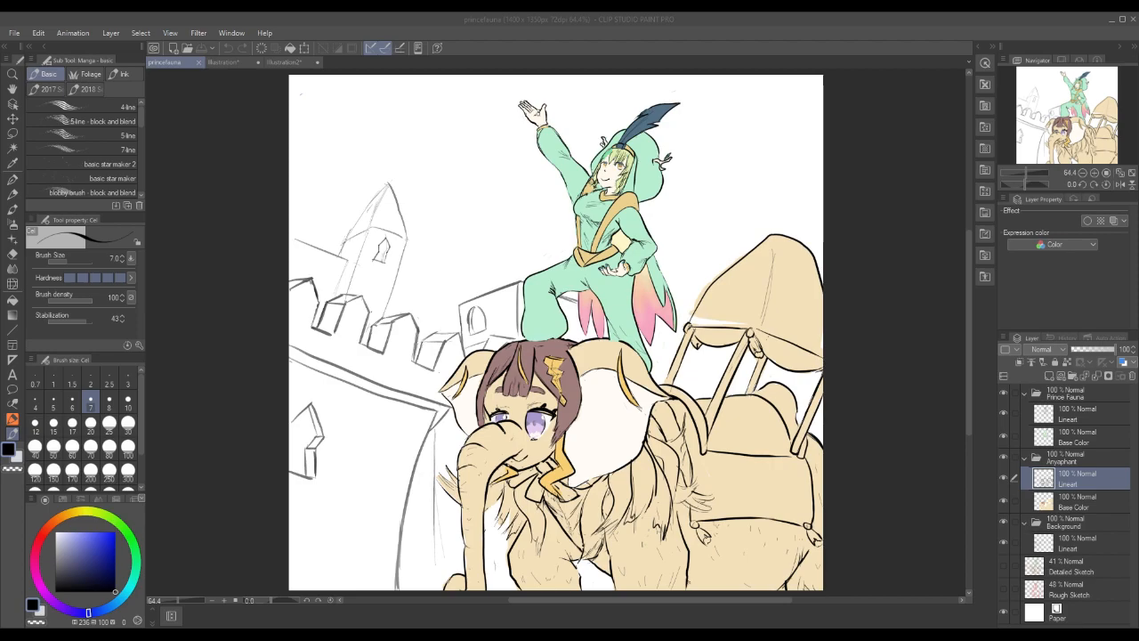
Sample the canopy's beige and fill the white gap along its lower edge with the G-pen on the Anyaphant Base Color layer.
click(691, 310)
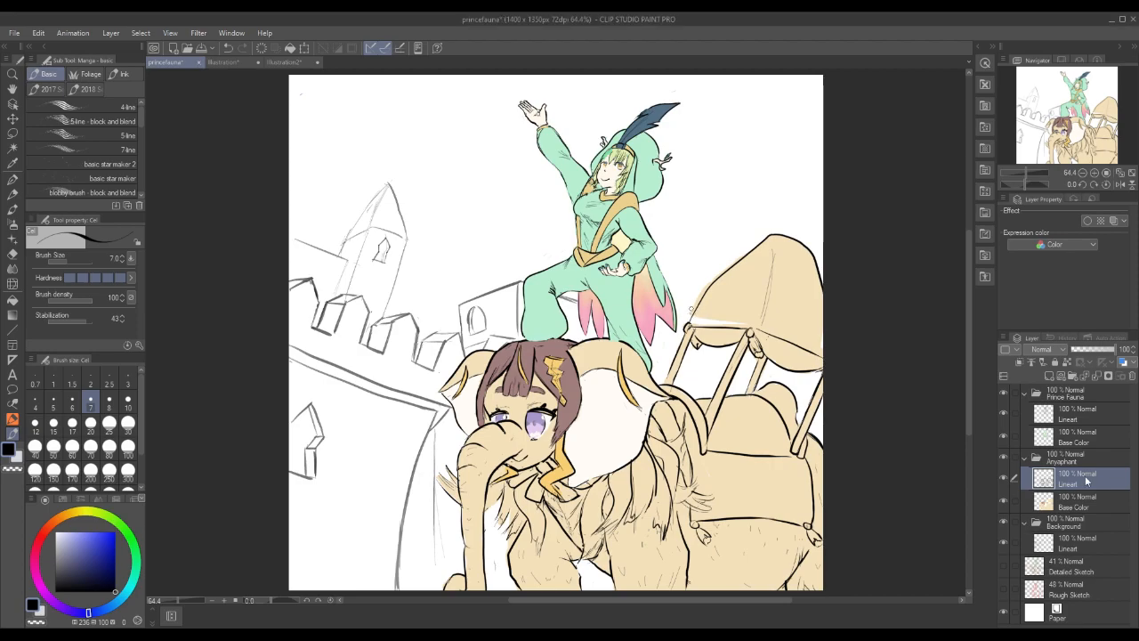
click(1087, 500)
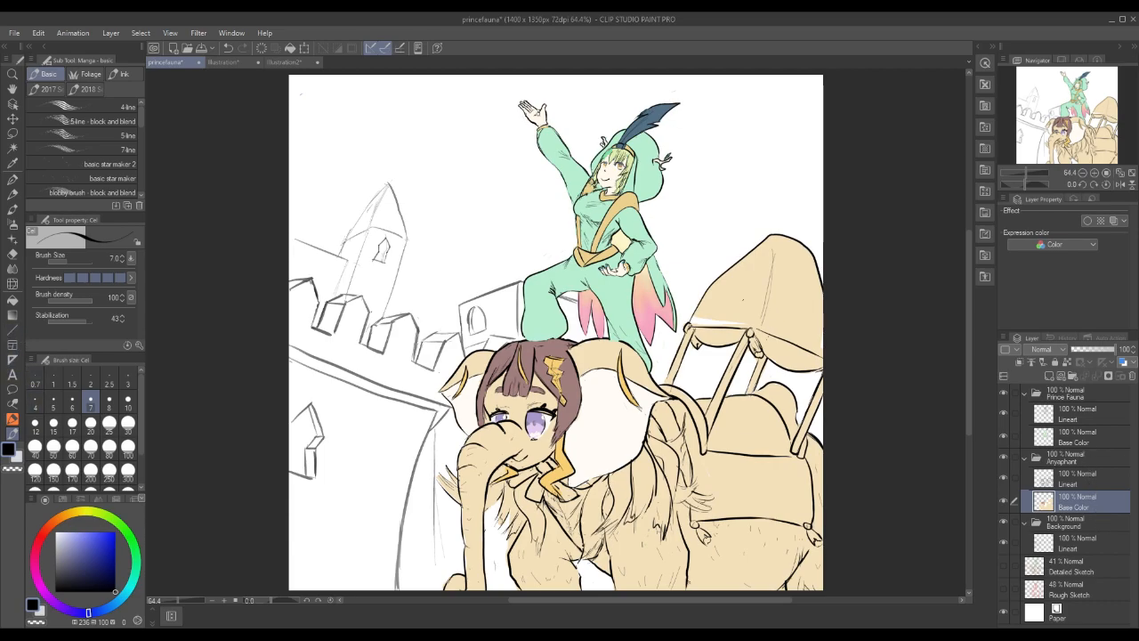
alt+click(742, 298)
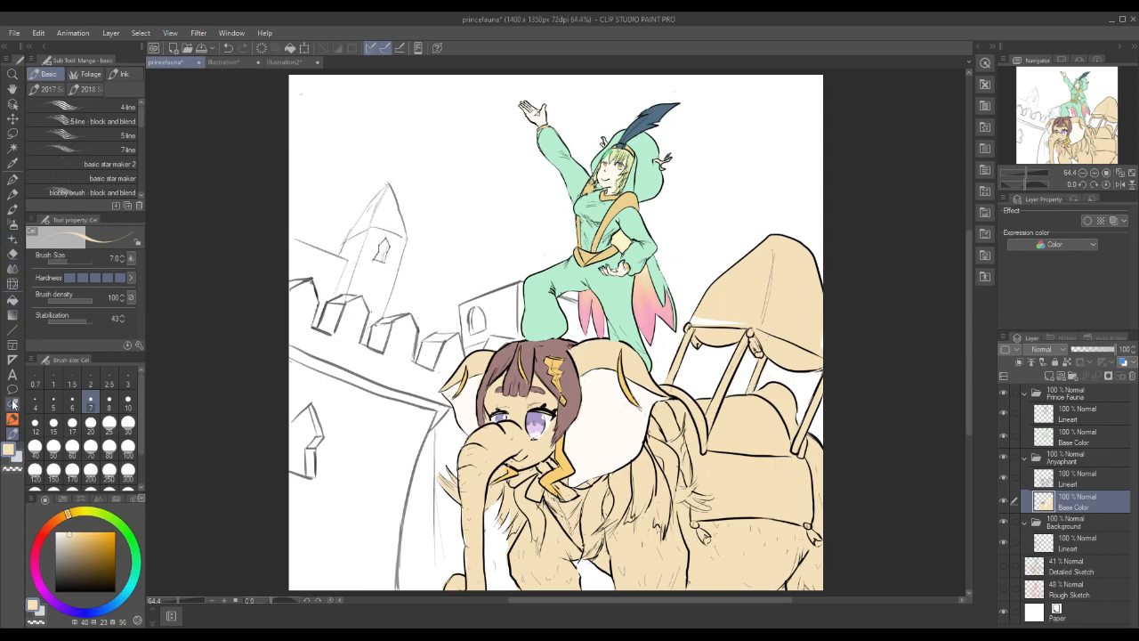
click(12, 179)
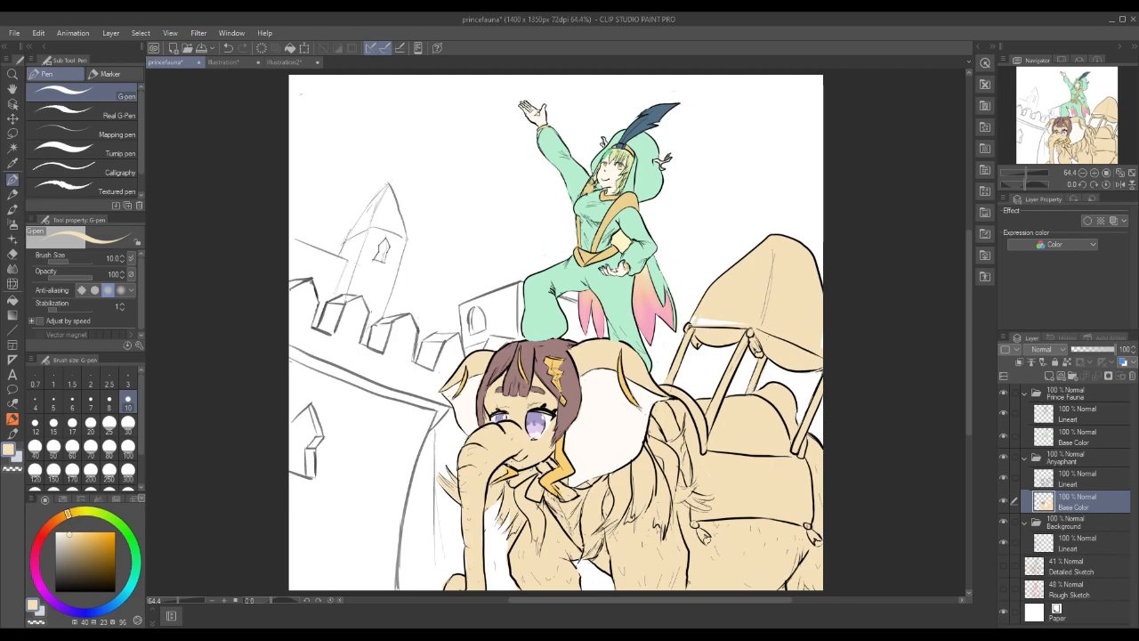
drag(701, 323, 733, 324)
Sample the green of the hair in the reference illustration and return to the princefauna drawing.
click(1081, 479)
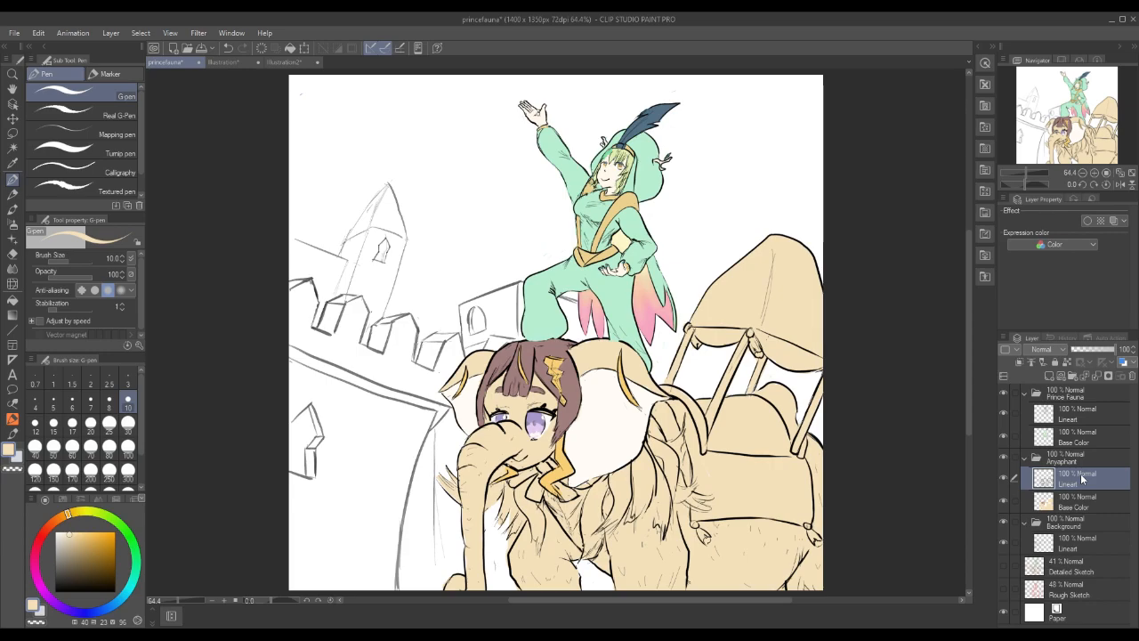
click(1094, 175)
click(1094, 174)
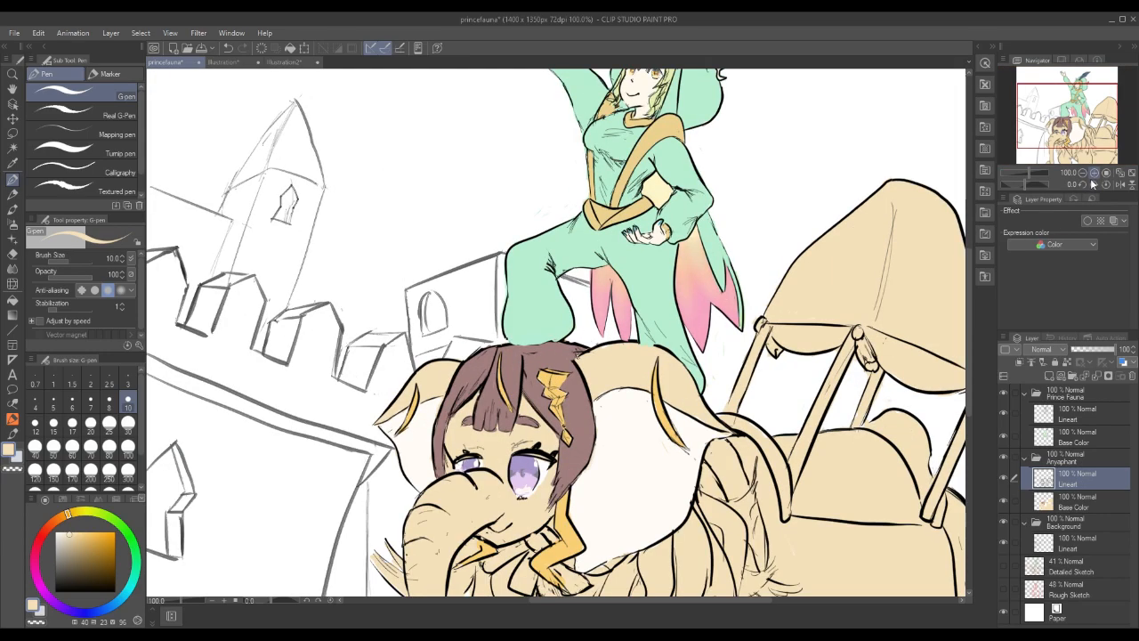
scroll(972, 240, up, 3)
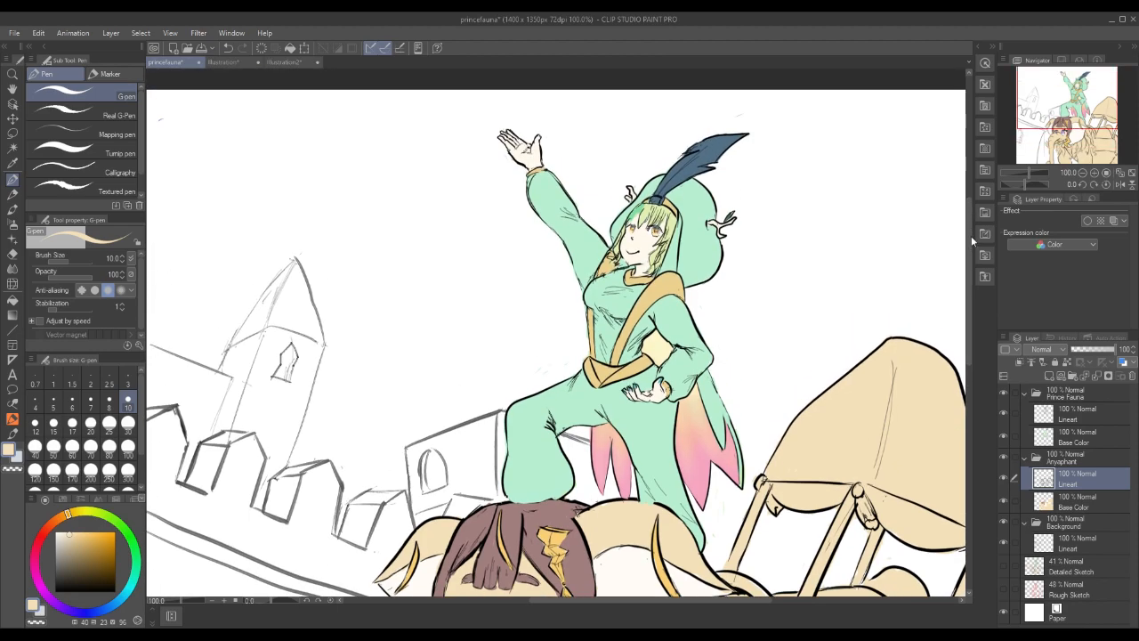
click(235, 62)
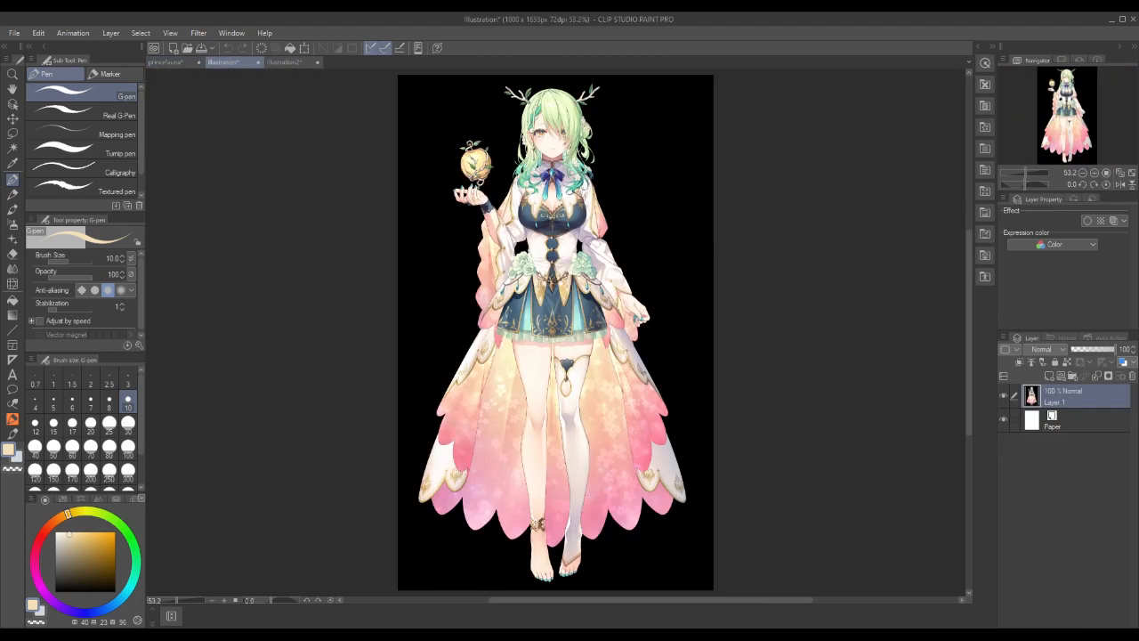
right_click(580, 177)
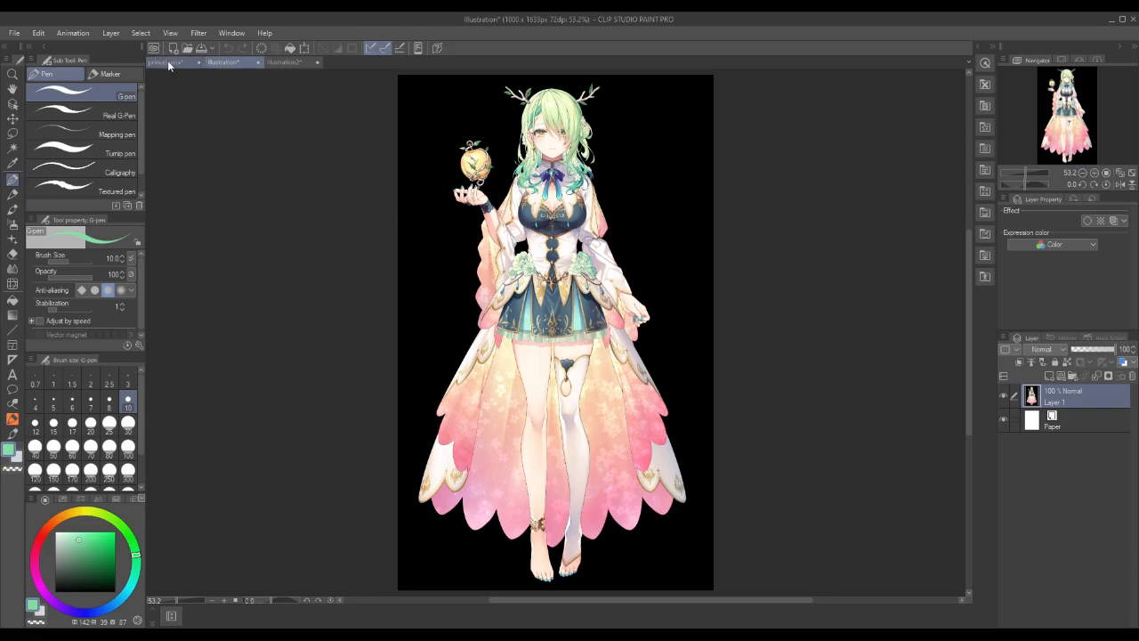
click(169, 62)
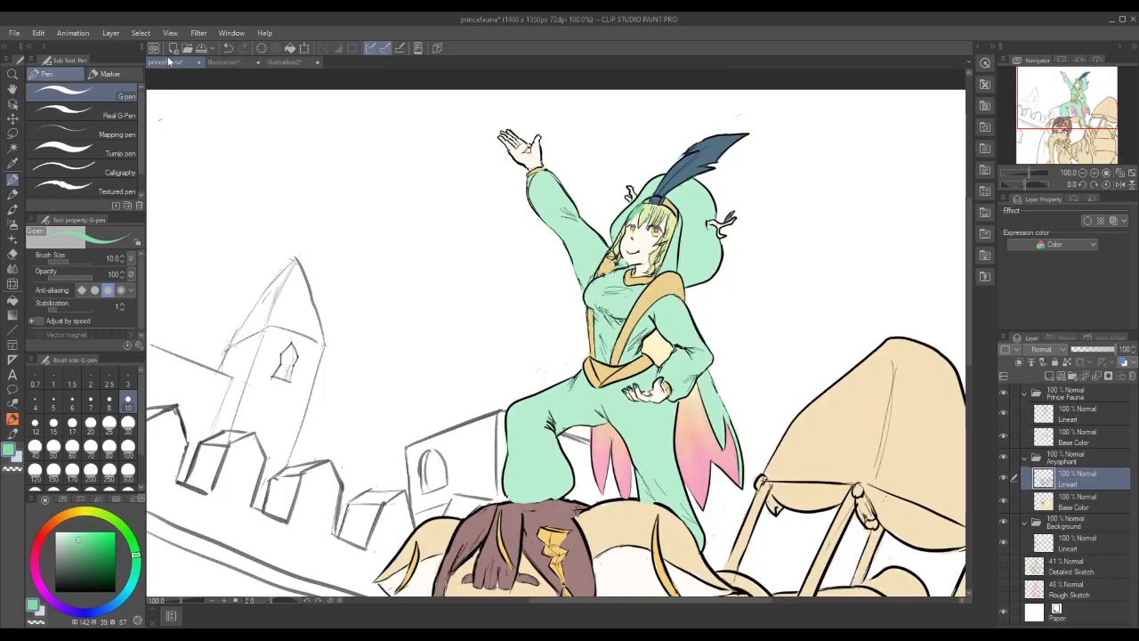
click(1059, 503)
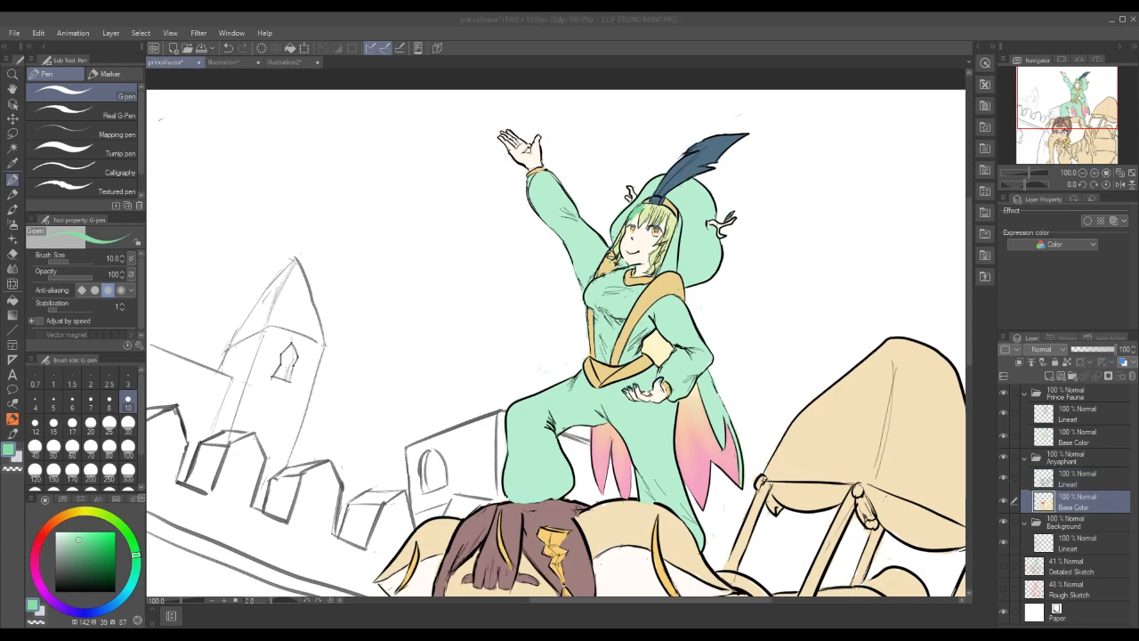
click(654, 274)
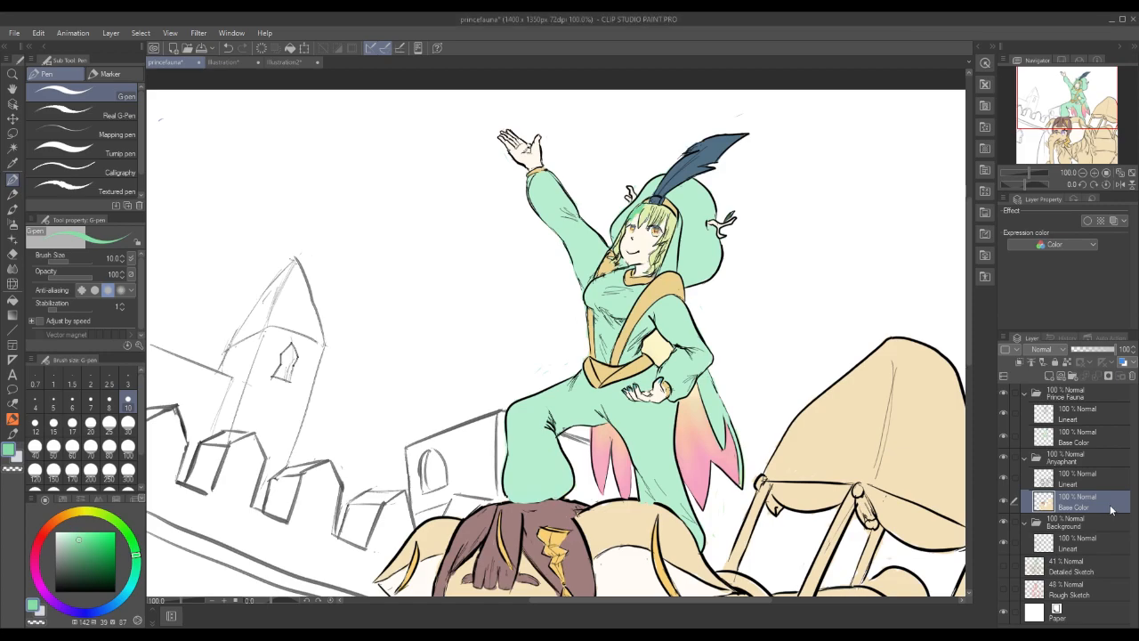
click(38, 33)
click(56, 49)
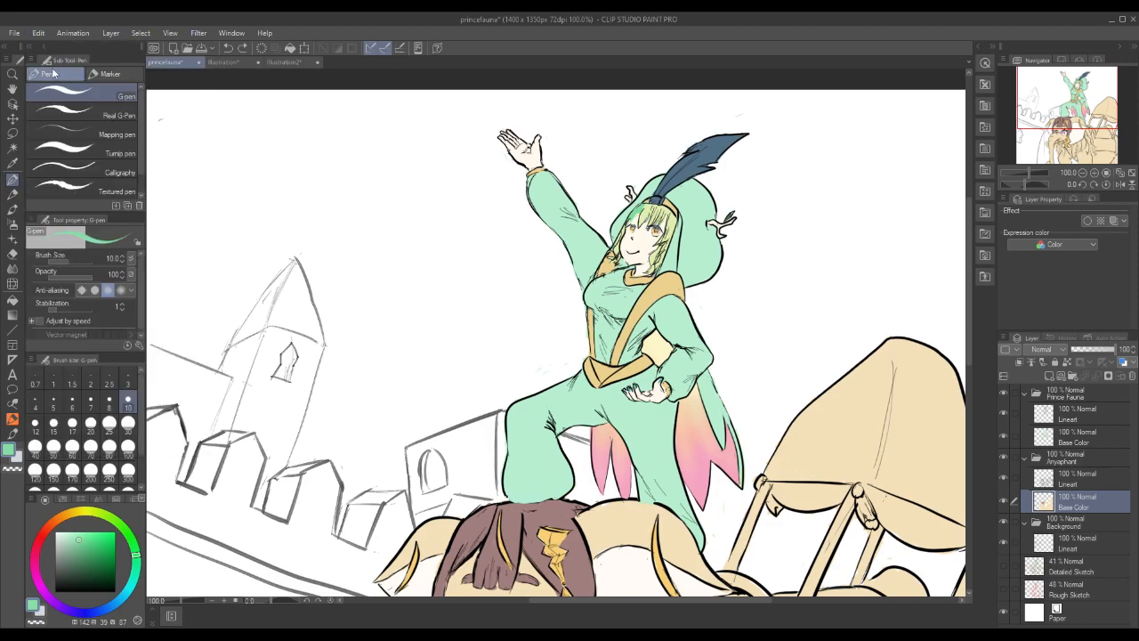
Paint green tips into the rider's hair on the Prince Fauna Base Color layer with the G-pen and soften them with Blend at size 10.
click(1083, 439)
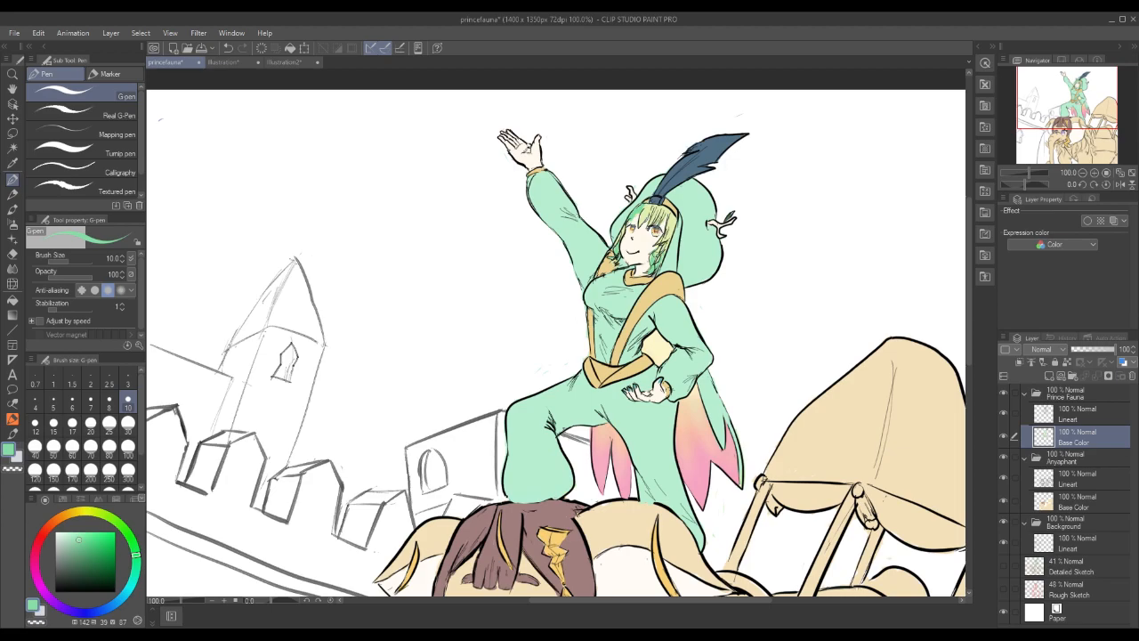
click(12, 268)
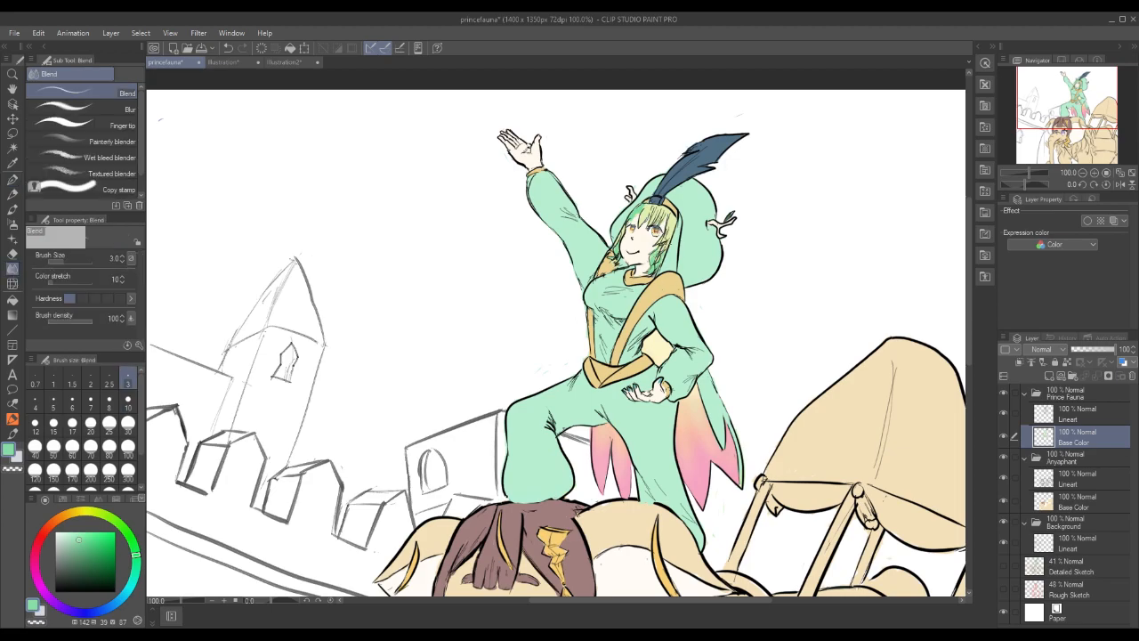
click(128, 406)
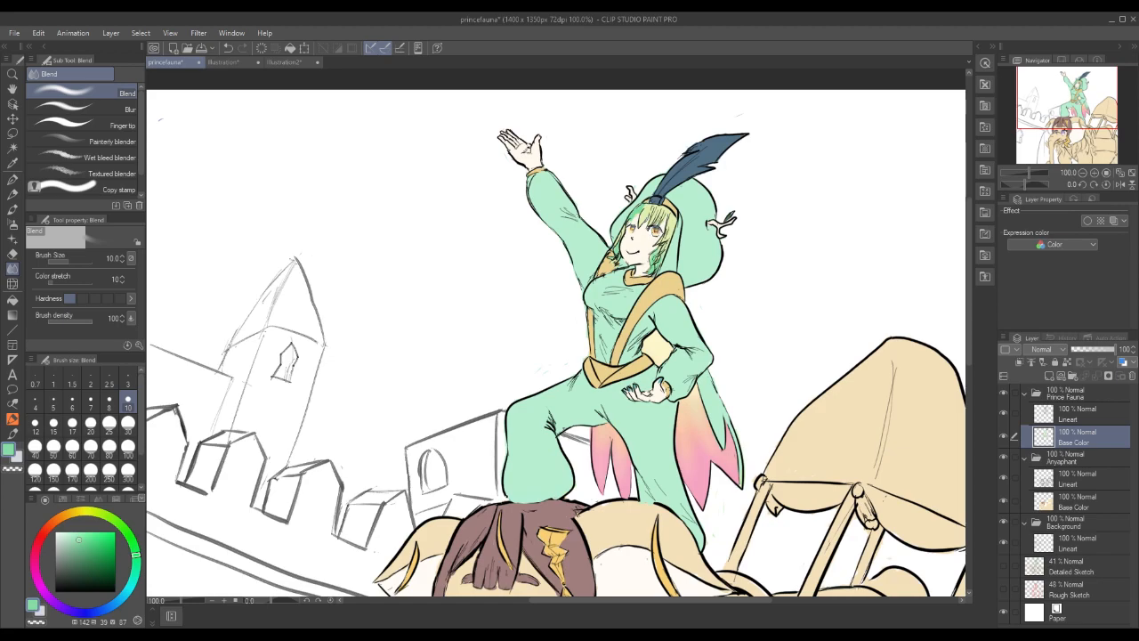
click(13, 179)
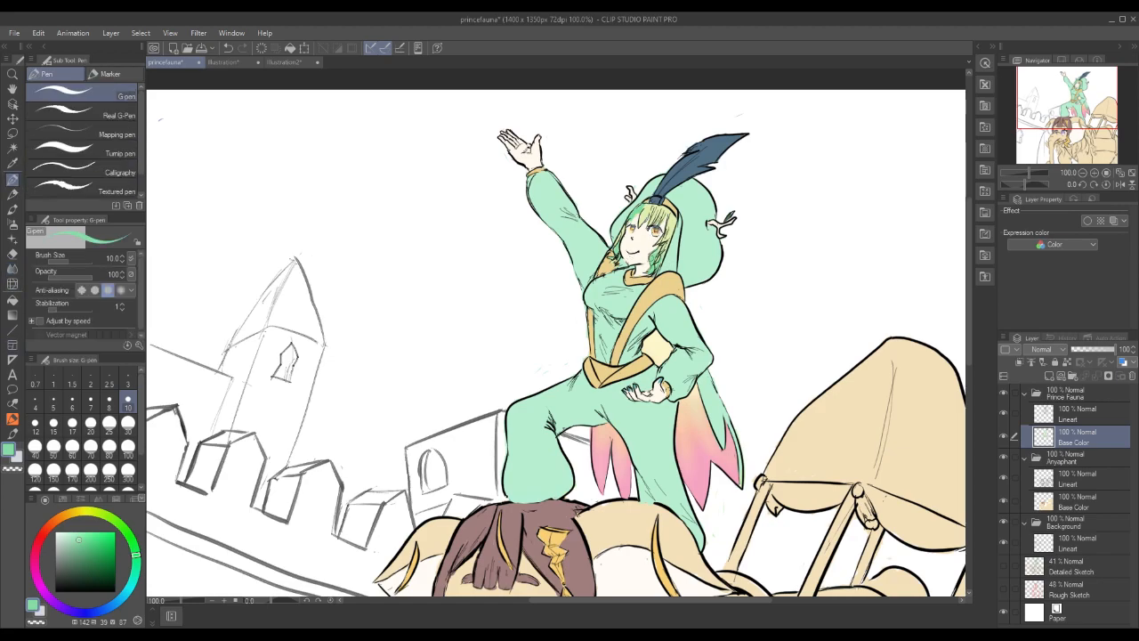
click(13, 268)
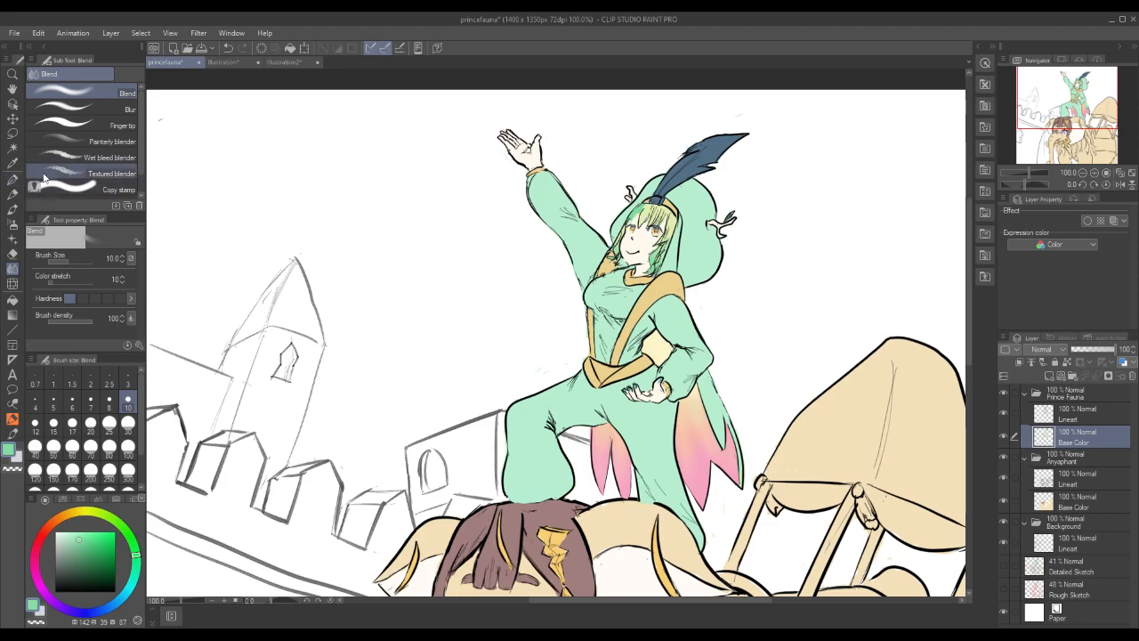
click(12, 179)
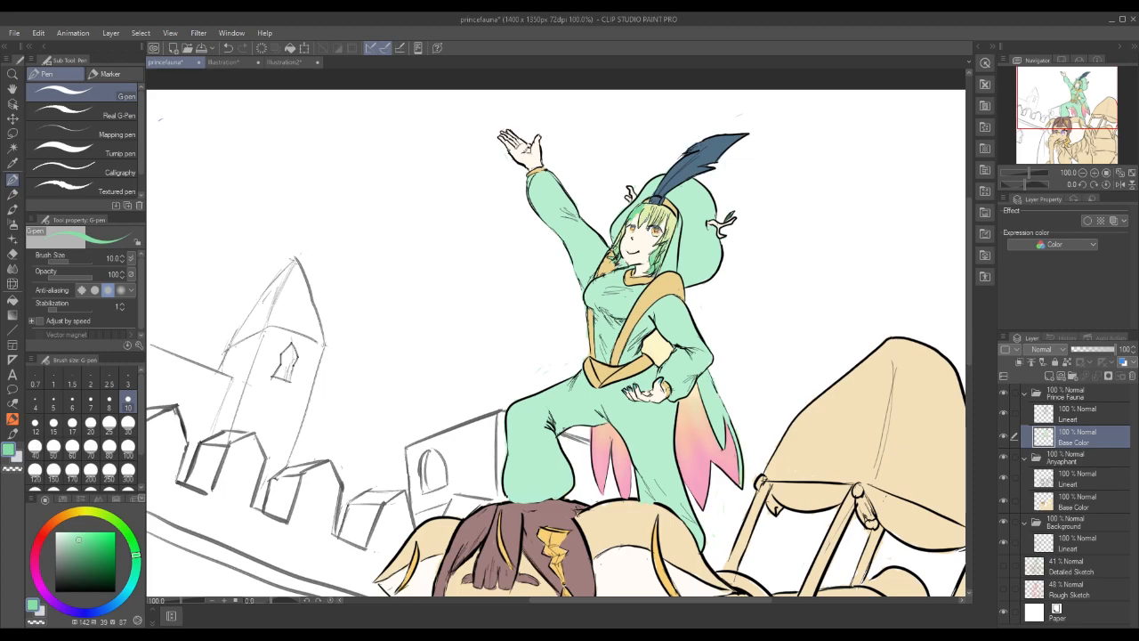
click(13, 267)
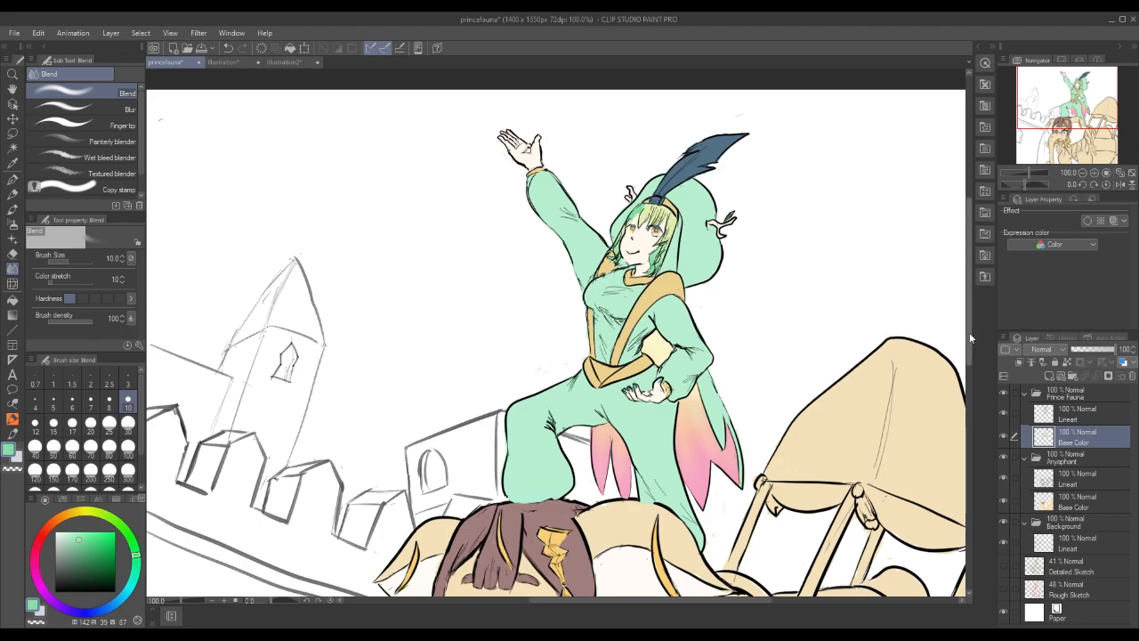
Switch to the Cel brush with black and make the Anyaphant Lineart layer active for work on the elephant.
drag(968, 324, 970, 425)
click(1077, 501)
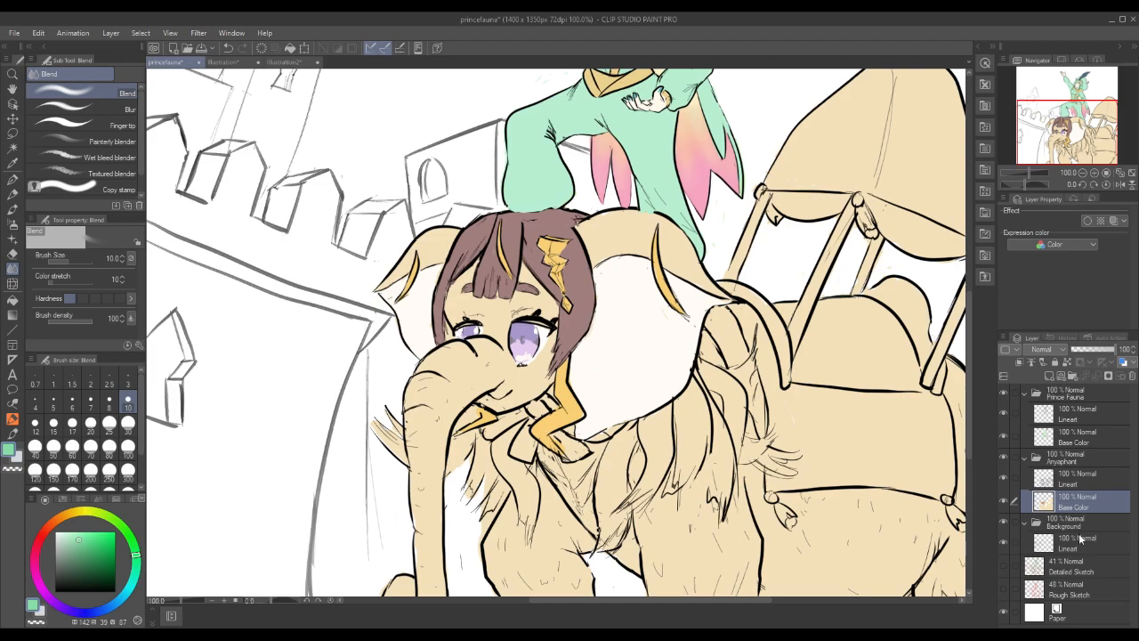
click(13, 432)
click(114, 587)
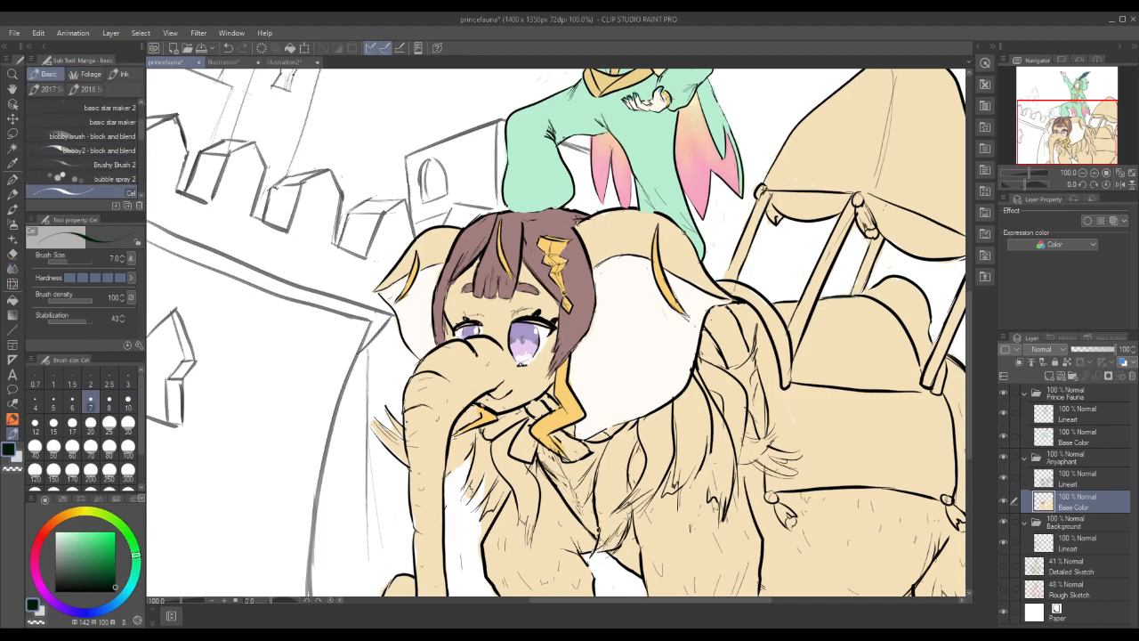
click(114, 591)
click(1082, 487)
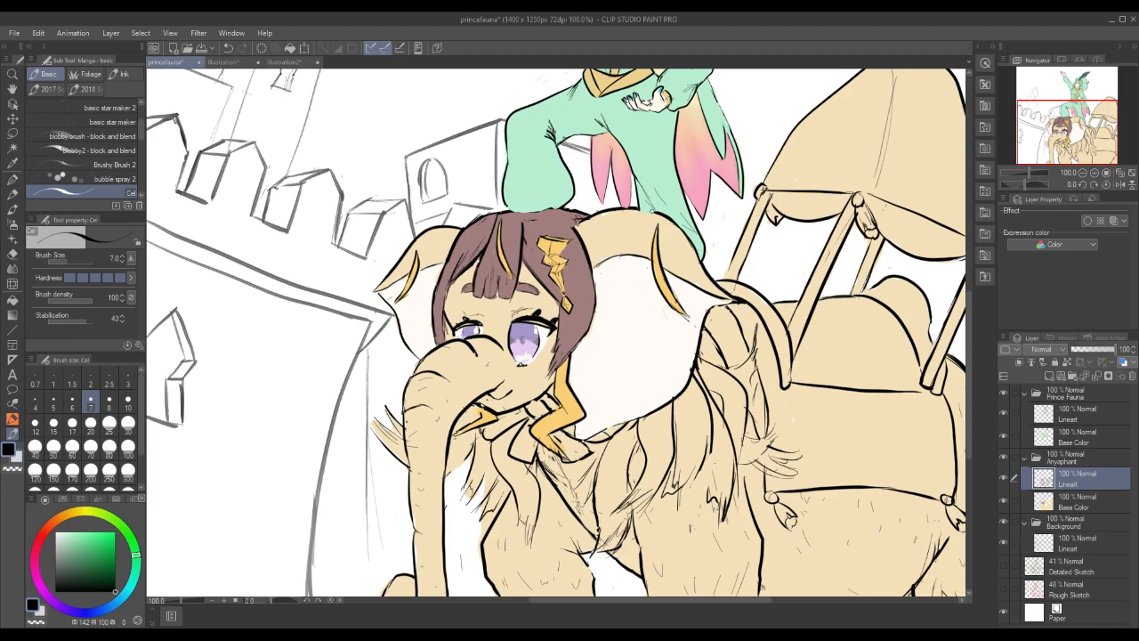
Set up the G-pen on the Anyaphant Base Color layer, sampling the elephant's beige and then its hair brown.
click(1089, 439)
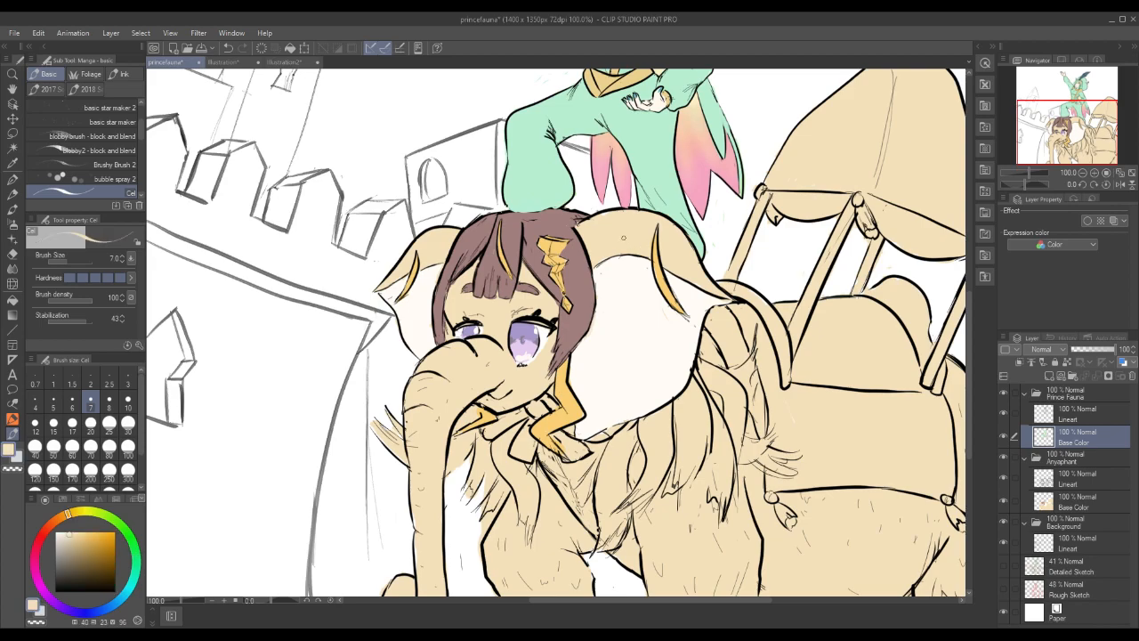
click(1082, 503)
key(p)
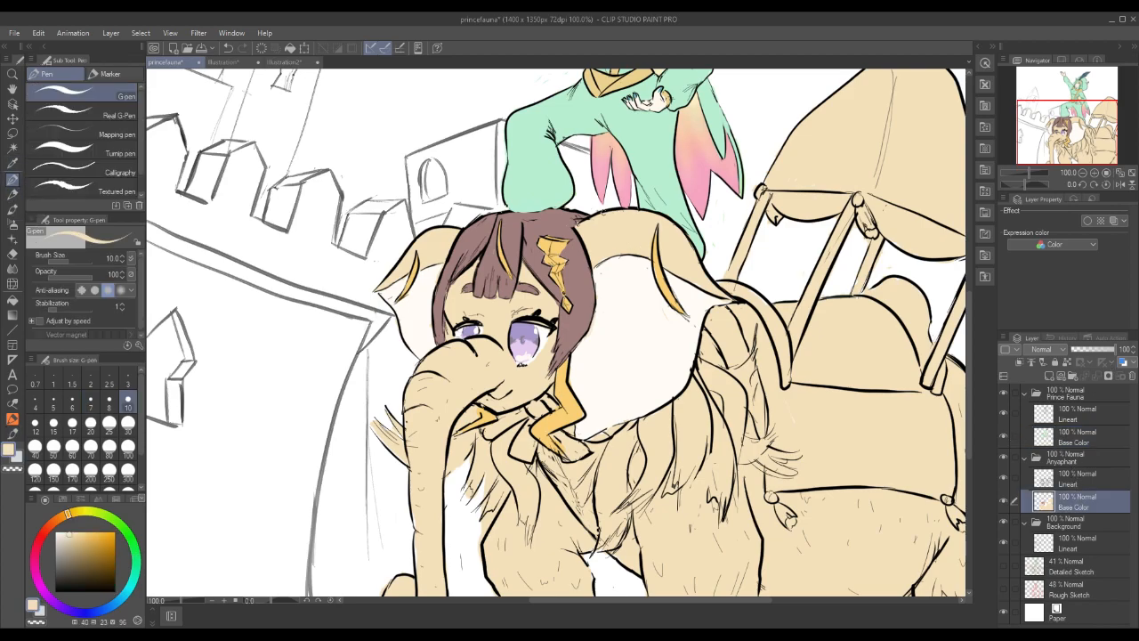
click(1080, 441)
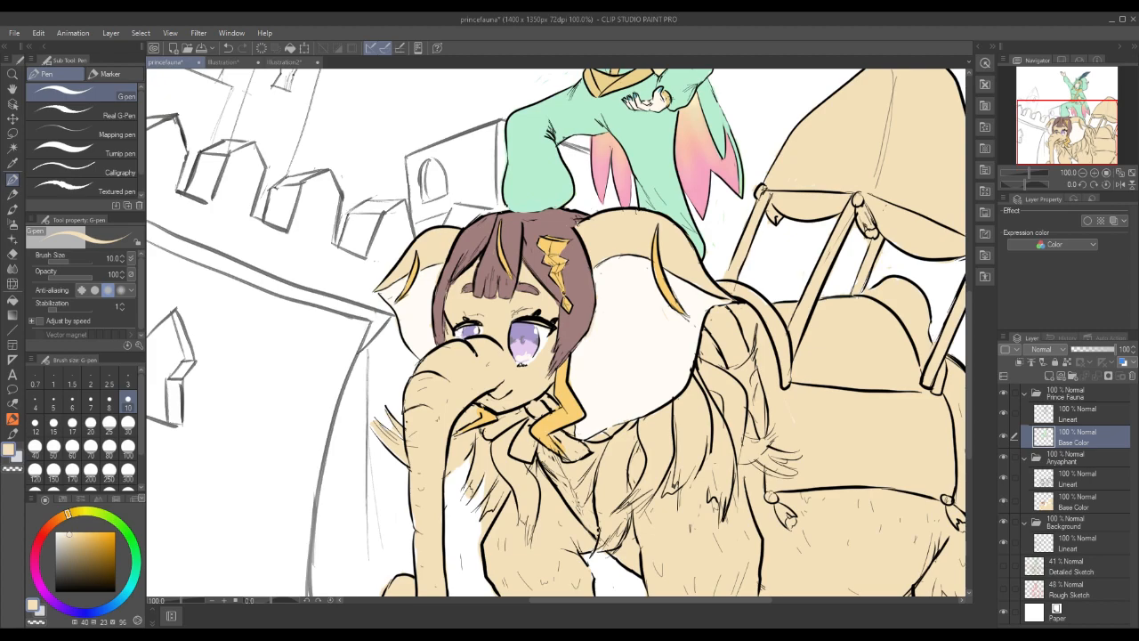
click(1078, 414)
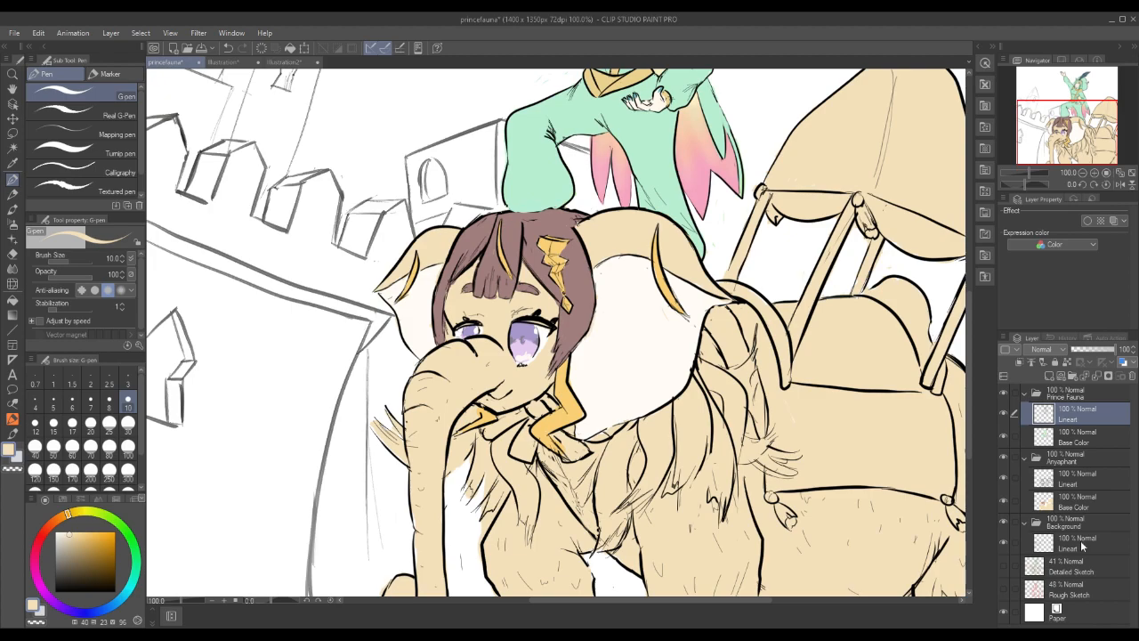
click(1082, 502)
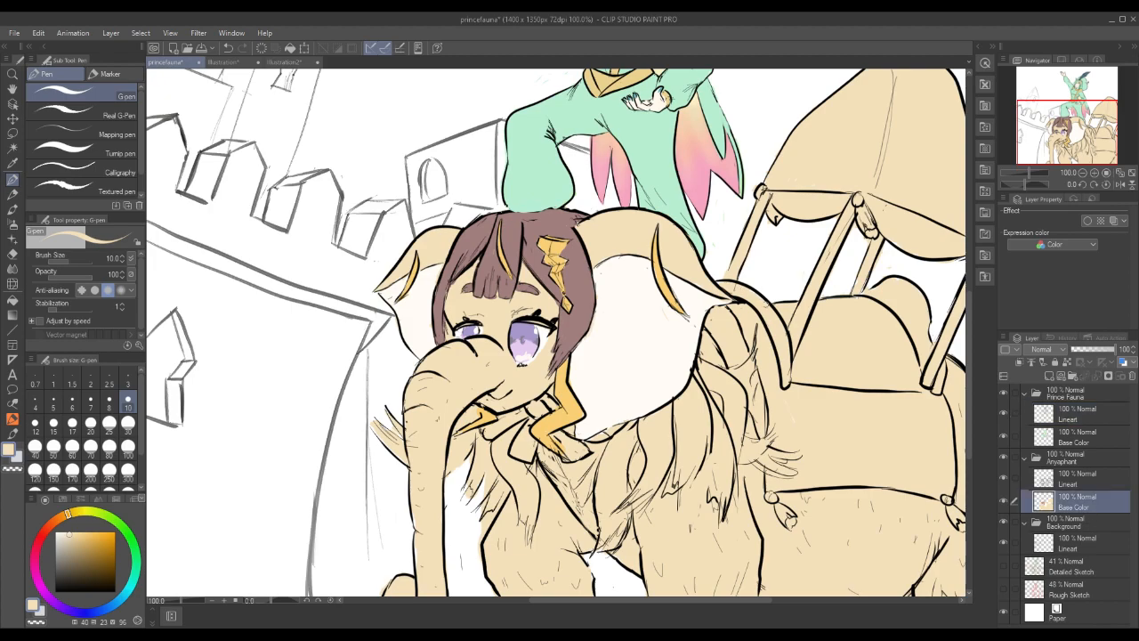
alt+click(580, 289)
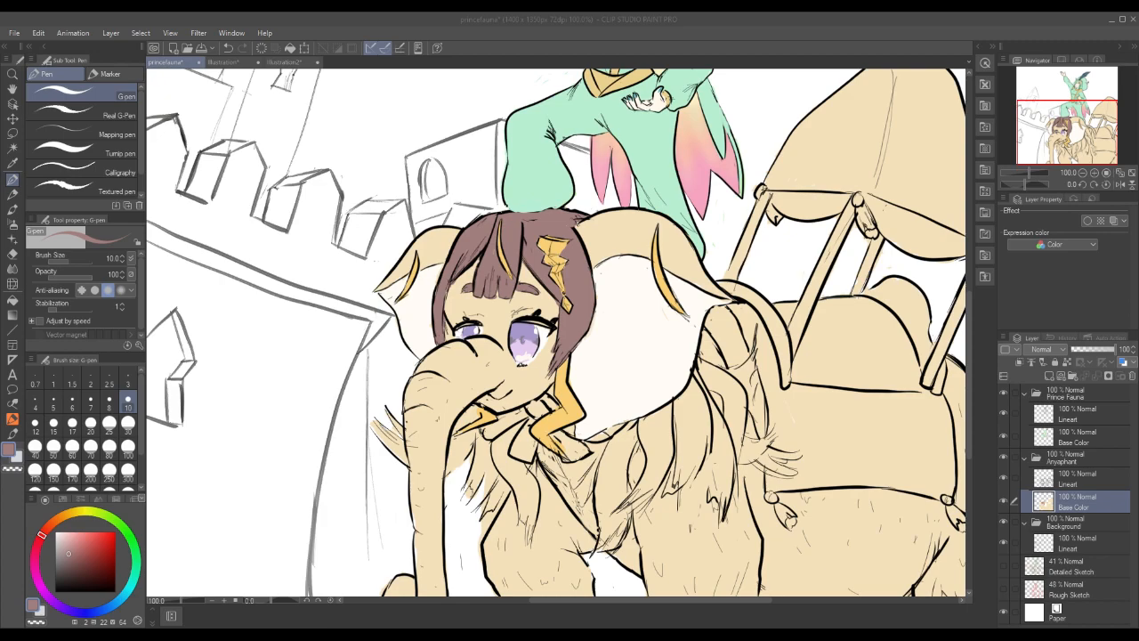
Sample the inner ear's cream white and touch up the elephant's ear, alternating between the Anyaphant Lineart and Base Color layers.
right_click(671, 335)
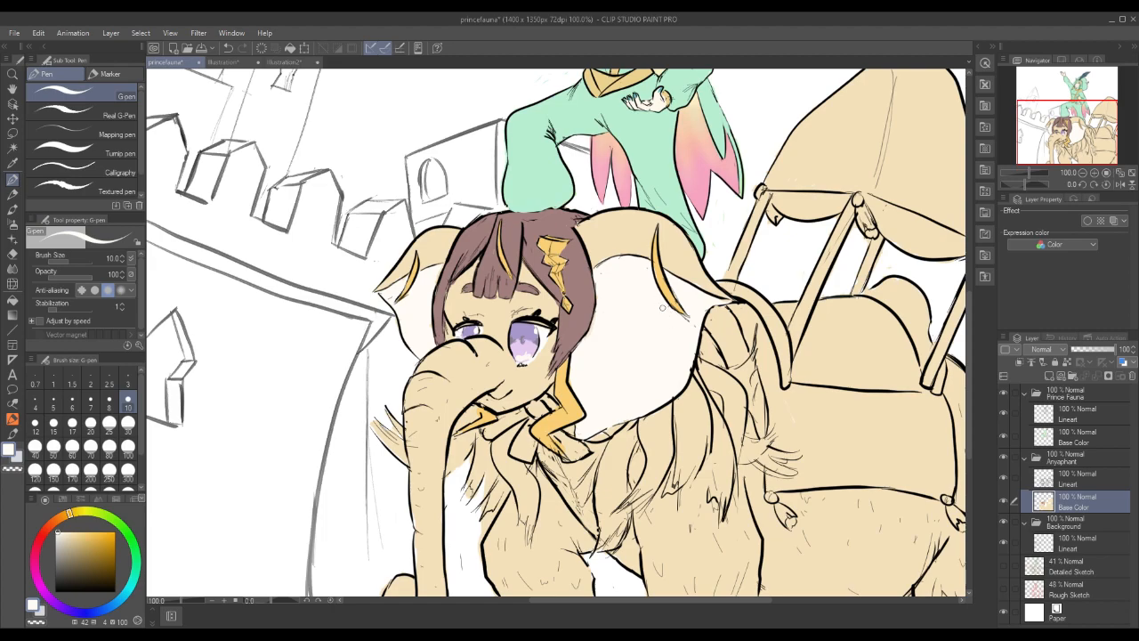
click(1072, 478)
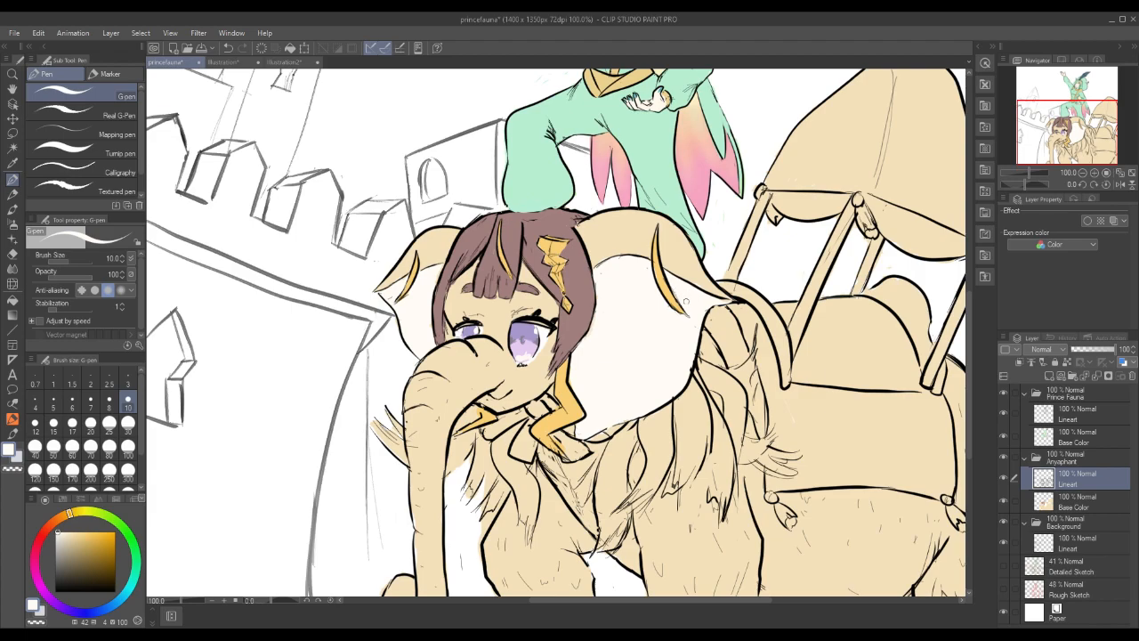
key(alt+bracketleft)
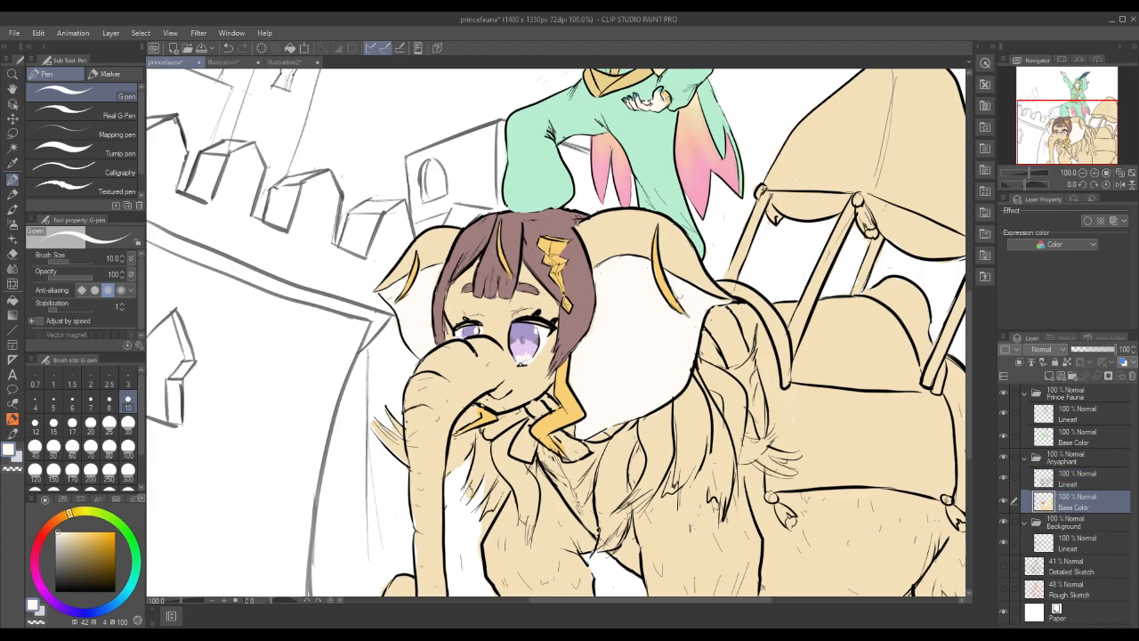
click(1087, 477)
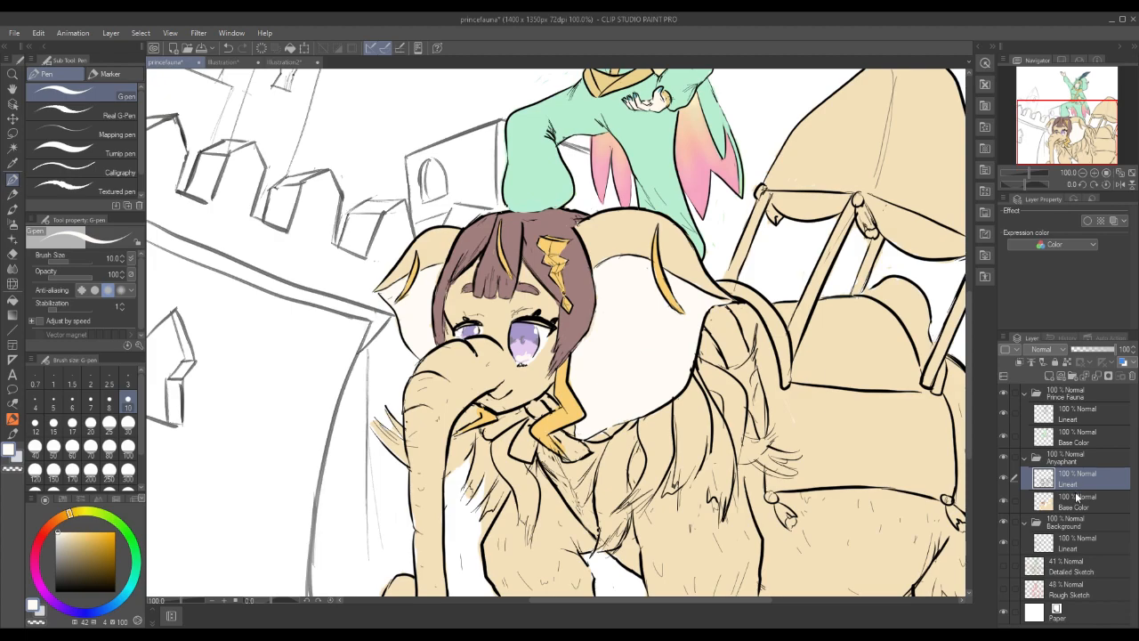
key(alt+bracketleft)
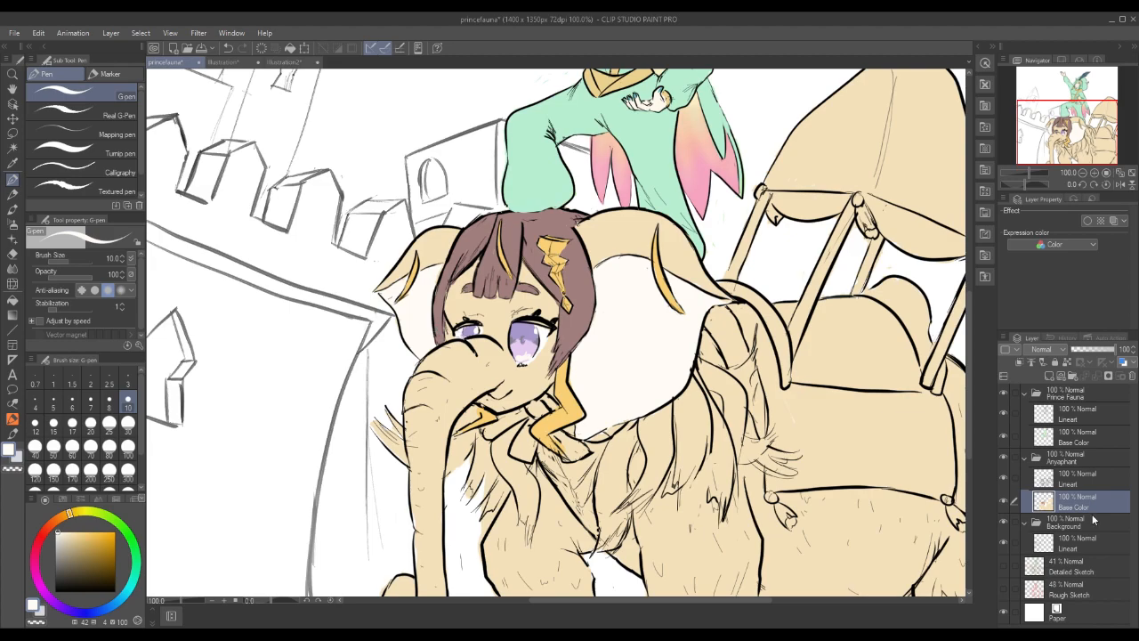
click(1069, 483)
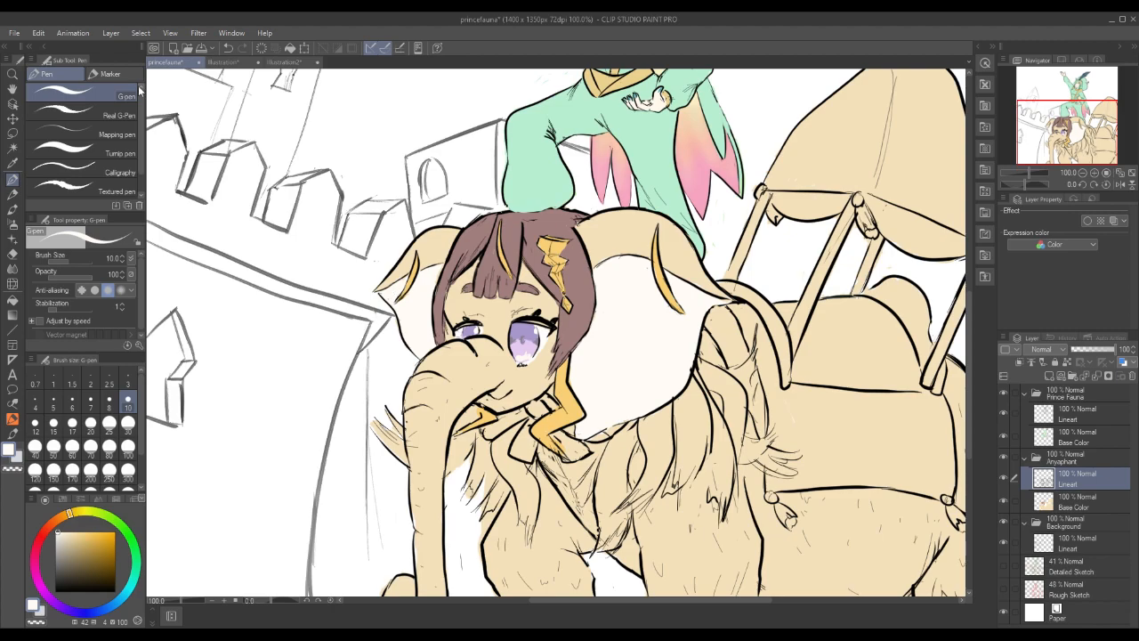
Check the Illustration2 reference, pick a reddish near-white drawing color, and return to the princefauna illustration.
click(224, 62)
click(305, 64)
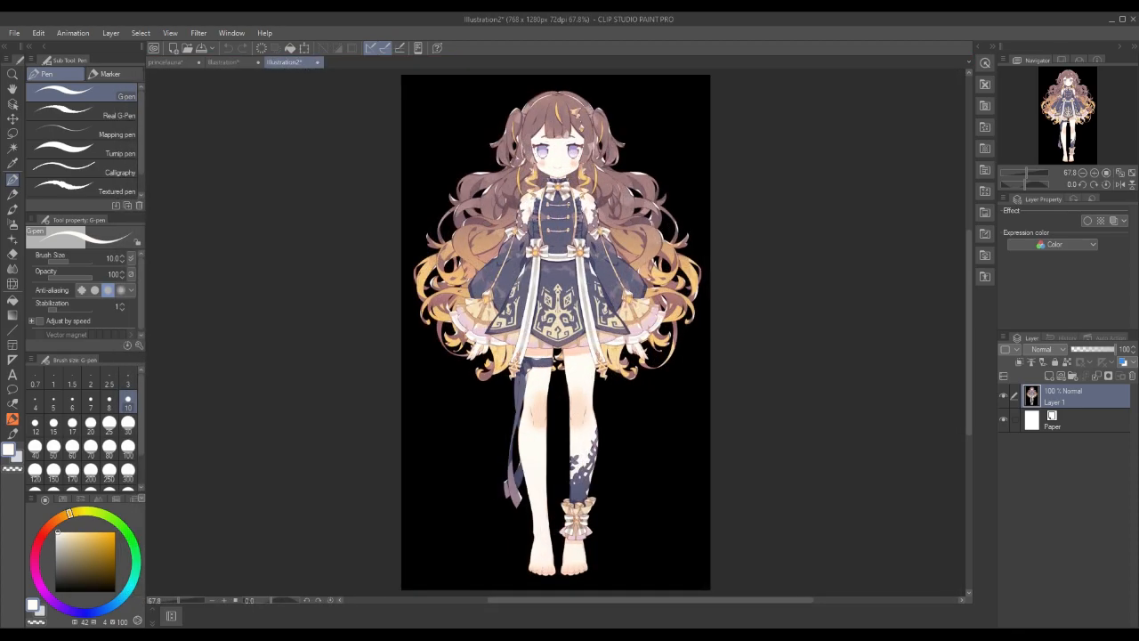
drag(70, 513, 40, 536)
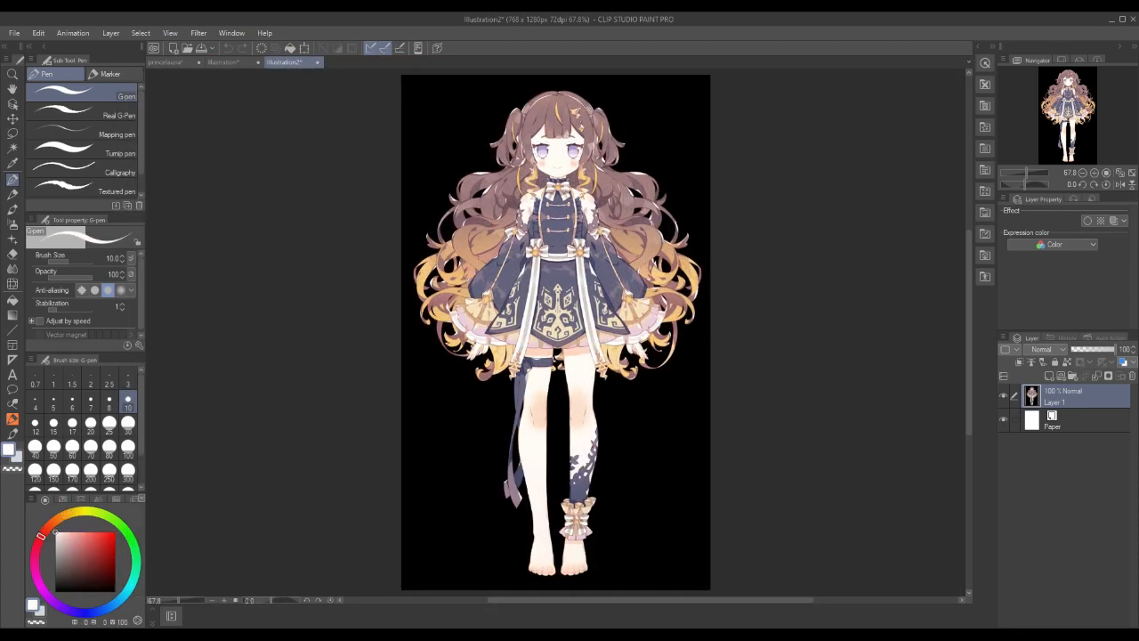
click(169, 64)
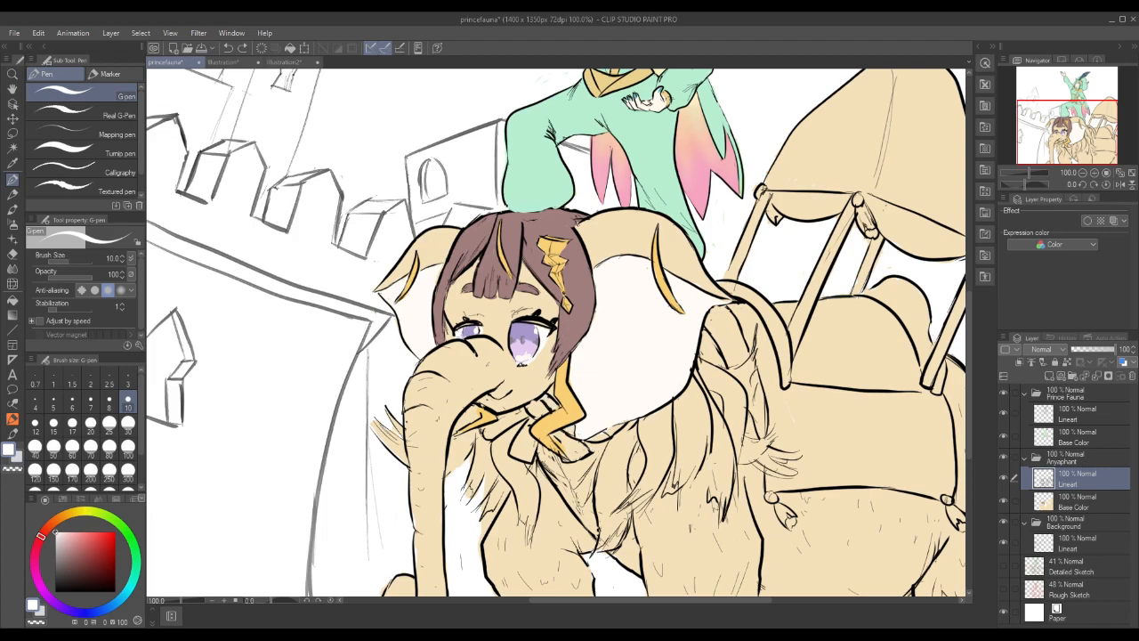
Paint the elephant's neck bow and its ribbon ends near-white, alternating between the Anyaphant Base Color and Lineart layers.
click(1083, 507)
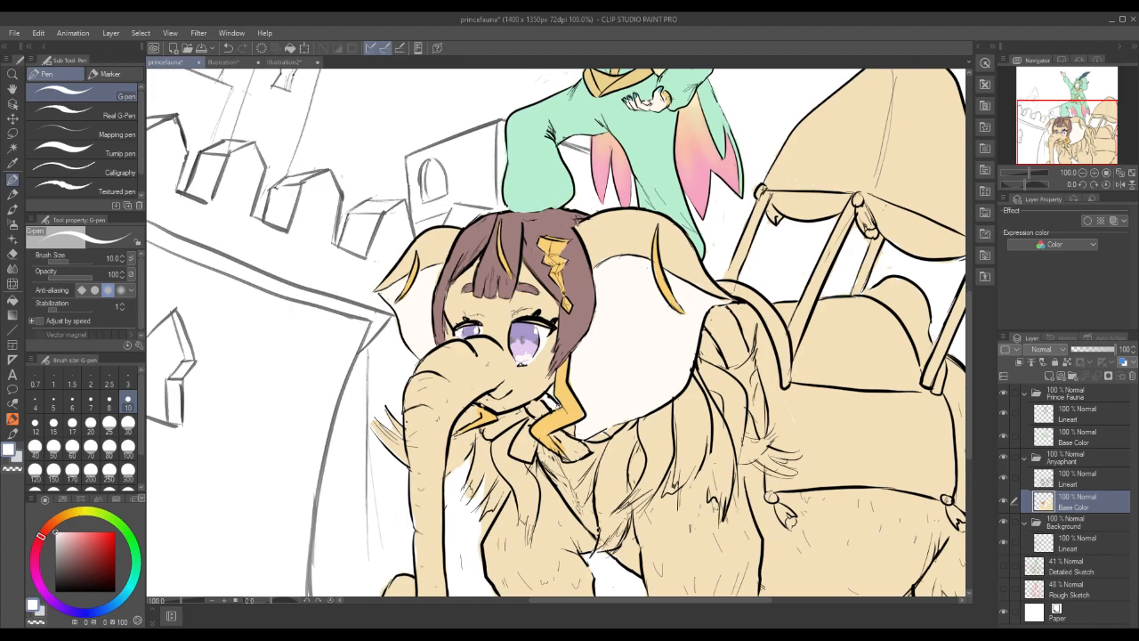
click(1075, 480)
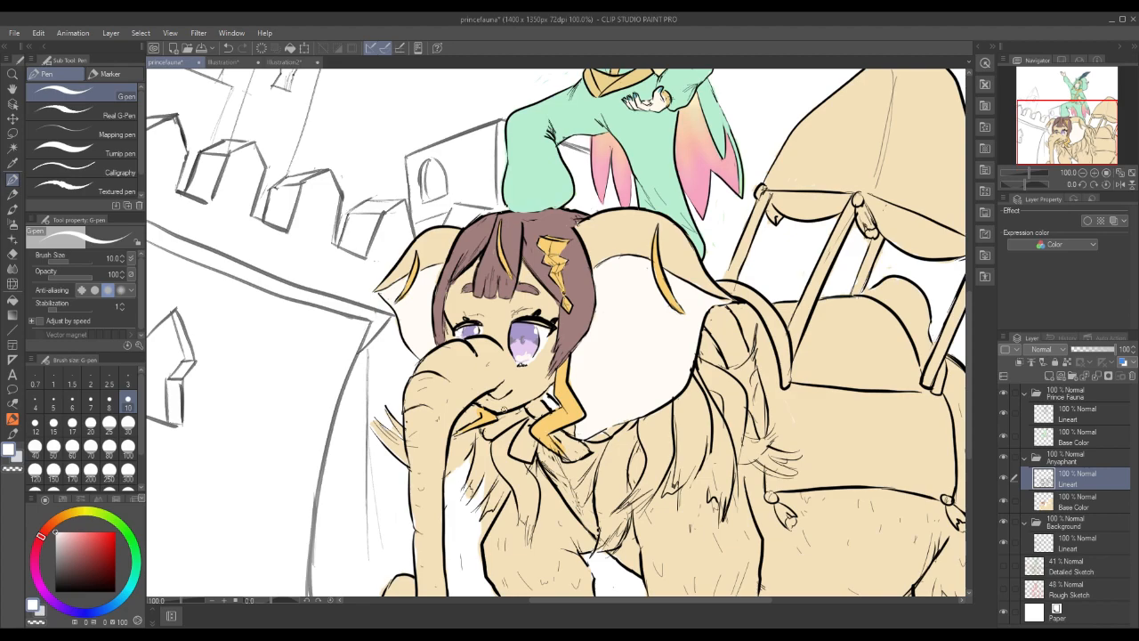
click(1079, 509)
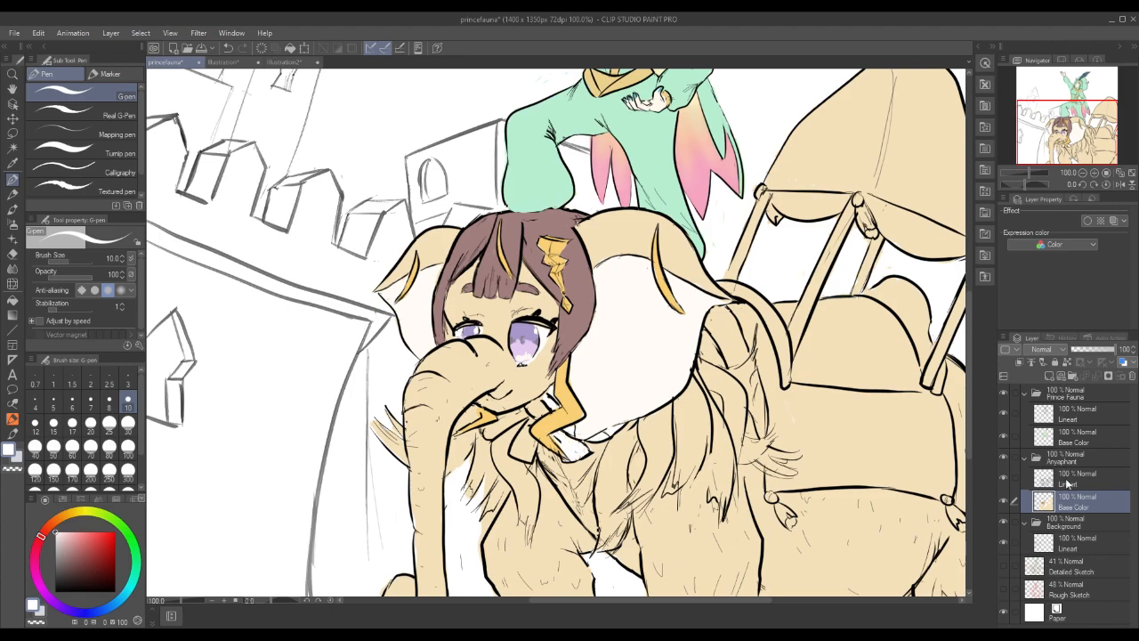
click(1066, 482)
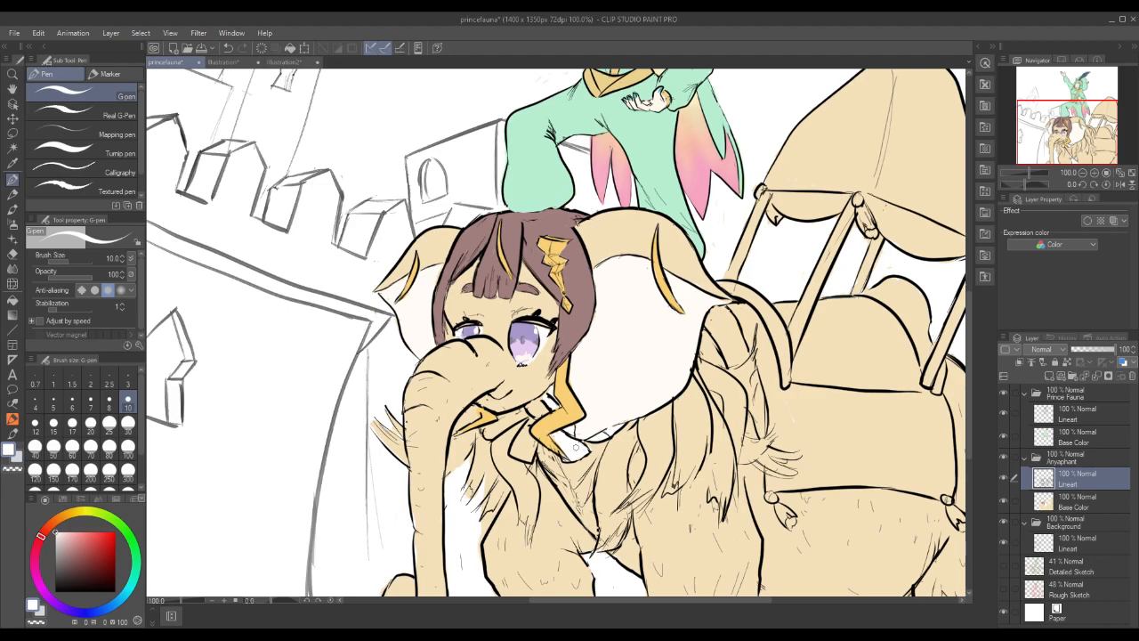
click(1082, 502)
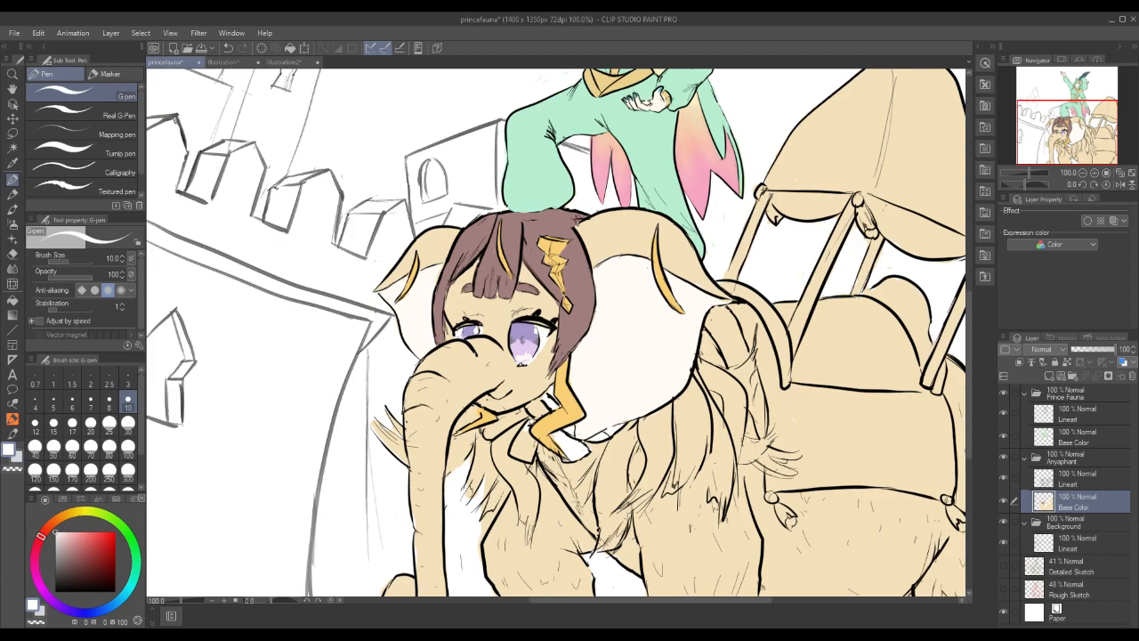
mouse_move(525, 431)
mouse_down()
mouse_move(513, 451)
mouse_move(525, 457)
mouse_move(532, 437)
mouse_move(527, 450)
mouse_up()
click(1063, 485)
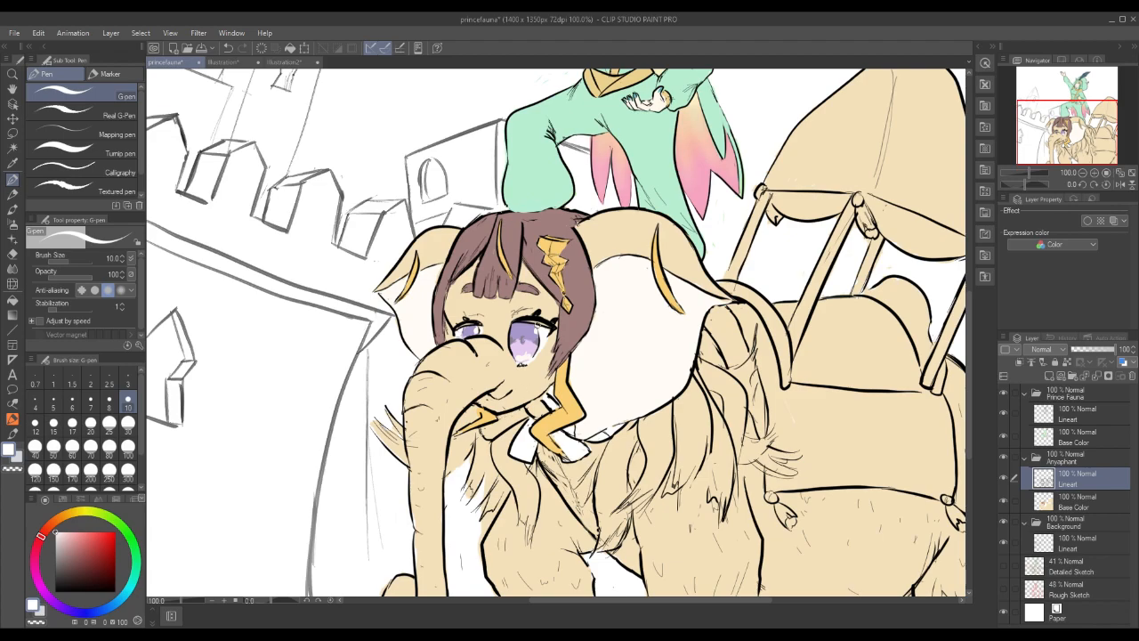
click(1095, 505)
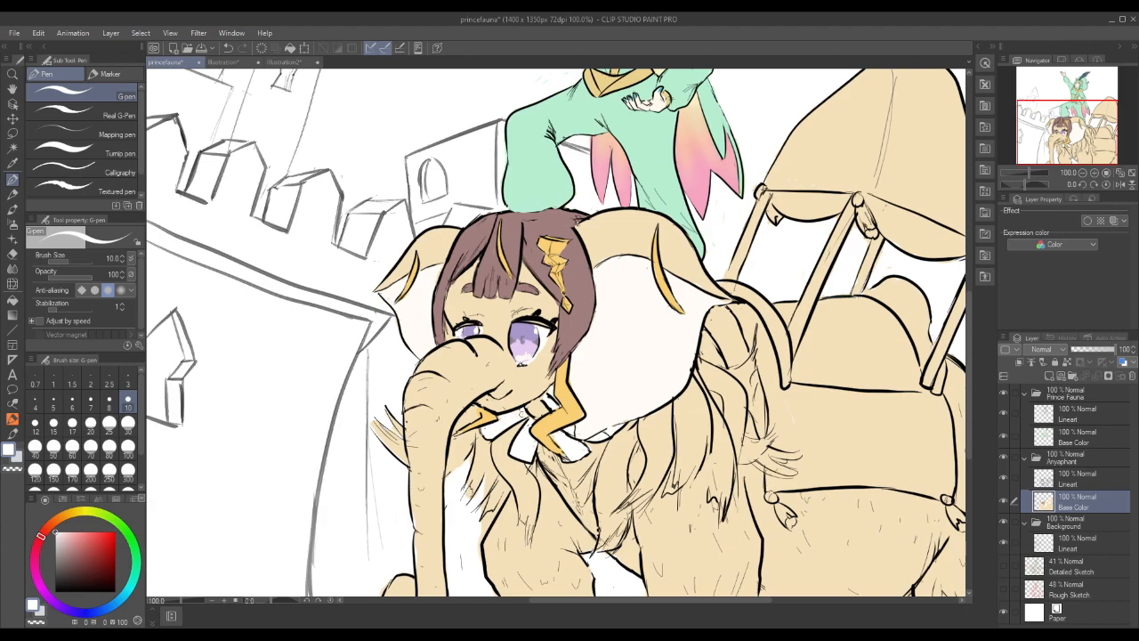
Sample the light gray of the reference character's neck bow and paint gray stripes on the elephant's bow ribbons.
click(285, 62)
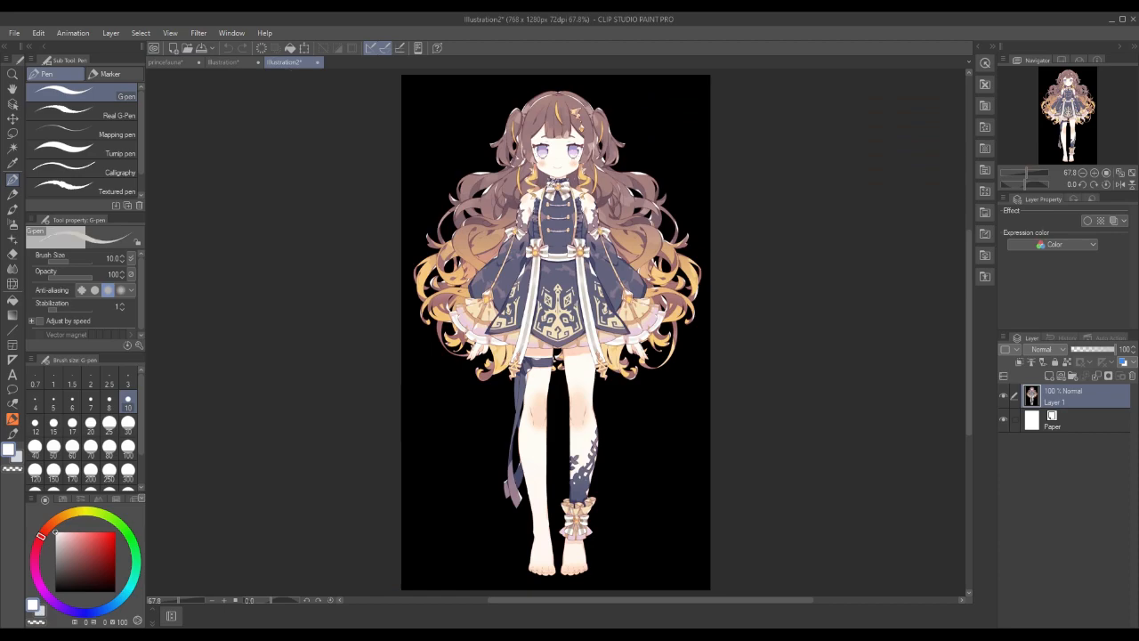
alt+click(551, 184)
alt+click(554, 183)
alt+click(553, 185)
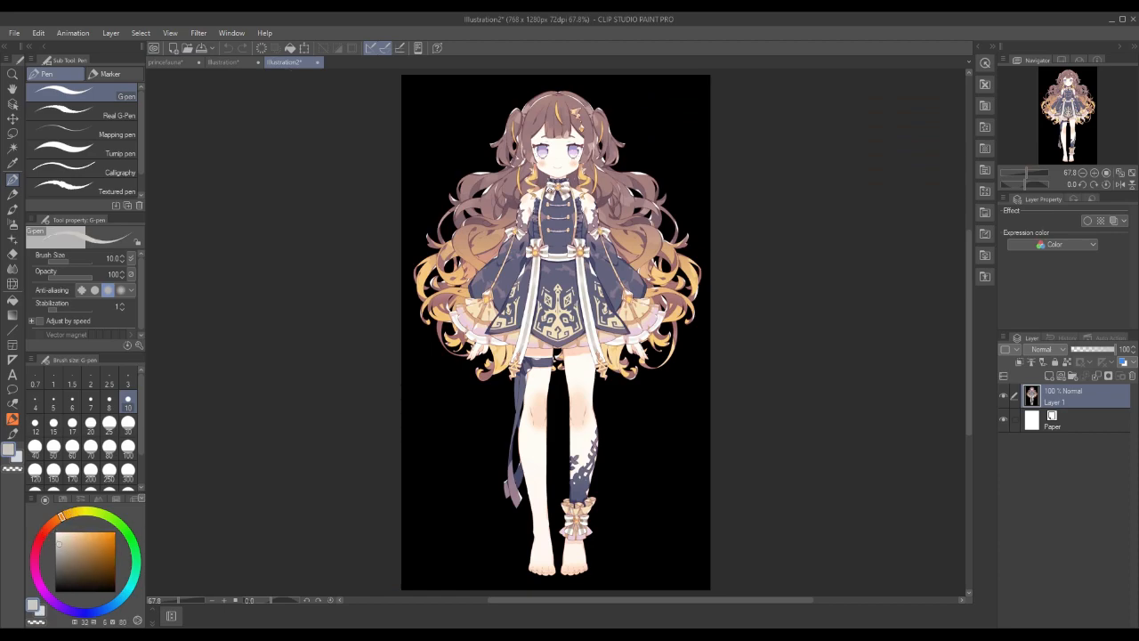
click(176, 63)
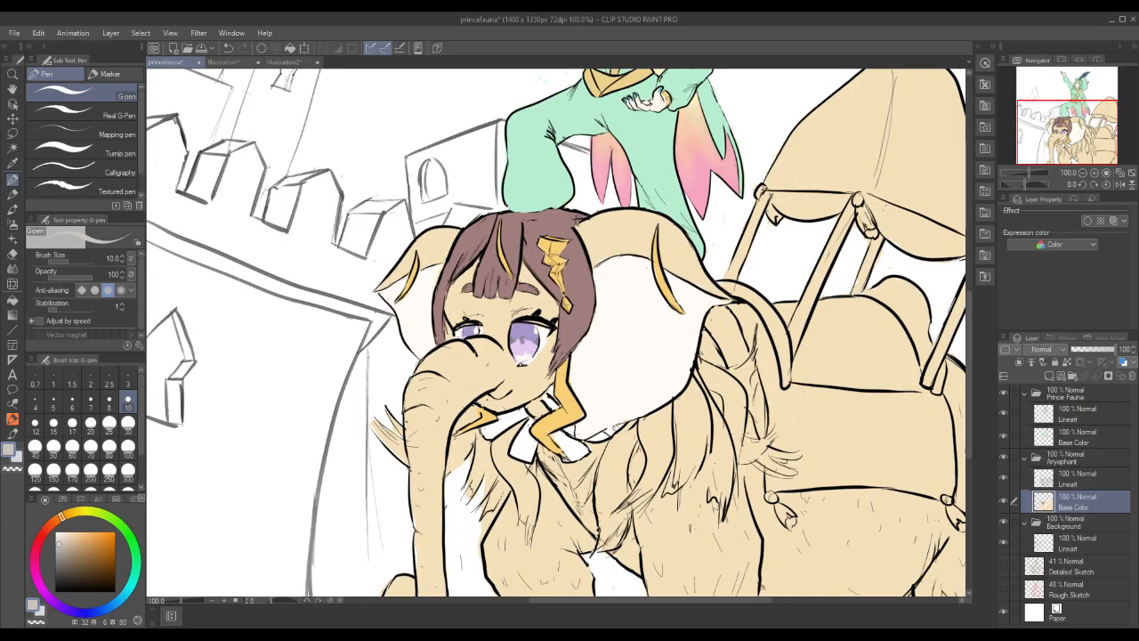
mouse_move(554, 427)
mouse_down()
mouse_move(574, 458)
mouse_move(522, 457)
mouse_move(530, 429)
mouse_move(519, 456)
mouse_up()
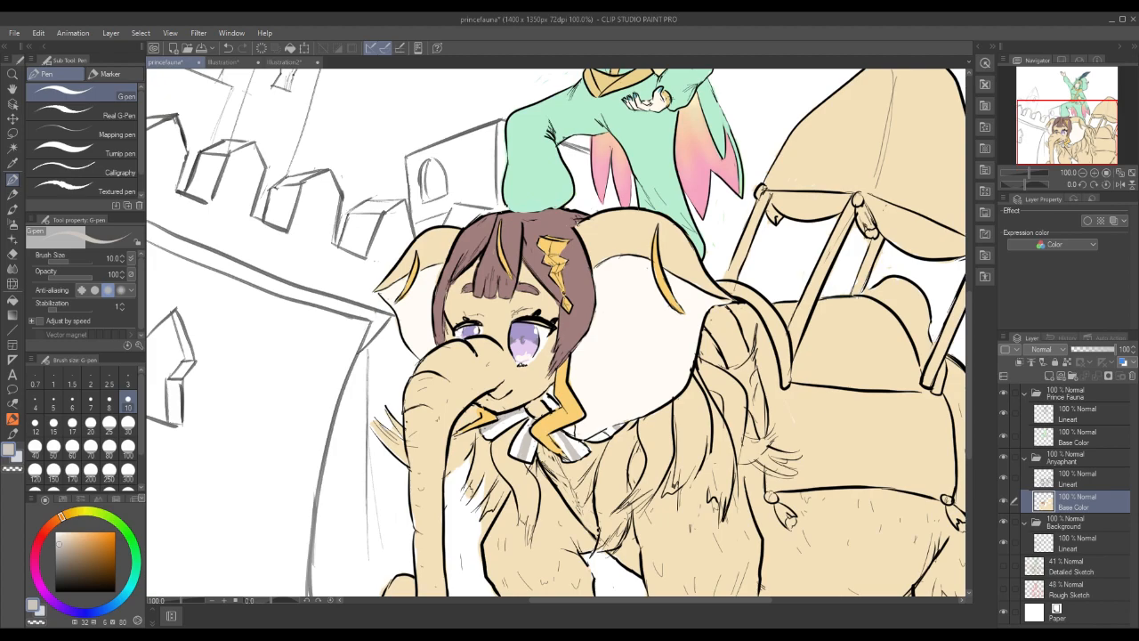
Sample the golden yellow of the waist bow ornament in the Illustration2 reference and return to the princefauna illustration.
click(287, 64)
alt+click(536, 255)
alt+click(536, 253)
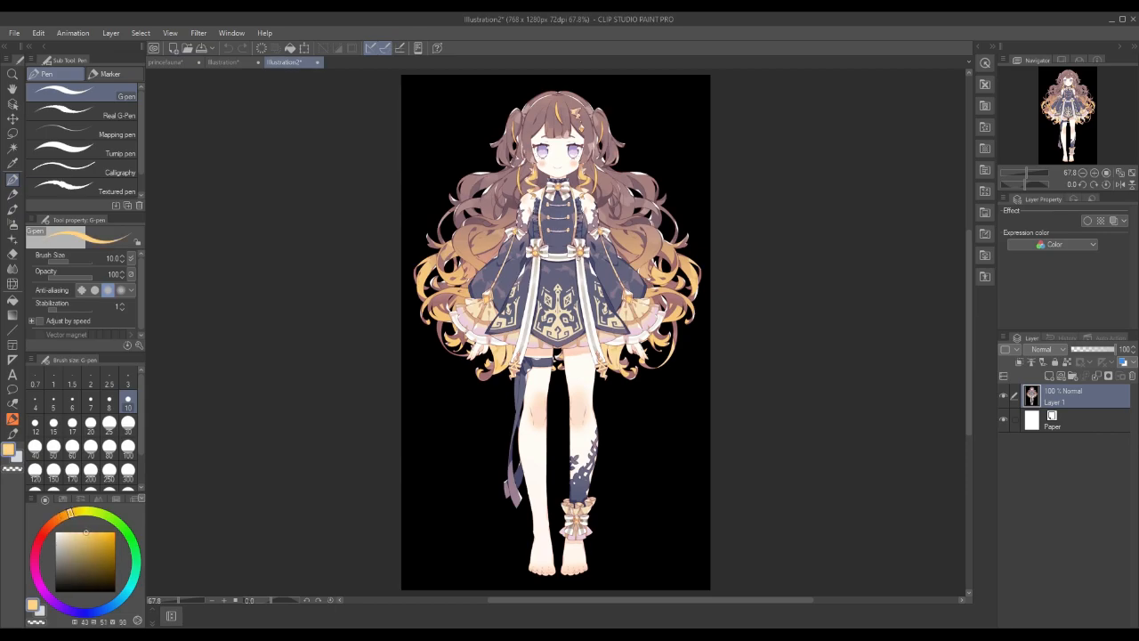
click(165, 62)
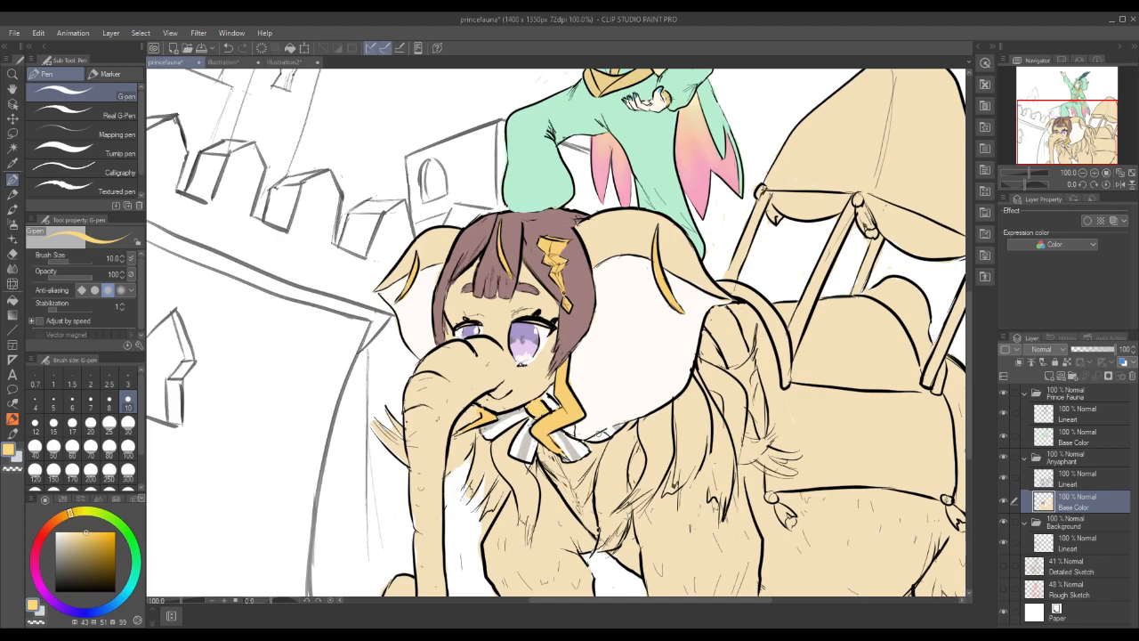
click(289, 47)
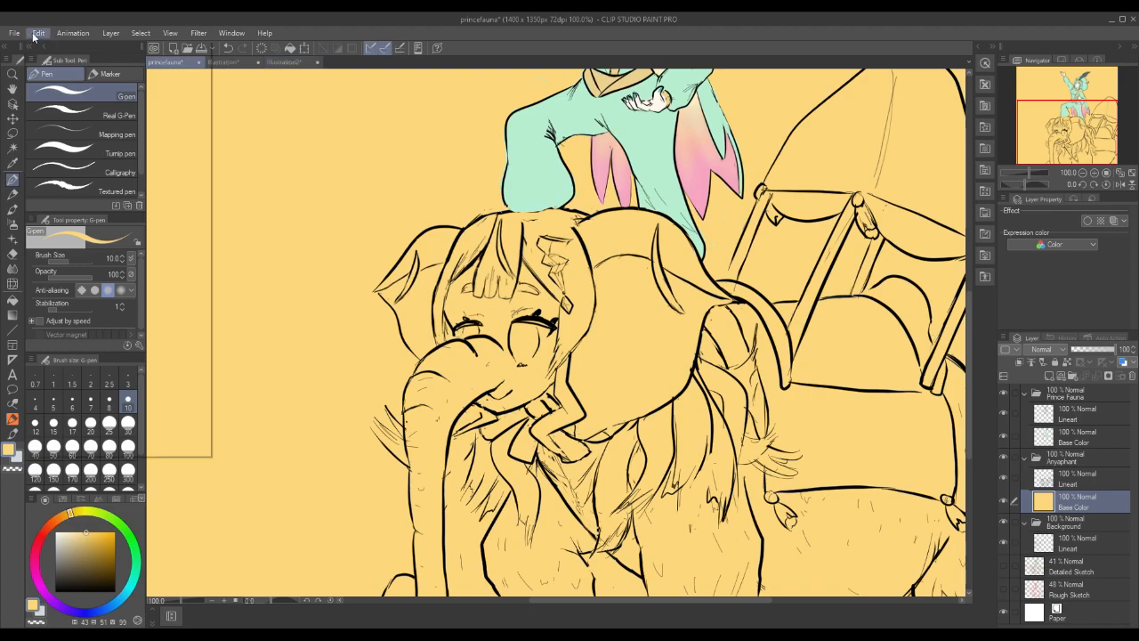
click(39, 33)
click(49, 47)
Sample the orange of the waist bow's gem in the Illustration2 reference at 200% zoom and return to princefauna.
click(282, 62)
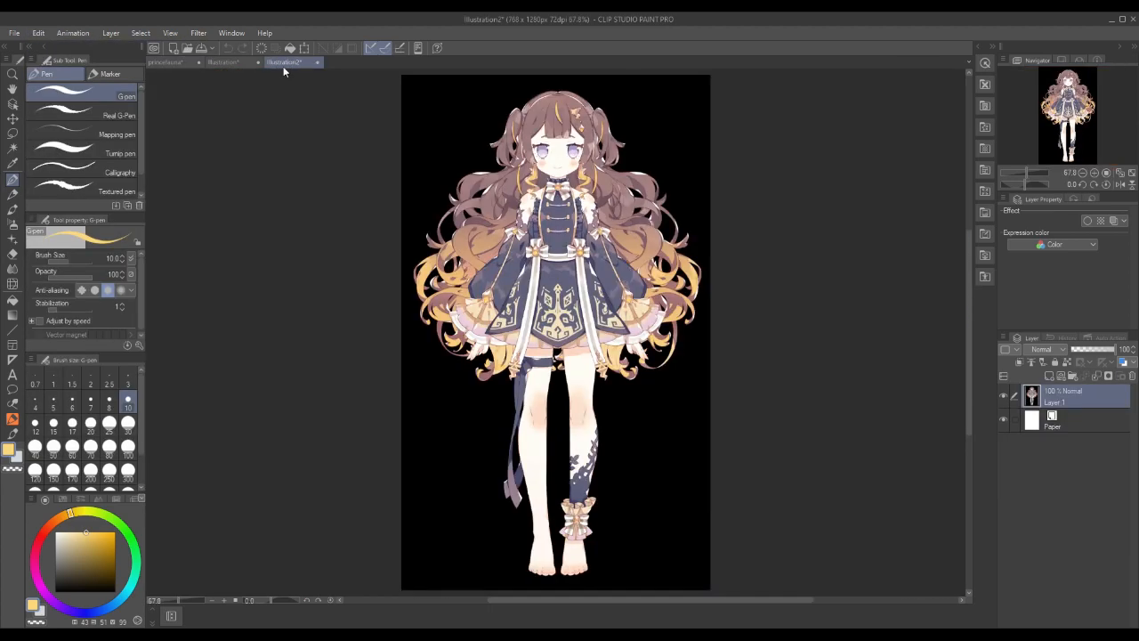
click(1094, 173)
click(1095, 172)
click(1095, 173)
right_click(625, 86)
right_click(628, 89)
click(165, 62)
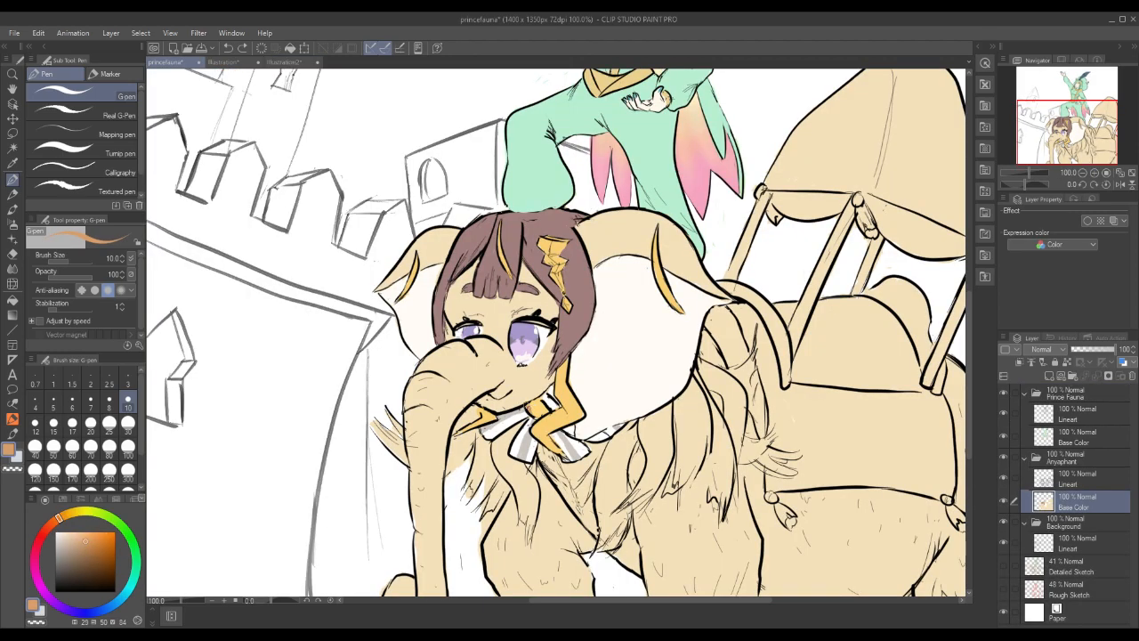
Color the gem at the center of the elephant's bow in orange and yellow, comparing it with the Illustration2 reference.
drag(534, 406, 545, 403)
right_click(538, 409)
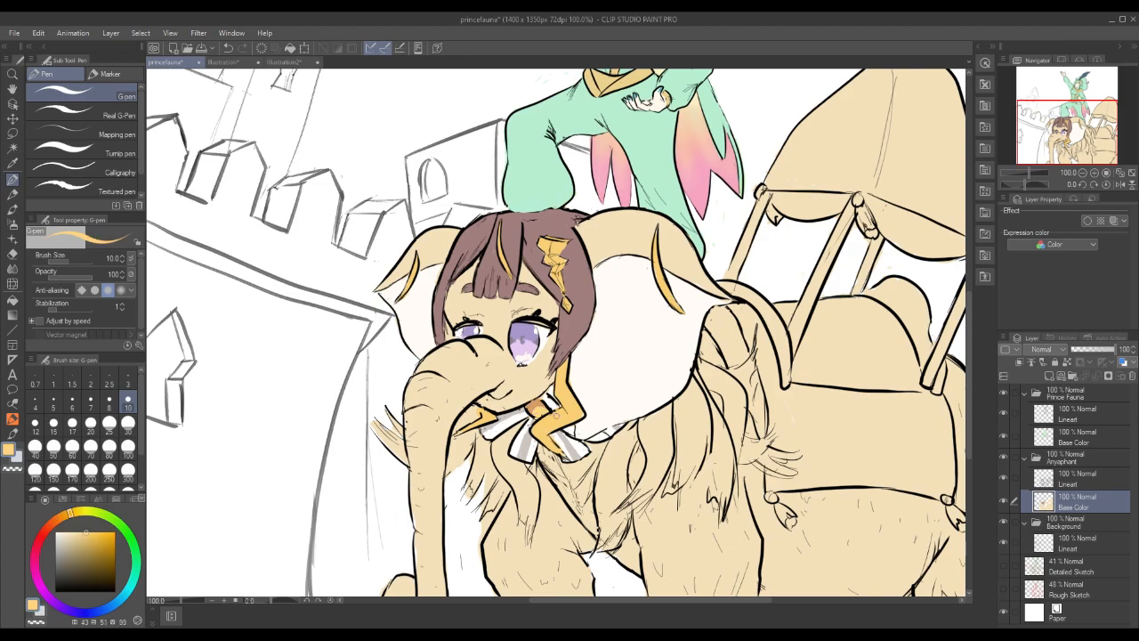
click(288, 64)
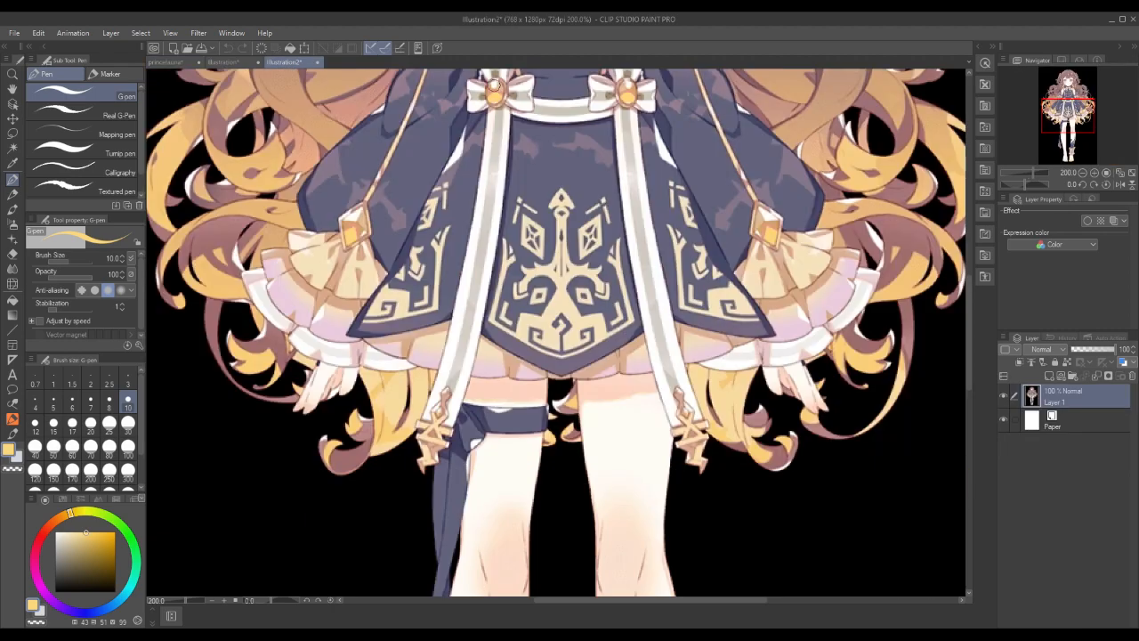
click(164, 62)
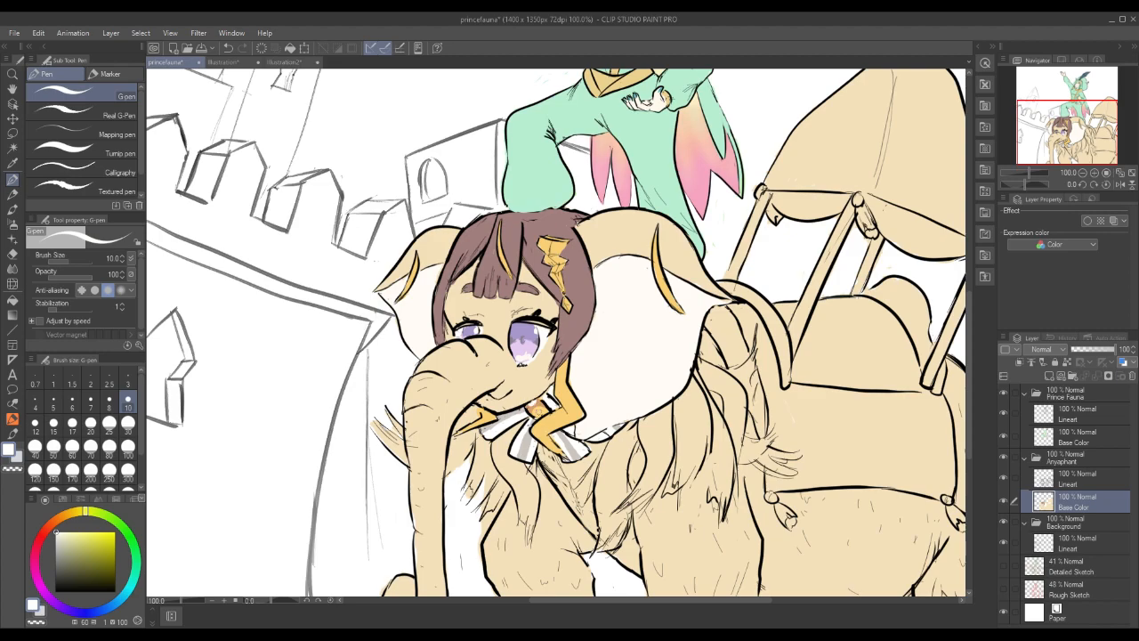
alt+click(526, 413)
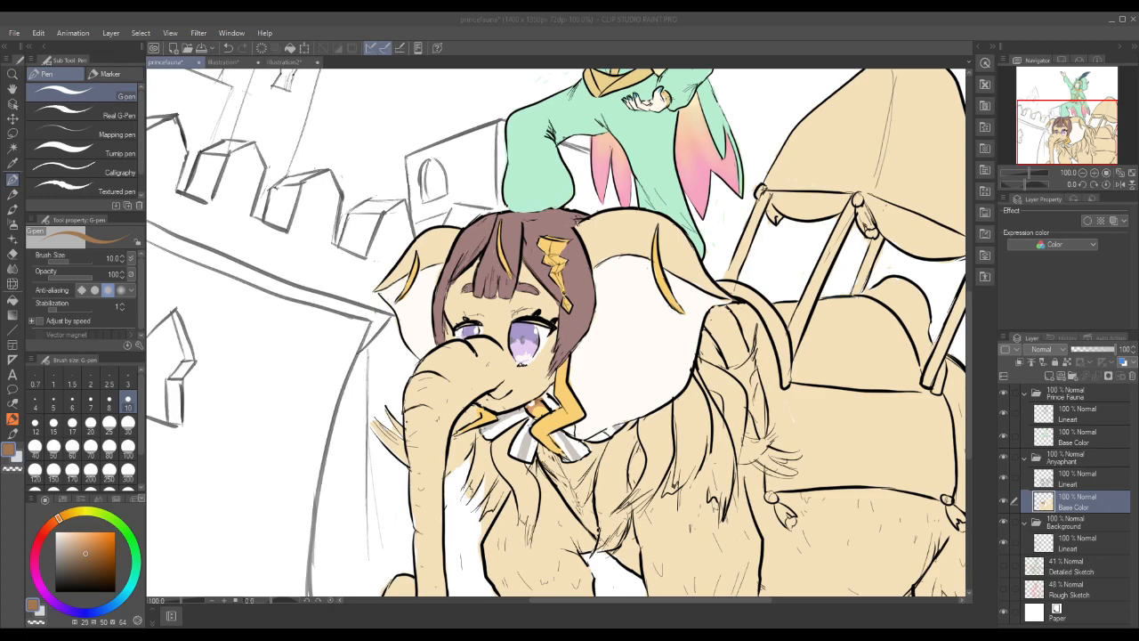
Sample the brown of the elephant's hair and paint the long locks hanging below its large ear on Base Color.
click(1083, 174)
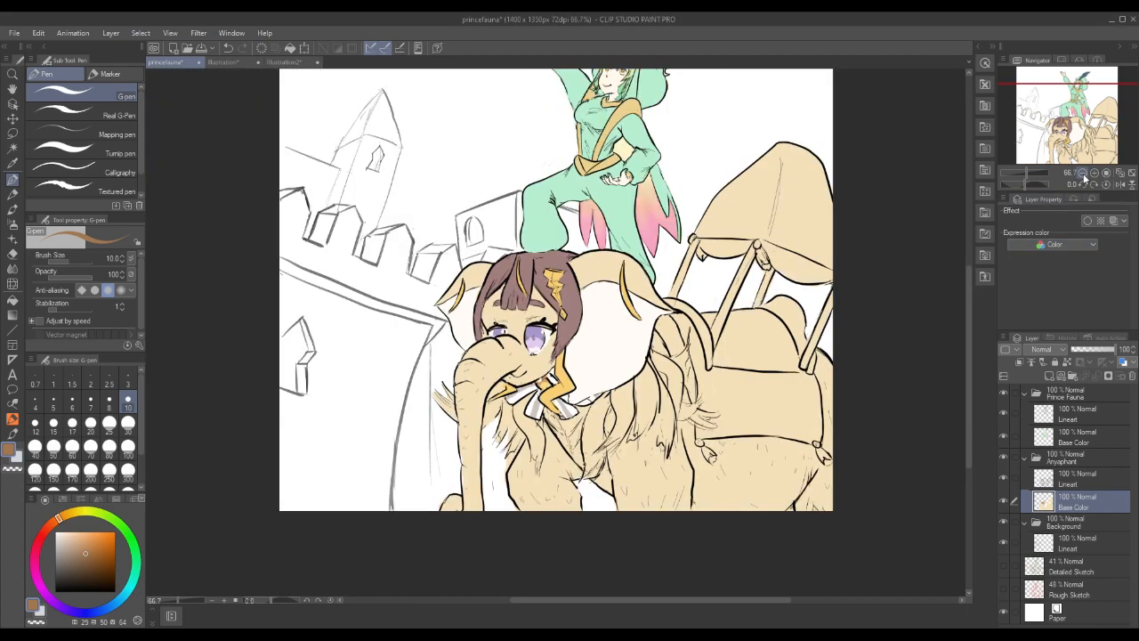
drag(968, 270, 970, 224)
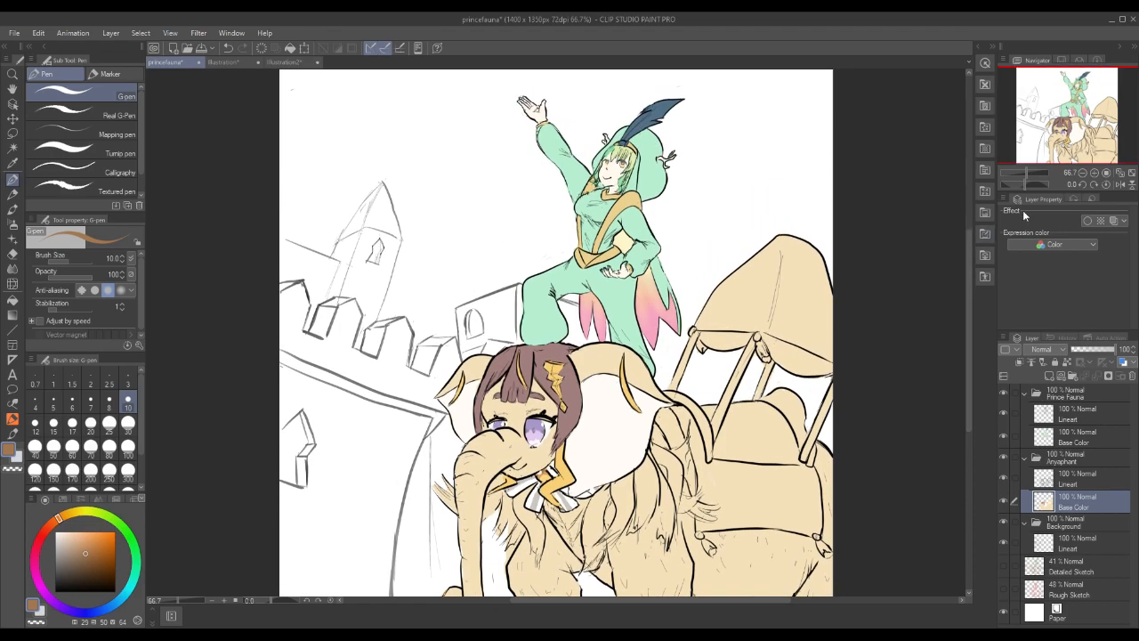
click(1084, 178)
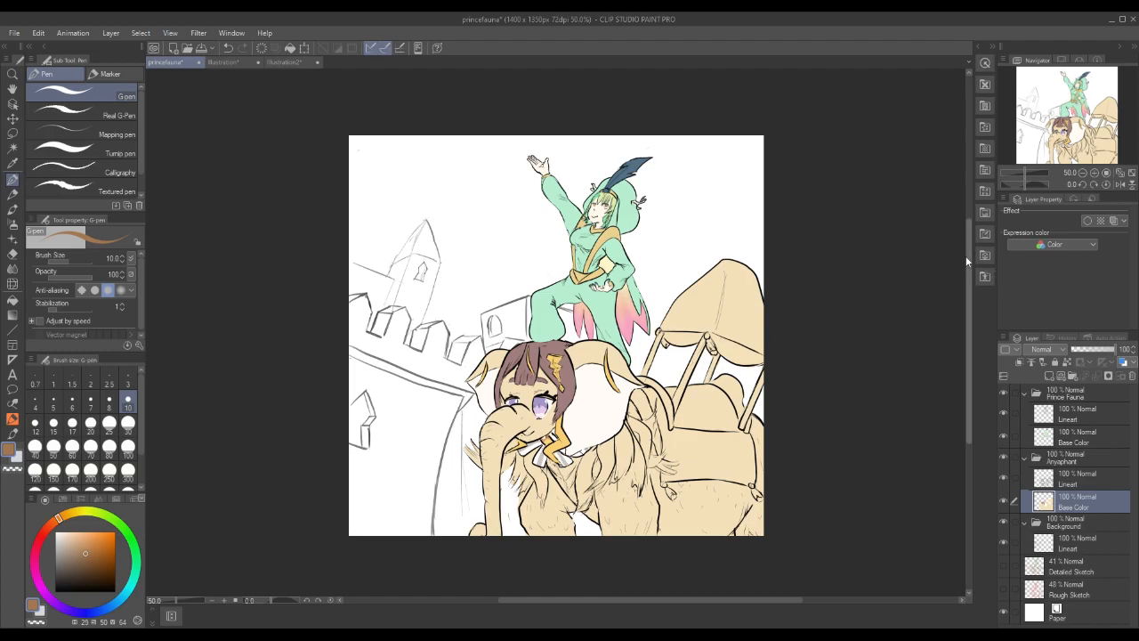
drag(967, 255, 967, 253)
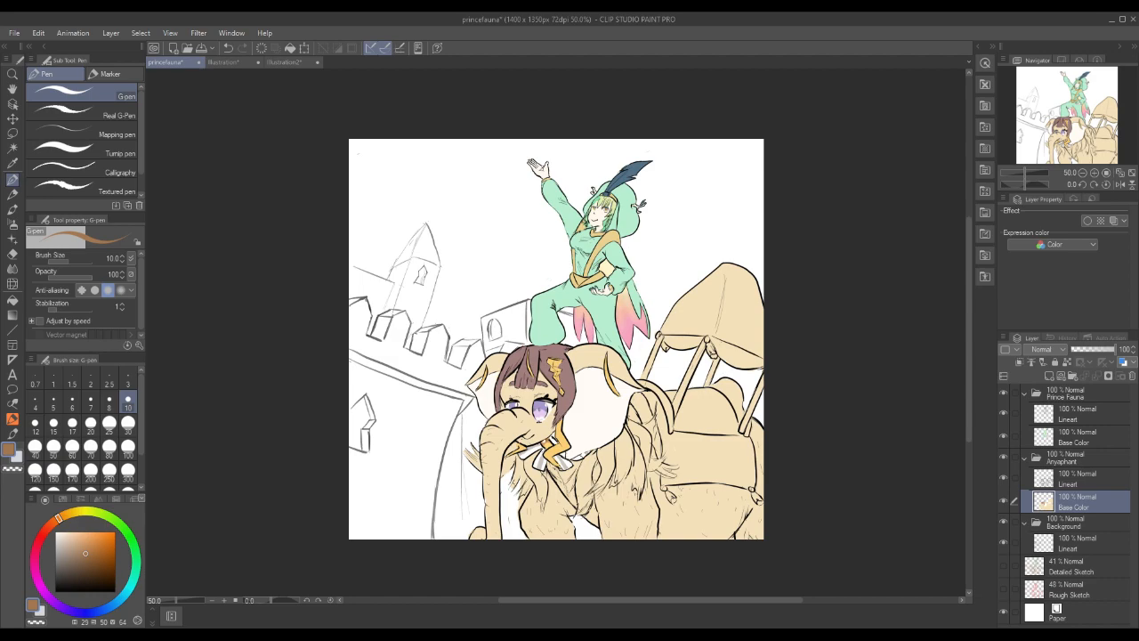
scroll(415, 348, up, 1)
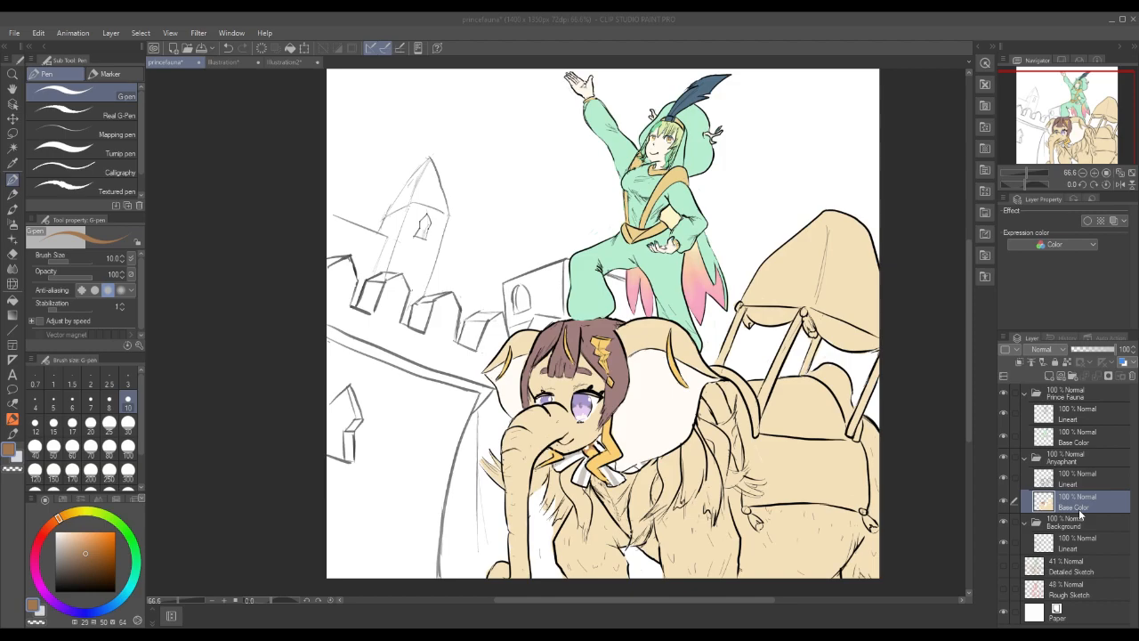
alt+click(620, 360)
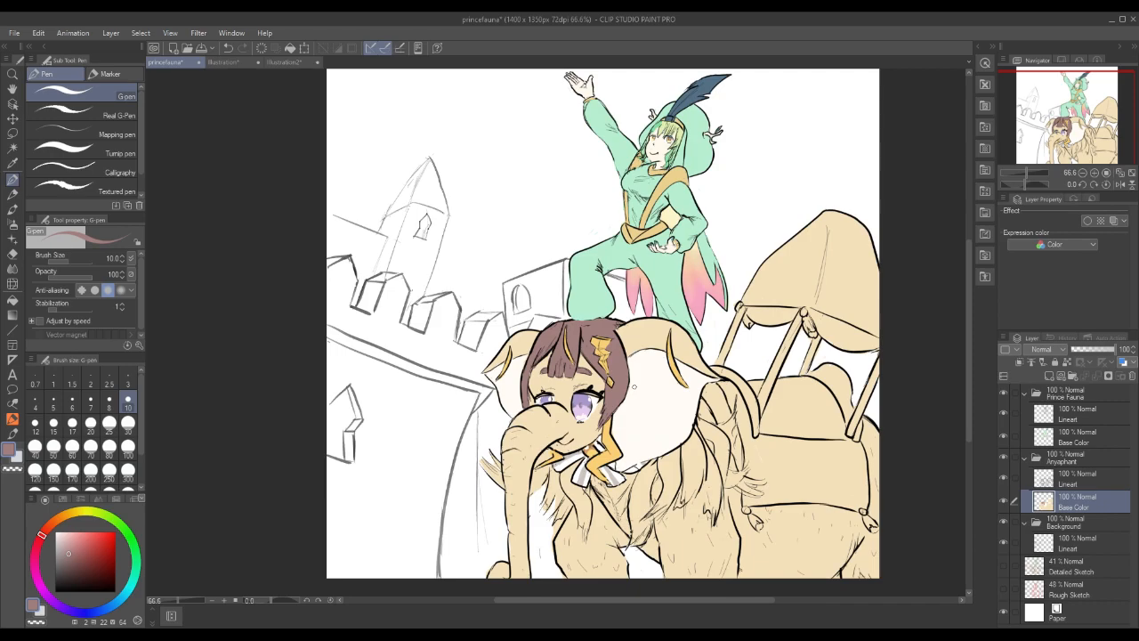
mouse_move(662, 457)
mouse_down()
mouse_move(658, 473)
mouse_move(673, 454)
mouse_move(664, 479)
mouse_move(674, 451)
mouse_move(679, 475)
mouse_up()
mouse_move(674, 457)
mouse_down()
mouse_move(644, 520)
mouse_move(662, 516)
mouse_up()
drag(678, 478, 667, 495)
drag(683, 473, 676, 491)
drag(698, 432, 682, 475)
drag(692, 451, 689, 468)
mouse_move(701, 440)
mouse_down()
mouse_move(701, 479)
mouse_move(676, 507)
mouse_move(699, 494)
mouse_up()
drag(705, 482, 699, 499)
drag(697, 430, 715, 525)
mouse_move(717, 475)
mouse_down()
mouse_move(713, 523)
mouse_move(717, 508)
mouse_up()
drag(719, 465, 707, 477)
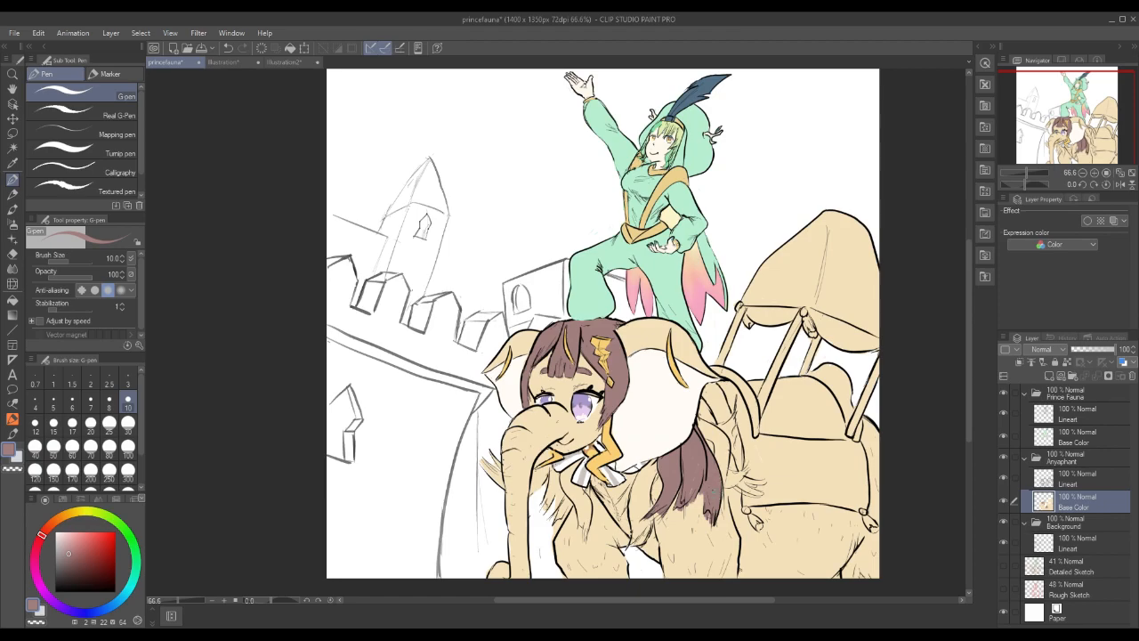
mouse_move(700, 420)
mouse_down()
mouse_move(727, 451)
mouse_move(715, 459)
mouse_move(724, 496)
mouse_up()
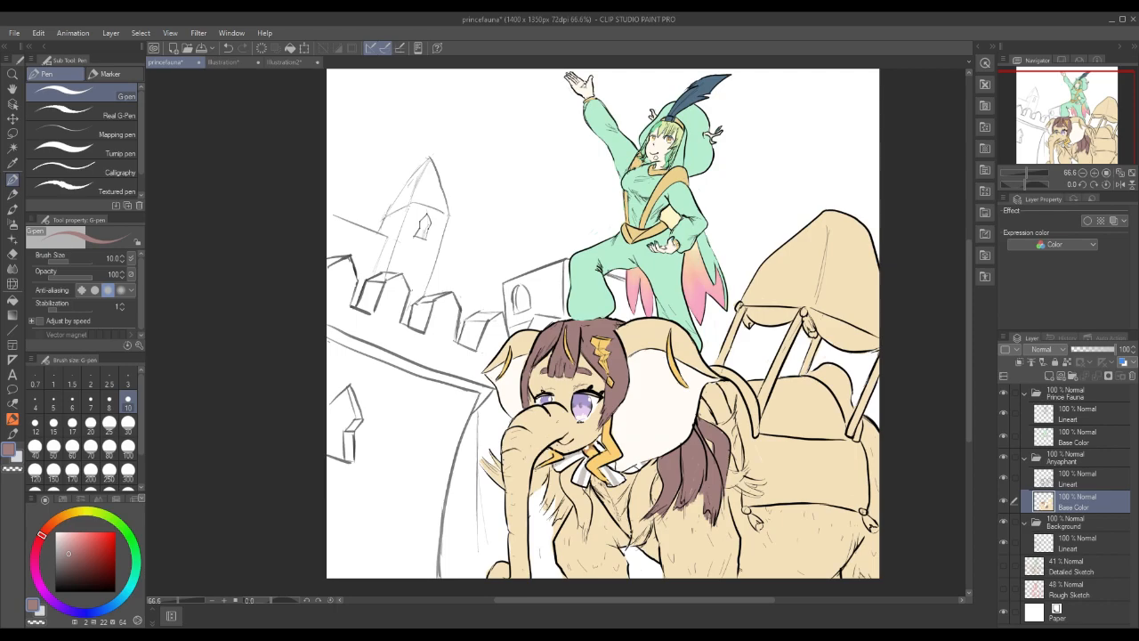
Paint the thin hair wisps sticking out behind the locks toward the saddle in the same brown.
mouse_move(727, 471)
mouse_down()
mouse_move(749, 465)
mouse_move(728, 482)
mouse_up()
mouse_move(729, 422)
mouse_down()
mouse_move(715, 429)
mouse_move(732, 418)
mouse_move(730, 429)
mouse_up()
drag(740, 416, 730, 444)
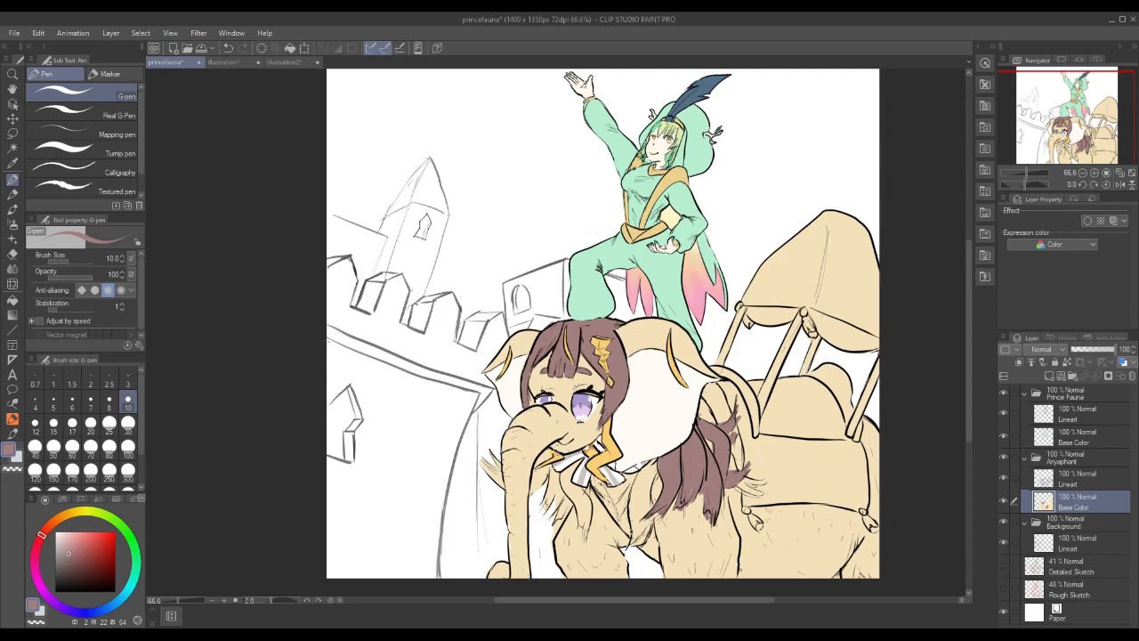
mouse_move(738, 485)
mouse_down()
mouse_move(771, 492)
mouse_move(763, 482)
mouse_up()
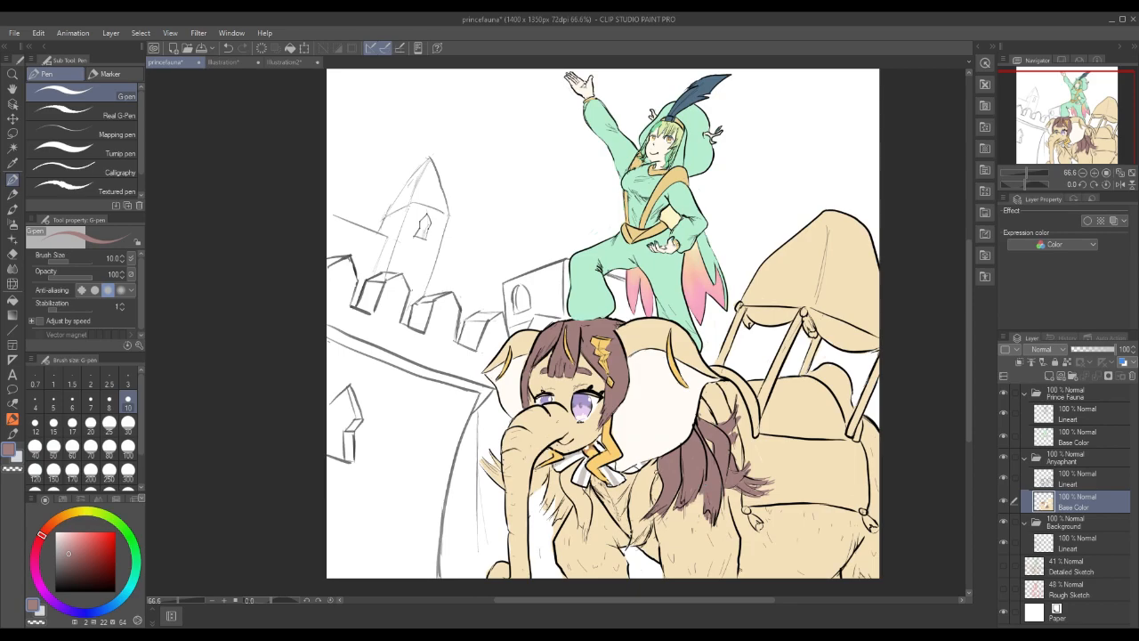
Paint the hair locks falling over the elephant's chest and front leg brown, and swap to the near-white color.
mouse_move(636, 465)
mouse_down()
mouse_move(649, 509)
mouse_move(643, 545)
mouse_move(625, 555)
mouse_up()
mouse_move(642, 514)
mouse_down()
mouse_move(628, 551)
mouse_move(637, 537)
mouse_up()
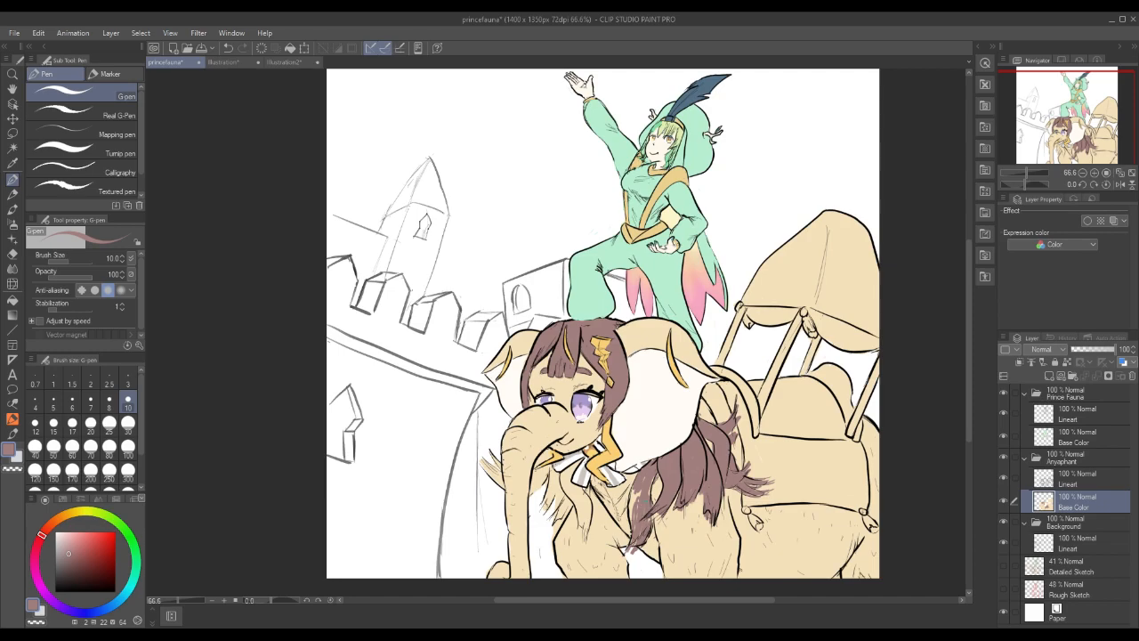
drag(650, 480, 630, 526)
key(x)
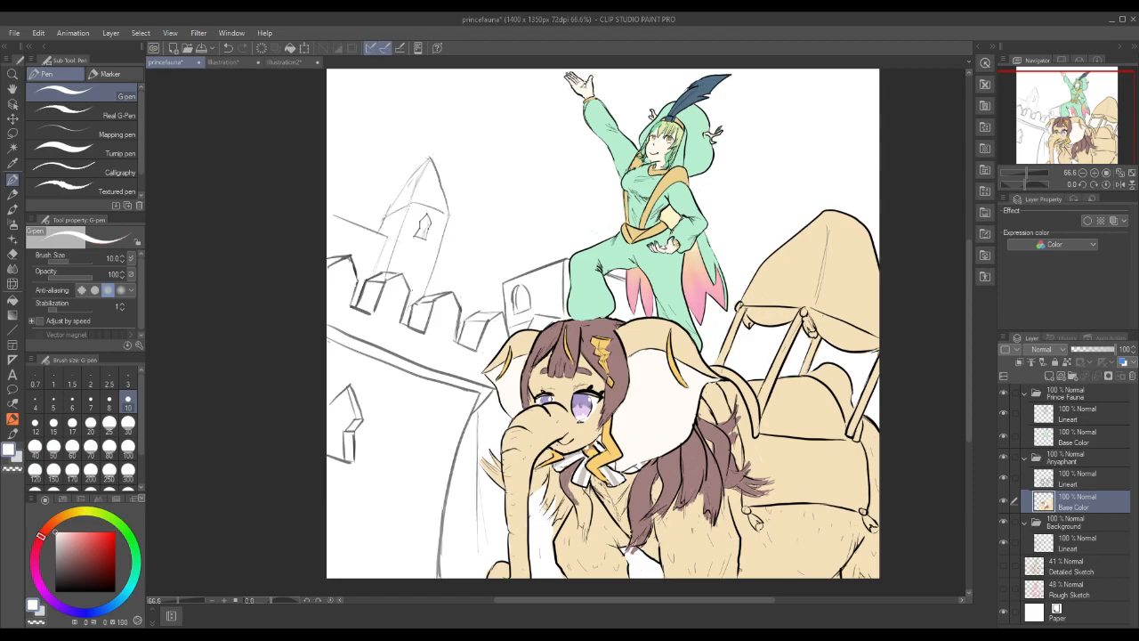
Swap back to the brown color and paint the remaining hair locks between the elephant's trunk and front leg.
key(x)
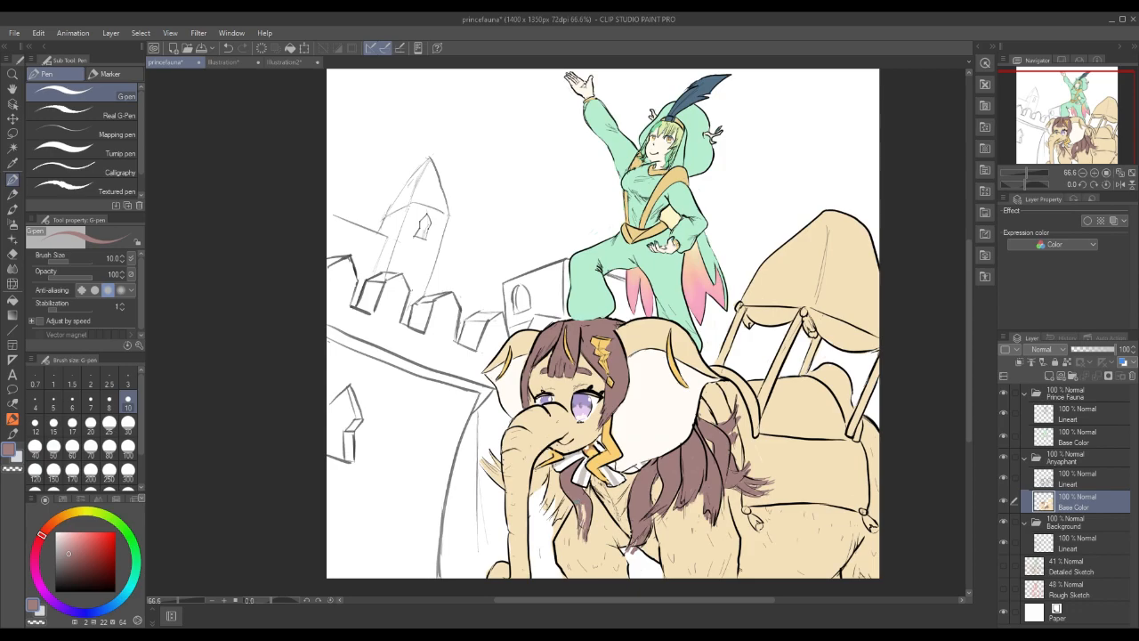
drag(583, 507, 584, 524)
drag(551, 485, 543, 511)
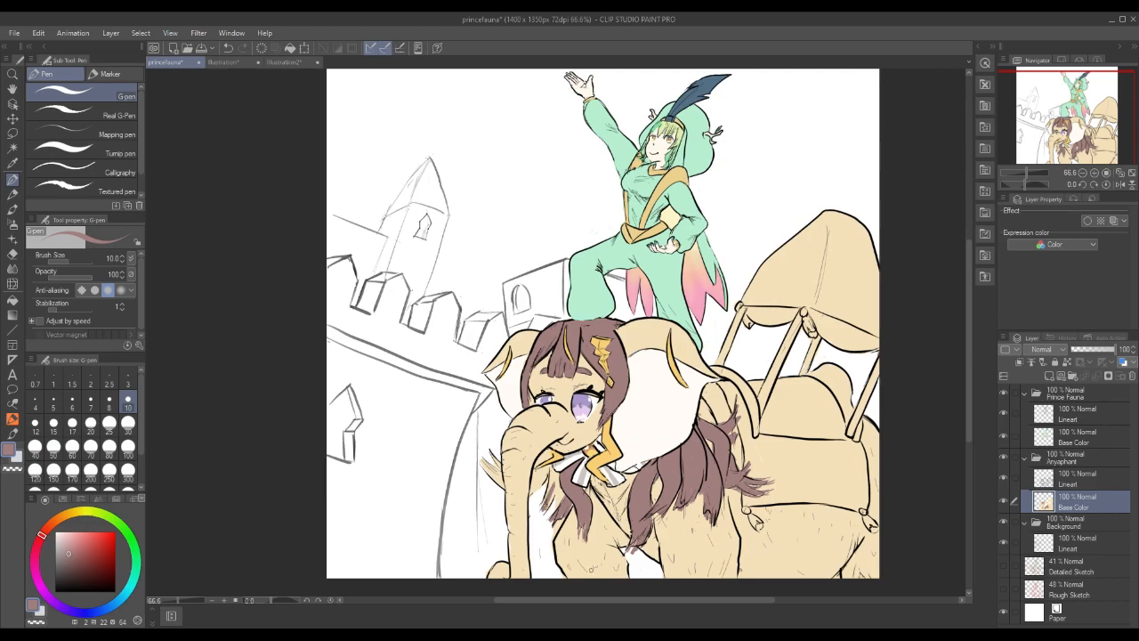
mouse_move(554, 471)
mouse_down()
mouse_move(544, 523)
mouse_move(536, 477)
mouse_up()
drag(539, 468, 535, 493)
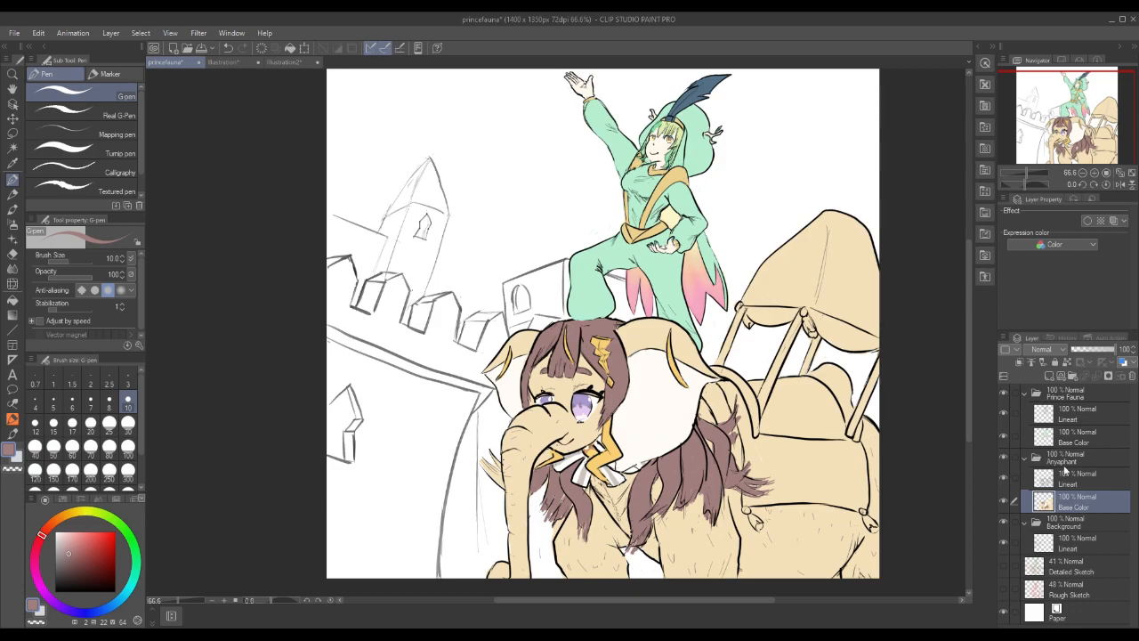
Paint the thin hair wisps sticking out on the far side of the elephant's trunk brown on Base Color, undoing the stray stroke.
click(1066, 362)
drag(497, 478, 480, 455)
mouse_move(484, 469)
mouse_down()
mouse_move(501, 483)
mouse_move(489, 457)
mouse_up()
key(ctrl+z)
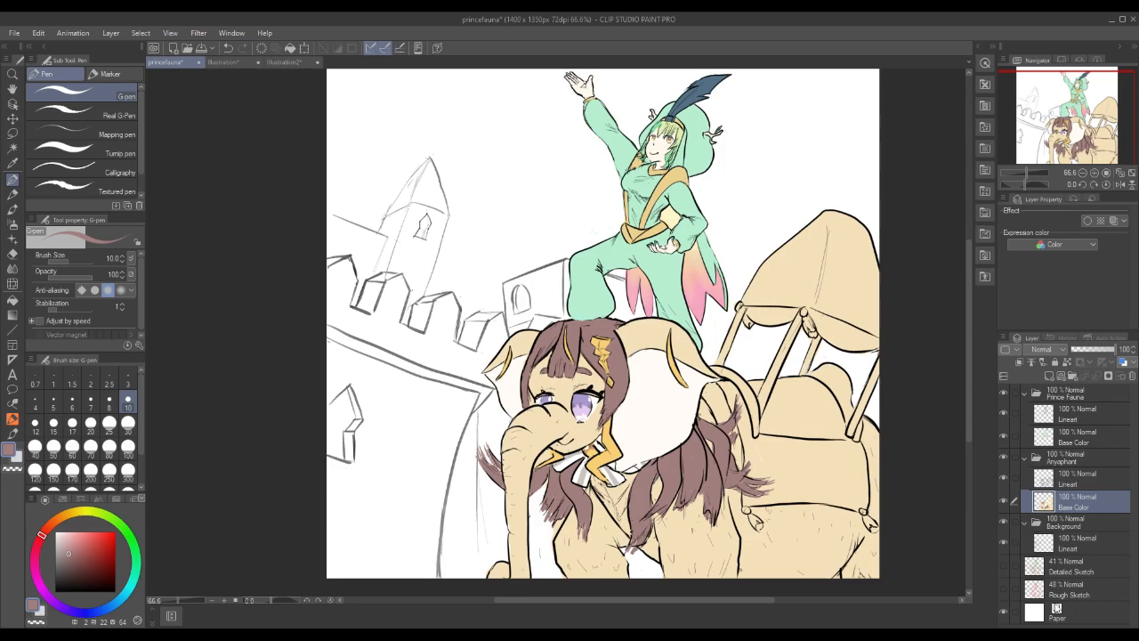
Zoom out the Illustration2 reference and sample a pale yellow from the ends of the character's hair.
click(1072, 481)
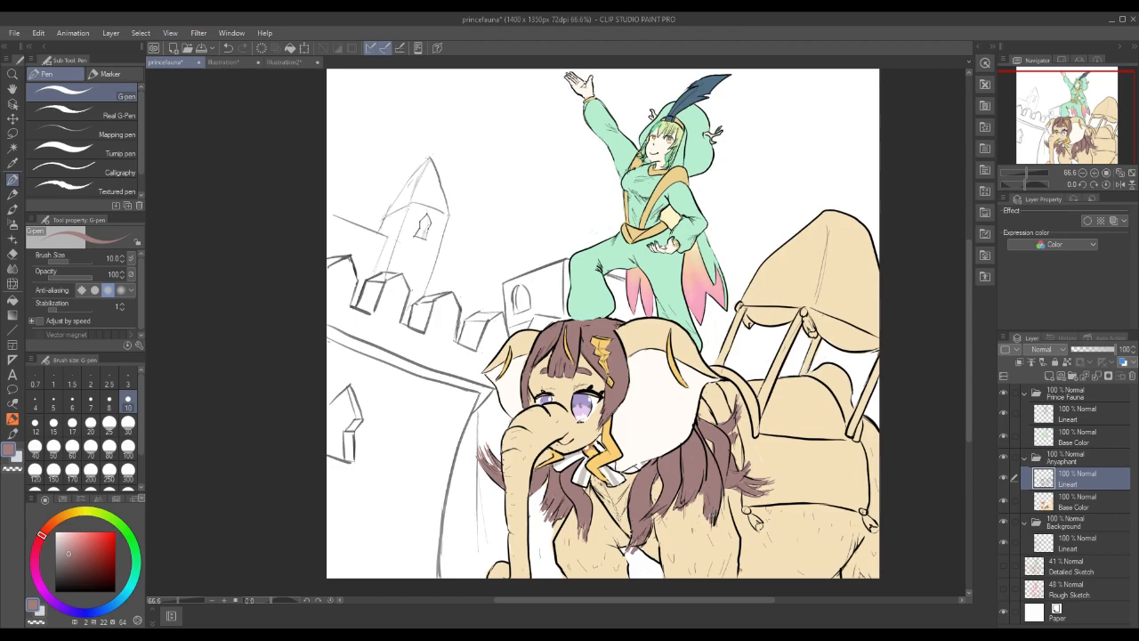
click(238, 65)
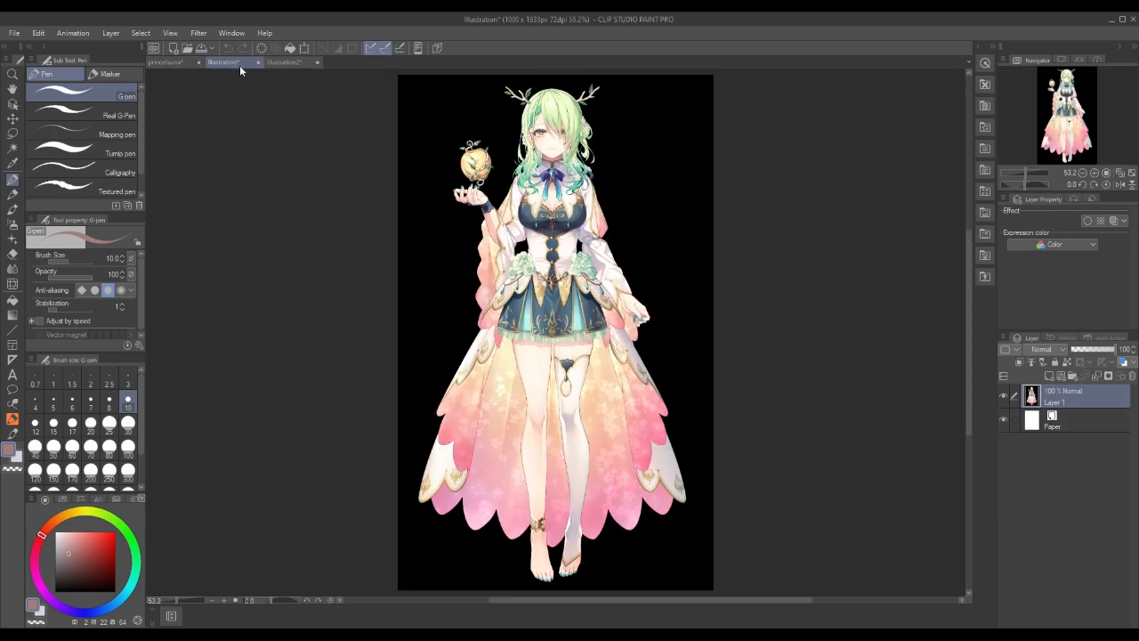
click(293, 62)
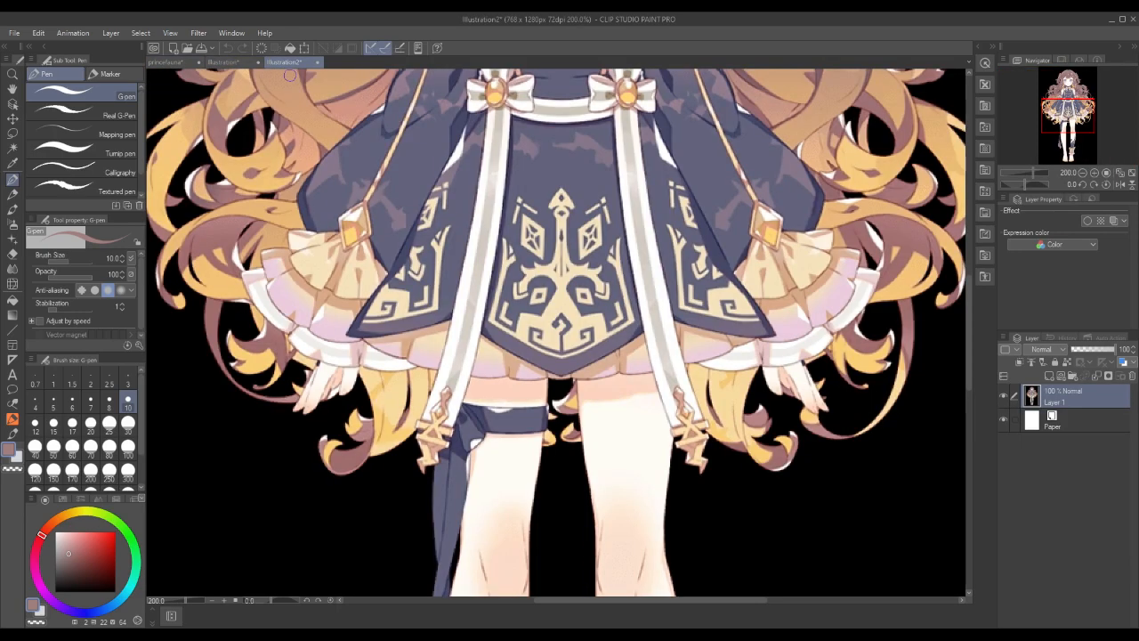
click(1082, 172)
click(1082, 172)
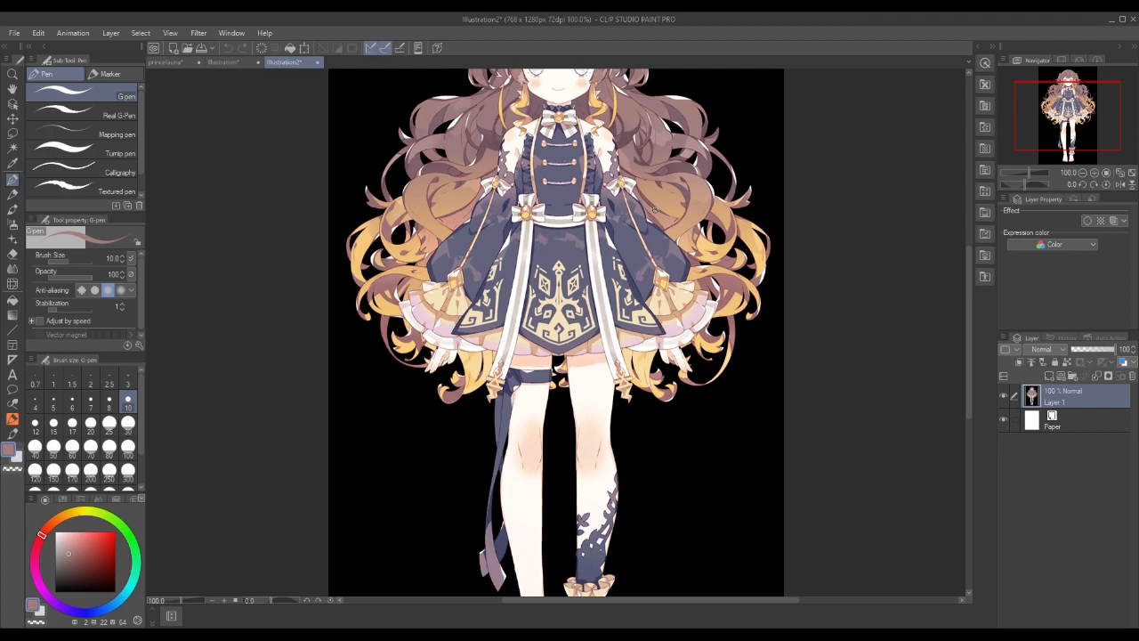
alt+click(642, 364)
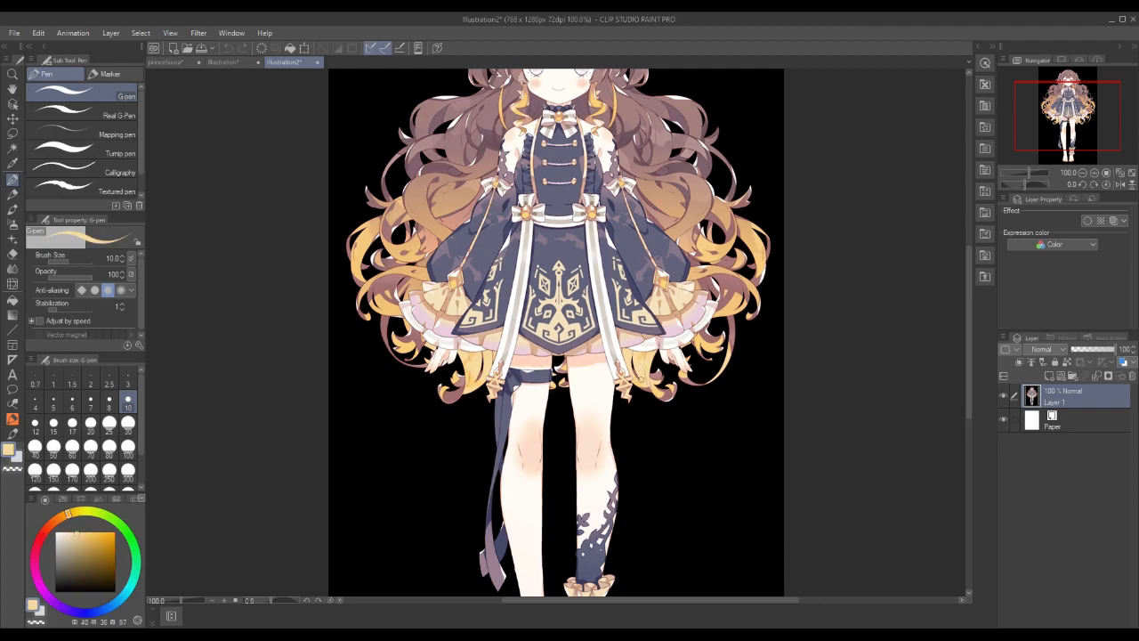
Sample the orange-brown from the middle of the reference character's hair in Illustration2 and return to the princefauna drawing.
click(166, 63)
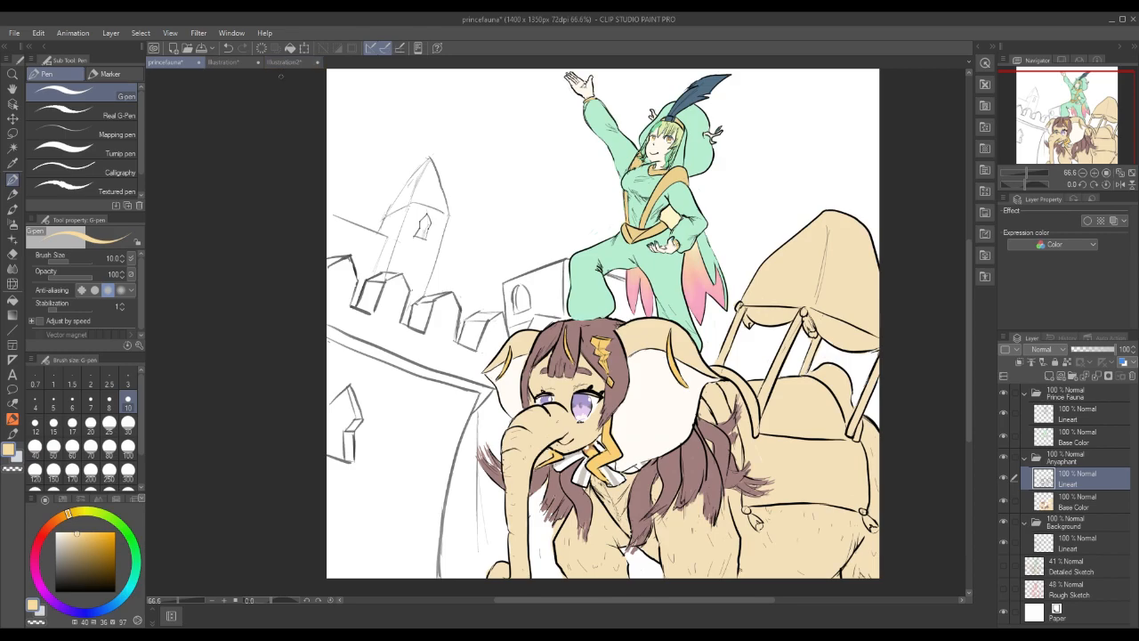
click(234, 63)
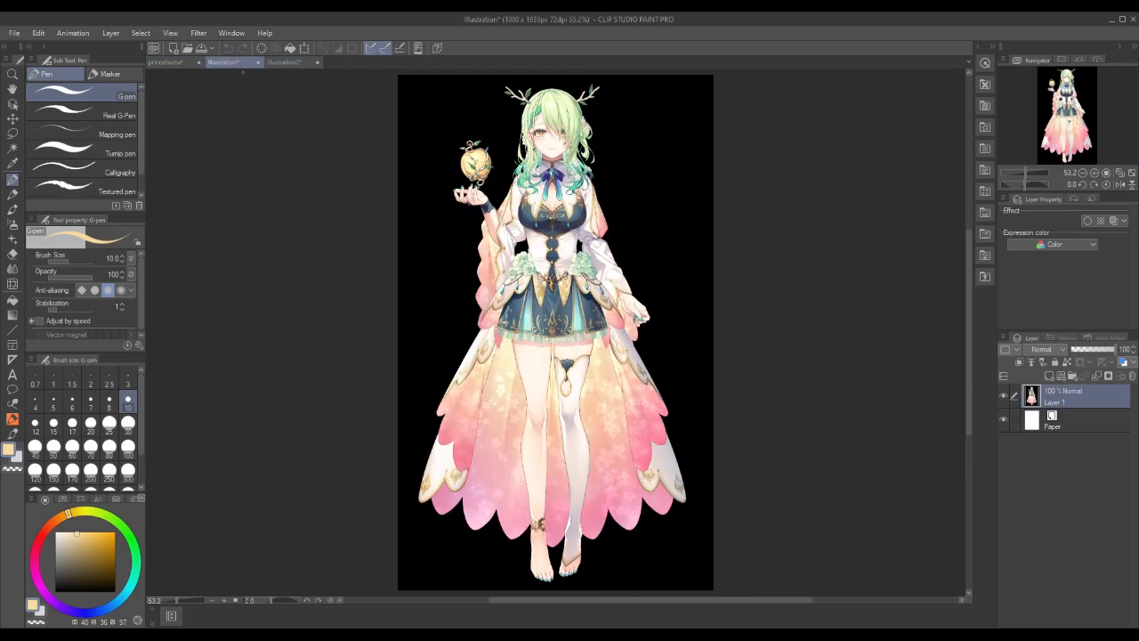
click(292, 64)
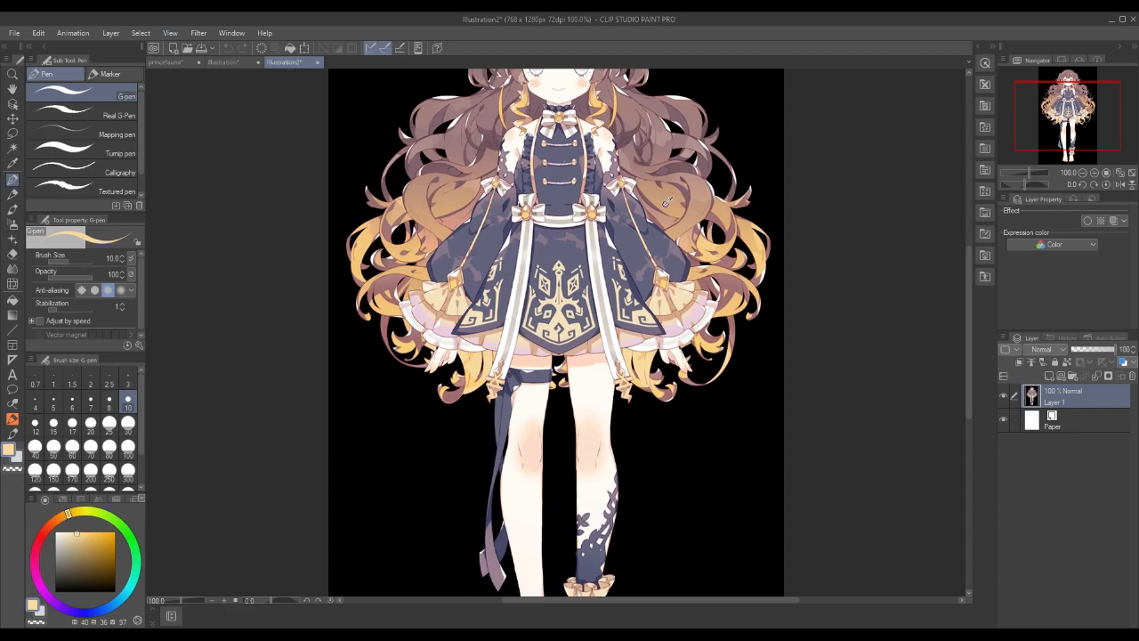
alt+click(665, 203)
alt+click(665, 203)
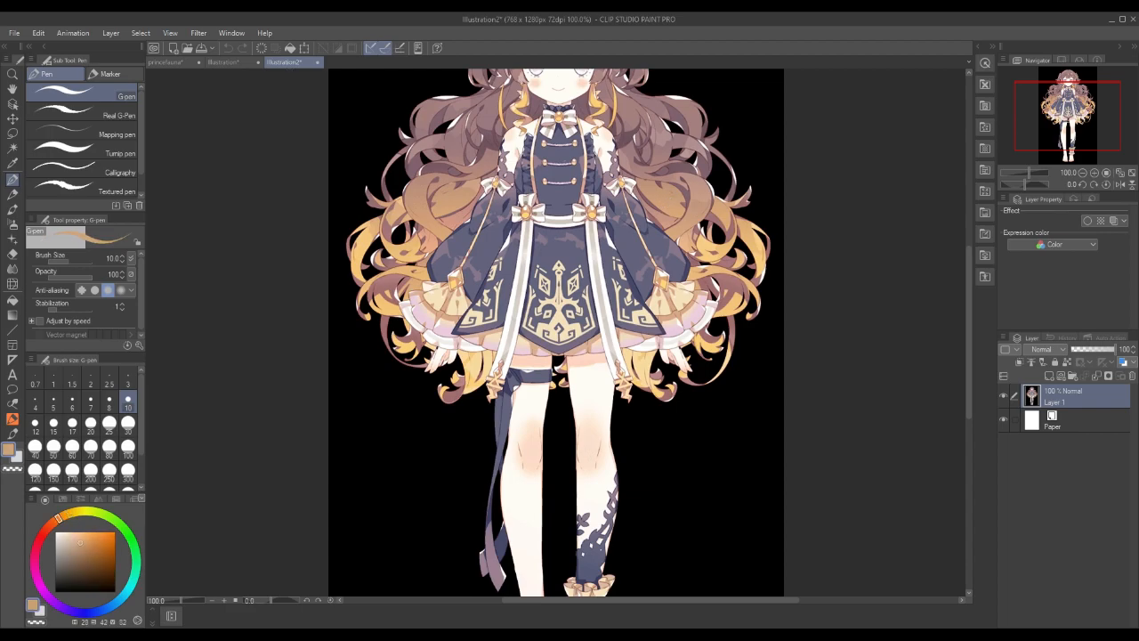
click(169, 63)
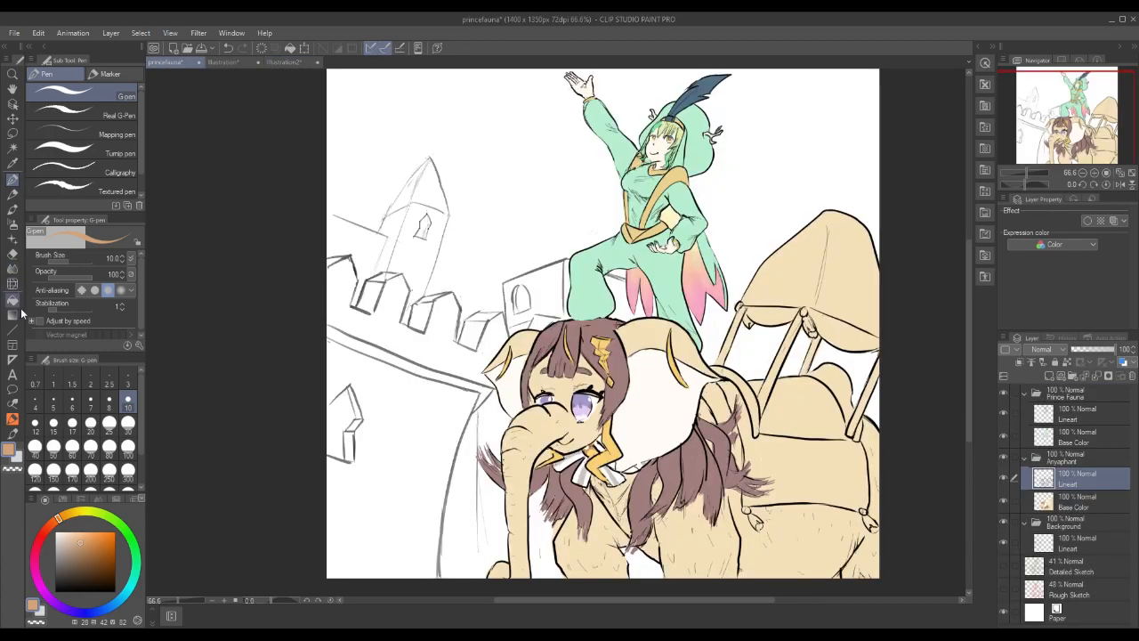
Check the hair gradient on the Illustration2 reference, set the Soft airbrush to size 20, and return to the G-pen.
click(12, 226)
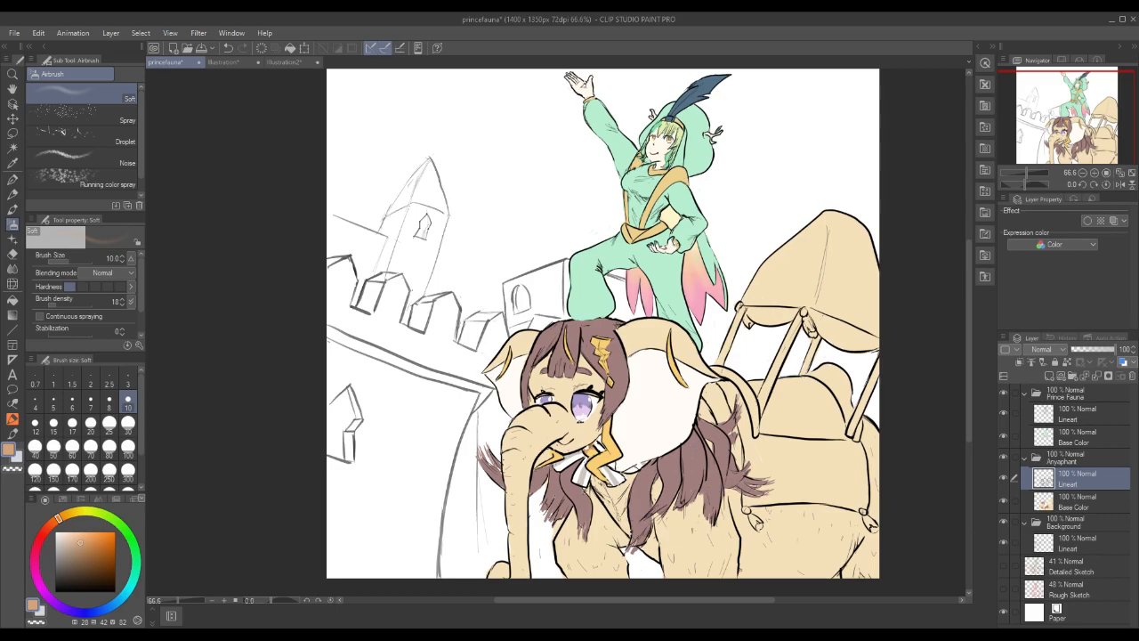
click(283, 64)
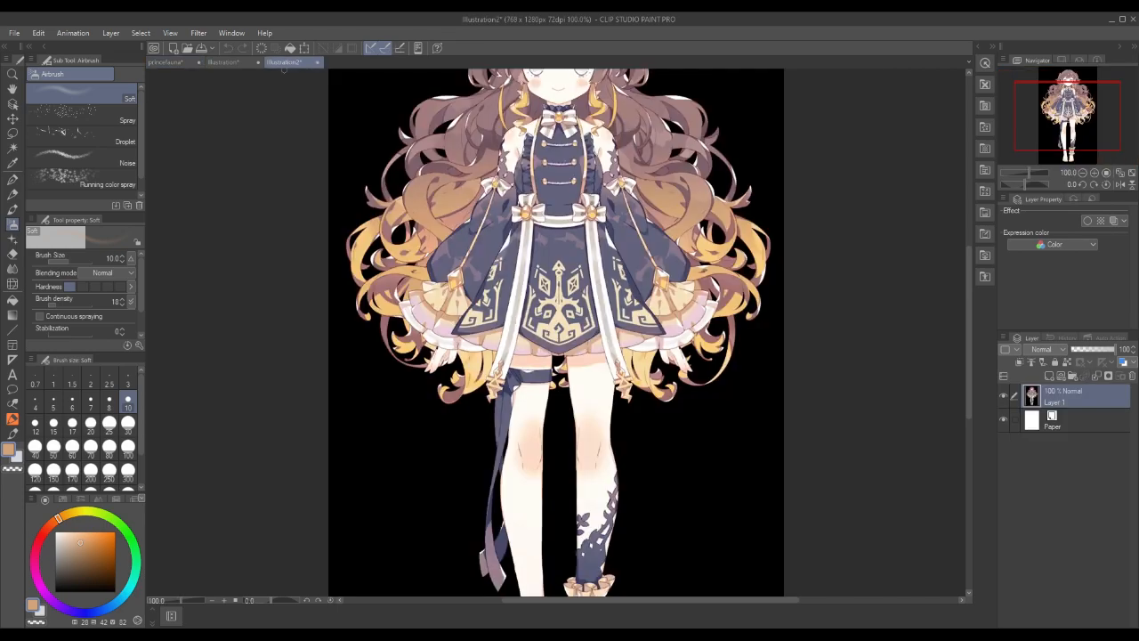
click(1082, 171)
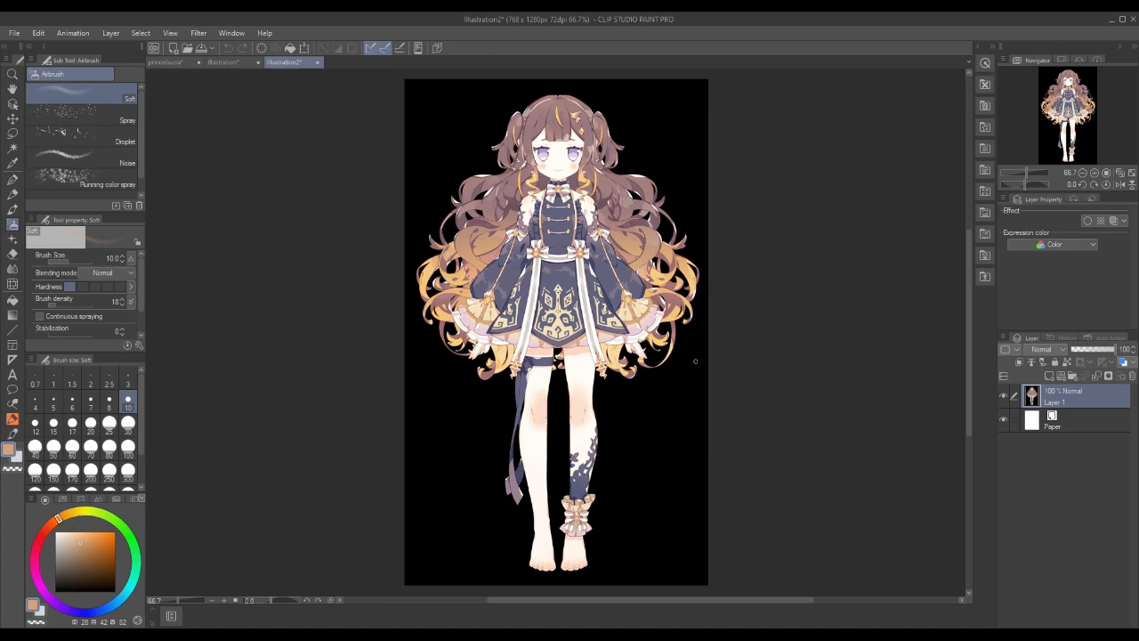
click(182, 64)
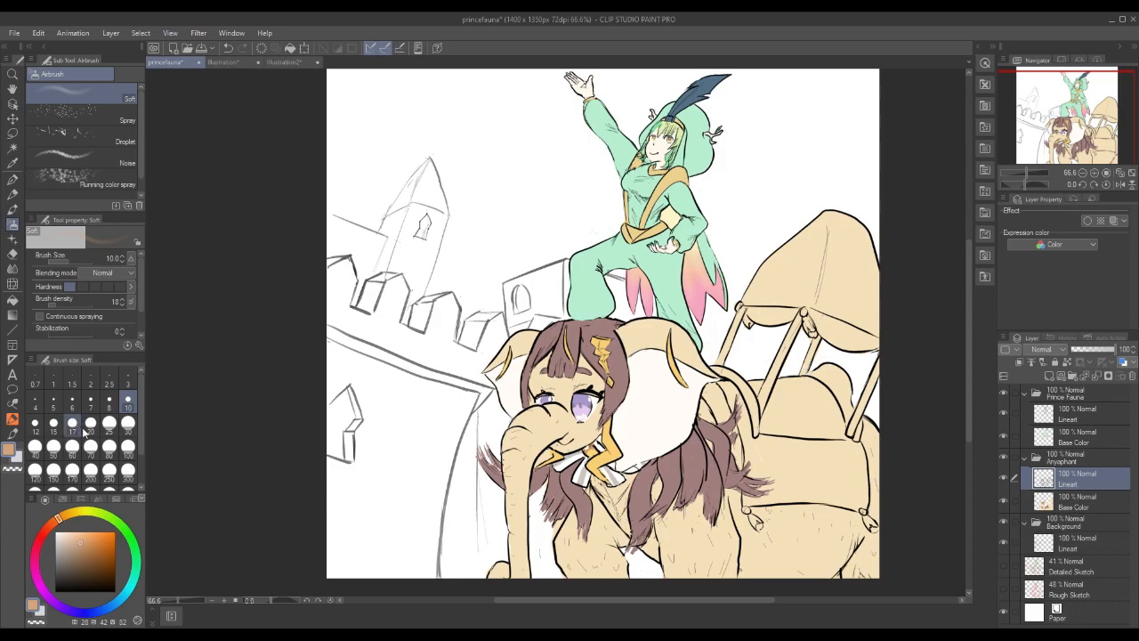
click(89, 427)
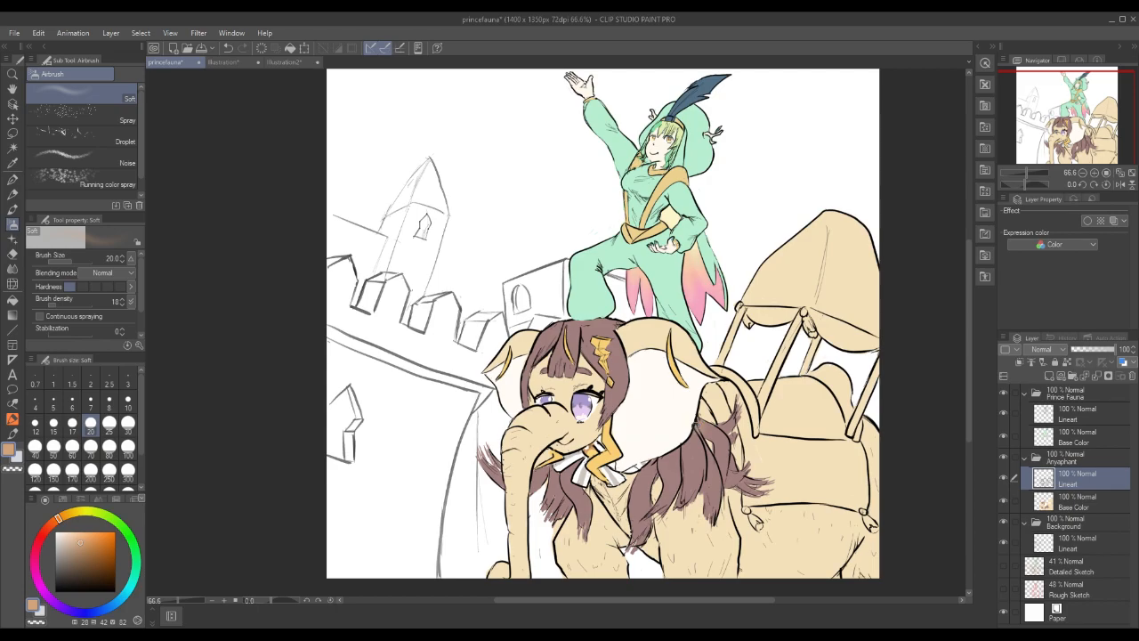
click(13, 179)
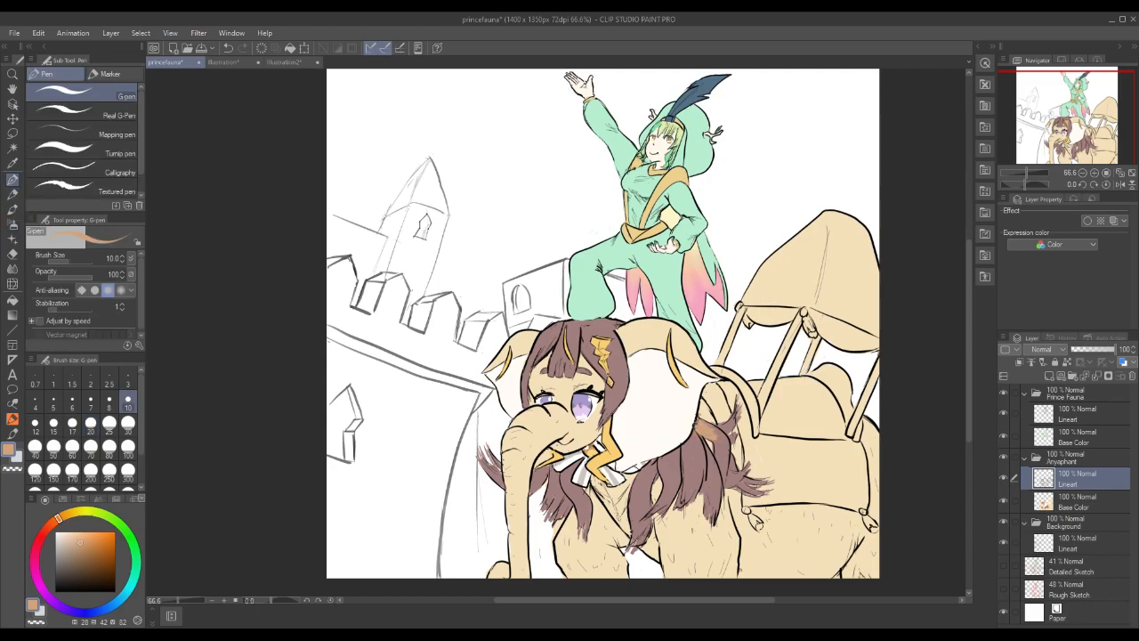
drag(719, 440, 732, 418)
mouse_move(716, 459)
mouse_down()
mouse_move(715, 436)
mouse_move(719, 456)
mouse_up()
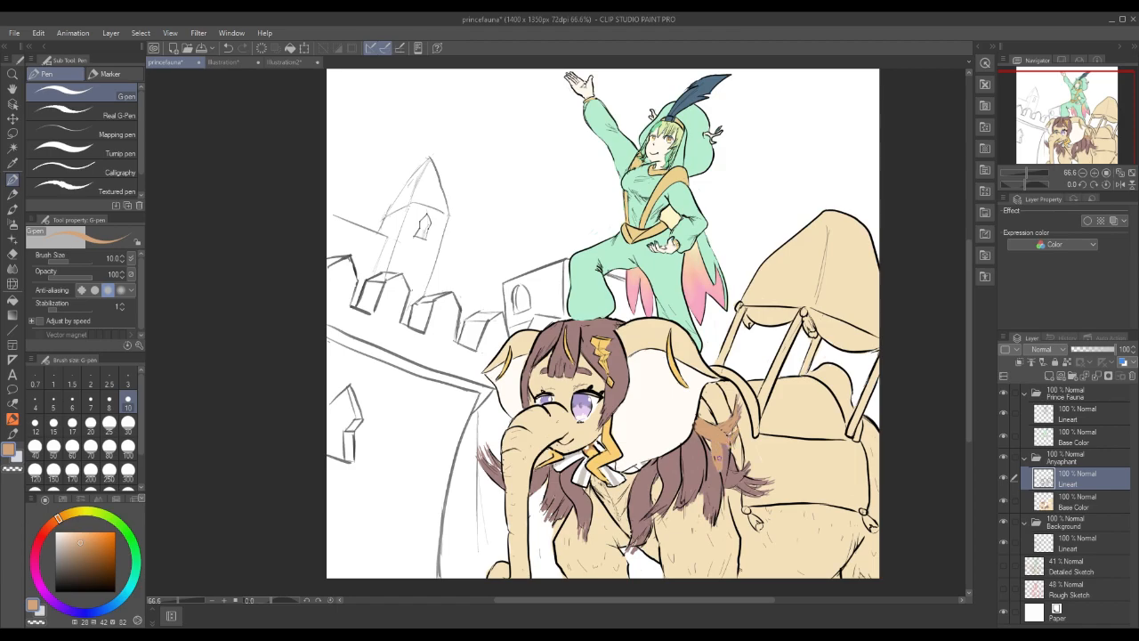
key(ctrl+z)
key(ctrl+z)
key(ctrl+z)
Paint the elephant's rear hair locks and the wisps toward the saddle orange-brown on the Anyaphant Base Color layer.
click(1072, 501)
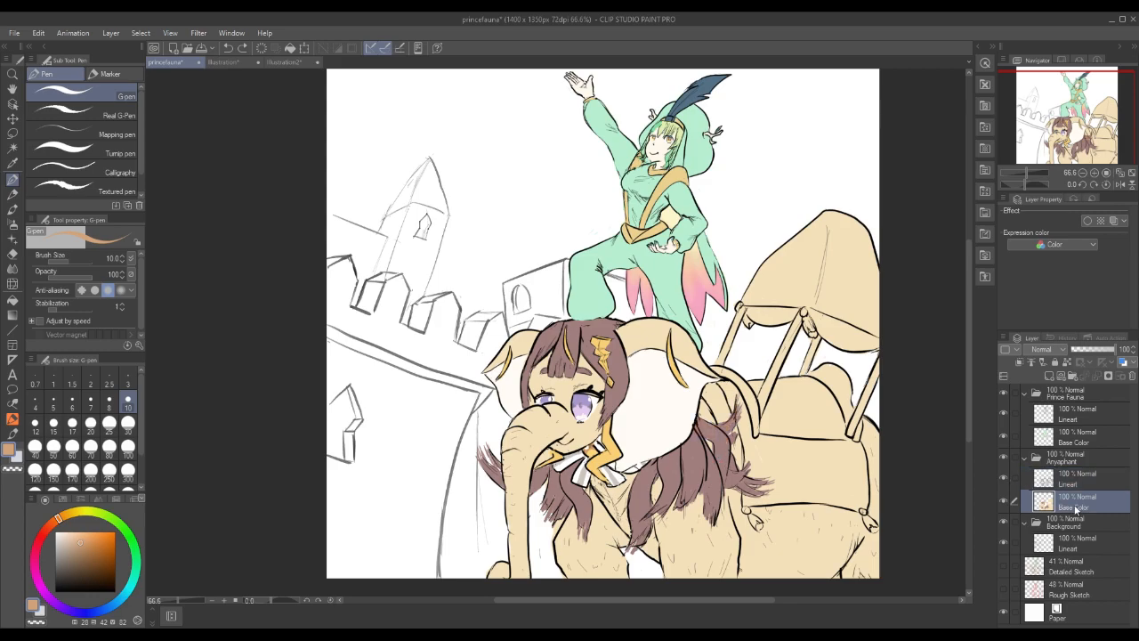
mouse_move(699, 435)
mouse_down()
mouse_move(712, 424)
mouse_move(702, 431)
mouse_move(726, 444)
mouse_move(735, 408)
mouse_move(729, 449)
mouse_move(716, 447)
mouse_move(724, 484)
mouse_up()
mouse_move(729, 464)
mouse_down()
mouse_move(729, 480)
mouse_move(742, 471)
mouse_move(735, 487)
mouse_move(771, 494)
mouse_move(760, 485)
mouse_move(778, 482)
mouse_move(764, 486)
mouse_up()
mouse_move(699, 433)
mouse_down()
mouse_move(715, 478)
mouse_move(709, 530)
mouse_move(707, 520)
mouse_up()
mouse_move(708, 475)
mouse_down()
mouse_move(715, 511)
mouse_move(702, 514)
mouse_move(699, 472)
mouse_move(682, 507)
mouse_up()
mouse_move(681, 495)
mouse_down()
mouse_move(678, 509)
mouse_move(691, 506)
mouse_up()
mouse_move(705, 465)
mouse_down()
mouse_move(702, 485)
mouse_move(700, 460)
mouse_up()
drag(701, 438, 689, 460)
drag(693, 439, 682, 493)
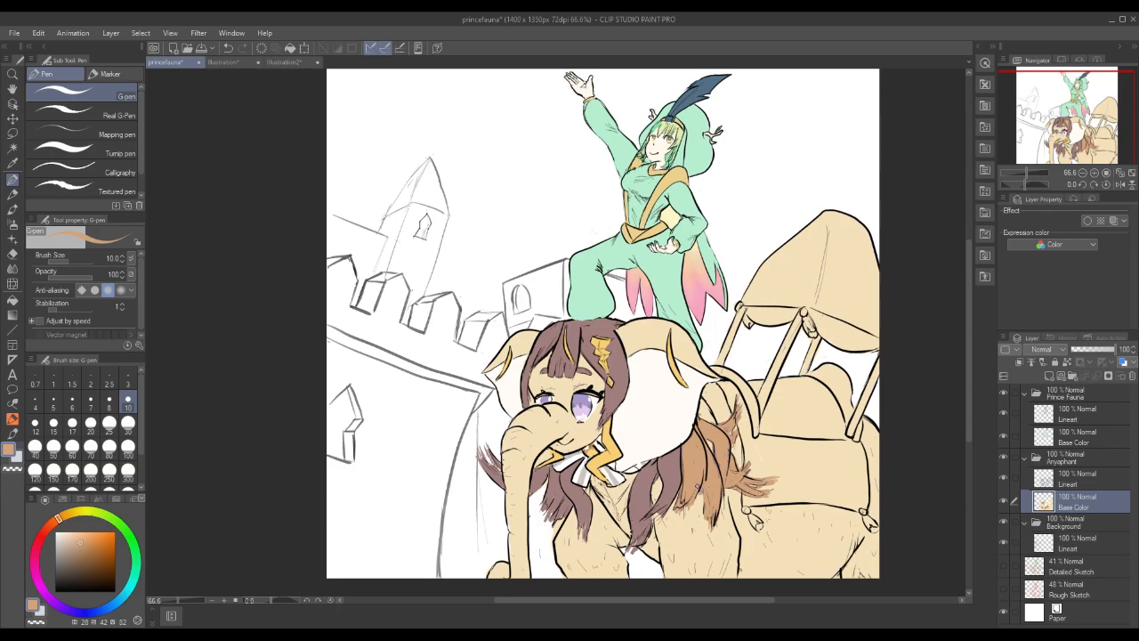
Paint the remaining chest locks and the hair around the trunk orange-brown, and lock the transparent pixels of Base Color.
mouse_move(660, 461)
mouse_down()
mouse_move(676, 479)
mouse_move(652, 518)
mouse_up()
mouse_move(665, 491)
mouse_down()
mouse_move(657, 503)
mouse_move(666, 498)
mouse_up()
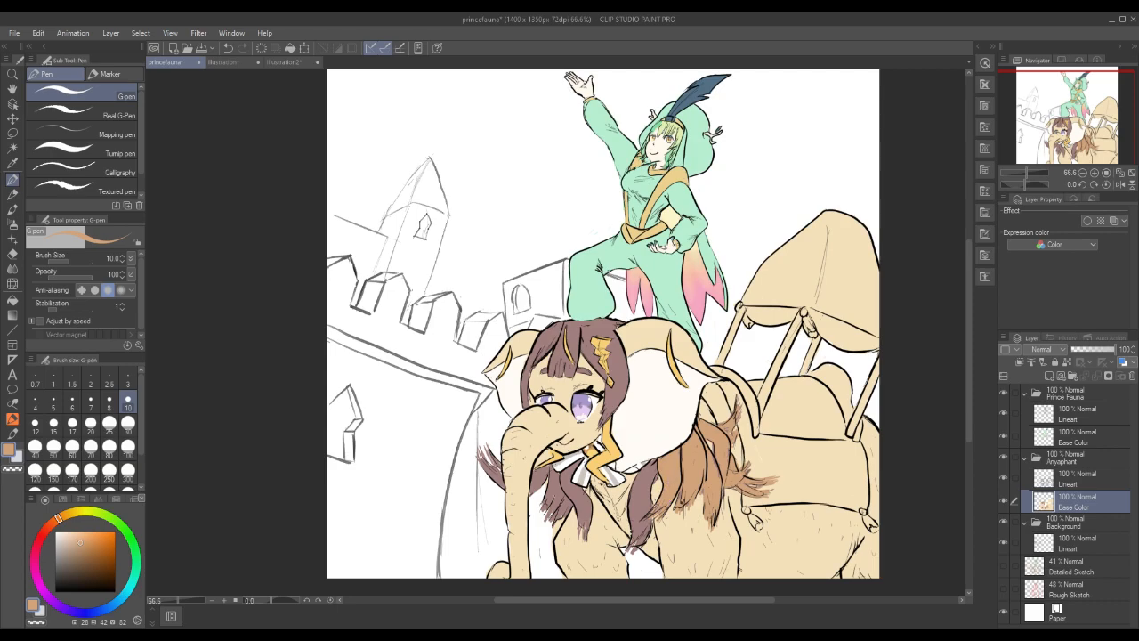
mouse_move(655, 459)
mouse_down()
mouse_move(631, 511)
mouse_move(645, 537)
mouse_move(633, 552)
mouse_move(633, 520)
mouse_move(636, 536)
mouse_up()
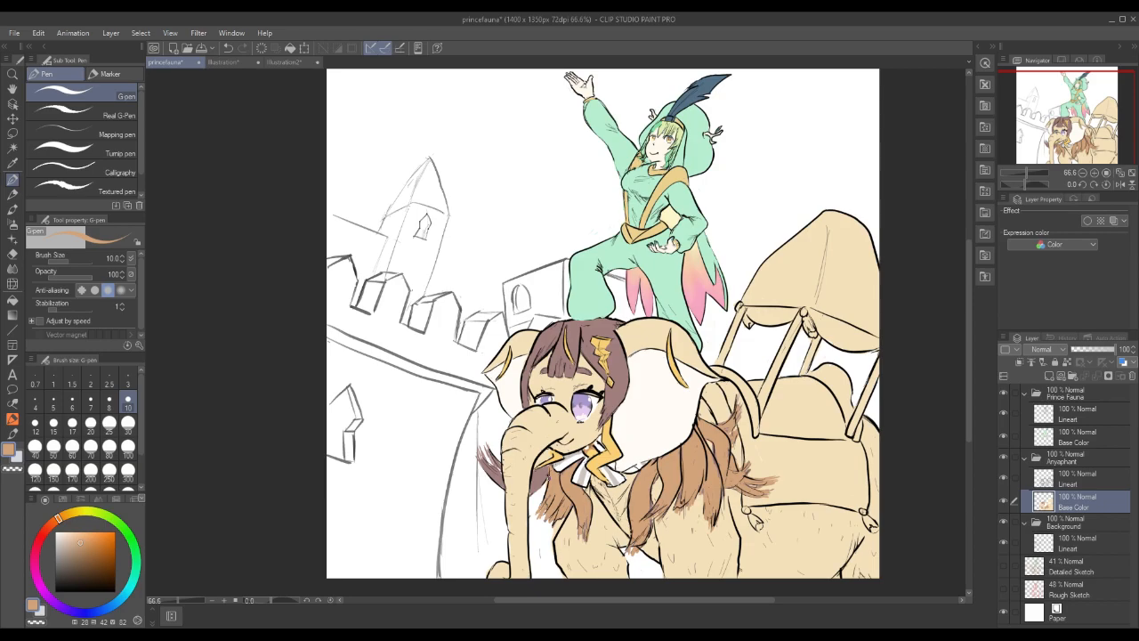
mouse_move(546, 458)
mouse_down()
mouse_move(550, 450)
mouse_move(537, 491)
mouse_move(539, 477)
mouse_move(488, 474)
mouse_move(481, 453)
mouse_move(498, 466)
mouse_up()
click(1066, 362)
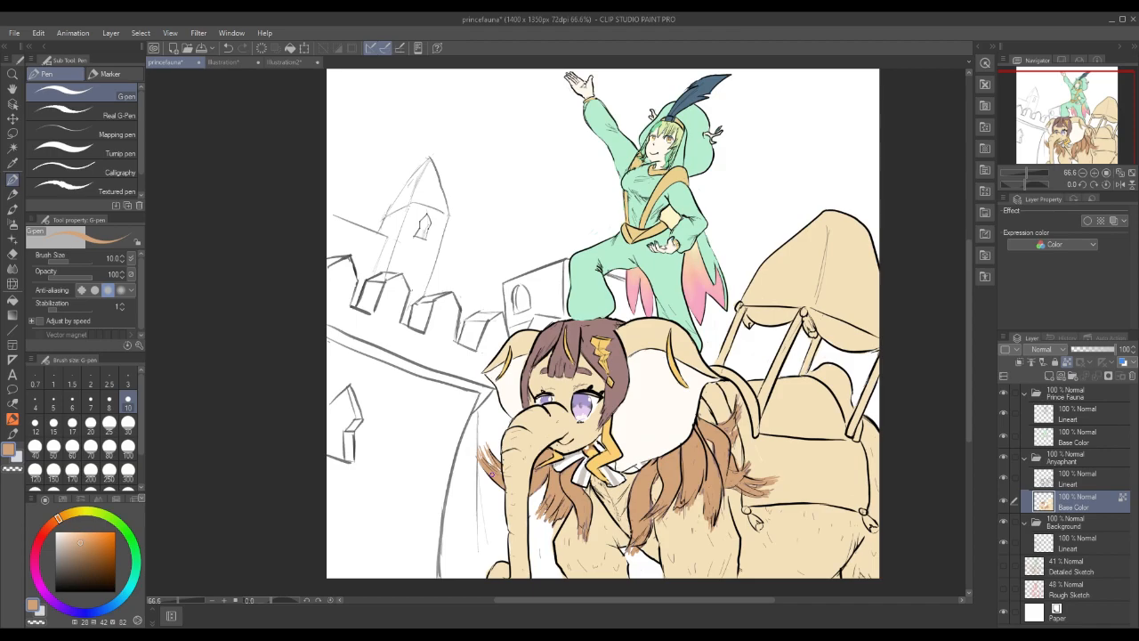
Sample the pale yellow of the reference character's lower hair in Illustration2 and return to the princefauna drawing.
click(229, 62)
click(297, 63)
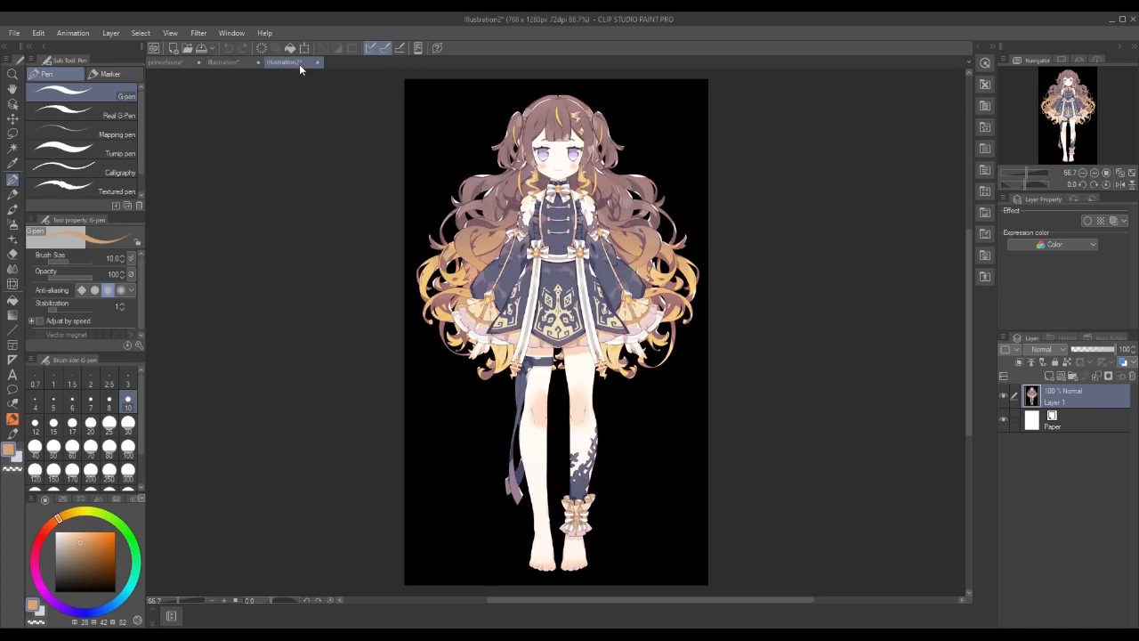
alt+click(616, 357)
alt+click(616, 357)
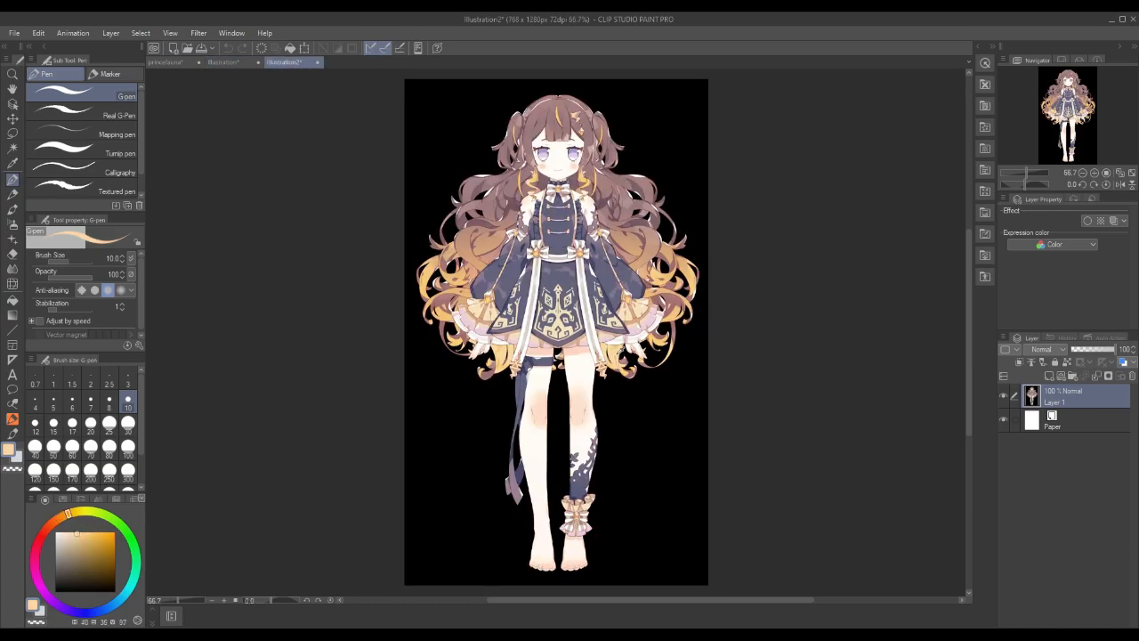
click(164, 62)
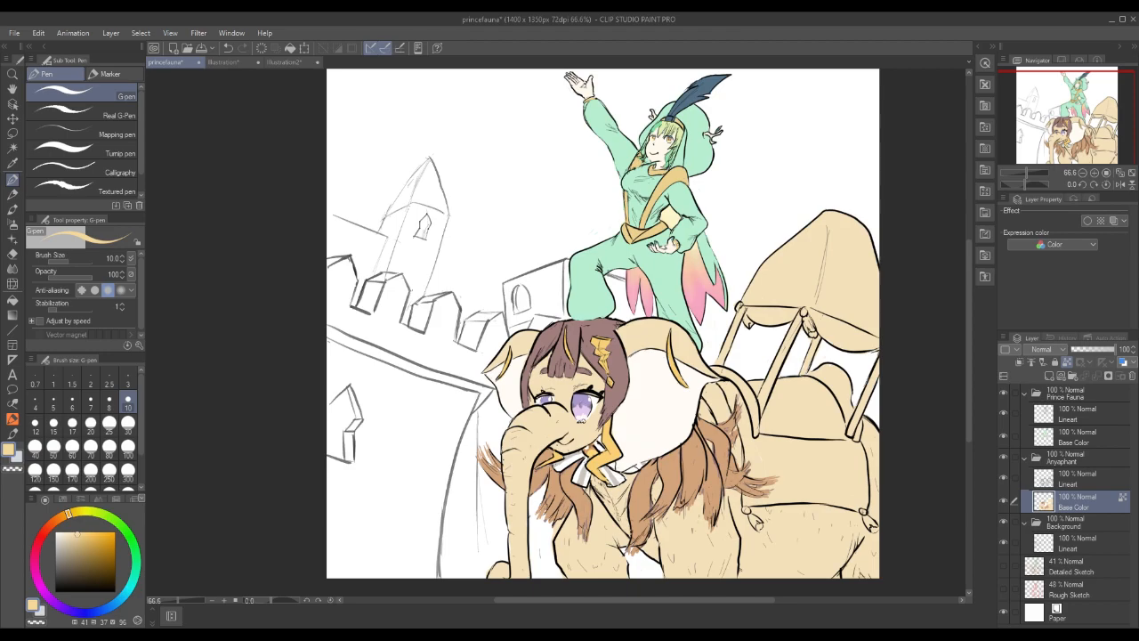
Shade the lower parts and tips of the elephant's hair locks pale yellow with the Soft airbrush.
click(13, 301)
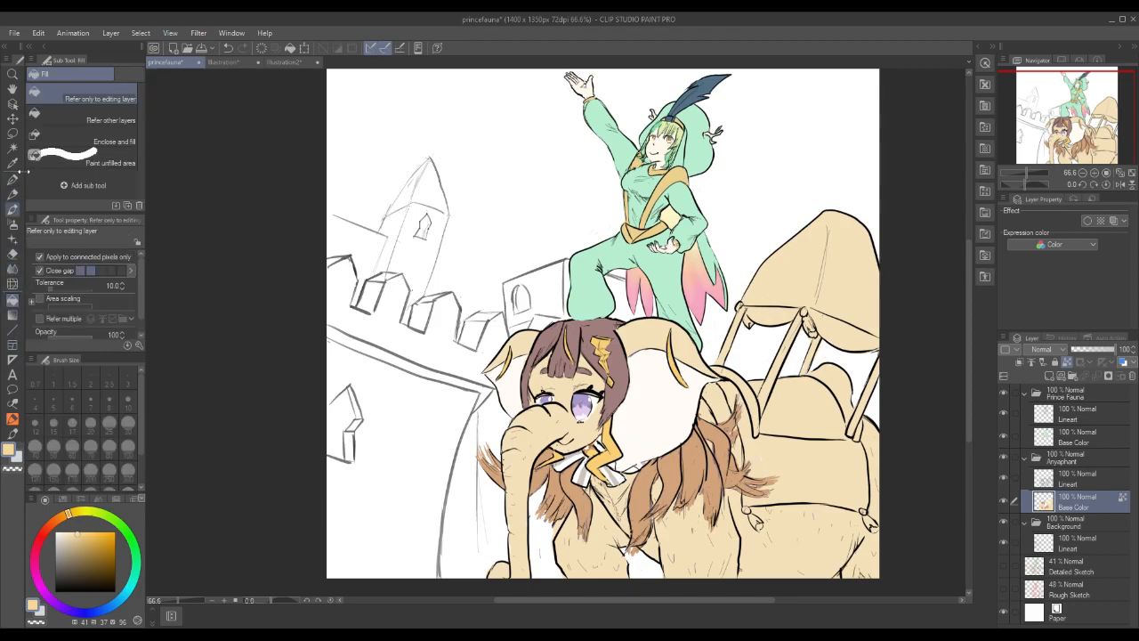
click(12, 207)
click(13, 223)
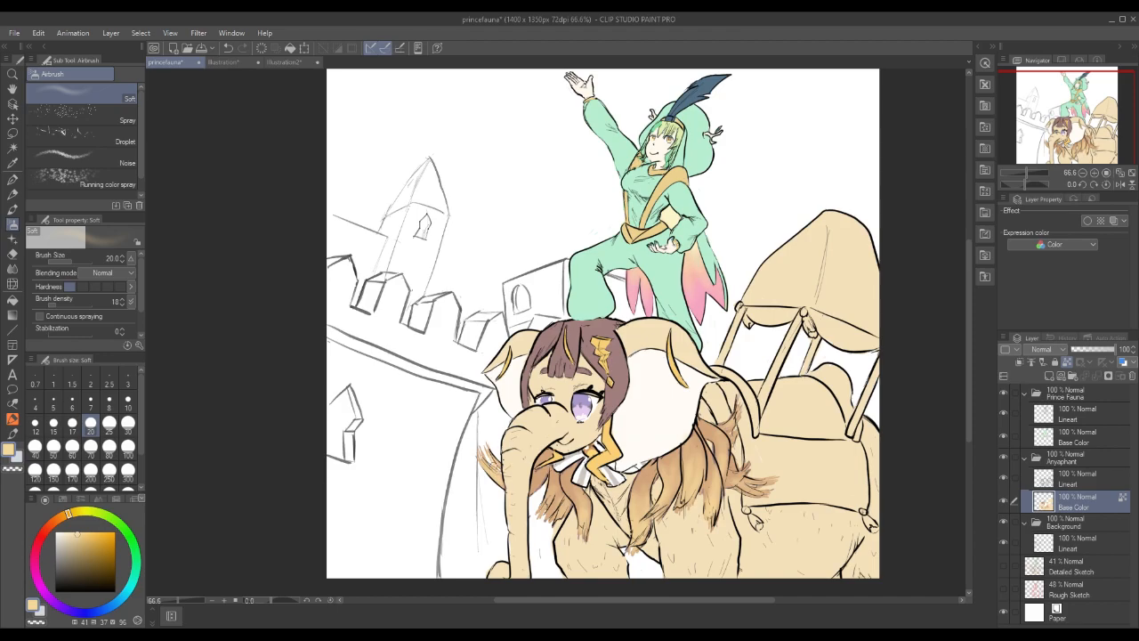
Compare with Illustration2, airbrush the brown sampled from the elephant's head hair onto the upper parts of the locks, and choose the Blend tool.
click(229, 63)
click(293, 64)
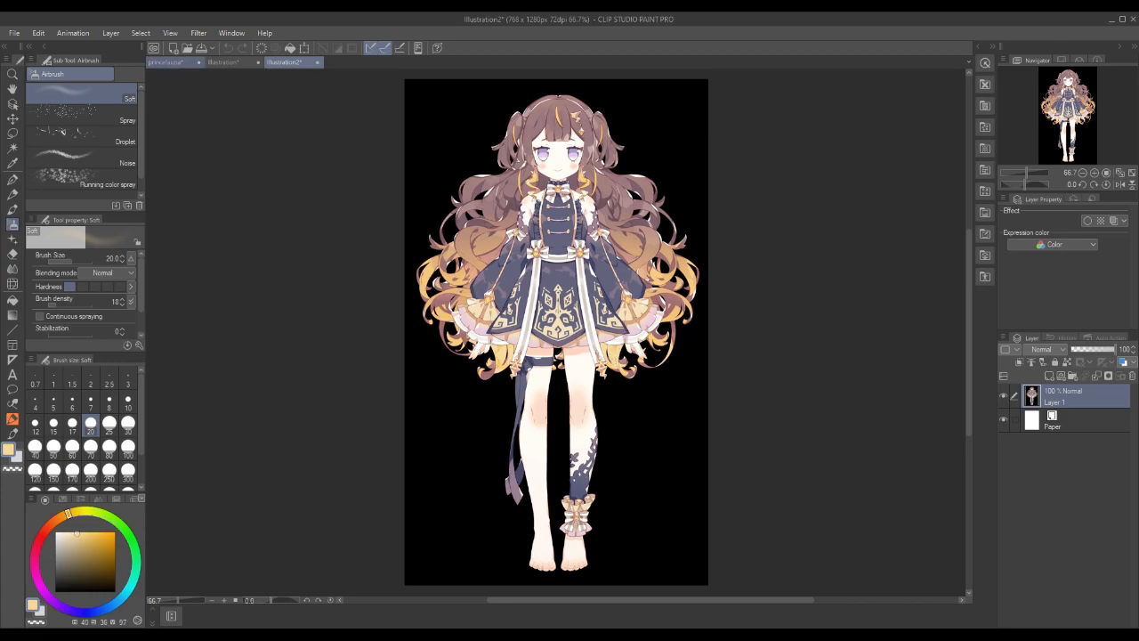
click(167, 63)
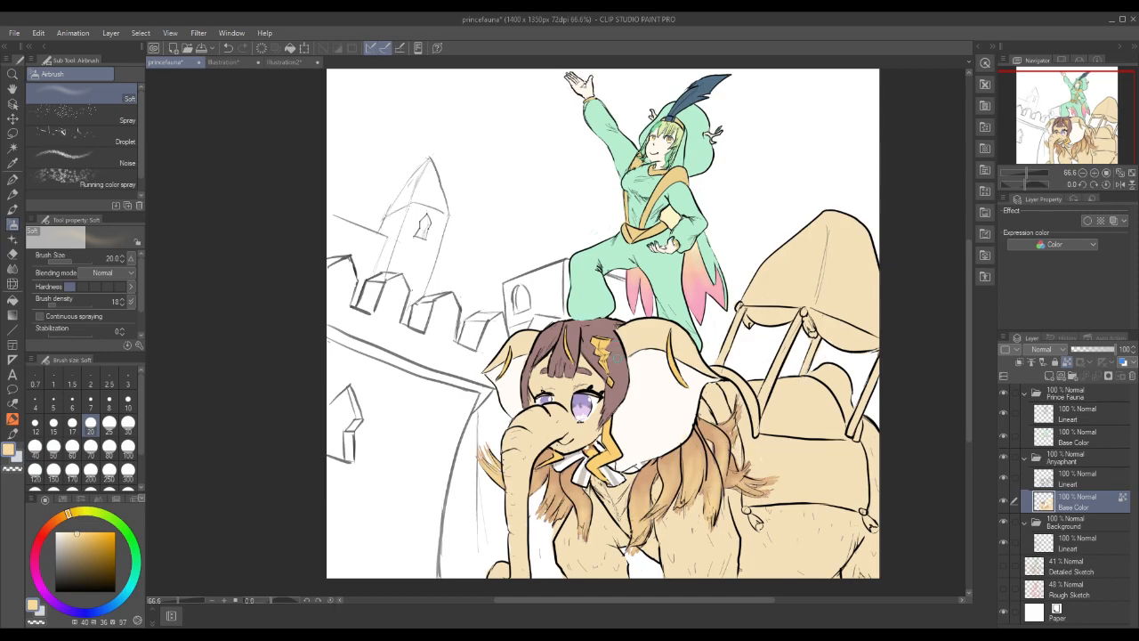
alt+click(620, 355)
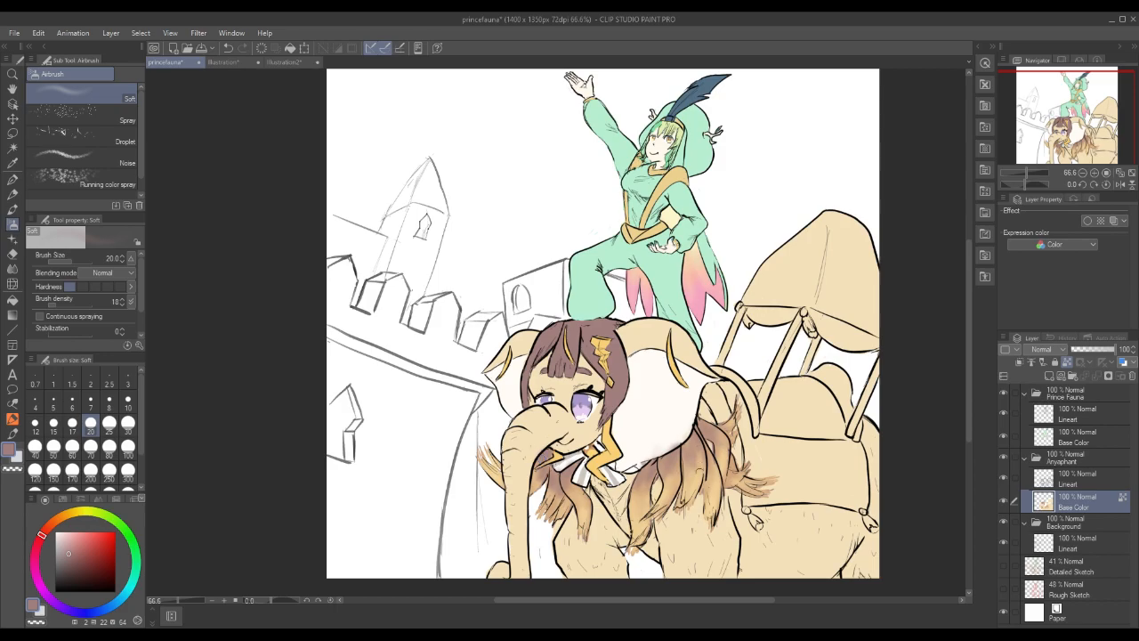
click(14, 284)
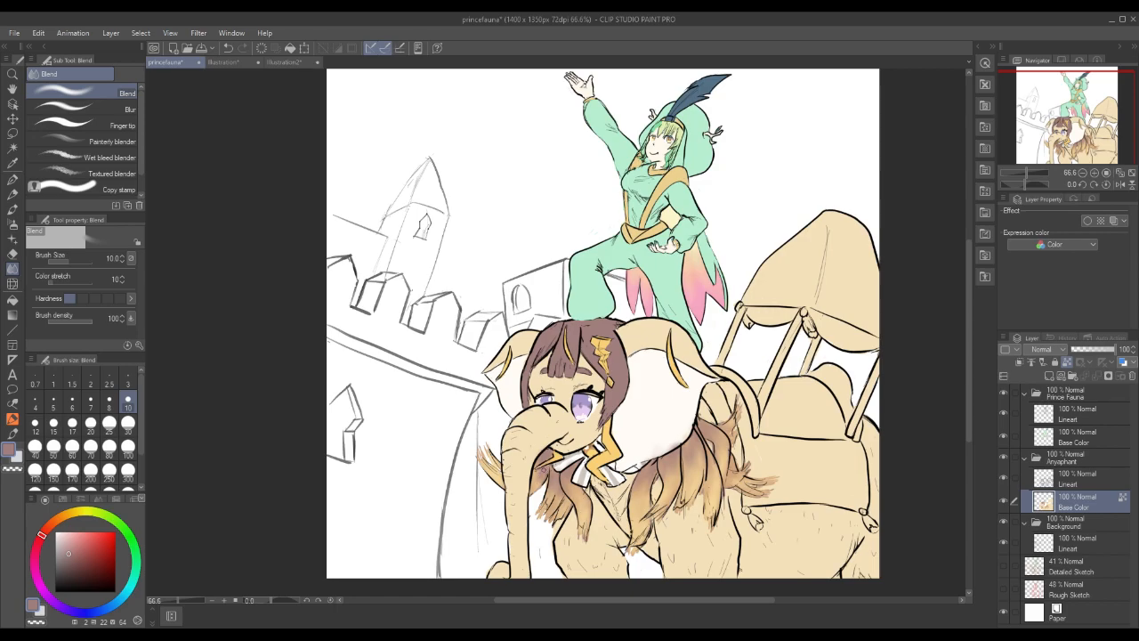
Smooth the color transitions of the elephant's hair locks with the Blend tool at brush size 30.
click(128, 423)
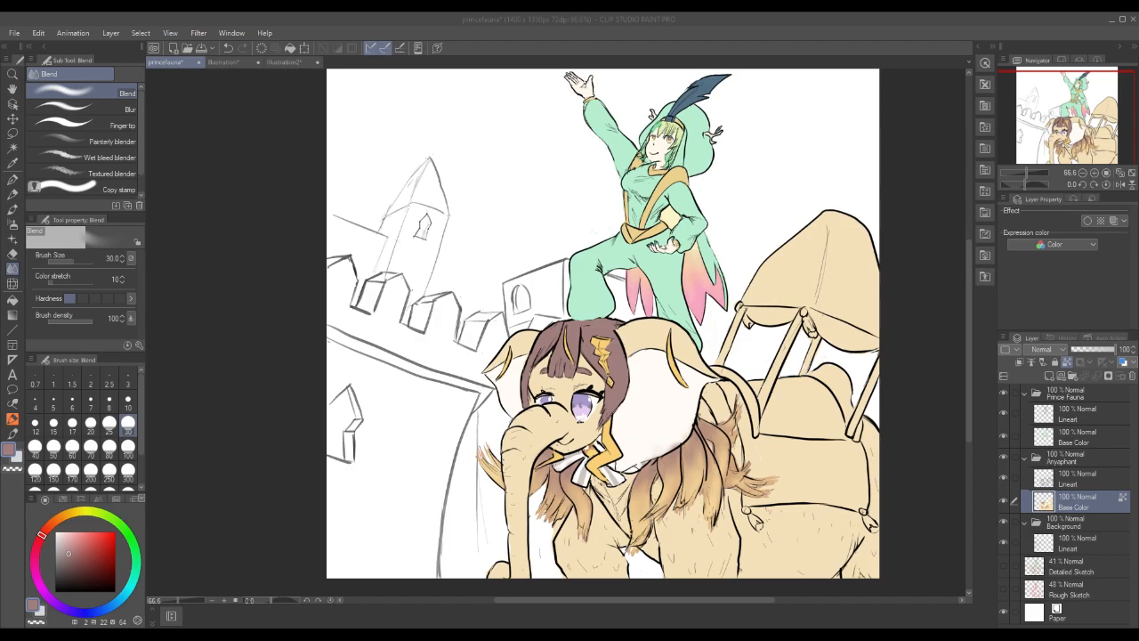
drag(729, 601, 786, 621)
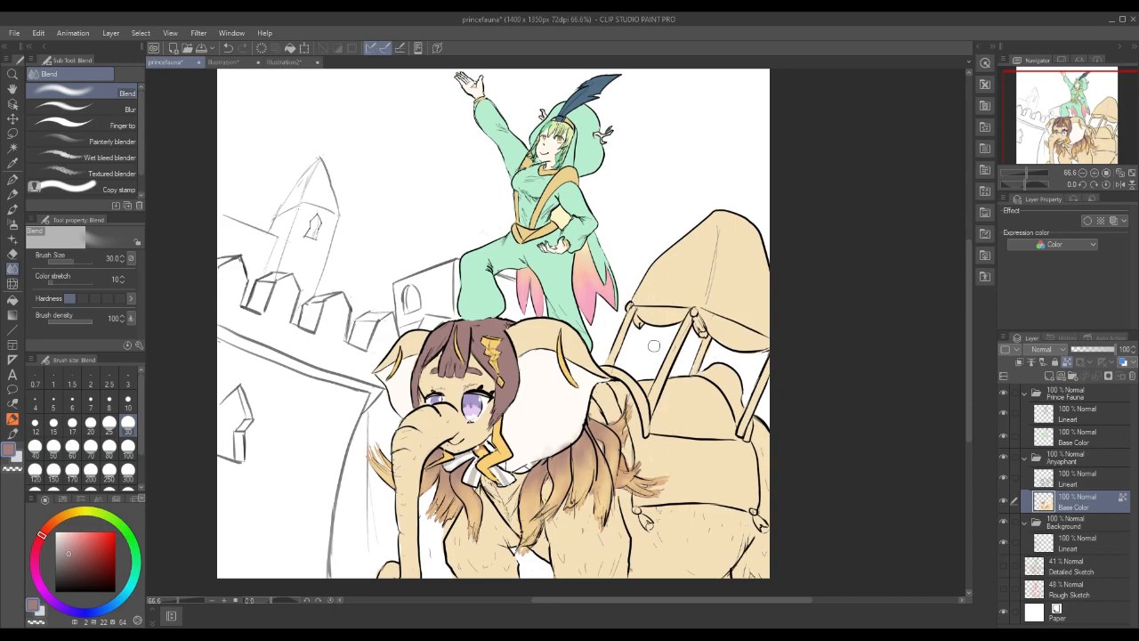
Sample the dark blue of the reference character's dress in Illustration2 and return to the princefauna drawing.
click(284, 64)
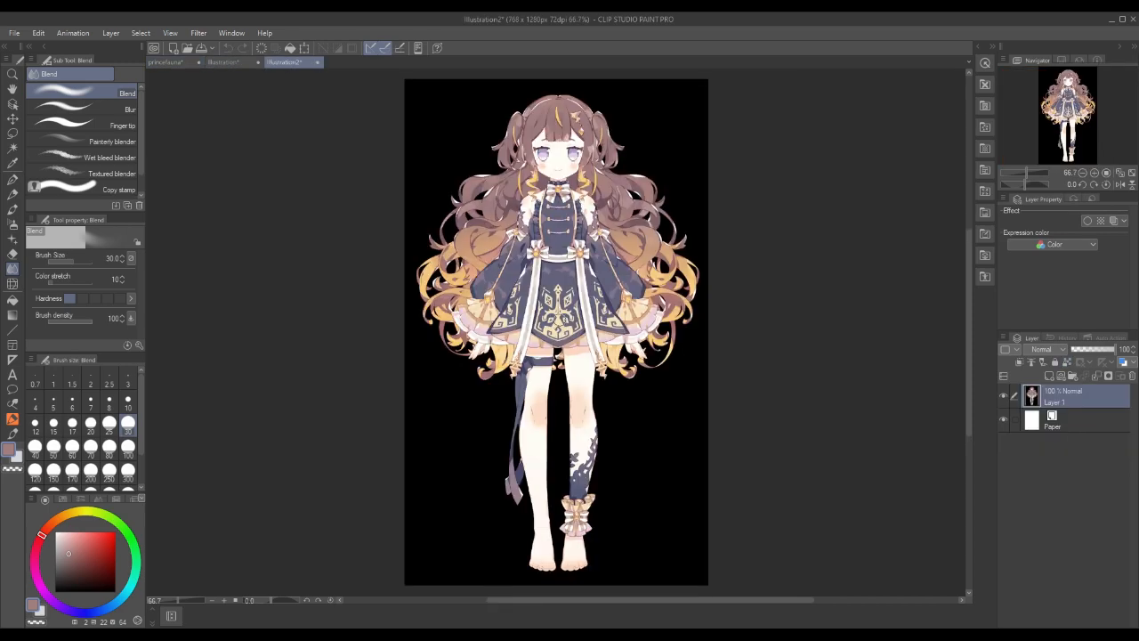
alt+click(557, 276)
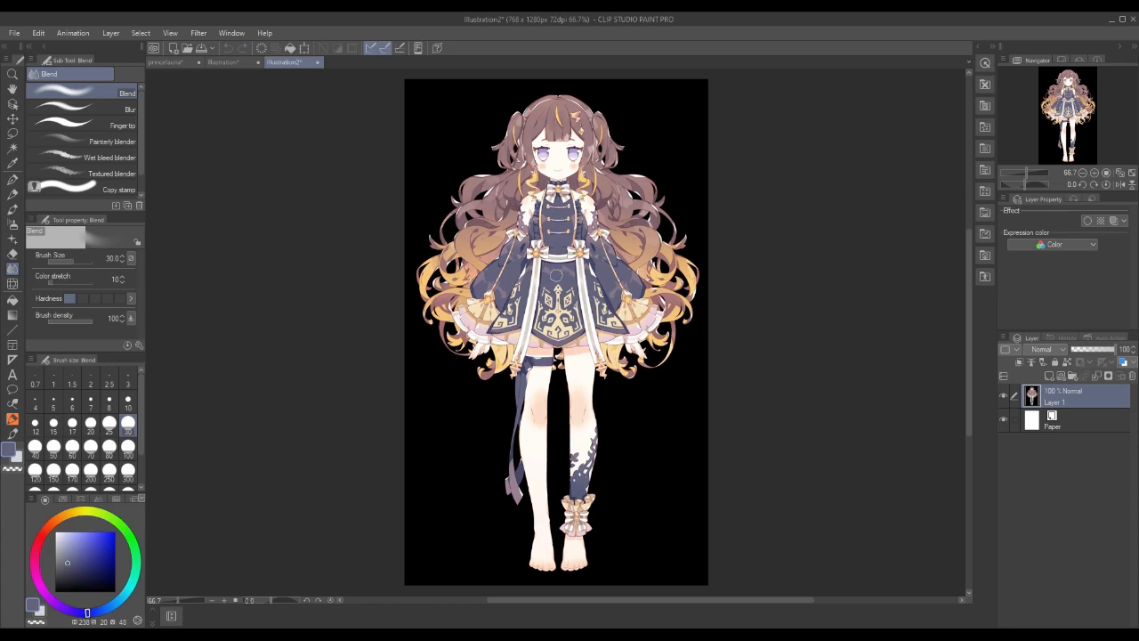
click(167, 64)
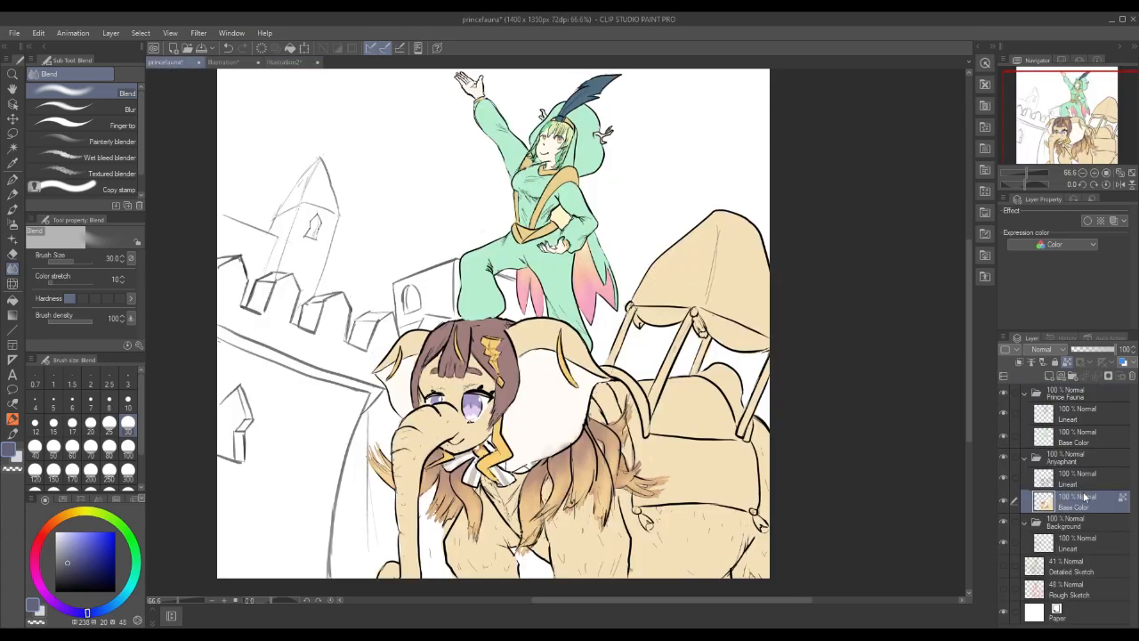
Paint the whole canopy above the elephant's back dark blue with the G-pen at size 30.
click(13, 179)
click(127, 423)
mouse_move(644, 292)
mouse_down()
mouse_move(665, 263)
mouse_move(642, 293)
mouse_up()
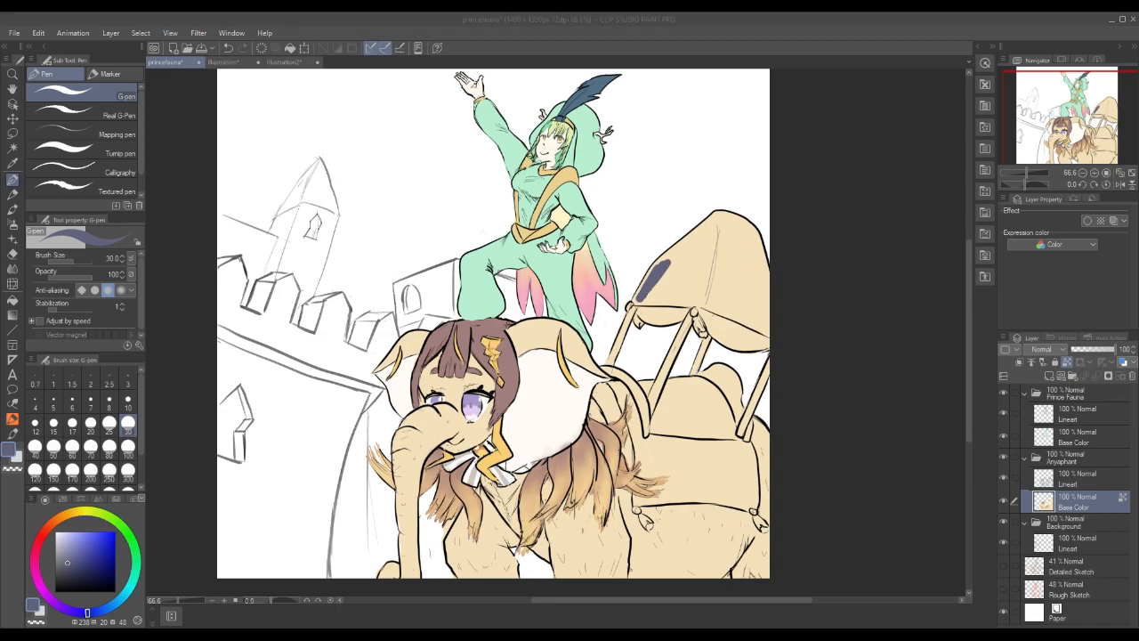
mouse_move(648, 294)
mouse_down()
mouse_move(634, 303)
mouse_move(717, 213)
mouse_move(707, 223)
mouse_move(747, 222)
mouse_move(760, 307)
mouse_move(738, 311)
mouse_move(756, 325)
mouse_move(711, 303)
mouse_move(734, 294)
mouse_move(714, 329)
mouse_move(761, 348)
mouse_move(707, 337)
mouse_up()
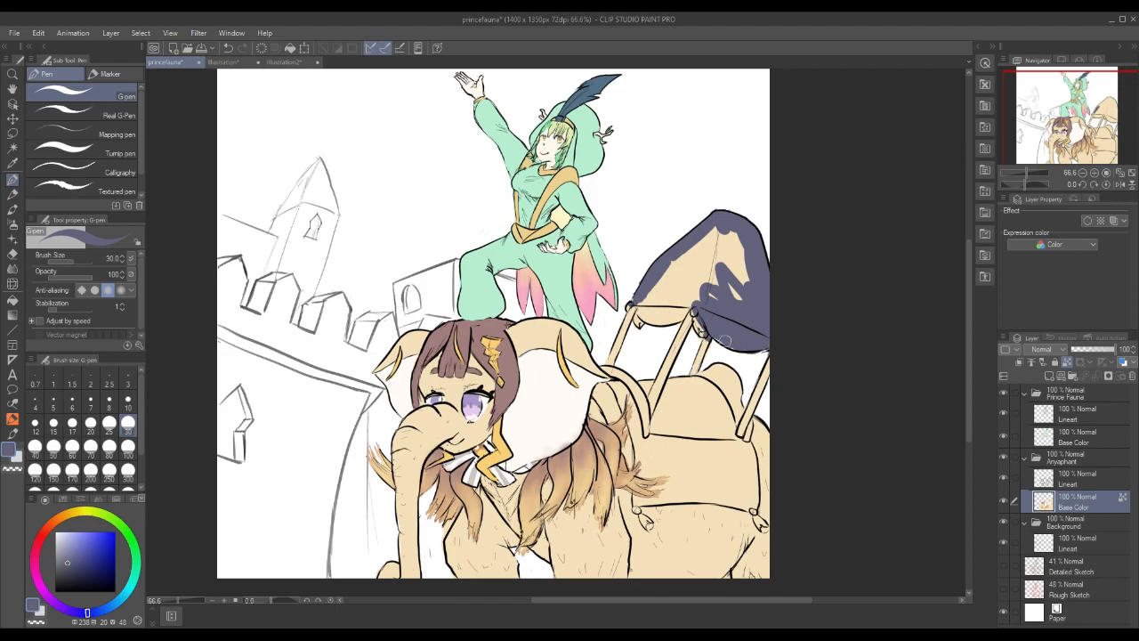
mouse_move(703, 284)
mouse_down()
mouse_move(739, 249)
mouse_move(743, 284)
mouse_up()
mouse_move(716, 239)
mouse_down()
mouse_move(650, 298)
mouse_move(651, 267)
mouse_move(639, 302)
mouse_move(648, 317)
mouse_move(694, 300)
mouse_move(678, 317)
mouse_move(711, 282)
mouse_move(663, 293)
mouse_move(669, 269)
mouse_move(646, 285)
mouse_up()
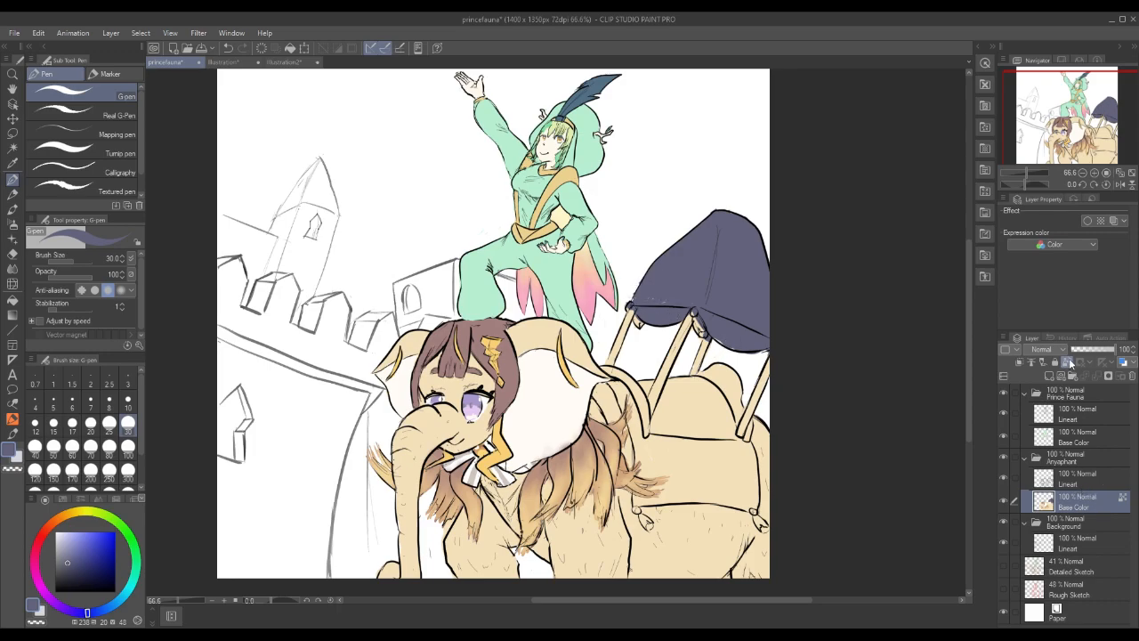
Touch up the canopy's edges with the G-pen at size 10, visiting the elephant's Lineart layer and returning to its Base Color.
click(128, 401)
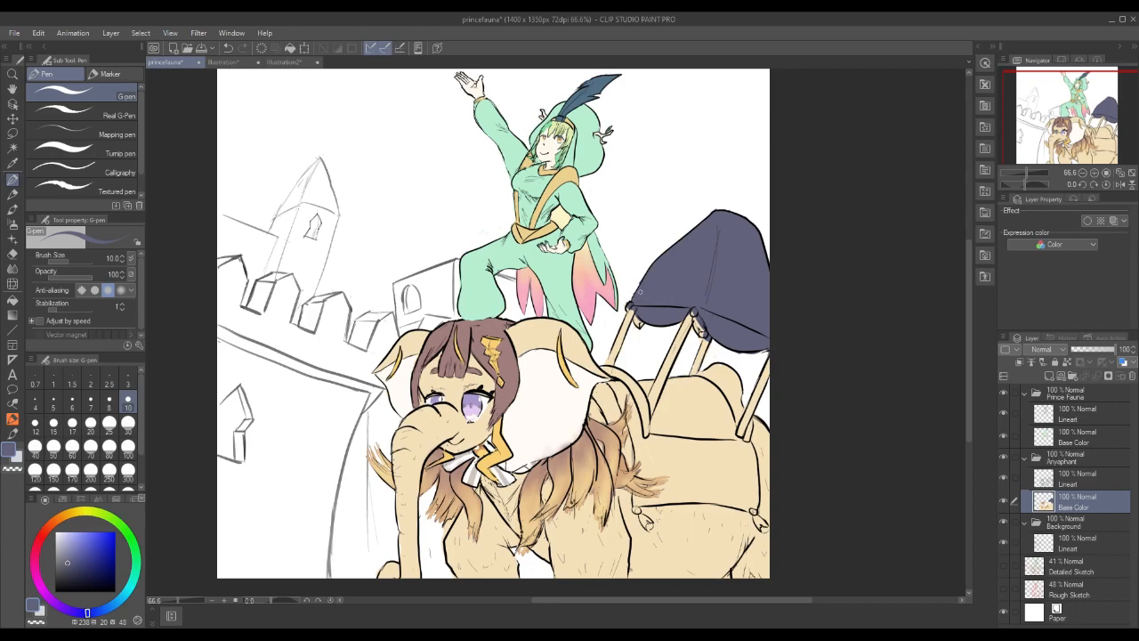
click(1100, 481)
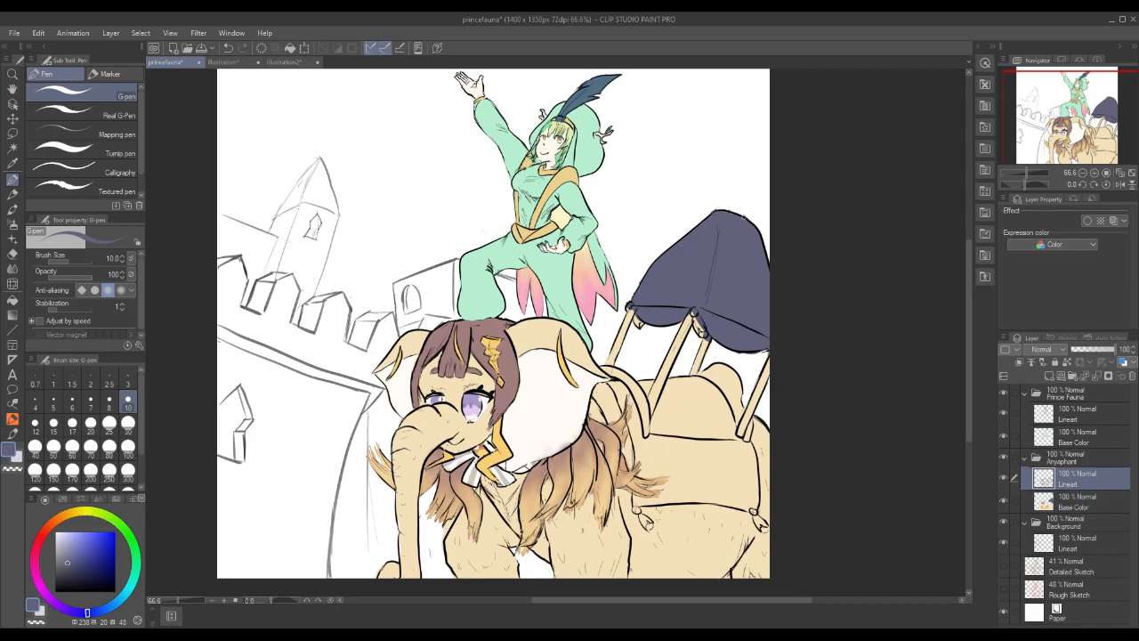
key(alt+bracketleft)
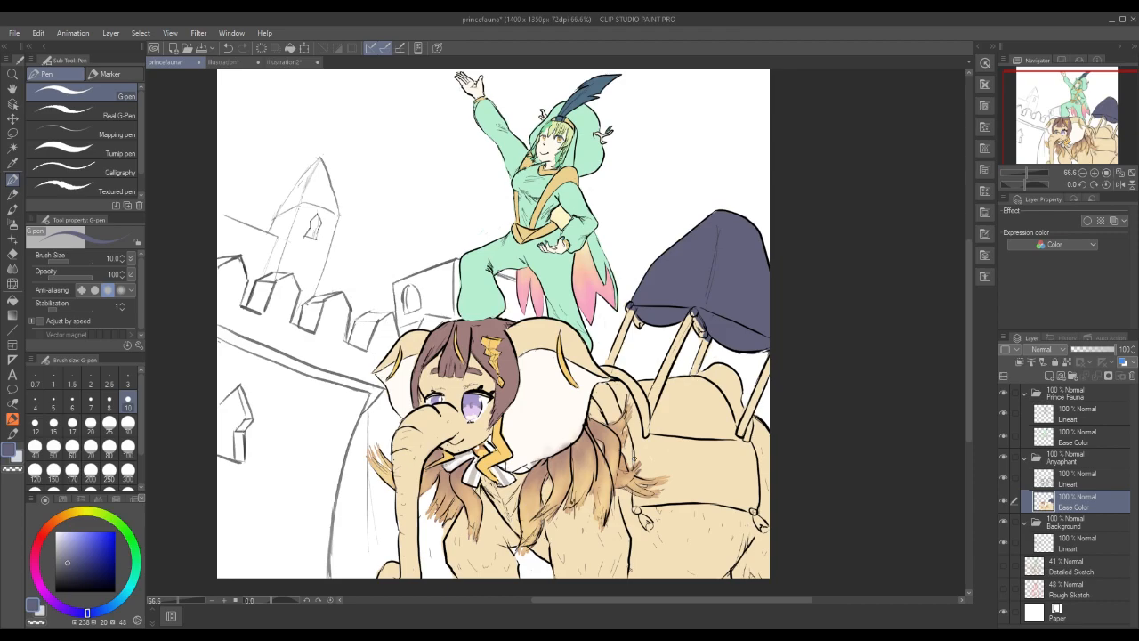
Sample the pale cream of the reference dress's ornament in Illustration2 and return to the princefauna drawing.
click(281, 62)
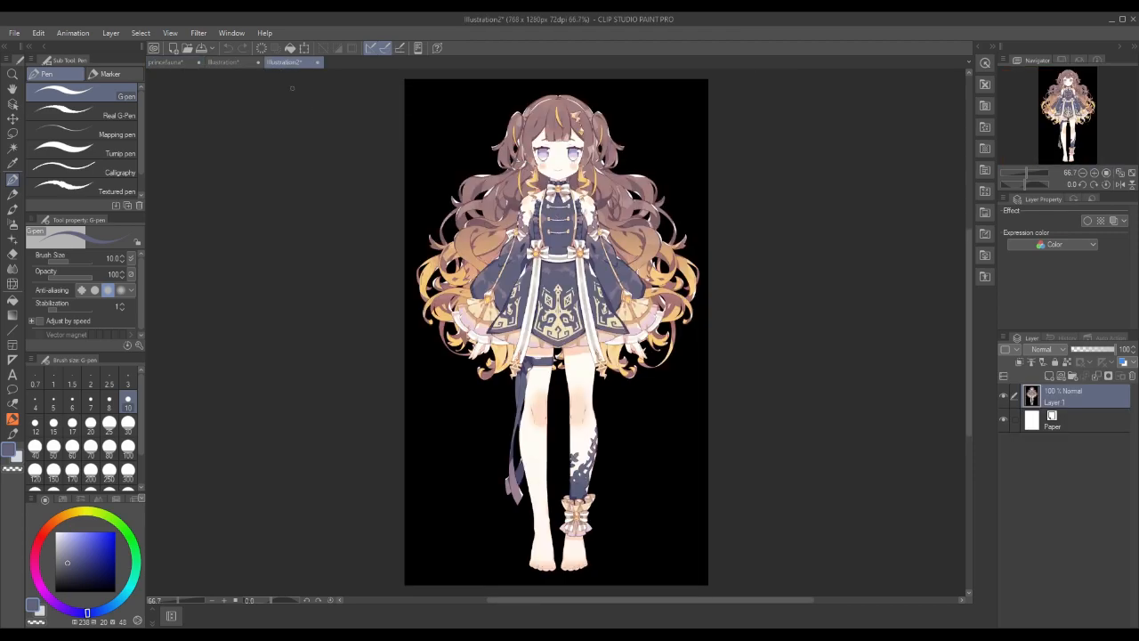
alt+click(563, 319)
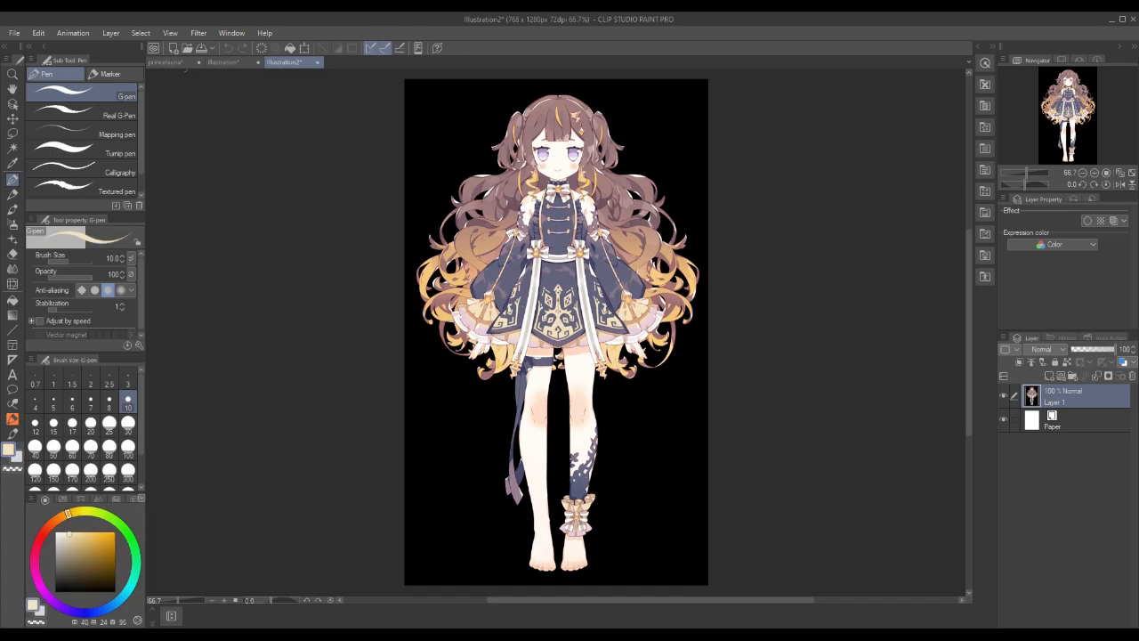
click(178, 63)
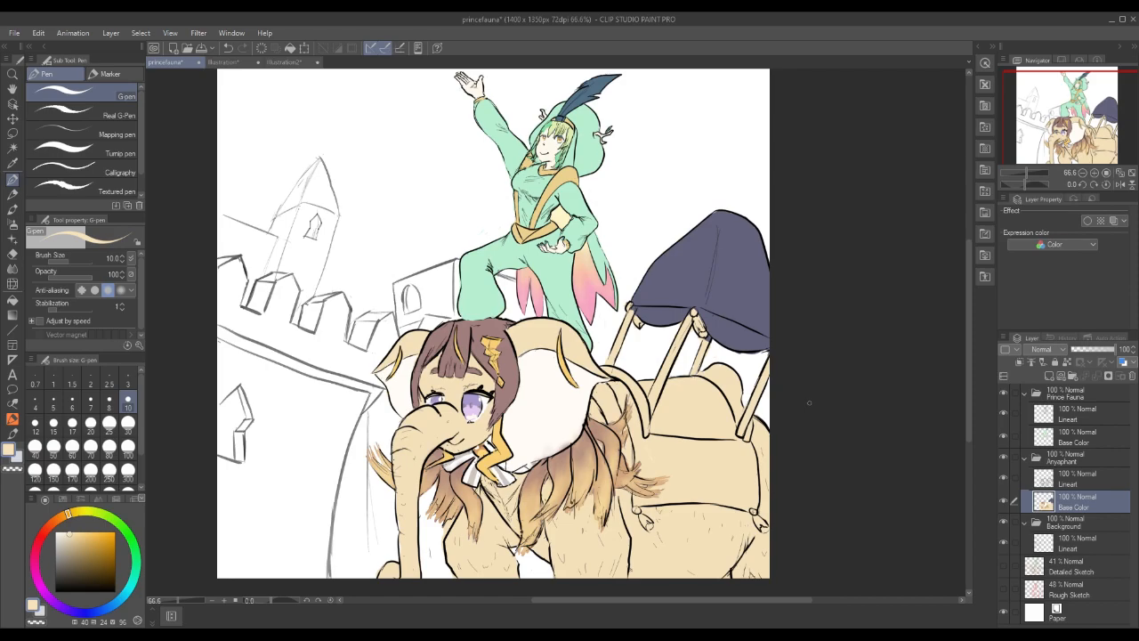
Sample the canopy's dark blue and paint the front strip and upper part of the elephant's saddle blanket.
alt+click(746, 316)
mouse_move(614, 383)
mouse_down()
mouse_move(635, 418)
mouse_move(613, 387)
mouse_move(633, 444)
mouse_move(641, 427)
mouse_move(633, 466)
mouse_move(640, 450)
mouse_move(644, 474)
mouse_move(670, 470)
mouse_move(643, 472)
mouse_move(673, 441)
mouse_move(655, 438)
mouse_move(673, 446)
mouse_move(663, 461)
mouse_move(676, 473)
mouse_move(655, 446)
mouse_up()
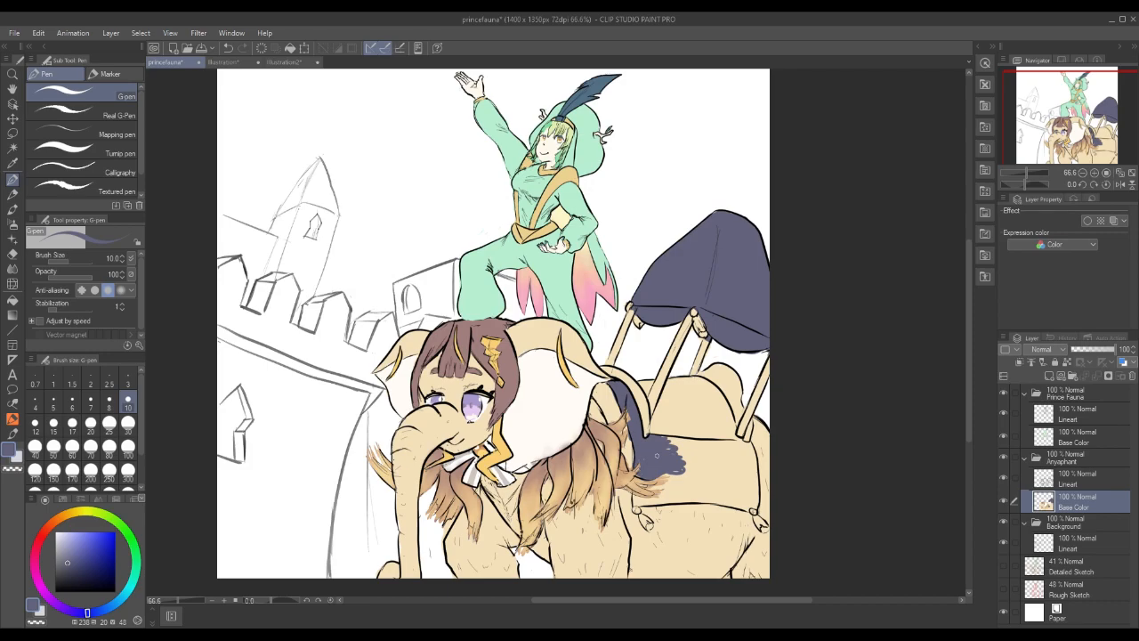
mouse_move(660, 440)
mouse_down()
mouse_move(703, 440)
mouse_move(645, 434)
mouse_move(690, 452)
mouse_move(717, 445)
mouse_move(682, 439)
mouse_move(711, 438)
mouse_up()
alt+click(702, 454)
alt+click(657, 458)
alt+click(701, 425)
alt+click(694, 449)
drag(700, 452, 729, 441)
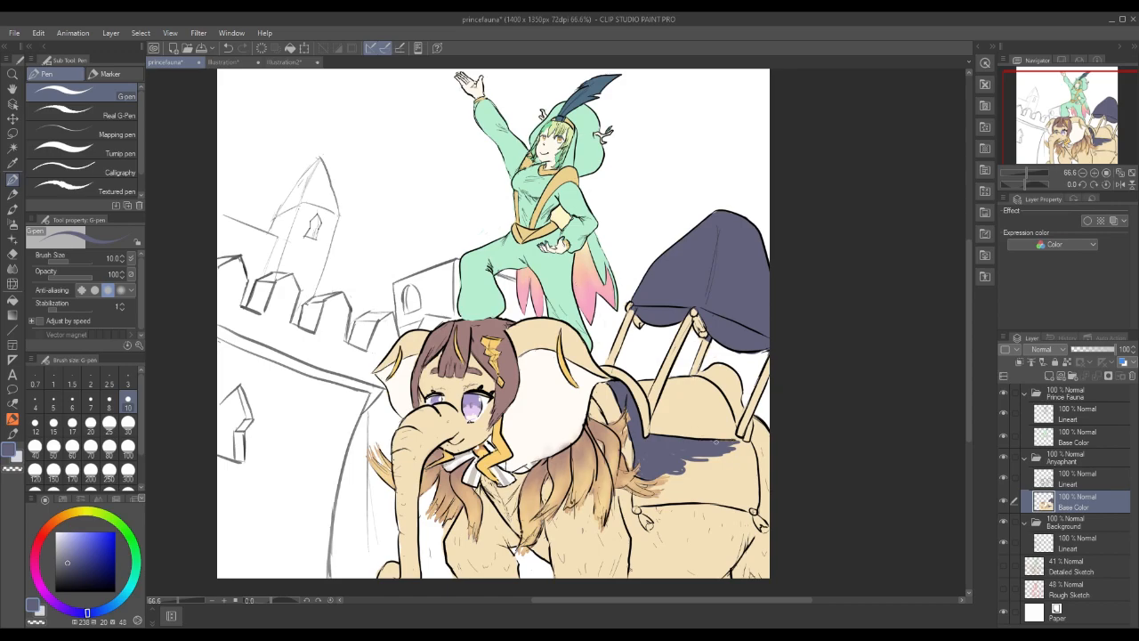
mouse_move(742, 443)
mouse_down()
mouse_move(752, 457)
mouse_move(732, 445)
mouse_move(752, 461)
mouse_up()
mouse_move(660, 471)
mouse_down()
mouse_move(717, 470)
mouse_move(694, 461)
mouse_move(722, 457)
mouse_move(696, 456)
mouse_move(730, 453)
mouse_up()
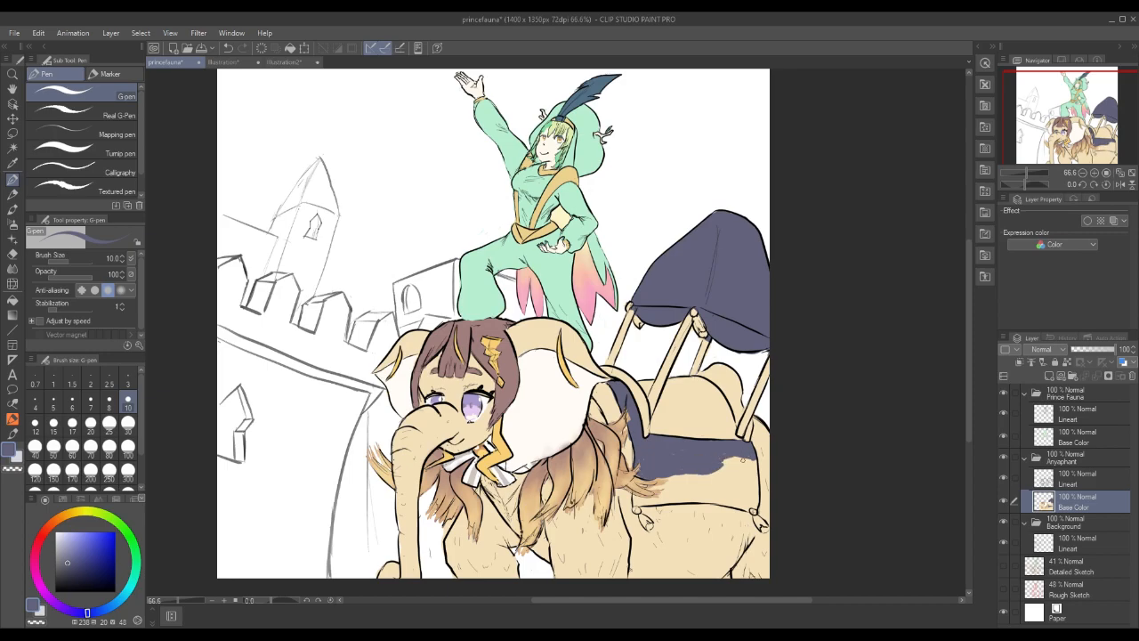
Fill the rest of the saddle blanket down to its lower edge with dark blue using pen size 30.
click(128, 426)
mouse_move(712, 445)
mouse_down()
mouse_move(660, 450)
mouse_move(678, 452)
mouse_move(682, 474)
mouse_move(698, 472)
mouse_move(653, 473)
mouse_move(746, 453)
mouse_move(754, 503)
mouse_move(751, 477)
mouse_move(748, 487)
mouse_move(721, 471)
mouse_move(747, 468)
mouse_move(647, 484)
mouse_move(688, 484)
mouse_move(667, 491)
mouse_move(714, 476)
mouse_move(697, 486)
mouse_move(734, 481)
mouse_move(709, 493)
mouse_move(761, 496)
mouse_move(737, 460)
mouse_move(721, 494)
mouse_move(735, 484)
mouse_move(709, 475)
mouse_move(733, 495)
mouse_move(703, 497)
mouse_move(746, 494)
mouse_up()
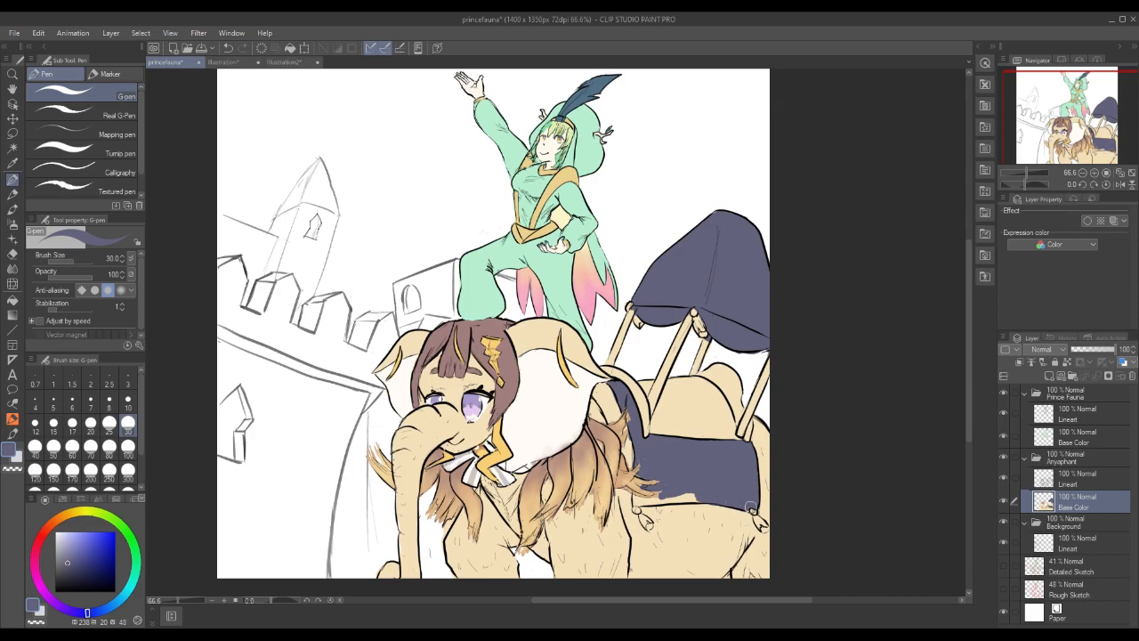
drag(639, 500, 714, 499)
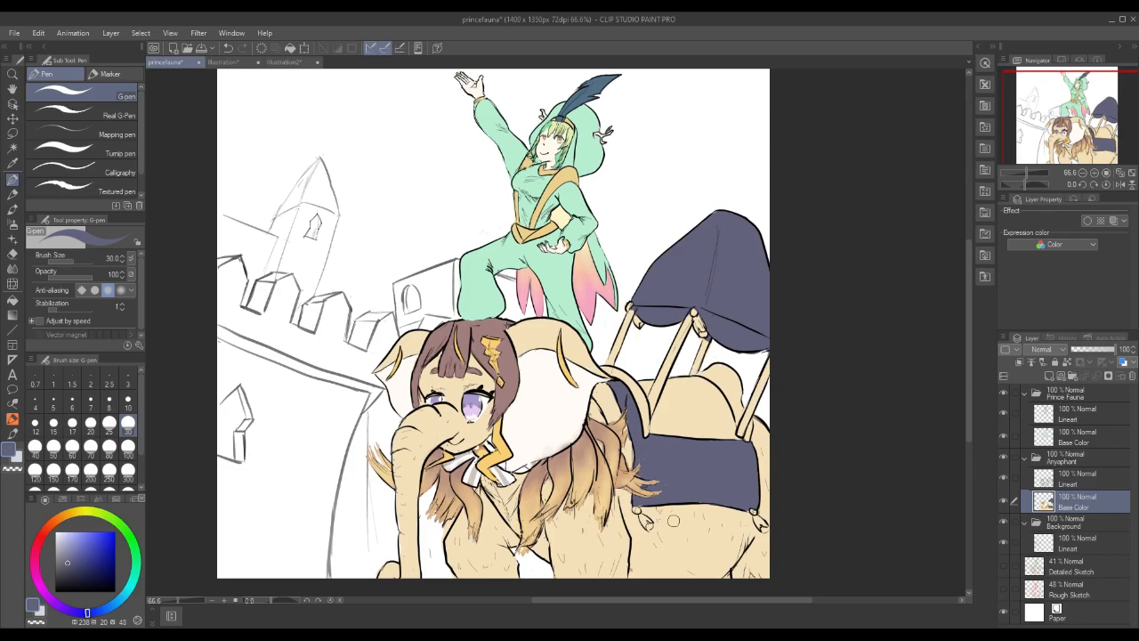
Sample the light orange of the hair and repaint the lock tips overlapping the blanket with pen size 10.
alt+click(629, 483)
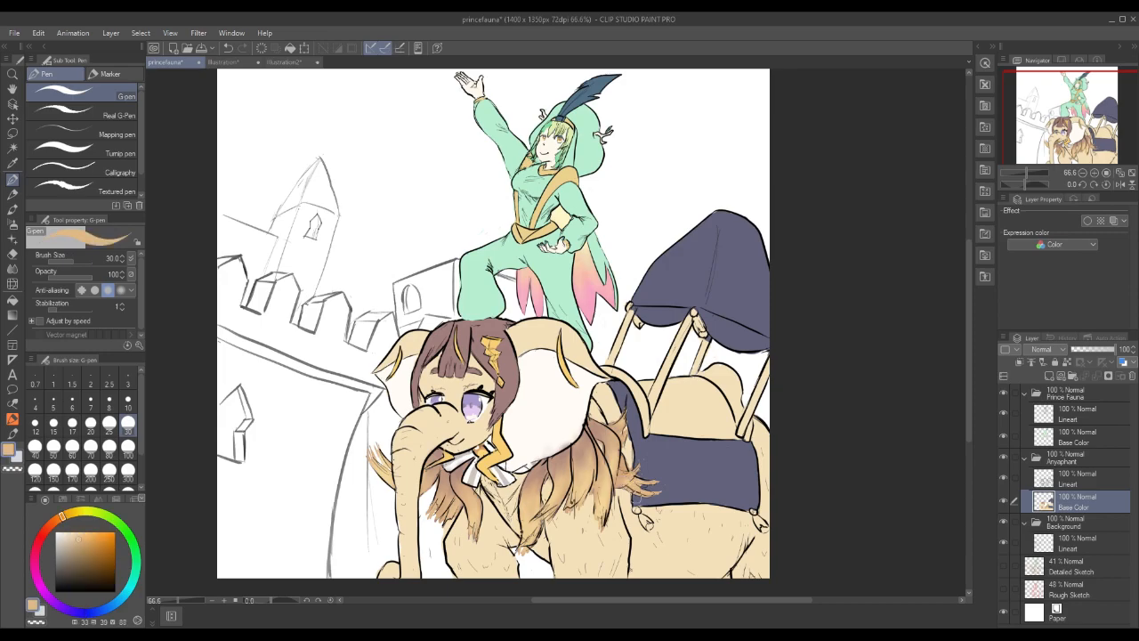
alt+click(605, 502)
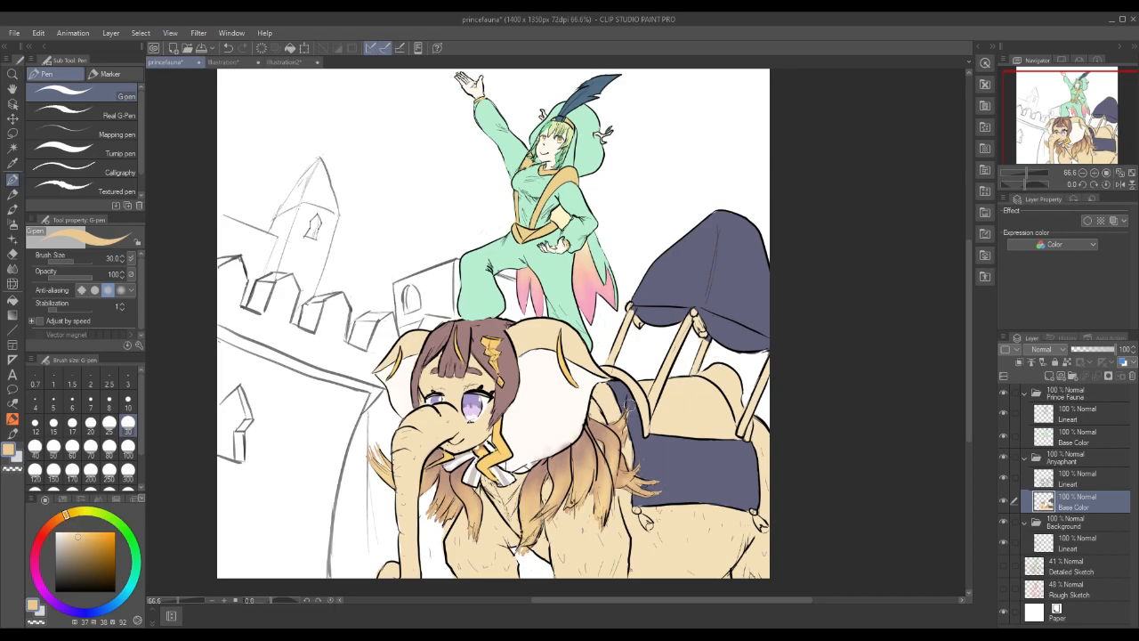
click(128, 402)
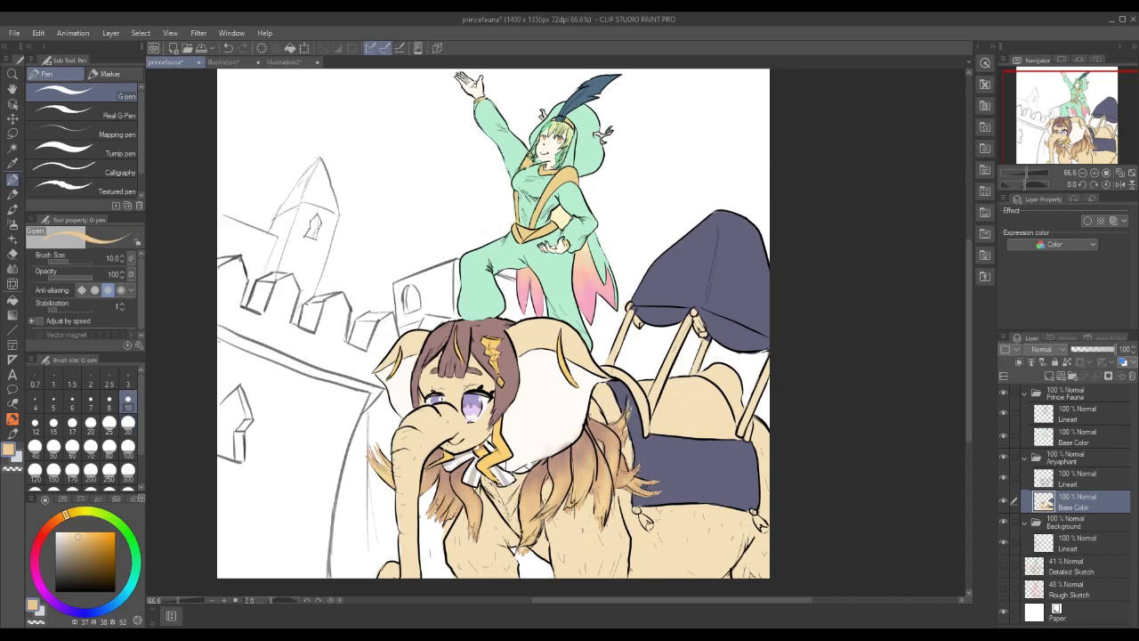
drag(638, 476, 644, 461)
Mix a reddish brown on the color wheel and paint the curved front piece of the saddle frame.
click(49, 523)
drag(97, 556, 76, 557)
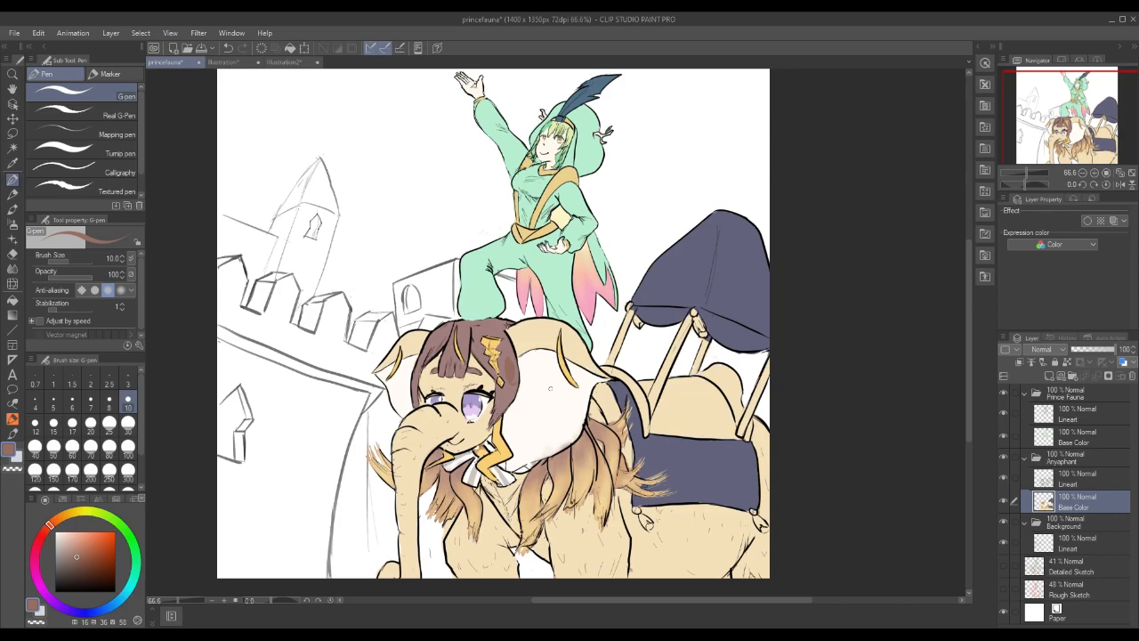
key(ctrl+a)
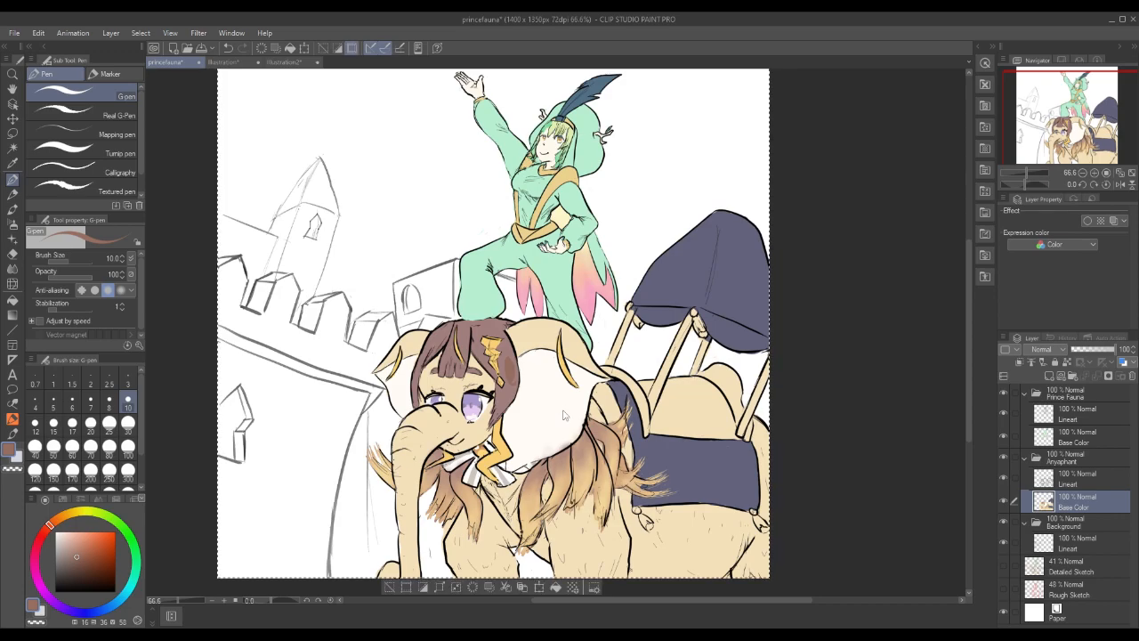
key(ctrl+d)
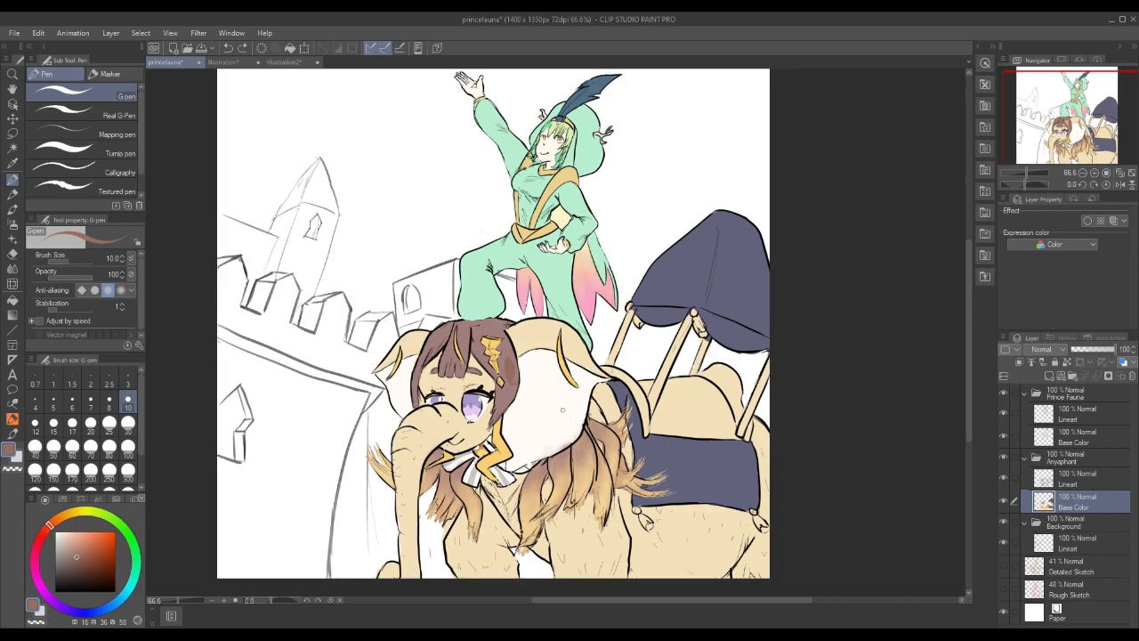
mouse_move(649, 413)
mouse_down()
mouse_move(648, 429)
mouse_move(633, 382)
mouse_move(632, 393)
mouse_up()
drag(633, 383, 598, 364)
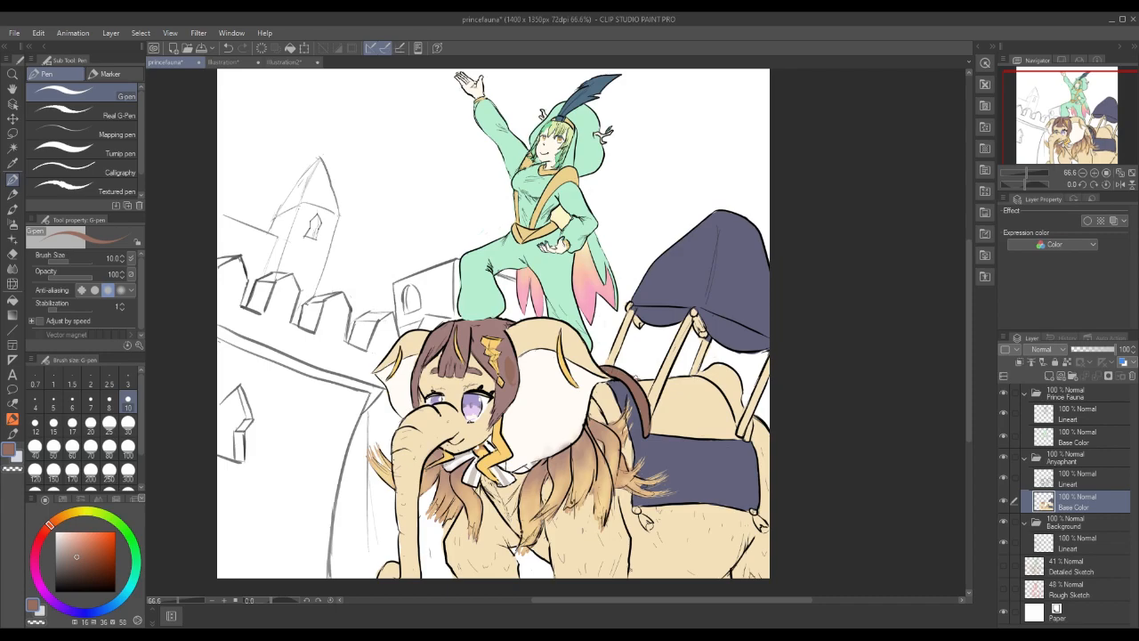
drag(608, 364, 617, 352)
Lock the transparent pixels of Base Color and paint the two front canopy poles brown.
click(1068, 363)
mouse_move(613, 353)
mouse_down()
mouse_move(632, 308)
mouse_move(630, 327)
mouse_up()
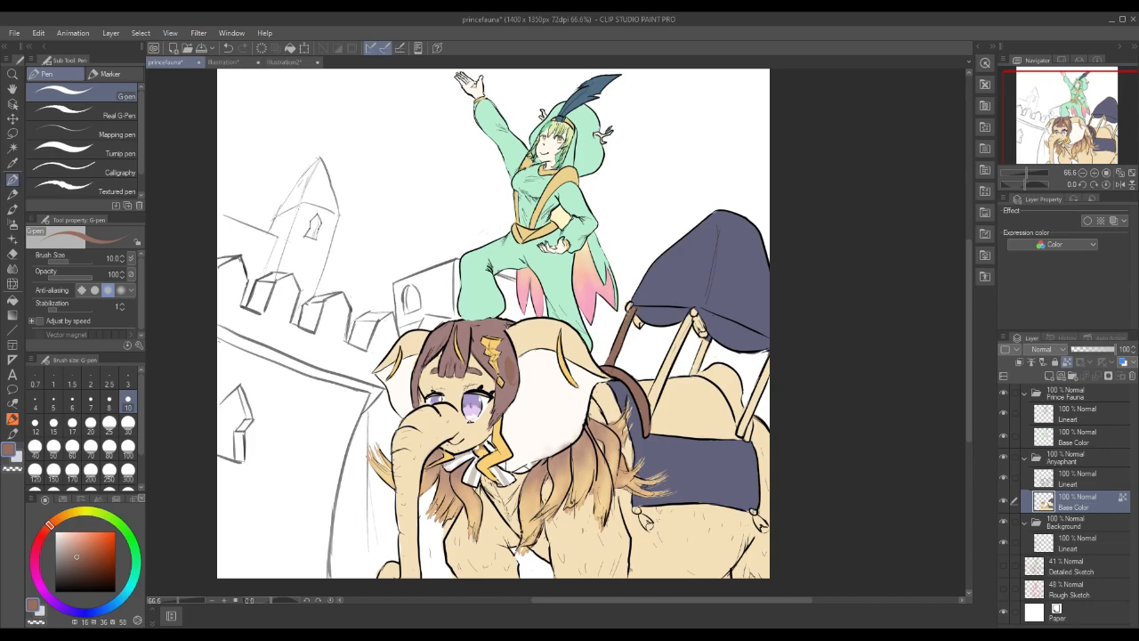
mouse_move(646, 417)
mouse_down()
mouse_move(691, 317)
mouse_move(688, 326)
mouse_up()
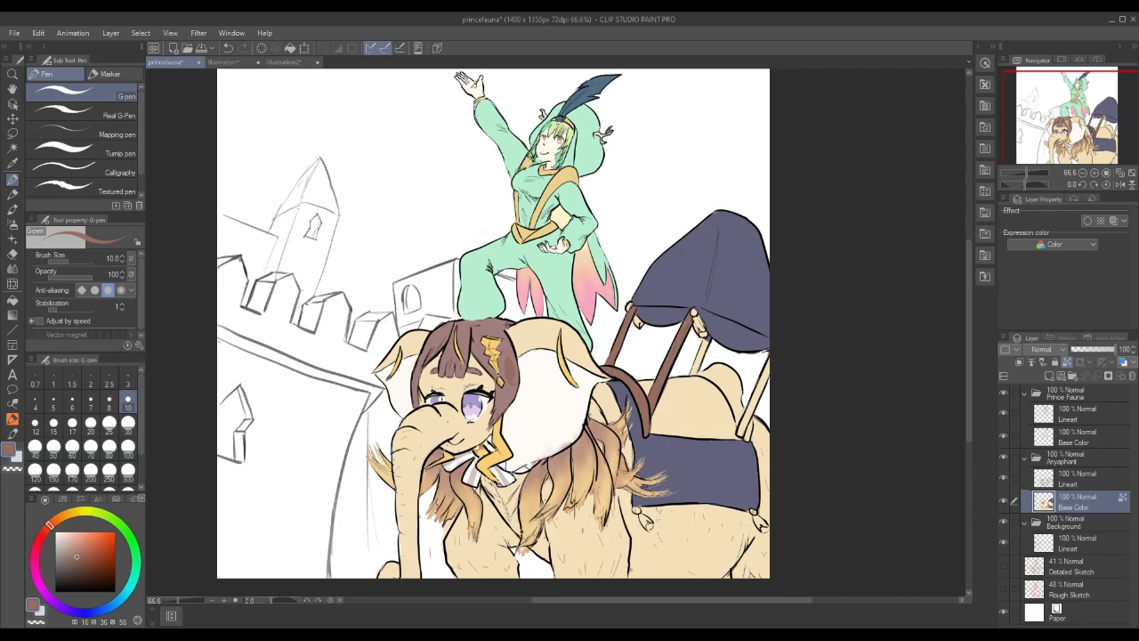
Paint the seat under the canopy and the rearmost pole brown, enlarging the pen to size 30.
drag(642, 388, 648, 379)
drag(661, 403, 672, 395)
mouse_move(657, 417)
mouse_down()
mouse_move(676, 407)
mouse_move(683, 424)
mouse_up()
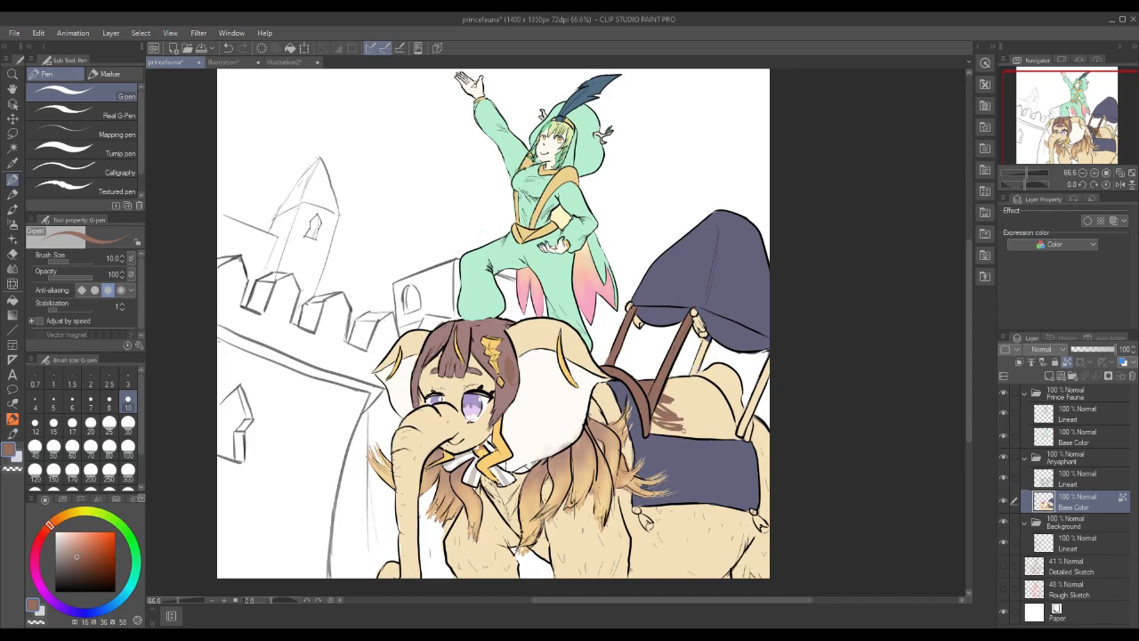
click(128, 422)
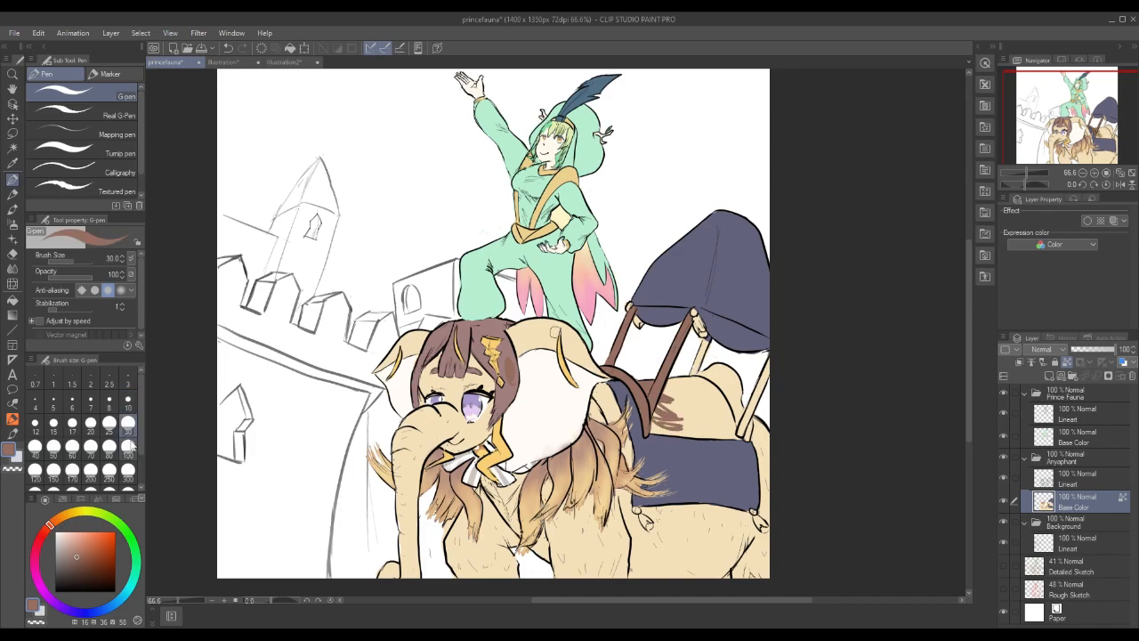
mouse_move(647, 411)
mouse_down()
mouse_move(669, 431)
mouse_move(745, 440)
mouse_up()
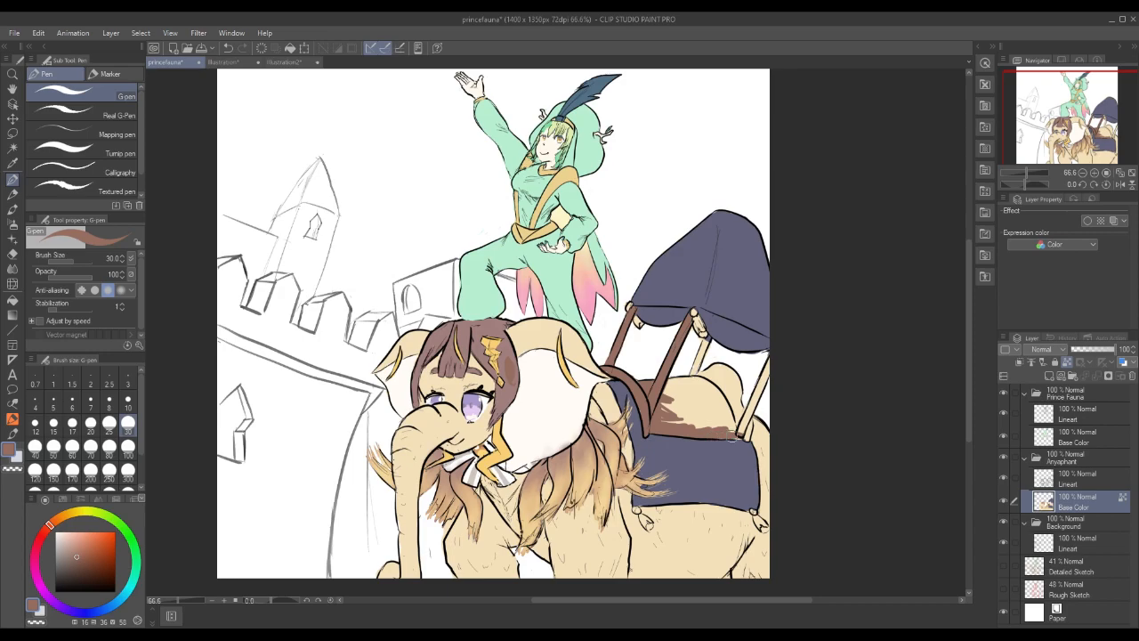
drag(739, 434, 767, 361)
mouse_move(732, 406)
mouse_down()
mouse_move(731, 423)
mouse_move(733, 386)
mouse_move(723, 369)
mouse_move(708, 370)
mouse_move(730, 365)
mouse_move(712, 391)
mouse_move(716, 422)
mouse_move(734, 427)
mouse_move(663, 420)
mouse_move(695, 406)
mouse_move(676, 391)
mouse_move(712, 349)
mouse_move(706, 340)
mouse_move(697, 364)
mouse_up()
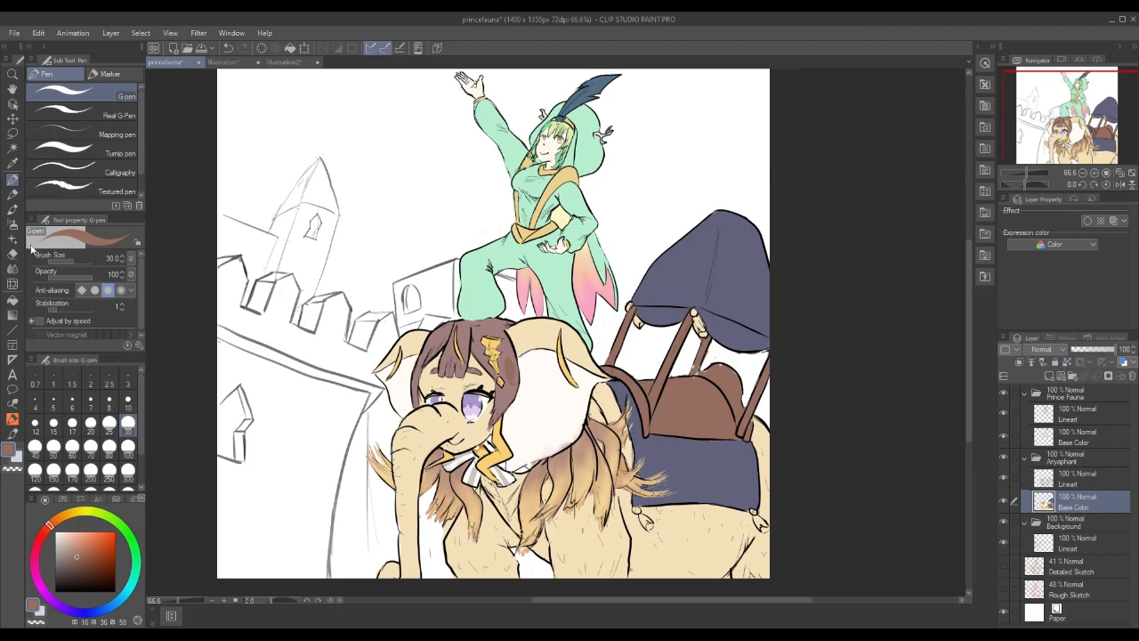
Finish coloring the remaining canopy pole behind the seat brown with the G-pen at size 10.
click(134, 402)
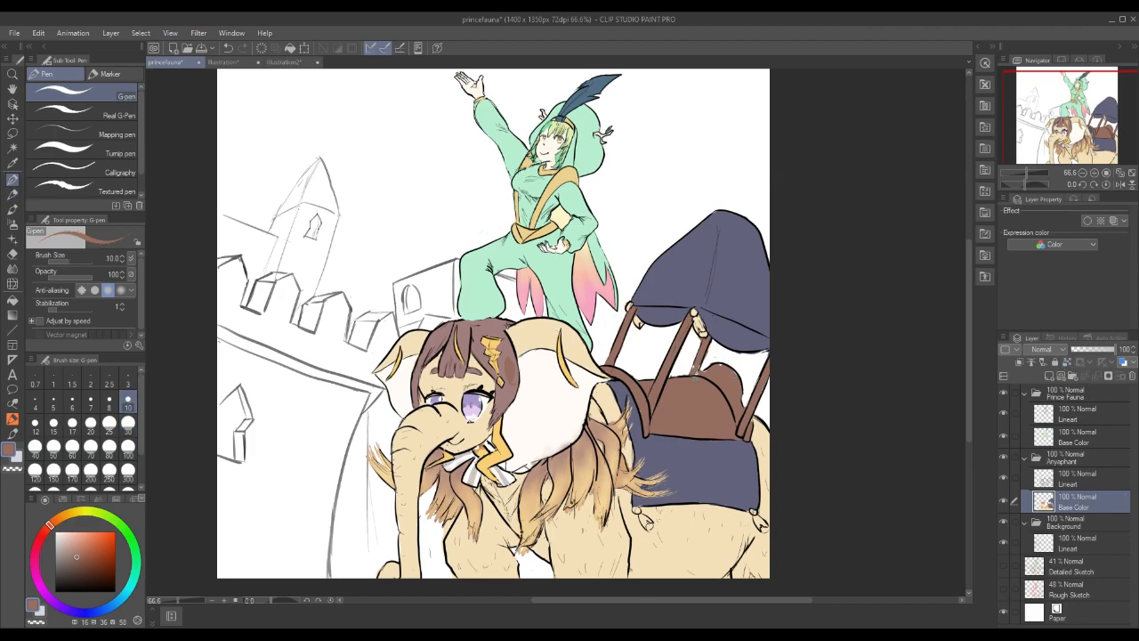
click(699, 371)
click(700, 369)
Sample the canopy's navy and make the Base Color layer of the Anyaphant folder active for painting.
key(alt+bracketright)
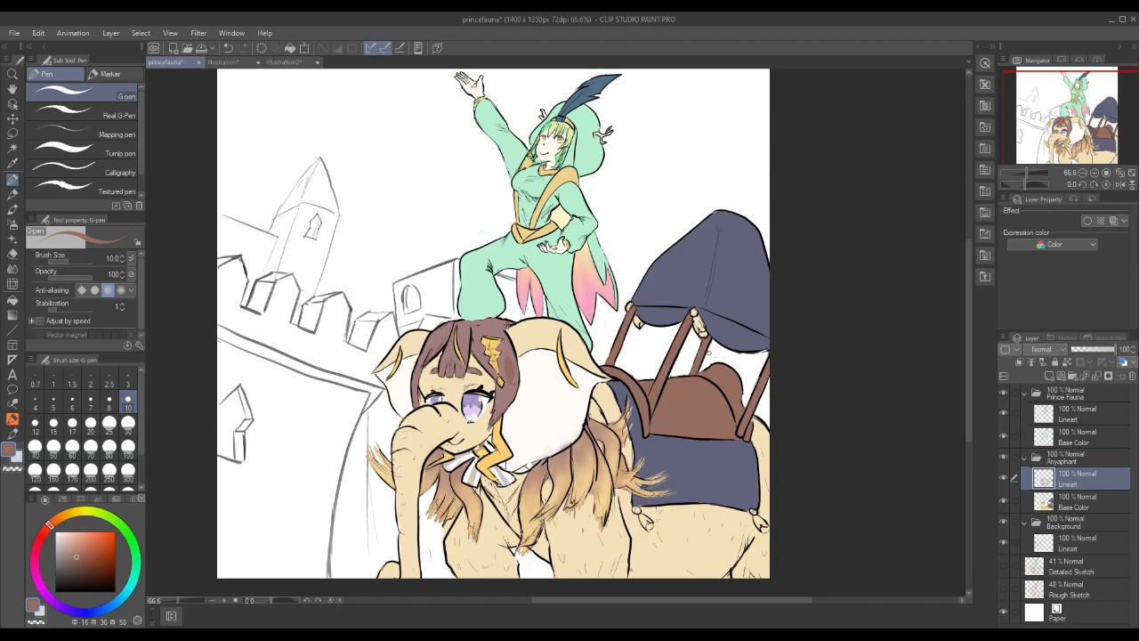
alt+click(735, 301)
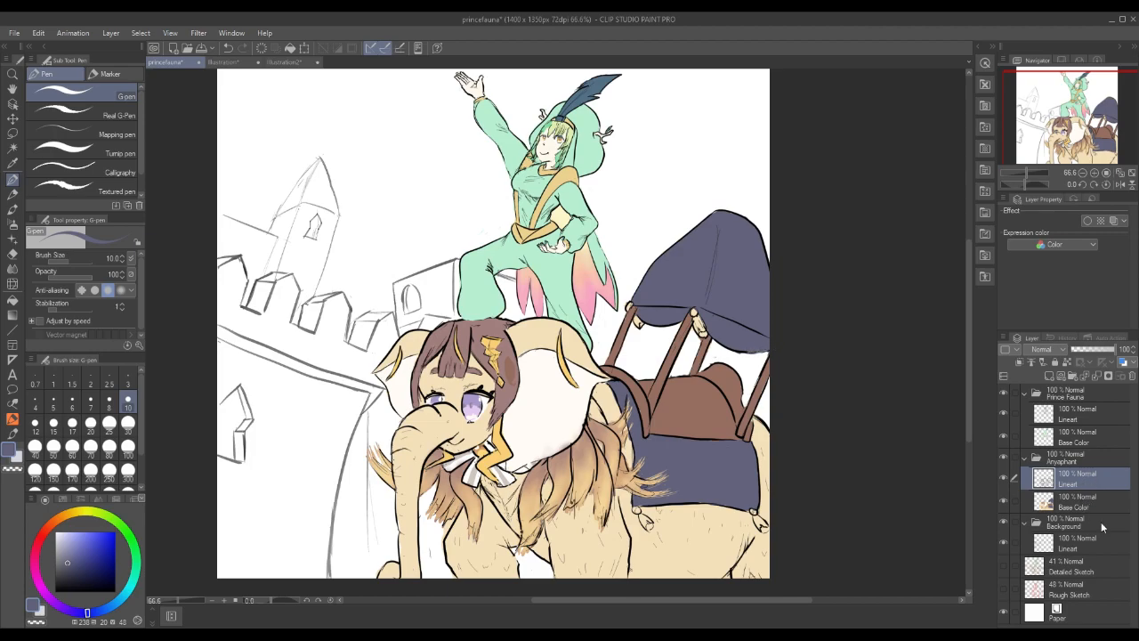
click(1093, 500)
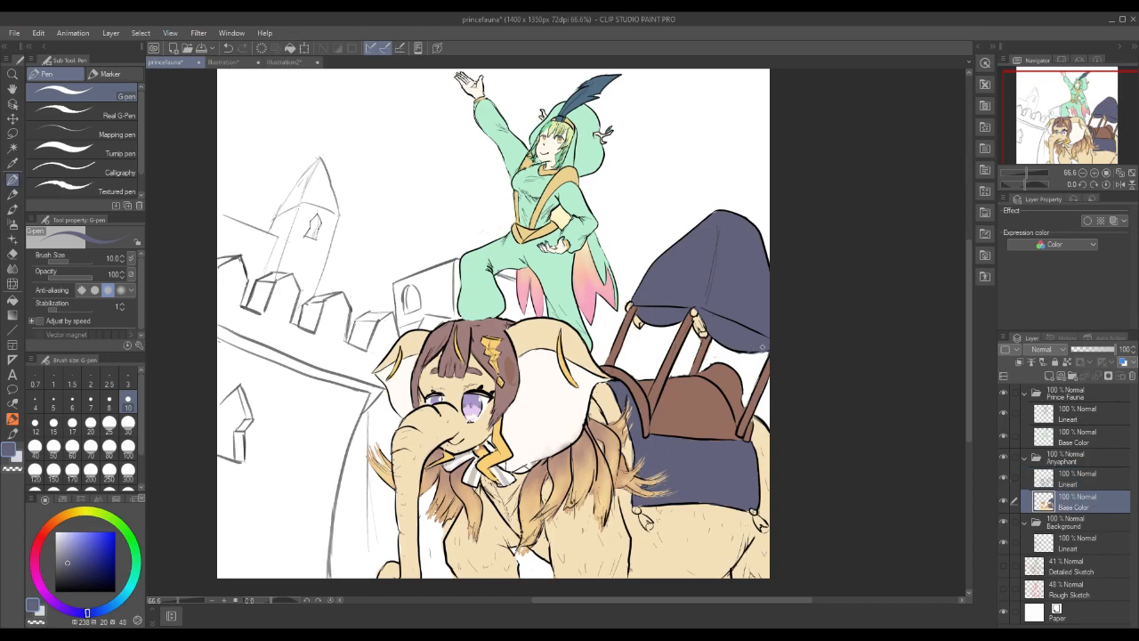
Toggle the visibility of the Anyaphant Base Color layer to examine the bare lineart around the canopy and seat.
click(1003, 501)
click(1003, 501)
click(1002, 518)
click(1002, 516)
click(1002, 501)
click(1002, 502)
click(1002, 502)
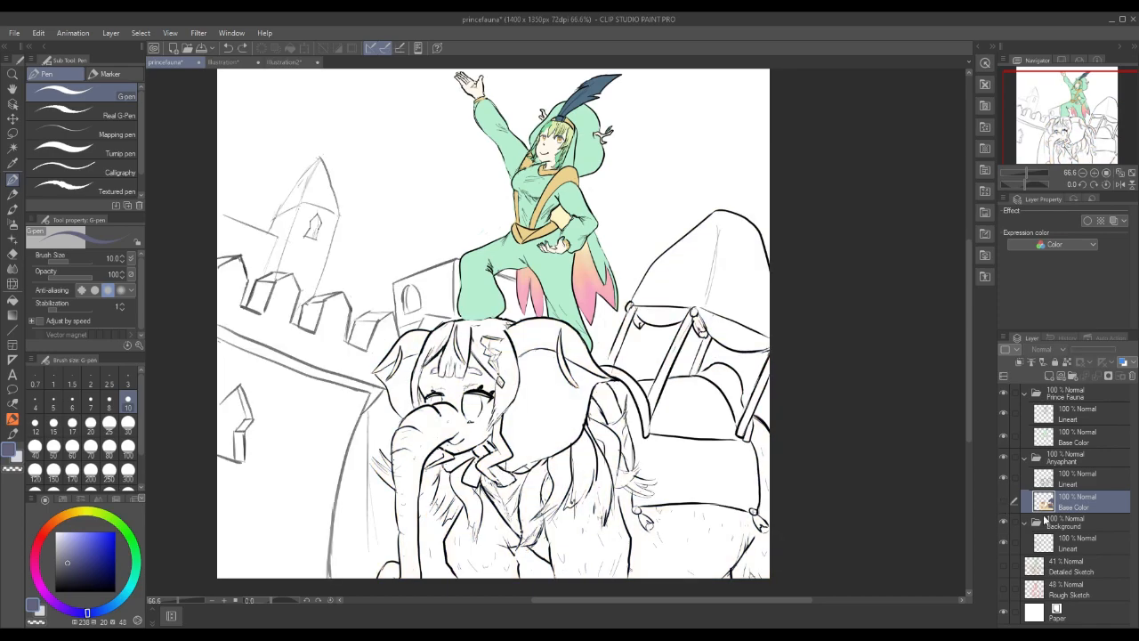
click(1061, 485)
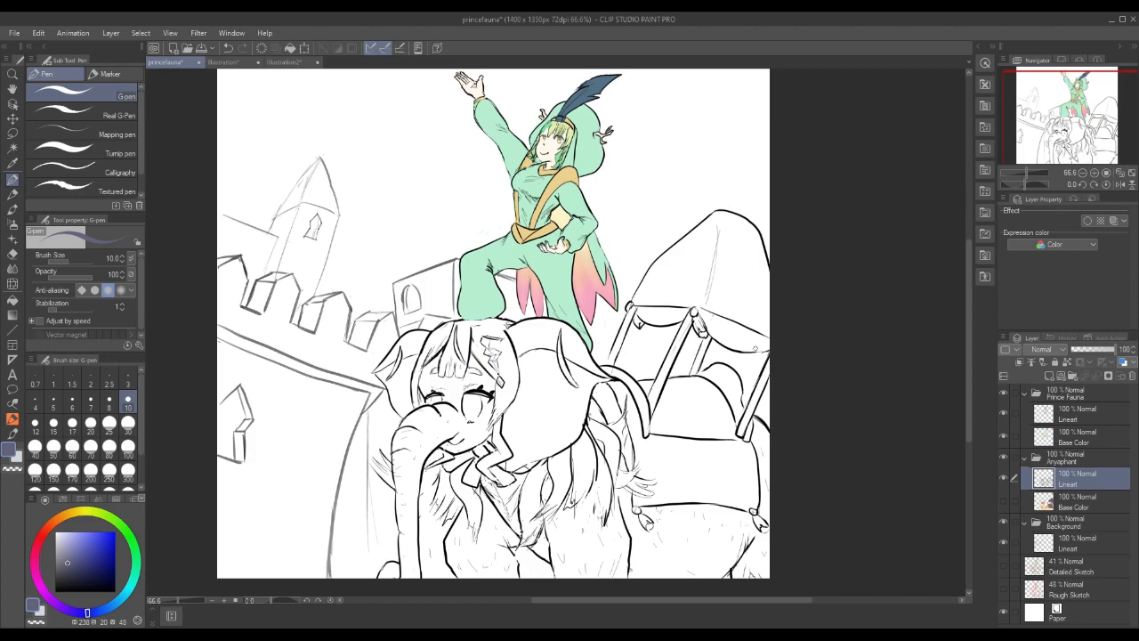
click(1079, 503)
click(1004, 501)
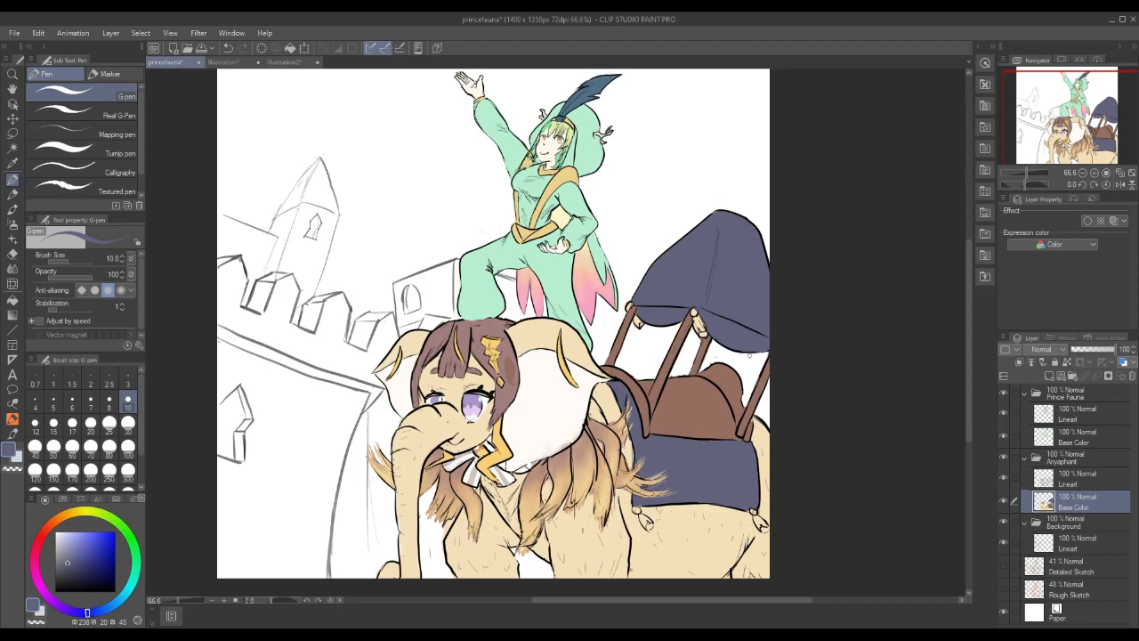
Color the saddle blanket's rear corner tassel on Base Color with cream sampled from the canopy pole's tie.
click(1081, 482)
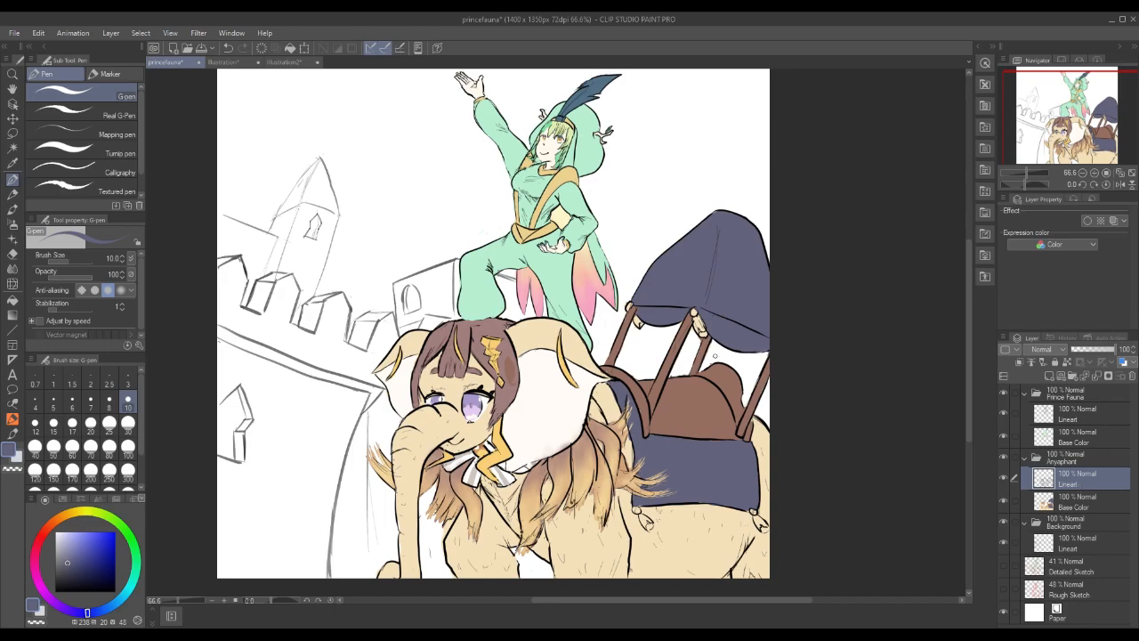
click(1078, 500)
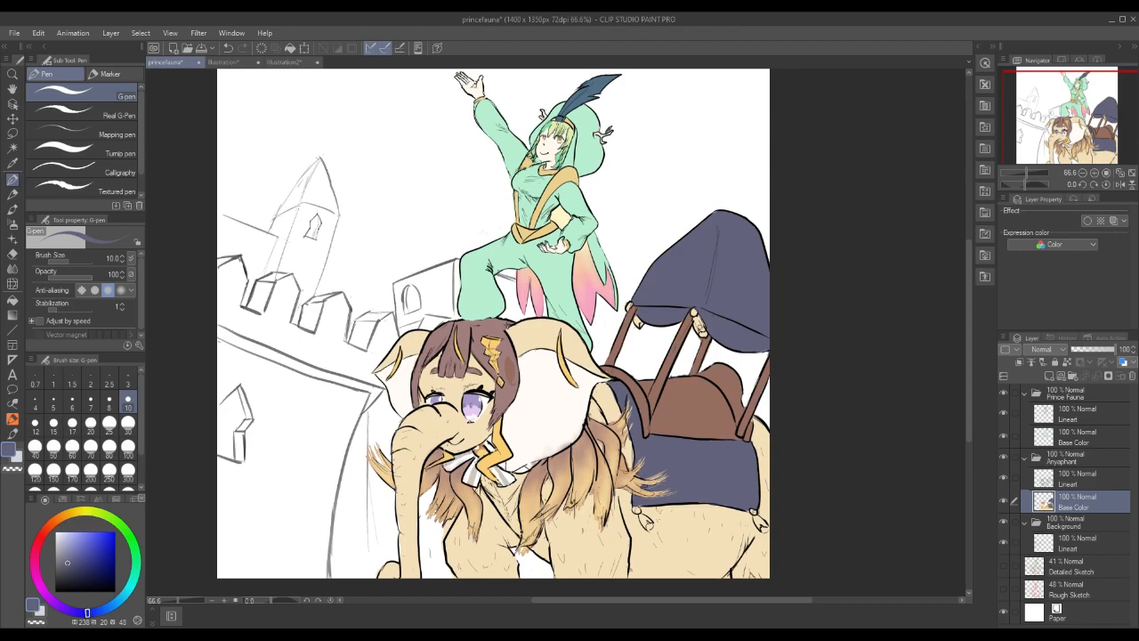
alt+click(698, 322)
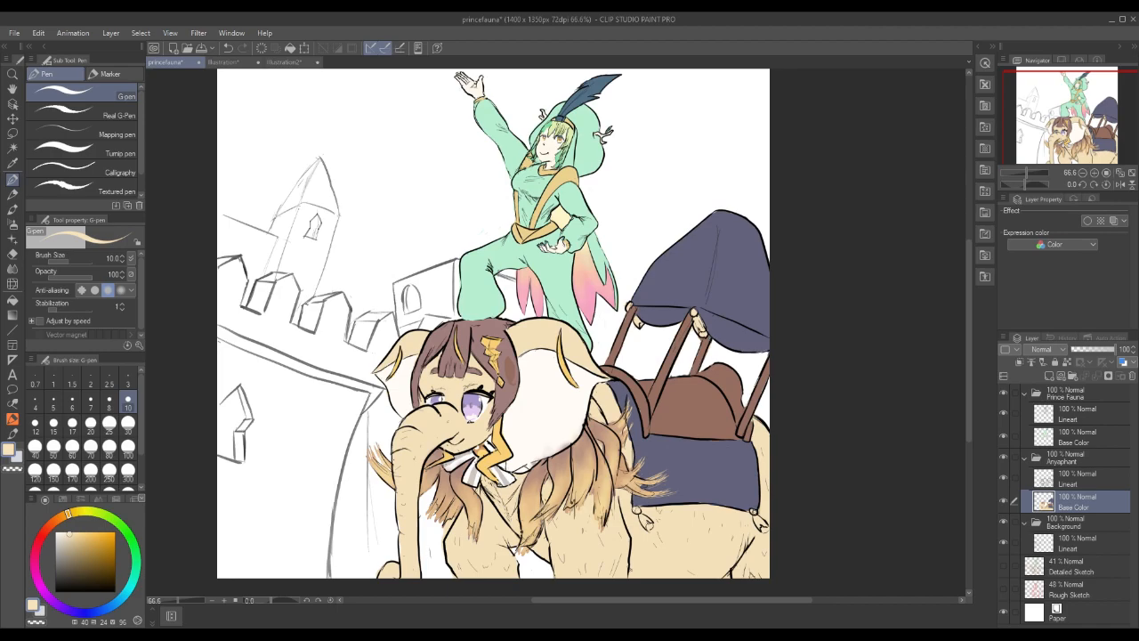
drag(761, 520, 765, 524)
Sample the cream of the skirt emblem from the Illustration2 reference character and return to the princefauna drawing.
click(287, 61)
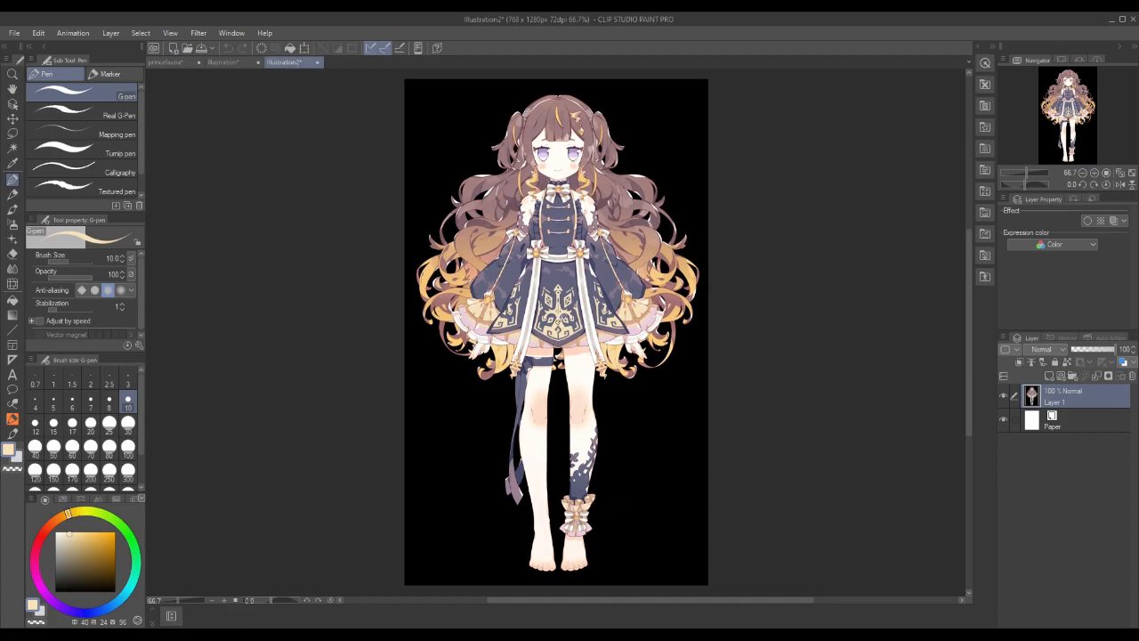
click(181, 64)
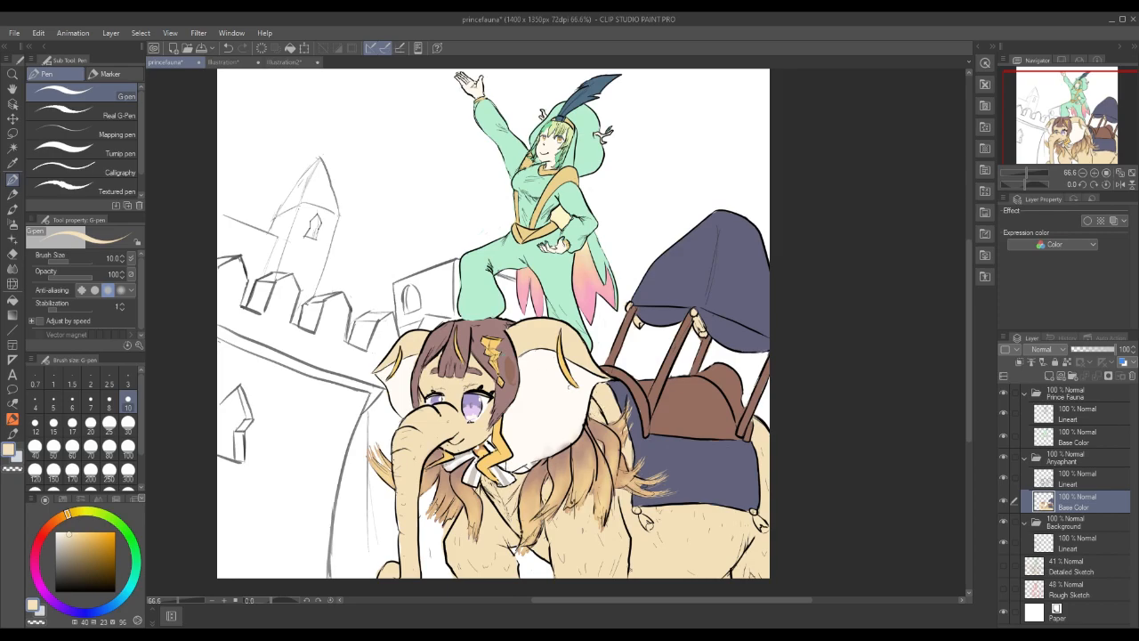
alt+click(509, 363)
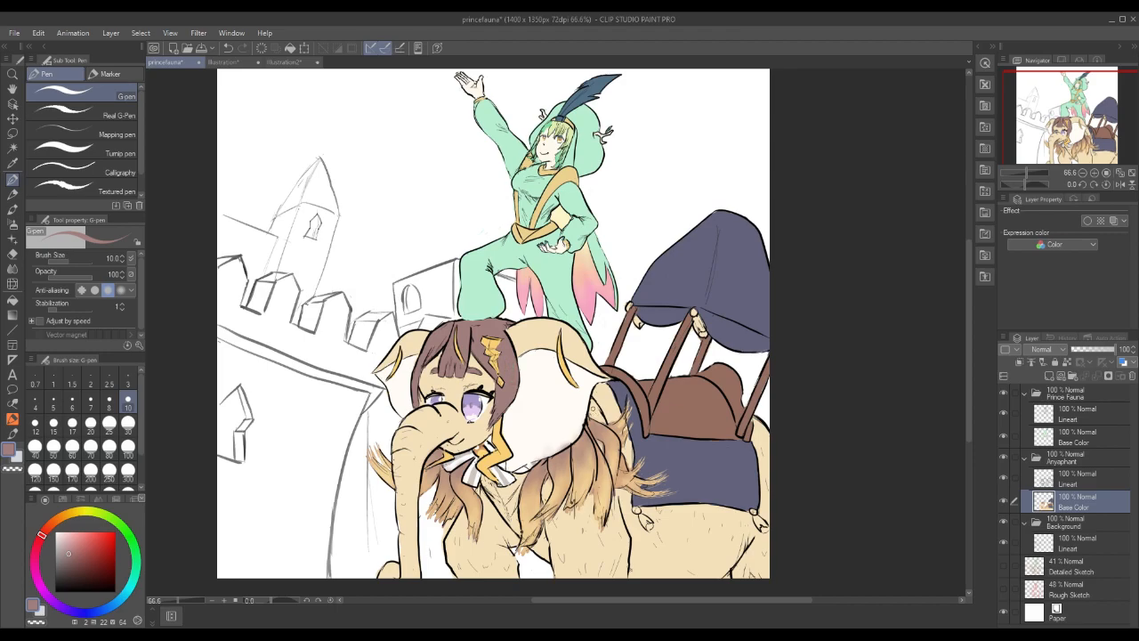
alt+click(602, 425)
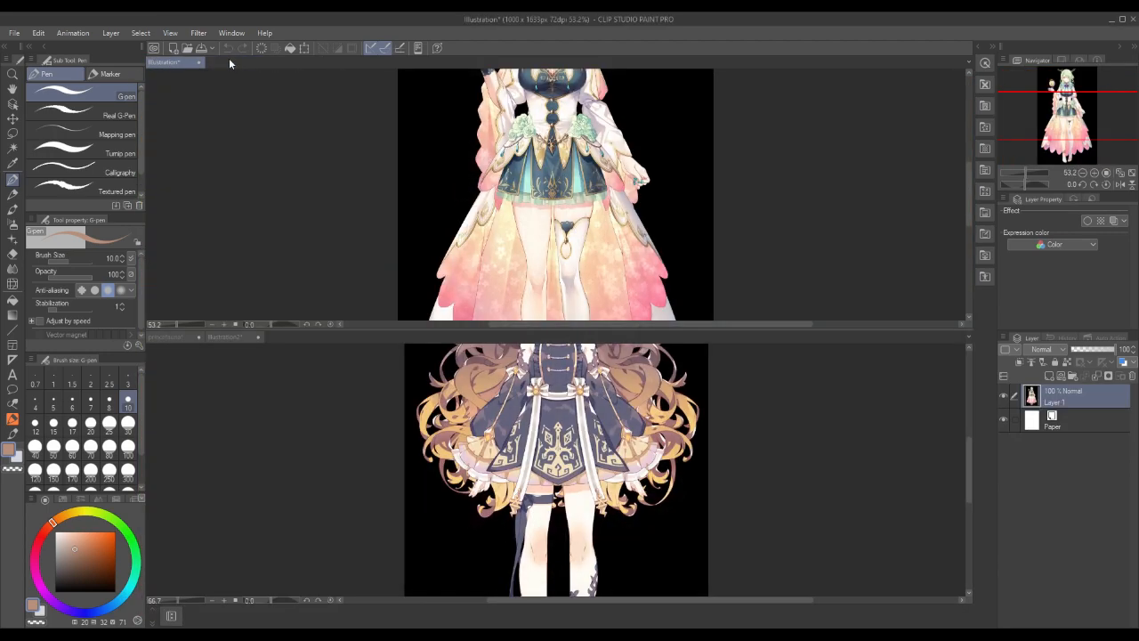
drag(180, 63, 209, 338)
click(286, 62)
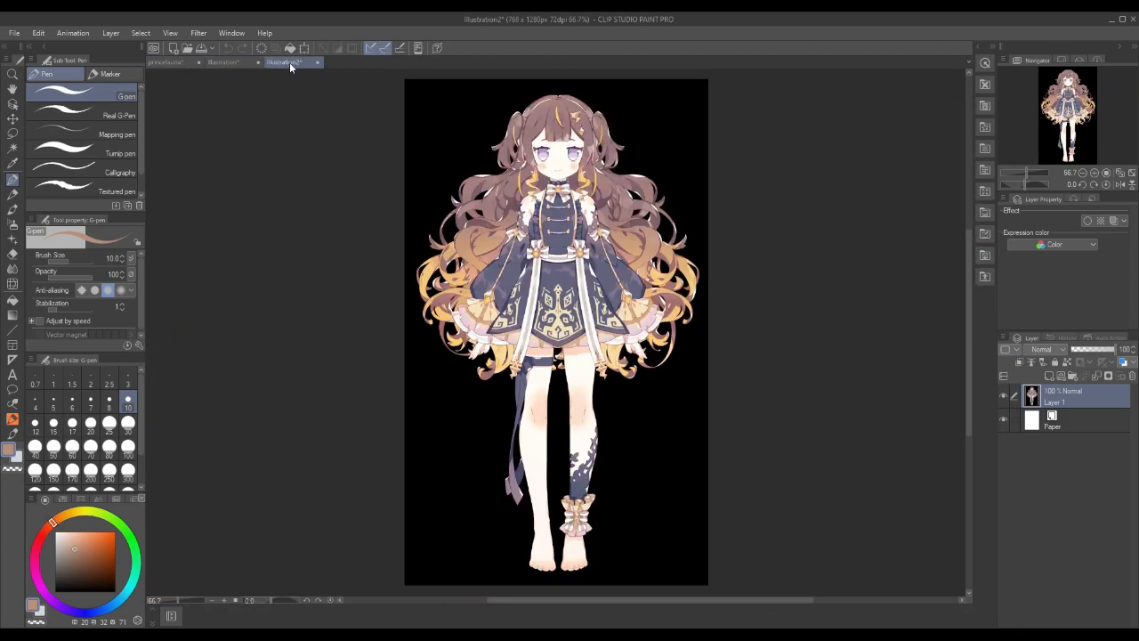
alt+click(566, 322)
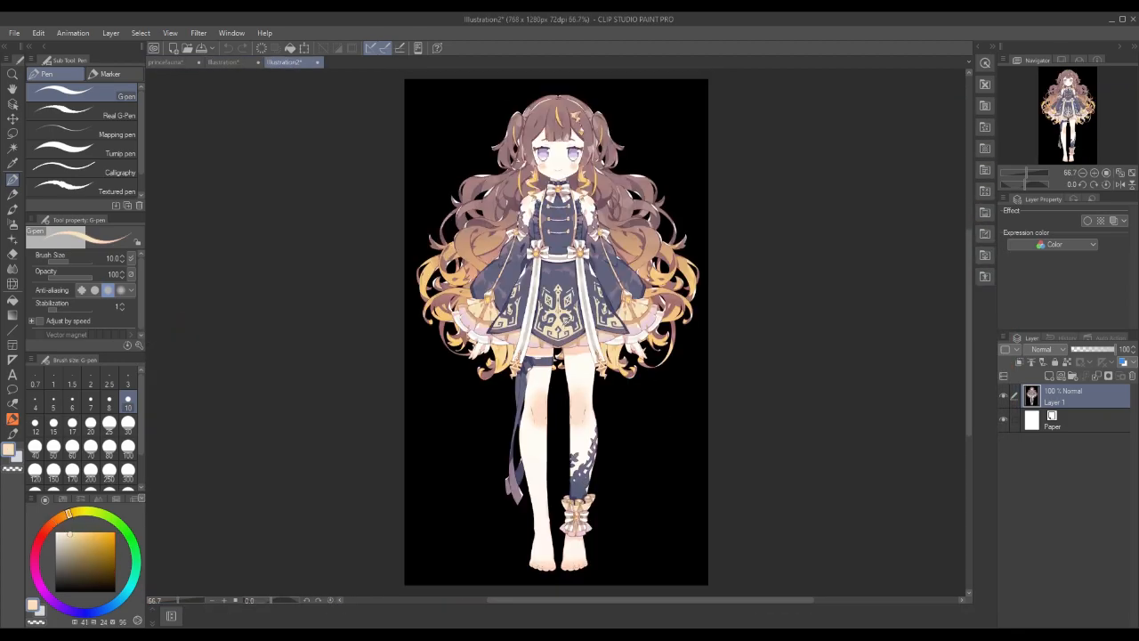
click(168, 63)
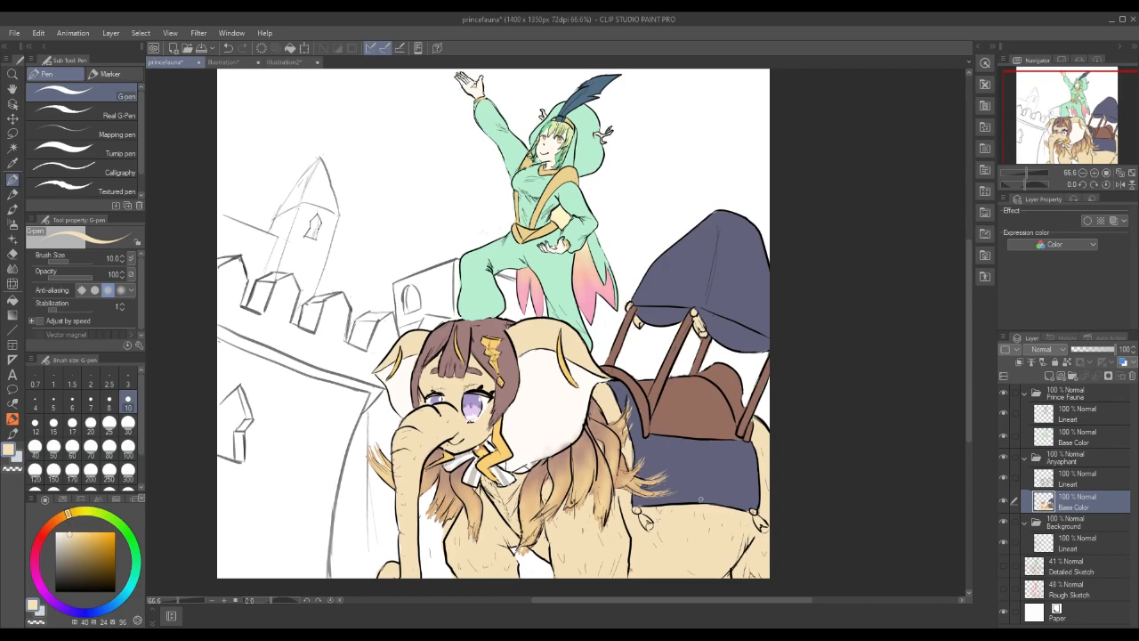
Paint cream trim strokes along the saddle blanket's rear and bottom edges with the G-pen at size 10.
drag(752, 464, 752, 503)
drag(642, 501, 750, 511)
drag(640, 505, 728, 504)
alt+click(680, 489)
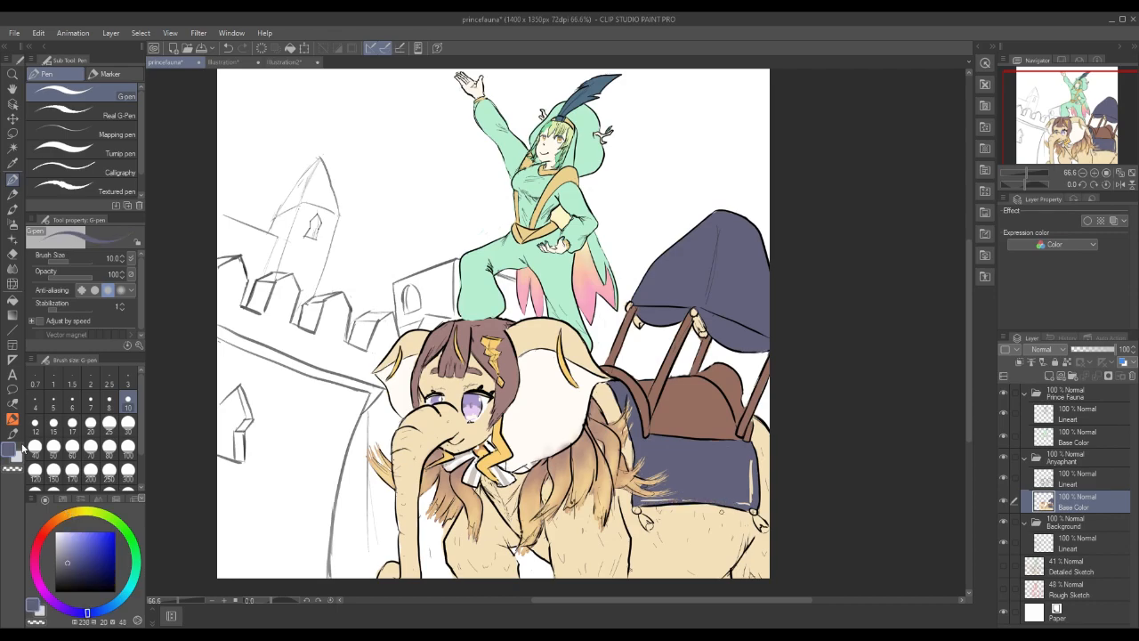
Draw thin cream border lines along the saddle blanket's sides and bottom edge with the Cel brush at size 7.
click(12, 435)
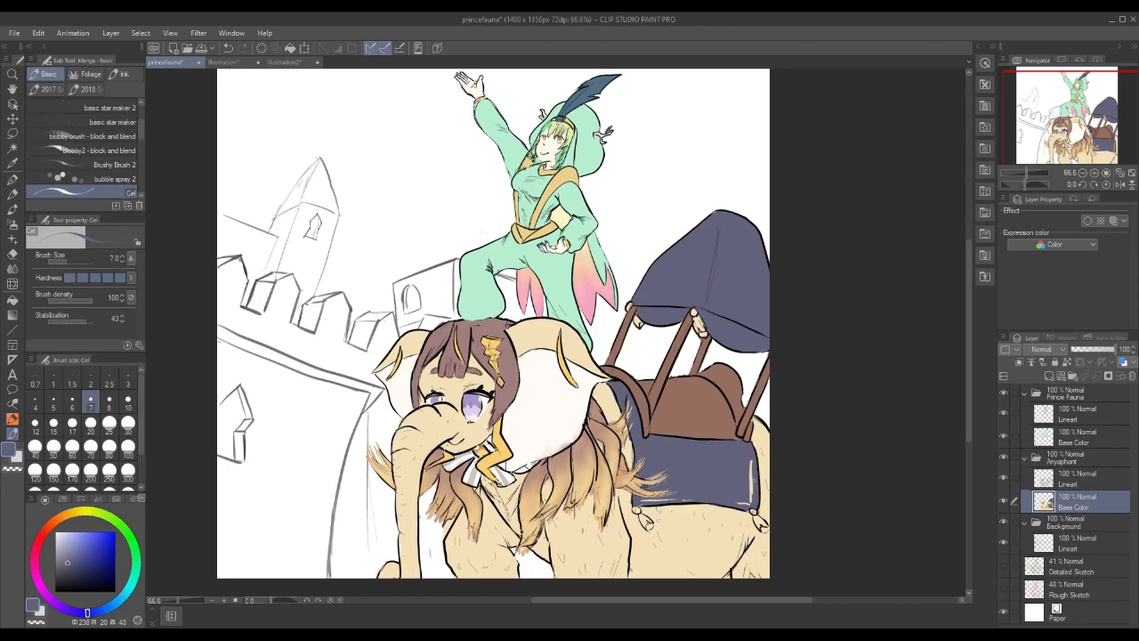
alt+click(753, 478)
drag(752, 473, 751, 505)
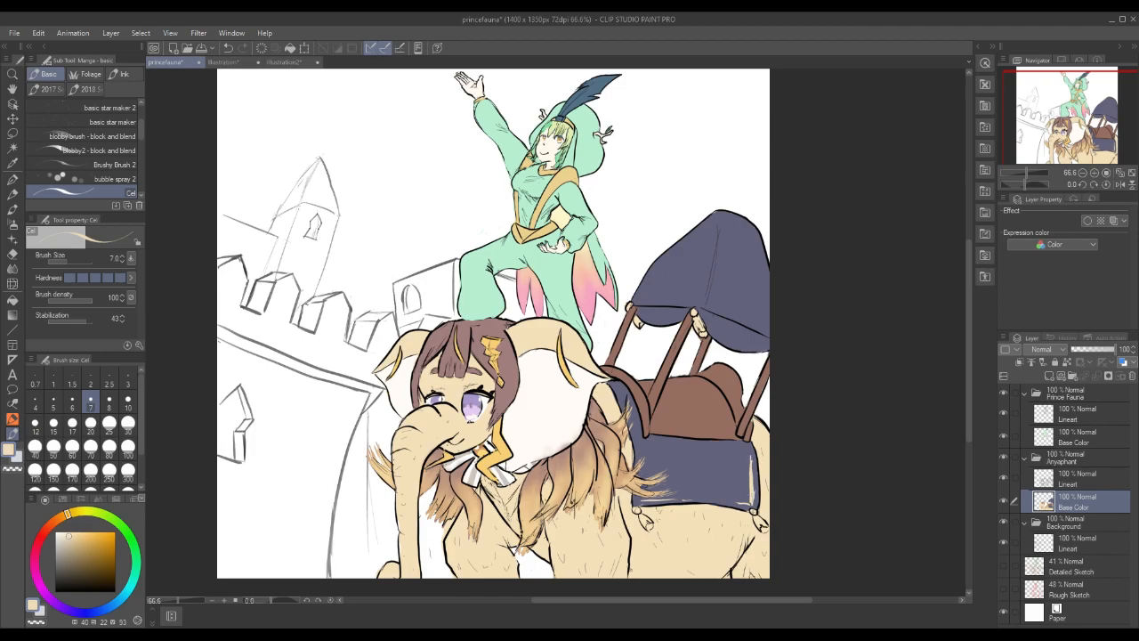
drag(638, 449, 637, 460)
mouse_move(639, 500)
mouse_down()
mouse_move(745, 503)
mouse_move(654, 498)
mouse_move(693, 500)
mouse_up()
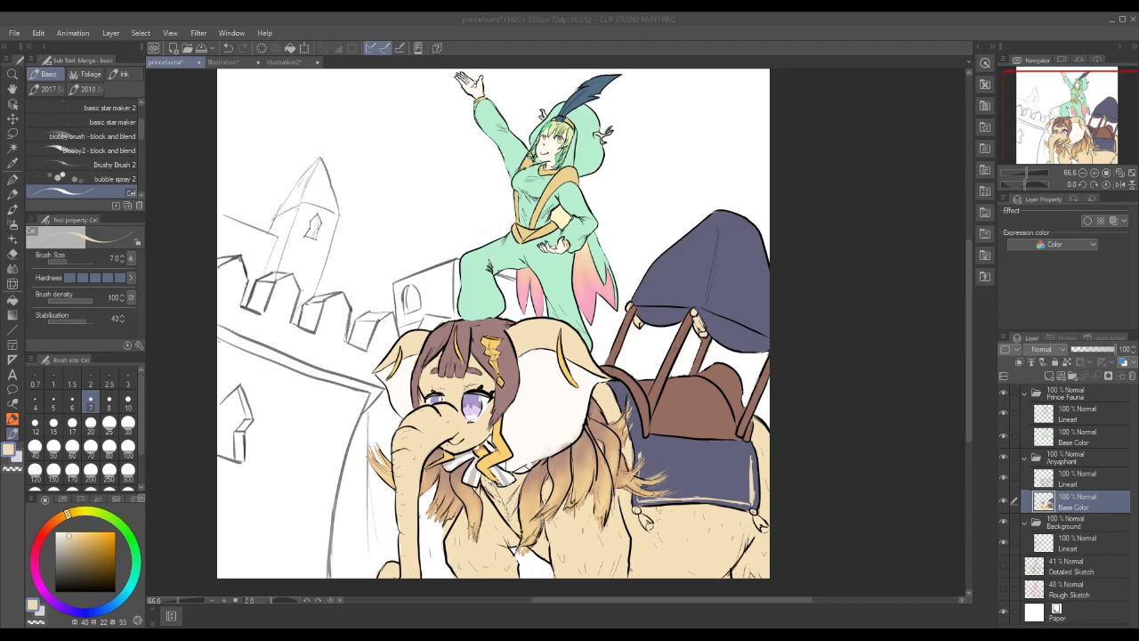
click(739, 497)
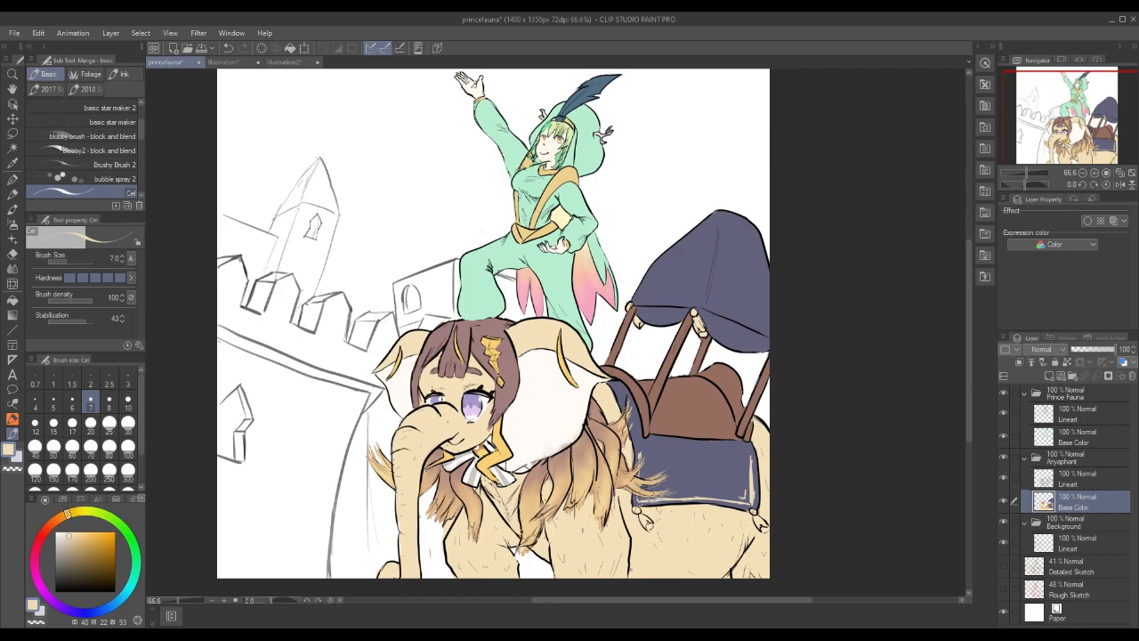
Clean up the blanket's border with sampled navy and redraw a cream accent inside its rear bottom corner.
alt+click(739, 490)
alt+click(748, 491)
alt+click(684, 487)
drag(652, 498, 664, 498)
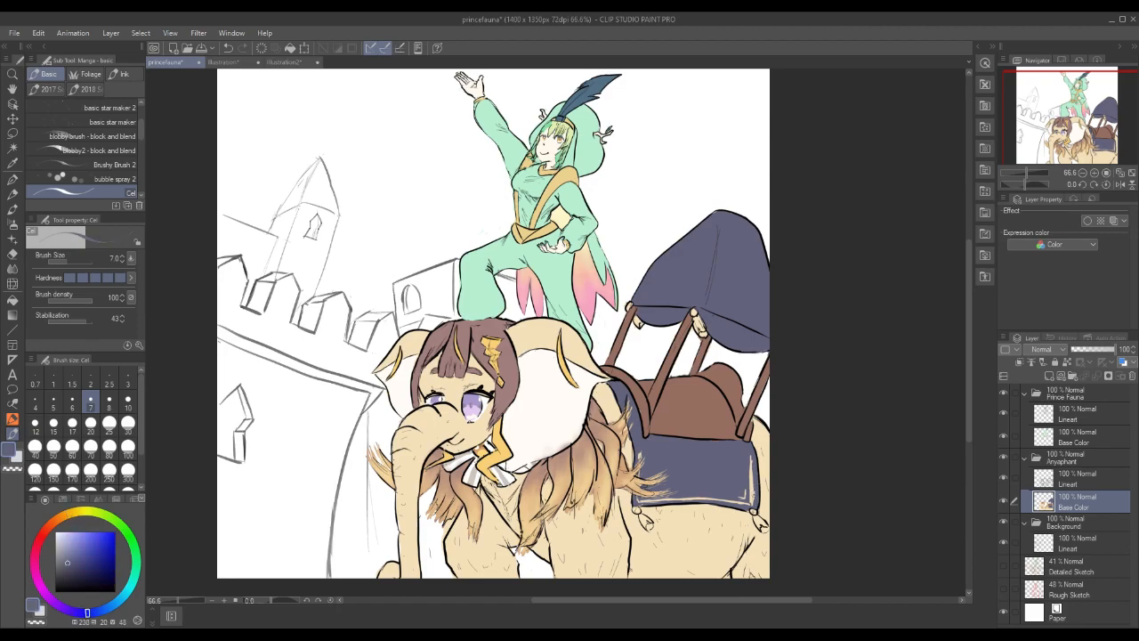
drag(751, 459, 751, 494)
drag(751, 489, 750, 505)
alt+click(757, 483)
drag(739, 499, 746, 489)
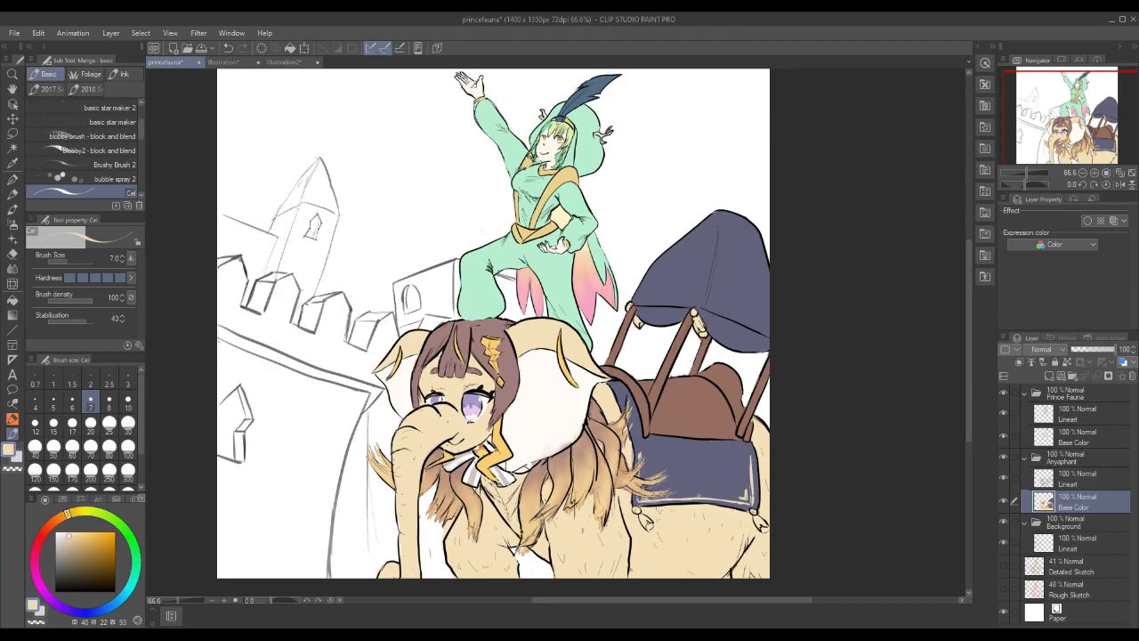
Draw a cream emblem with an arrow-tipped stem mid-blanket using the Cel brush, and fill its base with the G-pen.
drag(701, 482, 700, 449)
drag(702, 494, 700, 477)
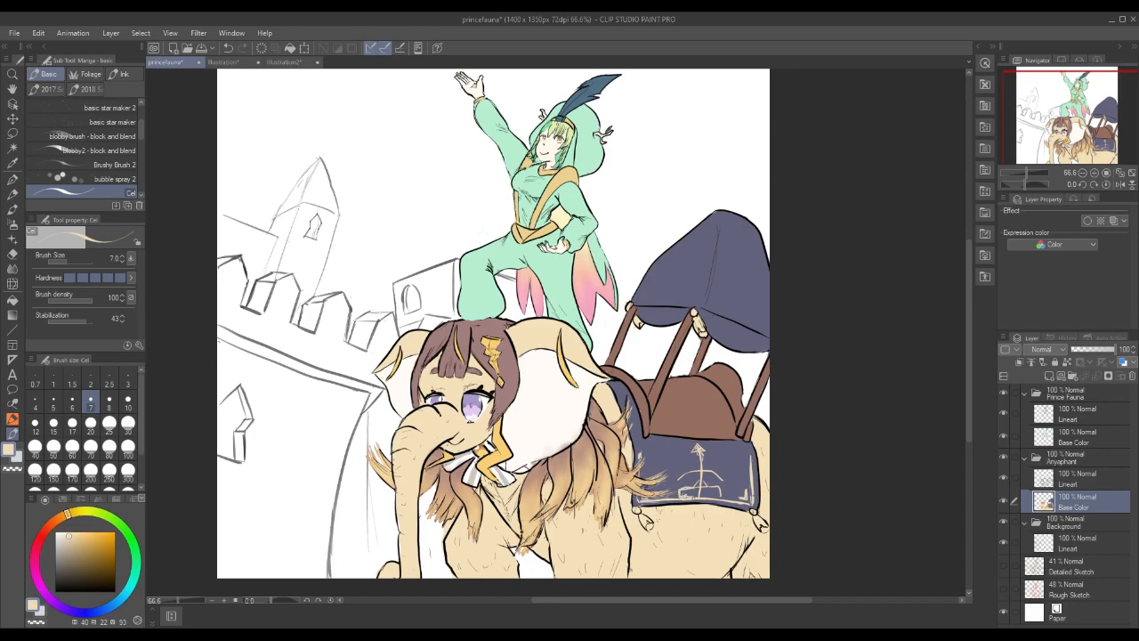
key(p)
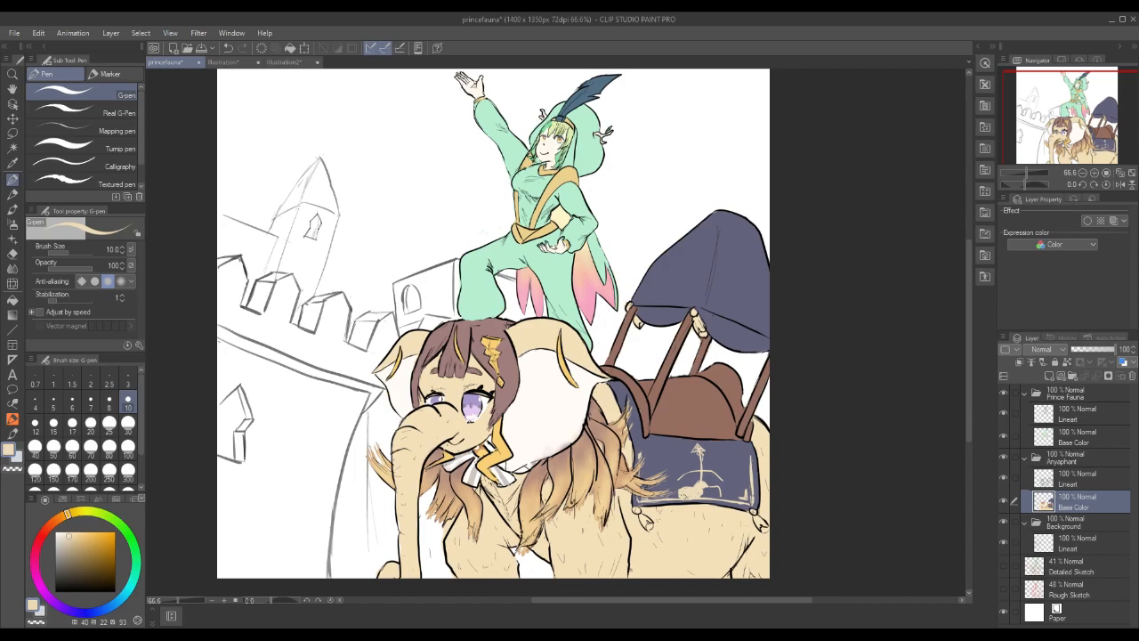
drag(710, 493, 715, 490)
mouse_move(688, 485)
mouse_down()
mouse_move(678, 488)
mouse_move(719, 490)
mouse_move(682, 492)
mouse_up()
Trim the side of the emblem's base with sampled navy and add cream strokes above the base.
alt+click(678, 491)
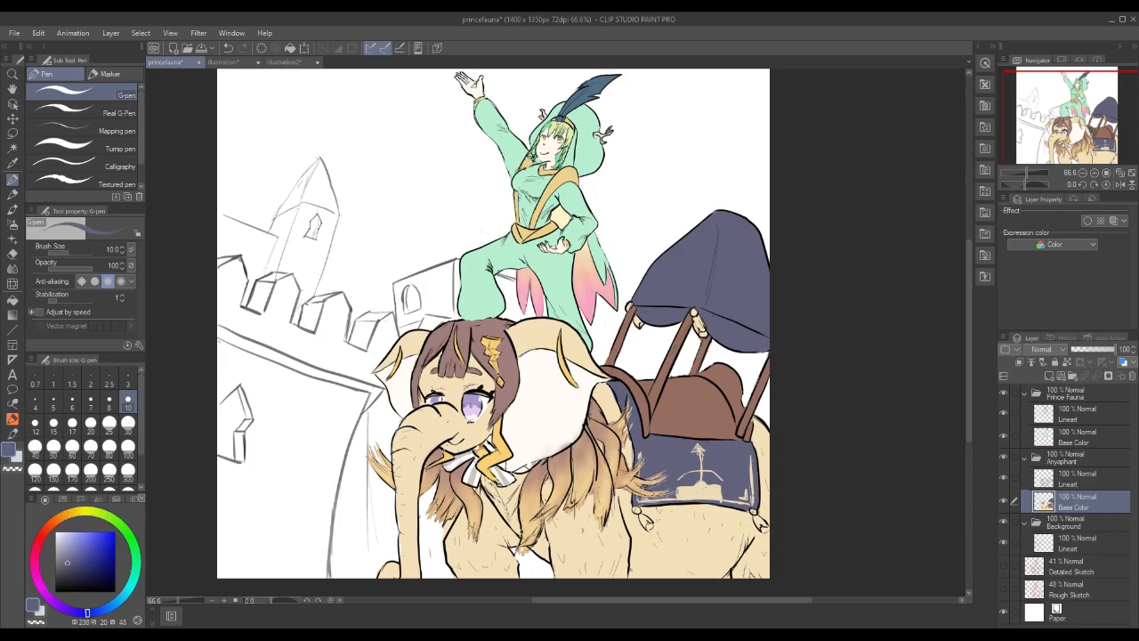
drag(679, 485, 679, 499)
alt+click(697, 494)
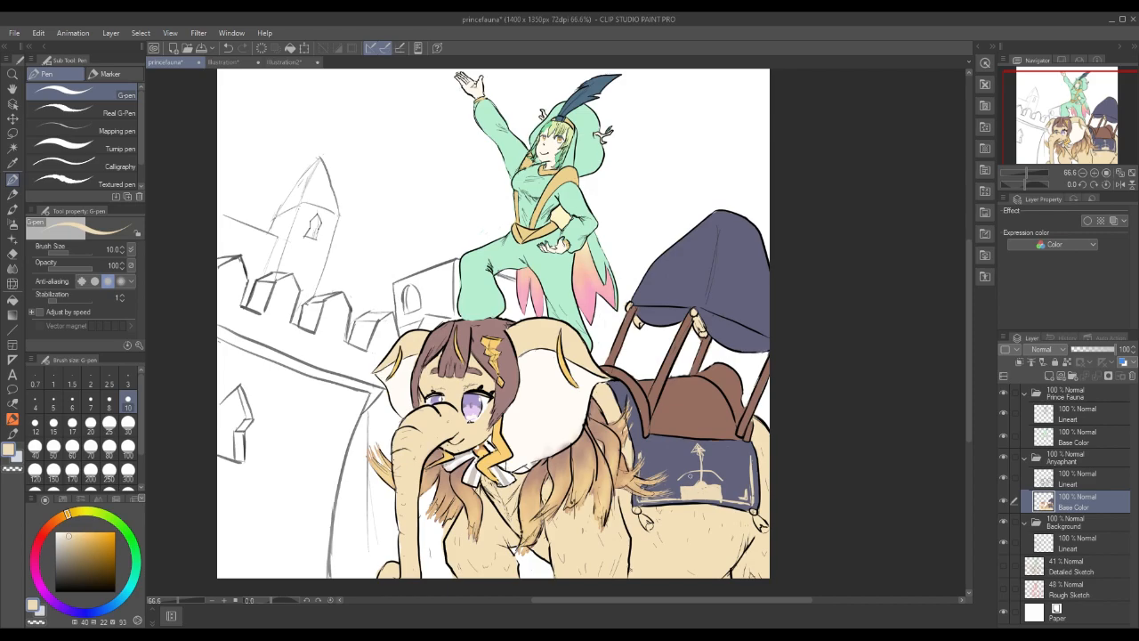
drag(687, 478, 691, 476)
Shape curved cream ornaments on both sides of the emblem's stem with the G-pen, alternating sampled navy and cream.
alt+click(708, 469)
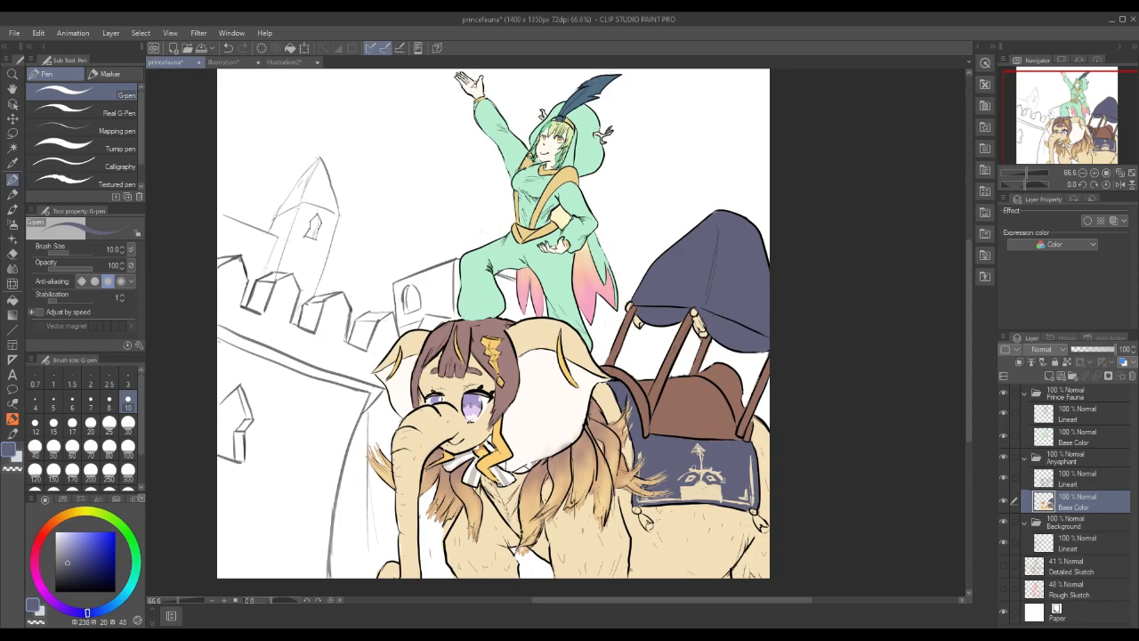
alt+click(696, 466)
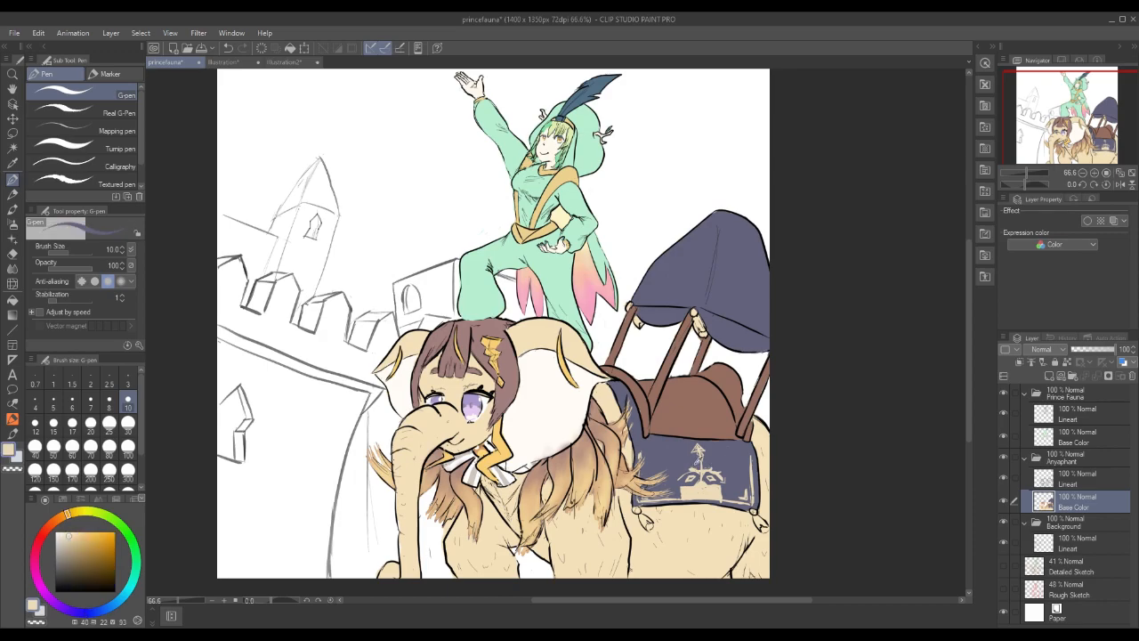
alt+click(695, 466)
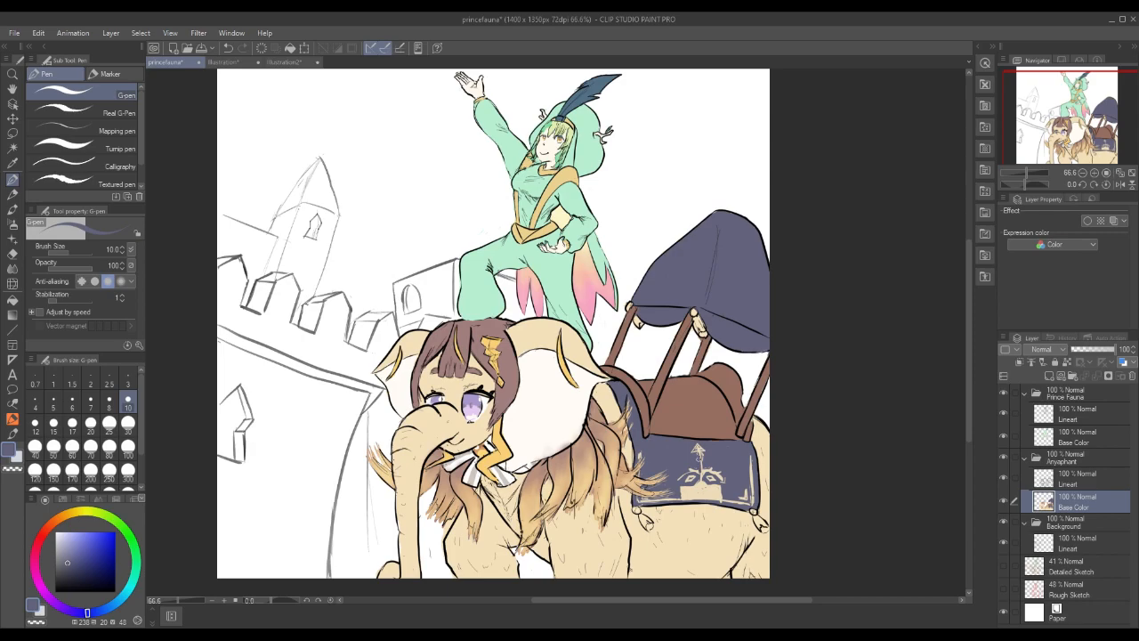
alt+click(702, 487)
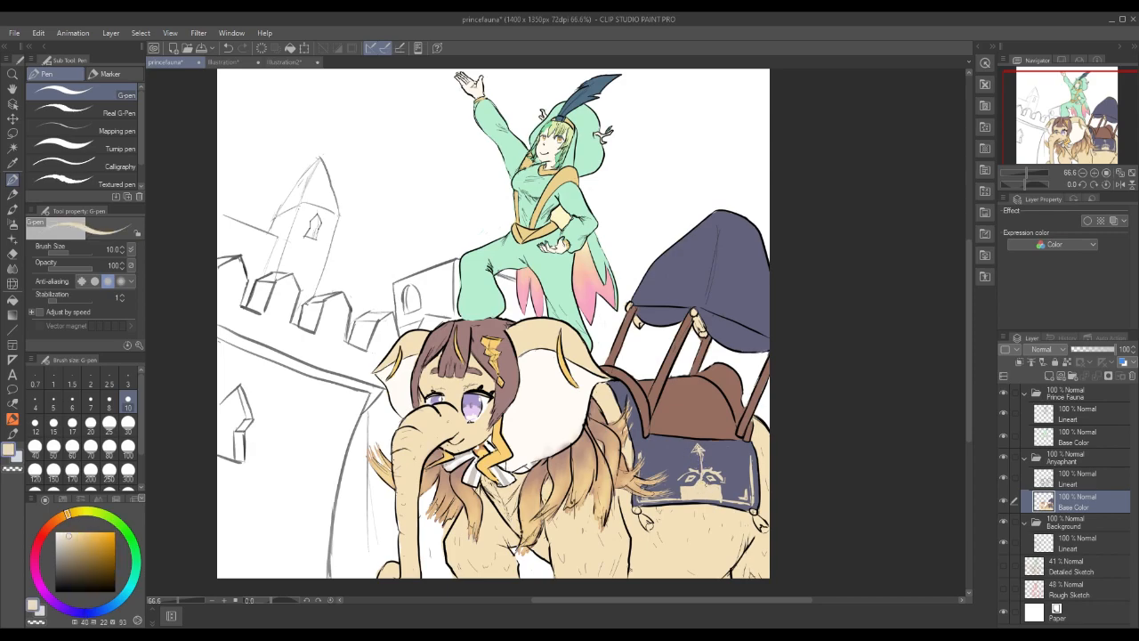
alt+click(704, 481)
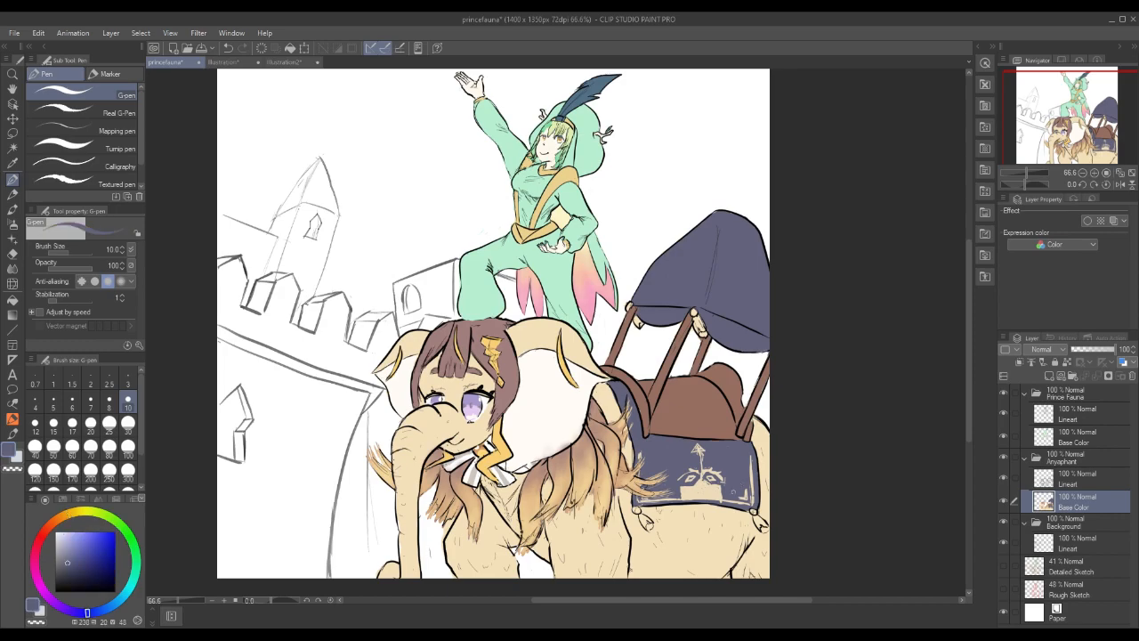
Refine the emblem's base and its lower edges with G-pen strokes in sampled navy and cream.
drag(699, 479, 693, 483)
alt+click(712, 489)
drag(714, 491, 725, 501)
alt+click(721, 502)
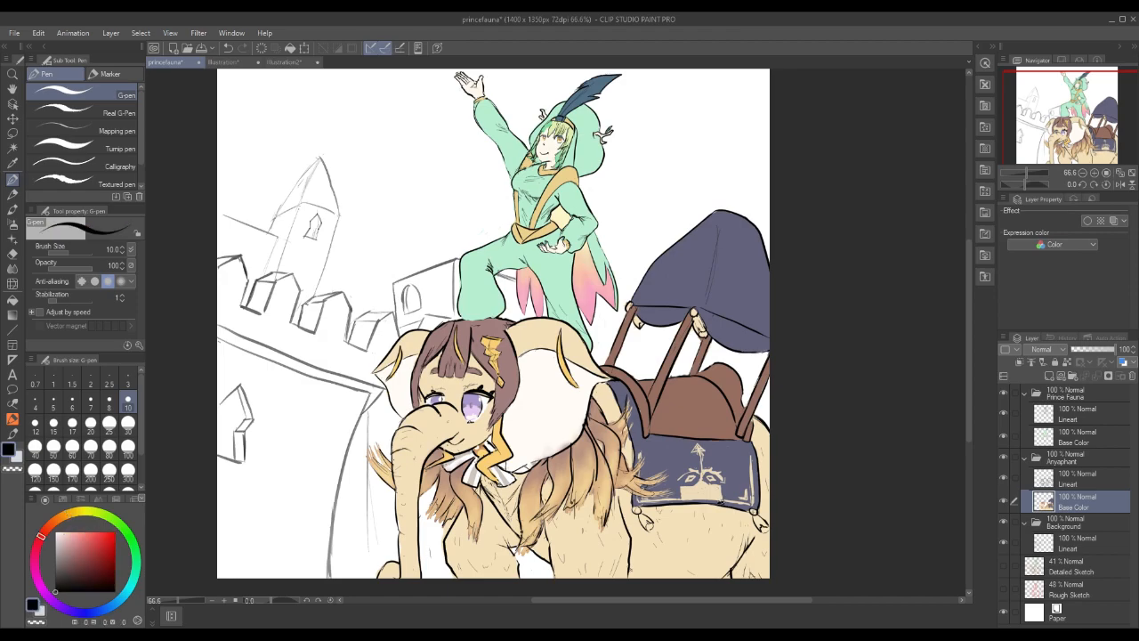
alt+click(738, 505)
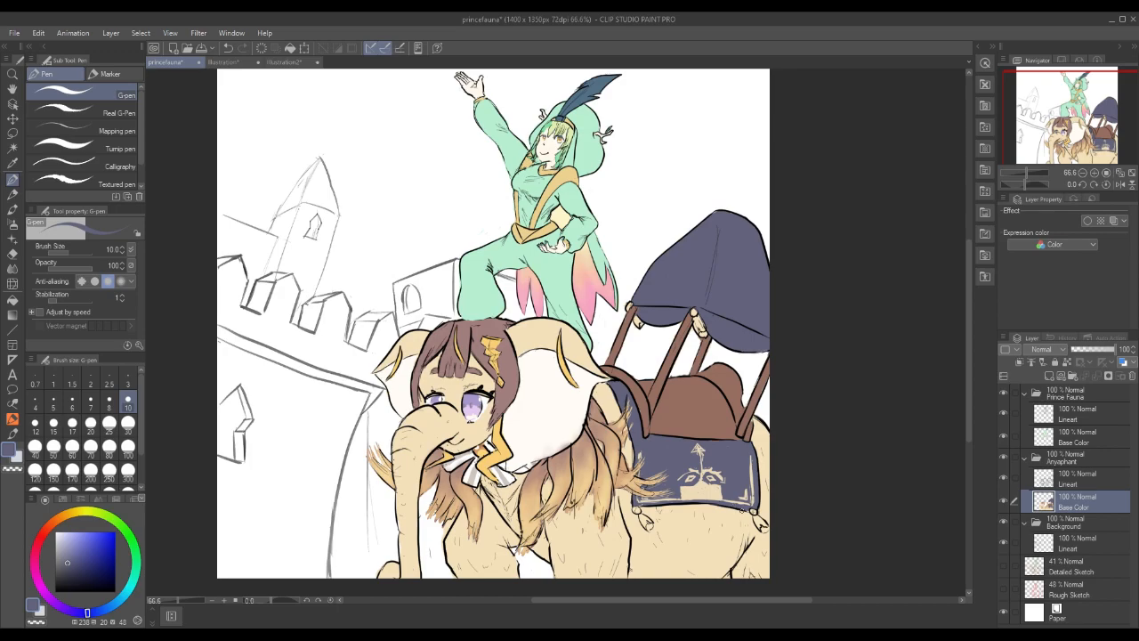
alt+click(709, 489)
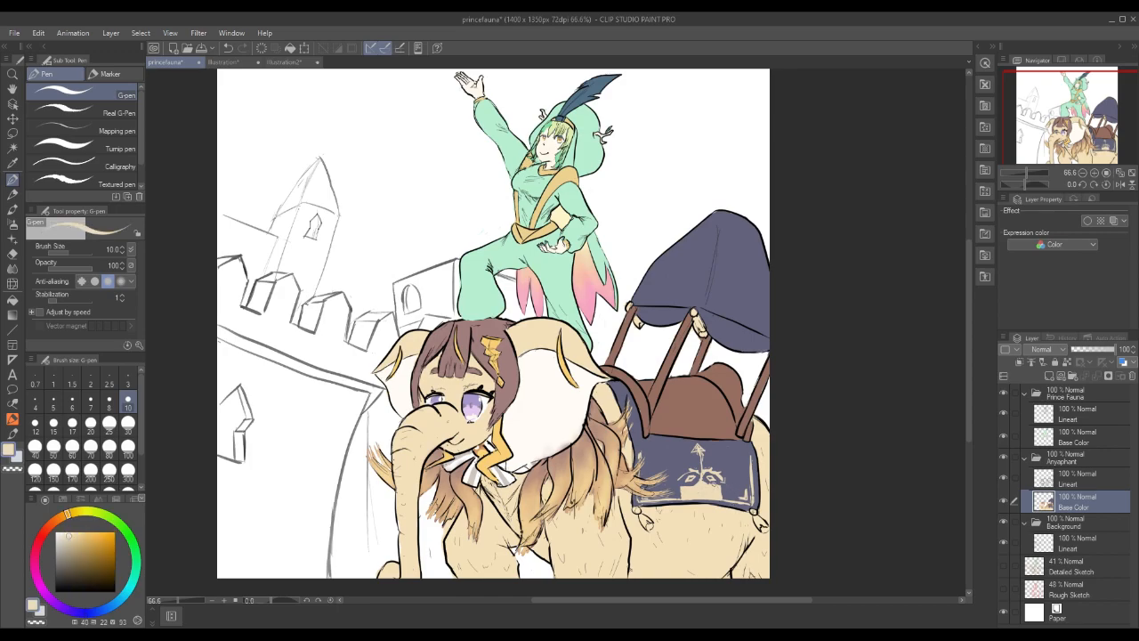
alt+click(720, 485)
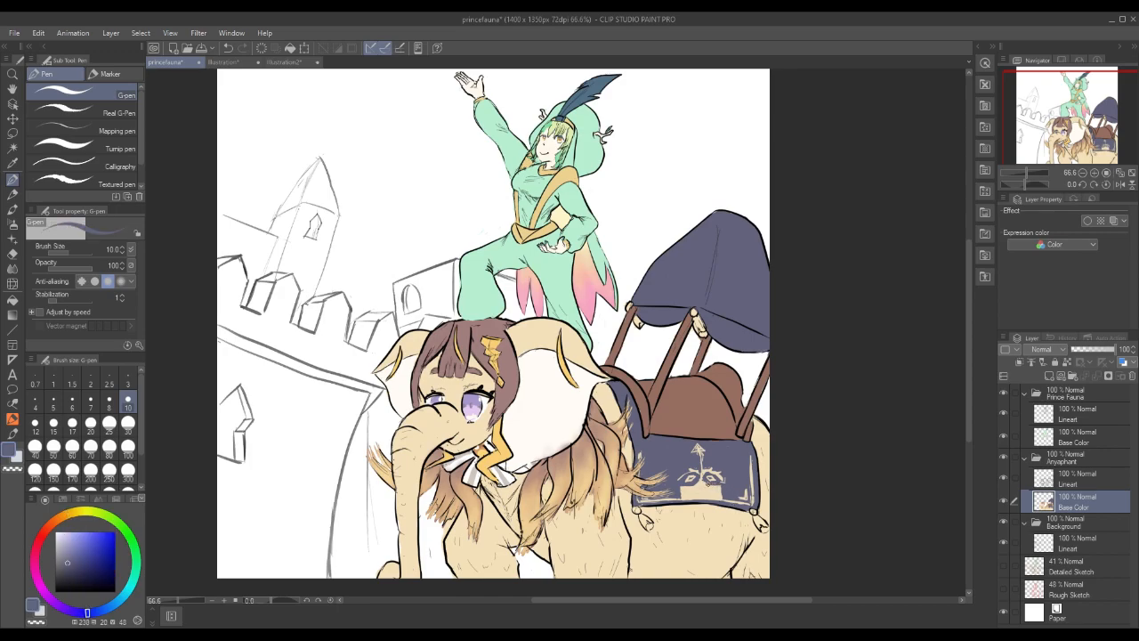
alt+click(706, 482)
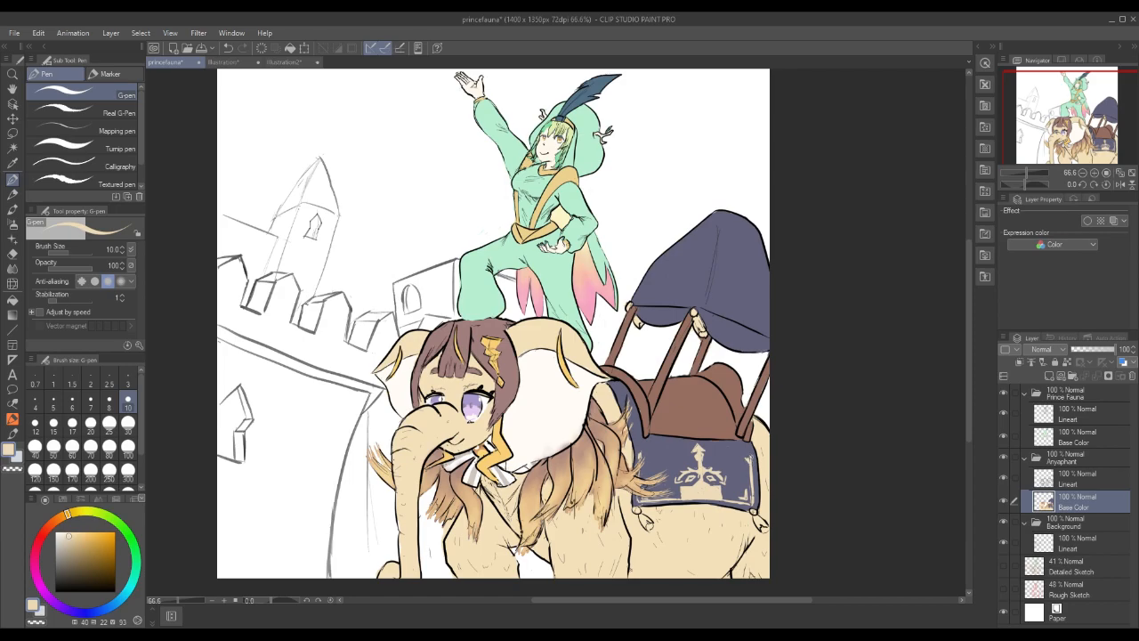
Retouch the cream trim along the saddle blanket's sides, using sampled navy for corrections.
alt+click(749, 457)
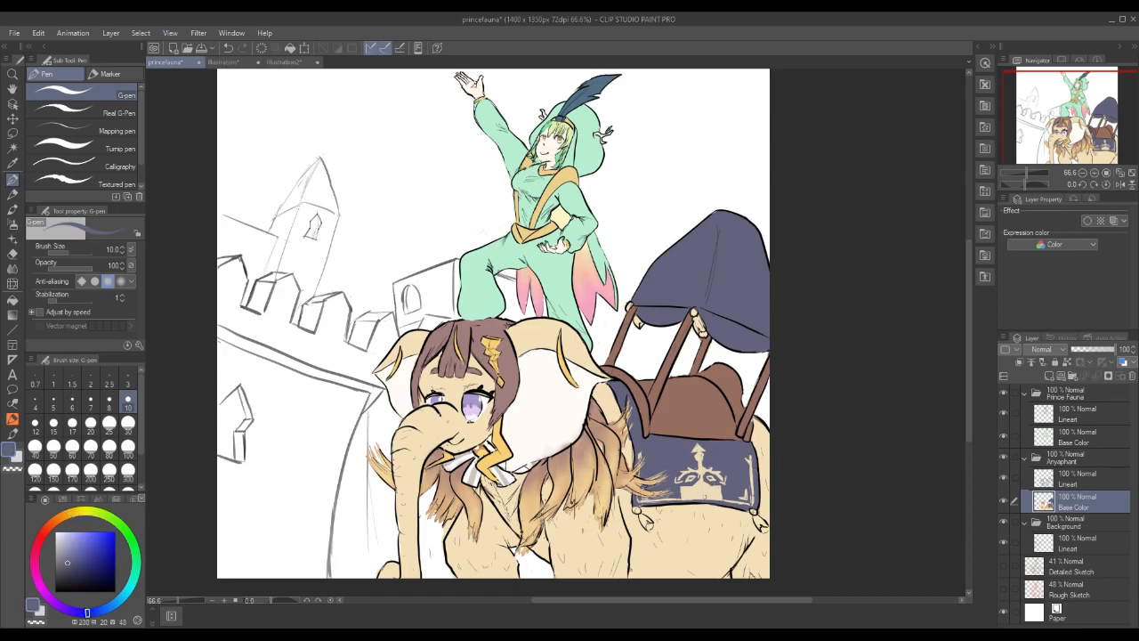
alt+click(707, 487)
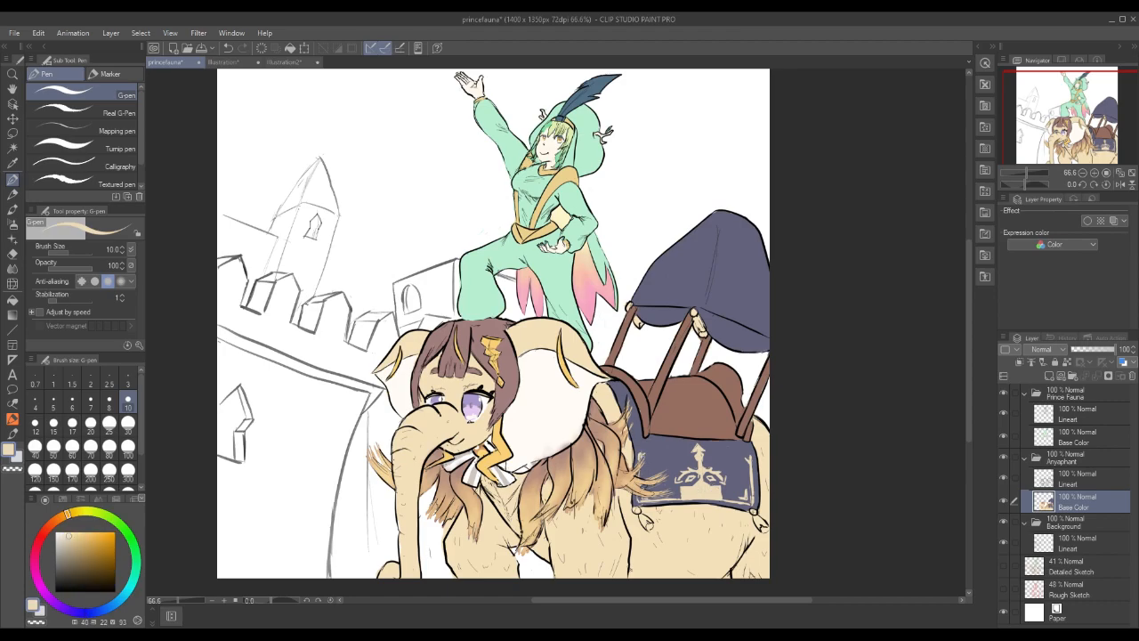
drag(640, 465, 637, 502)
alt+click(640, 452)
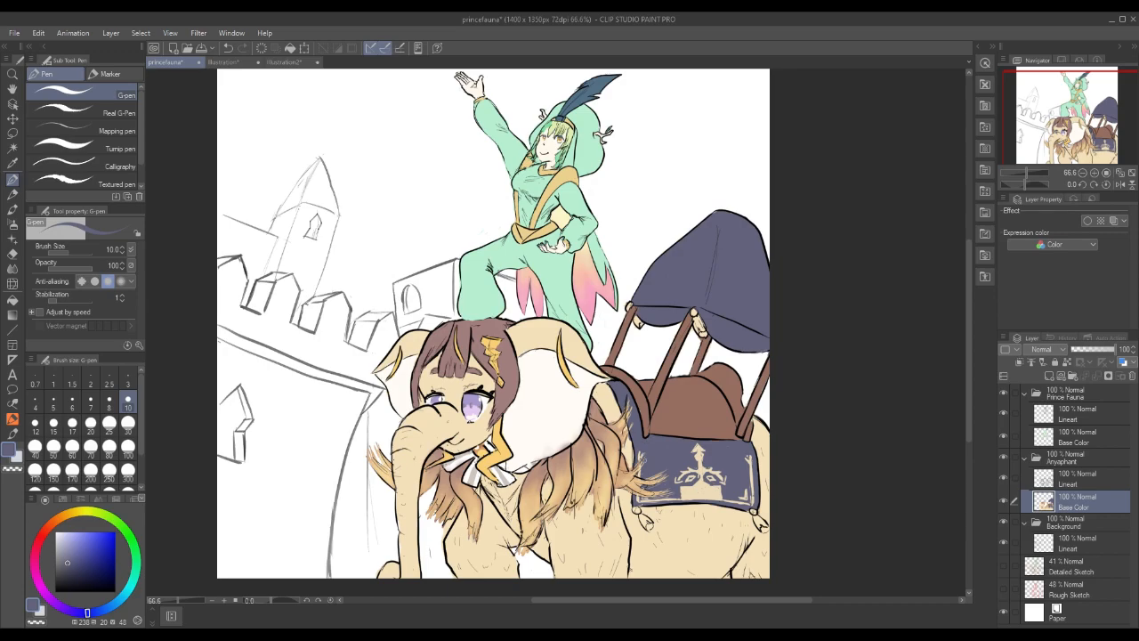
alt+click(703, 489)
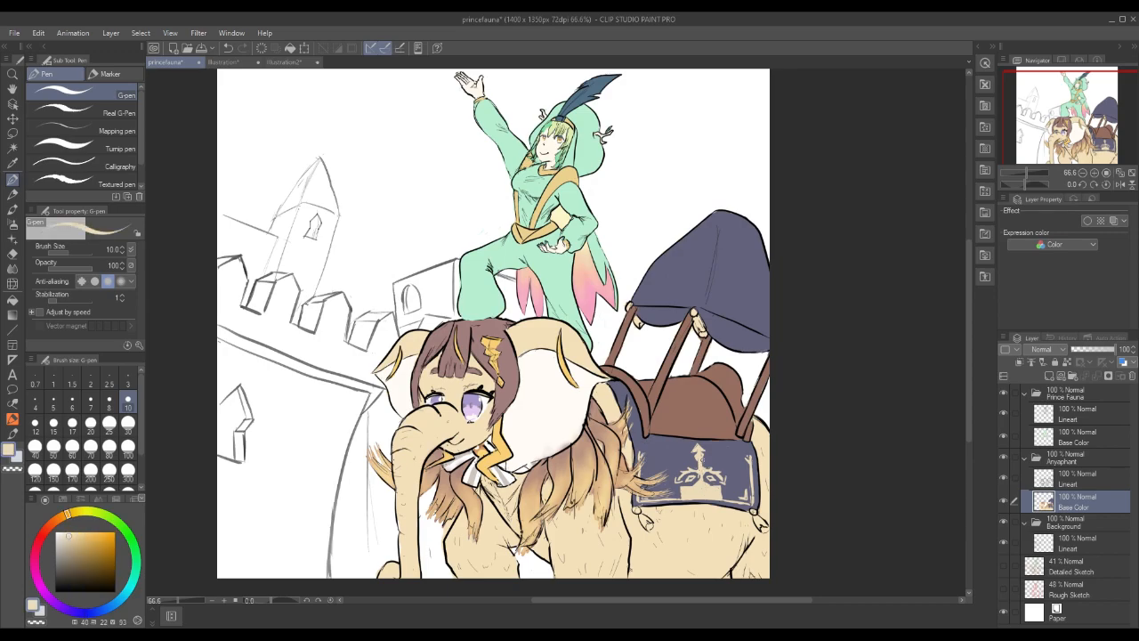
Add a cream accent near the top of the emblem's stem and carve navy details into its base and tip, using size 5.
drag(695, 456, 702, 454)
alt+click(737, 473)
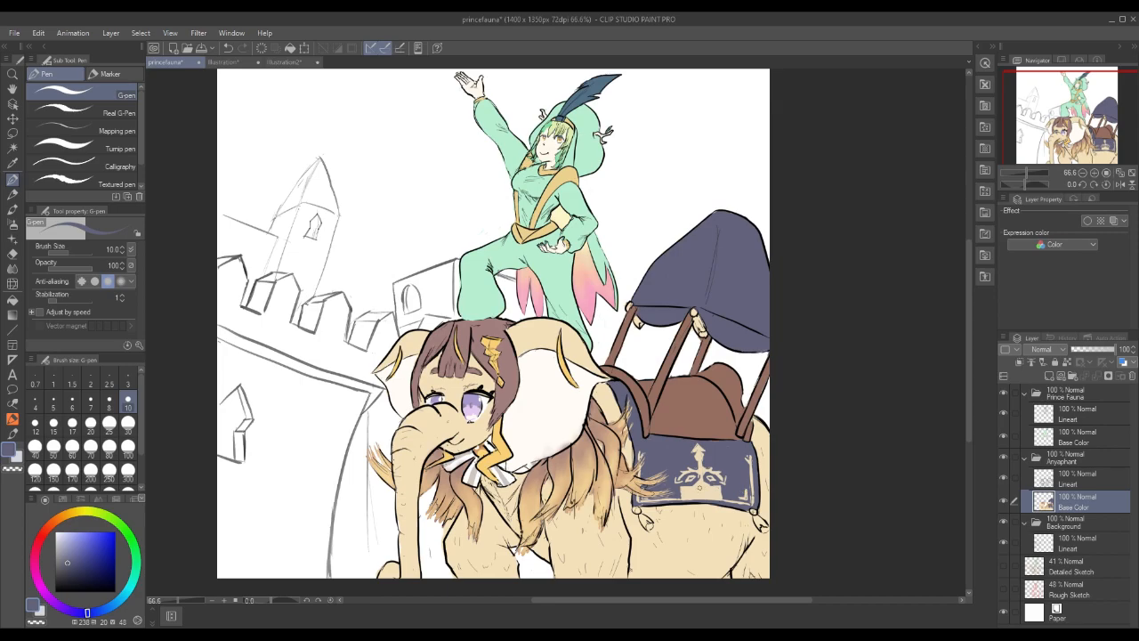
mouse_move(705, 487)
mouse_down()
mouse_move(709, 498)
mouse_move(694, 496)
mouse_up()
mouse_move(691, 496)
mouse_down()
mouse_move(719, 493)
mouse_move(707, 497)
mouse_up()
click(54, 405)
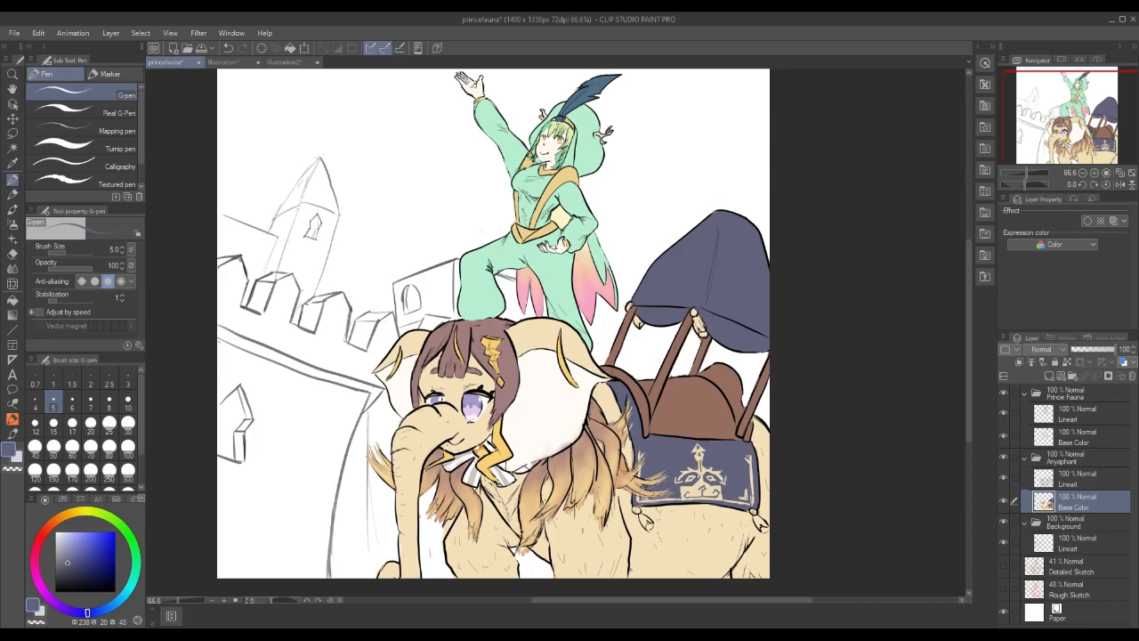
Draw cream diamond ornaments beside the emblem's arrow tip with the G-pen at size 7, trimming them with sampled navy.
alt+click(699, 459)
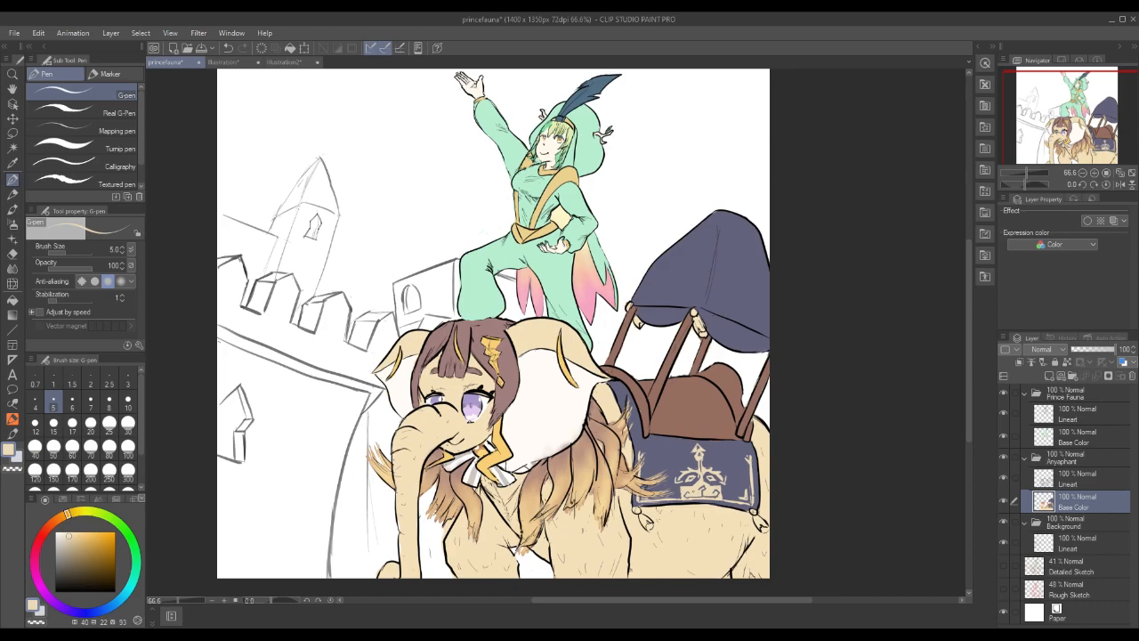
click(127, 402)
click(90, 402)
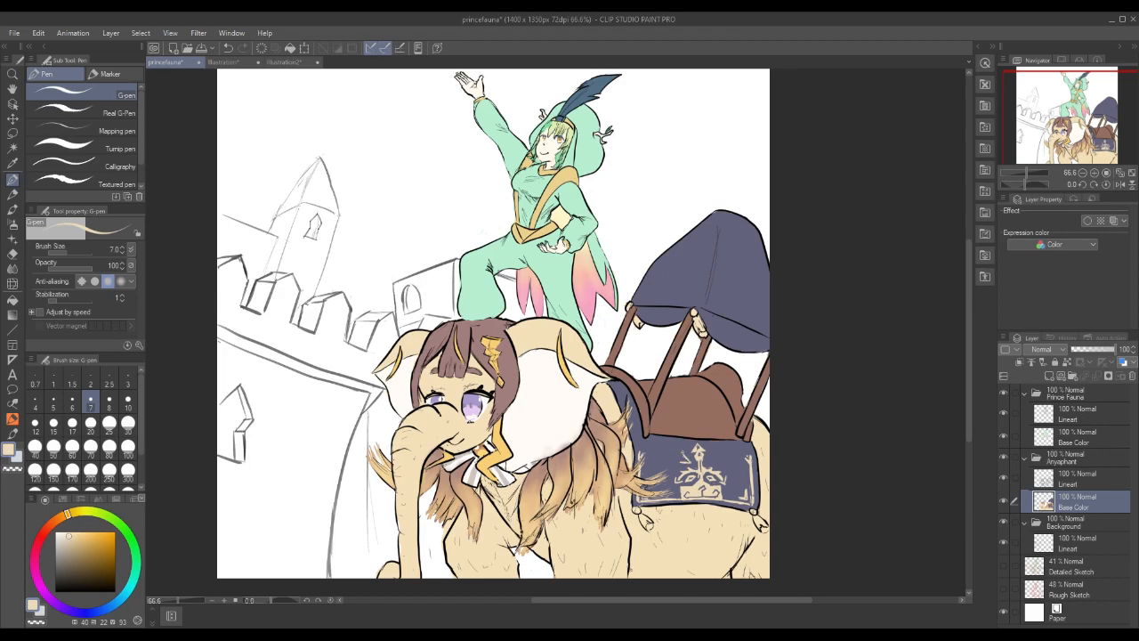
drag(675, 453, 688, 462)
alt+click(692, 447)
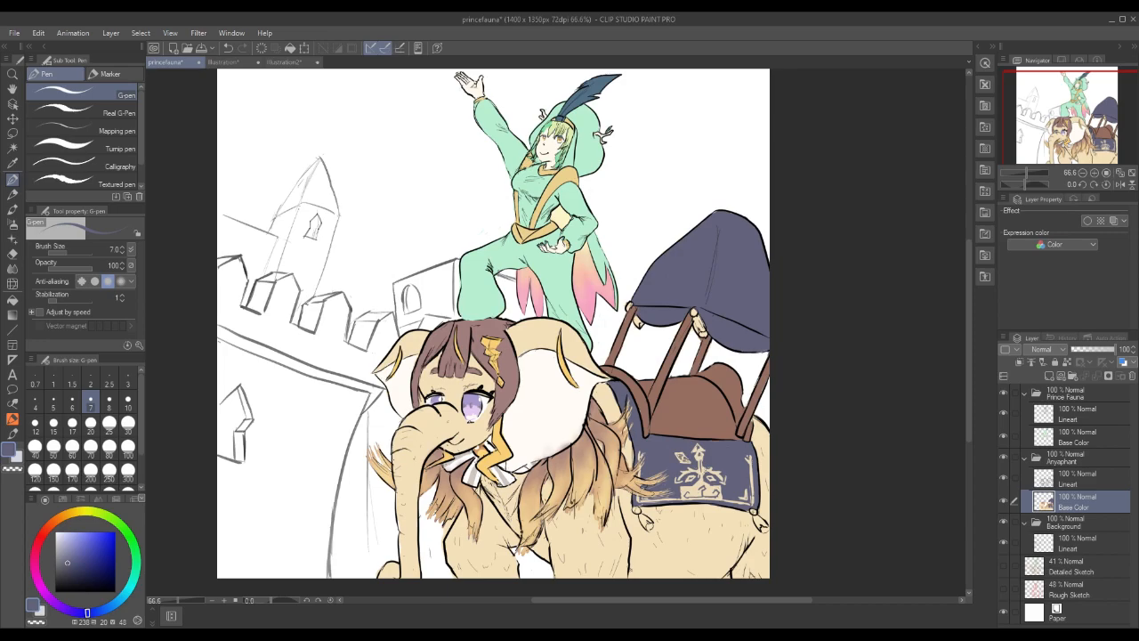
alt+click(699, 488)
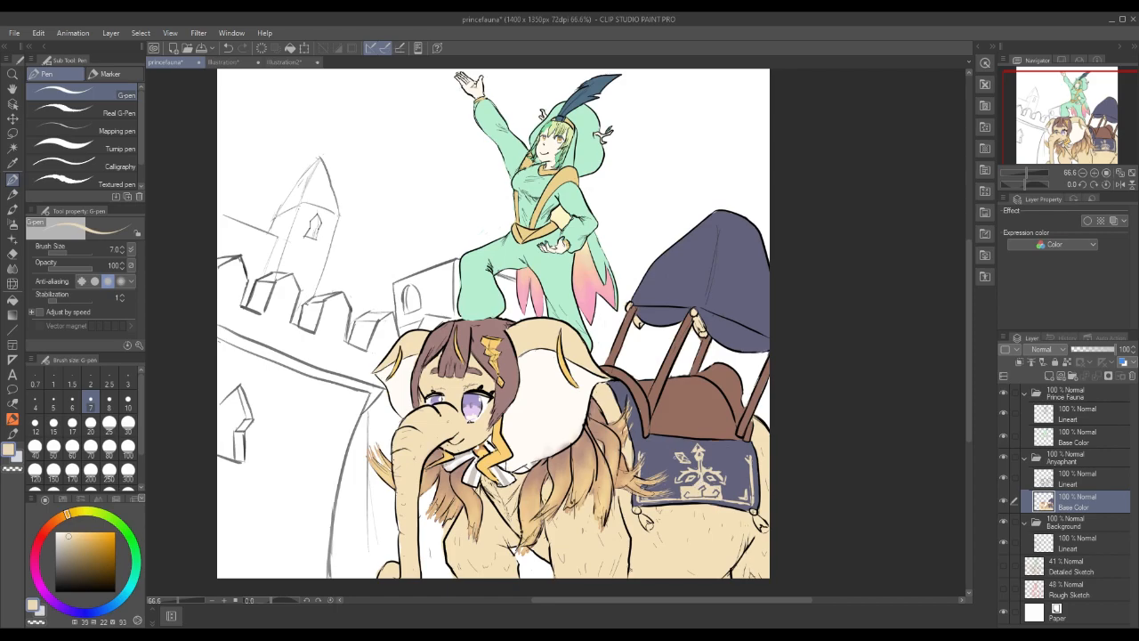
drag(672, 453, 675, 463)
alt+click(682, 460)
Select the diamond ornament on the rear side of the emblem's stem with the Lasso and scale it to 112%.
click(13, 134)
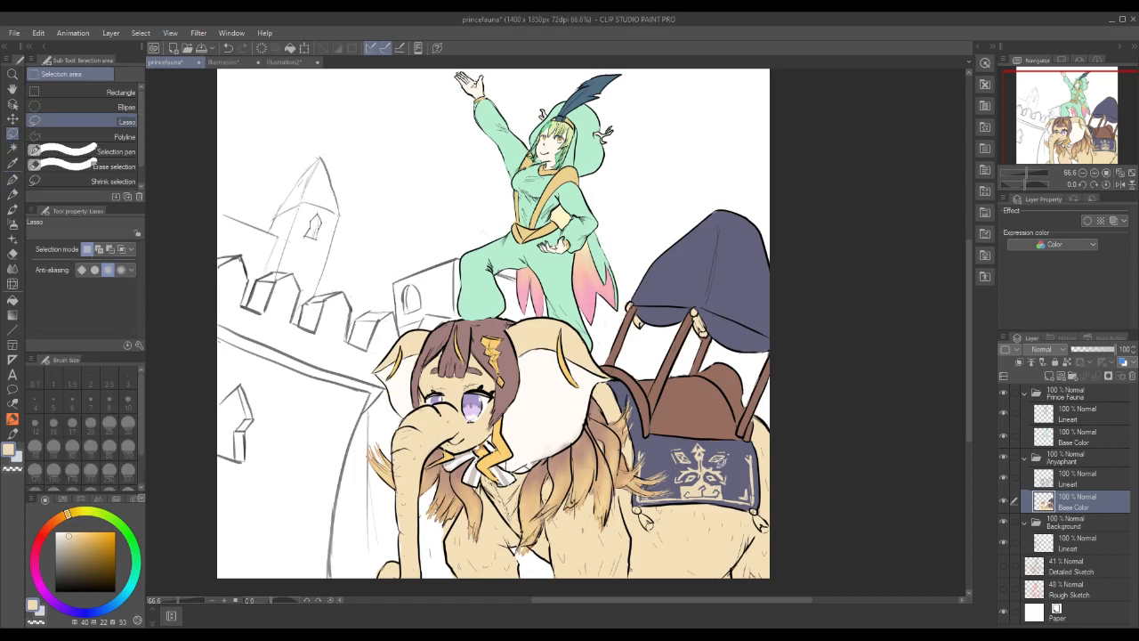
mouse_move(735, 450)
mouse_down()
mouse_move(717, 443)
mouse_move(710, 455)
mouse_move(716, 464)
mouse_move(738, 441)
mouse_up()
key(ctrl+t)
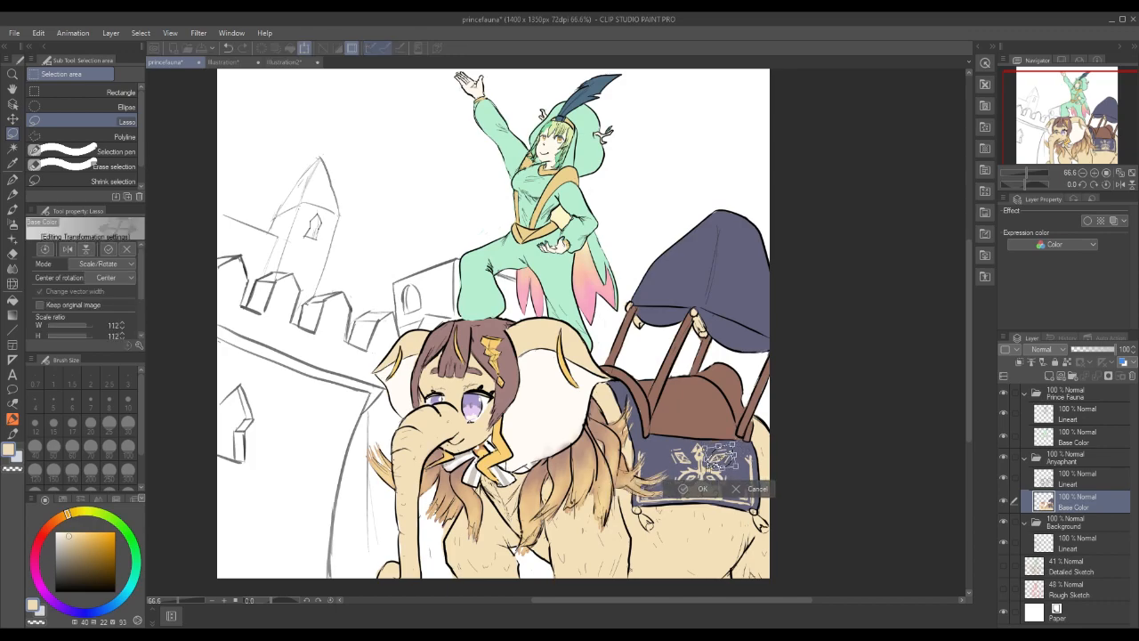
click(686, 490)
click(617, 486)
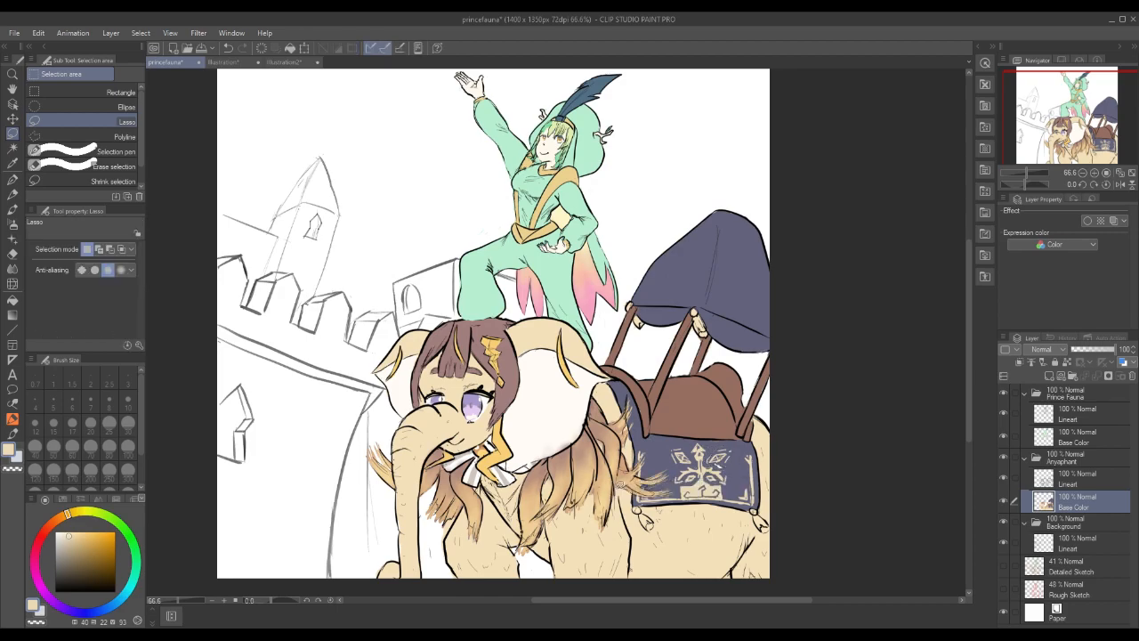
Retouch the front diamond ornament with the G-pen and paint out the rear one in sampled navy at size 10.
alt+click(742, 480)
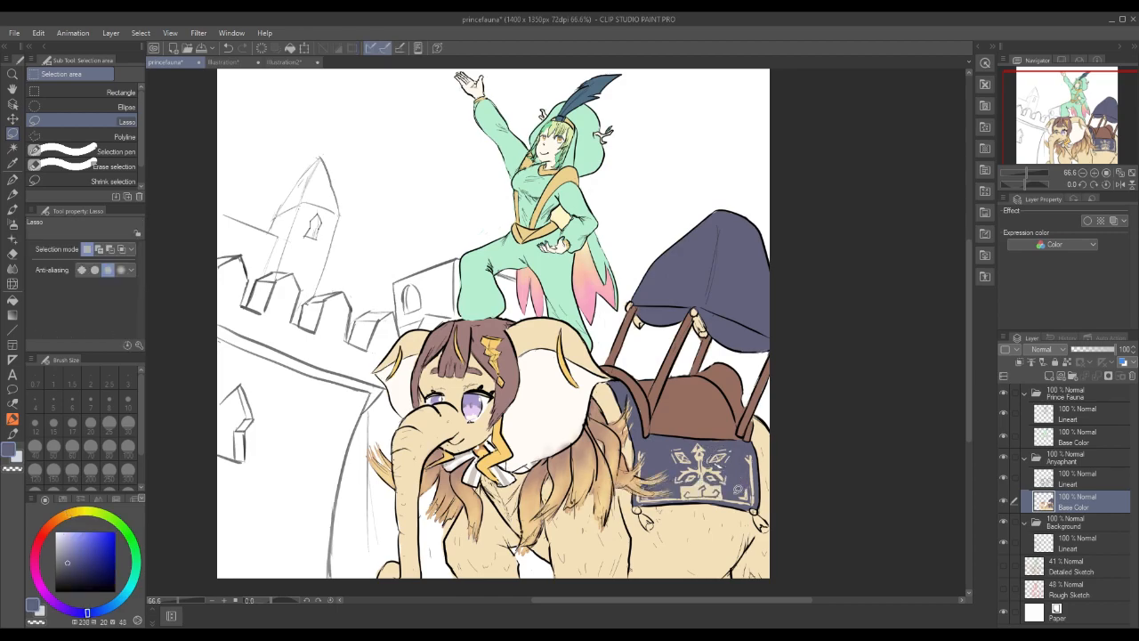
key(p)
drag(716, 464, 718, 470)
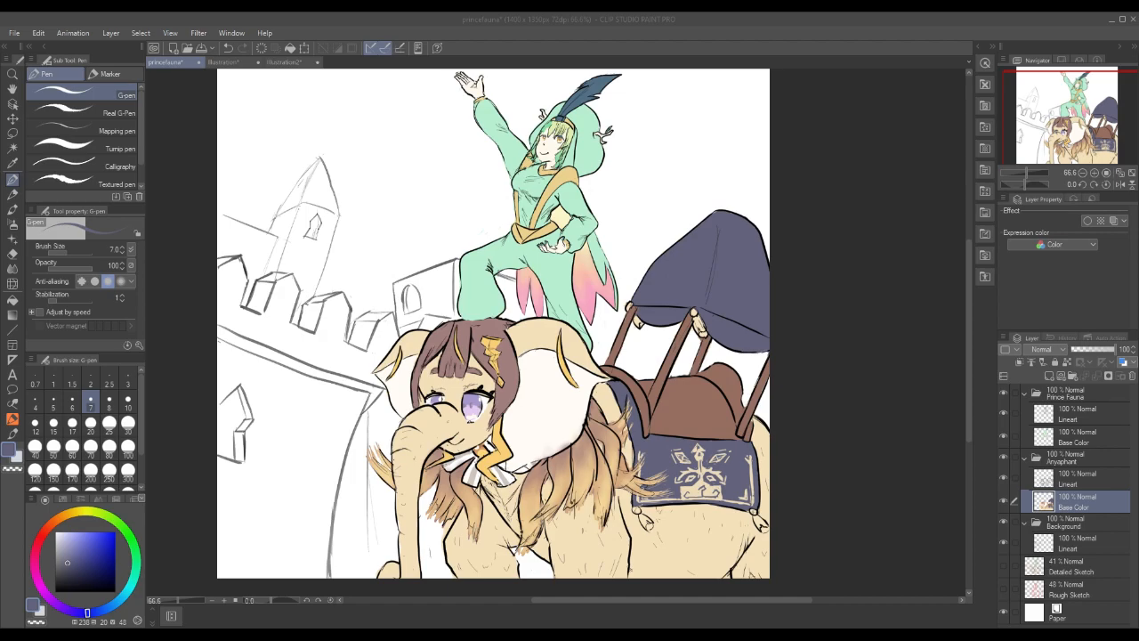
click(672, 446)
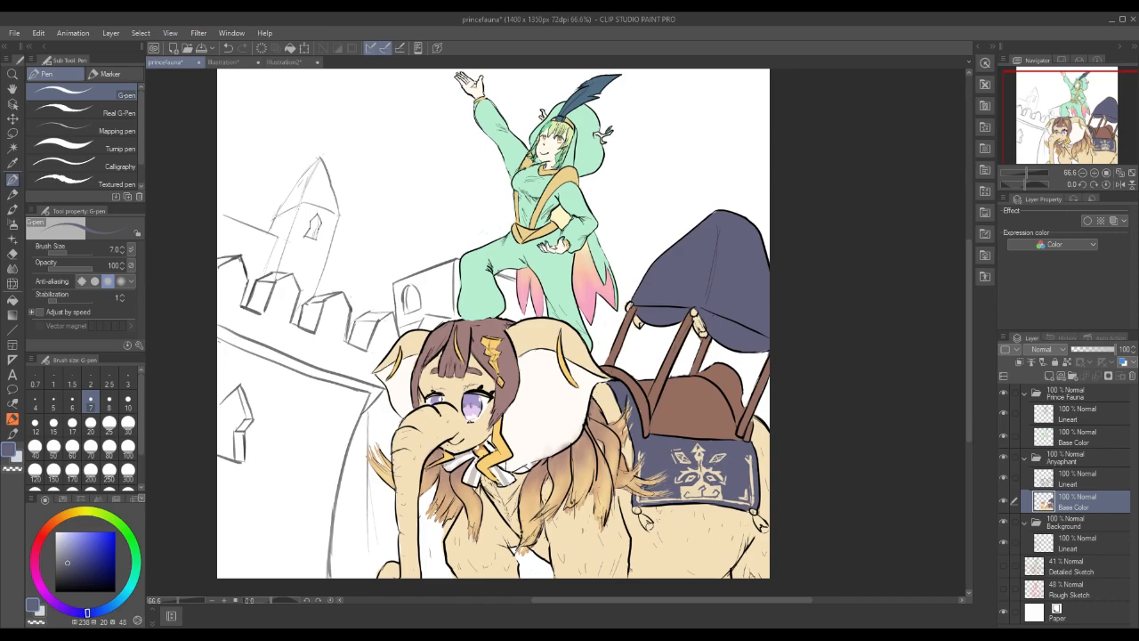
click(128, 401)
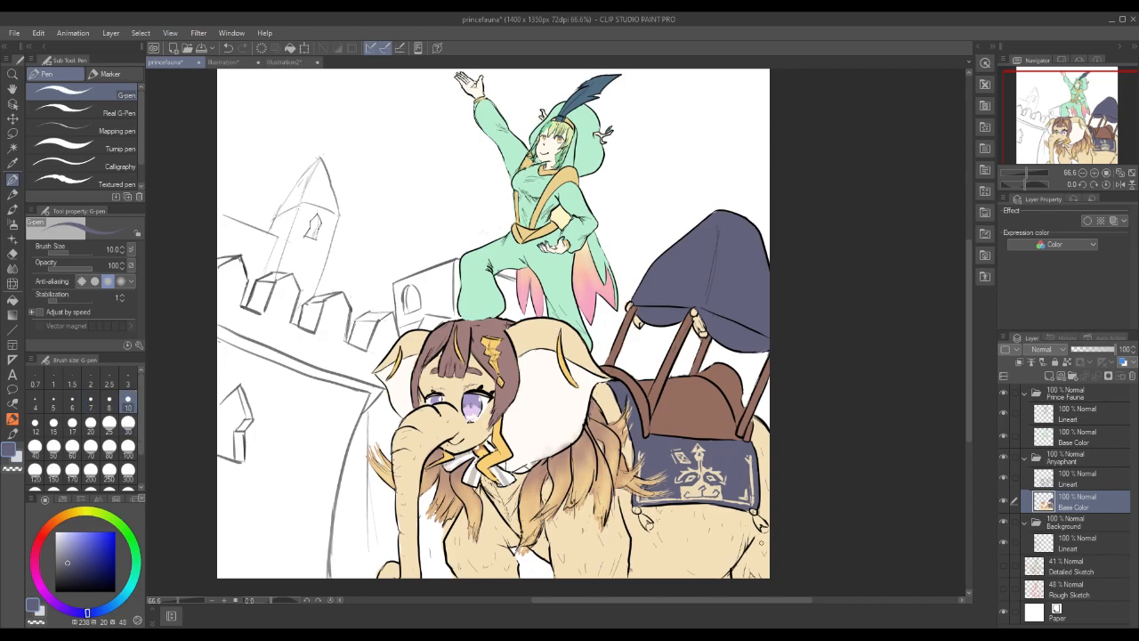
Select the diamond ornament on the front side of the emblem's stem with the Lasso and copy it to a new layer.
click(12, 134)
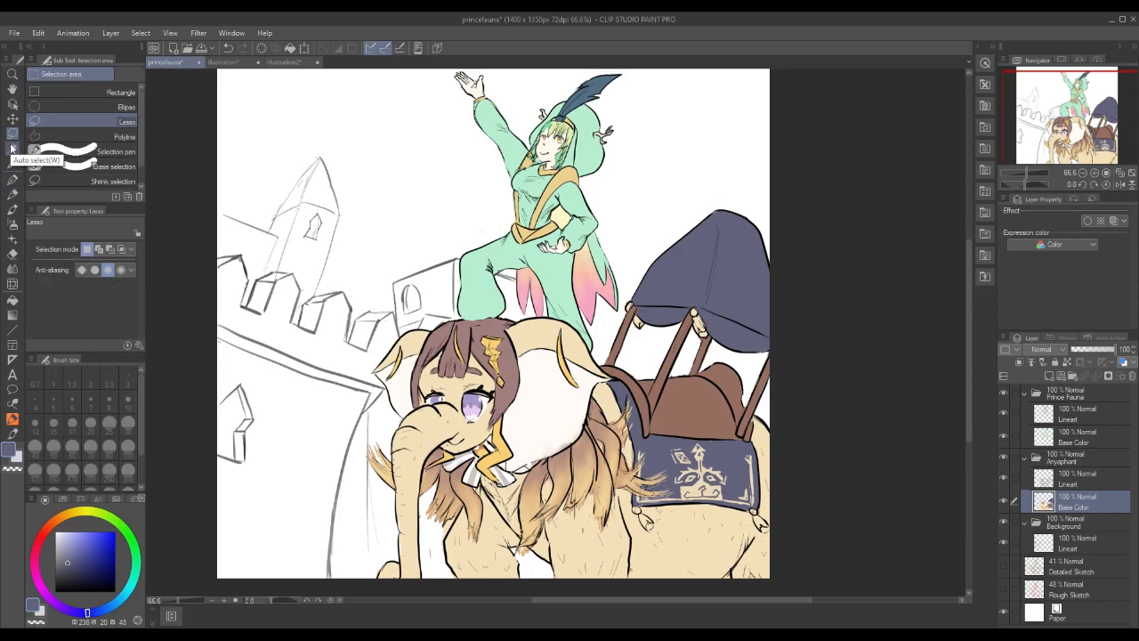
mouse_move(696, 456)
mouse_down()
mouse_move(685, 441)
mouse_move(669, 452)
mouse_move(676, 463)
mouse_up()
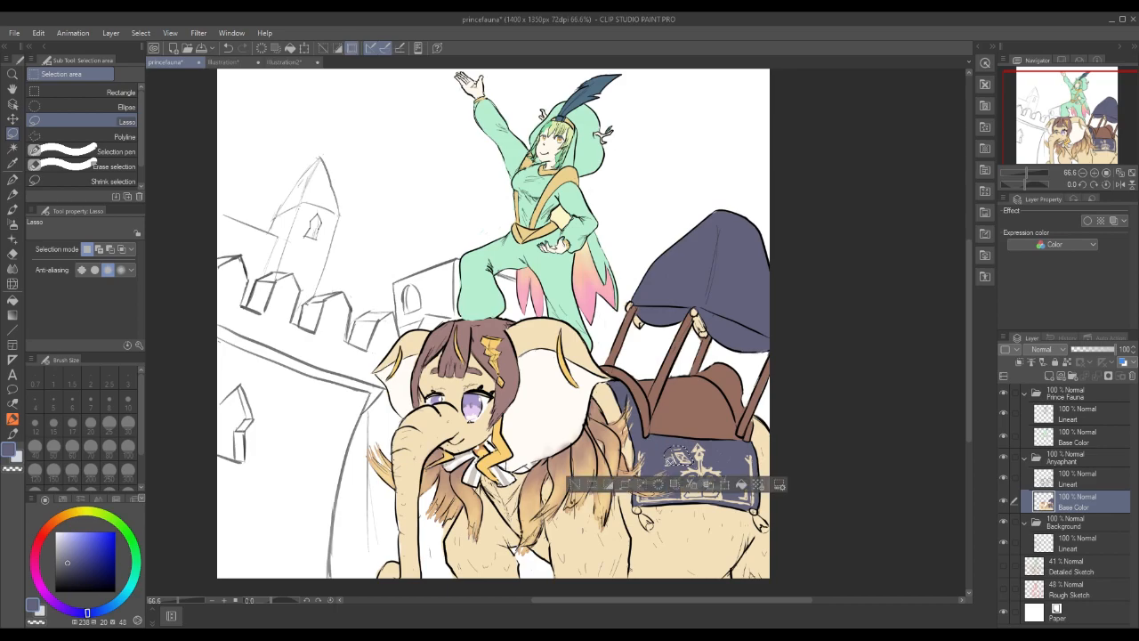
scroll(722, 445, up, 4)
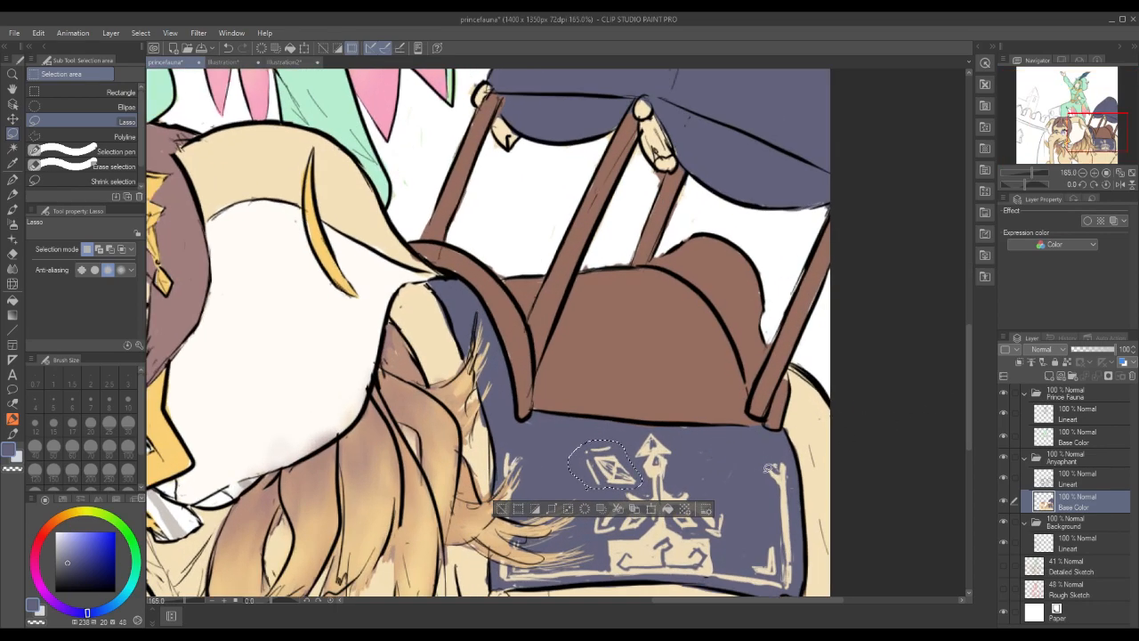
scroll(641, 488, up, 4)
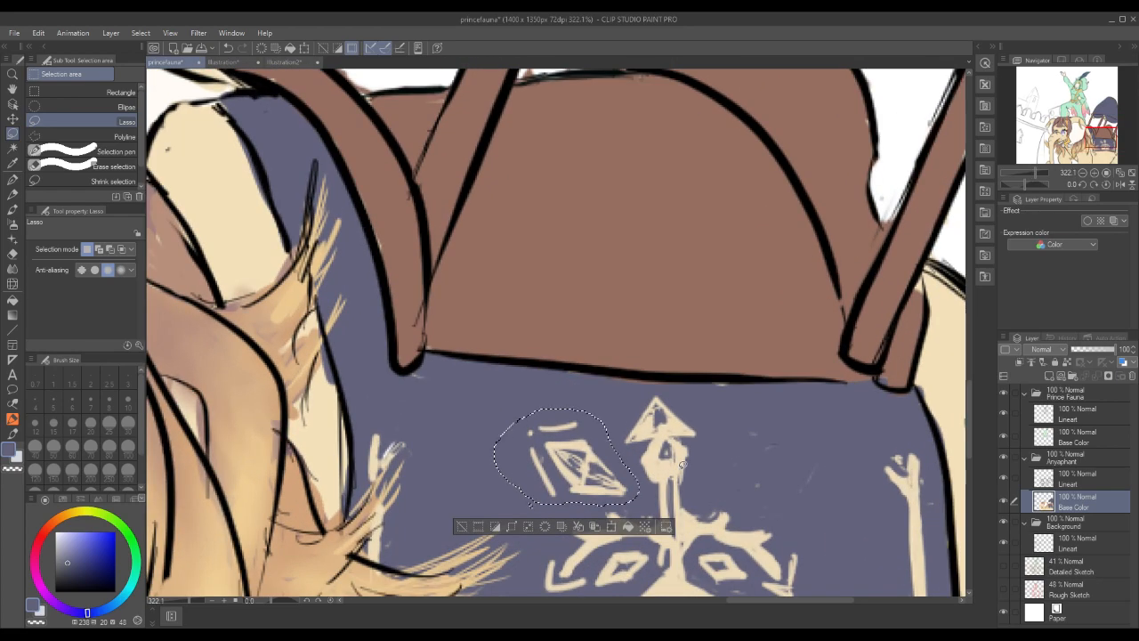
click(38, 33)
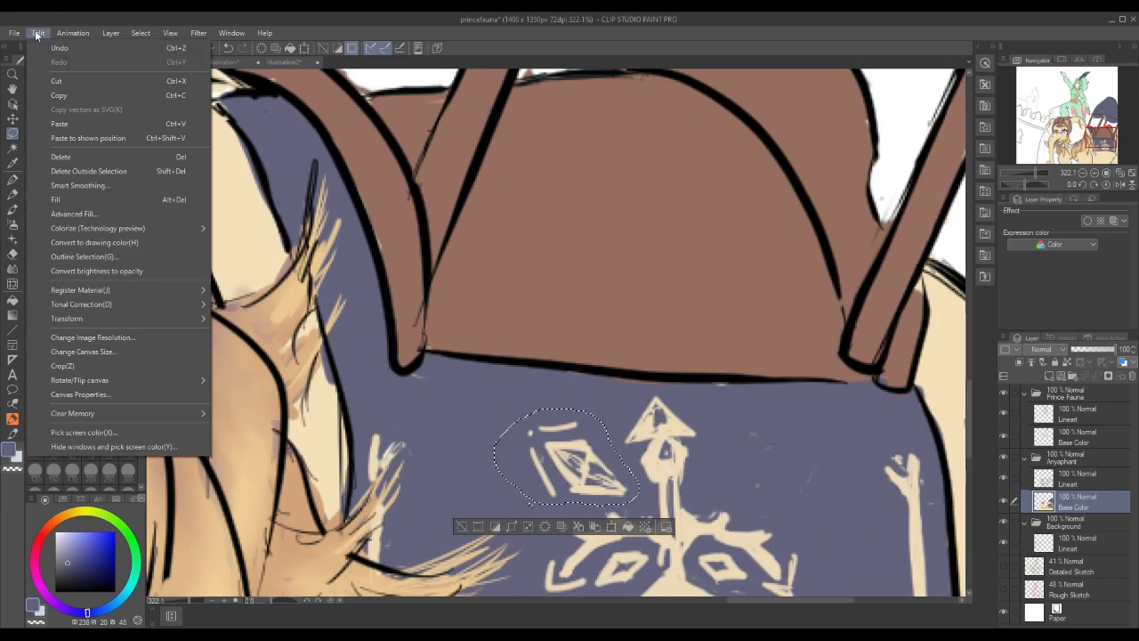
click(37, 33)
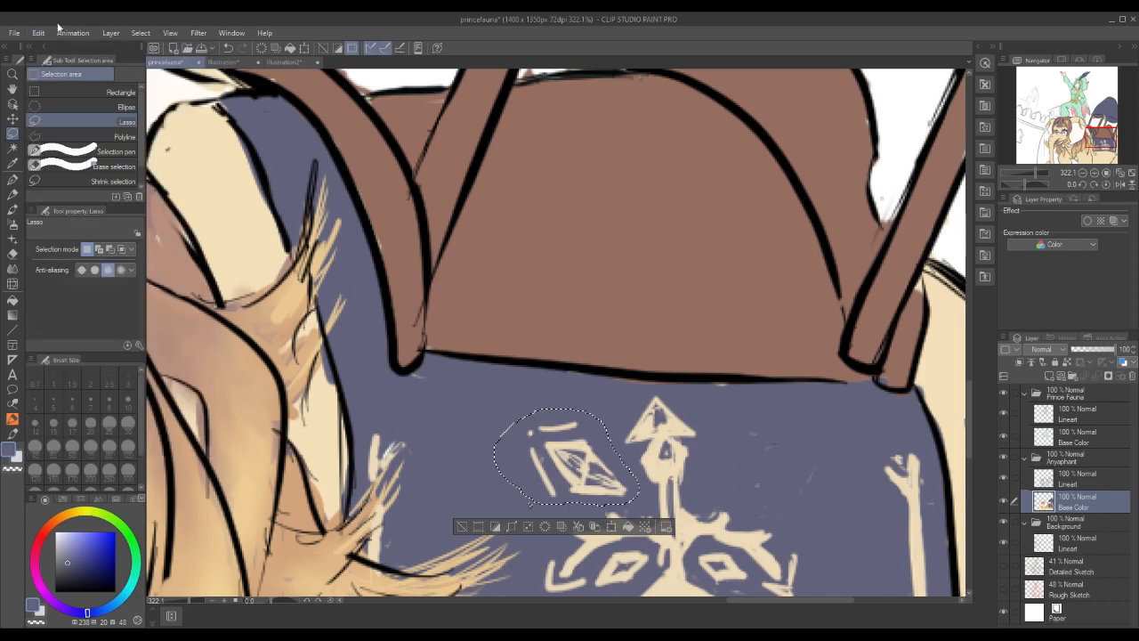
click(594, 527)
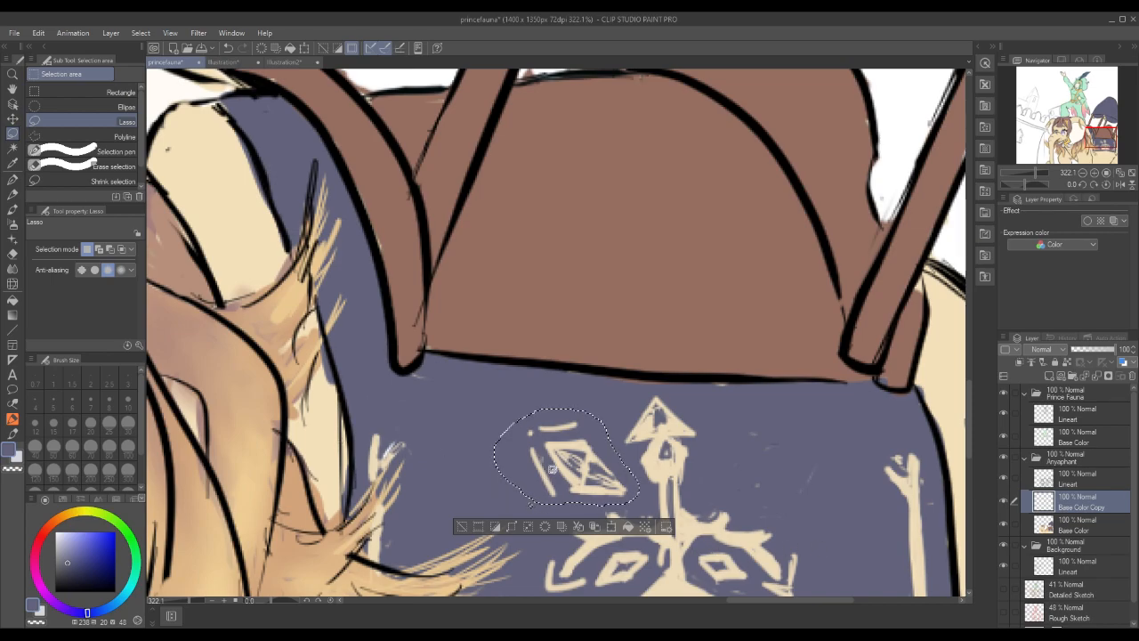
Try to move the copied diamond across the stem to the rear side of the emblem.
click(611, 526)
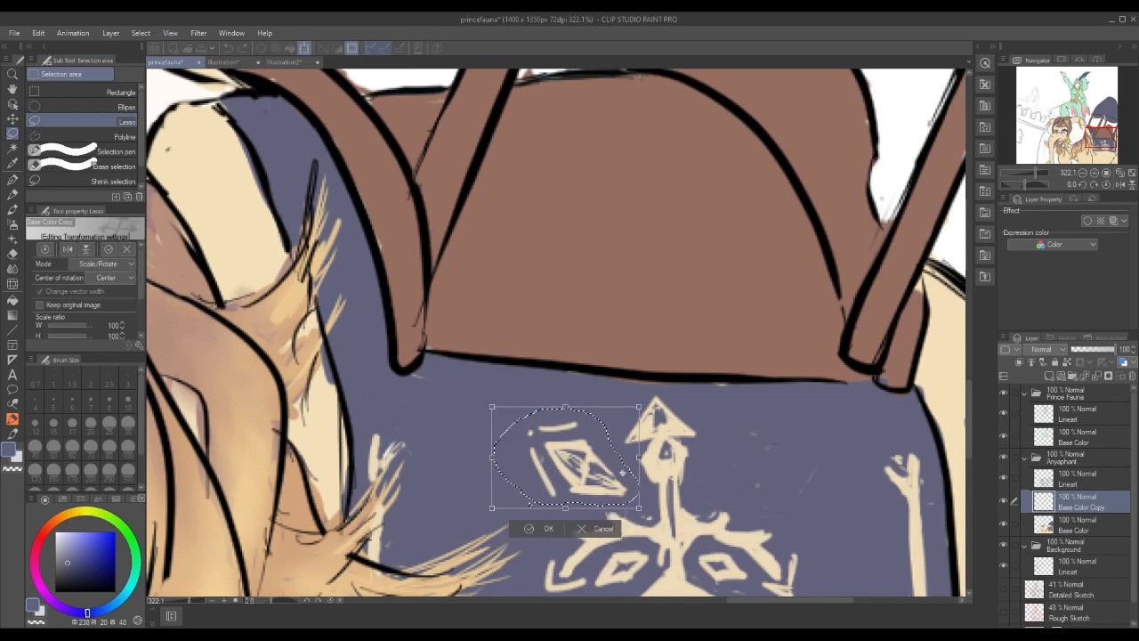
click(570, 465)
drag(578, 442, 770, 454)
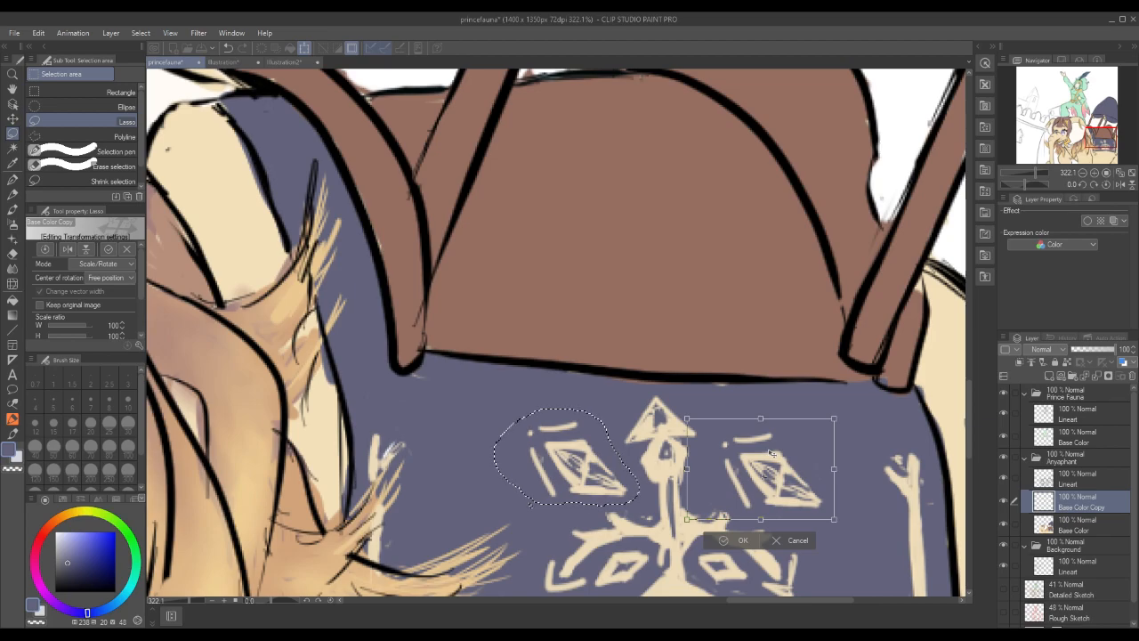
click(778, 541)
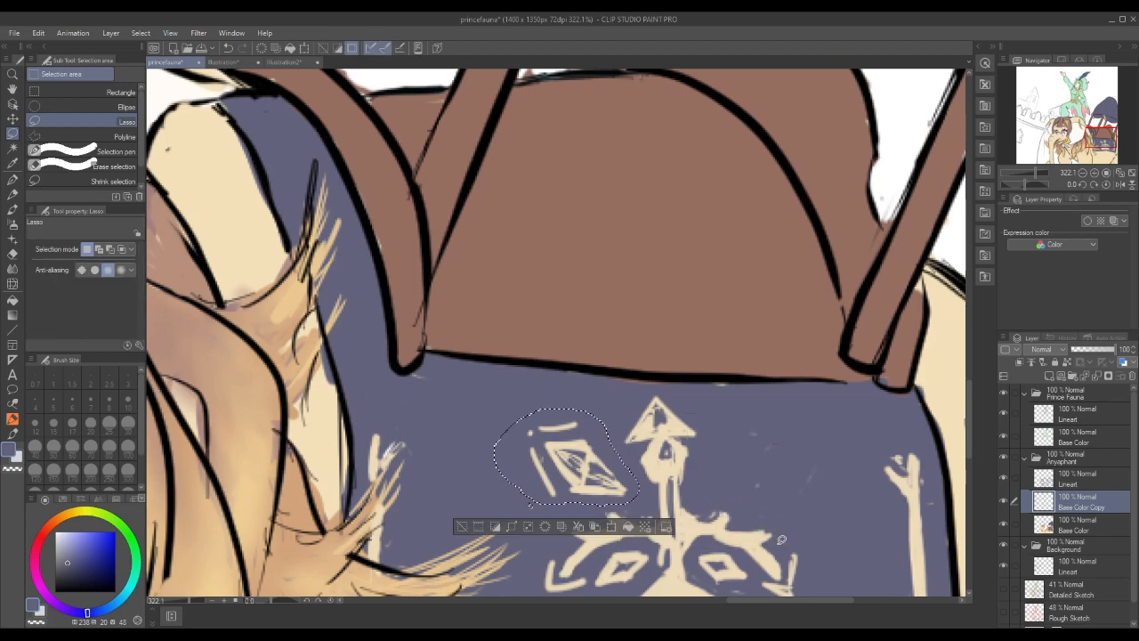
Replace the selection with a tighter Lasso outline around the front diamond and copy it to another new layer.
click(463, 527)
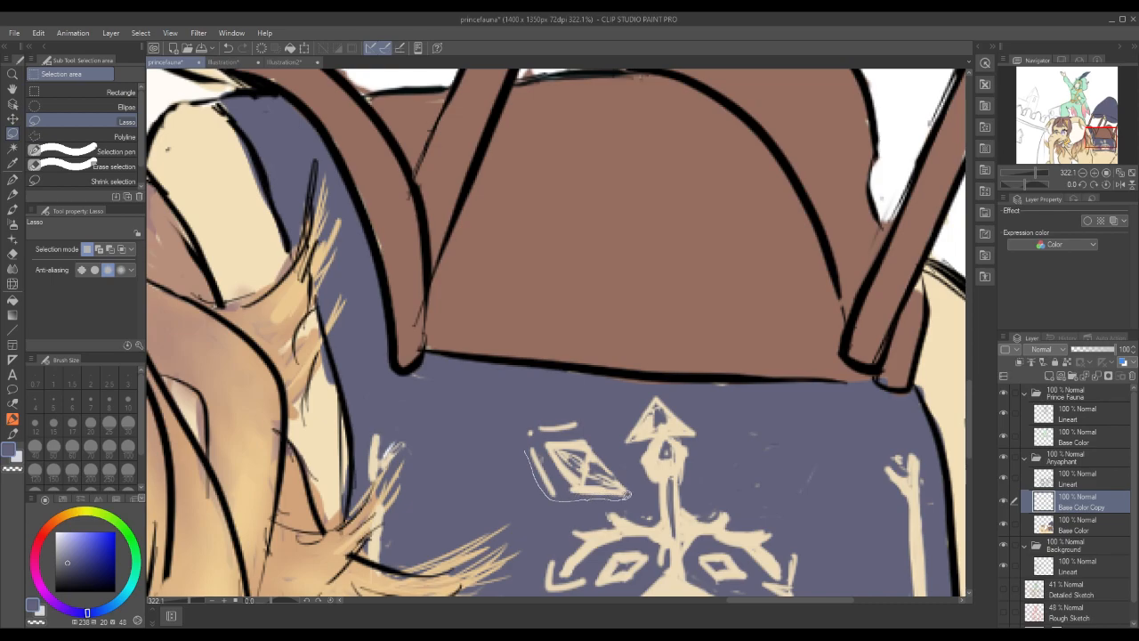
drag(537, 420, 525, 434)
click(603, 520)
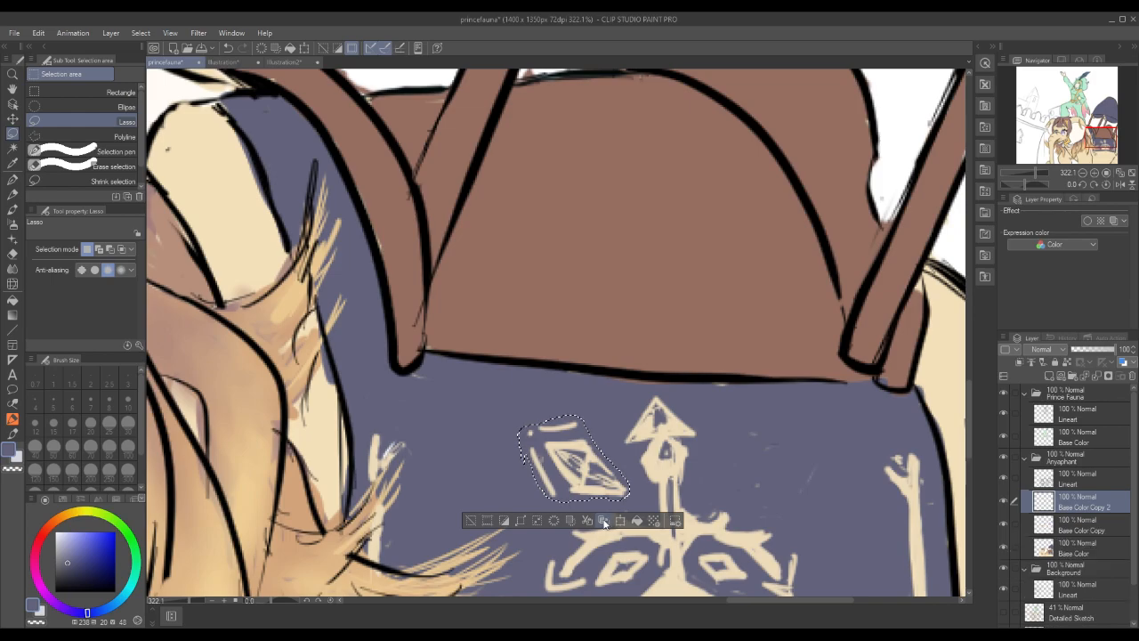
Try to place the new diamond copy on the stem's rear side and flip it horizontally within one transformation.
mouse_move(579, 466)
mouse_down()
mouse_move(756, 483)
mouse_move(571, 464)
mouse_up()
key(ctrl+t)
drag(601, 473, 757, 485)
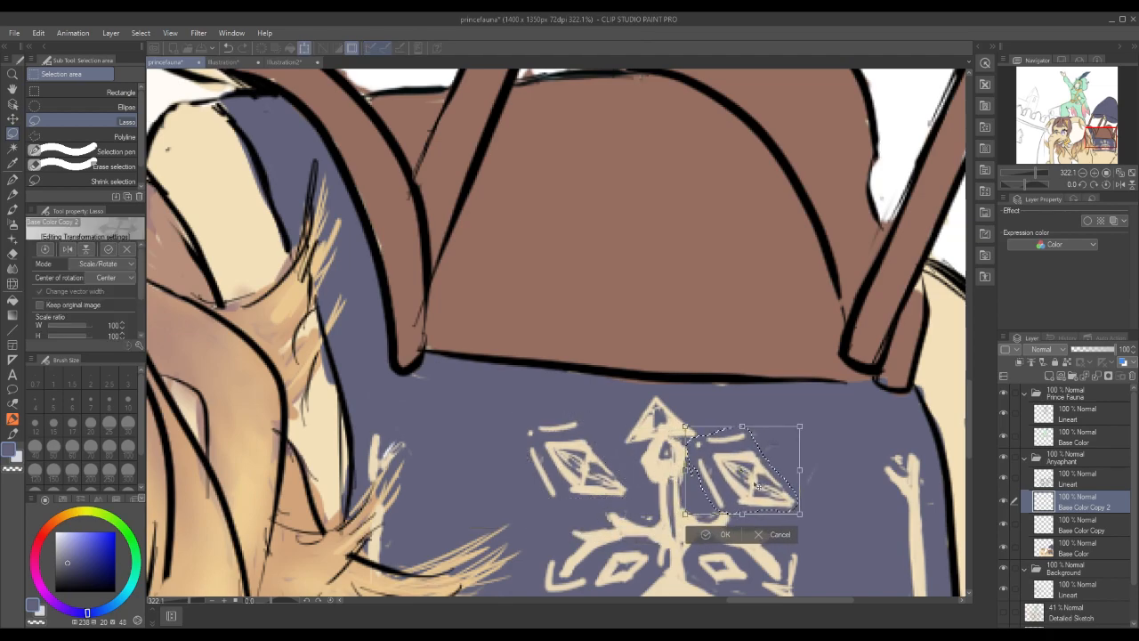
click(39, 33)
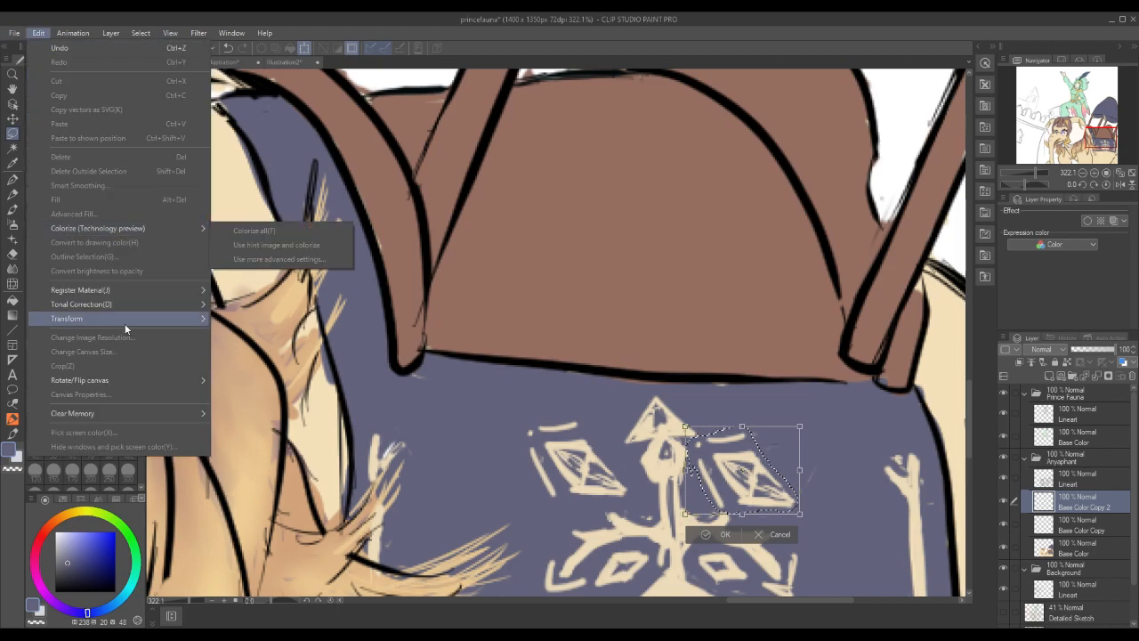
mouse_move(124, 323)
click(251, 430)
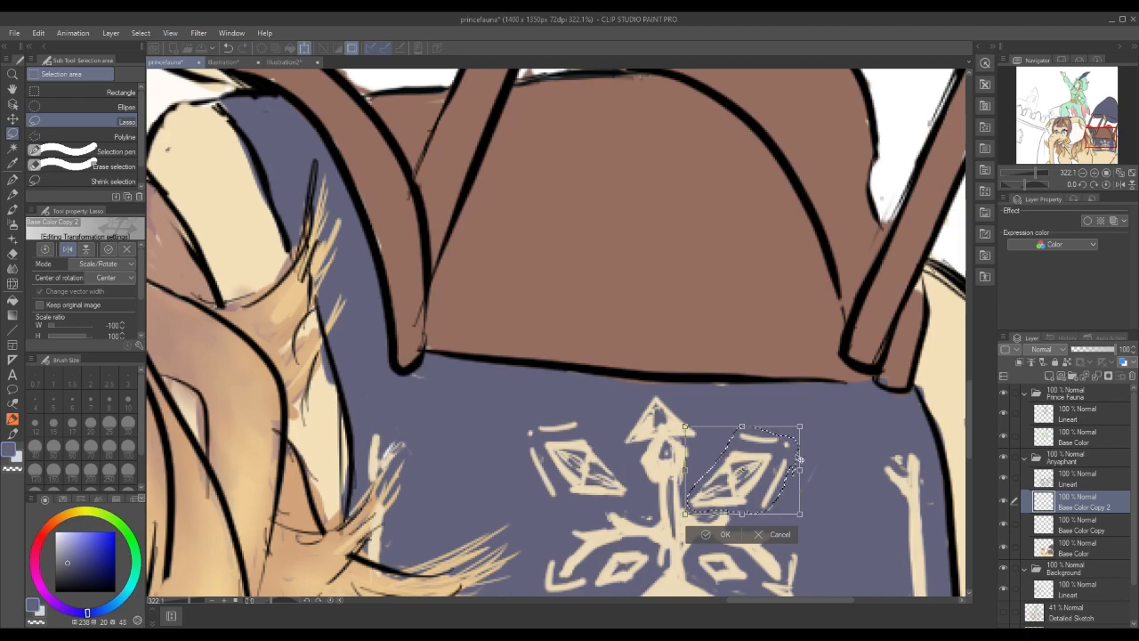
drag(749, 476, 751, 469)
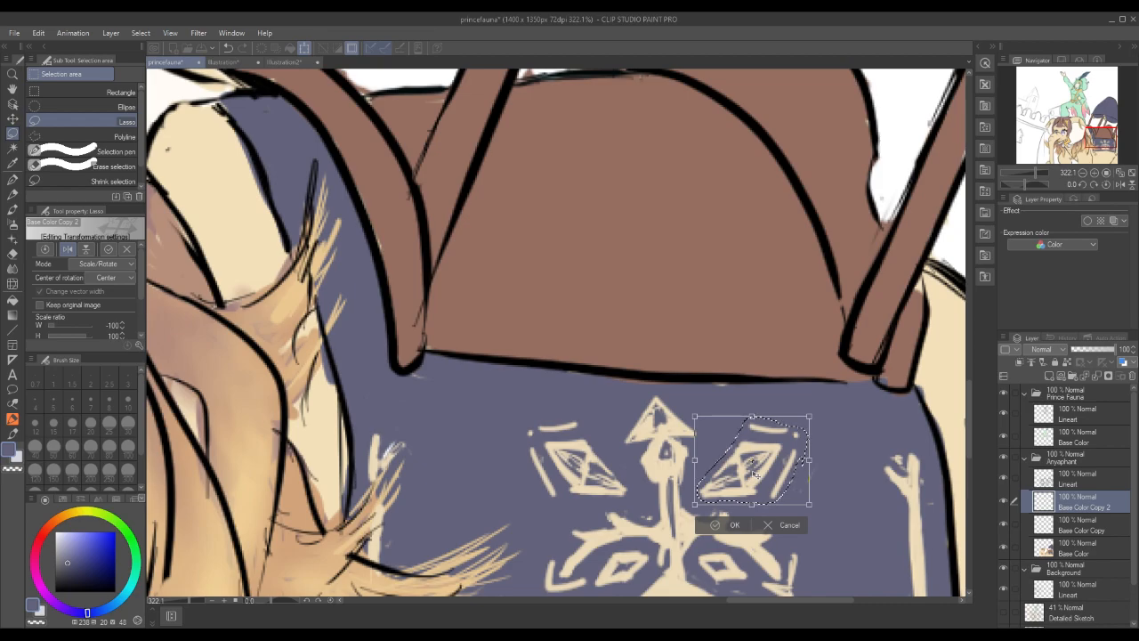
click(15, 36)
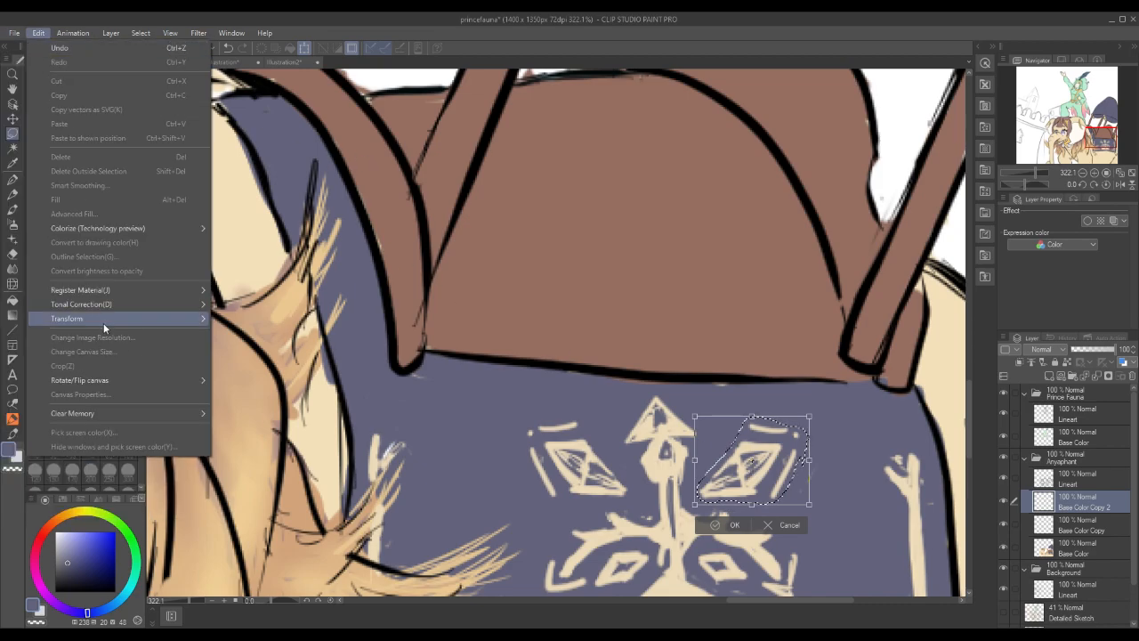
mouse_move(103, 320)
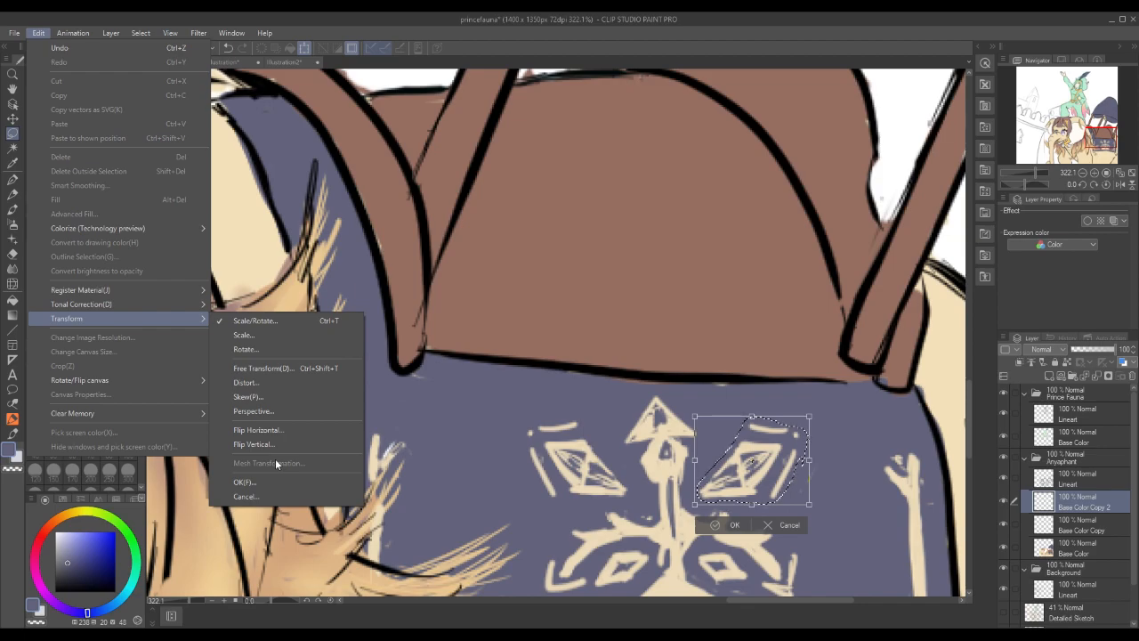
click(254, 444)
click(771, 524)
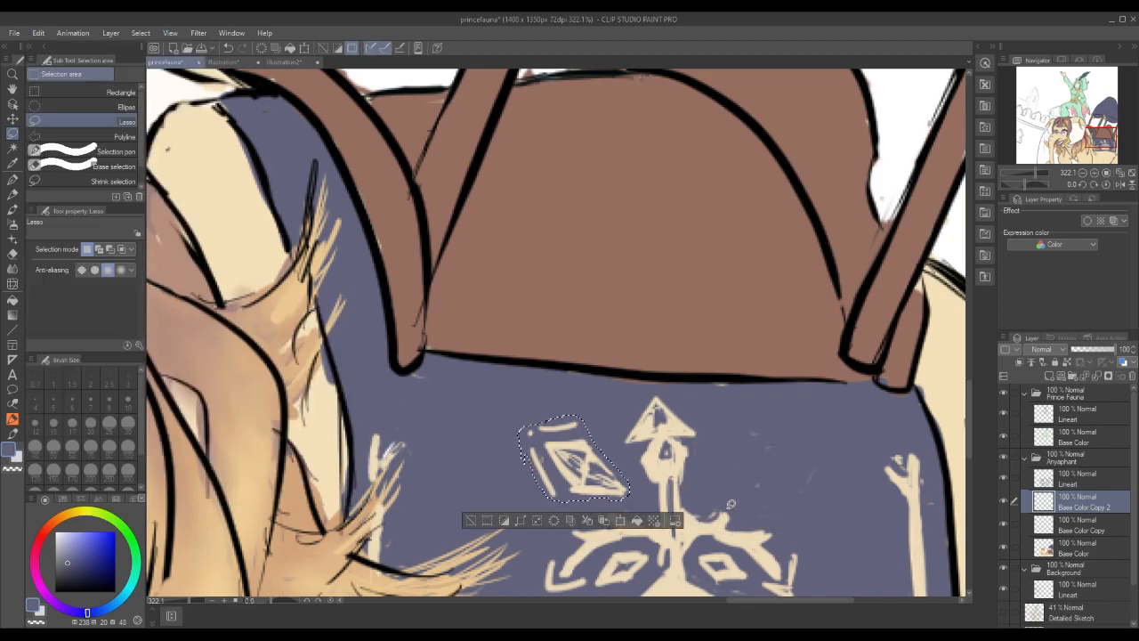
click(39, 33)
click(43, 49)
click(39, 34)
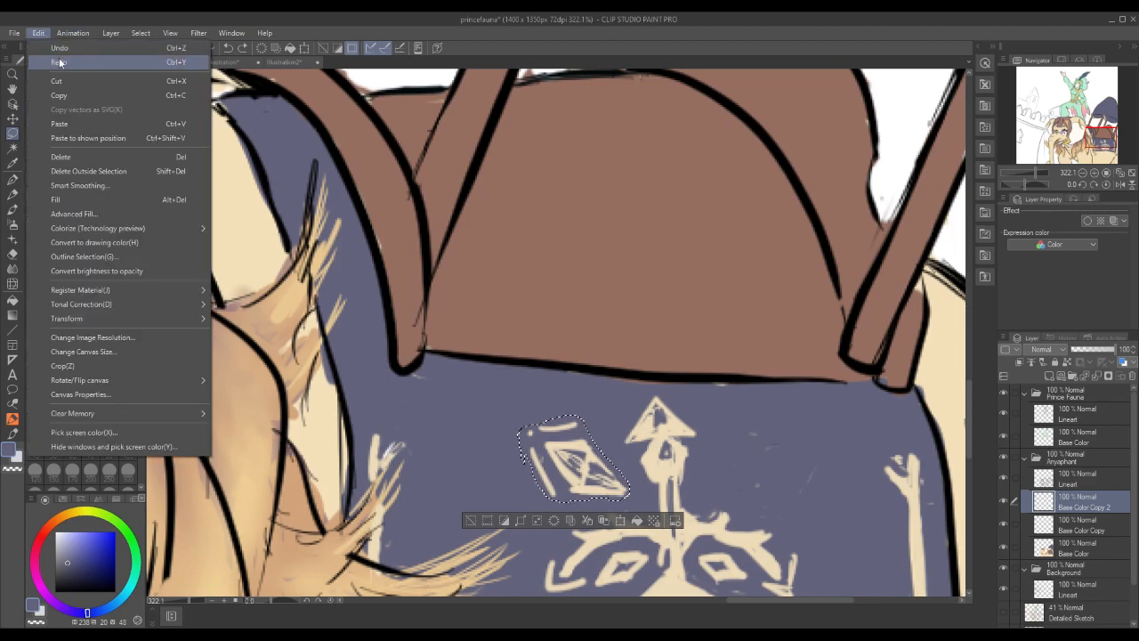
click(59, 48)
Move the diamond copy to the rear side of the emblem's stem and flip it horizontally to mirror the front diamond.
click(622, 521)
drag(597, 476, 763, 489)
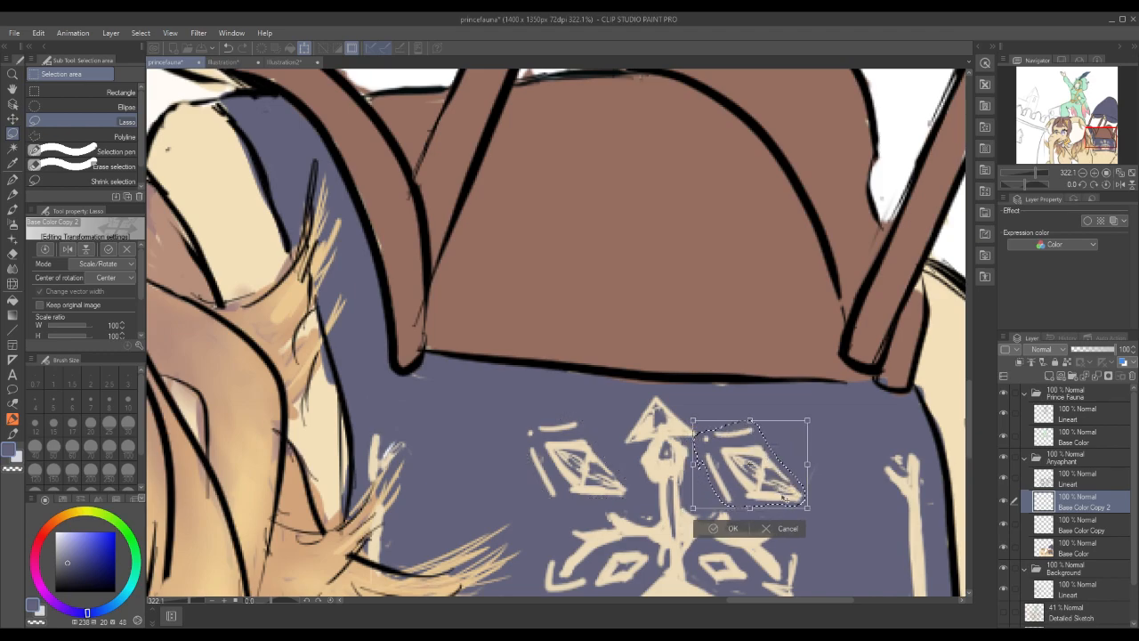
click(720, 529)
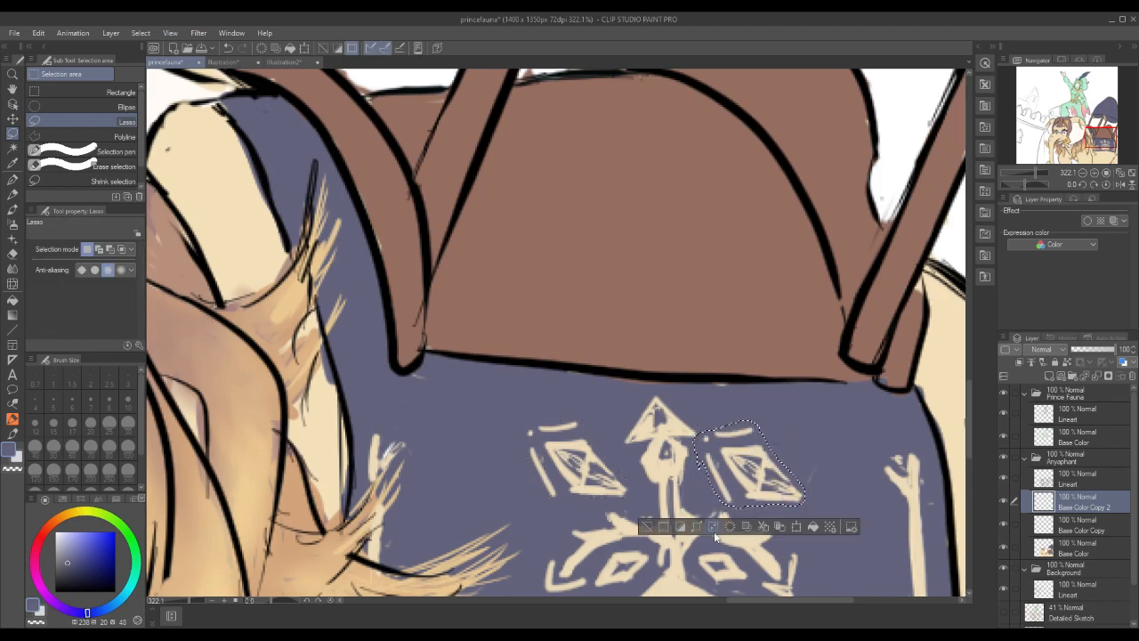
click(39, 33)
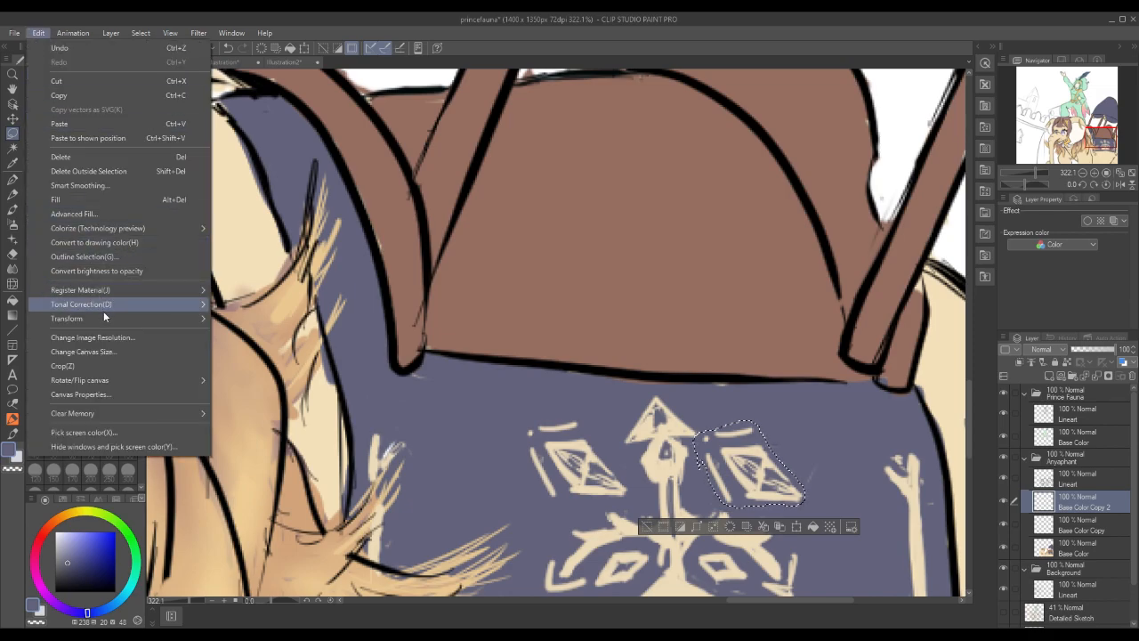
click(251, 425)
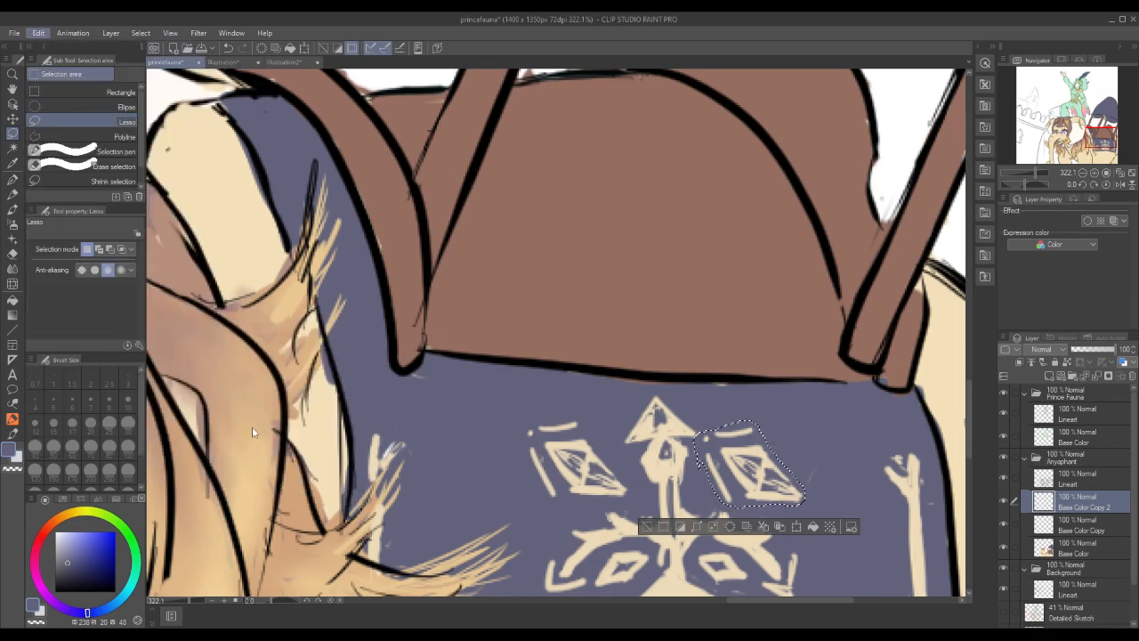
click(38, 32)
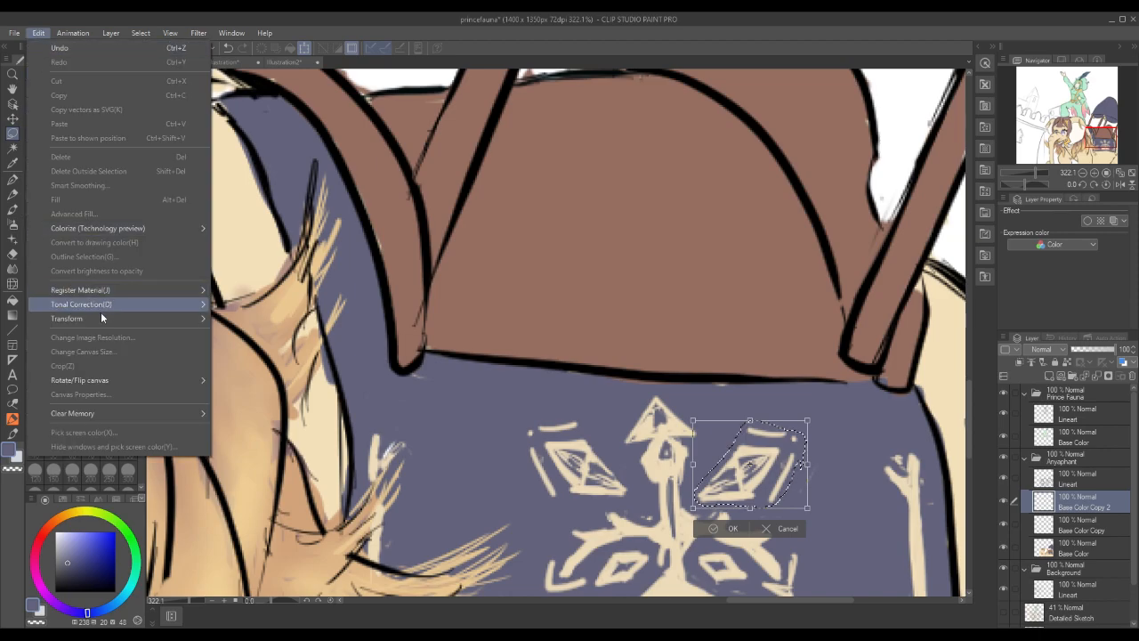
mouse_move(100, 318)
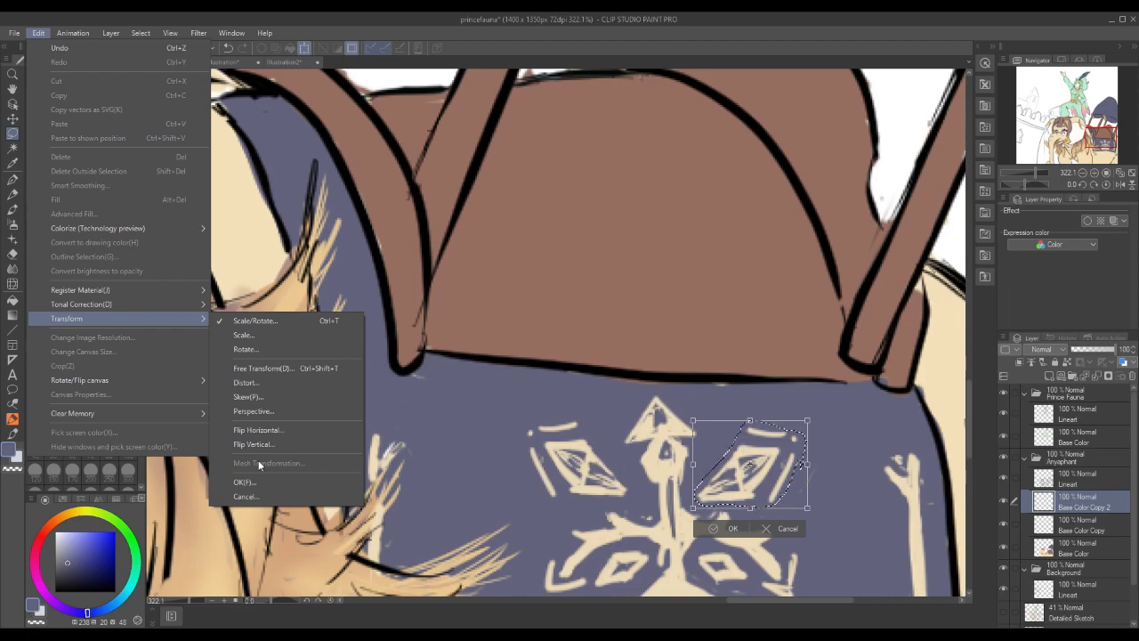
click(729, 526)
click(730, 528)
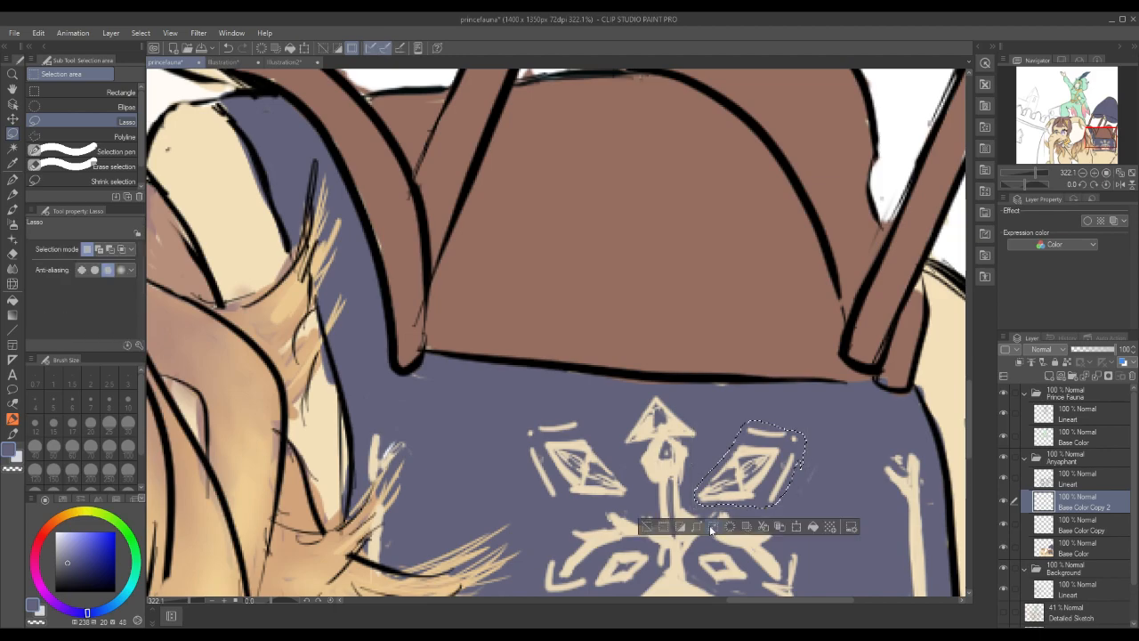
Warp the mirrored diamond with Mesh Transformation, pulling its upper and outer edges inward to fit the blanket's perspective, and deselect it.
click(38, 33)
mouse_move(142, 320)
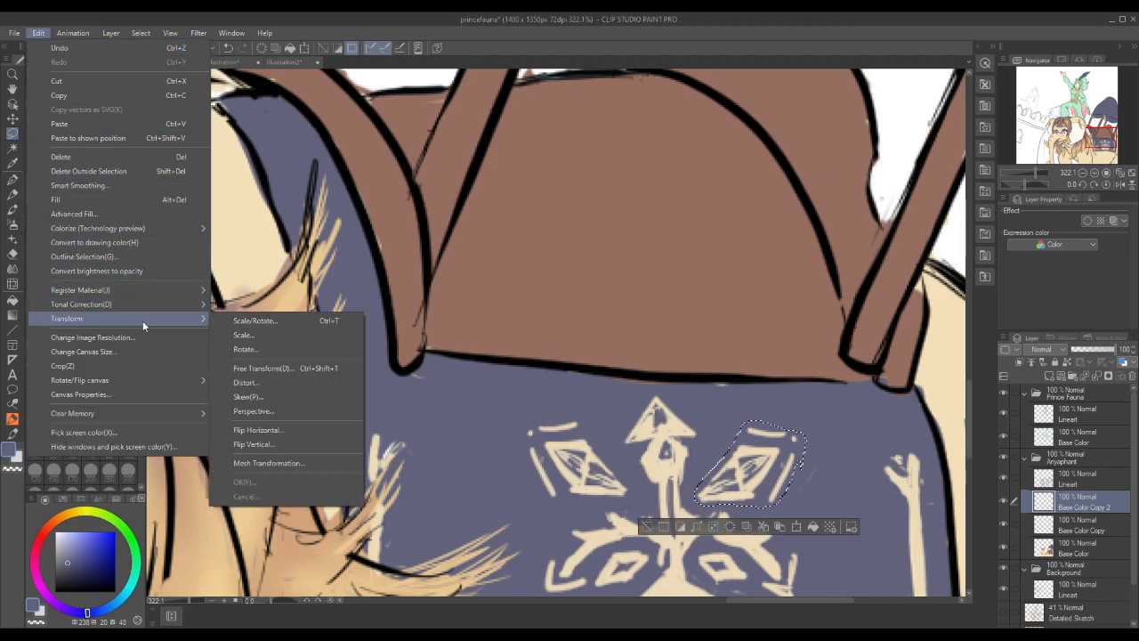
click(271, 463)
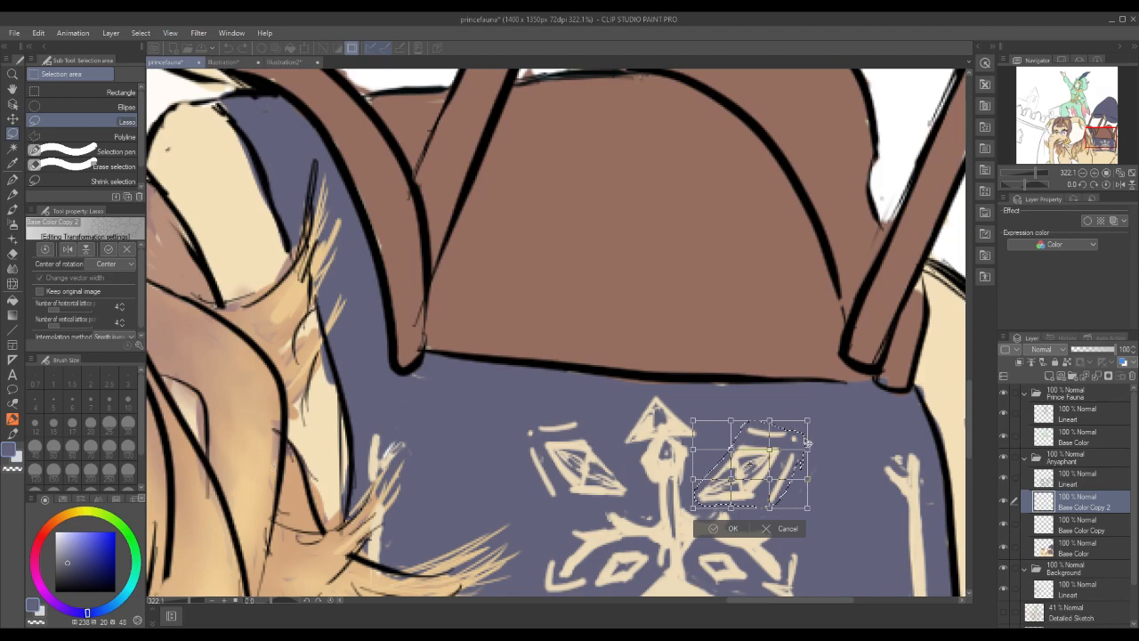
drag(809, 433, 809, 451)
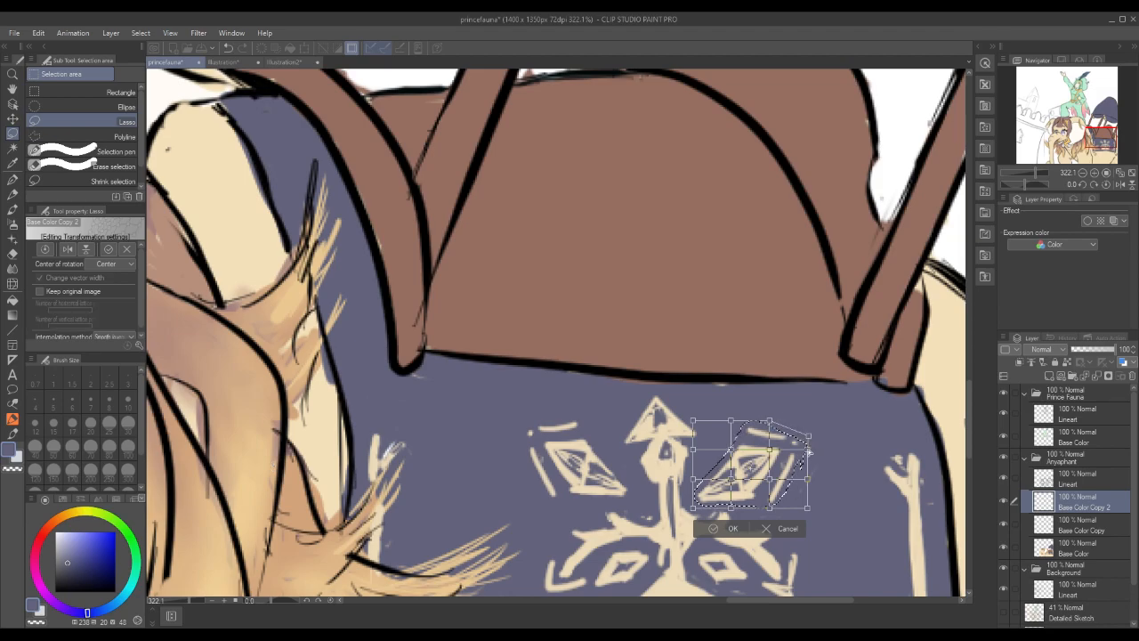
drag(770, 508, 775, 498)
drag(770, 420, 732, 430)
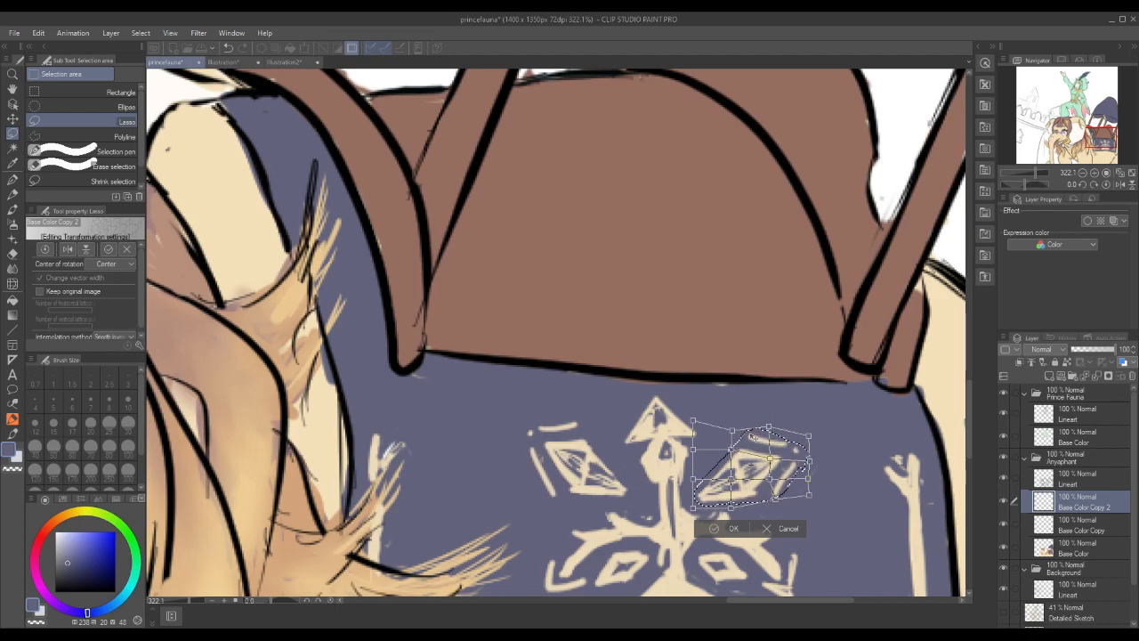
drag(808, 436, 807, 441)
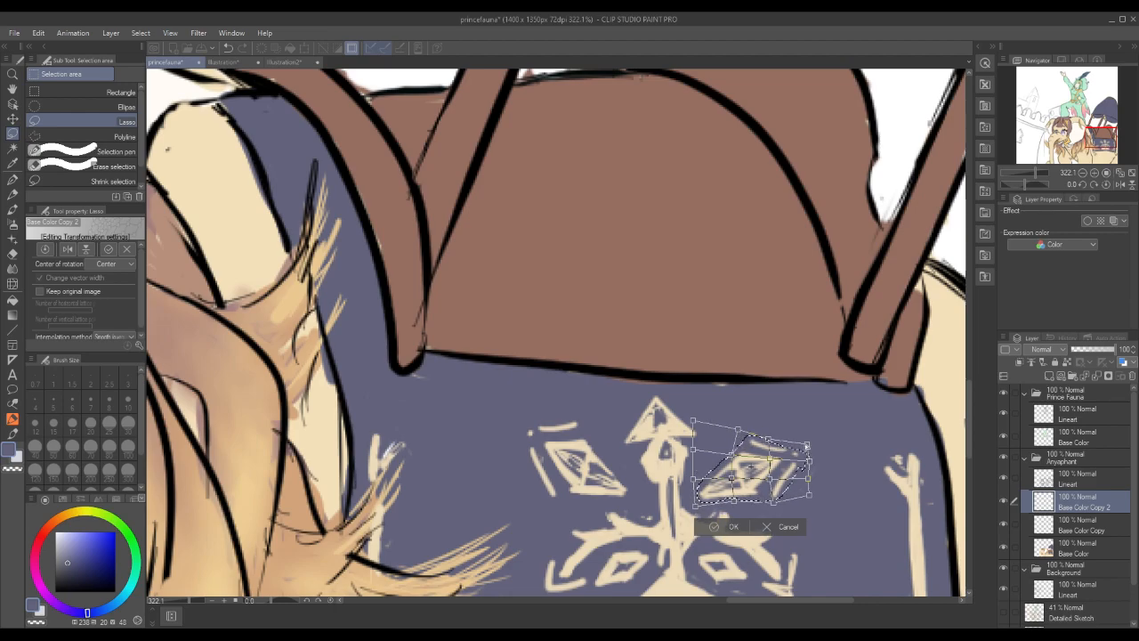
drag(805, 452, 795, 443)
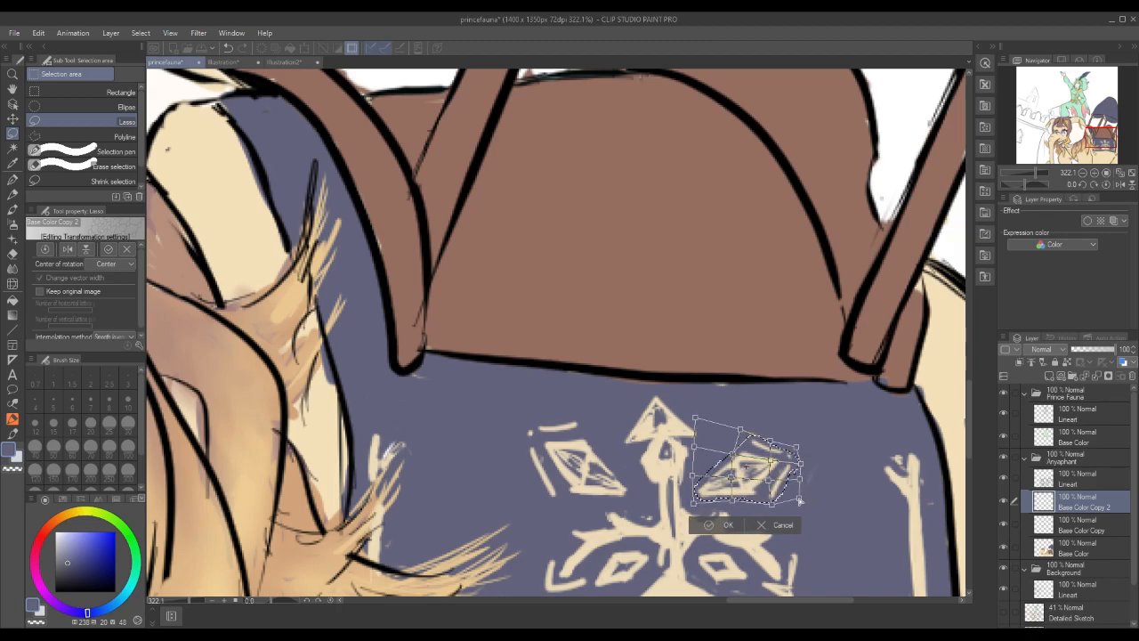
drag(771, 505, 770, 502)
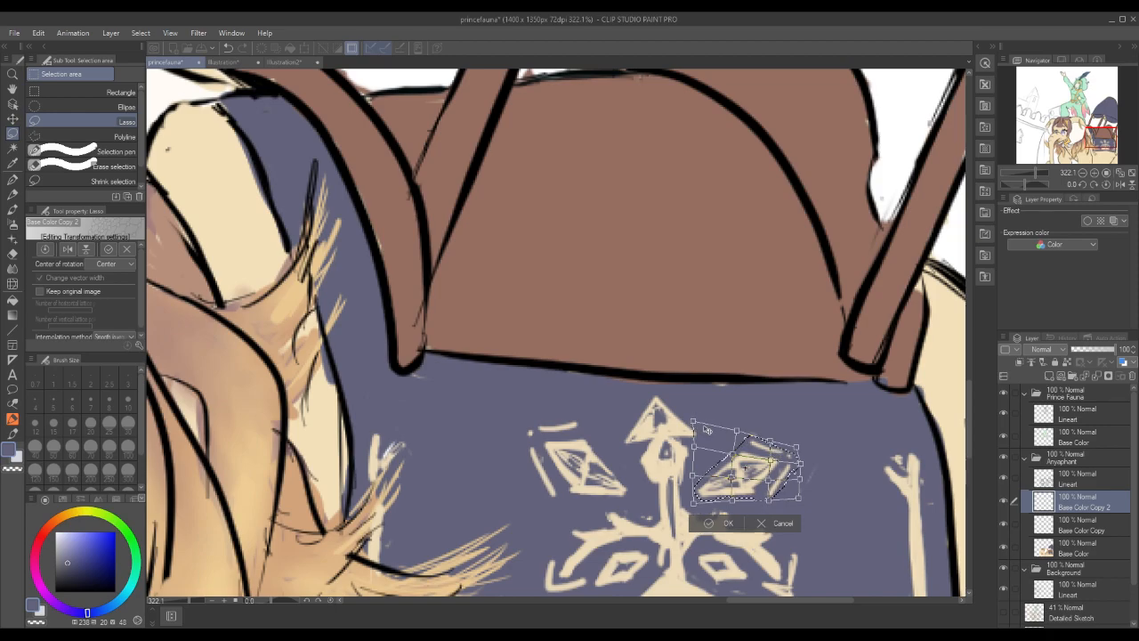
click(708, 524)
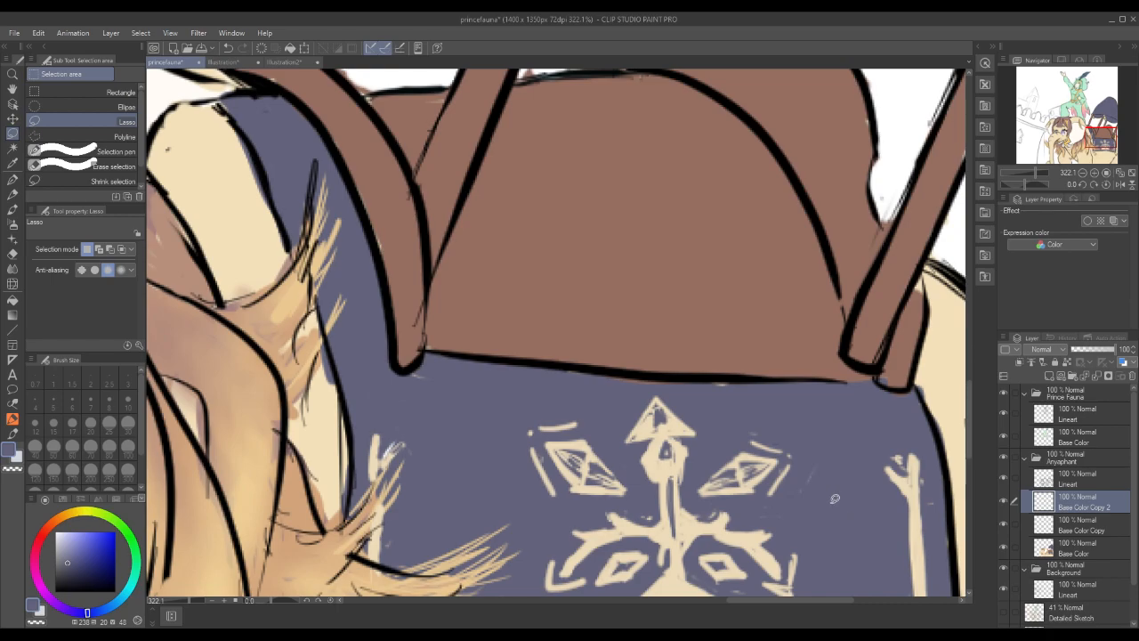
Merge both copied diamond layers and the elephant's Base Color layer into one layer.
key(p)
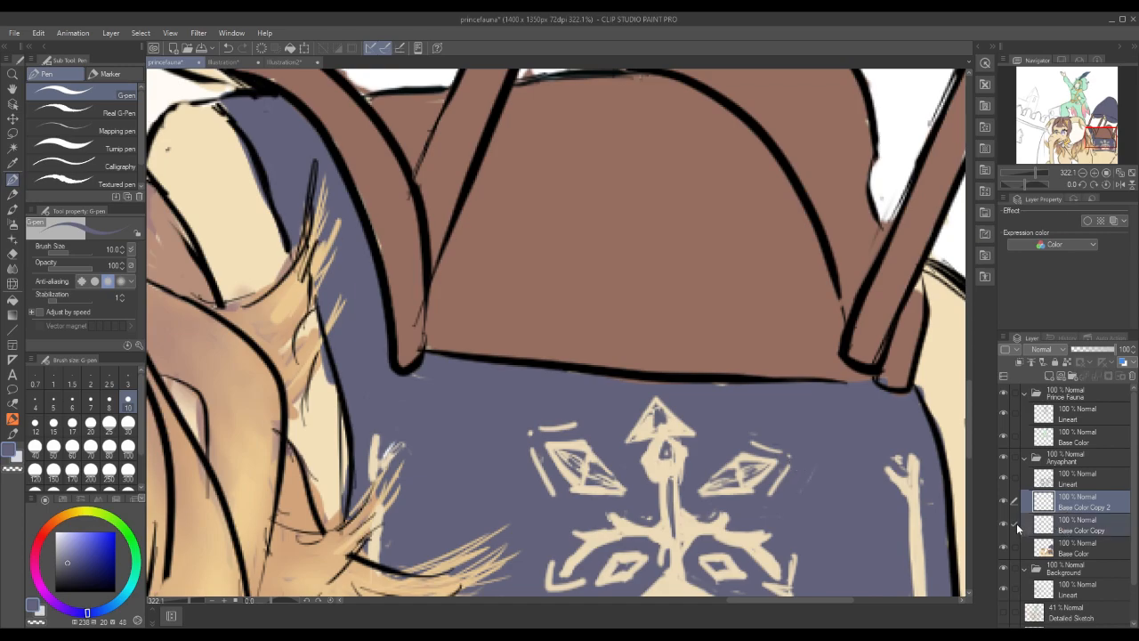
click(1055, 529)
click(1131, 376)
click(575, 246)
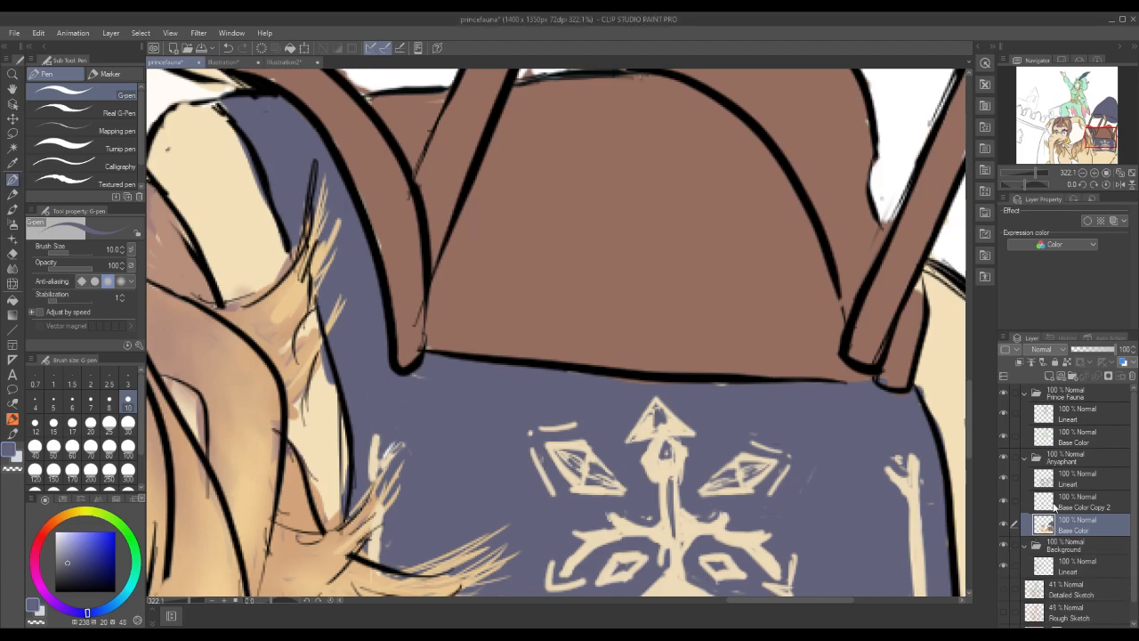
click(1014, 524)
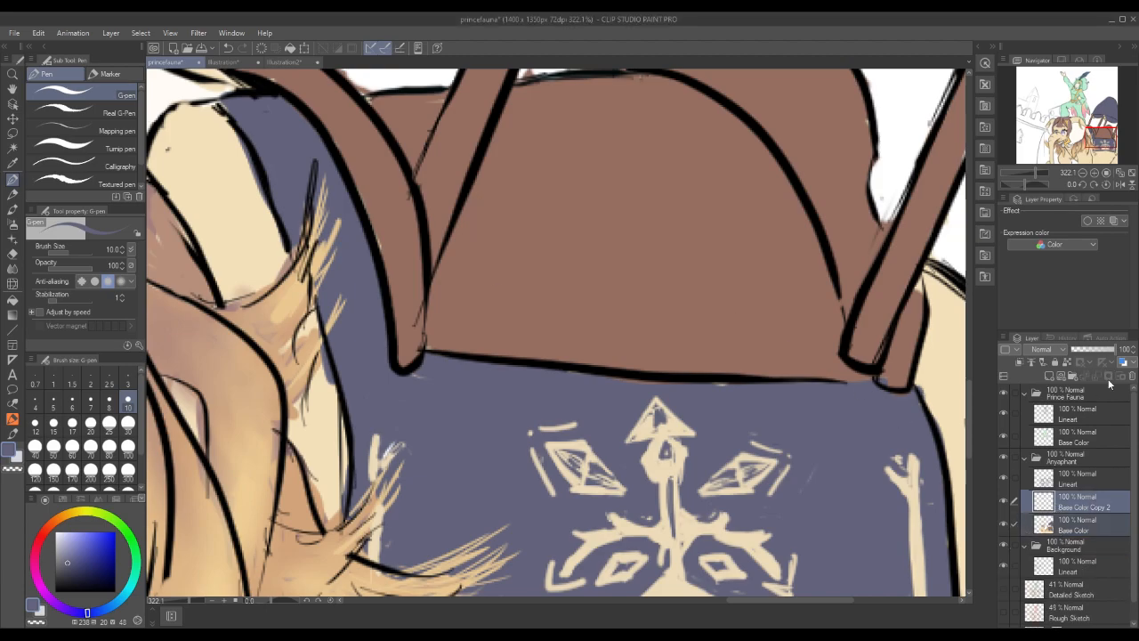
right_click(1081, 499)
click(1055, 452)
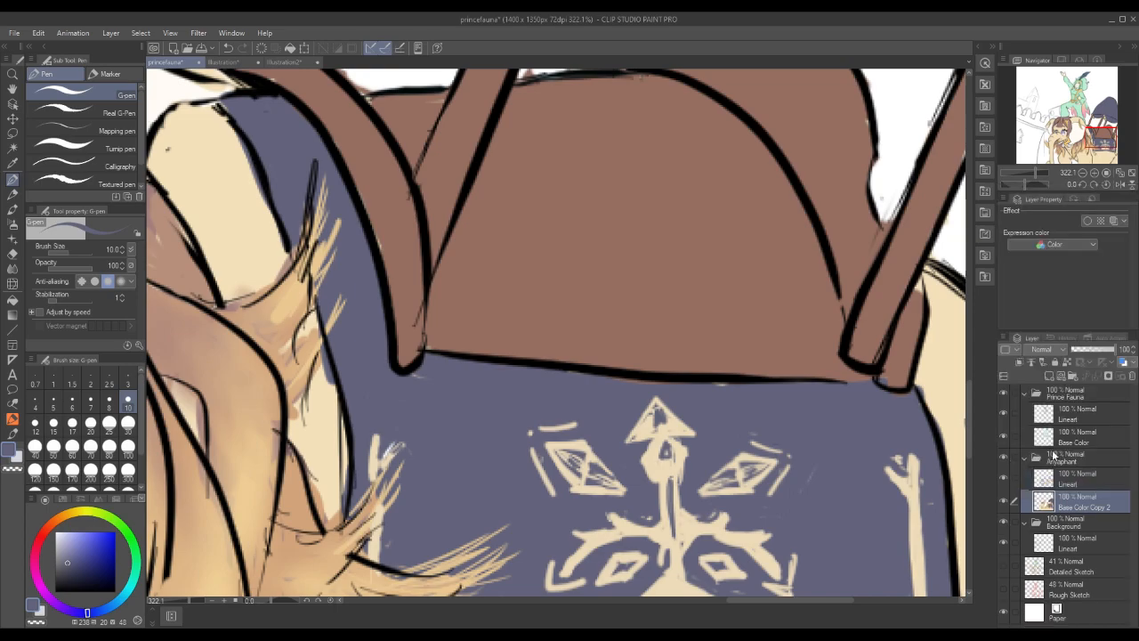
Rename the merged elephant color layer as Base Color.
double_click(1100, 505)
key(BackSpace)
key(BackSpace)
key(BackSpace)
key(BackSpace)
key(BackSpace)
key(BackSpace)
key(BackSpace)
key(Return)
Sample the blanket's blue and touch up the color along the saddle's lower edge with the G-pen.
alt+click(586, 458)
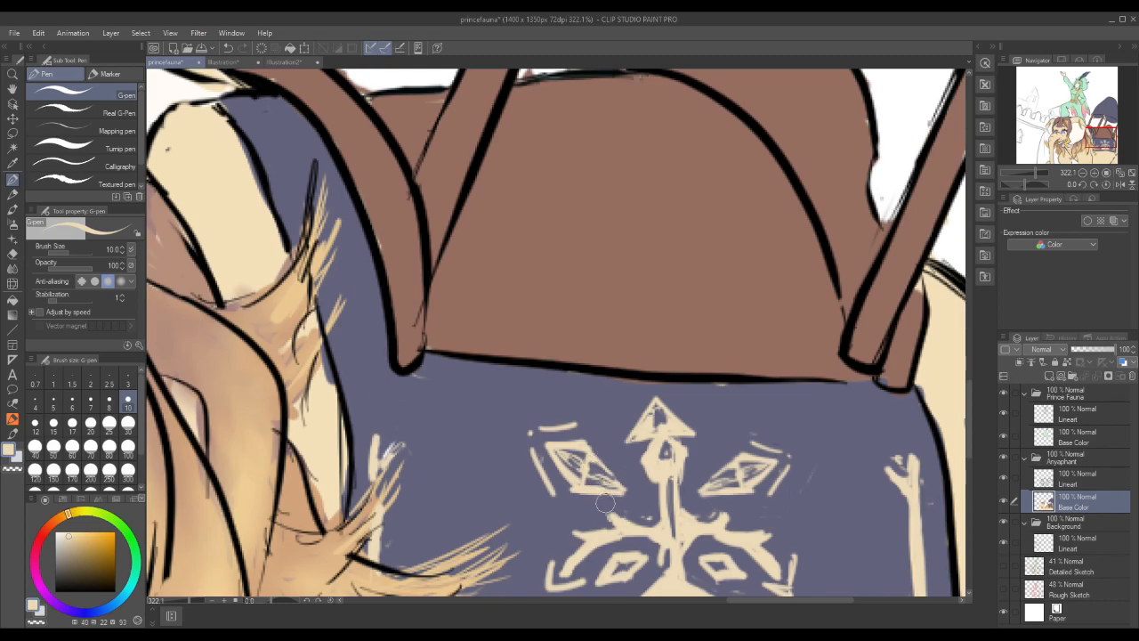
alt+click(605, 387)
drag(656, 382, 738, 386)
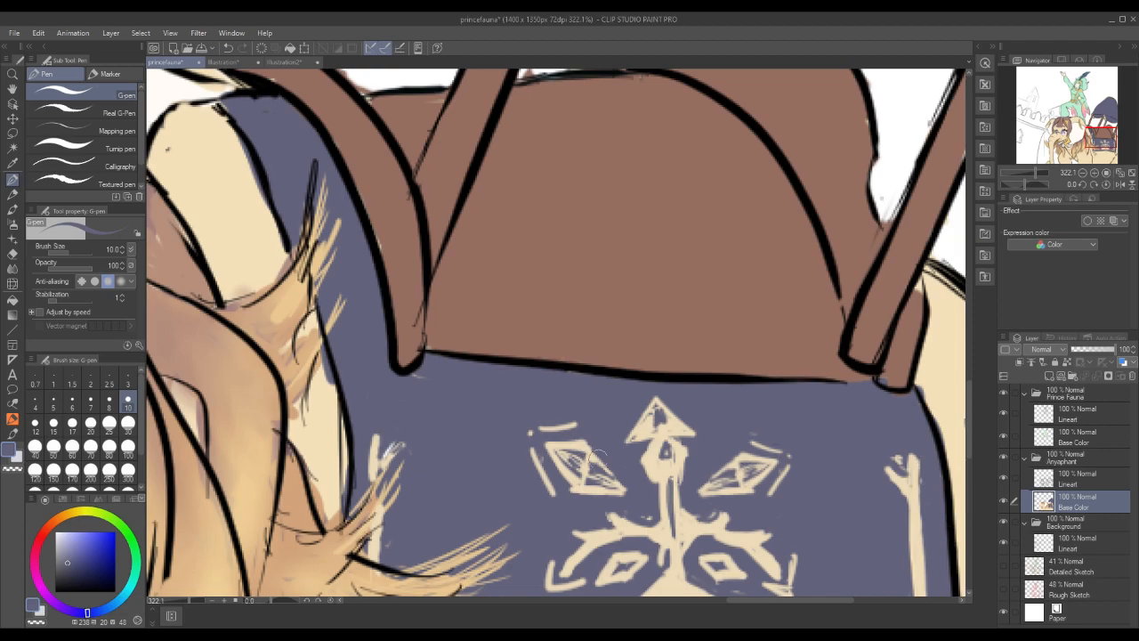
Fill both diamonds of the emblem solid with the sampled cream, using the G-pen at brush size 5.
alt+click(594, 458)
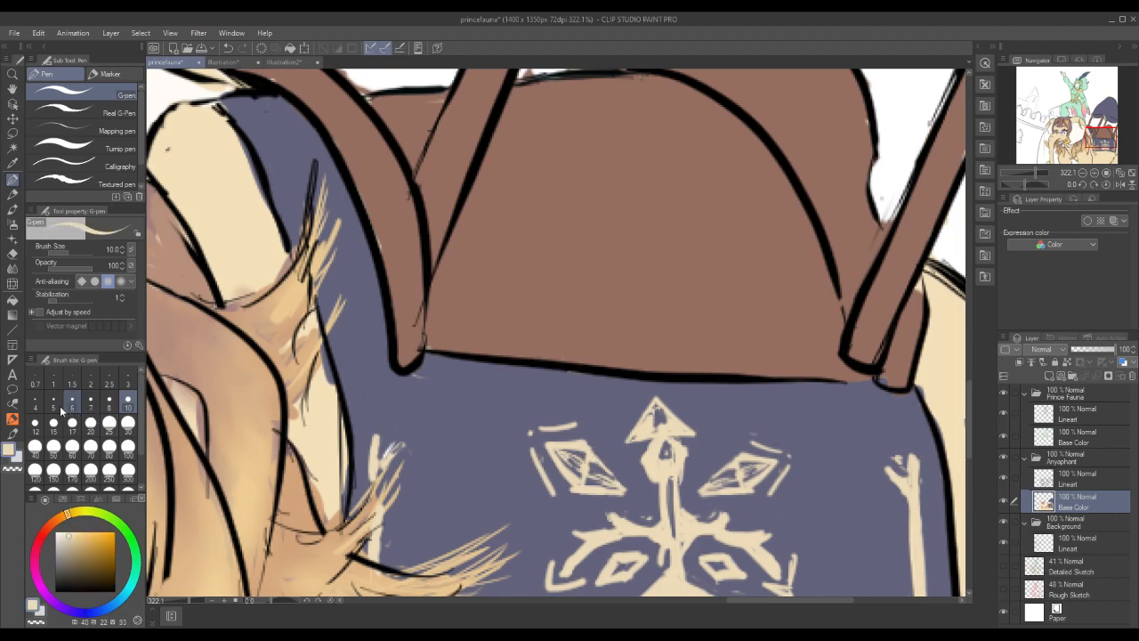
click(54, 398)
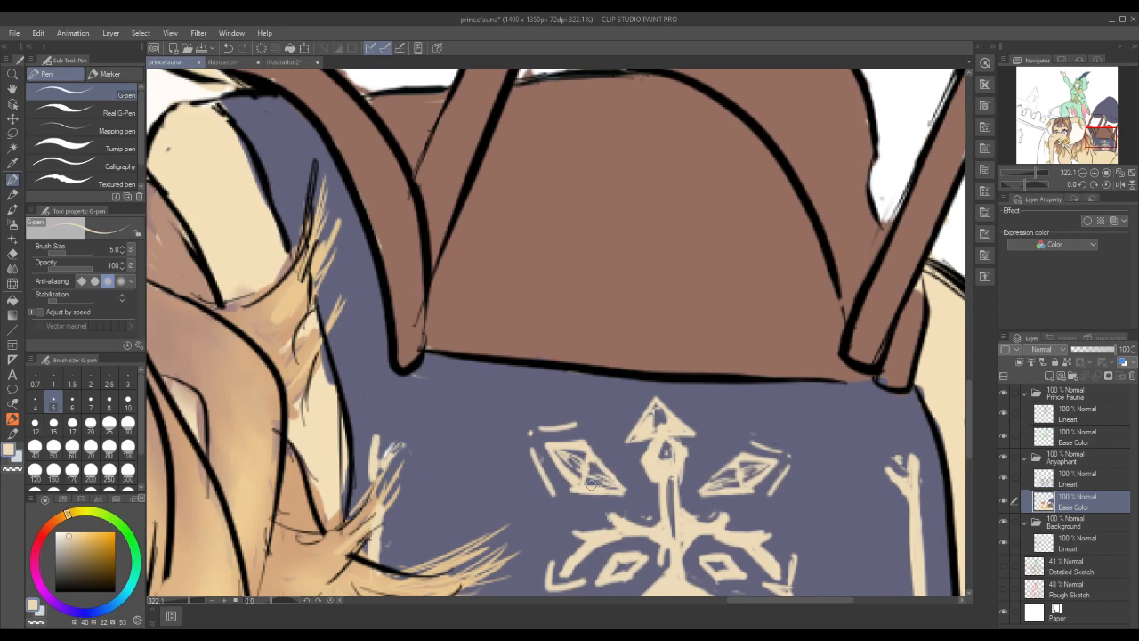
mouse_move(568, 452)
mouse_down()
mouse_move(584, 456)
mouse_move(568, 452)
mouse_move(576, 473)
mouse_move(599, 471)
mouse_move(575, 463)
mouse_move(598, 483)
mouse_move(580, 454)
mouse_move(564, 452)
mouse_move(568, 477)
mouse_move(547, 449)
mouse_move(559, 447)
mouse_up()
drag(615, 487, 611, 487)
mouse_move(727, 472)
mouse_down()
mouse_move(744, 471)
mouse_move(717, 482)
mouse_move(742, 481)
mouse_move(711, 489)
mouse_move(758, 469)
mouse_move(751, 463)
mouse_move(739, 485)
mouse_move(759, 480)
mouse_move(771, 469)
mouse_move(762, 463)
mouse_up()
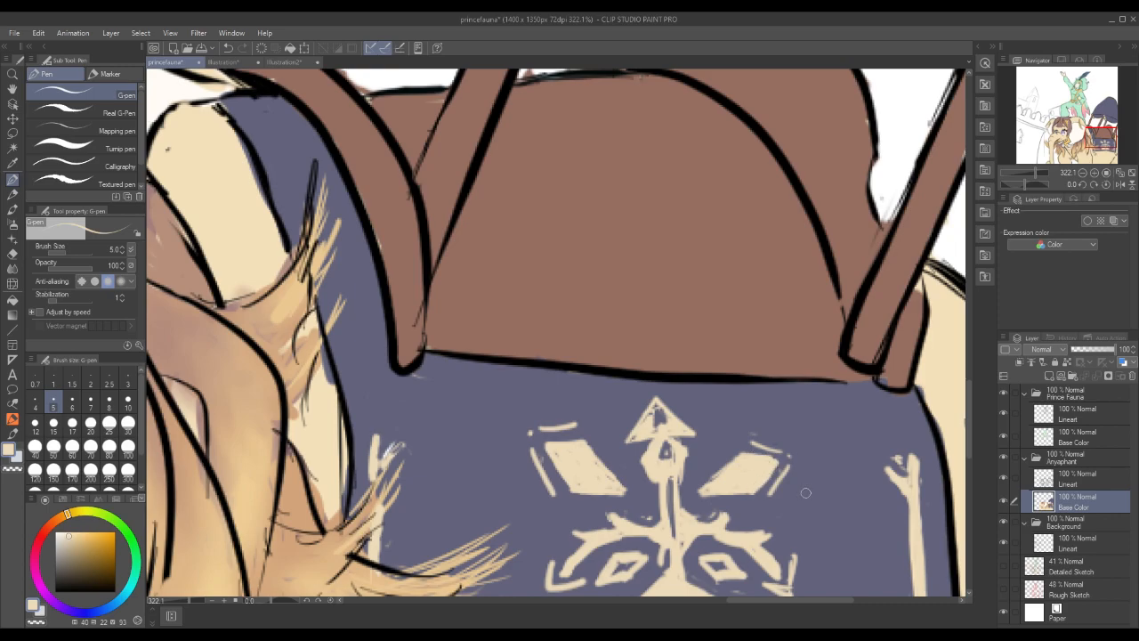
Clean up the blanket area beside the front trim and hair strands with the sampled blanket blue.
alt+click(483, 433)
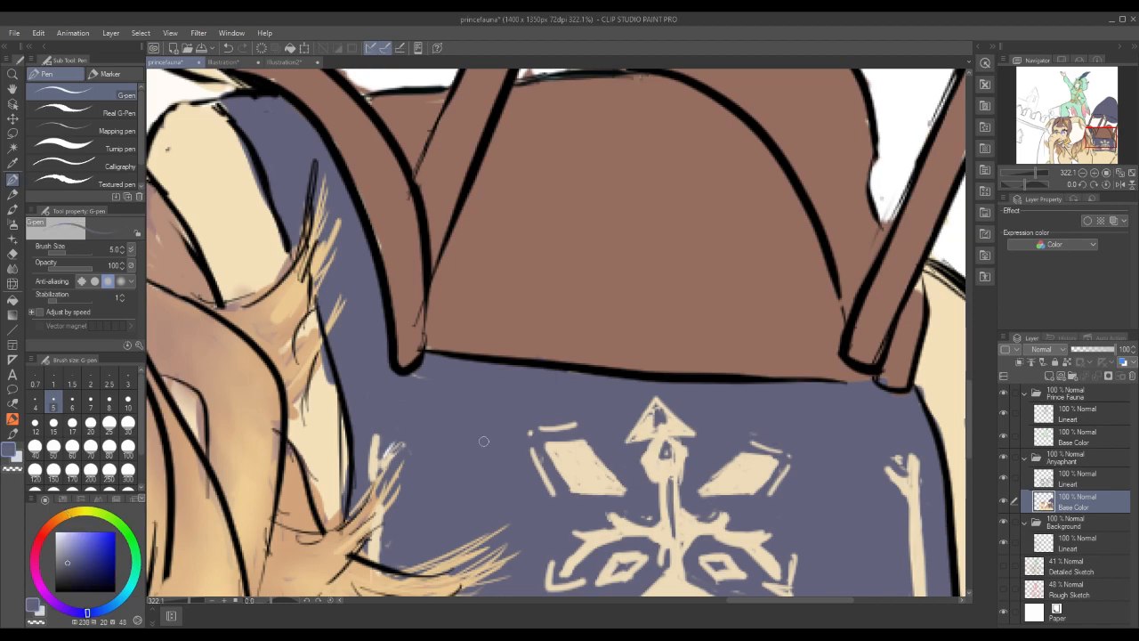
alt+click(431, 350)
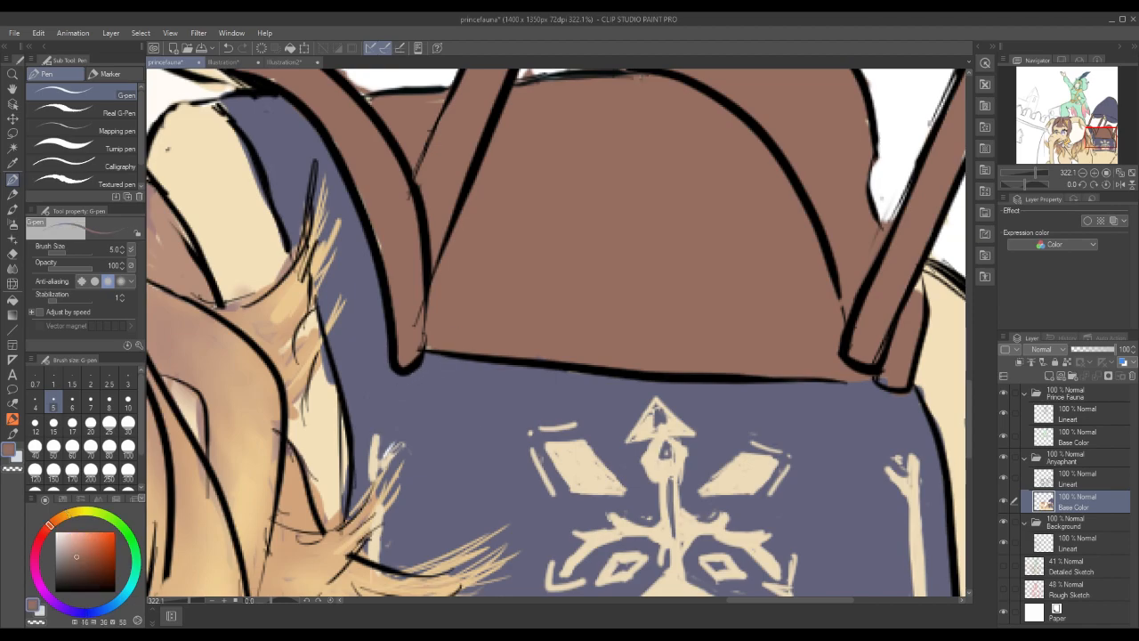
alt+click(412, 444)
mouse_move(415, 443)
mouse_down()
mouse_move(383, 456)
mouse_move(389, 448)
mouse_up()
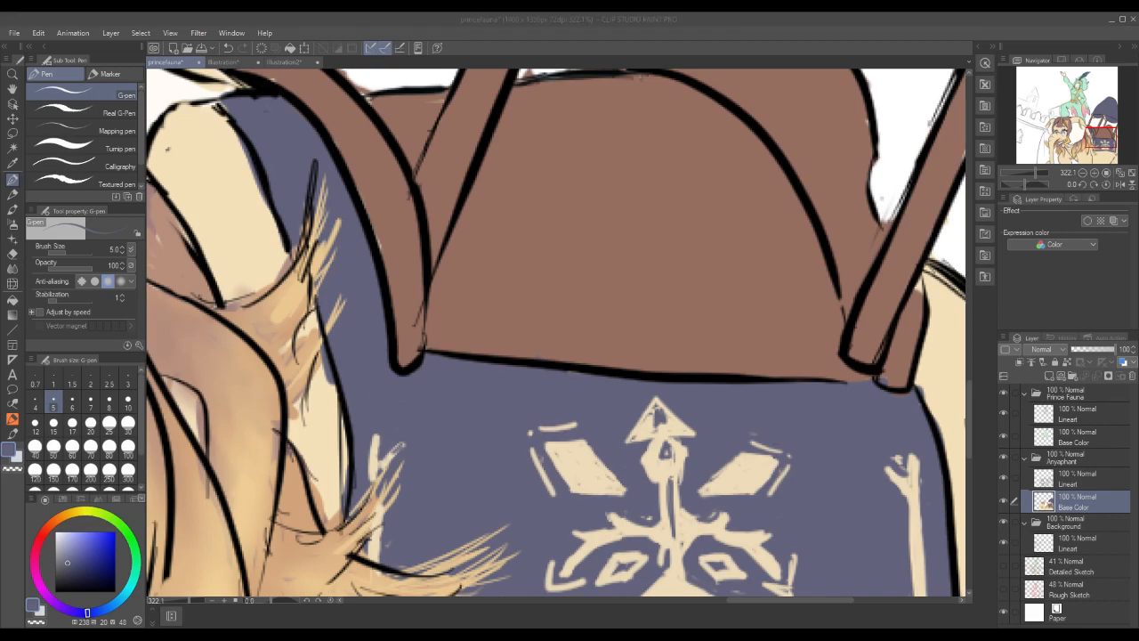
Carve clean blue triangles inside the emblem's arrowhead and both diamonds with the G-pen in the blanket's blue.
alt+click(392, 240)
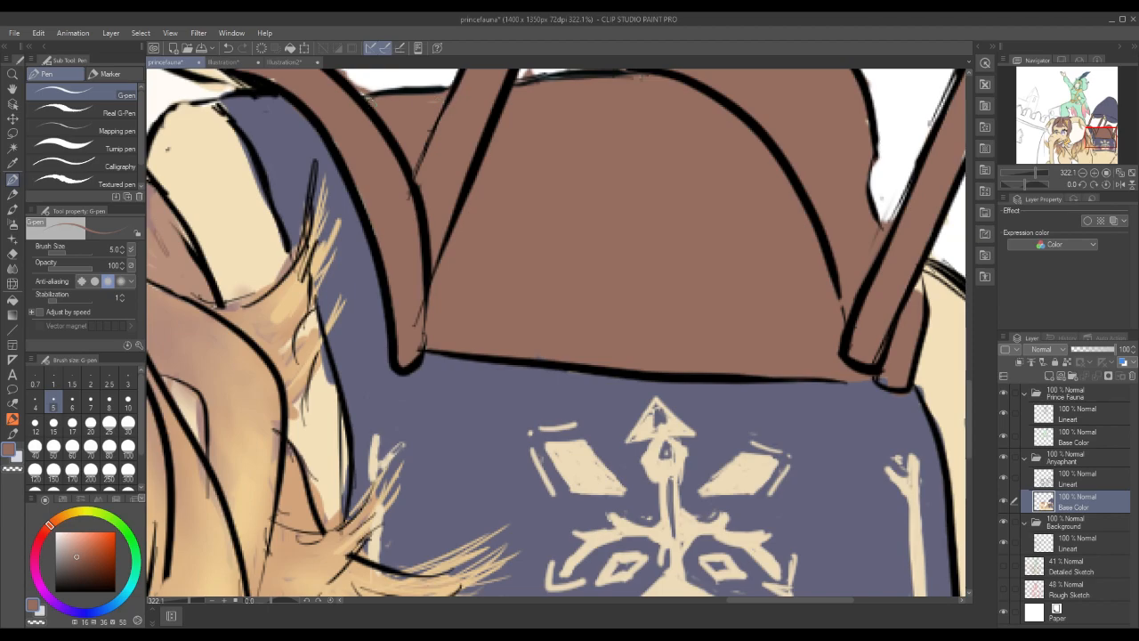
click(12, 268)
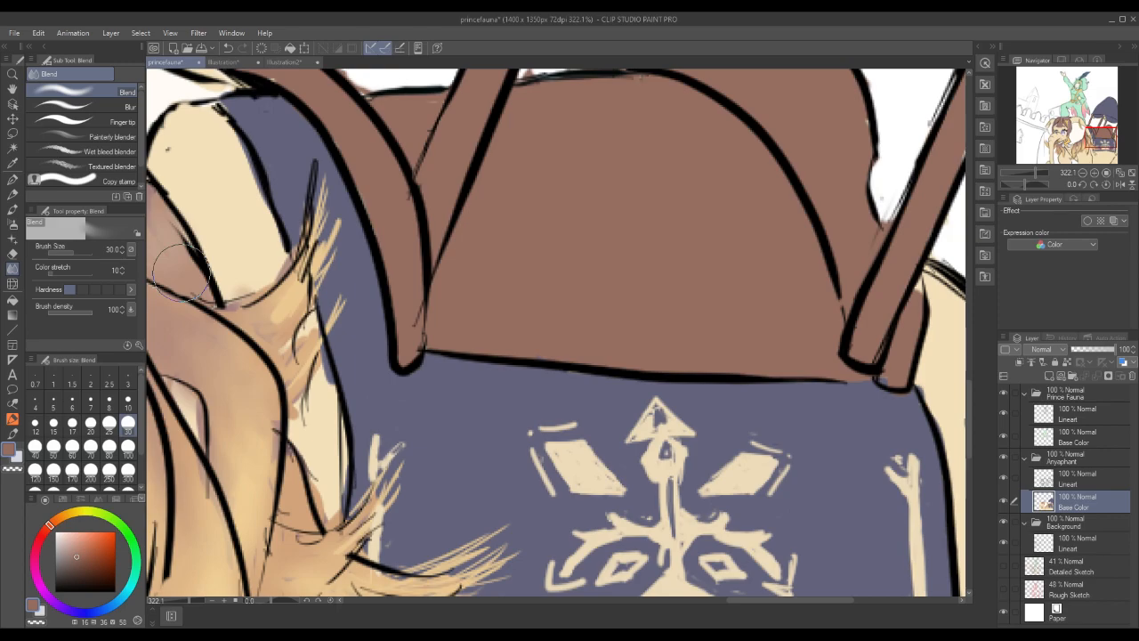
alt+click(737, 472)
alt+click(757, 405)
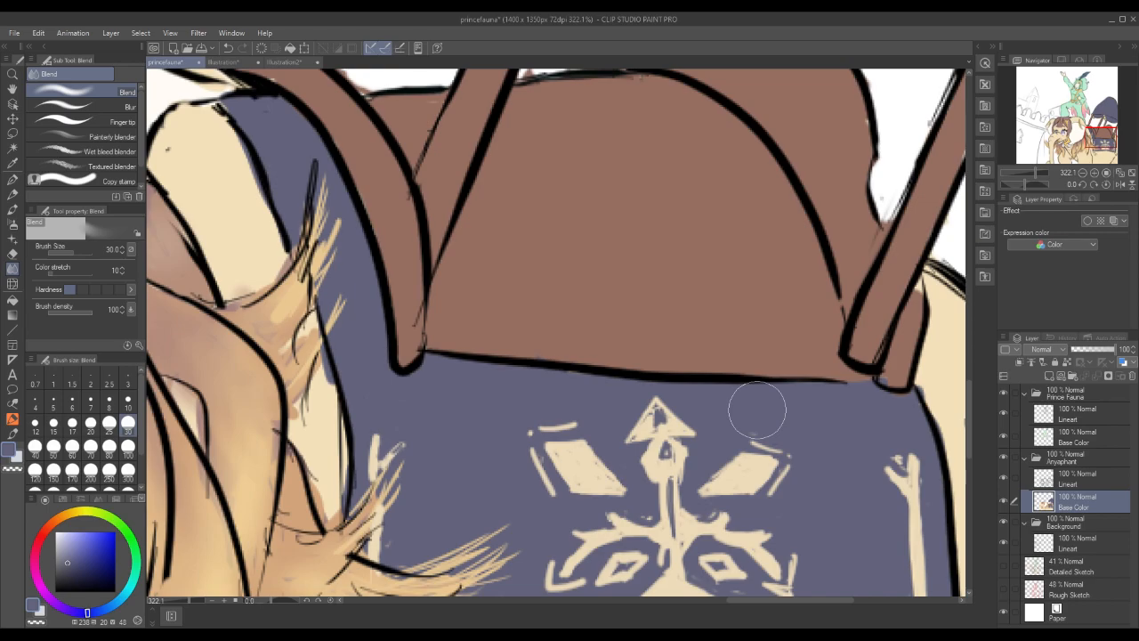
click(12, 179)
mouse_move(651, 417)
mouse_down()
mouse_move(664, 424)
mouse_move(655, 419)
mouse_up()
mouse_move(735, 471)
mouse_down()
mouse_move(742, 486)
mouse_move(717, 484)
mouse_move(745, 488)
mouse_move(715, 486)
mouse_move(735, 471)
mouse_move(739, 483)
mouse_move(717, 484)
mouse_move(737, 486)
mouse_move(748, 461)
mouse_move(758, 486)
mouse_move(772, 457)
mouse_move(746, 479)
mouse_up()
mouse_move(571, 448)
mouse_down()
mouse_move(580, 457)
mouse_move(568, 473)
mouse_move(574, 454)
mouse_move(578, 466)
mouse_move(559, 456)
mouse_move(577, 448)
mouse_move(603, 485)
mouse_up()
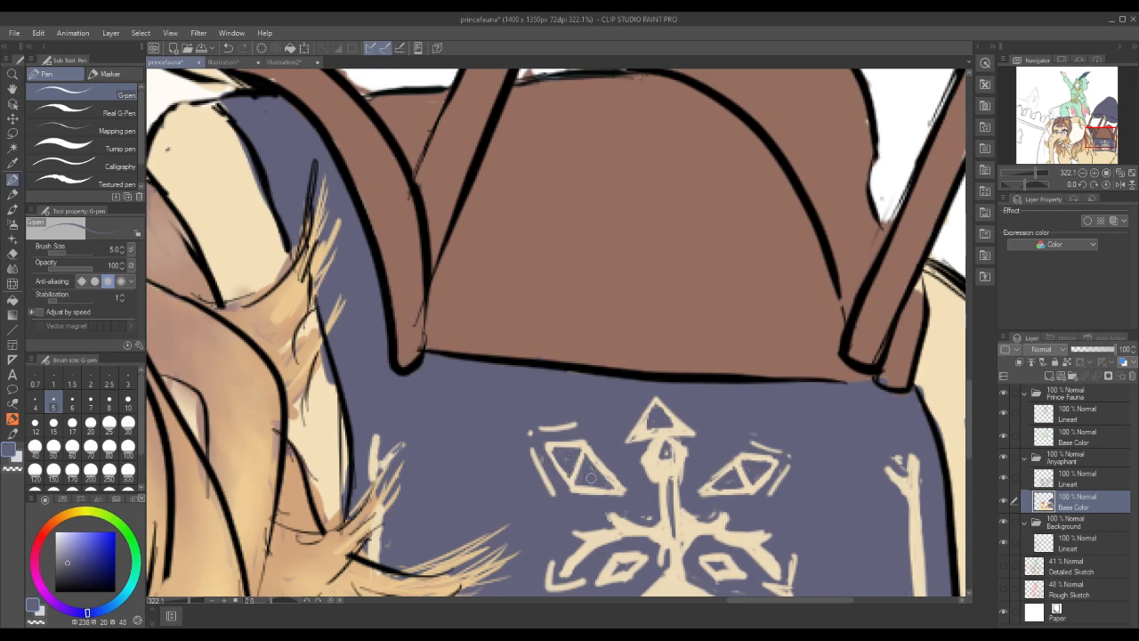
Draw thin cream dividing lines across the centers of both diamonds to form crosses inside them.
alt+click(686, 528)
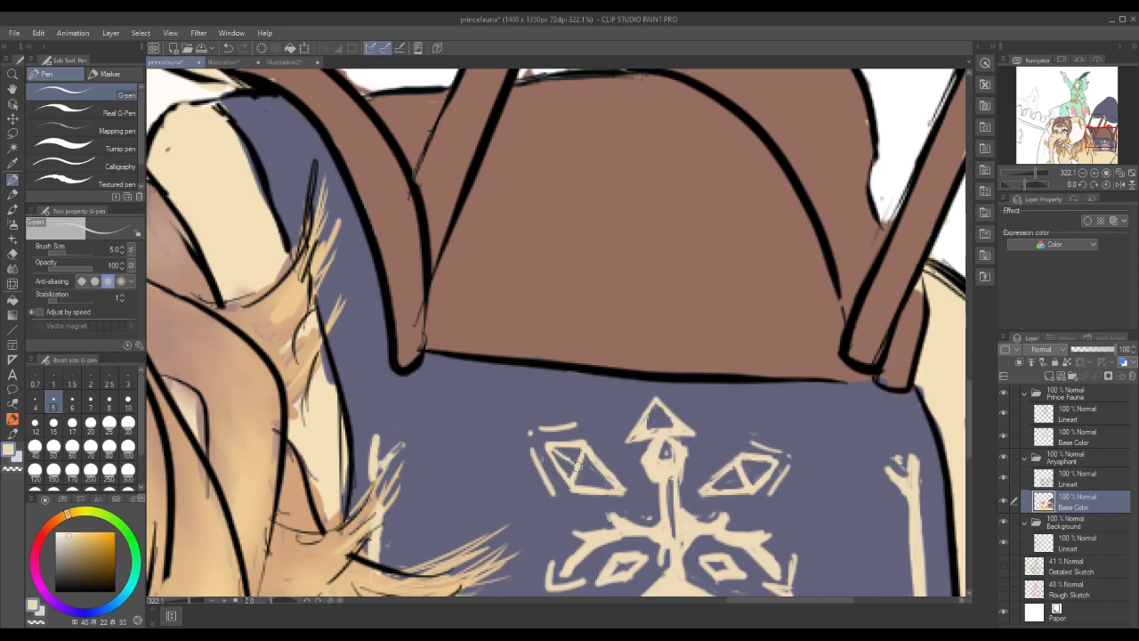
drag(577, 465, 621, 495)
drag(717, 486, 771, 464)
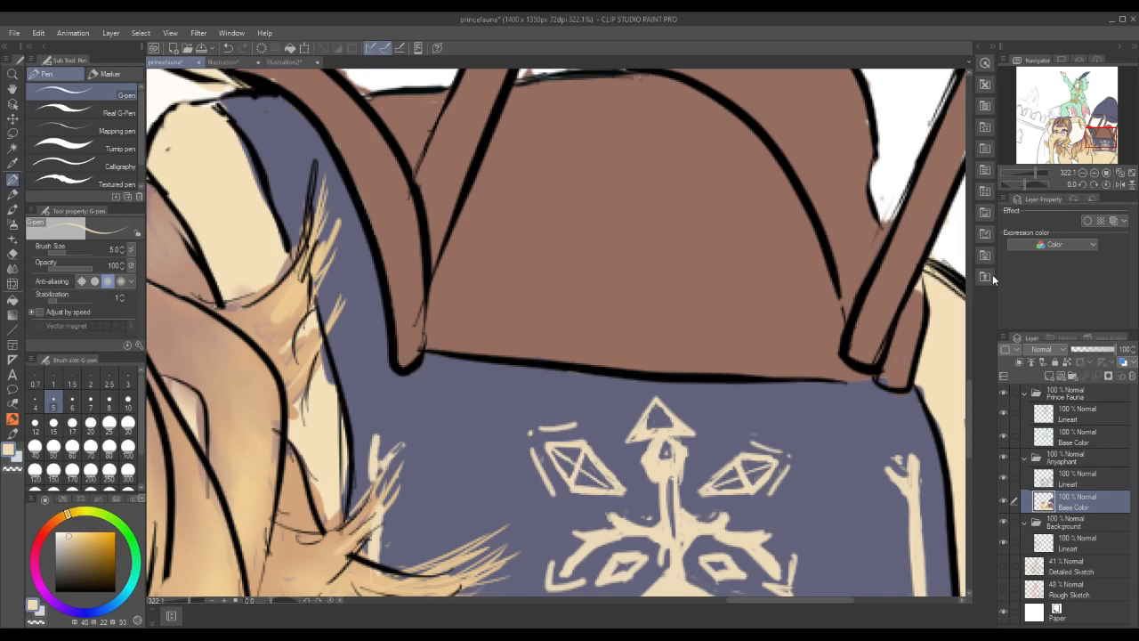
Touch up the edges of the canopy's rear post with the sampled saddle brown.
click(1082, 173)
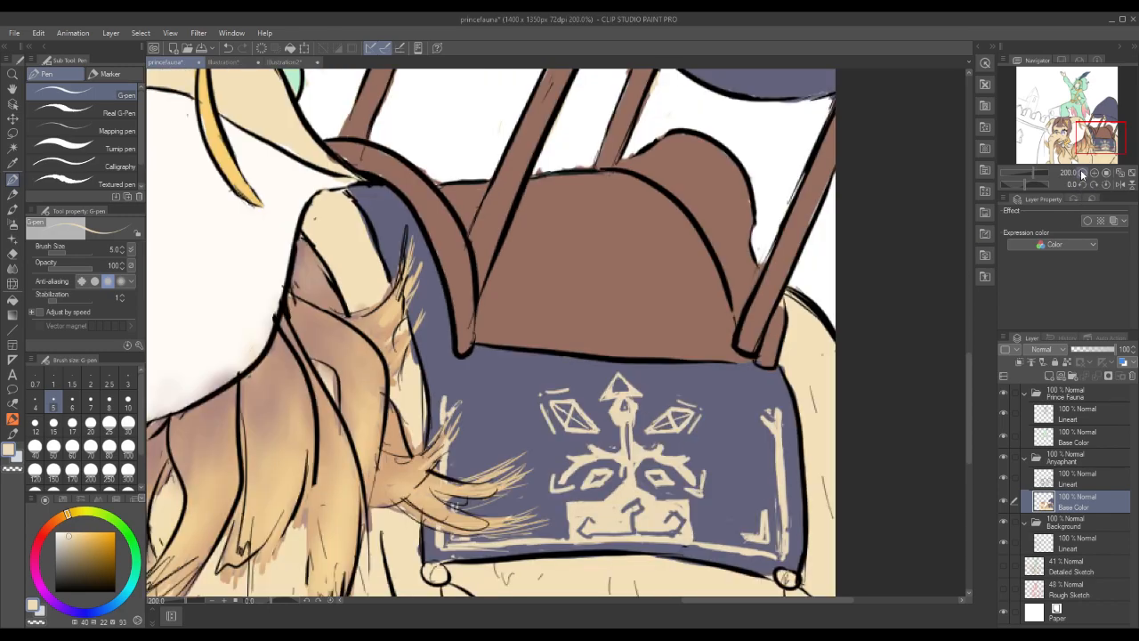
alt+click(676, 267)
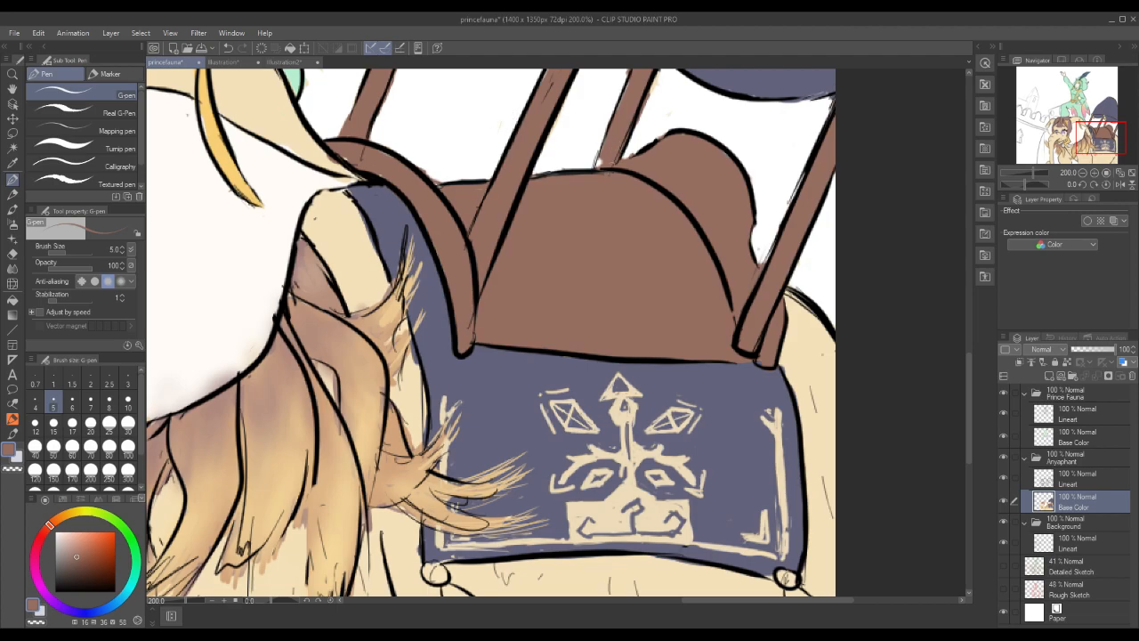
drag(606, 160, 594, 168)
drag(627, 87, 622, 93)
click(1082, 482)
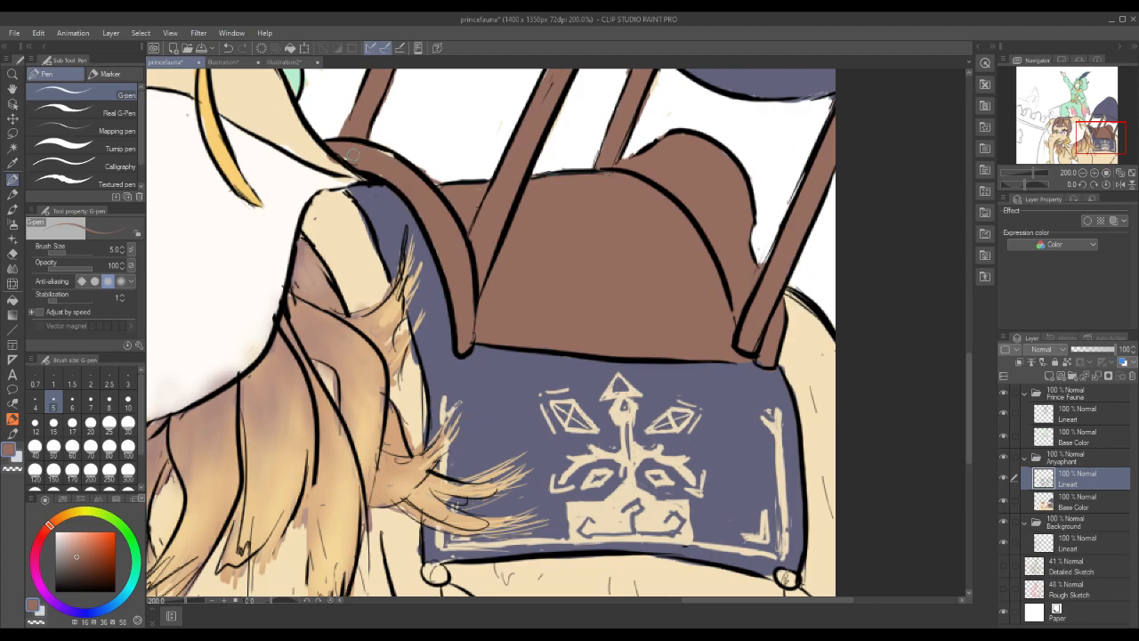
alt+click(294, 132)
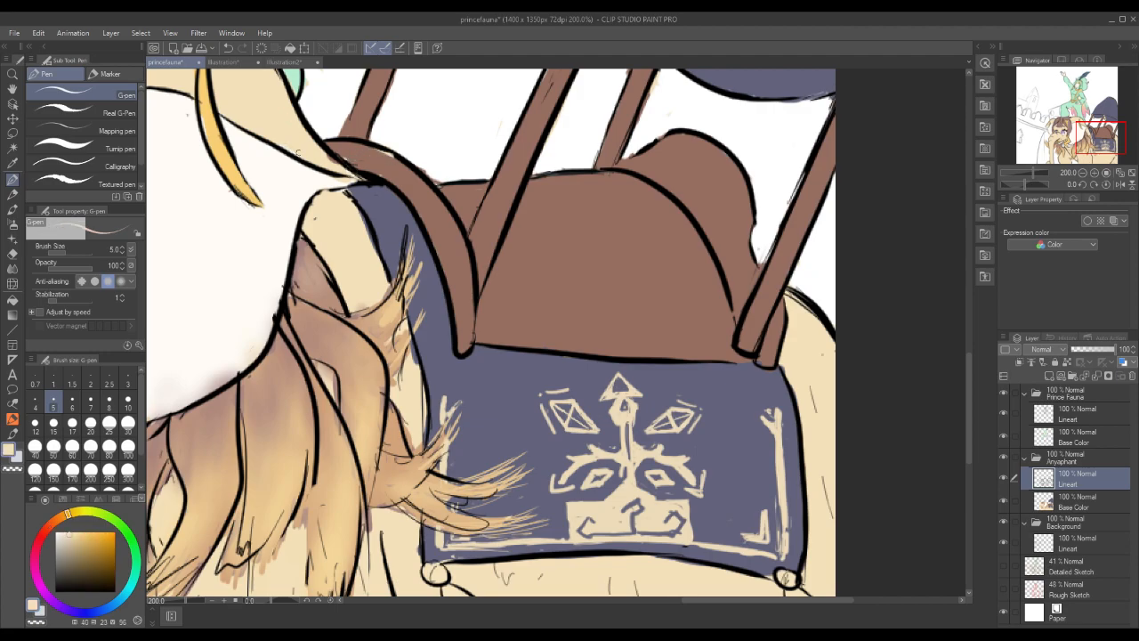
drag(329, 161, 338, 164)
key(ctrl+z)
key(ctrl+z)
click(37, 33)
click(60, 66)
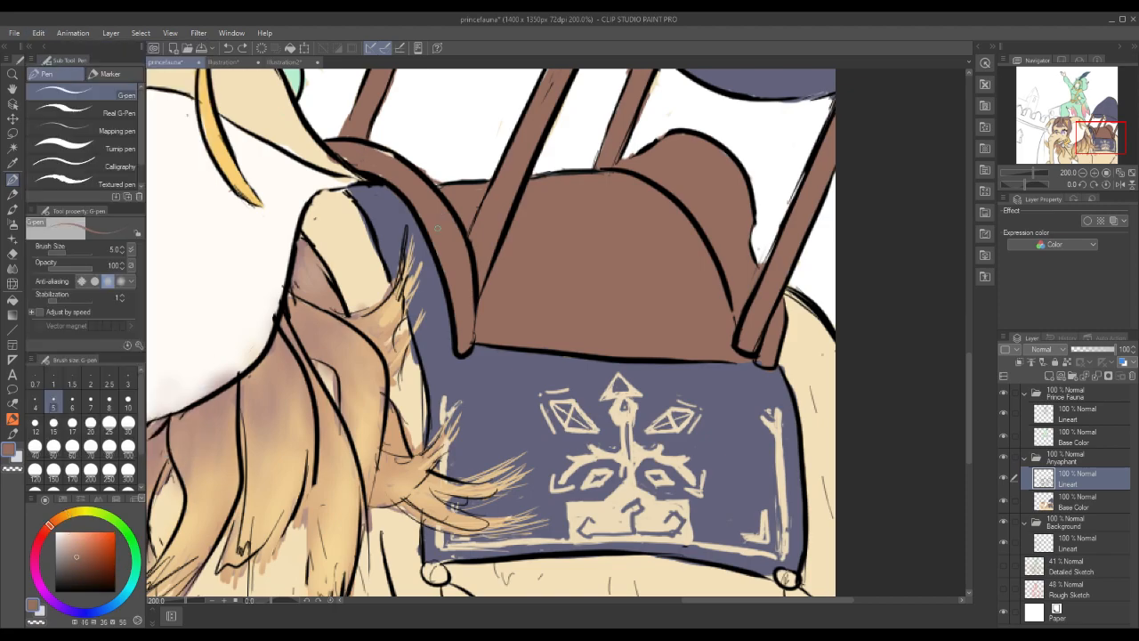
On the elephant's Base Color layer, touch up the saddle's front rim in brown and the ear tip in cream.
click(1082, 505)
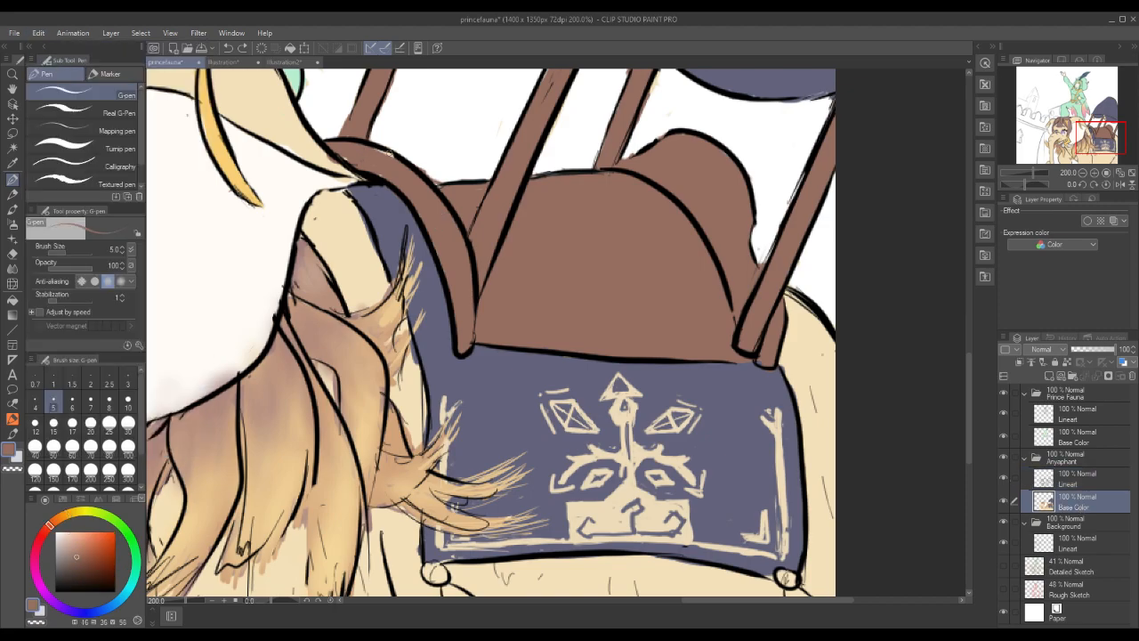
mouse_move(371, 170)
mouse_down()
mouse_move(387, 181)
mouse_move(402, 159)
mouse_move(449, 181)
mouse_up()
alt+click(331, 162)
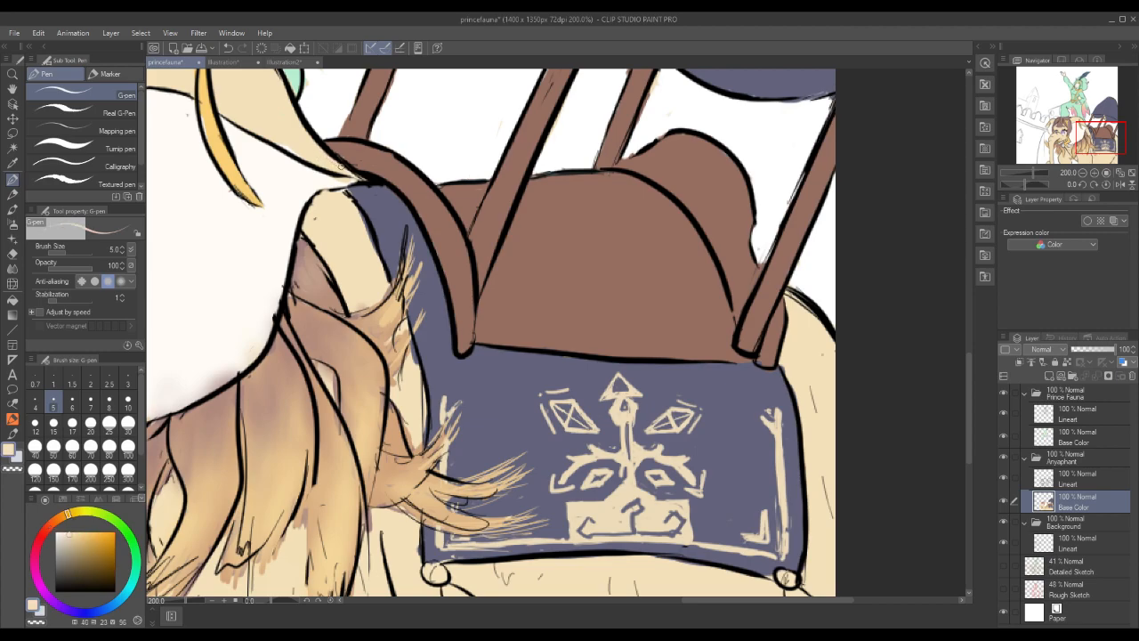
drag(336, 183, 355, 181)
Mix a reddish brown with hue 17, saturation 60 and value 61, and set the G-pen's brush size to 30.
click(1083, 175)
click(1084, 175)
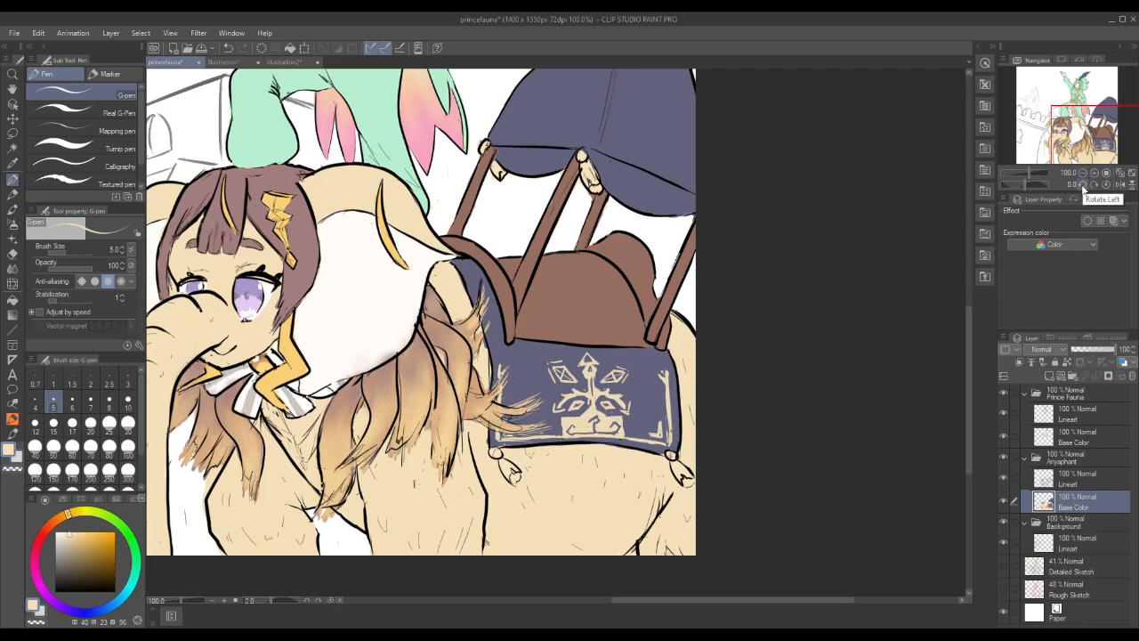
click(1083, 174)
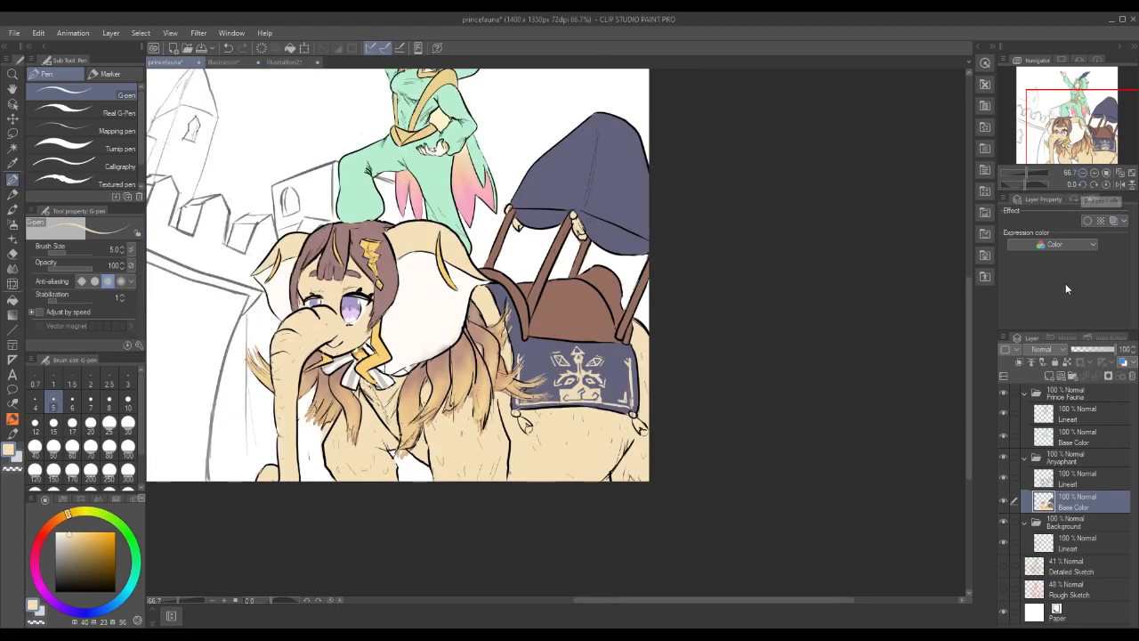
drag(814, 601, 720, 628)
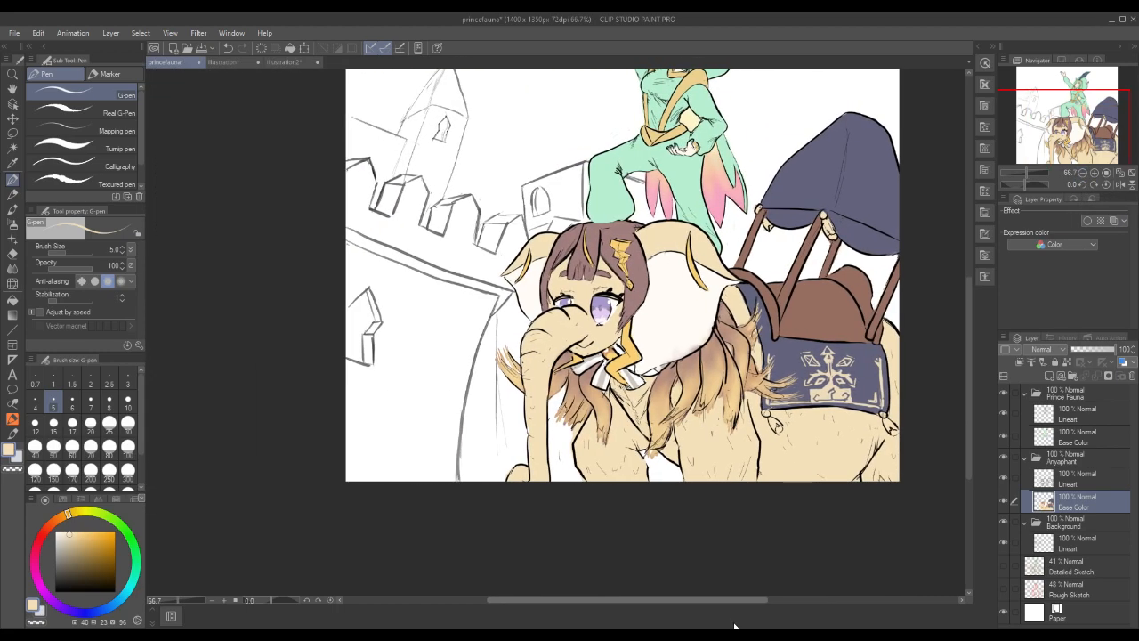
drag(967, 368, 966, 322)
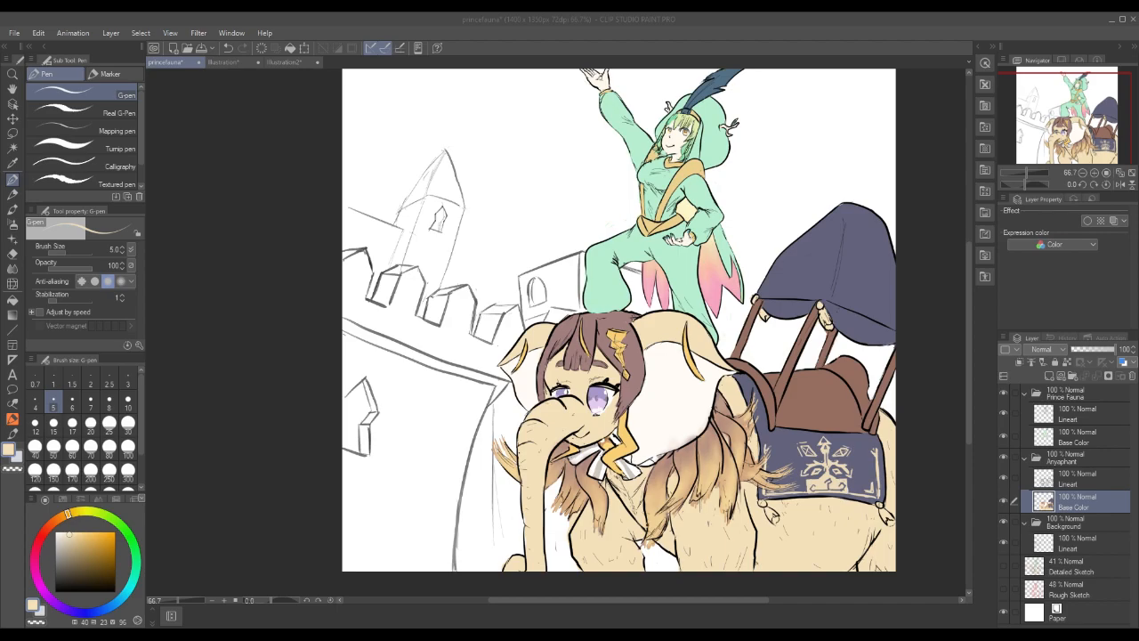
click(51, 525)
click(94, 552)
click(103, 560)
click(97, 548)
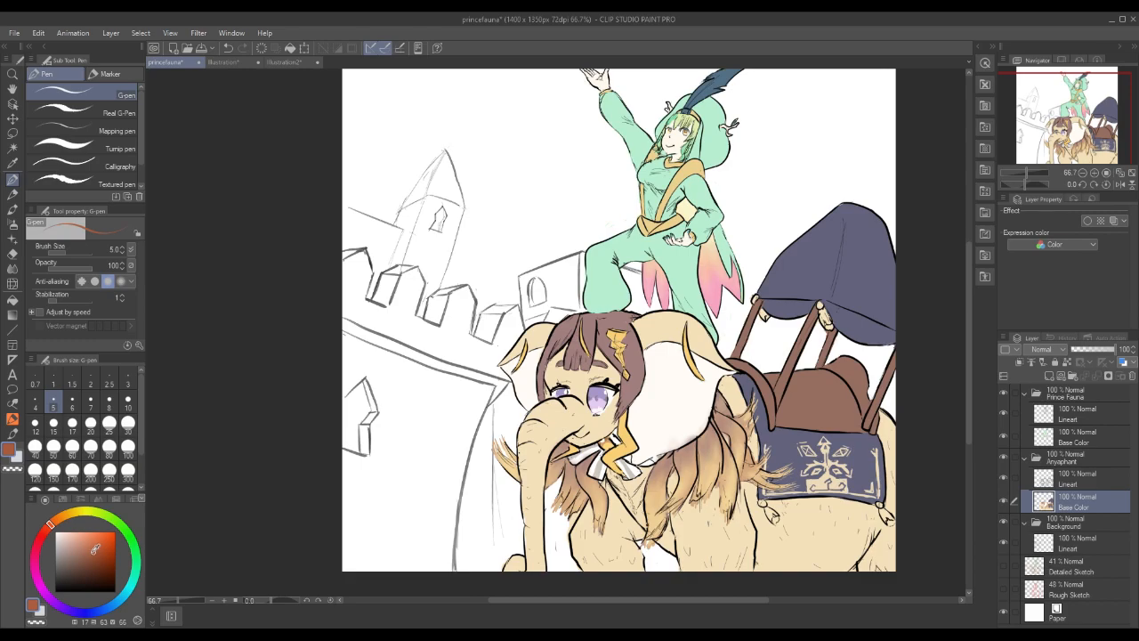
click(94, 553)
click(128, 423)
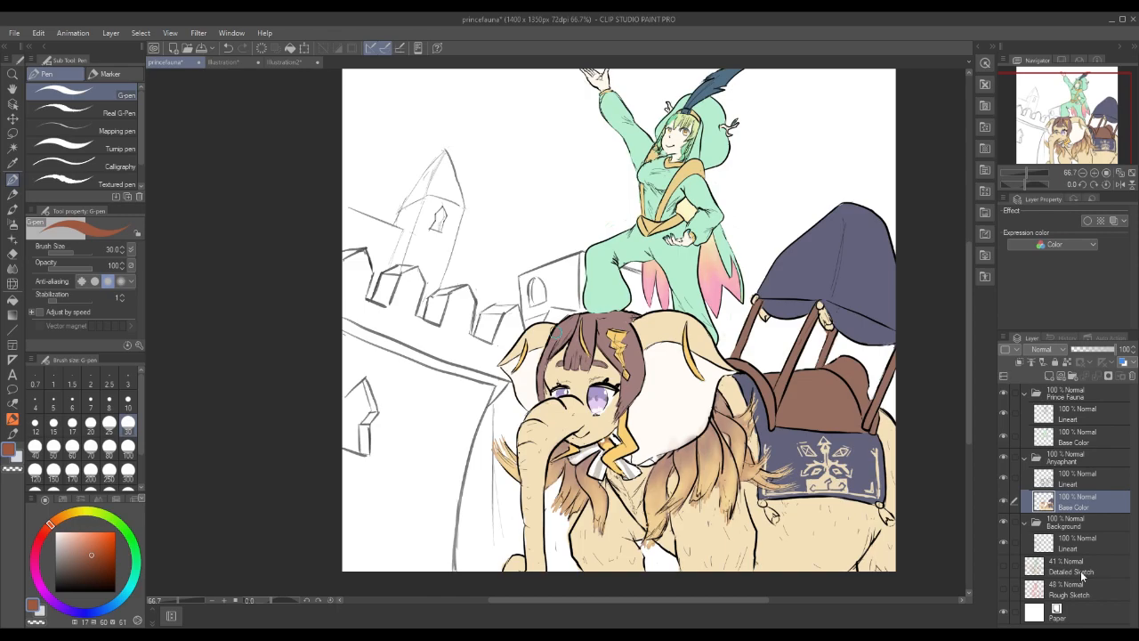
Add a new layer below the Lineart in the Background folder and name it Front Buildings.
click(1079, 543)
key(ctrl+shift+n)
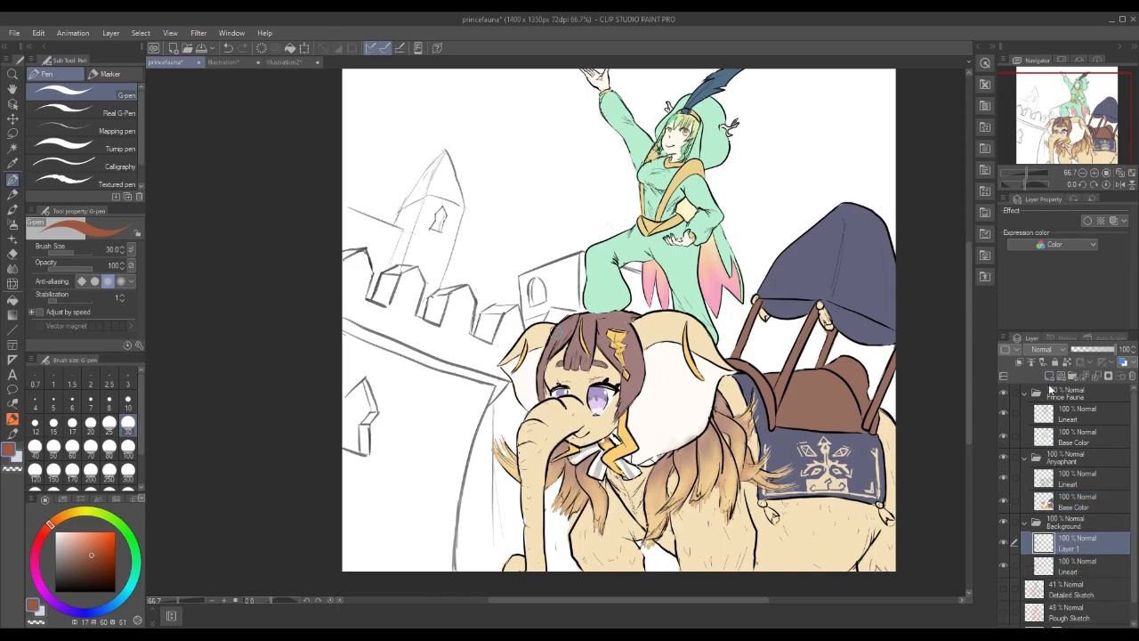
drag(1072, 552, 1075, 579)
double_click(1071, 572)
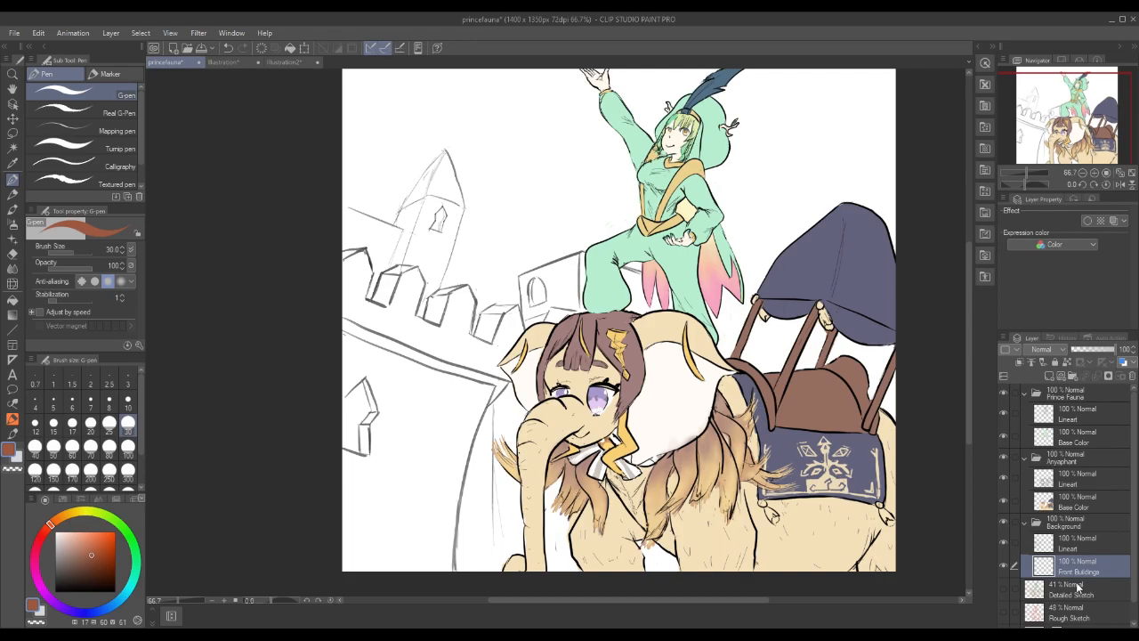
Add a new layer below Front Buildings in the Background folder and name it Back Buildings.
key(ctrl+shift+n)
drag(1067, 591, 1070, 596)
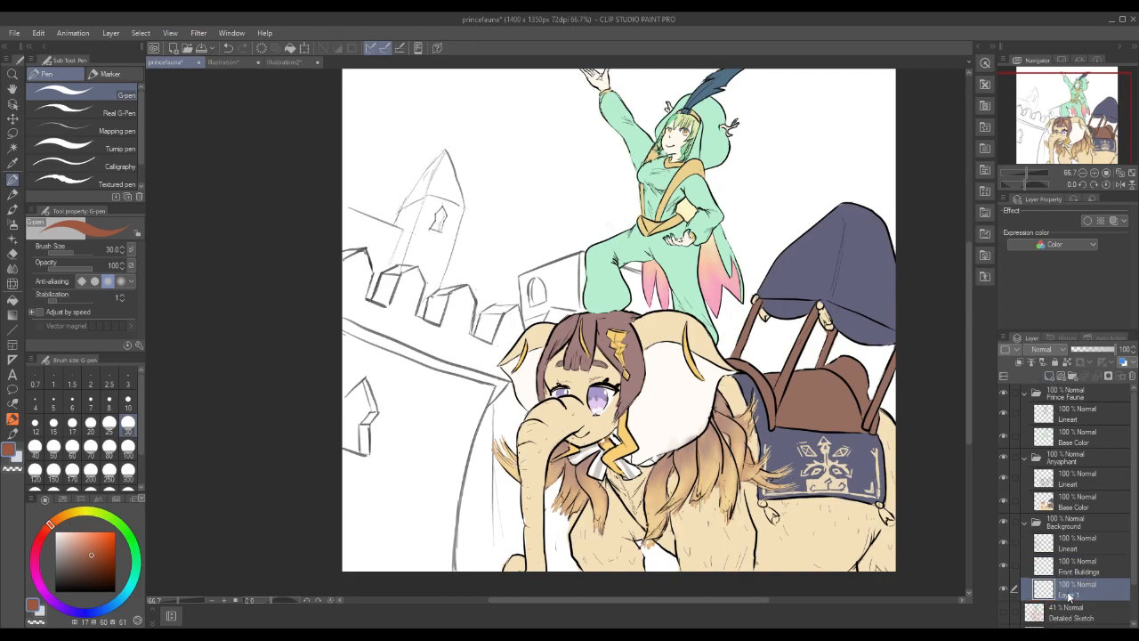
double_click(1069, 593)
key(BackSpace)
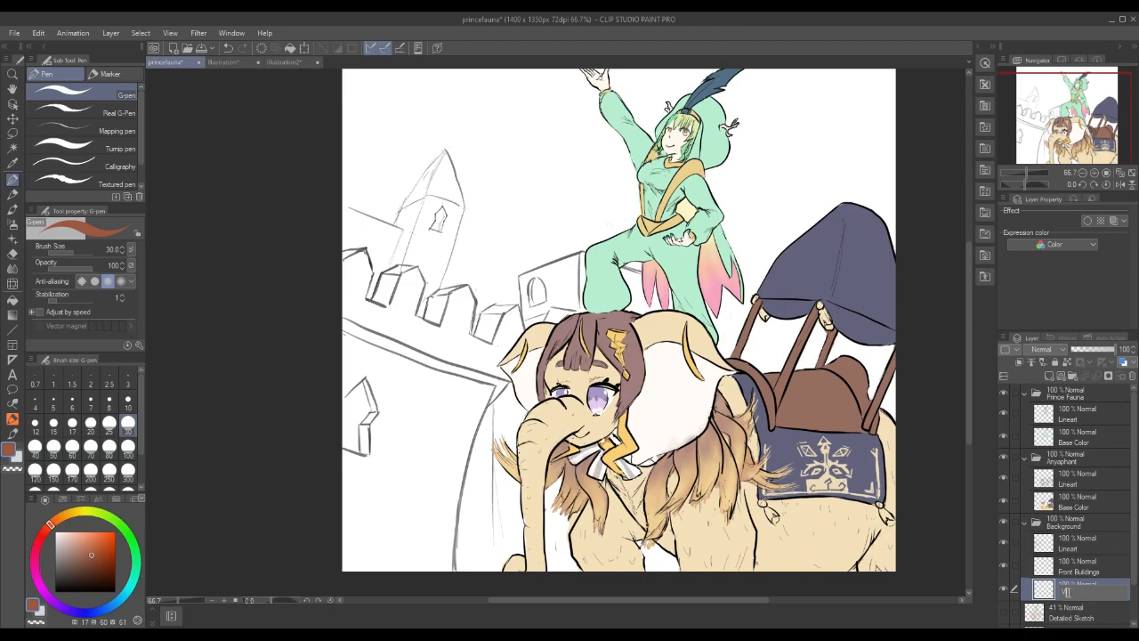
text(V)
key(BackSpace)
text(Back Buil)
key(BackSpace)
key(BackSpace)
text(ildings)
key(Return)
Add another layer beneath Back Buildings and name it Sky.
click(1050, 375)
drag(1072, 618, 1072, 616)
double_click(1070, 613)
text(Sky)
key(Return)
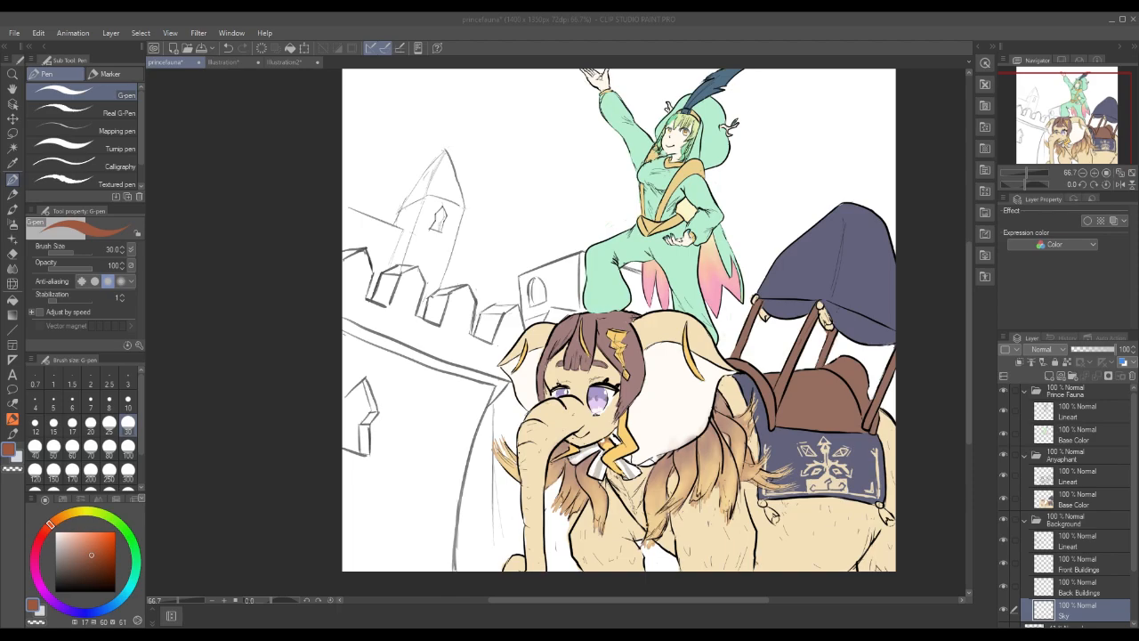
On the Front Buildings layer, block in the front castle walls and the building behind the prince in reddish brown with brush size 300.
click(1089, 568)
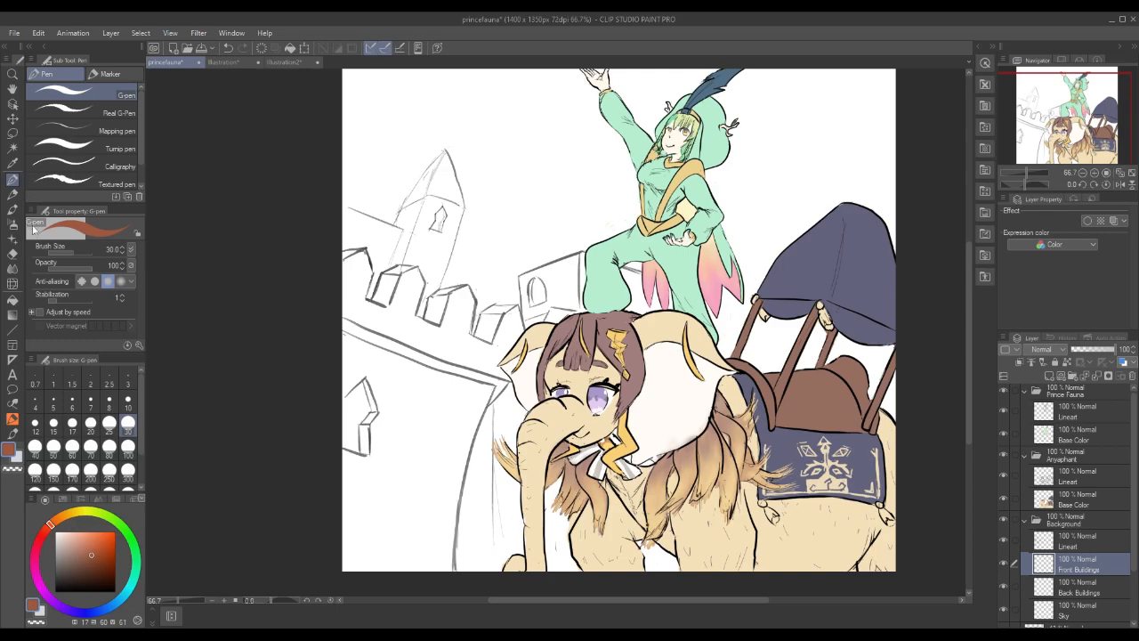
click(128, 468)
mouse_move(454, 496)
mouse_down()
mouse_move(428, 554)
mouse_move(450, 405)
mouse_move(385, 441)
mouse_move(398, 371)
mouse_move(338, 464)
mouse_move(340, 355)
mouse_move(360, 284)
mouse_move(386, 364)
mouse_move(433, 332)
mouse_move(461, 410)
mouse_move(551, 300)
mouse_move(550, 322)
mouse_move(540, 290)
mouse_move(601, 272)
mouse_move(659, 285)
mouse_move(686, 307)
mouse_move(552, 298)
mouse_move(570, 267)
mouse_move(556, 272)
mouse_move(499, 431)
mouse_move(535, 414)
mouse_move(513, 440)
mouse_move(534, 525)
mouse_up()
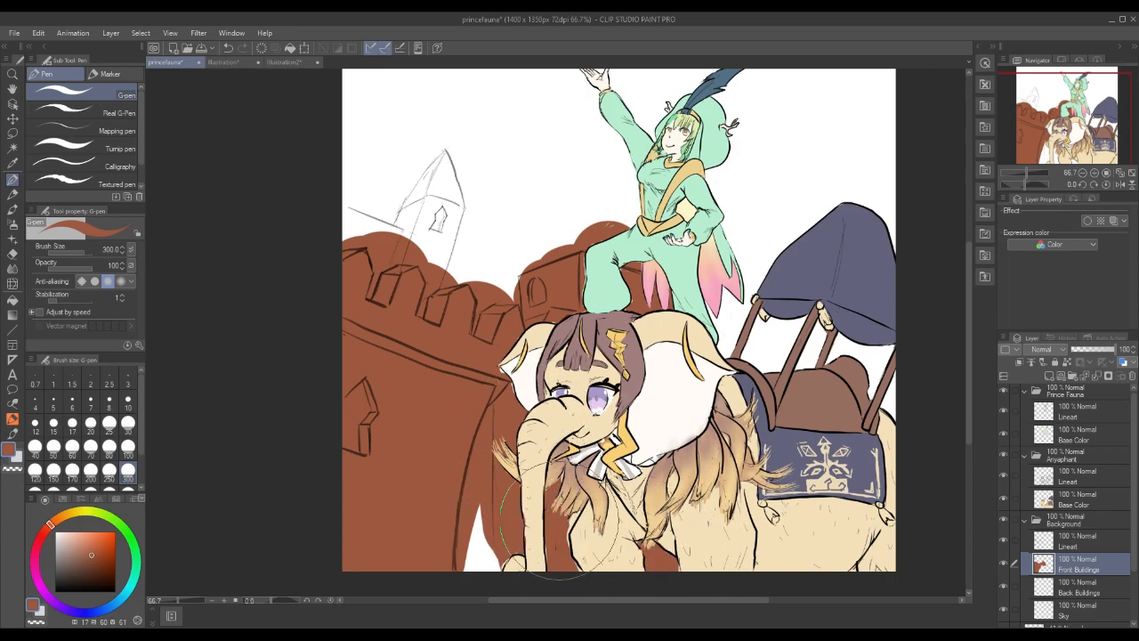
click(574, 570)
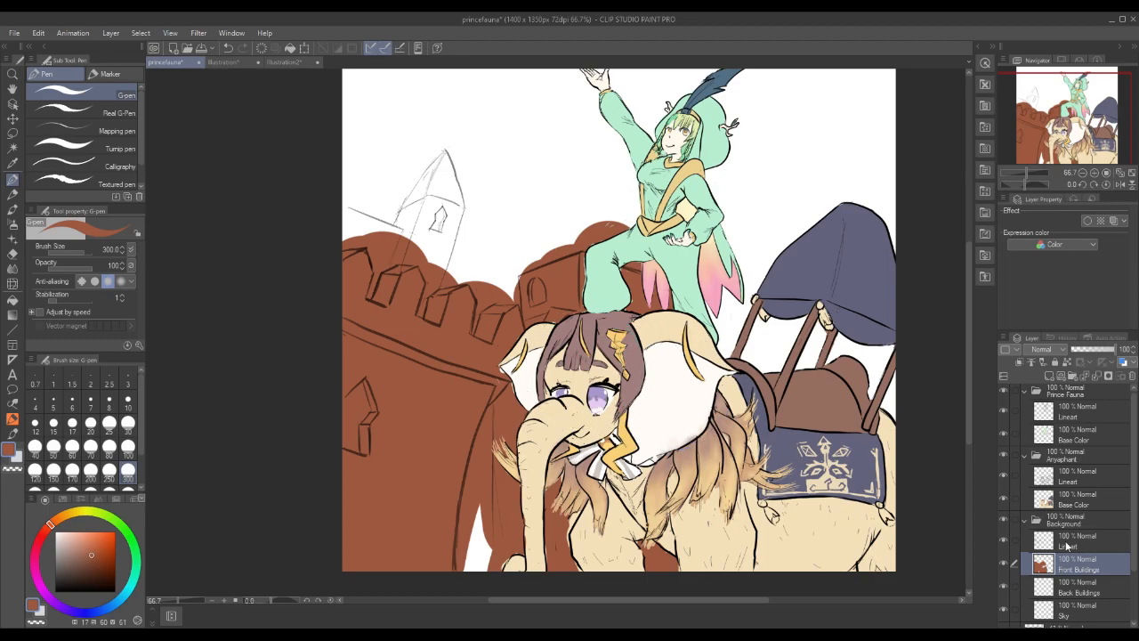
On the elephant's Base Color layer, sample its cream color and set the G-pen's brush size to 10.
click(1077, 503)
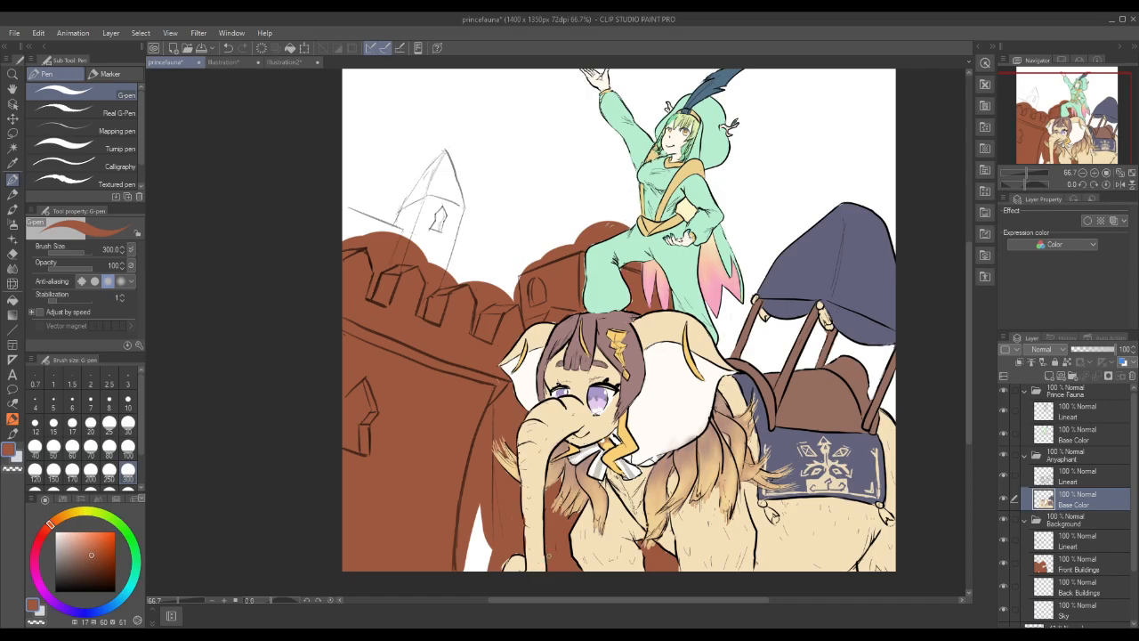
alt+click(548, 555)
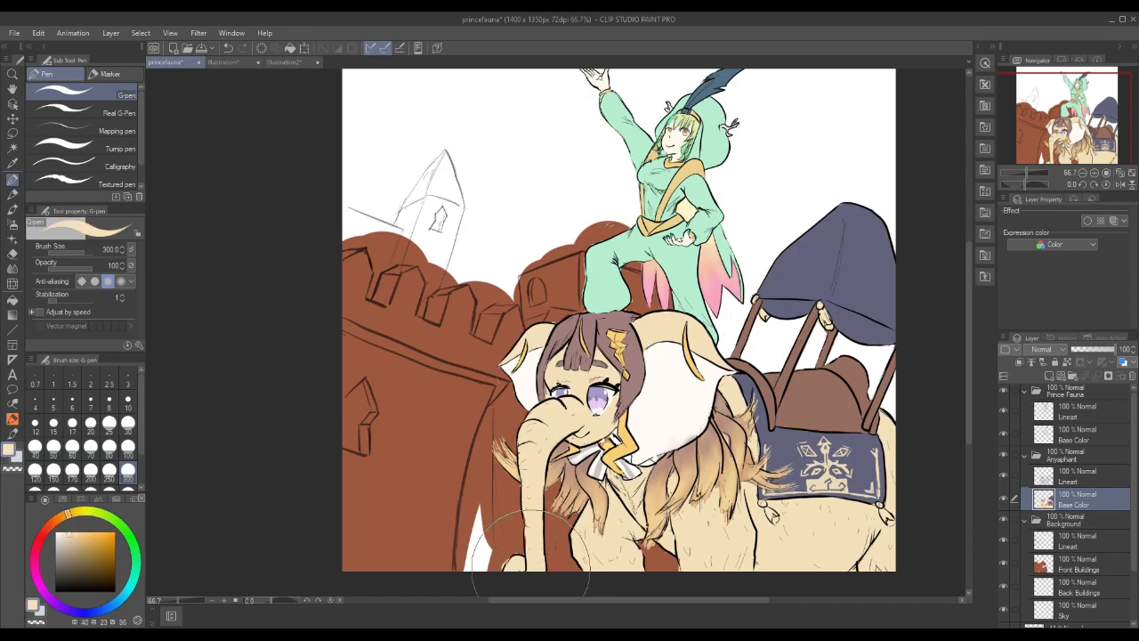
click(128, 402)
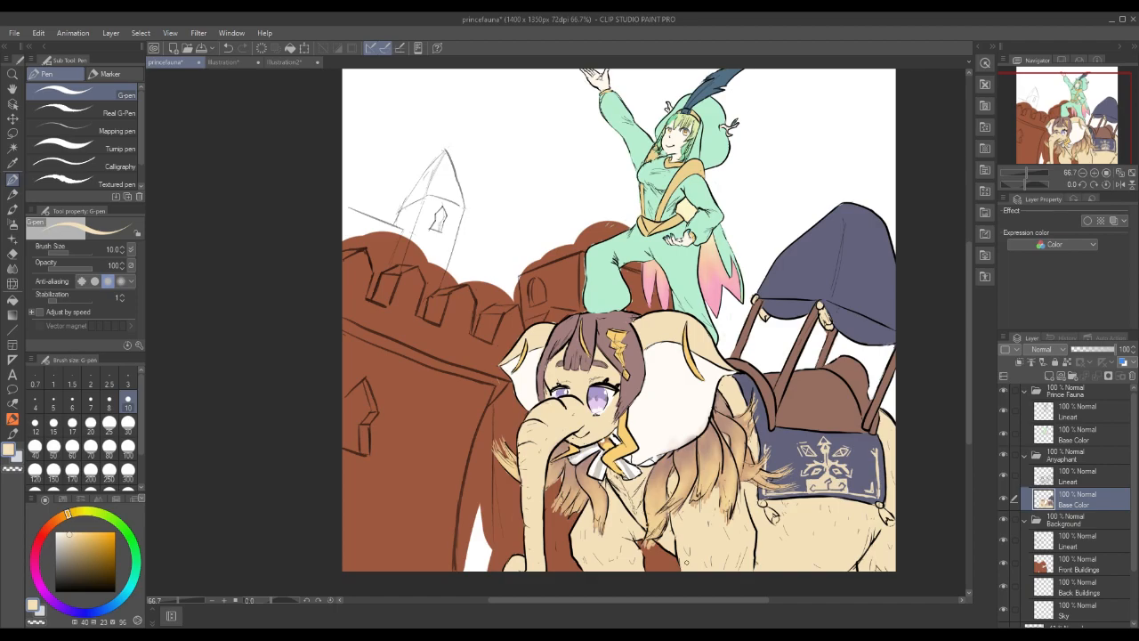
click(1071, 436)
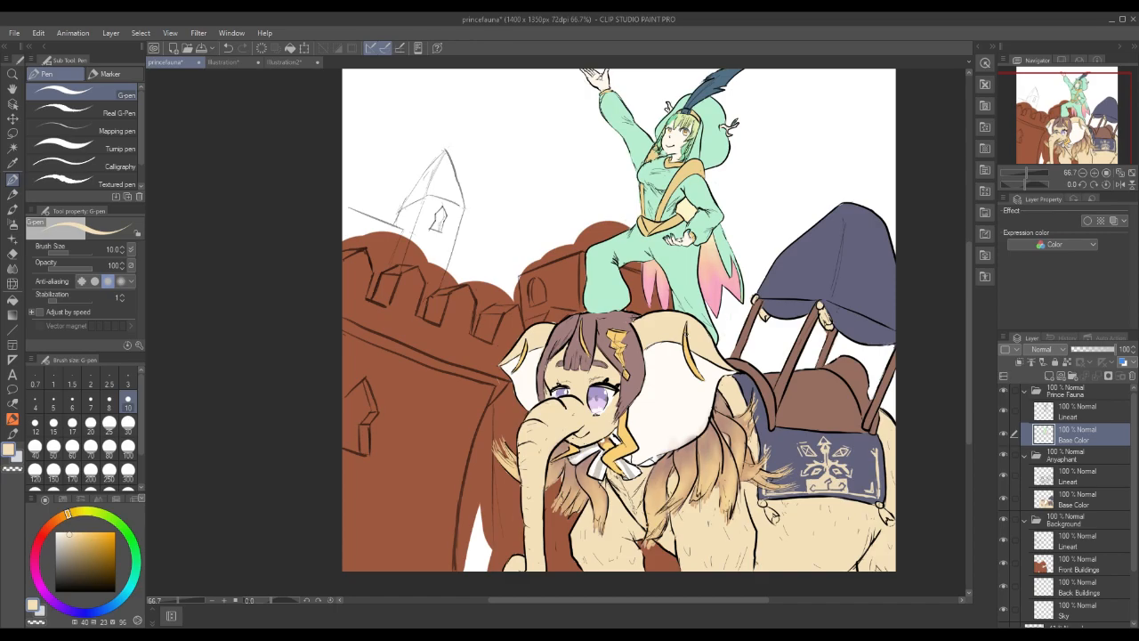
On the Front Buildings layer, erase the reddish brown from the gap between the walls and above the roofline of the building behind the prince.
click(1078, 564)
mouse_move(483, 474)
mouse_down()
mouse_move(490, 573)
mouse_move(489, 479)
mouse_up()
mouse_move(487, 537)
mouse_down()
mouse_move(492, 429)
mouse_move(487, 492)
mouse_up()
drag(490, 443, 491, 398)
drag(489, 422, 486, 409)
mouse_move(484, 468)
mouse_down()
mouse_move(486, 411)
mouse_move(457, 571)
mouse_move(458, 552)
mouse_up()
mouse_move(462, 496)
mouse_down()
mouse_move(470, 464)
mouse_move(471, 556)
mouse_up()
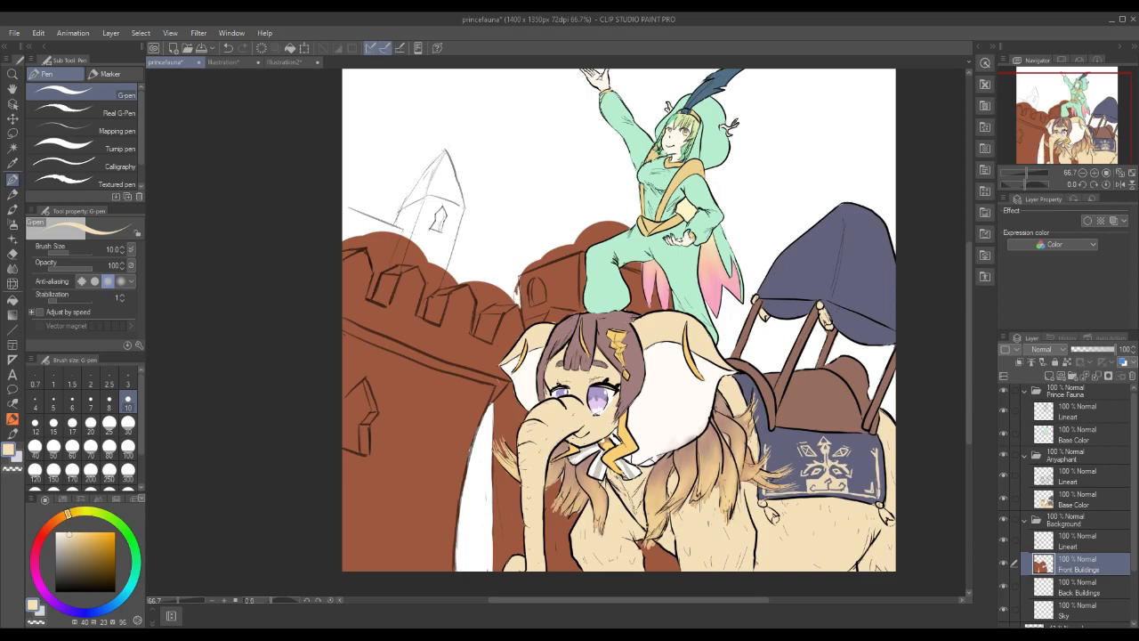
mouse_move(521, 267)
mouse_down()
mouse_move(584, 226)
mouse_move(596, 226)
mouse_move(586, 241)
mouse_move(621, 224)
mouse_up()
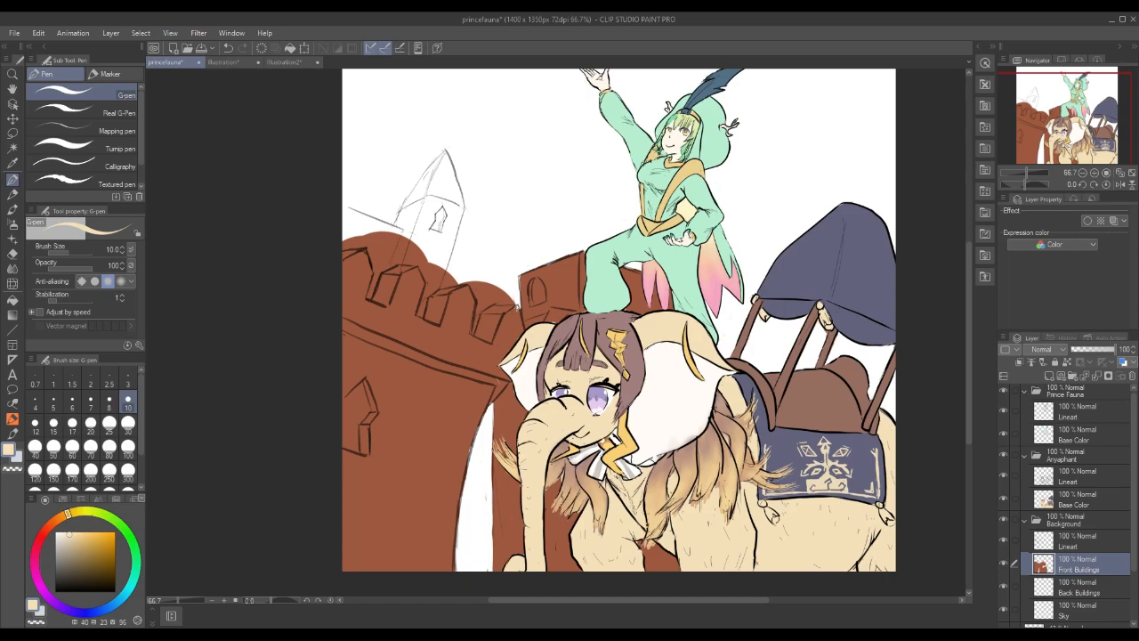
Sample the wall's reddish brown and erase the overspill around the front wall's battlements on the Front Buildings layer.
alt+click(504, 339)
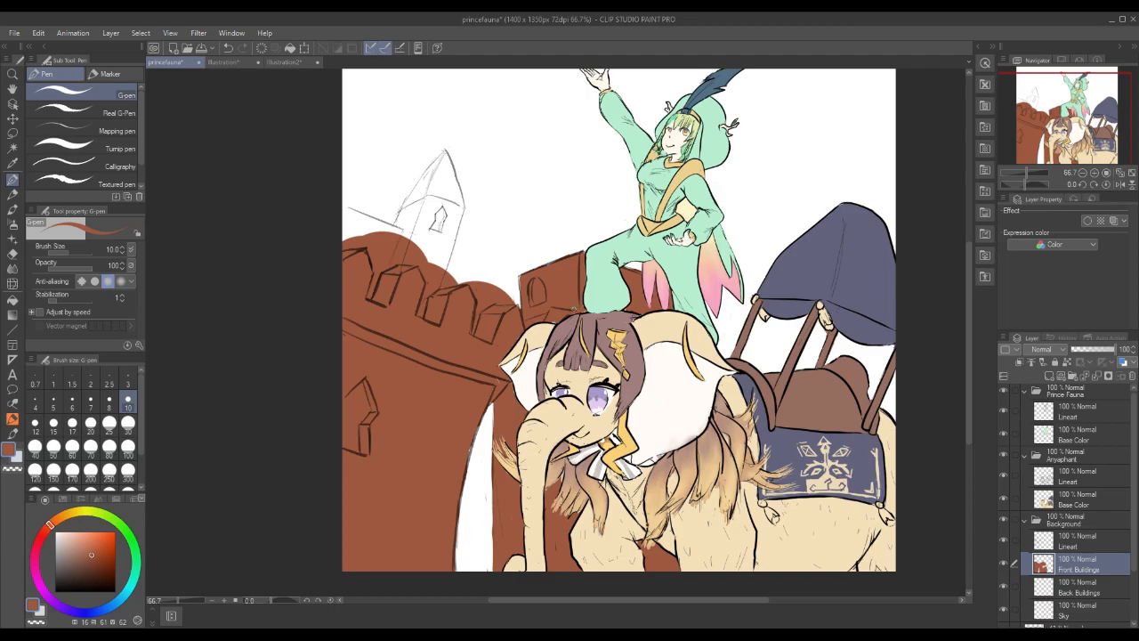
click(1072, 542)
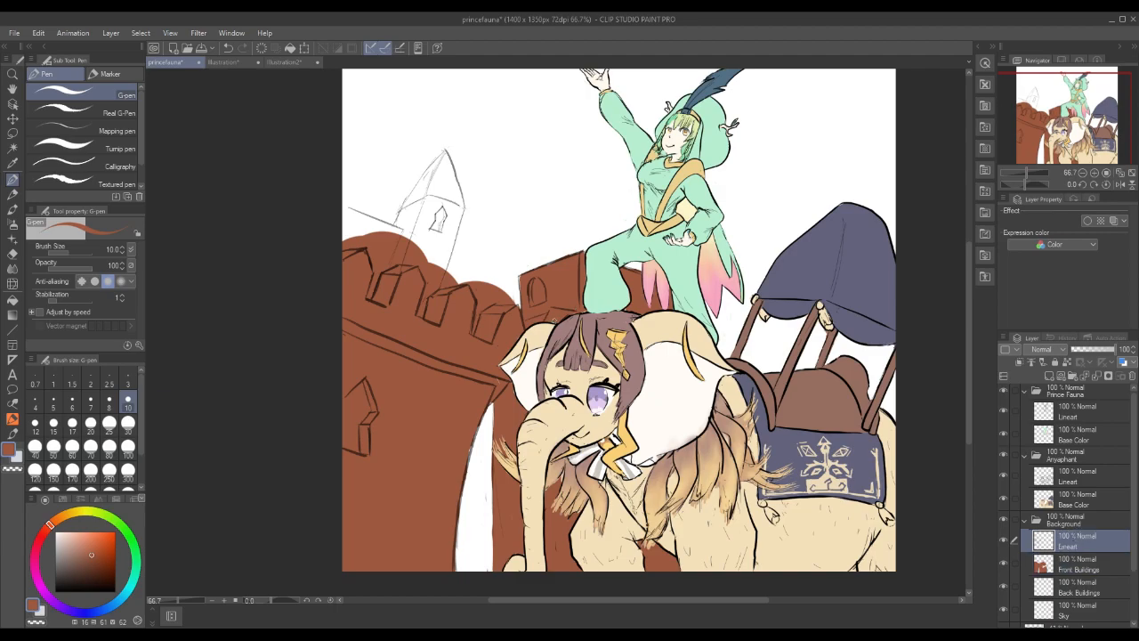
click(1076, 501)
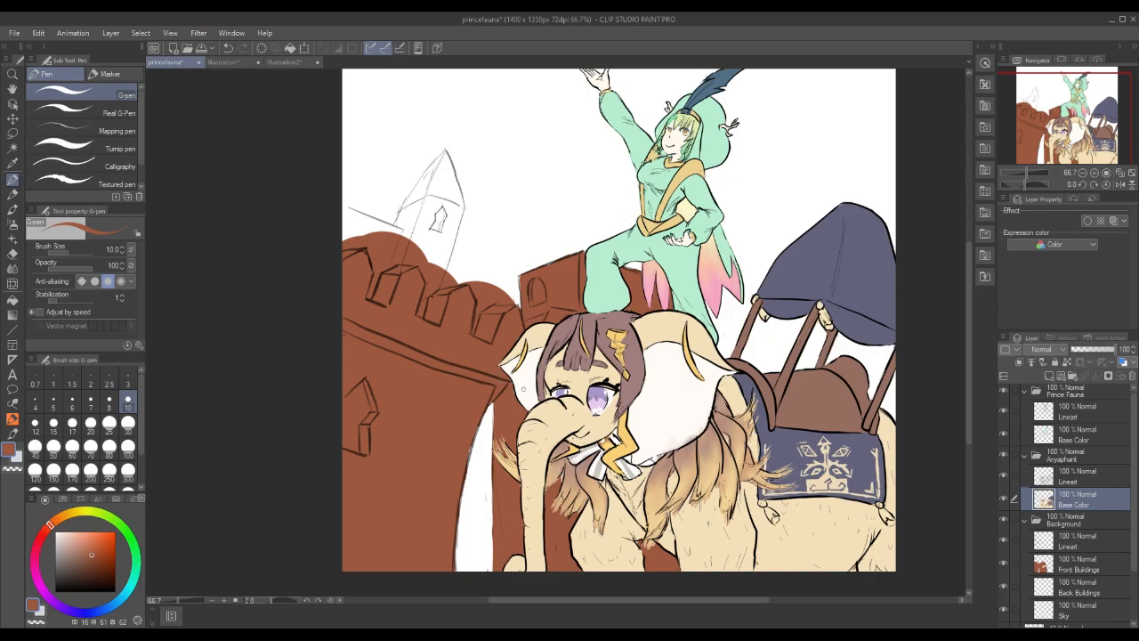
click(1081, 567)
mouse_move(481, 312)
mouse_down()
mouse_move(472, 332)
mouse_move(486, 299)
mouse_move(511, 300)
mouse_up()
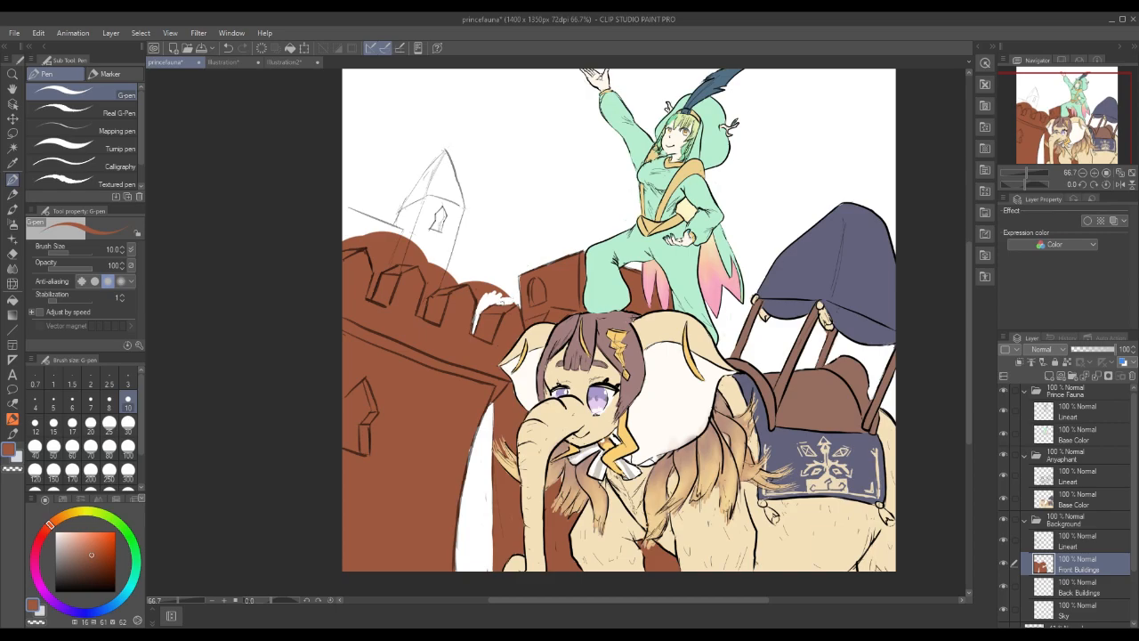
mouse_move(507, 295)
mouse_down()
mouse_move(476, 319)
mouse_move(484, 283)
mouse_move(448, 275)
mouse_move(443, 286)
mouse_move(459, 280)
mouse_move(419, 303)
mouse_move(442, 299)
mouse_move(420, 317)
mouse_up()
mouse_move(429, 277)
mouse_down()
mouse_move(437, 265)
mouse_move(431, 300)
mouse_move(421, 257)
mouse_move(409, 267)
mouse_move(427, 264)
mouse_move(403, 266)
mouse_move(371, 223)
mouse_move(394, 255)
mouse_move(385, 266)
mouse_move(397, 259)
mouse_move(369, 297)
mouse_up()
mouse_move(379, 259)
mouse_down()
mouse_move(375, 277)
mouse_move(370, 237)
mouse_move(371, 266)
mouse_move(387, 262)
mouse_move(372, 233)
mouse_move(389, 247)
mouse_move(345, 247)
mouse_move(354, 235)
mouse_up()
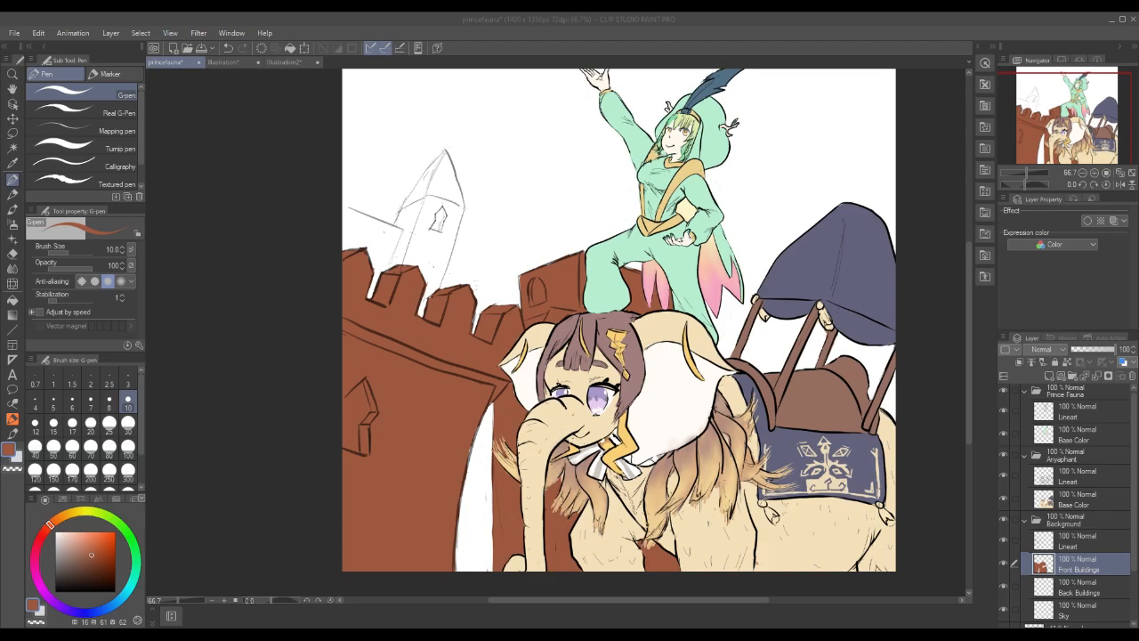
Fill the windows of the front wall and the building behind the prince with a dark brown of hue 16, saturation 40 and value 22.
click(98, 576)
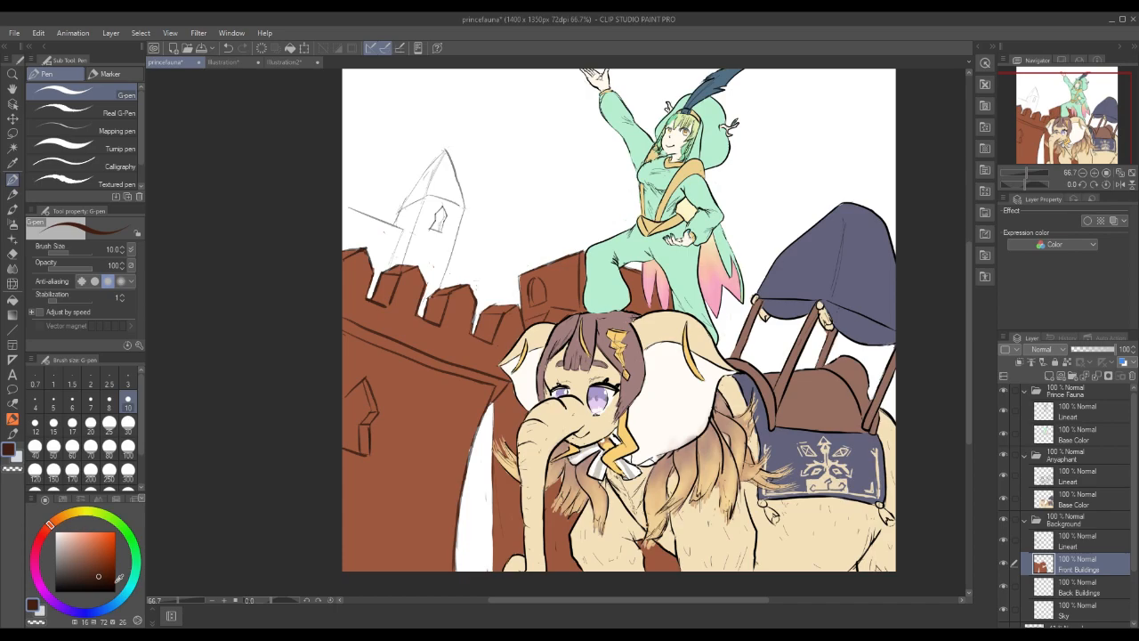
click(79, 578)
mouse_move(355, 396)
mouse_down()
mouse_move(349, 411)
mouse_move(361, 383)
mouse_move(368, 412)
mouse_move(357, 449)
mouse_move(343, 442)
mouse_move(361, 402)
mouse_move(340, 420)
mouse_move(348, 440)
mouse_up()
drag(537, 283, 534, 300)
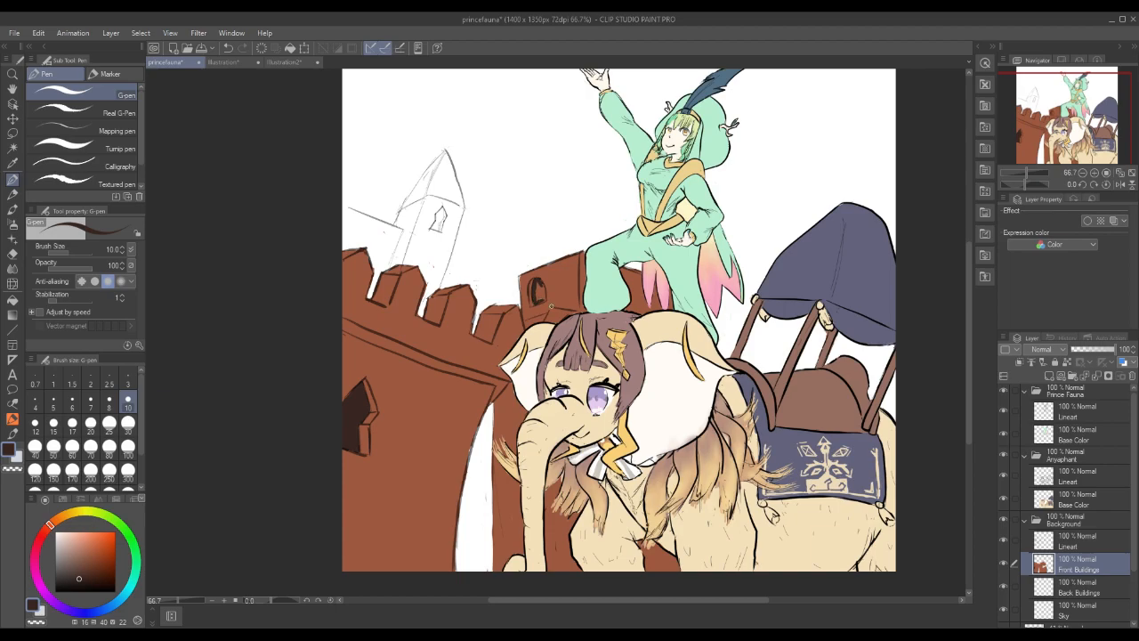
drag(544, 303, 541, 286)
mouse_move(537, 286)
mouse_down()
mouse_move(538, 299)
mouse_move(539, 287)
mouse_up()
On the Back Buildings layer, mix a light orange-brown with hue 16, saturation 54 and value 82, and set the brush size to 80.
click(1093, 587)
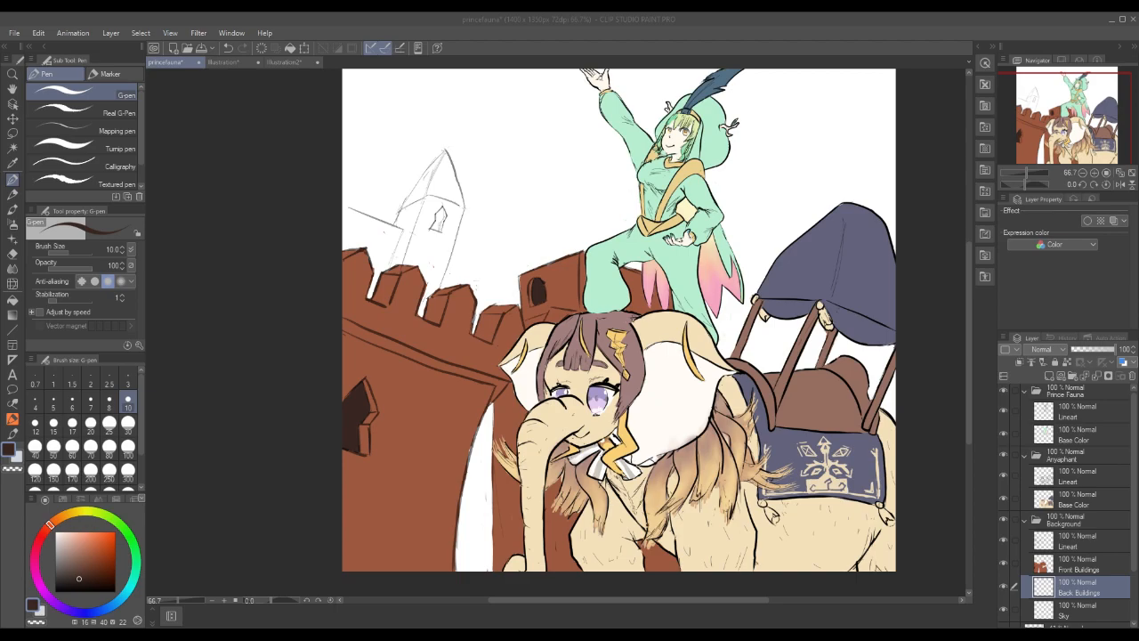
click(92, 556)
click(86, 542)
click(88, 542)
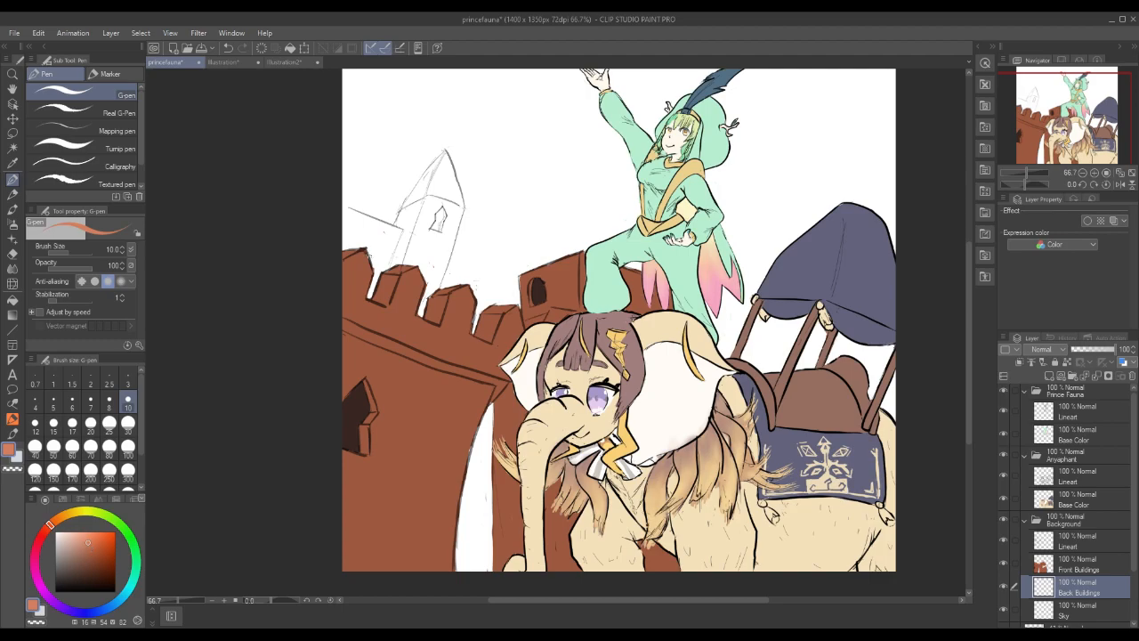
click(109, 446)
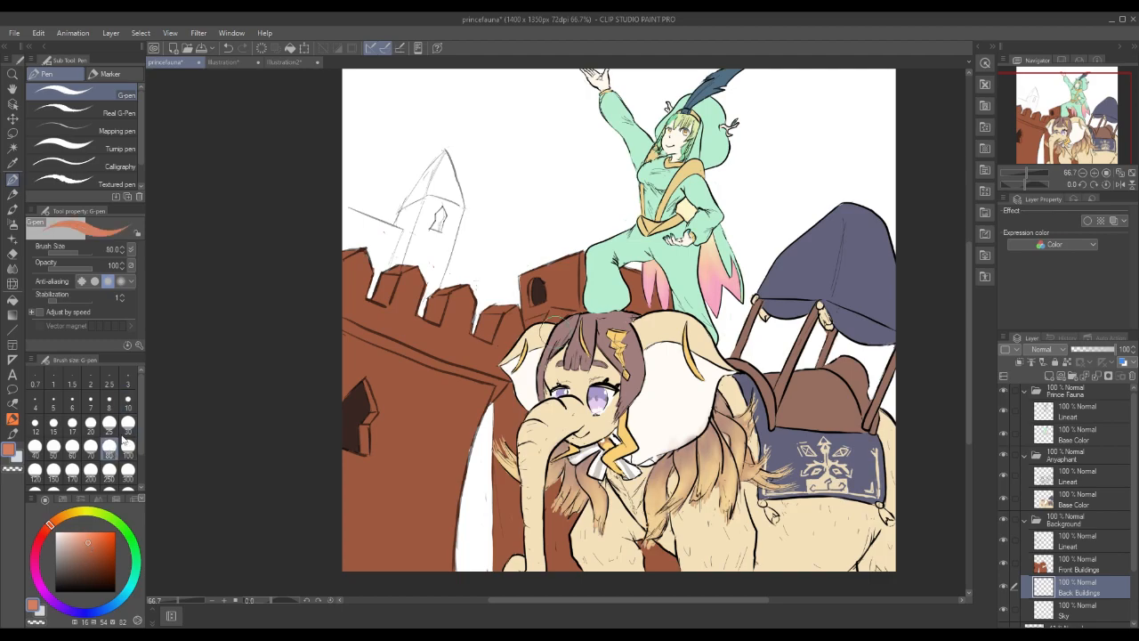
Paint the distant tower and its pointed roof orange-brown on the Back Buildings layer, filling up to the outlines with brush size 10.
mouse_move(423, 283)
mouse_down()
mouse_move(419, 309)
mouse_move(436, 260)
mouse_move(421, 263)
mouse_move(389, 316)
mouse_move(405, 267)
mouse_up()
click(1081, 548)
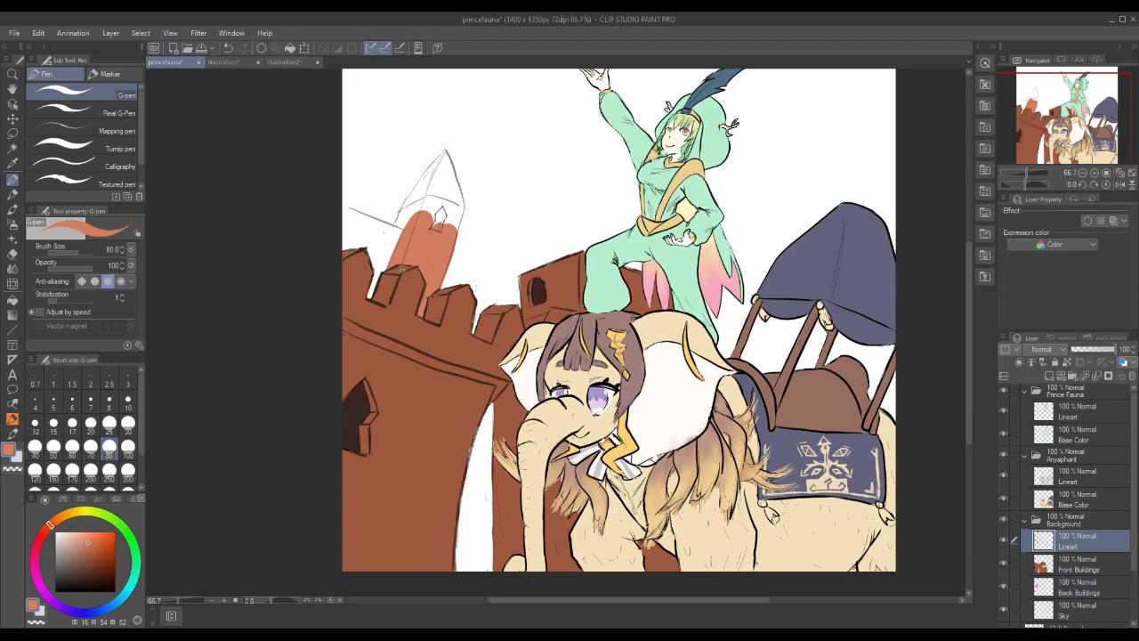
click(1091, 564)
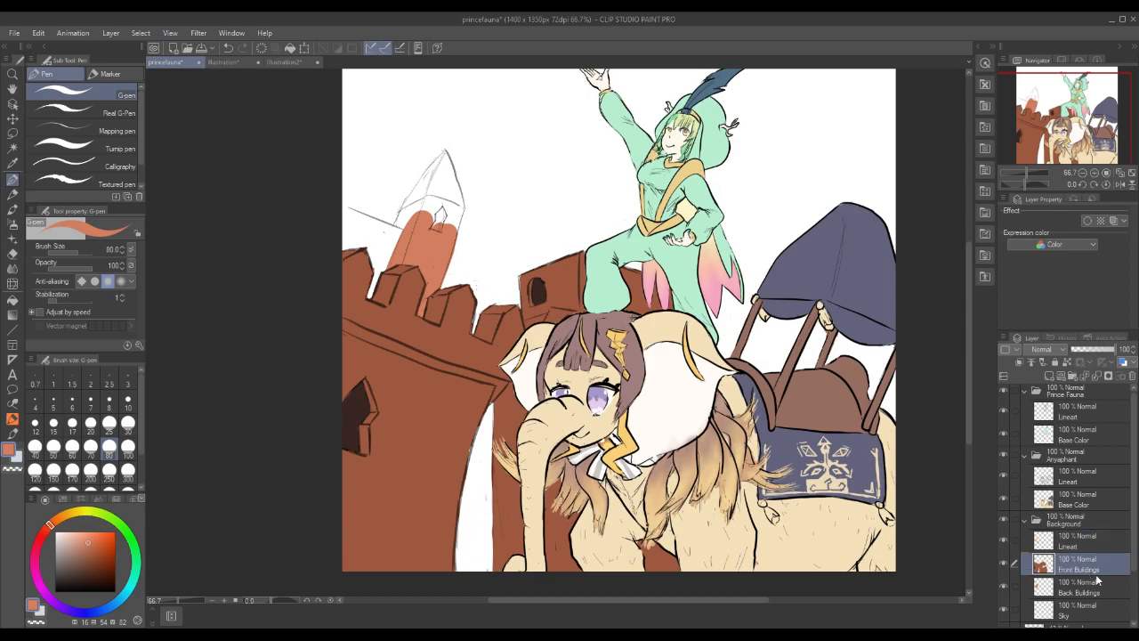
click(1093, 588)
mouse_move(440, 210)
mouse_down()
mouse_move(420, 228)
mouse_move(409, 210)
mouse_move(401, 239)
mouse_move(425, 197)
mouse_move(405, 205)
mouse_move(445, 154)
mouse_up()
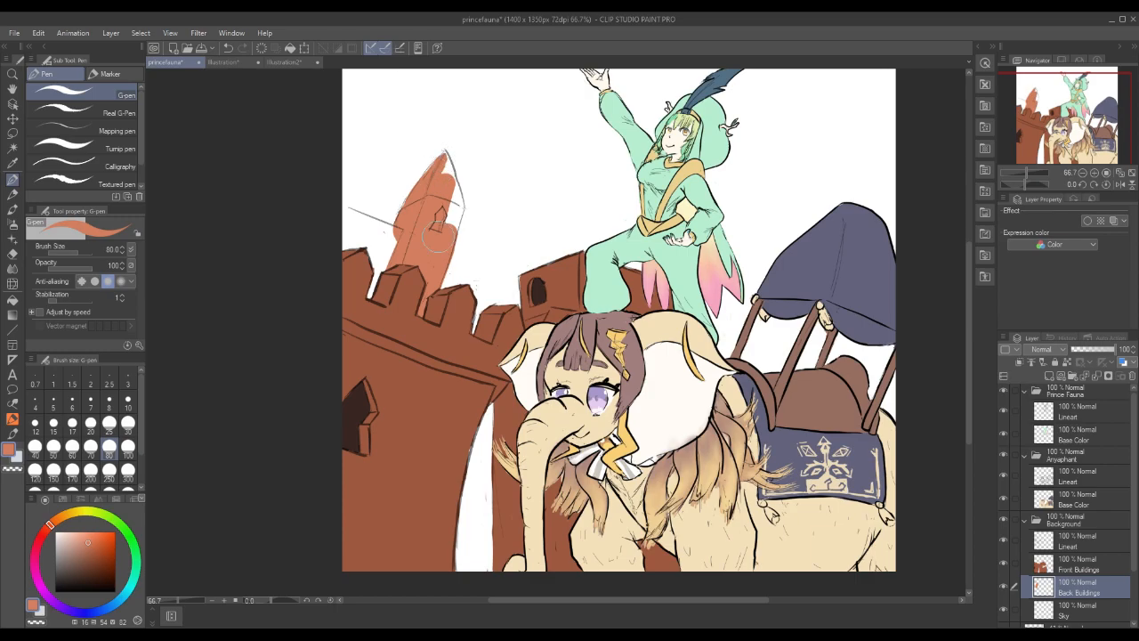
click(129, 402)
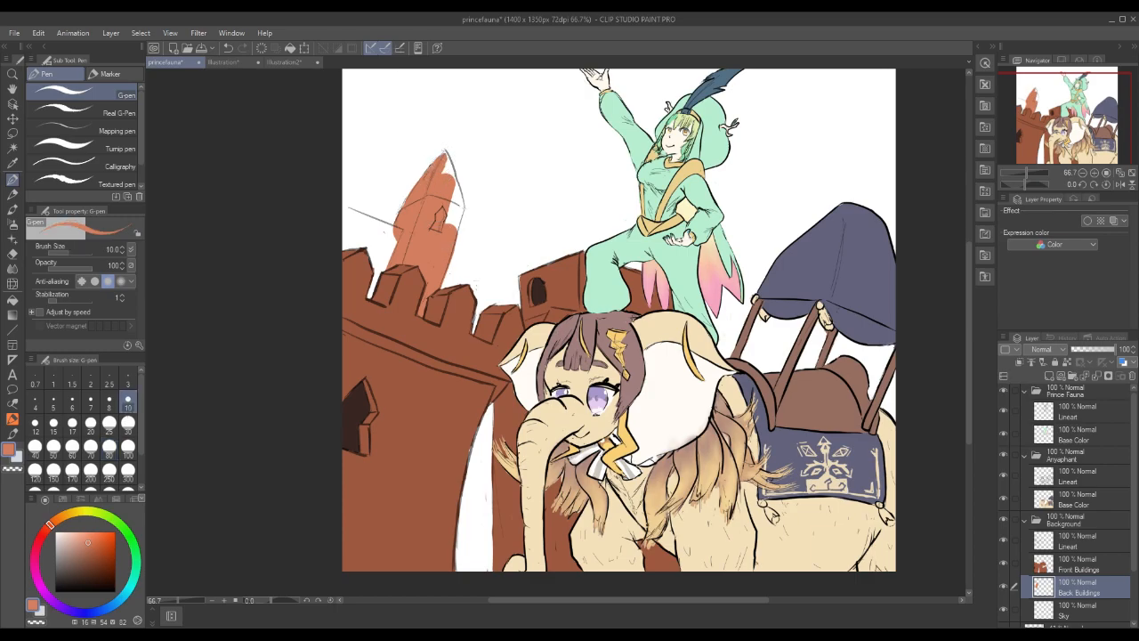
mouse_move(445, 155)
mouse_down()
mouse_move(456, 233)
mouse_move(462, 218)
mouse_up()
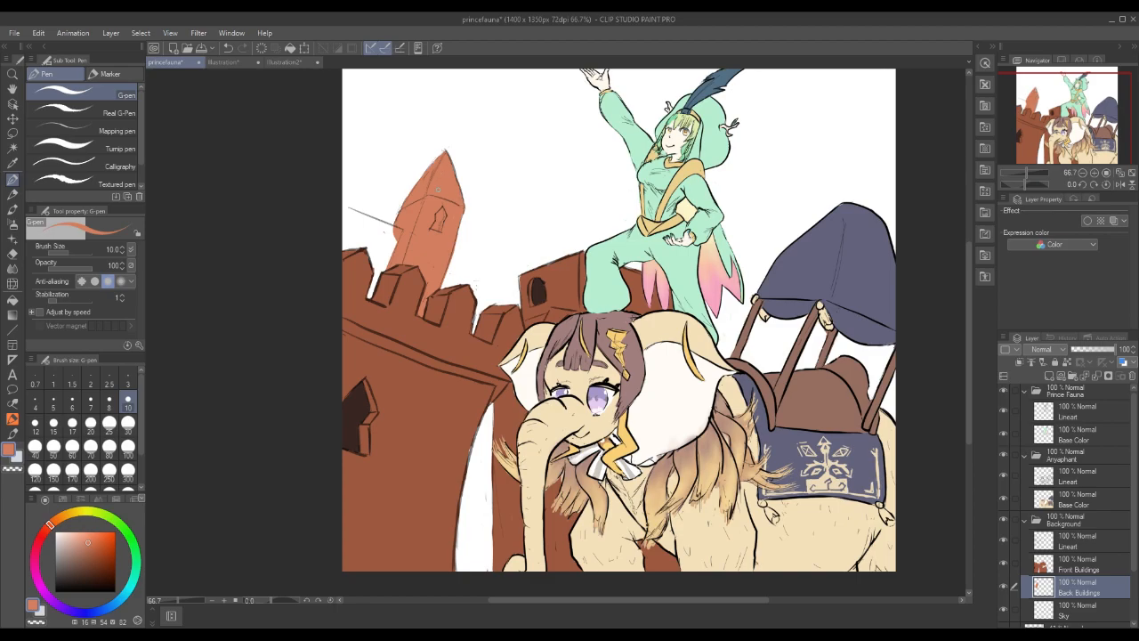
Fill the distant wall beside the tower and the lower part of the gap between the front walls with the same orange-brown.
mouse_move(395, 237)
mouse_down()
mouse_move(355, 223)
mouse_move(346, 214)
mouse_move(393, 228)
mouse_move(348, 206)
mouse_move(392, 238)
mouse_move(350, 233)
mouse_move(370, 252)
mouse_up()
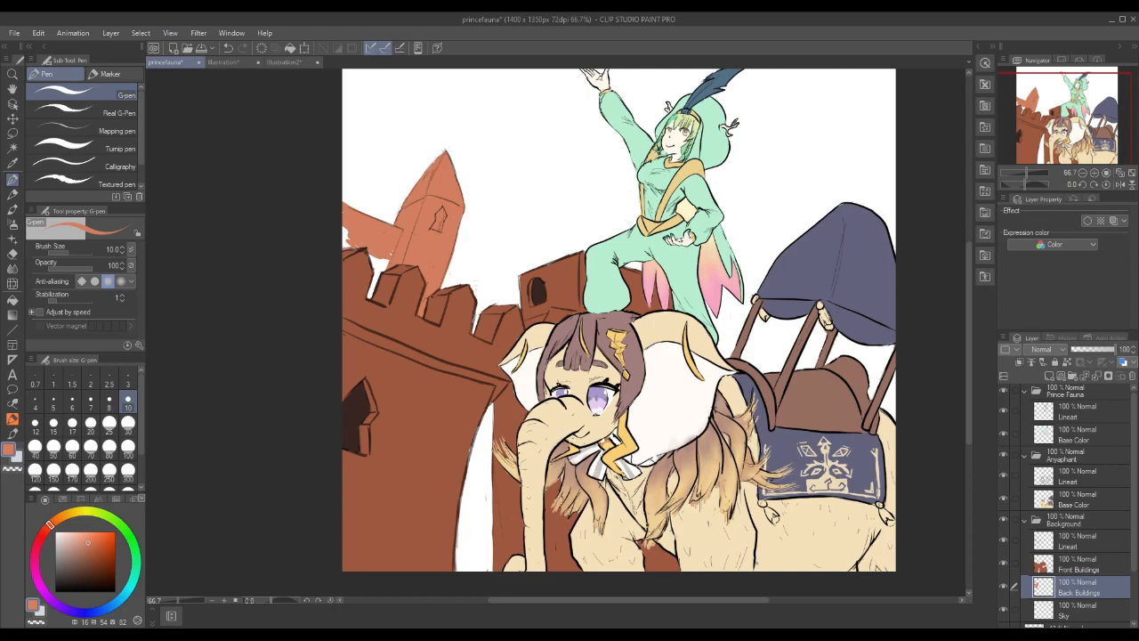
mouse_move(369, 256)
mouse_down()
mouse_move(373, 296)
mouse_move(388, 269)
mouse_up()
mouse_move(466, 498)
mouse_down()
mouse_move(457, 565)
mouse_move(467, 485)
mouse_move(477, 543)
mouse_move(485, 487)
mouse_move(491, 570)
mouse_move(477, 478)
mouse_up()
mouse_move(474, 534)
mouse_down()
mouse_move(491, 469)
mouse_move(476, 565)
mouse_up()
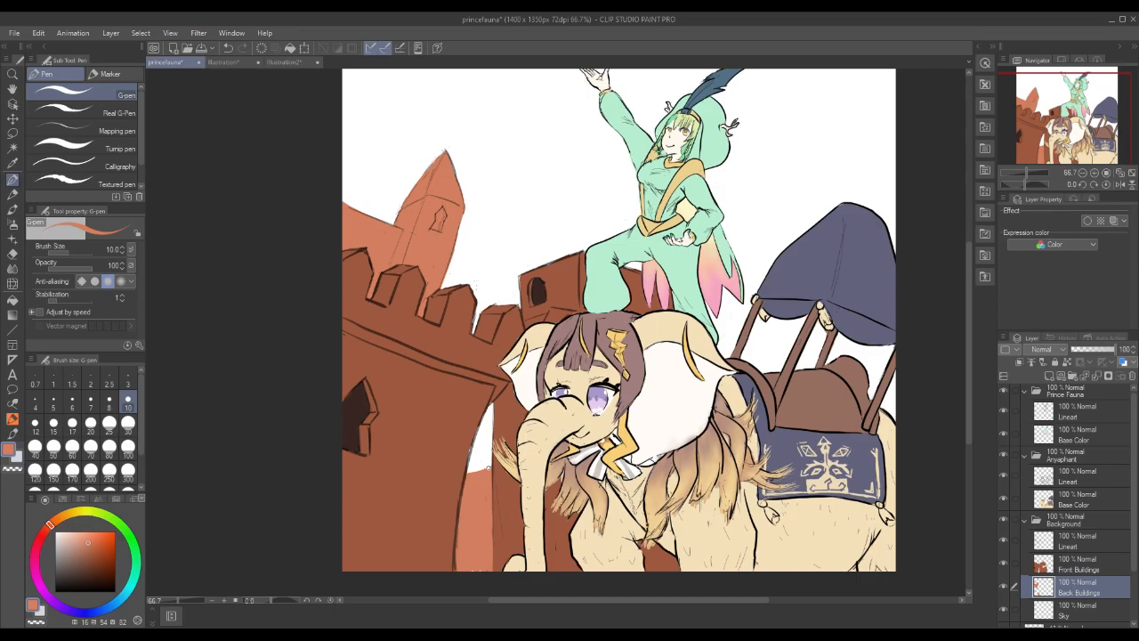
With transparent pixels locked, shade the tower and wall gap in dark red (hue 357, saturation 74, value 42) using the Round watercolor brush at size 30.
click(103, 568)
click(43, 545)
click(100, 566)
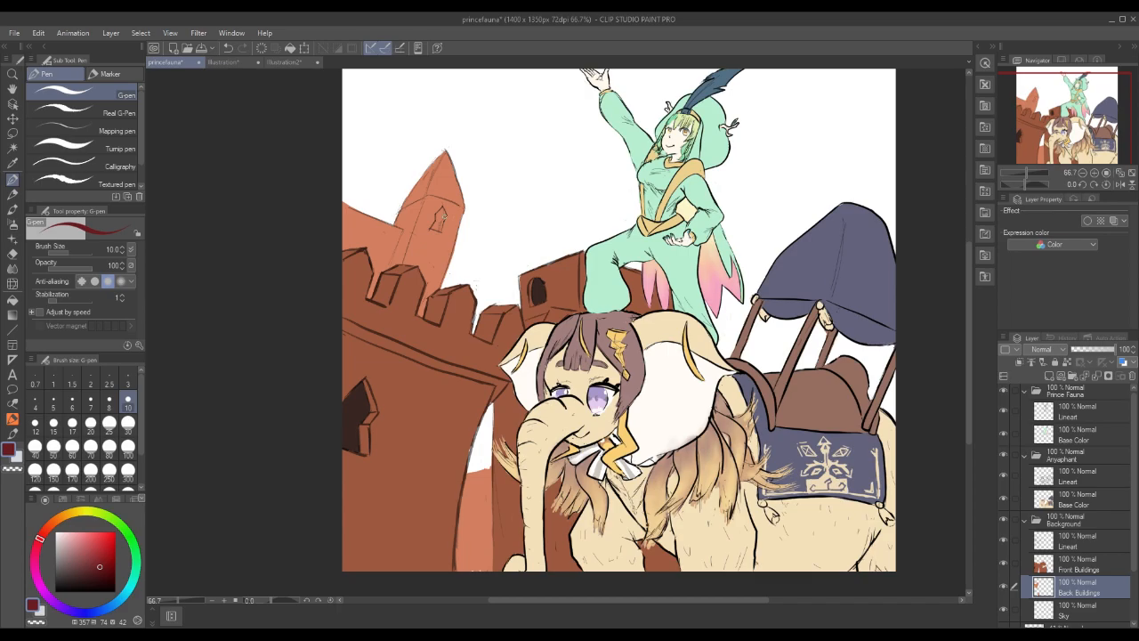
click(12, 209)
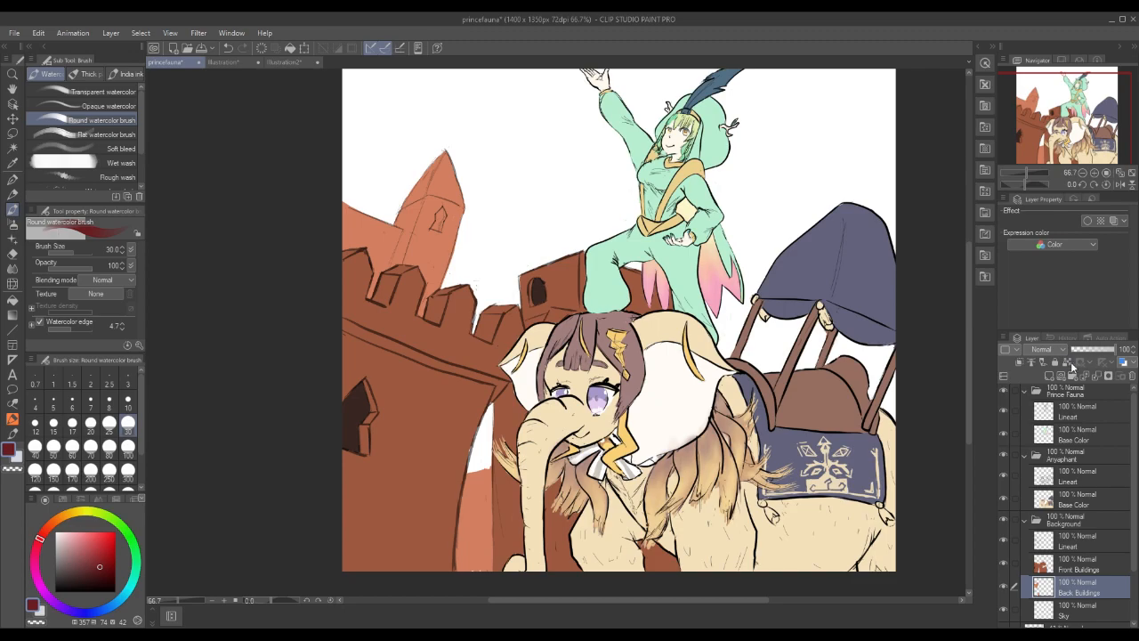
mouse_move(391, 241)
mouse_down()
mouse_move(416, 188)
mouse_move(418, 214)
mouse_move(424, 180)
mouse_move(410, 222)
mouse_up()
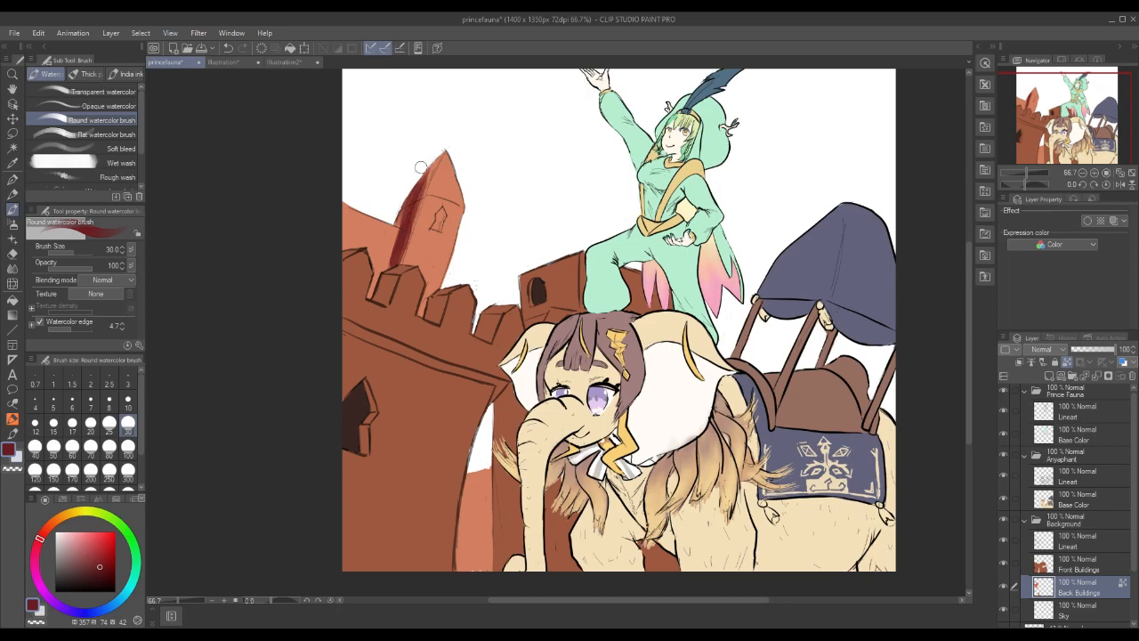
mouse_move(469, 484)
mouse_down()
mouse_move(452, 576)
mouse_move(471, 485)
mouse_move(464, 569)
mouse_move(452, 505)
mouse_move(478, 567)
mouse_move(475, 485)
mouse_move(473, 568)
mouse_up()
mouse_move(454, 527)
mouse_down()
mouse_move(470, 481)
mouse_move(488, 550)
mouse_move(480, 494)
mouse_up()
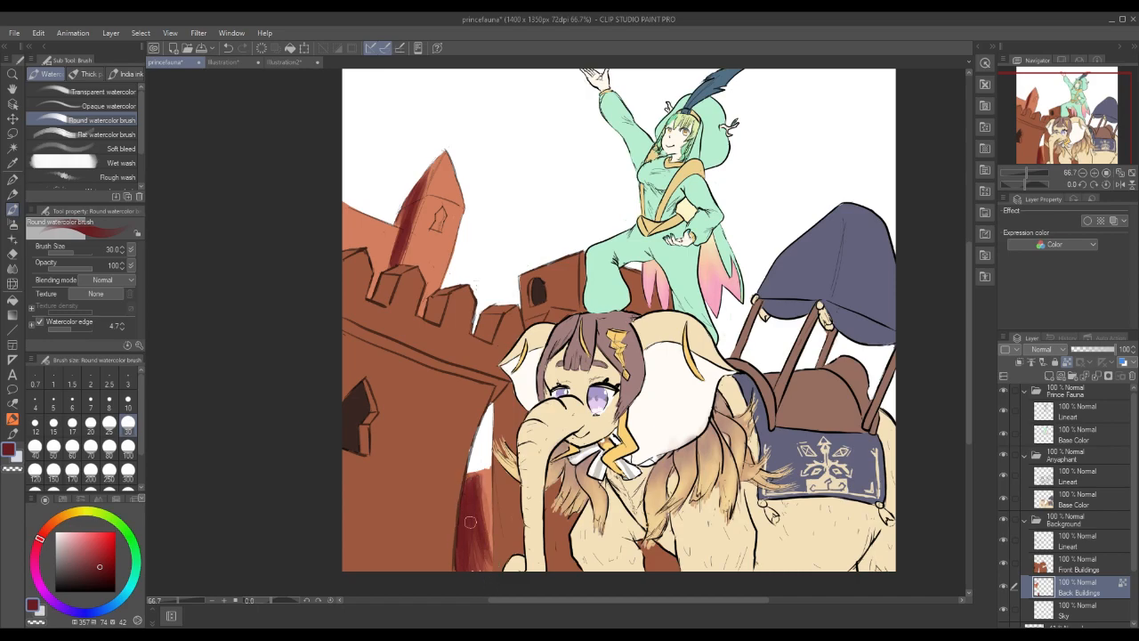
Soften the dark red shading on the distant tower using the Blend tool at size 30.
click(12, 254)
click(12, 269)
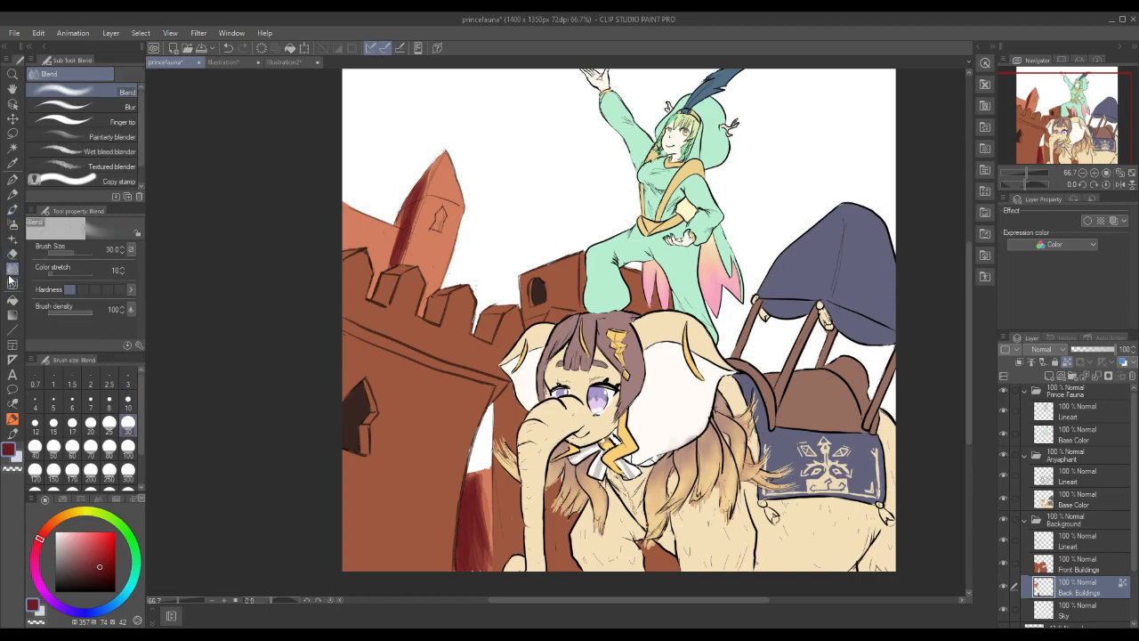
mouse_move(407, 213)
mouse_down()
mouse_move(408, 243)
mouse_move(425, 171)
mouse_move(403, 233)
mouse_up()
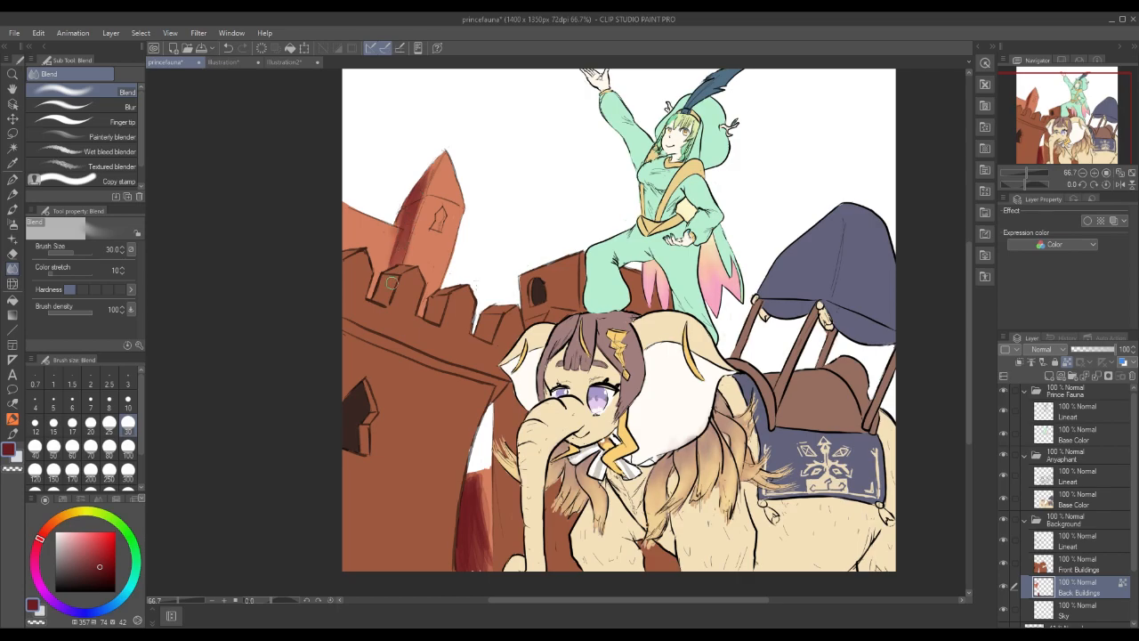
Finish blending the wall gap's shading, and fill the distant tower's window with sampled dark brown using the G-pen at size 10.
mouse_move(479, 522)
mouse_down()
mouse_move(491, 575)
mouse_move(471, 569)
mouse_move(461, 513)
mouse_move(471, 476)
mouse_move(478, 559)
mouse_move(473, 502)
mouse_up()
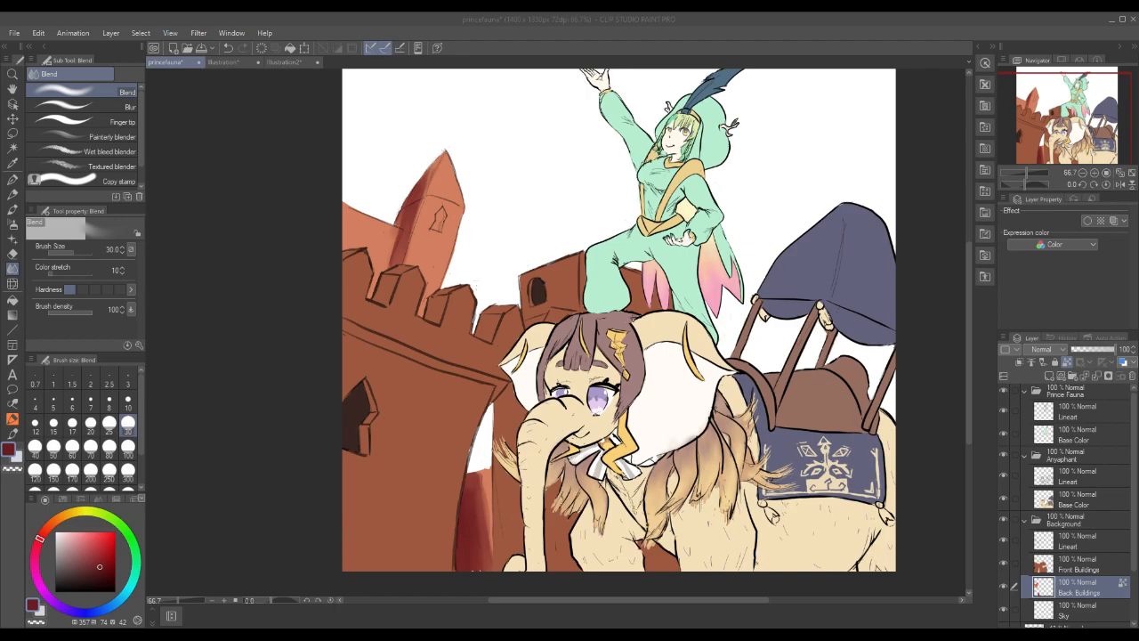
alt+click(538, 294)
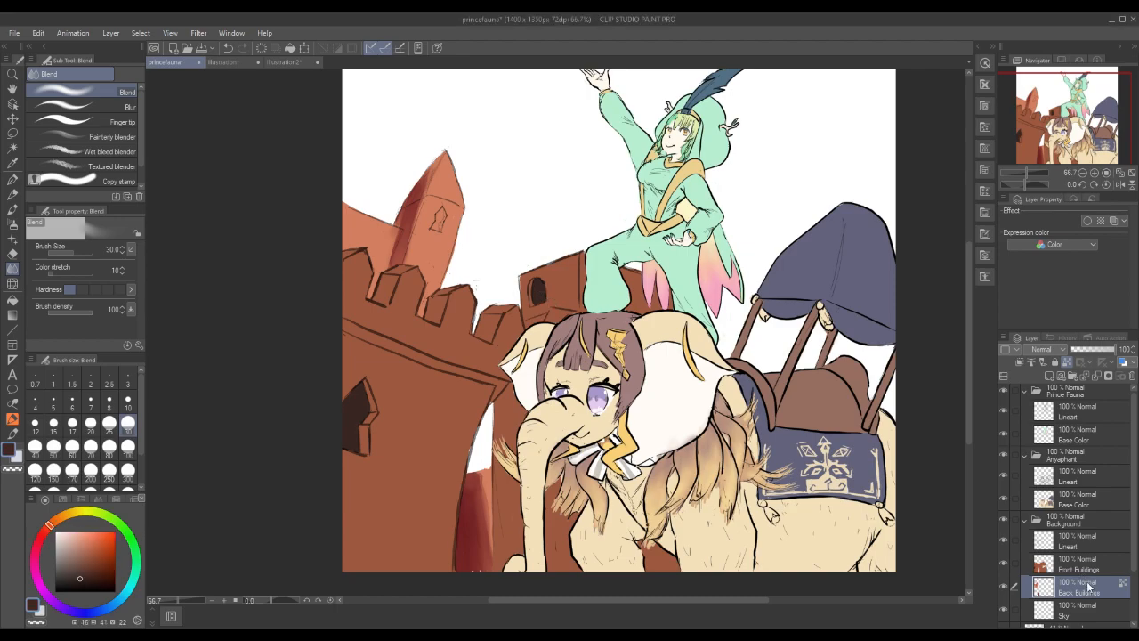
click(128, 398)
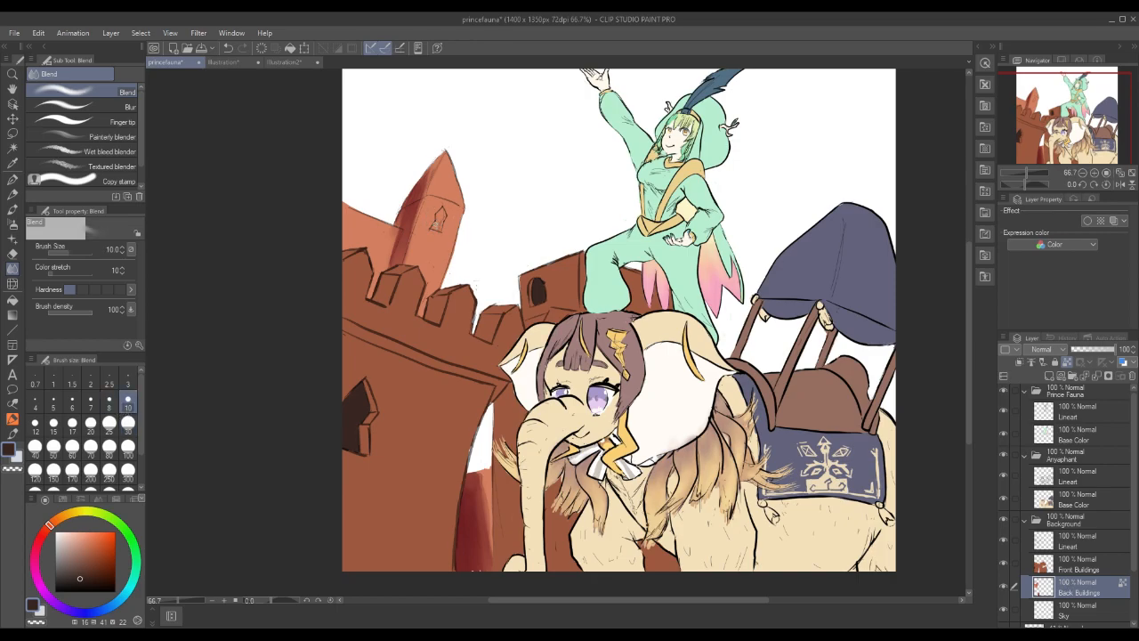
click(13, 178)
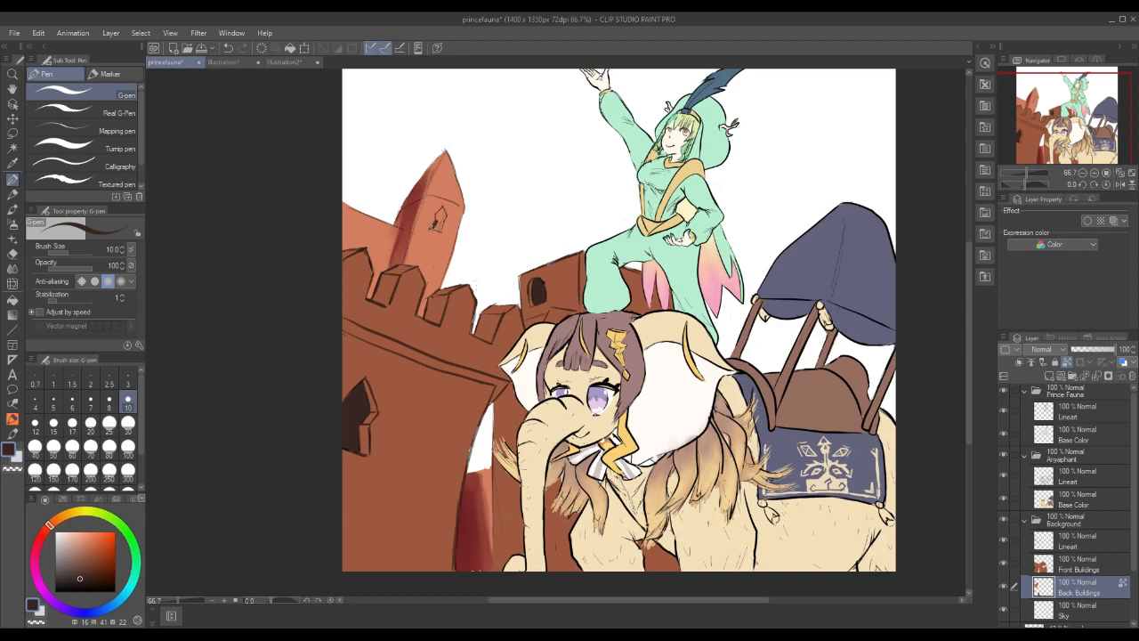
drag(433, 230, 445, 208)
alt+click(441, 217)
drag(441, 217, 441, 228)
alt+click(439, 220)
On the Sky layer, set the foreground color to blue-violet (hue 245, saturation 58, value 76).
click(1091, 614)
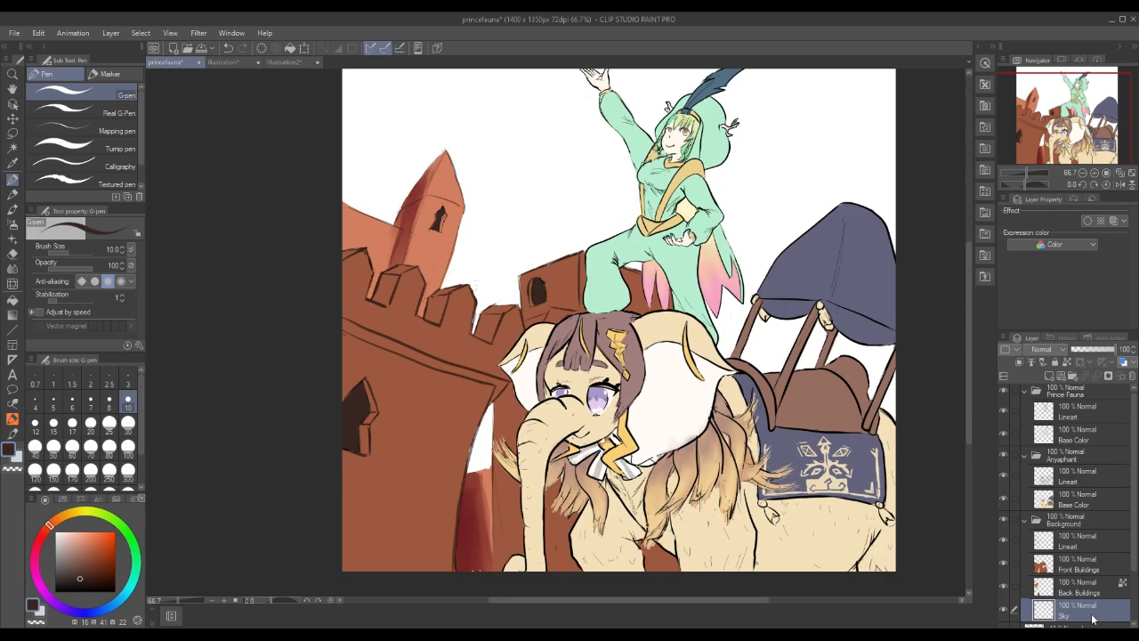
click(64, 609)
drag(74, 551, 65, 567)
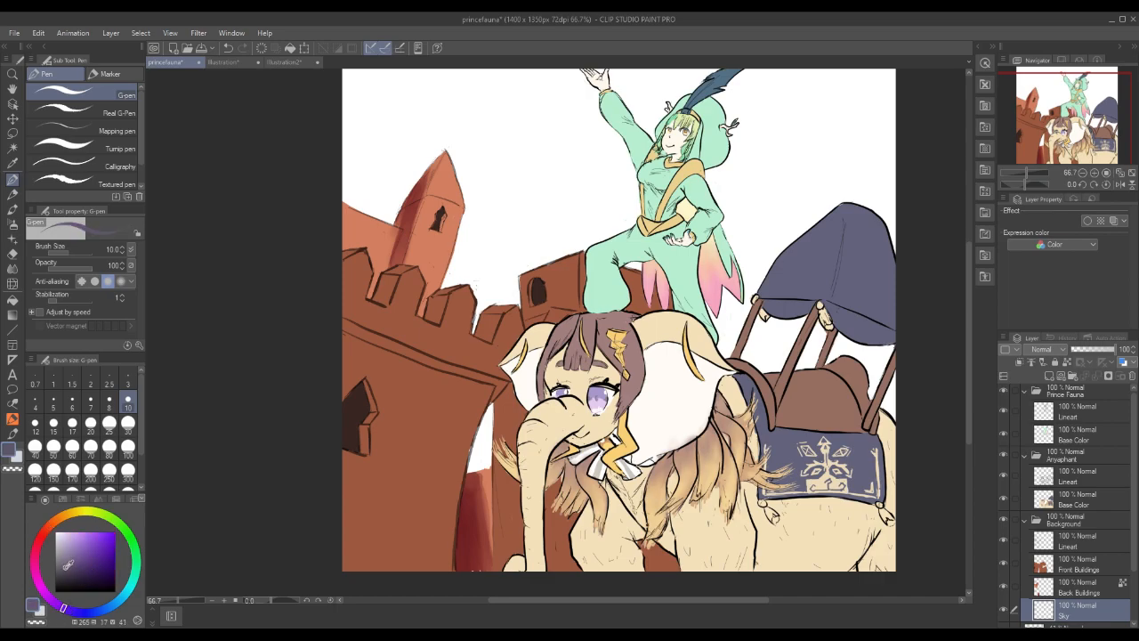
click(84, 547)
click(81, 547)
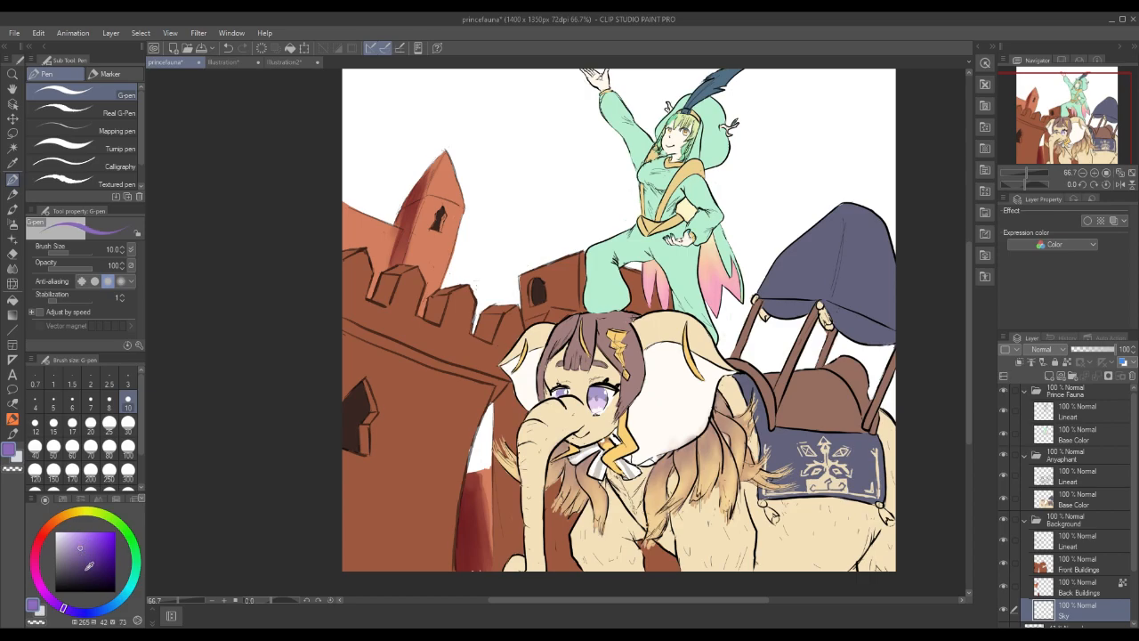
click(79, 557)
click(81, 549)
click(81, 557)
click(84, 545)
click(84, 537)
click(78, 534)
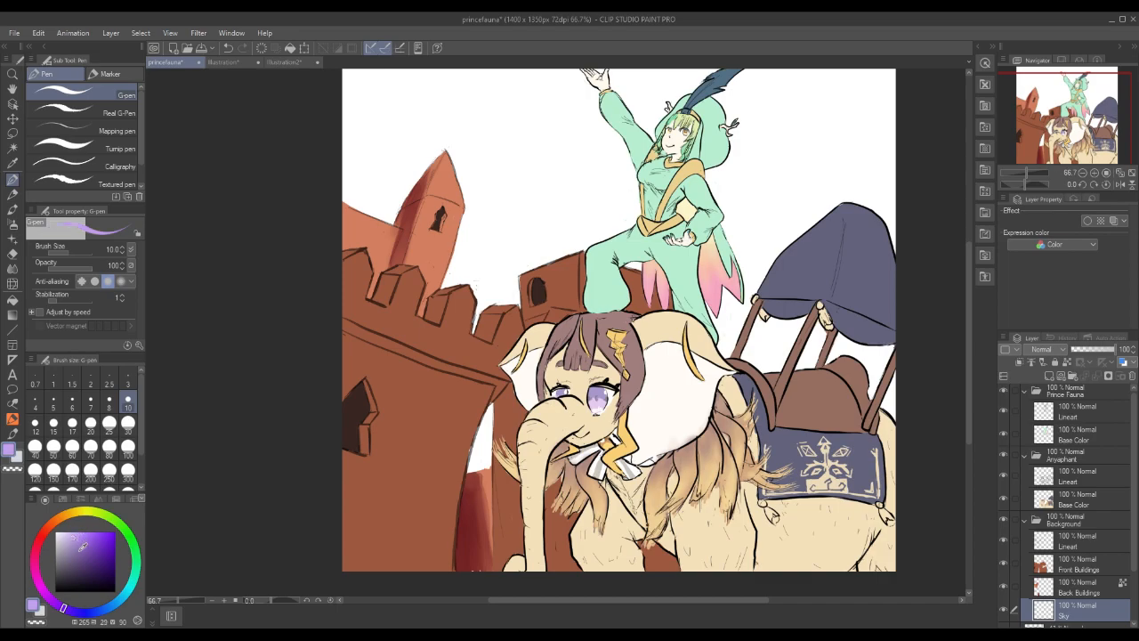
click(81, 612)
click(94, 557)
drag(87, 556, 89, 546)
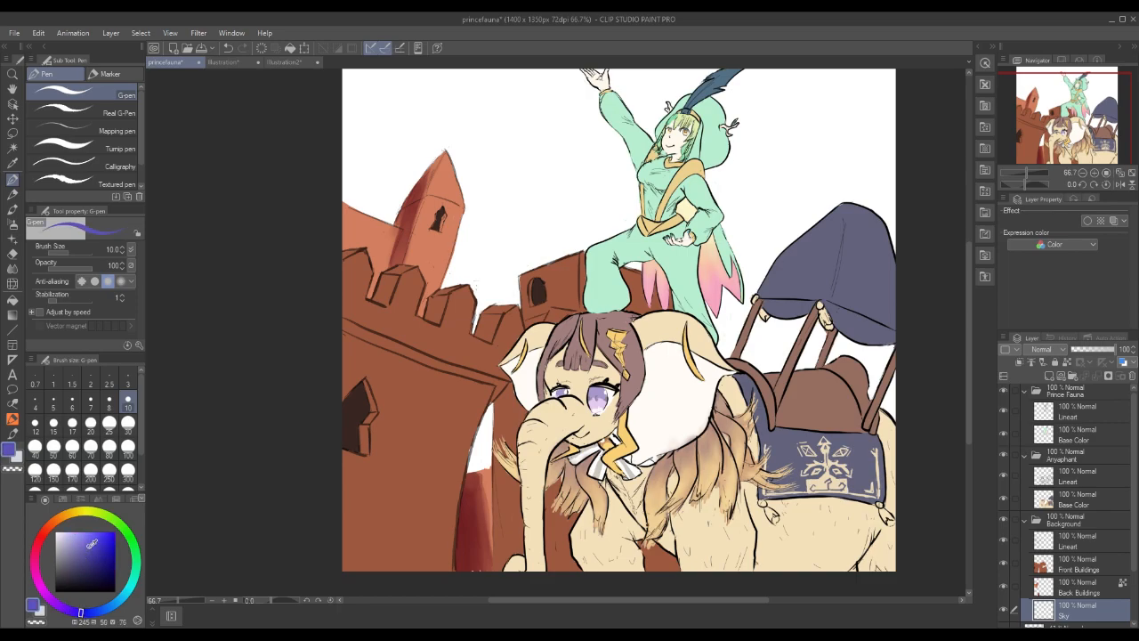
click(92, 543)
Set the background color to a muted light purple (hue 279, saturation 27, value 77).
click(43, 611)
click(55, 602)
click(84, 538)
click(75, 551)
click(74, 548)
click(72, 543)
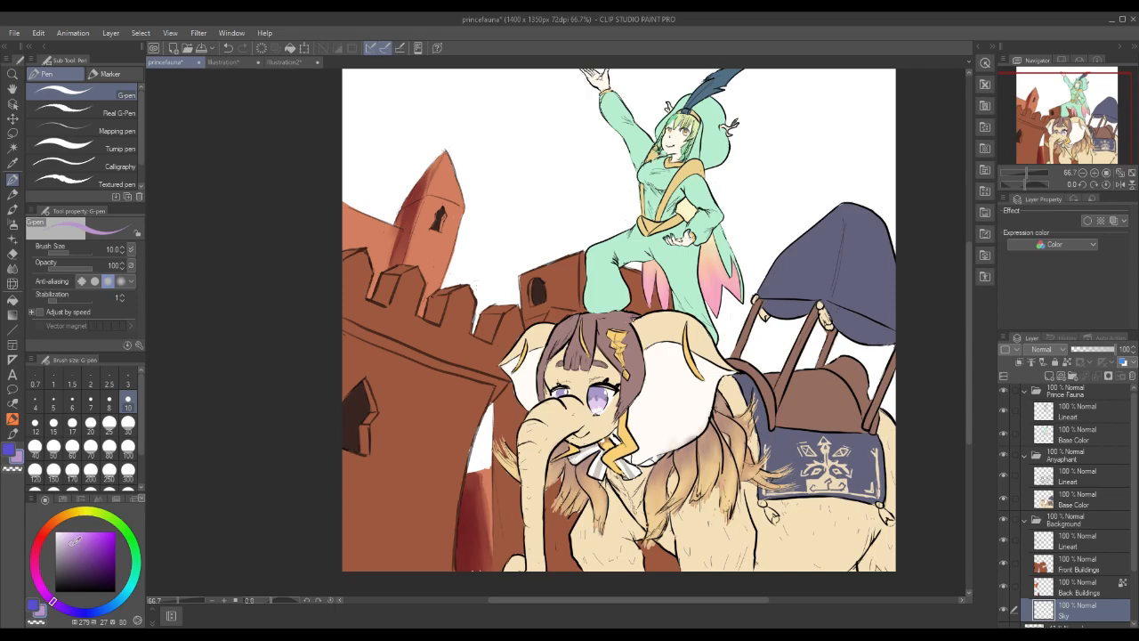
click(76, 545)
click(72, 544)
Try a Foreground to transparent gradient running upward across the Sky layer, and undo it.
click(12, 315)
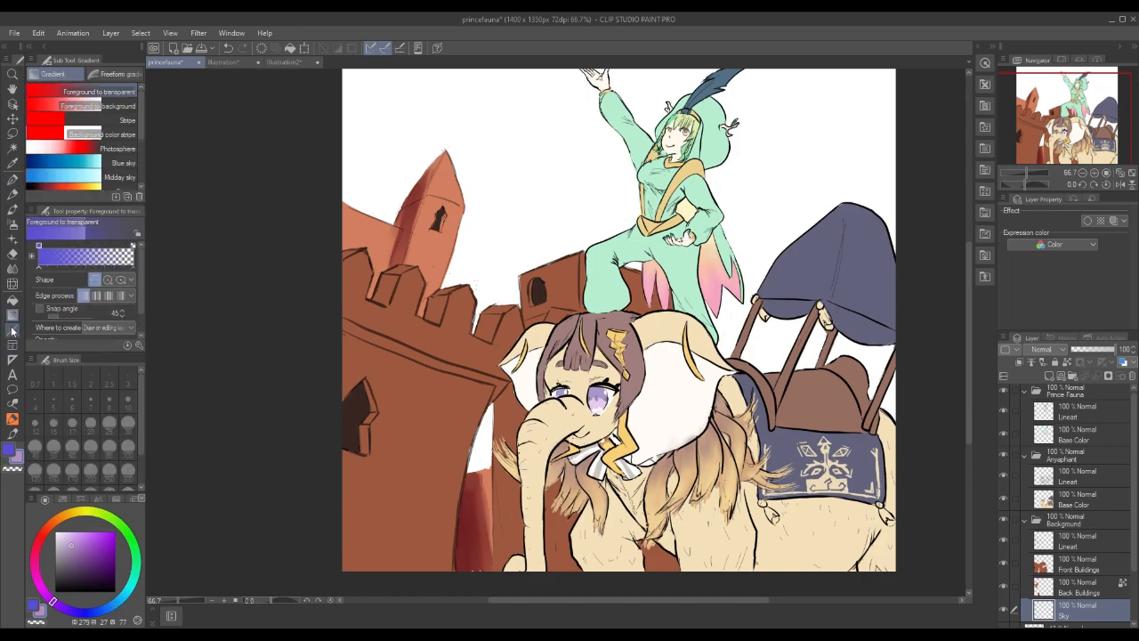
drag(747, 383, 733, 161)
click(38, 33)
click(49, 48)
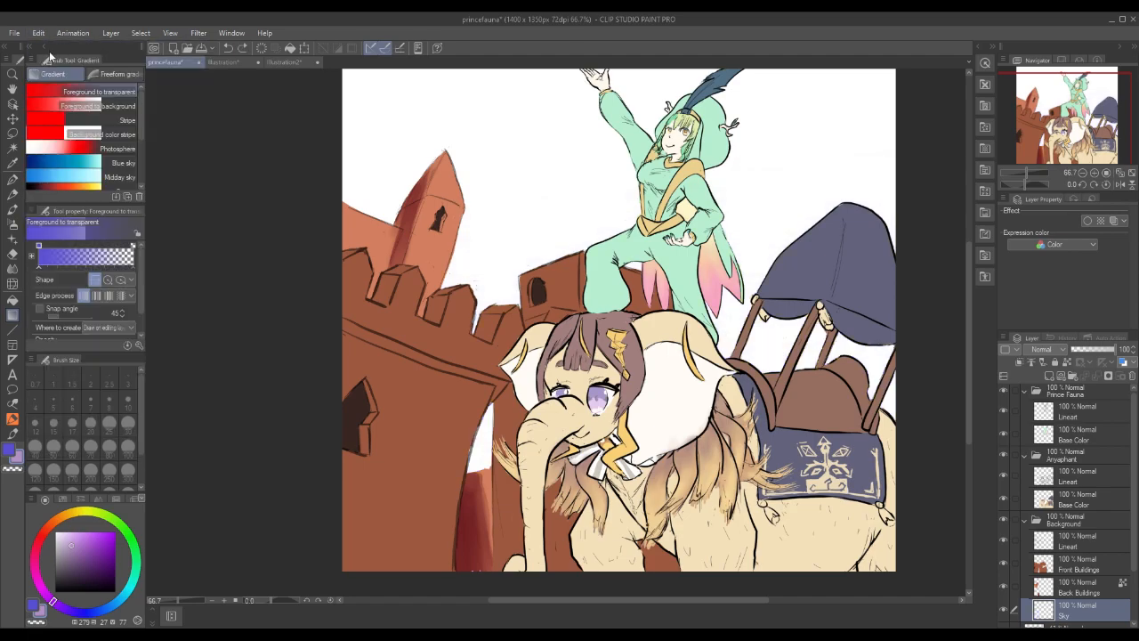
Try short Foreground to background gradients in different directions on the Sky layer, undoing each one.
click(110, 105)
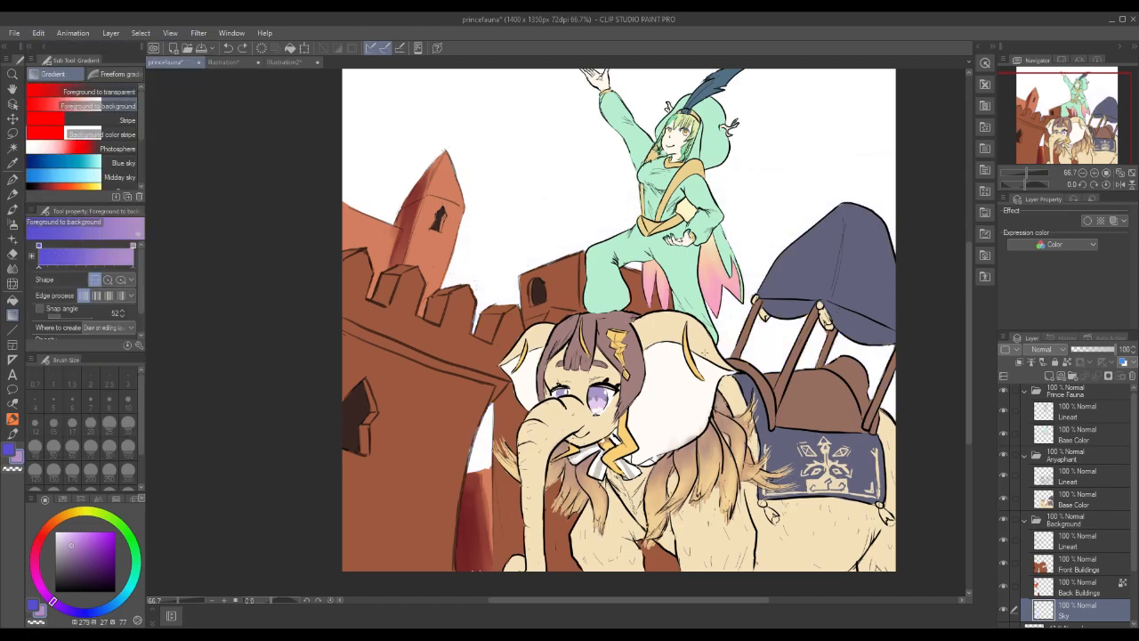
drag(744, 374, 719, 164)
click(45, 35)
click(54, 51)
drag(639, 171, 690, 331)
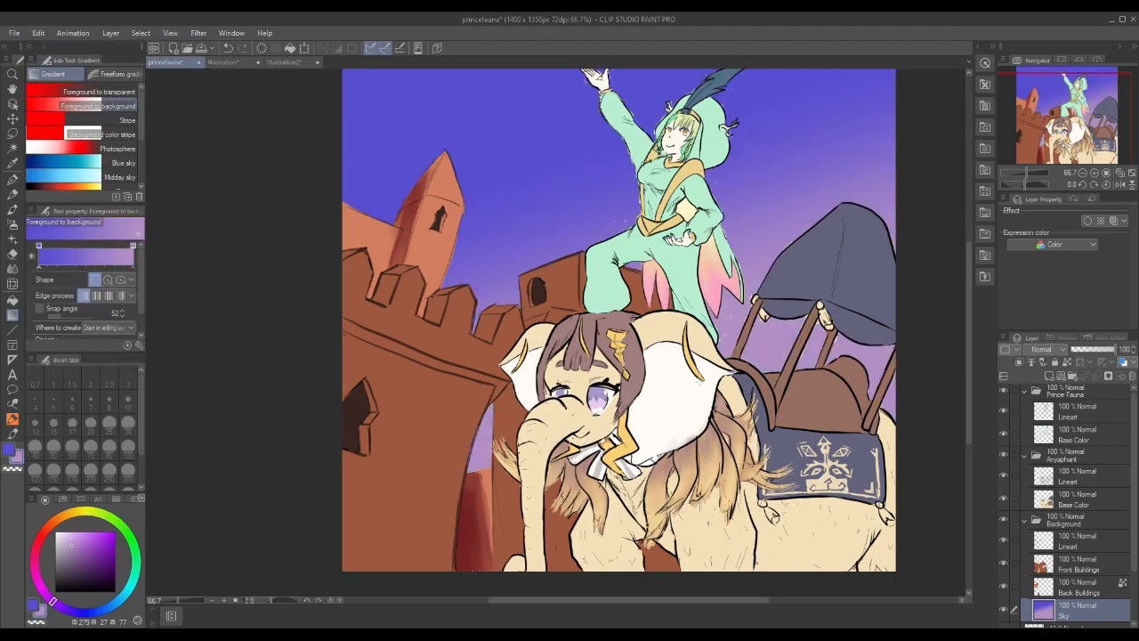
click(38, 33)
click(54, 49)
drag(727, 159, 731, 316)
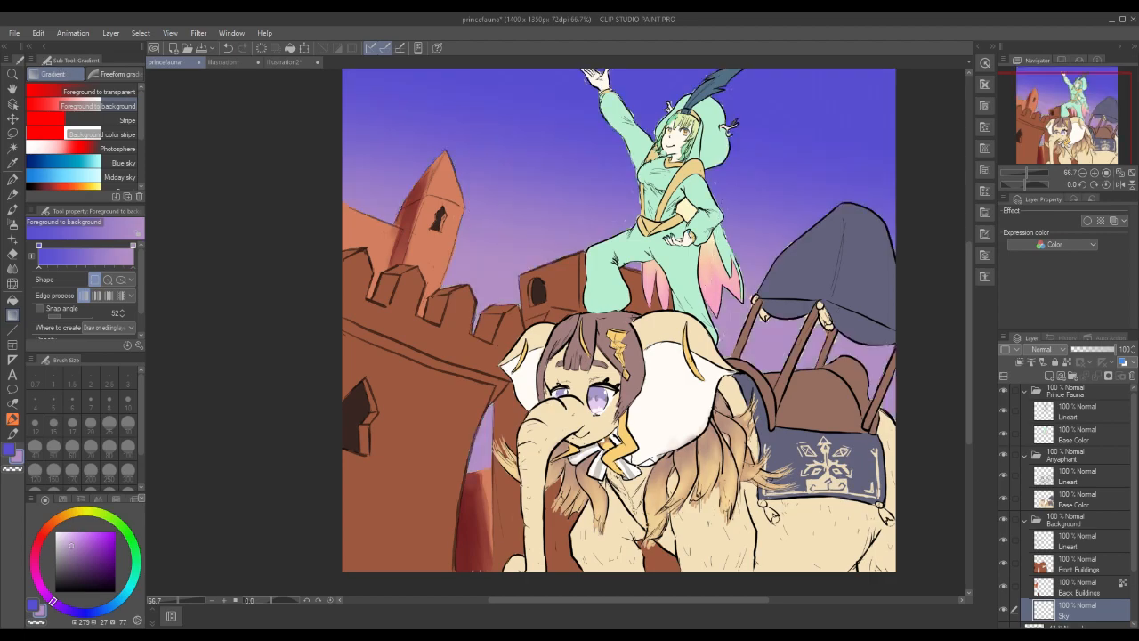
click(45, 35)
click(53, 50)
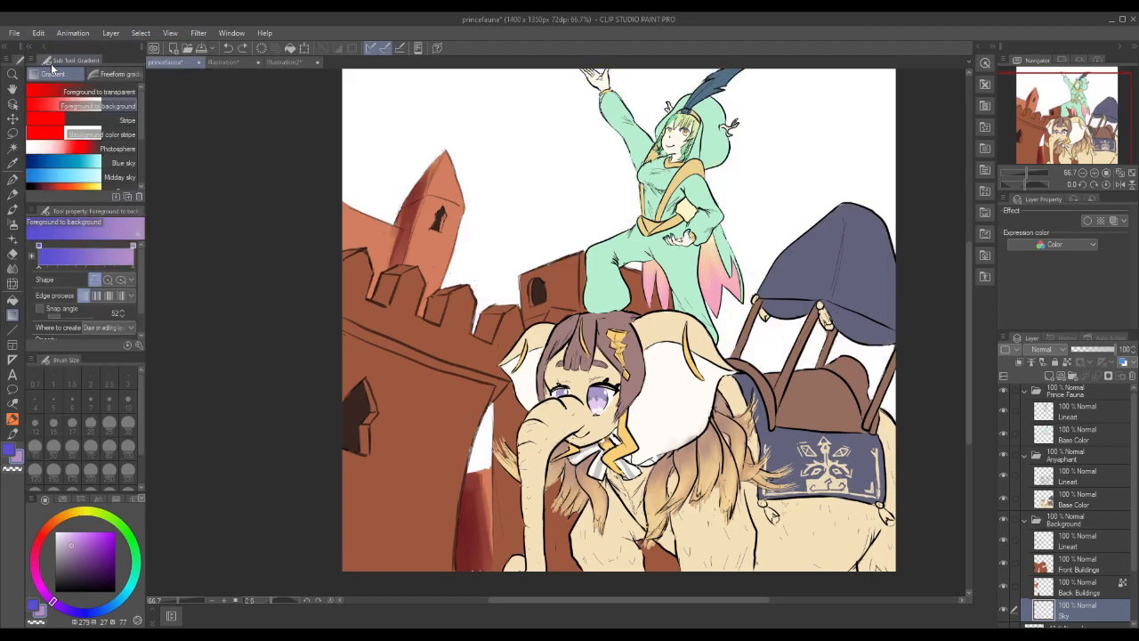
Fill the Sky layer with a long Foreground to background gradient, slightly slanted from above the rider's head down to the elephant's chest.
drag(667, 104, 563, 564)
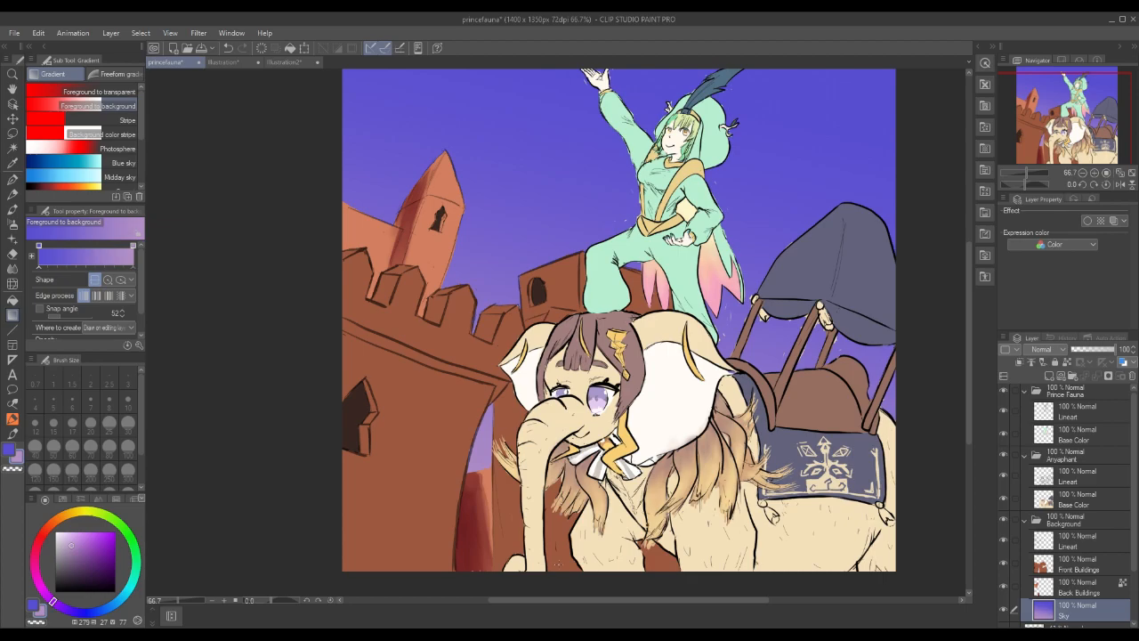
click(38, 33)
click(53, 50)
drag(674, 82, 594, 472)
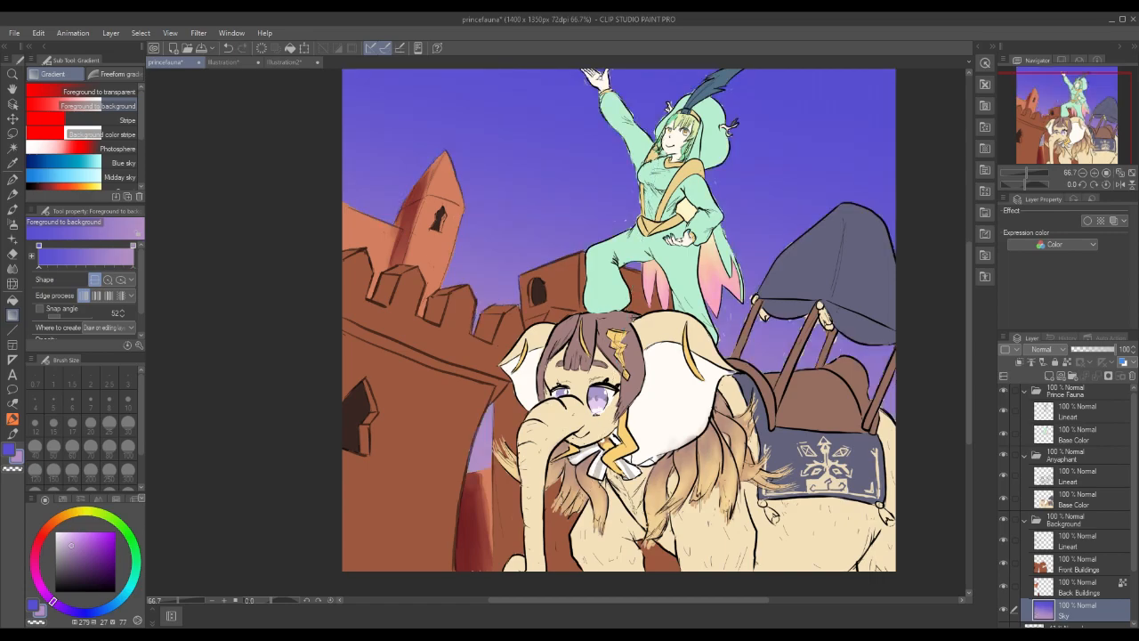
click(1083, 444)
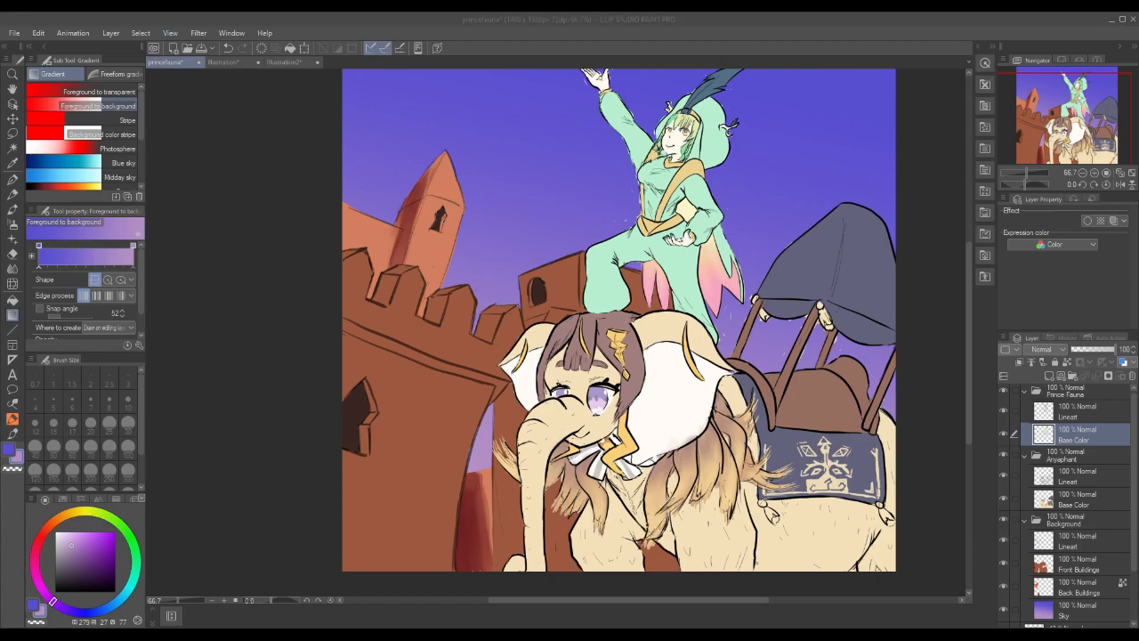
click(746, 256)
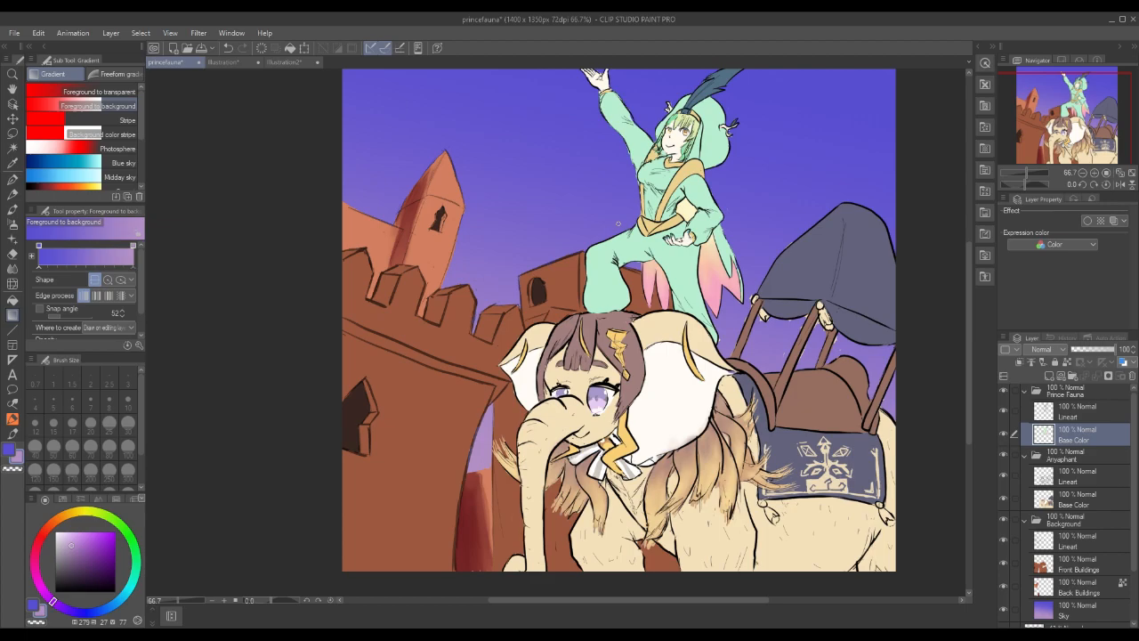
click(1083, 497)
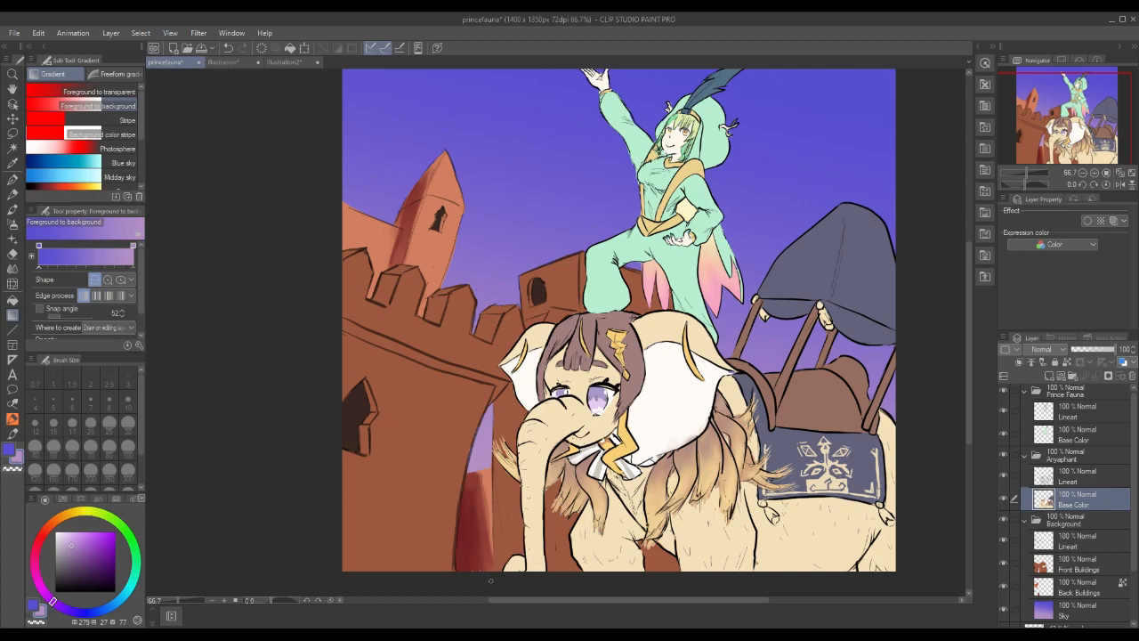
With transparent pixels unlocked on Back Buildings, sample the wall gap's dark red for the G-pen and save the illustration.
click(1081, 585)
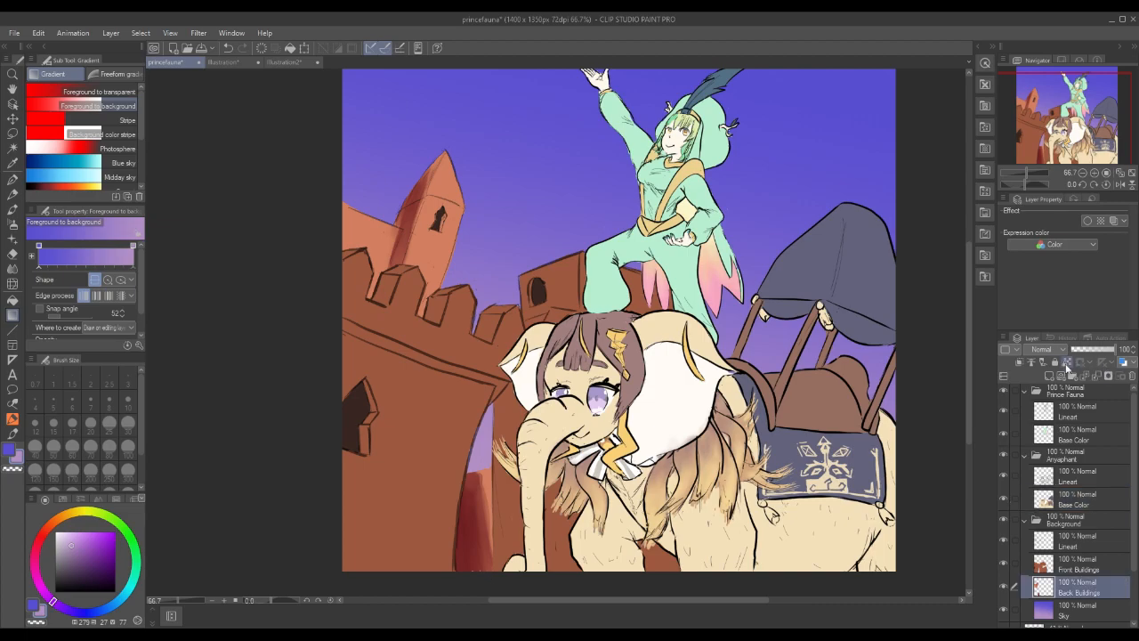
click(12, 179)
alt+click(474, 560)
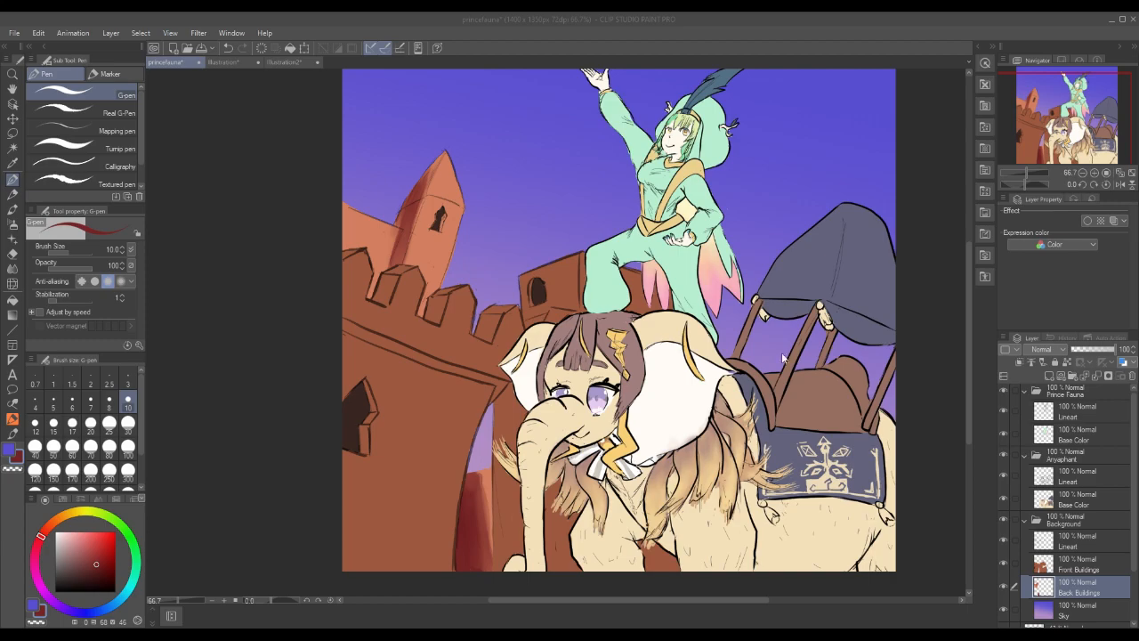
click(15, 33)
click(44, 129)
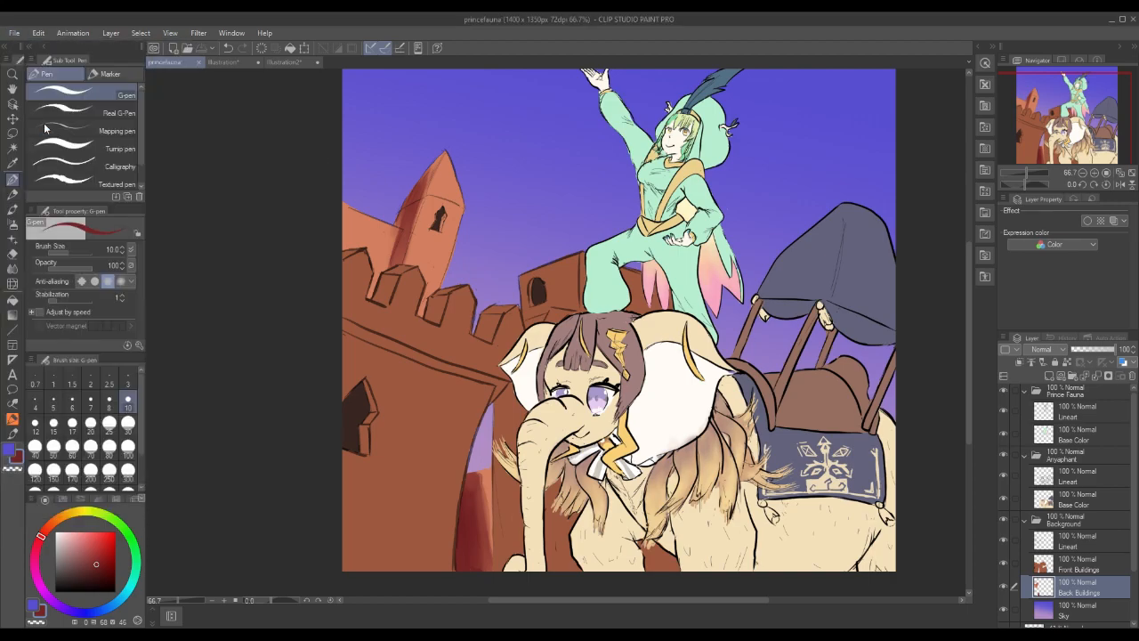
Add a new layer directly above the Base Color layer in the Prince Fauna folder.
click(1075, 434)
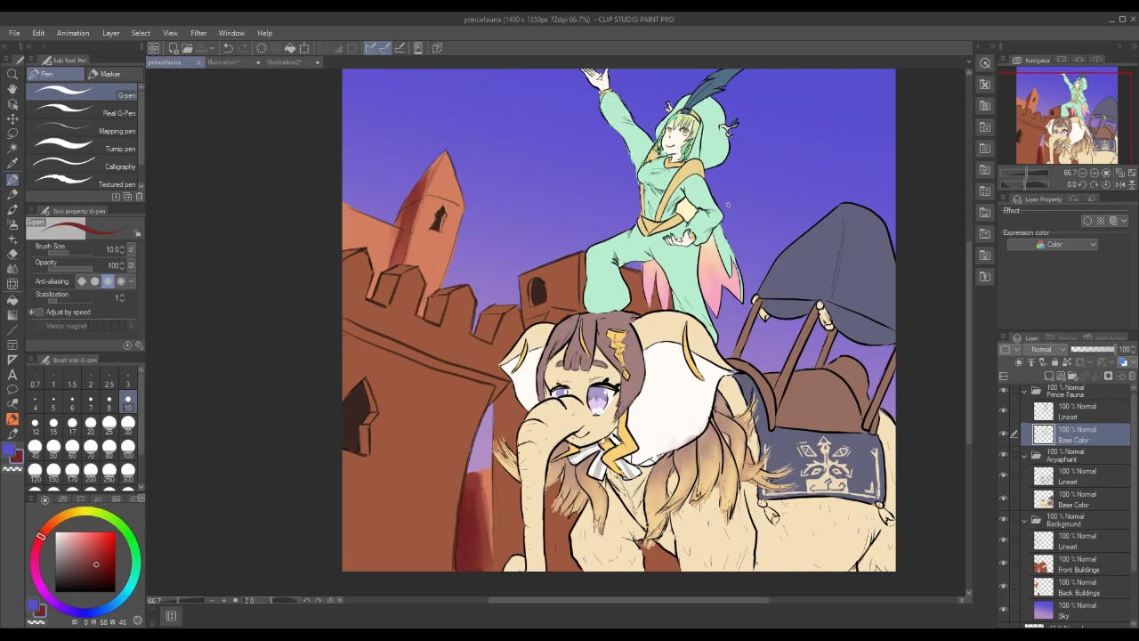
drag(716, 192, 728, 224)
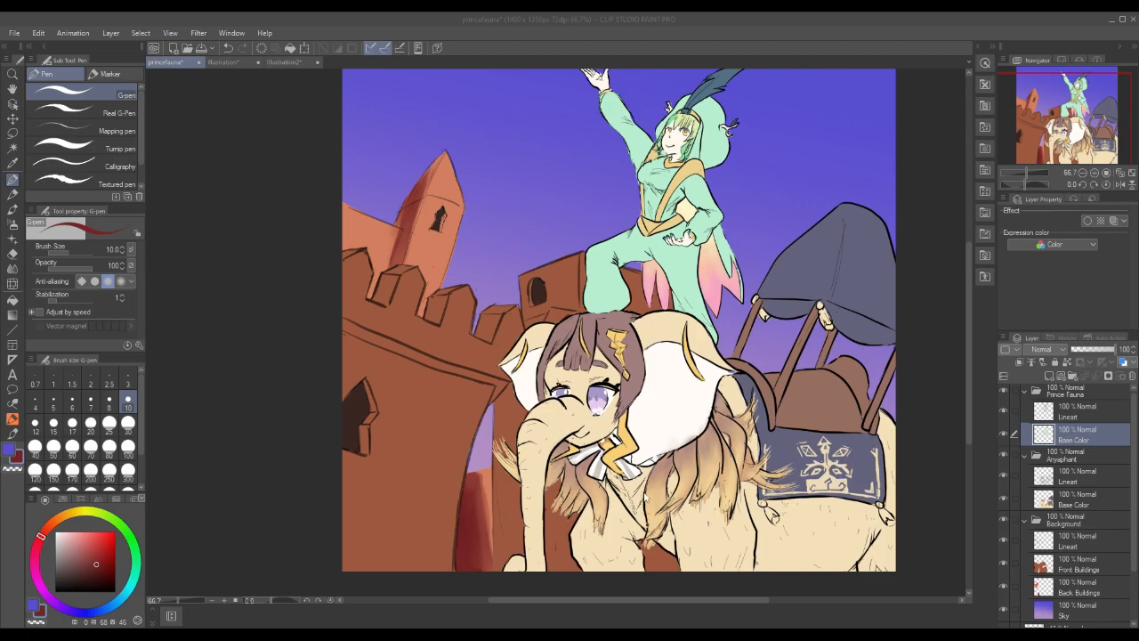
click(266, 402)
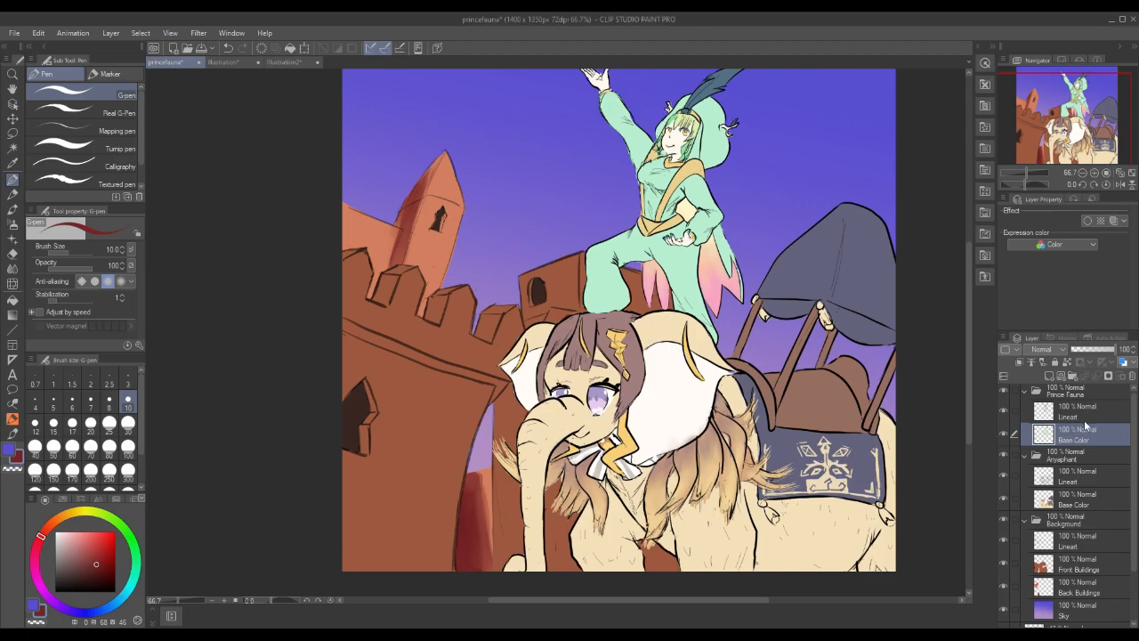
click(1050, 375)
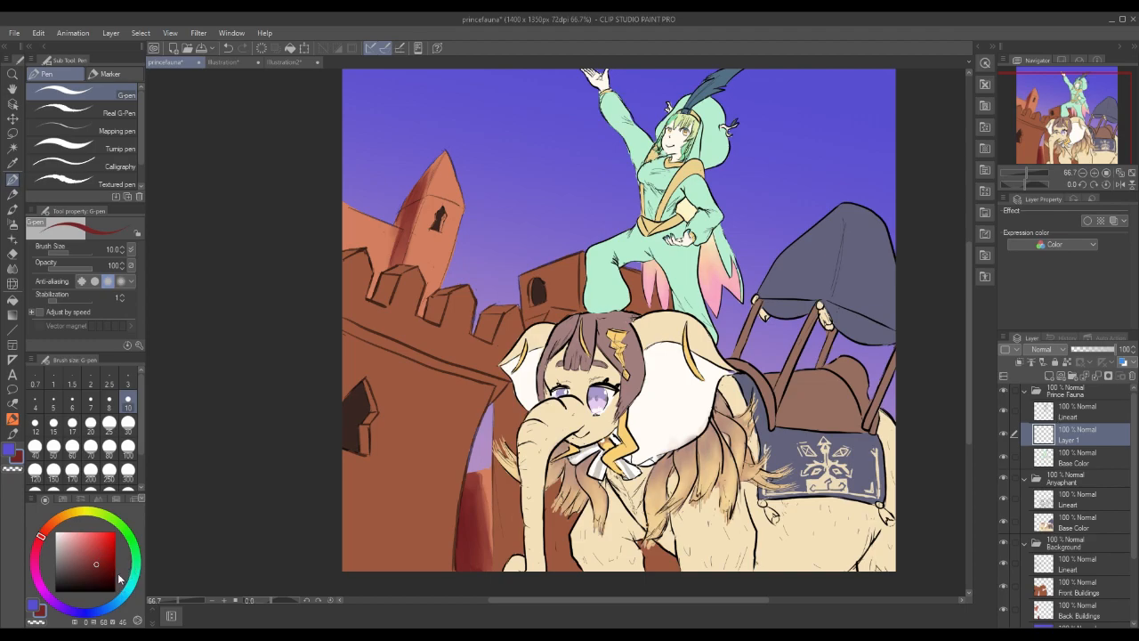
Set the drawing color to a bright red with saturation 100 and value 100.
click(62, 543)
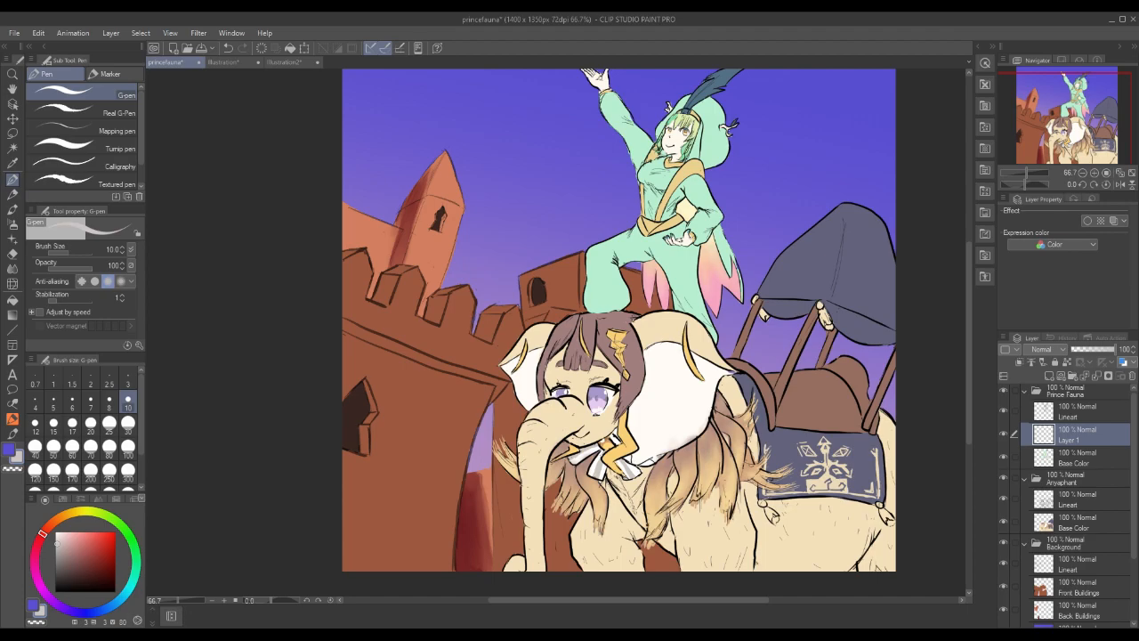
mouse_move(189, 635)
drag(49, 594, 40, 584)
click(115, 532)
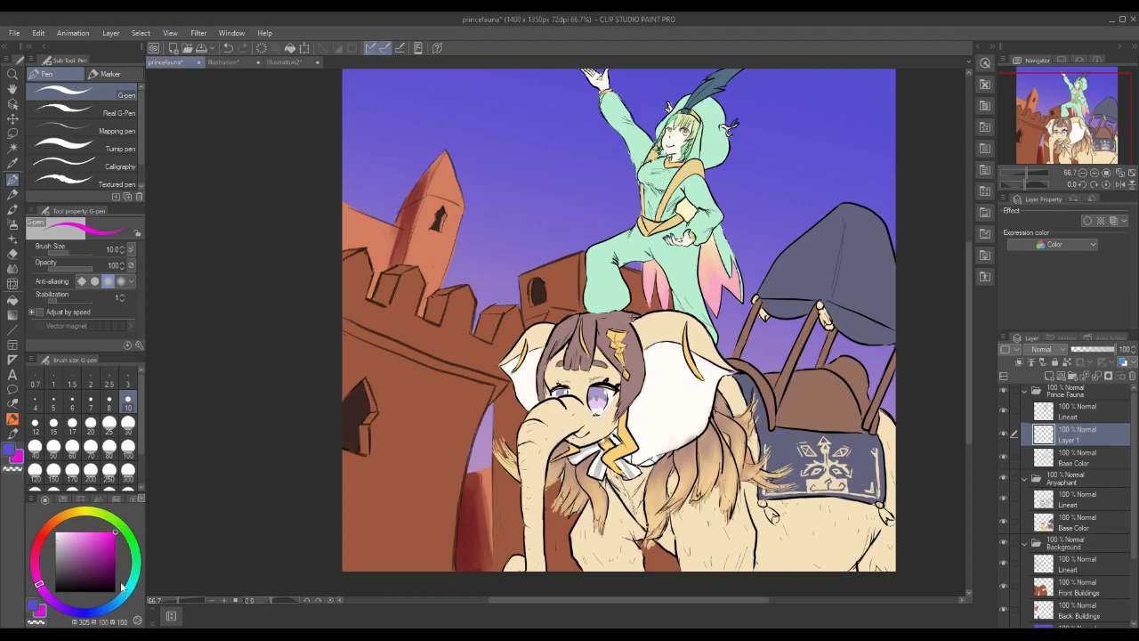
click(41, 540)
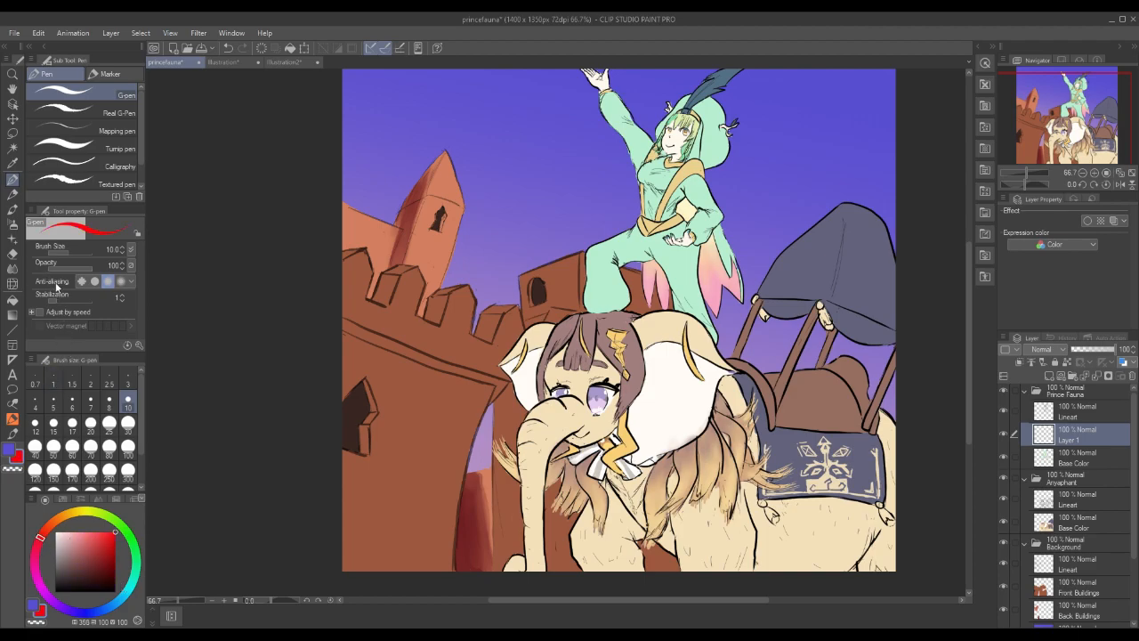
Try a red oval over the distant tower with the Round watercolor brush at size 30, and undo it.
click(11, 214)
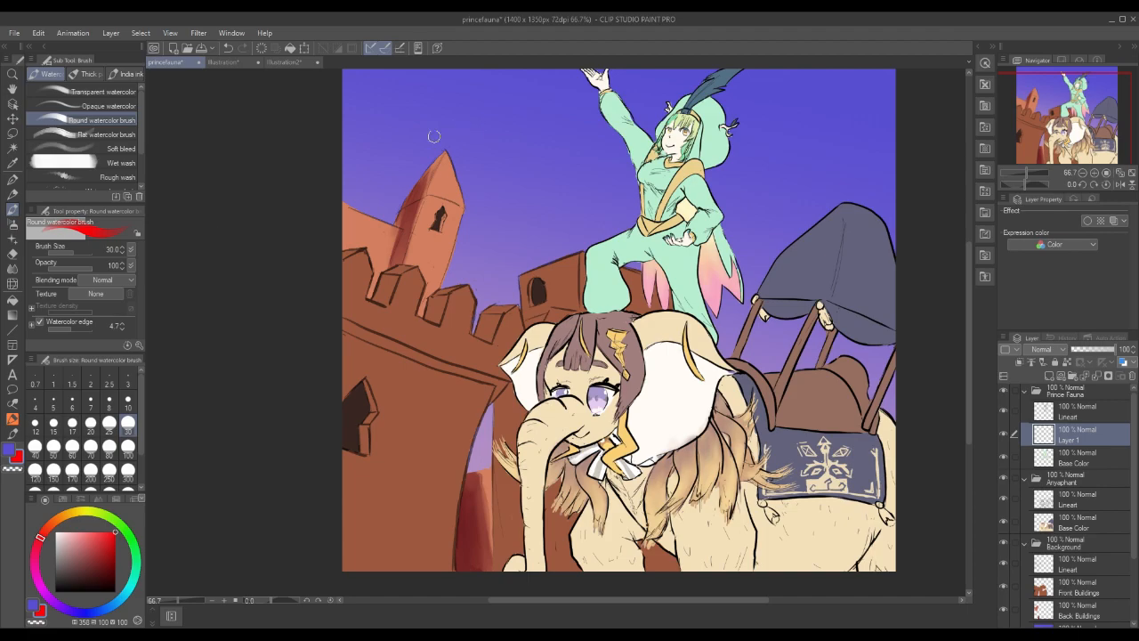
drag(399, 120, 389, 149)
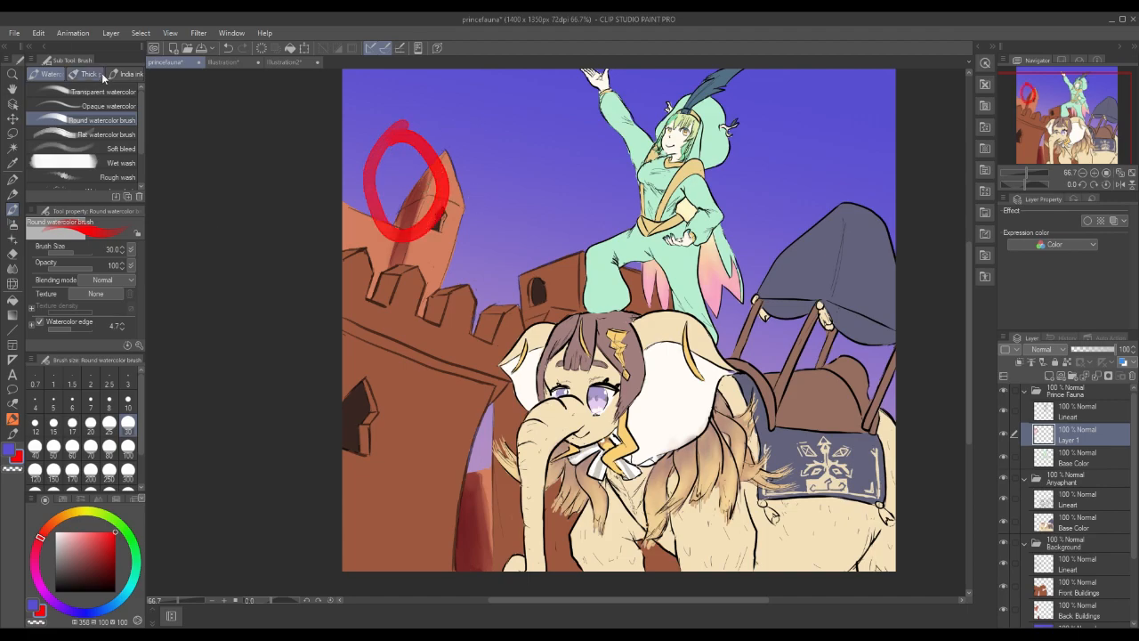
key(ctrl+z)
Handwrite "On break" in bright red across the upper part of the illustration with digi brush 3 at size 40.
click(12, 432)
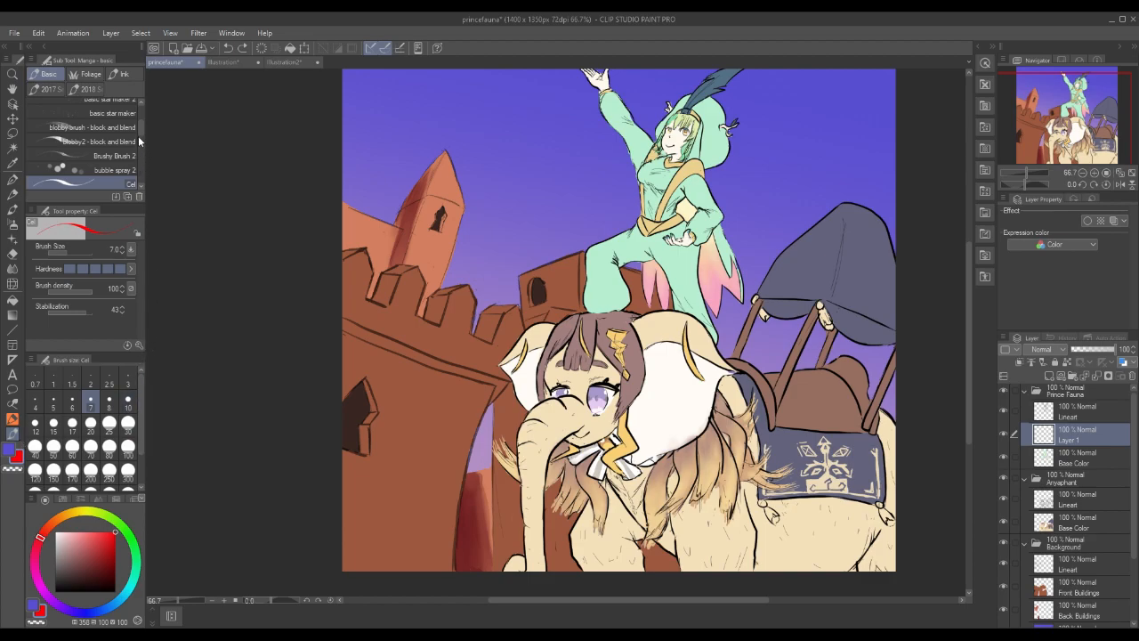
drag(140, 115, 142, 153)
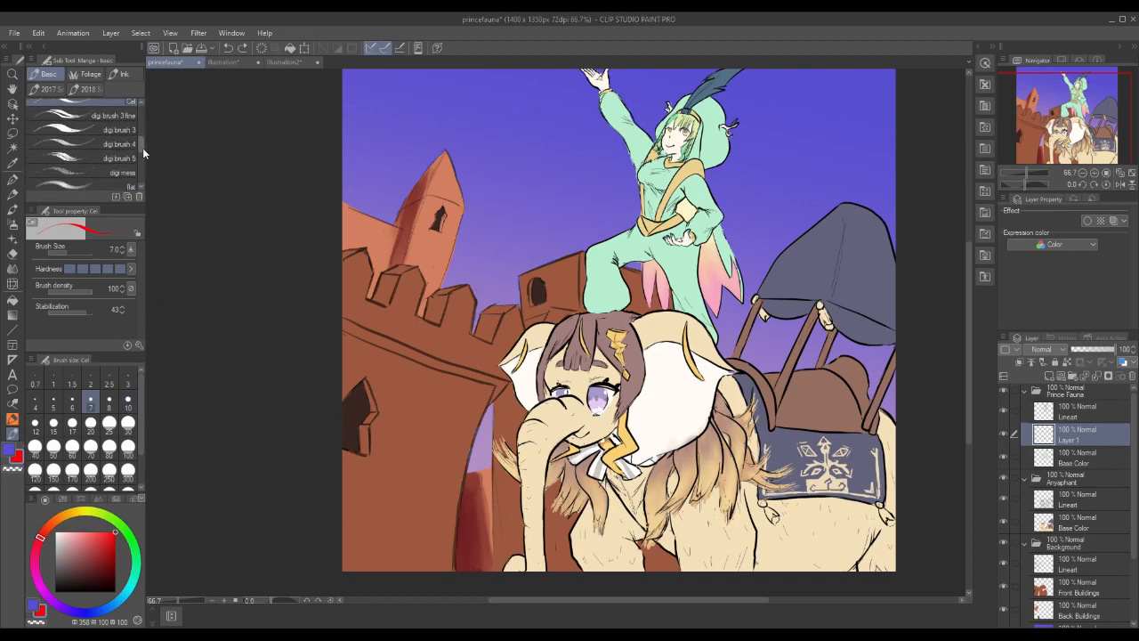
click(133, 130)
mouse_move(407, 122)
mouse_down()
mouse_move(367, 161)
mouse_move(398, 118)
mouse_up()
mouse_move(432, 159)
mouse_down()
mouse_move(431, 187)
mouse_move(466, 219)
mouse_up()
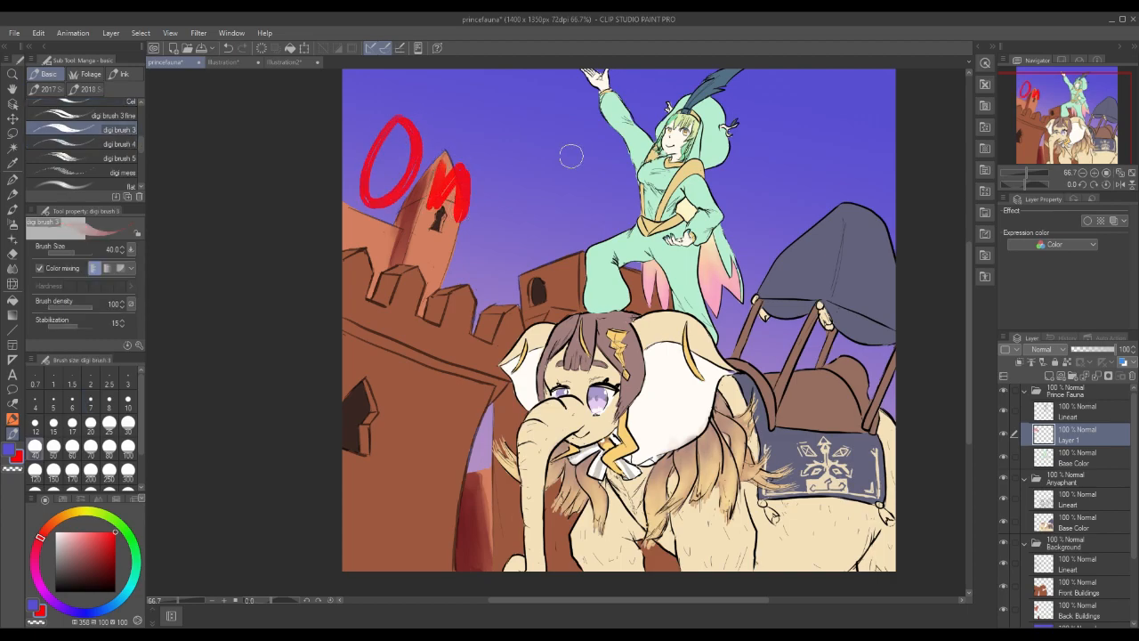
mouse_move(546, 114)
mouse_down()
mouse_move(559, 169)
mouse_move(543, 217)
mouse_up()
mouse_move(603, 169)
mouse_down()
mouse_move(603, 192)
mouse_move(639, 160)
mouse_move(687, 222)
mouse_up()
drag(743, 178, 751, 214)
drag(788, 117, 776, 216)
drag(847, 171, 820, 212)
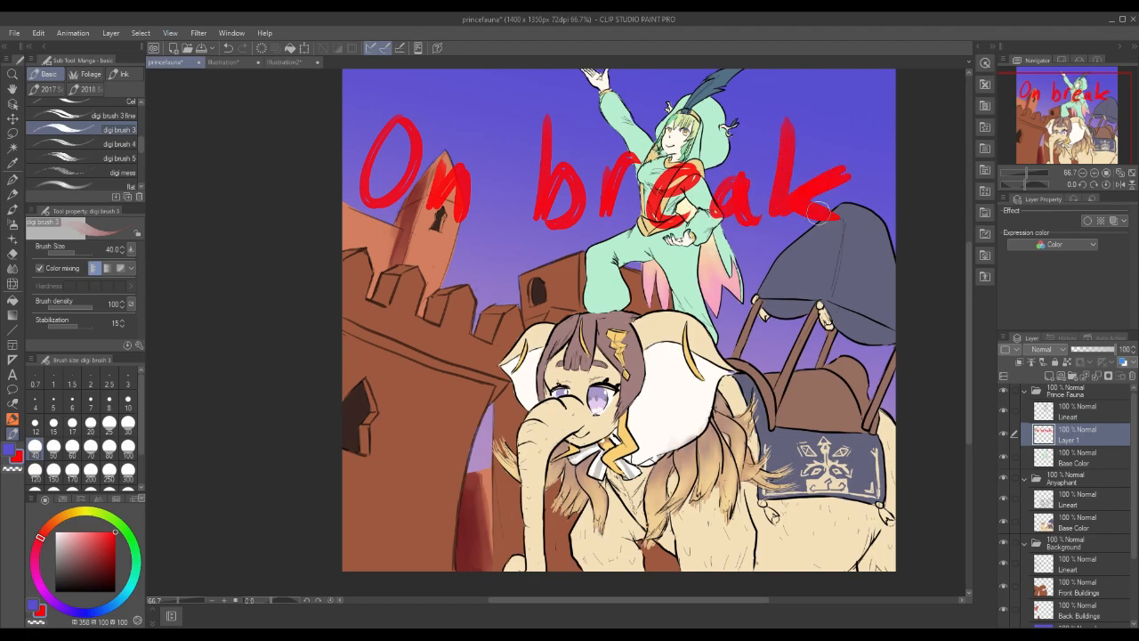
Handwrite "Back in 5 mins" in red across the middle of the illustration and move the note's layer above the Prince Fauna folder.
drag(353, 296, 358, 392)
mouse_move(354, 298)
mouse_down()
mouse_move(372, 343)
mouse_move(363, 388)
mouse_up()
drag(445, 352, 458, 378)
drag(503, 333, 490, 381)
drag(513, 309, 516, 382)
drag(553, 335, 555, 383)
mouse_move(614, 327)
mouse_down()
mouse_move(610, 360)
mouse_move(651, 371)
mouse_up()
click(608, 372)
click(616, 308)
mouse_move(738, 293)
mouse_down()
mouse_move(698, 340)
mouse_move(696, 370)
mouse_up()
mouse_move(776, 336)
mouse_down()
mouse_move(802, 367)
mouse_move(841, 358)
mouse_move(872, 395)
mouse_up()
click(846, 331)
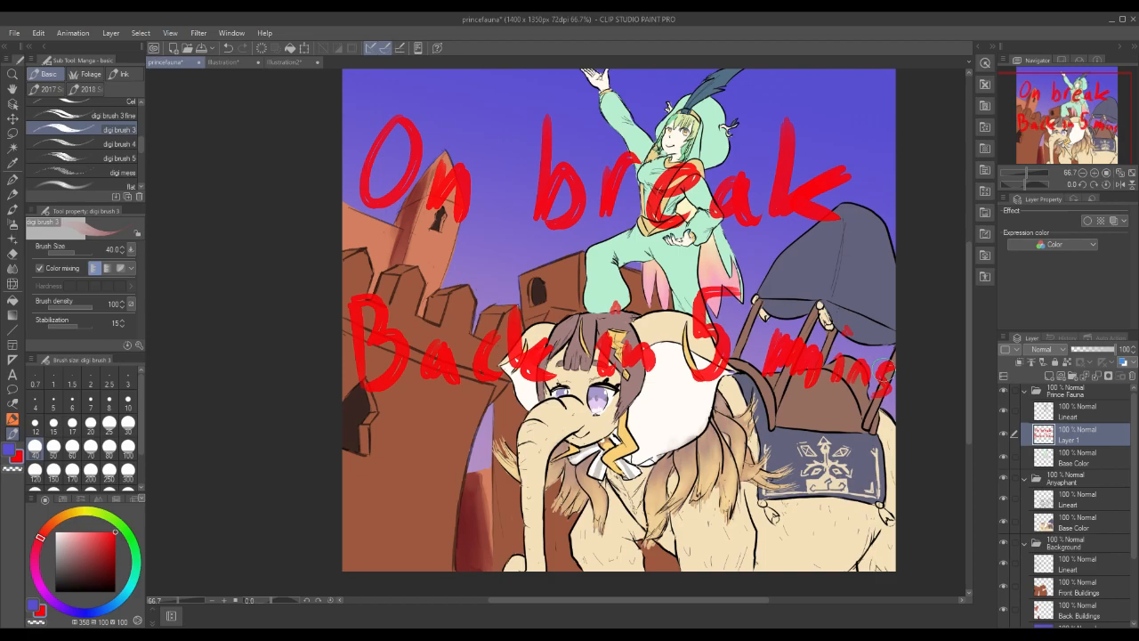
drag(1067, 434, 1045, 392)
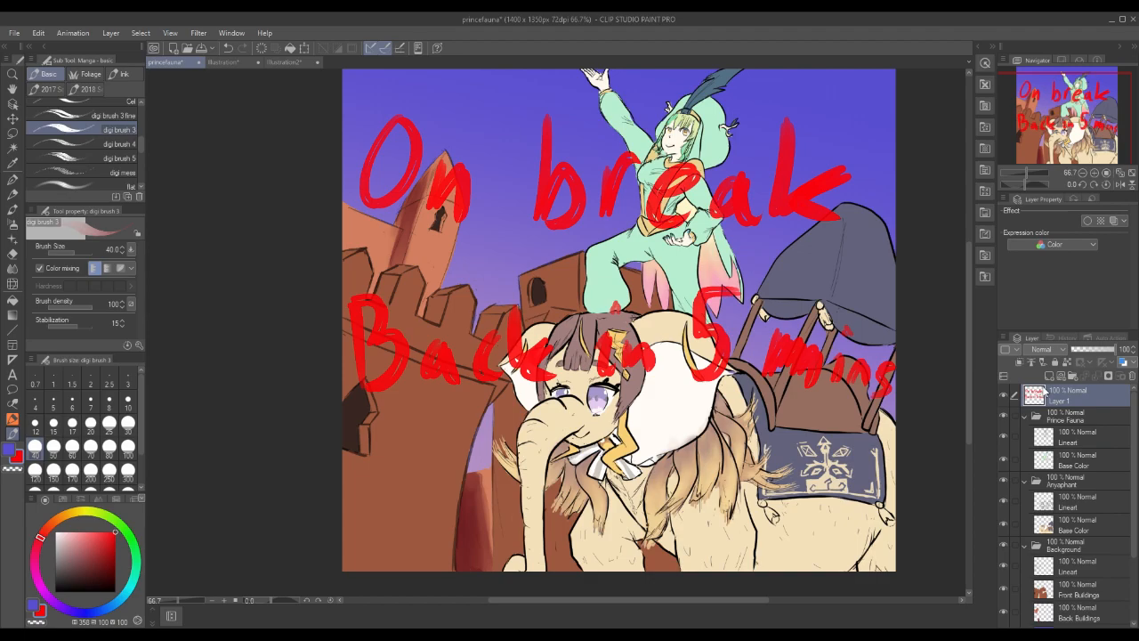
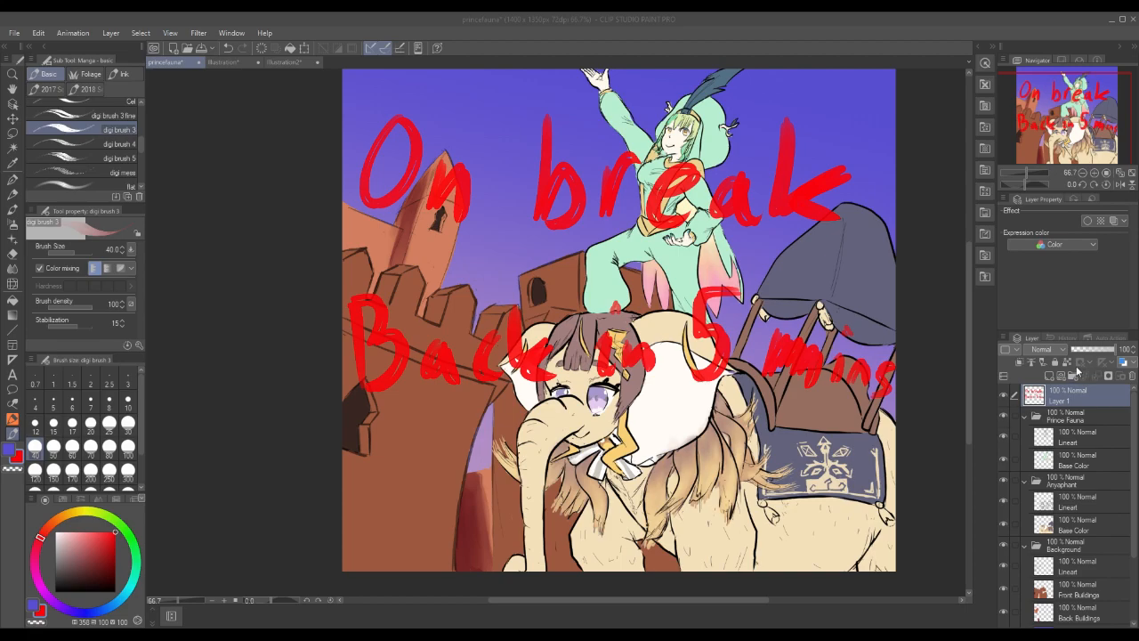
Delete the layer holding the red break note and save the illustration.
click(1131, 380)
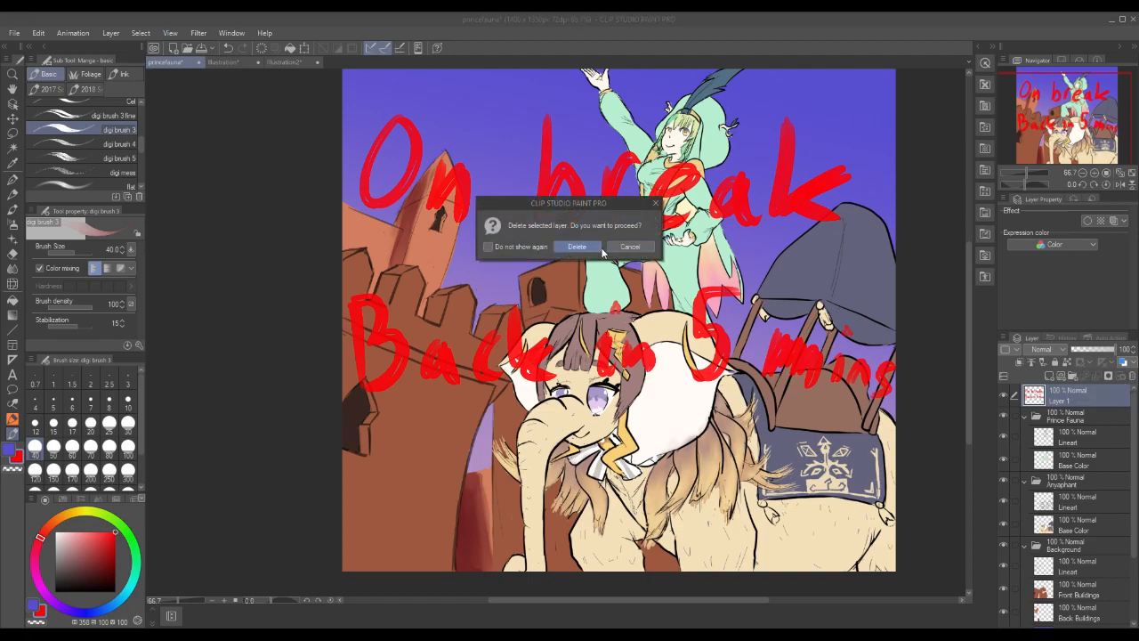
click(578, 250)
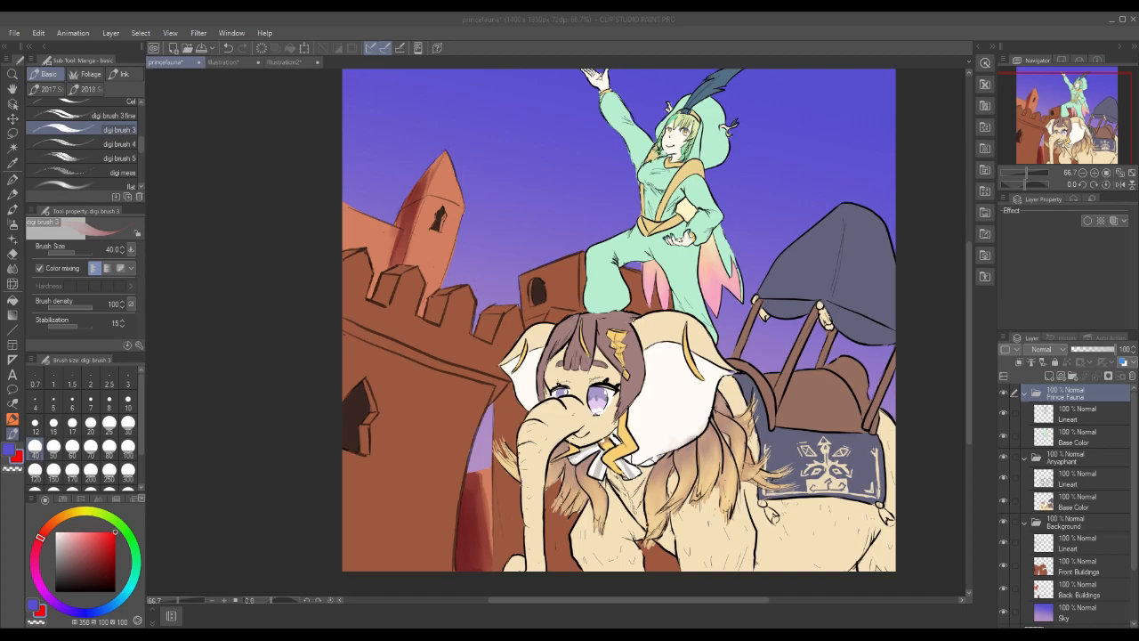
click(14, 33)
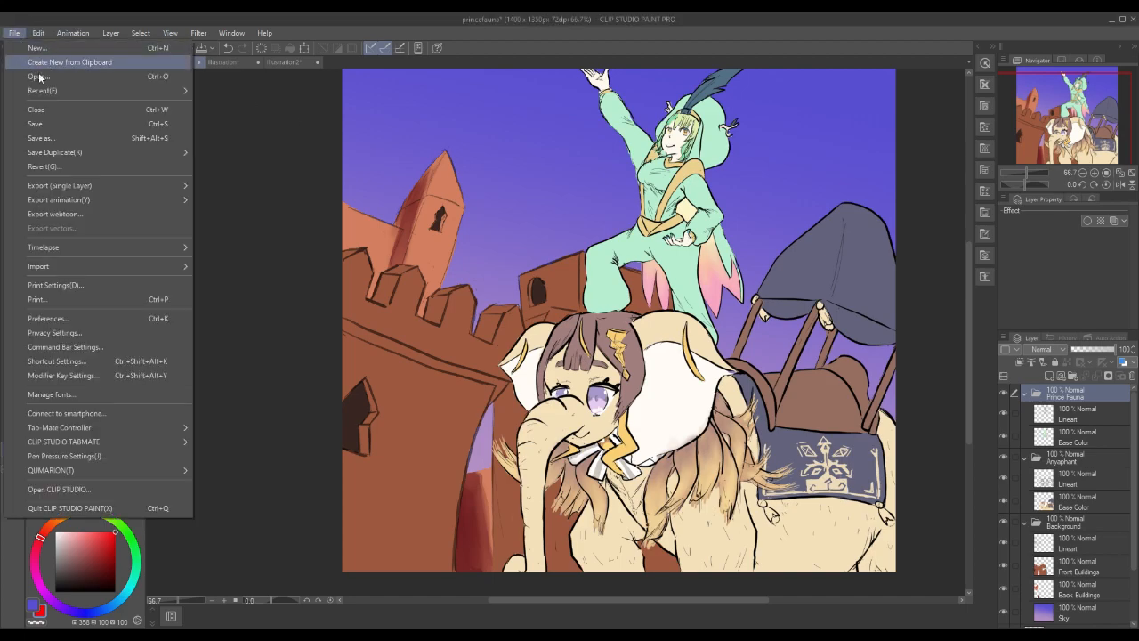
click(58, 127)
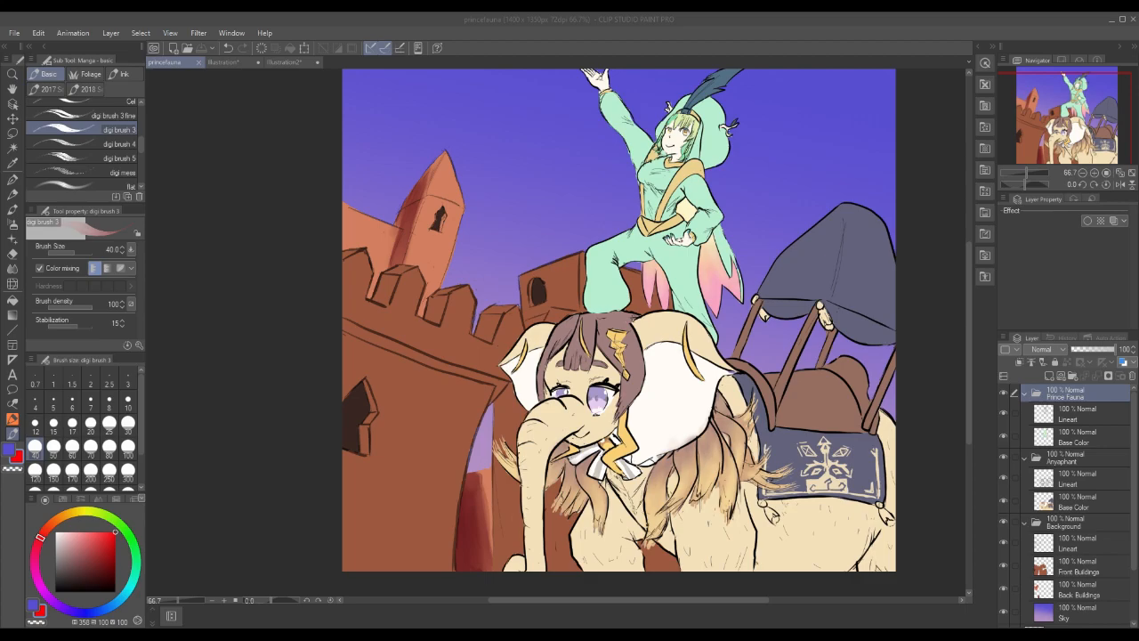
Add a new layer directly above Prince Fauna's Base Color layer and clip it to the layer below.
click(1082, 438)
click(1049, 377)
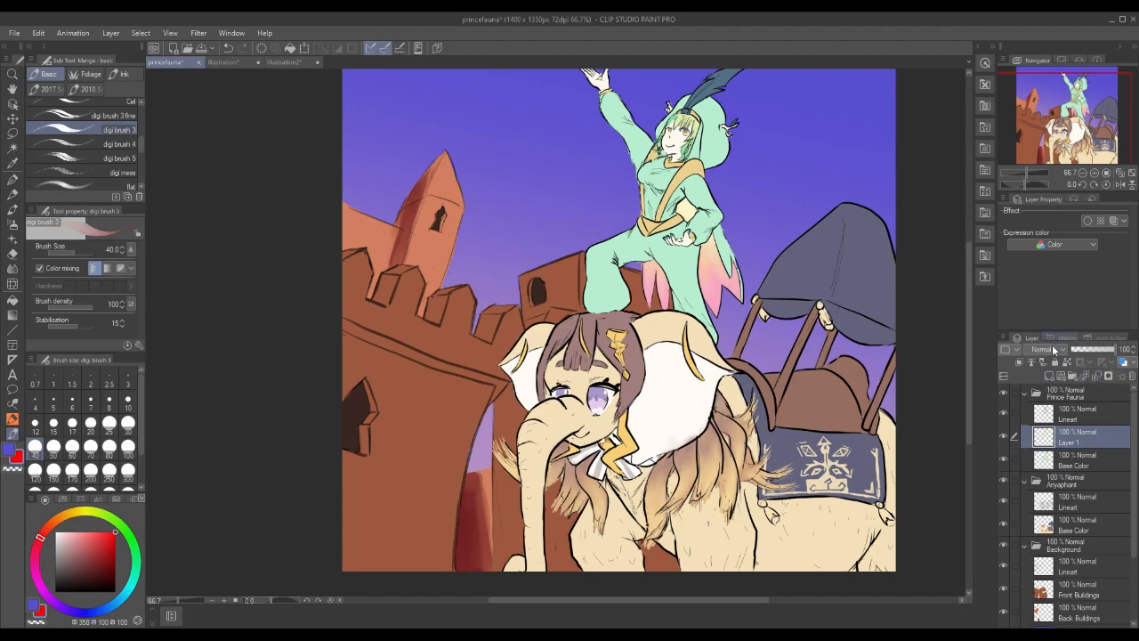
click(1019, 362)
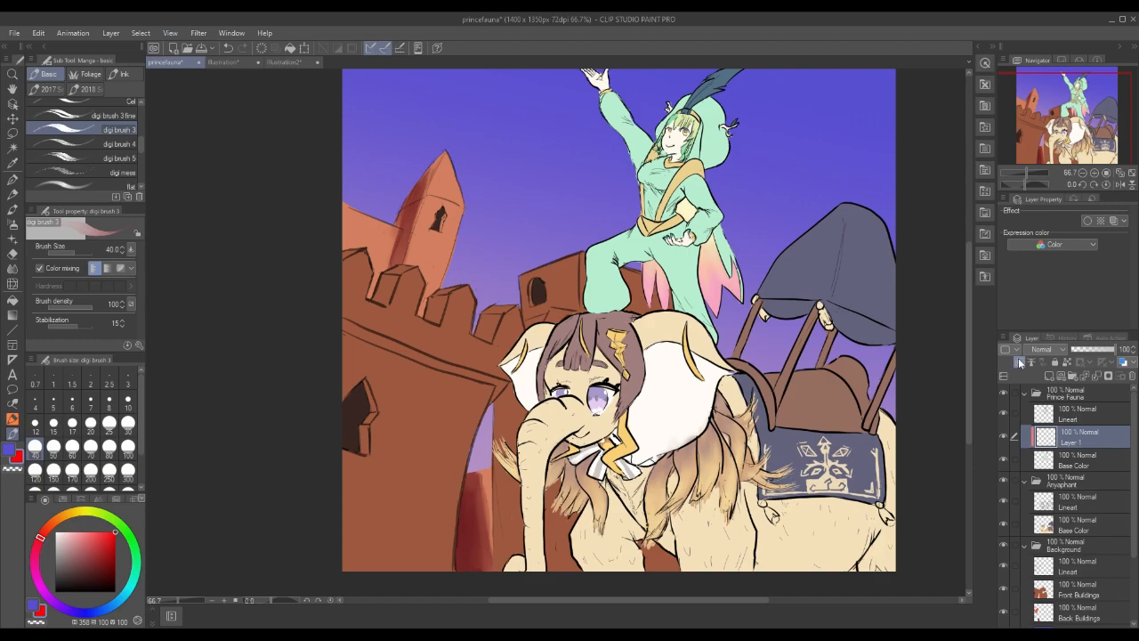
With the Round watercolor brush active, sample the hood's mint green and darken it to teal at hue 162, saturation 53, value 70.
click(13, 210)
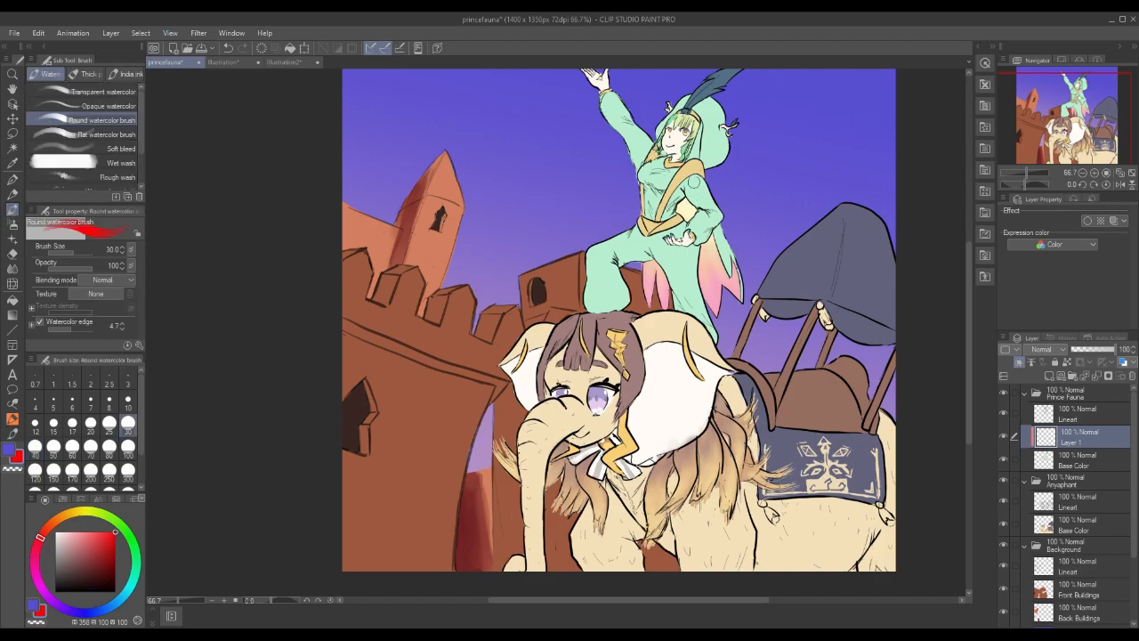
alt+click(703, 167)
drag(135, 560, 133, 578)
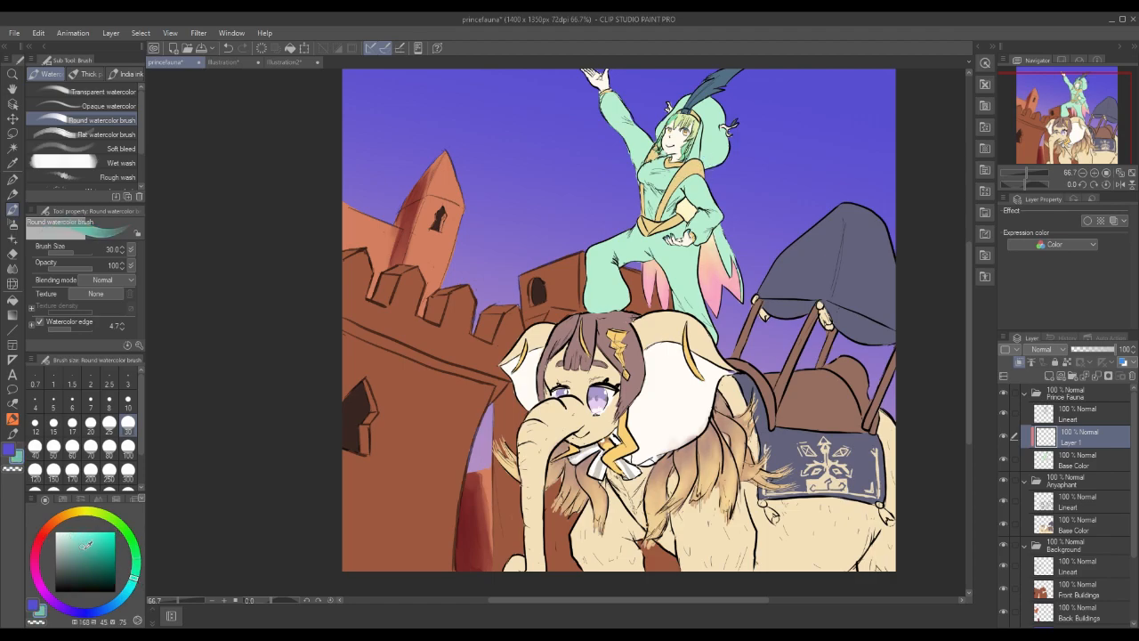
click(37, 607)
click(45, 614)
click(35, 605)
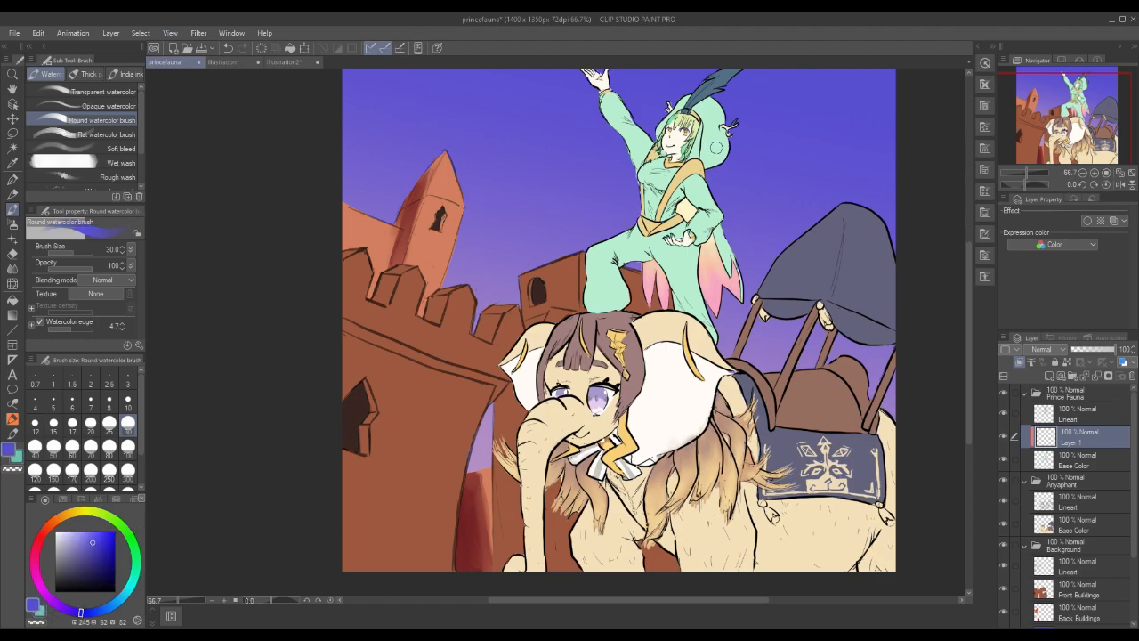
key(x)
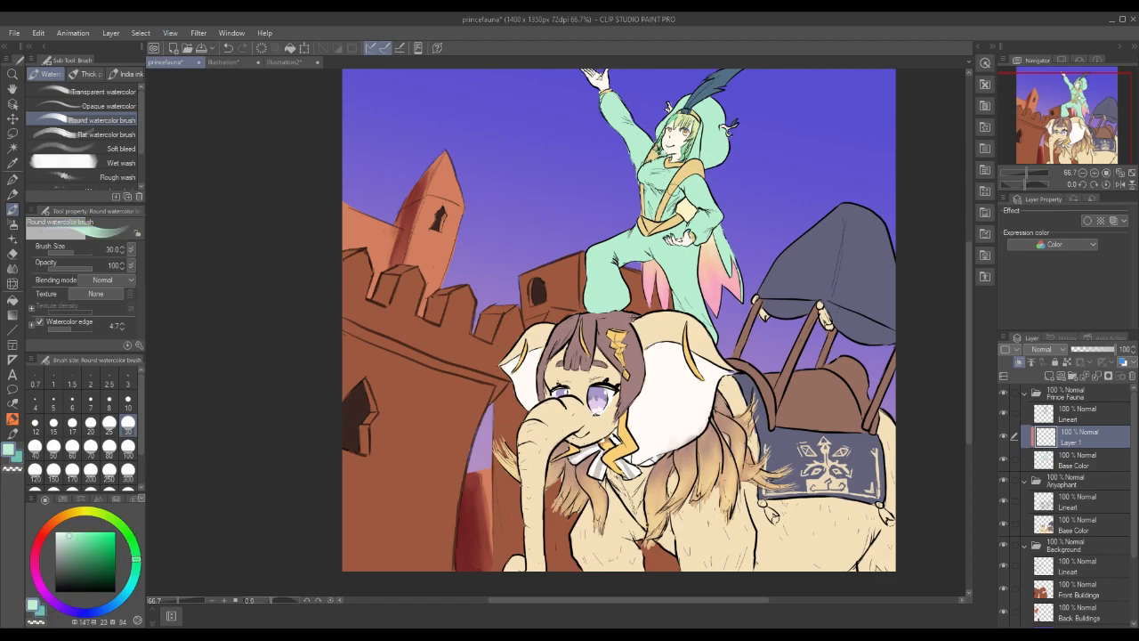
click(138, 573)
click(88, 551)
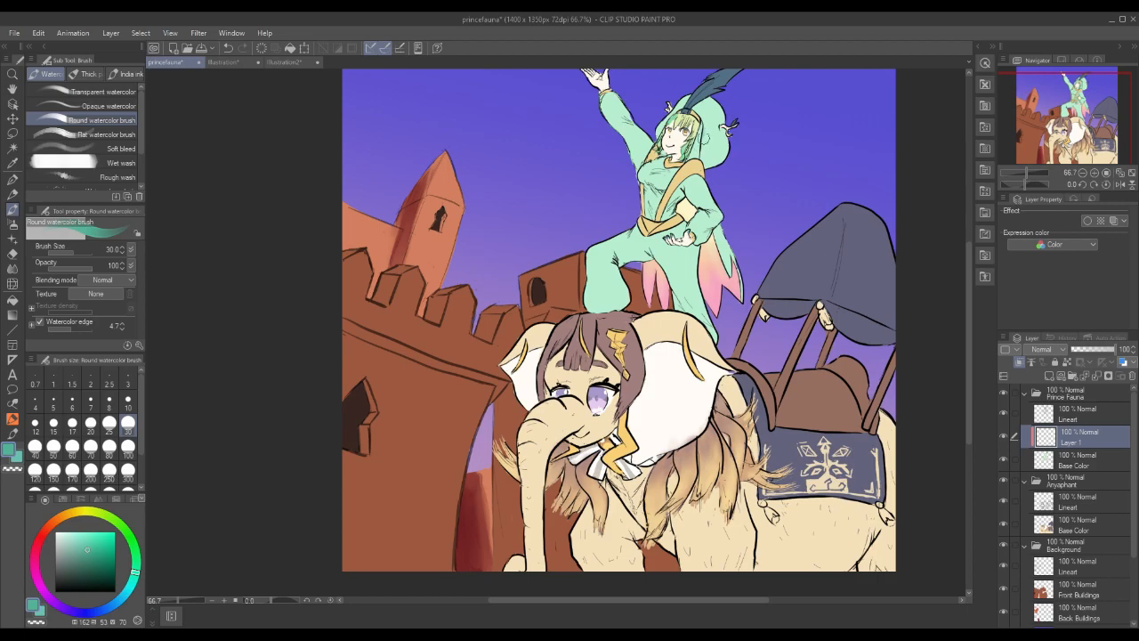
Paint teal shadows on Prince Fauna's hood with the Round watercolor brush at size 10 and soften them with the Blend tool.
click(128, 402)
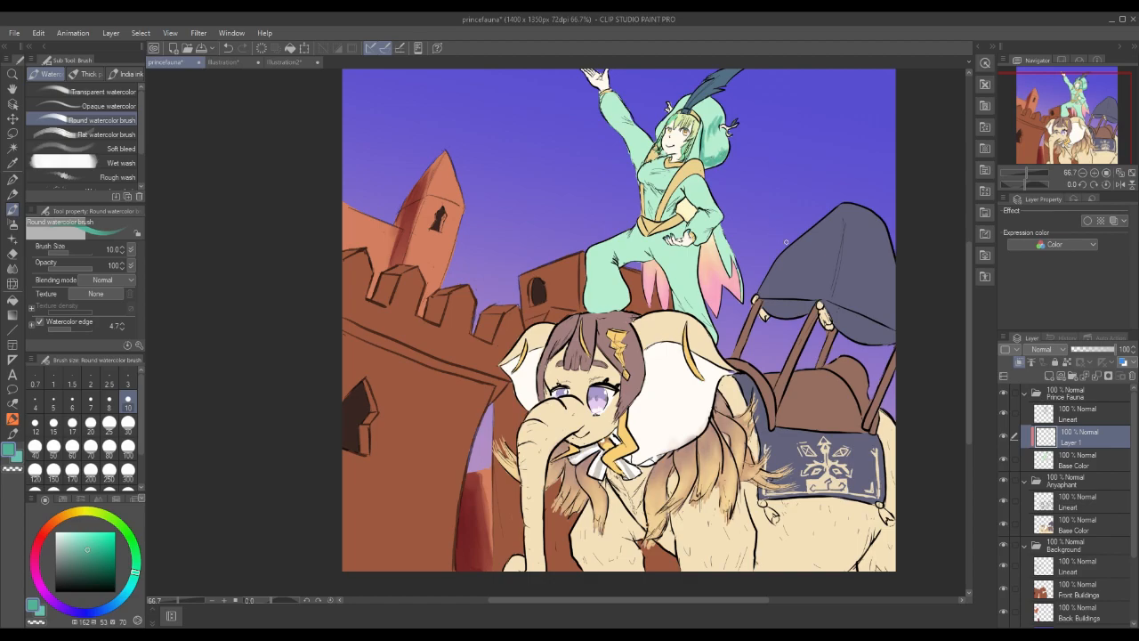
key(j)
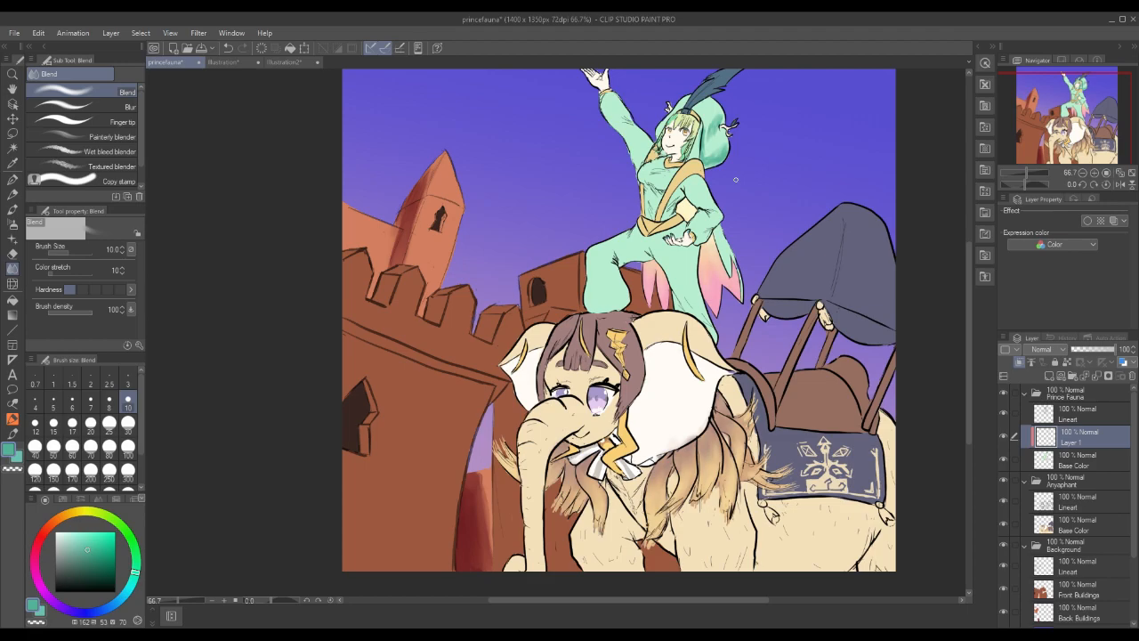
Try the Multiply blending mode on the clipped shading layer and return it to Normal.
click(1053, 349)
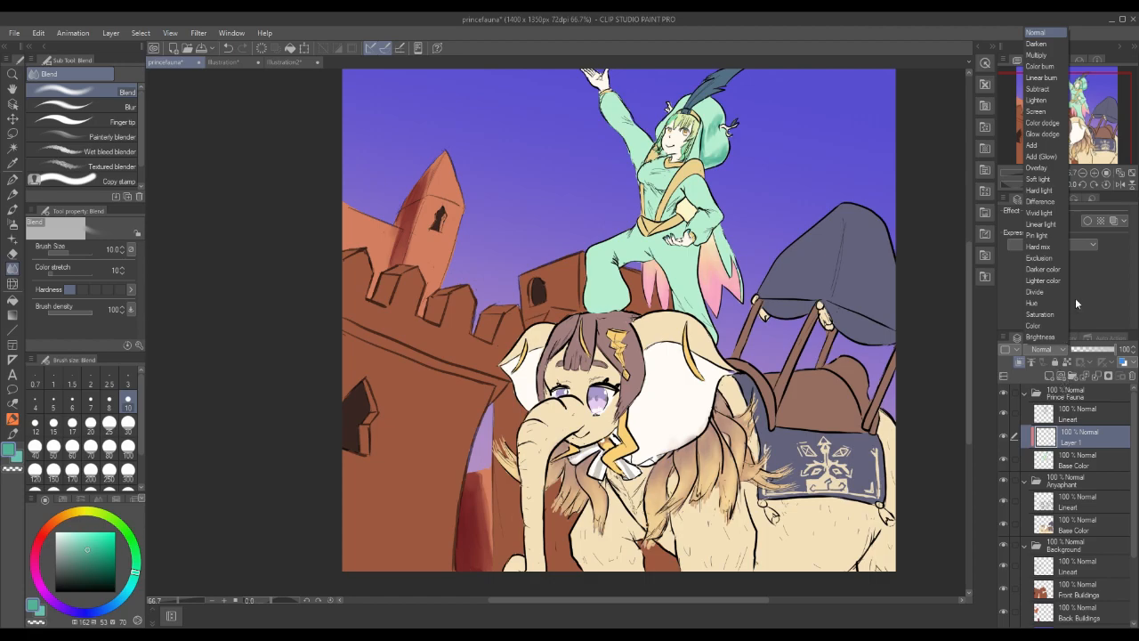
click(1053, 57)
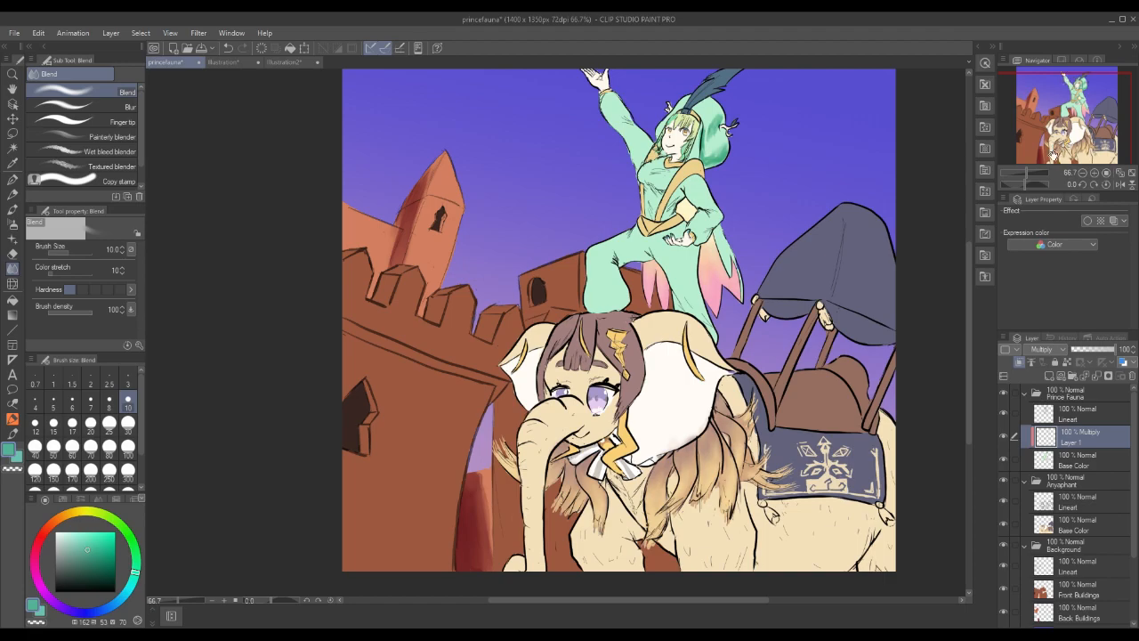
click(1064, 351)
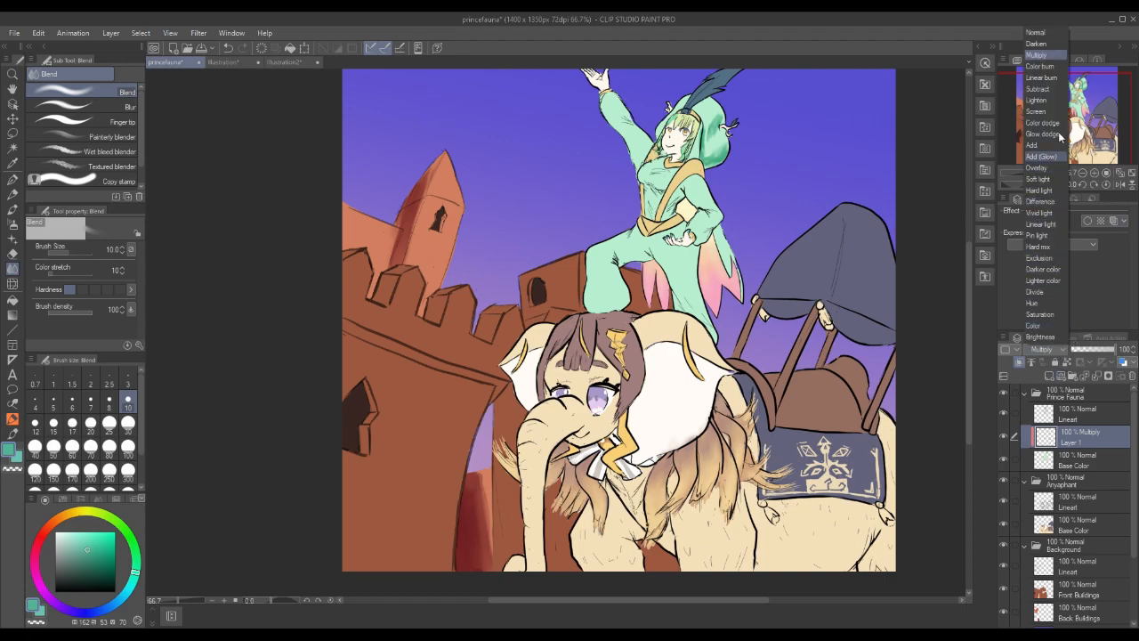
click(1045, 35)
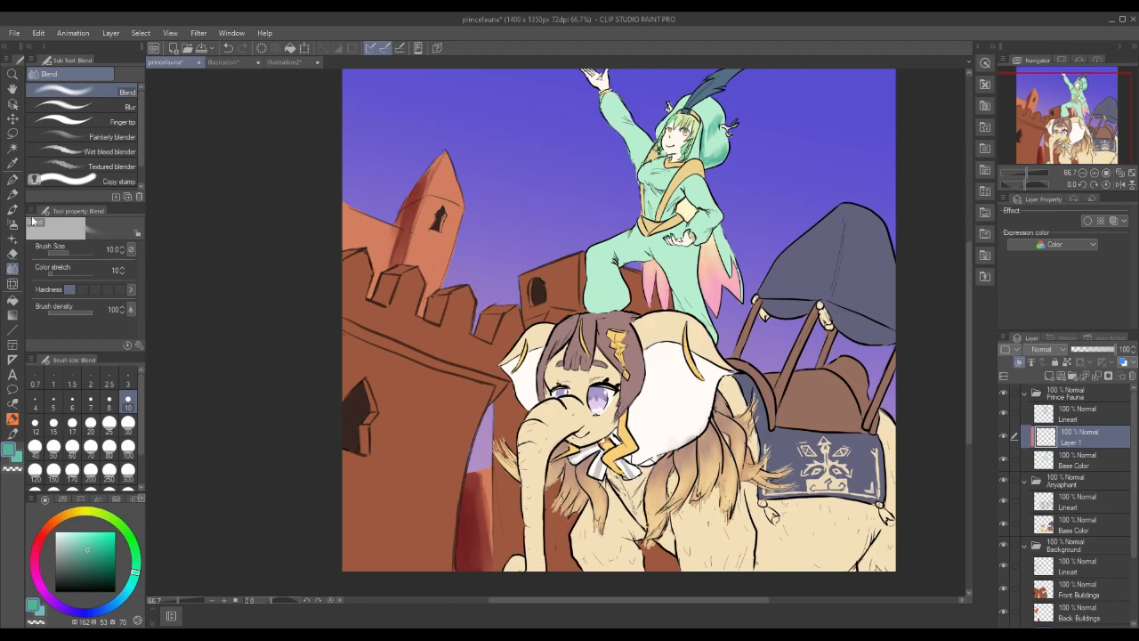
Switch back to the Round watercolor brush and open the blending mode choices for the clipped shading layer.
key(b)
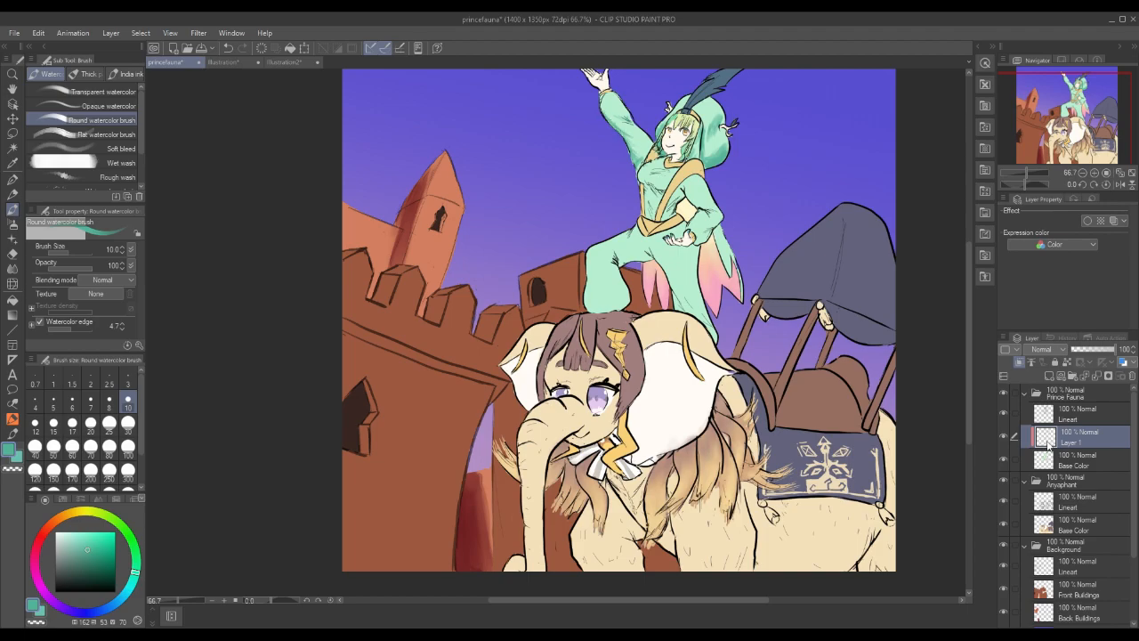
click(1062, 349)
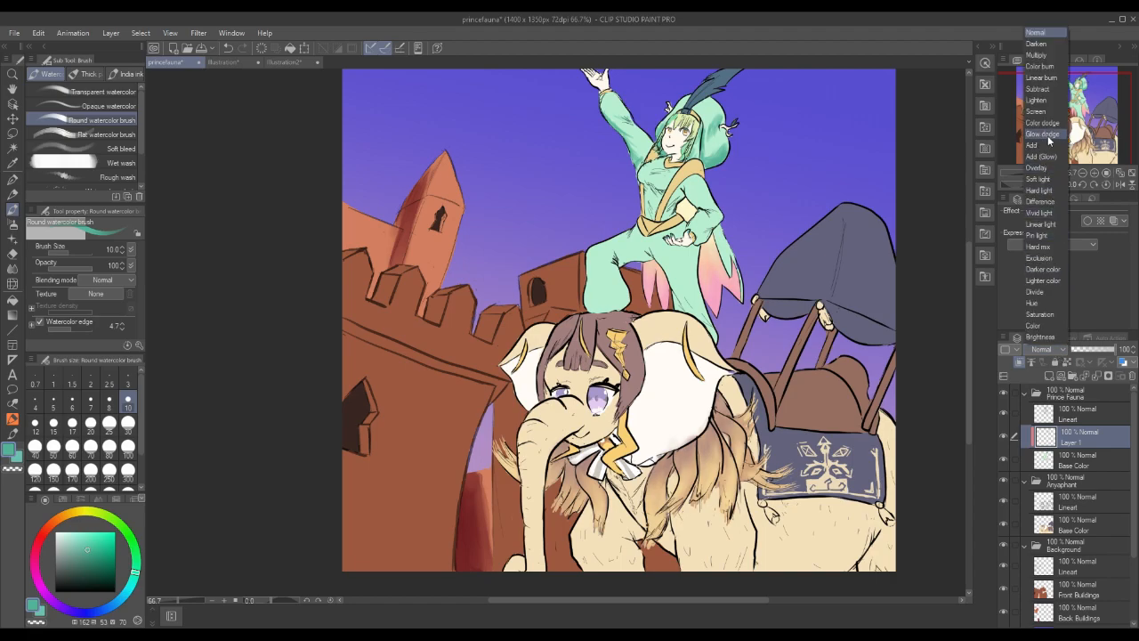
Try the Multiply blending mode on Layer 1 and return the layer to Normal.
click(1045, 56)
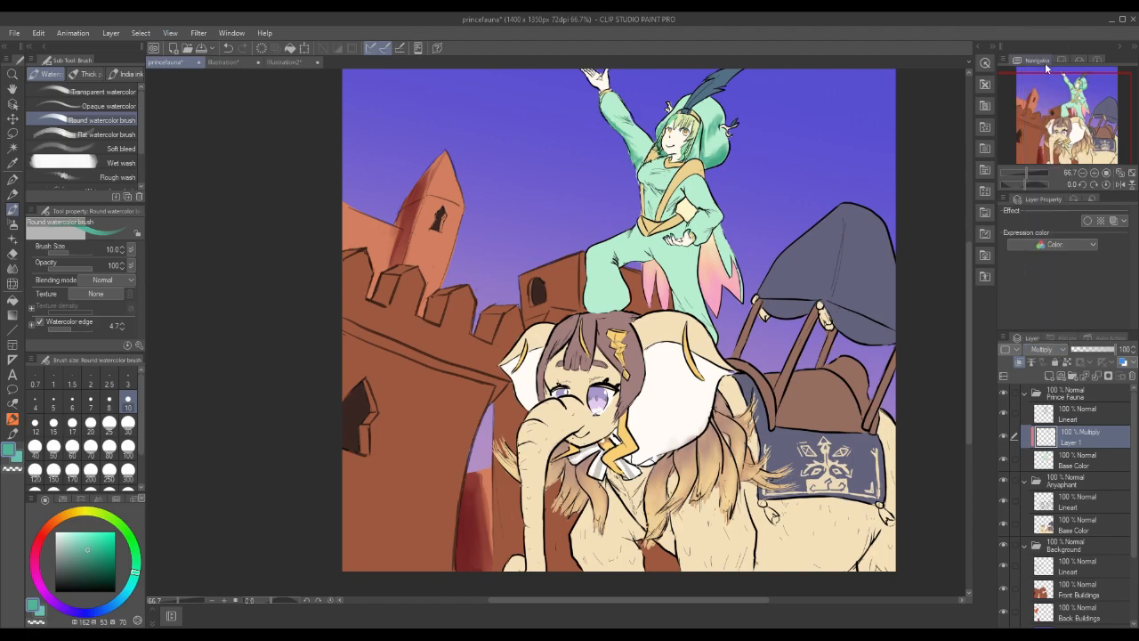
click(1063, 352)
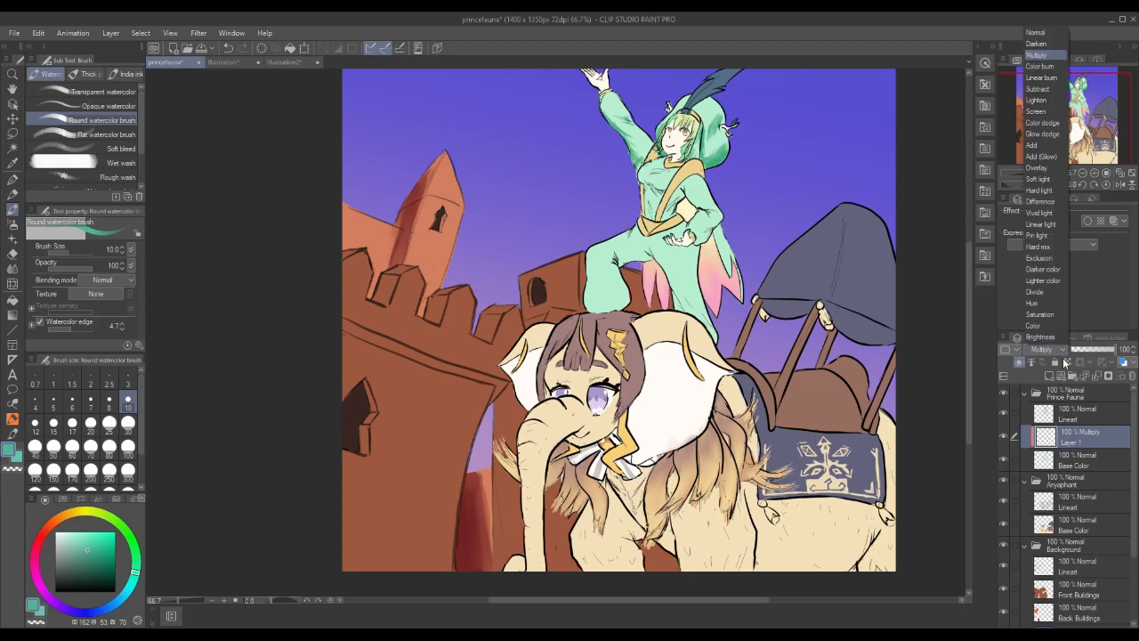
click(1041, 33)
Shade the rider's green sleeves on Layer 1 with the Round watercolor brush and the Blend tool.
key(j)
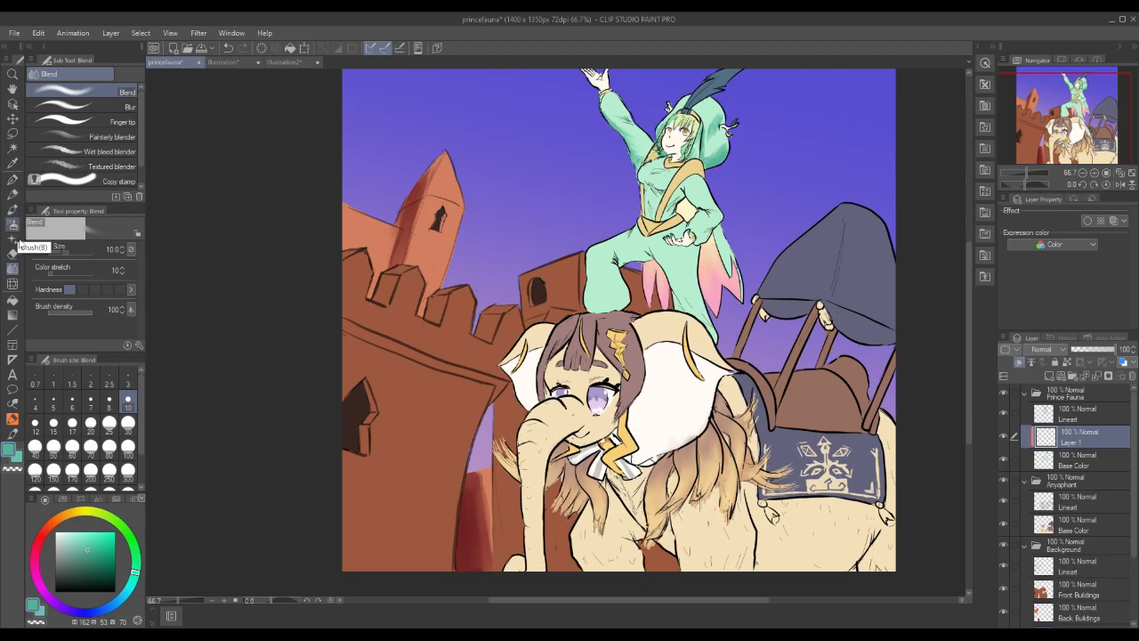
click(12, 211)
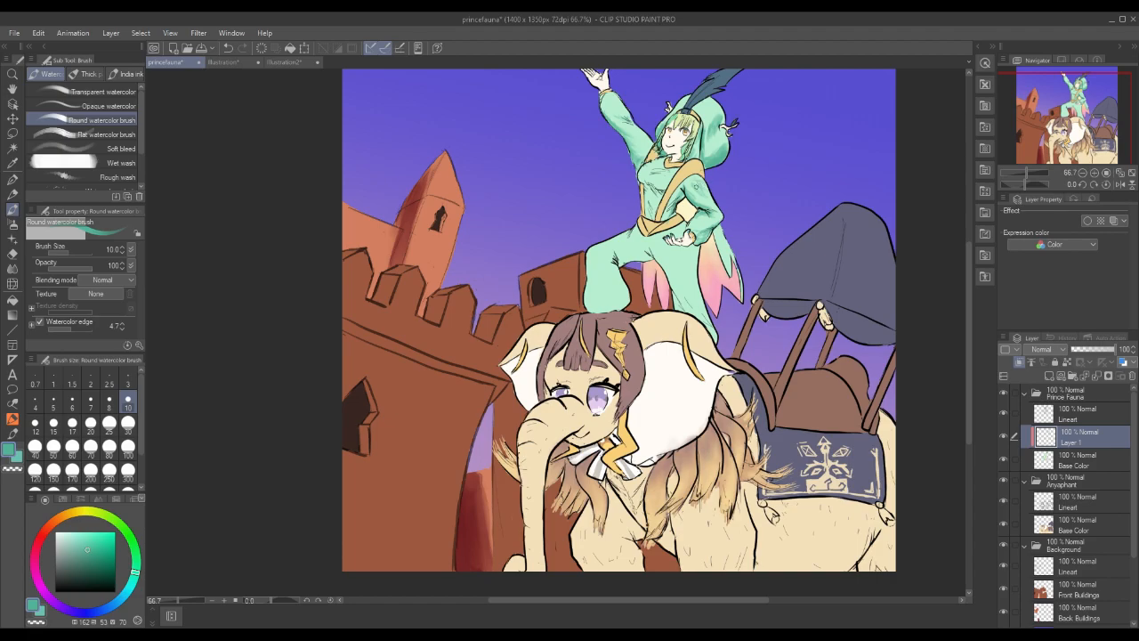
click(12, 268)
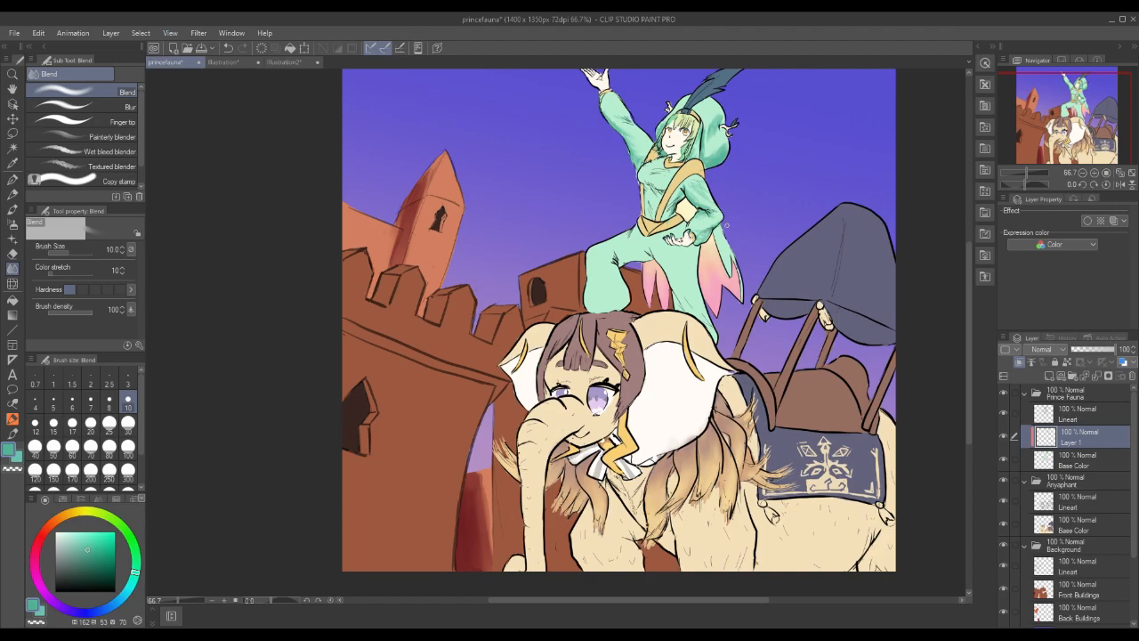
Compare Layer 1 in Multiply mode against the painted shading, and restore Normal.
click(1043, 349)
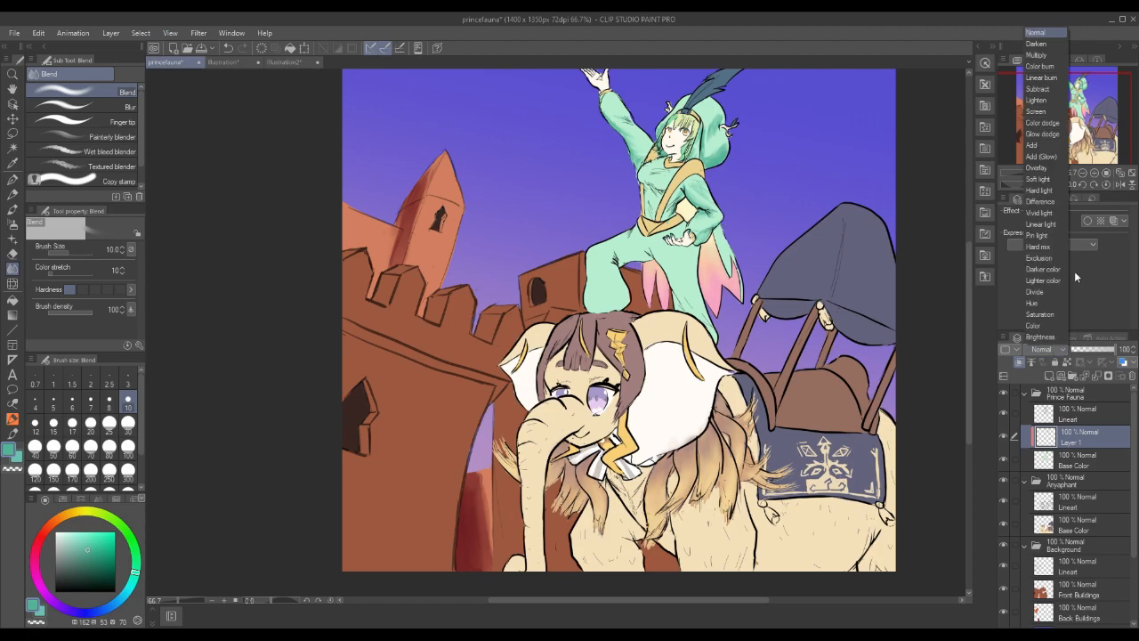
click(1037, 55)
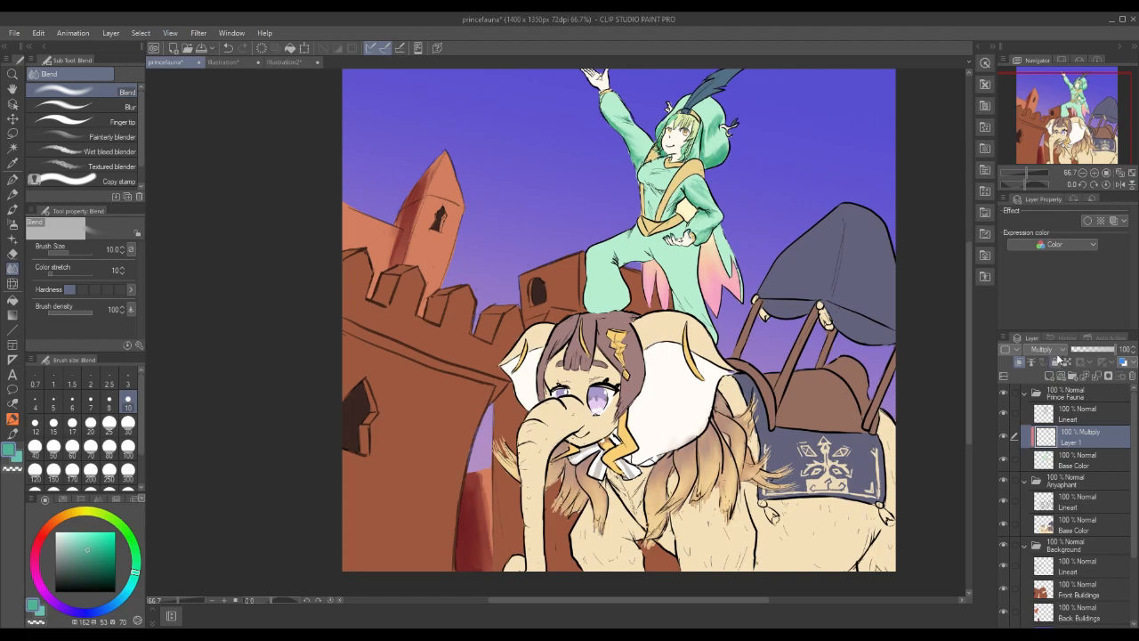
click(1050, 350)
click(1037, 33)
Rename Layer 1 in the Prince Fauna folder as Shading.
double_click(1076, 440)
text(S)
key(BackSpace)
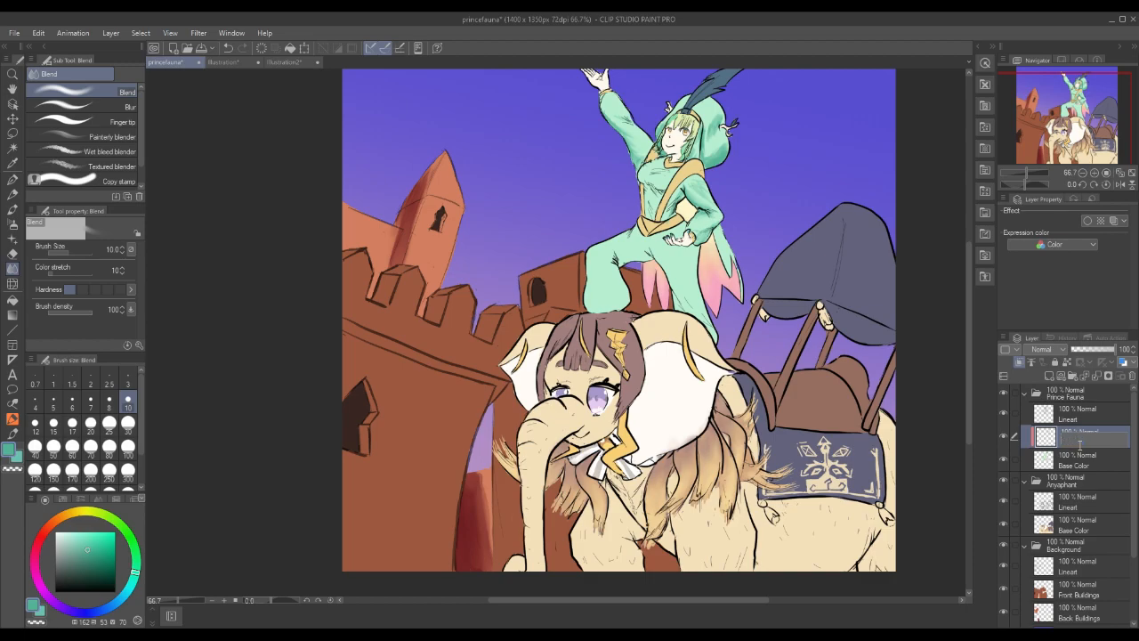
text(Shading)
key(Return)
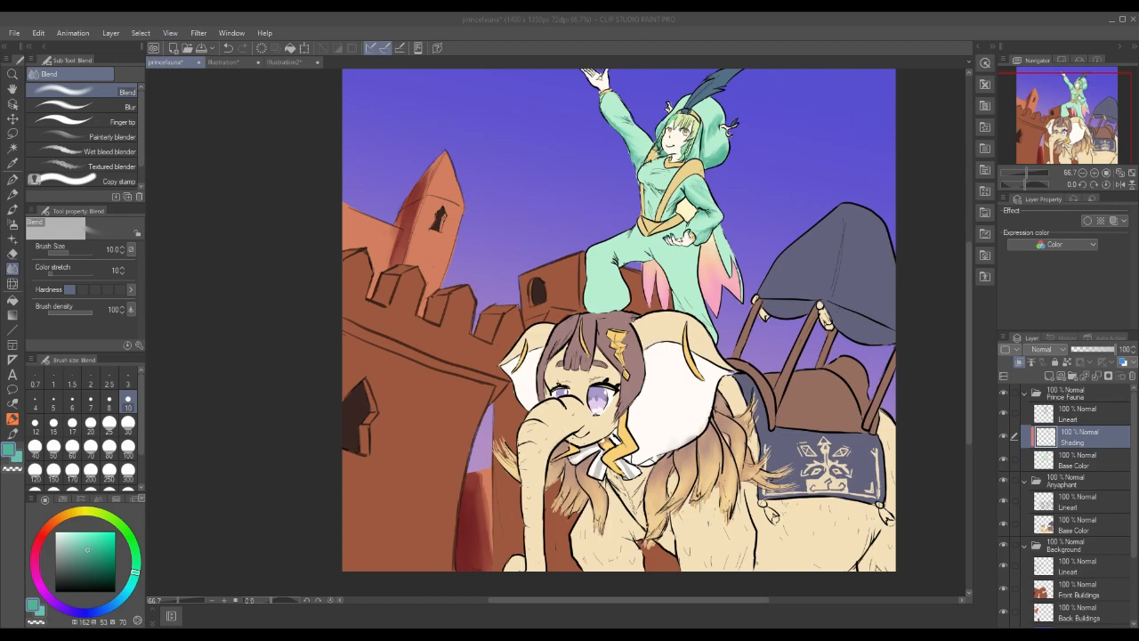
Shade the rider's hood and upper torso in darker teal on the Shading layer and blend the strokes.
click(698, 116)
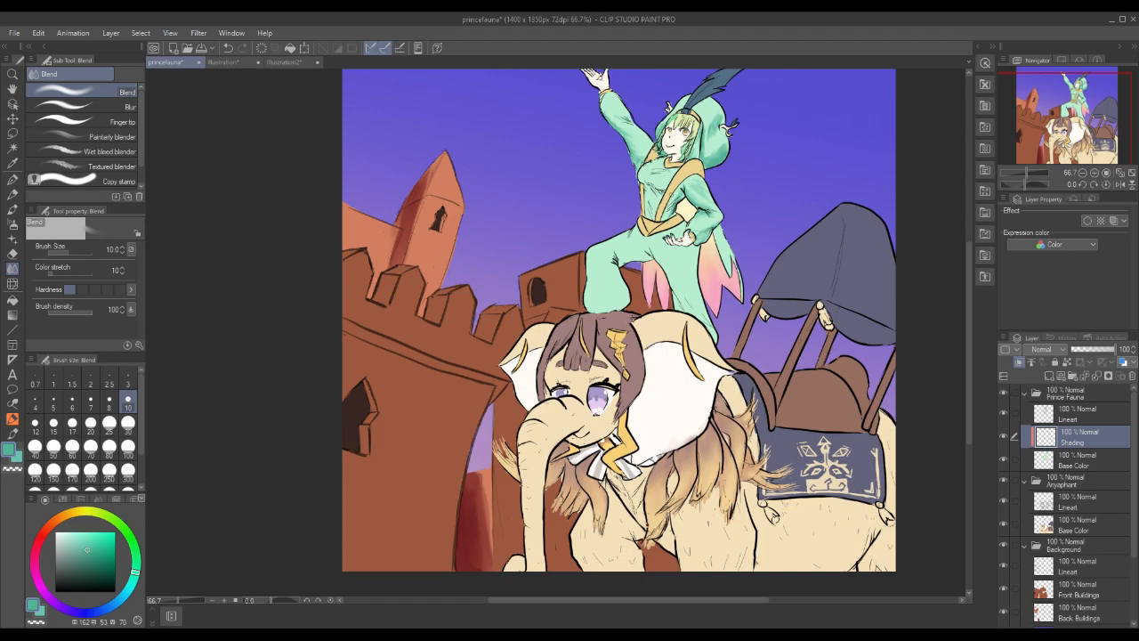
key(p)
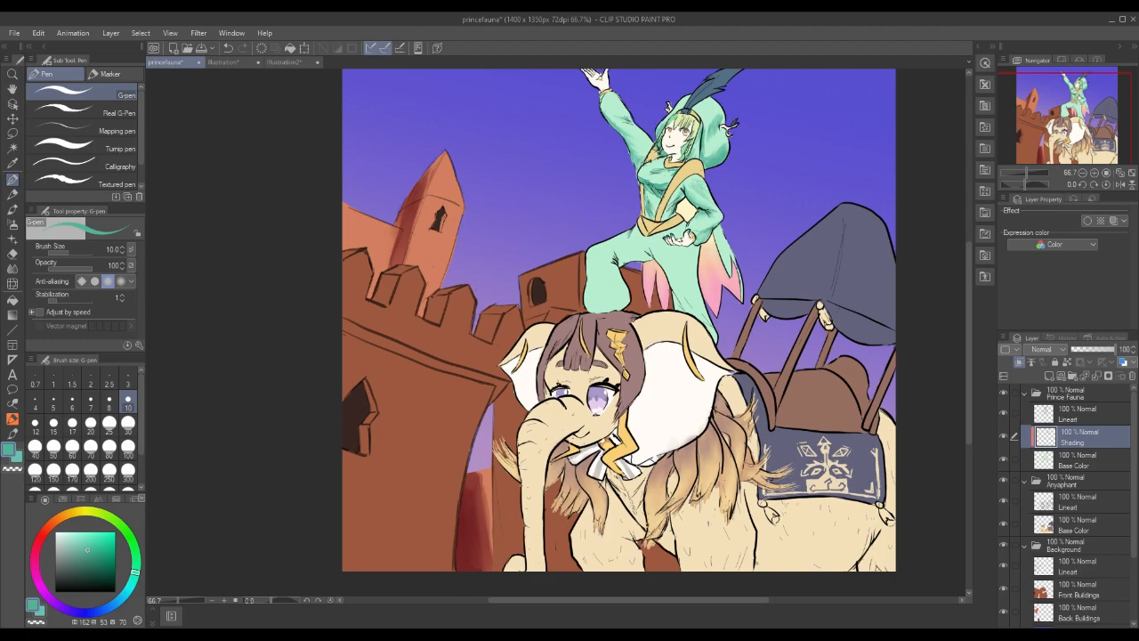
key(j)
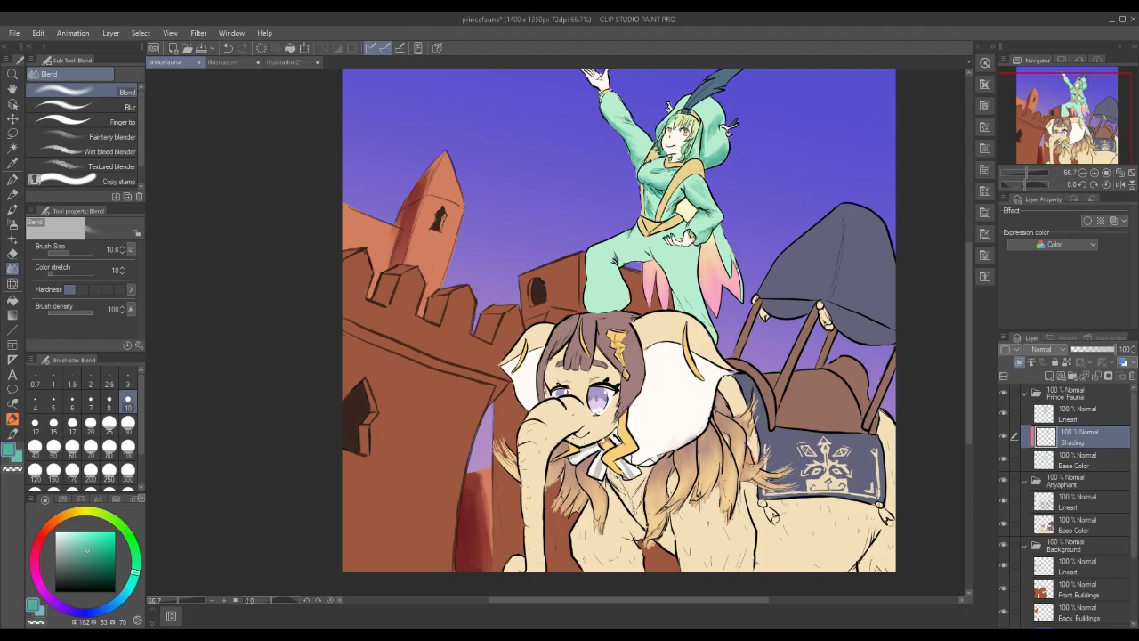
click(12, 208)
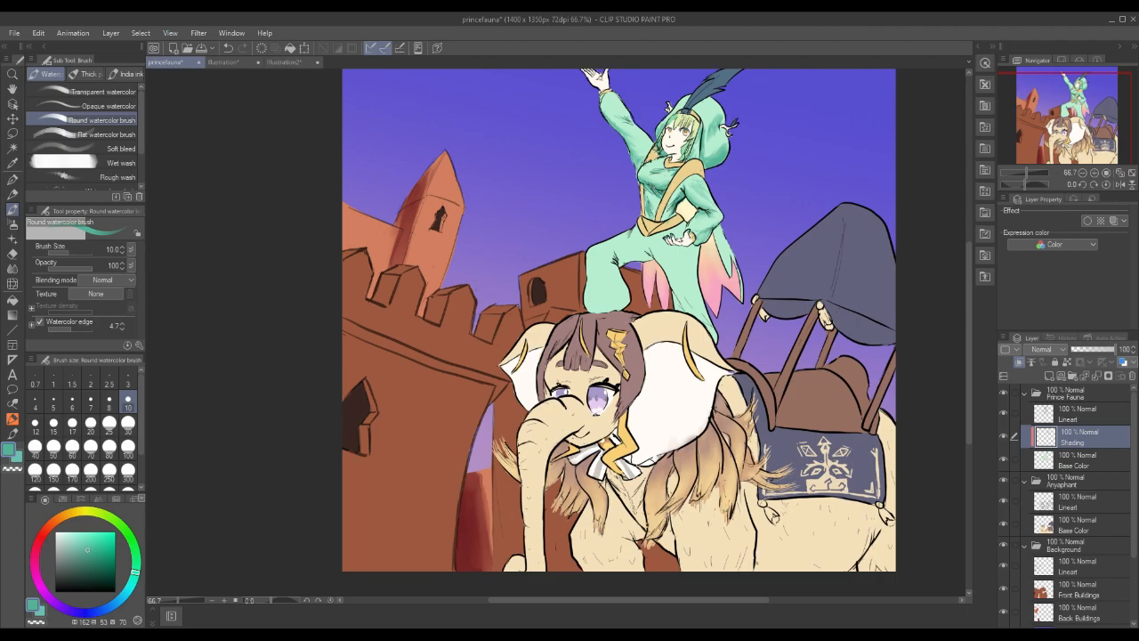
Try shading the rider's standing trouser leg on the Base Color layer, and undo the strokes.
click(1076, 416)
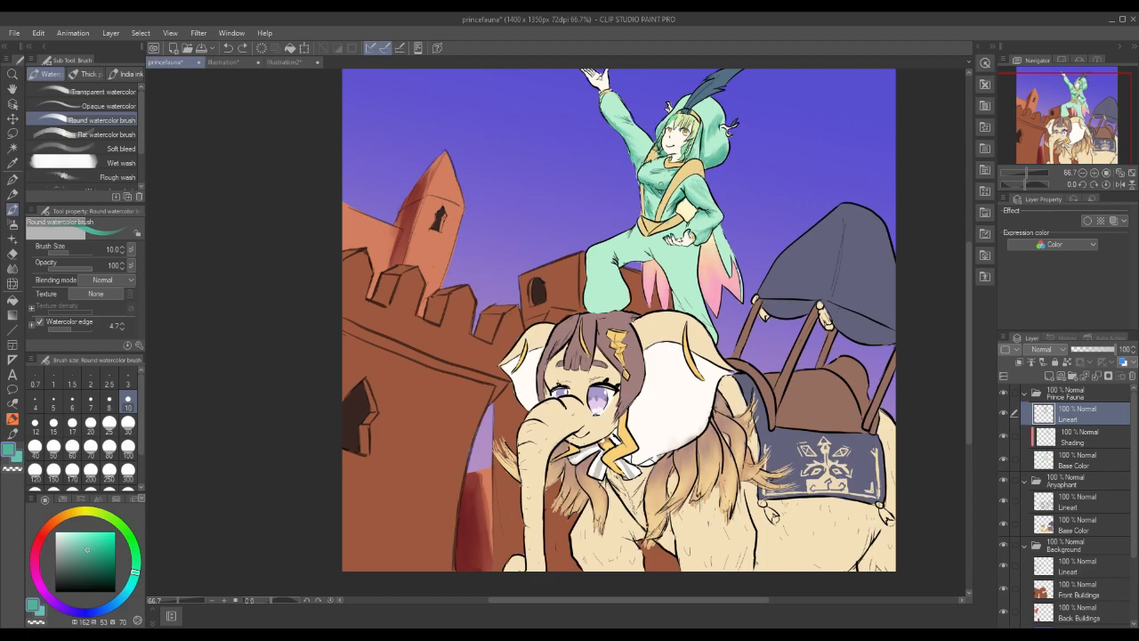
click(1052, 455)
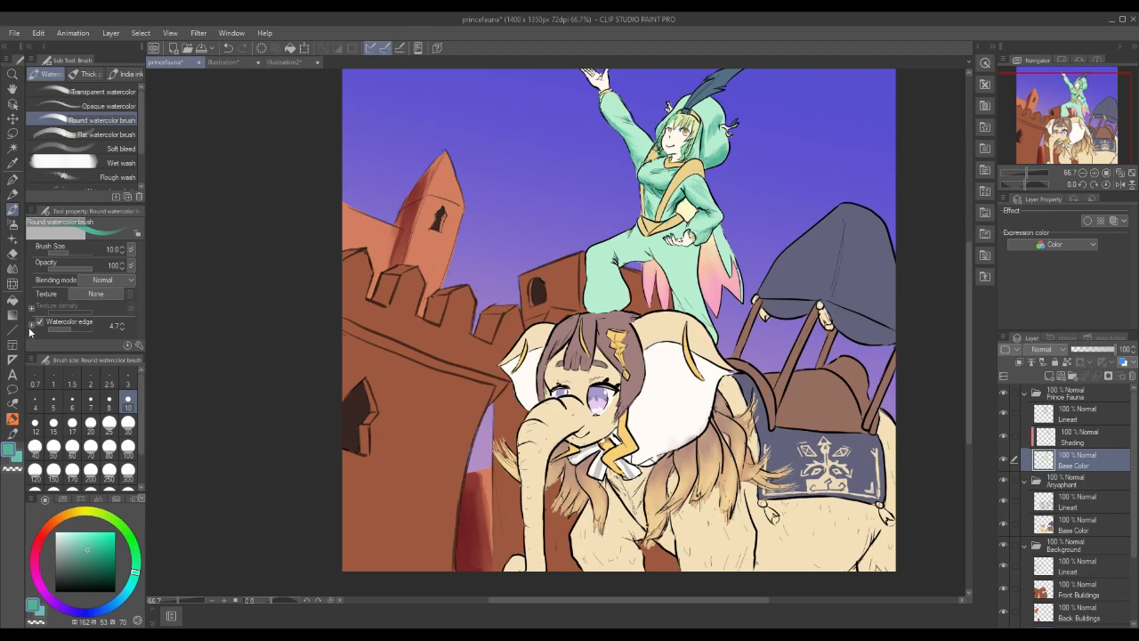
click(12, 268)
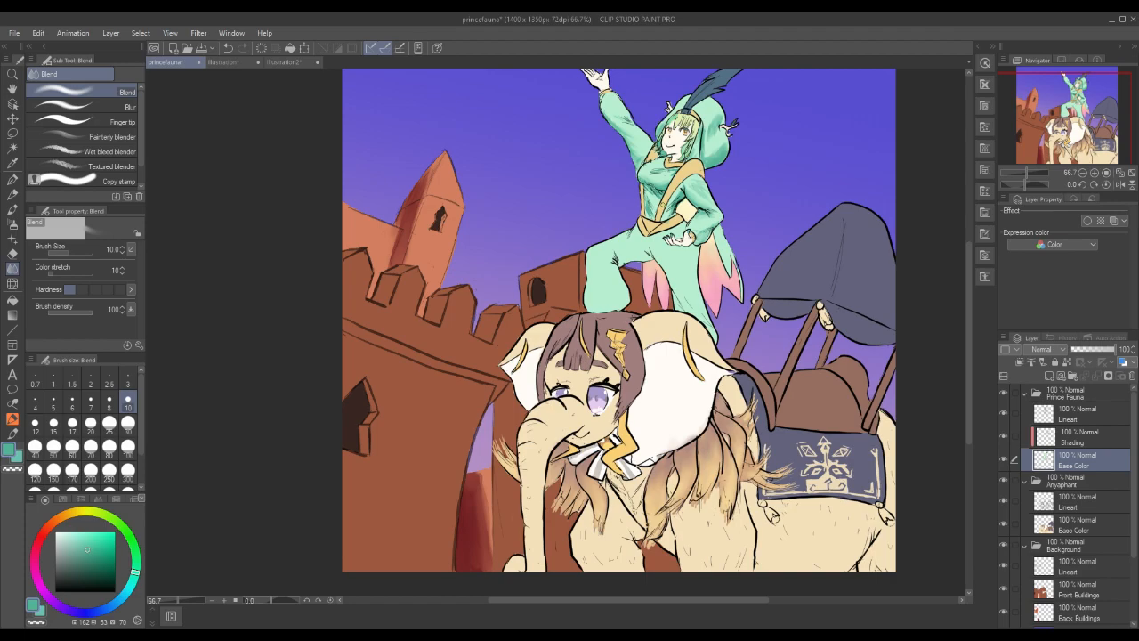
click(13, 210)
mouse_move(696, 253)
mouse_down()
mouse_move(693, 264)
mouse_move(677, 250)
mouse_move(689, 274)
mouse_move(678, 249)
mouse_move(683, 262)
mouse_move(706, 236)
mouse_move(695, 278)
mouse_up()
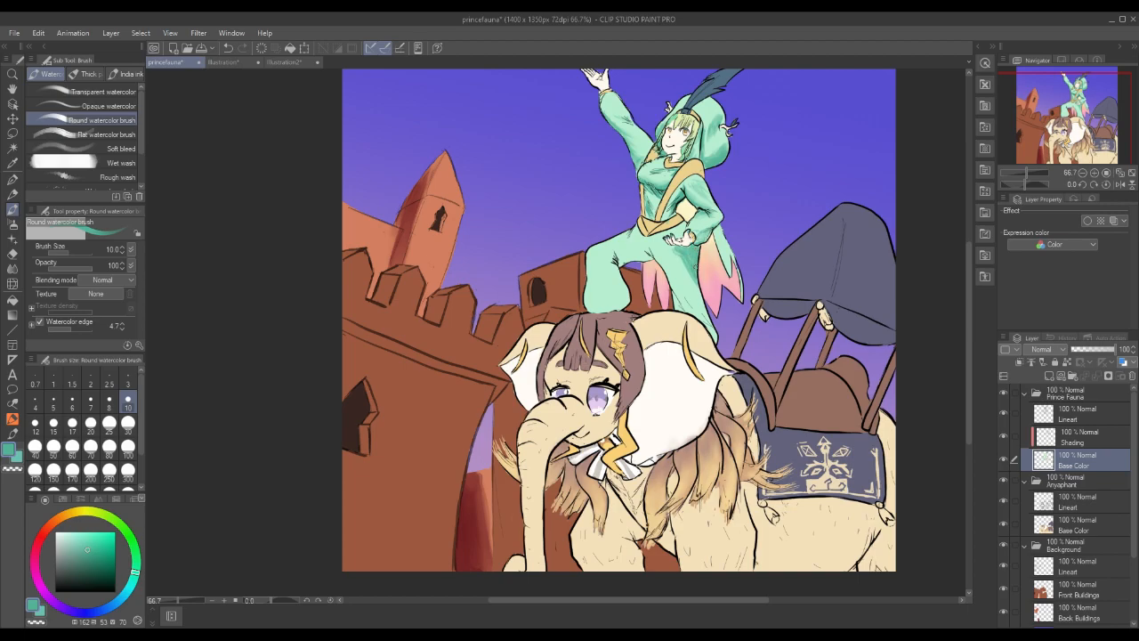
click(13, 269)
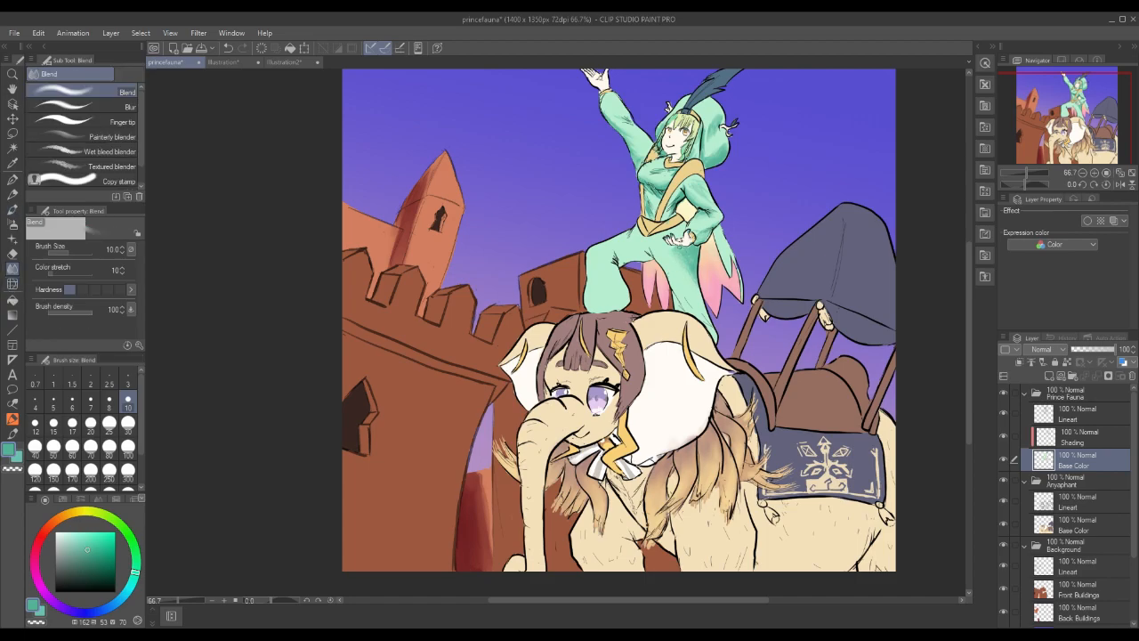
drag(707, 303, 709, 316)
drag(674, 250, 678, 246)
key(ctrl+z)
Shade the hip and thigh of the standing leg on the Shading layer with the Round watercolor brush and blend it.
click(1077, 439)
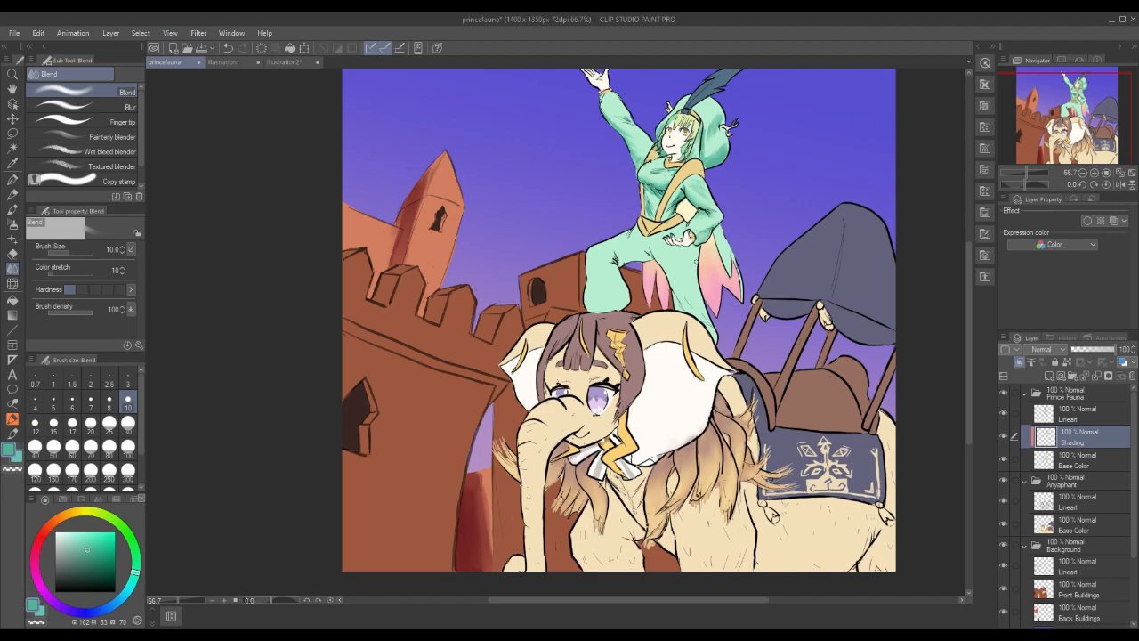
key(p)
drag(676, 250, 698, 271)
key(p)
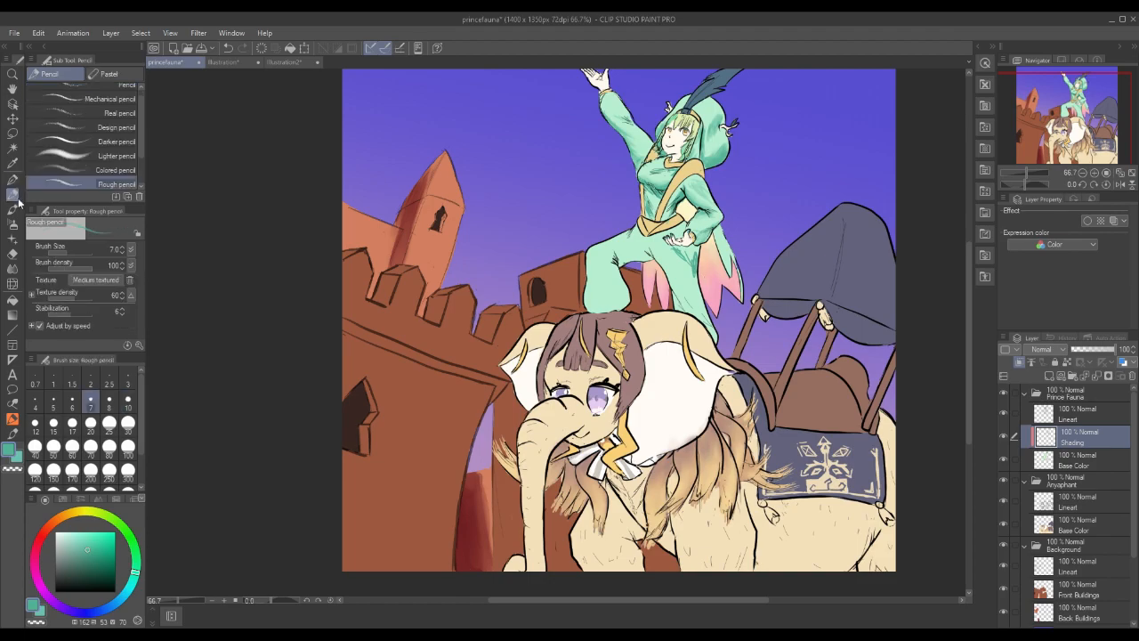
key(b)
mouse_move(682, 254)
mouse_down()
mouse_move(694, 275)
mouse_move(681, 253)
mouse_move(694, 252)
mouse_move(682, 252)
mouse_up()
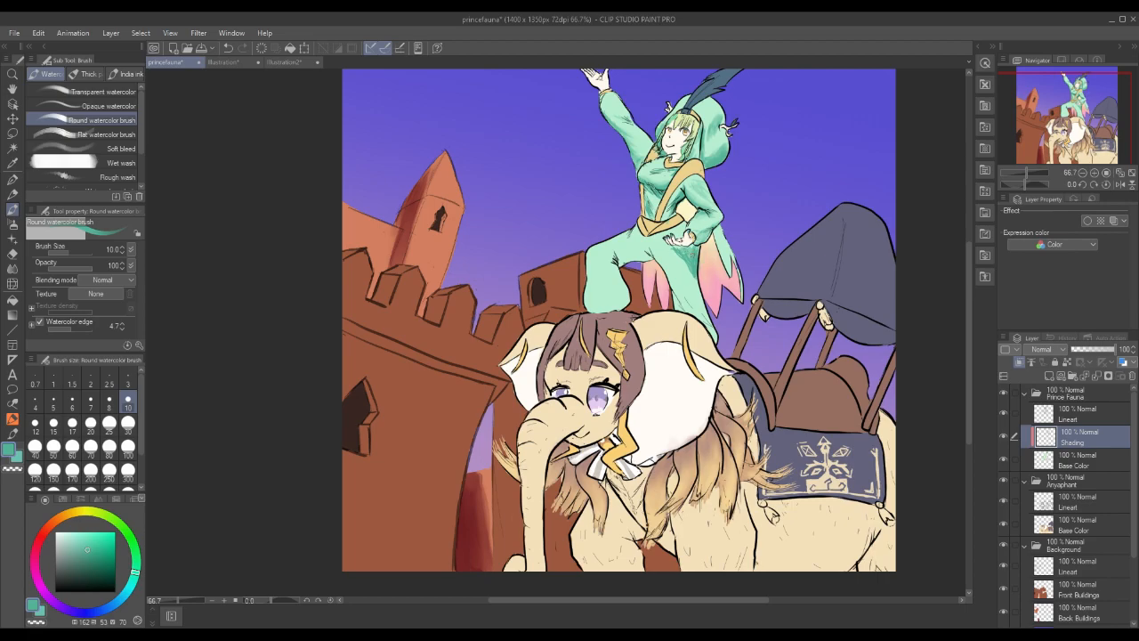
click(12, 267)
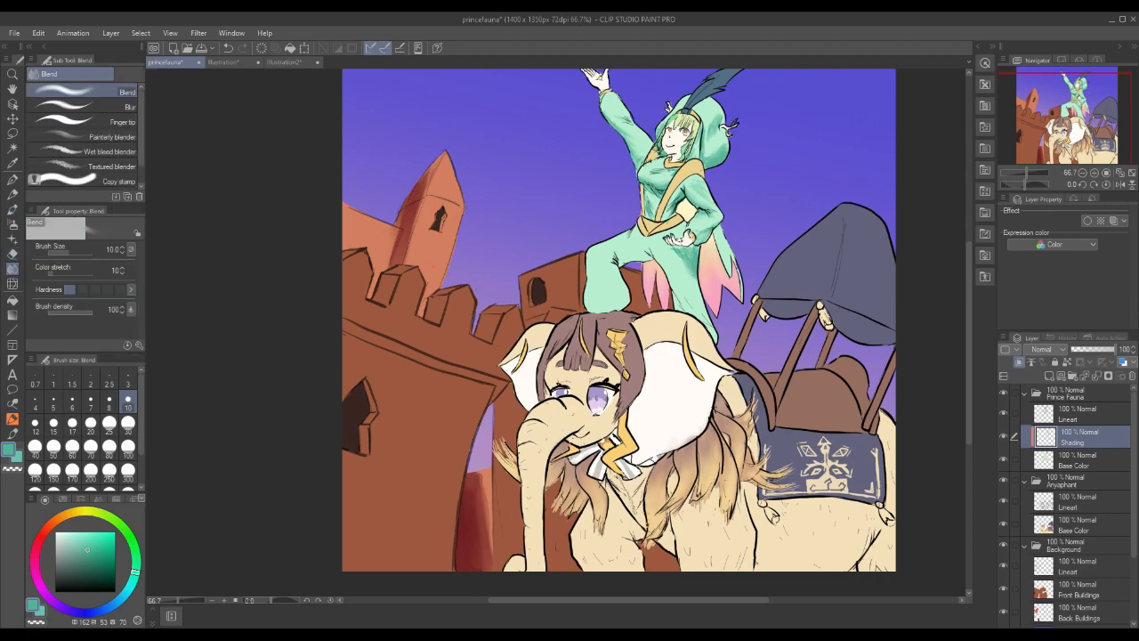
mouse_move(681, 247)
mouse_down()
mouse_move(694, 257)
mouse_move(678, 258)
mouse_up()
Shade the standing leg's lower part down to the hem, and soften it using the Soft airbrush with transparent color.
key(b)
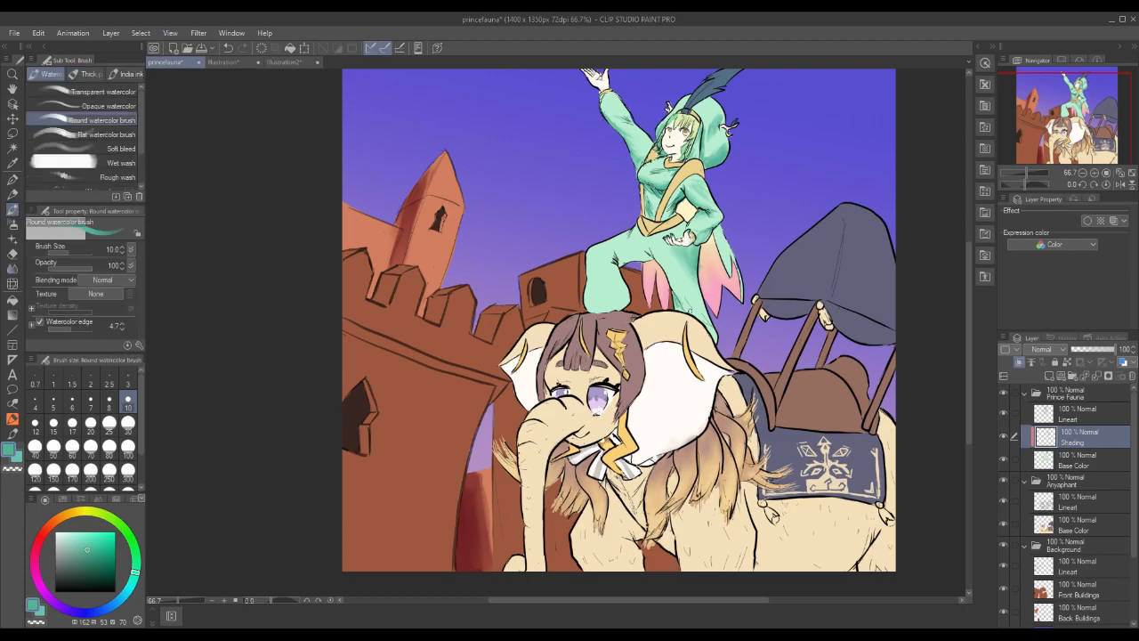
drag(690, 307, 716, 339)
click(13, 228)
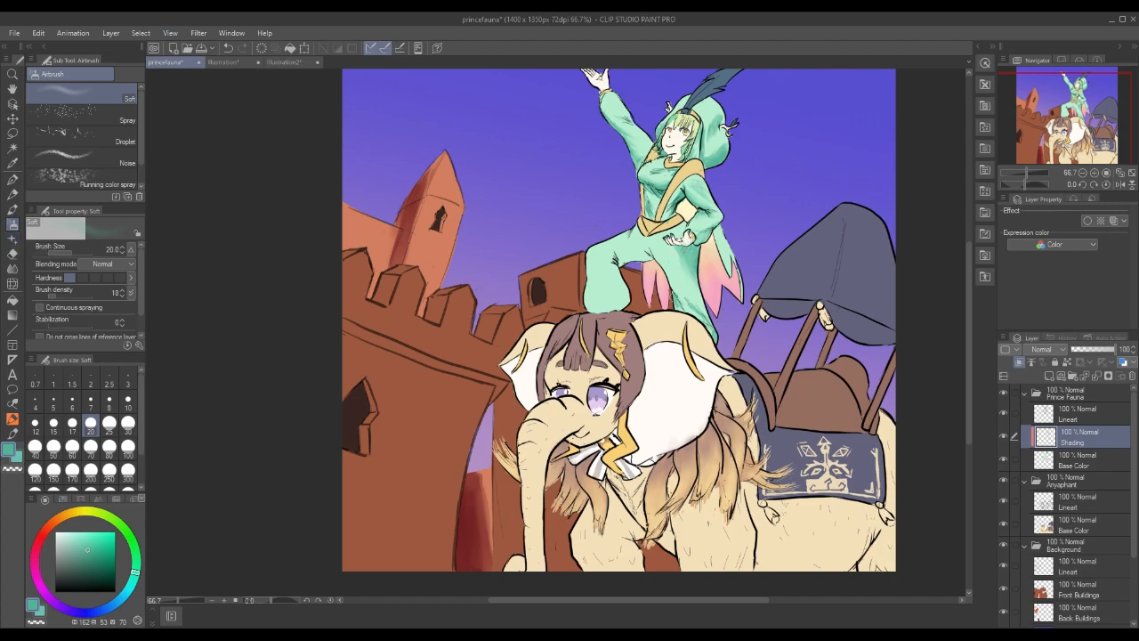
click(39, 621)
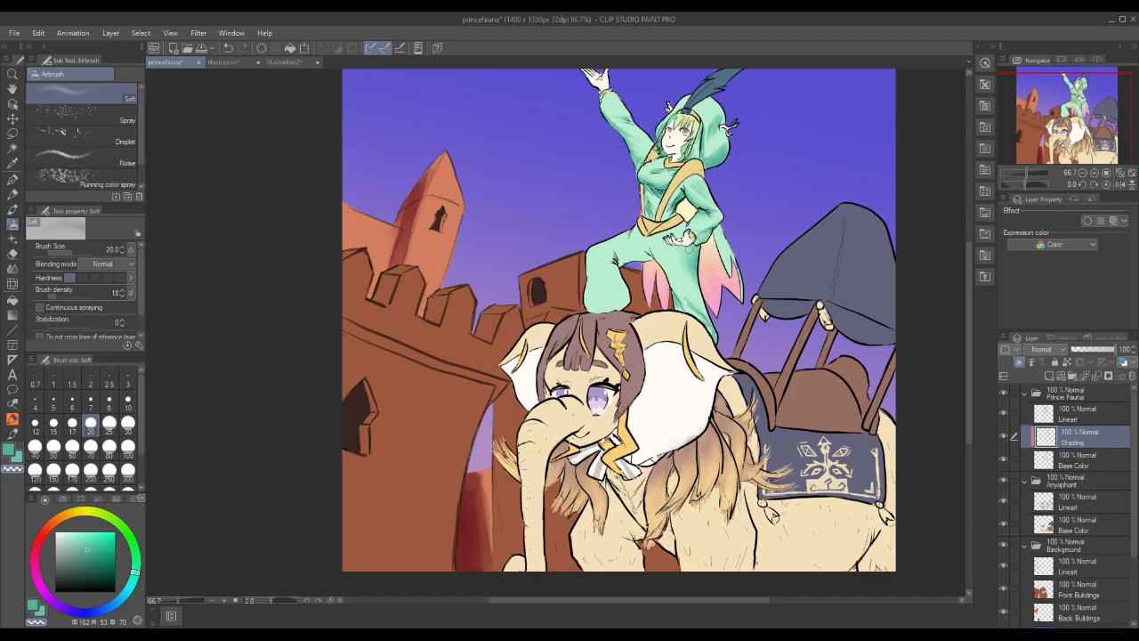
Paint fold shadows on the rider's raised trouser leg from knee to cuff with the Round watercolor brush.
click(14, 210)
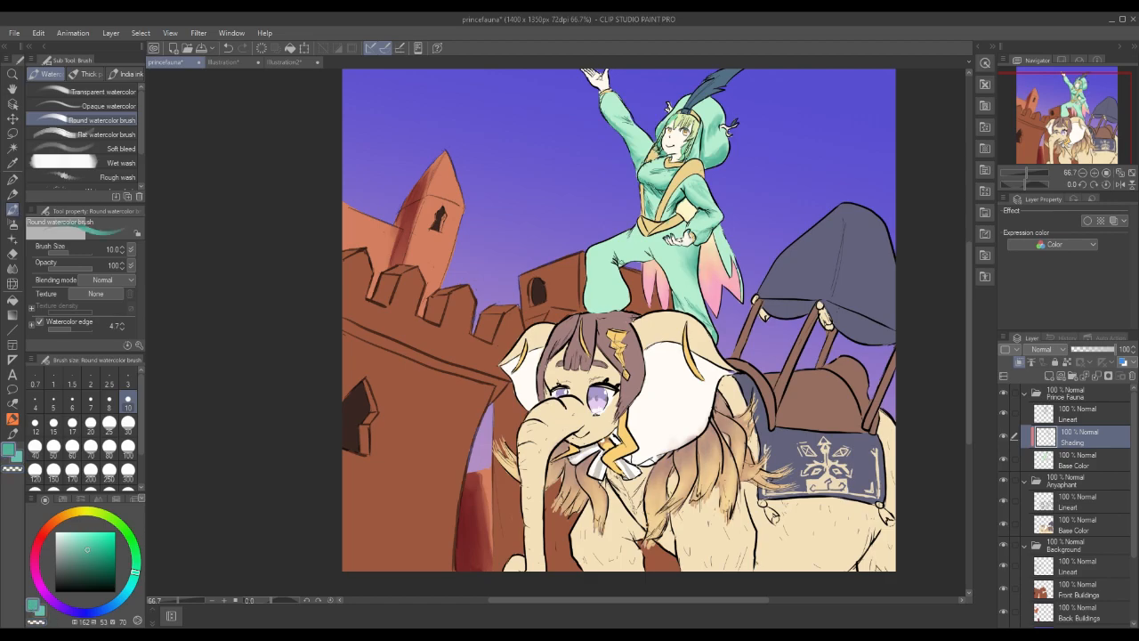
mouse_move(620, 265)
mouse_down()
mouse_move(648, 257)
mouse_move(626, 259)
mouse_up()
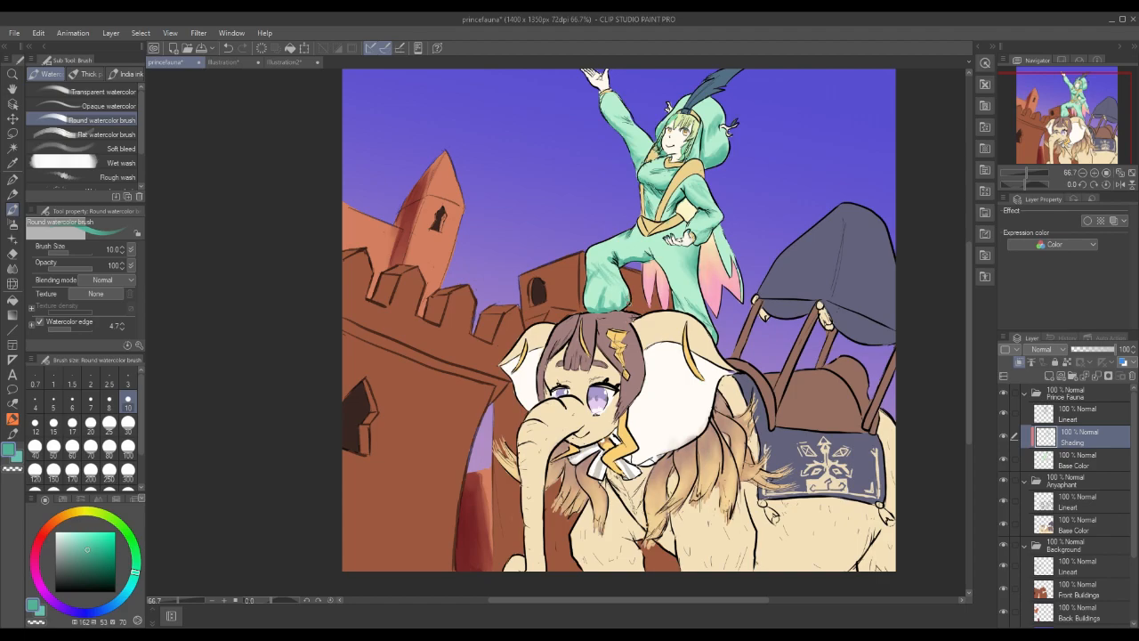
Try the Multiply blending mode on the Shading layer and undo it.
click(1050, 349)
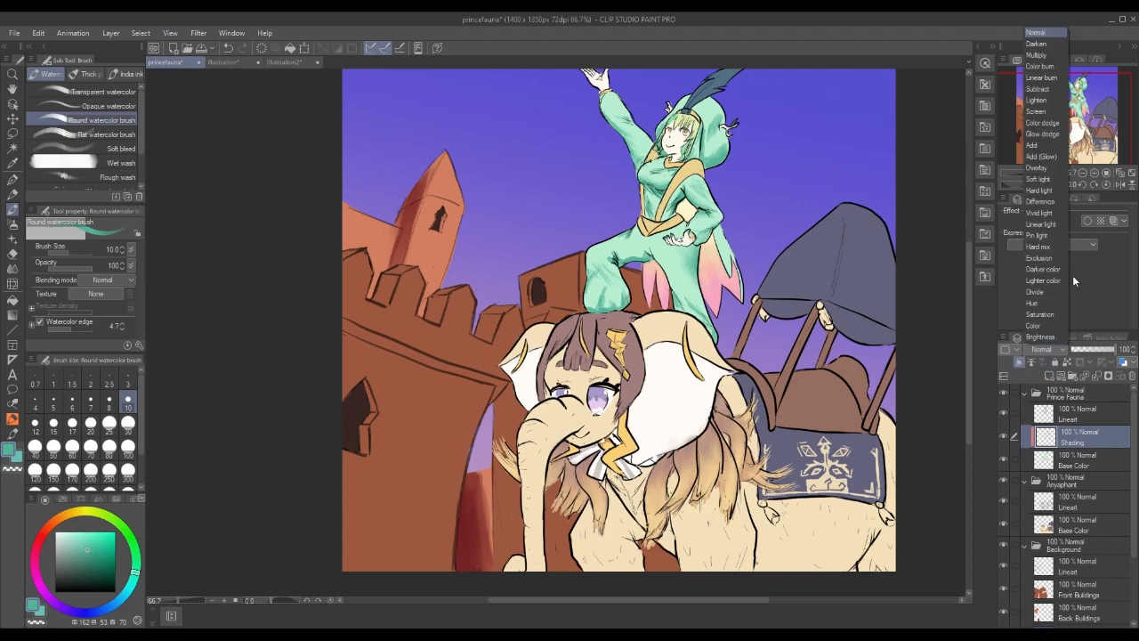
click(1046, 56)
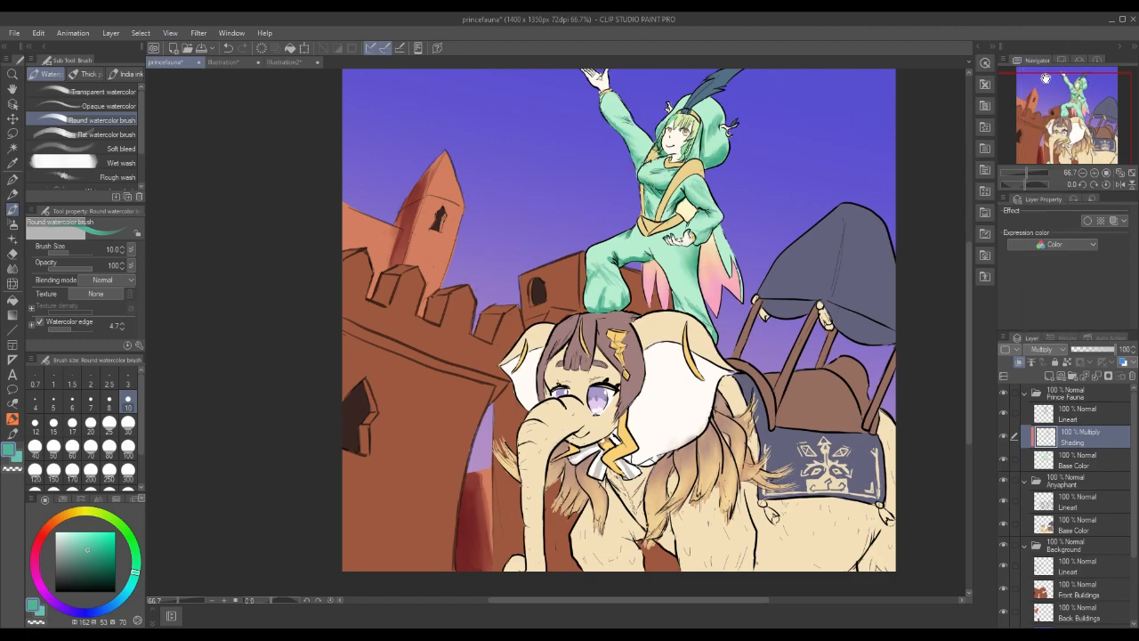
click(39, 34)
click(53, 48)
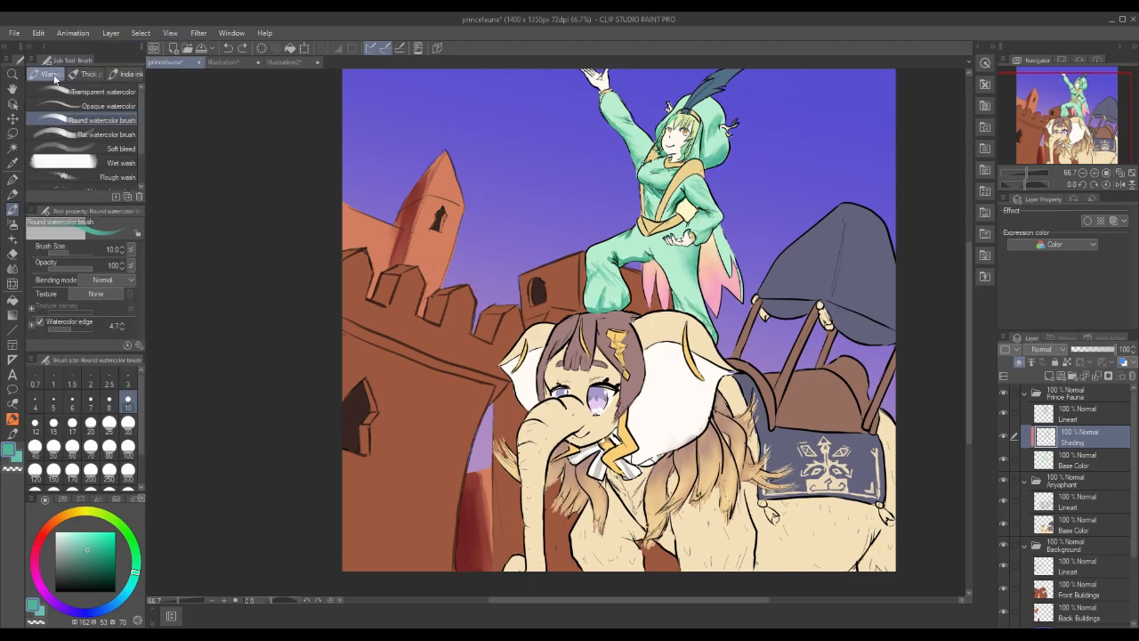
Smooth the shadows on the raised trouser leg with the Blend tool.
click(13, 268)
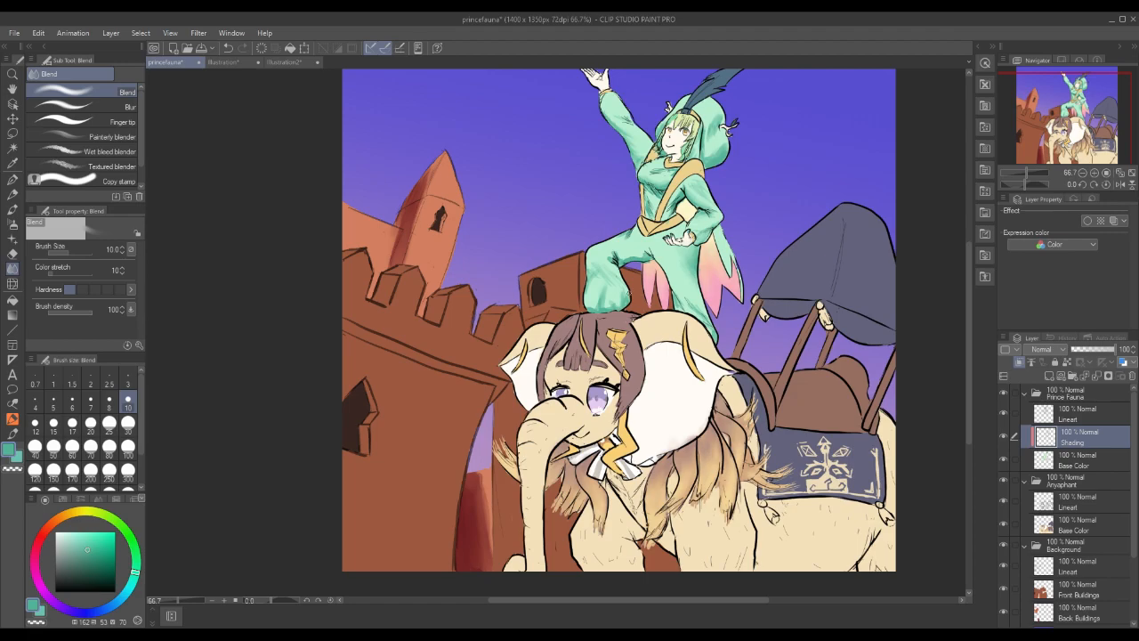
key(b)
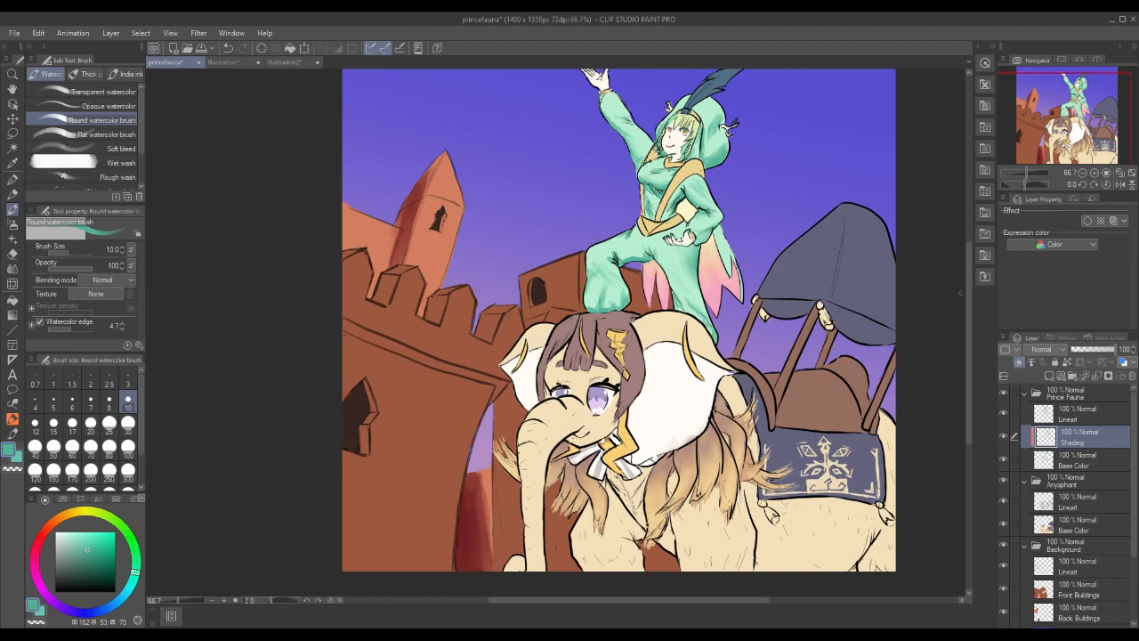
Sample the character's hair colour, shift it to a darker teal green, and paint shadows on the hair with the Round watercolor brush.
drag(968, 290, 967, 278)
alt+click(681, 163)
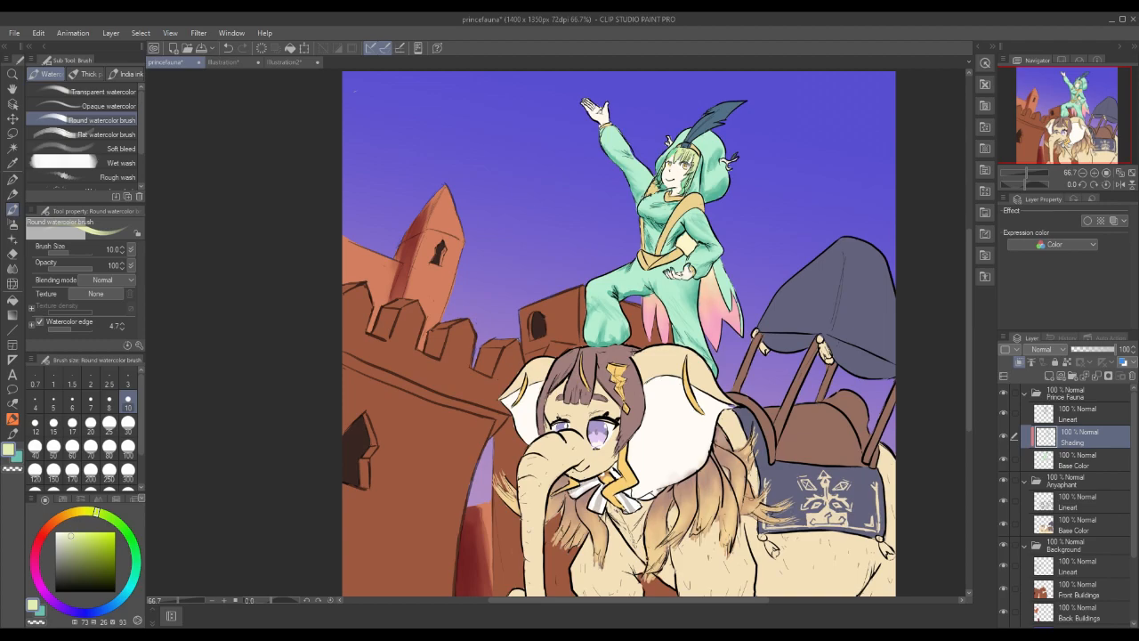
click(89, 540)
click(112, 518)
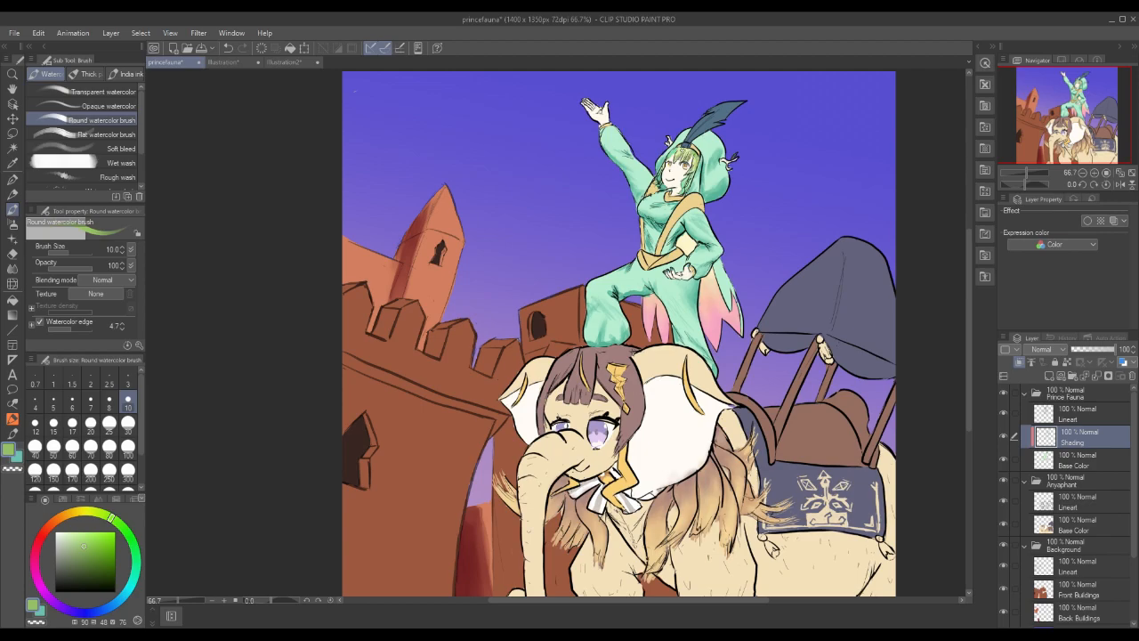
right_click(694, 180)
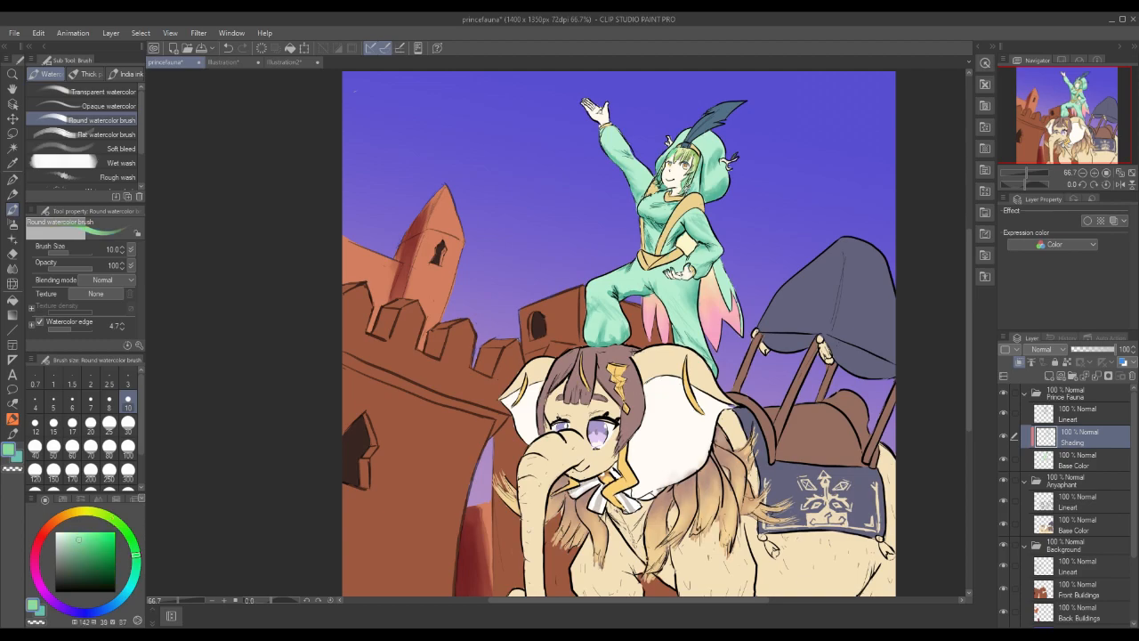
click(88, 550)
mouse_move(689, 185)
mouse_down()
mouse_move(683, 194)
mouse_move(657, 183)
mouse_move(667, 158)
mouse_up()
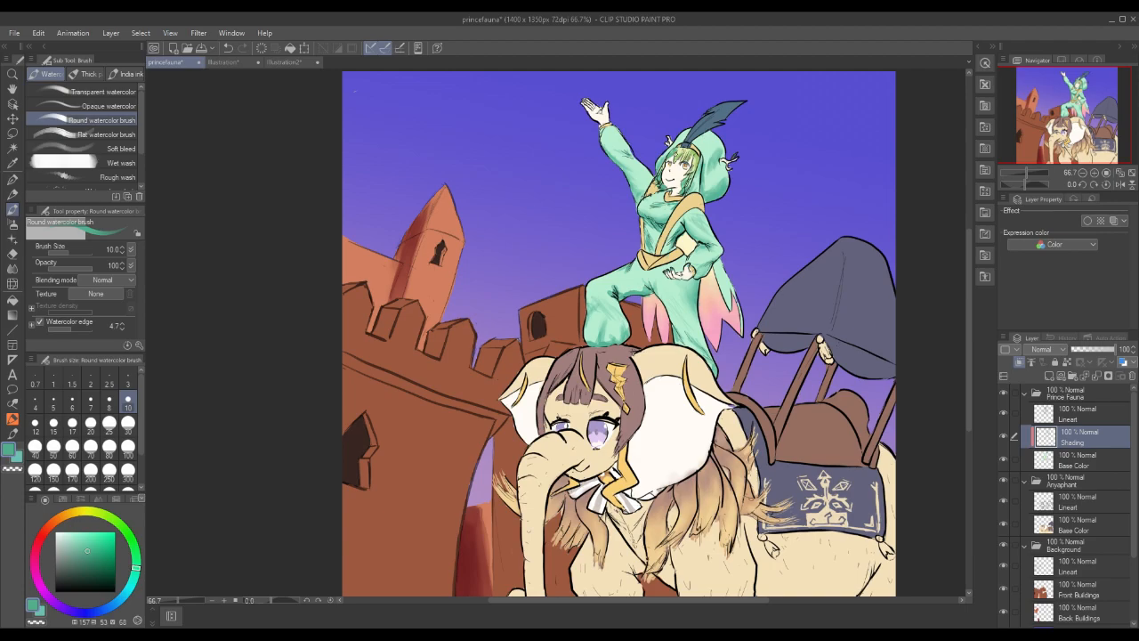
Shade the face in a muted pink skin tone with the Round watercolor brush at size 5, and soften it with the Soft airbrush and Blend.
alt+click(674, 171)
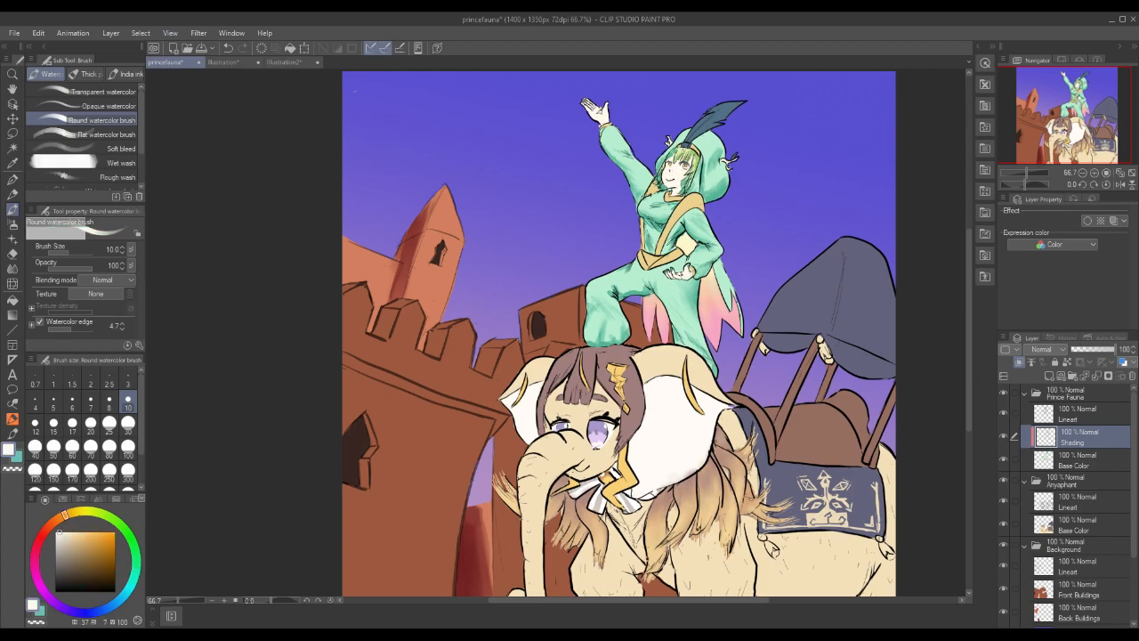
click(71, 537)
click(53, 529)
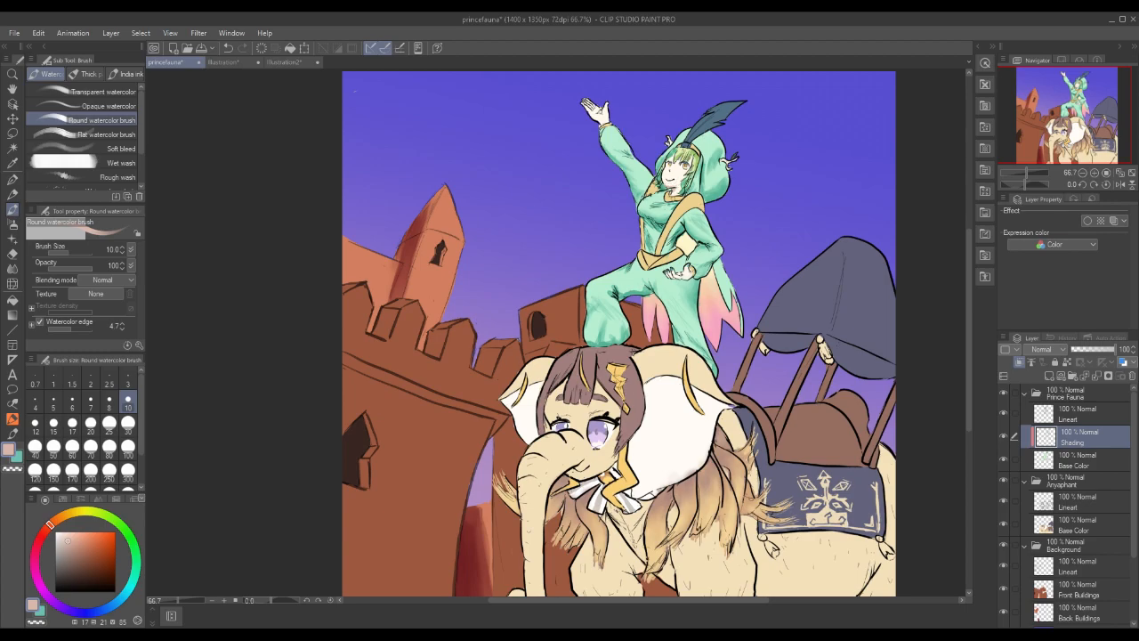
click(52, 402)
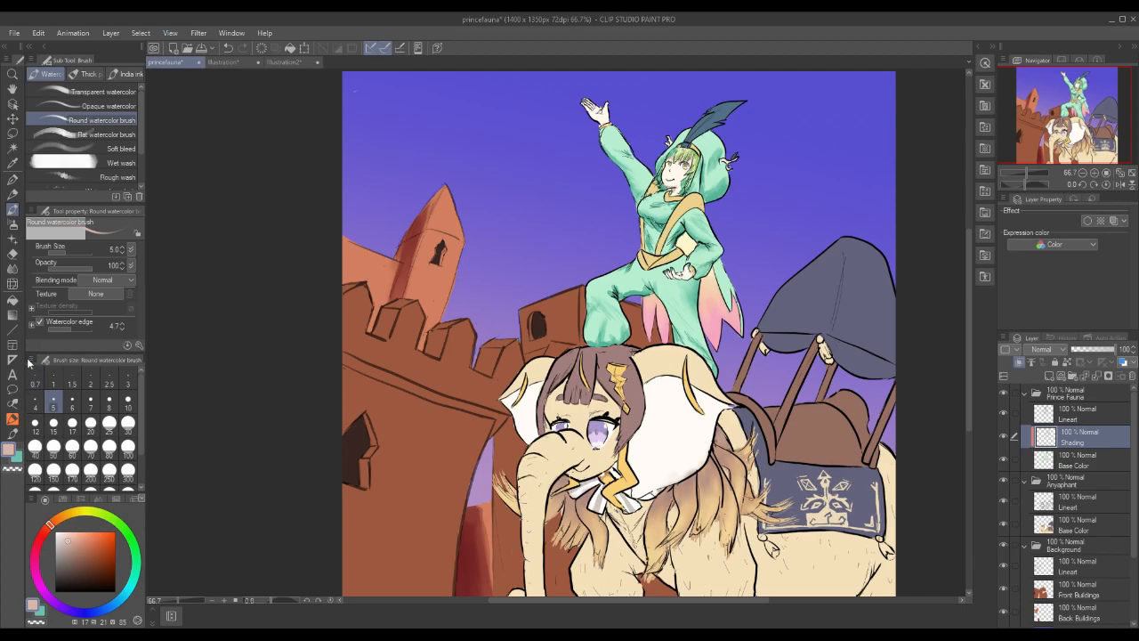
click(14, 225)
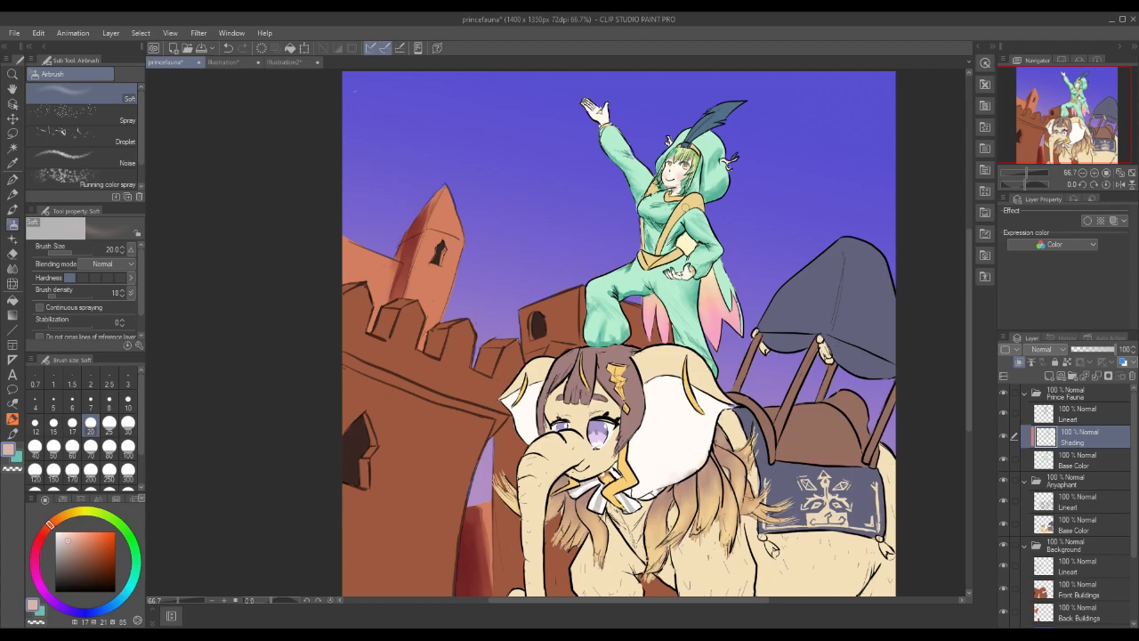
click(12, 268)
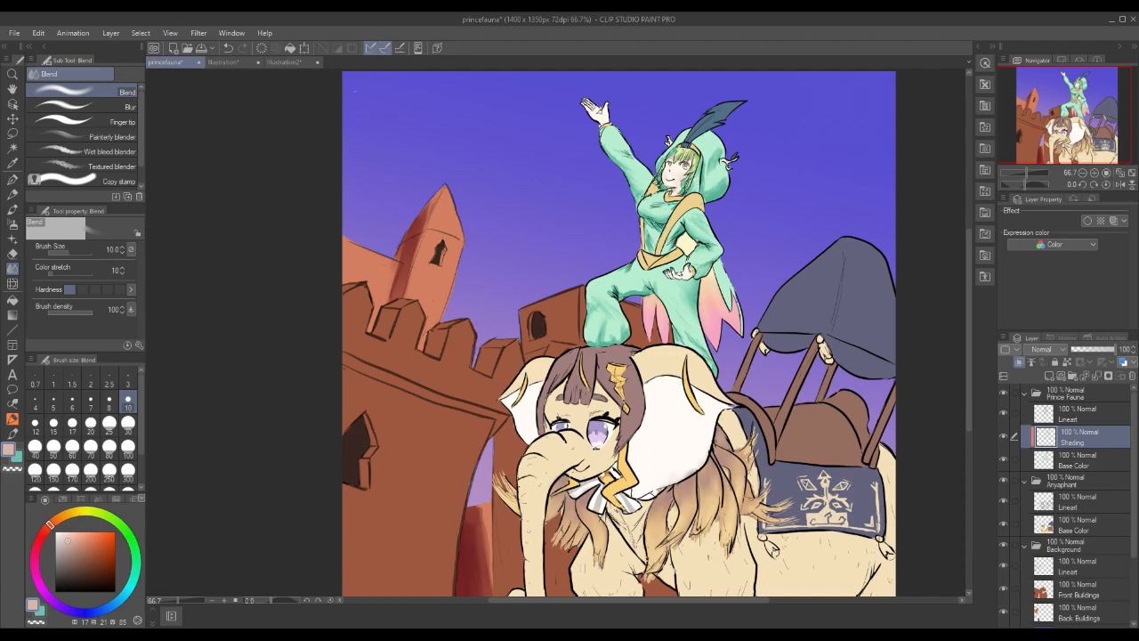
Check the reference illustration, then shade the character's skin and raised hand with the G-pen in a muted pink derived from the skin colour.
click(222, 62)
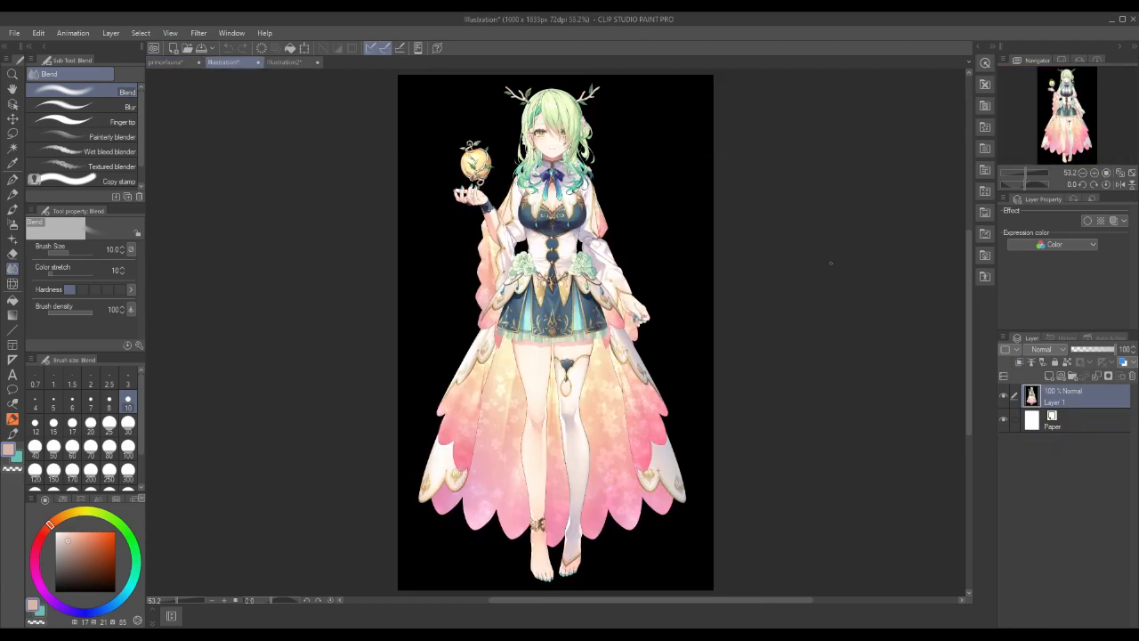
click(162, 63)
click(13, 178)
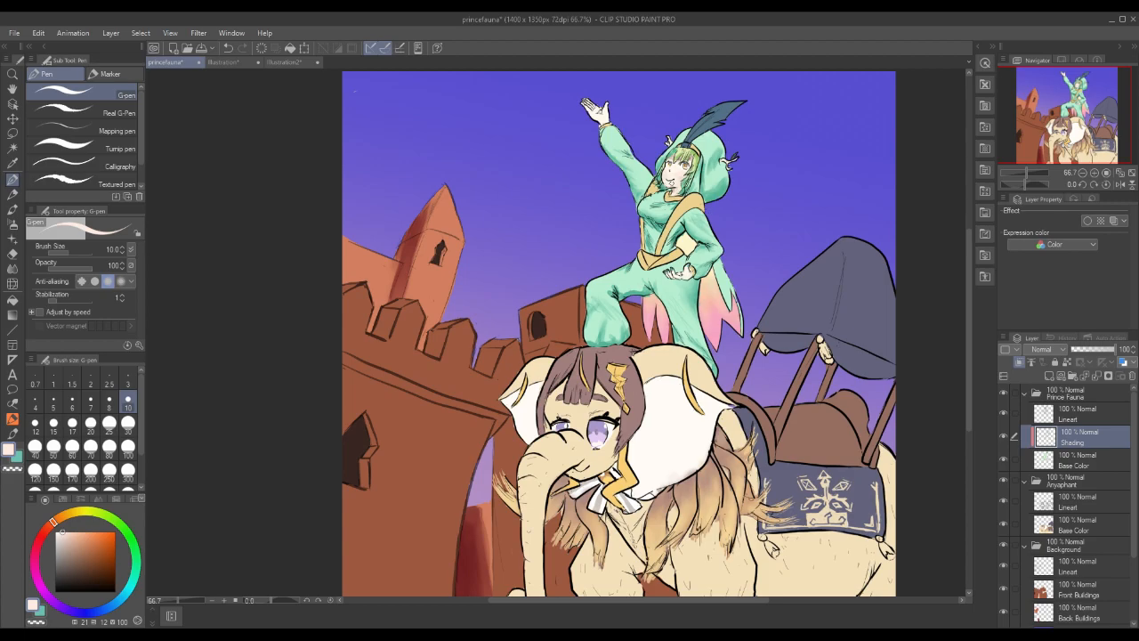
alt+click(676, 186)
alt+click(681, 170)
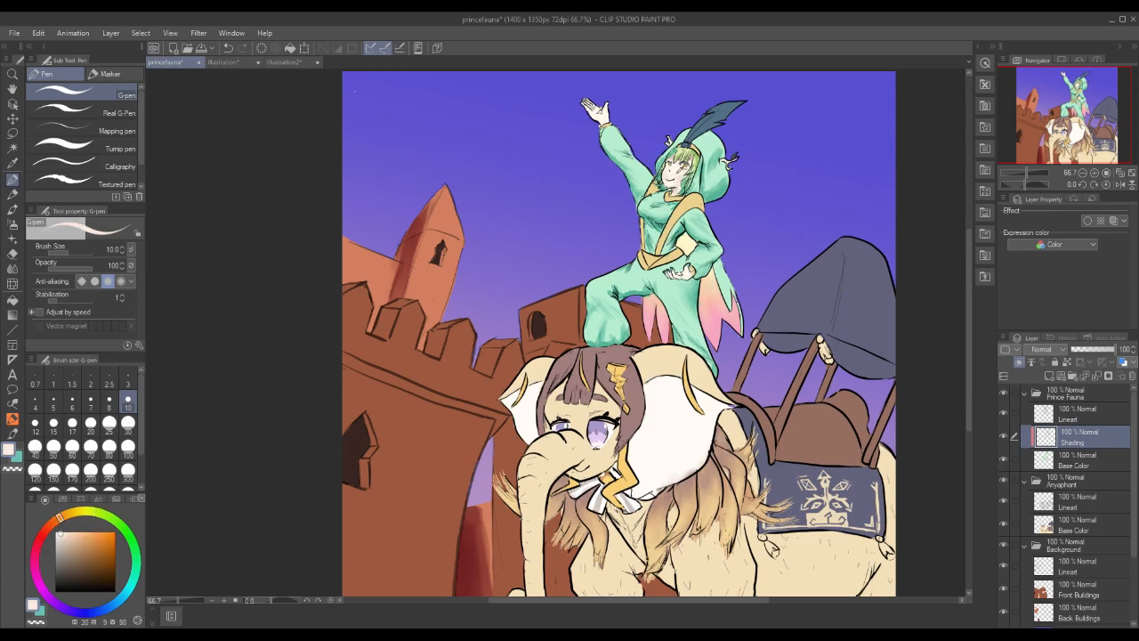
click(50, 526)
click(72, 538)
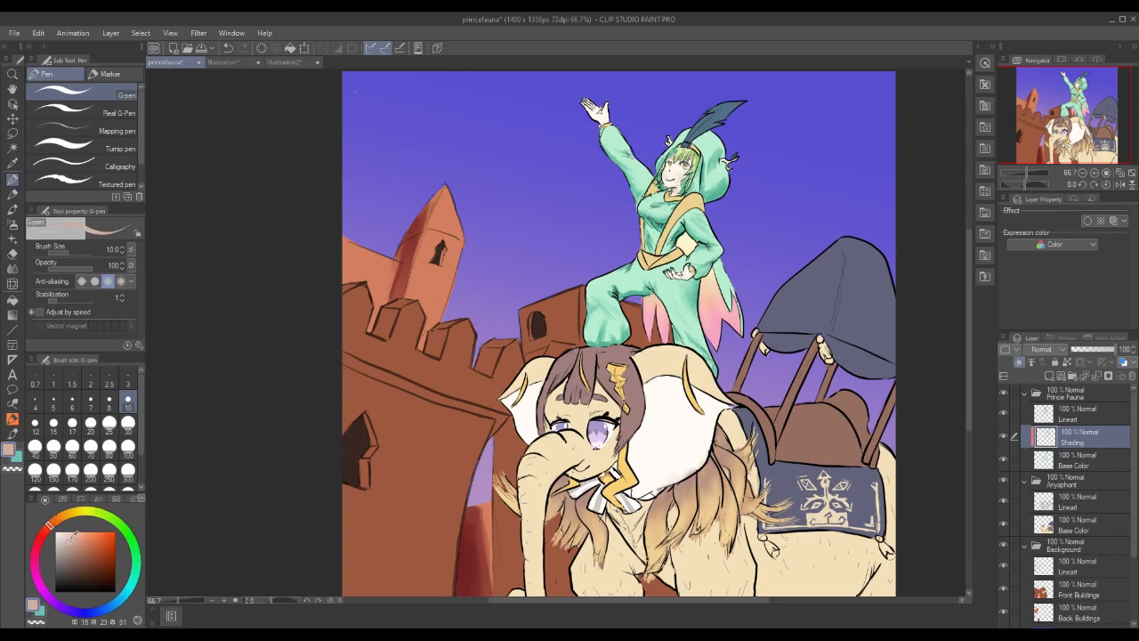
Shade the hat feather in darker navy blue tones with the Round watercolor brush, finishing at brush size 8.
click(12, 209)
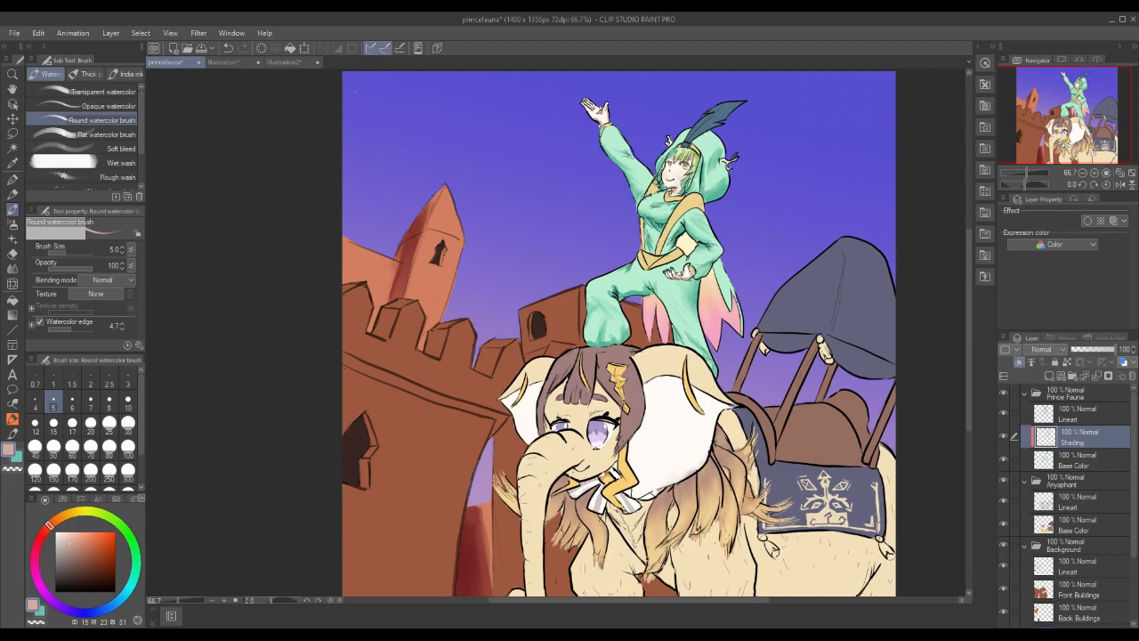
alt+click(728, 112)
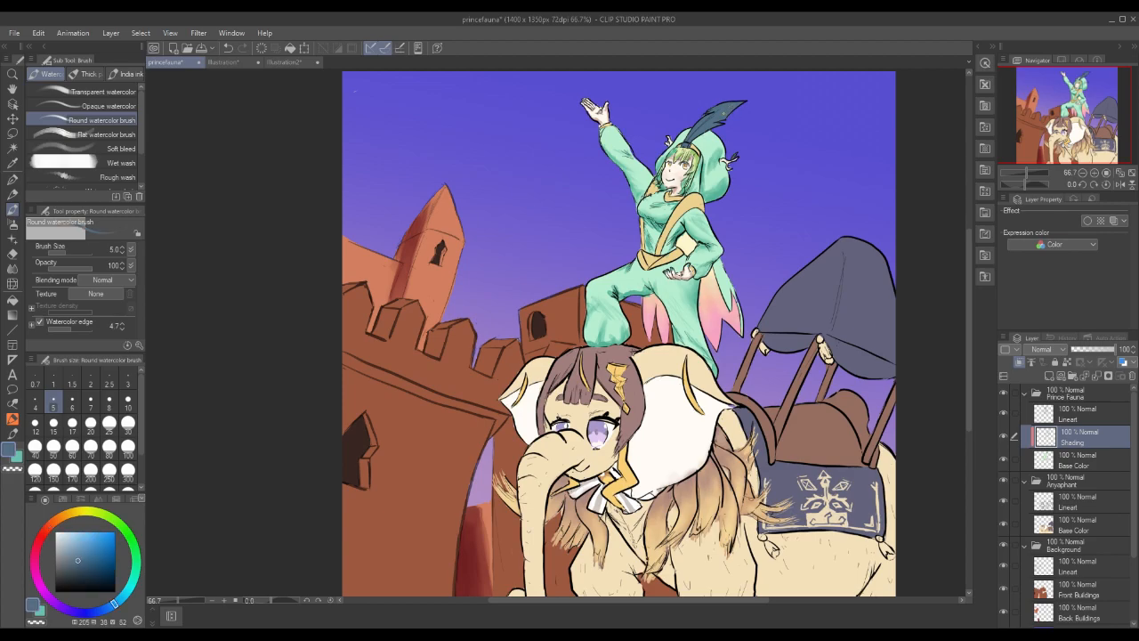
mouse_move(89, 575)
mouse_down()
mouse_move(96, 568)
mouse_move(86, 570)
mouse_up()
drag(104, 616, 106, 620)
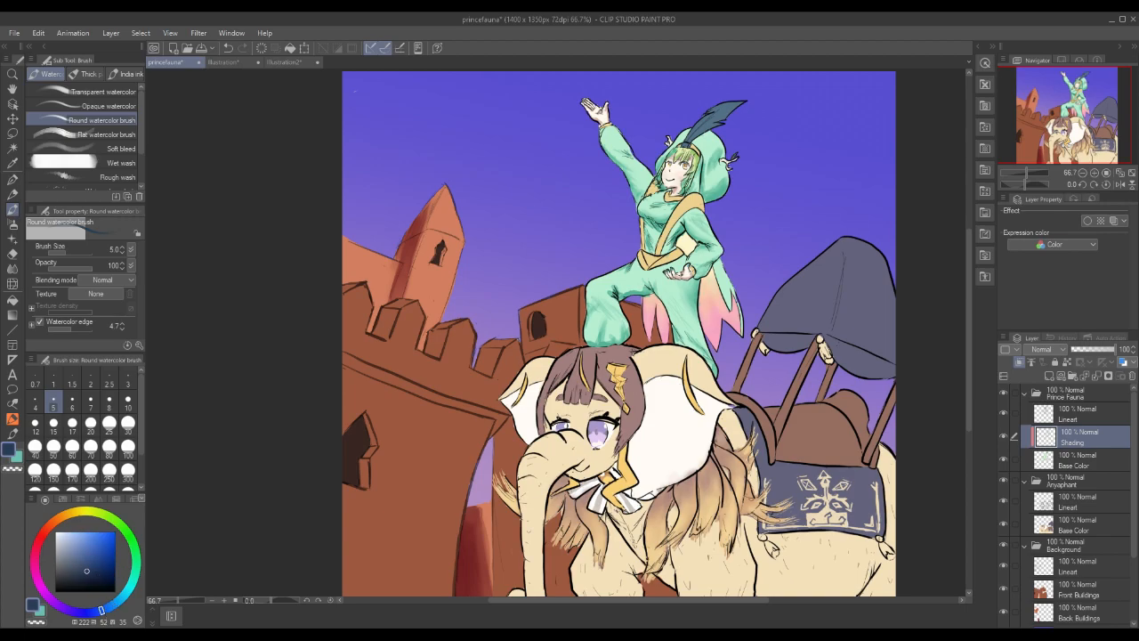
click(109, 401)
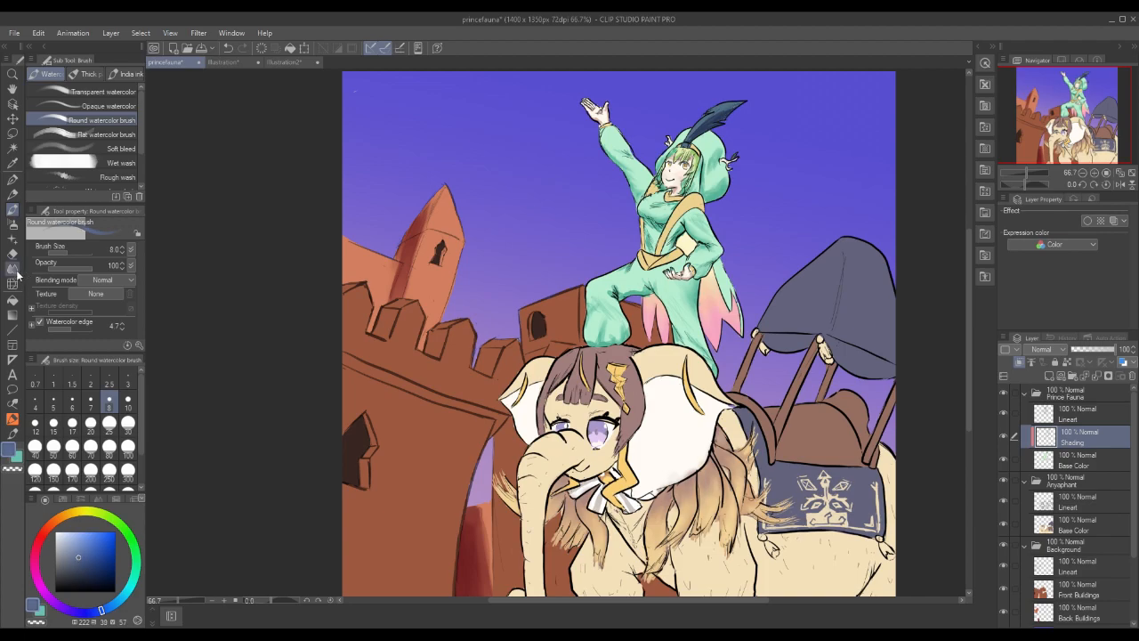
click(13, 225)
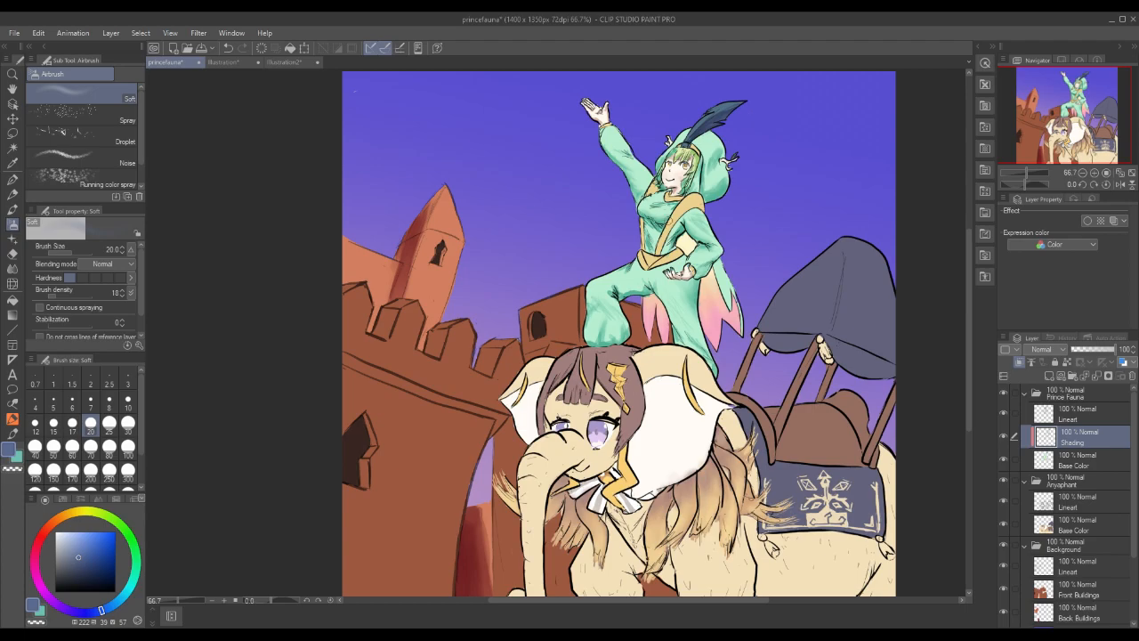
Paint orange-brown shadows along the outfit's gold collar and chest straps with the Round watercolor brush at size 8.
alt+click(673, 220)
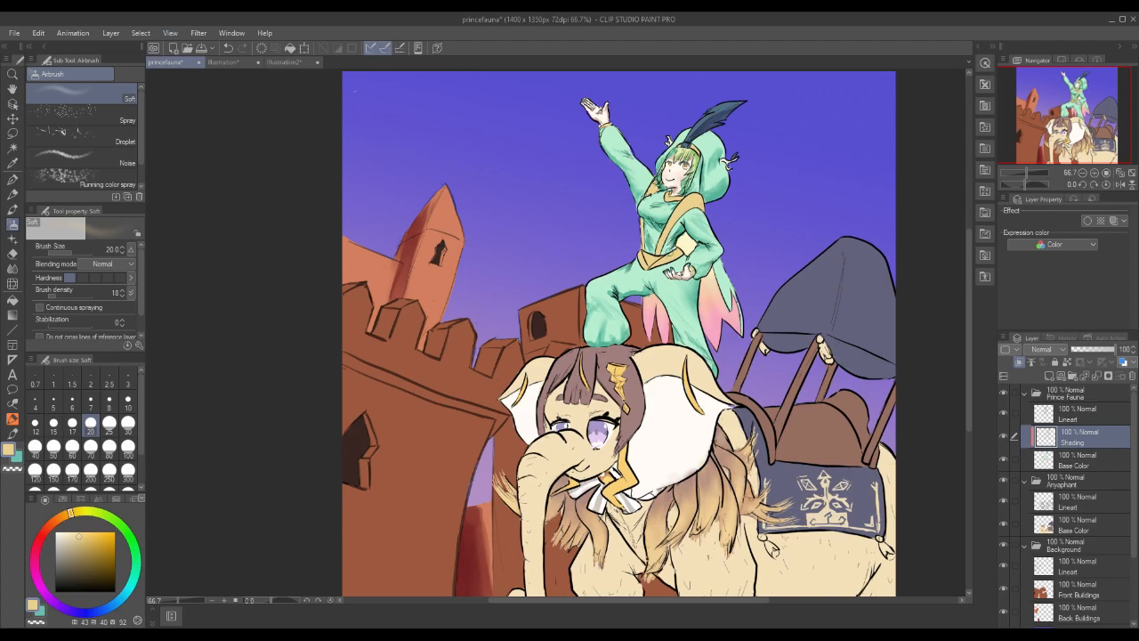
click(57, 519)
click(87, 544)
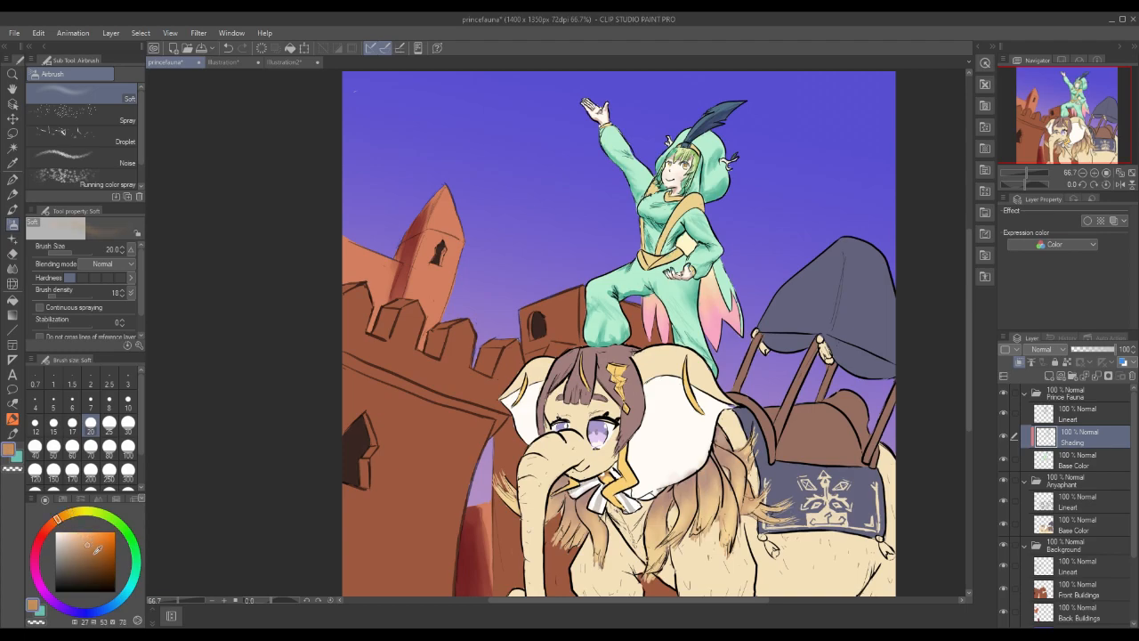
click(12, 209)
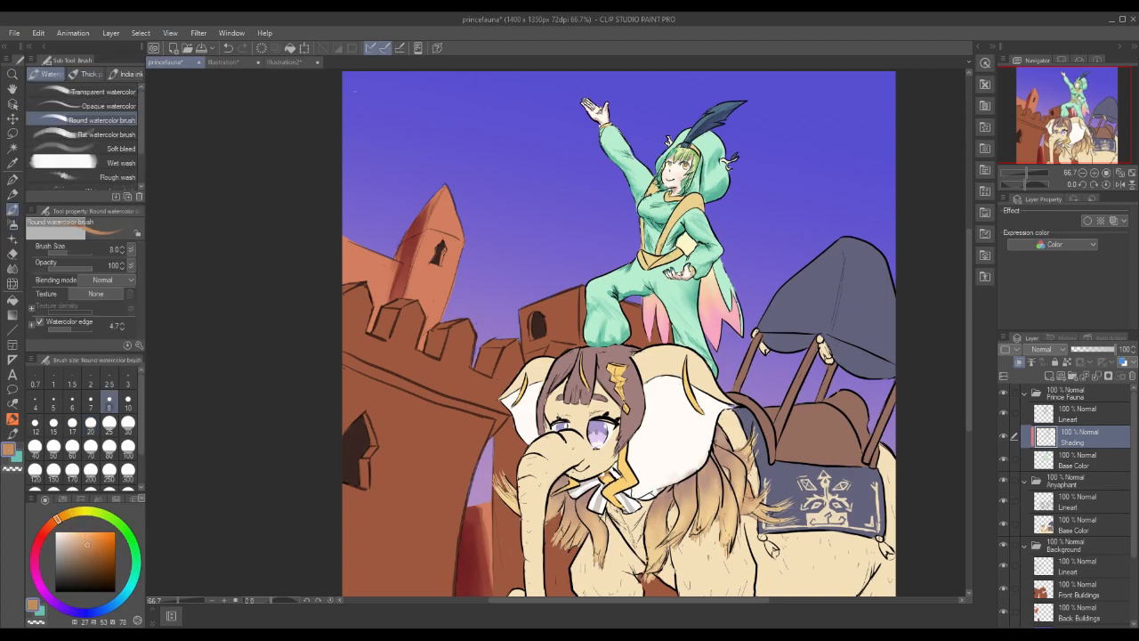
mouse_move(670, 229)
mouse_down()
mouse_move(658, 252)
mouse_move(671, 231)
mouse_move(641, 250)
mouse_move(642, 236)
mouse_move(643, 251)
mouse_up()
mouse_move(649, 197)
mouse_down()
mouse_move(687, 211)
mouse_move(663, 238)
mouse_move(705, 208)
mouse_move(683, 212)
mouse_up()
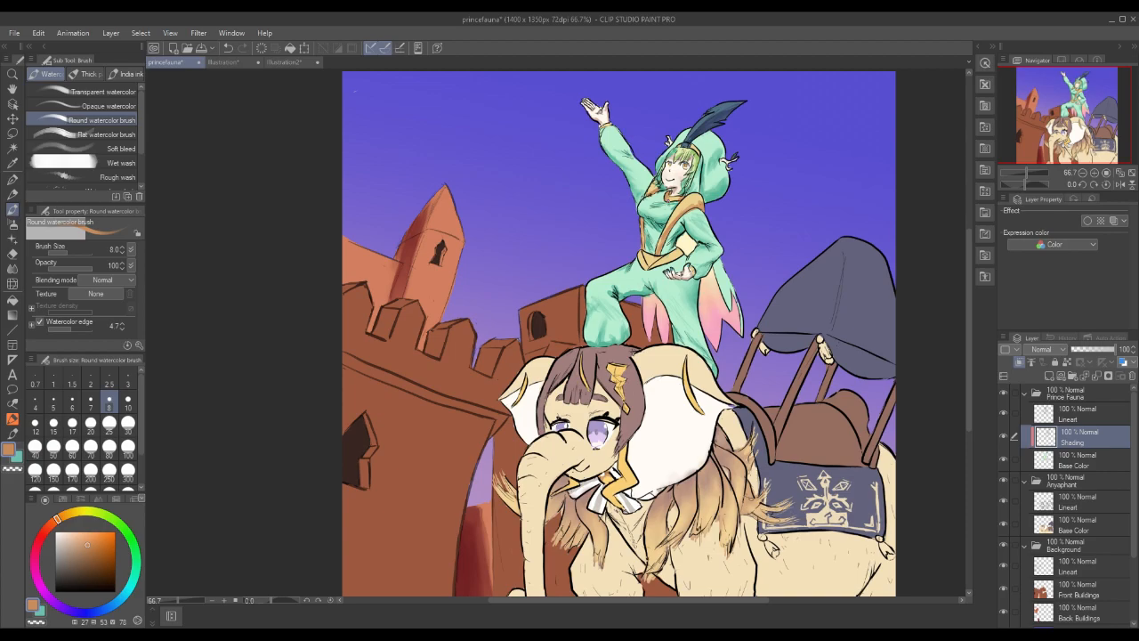
Compare the Multiply and Normal blending modes on the Shading layer, and return it to Normal.
click(1042, 349)
click(1045, 69)
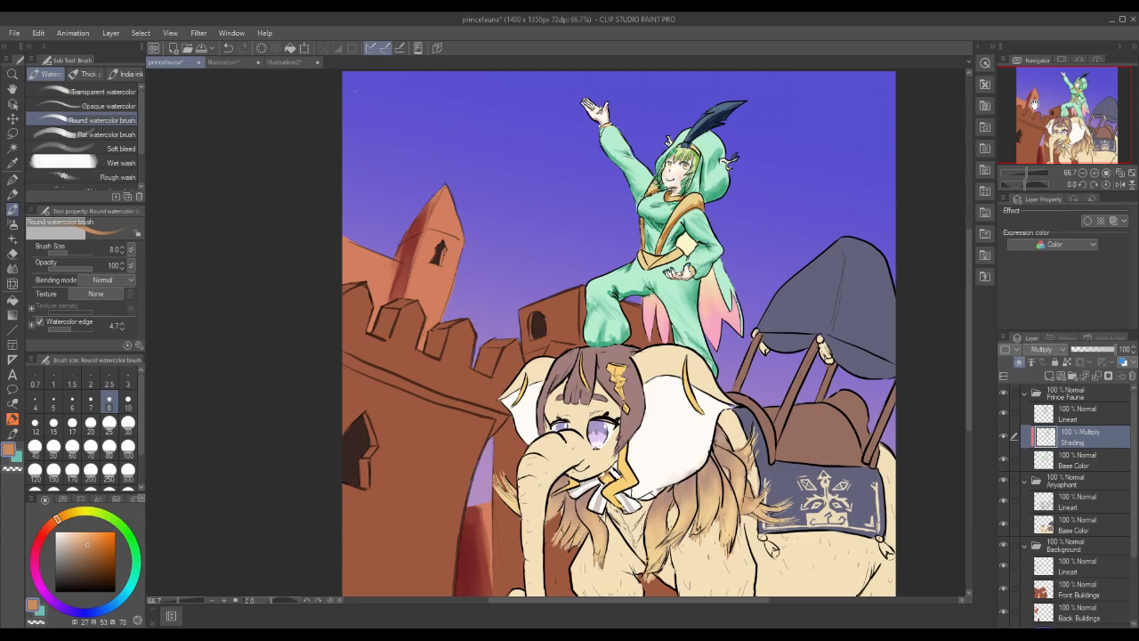
click(13, 282)
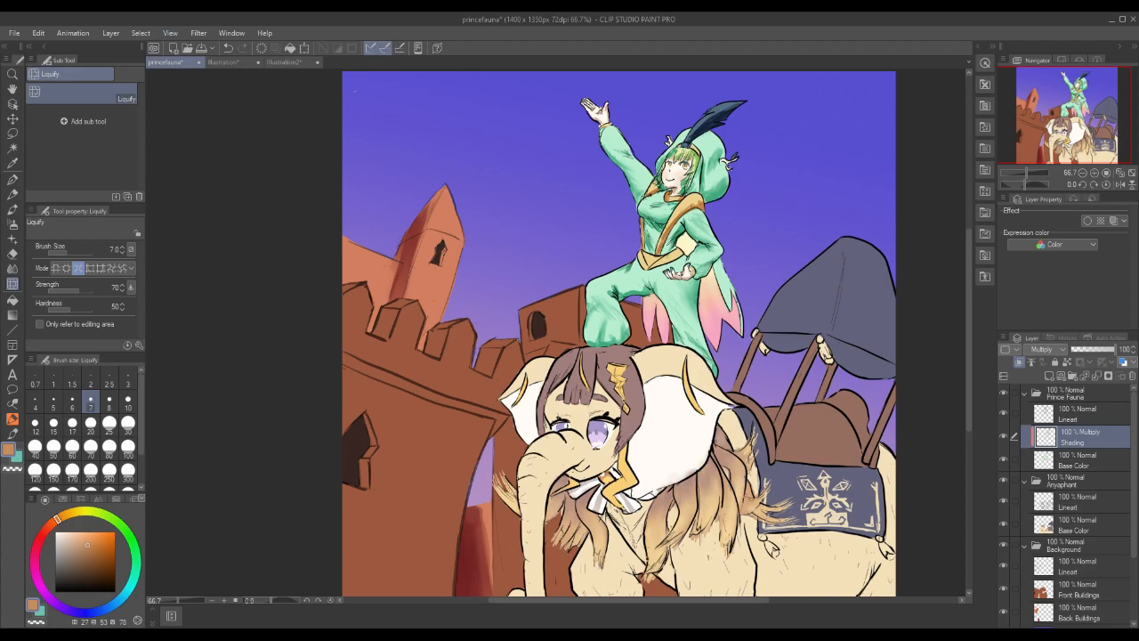
click(13, 268)
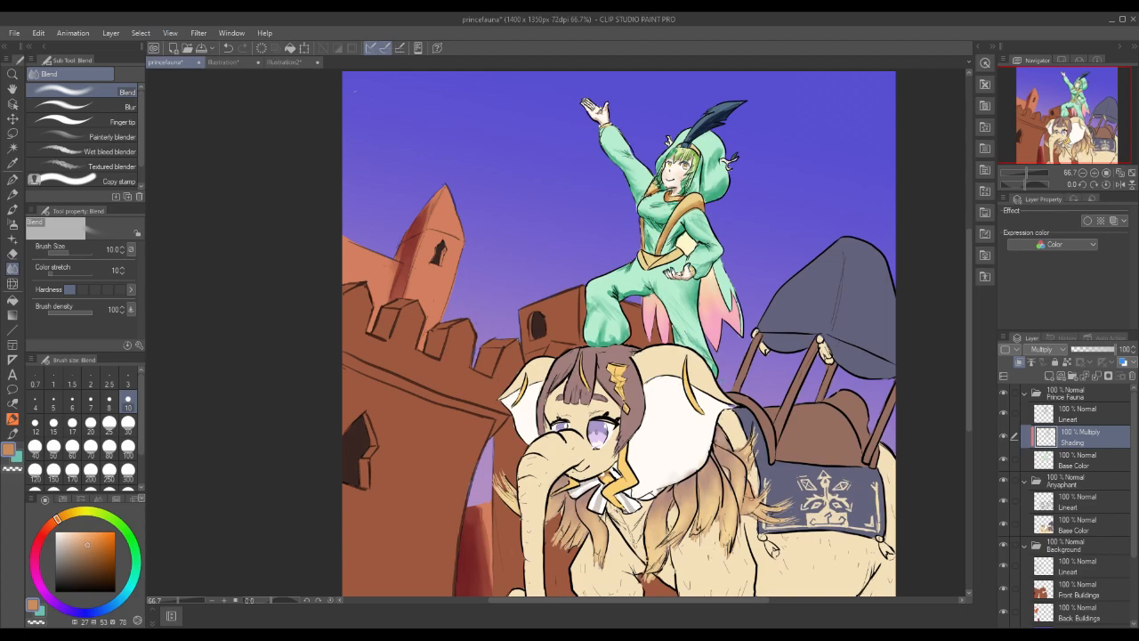
click(1043, 349)
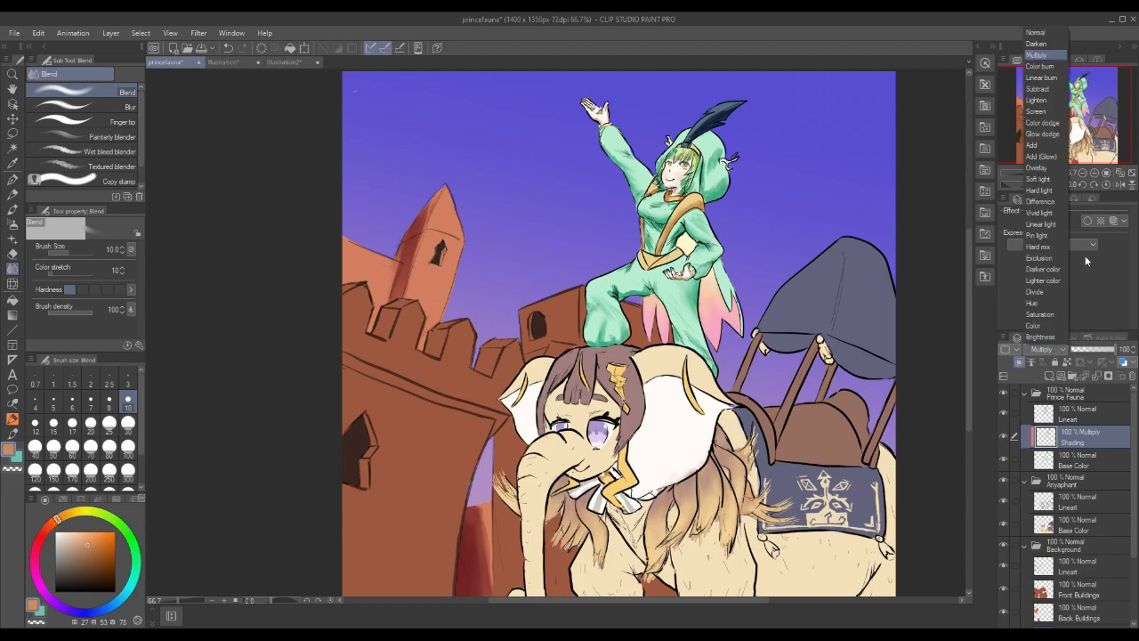
click(1044, 35)
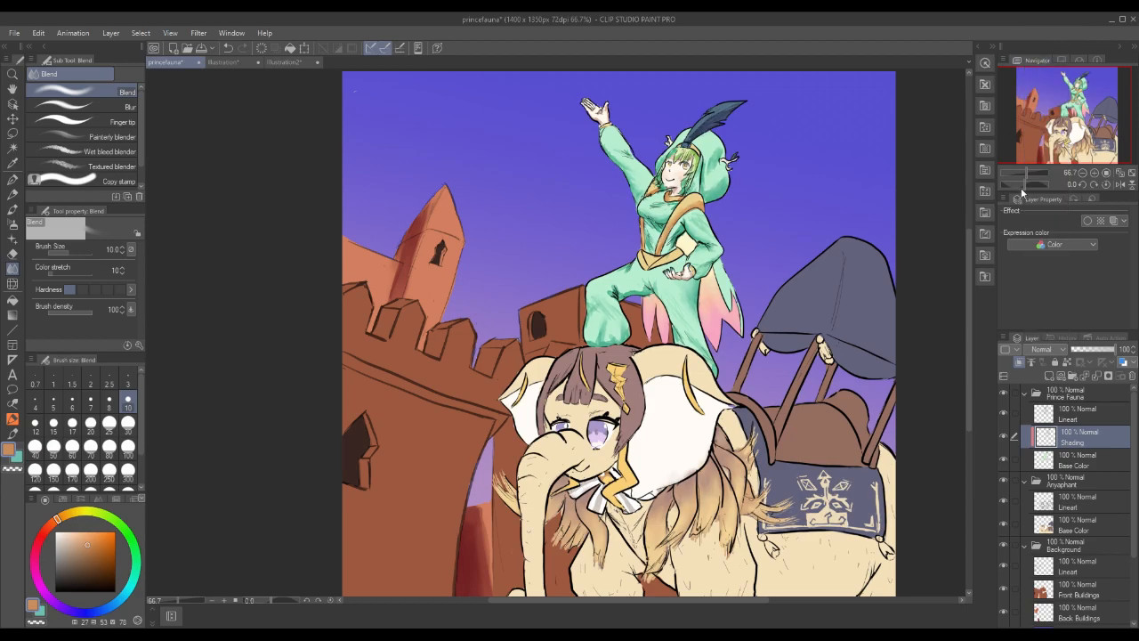
click(1043, 348)
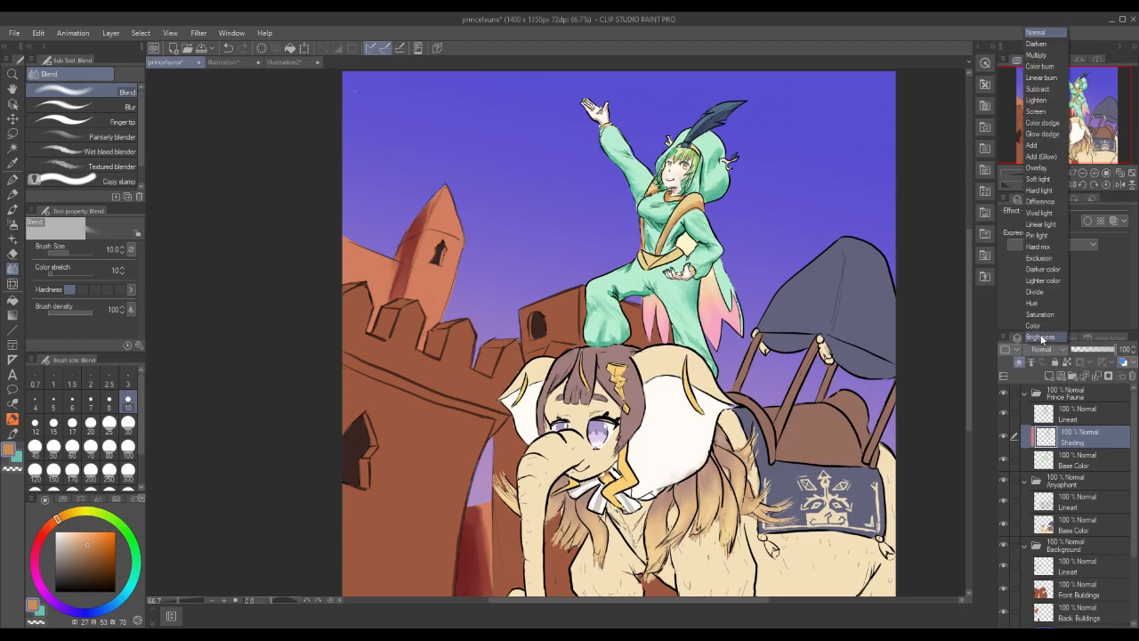
click(1045, 57)
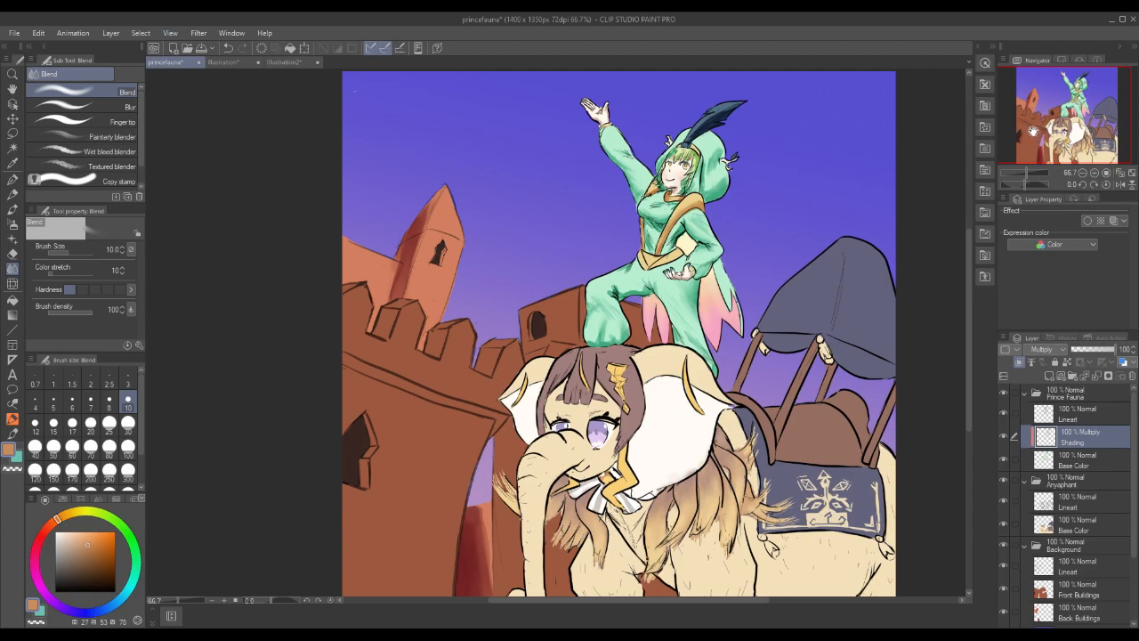
click(1054, 349)
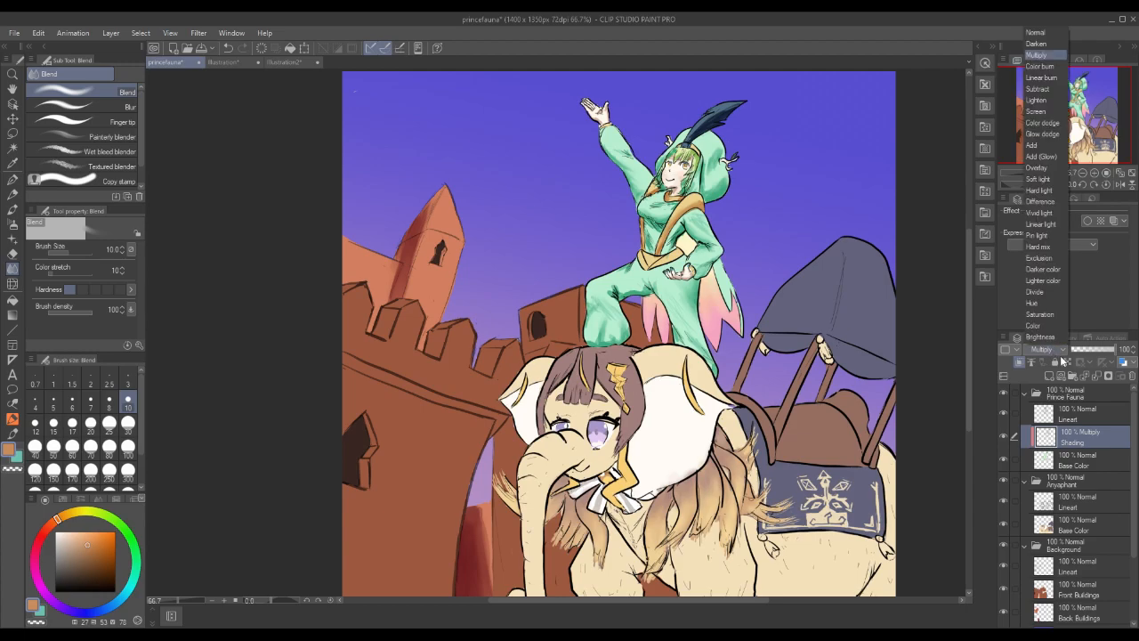
click(1038, 33)
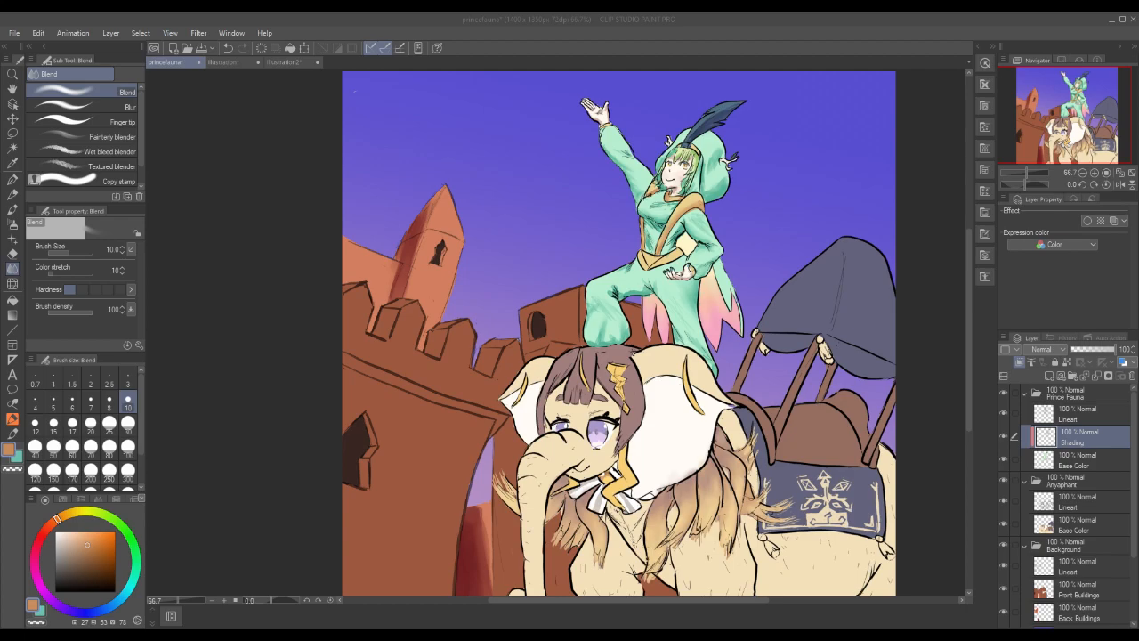
Shade the pale yellow fabric between the waist and bent arm in muted brown with the Round watercolor brush at size 8.
alt+click(725, 299)
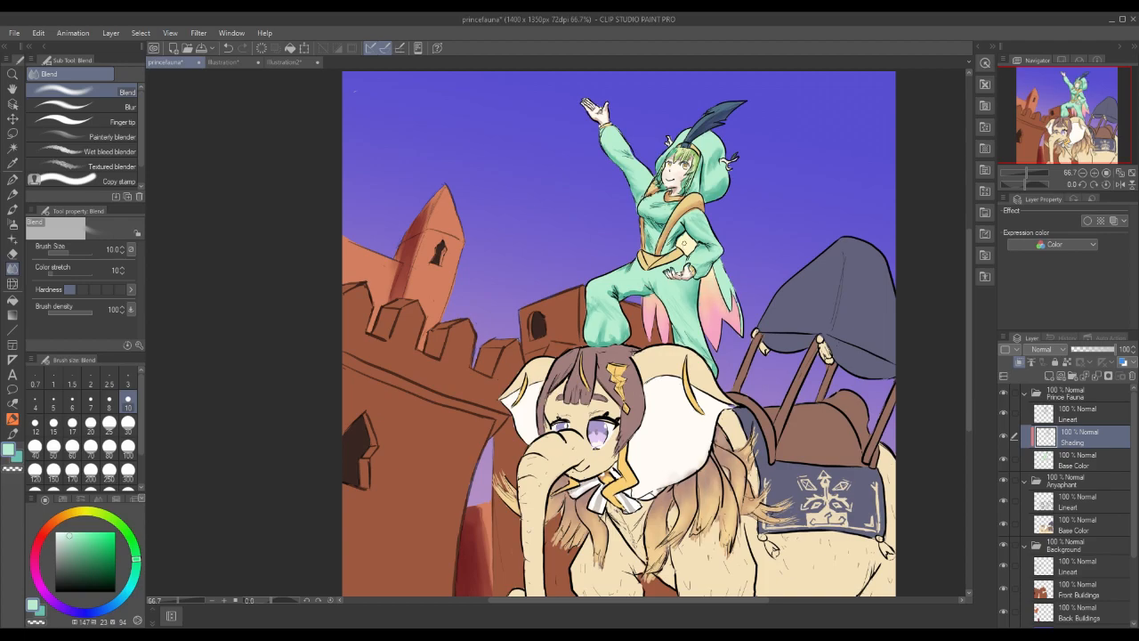
alt+click(689, 240)
click(79, 548)
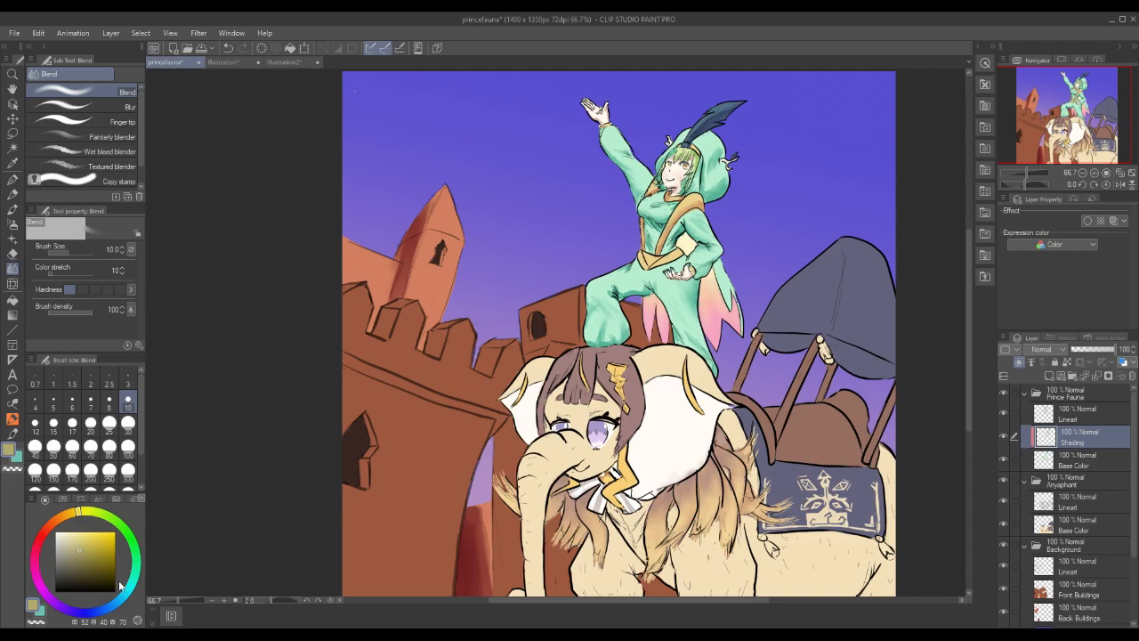
click(64, 517)
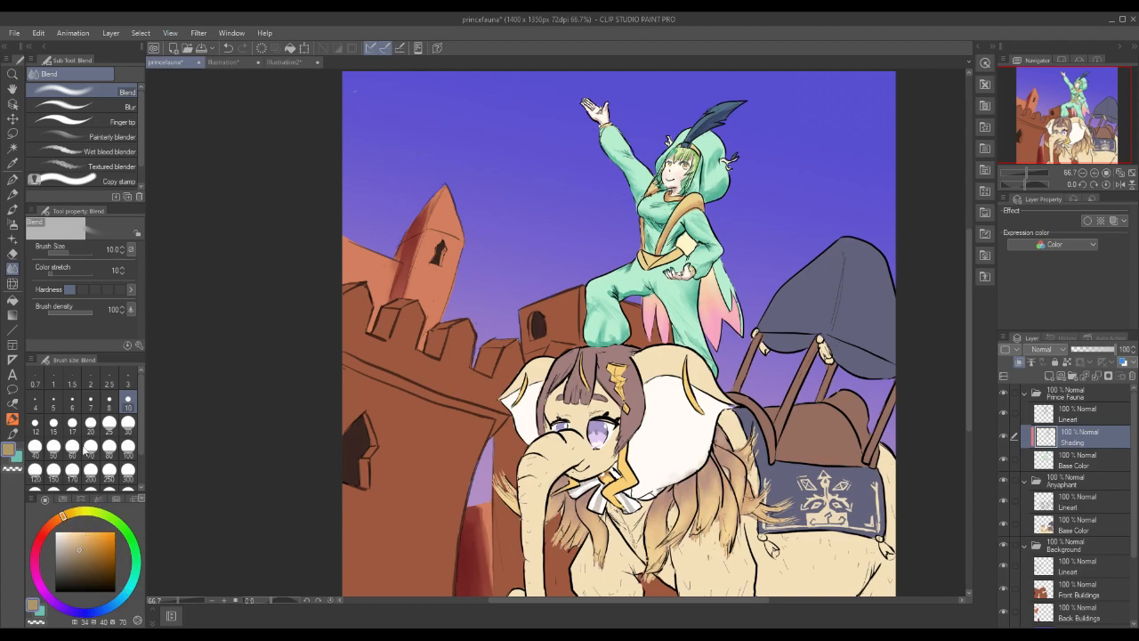
click(13, 212)
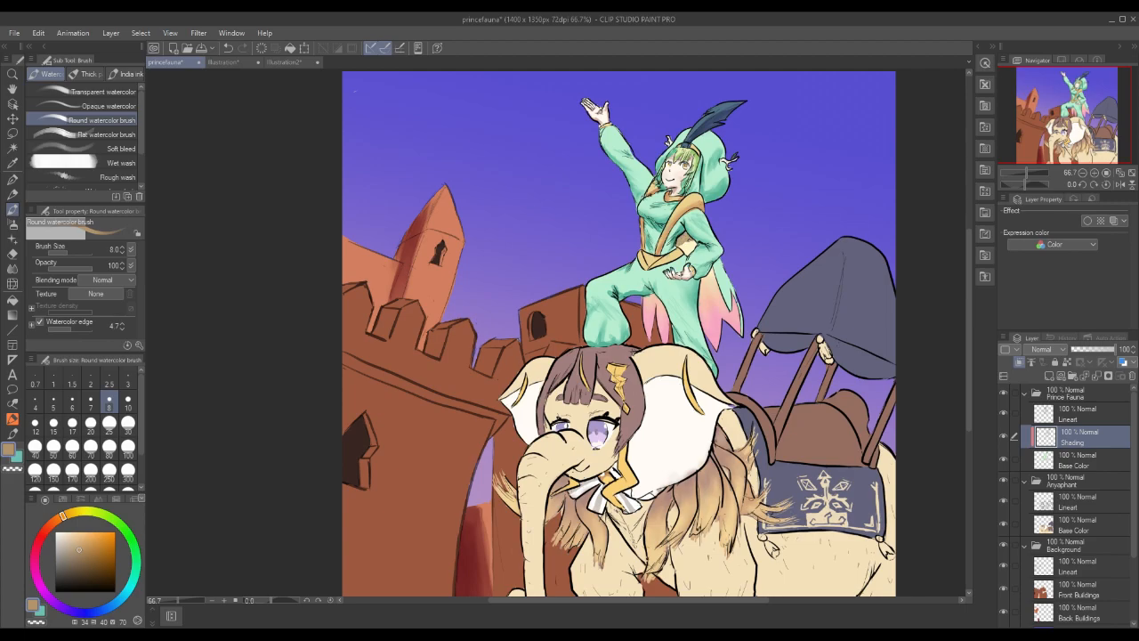
Sample the green of the cape beside the bent arm and shift the drawing color to a bluer teal of hue 163.
click(13, 266)
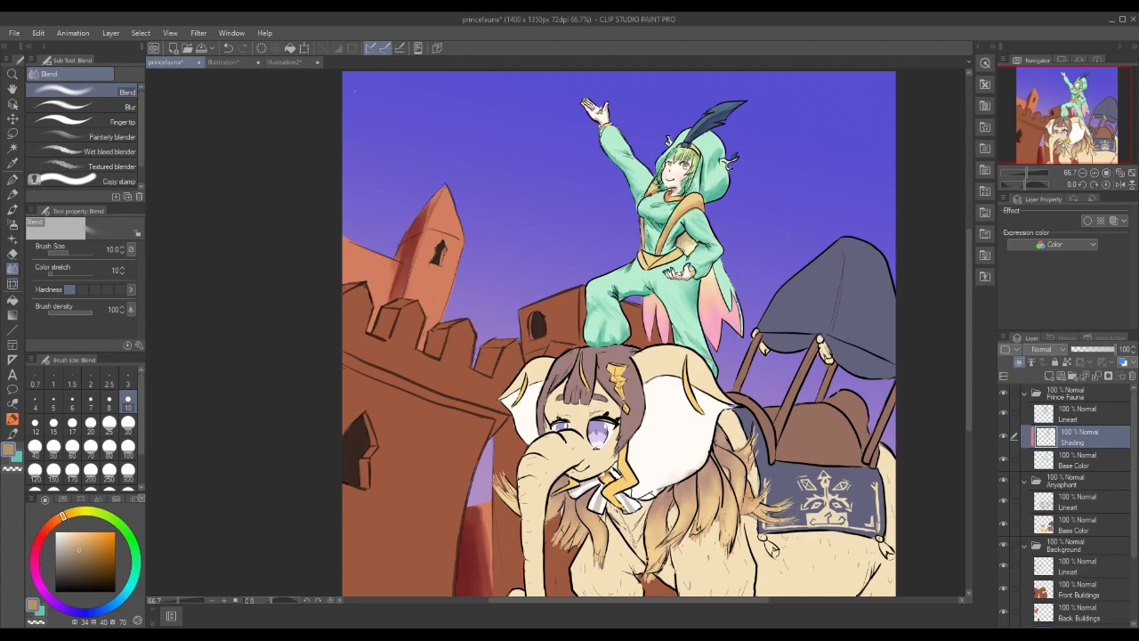
alt+click(729, 281)
click(79, 547)
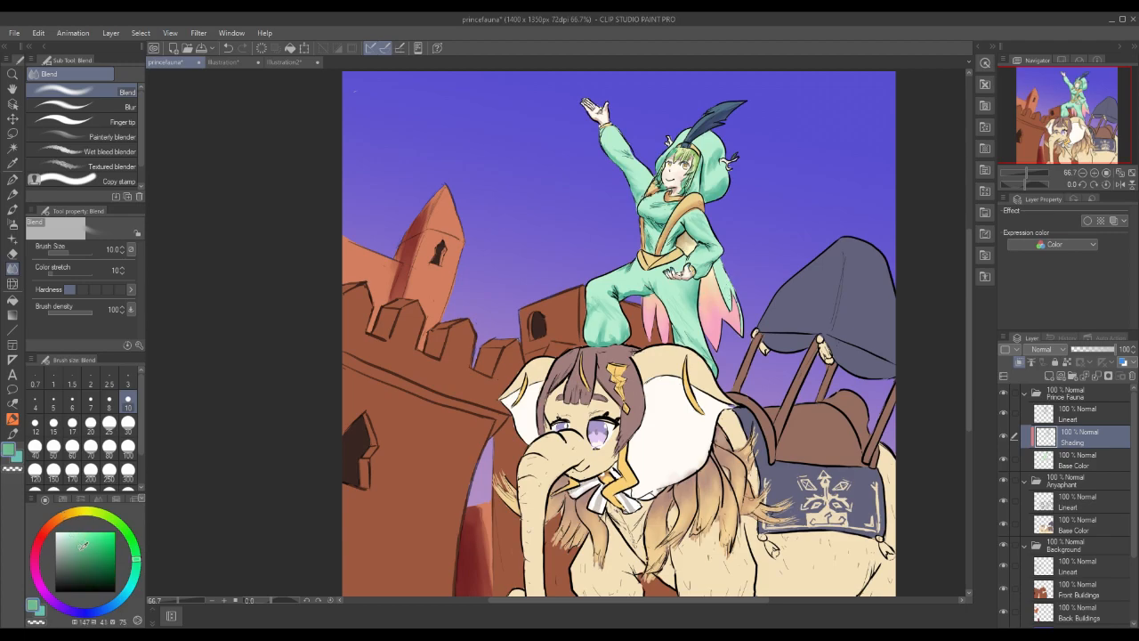
click(135, 572)
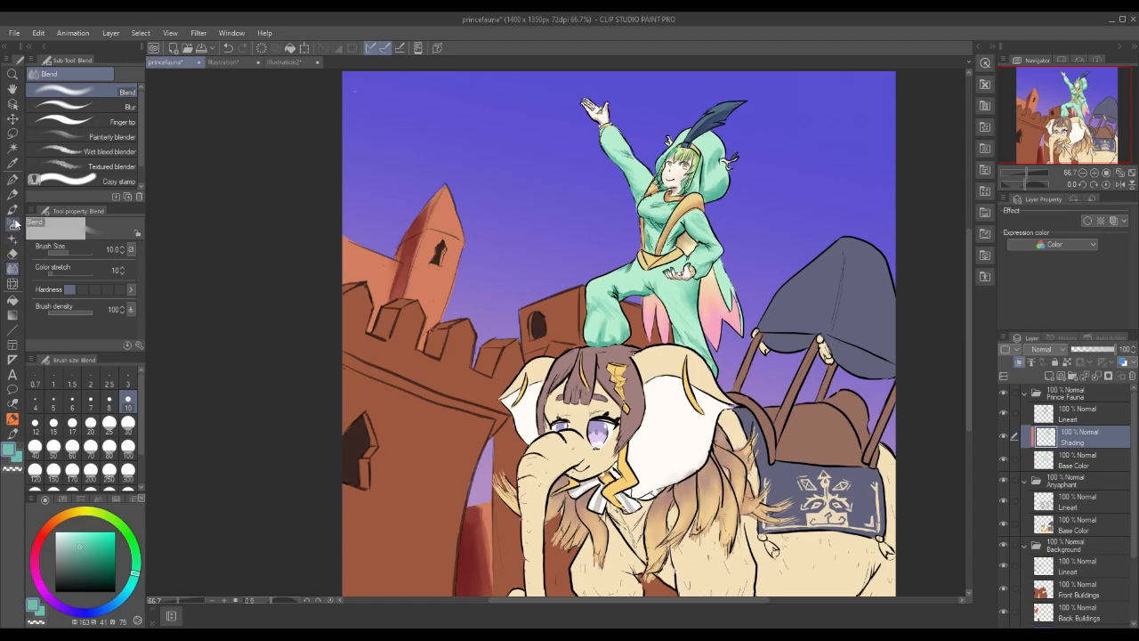
Mix a pale peach drawing color starting from the antler's tone, switch to the Round watercolor brush, and save the illustration.
click(12, 179)
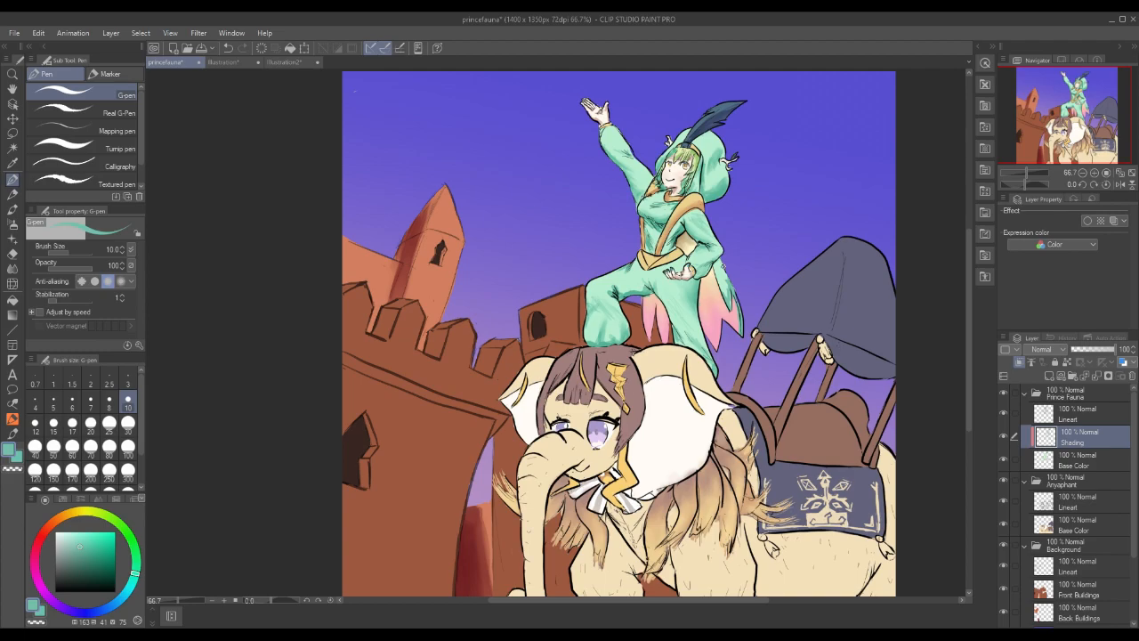
alt+click(730, 158)
alt+click(729, 158)
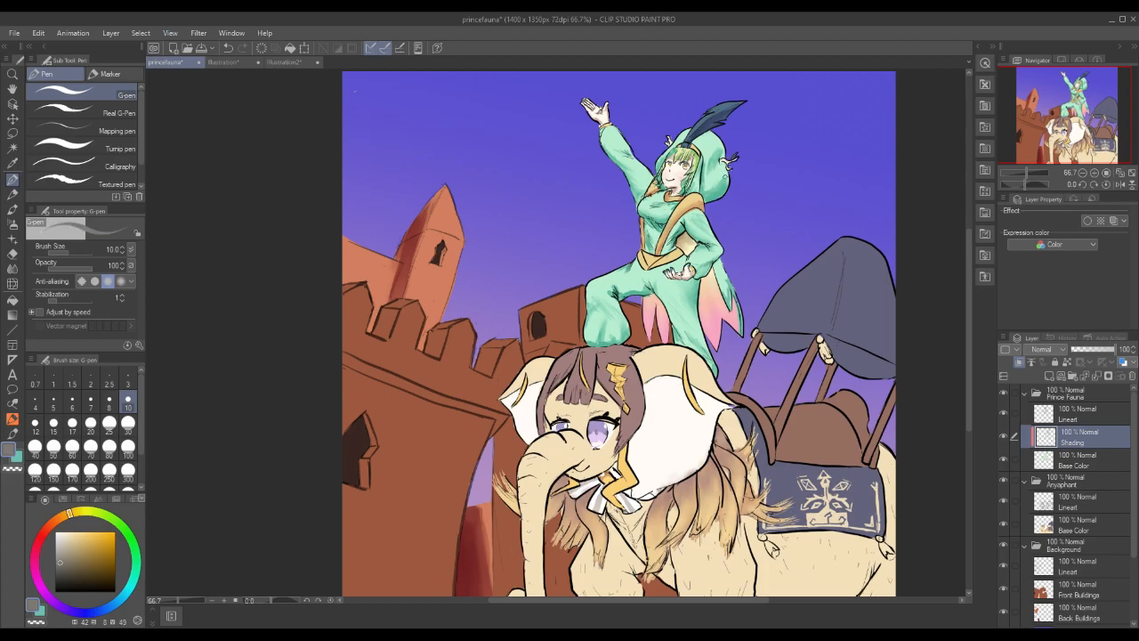
alt+click(728, 158)
click(70, 542)
click(55, 521)
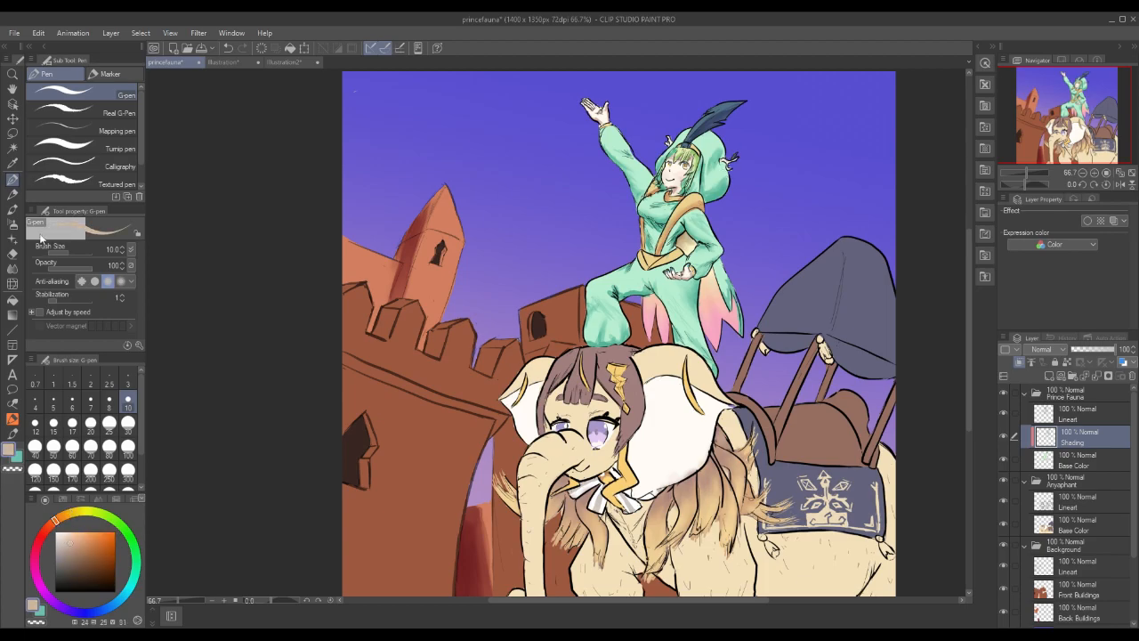
click(13, 210)
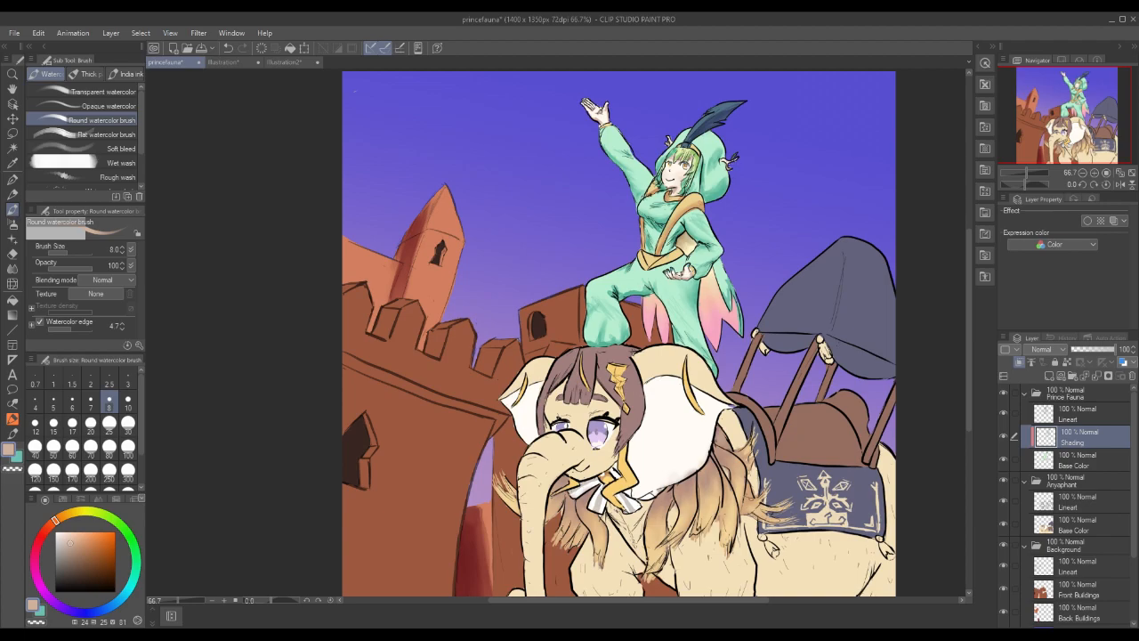
click(14, 33)
click(54, 126)
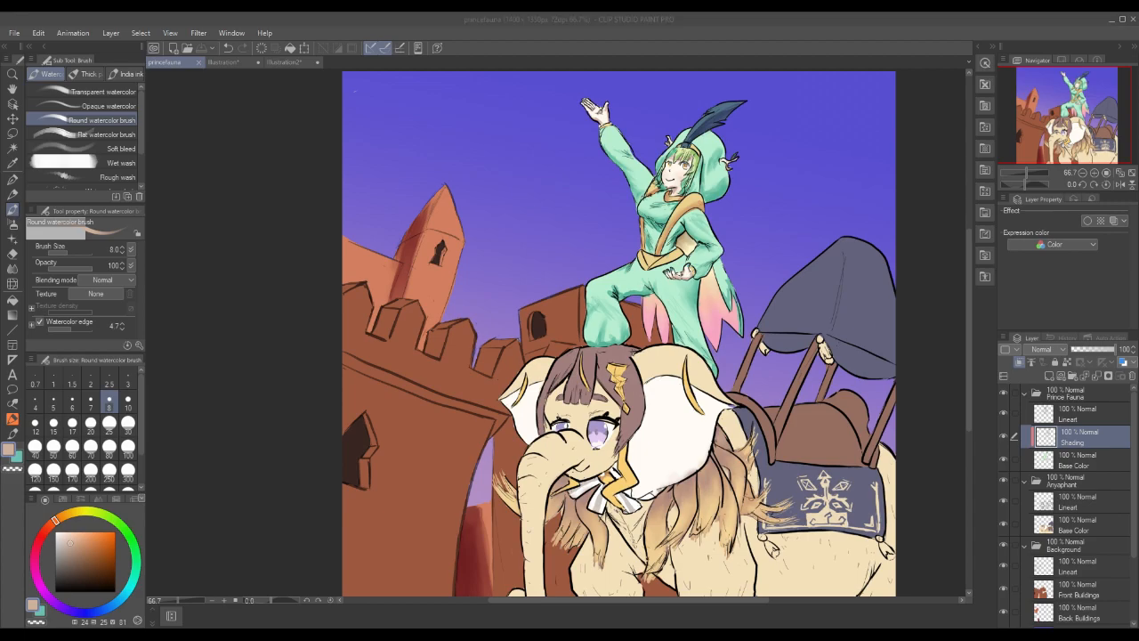
Try the Multiply, Linear burn, Color burn and Subtract blending modes on the Shading layer.
click(1054, 350)
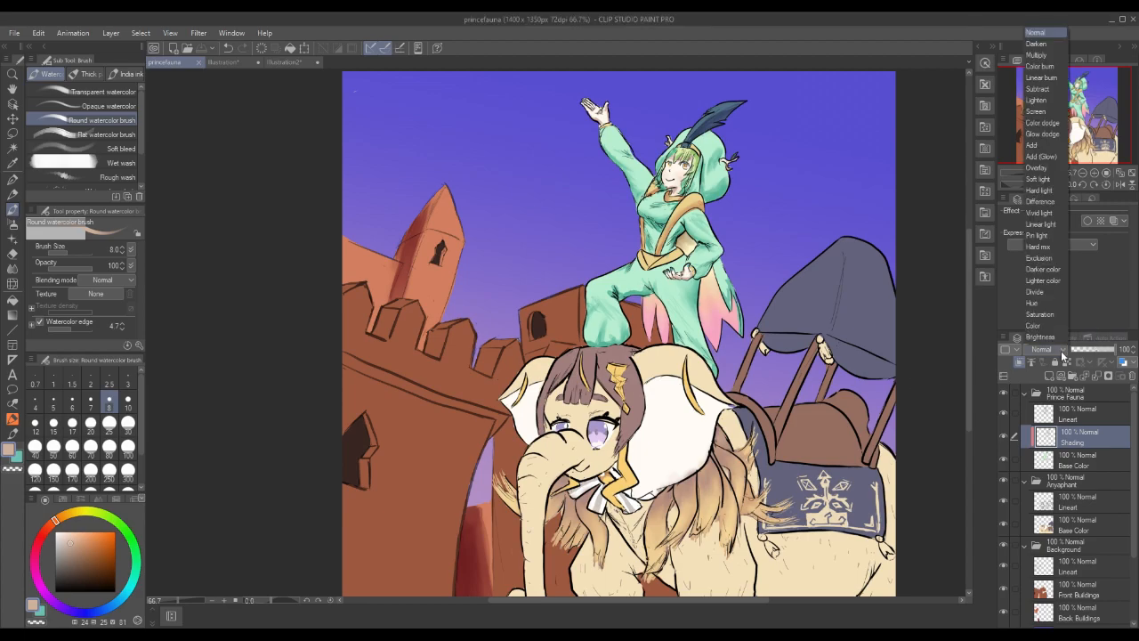
click(1038, 55)
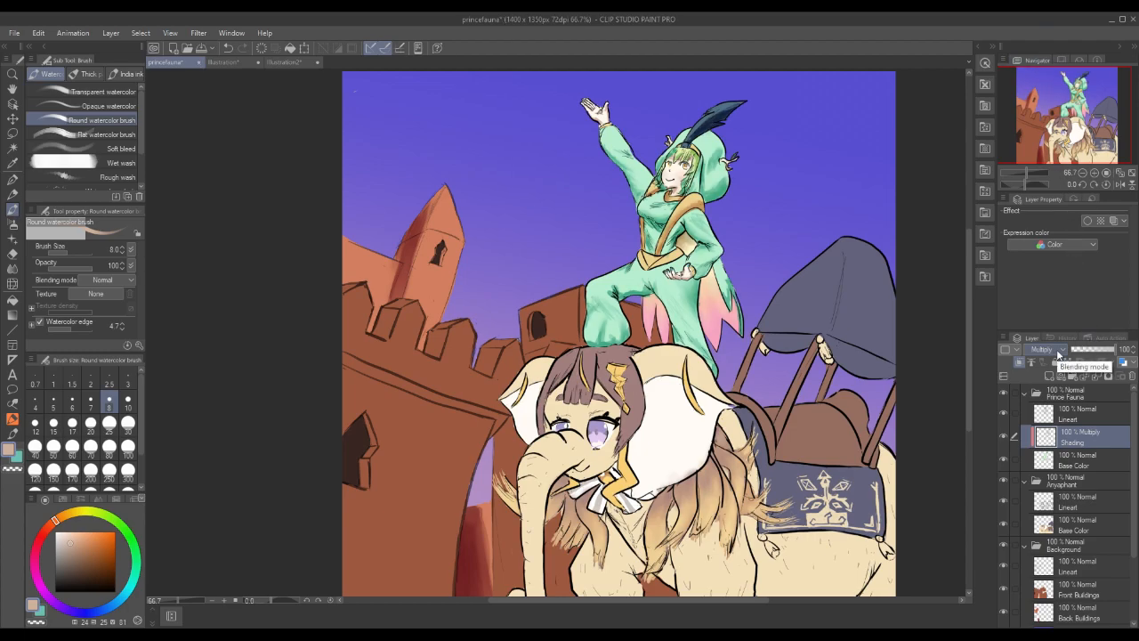
click(1057, 352)
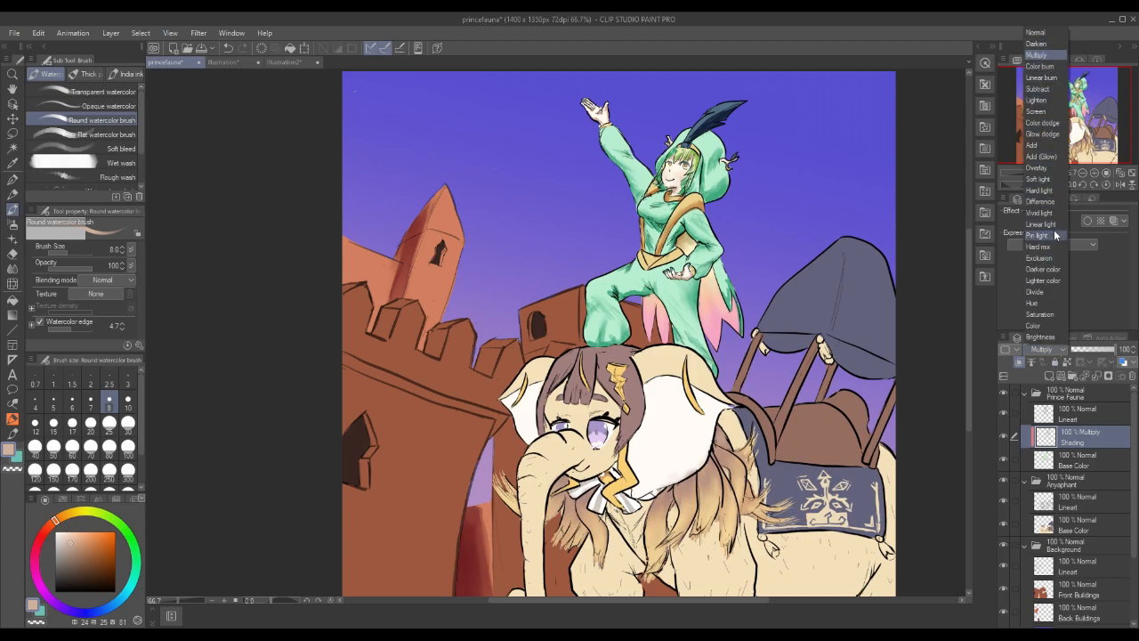
click(1041, 77)
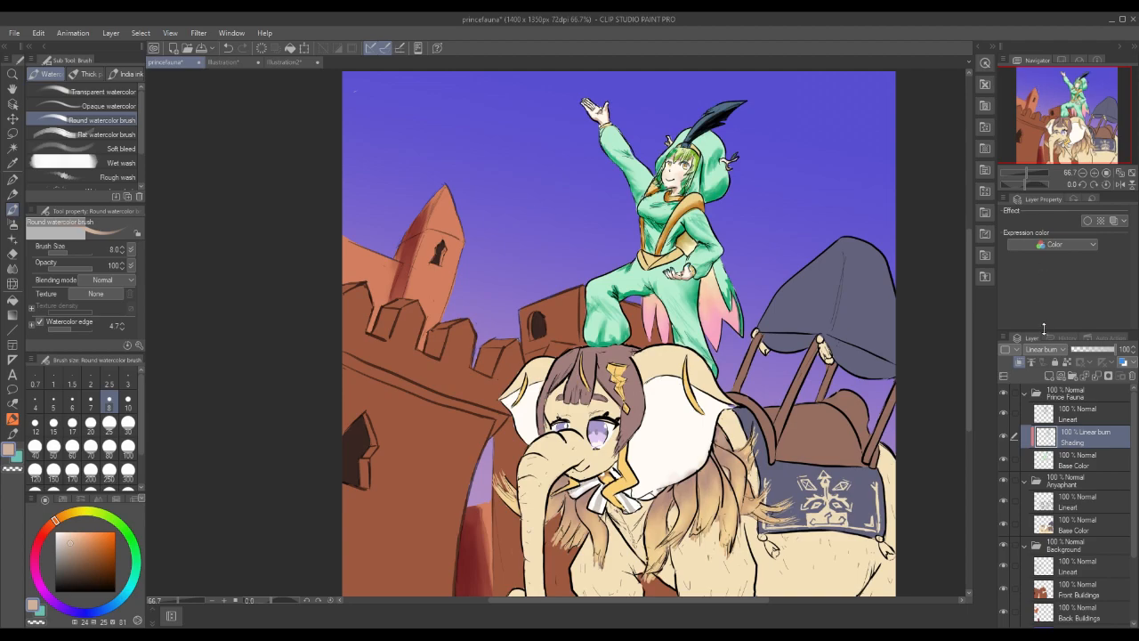
click(1055, 349)
click(1038, 67)
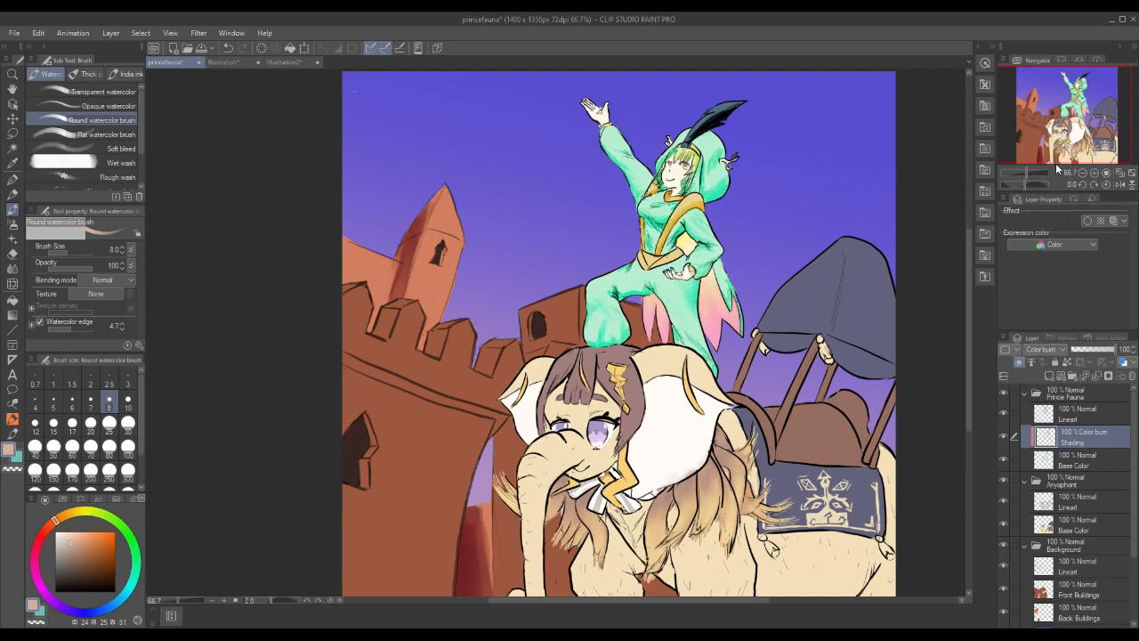
click(1052, 350)
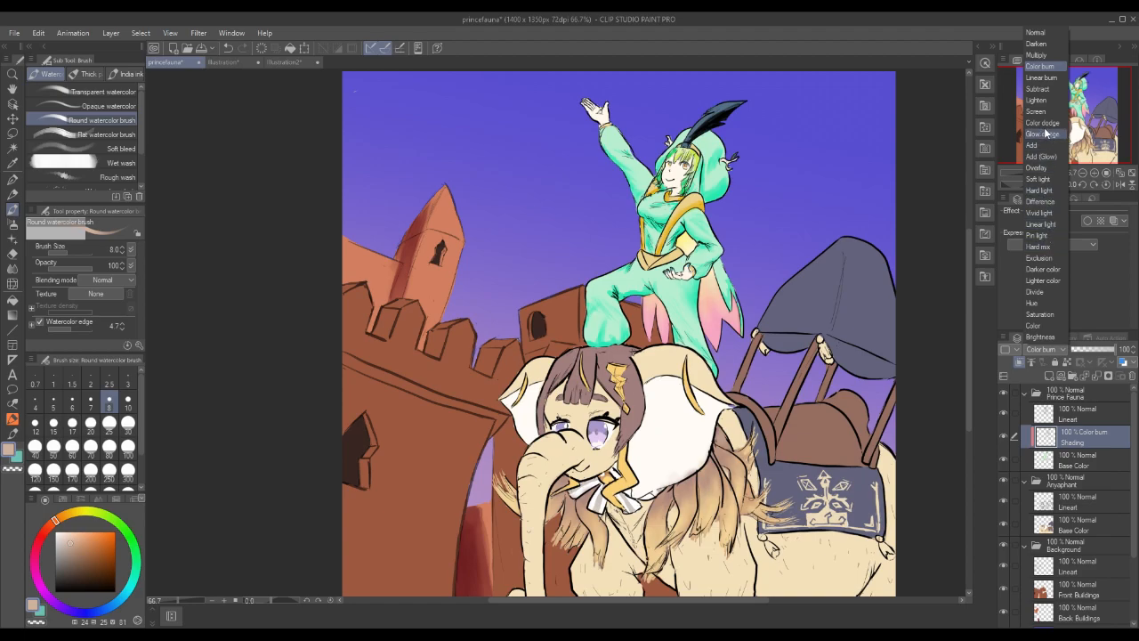
click(1045, 90)
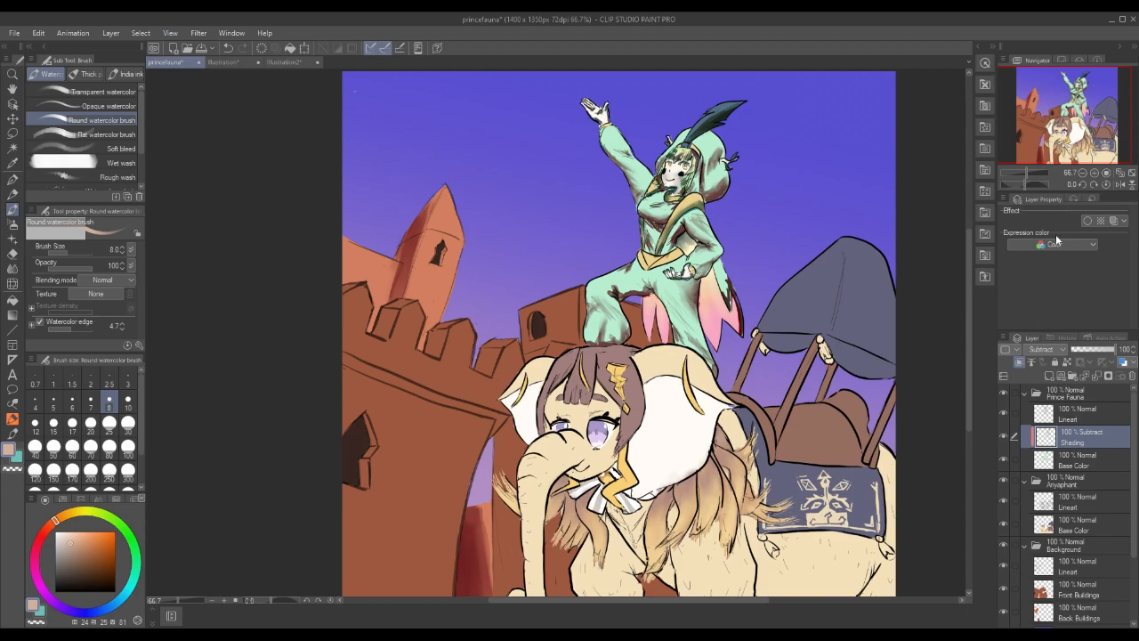
Try the Glow dodge, Color dodge, Darken and Multiply blending modes on the Shading layer, and return it to Normal.
click(1041, 350)
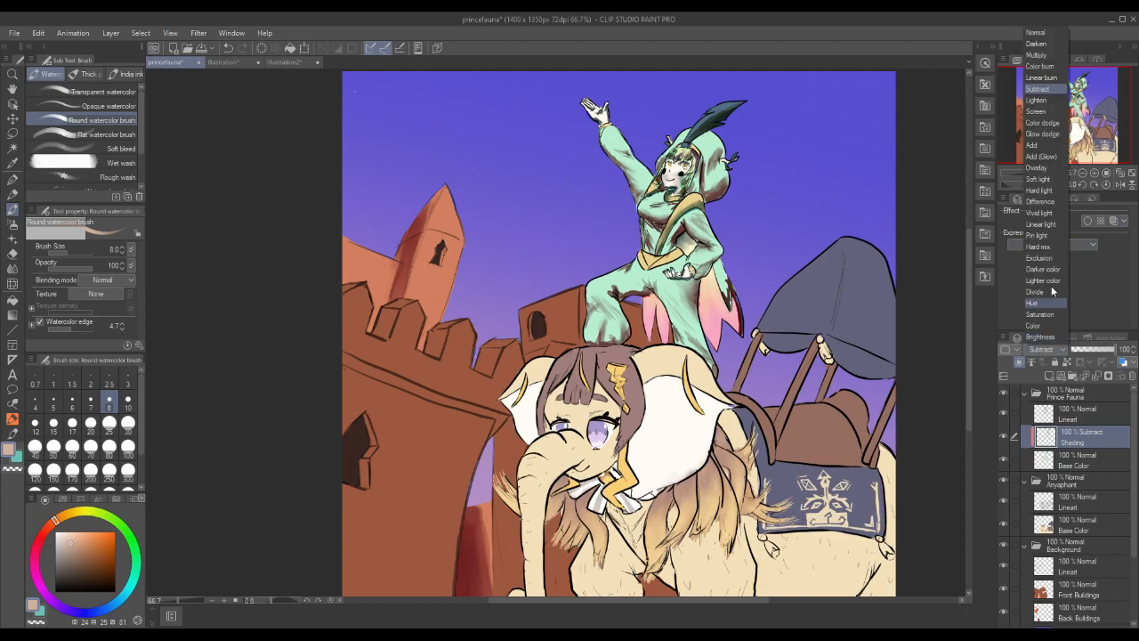
click(1043, 134)
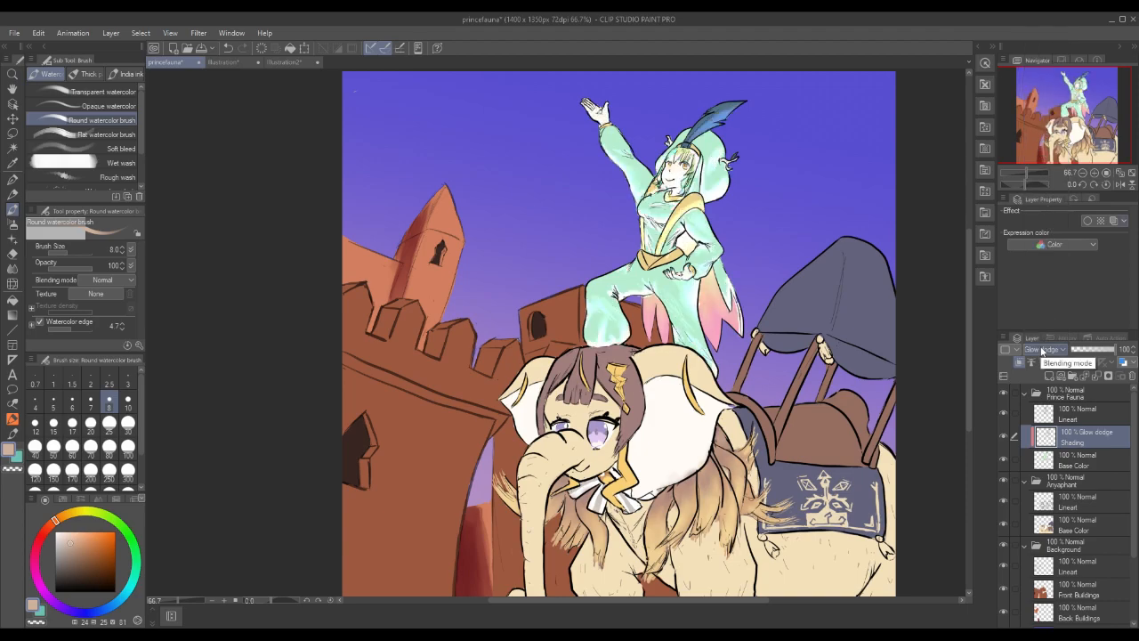
click(1042, 351)
click(1043, 124)
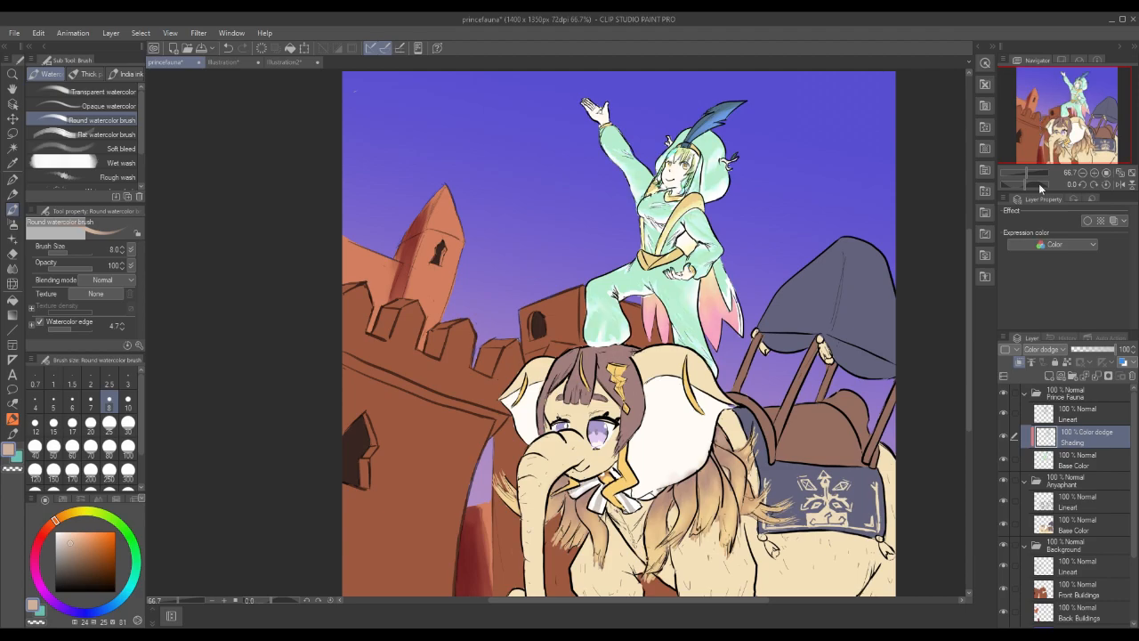
click(1048, 351)
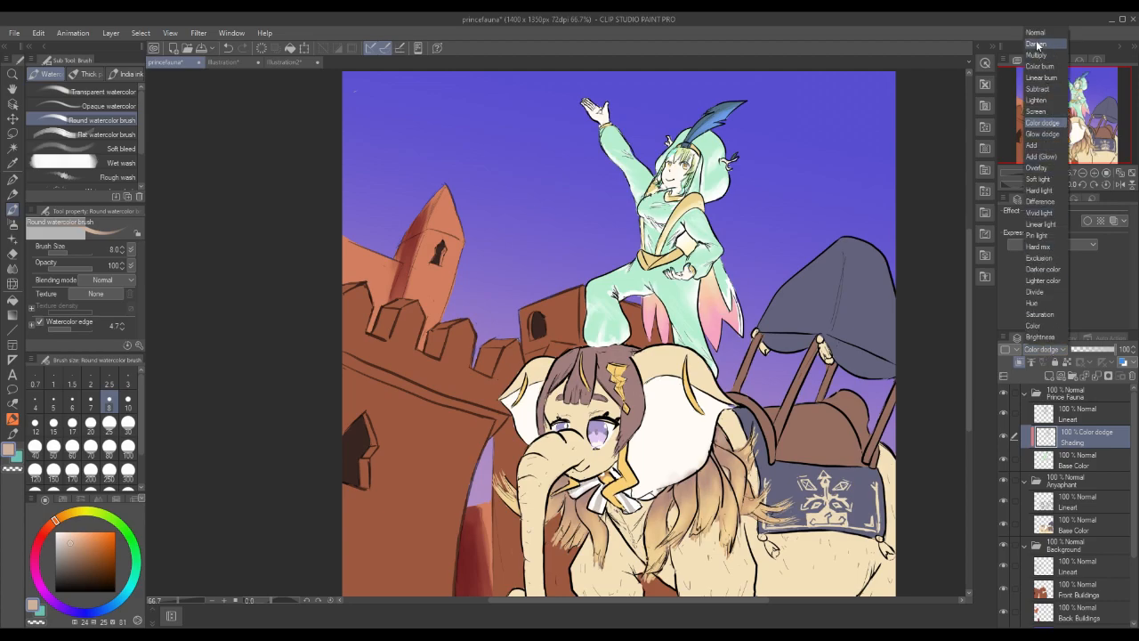
click(1037, 44)
click(1043, 349)
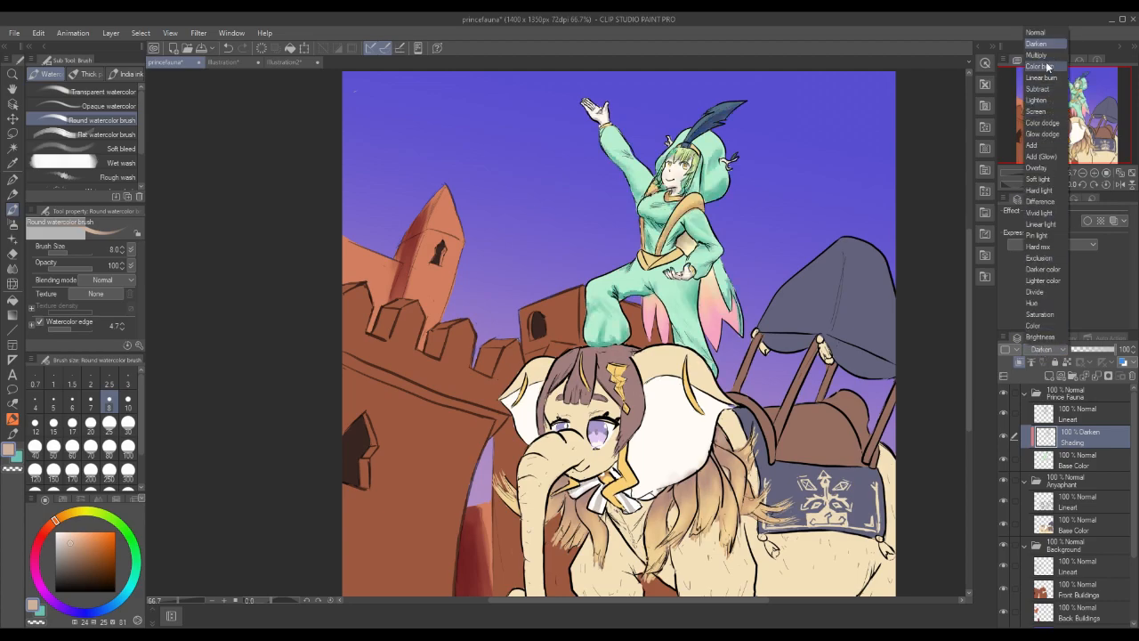
click(1036, 32)
click(1050, 350)
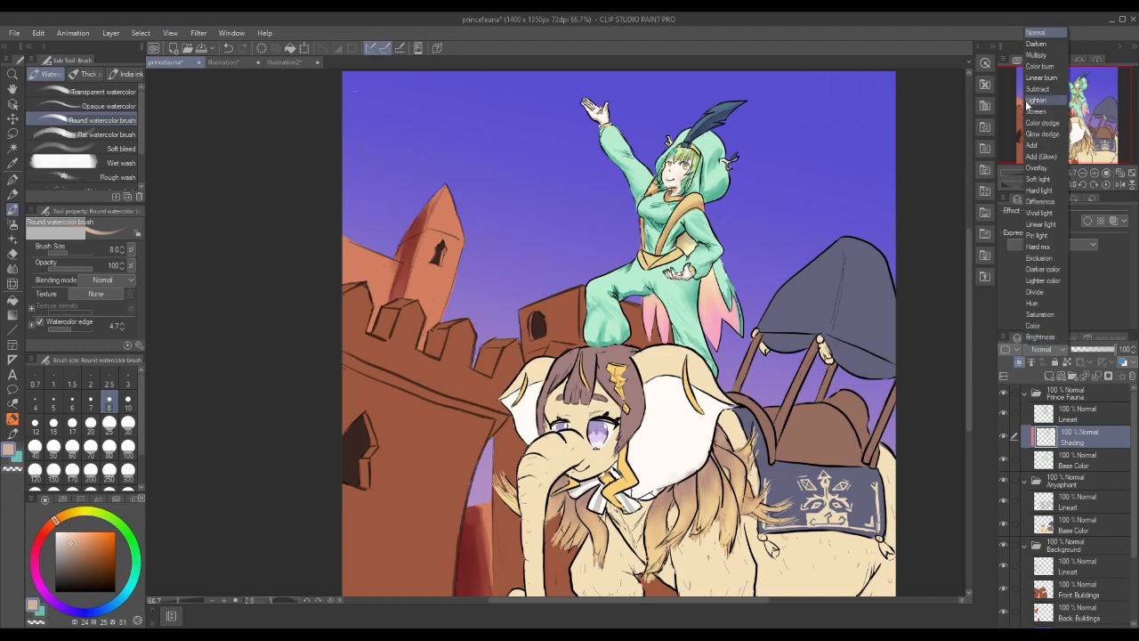
click(1037, 55)
click(1053, 350)
click(1039, 32)
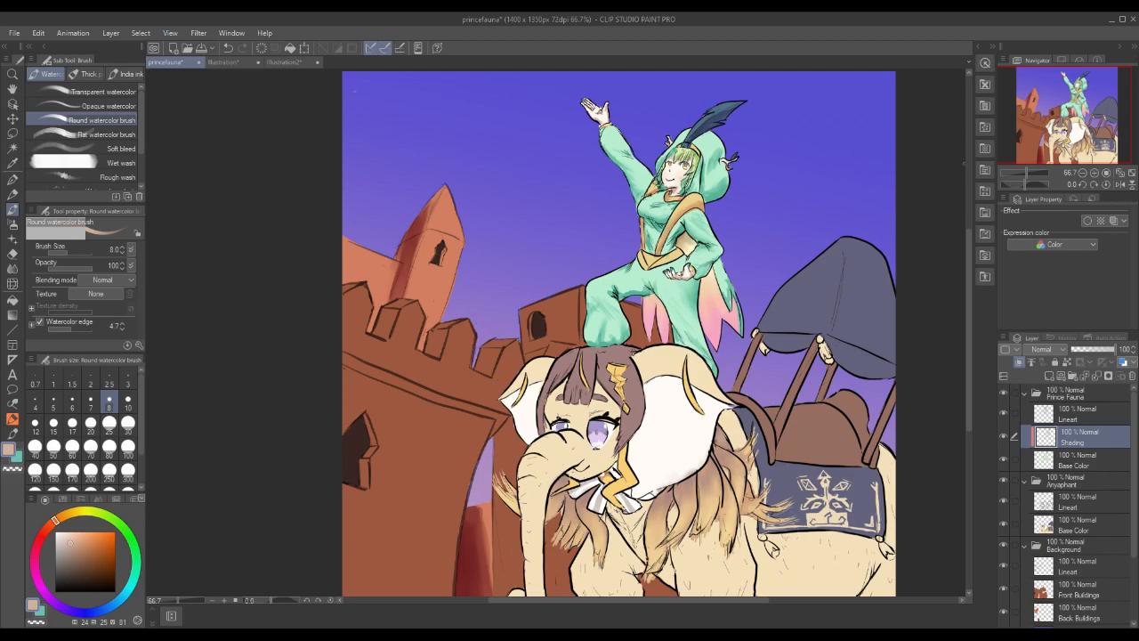
Add a new layer named Shading 2 directly above the Shading layer and clip it to the layer below.
click(1068, 377)
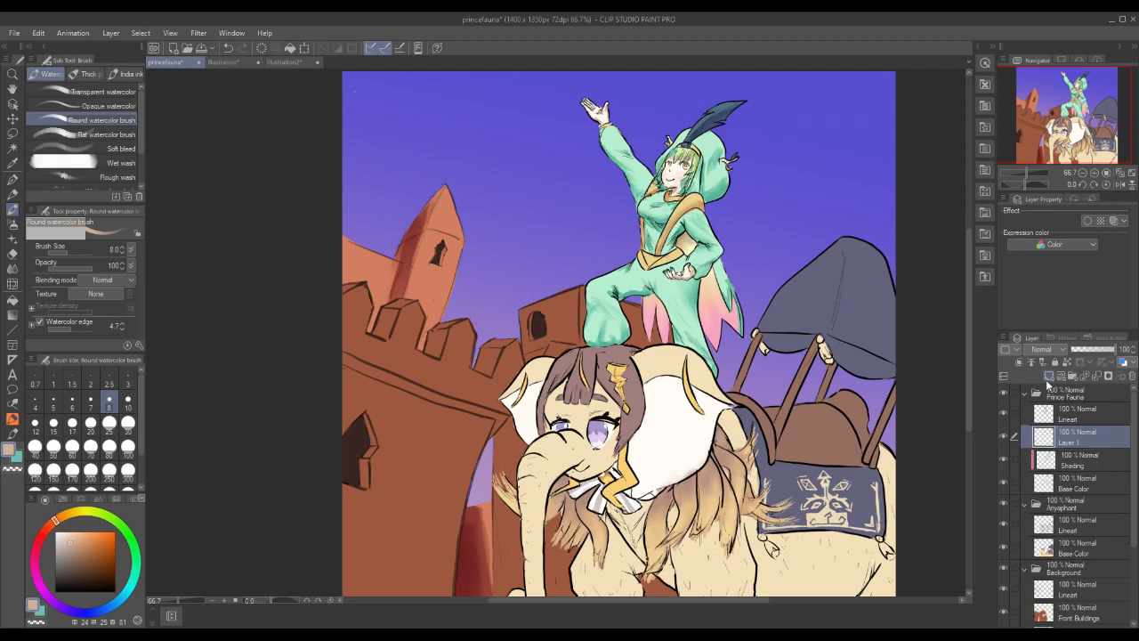
double_click(1067, 442)
text(Shadin)
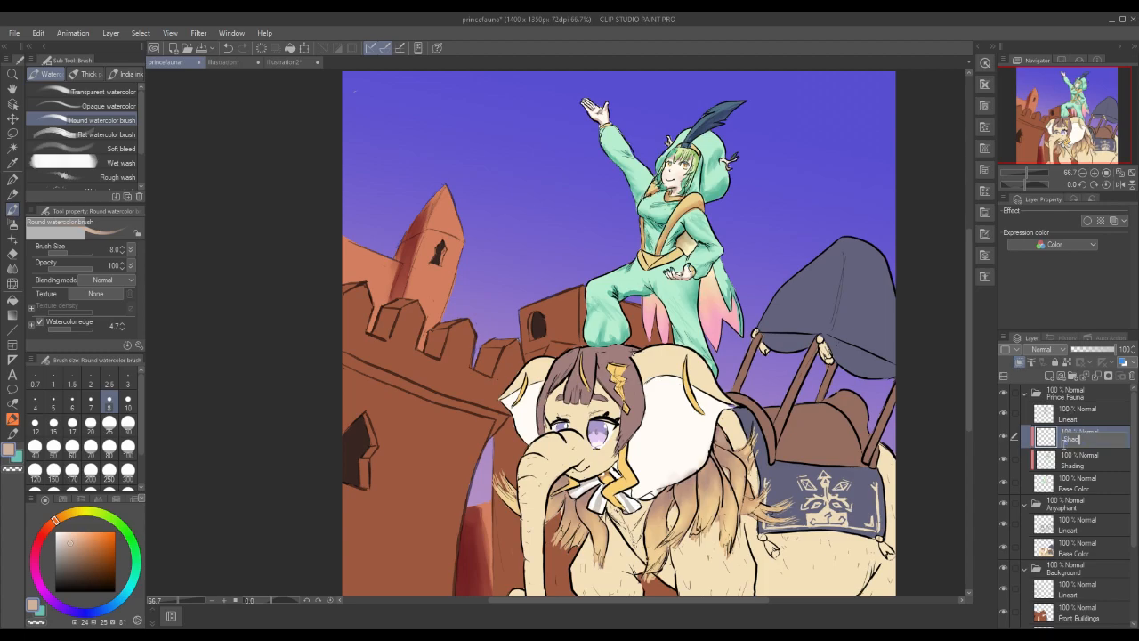
text(g 2)
key(Return)
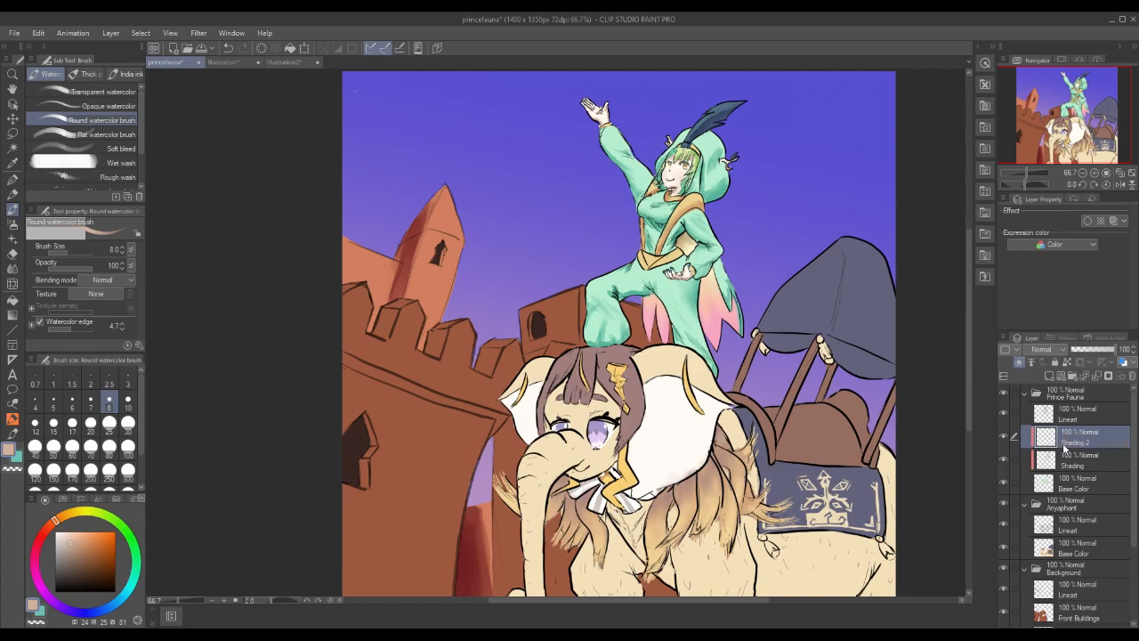
Paint a dark teal shadow along the hood's lower edge on the Shading 2 layer with the Round watercolor brush at size 8.
key(x)
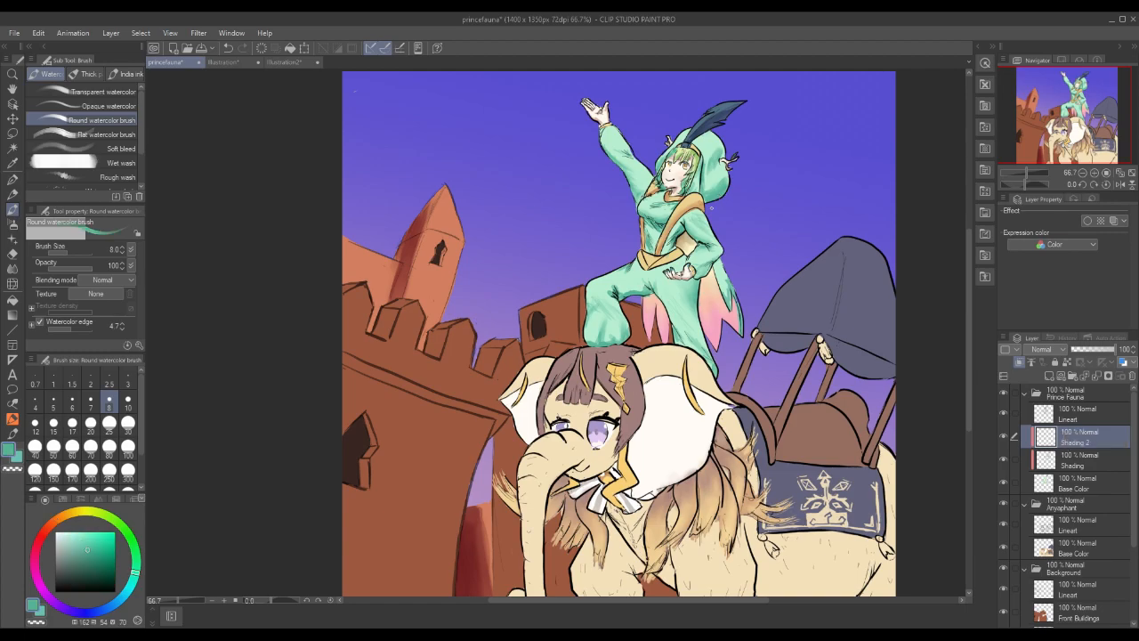
click(97, 559)
click(132, 585)
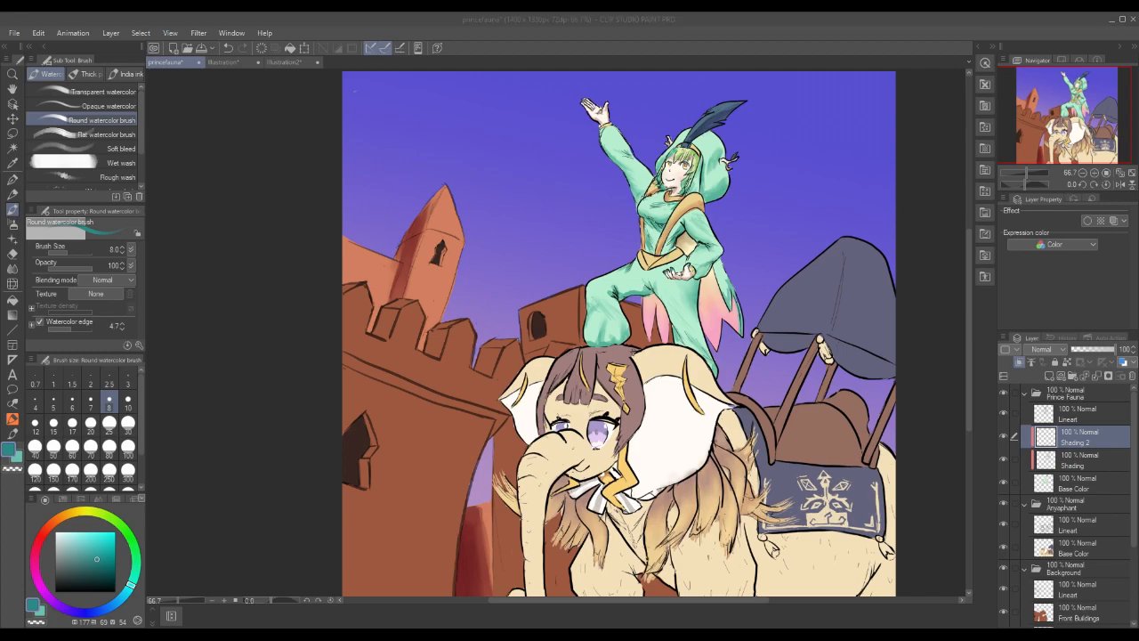
click(709, 200)
drag(707, 200, 701, 196)
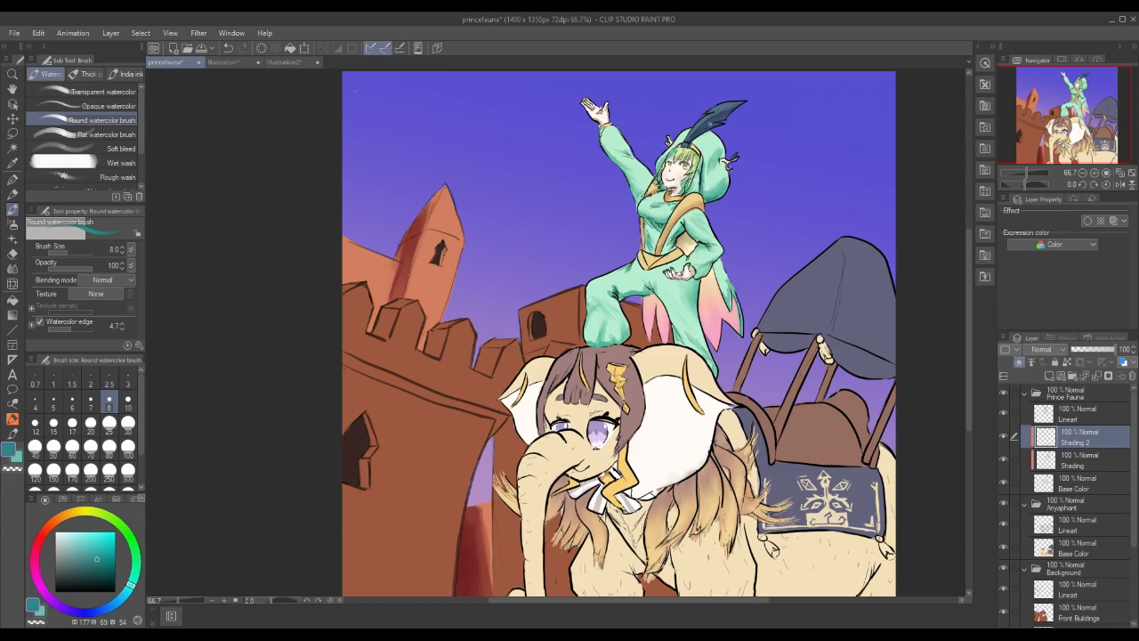
Resample the outfit's green, darken it to a deep teal of hue 174, and deepen the shadows on the chest, shoulder and trouser cuff.
alt+click(722, 114)
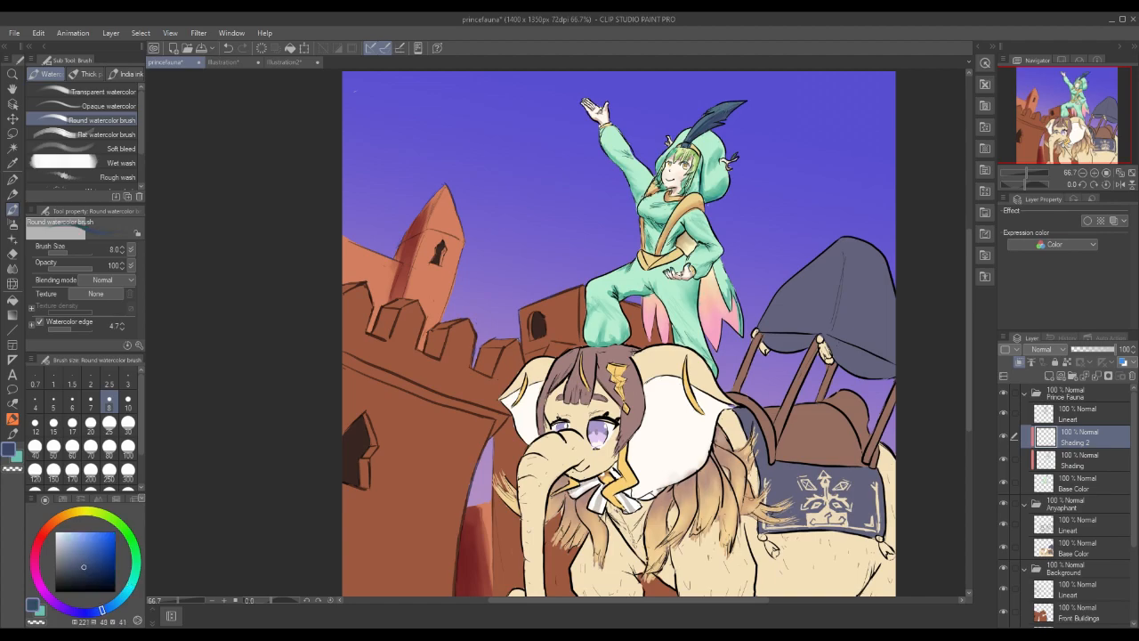
alt+click(719, 187)
click(92, 558)
click(133, 585)
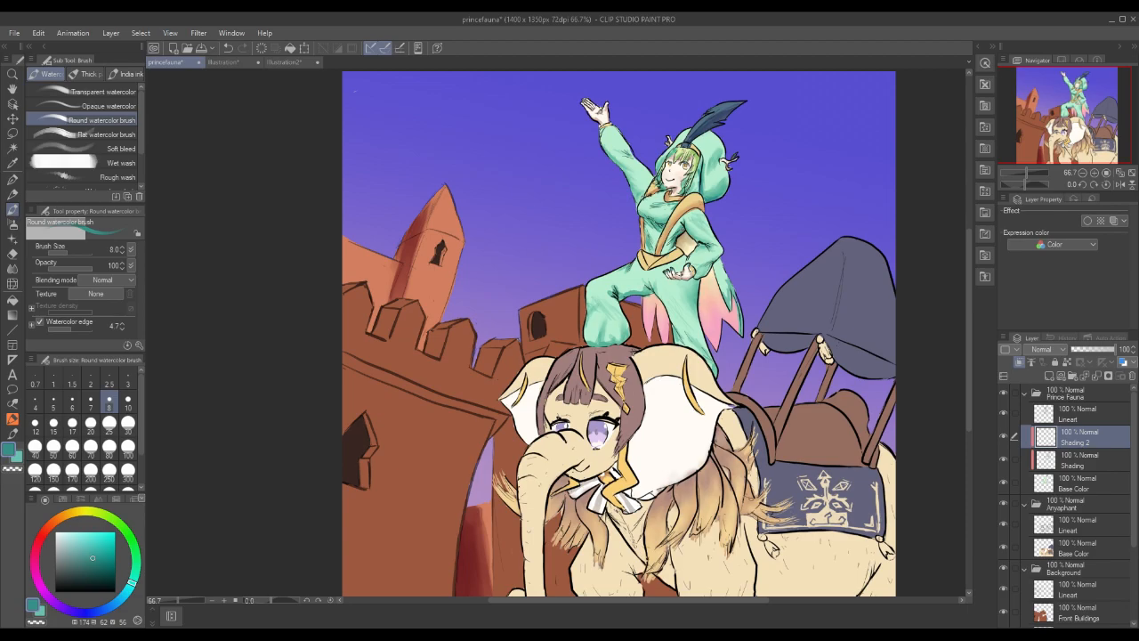
drag(685, 229, 692, 237)
drag(596, 335, 618, 344)
mouse_move(638, 195)
mouse_down()
mouse_move(636, 204)
mouse_move(634, 189)
mouse_up()
Try the Multiply blending mode on the Shading 2 layer, pick the Blend tool, and return the layer to Normal.
click(1043, 349)
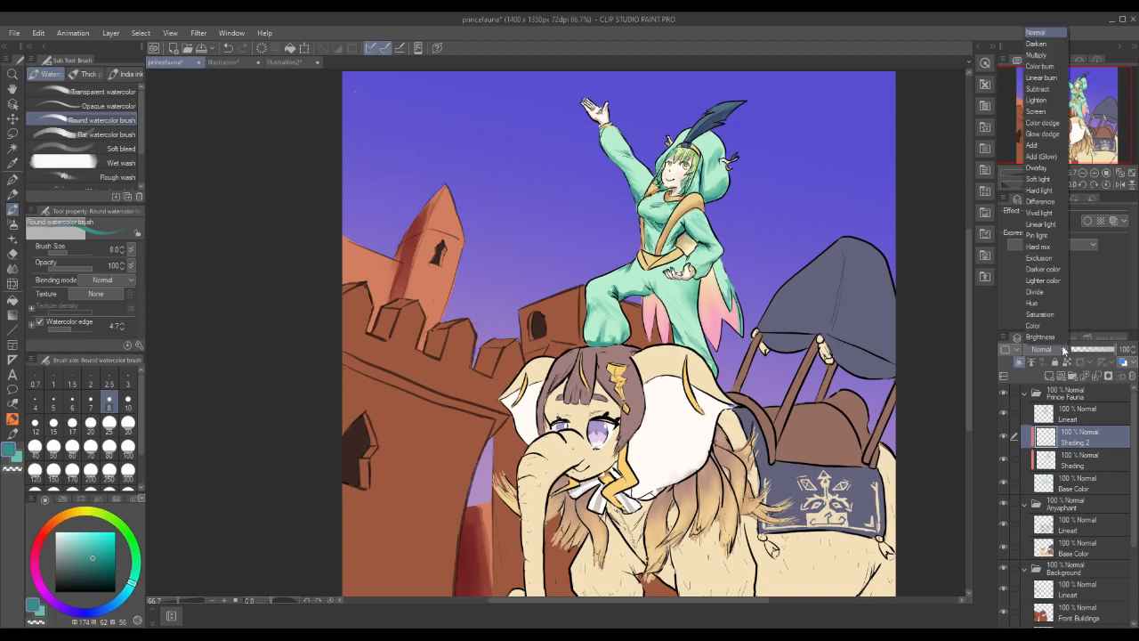
click(1046, 66)
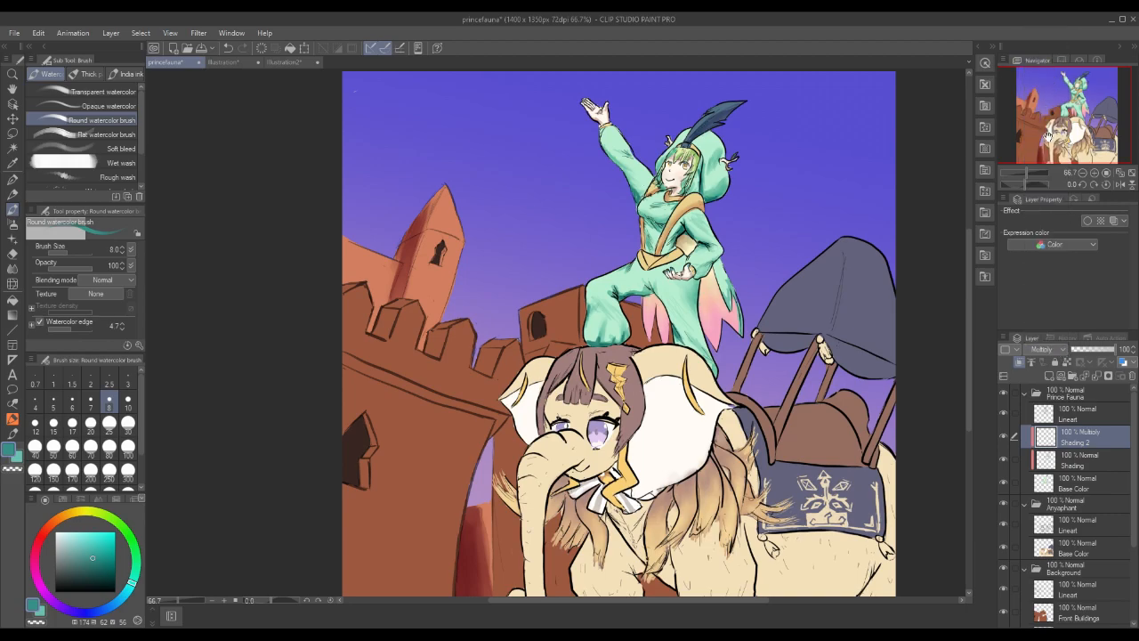
click(13, 267)
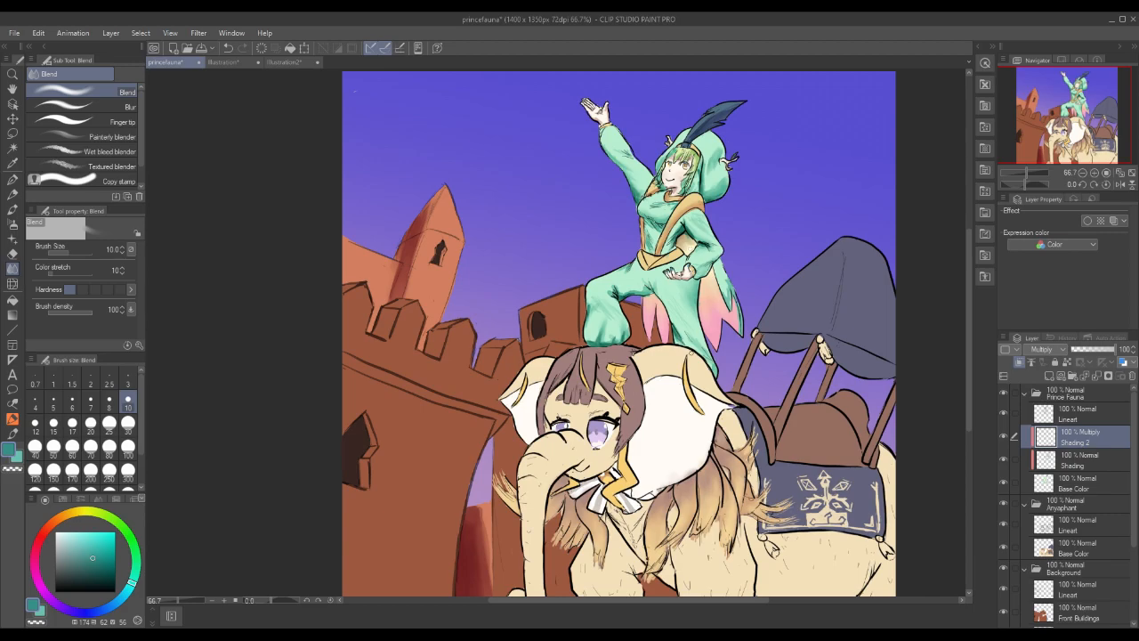
click(1042, 349)
click(1048, 45)
click(1042, 348)
click(1043, 32)
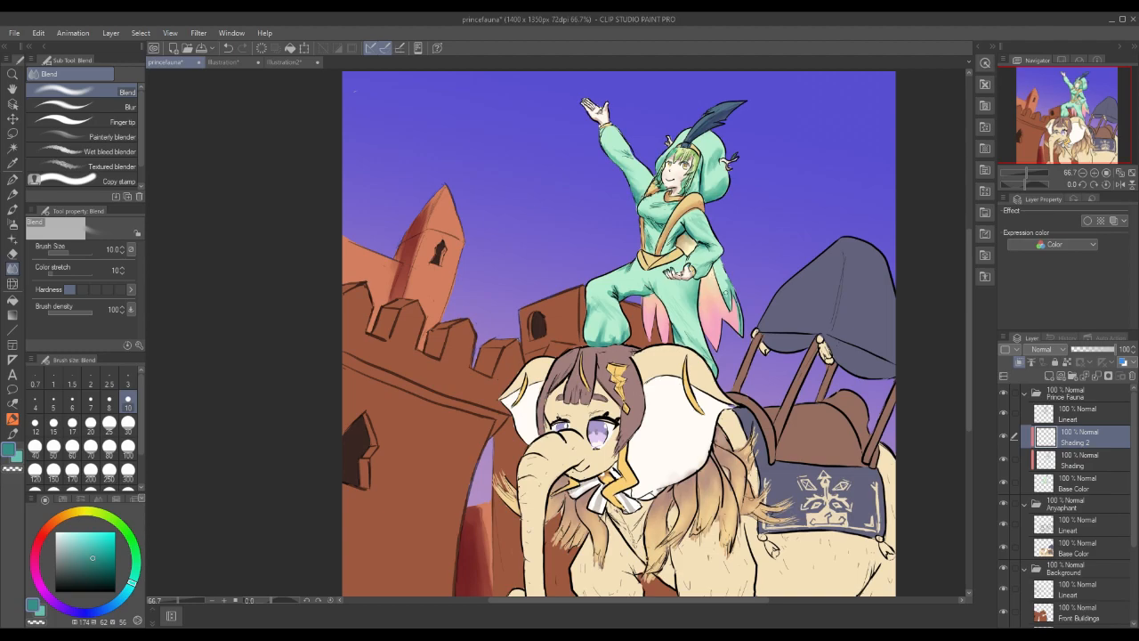
Try the Add (Glow) and Add blending modes on the Shading 2 layer, and set it back to Normal.
click(1045, 348)
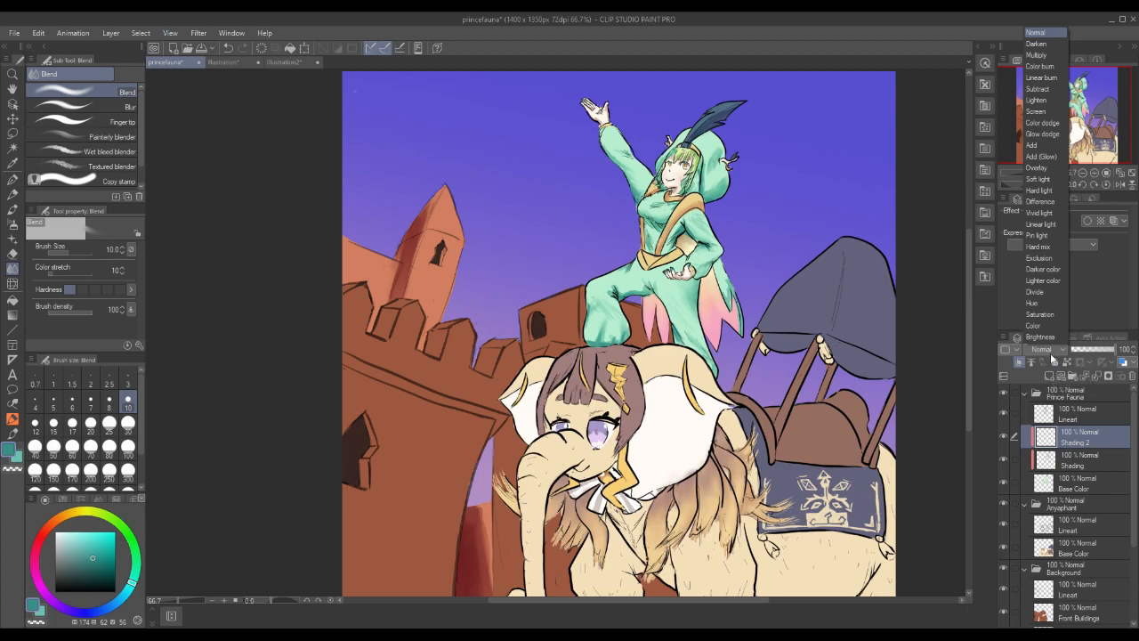
click(1041, 157)
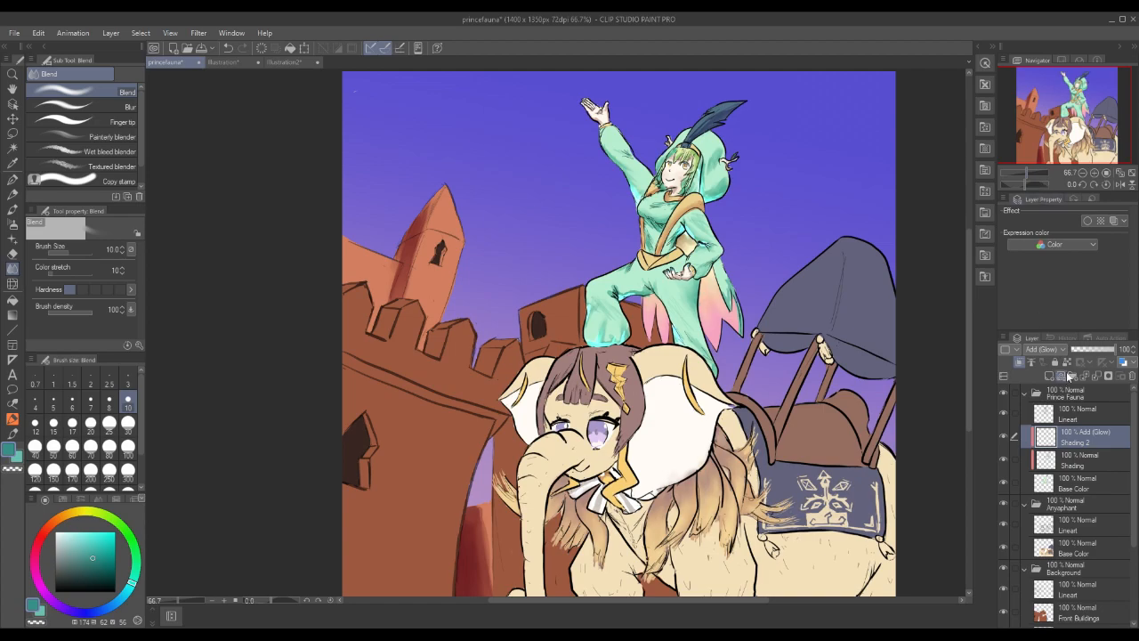
click(1040, 349)
click(1039, 146)
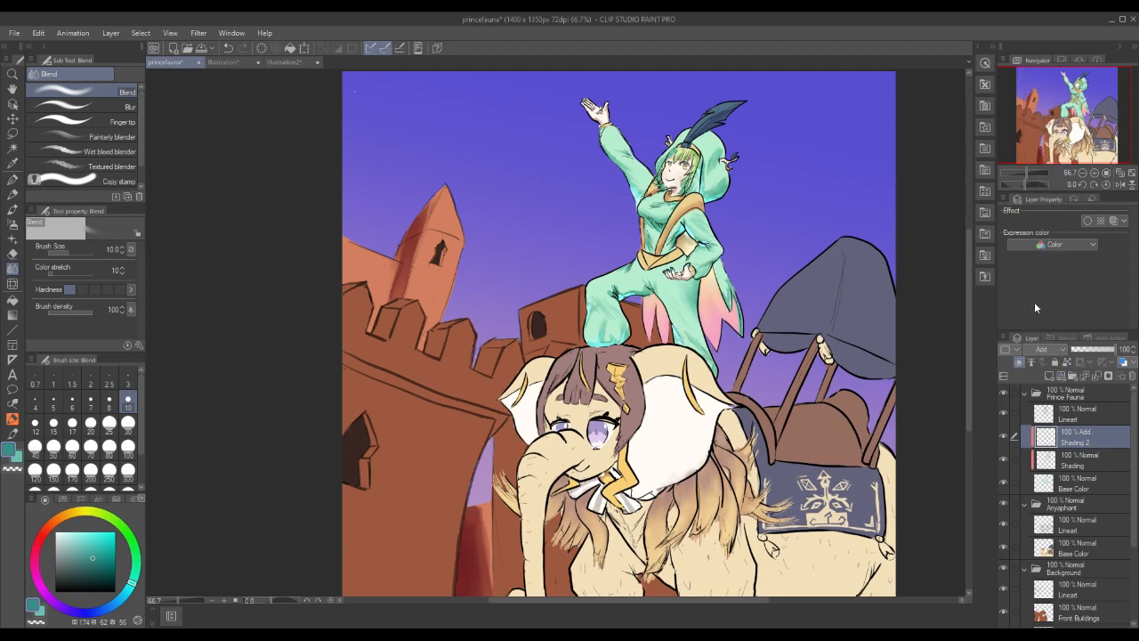
click(1050, 350)
click(1041, 41)
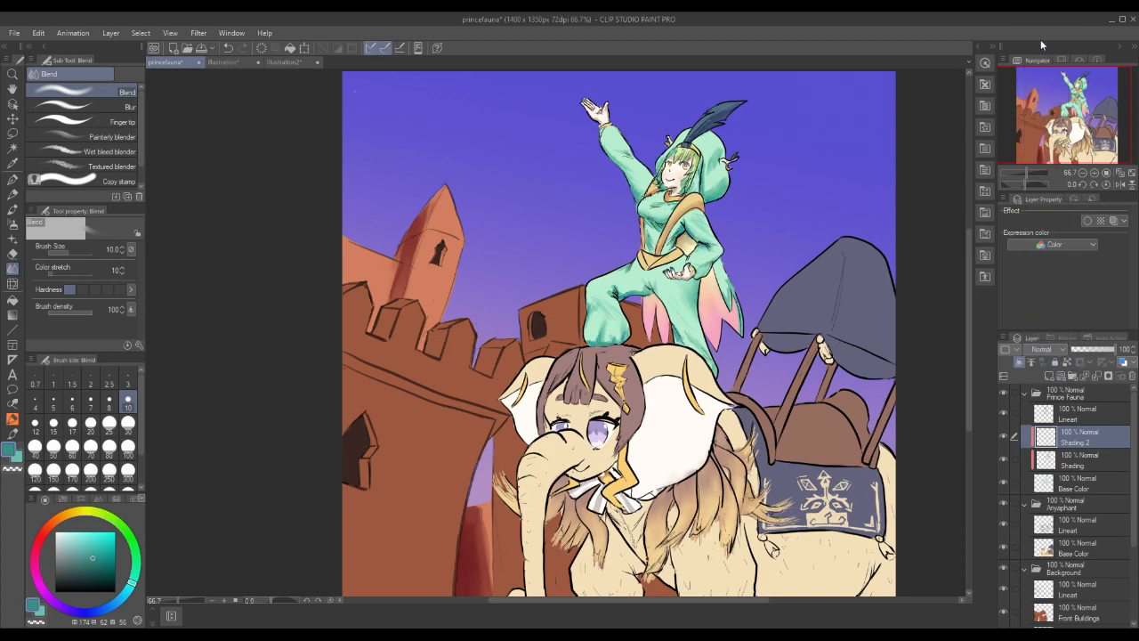
Sample the hood feather's navy, darken it to hue 232, and shade the feather with the Round watercolor brush at size 8.
alt+click(716, 117)
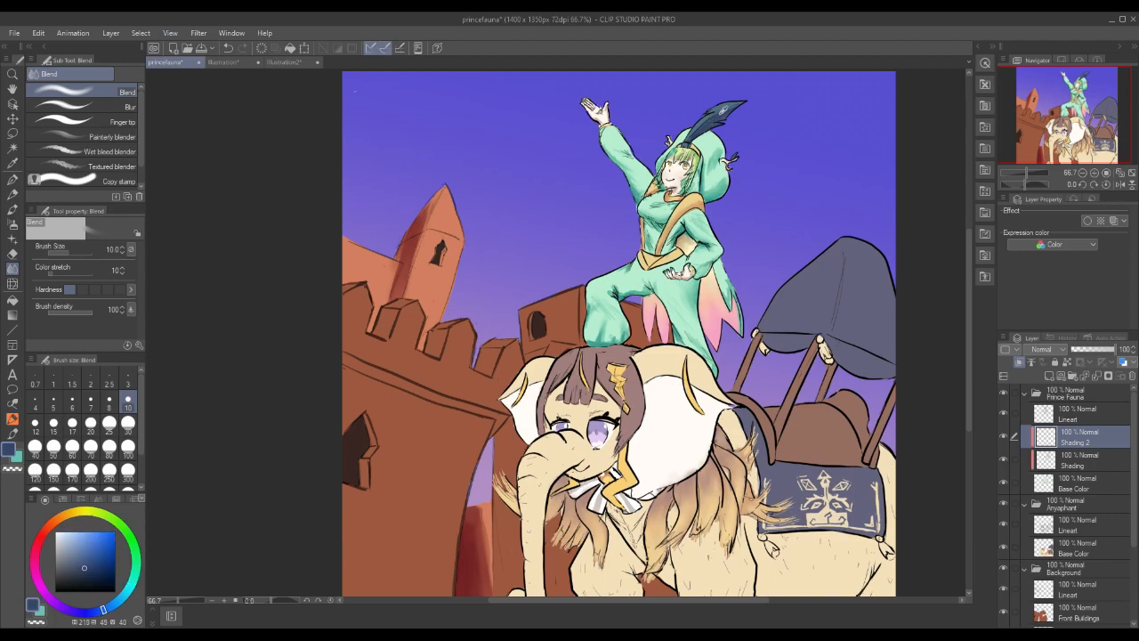
click(92, 575)
click(93, 612)
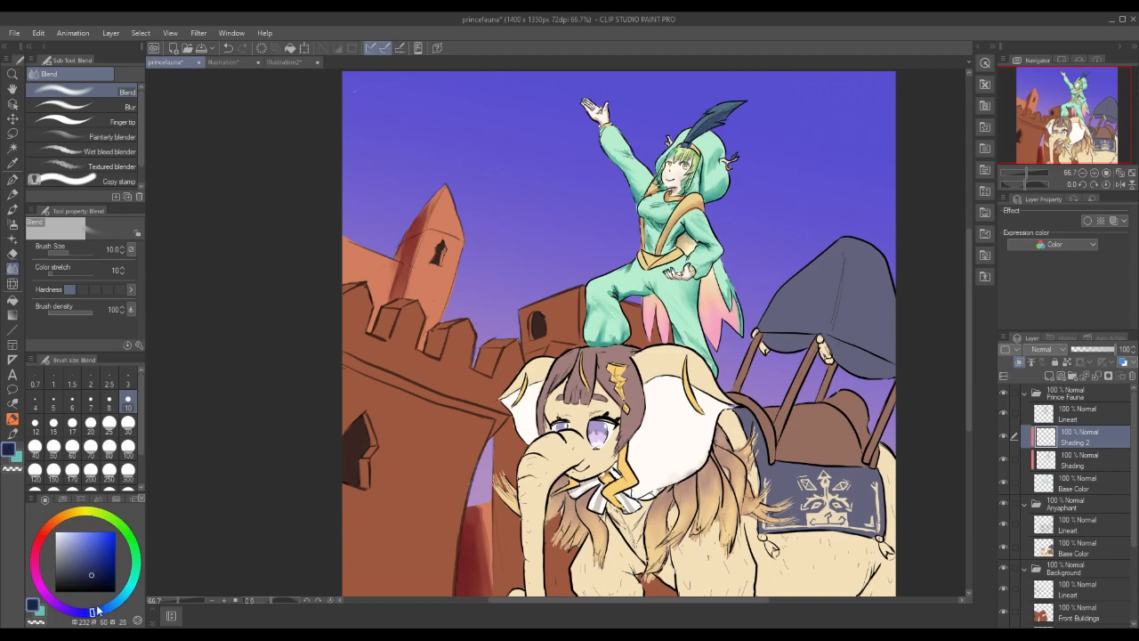
click(12, 212)
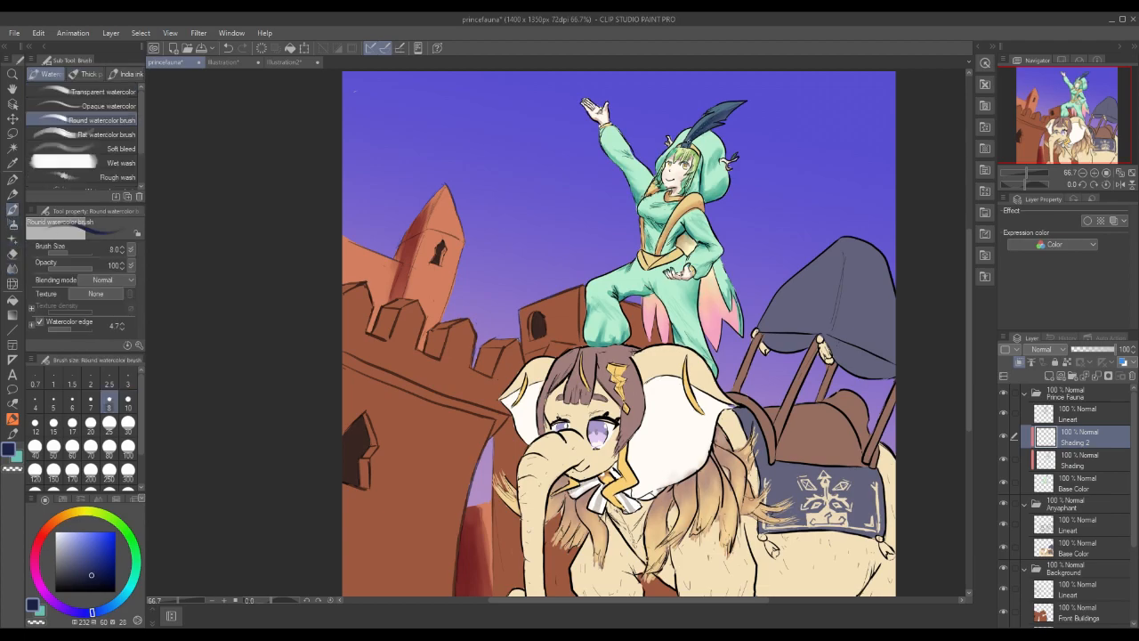
Sample the outfit's gold trim, shift it to a darker red-orange of hue 16, and paint shadows along the trim.
alt+click(695, 203)
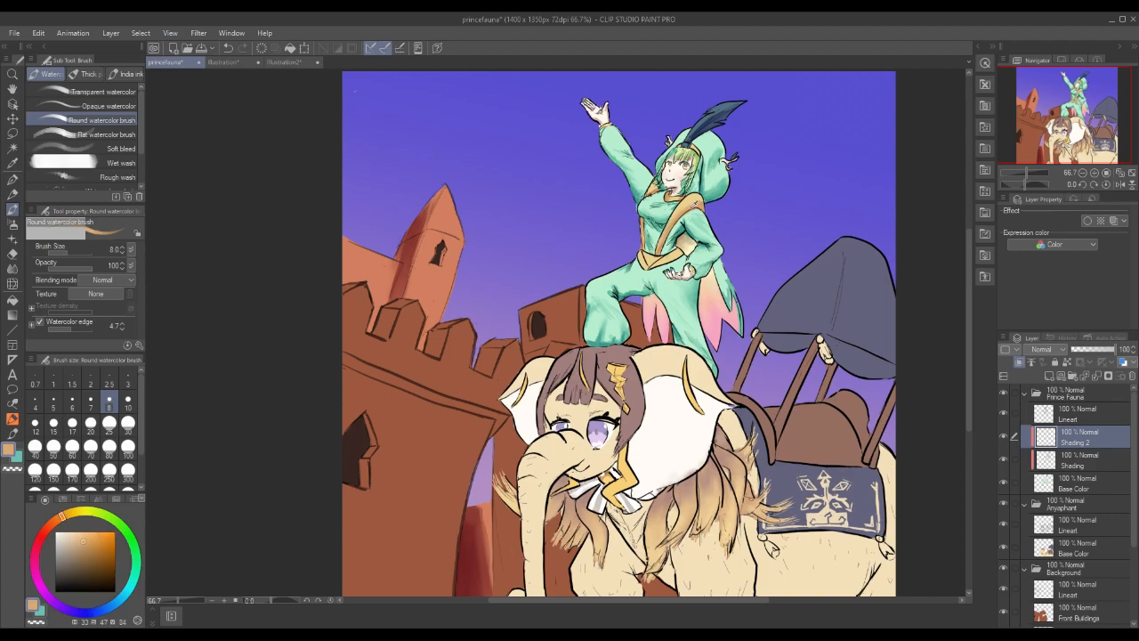
click(89, 546)
click(51, 526)
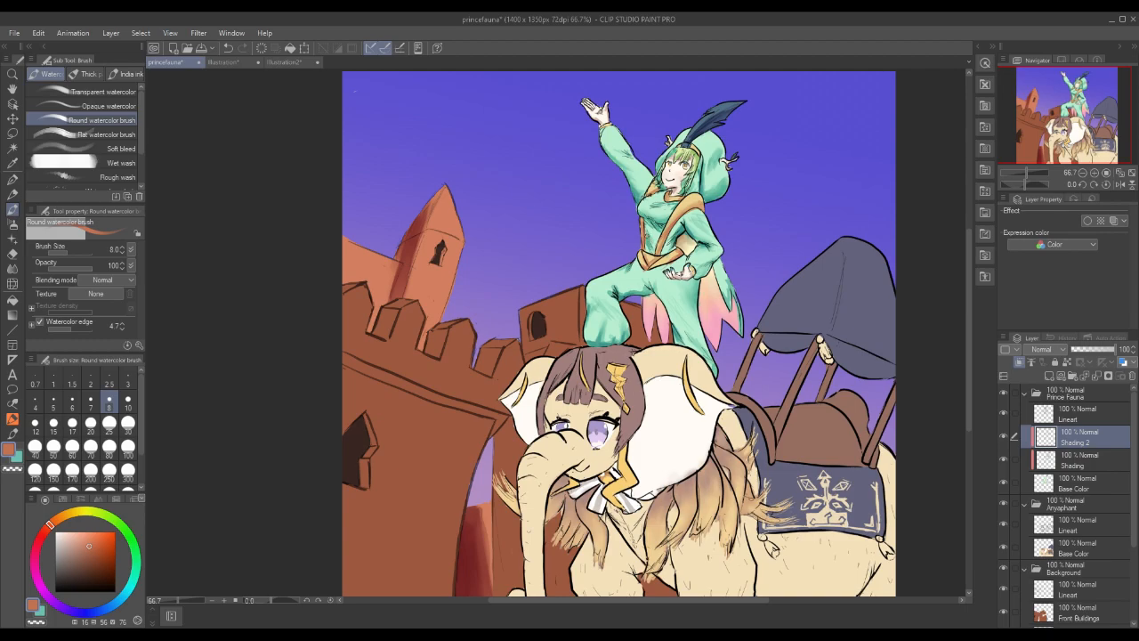
Try Multiply on the Shading 2 layer with the trim shadows painted, switch to the Blend tool, and restore Normal mode.
click(1040, 349)
click(1046, 58)
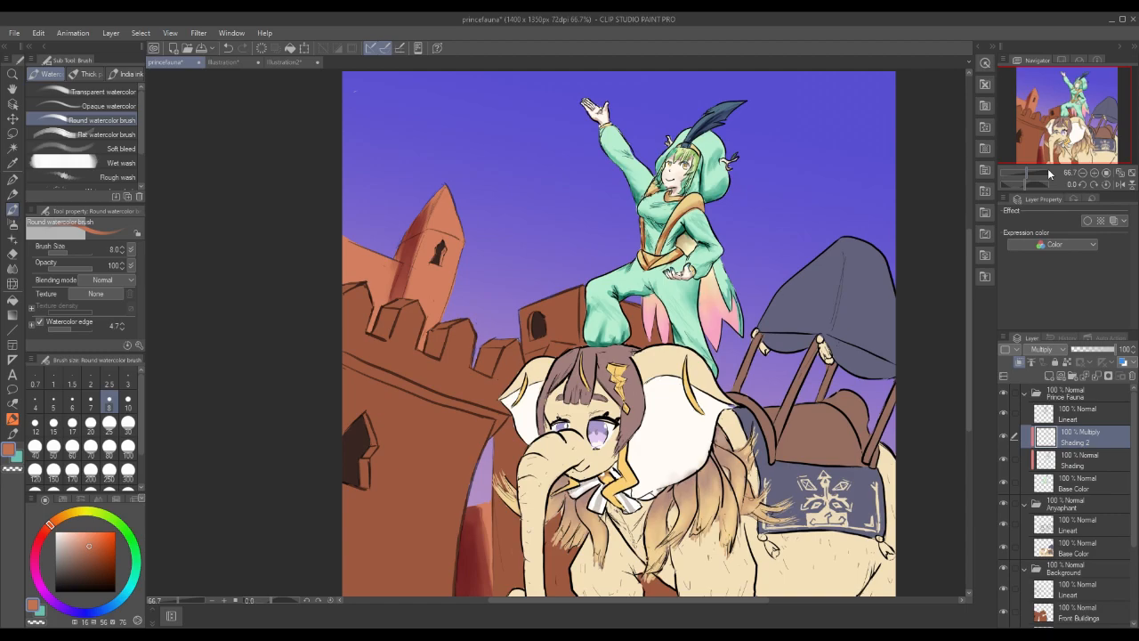
click(12, 266)
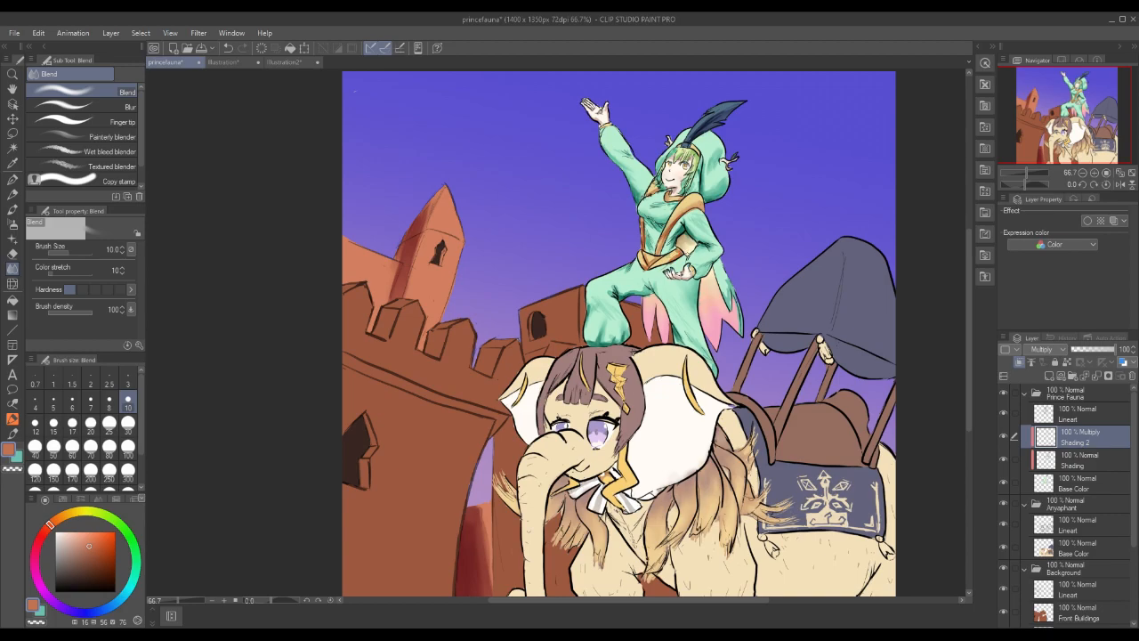
click(1042, 349)
click(1046, 38)
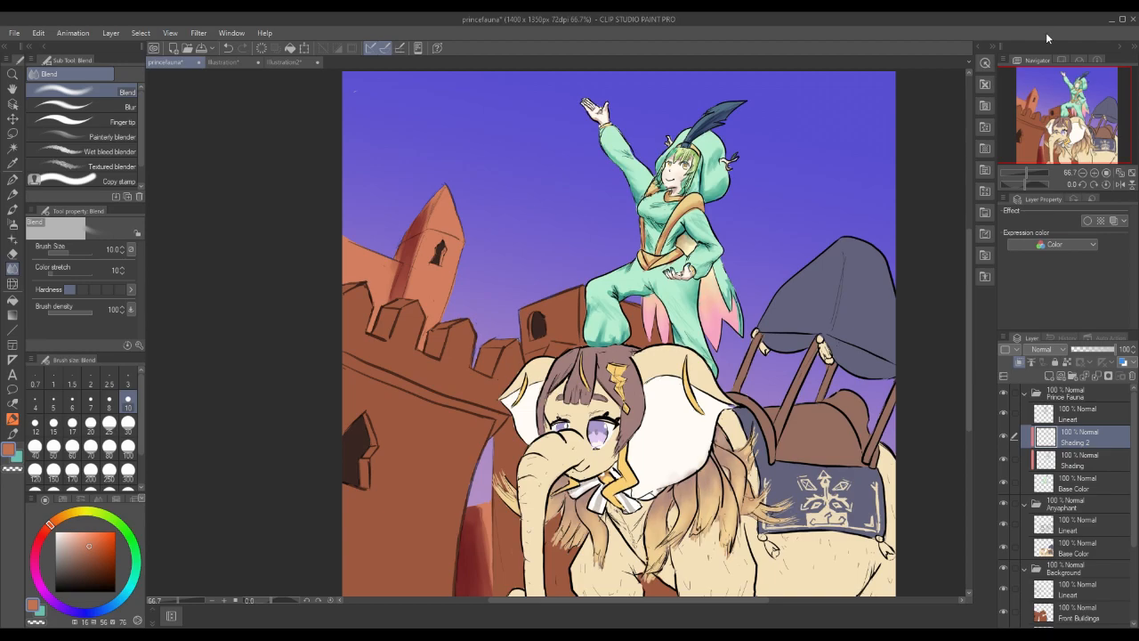
Add a new layer named Shading directly above the Base Color layer in the Anyaphant folder.
click(1074, 546)
click(1051, 378)
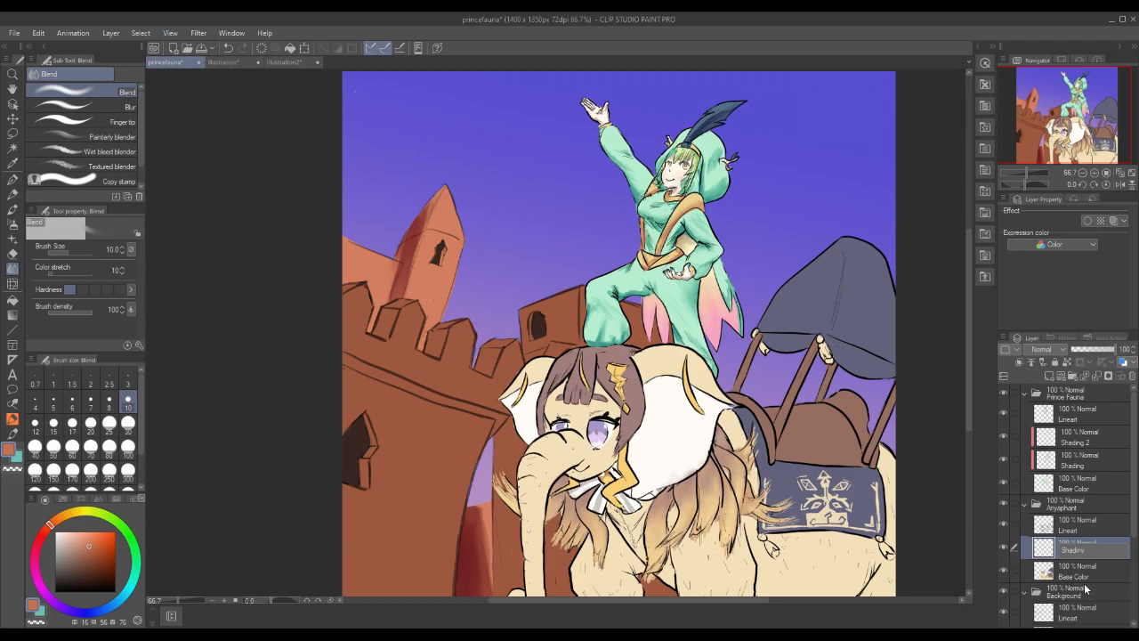
text(g)
key(Return)
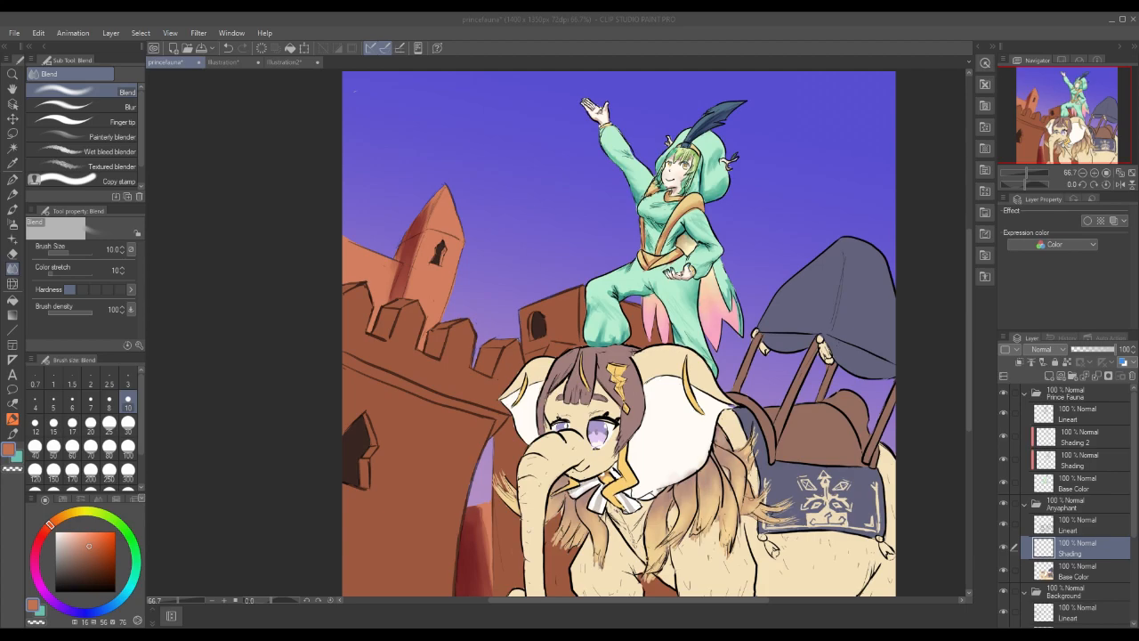
Shade the elephant's ear and face in a tan of hue 26 mixed from its cream, using the Round watercolor brush at sizes 30 and 10.
alt+click(659, 366)
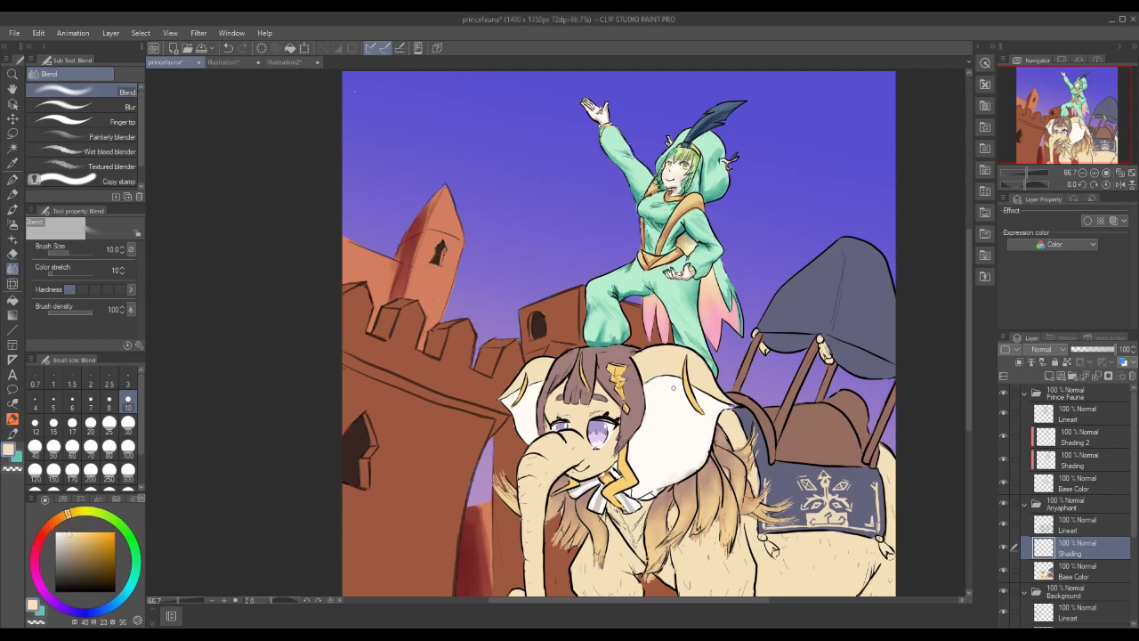
click(13, 209)
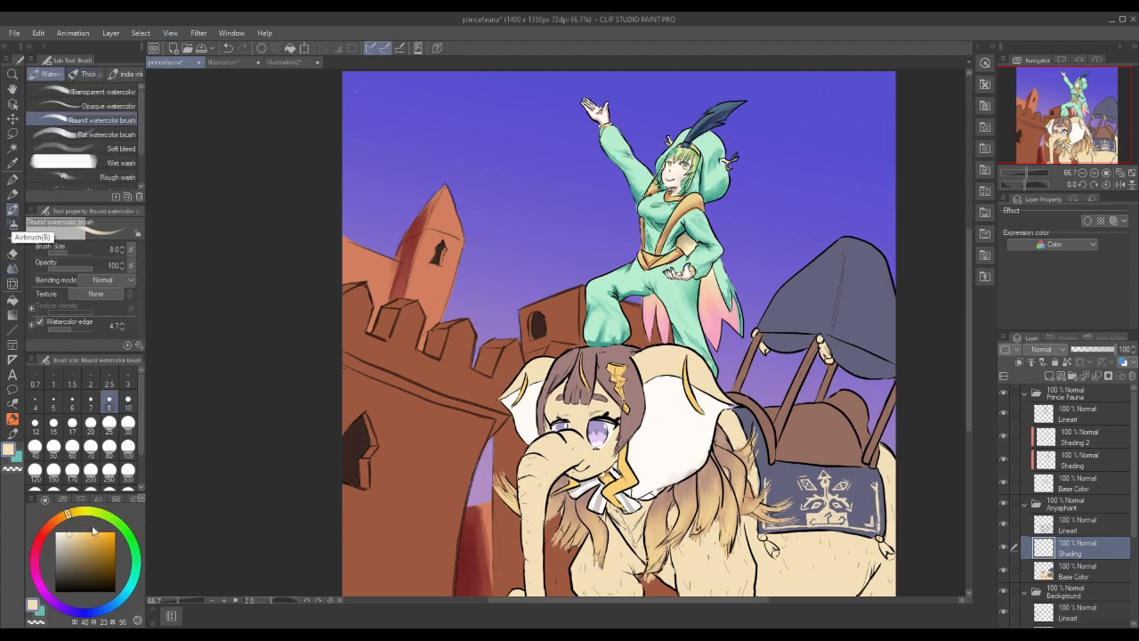
click(58, 520)
click(78, 546)
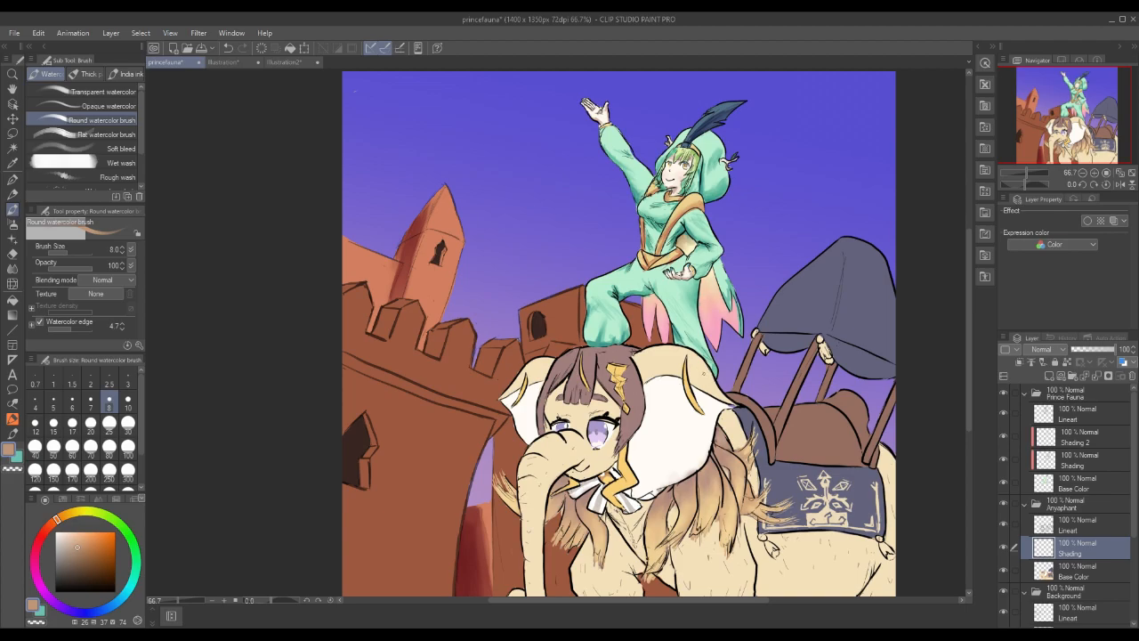
click(128, 421)
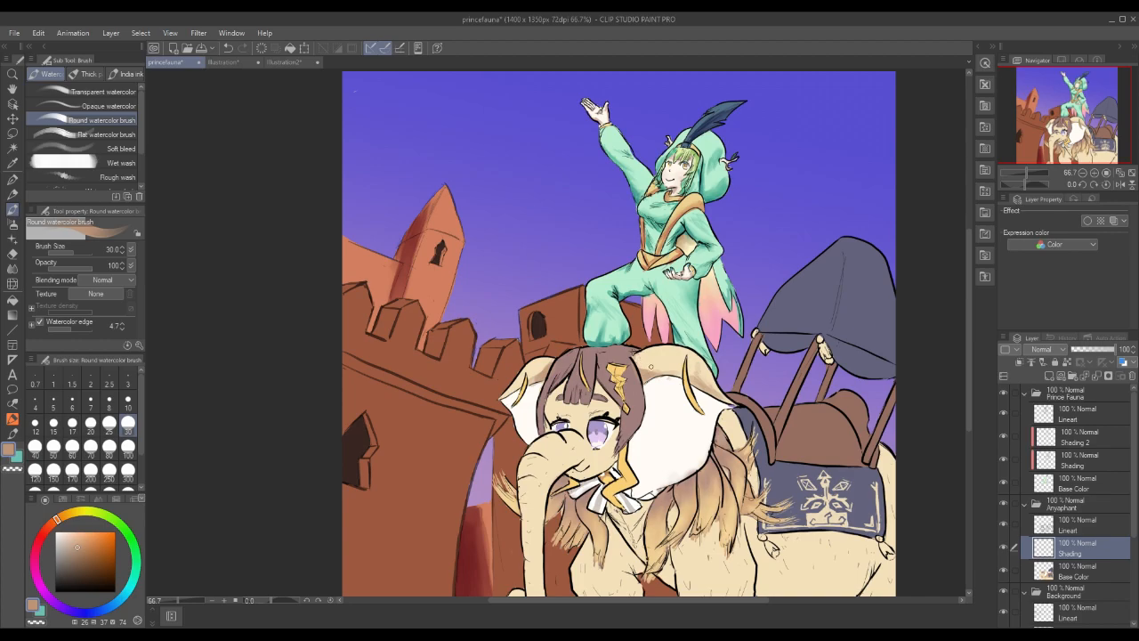
drag(595, 383, 609, 405)
click(128, 403)
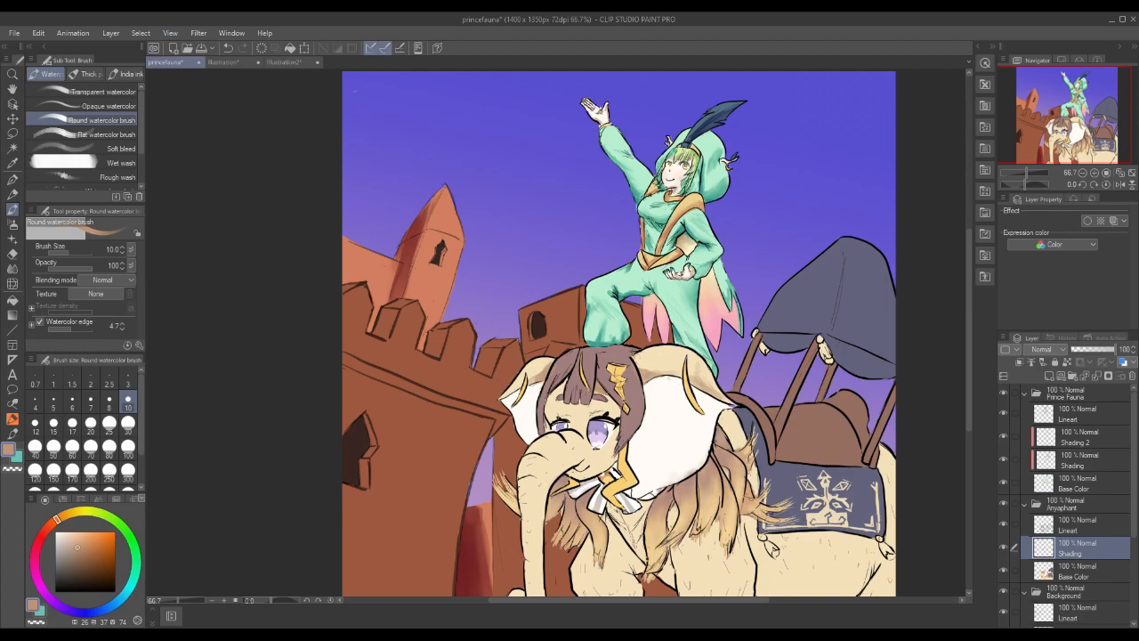
drag(567, 381, 550, 398)
Touch up the elephant's inner ear with its sampled white on the Anyaphant Base Color layer, using the G-pen at size 10.
click(1080, 570)
alt+click(675, 451)
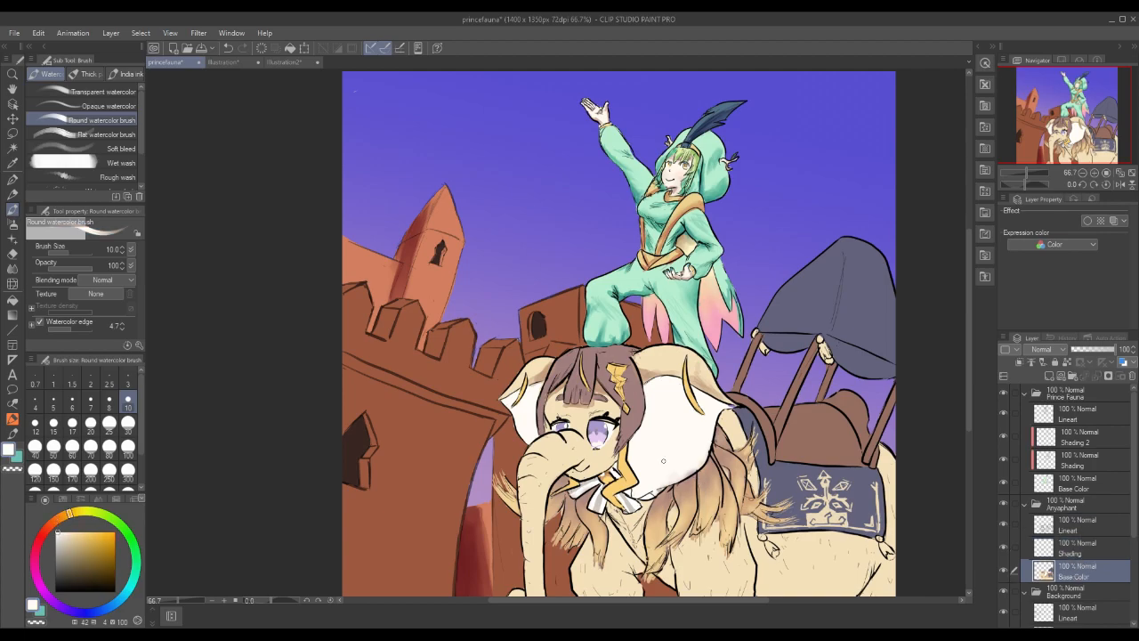
click(12, 180)
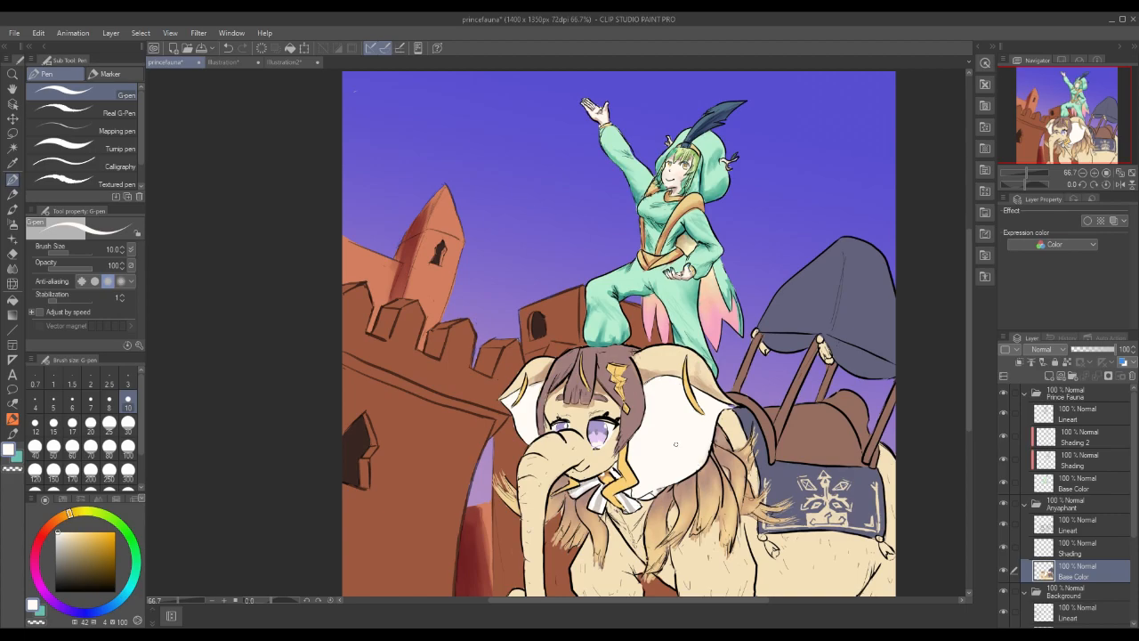
Sample the ear's gold marking, shift it to an orange of hue 23, and shade and blend the elephant's gold ornaments.
alt+click(694, 394)
click(54, 522)
click(94, 543)
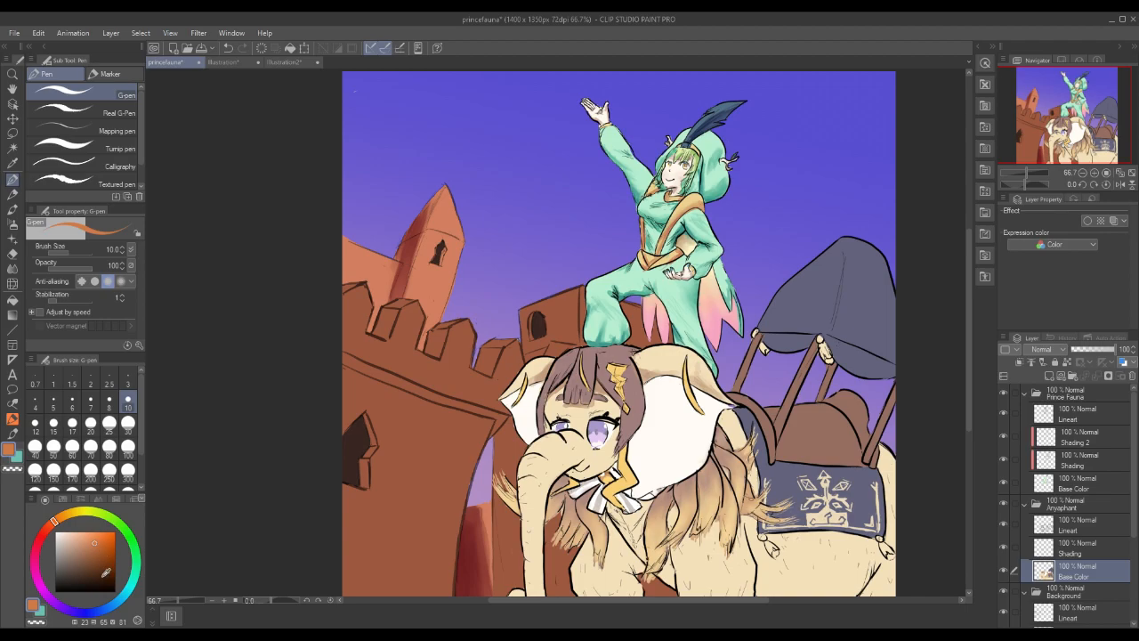
click(13, 208)
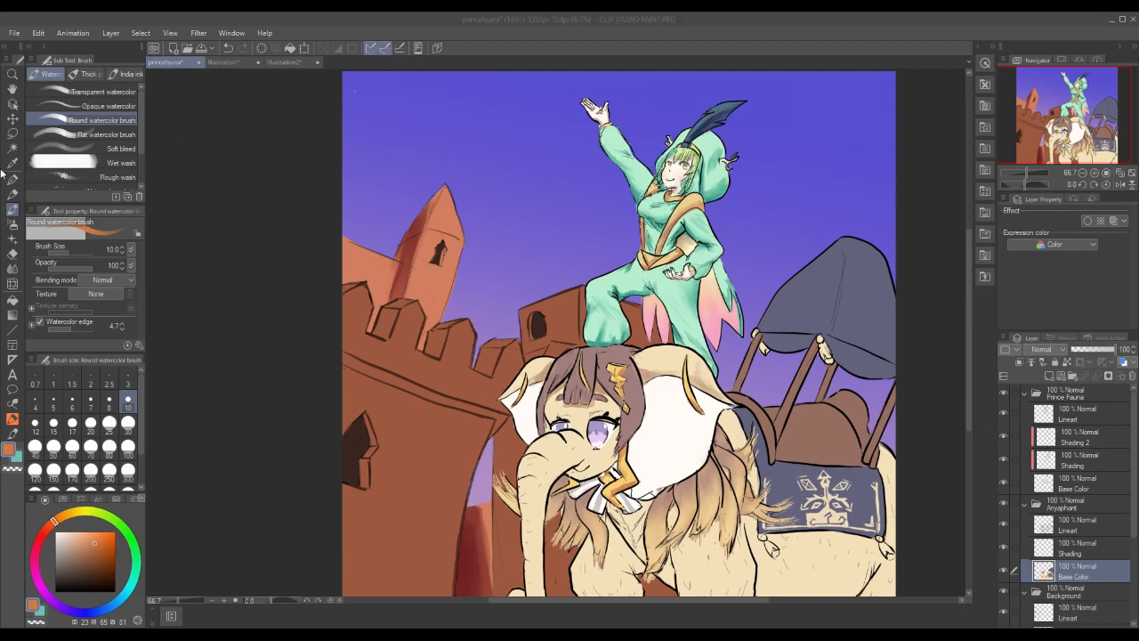
click(13, 268)
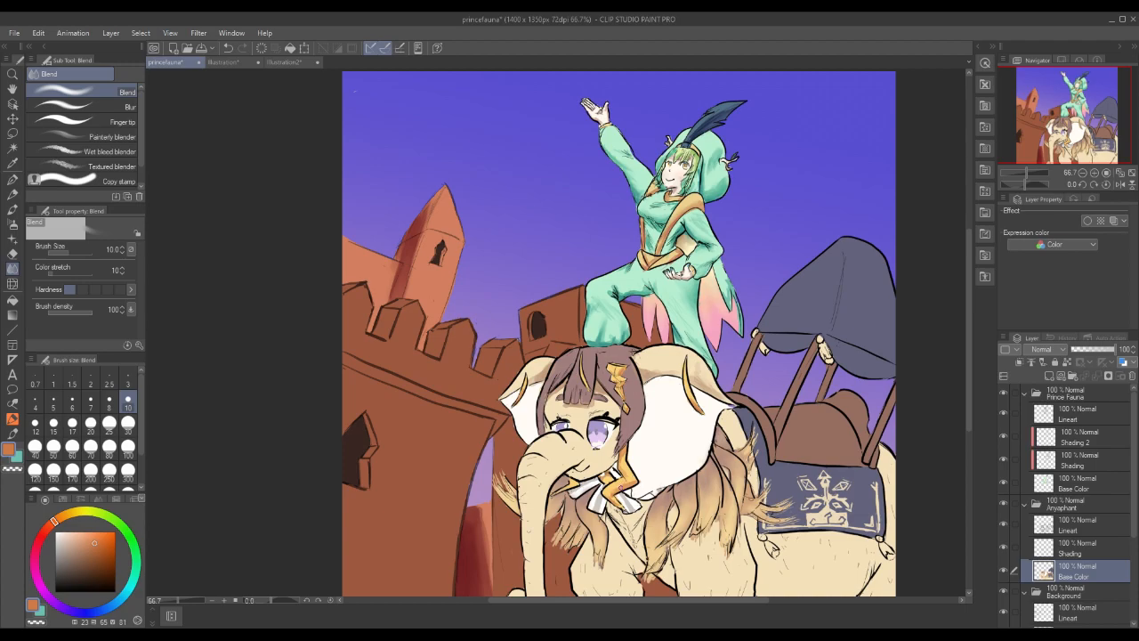
Return to the Round watercolor brush and mix a pale pinkish beige of hue 25 from the inner ear's white.
click(12, 210)
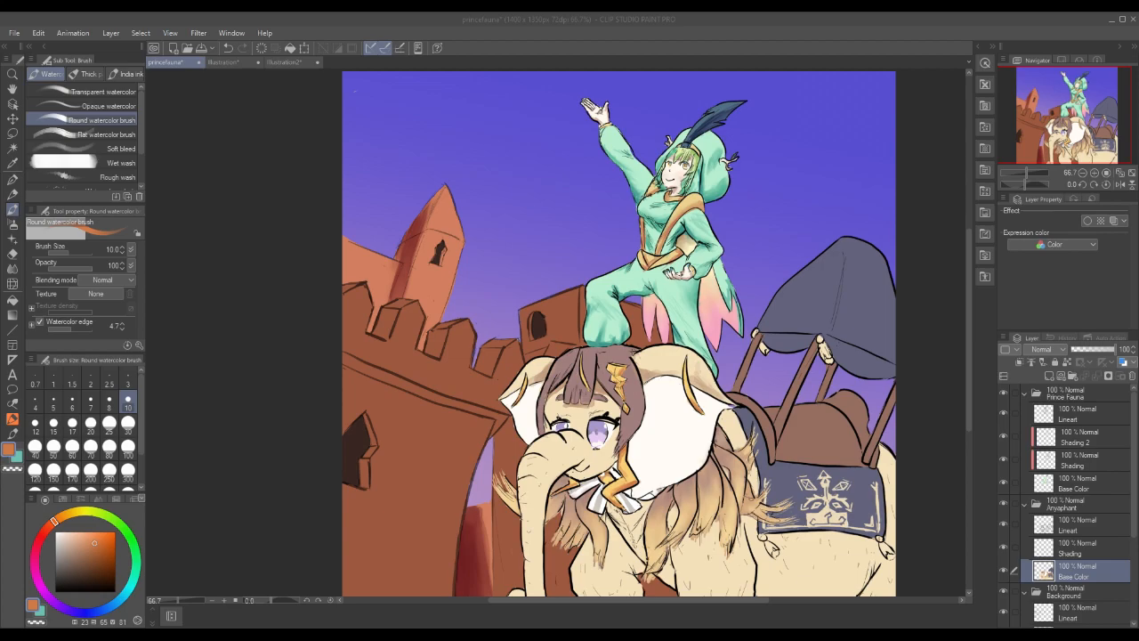
alt+click(674, 437)
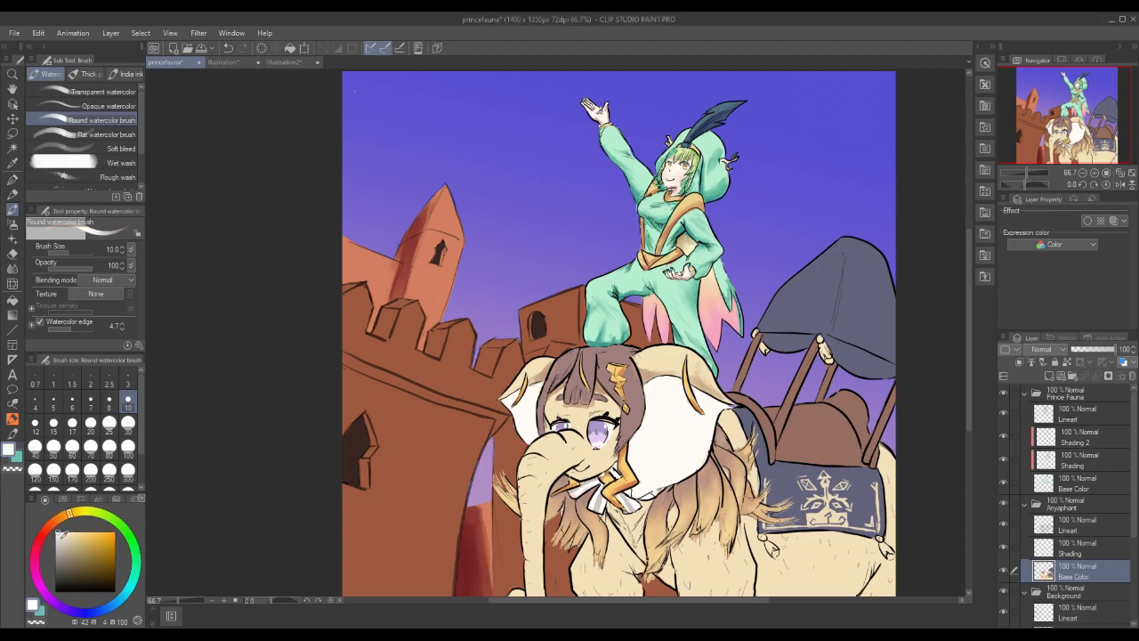
click(67, 542)
click(56, 521)
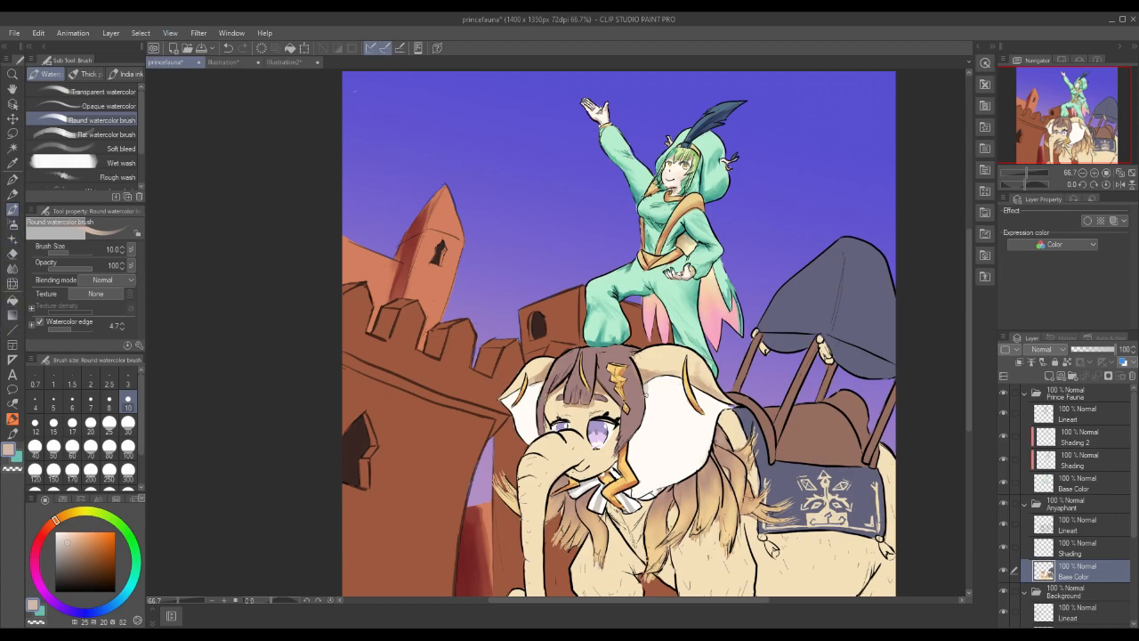
Try painting beige shadow strokes across the elephant's inner ear on the Base Color layer, and undo them.
mouse_move(676, 381)
mouse_down()
mouse_move(649, 402)
mouse_move(632, 443)
mouse_up()
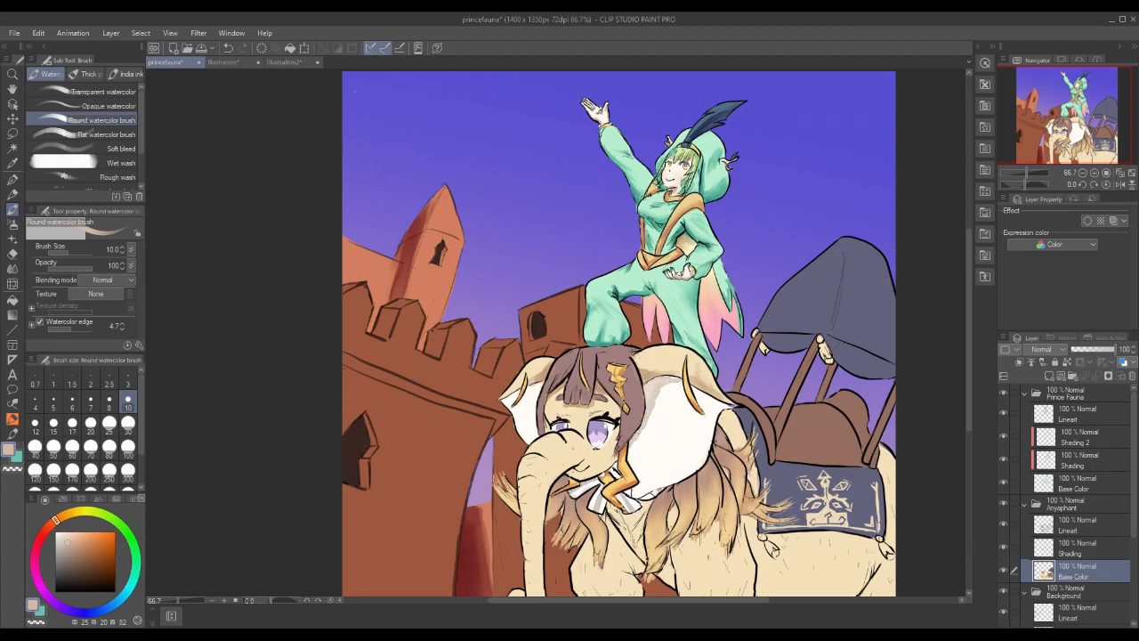
mouse_move(673, 385)
mouse_down()
mouse_move(656, 399)
mouse_move(680, 381)
mouse_move(651, 382)
mouse_move(656, 415)
mouse_move(681, 385)
mouse_move(629, 450)
mouse_move(676, 397)
mouse_up()
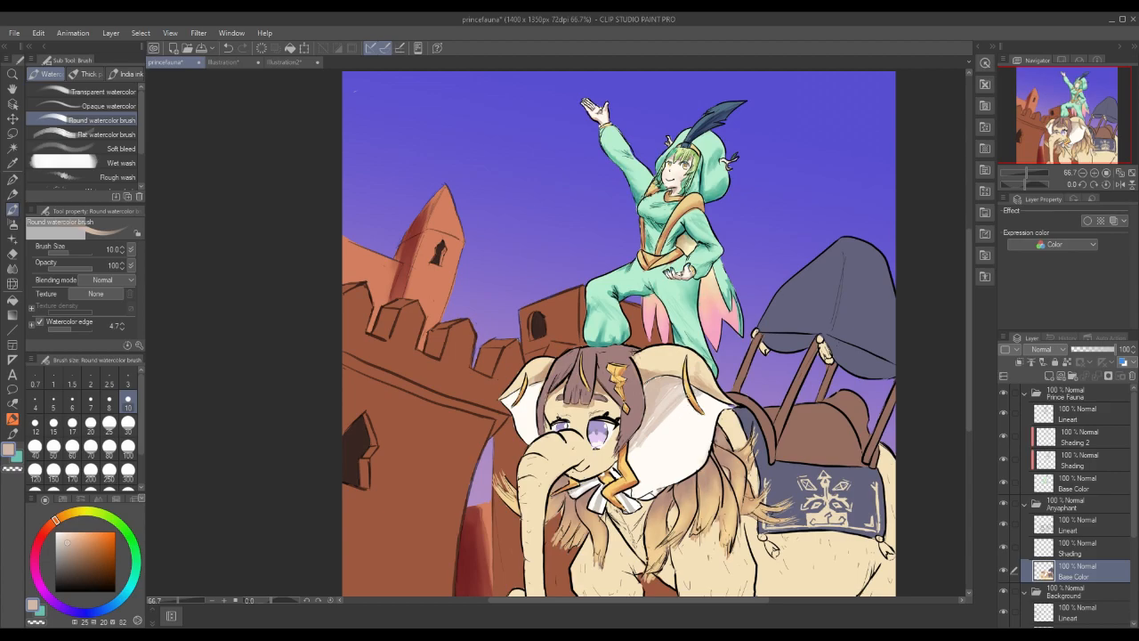
drag(690, 384, 687, 391)
key(ctrl+z)
key(ctrl+z)
key(ctrl+z)
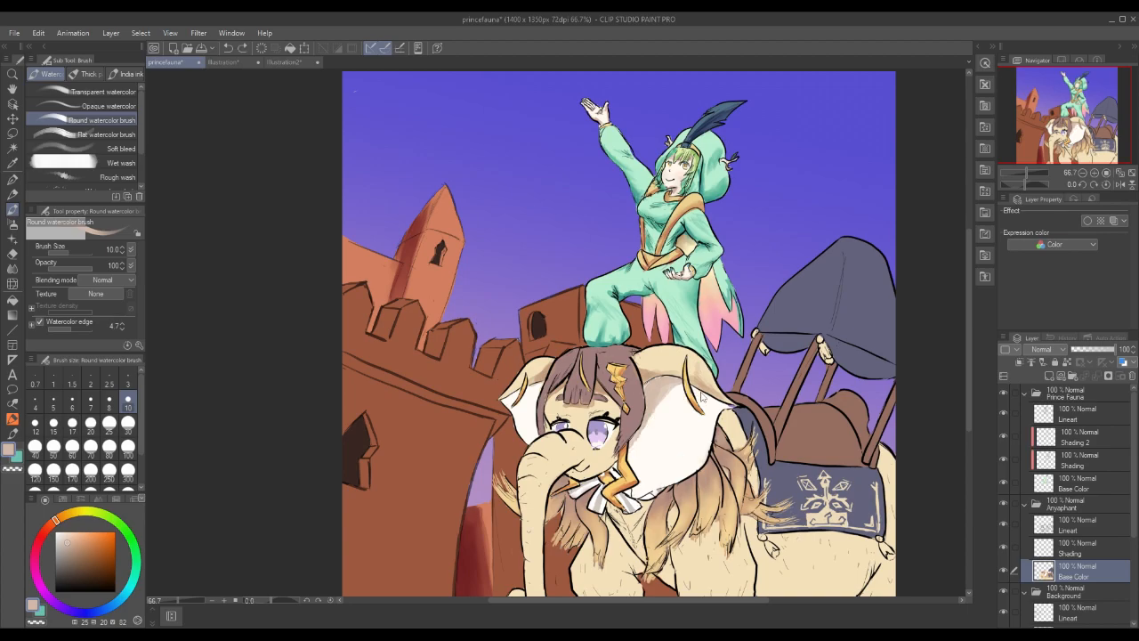
On the Anyaphant Shading layer, paint beige shadow strokes across the elephant's inner ear and blend them at size 30.
click(1085, 549)
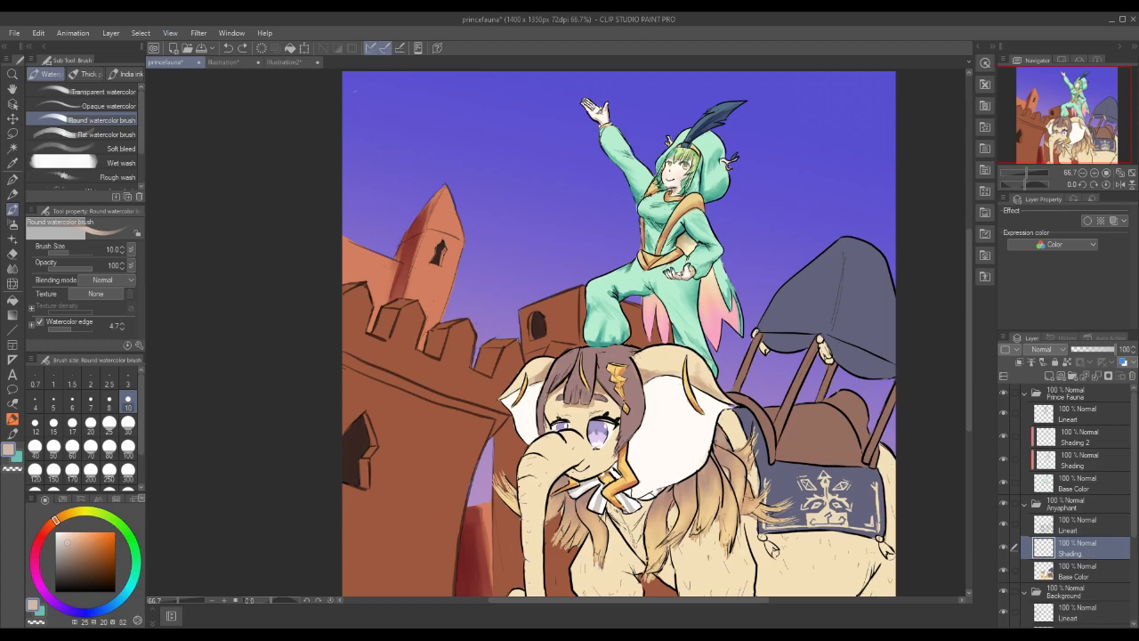
click(1000, 548)
drag(649, 383, 645, 402)
mouse_move(653, 380)
mouse_down()
mouse_move(646, 415)
mouse_move(657, 406)
mouse_move(634, 438)
mouse_up()
mouse_move(669, 400)
mouse_down()
mouse_move(653, 418)
mouse_move(664, 387)
mouse_move(676, 397)
mouse_move(664, 405)
mouse_up()
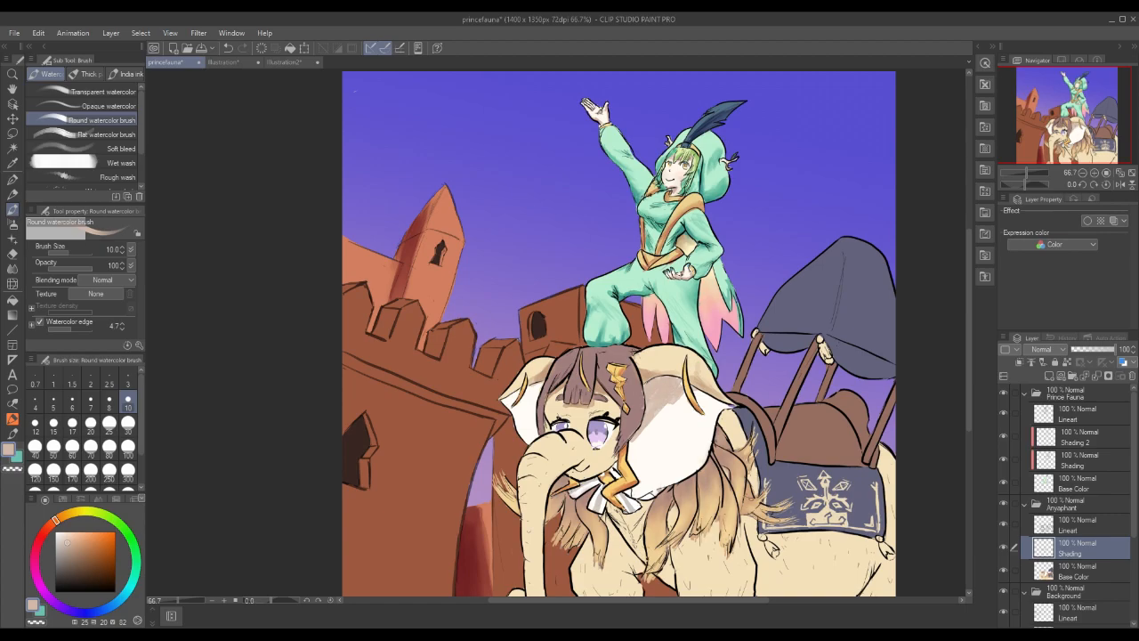
drag(687, 393, 635, 436)
key(j)
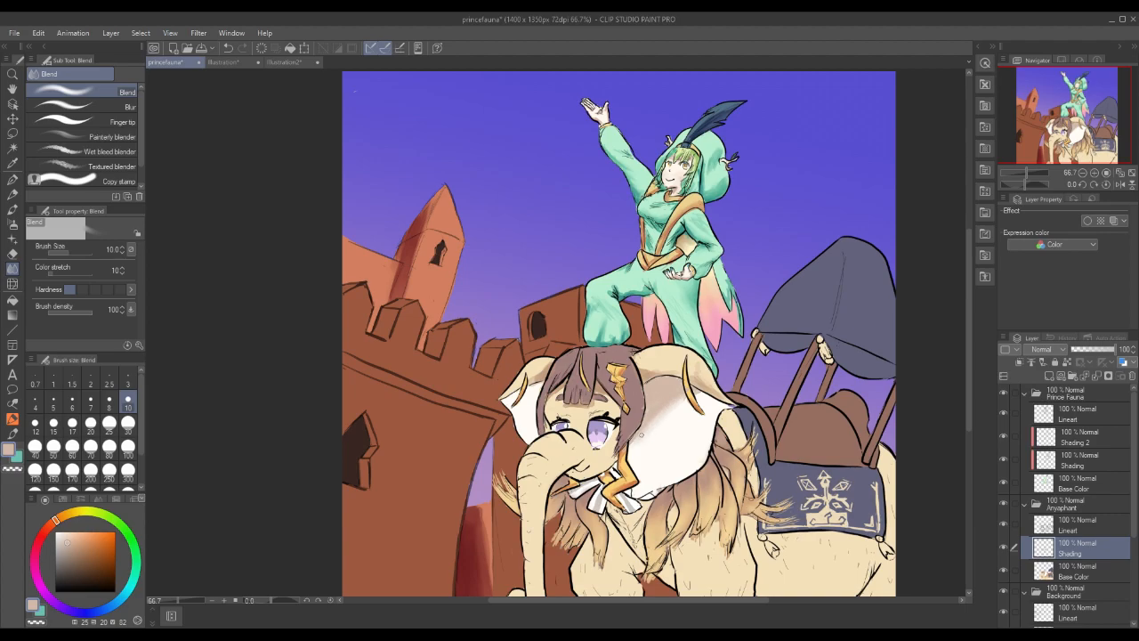
click(128, 422)
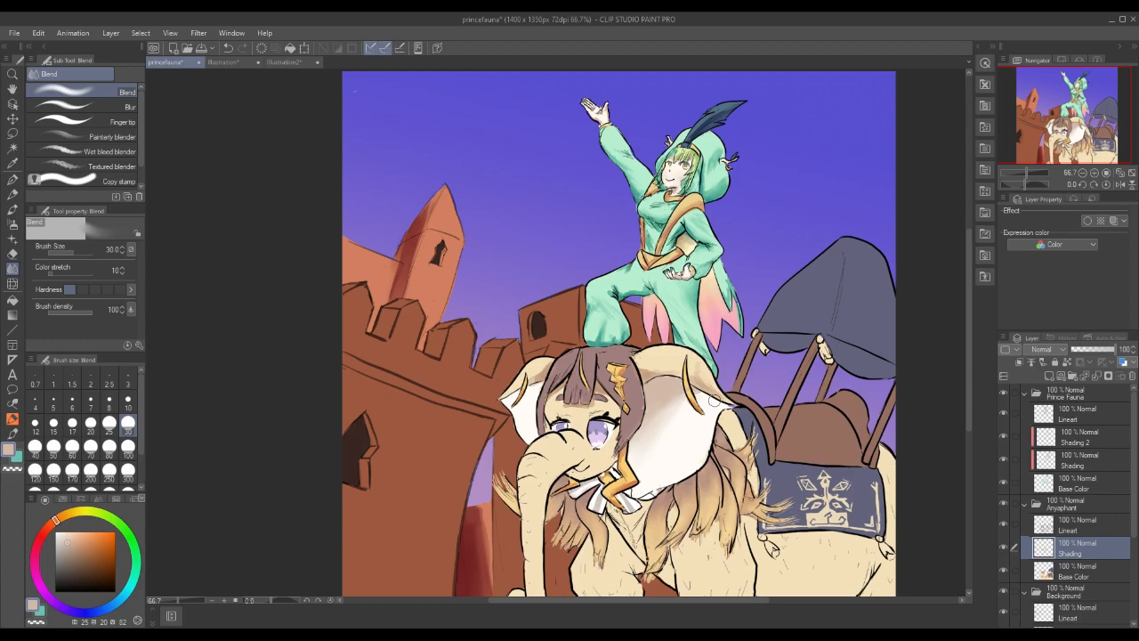
Try the Multiply blending mode on the Anyaphant Shading layer and return it to Normal.
click(13, 209)
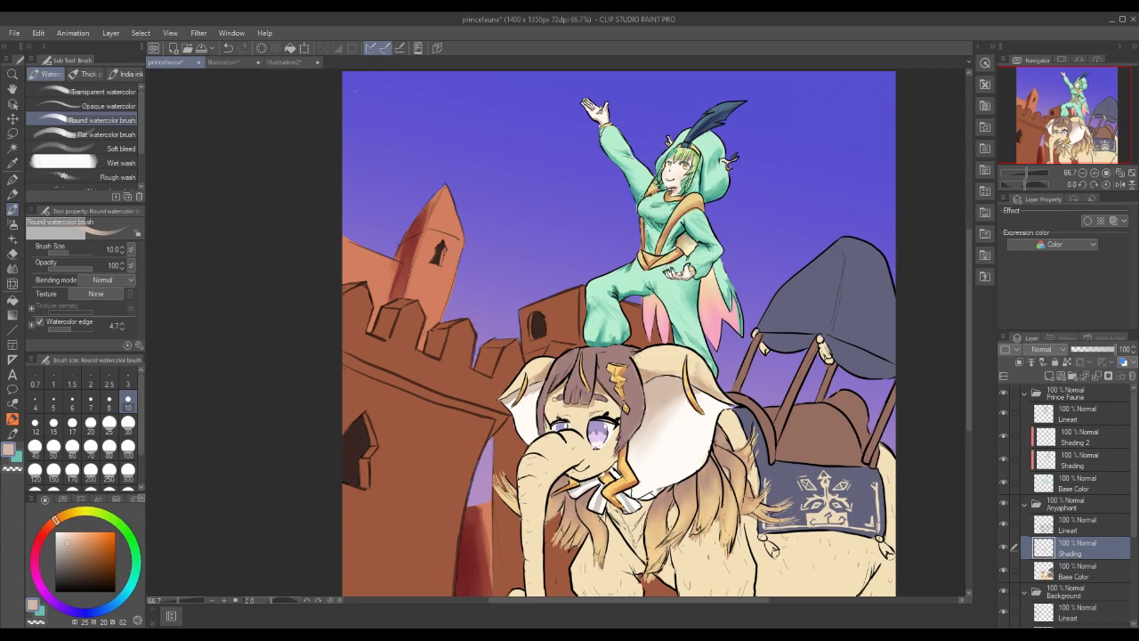
click(1045, 348)
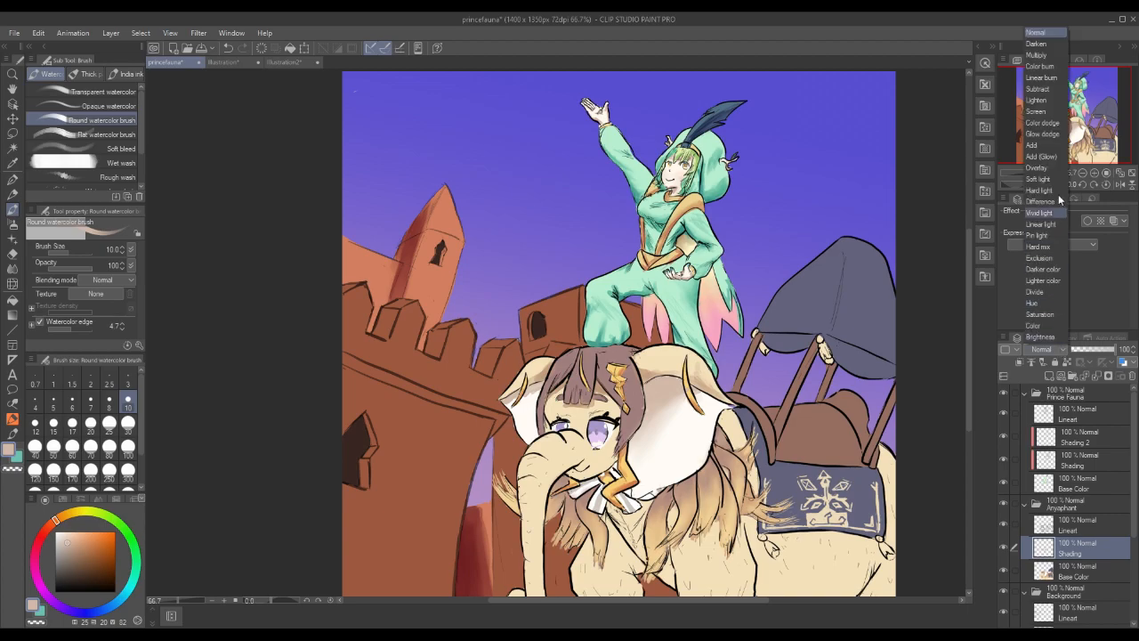
click(1048, 70)
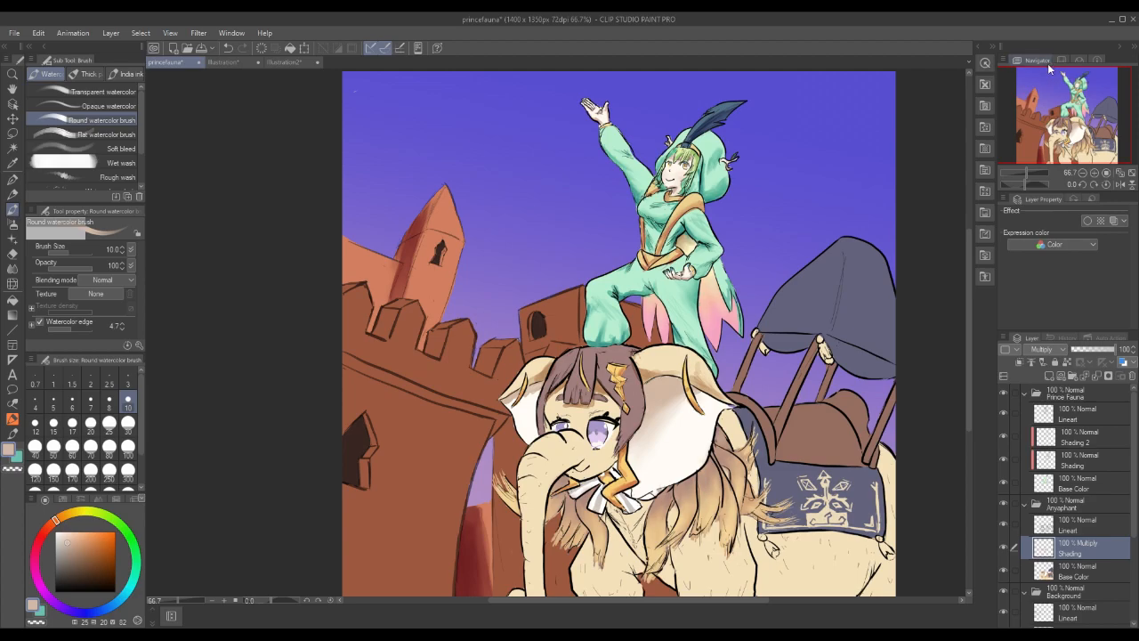
click(1048, 350)
click(1048, 33)
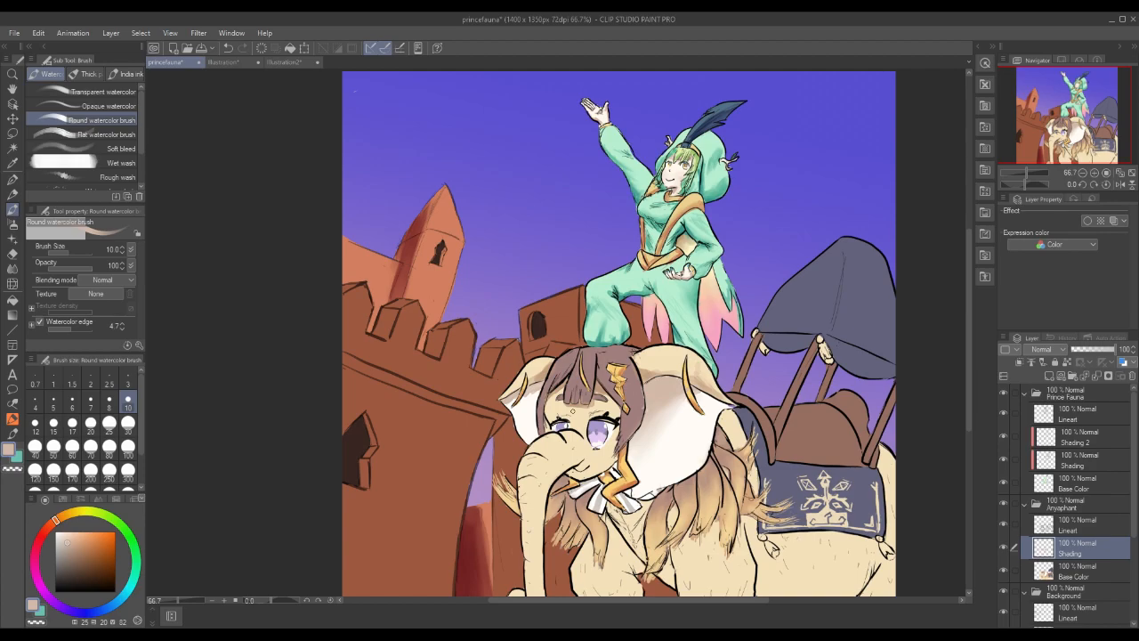
Blend the inner ear's shadow further and clip the Anyaphant Shading layer to the Base Color layer below.
key(j)
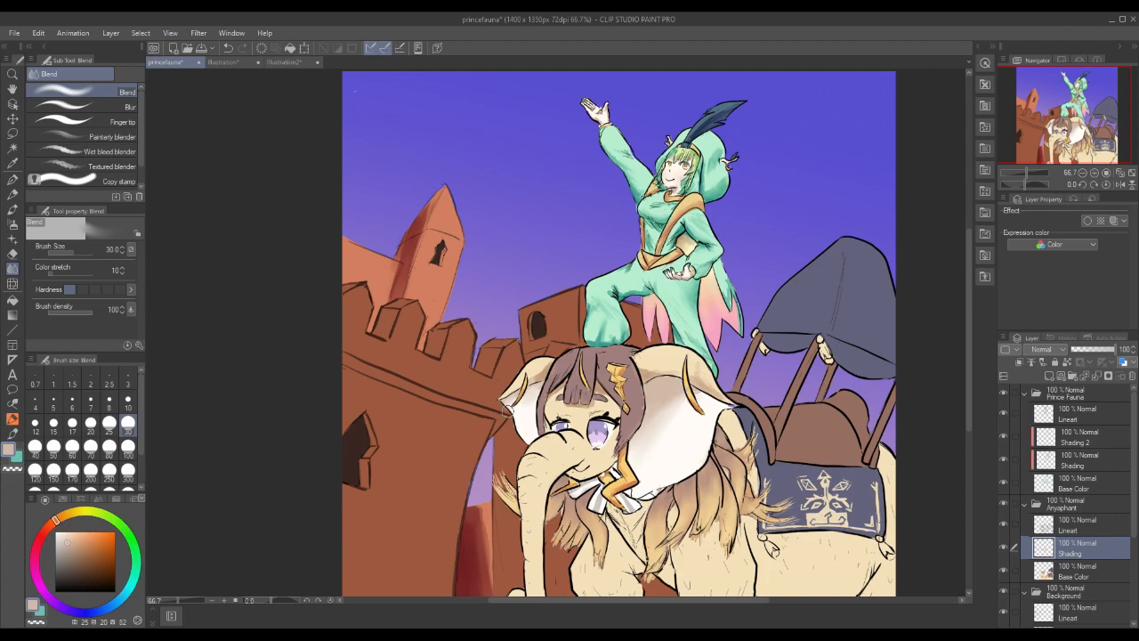
click(14, 210)
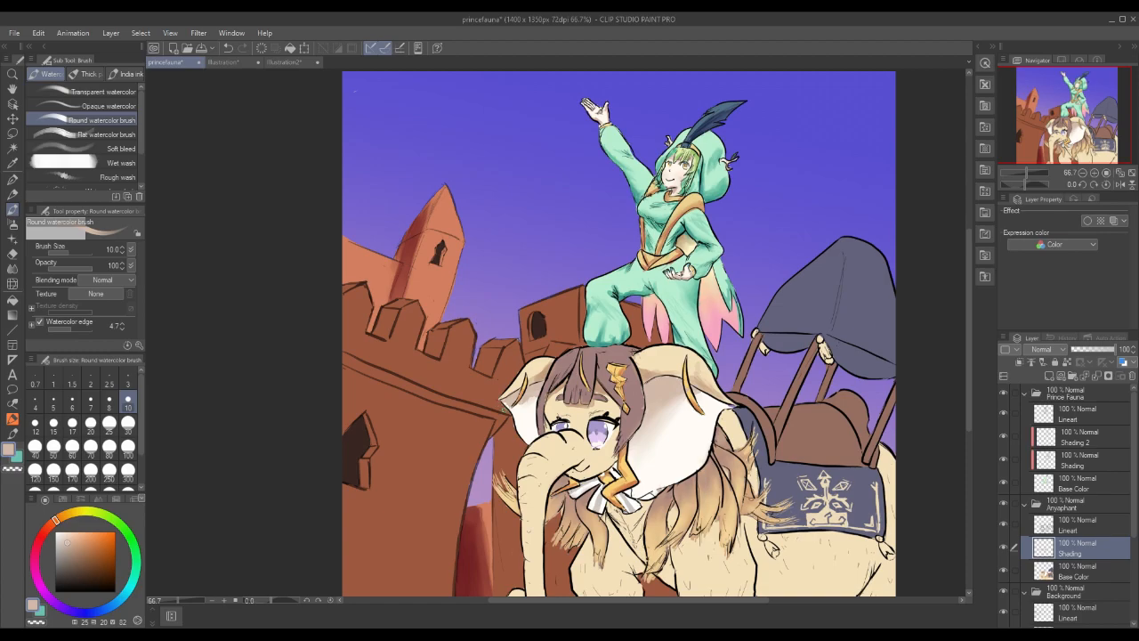
click(1018, 363)
key(j)
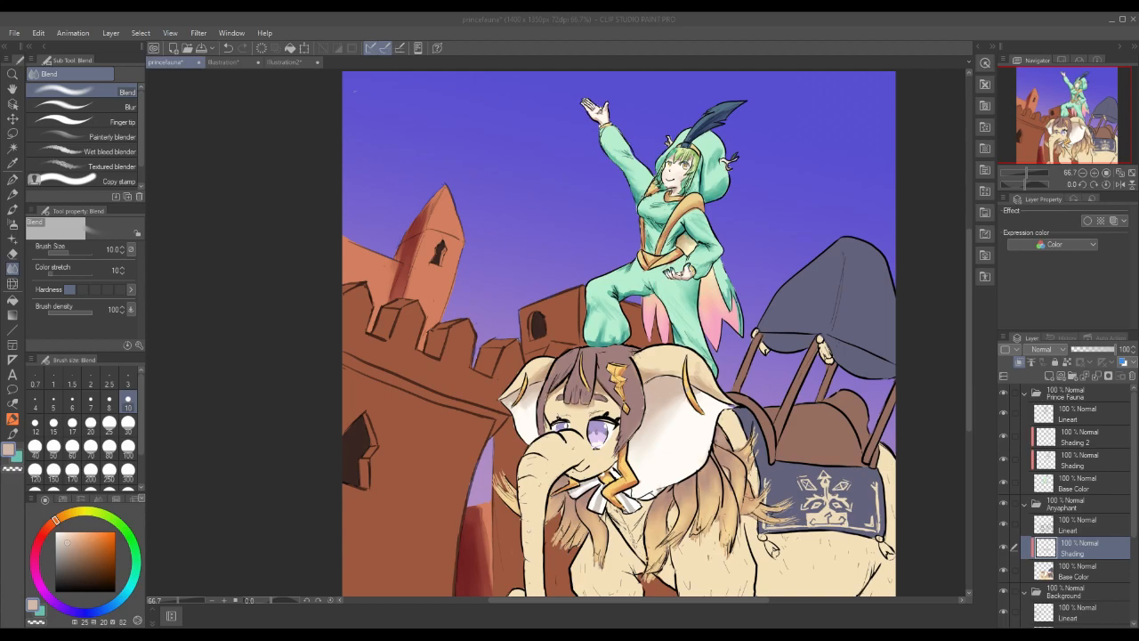
Sample the elephant's hair color, shift it to a darker reddish purple of hue 347, and shade and blend the hair.
right_click(590, 376)
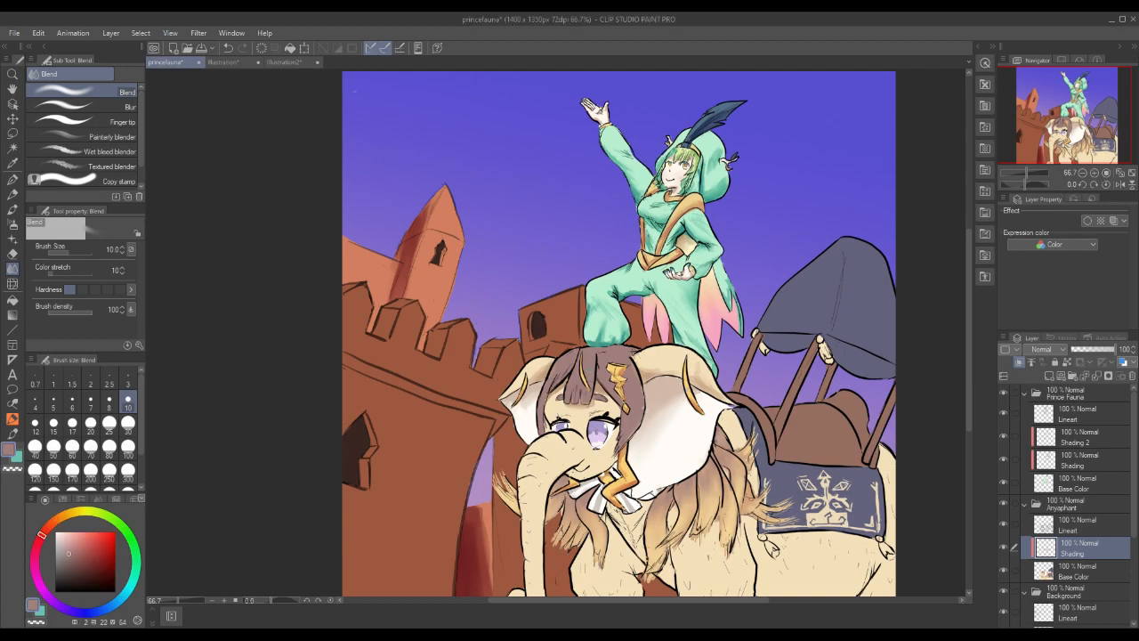
click(13, 209)
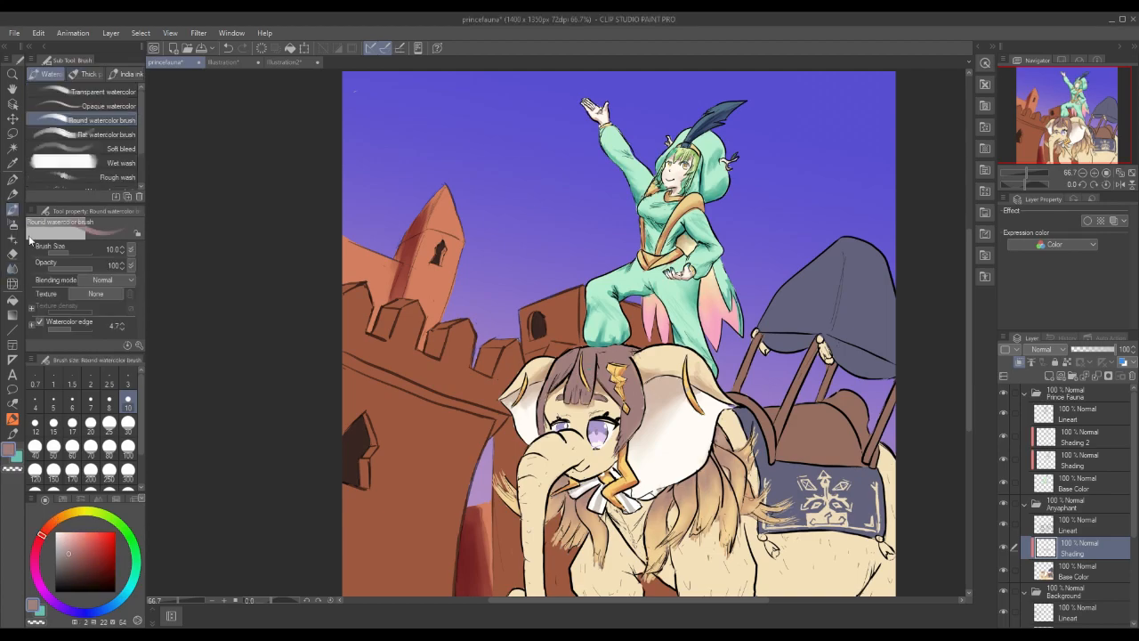
click(76, 561)
click(36, 548)
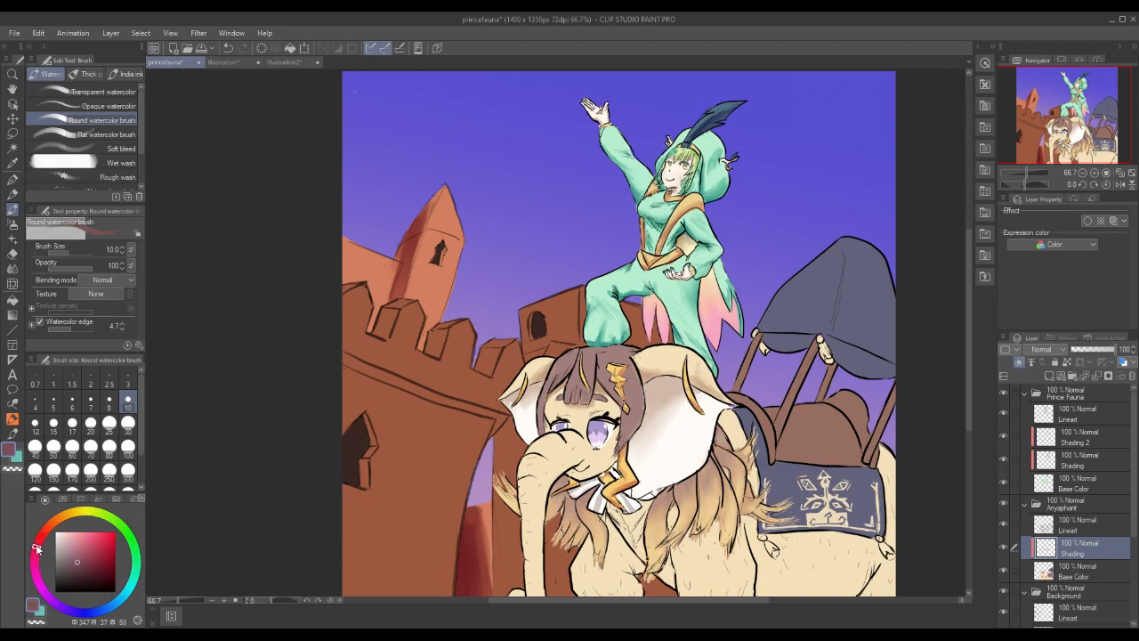
mouse_move(617, 446)
mouse_down()
mouse_move(635, 428)
mouse_move(641, 390)
mouse_up()
mouse_move(591, 404)
mouse_down()
mouse_move(589, 386)
mouse_move(582, 401)
mouse_move(601, 363)
mouse_move(613, 397)
mouse_move(567, 369)
mouse_move(537, 434)
mouse_up()
drag(559, 374, 548, 384)
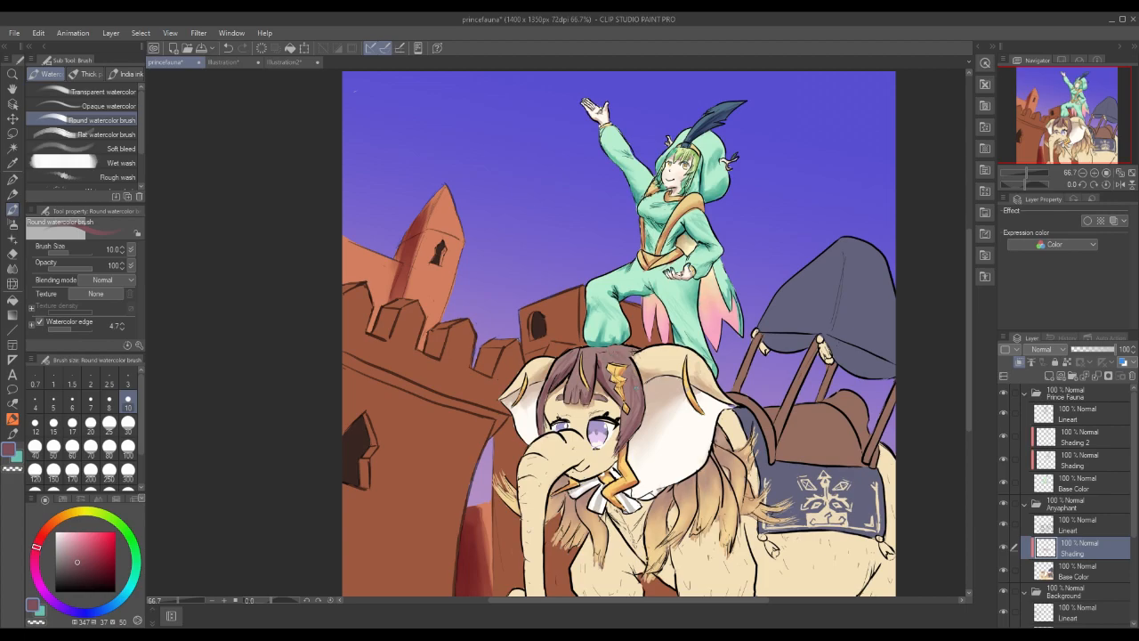
key(j)
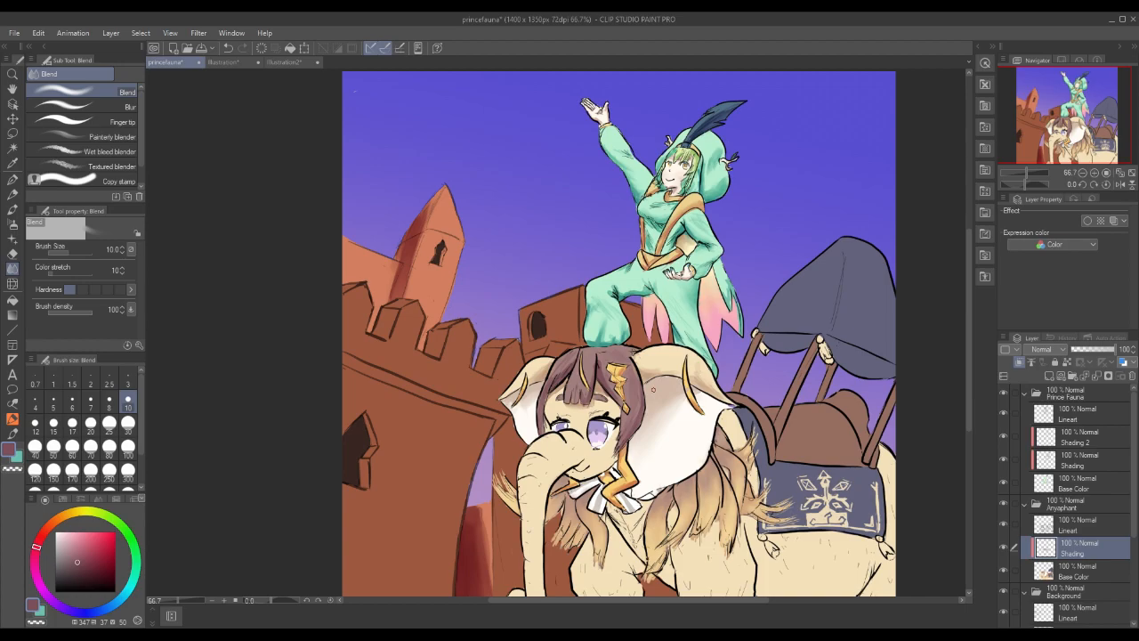
Sample the mane's light fur color, shift it to an orange-brown of hue 25, and shade the chest fur tufts with the Round watercolor brush.
click(12, 212)
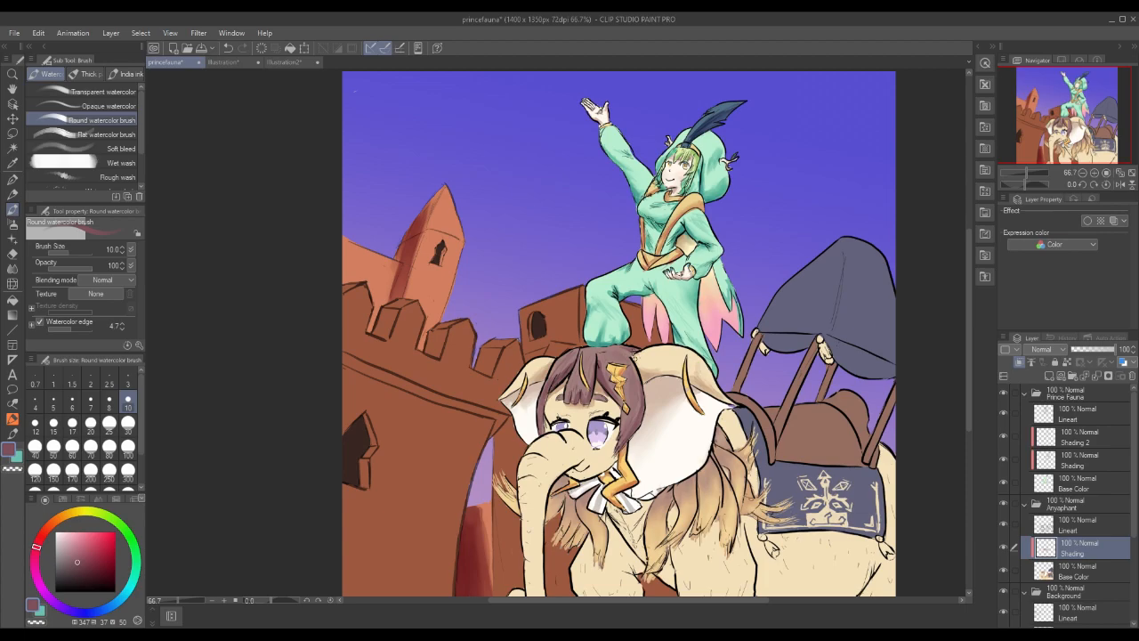
alt+click(712, 514)
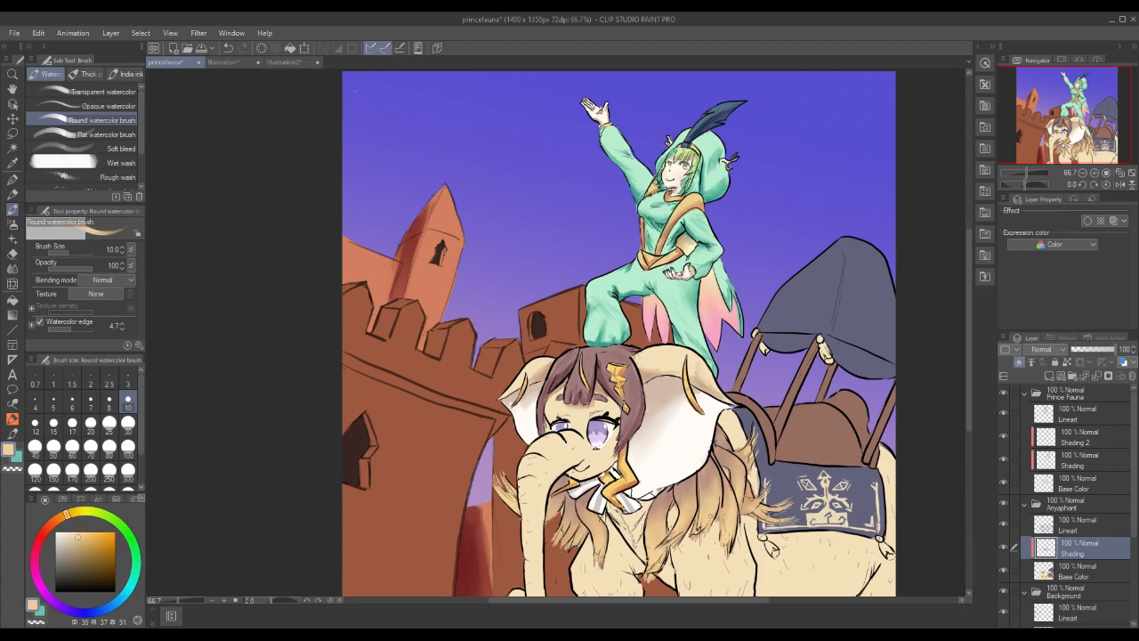
click(86, 549)
click(58, 522)
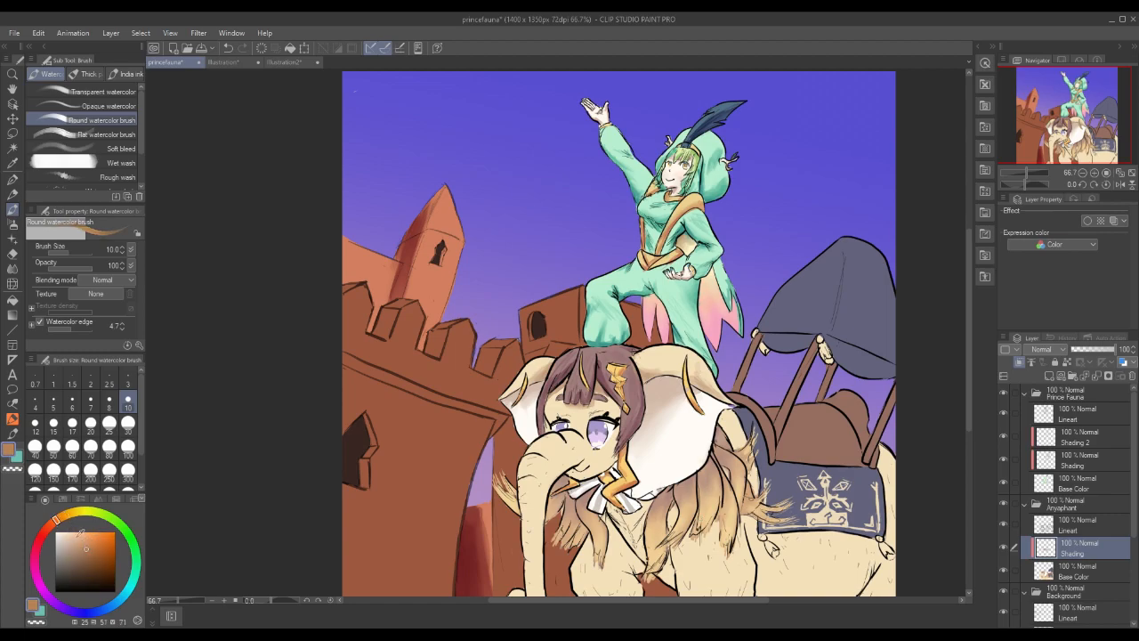
mouse_move(698, 532)
mouse_down()
mouse_move(719, 492)
mouse_move(688, 520)
mouse_move(695, 501)
mouse_move(734, 516)
mouse_move(730, 529)
mouse_move(736, 518)
mouse_up()
drag(721, 547, 724, 532)
mouse_move(741, 502)
mouse_down()
mouse_move(741, 475)
mouse_move(760, 517)
mouse_move(777, 522)
mouse_move(775, 511)
mouse_up()
mouse_move(649, 573)
mouse_down()
mouse_move(668, 550)
mouse_move(665, 507)
mouse_move(665, 521)
mouse_up()
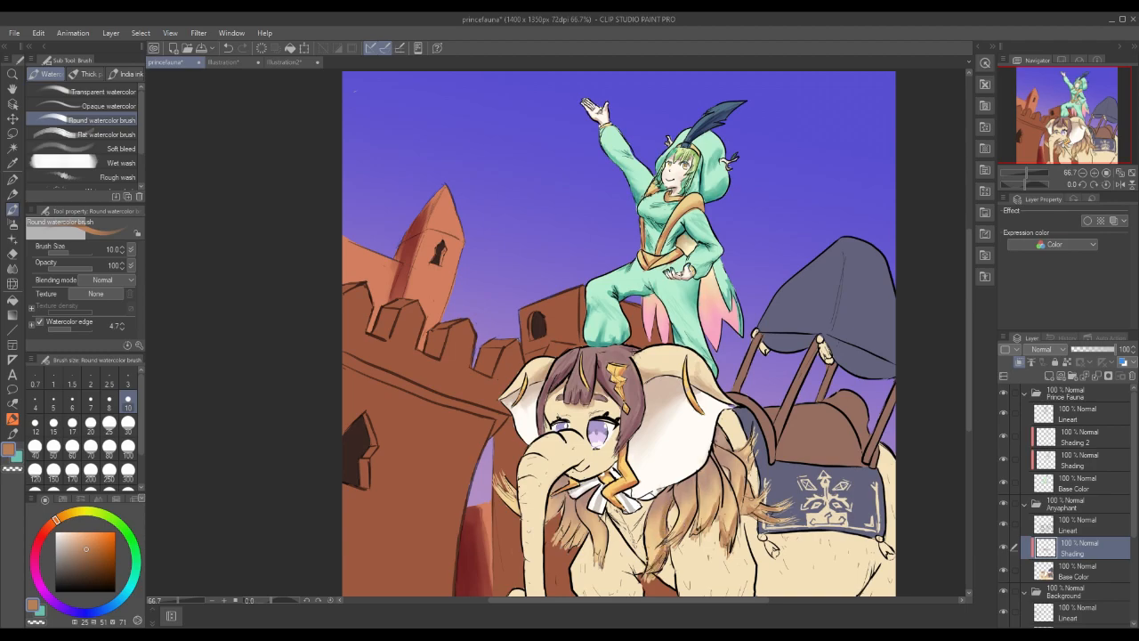
Extend the orange-brown shading over the remaining fur tufts beside the trunk and behind the ear, and save the drawing.
drag(593, 534, 588, 521)
mouse_move(598, 561)
mouse_down()
mouse_move(592, 534)
mouse_move(605, 535)
mouse_up()
drag(709, 518, 717, 494)
drag(712, 512, 758, 436)
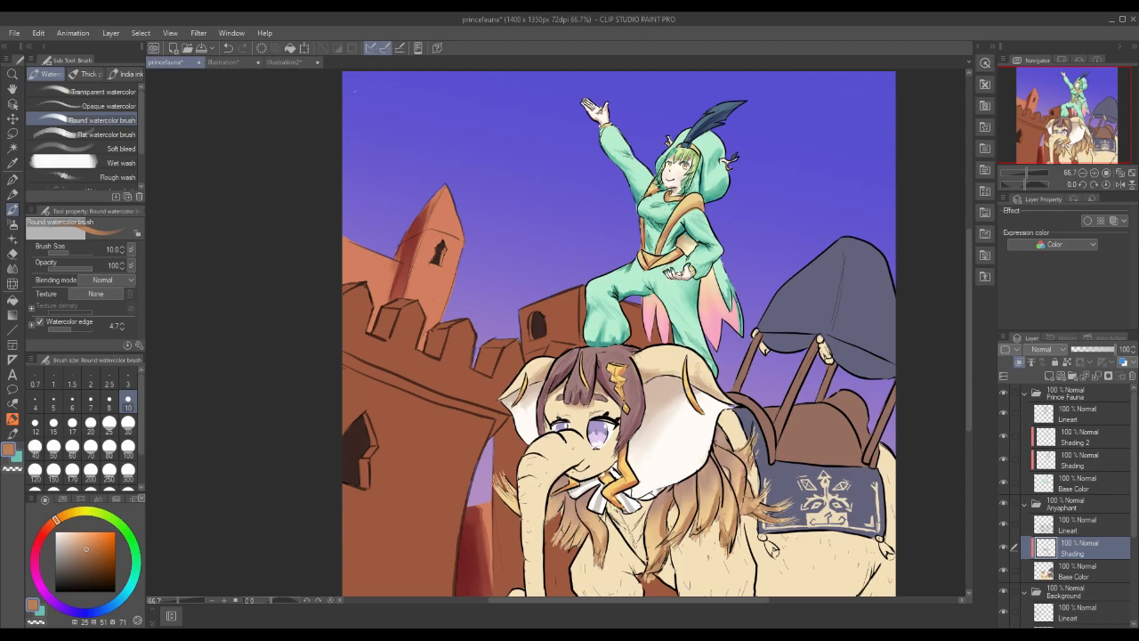
mouse_move(573, 544)
mouse_down()
mouse_move(584, 532)
mouse_move(566, 521)
mouse_move(578, 536)
mouse_up()
mouse_move(518, 512)
mouse_down()
mouse_move(504, 496)
mouse_move(557, 511)
mouse_up()
drag(546, 520, 556, 513)
drag(545, 517, 560, 511)
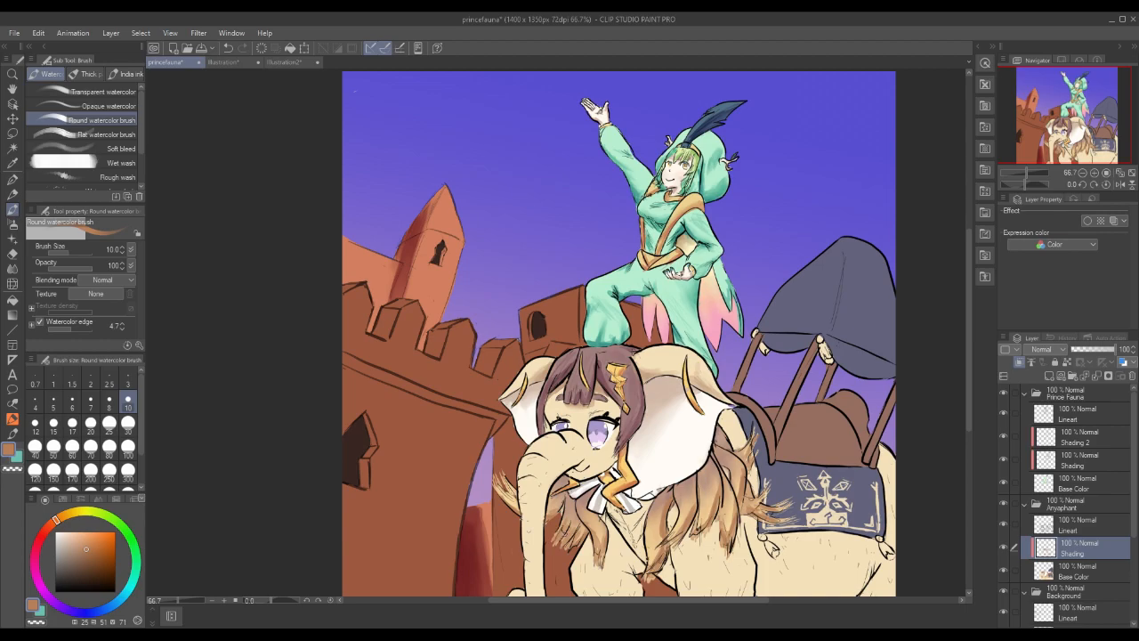
click(14, 33)
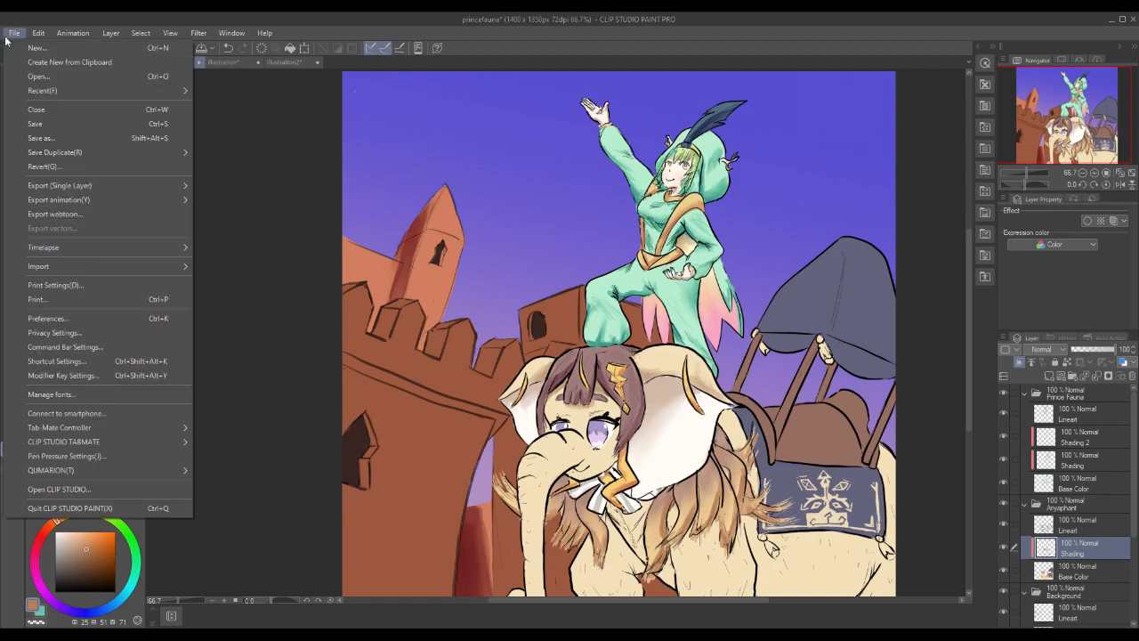
click(66, 121)
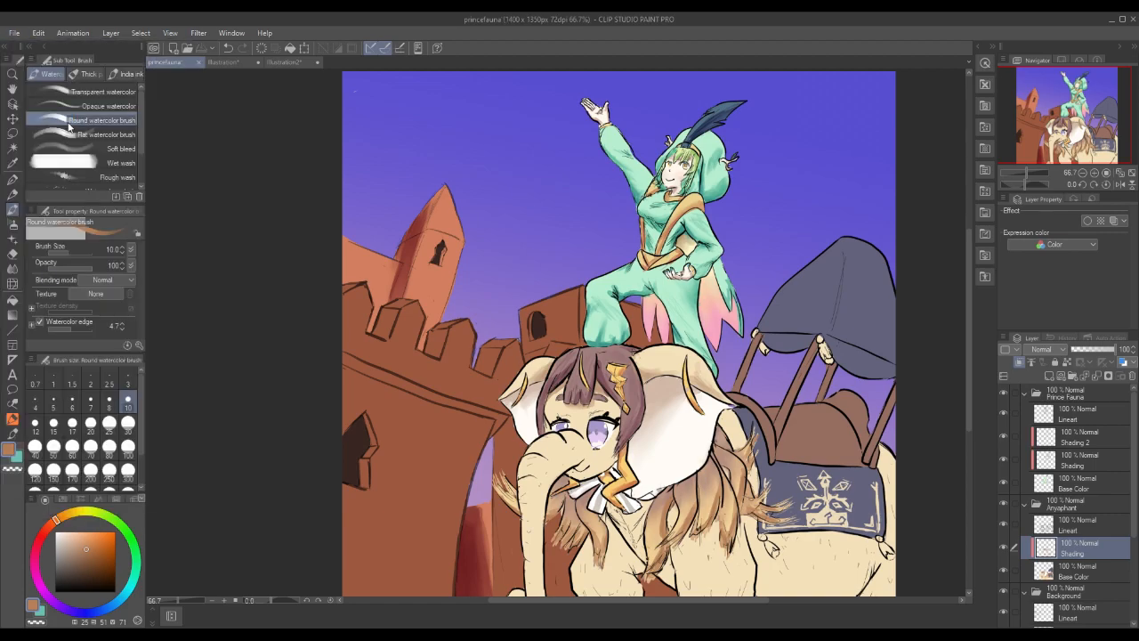
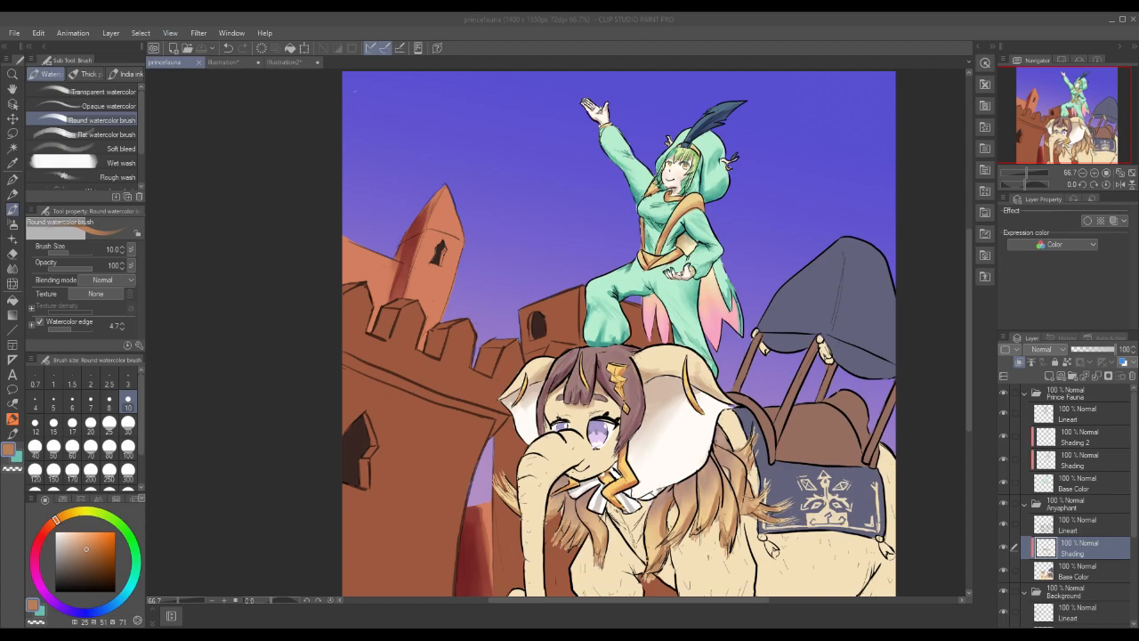
Sample the ear's white near its lower edge, darken it to a light gray, and shade the elephant's white bow.
click(653, 501)
alt+click(652, 494)
click(62, 542)
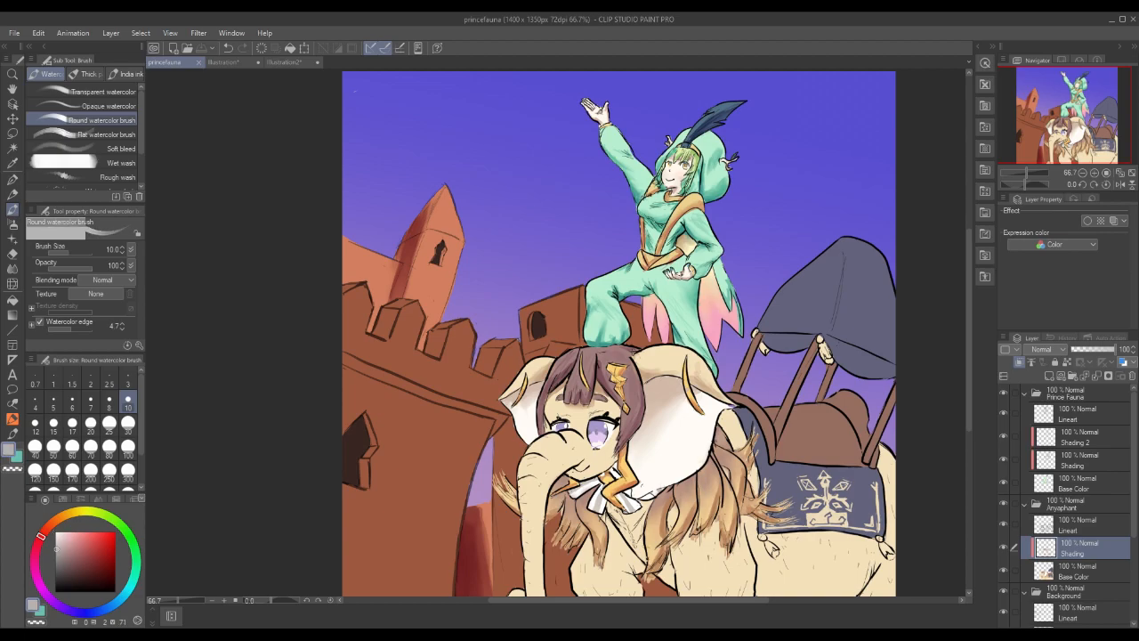
mouse_move(649, 495)
mouse_down()
mouse_move(622, 494)
mouse_move(617, 477)
mouse_move(575, 497)
mouse_move(618, 498)
mouse_move(596, 493)
mouse_up()
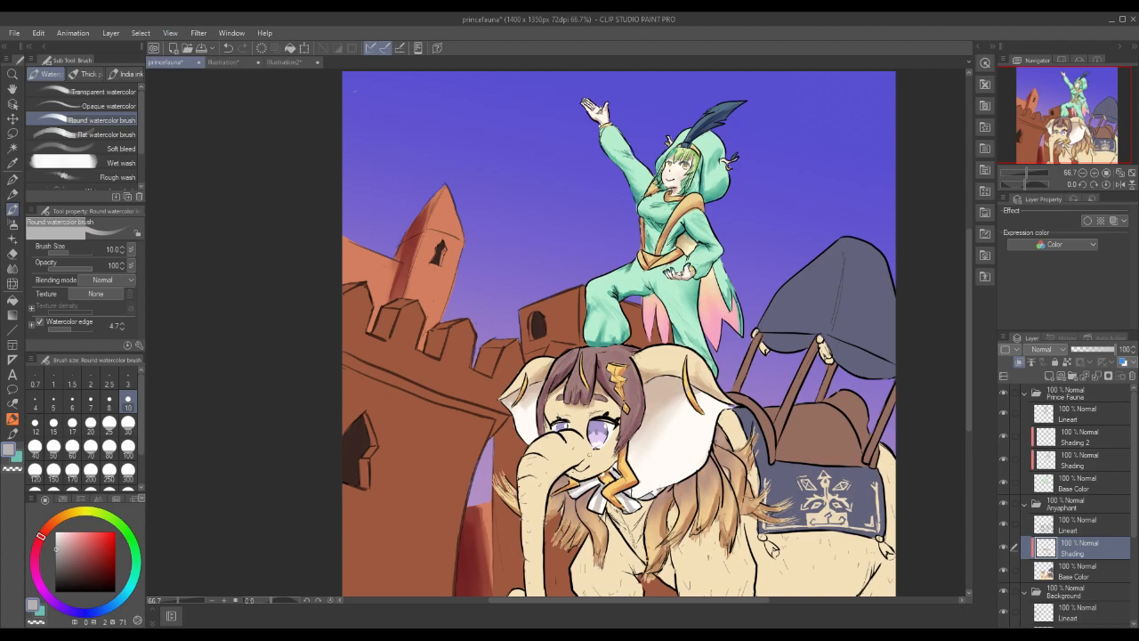
Try Color burn, Linear burn and Multiply as the Anyaphant Shading layer's blending mode, and return it to Normal.
click(1050, 349)
click(1049, 70)
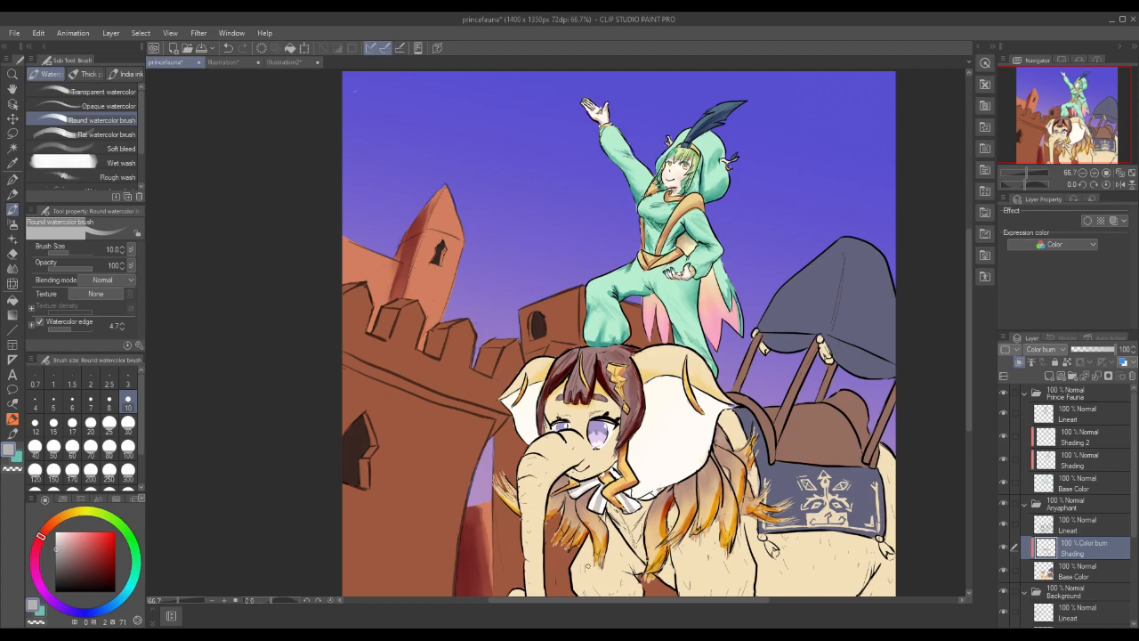
click(1057, 353)
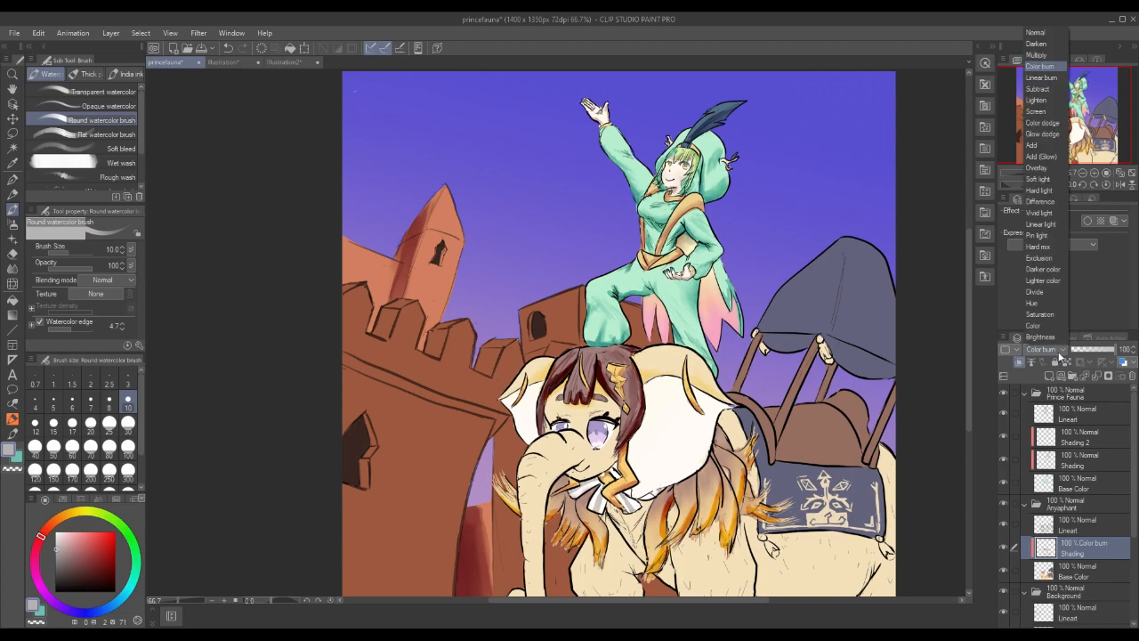
click(1050, 80)
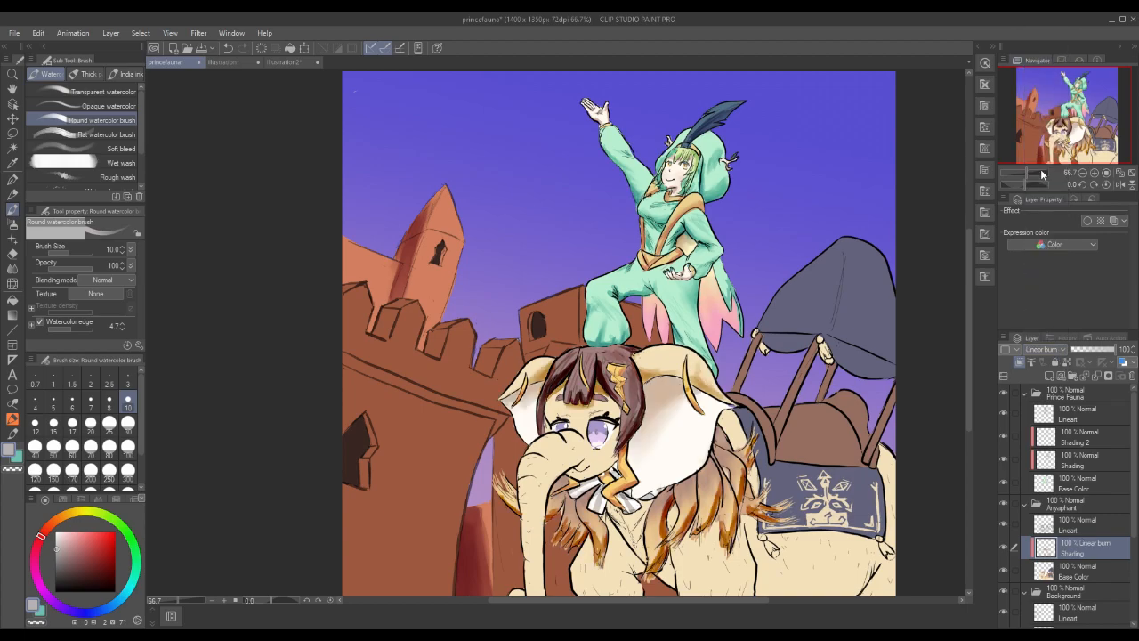
click(1051, 350)
click(1038, 56)
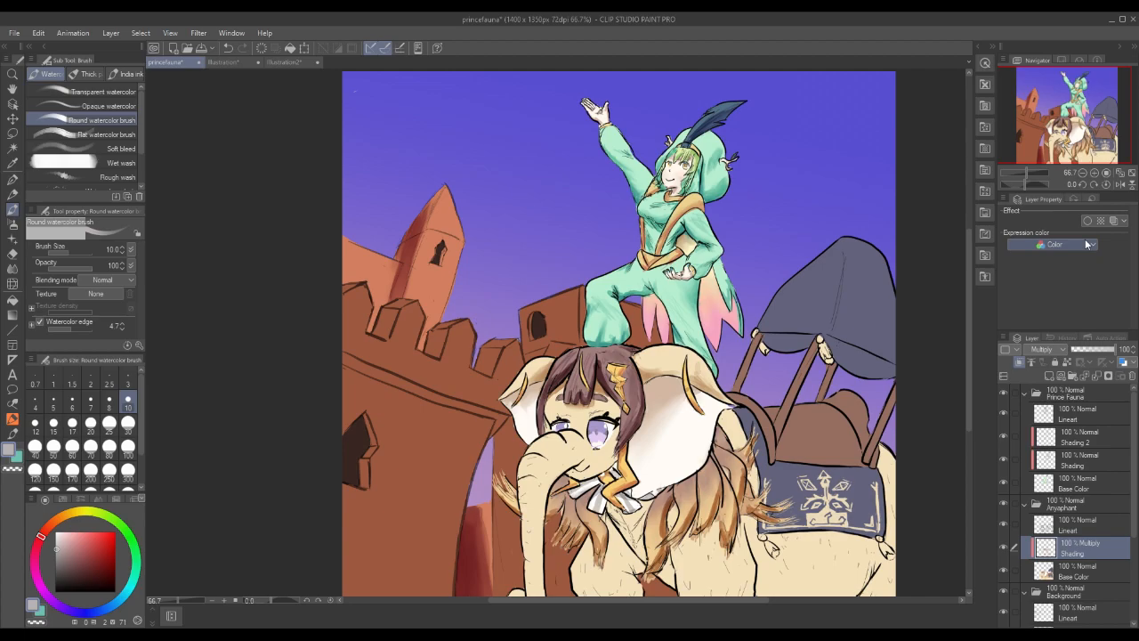
click(1043, 350)
click(1046, 34)
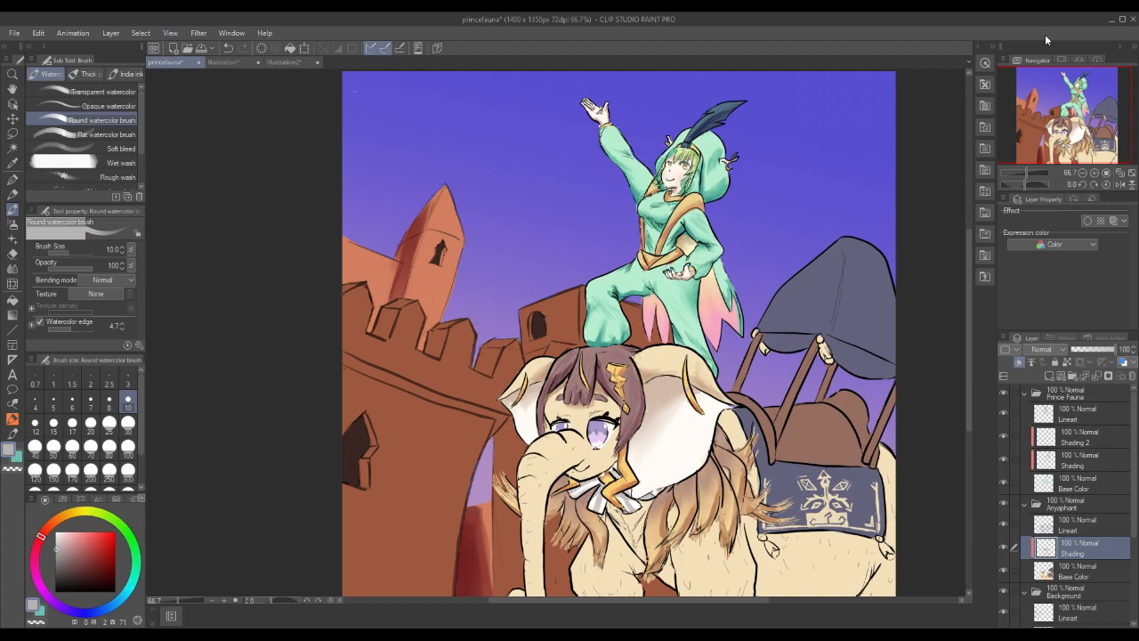
Sample the elephant's cream skin color, shift it to an orange-brown of hue 24, and shade the chest and front legs below the mane.
alt+click(563, 451)
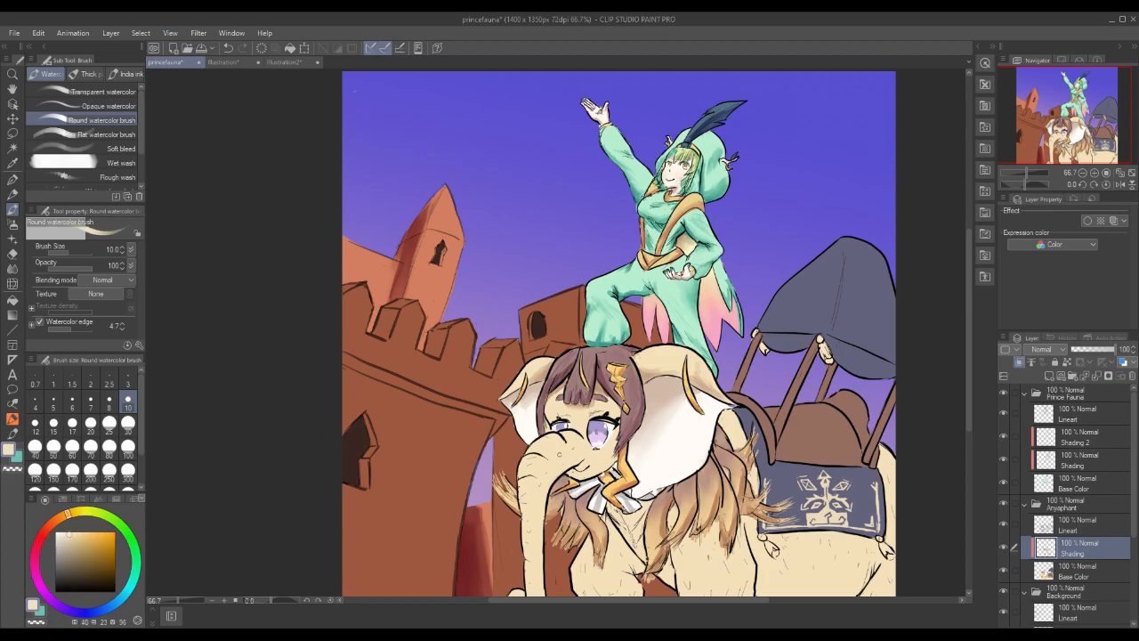
click(80, 545)
click(59, 523)
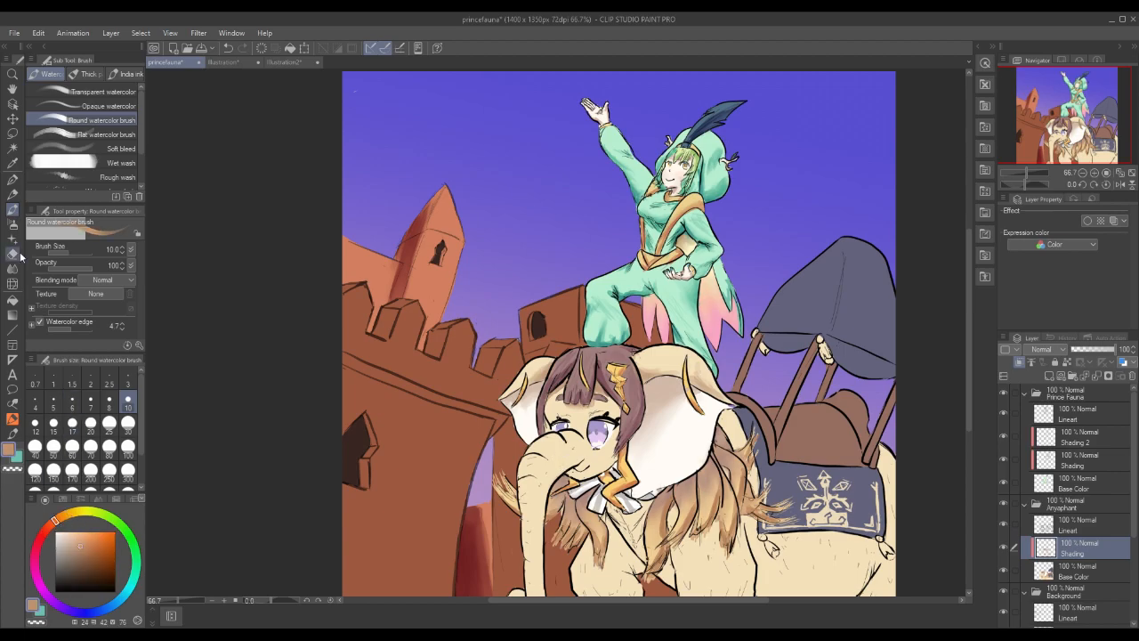
mouse_move(610, 512)
mouse_down()
mouse_move(643, 562)
mouse_move(641, 514)
mouse_move(630, 513)
mouse_move(643, 509)
mouse_up()
mouse_move(660, 569)
mouse_down()
mouse_move(669, 580)
mouse_move(672, 562)
mouse_move(671, 578)
mouse_up()
mouse_move(672, 507)
mouse_down()
mouse_move(683, 552)
mouse_move(690, 530)
mouse_move(680, 561)
mouse_move(714, 525)
mouse_move(735, 555)
mouse_move(713, 549)
mouse_up()
mouse_move(743, 599)
mouse_down()
mouse_move(736, 577)
mouse_move(712, 589)
mouse_move(721, 587)
mouse_up()
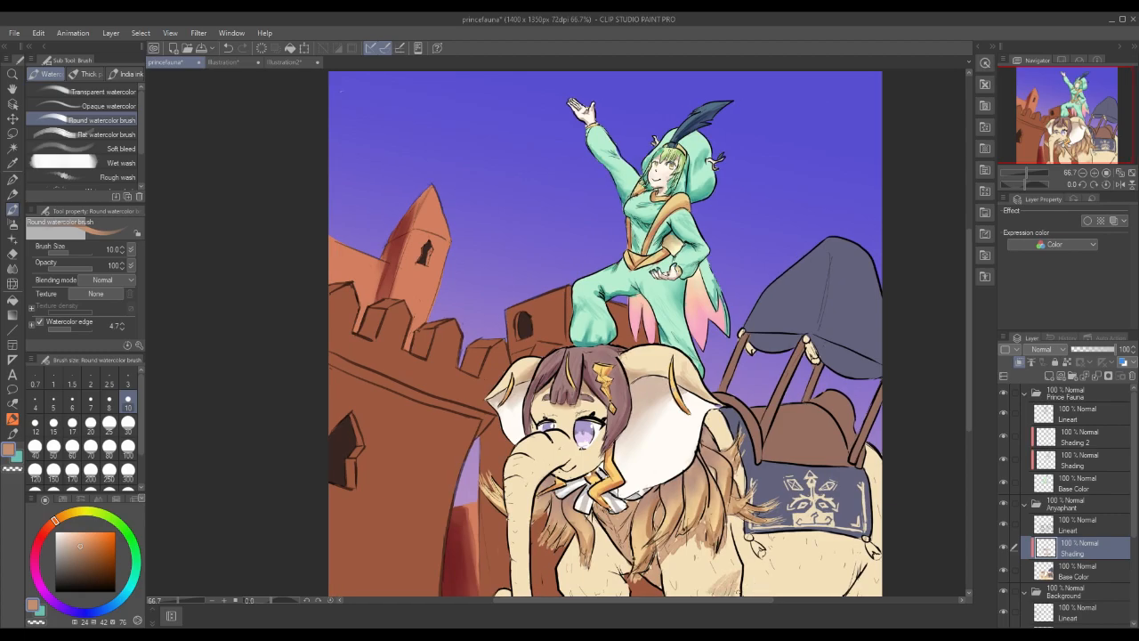
Extend the orange-brown shading down the near front leg and smooth it with the Blend tool.
scroll(730, 570, down, 2)
mouse_move(726, 521)
mouse_down()
mouse_move(704, 538)
mouse_move(737, 543)
mouse_move(667, 539)
mouse_move(673, 523)
mouse_move(702, 537)
mouse_move(687, 521)
mouse_move(666, 540)
mouse_up()
mouse_move(680, 500)
mouse_down()
mouse_move(667, 523)
mouse_move(683, 500)
mouse_move(686, 511)
mouse_move(728, 504)
mouse_move(676, 517)
mouse_up()
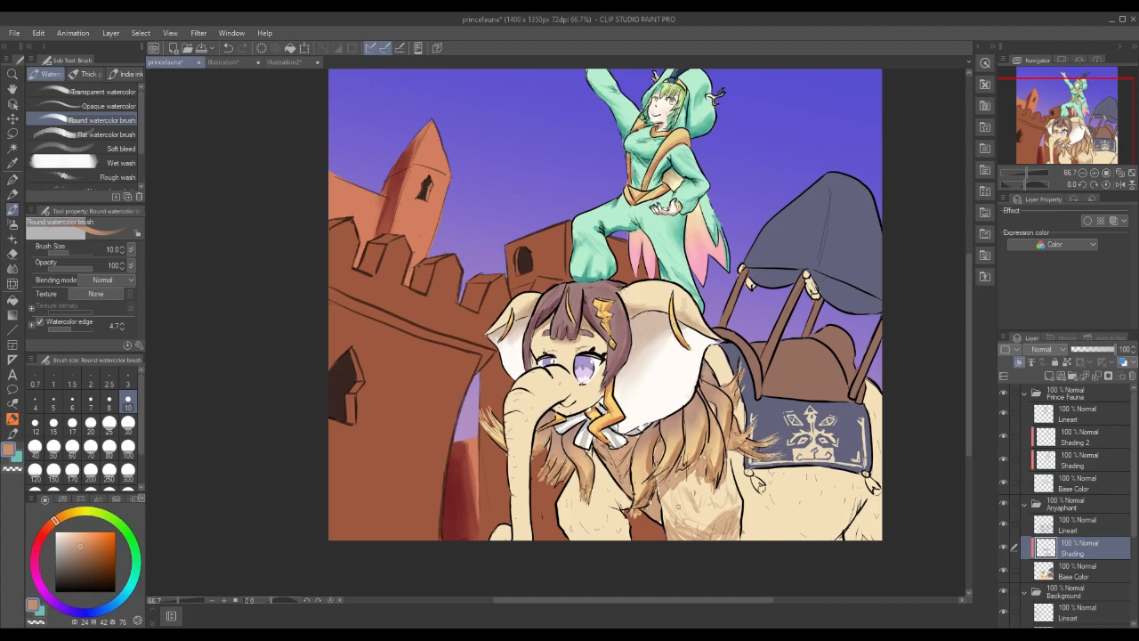
click(12, 268)
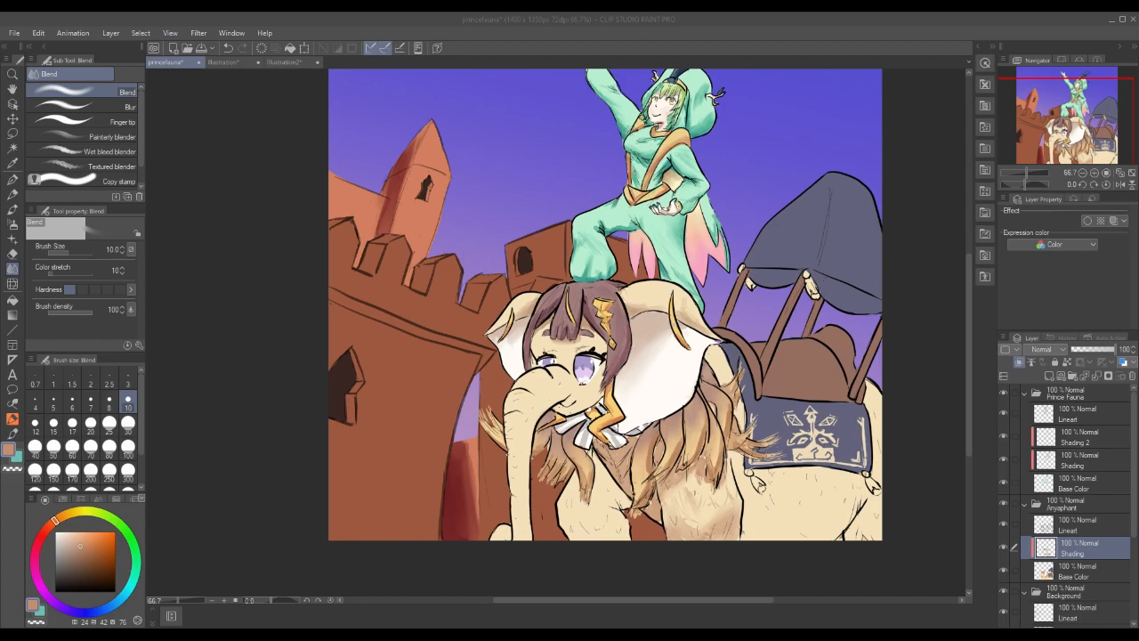
click(607, 473)
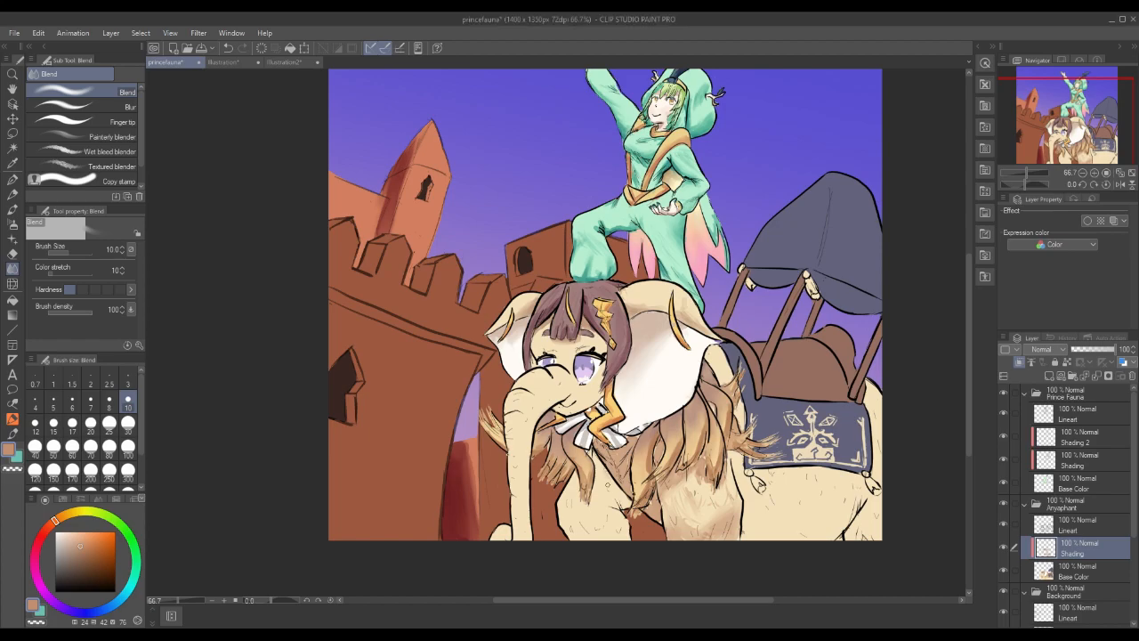
Shade the chest beneath the bow and the other front leg with the Round watercolor brush, and blend the strokes.
click(13, 210)
mouse_move(603, 467)
mouse_down()
mouse_move(625, 498)
mouse_move(589, 538)
mouse_move(625, 532)
mouse_move(594, 533)
mouse_move(571, 514)
mouse_move(575, 500)
mouse_up()
drag(715, 497, 709, 506)
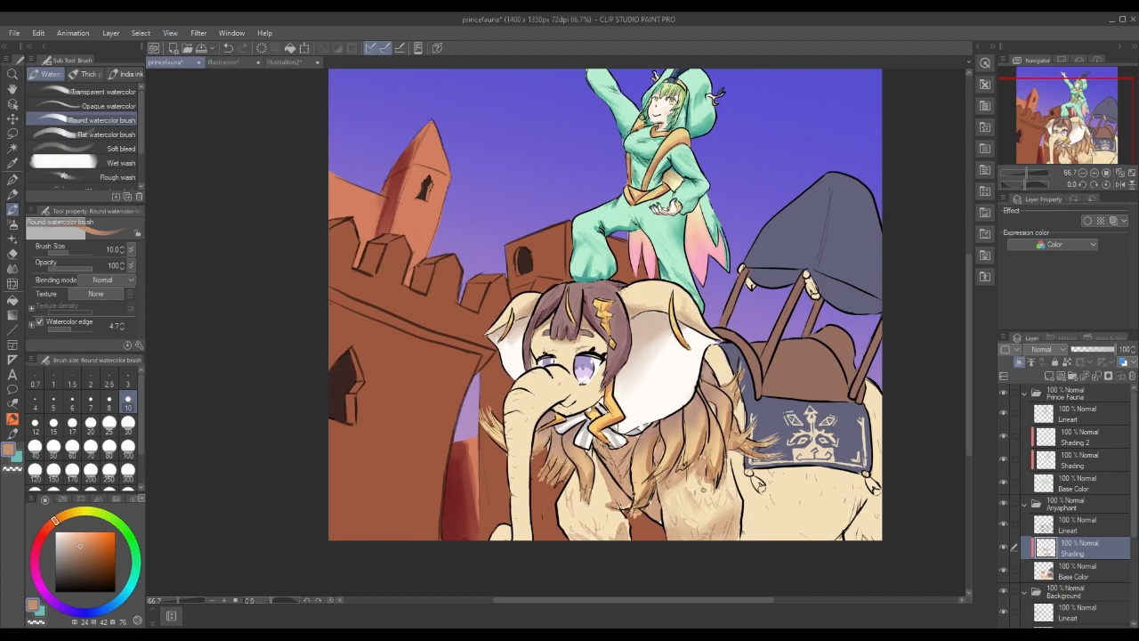
drag(589, 524, 574, 539)
click(13, 268)
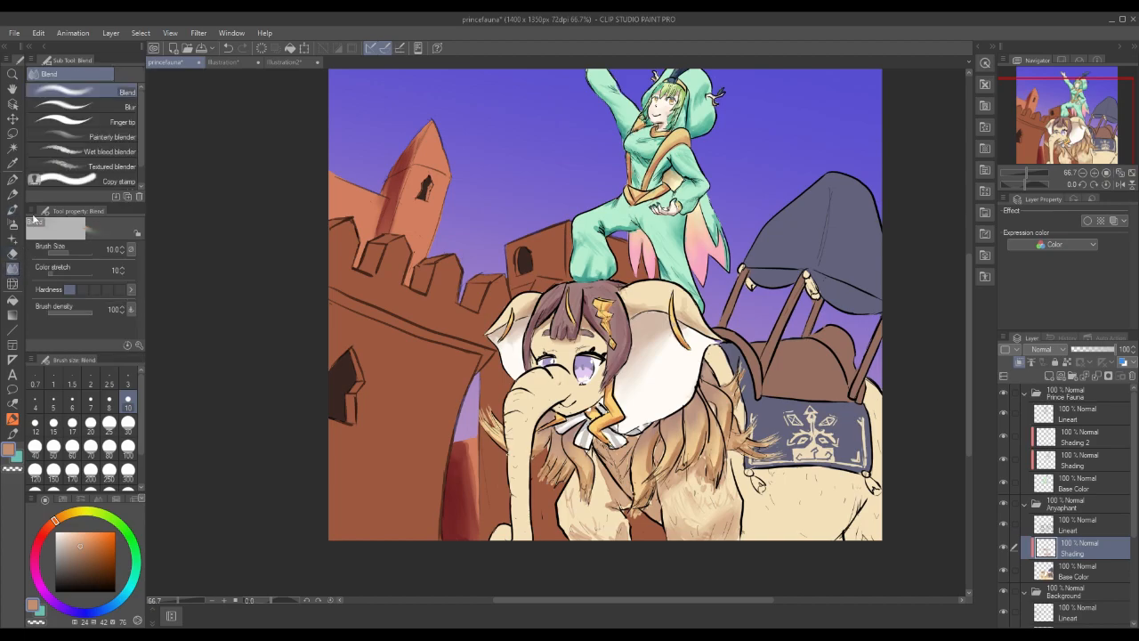
Clean up the near front leg's shading with the Hard eraser, and add and blend more shading on the lower part of the other front leg.
click(13, 254)
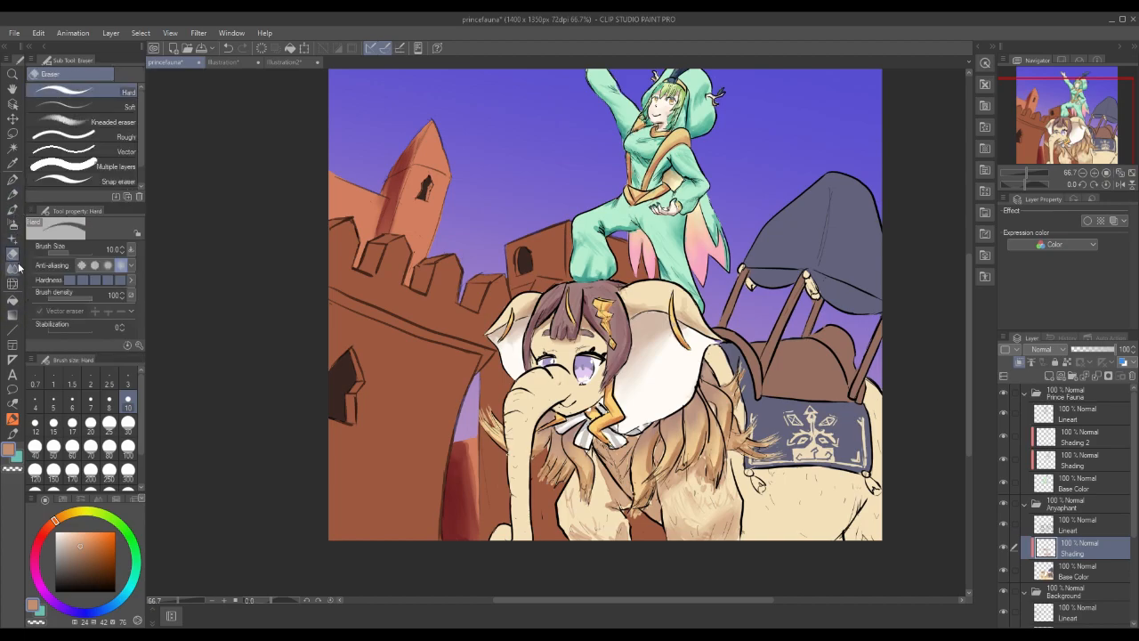
mouse_move(692, 495)
mouse_down()
mouse_move(691, 508)
mouse_move(728, 486)
mouse_move(726, 512)
mouse_up()
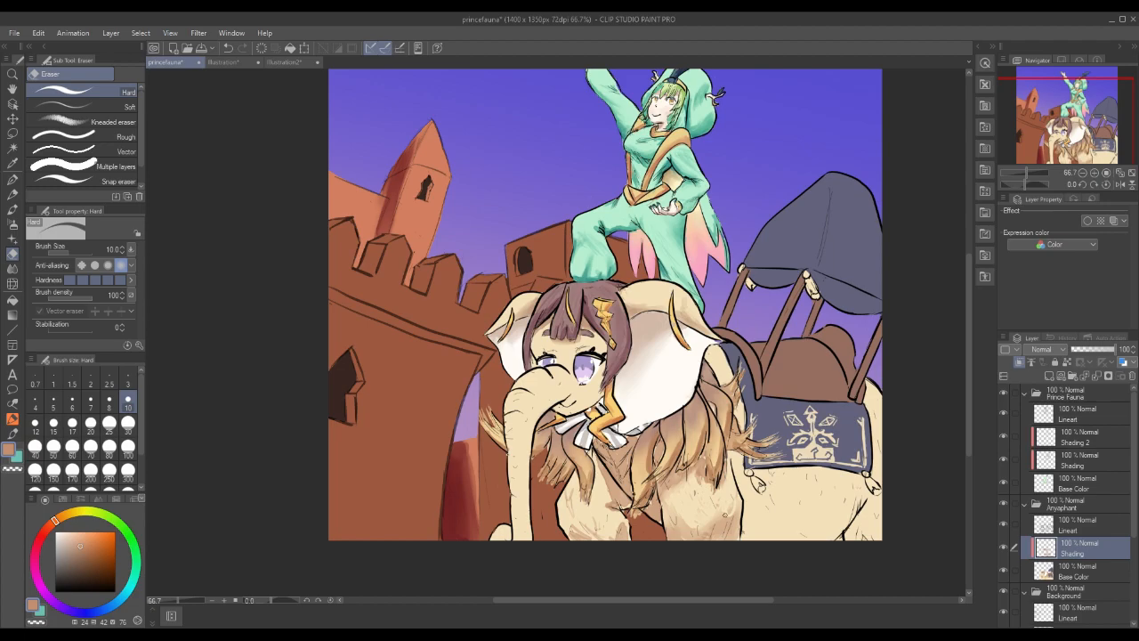
key(b)
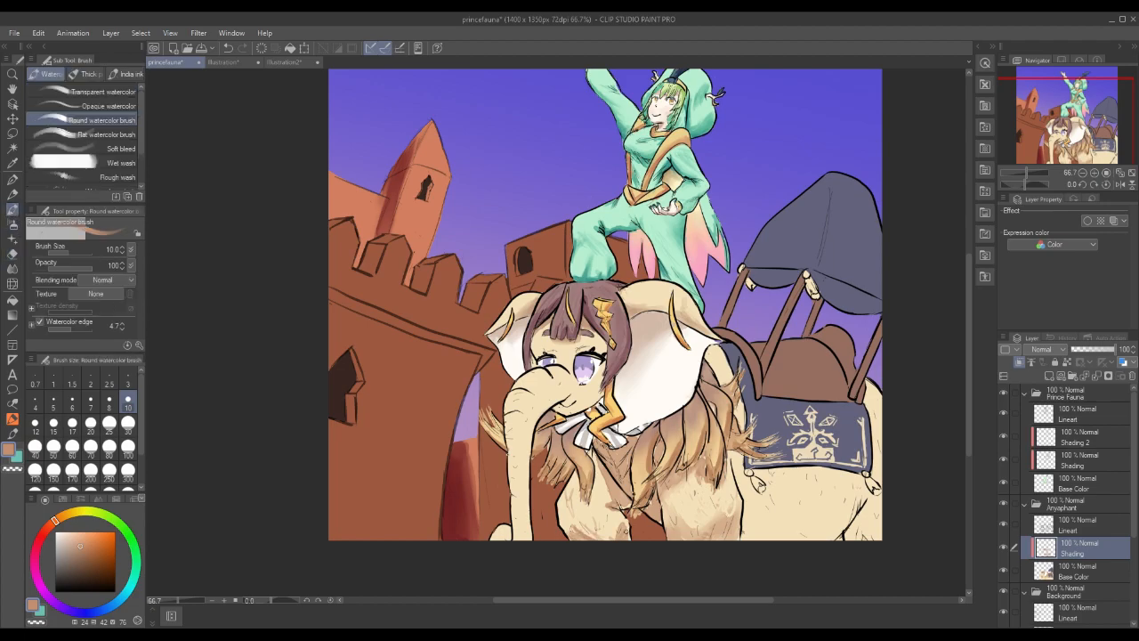
click(13, 268)
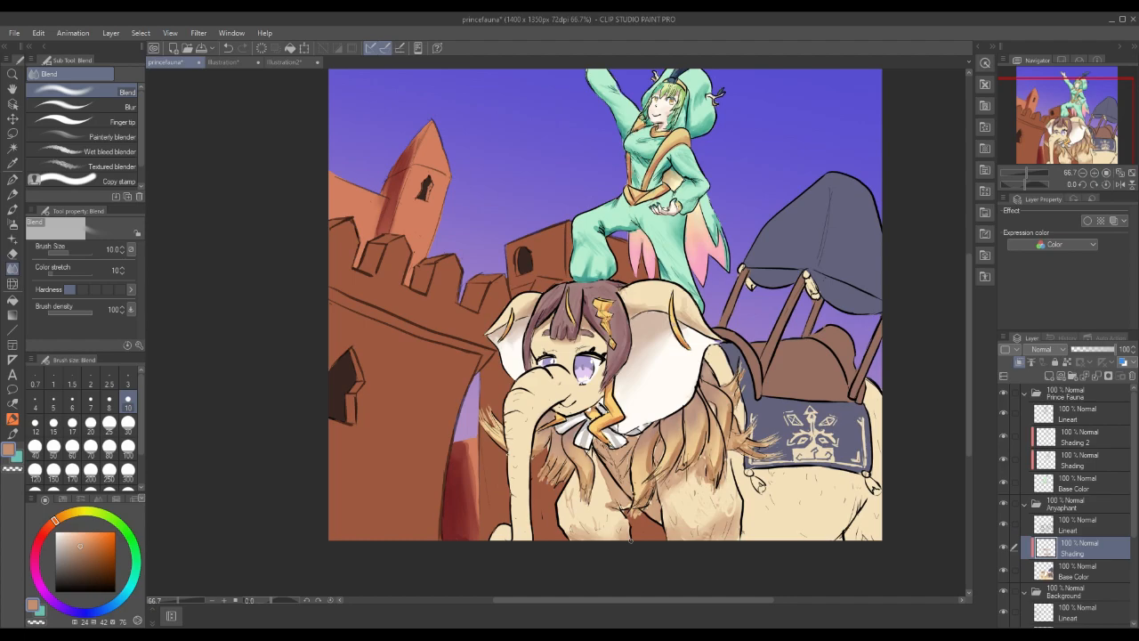
click(12, 208)
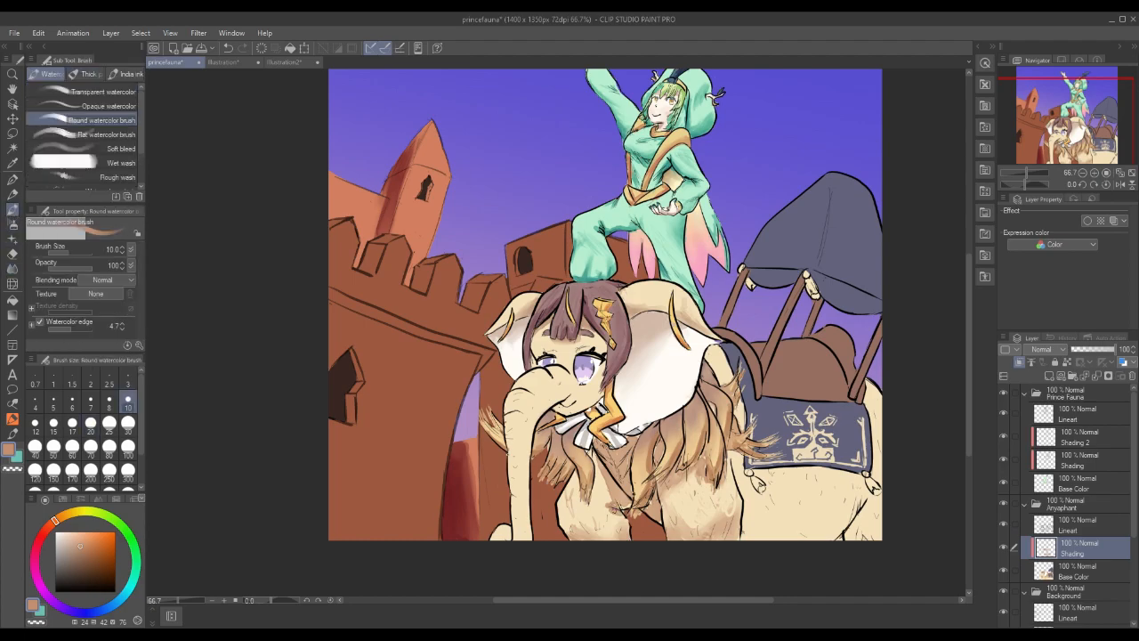
mouse_move(605, 539)
mouse_down()
mouse_move(610, 523)
mouse_move(583, 527)
mouse_move(610, 518)
mouse_move(612, 533)
mouse_move(607, 514)
mouse_up()
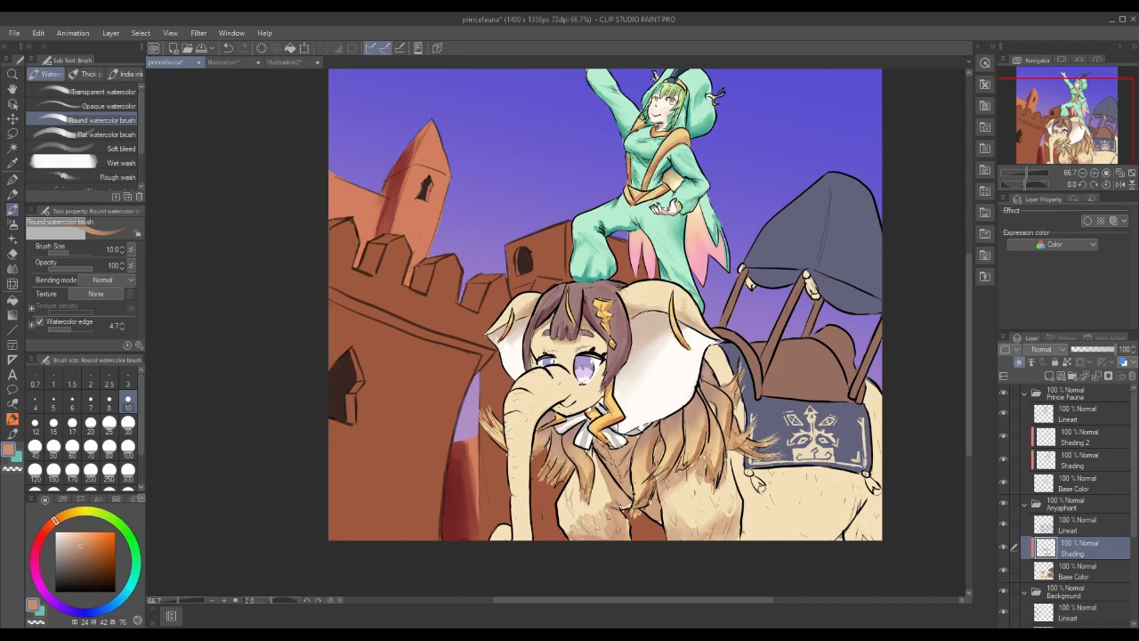
key(j)
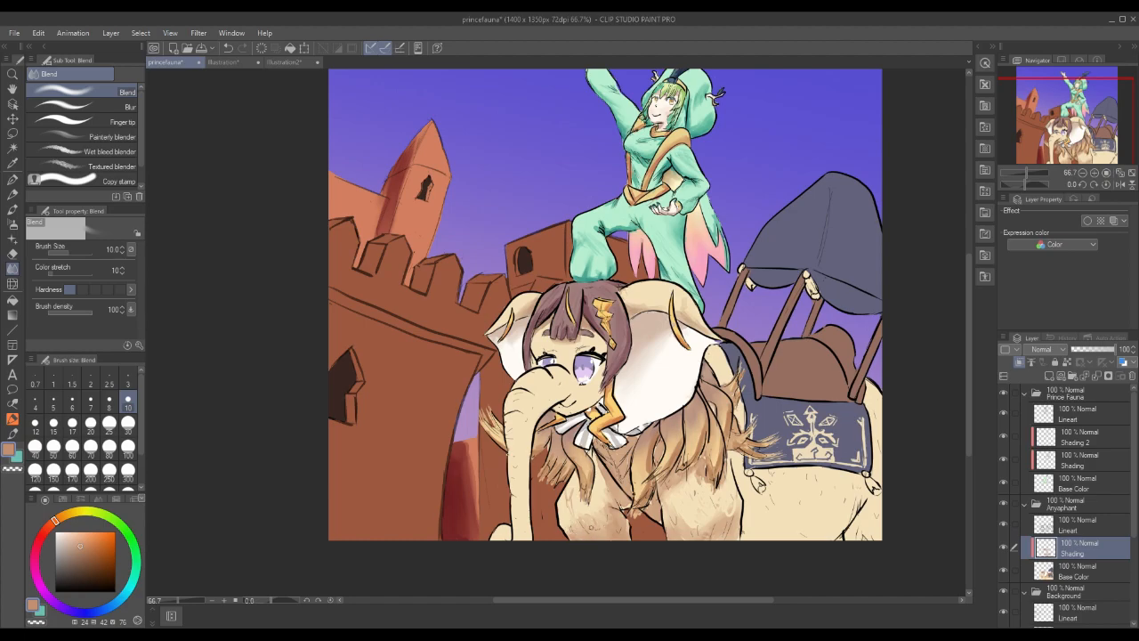
Shade the elephant's belly behind the front leg with the Round watercolor brush and soften it with the Blend tool.
click(13, 208)
mouse_move(746, 533)
mouse_down()
mouse_move(747, 524)
mouse_move(828, 536)
mouse_move(847, 523)
mouse_move(765, 528)
mouse_move(846, 514)
mouse_move(752, 516)
mouse_move(856, 512)
mouse_move(838, 518)
mouse_move(763, 516)
mouse_move(854, 502)
mouse_up()
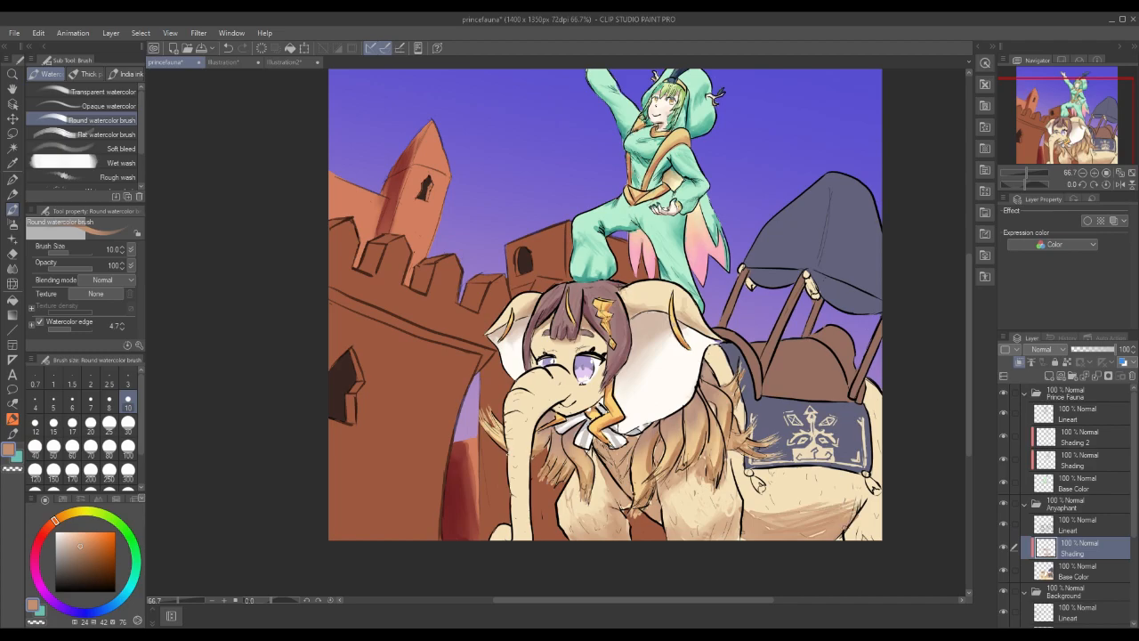
click(12, 267)
drag(770, 514, 792, 513)
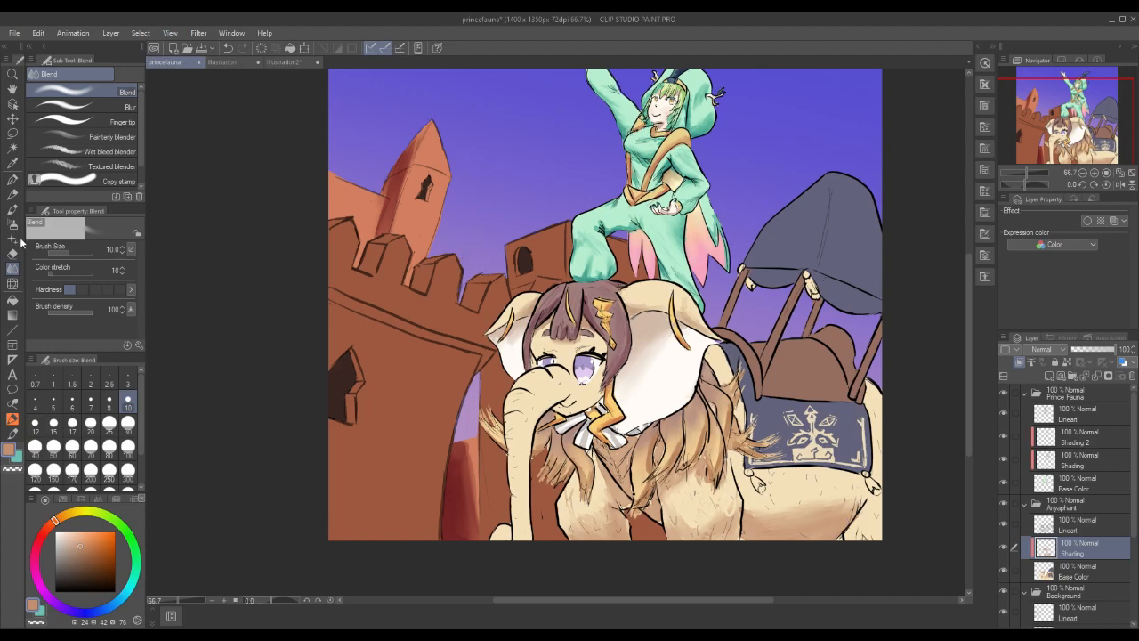
Paint orange-brown shadows beneath the lower edge of the saddle blanket and down the elephant's hind leg.
key(b)
mouse_move(757, 467)
mouse_down()
mouse_move(744, 476)
mouse_move(751, 488)
mouse_move(772, 472)
mouse_move(863, 476)
mouse_up()
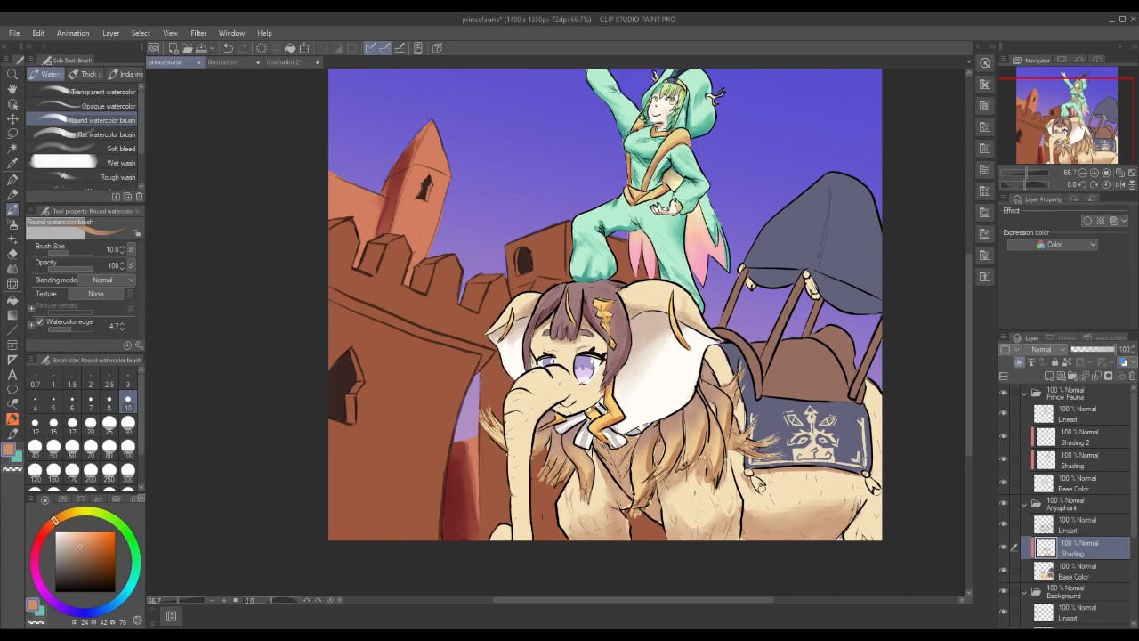
mouse_move(864, 479)
mouse_down()
mouse_move(848, 532)
mouse_move(871, 533)
mouse_up()
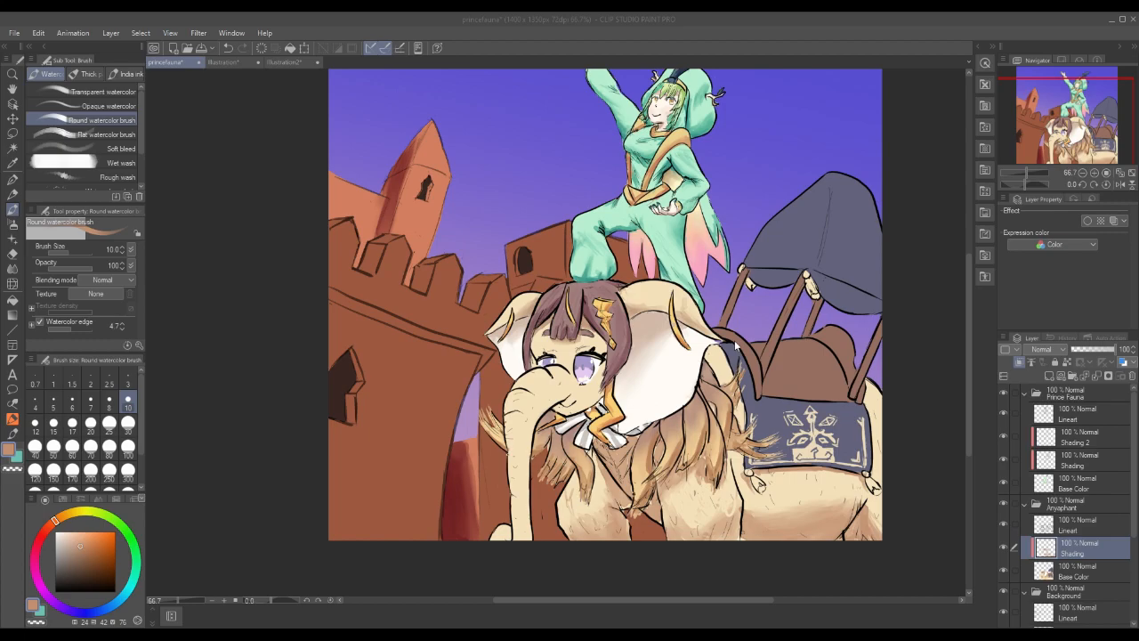
On the Anyaphant Lineart layer, lasso the saddle's front edge behind the ear and reshape it with Free Transform.
click(1086, 526)
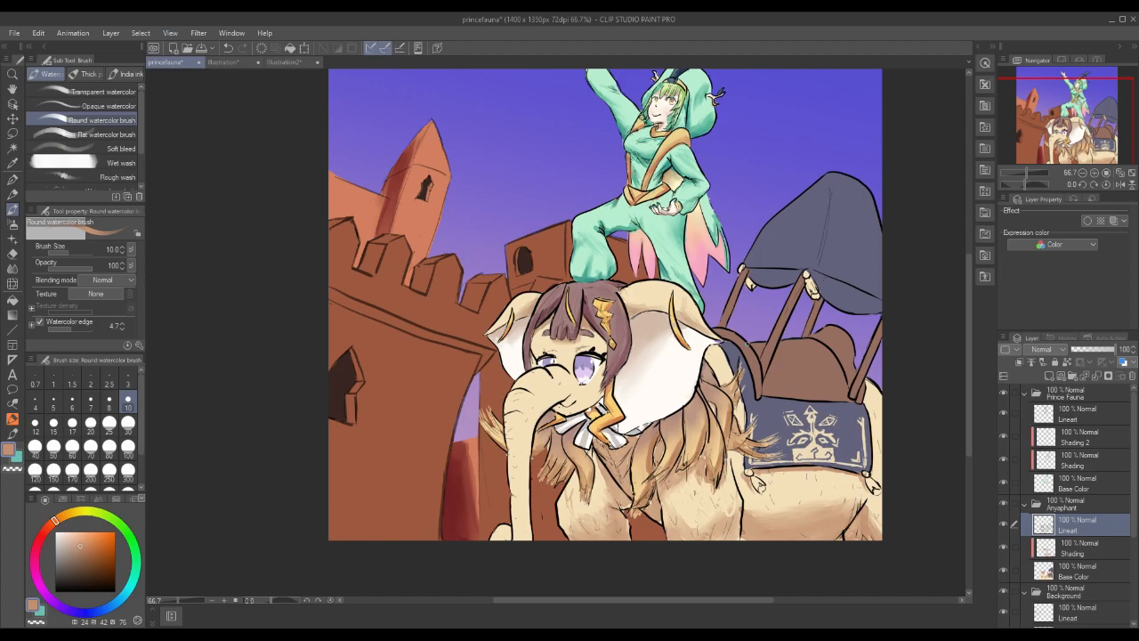
alt+click(731, 355)
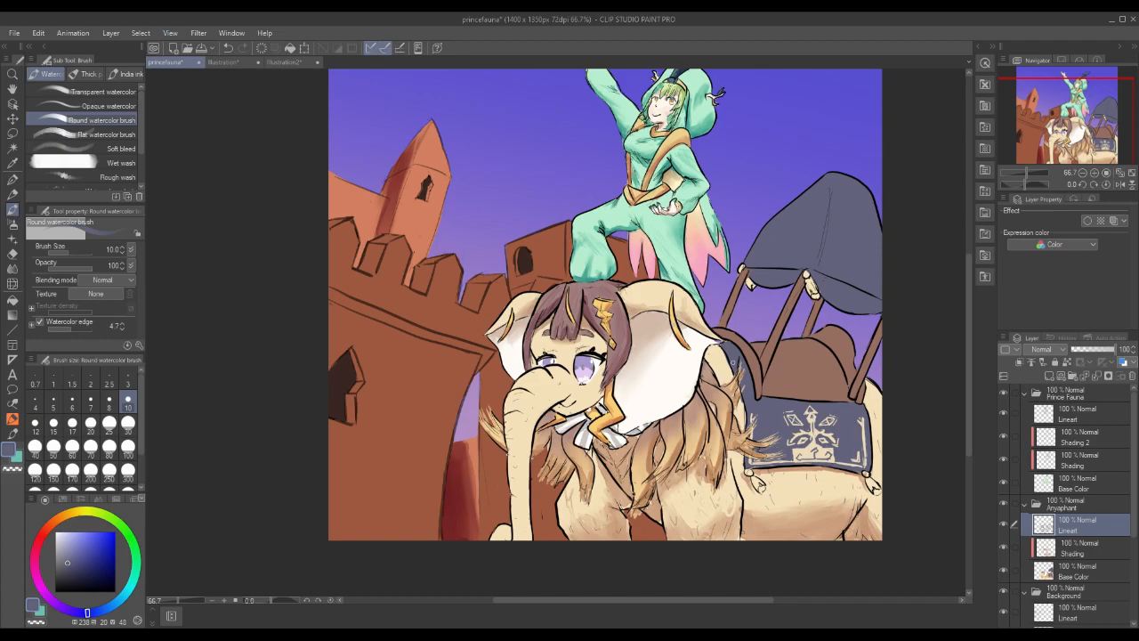
key(m)
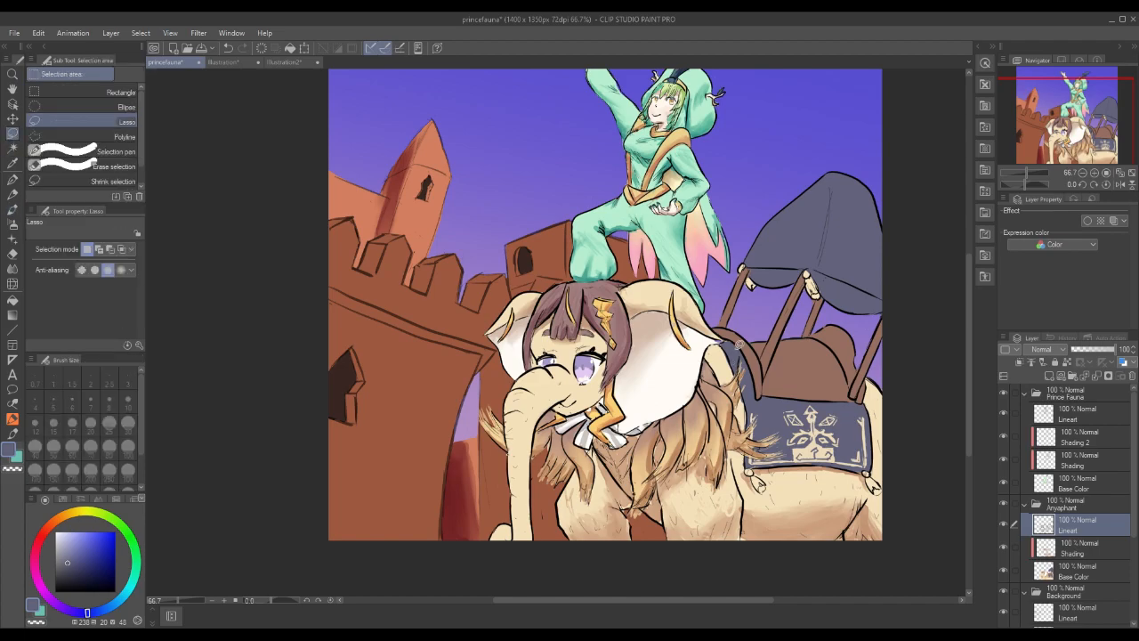
mouse_move(747, 326)
mouse_down()
mouse_move(717, 318)
mouse_move(728, 340)
mouse_up()
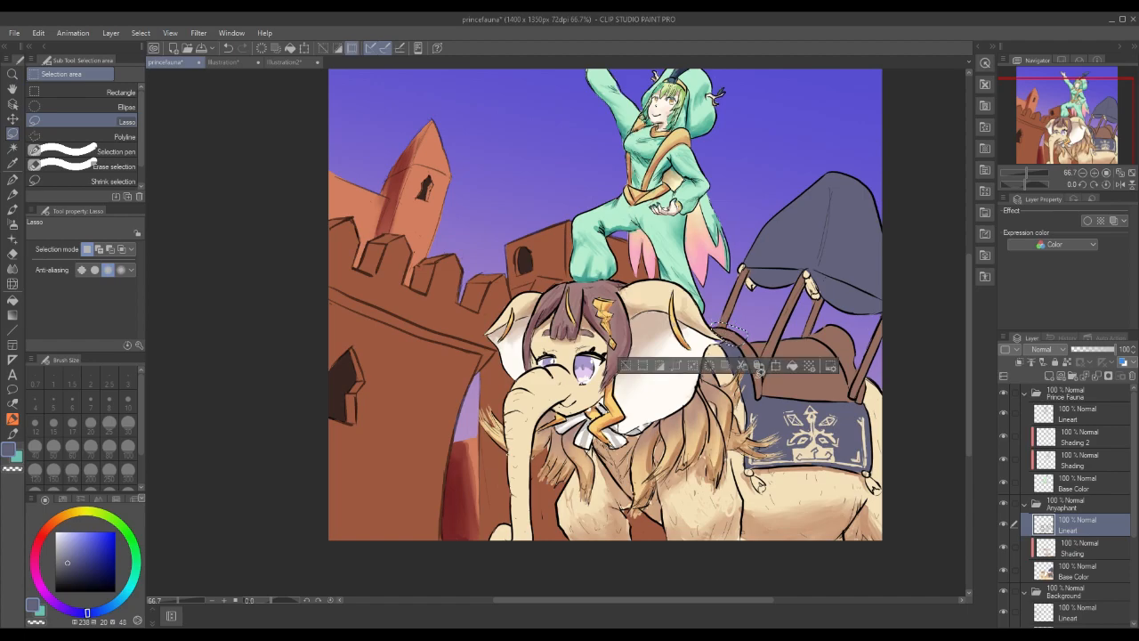
click(38, 33)
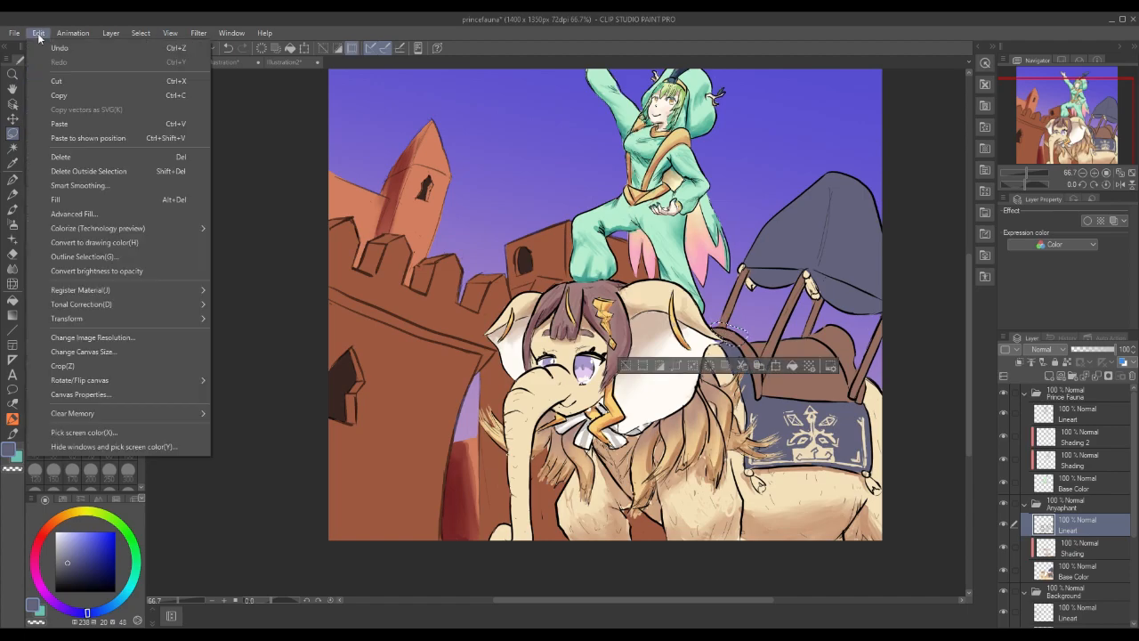
mouse_move(197, 319)
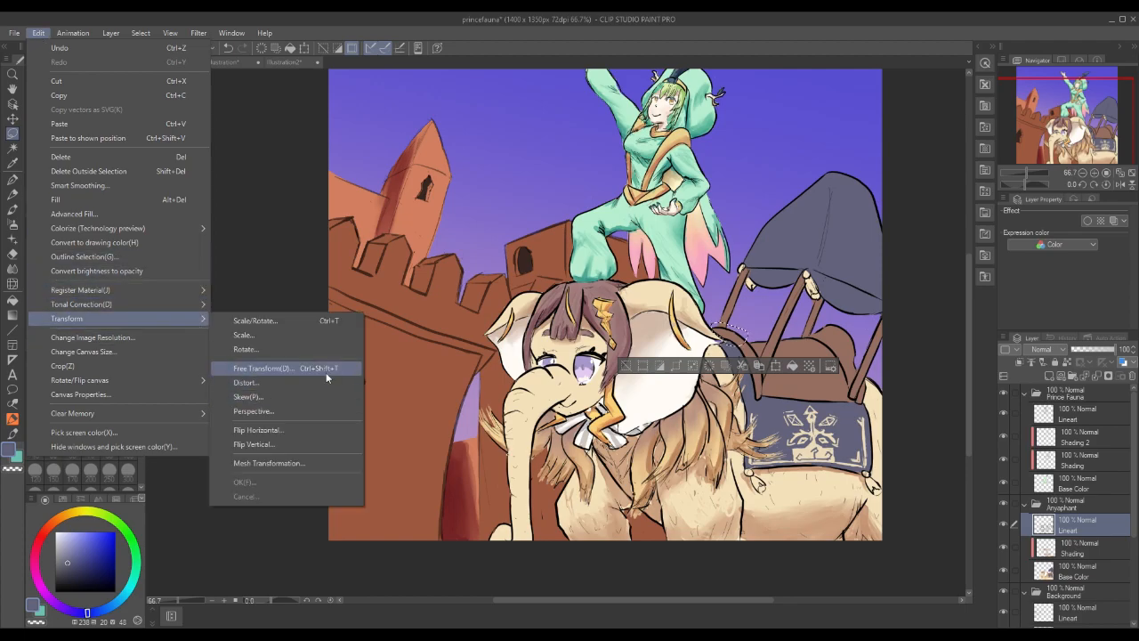
click(325, 373)
drag(712, 323, 708, 330)
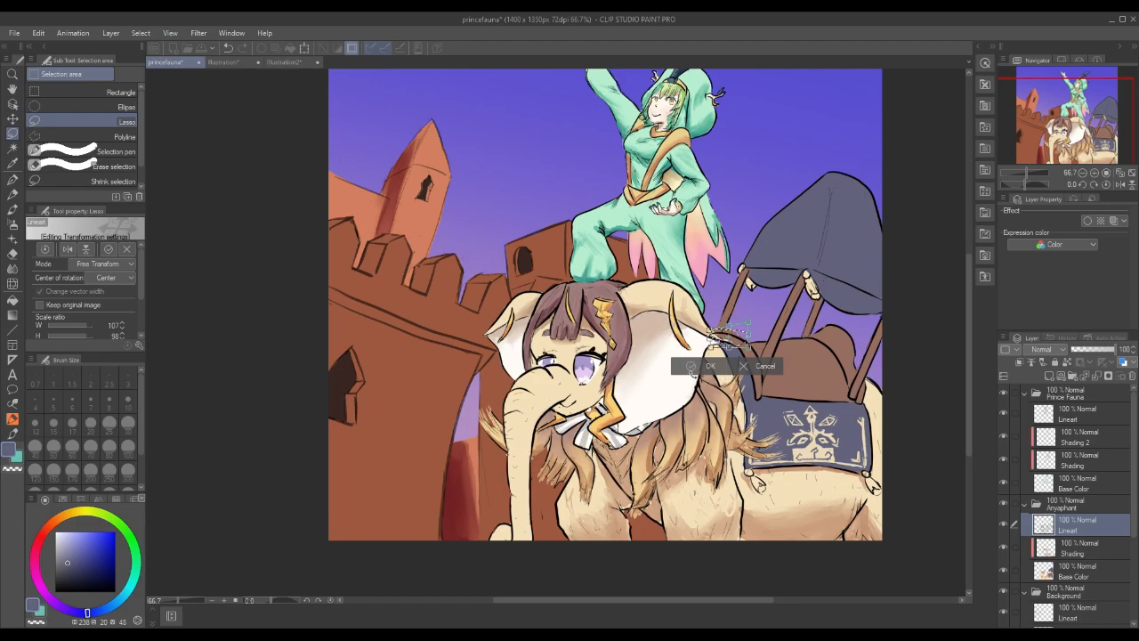
click(692, 369)
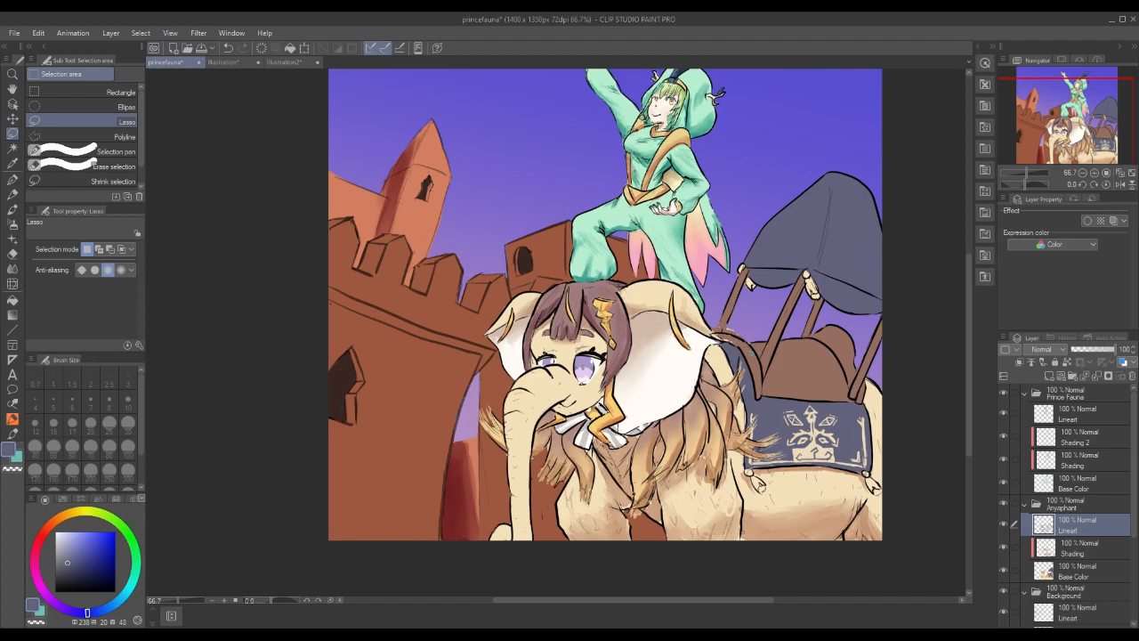
On the Anyaphant Base Color layer, touch up the colors around the saddle's reshaped front edge using sampled colors and the G-pen, and reselect the Lineart layer.
click(1094, 545)
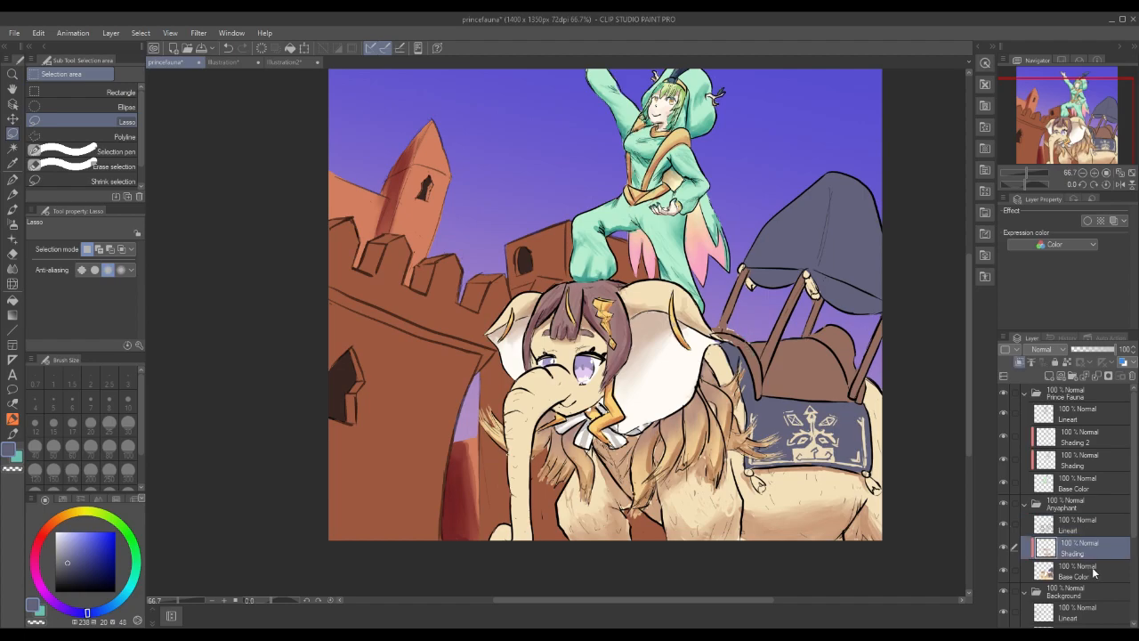
click(1095, 574)
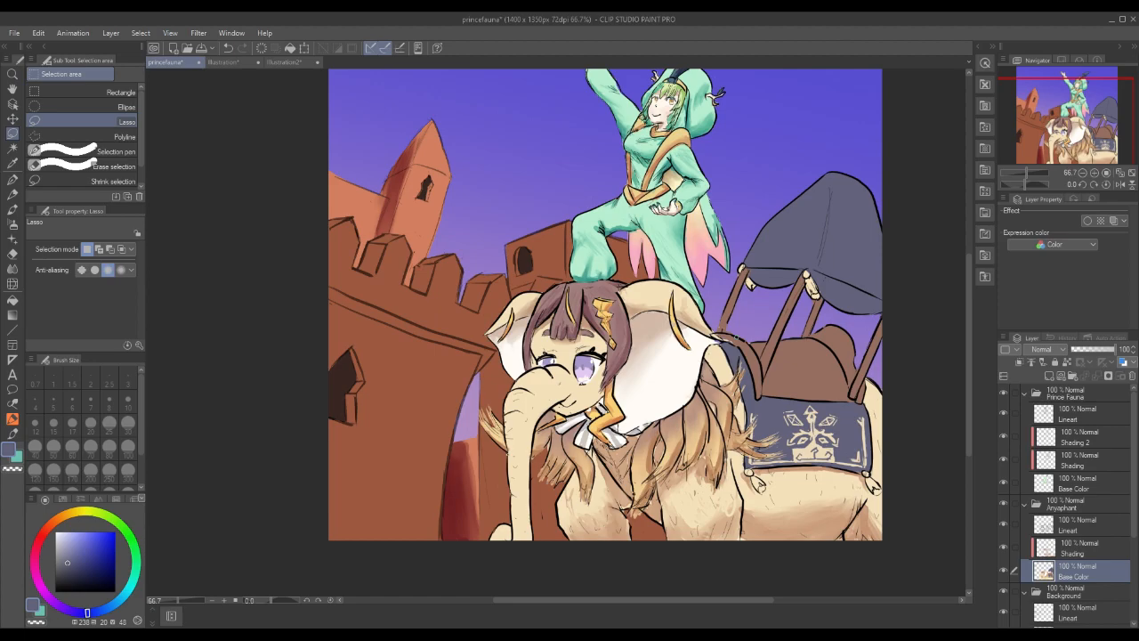
click(1069, 532)
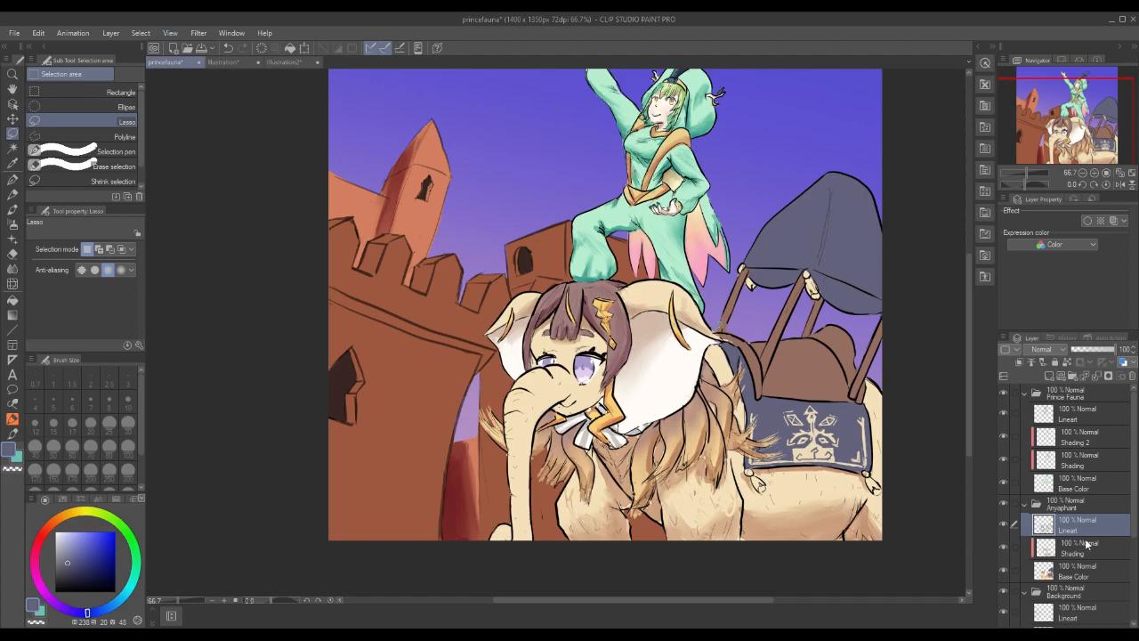
click(1087, 575)
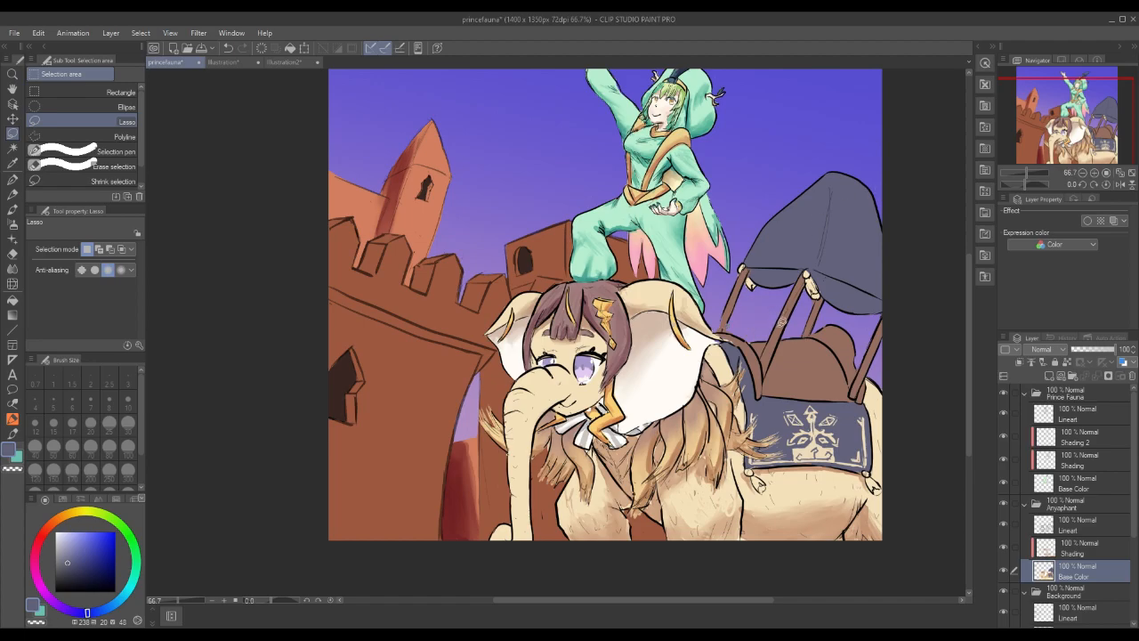
alt+click(734, 307)
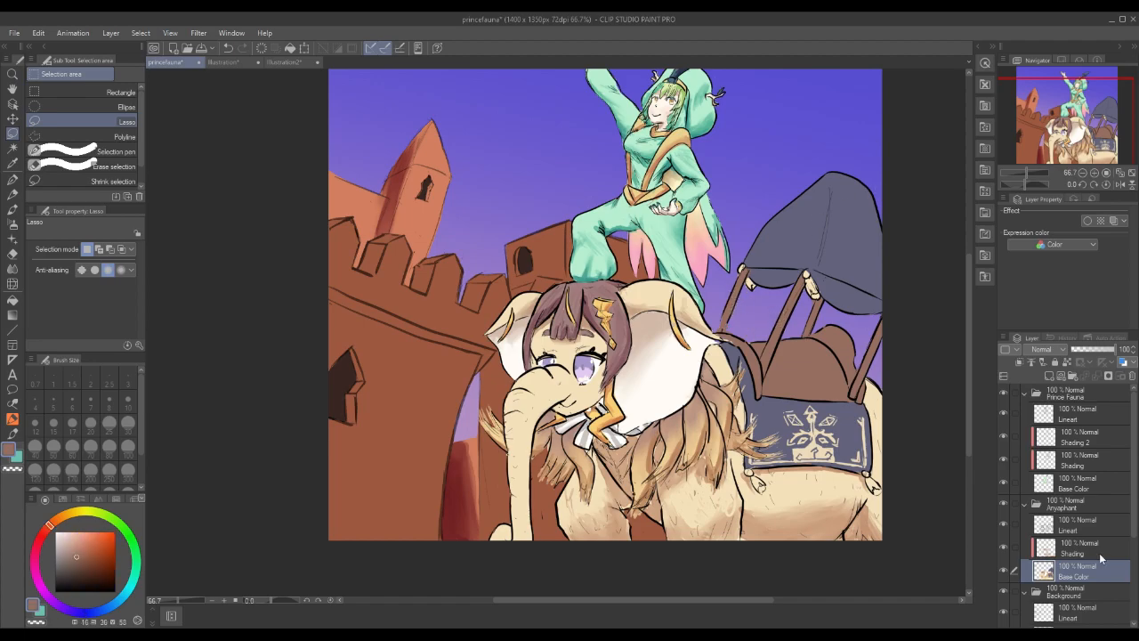
click(12, 179)
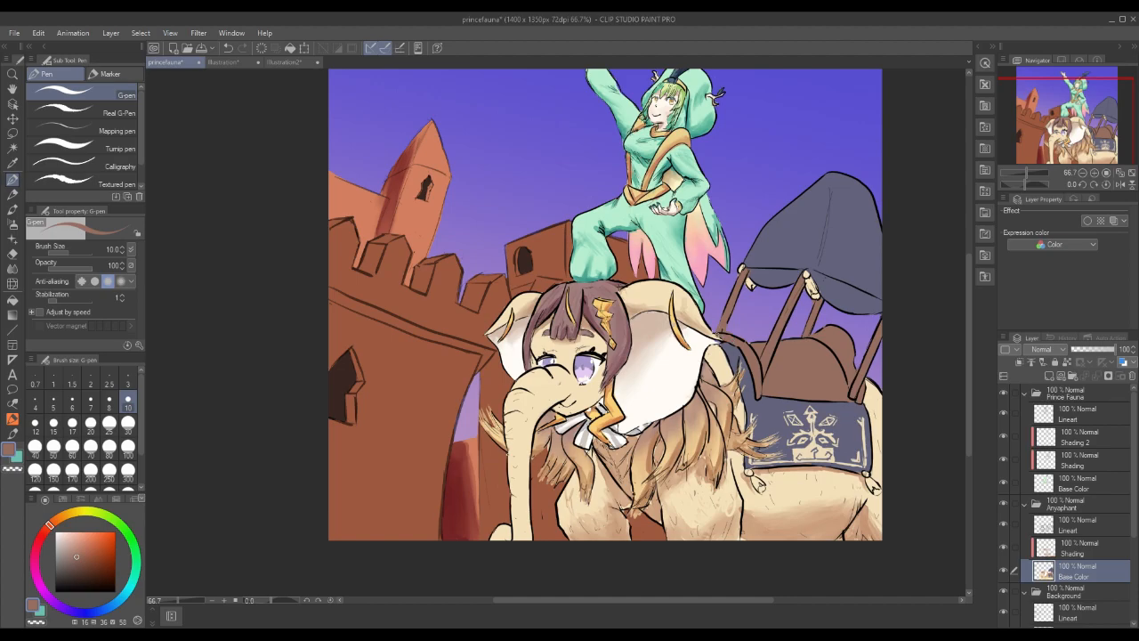
alt+click(701, 349)
drag(710, 343, 720, 336)
alt+click(706, 329)
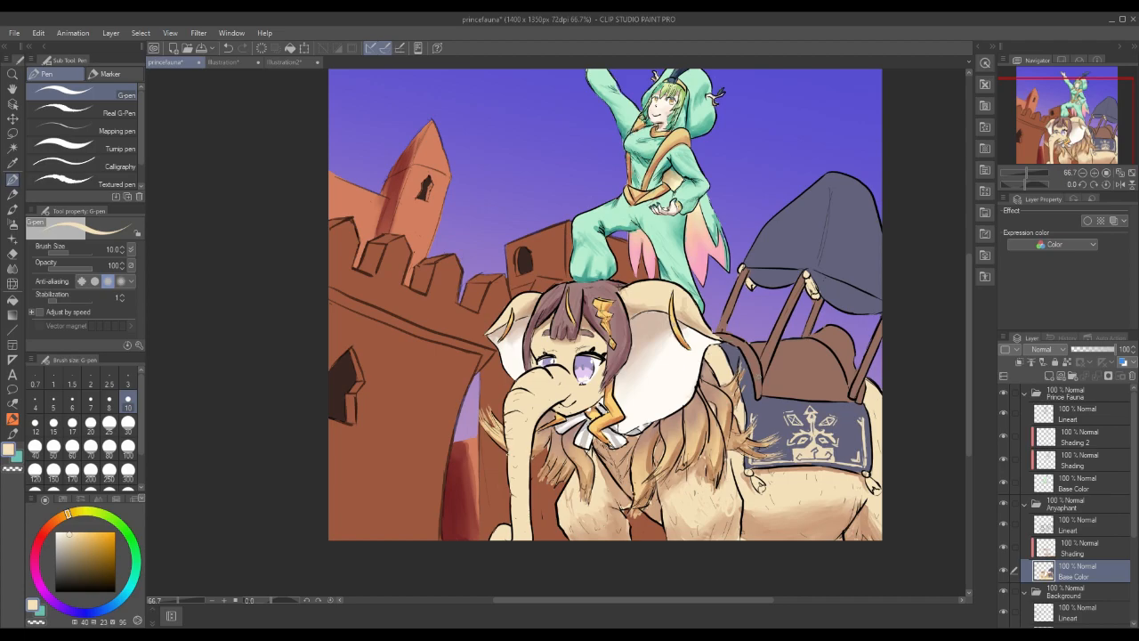
click(1076, 527)
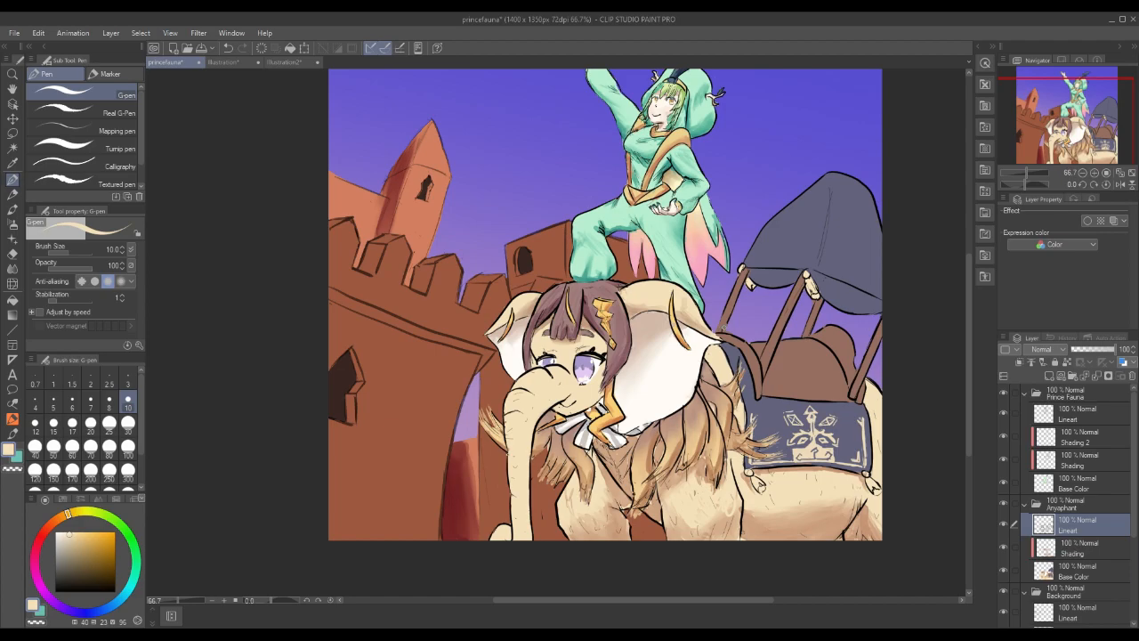
Mix a muted orange-brown shadow color from colors sampled on the elephant and switch to the Round watercolor brush.
alt+click(772, 531)
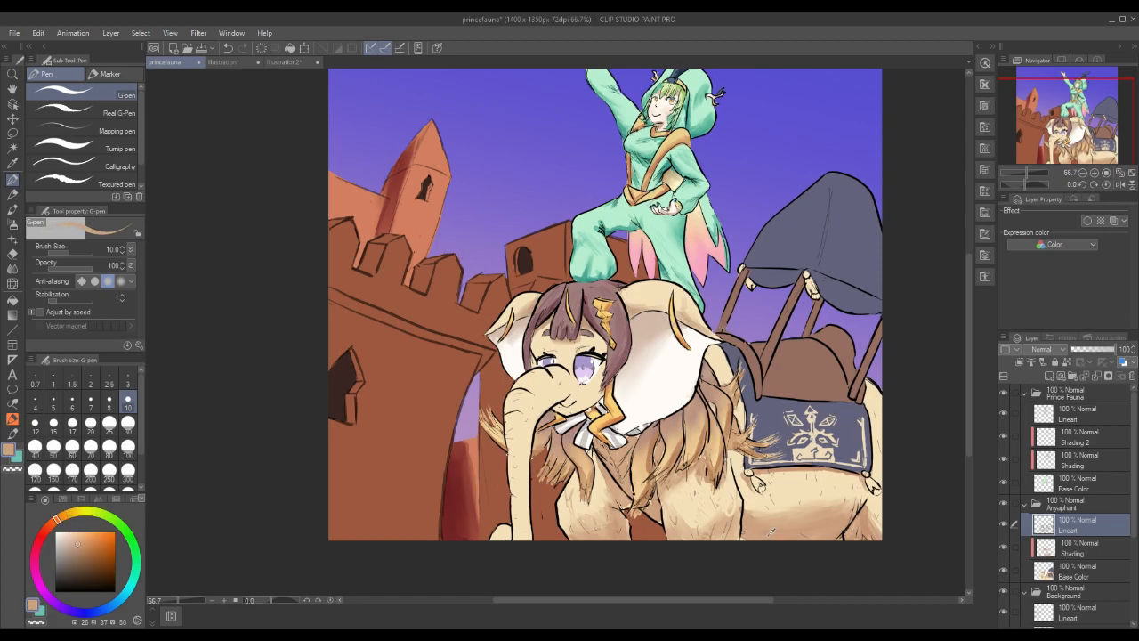
alt+click(552, 391)
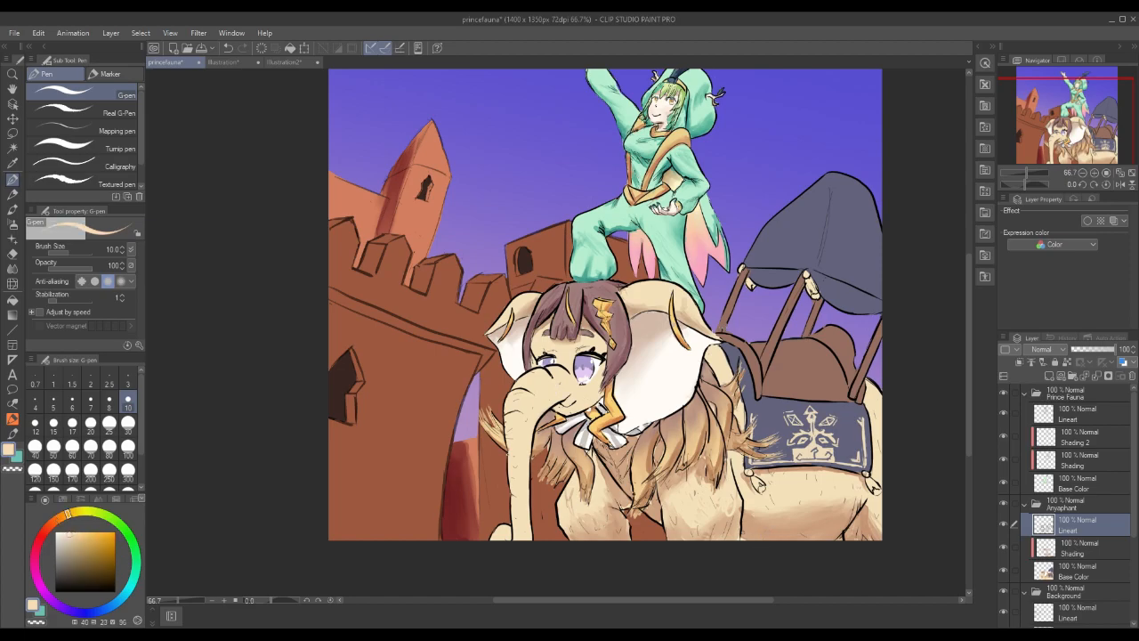
click(78, 546)
click(59, 525)
click(13, 208)
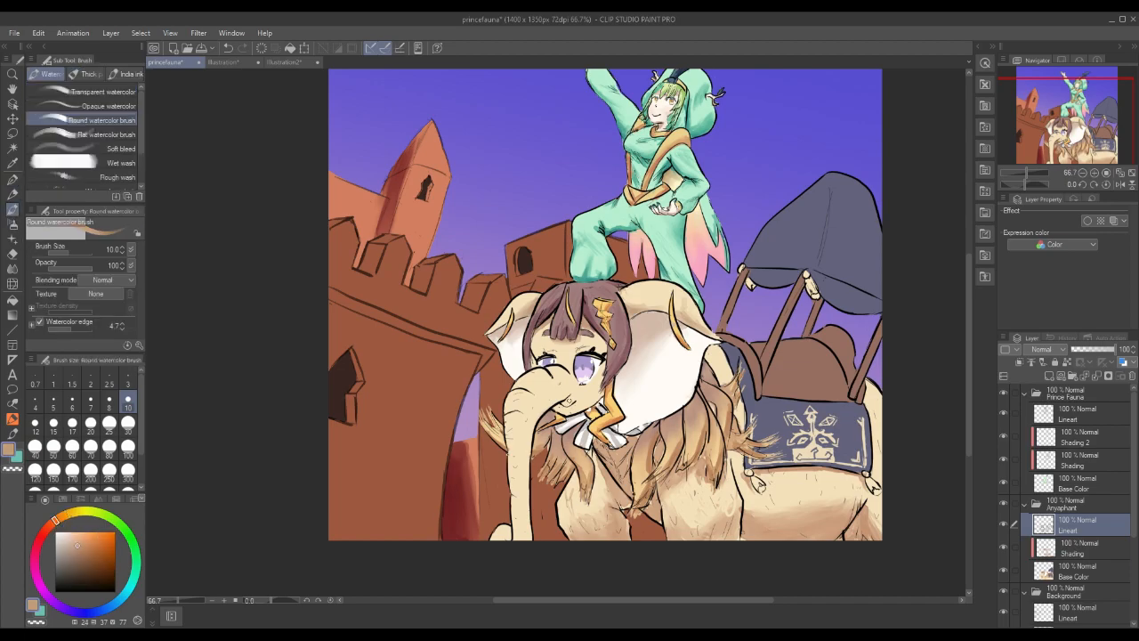
mouse_move(562, 397)
mouse_down()
mouse_move(534, 427)
mouse_move(530, 538)
mouse_move(530, 445)
mouse_up()
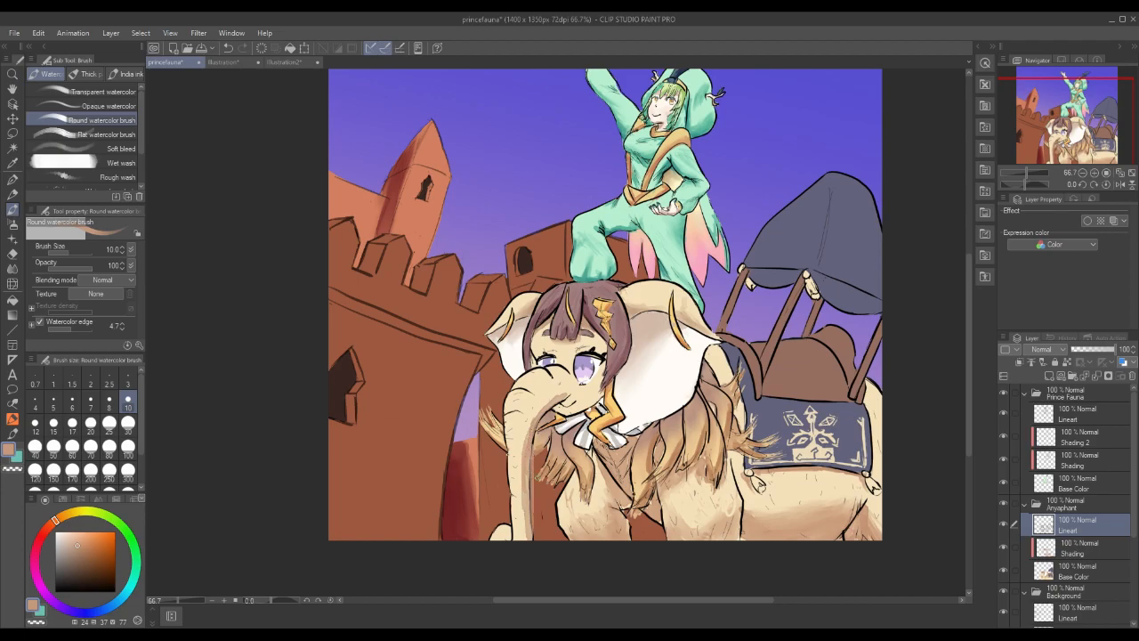
key(ctrl+z)
key(ctrl+z)
key(ctrl+z)
key(ctrl+z)
On the Anyaphant Shading layer, paint orange-brown shadows down the elephant's trunk with the Round watercolor brush at size 20.
click(1067, 548)
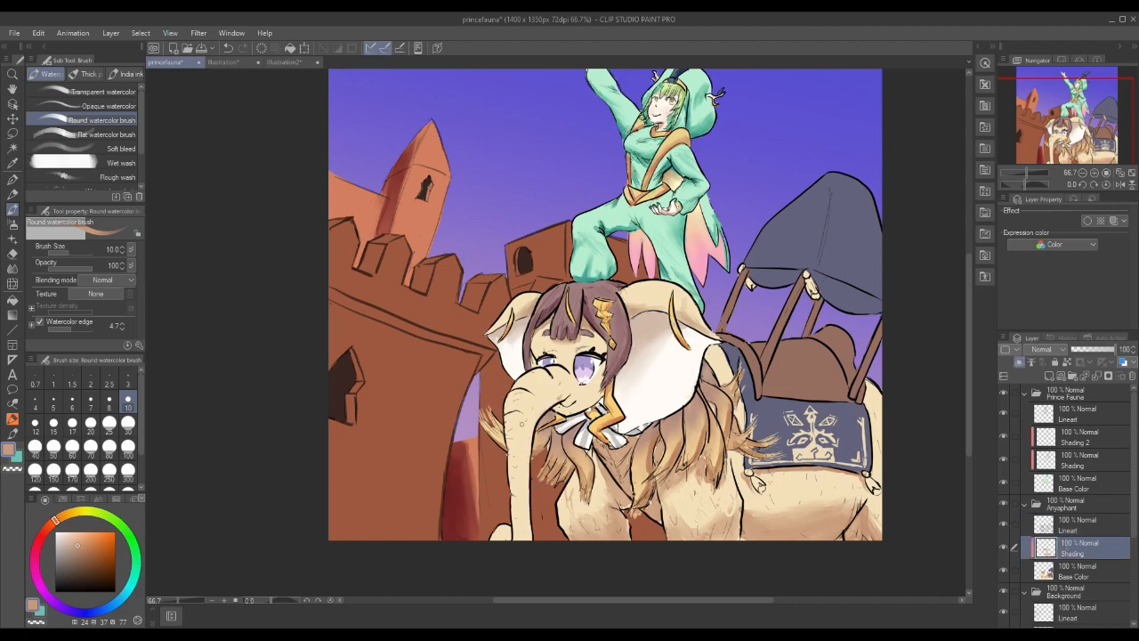
click(128, 423)
click(90, 423)
mouse_move(553, 405)
mouse_down()
mouse_move(562, 395)
mouse_move(534, 423)
mouse_move(527, 473)
mouse_move(533, 544)
mouse_up()
drag(525, 463, 532, 542)
drag(527, 430, 531, 543)
drag(531, 414, 525, 541)
drag(539, 404, 524, 537)
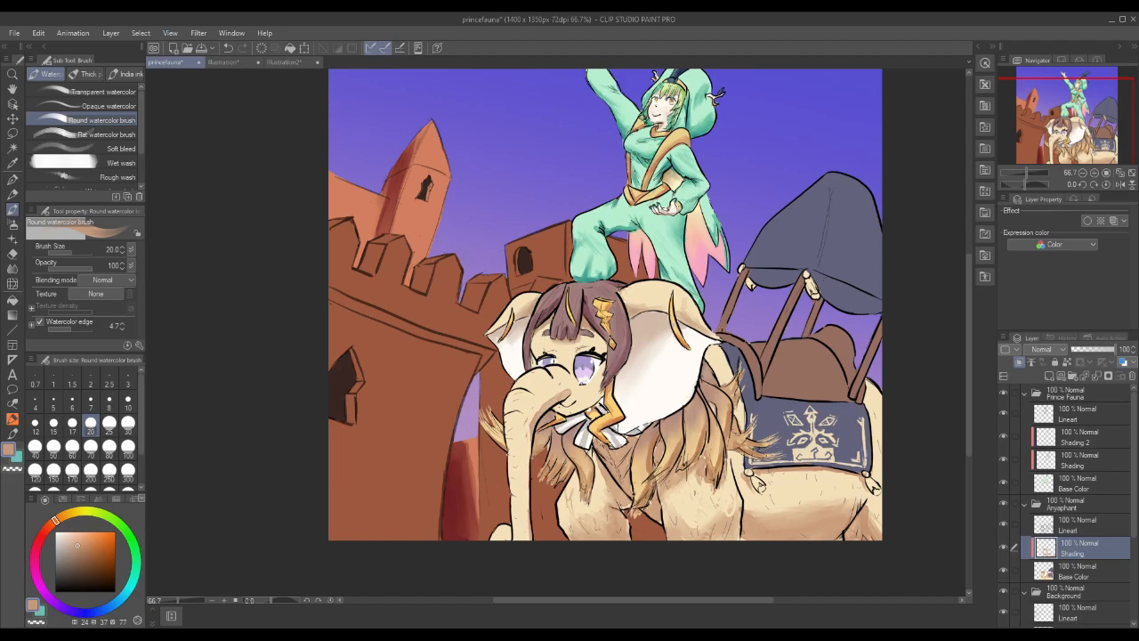
mouse_move(537, 419)
mouse_down()
mouse_move(527, 489)
mouse_move(553, 398)
mouse_up()
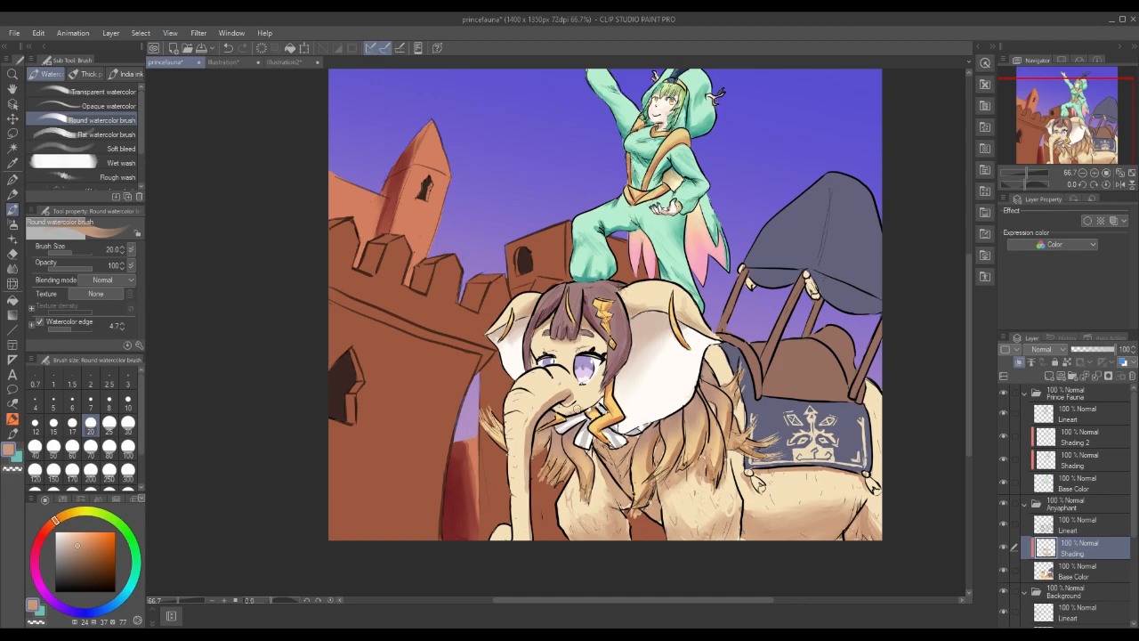
Soften the trunk shading with the Blend tool and add watercolor shadows beside the trunk and, at brush size 10, around the front legs.
key(j)
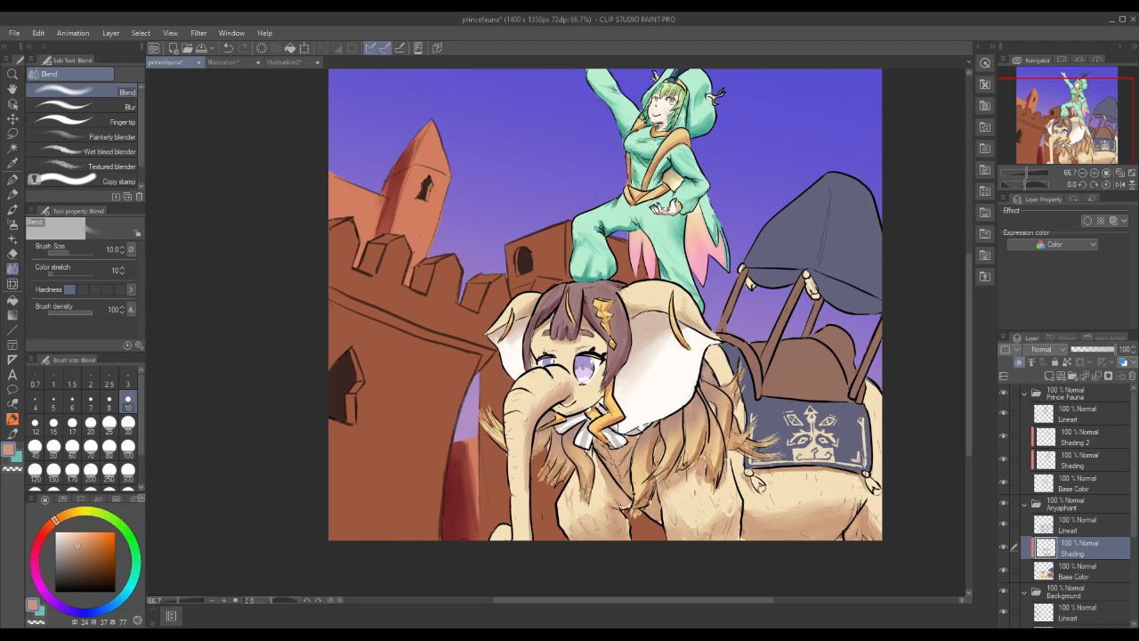
key(b)
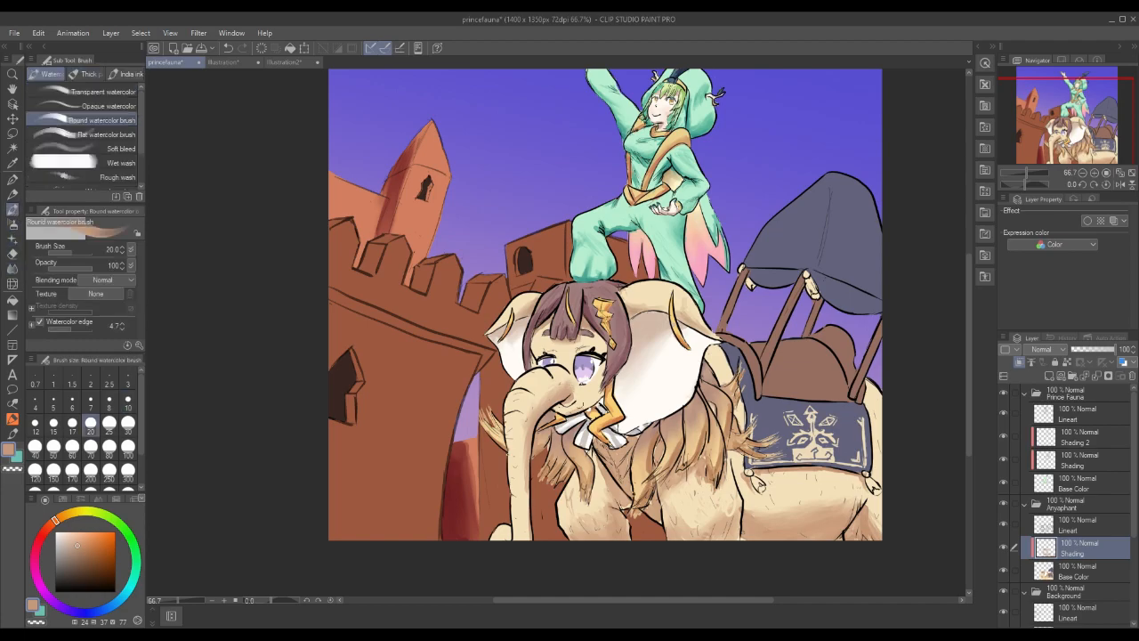
drag(564, 412, 598, 402)
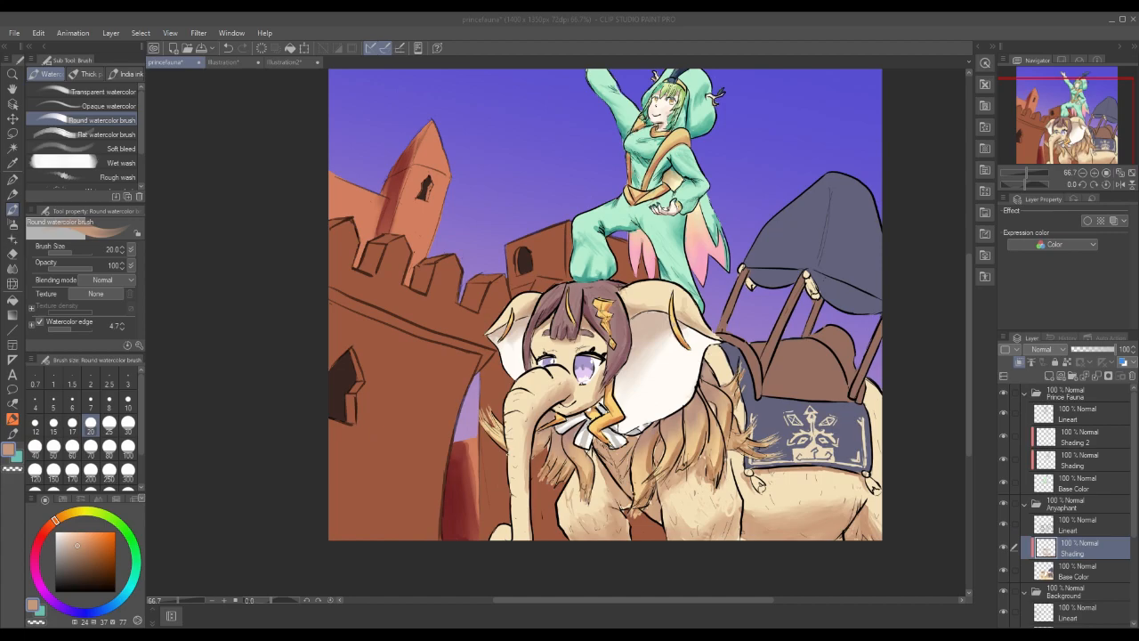
click(549, 374)
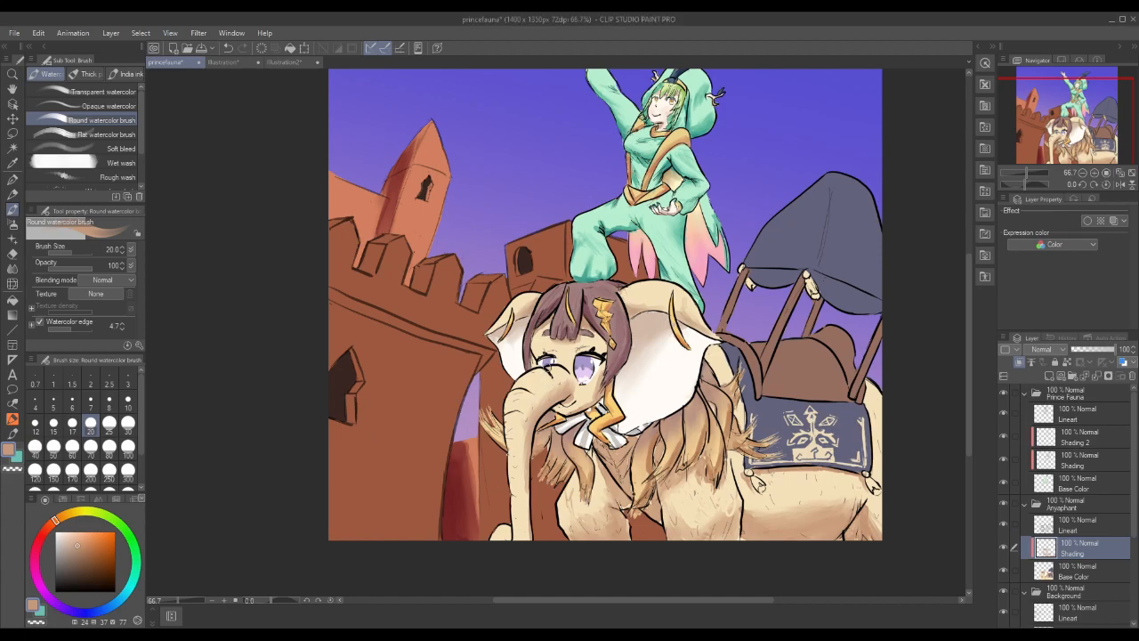
click(128, 401)
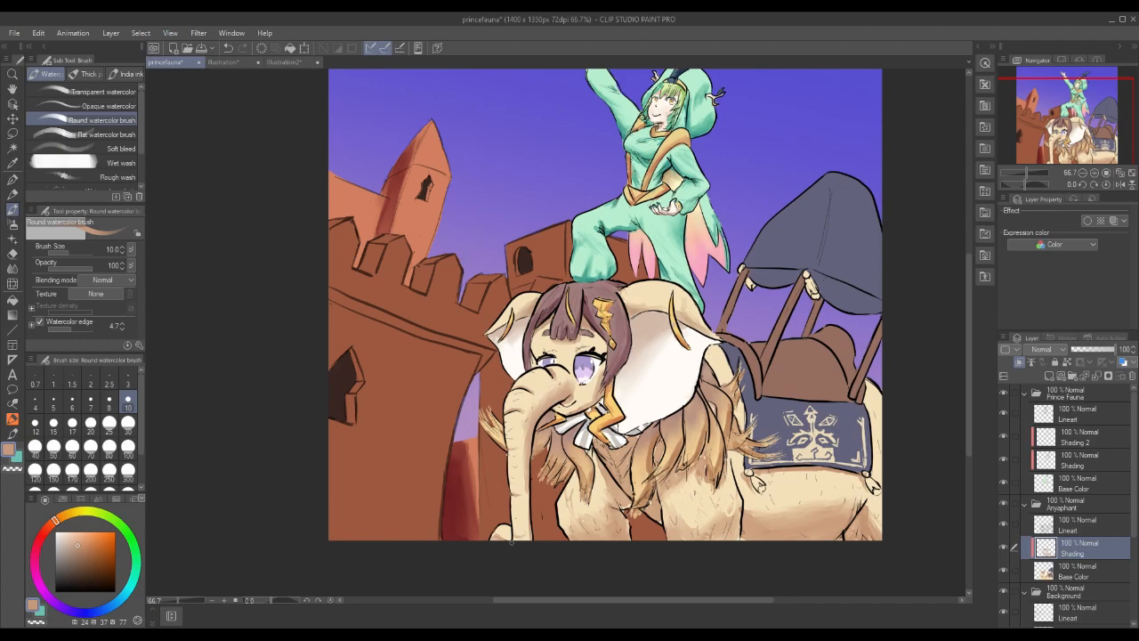
drag(664, 520, 628, 493)
Sample the canopy's blue and darken it to a deep navy for the shadows.
click(1062, 567)
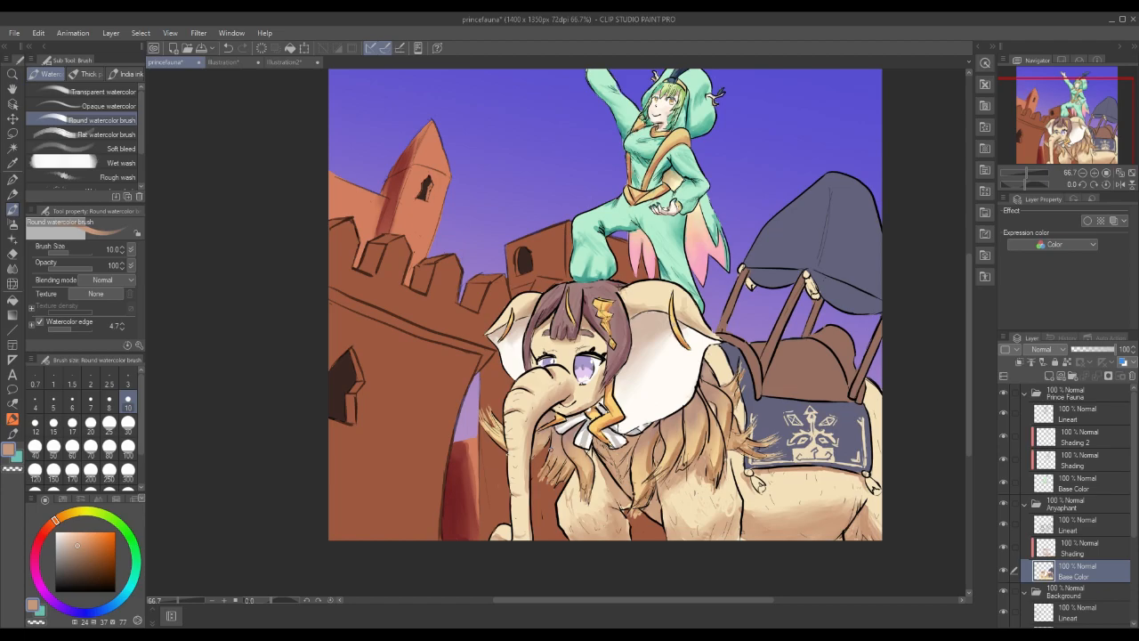
alt+click(796, 232)
click(74, 568)
click(78, 577)
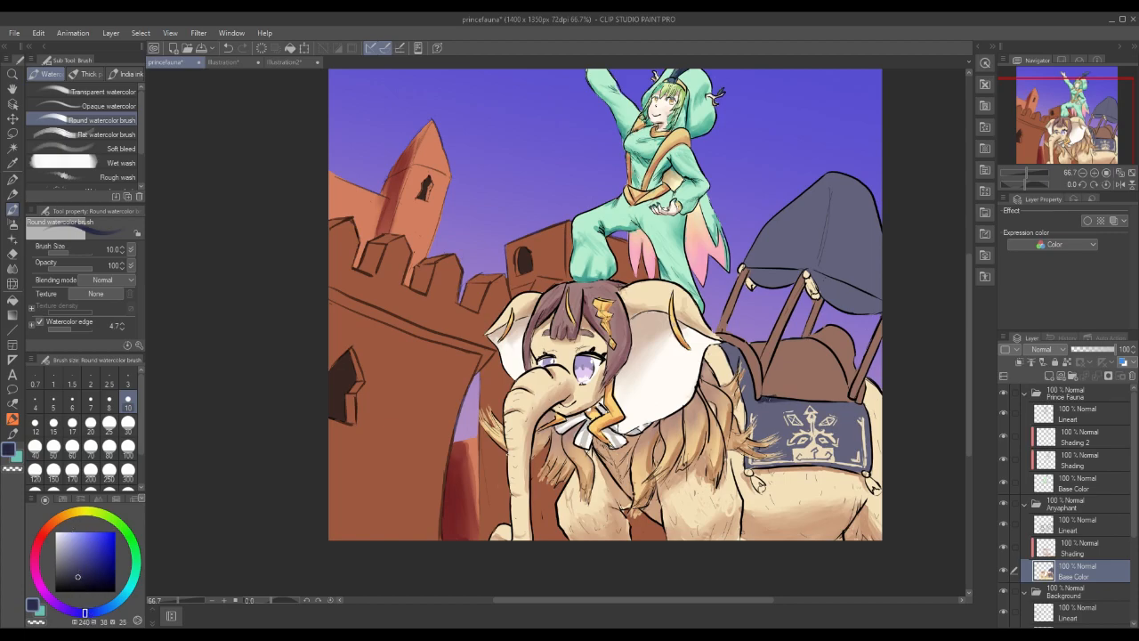
drag(814, 403, 849, 402)
drag(770, 394, 794, 392)
key(ctrl+z)
key(ctrl+z)
key(ctrl+z)
key(ctrl+z)
key(ctrl+z)
On the Anyaphant Shading layer, paint navy shadows along the saddle blanket's upper edge and soften them with the Blend tool.
click(1003, 548)
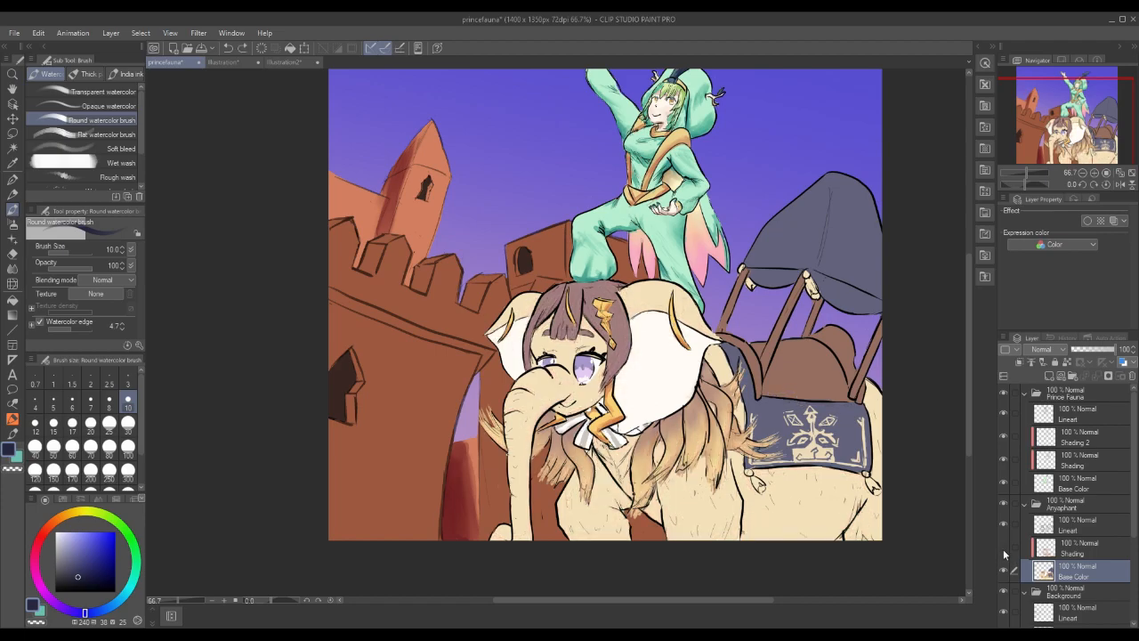
click(1002, 547)
click(1000, 549)
click(1001, 548)
click(1078, 556)
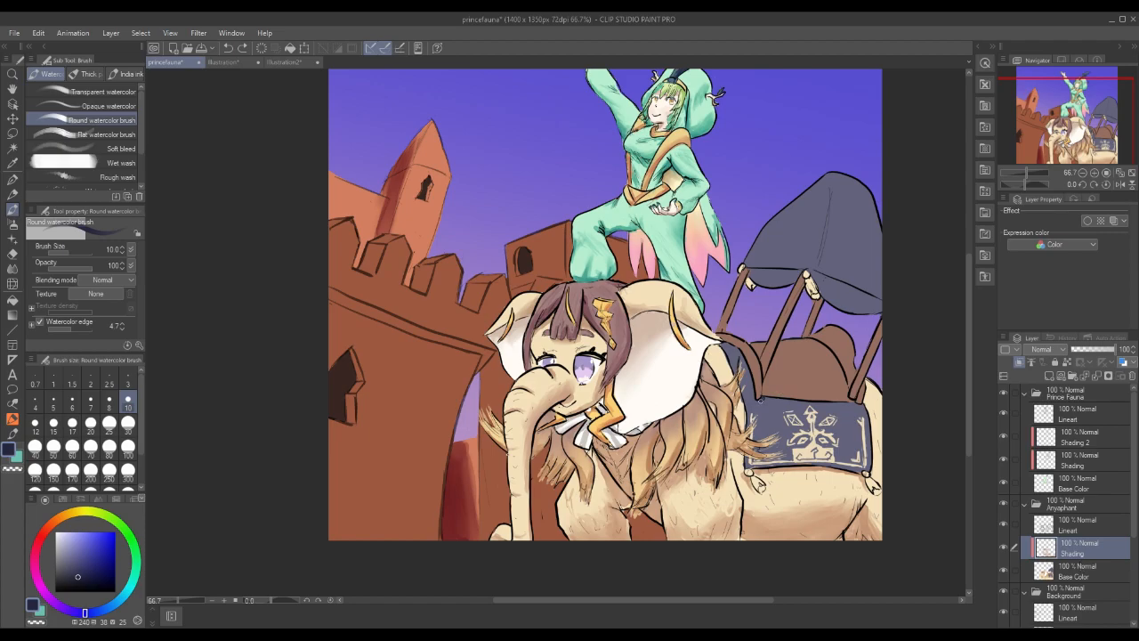
mouse_move(763, 399)
mouse_down()
mouse_move(858, 405)
mouse_move(755, 404)
mouse_move(803, 406)
mouse_move(788, 407)
mouse_up()
click(12, 267)
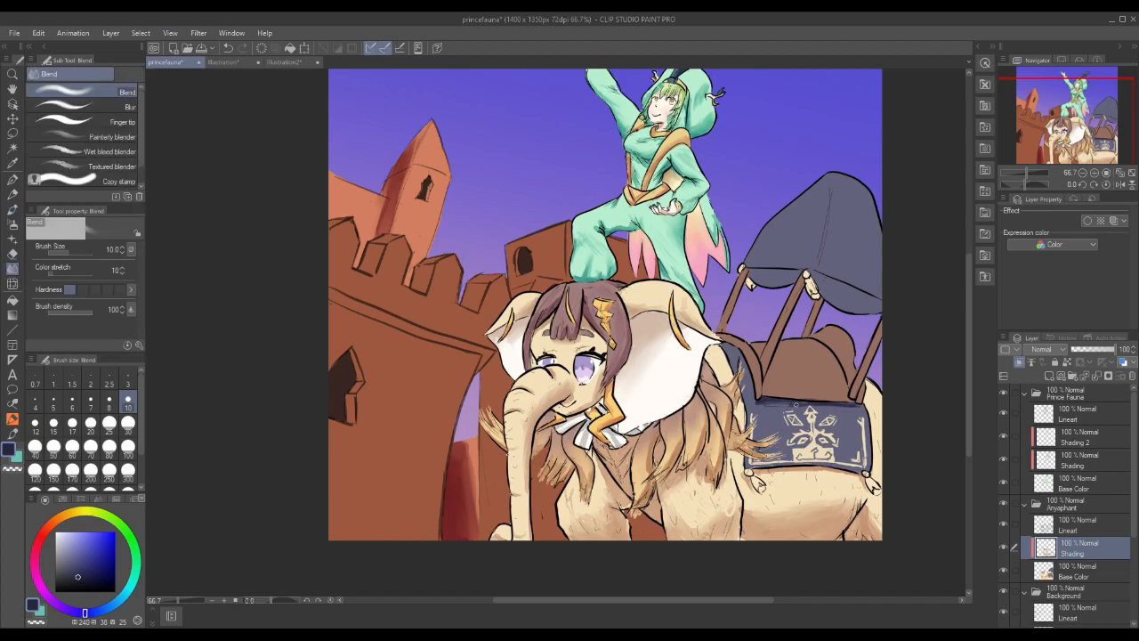
drag(815, 405, 836, 407)
Paint deep navy shadows along the canopy's lower rim, outer edge and central seam with the Round watercolor brush.
click(12, 208)
mouse_move(816, 284)
mouse_down()
mouse_move(843, 308)
mouse_move(874, 311)
mouse_up()
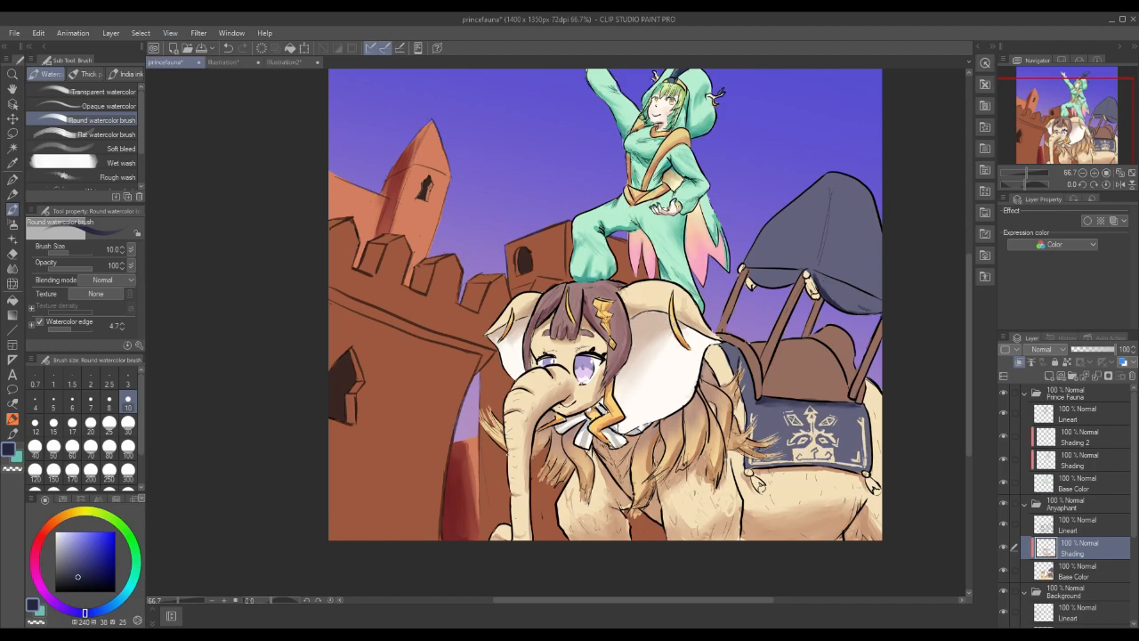
mouse_move(748, 268)
mouse_down()
mouse_move(782, 266)
mouse_move(758, 264)
mouse_up()
drag(774, 226, 751, 261)
mouse_move(804, 201)
mouse_down()
mouse_move(776, 242)
mouse_move(790, 224)
mouse_up()
drag(821, 182, 817, 242)
drag(824, 201, 814, 247)
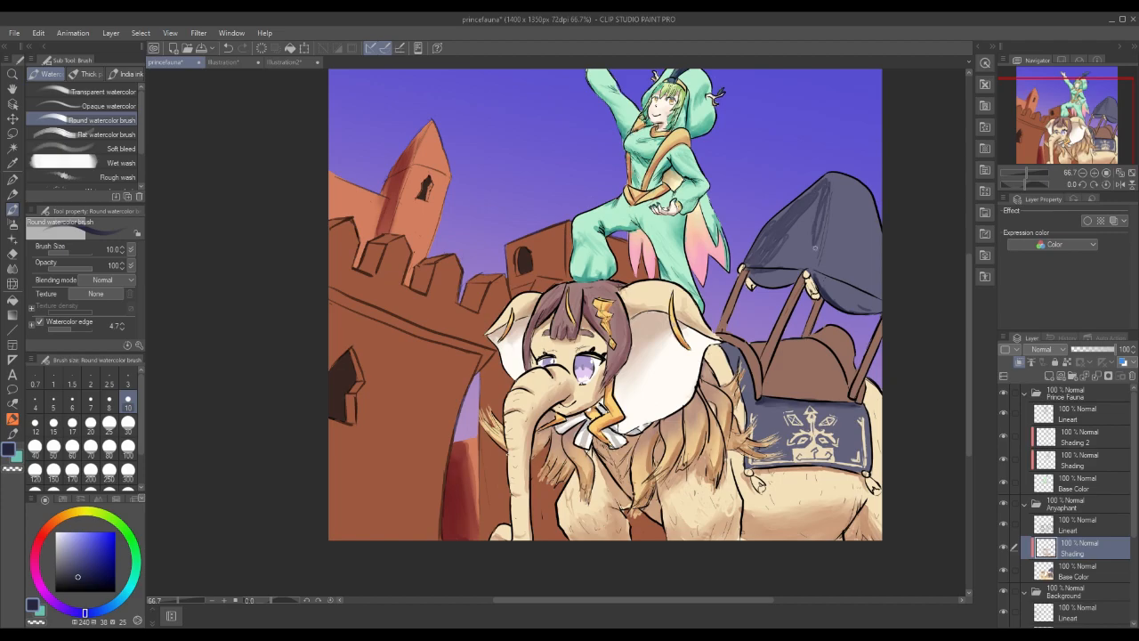
mouse_move(823, 182)
mouse_down()
mouse_move(792, 222)
mouse_move(771, 222)
mouse_move(814, 241)
mouse_up()
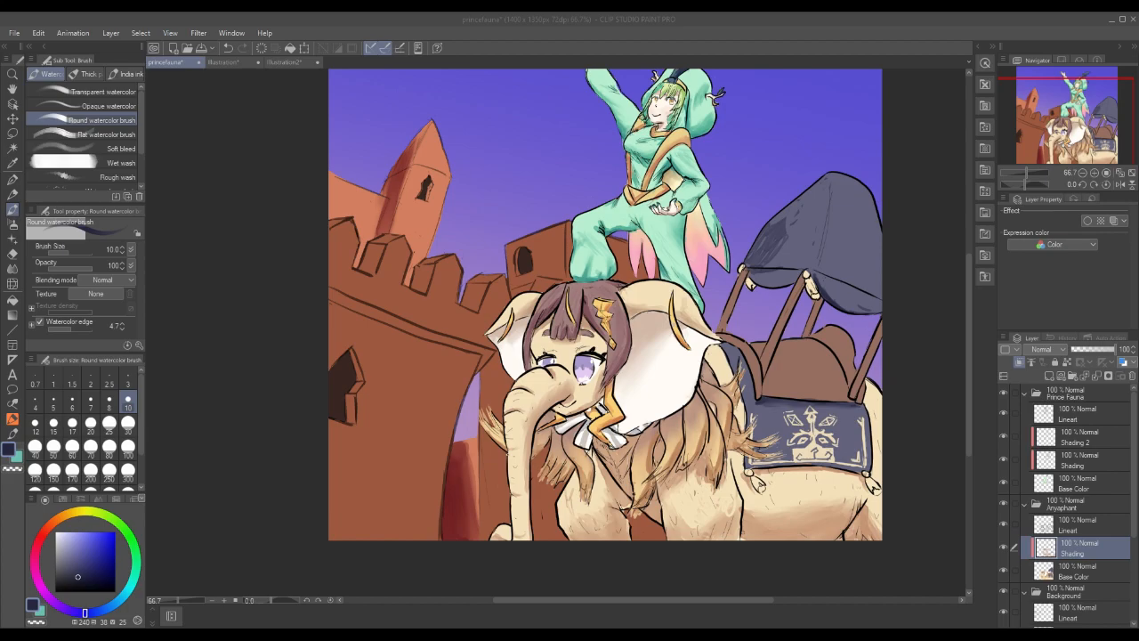
Cover the canopy panels with broader strokes of a lighter navy at brush size 30.
click(127, 423)
mouse_move(767, 251)
mouse_down()
mouse_move(778, 224)
mouse_move(770, 260)
mouse_move(800, 267)
mouse_up()
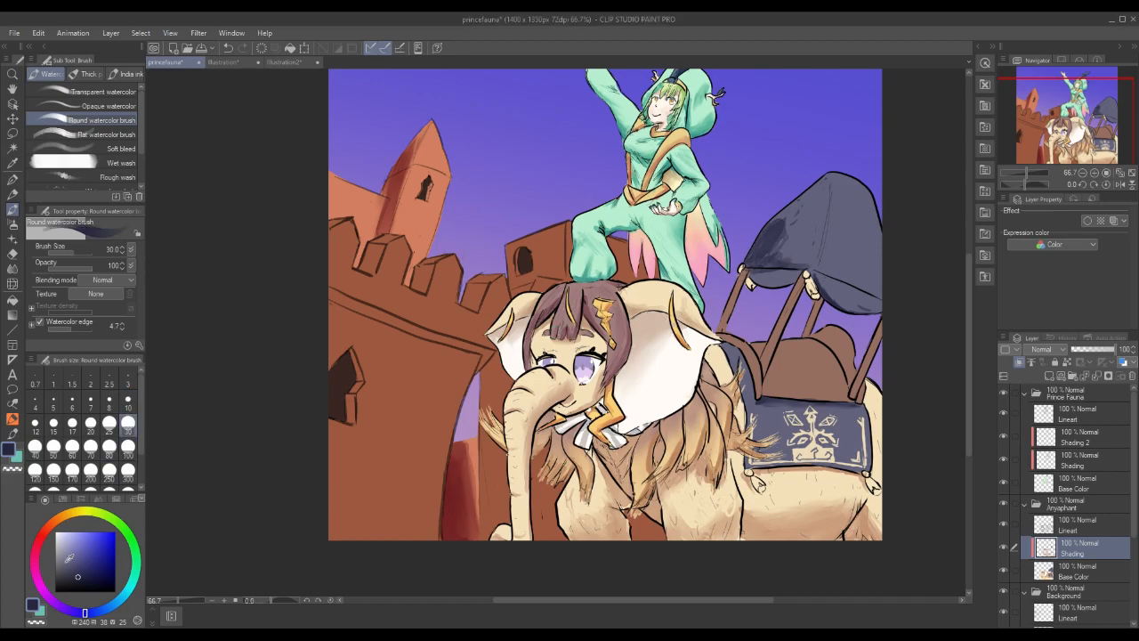
click(72, 567)
mouse_move(757, 246)
mouse_down()
mouse_move(805, 260)
mouse_move(782, 251)
mouse_move(812, 182)
mouse_up()
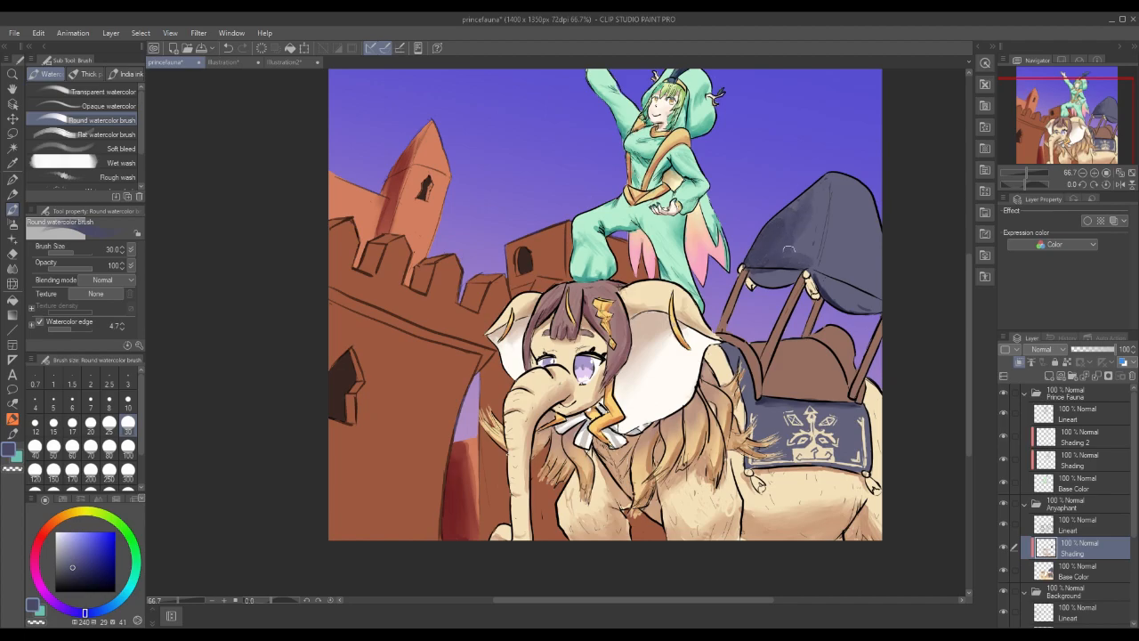
drag(825, 272, 864, 294)
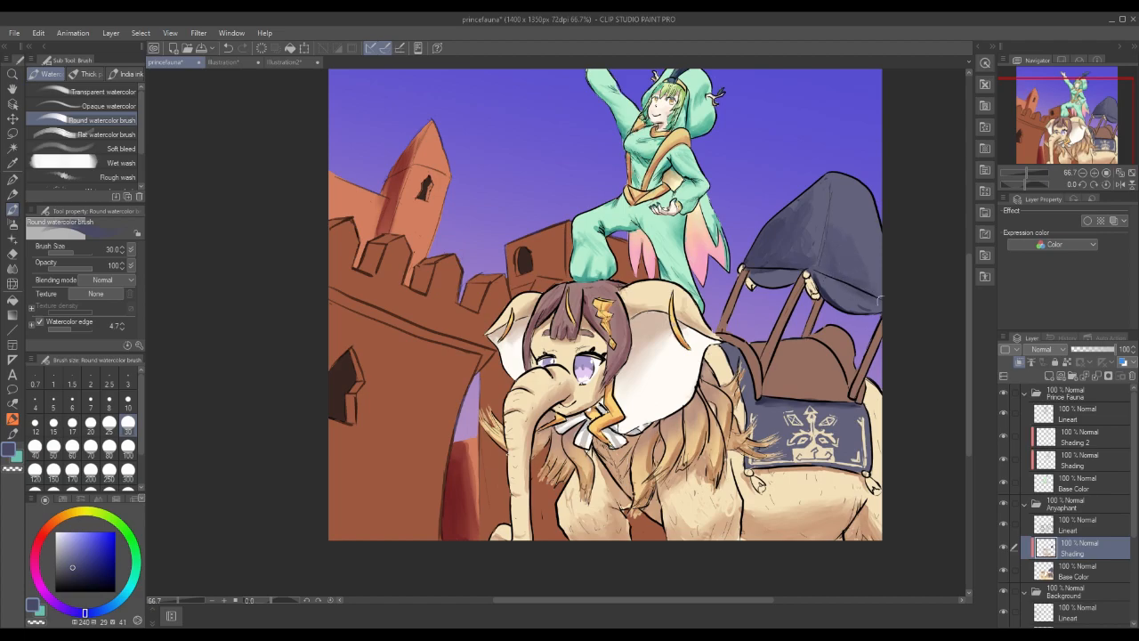
mouse_move(771, 274)
mouse_down()
mouse_move(752, 275)
mouse_move(780, 274)
mouse_up()
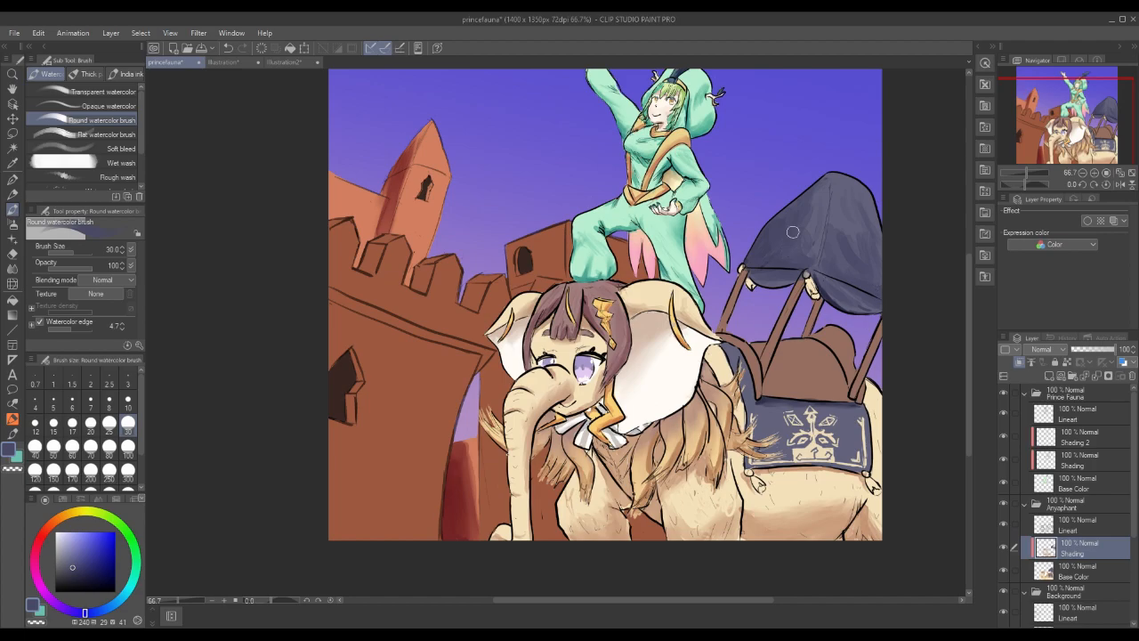
Smooth the canopy shading with the Blend tool, raising its size to 30.
click(11, 269)
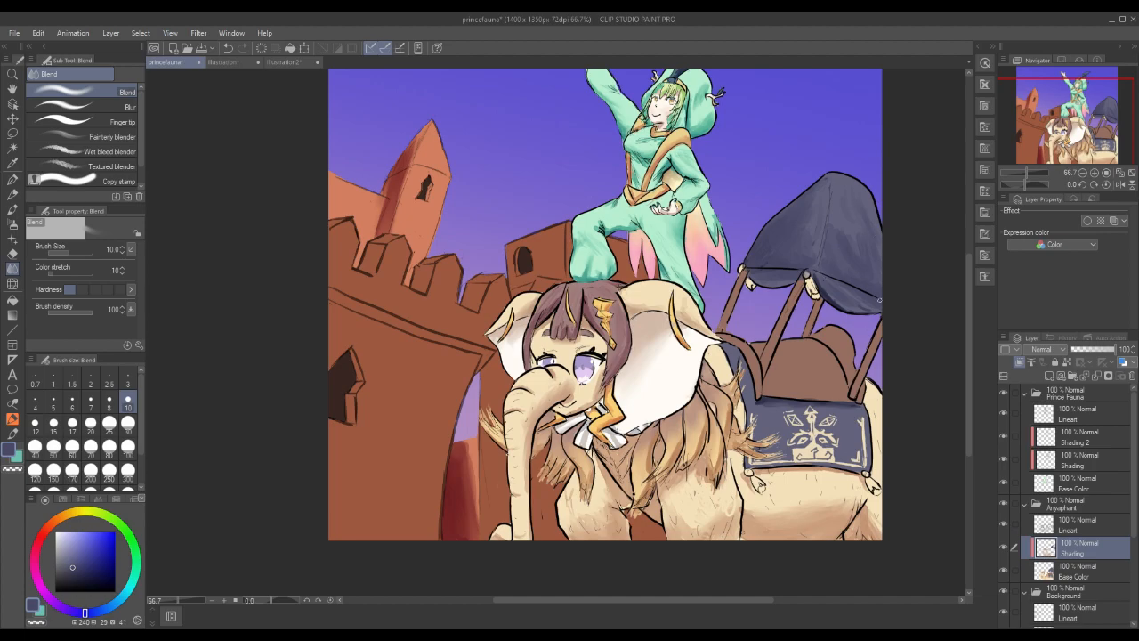
drag(823, 181, 799, 205)
click(128, 422)
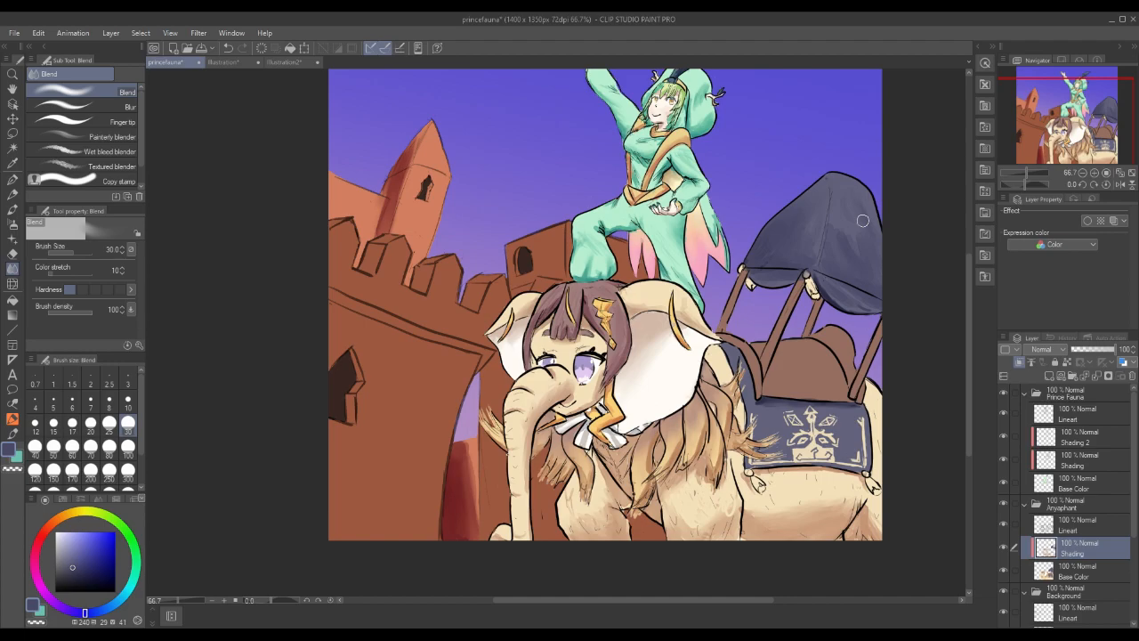
Shade the brown saddle seat and canopy poles in a dark red-brown with the Round watercolor brush and soften the seat with the Blend tool.
alt+click(791, 370)
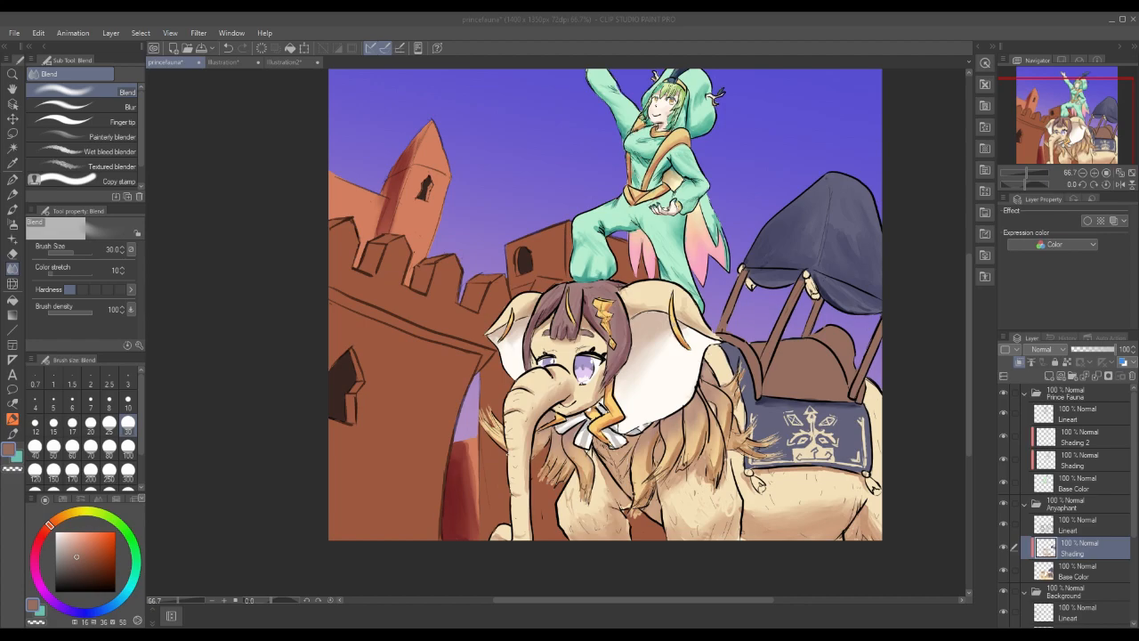
click(89, 564)
click(43, 536)
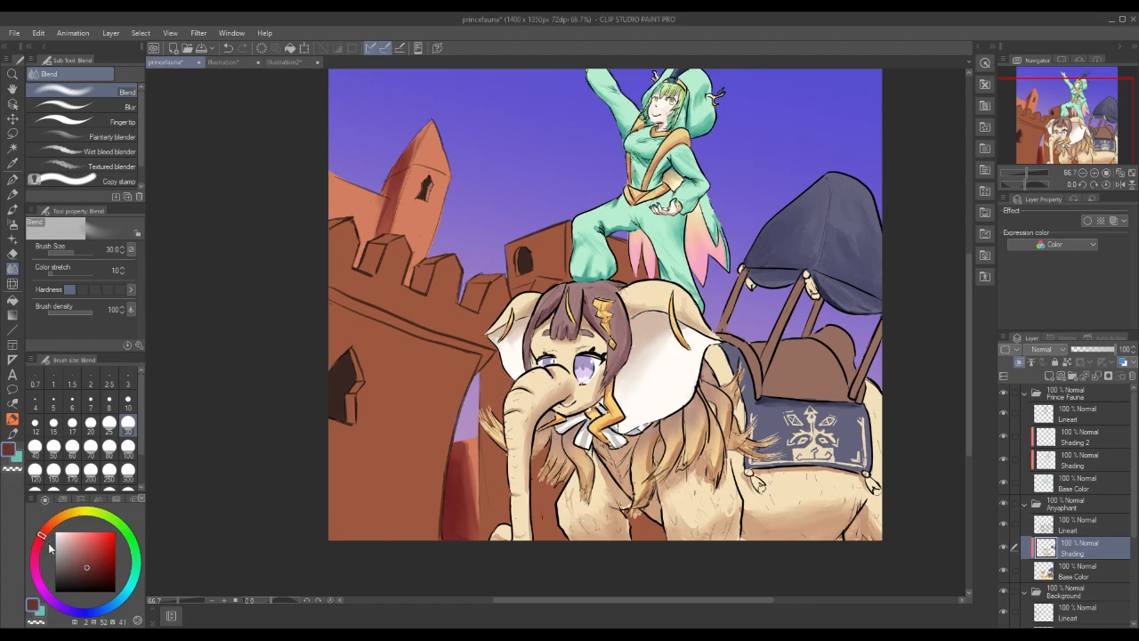
click(14, 434)
click(13, 208)
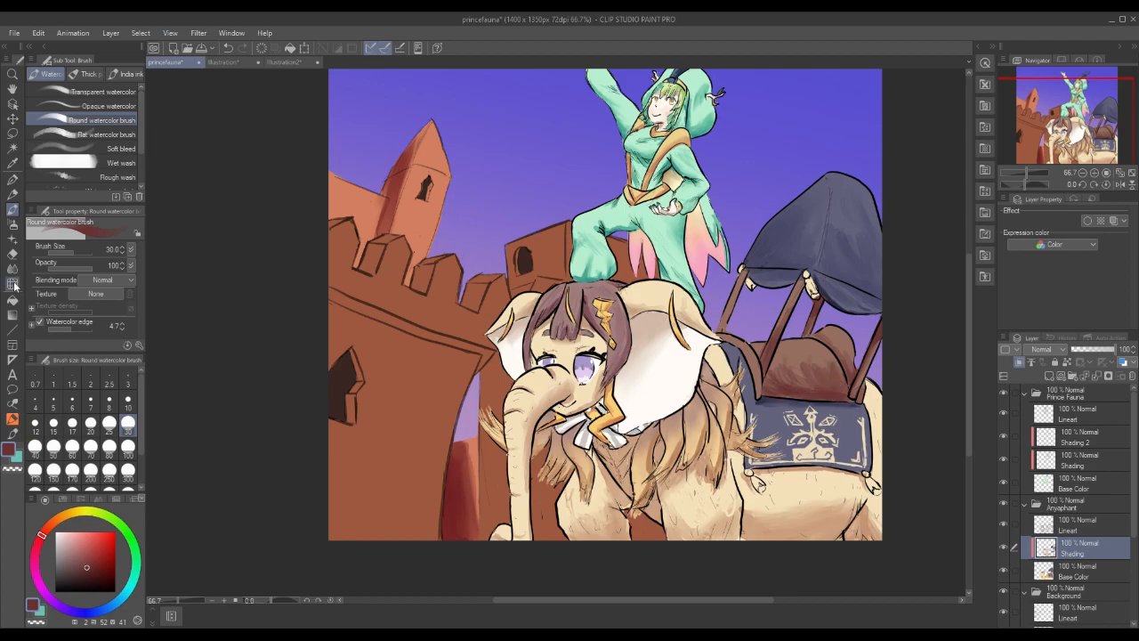
key(j)
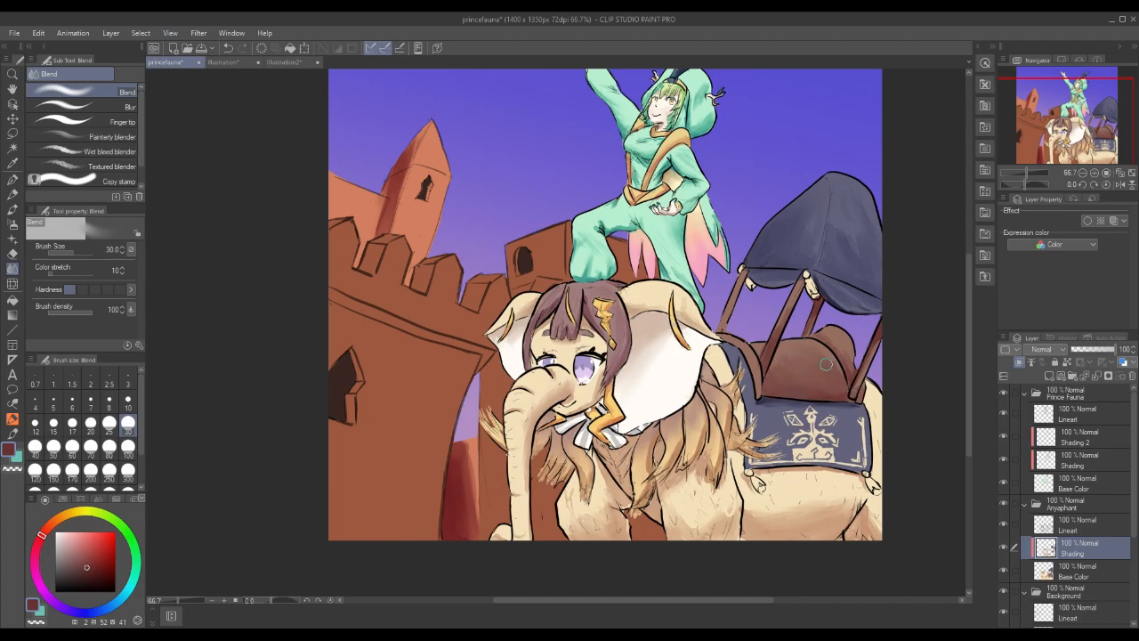
Try the Multiply, Darken and Color dodge blending modes on the Anyaphant Shading layer, returning it to Normal.
click(1055, 351)
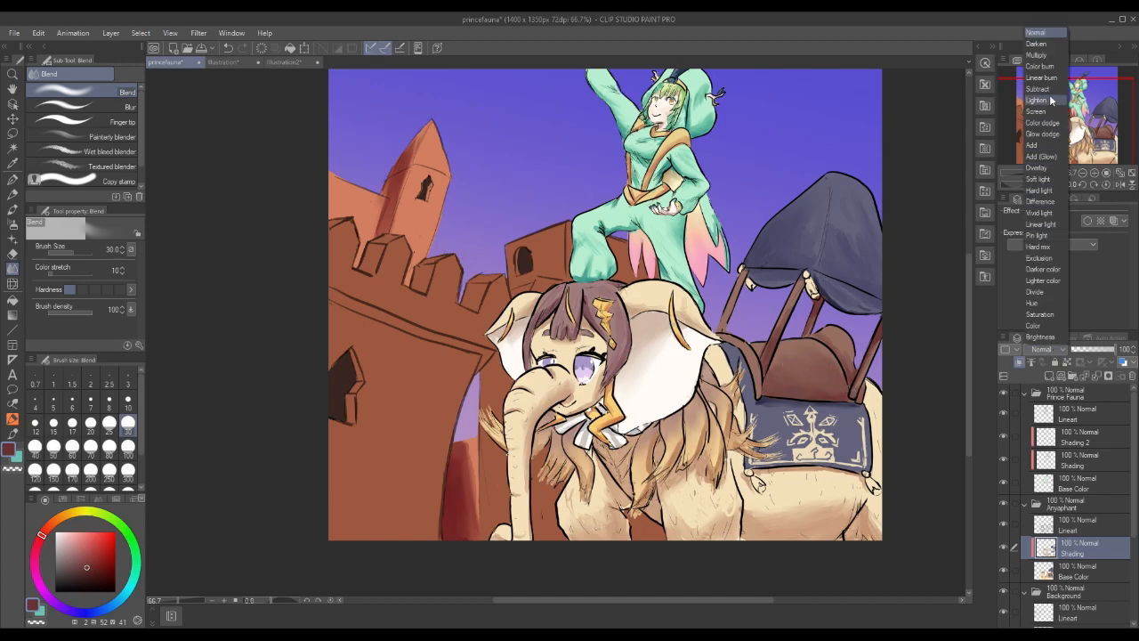
click(1037, 55)
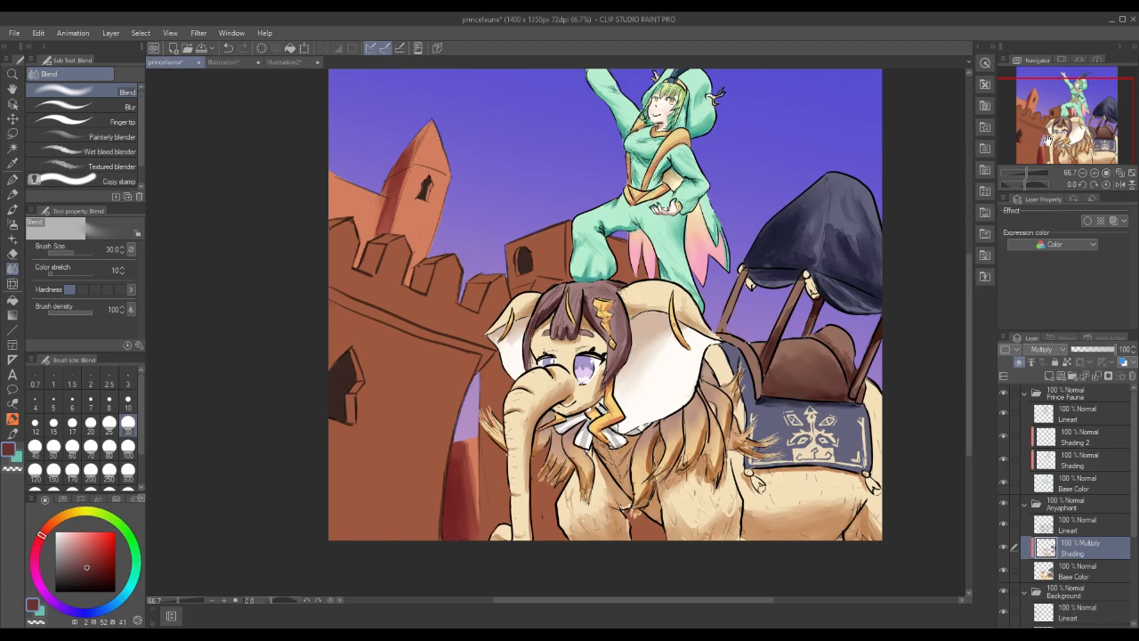
click(1050, 349)
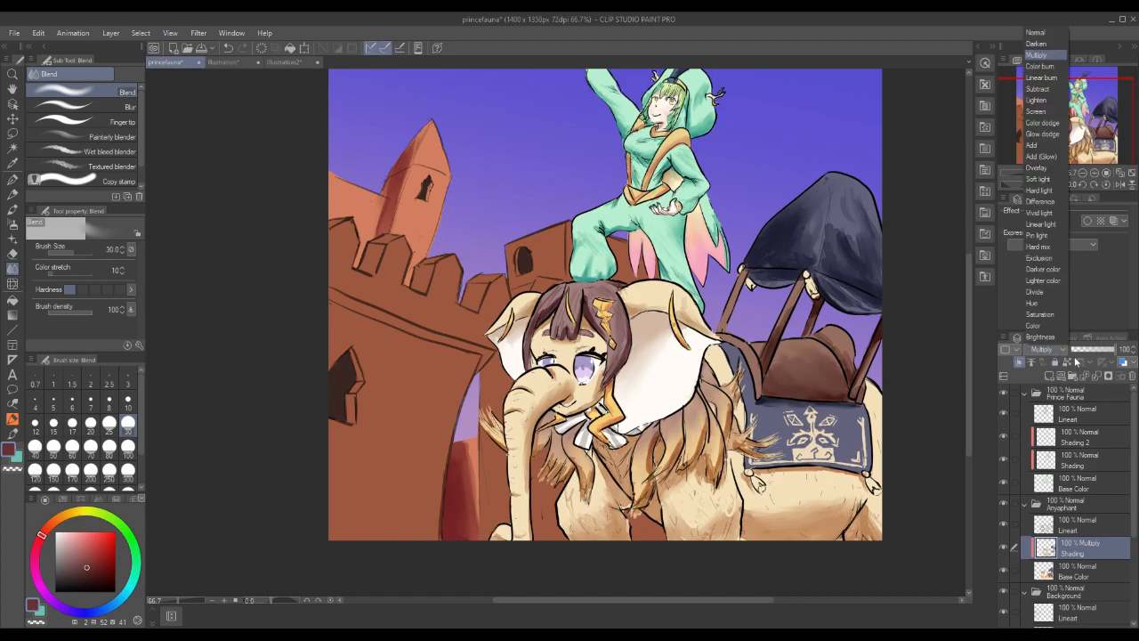
click(1046, 44)
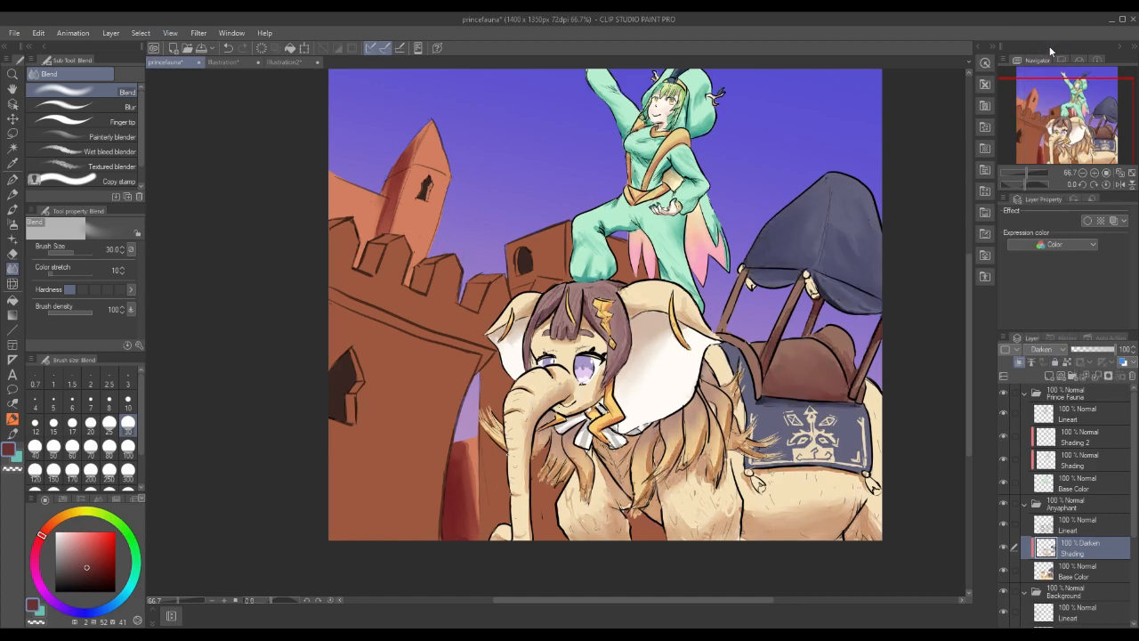
click(1061, 354)
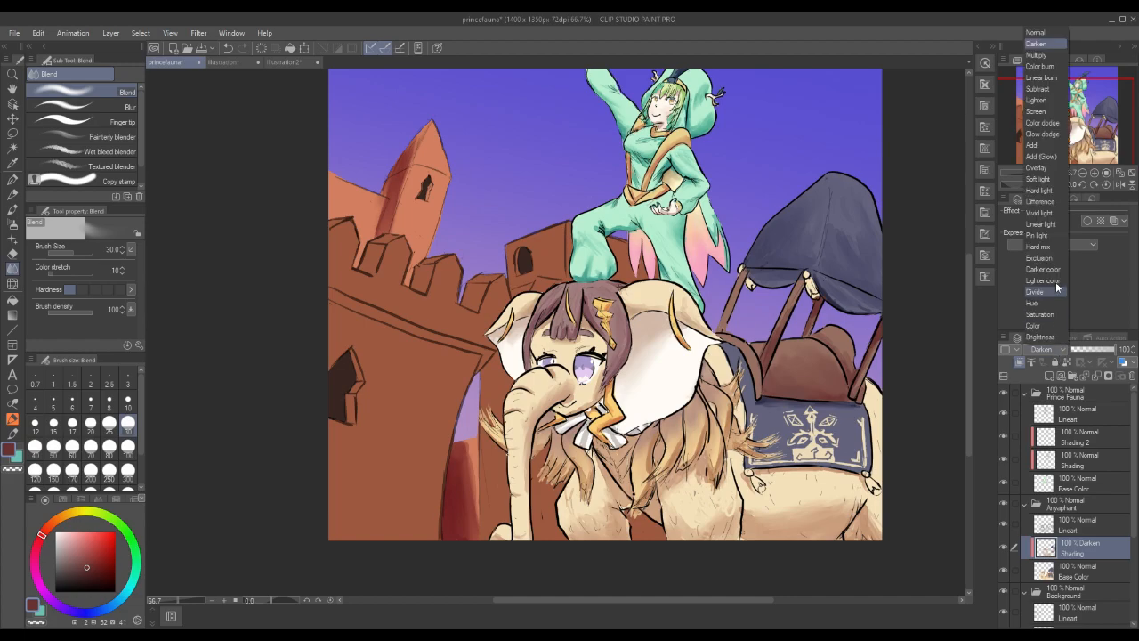
click(1043, 34)
click(1059, 350)
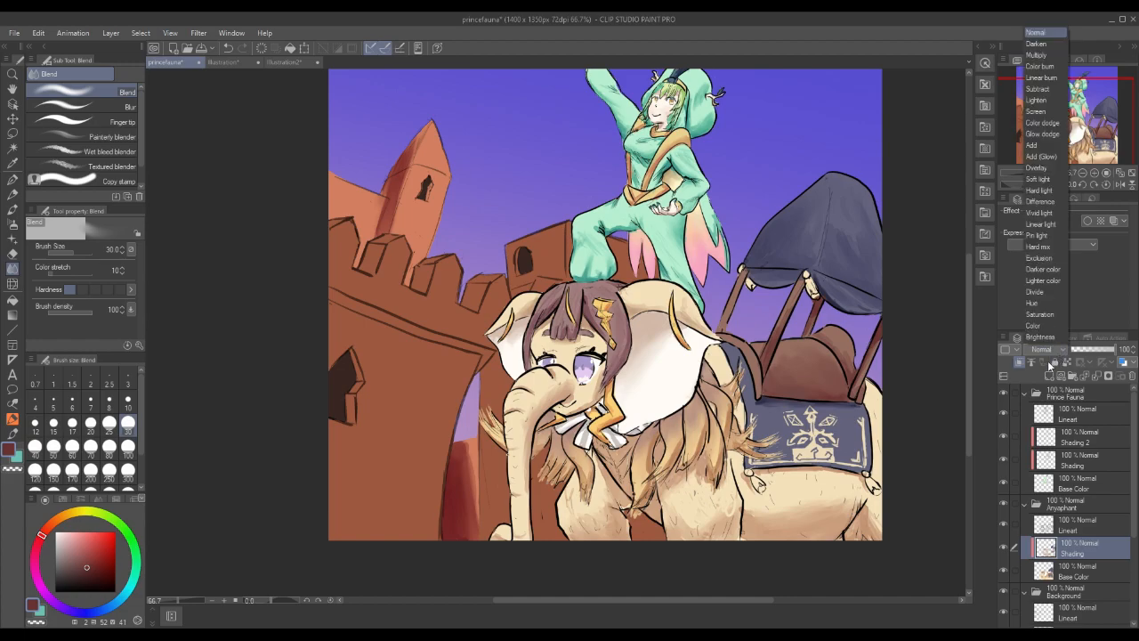
click(1055, 126)
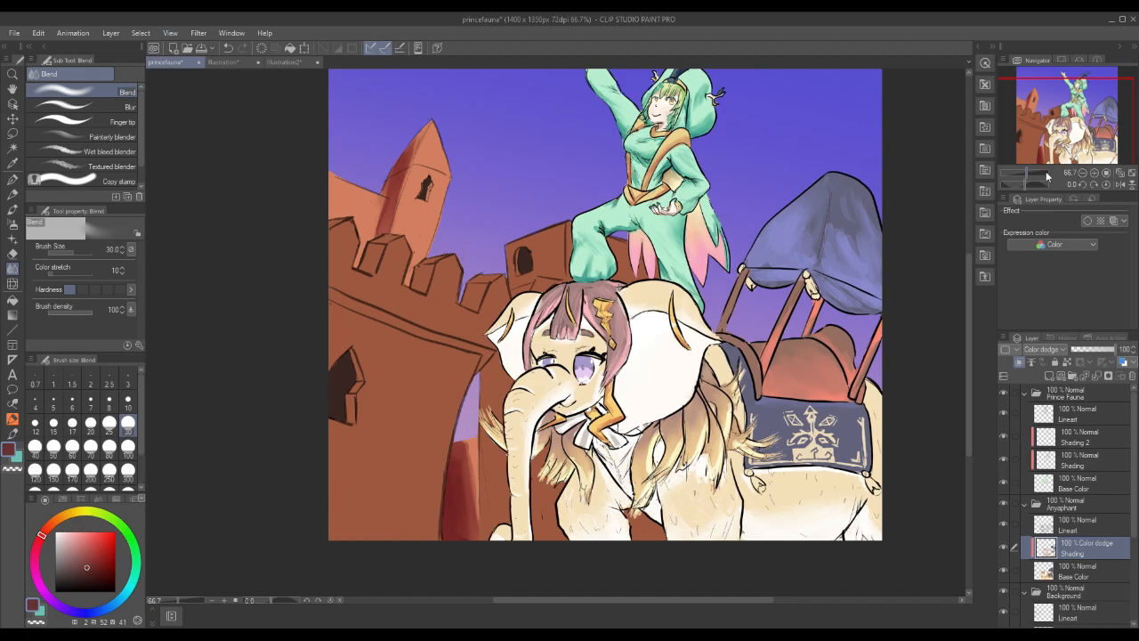
click(1063, 352)
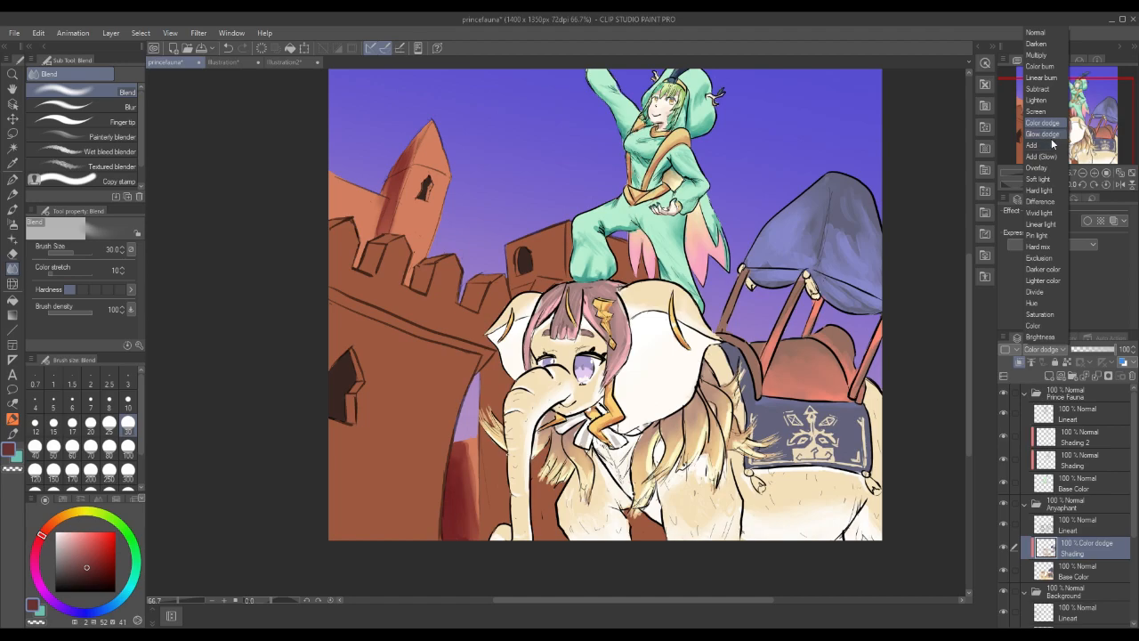
click(1047, 34)
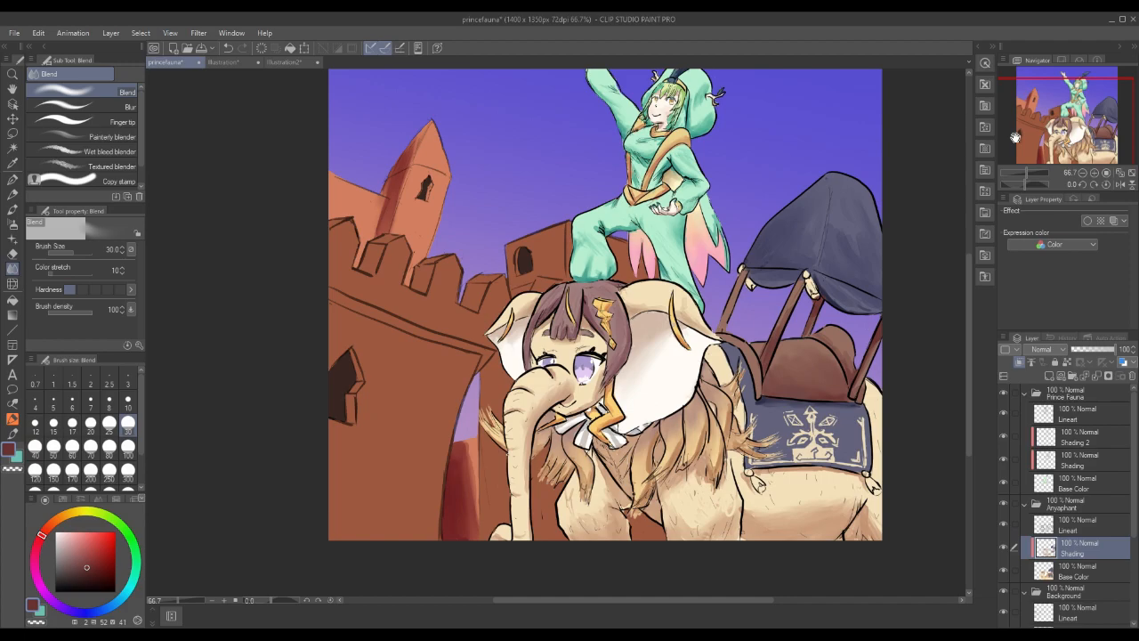
Try a pale lavender G-pen highlight on the canopy's peak, testing Color dodge and softening the highlight with the Blend tool.
alt+click(854, 203)
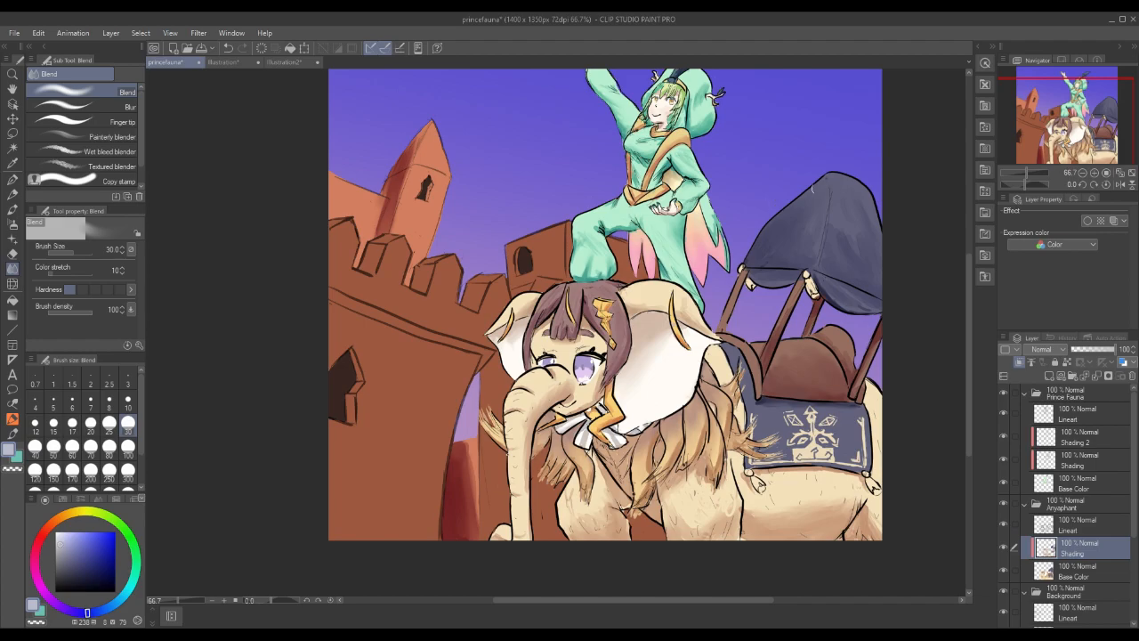
key(p)
mouse_move(833, 178)
mouse_down()
mouse_move(848, 178)
mouse_move(815, 189)
mouse_up()
click(1058, 348)
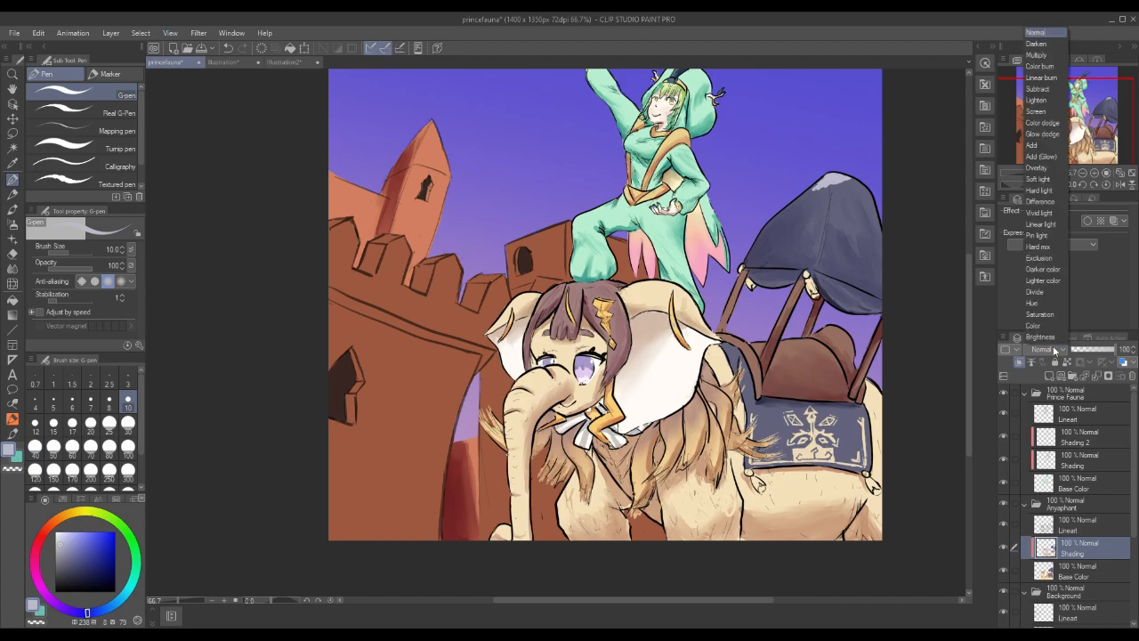
click(1054, 126)
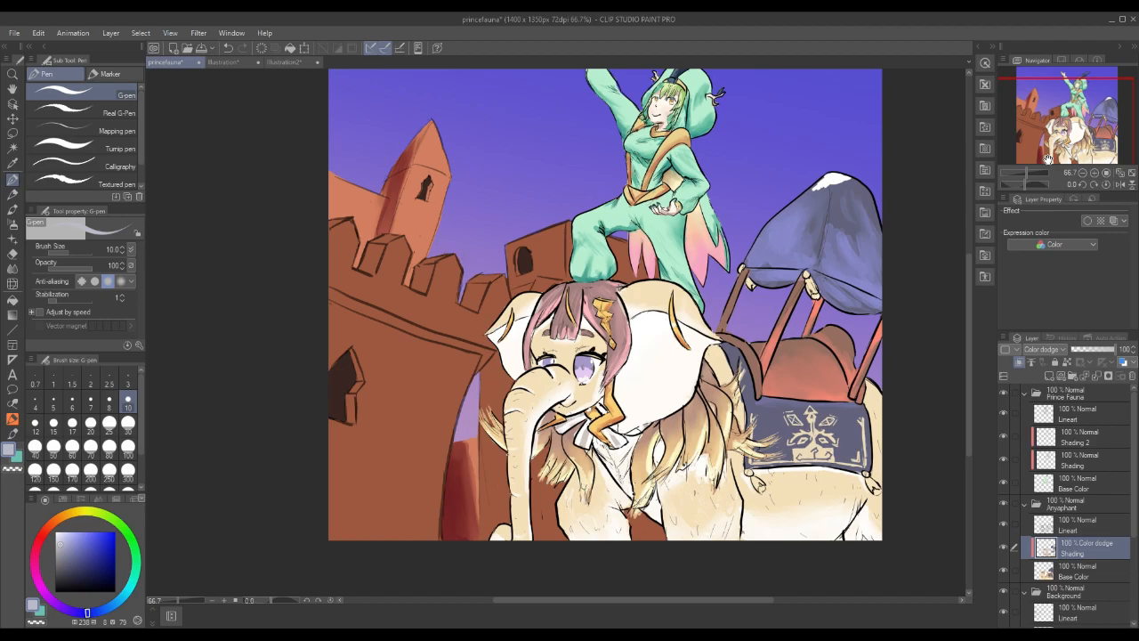
click(39, 33)
click(48, 46)
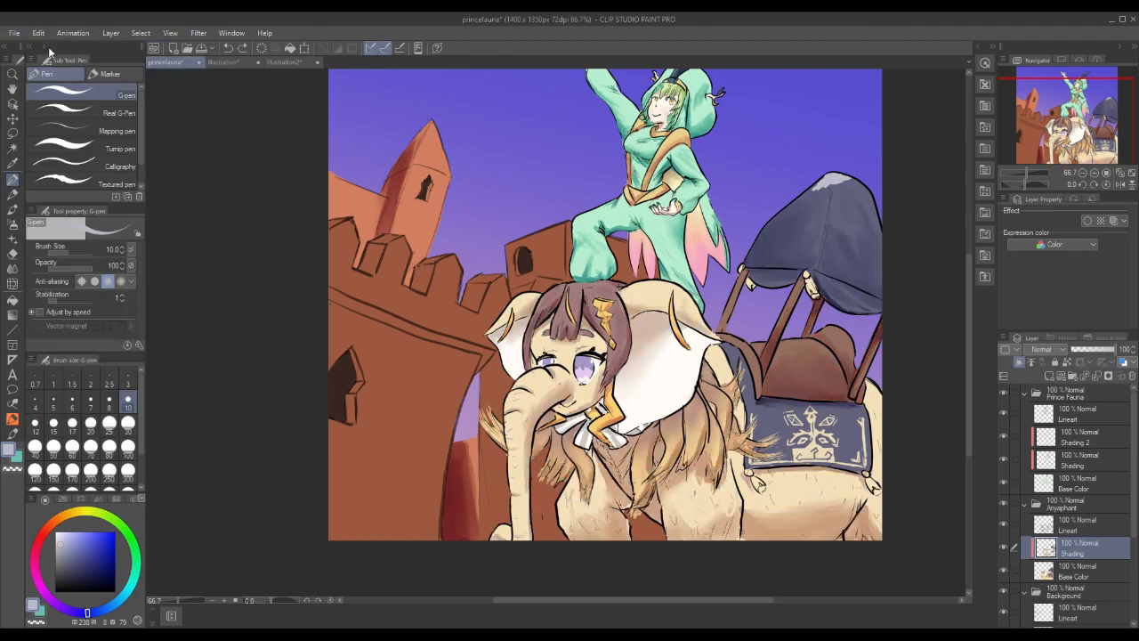
click(12, 268)
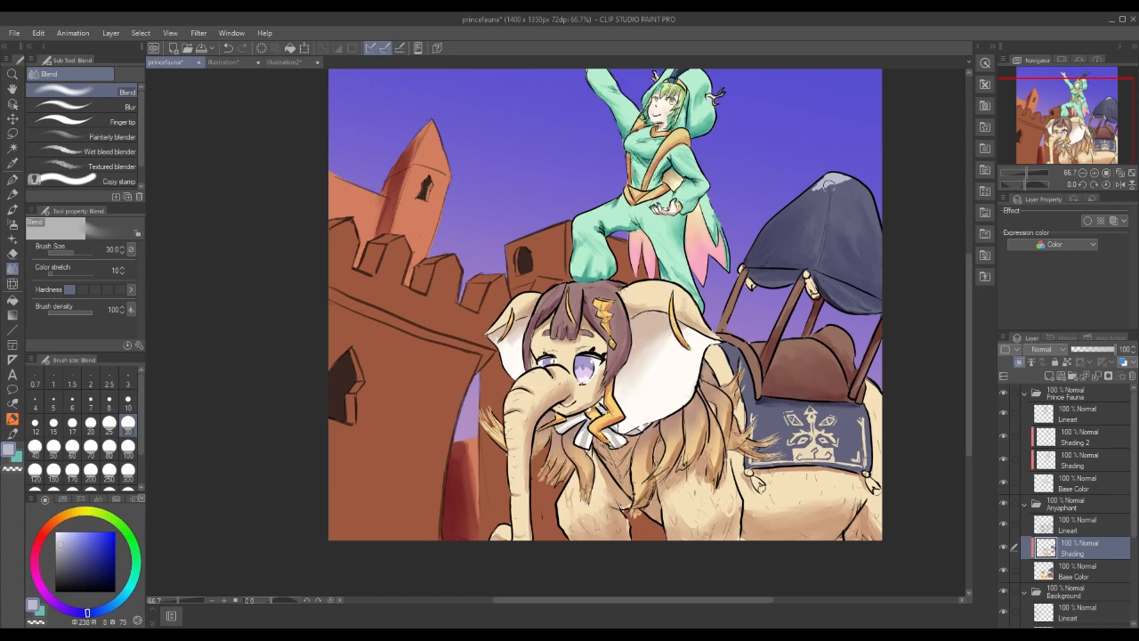
drag(824, 180, 847, 182)
Shade the edges of the navy saddle blanket in near-black with the Round watercolor brush and soften them with the Blend tool.
alt+click(824, 407)
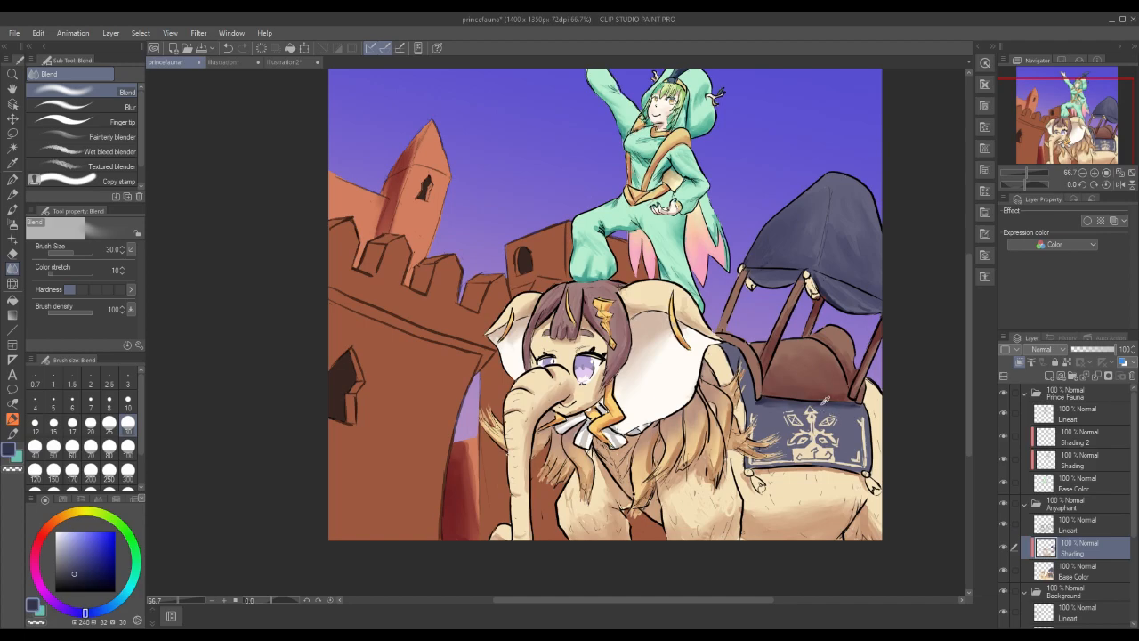
alt+click(826, 400)
click(12, 208)
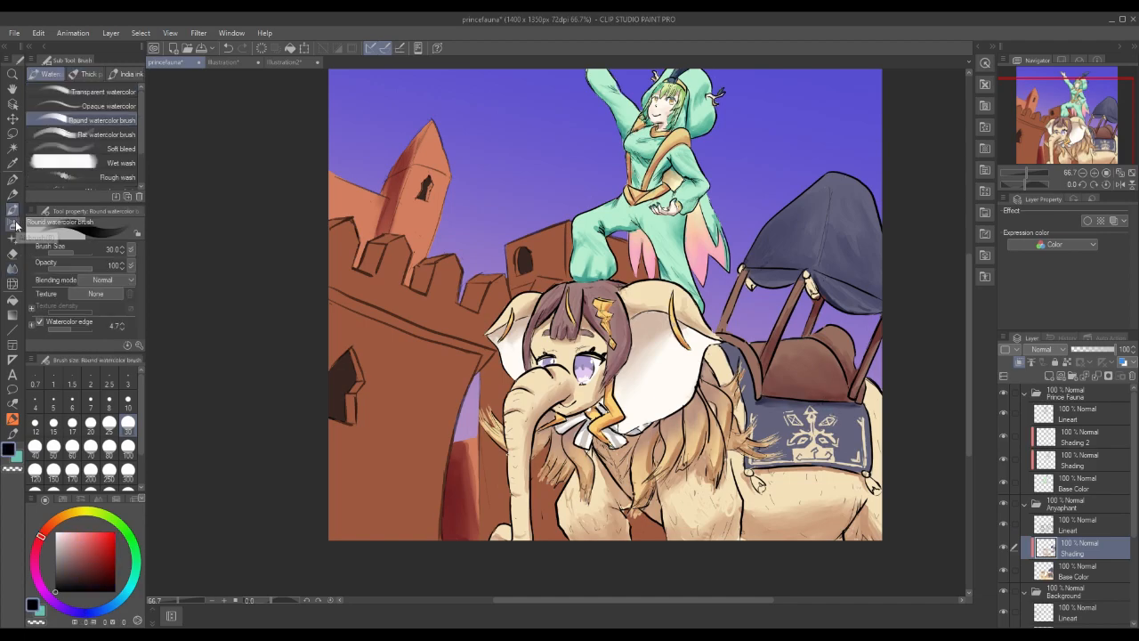
mouse_move(851, 469)
mouse_down()
mouse_move(862, 470)
mouse_move(866, 443)
mouse_move(861, 463)
mouse_up()
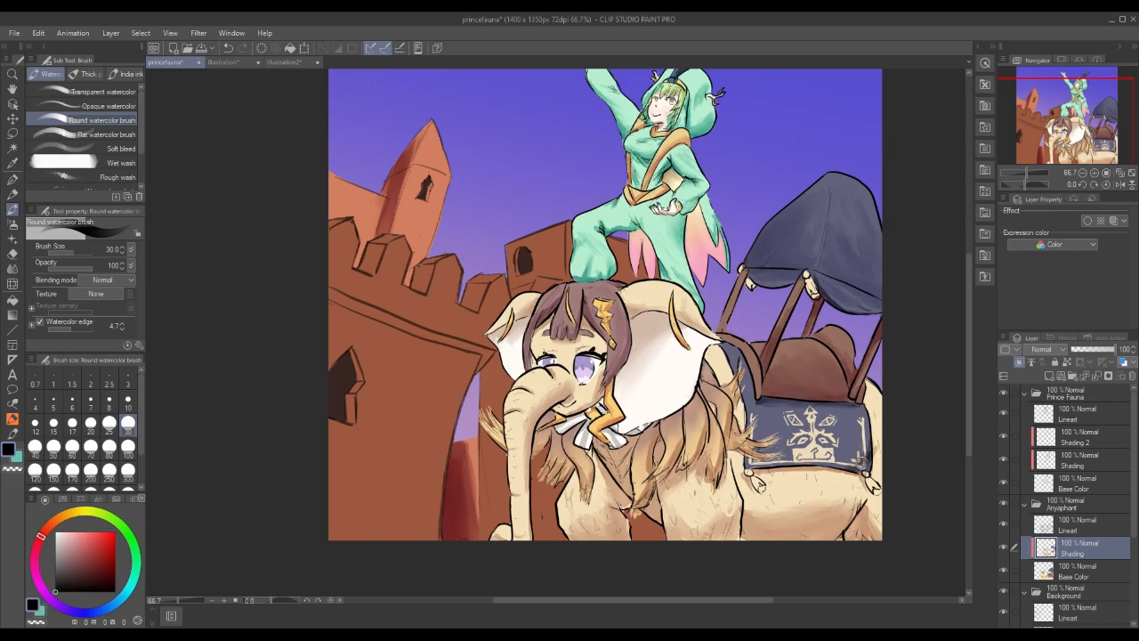
mouse_move(765, 459)
mouse_down()
mouse_move(753, 463)
mouse_move(766, 465)
mouse_up()
drag(864, 470, 868, 468)
drag(857, 406, 870, 404)
drag(758, 401, 860, 408)
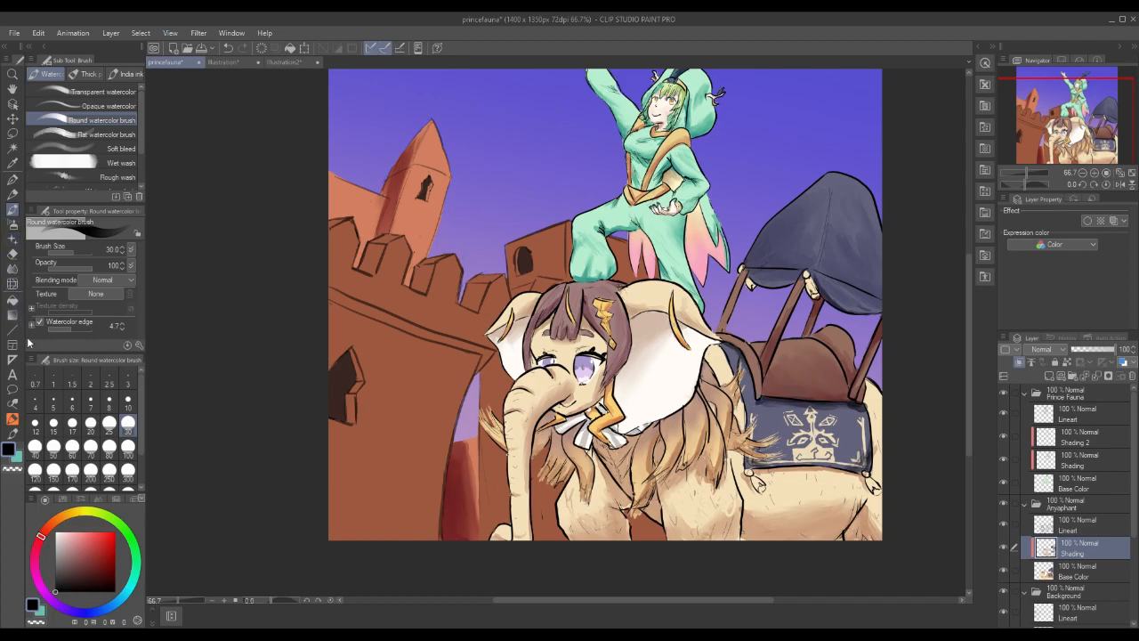
click(13, 268)
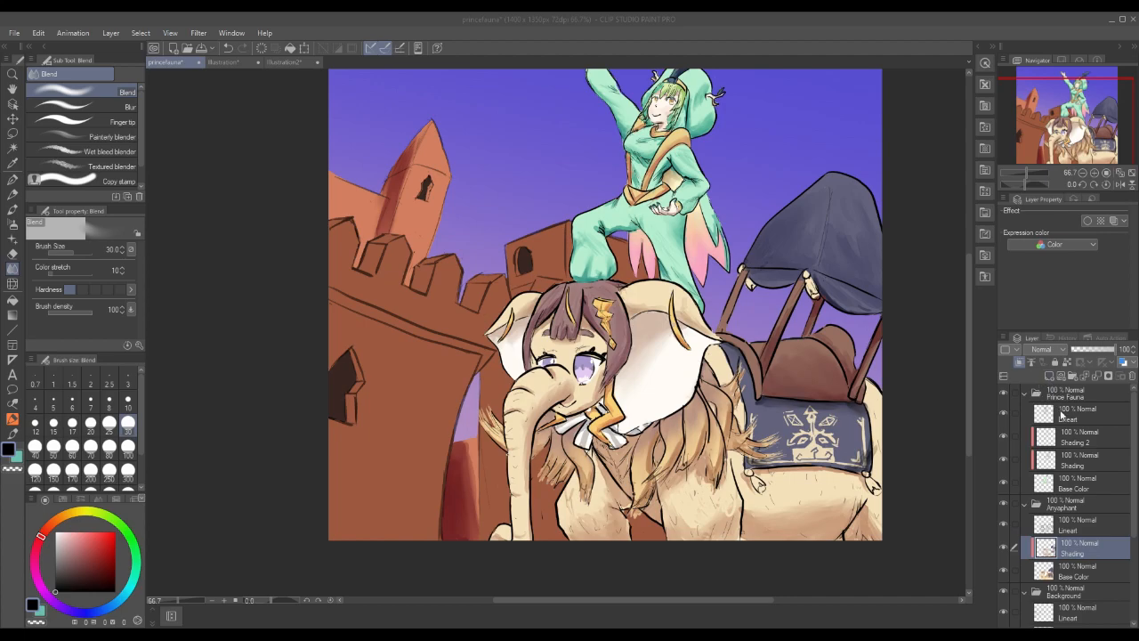
Add a new layer named Shading 2 above the Anyaphant Shading layer.
click(1049, 376)
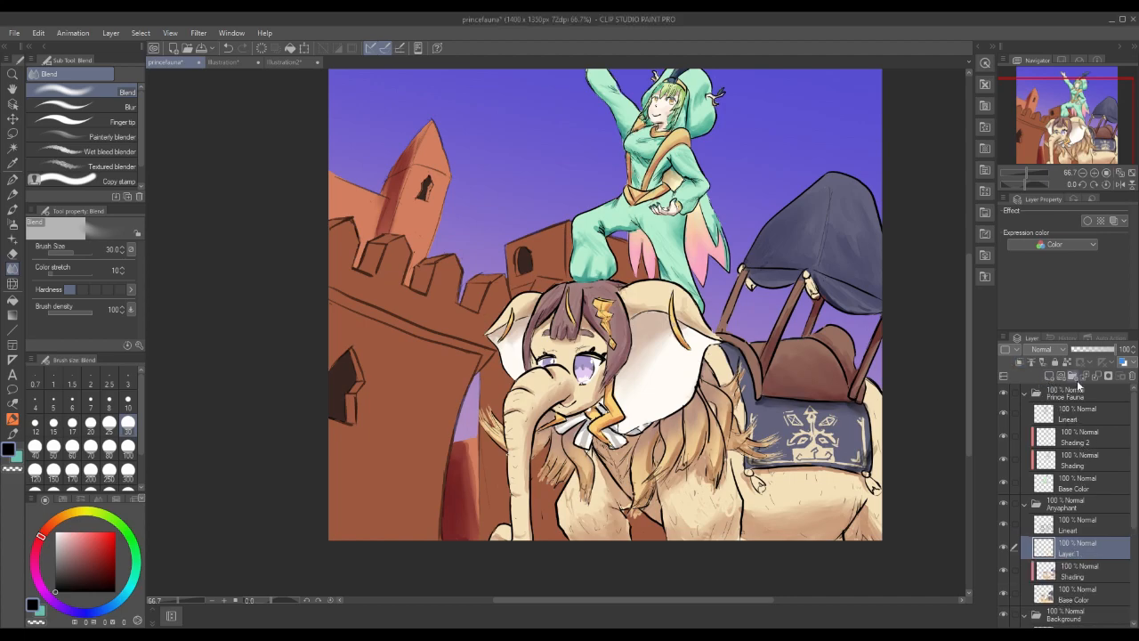
double_click(1070, 552)
text(Shading 2)
key(Return)
Shade the elephant's purple hair in dark plum with the Round watercolor brush at size 10.
alt+click(627, 356)
click(81, 568)
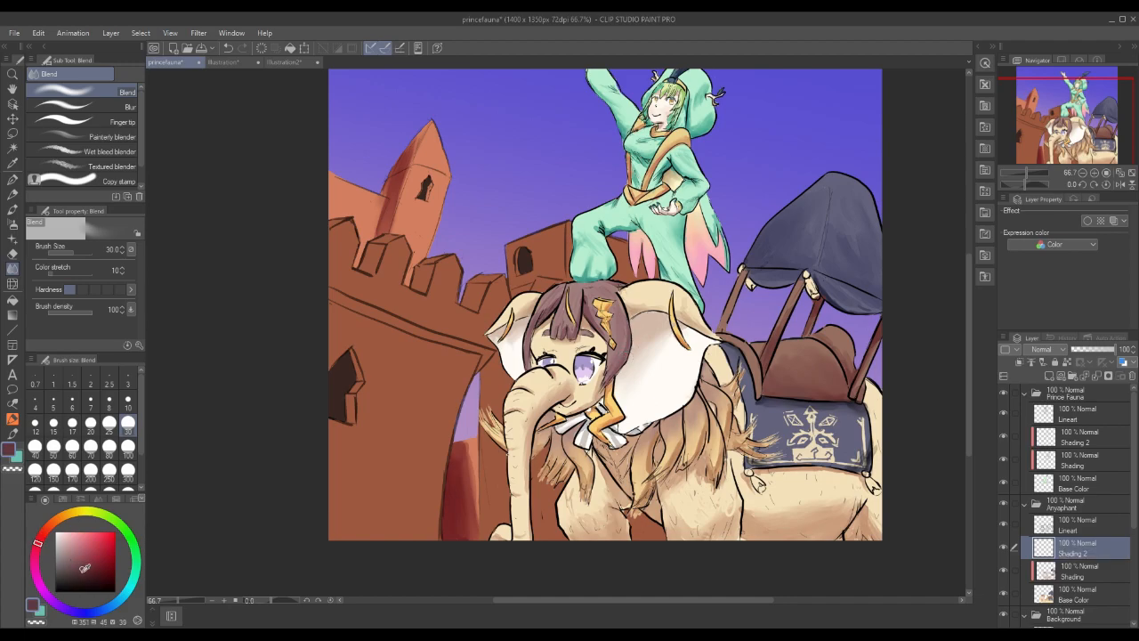
click(35, 552)
click(13, 208)
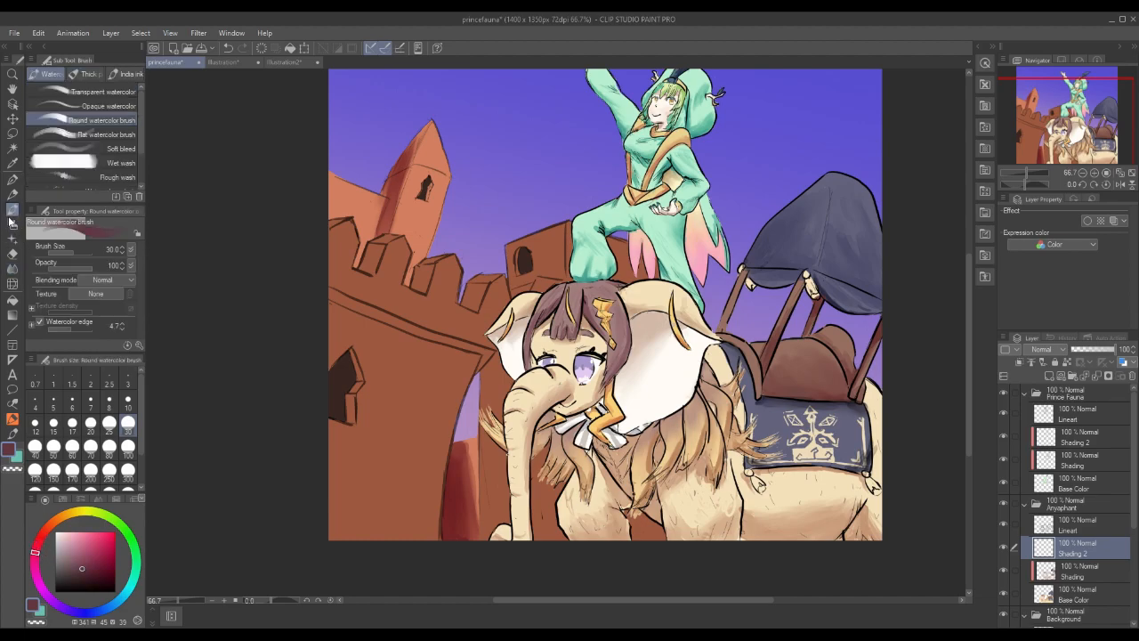
click(128, 402)
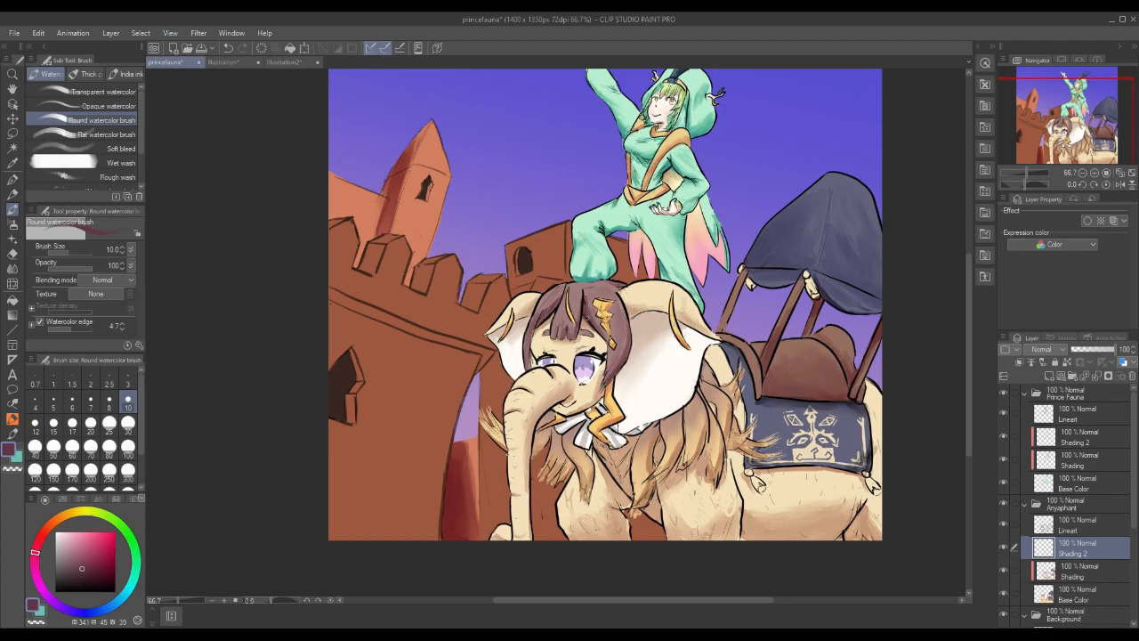
drag(559, 302, 529, 349)
Paint a muted reddish-brown shadow on the elephant's chest below the bow with the Round watercolor brush and soften it with the Blend tool.
alt+click(656, 515)
click(86, 552)
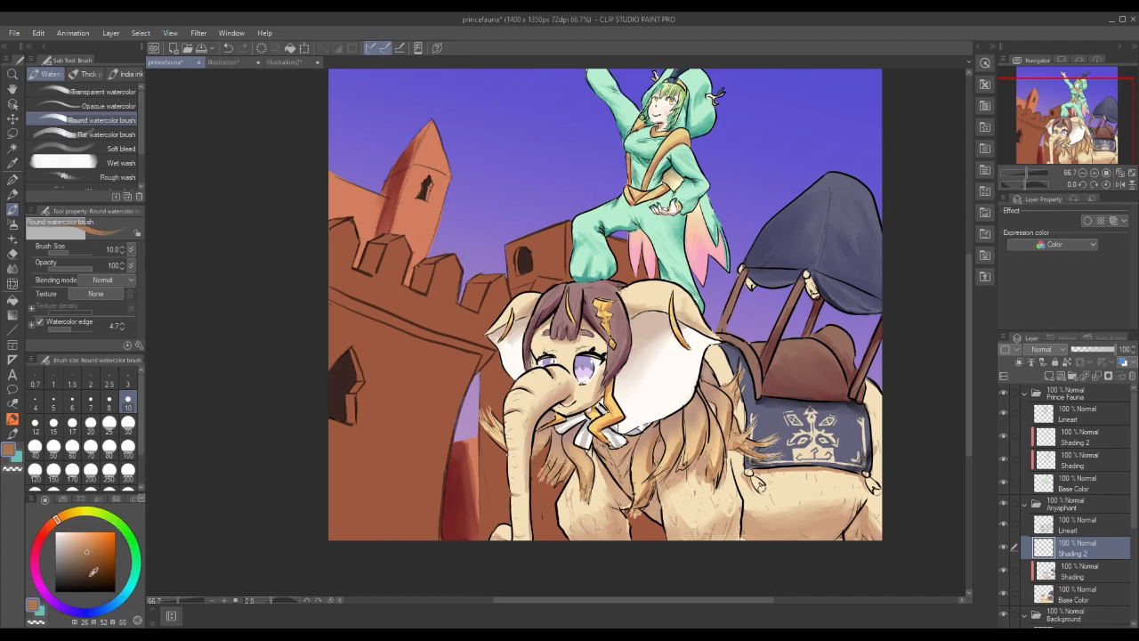
drag(48, 540, 45, 531)
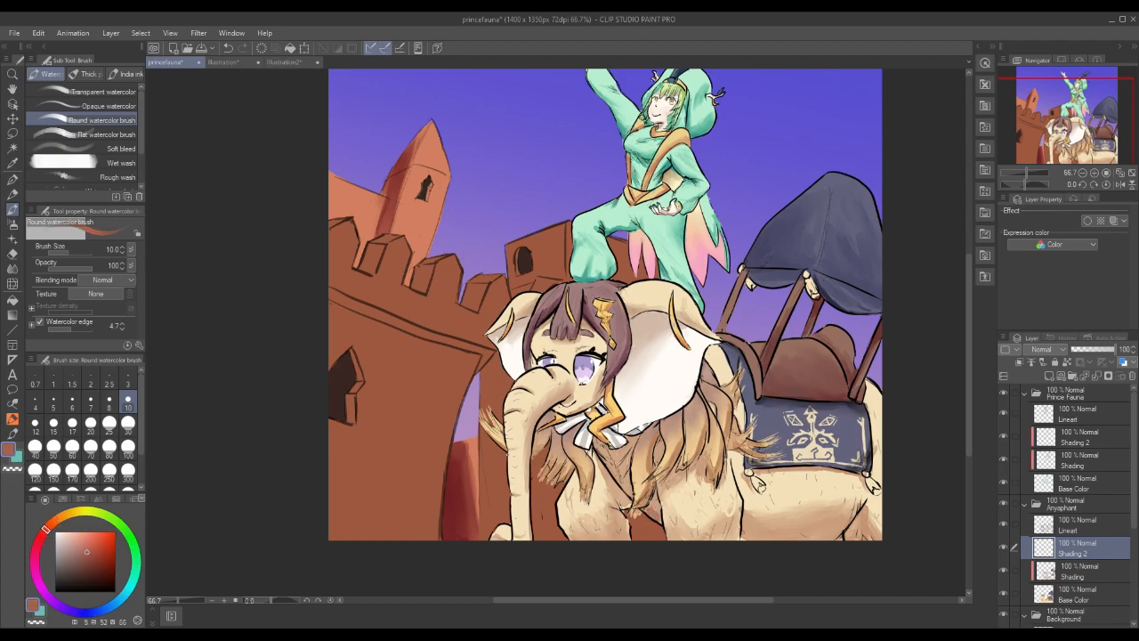
mouse_move(614, 472)
mouse_down()
mouse_move(625, 488)
mouse_move(629, 443)
mouse_move(605, 454)
mouse_move(624, 452)
mouse_up()
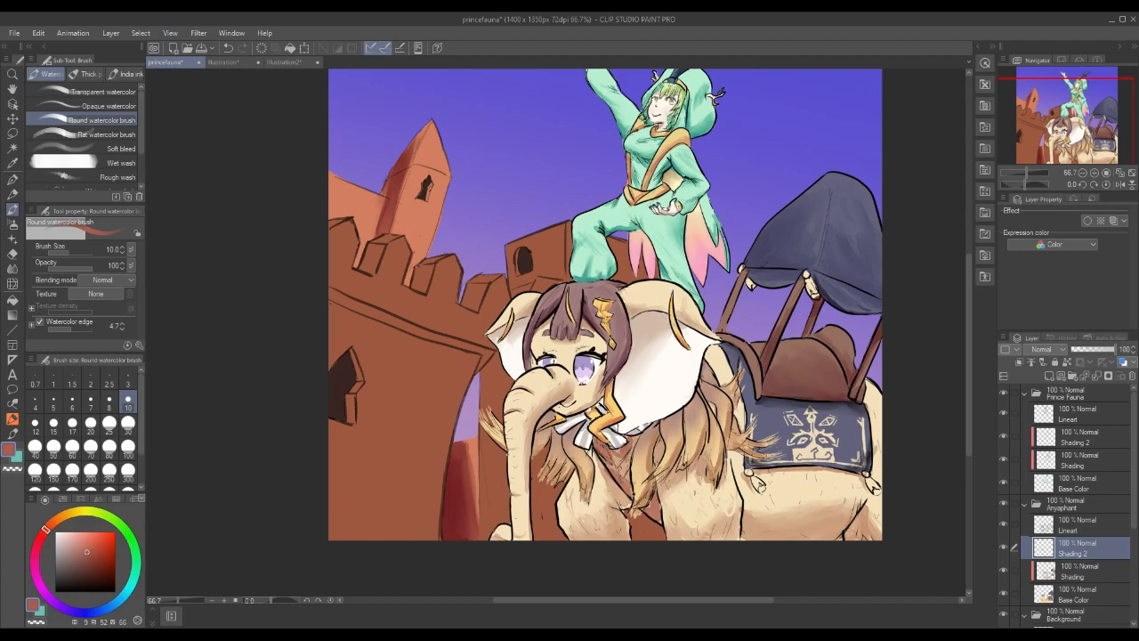
click(12, 268)
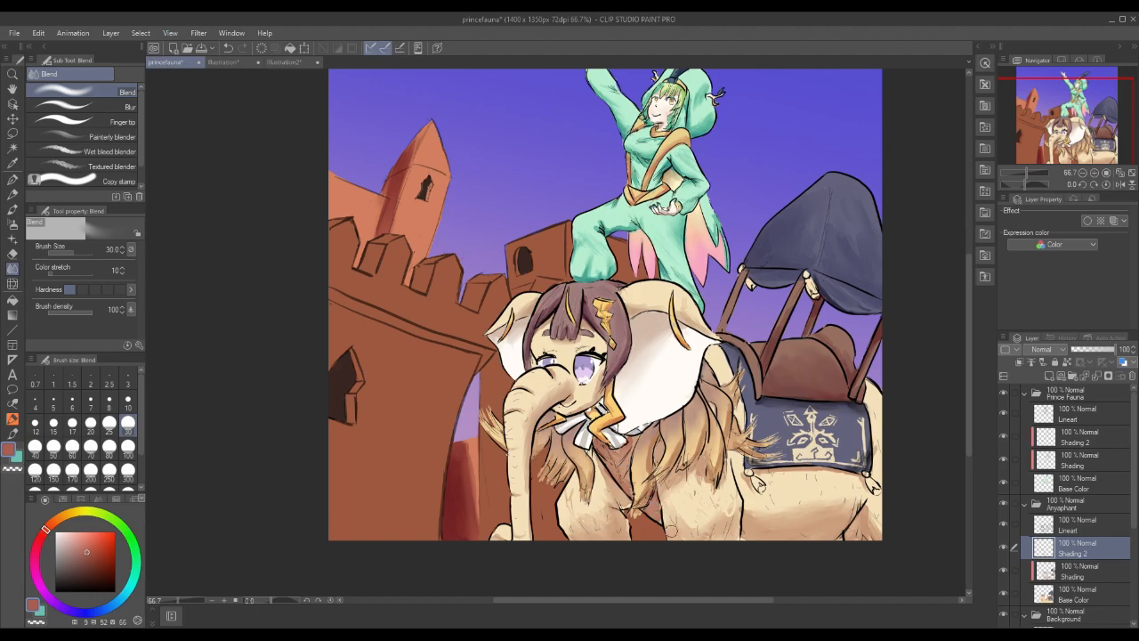
Extend the reddish-brown shadow down the chest toward the front legs and smooth it with the Blend tool at size 10.
click(13, 208)
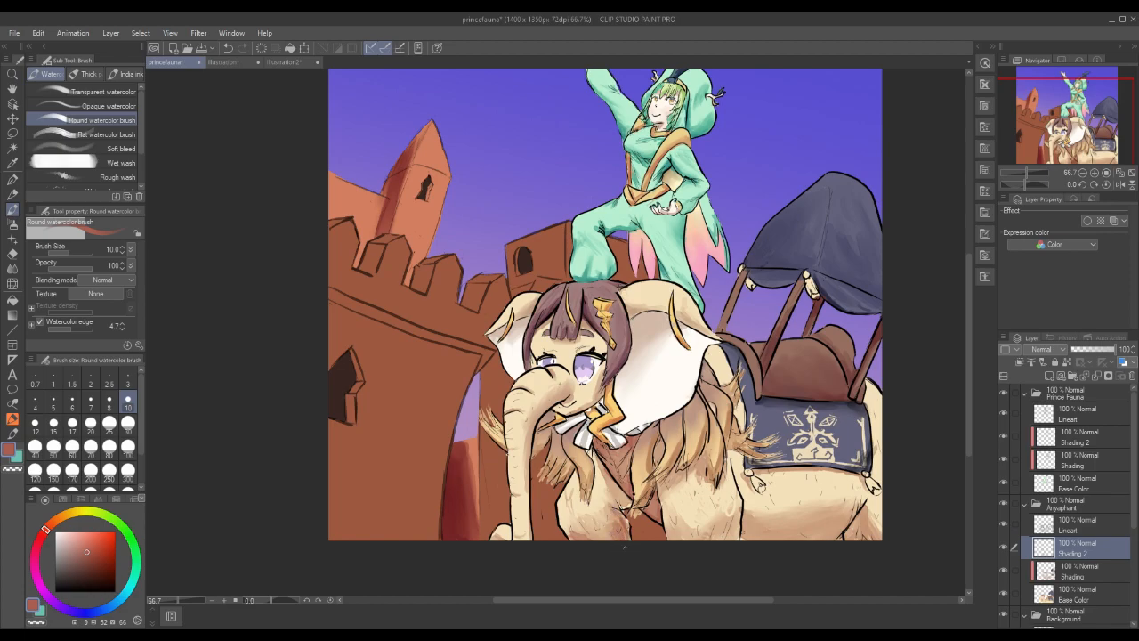
drag(614, 485, 623, 501)
click(12, 268)
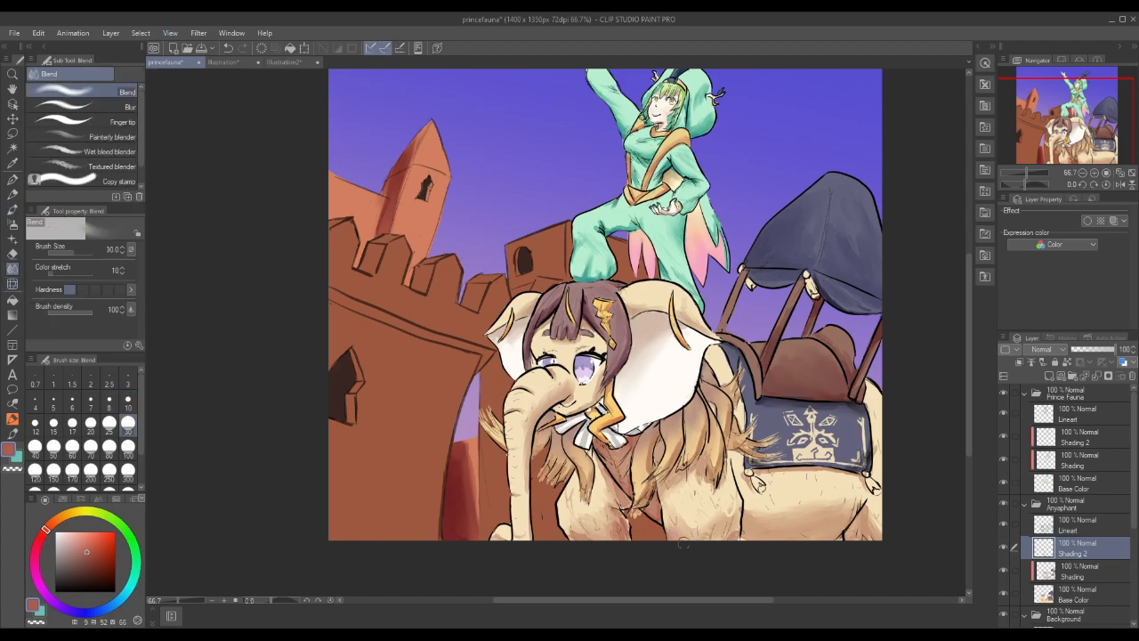
click(129, 402)
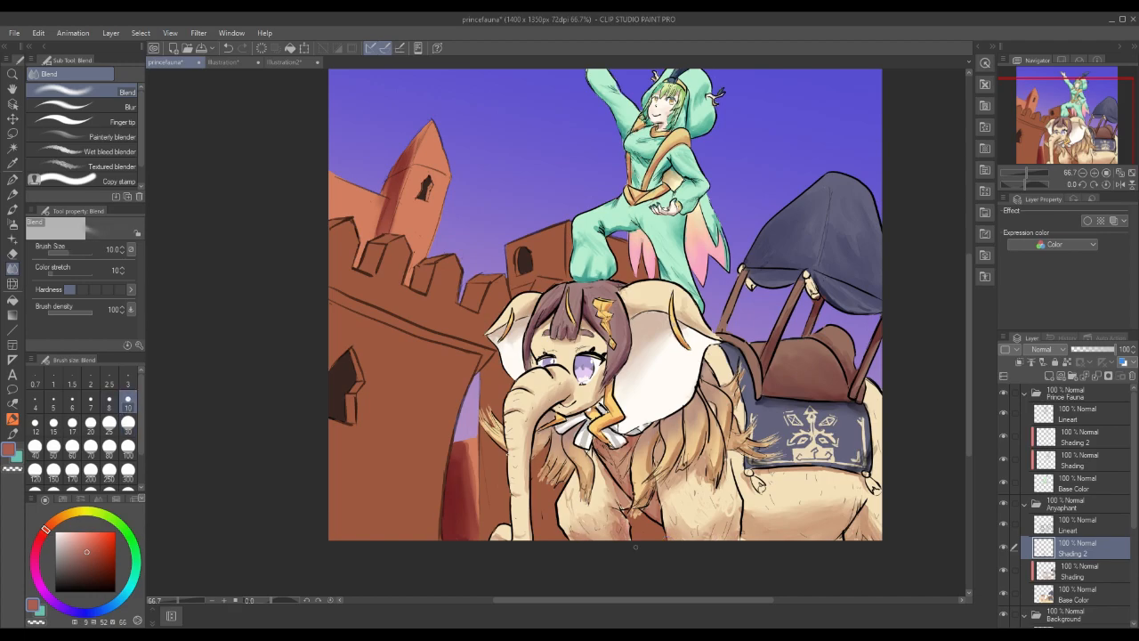
Clip Shading 2 to the layer below, shade the elephant's underbelly in the same reddish brown, and blend the strokes.
click(13, 211)
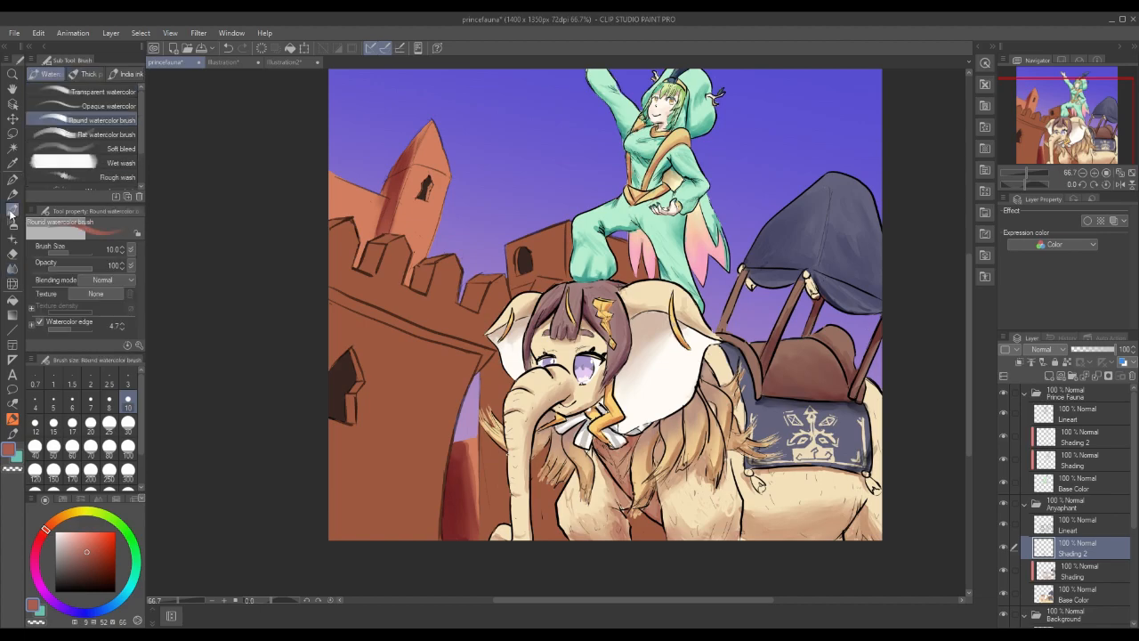
click(1018, 362)
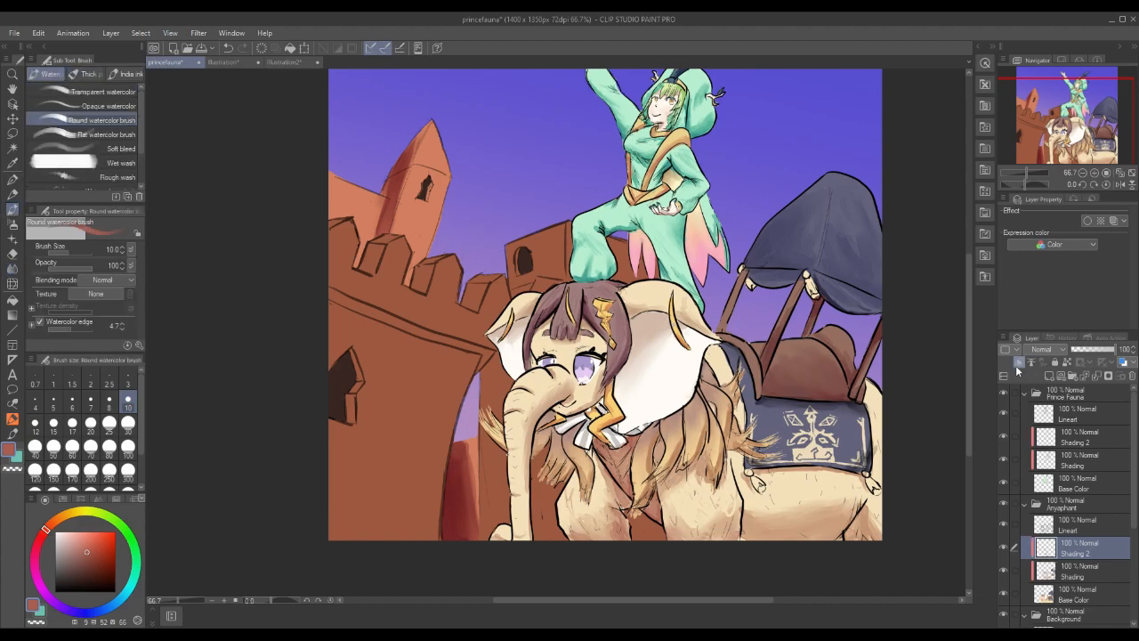
drag(836, 538, 749, 531)
drag(843, 525, 743, 533)
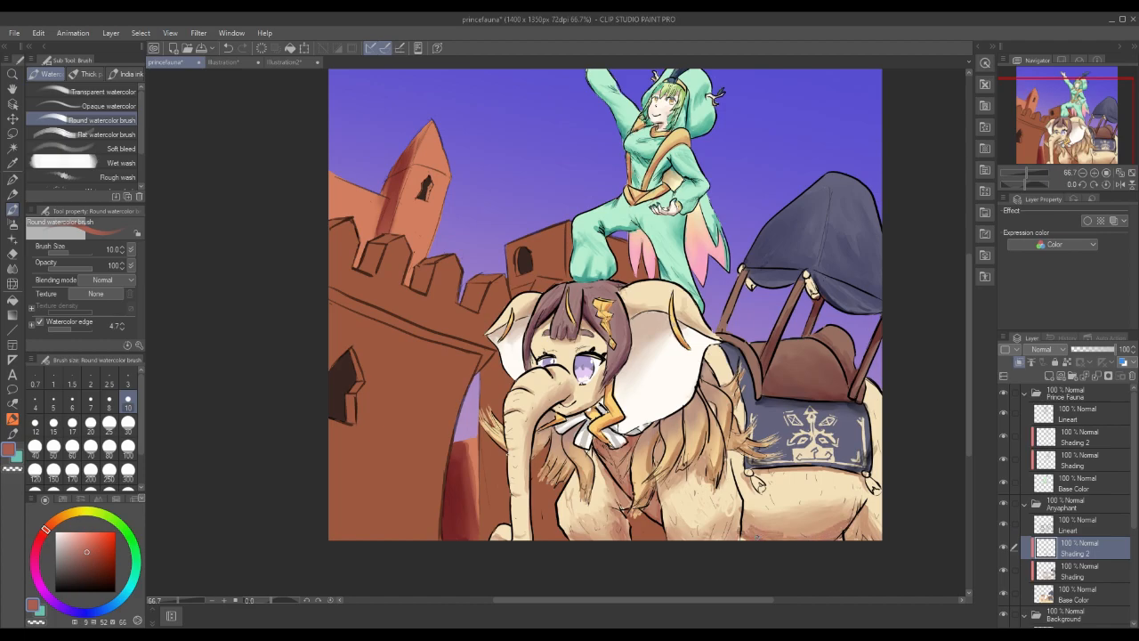
click(14, 268)
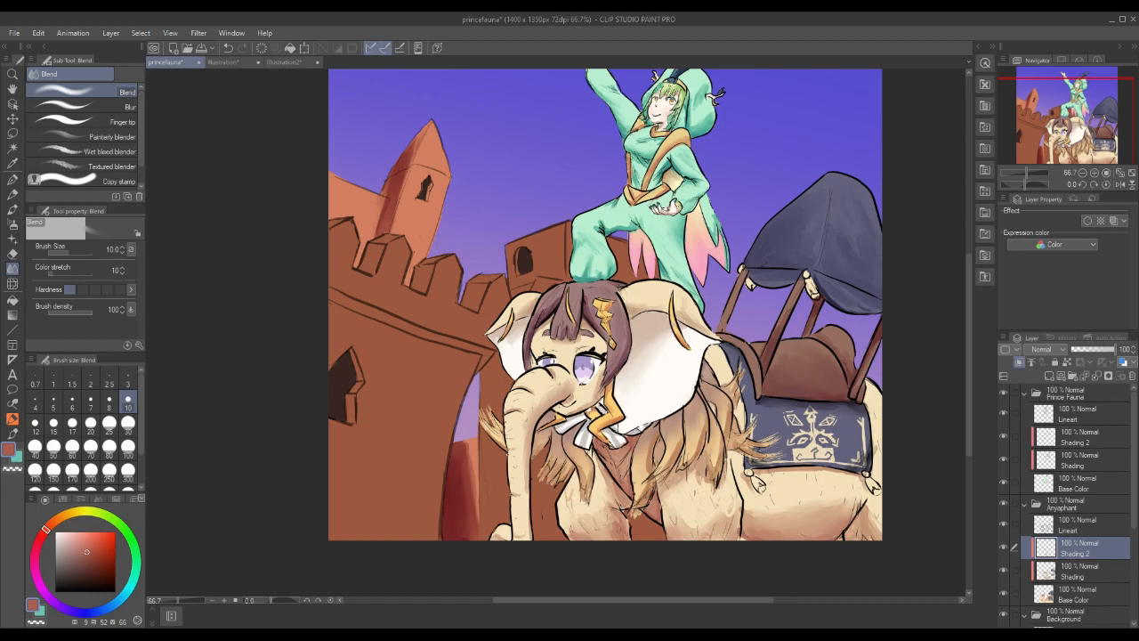
click(13, 208)
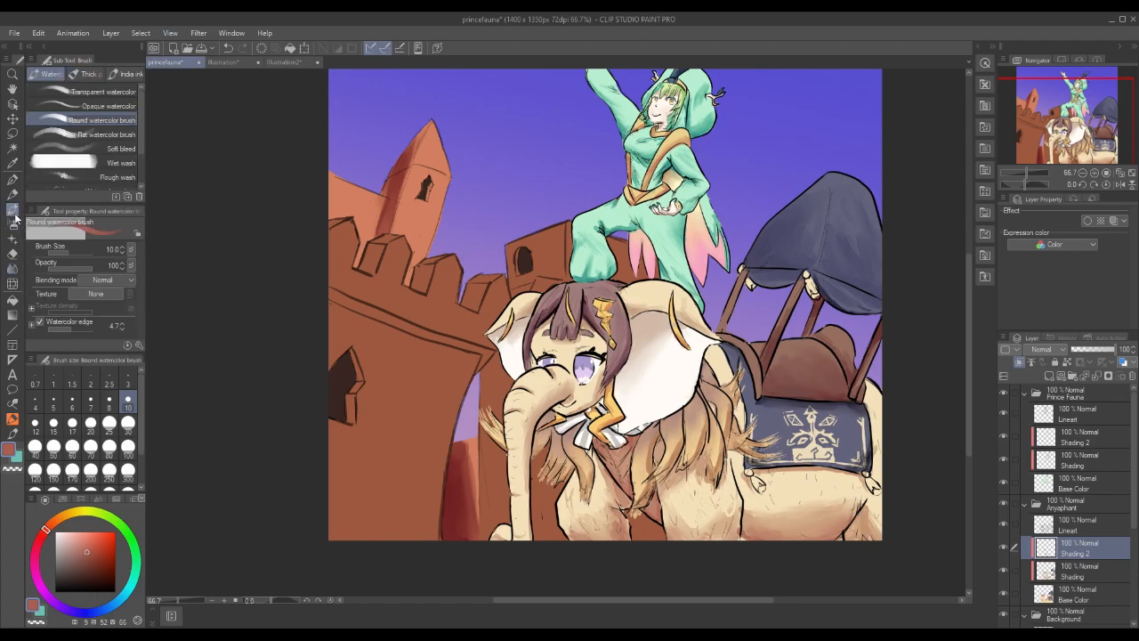
Shade the elephant's hindquarters below the saddle blanket in reddish brown with the Round watercolor brush and soften the strokes with the Blend tool.
drag(862, 507, 843, 538)
mouse_move(867, 505)
mouse_down()
mouse_move(870, 532)
mouse_move(847, 533)
mouse_up()
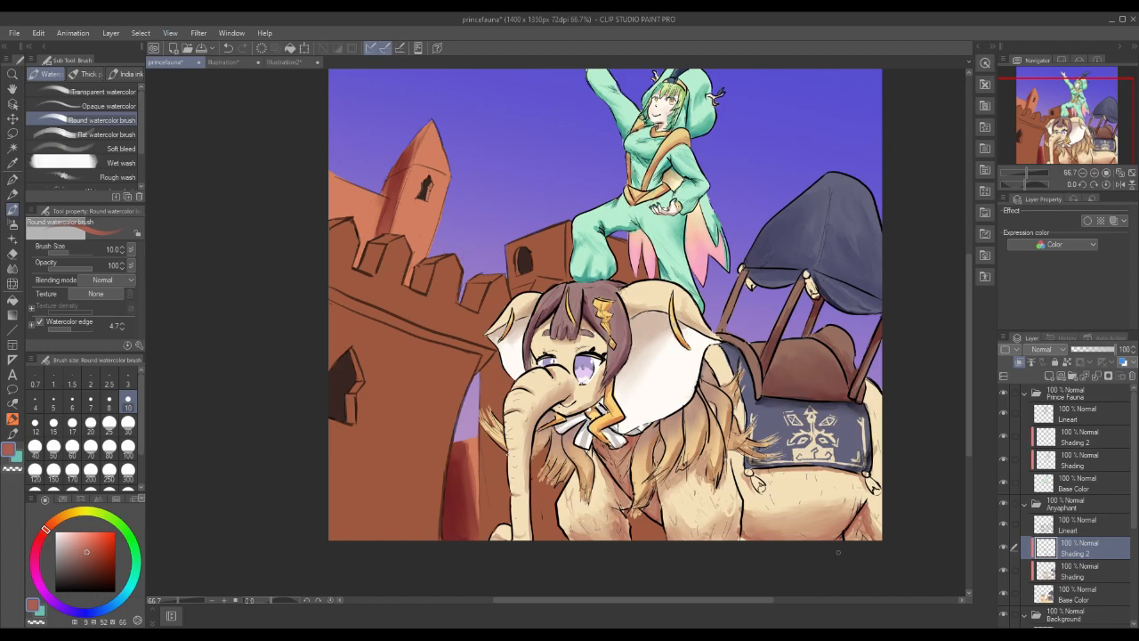
mouse_move(864, 518)
mouse_down()
mouse_move(852, 531)
mouse_move(879, 534)
mouse_up()
key(j)
drag(876, 522, 879, 530)
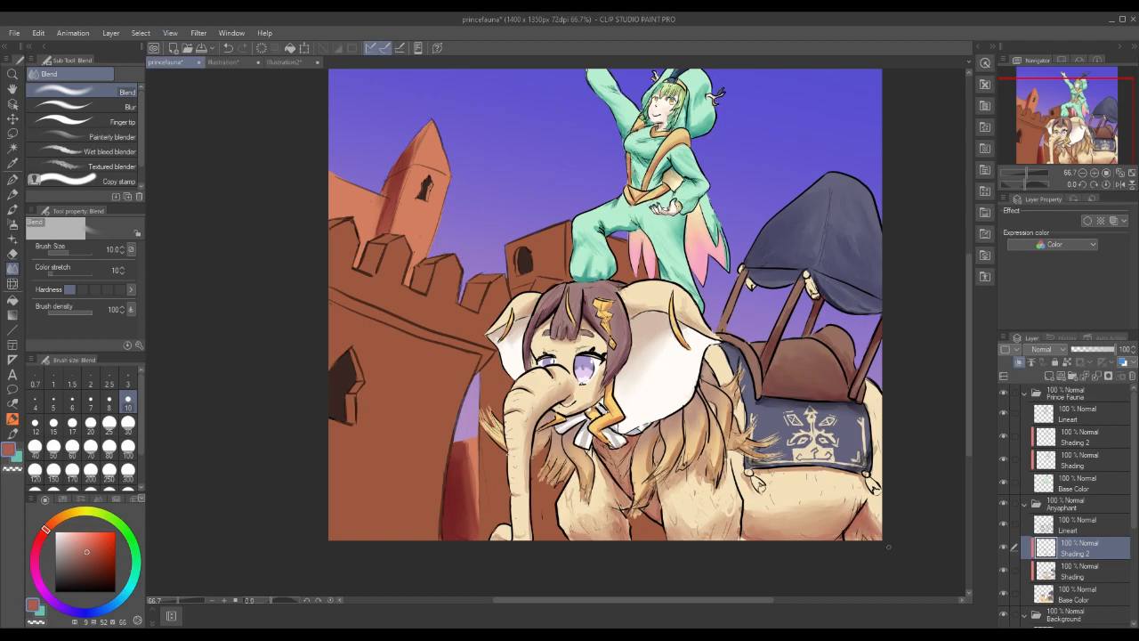
Sample the grey at the lower edge of the elephant's ear for the Round watercolor brush and darken it.
key(b)
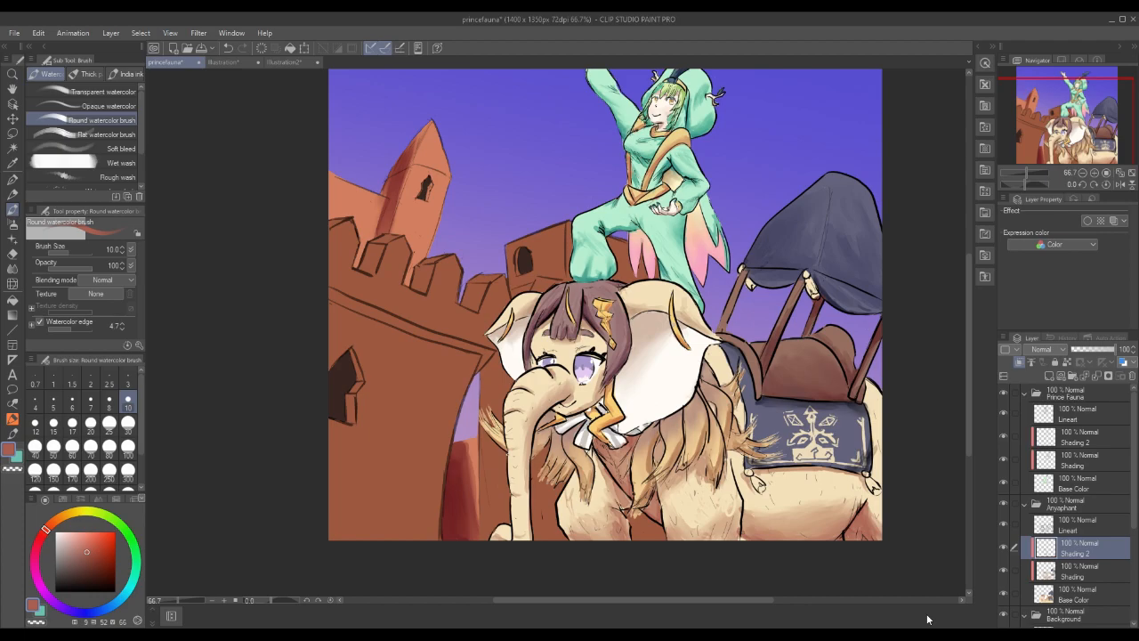
alt+click(637, 429)
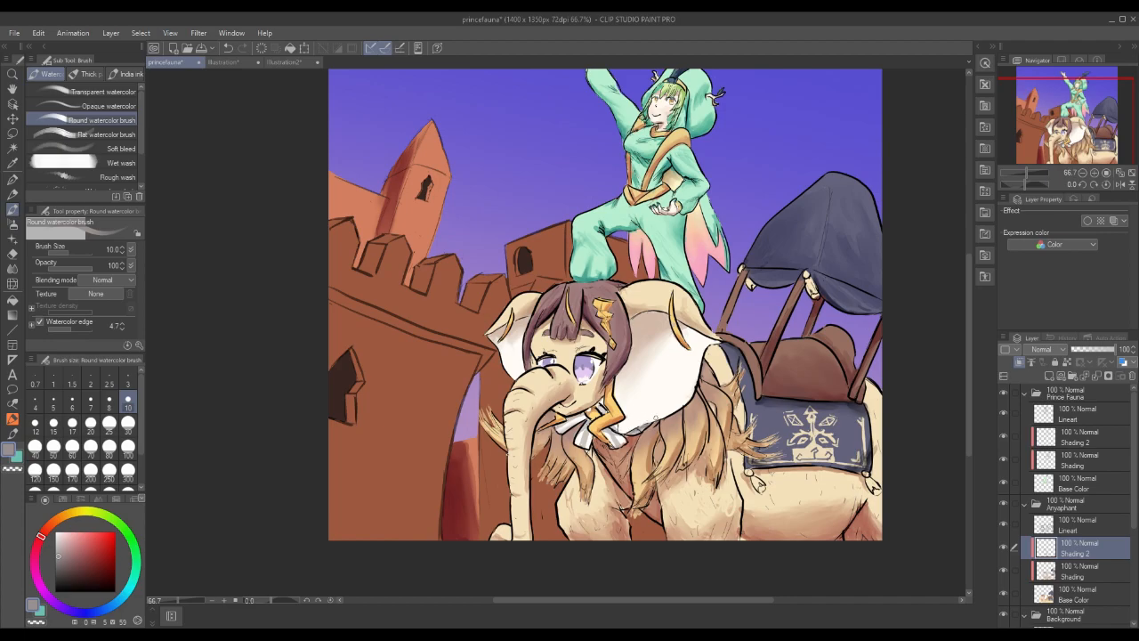
click(59, 567)
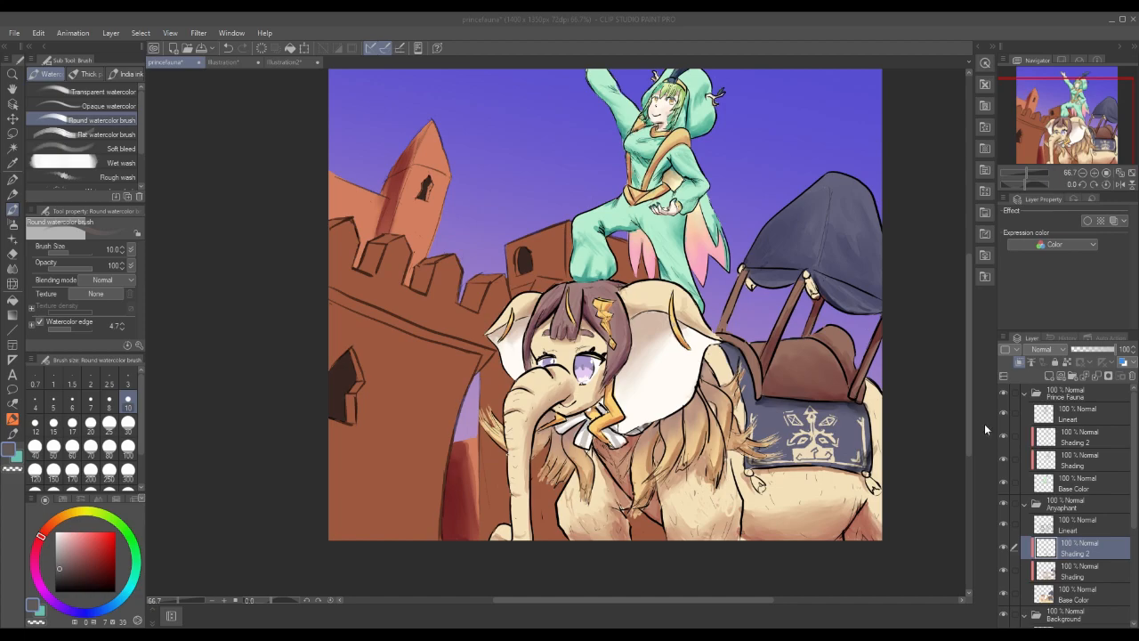
Add a new layer directly above Front Buildings in the Background folder.
drag(1132, 445, 1131, 534)
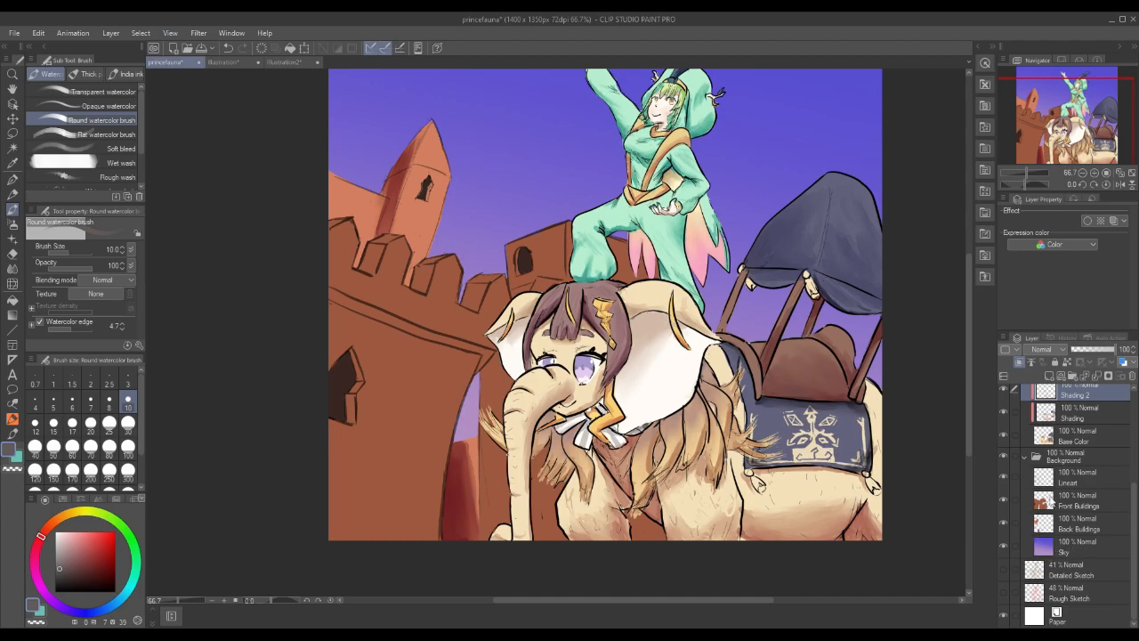
click(1053, 502)
click(1047, 377)
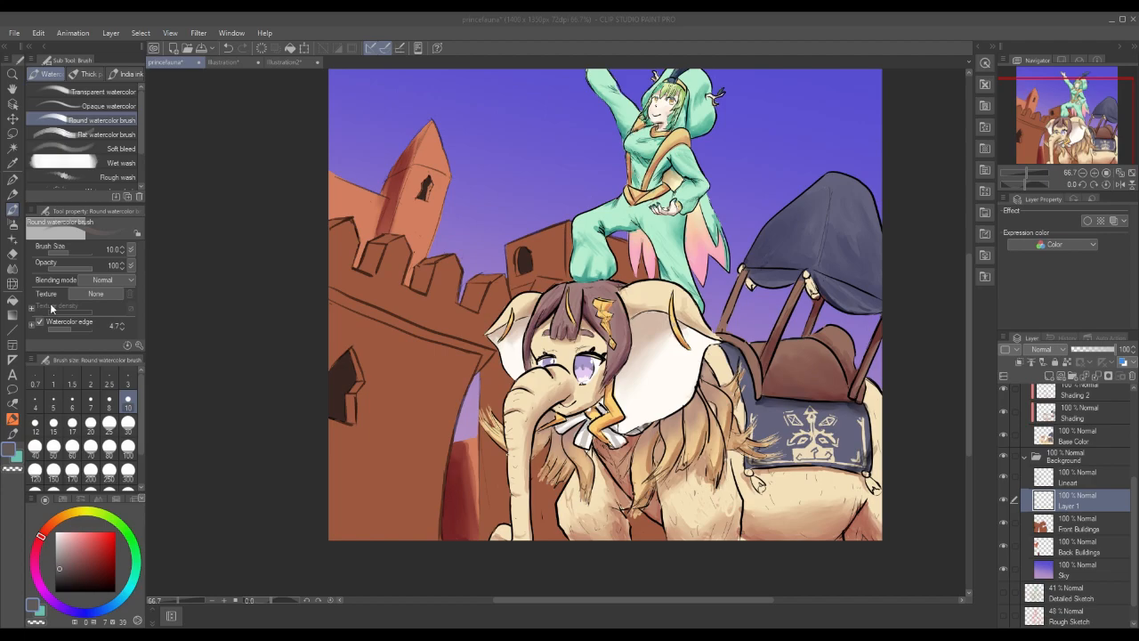
click(13, 420)
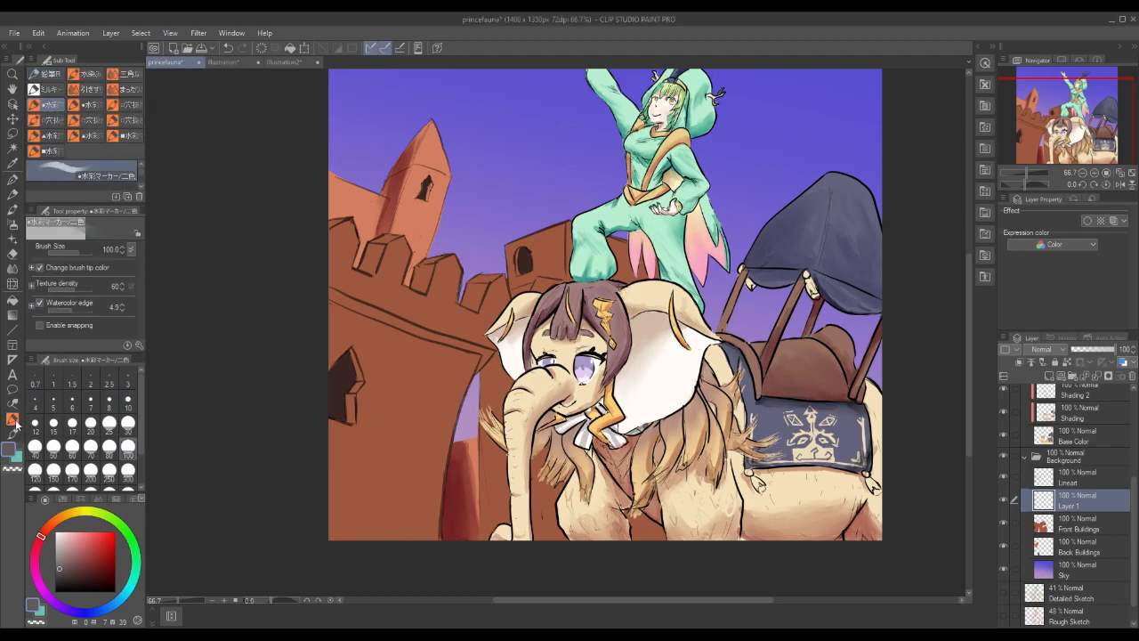
drag(531, 153, 550, 161)
mouse_move(574, 116)
mouse_down()
mouse_move(553, 150)
mouse_move(502, 168)
mouse_move(521, 147)
mouse_move(577, 132)
mouse_move(558, 189)
mouse_up()
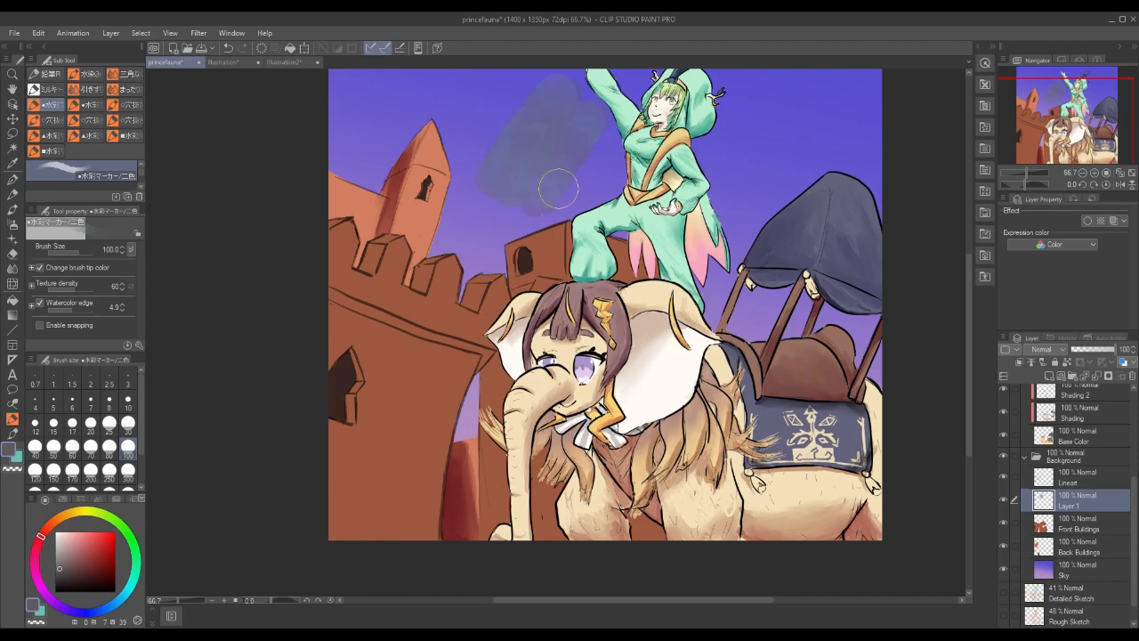
key(ctrl+z)
key(ctrl+z)
key(ctrl+z)
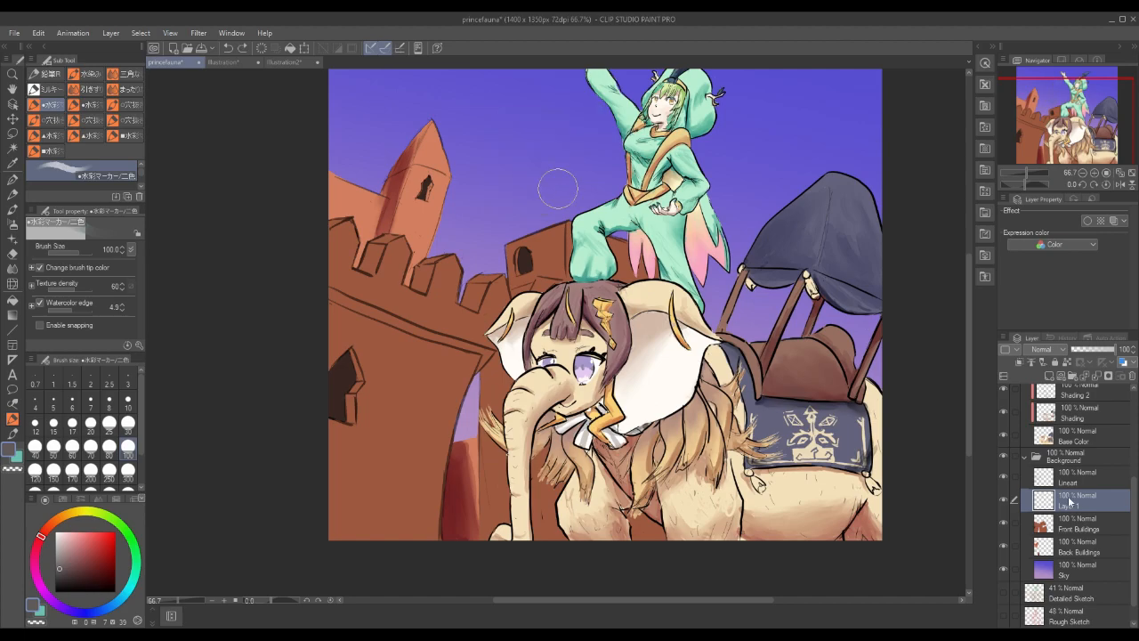
Sample the front wall's brown, shift it to a deep dark red, and try shading the ledge with the watercolor marker at size 30.
alt+click(400, 330)
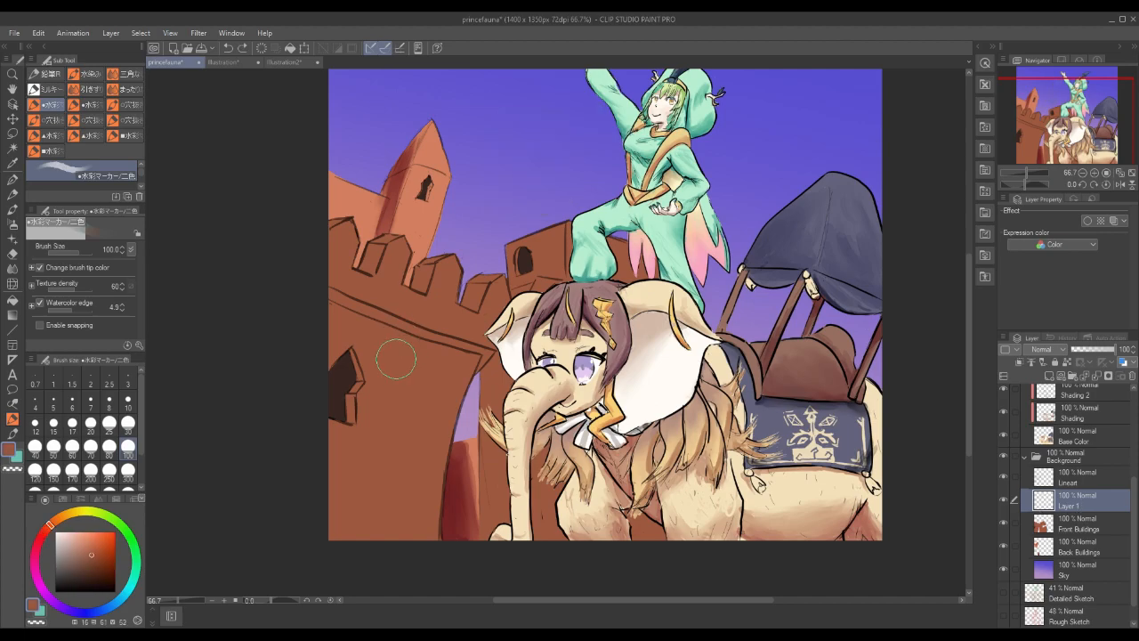
click(100, 567)
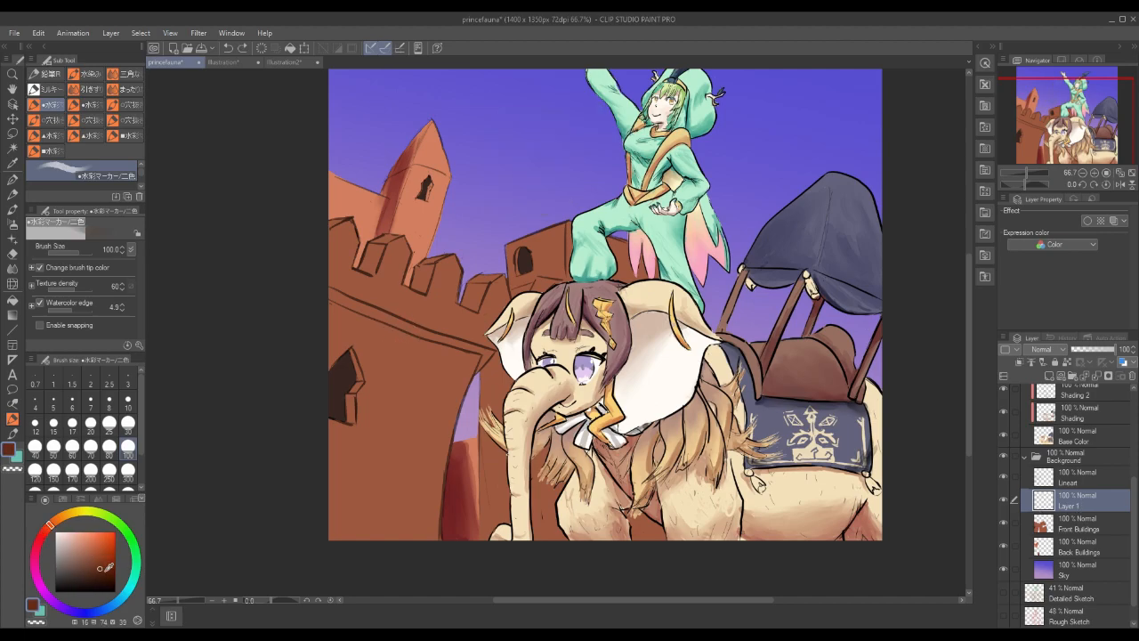
click(42, 537)
click(13, 209)
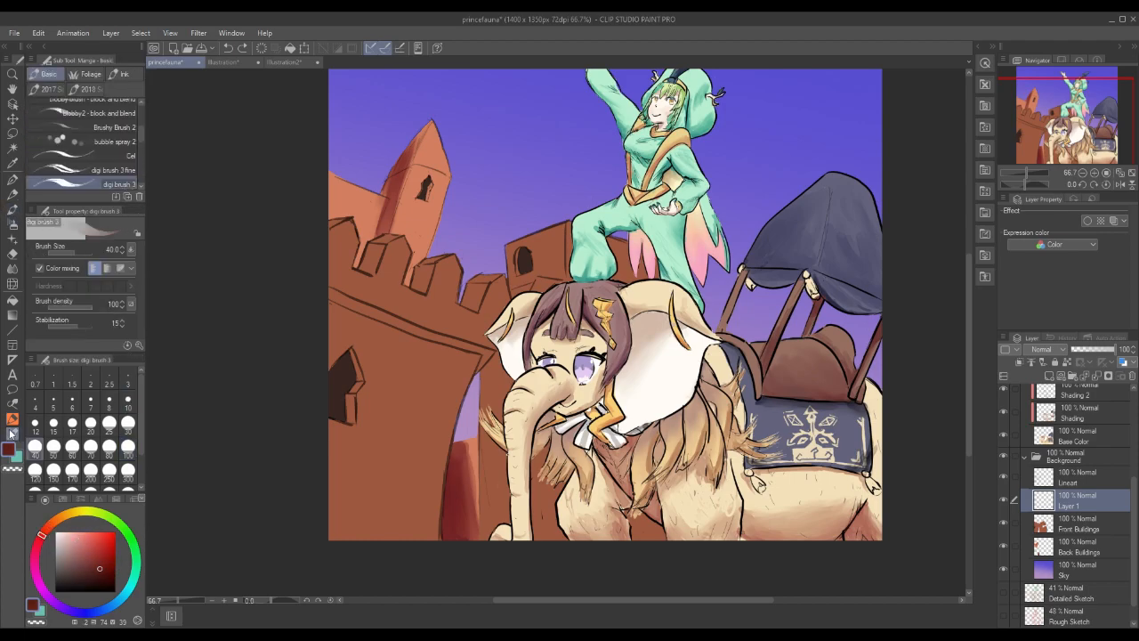
click(12, 418)
click(129, 425)
drag(330, 293, 403, 325)
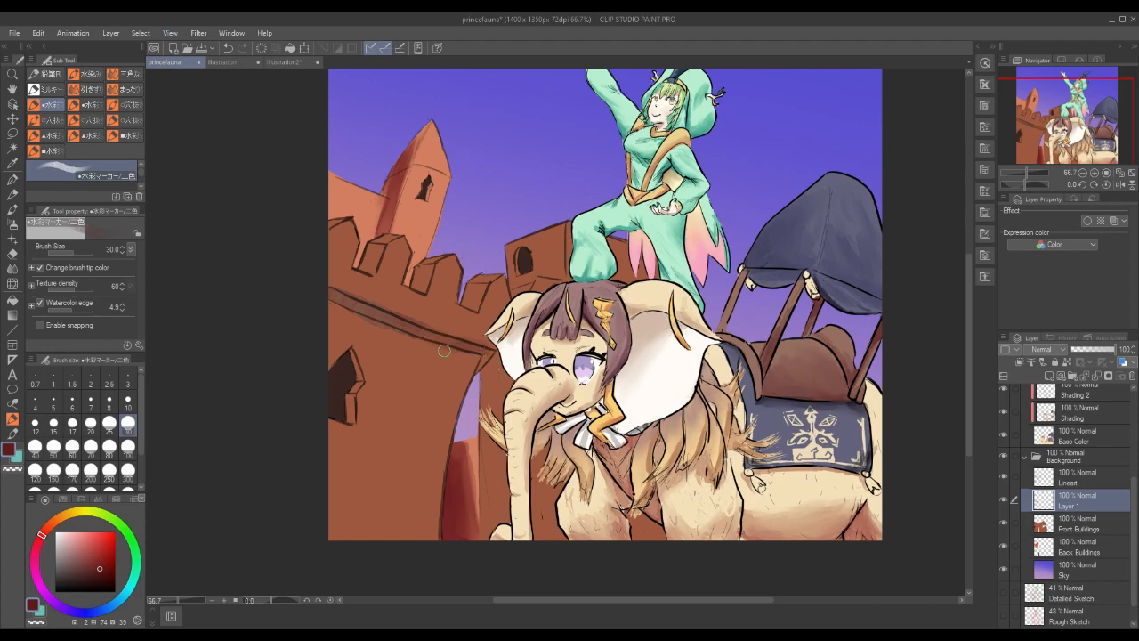
Try painting a dark red shadow along the front wall's ledge with the Flat watercolor brush, testing sizes 60 and 100.
click(124, 89)
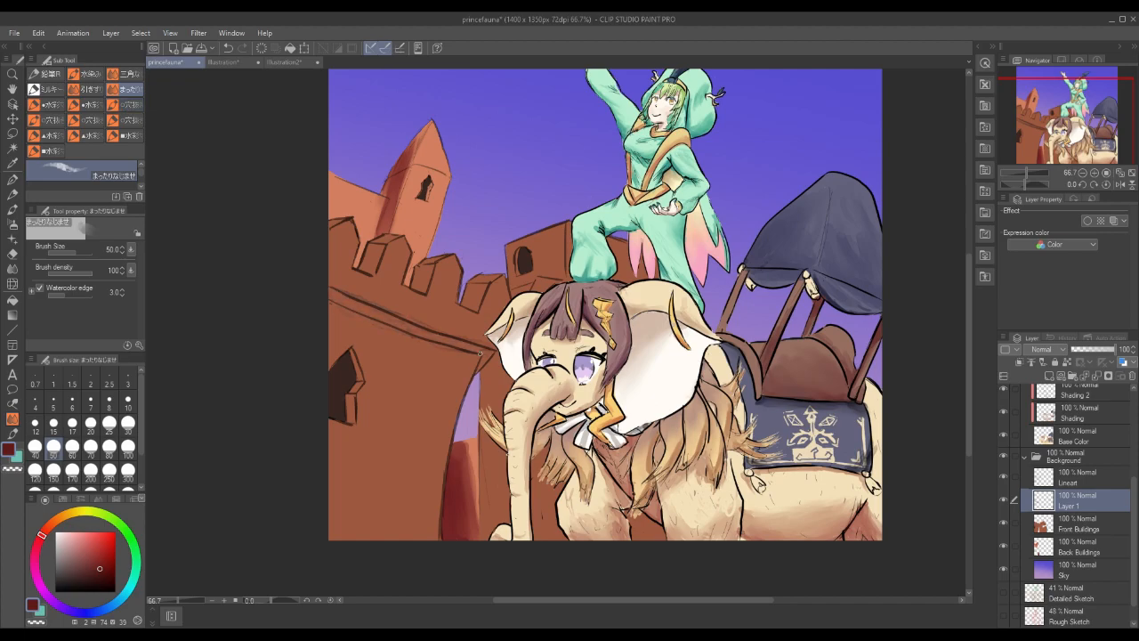
click(7, 208)
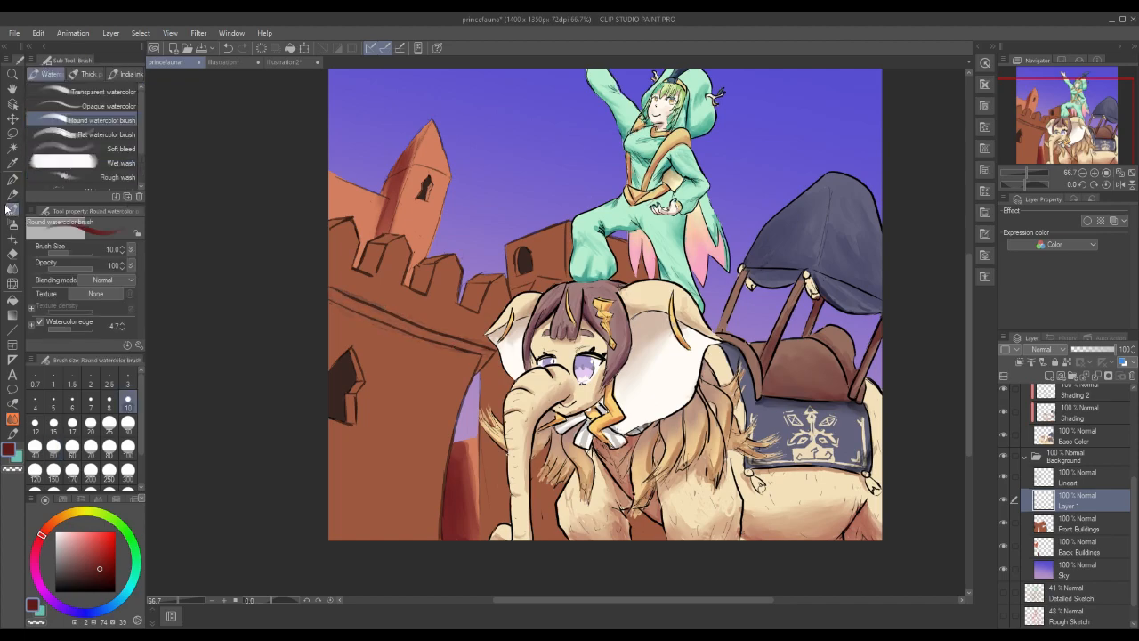
click(102, 134)
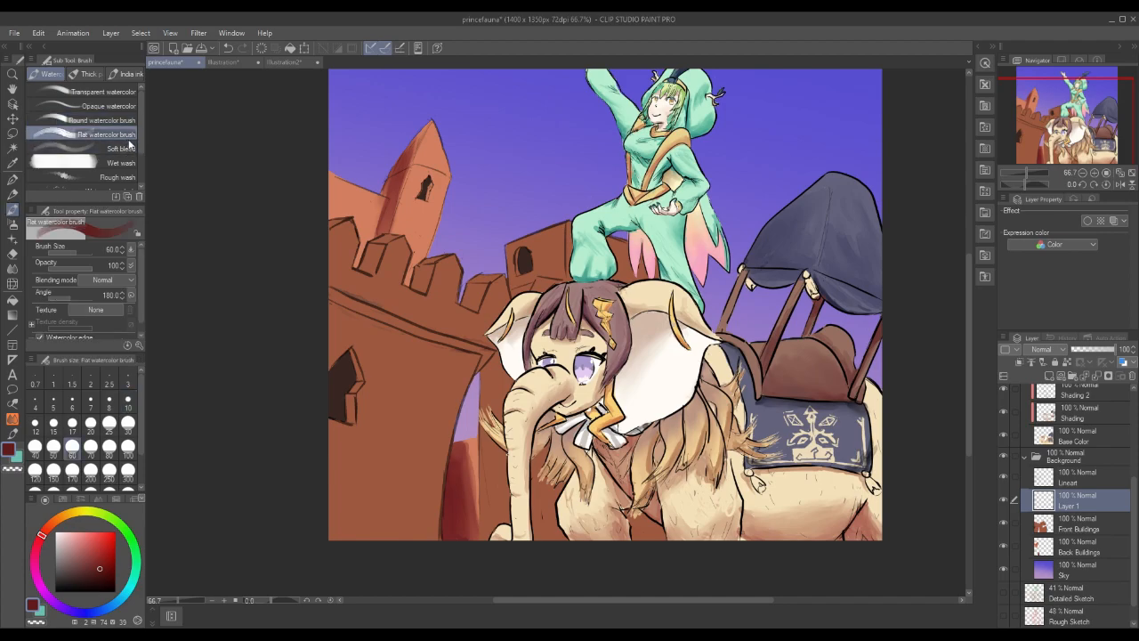
drag(347, 292, 501, 355)
click(128, 445)
mouse_move(383, 500)
mouse_down()
mouse_move(331, 525)
mouse_move(365, 451)
mouse_move(354, 502)
mouse_up()
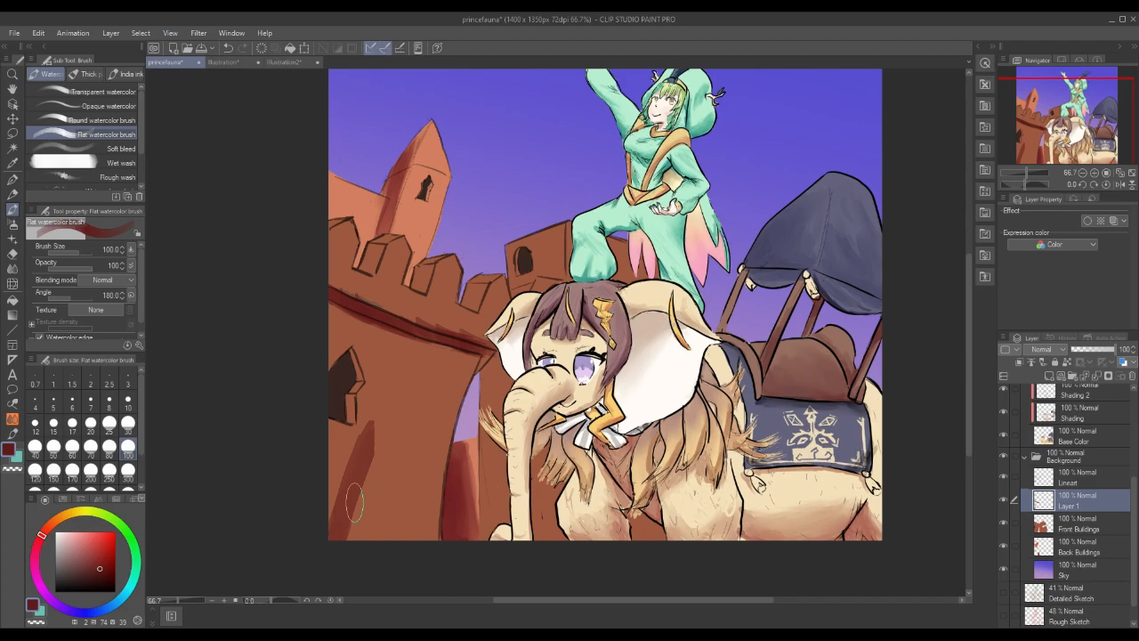
key(ctrl+z)
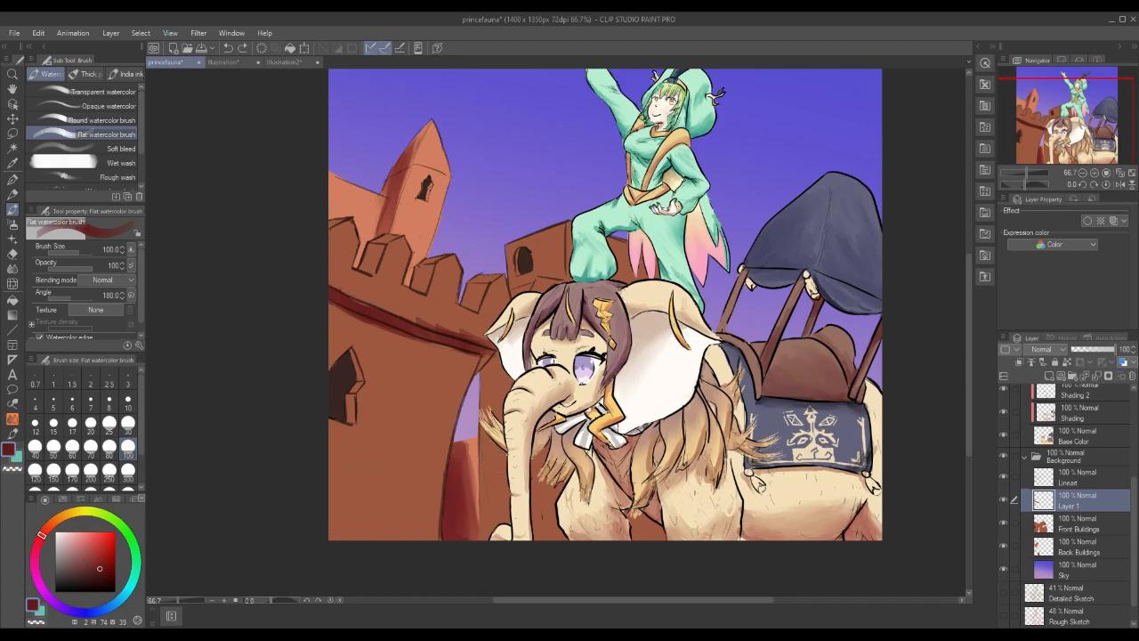
drag(417, 318, 495, 346)
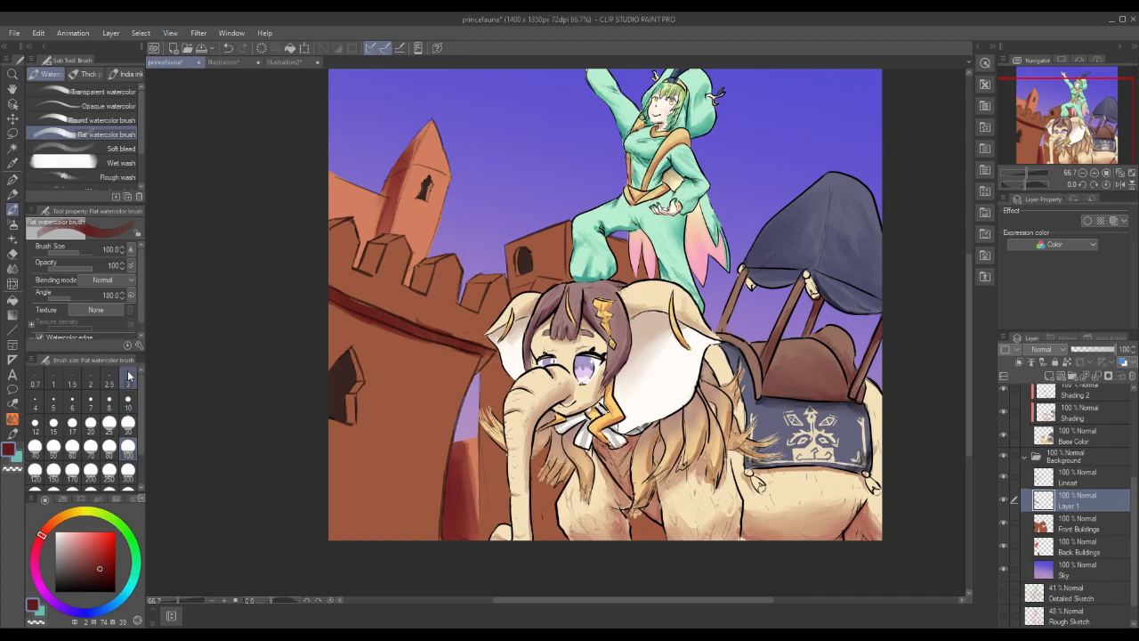
Choose the Oil paint brush from the thick paint brushes.
click(129, 124)
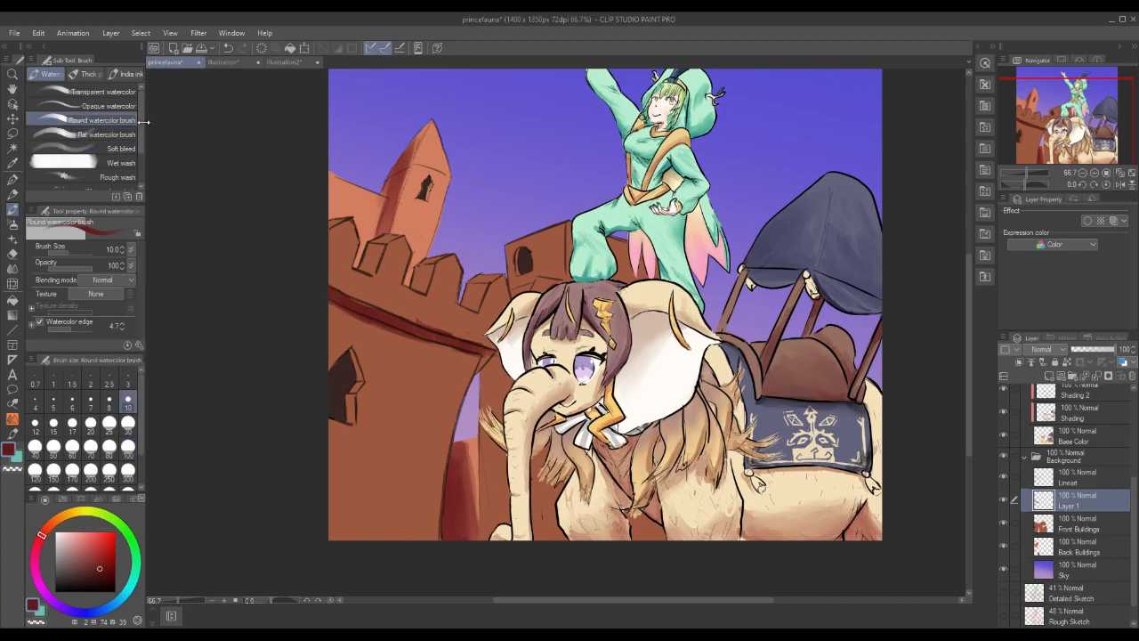
click(89, 75)
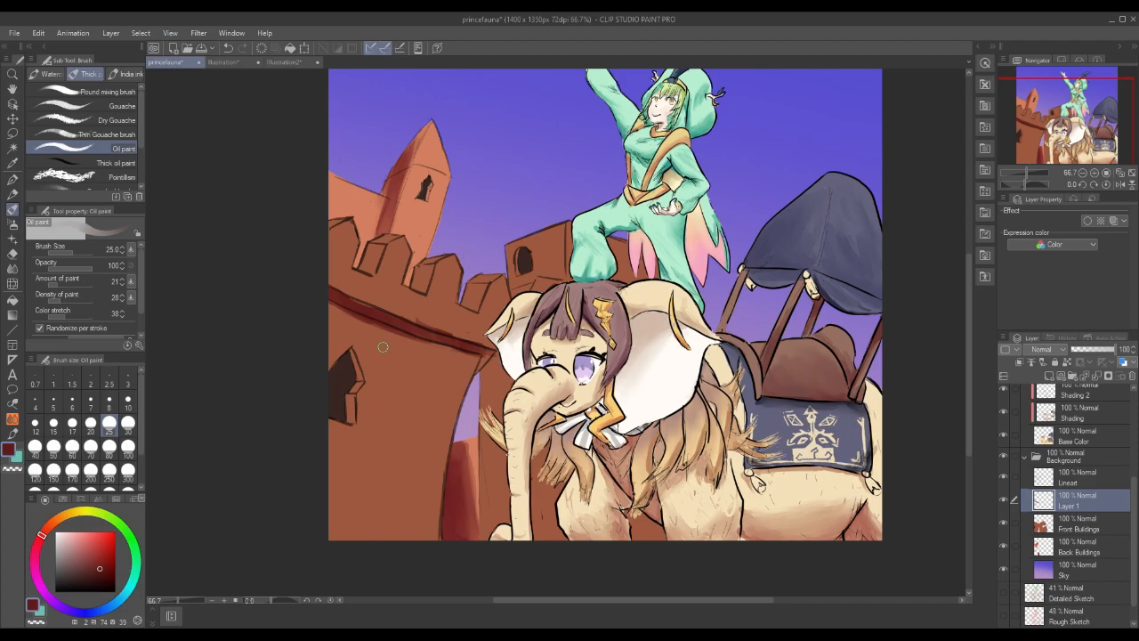
click(1078, 443)
mouse_move(794, 485)
mouse_down()
mouse_move(845, 489)
mouse_move(787, 492)
mouse_move(844, 485)
mouse_up()
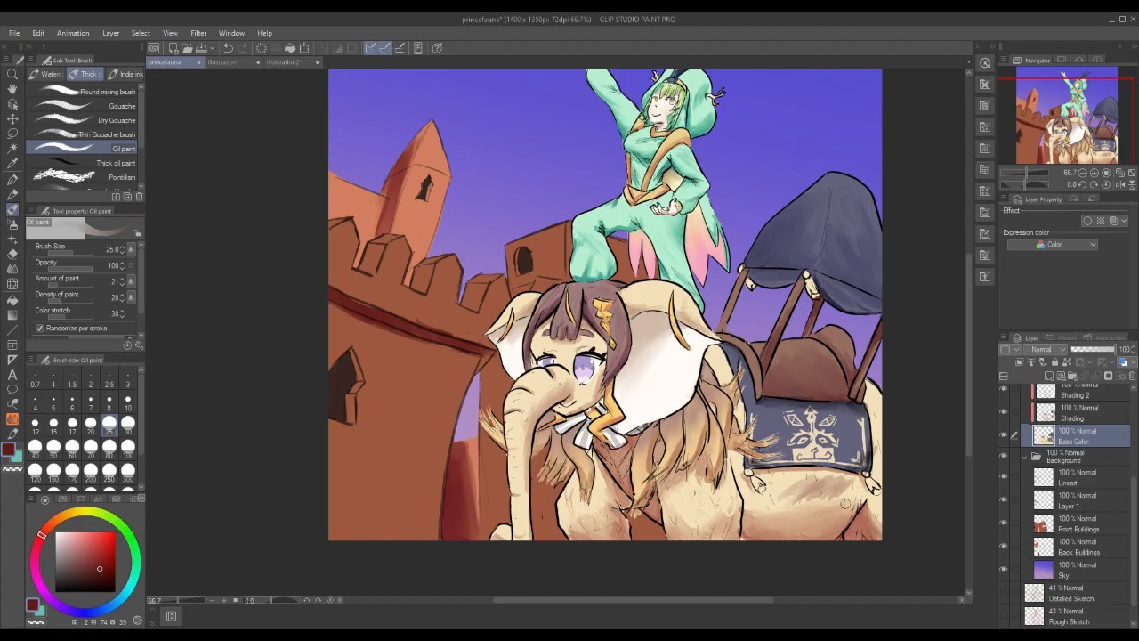
key(ctrl+a)
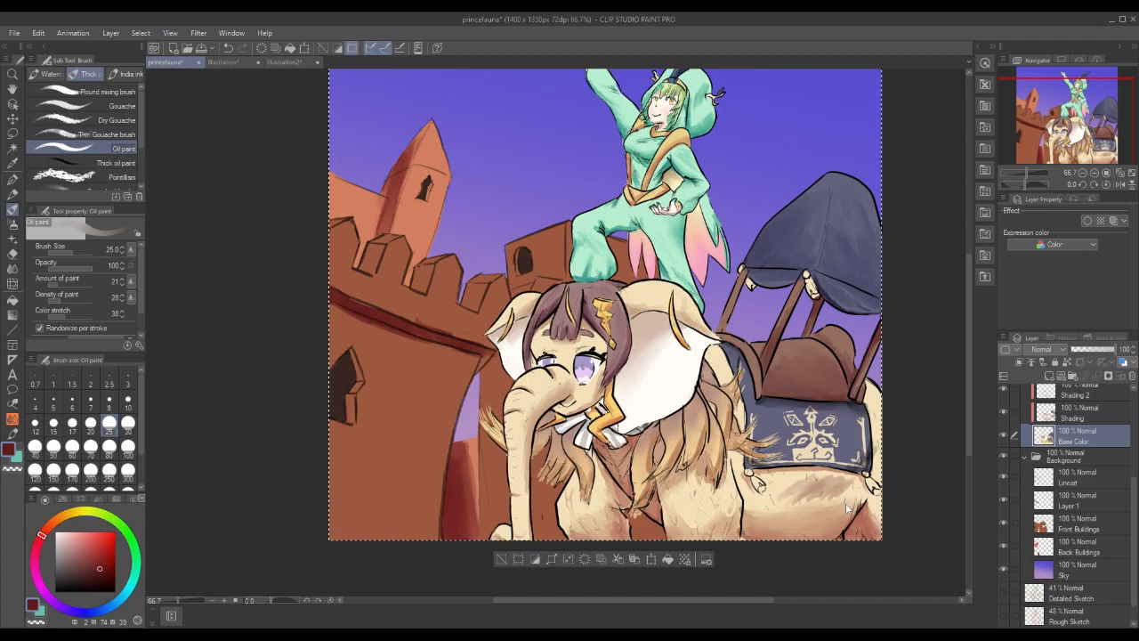
key(ctrl+z)
key(ctrl+z)
key(ctrl+z)
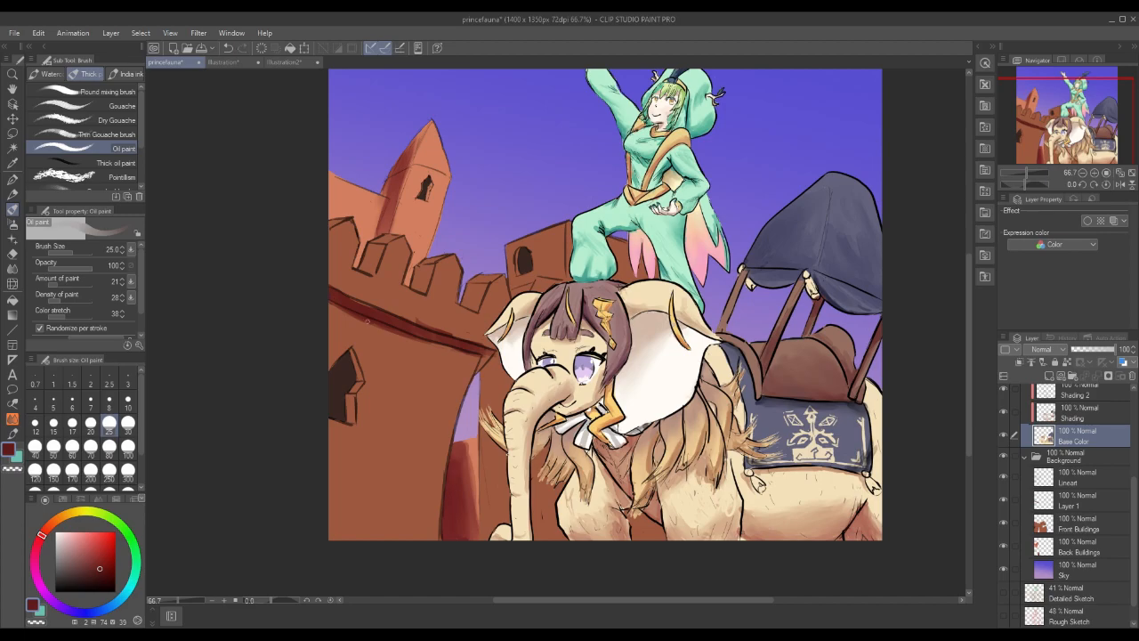
Rename the new layer above Front Buildings as Shading and erase its dark red strokes along the wall ledge.
click(13, 254)
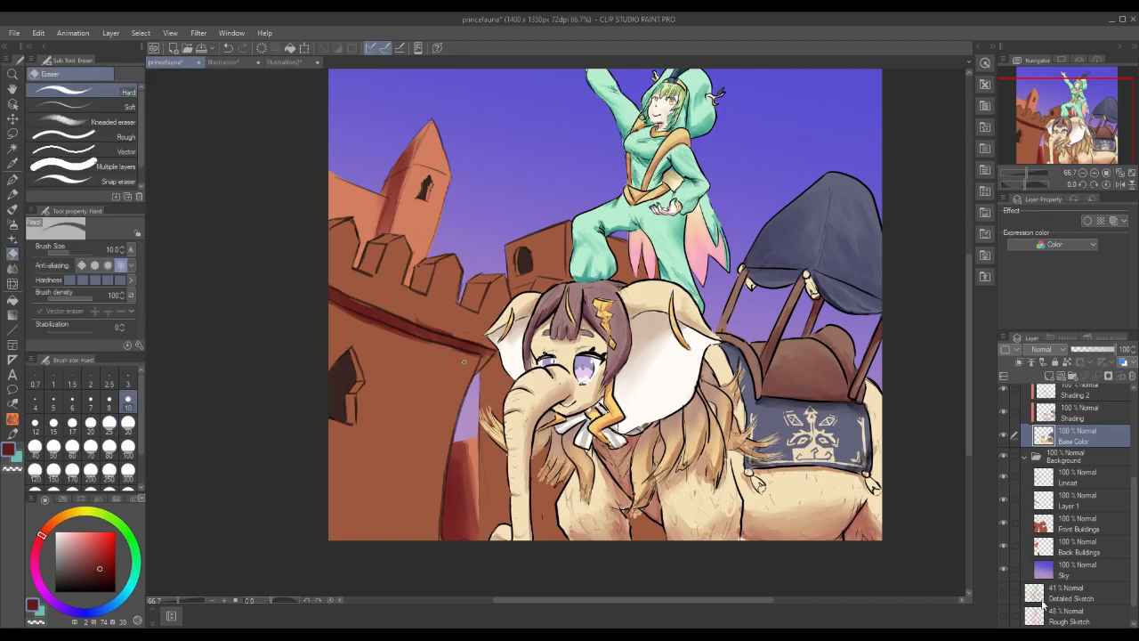
click(1081, 608)
mouse_move(1135, 552)
mouse_down()
mouse_move(1133, 572)
mouse_move(1134, 561)
mouse_up()
click(1072, 487)
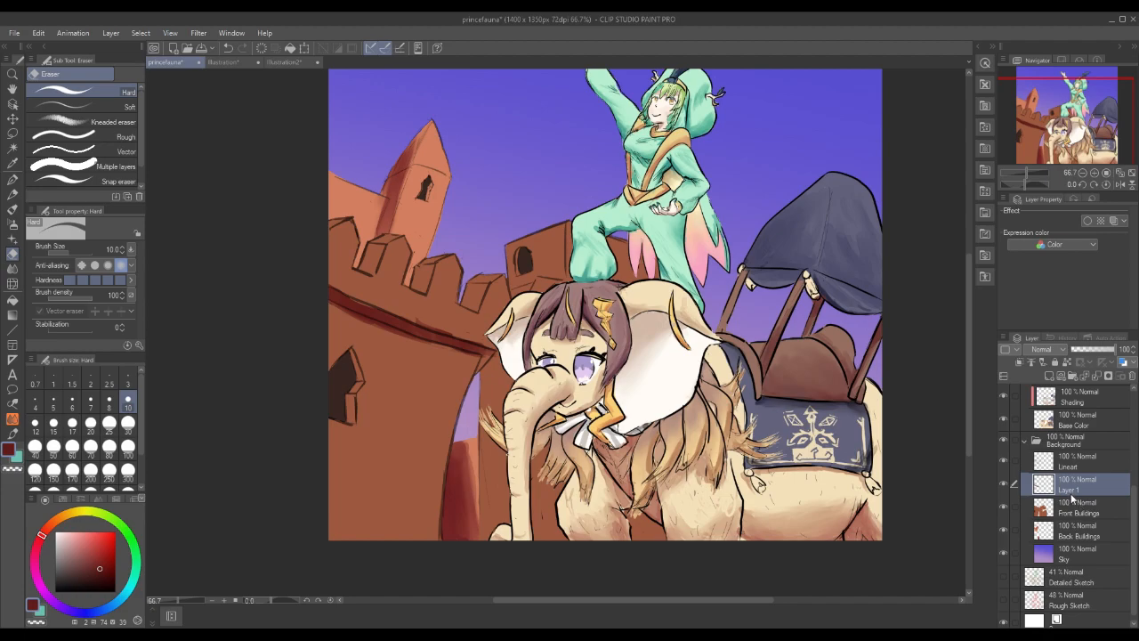
double_click(1073, 489)
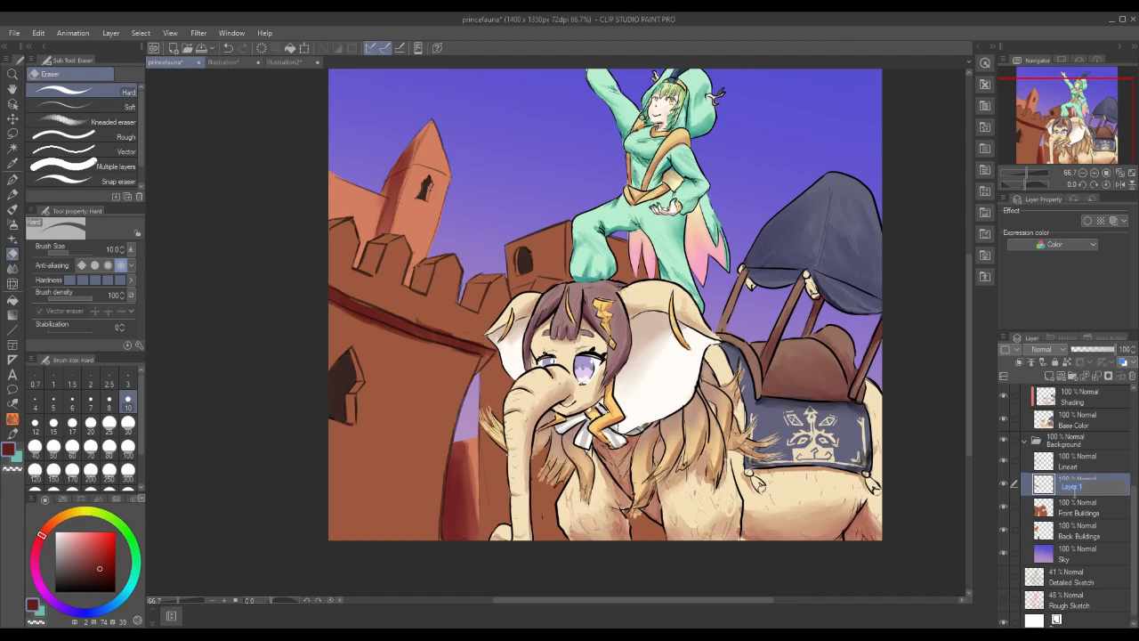
text(h)
text(S)
key(Return)
drag(365, 302, 330, 292)
mouse_move(379, 326)
mouse_down()
mouse_move(450, 340)
mouse_move(386, 315)
mouse_move(481, 347)
mouse_up()
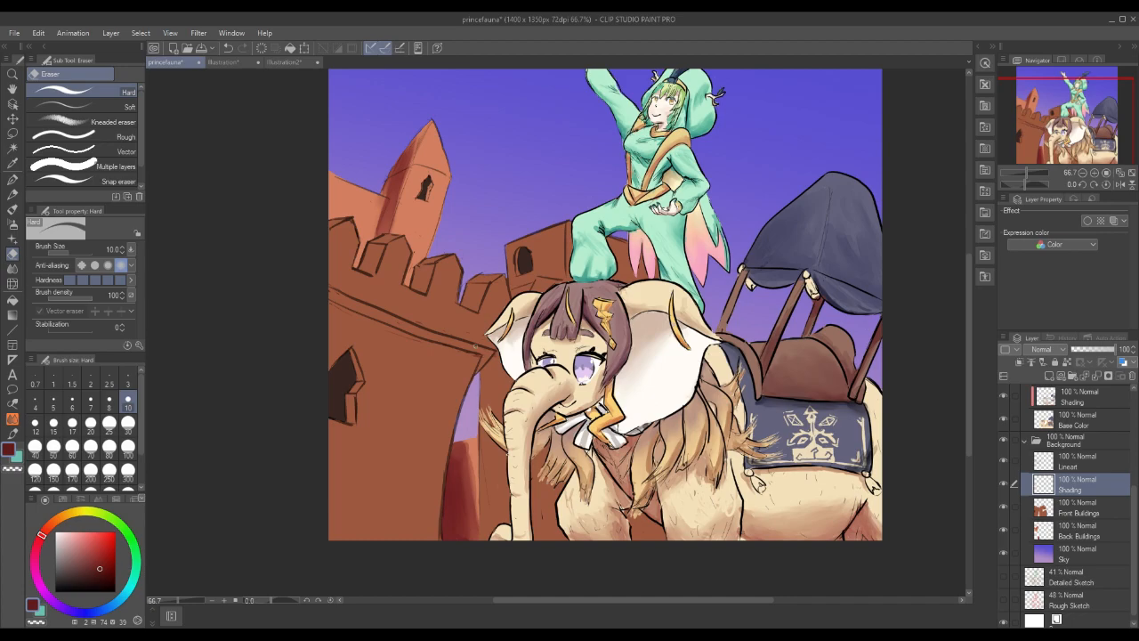
Mix a dark red from the front wall's color and paint a shadow beneath its ledge with the Oil paint brush at size 25.
right_click(416, 392)
click(101, 565)
click(40, 540)
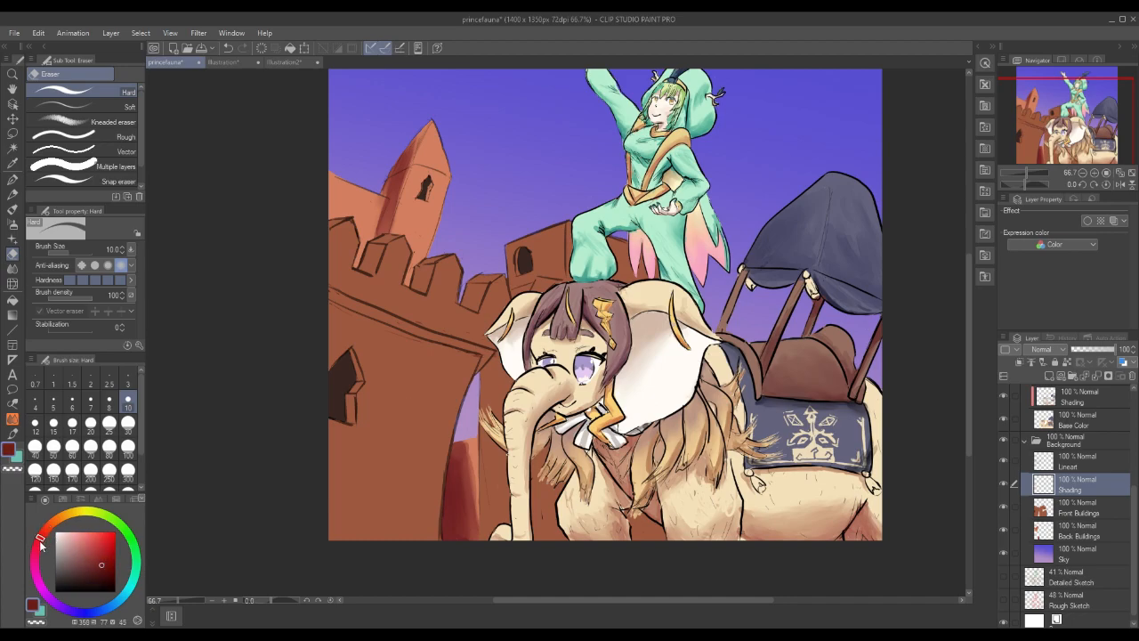
click(13, 209)
mouse_move(331, 295)
mouse_down()
mouse_move(481, 353)
mouse_move(331, 298)
mouse_move(446, 347)
mouse_move(329, 311)
mouse_move(397, 338)
mouse_up()
mouse_move(336, 315)
mouse_down()
mouse_move(486, 359)
mouse_move(460, 341)
mouse_up()
drag(473, 351, 493, 361)
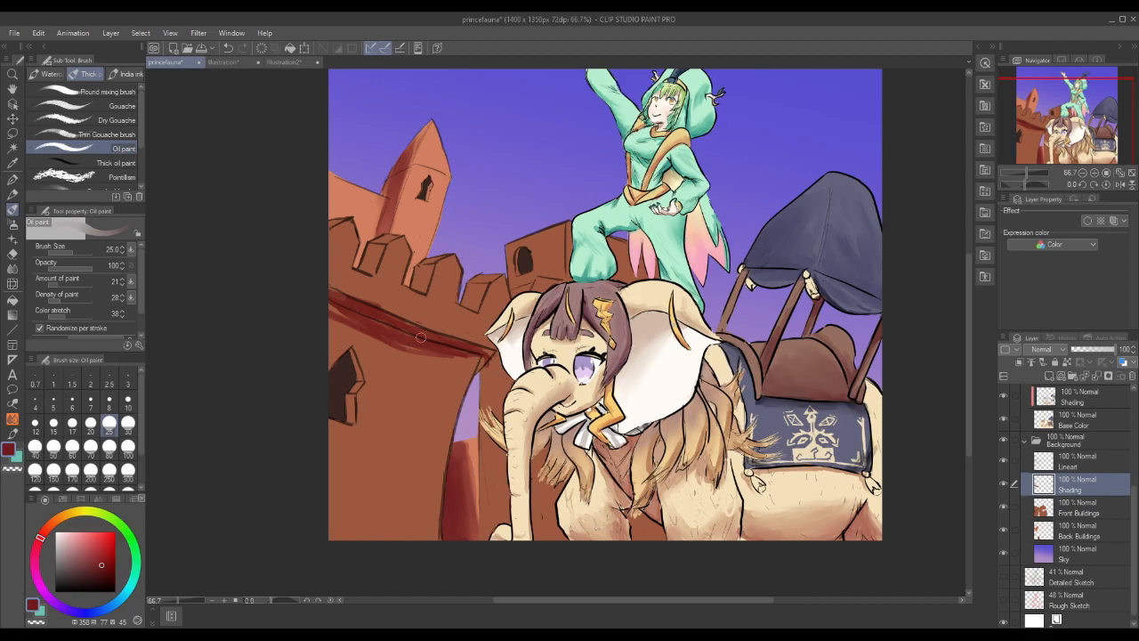
Smooth the shadow beneath the ledge with the Blend tool at size 25 and paint dark red along the ledge with Oil paint.
click(12, 265)
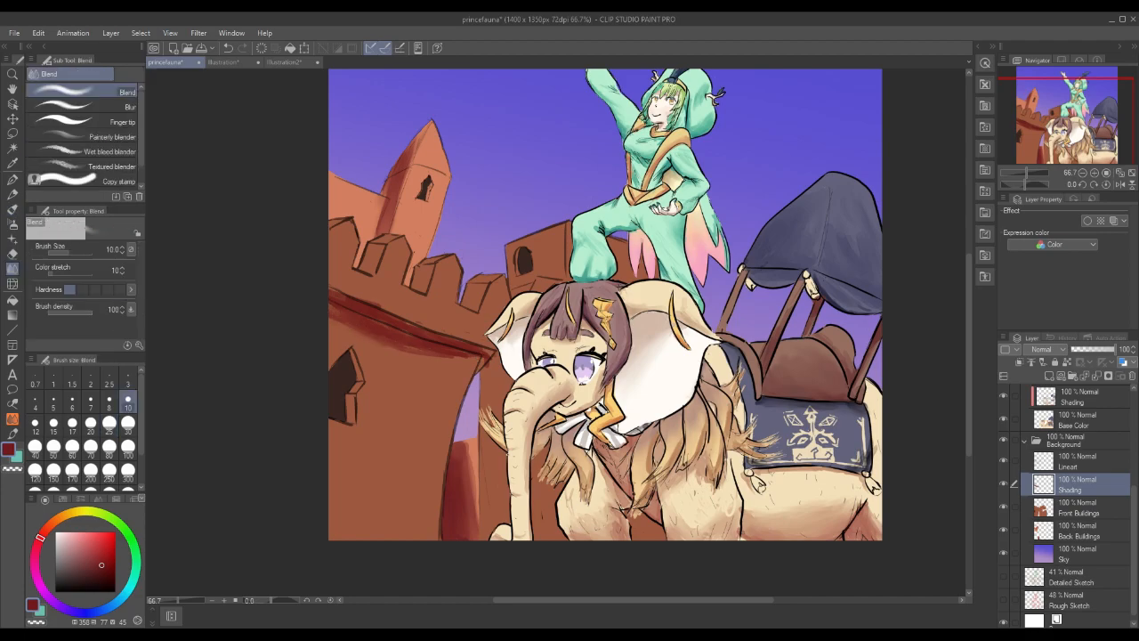
click(108, 422)
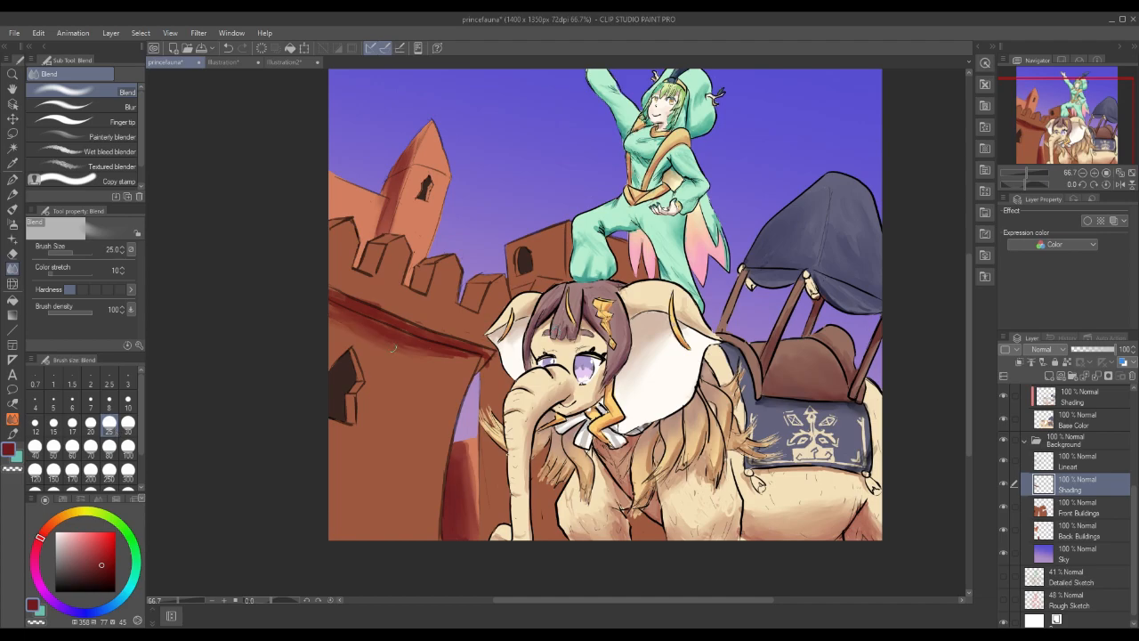
drag(444, 359, 477, 363)
click(12, 208)
drag(355, 305, 487, 350)
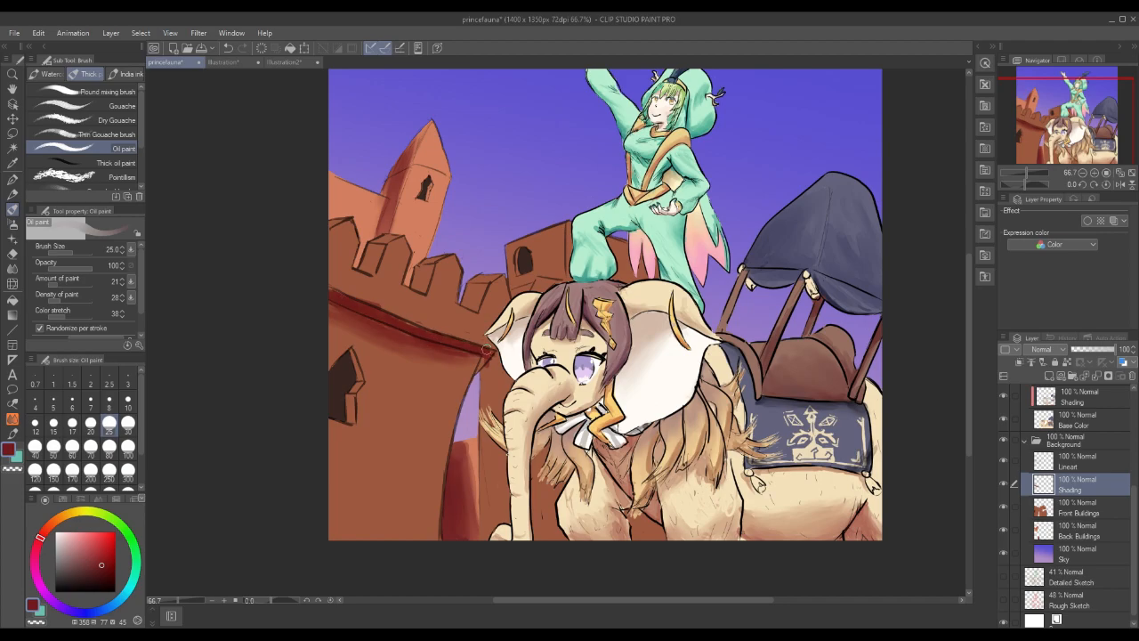
Shade the front wall's battlements in dark red with the Oil paint brush and soften the strokes with the Blend tool.
mouse_move(472, 300)
mouse_down()
mouse_move(466, 283)
mouse_move(473, 307)
mouse_move(482, 278)
mouse_move(475, 305)
mouse_up()
mouse_move(416, 277)
mouse_down()
mouse_move(419, 267)
mouse_move(422, 285)
mouse_move(427, 274)
mouse_up()
key(j)
mouse_move(422, 271)
mouse_down()
mouse_move(416, 285)
mouse_move(475, 295)
mouse_move(474, 285)
mouse_move(462, 296)
mouse_up()
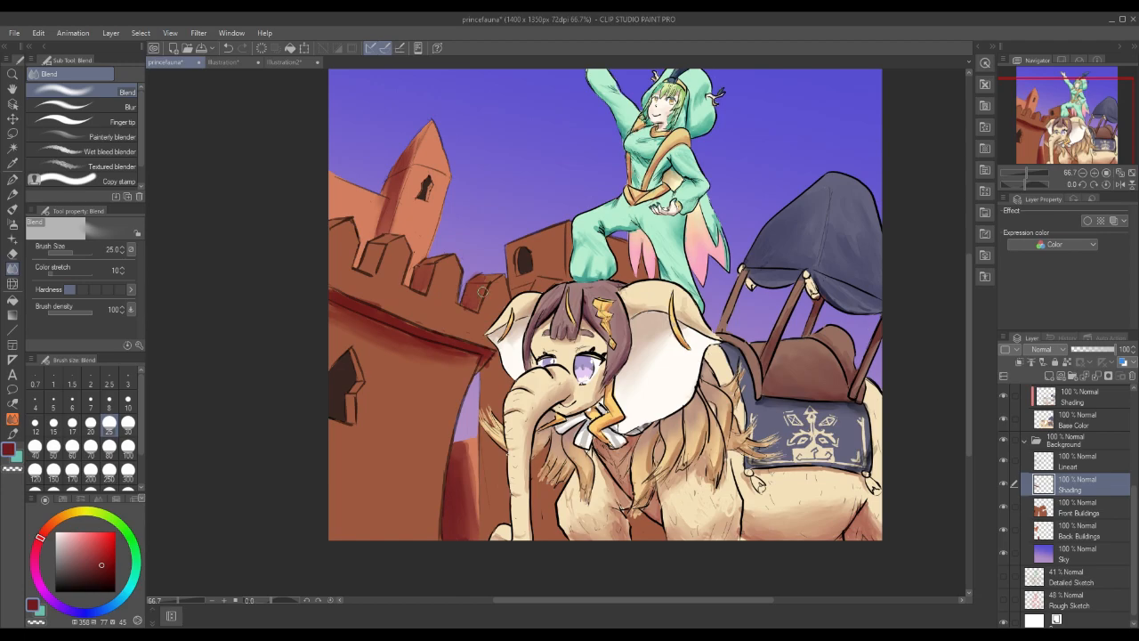
Touch up the dark red shading on the front wall's battlements, soften it, and set the Oil paint brush to size 100.
key(b)
mouse_move(374, 249)
mouse_down()
mouse_move(371, 272)
mouse_move(373, 254)
mouse_up()
key(j)
click(11, 210)
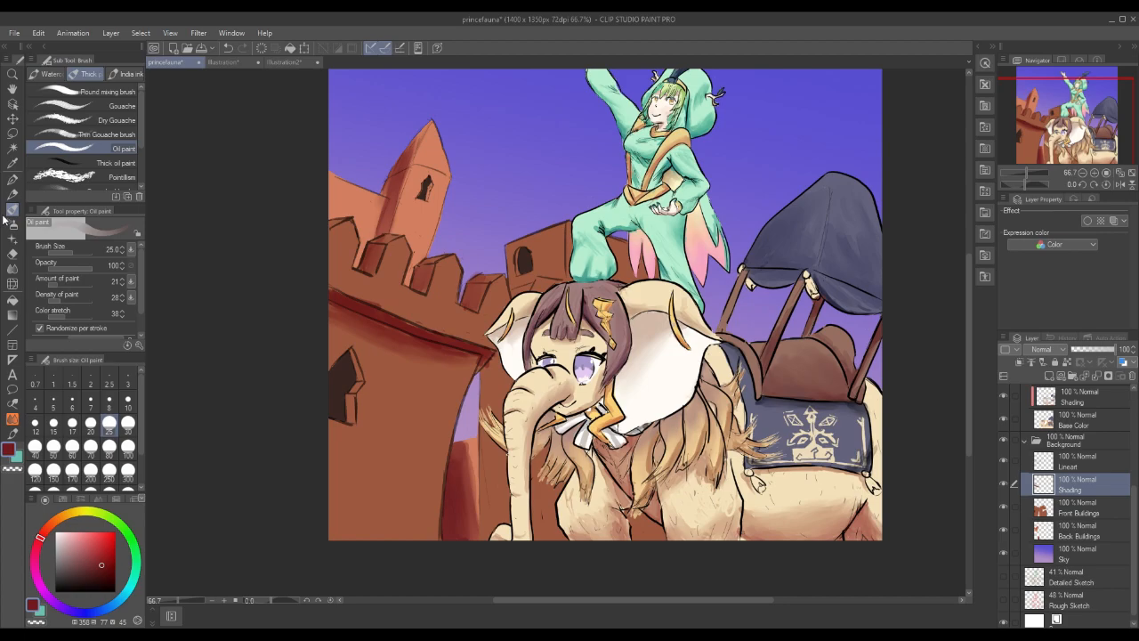
click(127, 450)
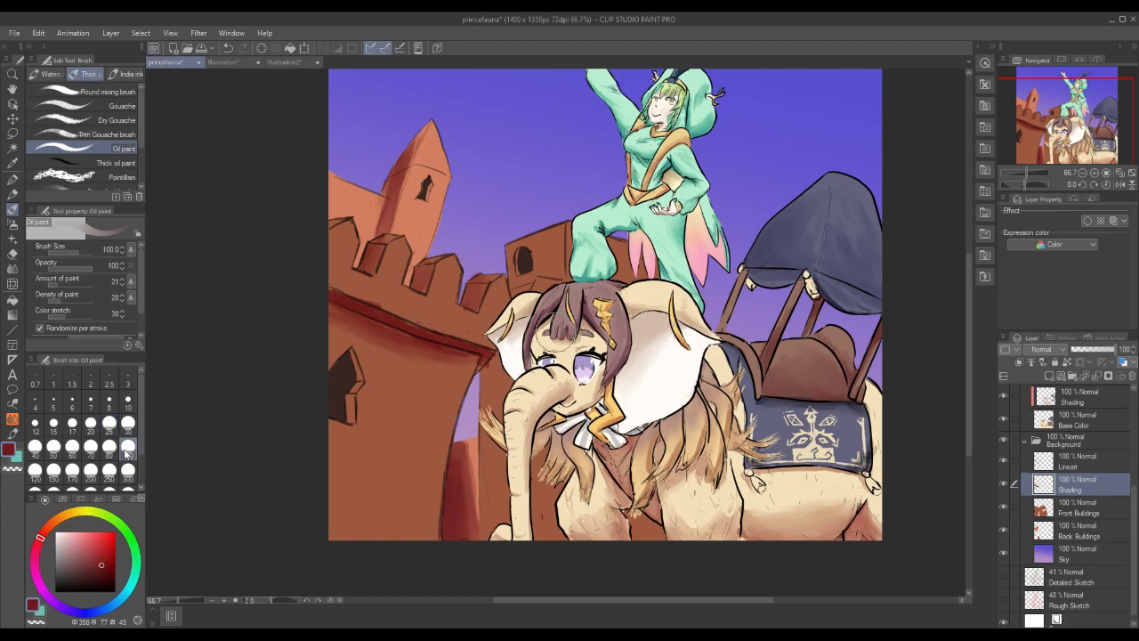
mouse_move(366, 532)
mouse_down()
mouse_move(382, 450)
mouse_move(368, 487)
mouse_up()
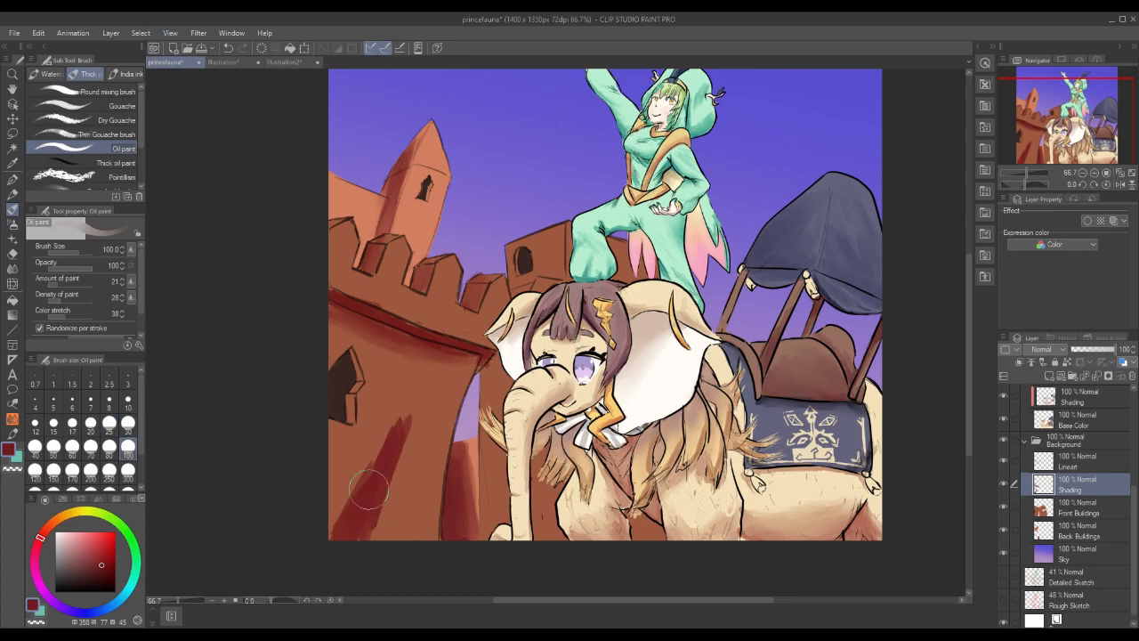
key(ctrl+z)
key(ctrl+z)
key(ctrl+z)
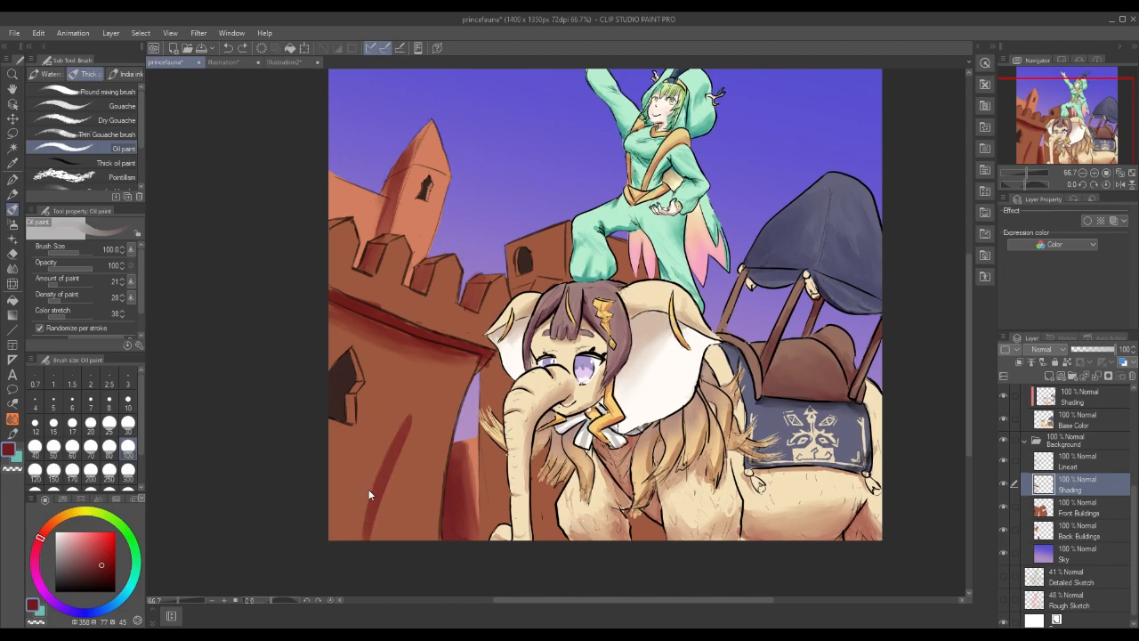
Lighten the brush color to a muted red and paint it over the front wall below the ledge with Oil paint at size 100.
drag(99, 561, 92, 550)
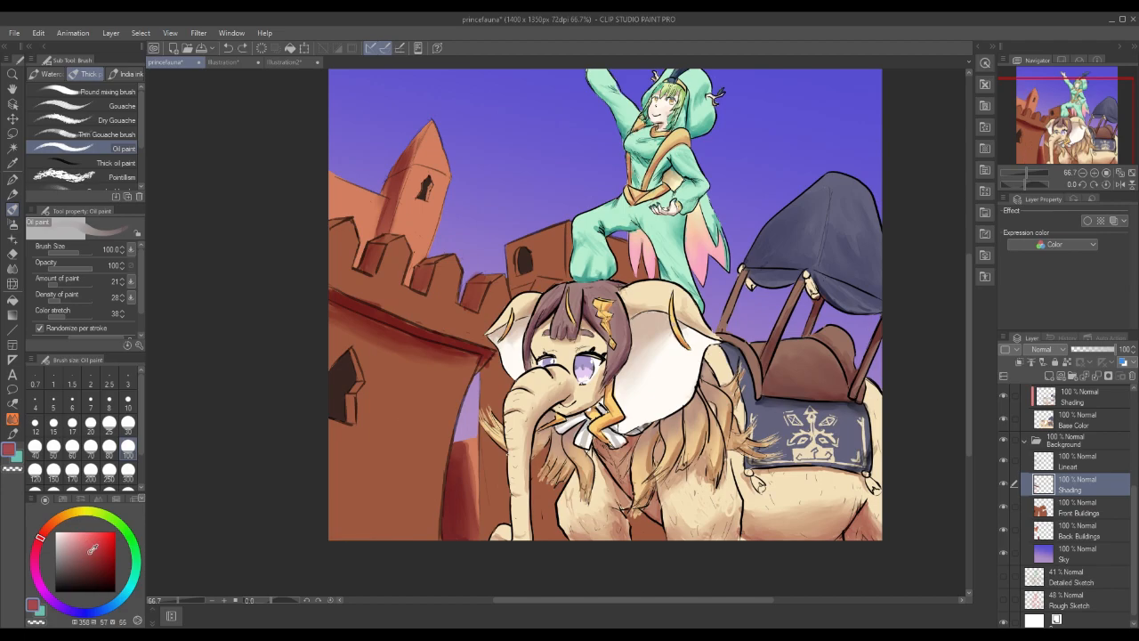
click(42, 533)
mouse_move(349, 532)
mouse_down()
mouse_move(387, 466)
mouse_move(336, 527)
mouse_move(377, 429)
mouse_move(369, 567)
mouse_move(383, 389)
mouse_move(296, 572)
mouse_move(387, 460)
mouse_move(349, 489)
mouse_move(359, 406)
mouse_move(308, 397)
mouse_move(339, 388)
mouse_move(407, 409)
mouse_move(381, 544)
mouse_up()
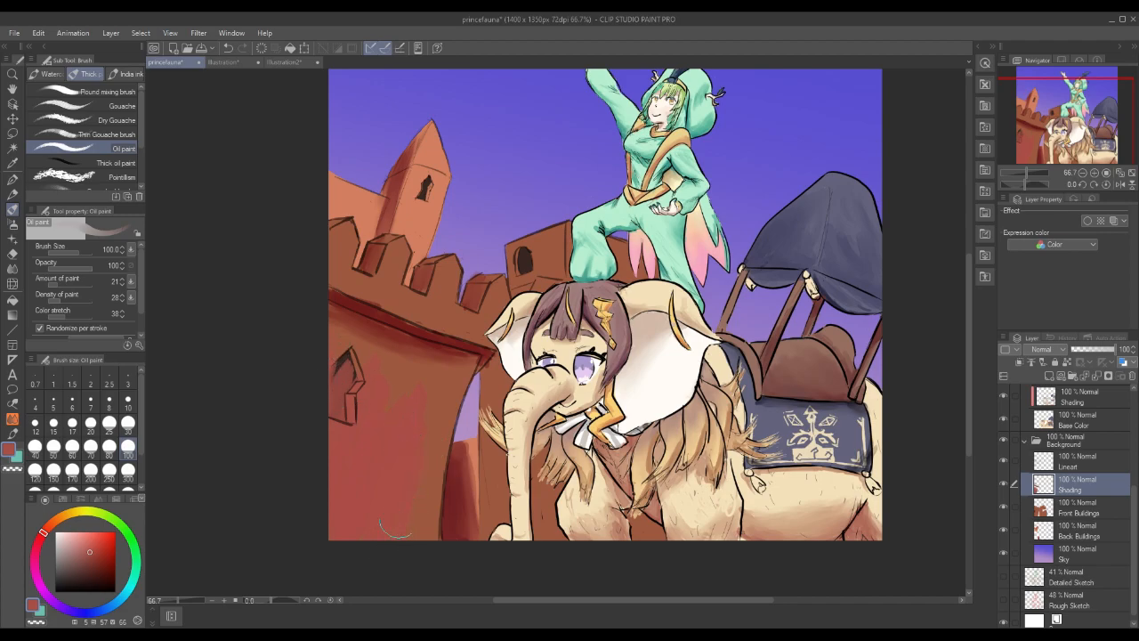
Layer a deeper red over the lower part of the front wall and smooth it with the Blend tool at size 100.
click(97, 560)
click(41, 539)
mouse_move(377, 519)
mouse_down()
mouse_move(395, 467)
mouse_move(363, 437)
mouse_move(406, 468)
mouse_move(411, 422)
mouse_up()
mouse_move(400, 487)
mouse_down()
mouse_move(382, 538)
mouse_move(364, 427)
mouse_move(335, 465)
mouse_up()
mouse_move(407, 533)
mouse_down()
mouse_move(427, 497)
mouse_move(431, 537)
mouse_up()
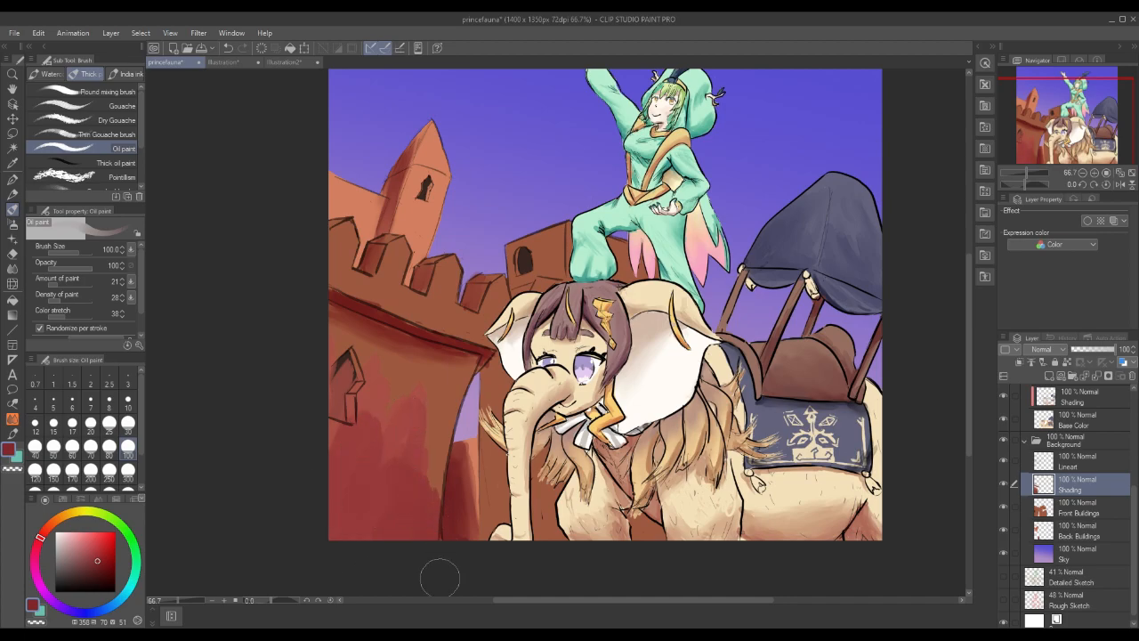
click(12, 267)
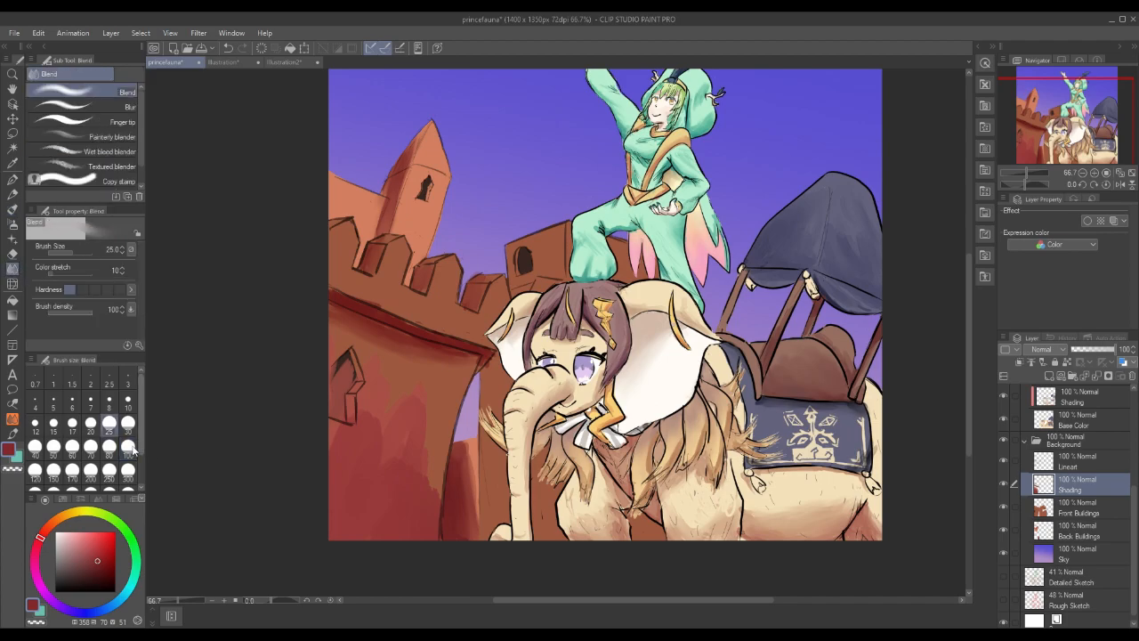
mouse_move(404, 432)
mouse_down()
mouse_move(333, 525)
mouse_move(350, 368)
mouse_move(353, 498)
mouse_move(403, 543)
mouse_move(412, 449)
mouse_move(356, 373)
mouse_move(356, 348)
mouse_move(390, 356)
mouse_up()
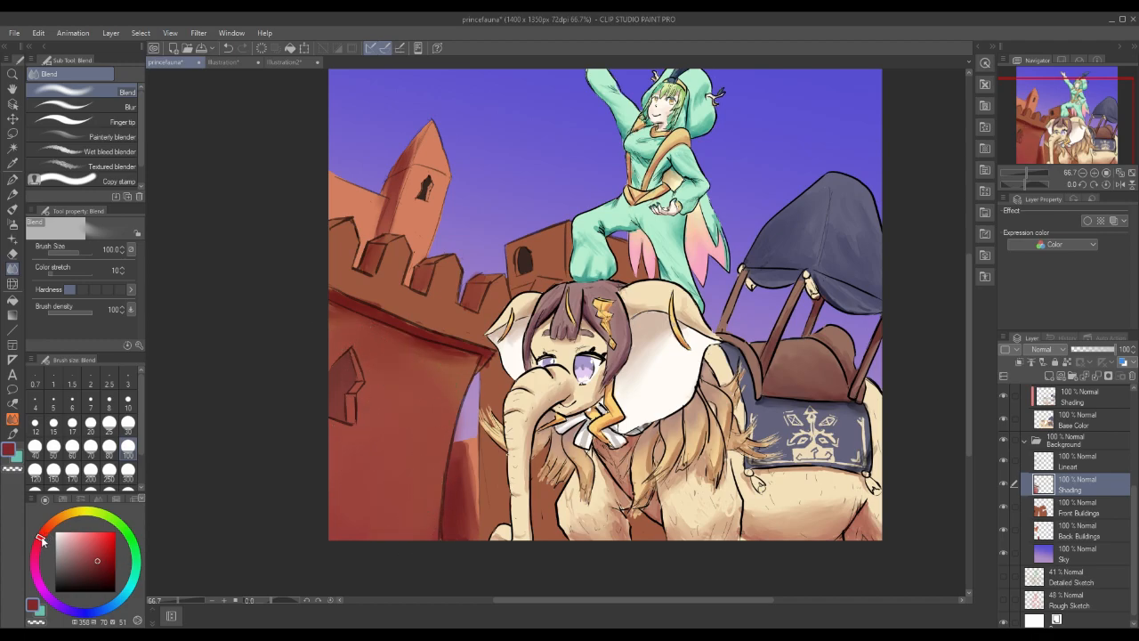
Paint a very dark red shadow along the base of the front wall with Oil paint and blend it into the wall.
click(107, 572)
click(12, 210)
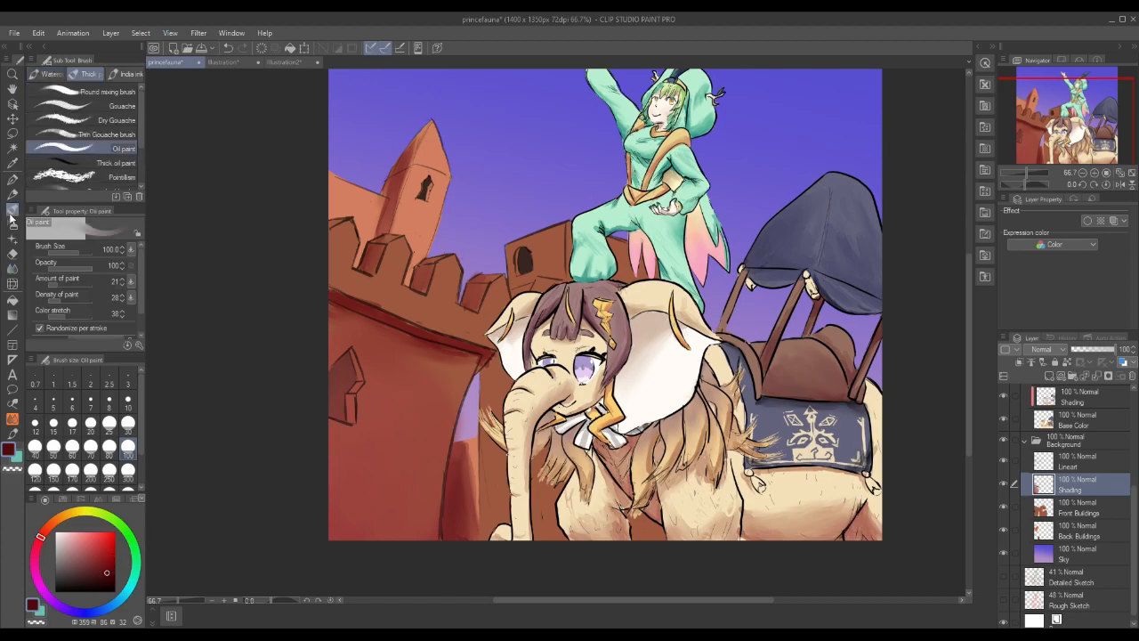
mouse_move(369, 460)
mouse_down()
mouse_move(340, 516)
mouse_move(338, 458)
mouse_move(326, 513)
mouse_move(383, 472)
mouse_move(404, 548)
mouse_move(424, 468)
mouse_move(423, 526)
mouse_move(383, 542)
mouse_up()
key(j)
mouse_move(473, 482)
mouse_down()
mouse_move(444, 467)
mouse_move(415, 502)
mouse_move(448, 435)
mouse_move(415, 429)
mouse_move(368, 456)
mouse_move(344, 394)
mouse_move(358, 474)
mouse_move(393, 544)
mouse_move(370, 488)
mouse_move(321, 455)
mouse_move(455, 373)
mouse_move(430, 430)
mouse_move(412, 387)
mouse_move(408, 456)
mouse_up()
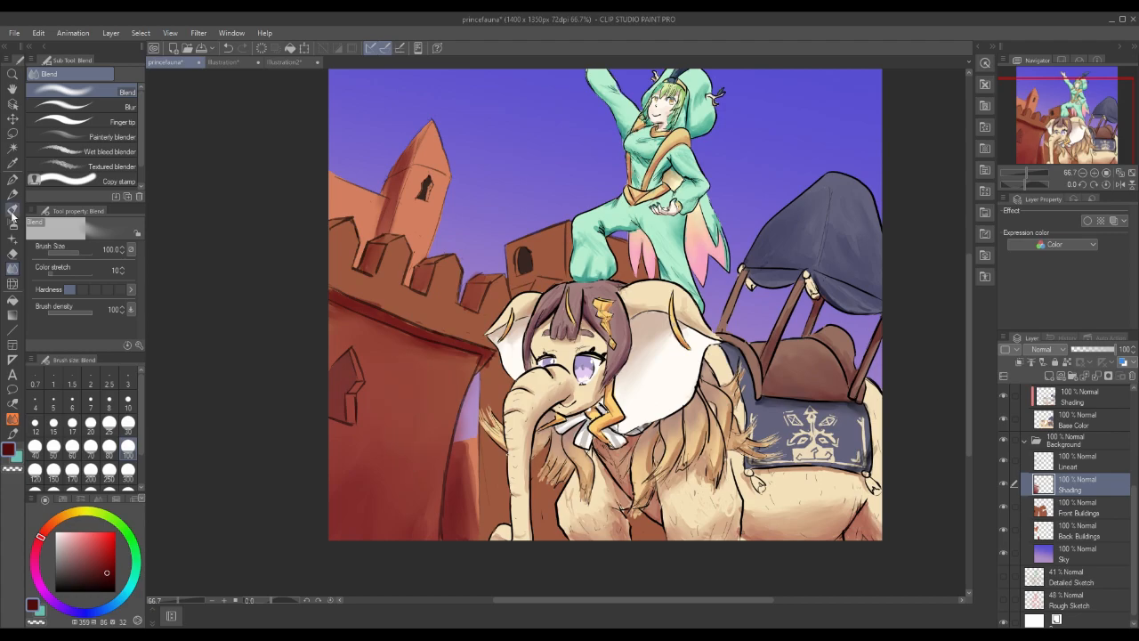
click(12, 211)
mouse_move(447, 313)
mouse_down()
mouse_move(438, 283)
mouse_move(450, 320)
mouse_up()
click(101, 559)
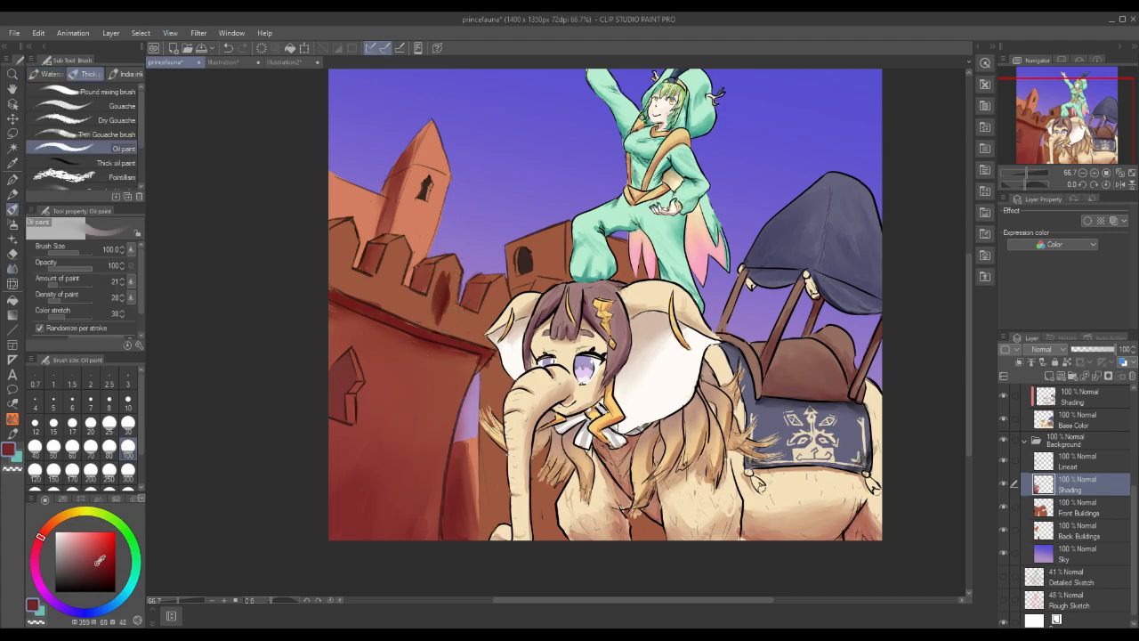
click(47, 528)
mouse_move(443, 315)
mouse_down()
mouse_move(468, 325)
mouse_move(336, 276)
mouse_move(343, 238)
mouse_move(393, 288)
mouse_move(398, 252)
mouse_move(395, 284)
mouse_up()
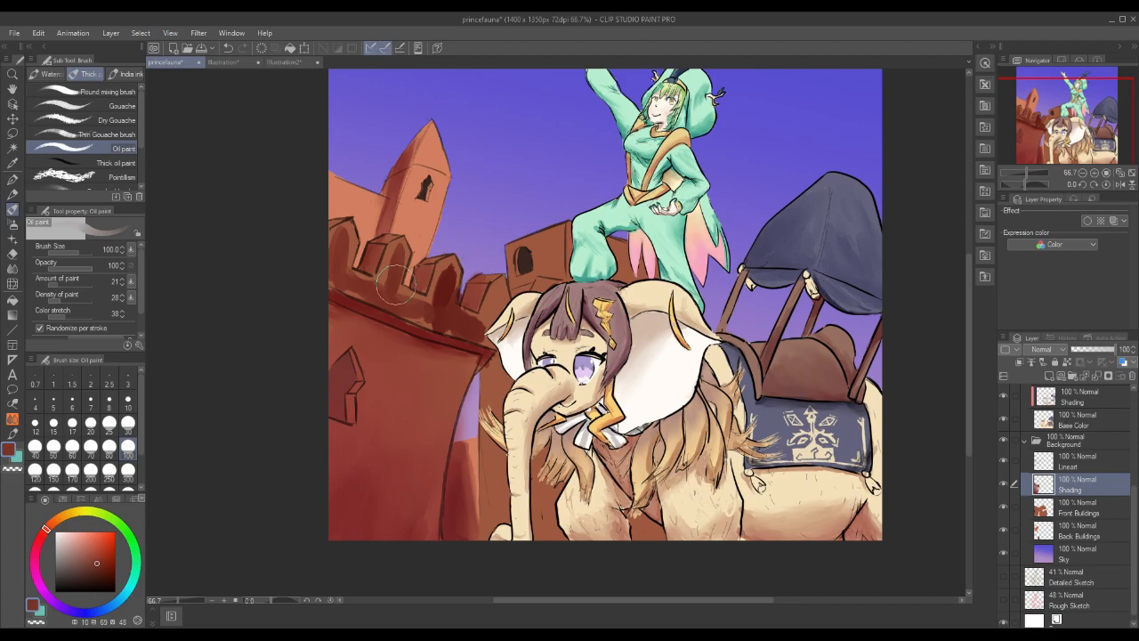
key(ctrl+z)
key(ctrl+z)
key(ctrl+z)
key(ctrl+z)
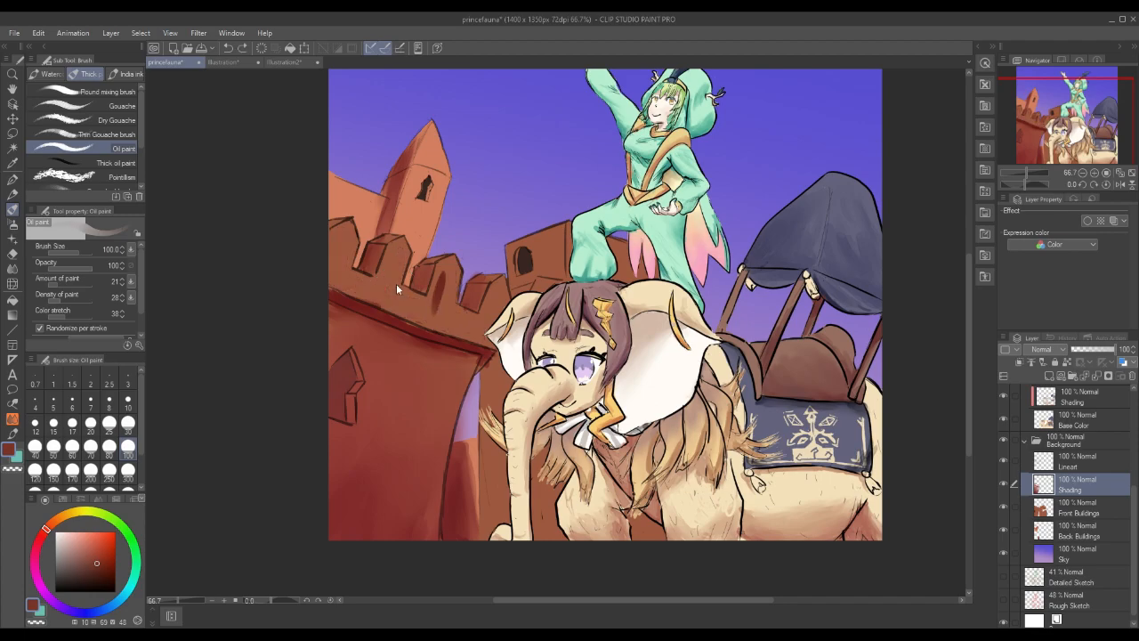
Clear the shading paint from the front wall's arched window and set the Shading layer's blending mode to Multiply.
mouse_move(346, 364)
mouse_down()
mouse_move(346, 379)
mouse_move(331, 378)
mouse_move(330, 408)
mouse_move(348, 365)
mouse_up()
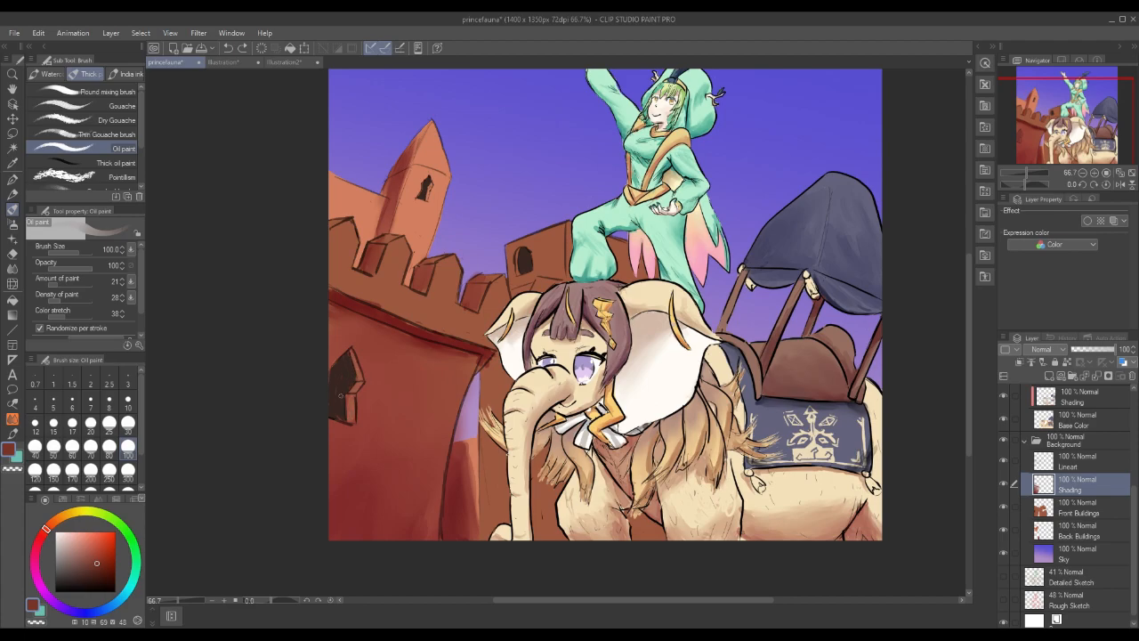
click(1046, 348)
click(1054, 350)
click(1055, 350)
click(1047, 55)
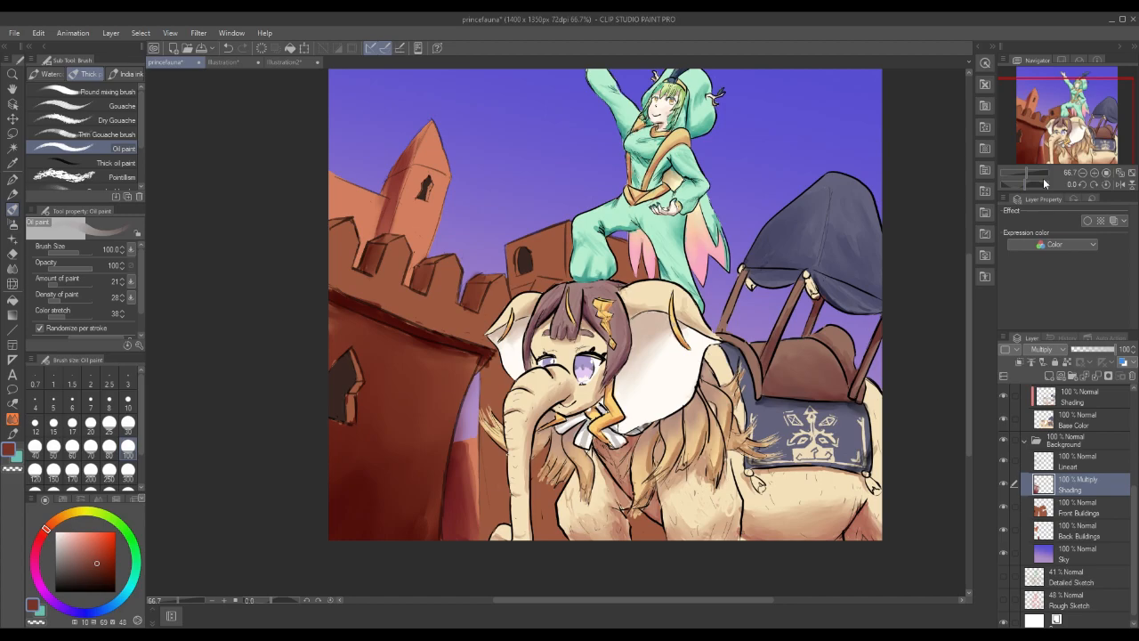
Shade the window's edge and the ledge in sampled dark red with Oil paint at size 10, and set the brush to size 30.
alt+click(352, 516)
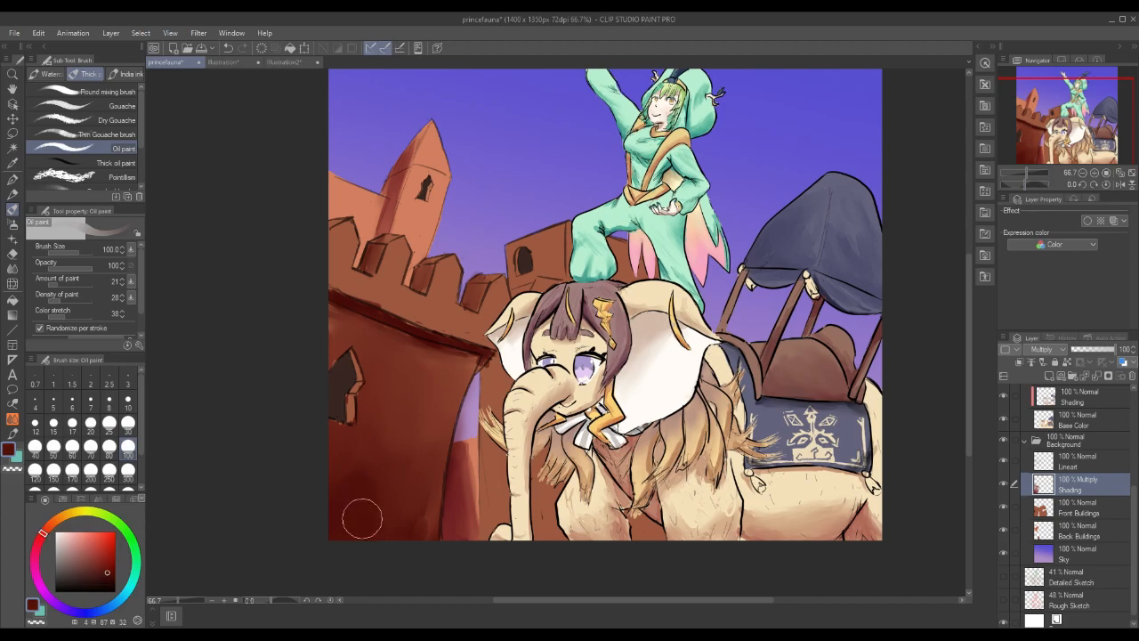
click(129, 401)
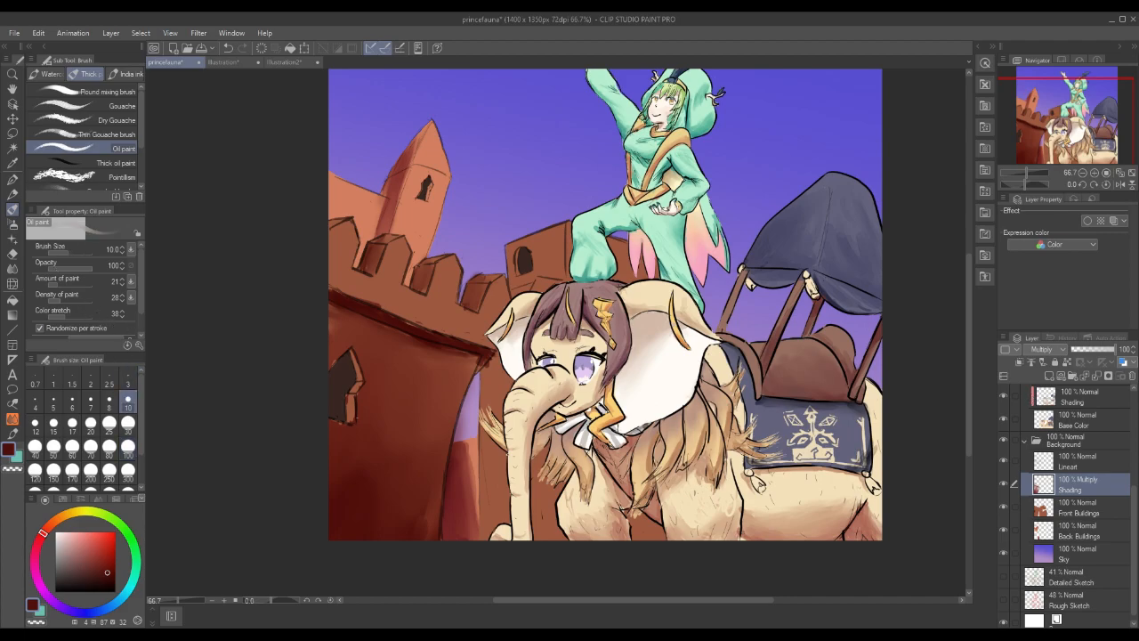
drag(355, 401, 350, 419)
mouse_move(360, 384)
mouse_down()
mouse_move(350, 352)
mouse_move(358, 388)
mouse_up()
drag(389, 313, 425, 324)
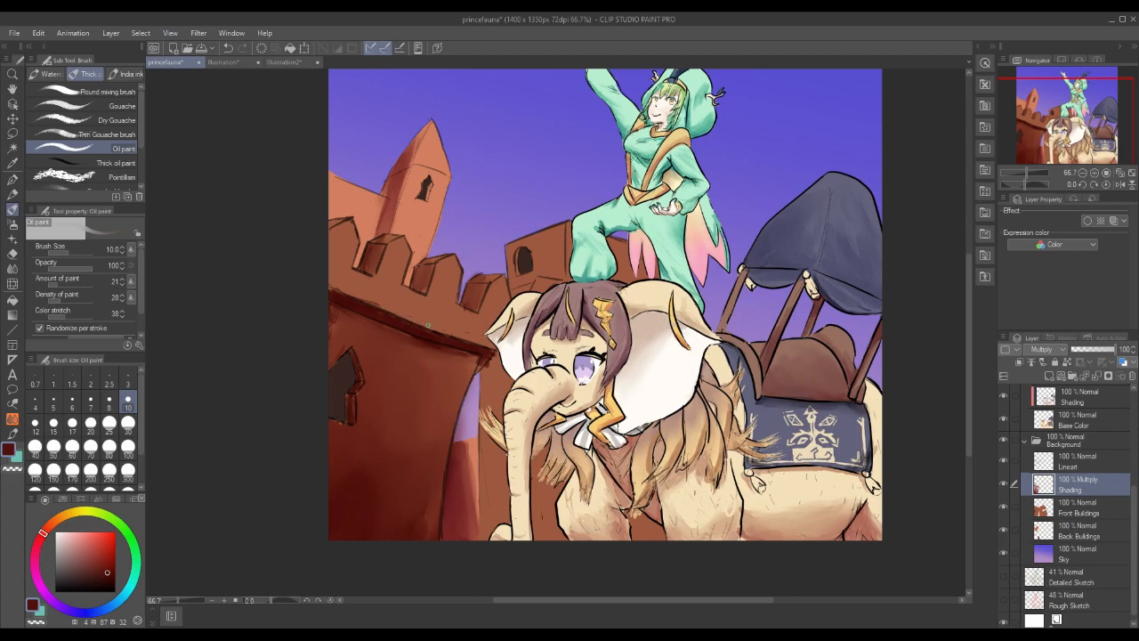
key(j)
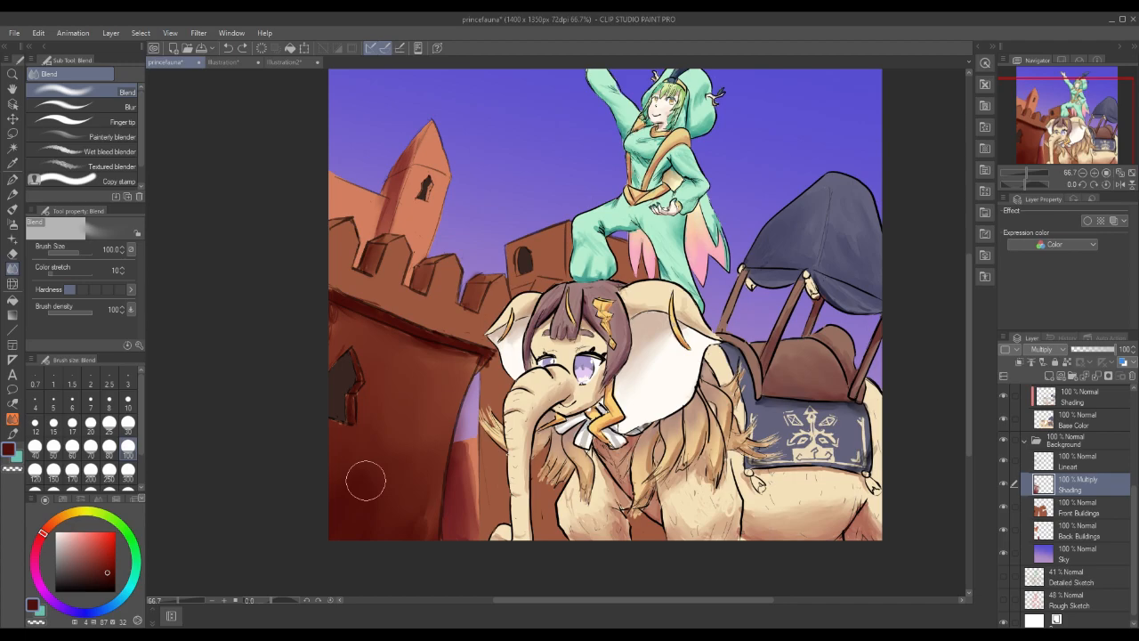
key(b)
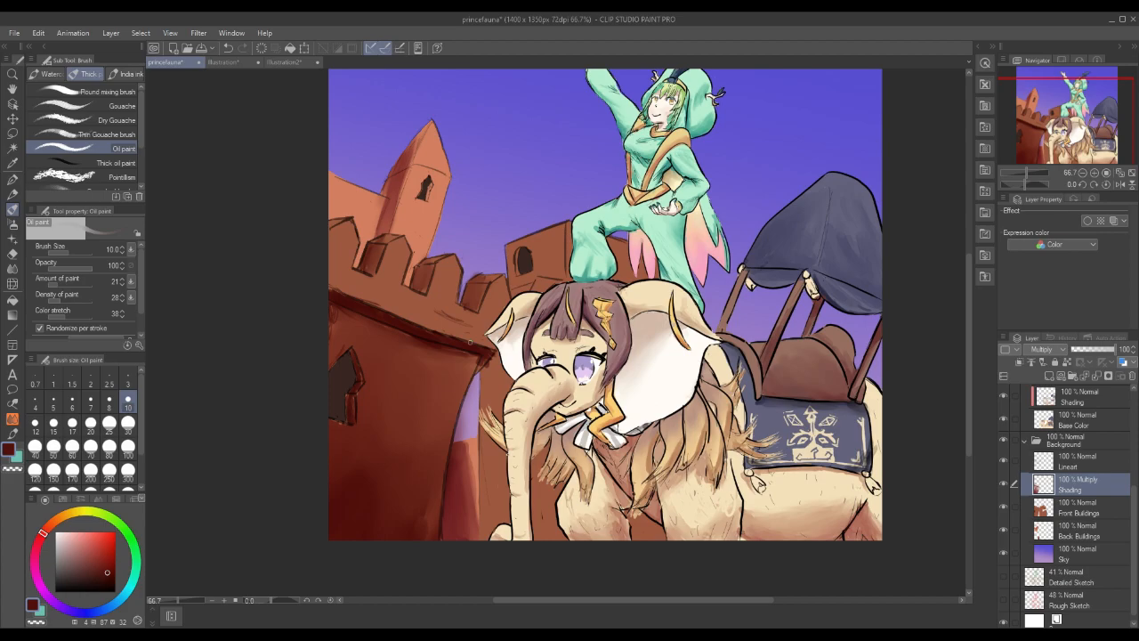
click(129, 423)
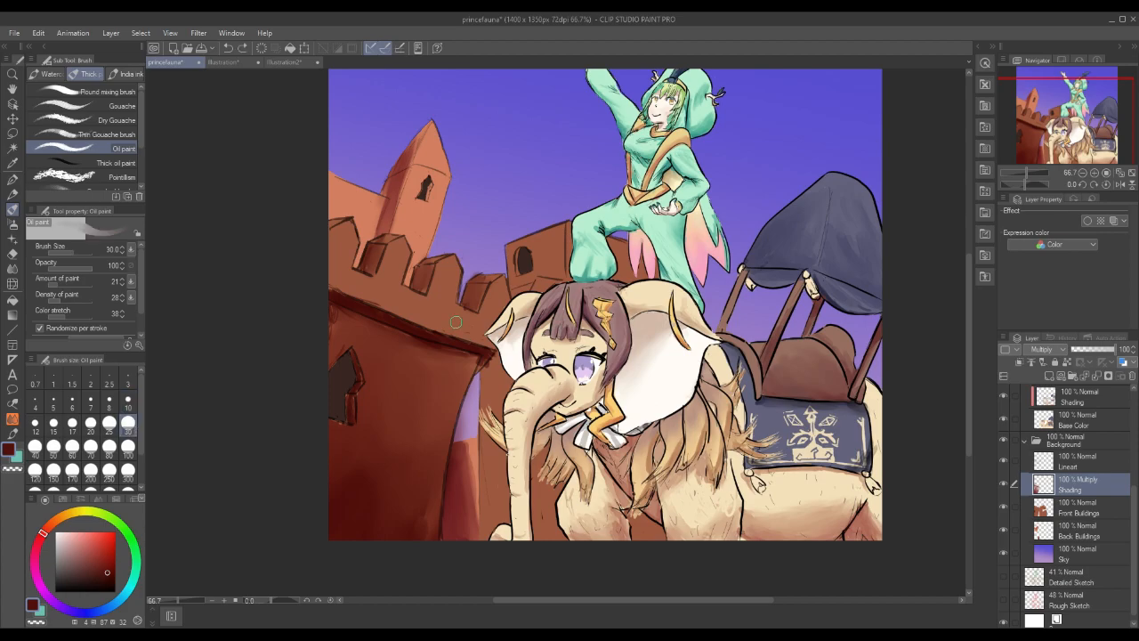
drag(425, 318, 481, 343)
click(96, 562)
click(50, 519)
mouse_move(411, 312)
mouse_down()
mouse_move(470, 319)
mouse_move(355, 282)
mouse_move(431, 325)
mouse_move(345, 275)
mouse_move(414, 312)
mouse_up()
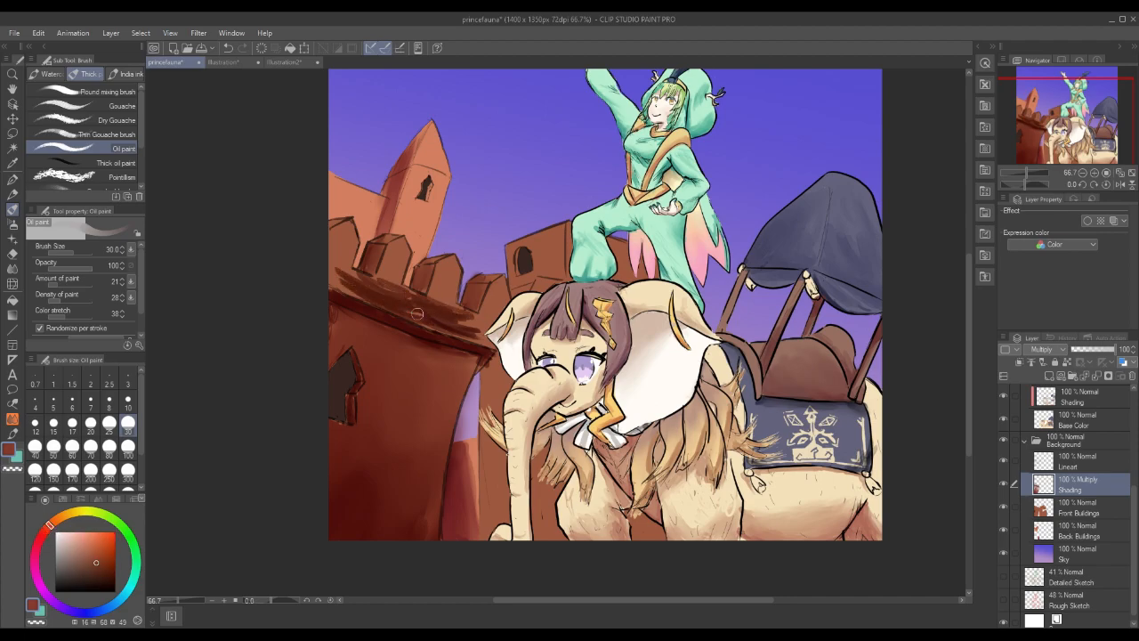
key(ctrl+z)
key(ctrl+z)
key(ctrl+z)
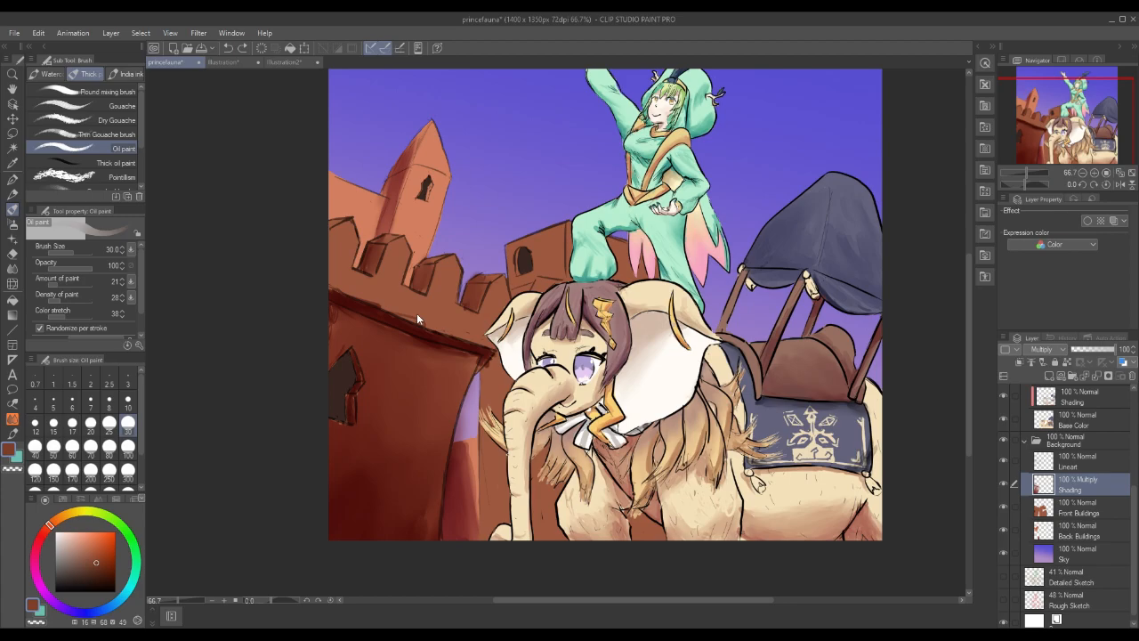
alt+click(458, 317)
click(101, 563)
click(46, 531)
mouse_move(426, 311)
mouse_down()
mouse_move(481, 338)
mouse_move(347, 286)
mouse_move(411, 311)
mouse_up()
click(91, 551)
mouse_move(341, 279)
mouse_down()
mouse_move(346, 307)
mouse_move(378, 281)
mouse_move(359, 273)
mouse_move(459, 322)
mouse_move(370, 292)
mouse_up()
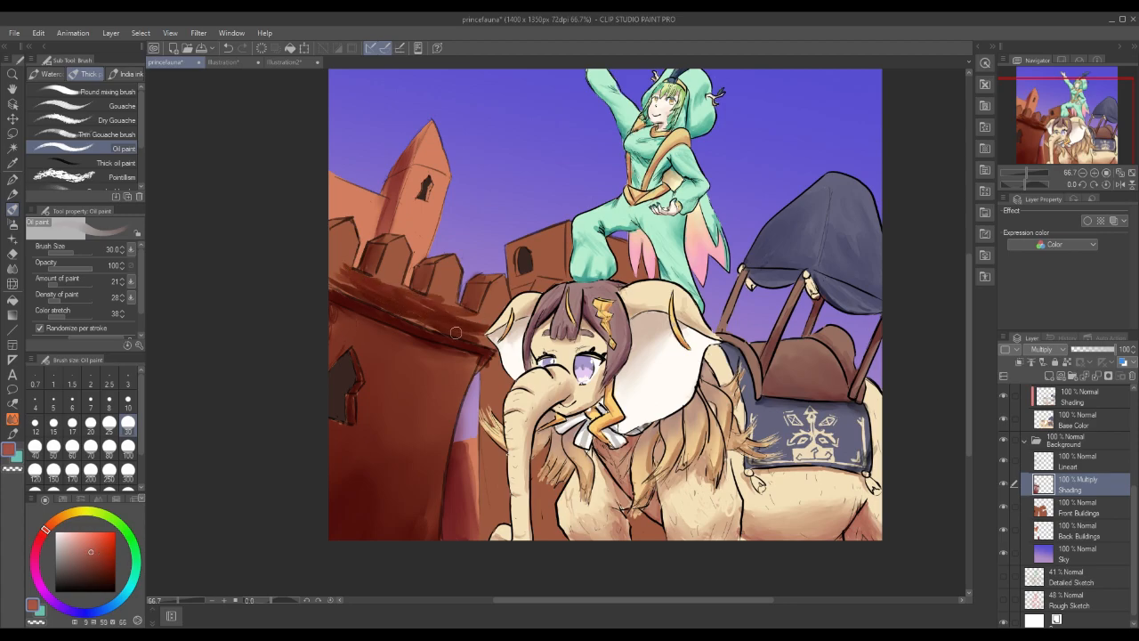
key(ctrl+z)
key(ctrl+z)
key(ctrl+z)
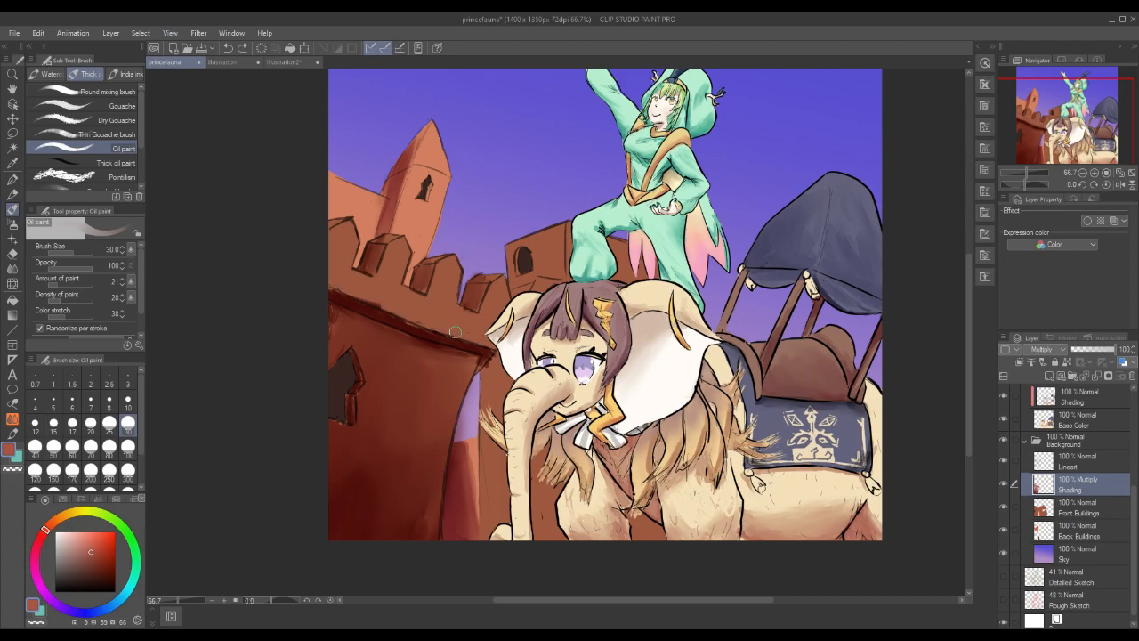
Paint the front wall's ledge and battlements with a light salmon based on the wall color and smooth them with the Blend tool at size 100.
alt+click(436, 316)
mouse_move(415, 311)
mouse_down()
mouse_move(484, 347)
mouse_move(419, 319)
mouse_move(362, 331)
mouse_move(457, 324)
mouse_move(336, 228)
mouse_up()
click(81, 543)
mouse_move(416, 304)
mouse_down()
mouse_move(486, 329)
mouse_move(494, 347)
mouse_up()
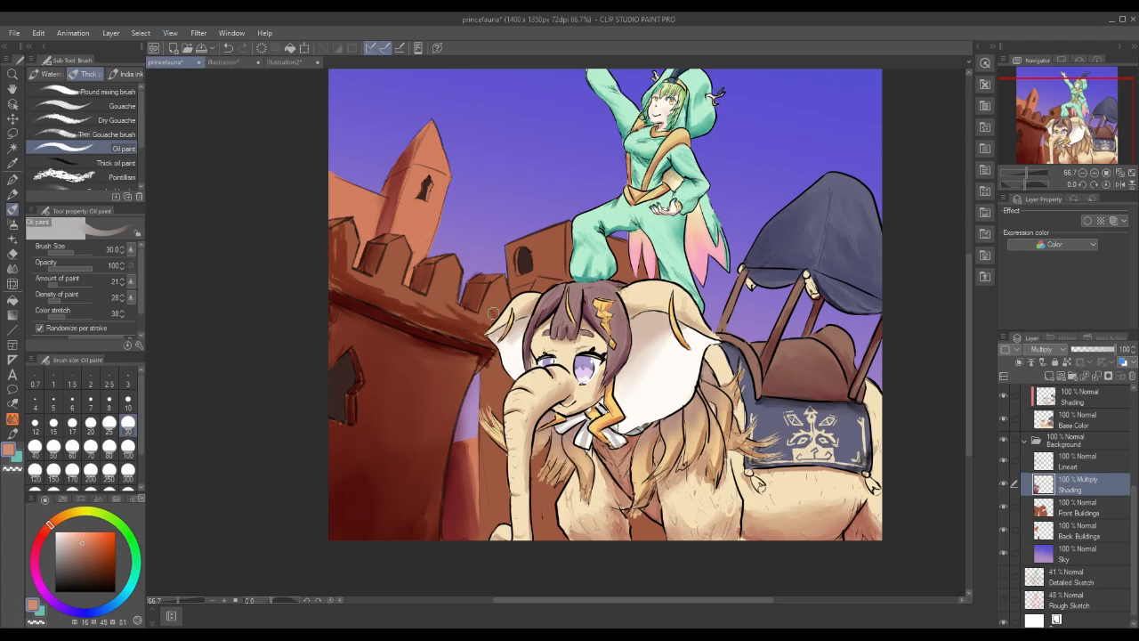
mouse_move(489, 293)
mouse_down()
mouse_move(436, 347)
mouse_move(482, 319)
mouse_move(452, 313)
mouse_up()
click(13, 268)
mouse_move(377, 303)
mouse_down()
mouse_move(350, 247)
mouse_move(477, 305)
mouse_move(483, 289)
mouse_move(325, 238)
mouse_move(491, 284)
mouse_move(472, 286)
mouse_move(342, 251)
mouse_move(345, 233)
mouse_move(343, 244)
mouse_move(532, 287)
mouse_up()
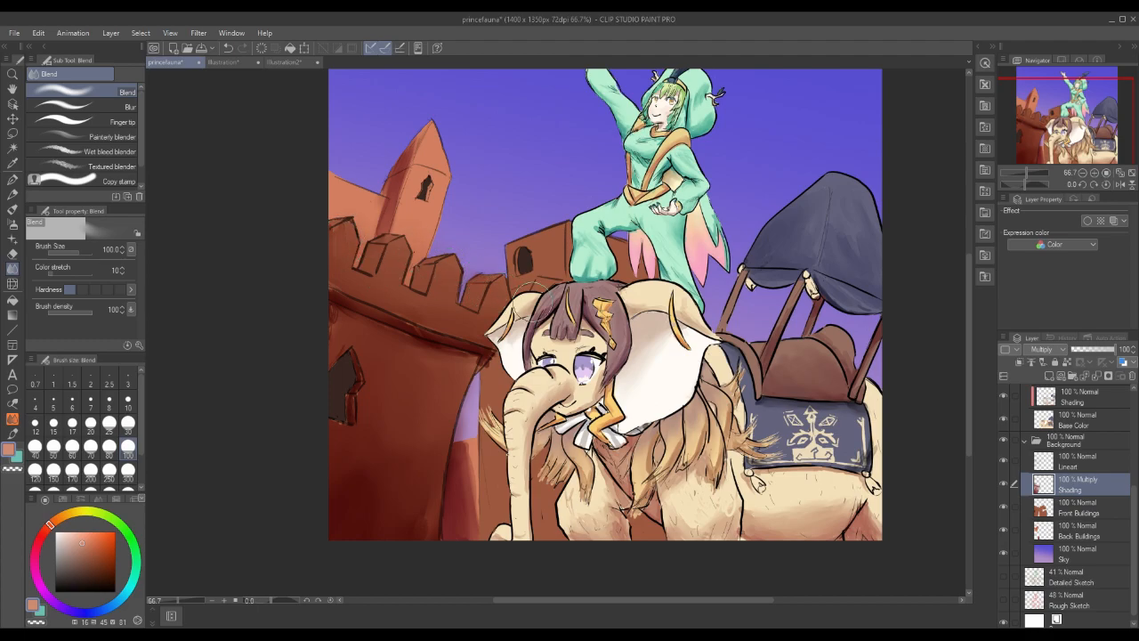
Lower the Oil paint brush's opacity to 64 and paint salmon shading on the wall behind the elephant's trunk.
click(12, 208)
drag(86, 267, 76, 267)
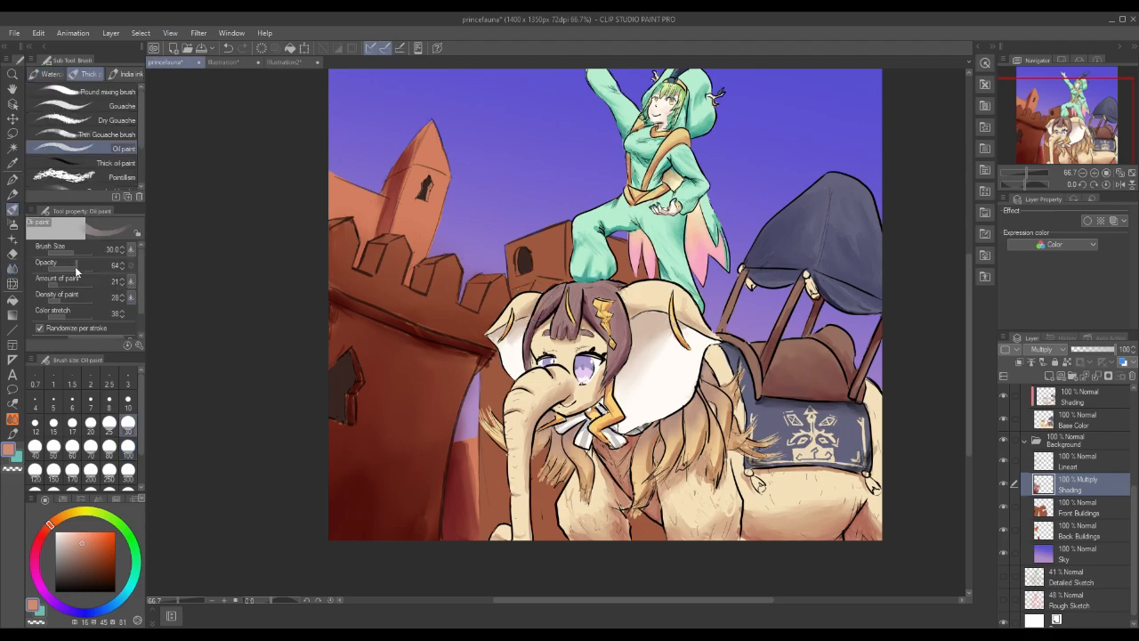
drag(508, 454, 484, 539)
mouse_move(505, 502)
mouse_down()
mouse_move(534, 480)
mouse_move(555, 537)
mouse_up()
drag(532, 452, 539, 537)
Darken the wall behind the trunk and the square tower above the elephant with a deeper orange-red.
click(98, 554)
drag(503, 409, 494, 519)
drag(491, 437, 488, 539)
mouse_move(499, 351)
mouse_down()
mouse_move(481, 462)
mouse_move(548, 538)
mouse_up()
mouse_move(539, 475)
mouse_down()
mouse_move(531, 537)
mouse_move(562, 537)
mouse_up()
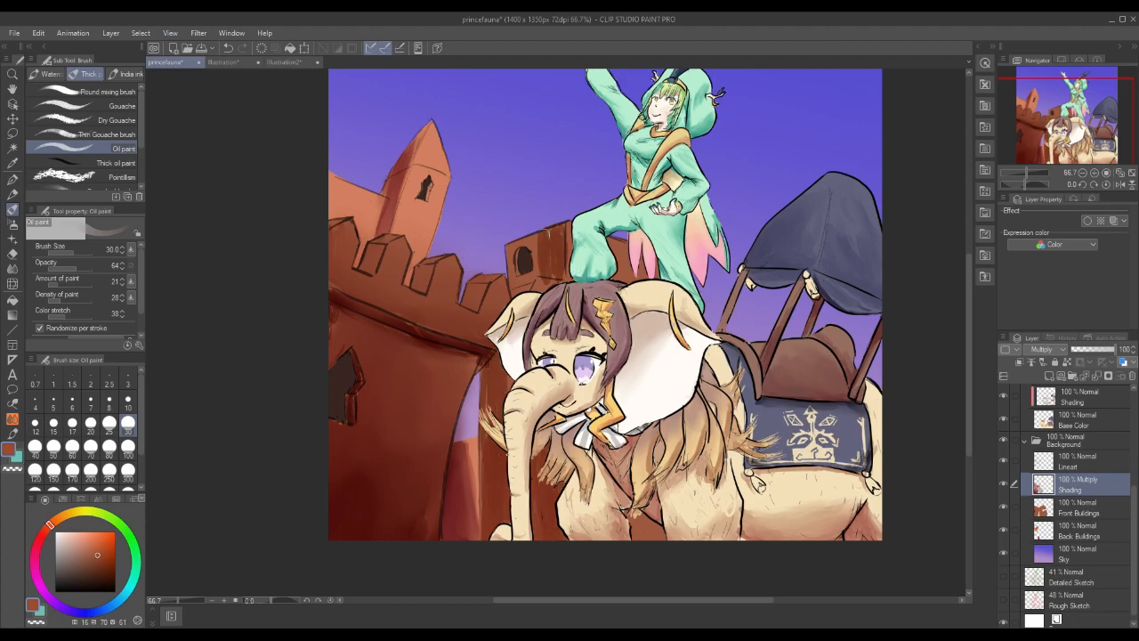
mouse_move(512, 243)
mouse_down()
mouse_move(513, 278)
mouse_move(526, 255)
mouse_move(560, 255)
mouse_move(539, 234)
mouse_move(541, 277)
mouse_up()
Clip the Shading layer to the layer below and deepen the tower and the wall behind the trunk with a darker red-brown.
click(1017, 362)
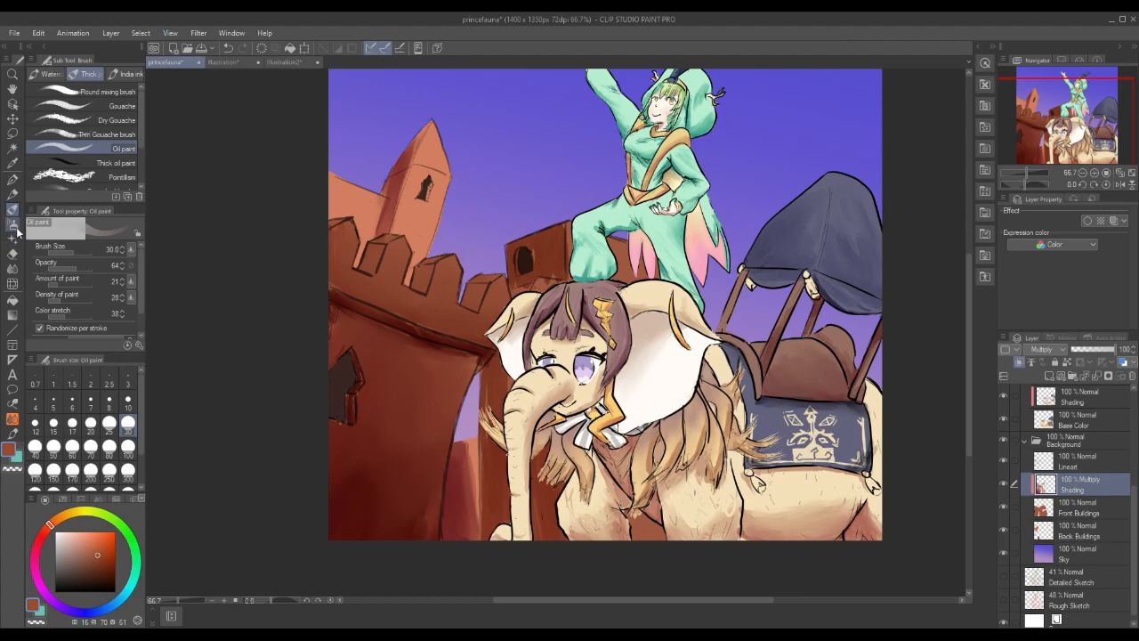
click(104, 561)
mouse_move(536, 458)
mouse_down()
mouse_move(552, 508)
mouse_move(545, 534)
mouse_up()
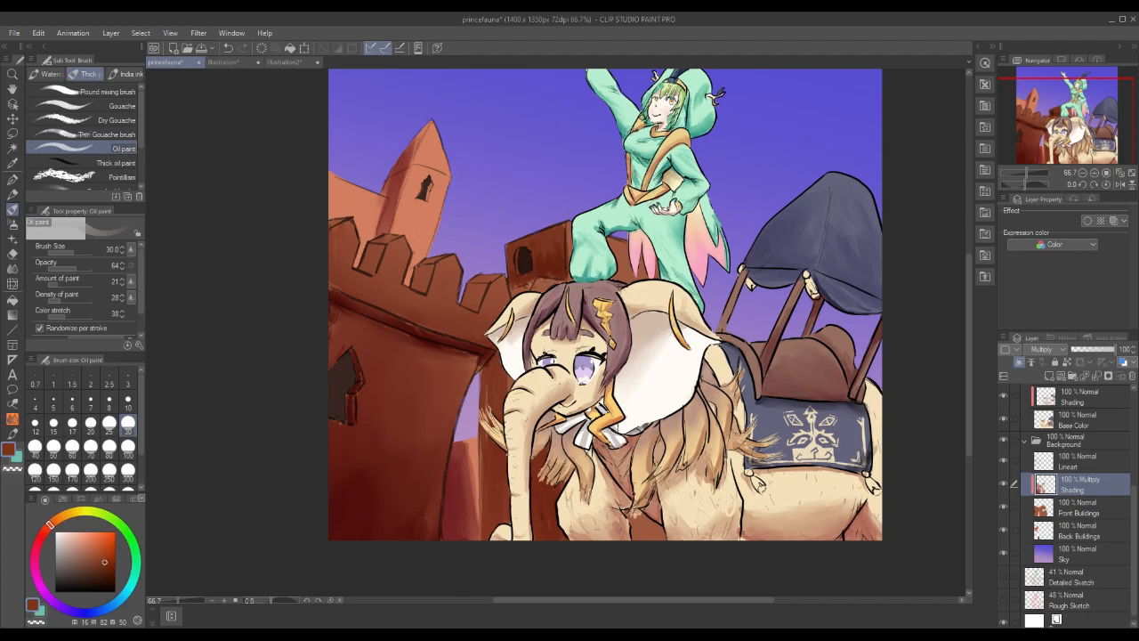
Undo the size 100 blend on the square tower and smooth its shading with the Blend tool at size 10.
click(12, 268)
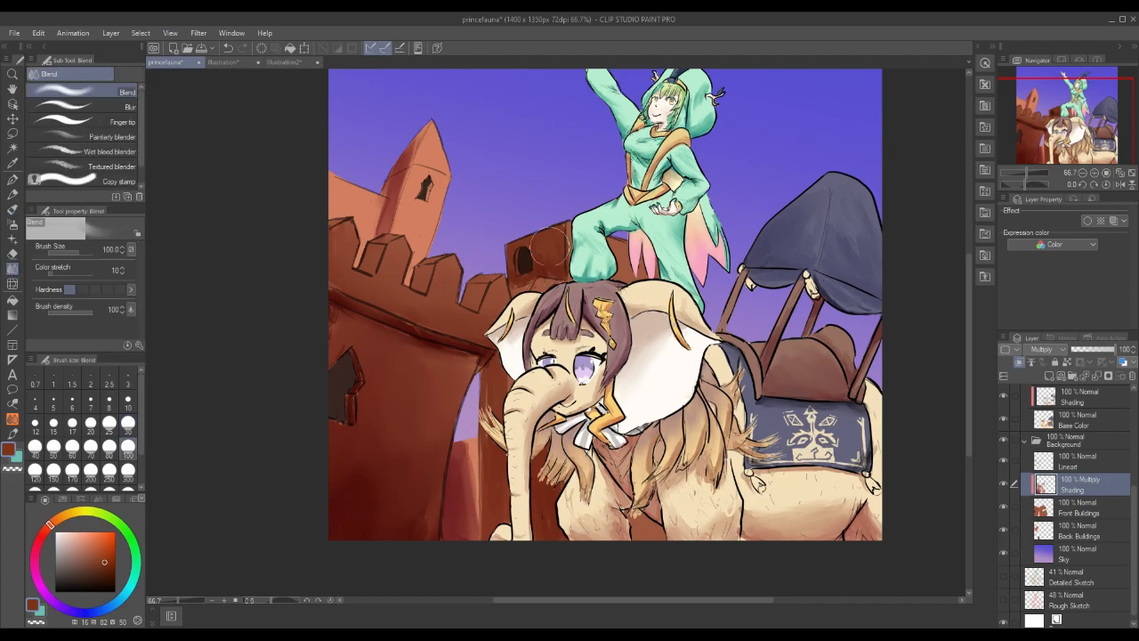
click(42, 34)
click(55, 49)
click(129, 405)
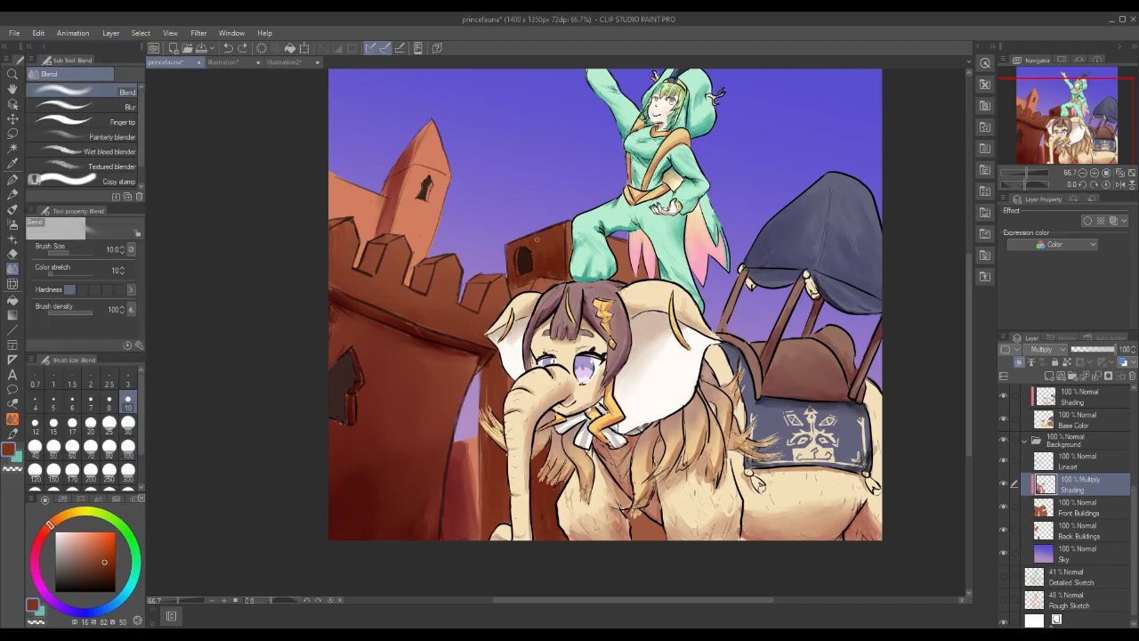
drag(552, 250, 522, 280)
Fill the front wall's arched window with near-black Oil paint and soften it with the Blend tool.
right_click(342, 377)
click(87, 584)
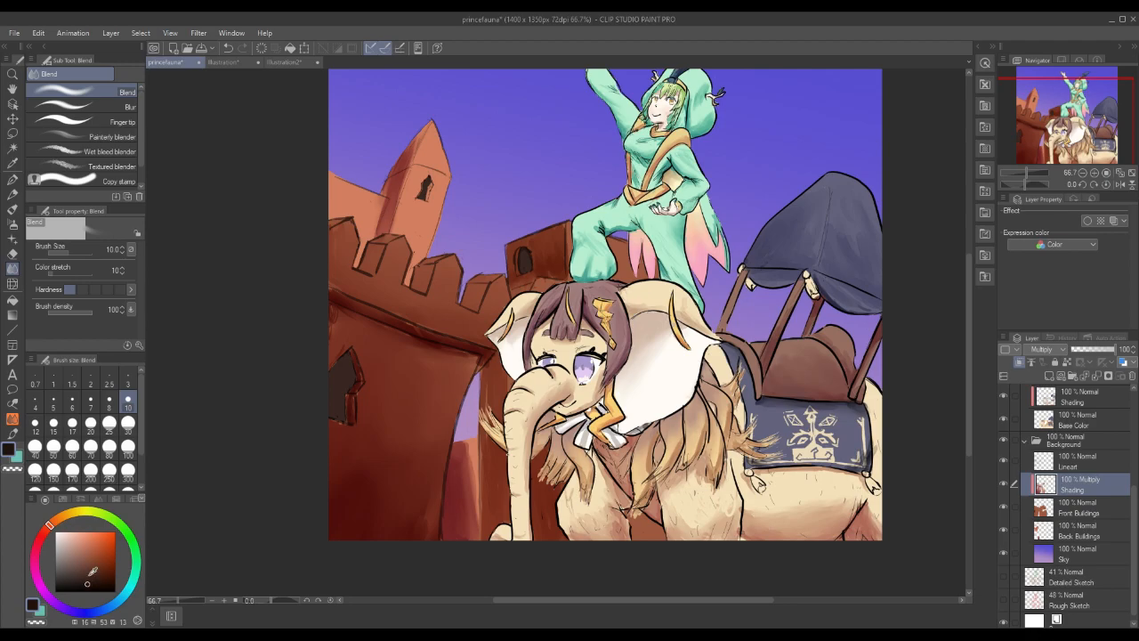
click(13, 207)
mouse_move(329, 380)
mouse_down()
mouse_move(335, 395)
mouse_move(346, 381)
mouse_up()
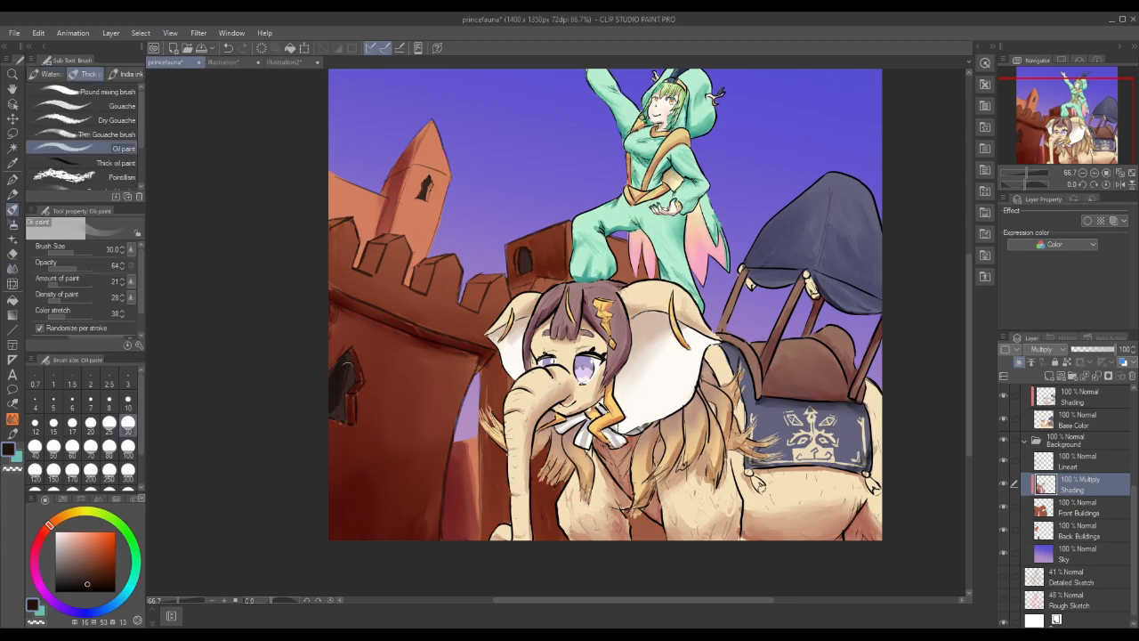
click(12, 268)
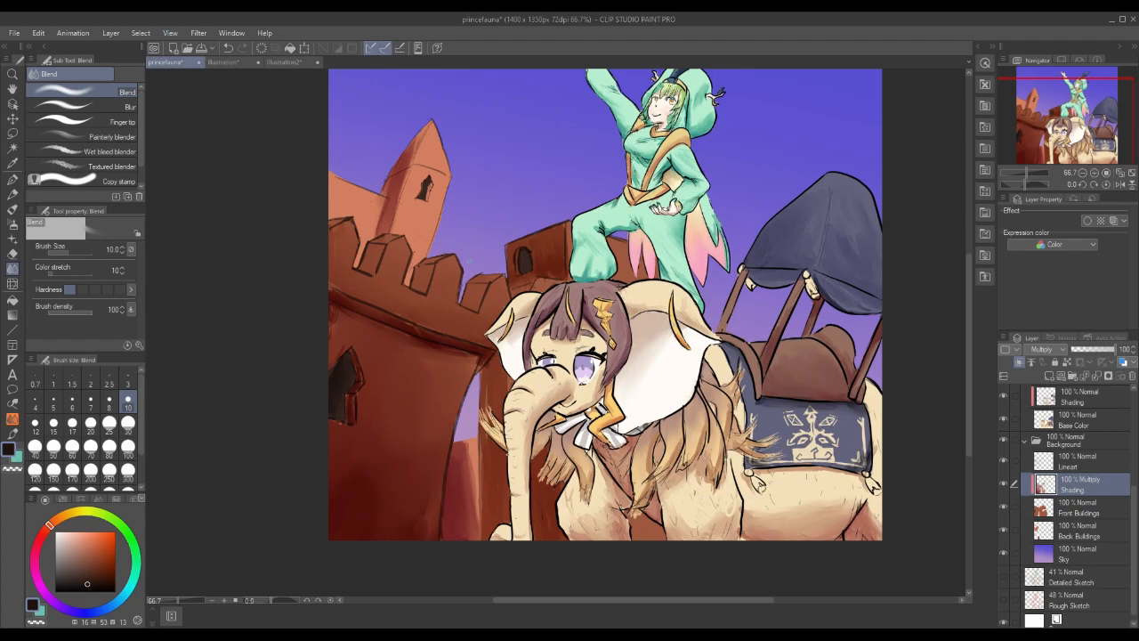
Darken the square tower's window with near-black Oil paint and soften it with the Blend tool.
click(12, 208)
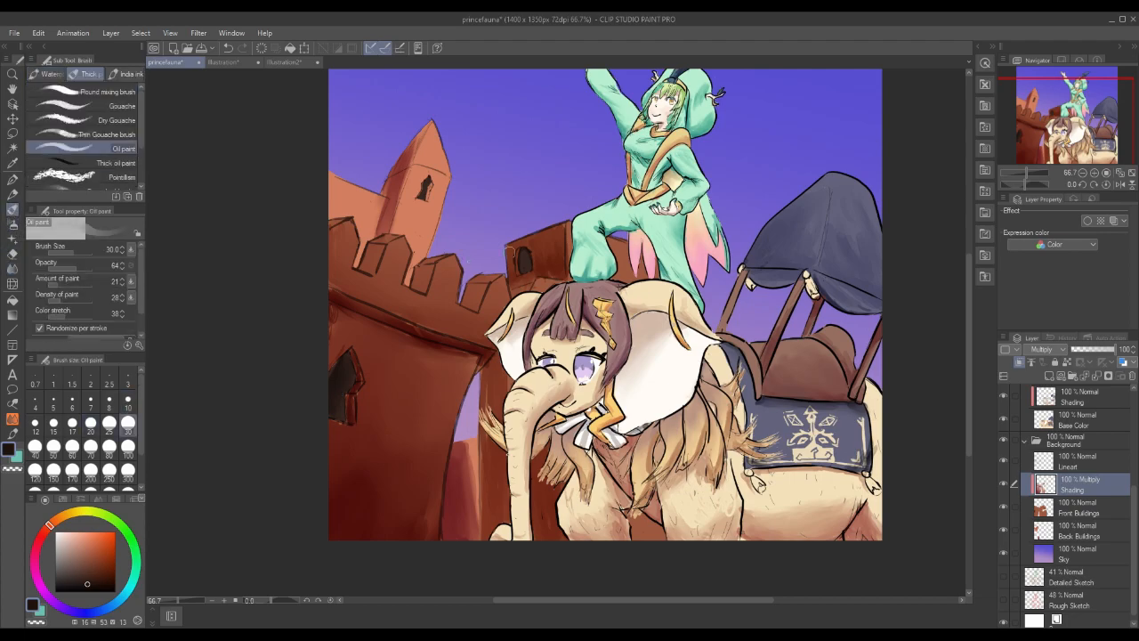
drag(527, 258, 526, 267)
key(j)
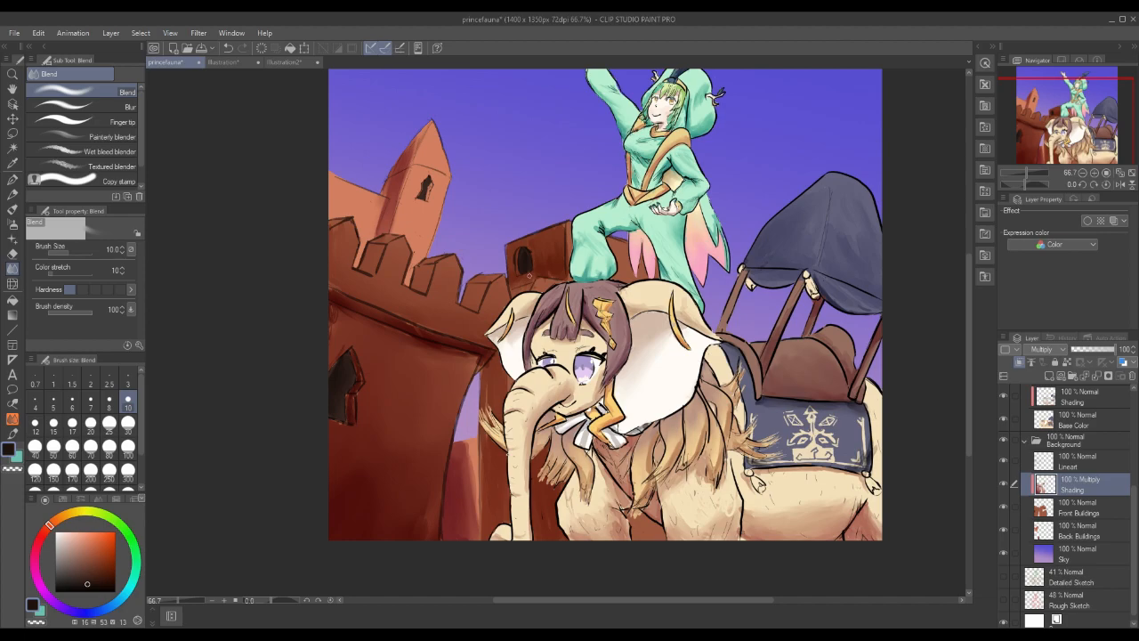
Sample the front wall's red-brown and shade the wall beside the cape and between the elephant's legs with Oil paint.
alt+click(445, 383)
click(13, 211)
mouse_move(646, 521)
mouse_down()
mouse_move(655, 544)
mouse_move(644, 537)
mouse_up()
mouse_move(623, 278)
mouse_down()
mouse_move(617, 249)
mouse_move(659, 274)
mouse_up()
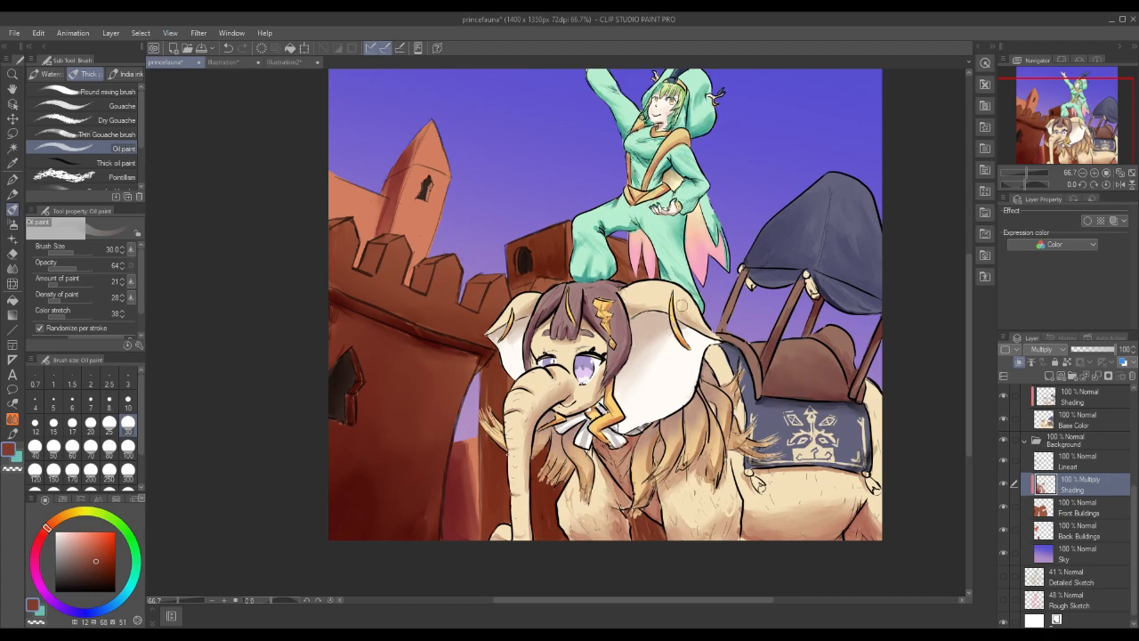
Deepen the wall beside the cape and between the elephant's legs with the Round watercolor brush at size 30.
click(13, 195)
click(13, 210)
click(48, 78)
drag(621, 258, 643, 272)
click(128, 425)
drag(631, 513, 632, 537)
mouse_move(653, 276)
mouse_down()
mouse_move(614, 242)
mouse_move(641, 277)
mouse_up()
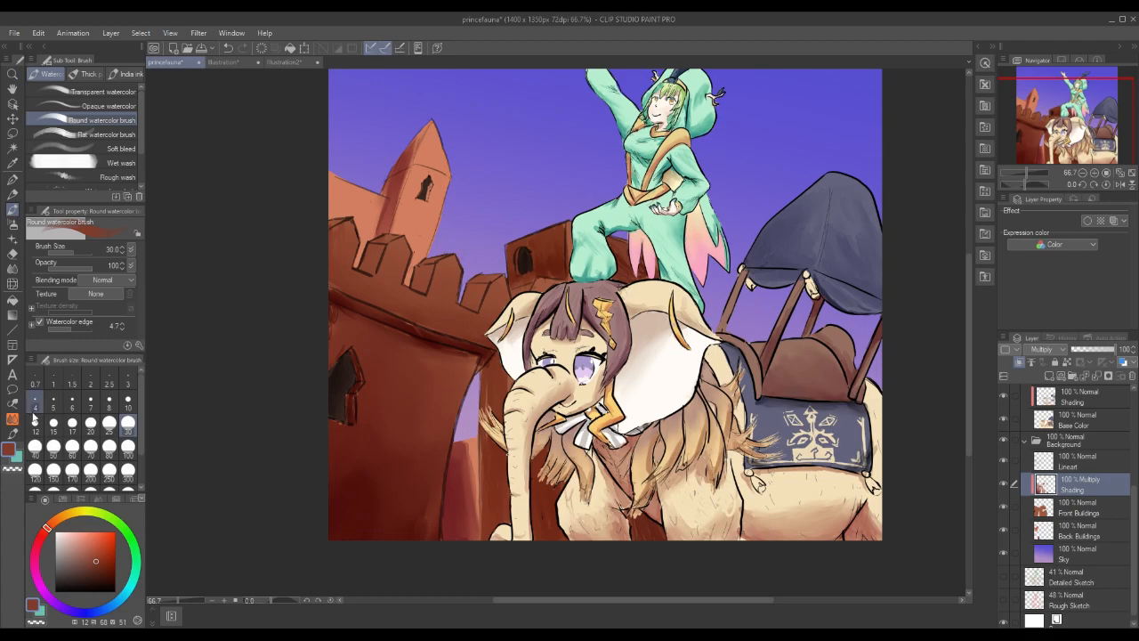
Fade the wall shading beside the cape and between the elephant's legs with the Soft airbrush in transparent color.
click(13, 468)
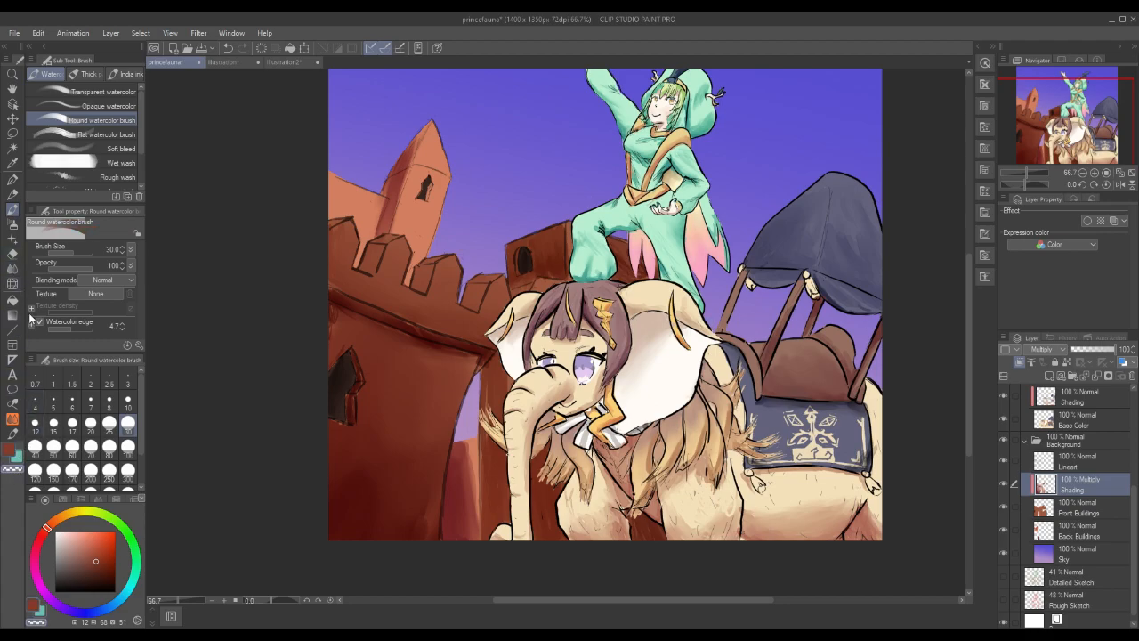
click(12, 225)
drag(623, 258, 630, 277)
drag(660, 525, 642, 540)
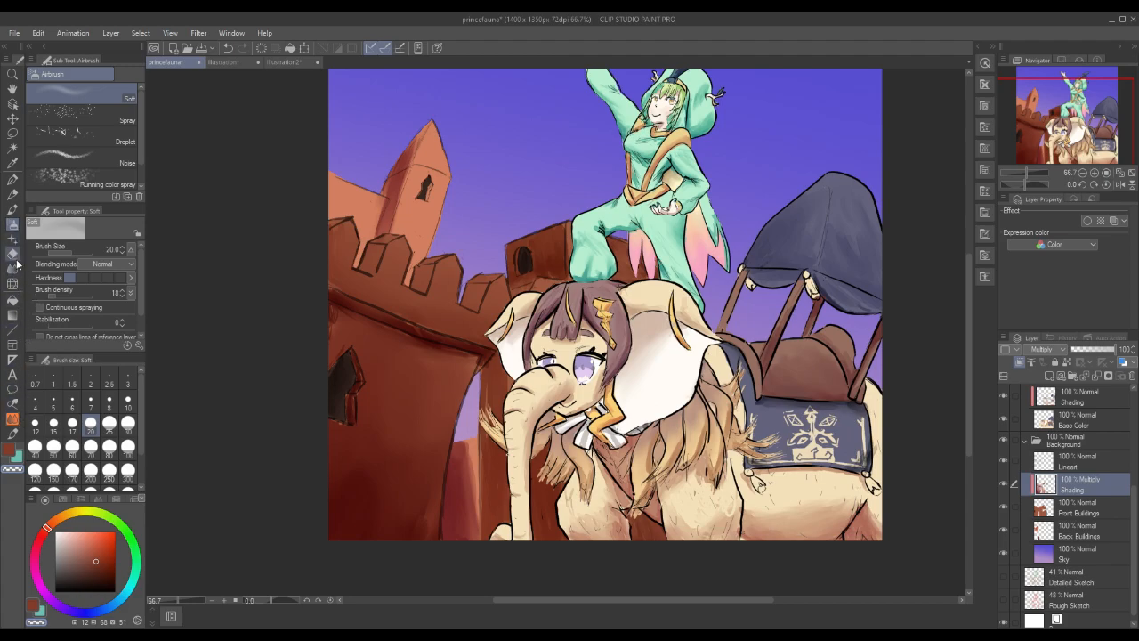
Sample the back tower's salmon, shift it to a deeper red, and set the Soft airbrush to size 30.
alt+click(425, 234)
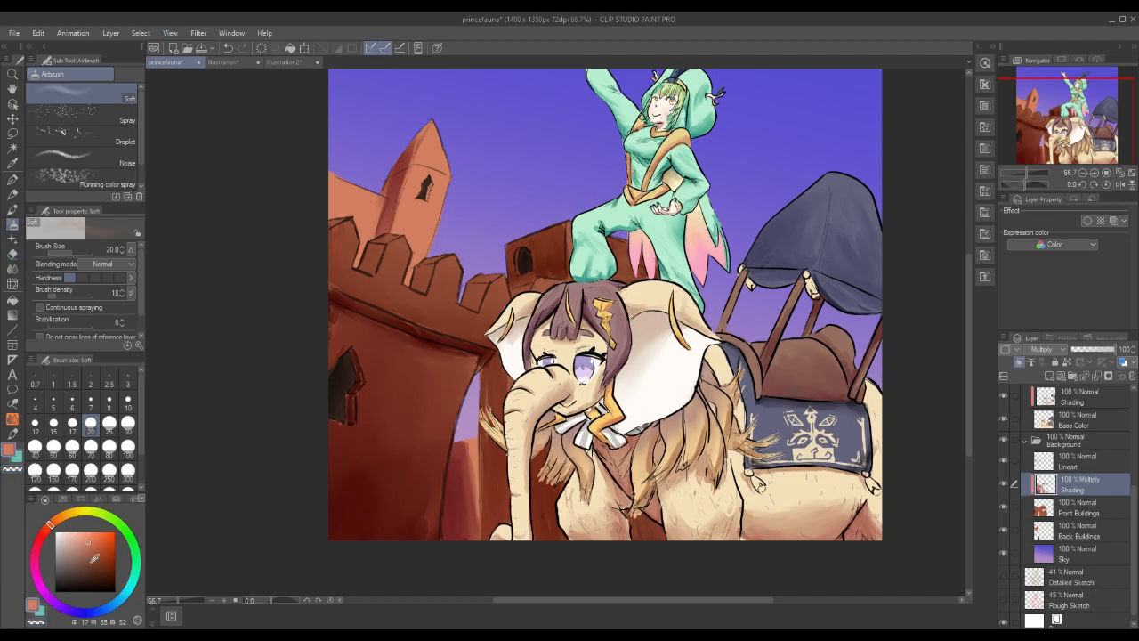
click(102, 550)
click(46, 530)
click(128, 424)
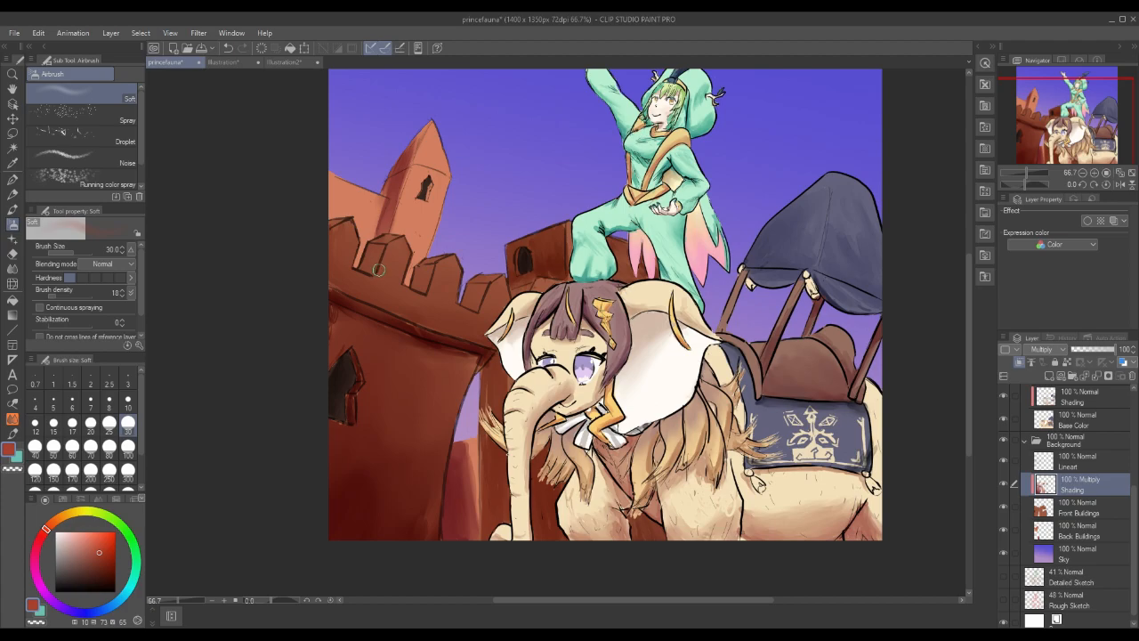
click(1074, 532)
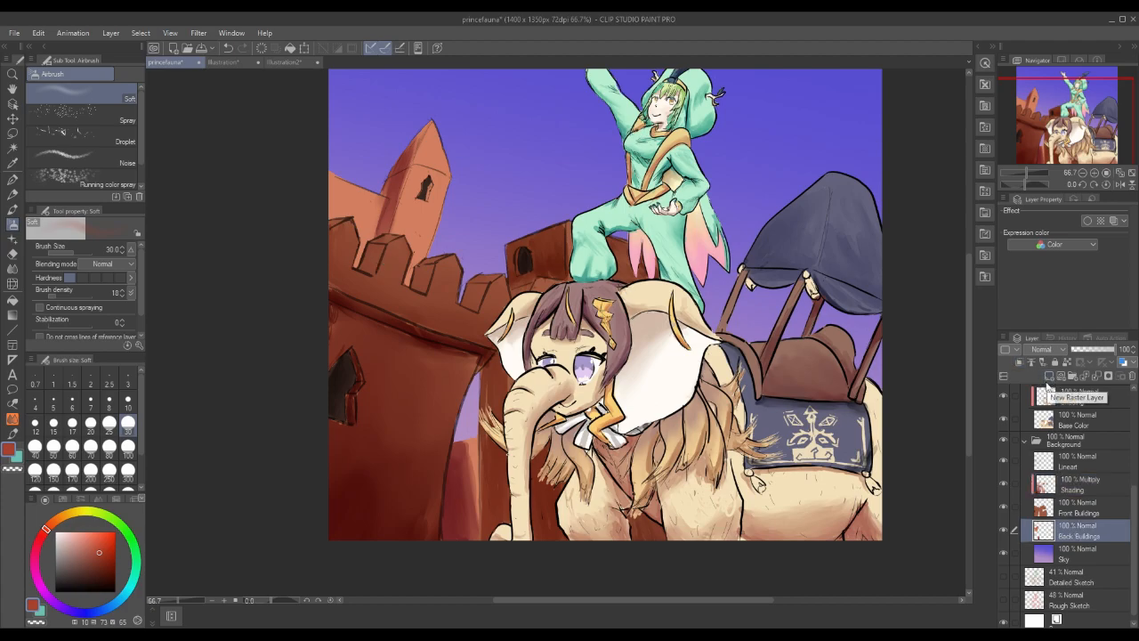
click(1049, 376)
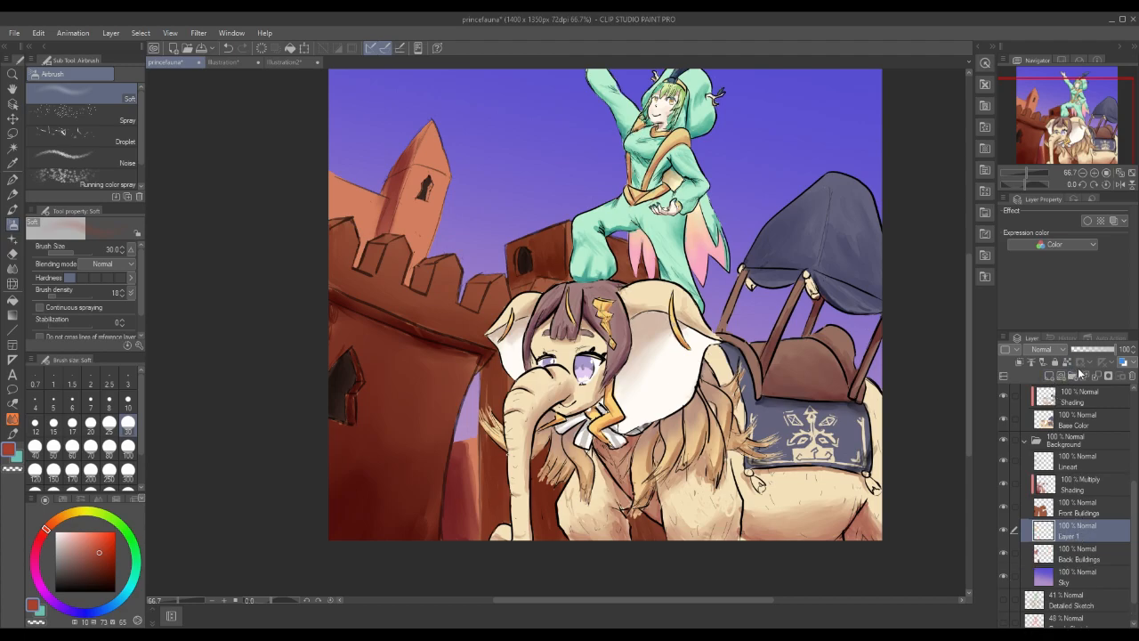
click(1130, 378)
click(583, 250)
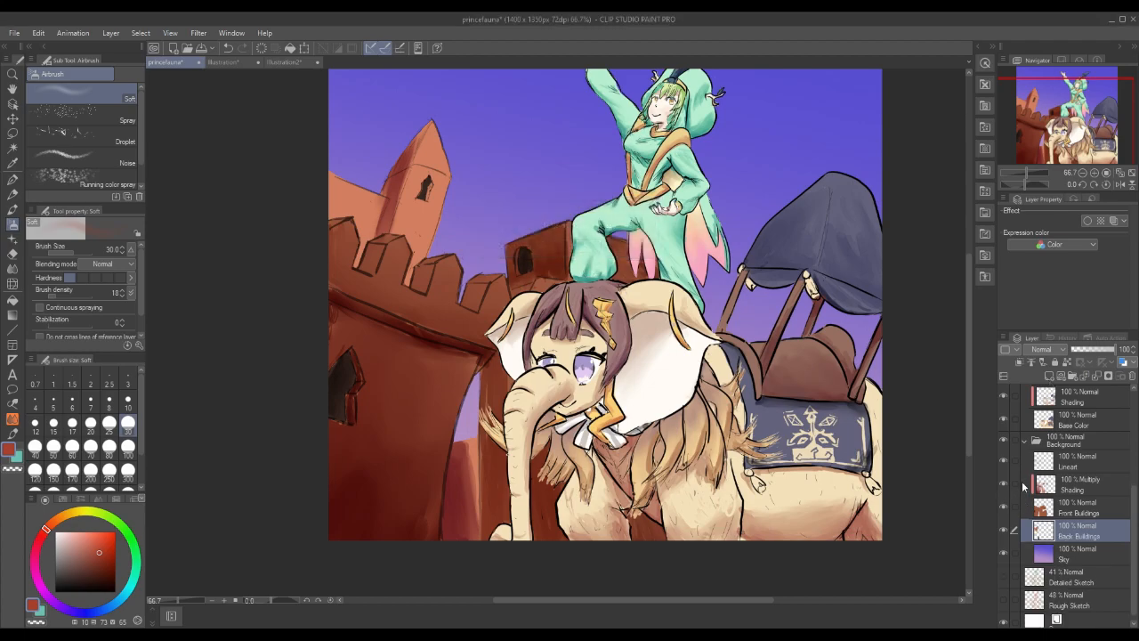
Unclip the Multiply Shading layer and build up red airbrush shading on the back tower and wall, smoothed with Blend at size 30.
click(1082, 480)
click(1017, 362)
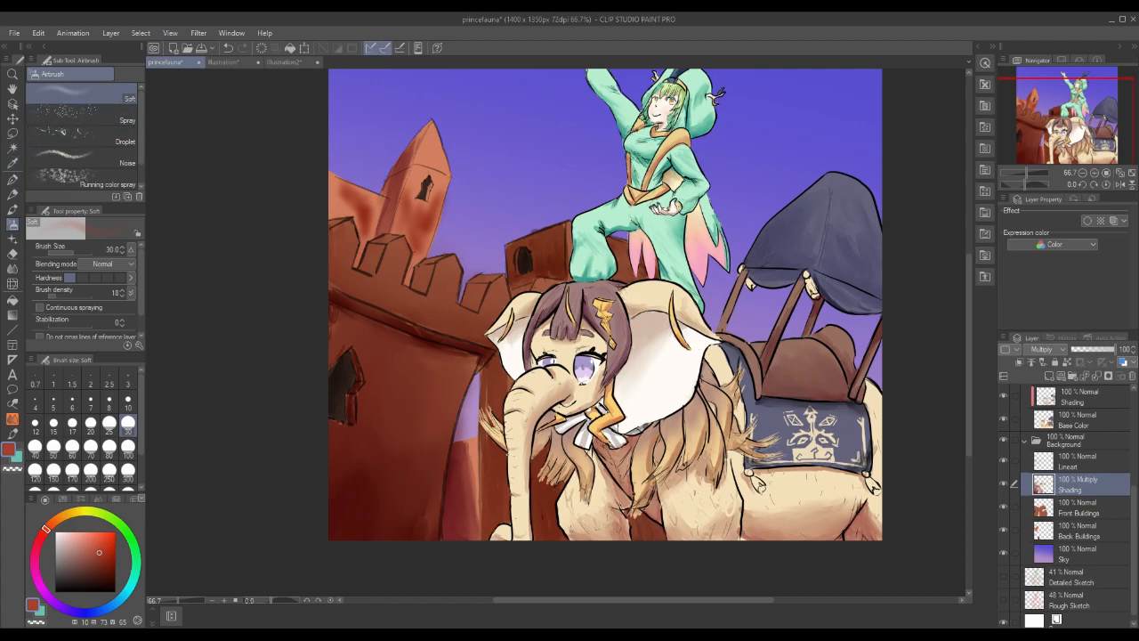
mouse_move(445, 242)
mouse_down()
mouse_move(422, 219)
mouse_move(417, 247)
mouse_move(407, 194)
mouse_move(419, 257)
mouse_up()
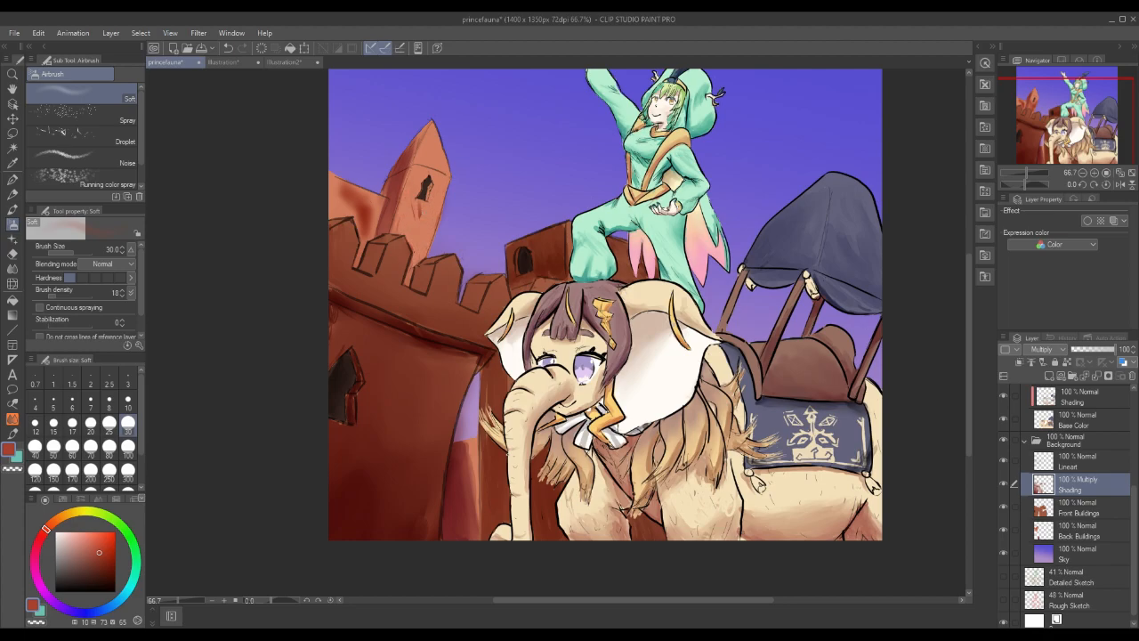
drag(441, 214, 436, 233)
mouse_move(365, 201)
mouse_down()
mouse_move(350, 188)
mouse_move(345, 198)
mouse_move(362, 236)
mouse_move(368, 211)
mouse_move(355, 267)
mouse_up()
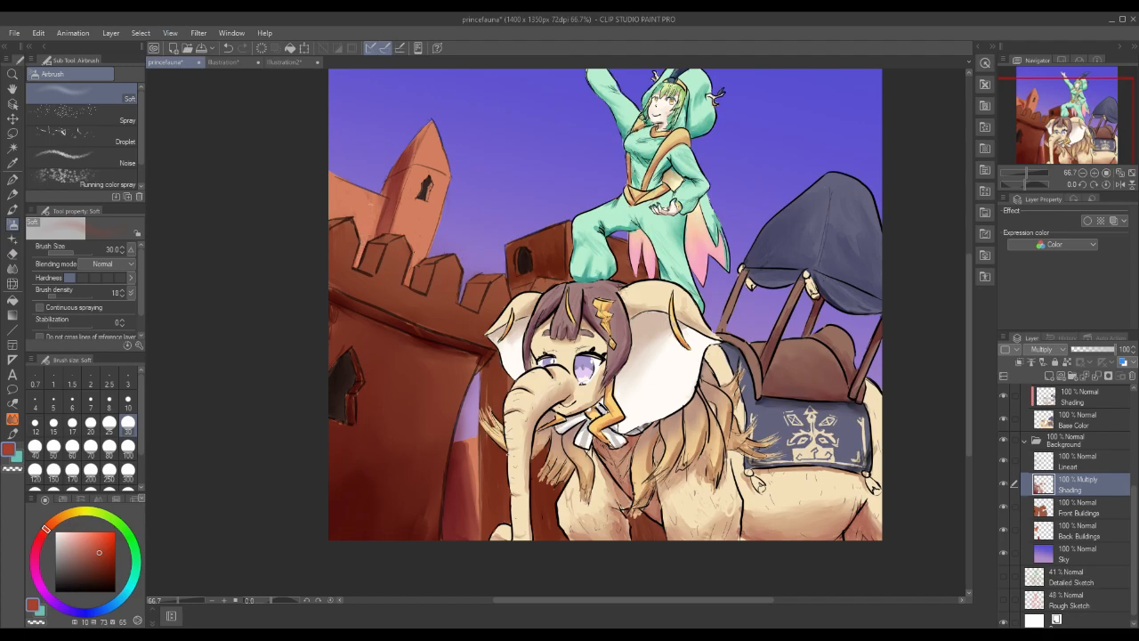
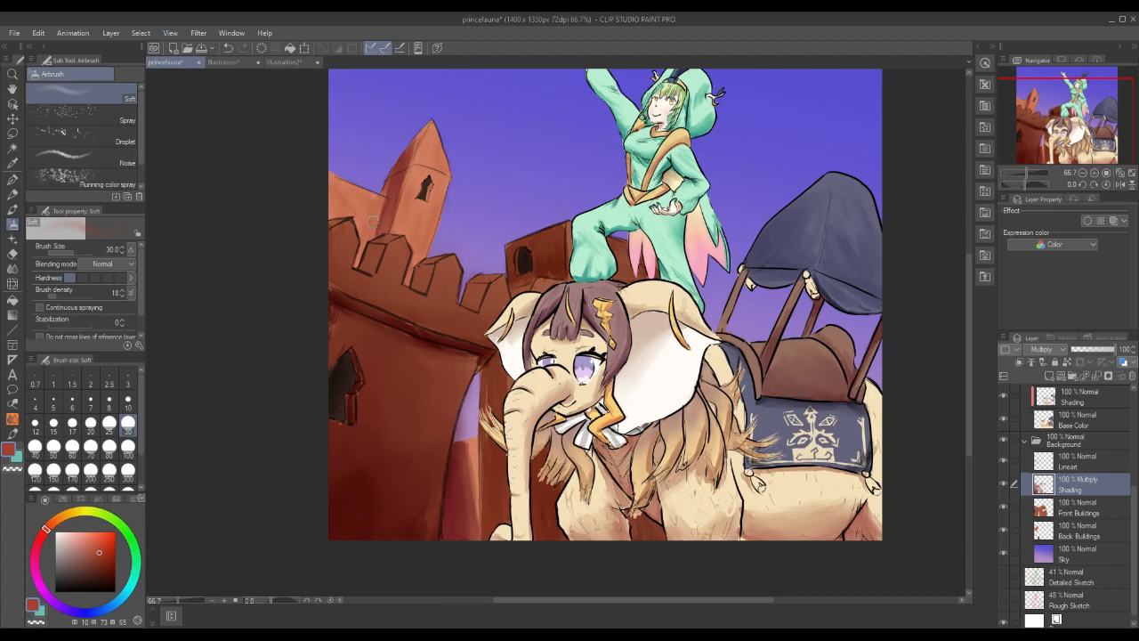
click(12, 269)
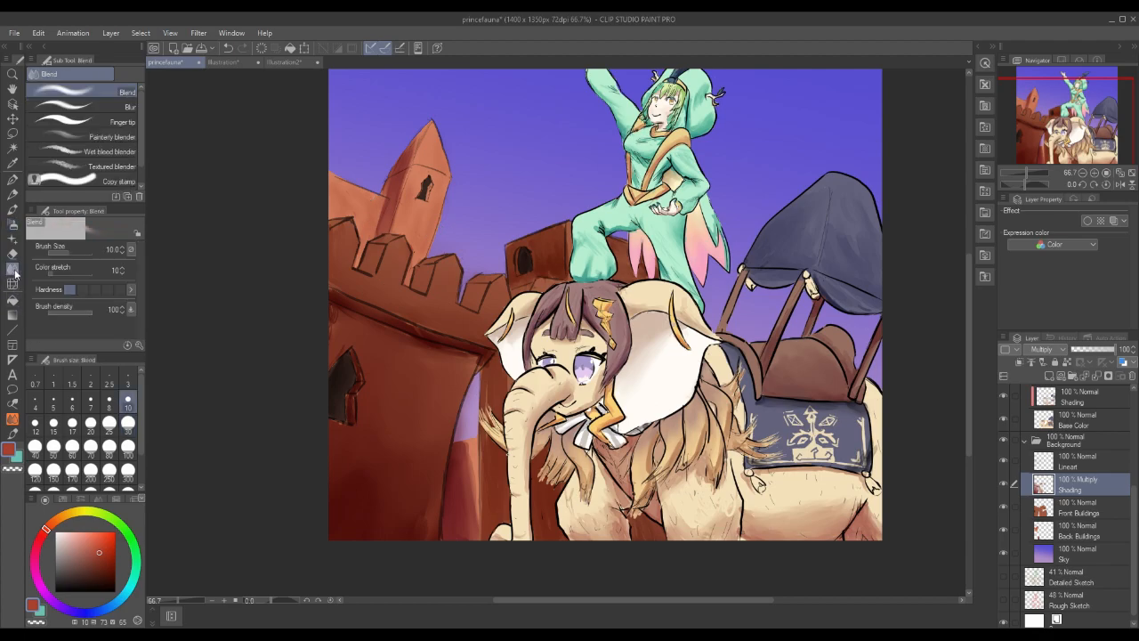
click(128, 422)
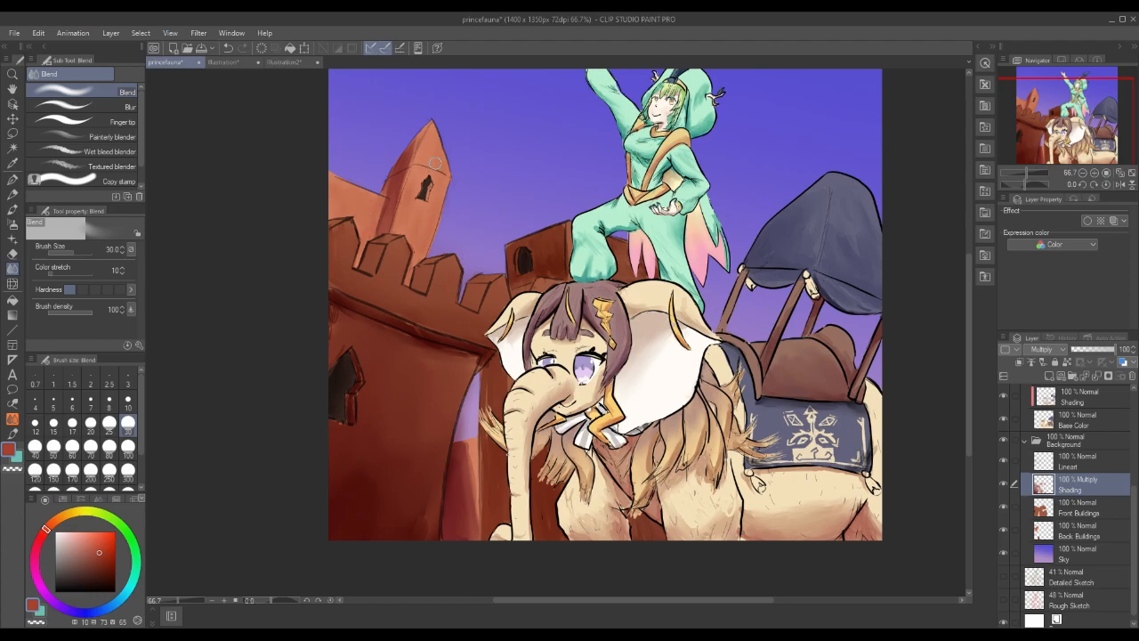
Shade the pointed back tower's window with the Round watercolor brush at size 10.
click(13, 239)
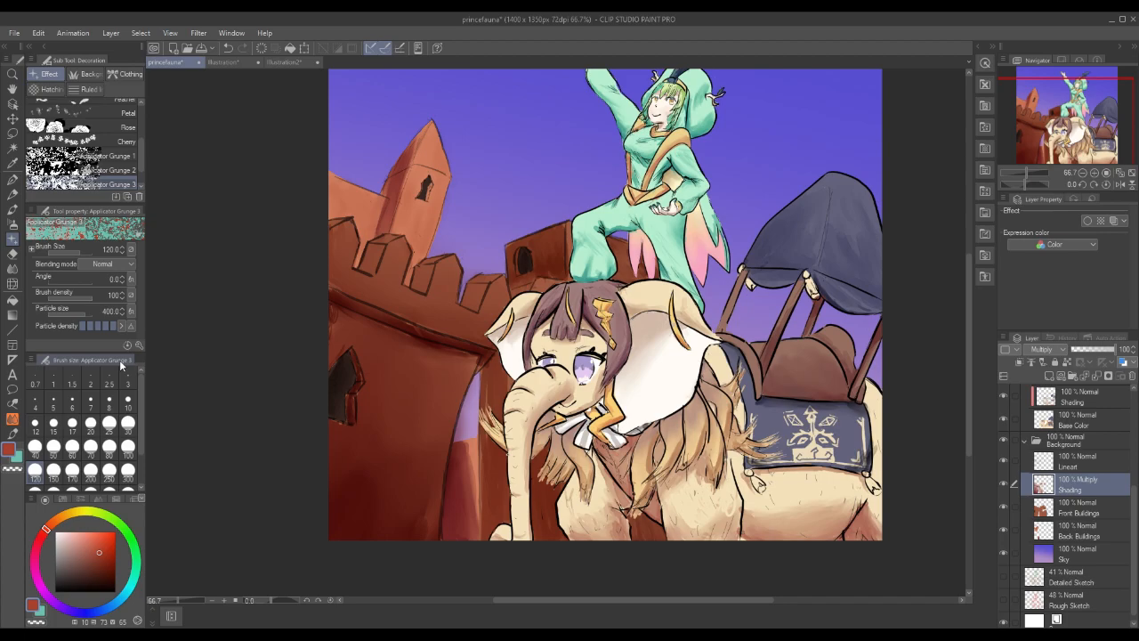
click(13, 208)
click(128, 401)
drag(426, 190, 430, 183)
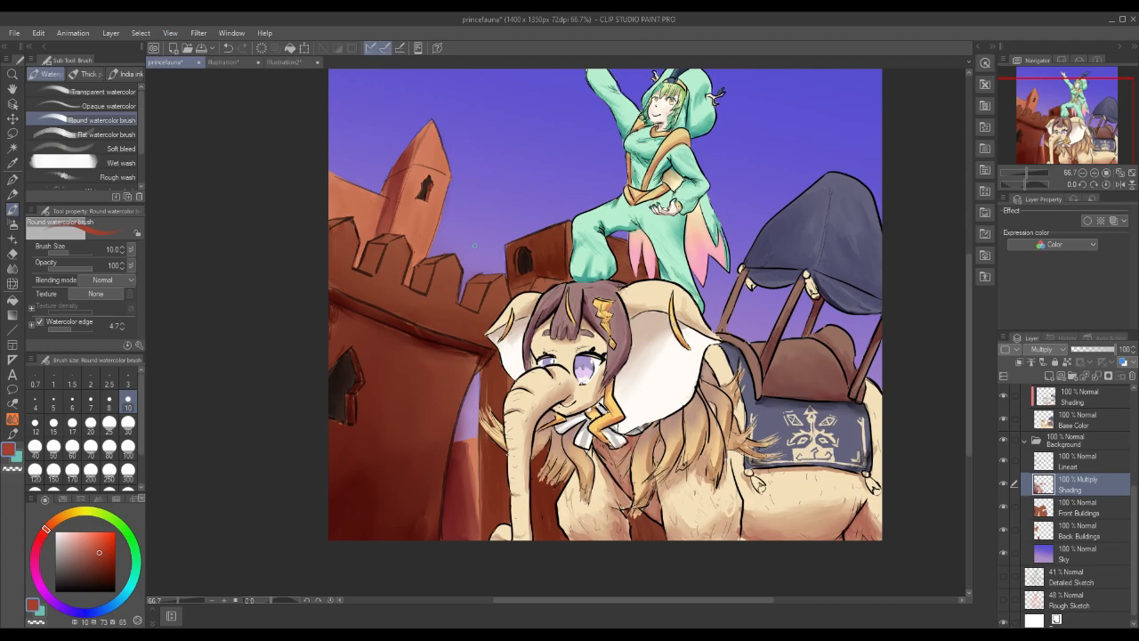
Save the princefauna illustration.
drag(969, 298, 969, 258)
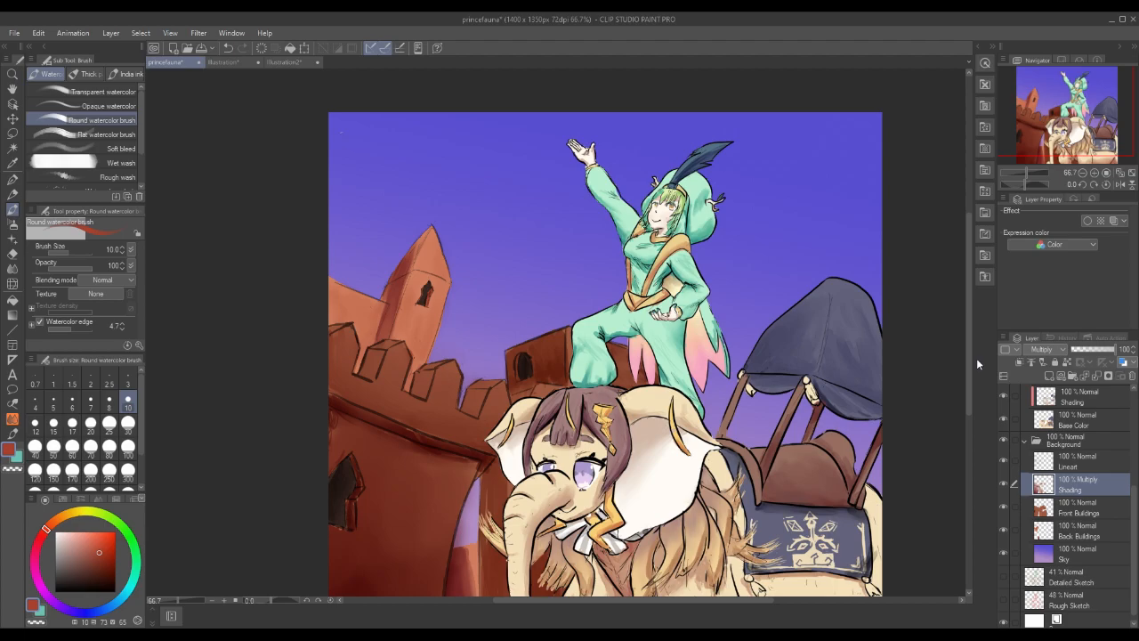
click(14, 33)
click(54, 119)
scroll(539, 331, down, 5)
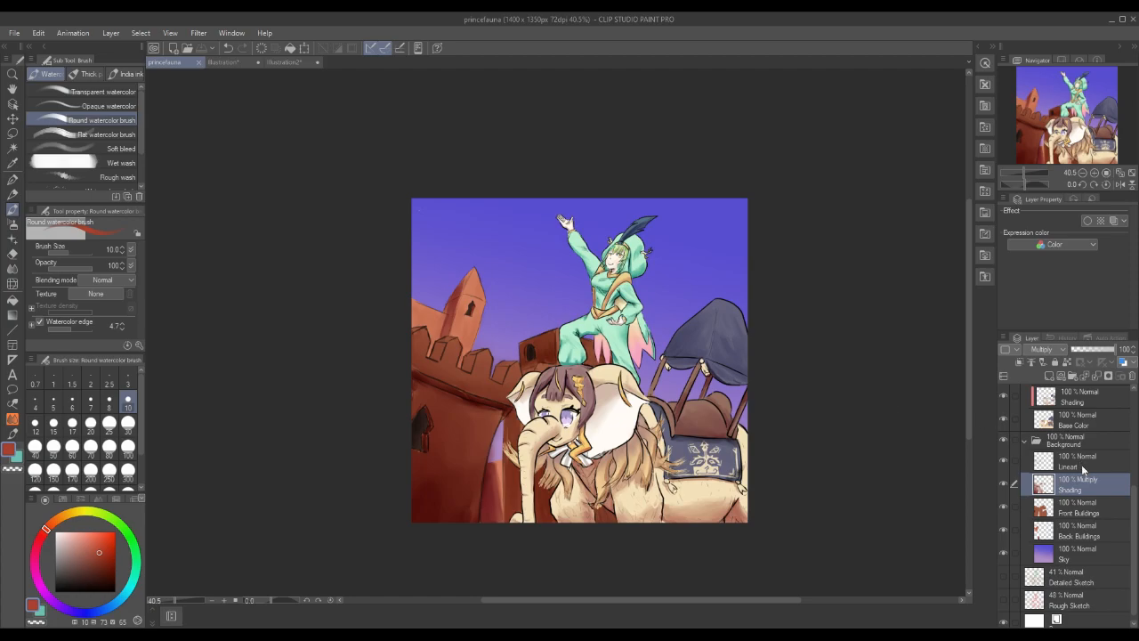
Add a layer named Highlight directly above Shading 2 in the Prince Fauna folder.
scroll(1130, 507, up, 5)
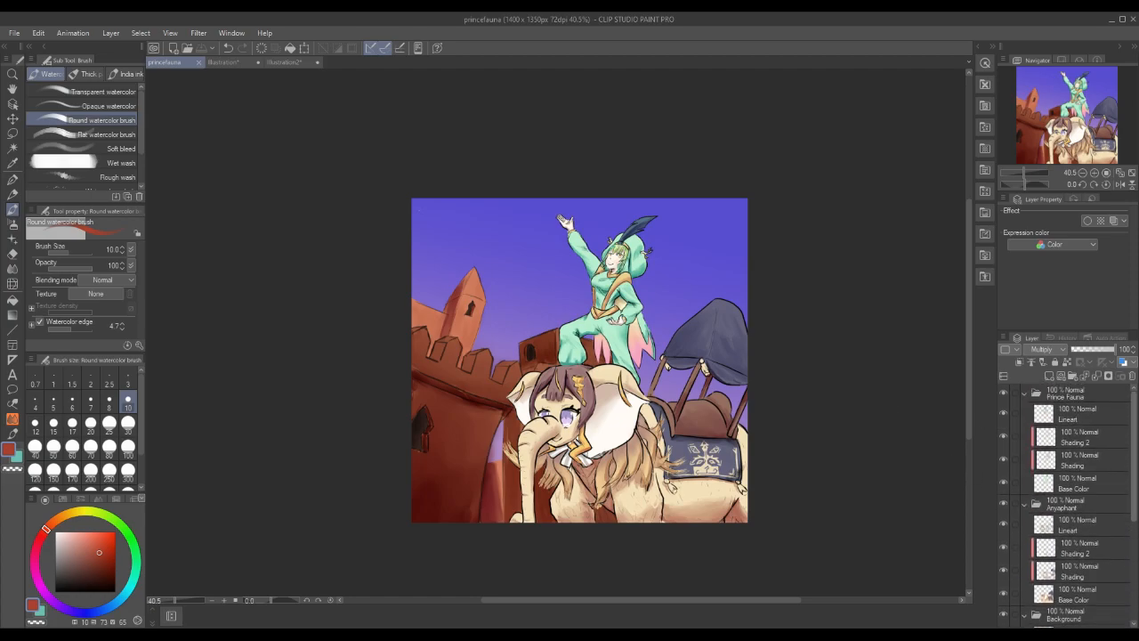
click(1078, 436)
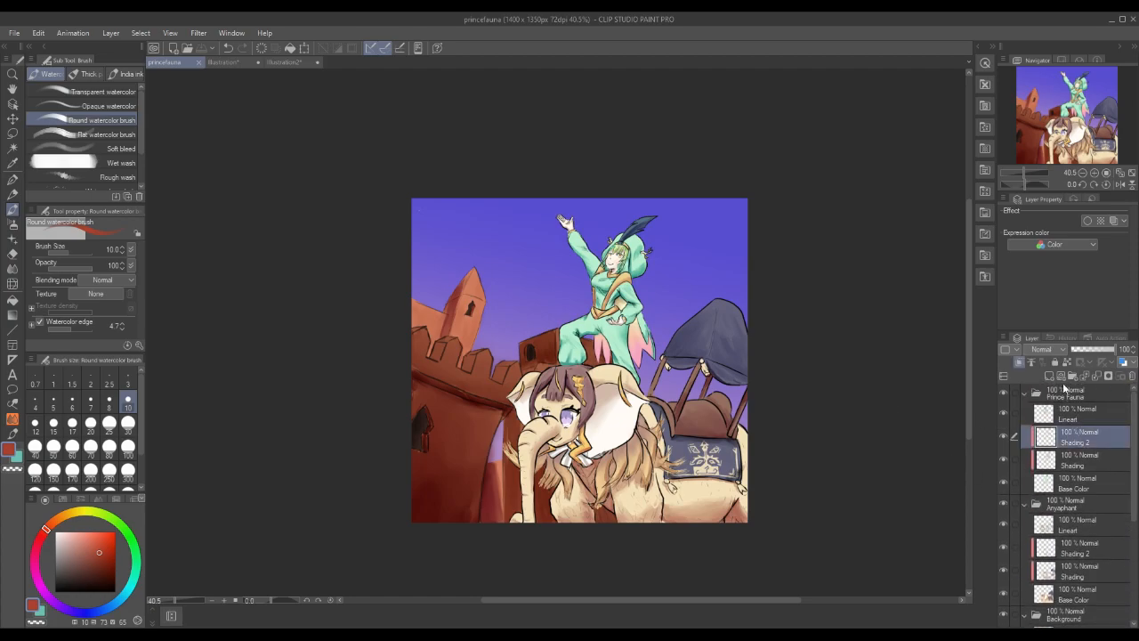
click(1049, 375)
double_click(1072, 438)
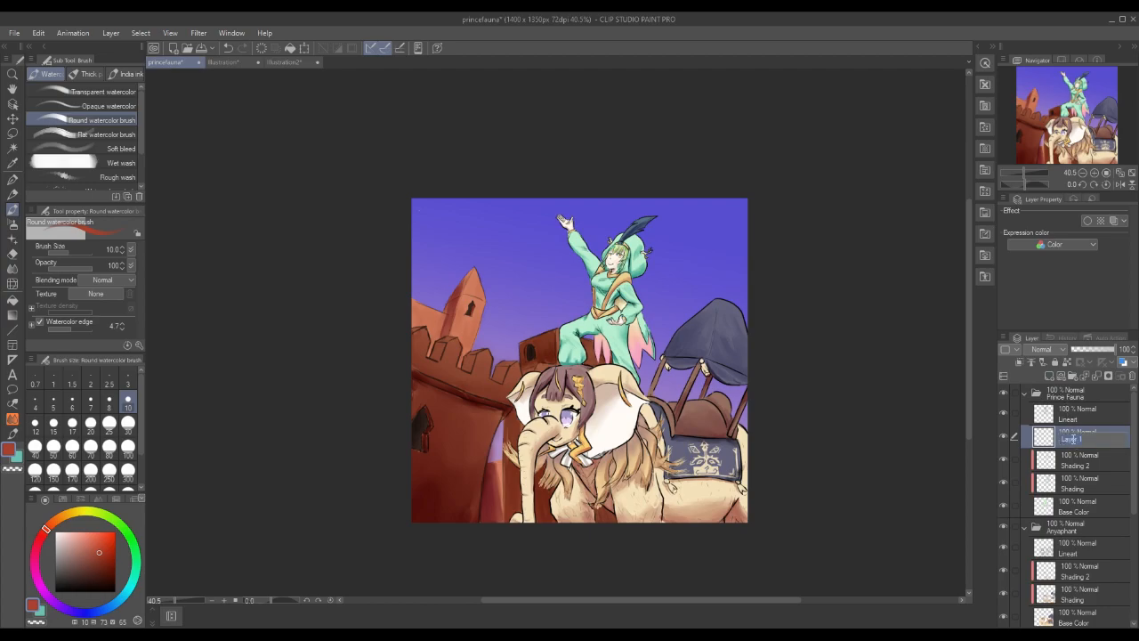
text(Ligh)
key(BackSpace)
key(BackSpace)
key(BackSpace)
key(BackSpace)
text(Highlight)
key(Return)
click(1052, 351)
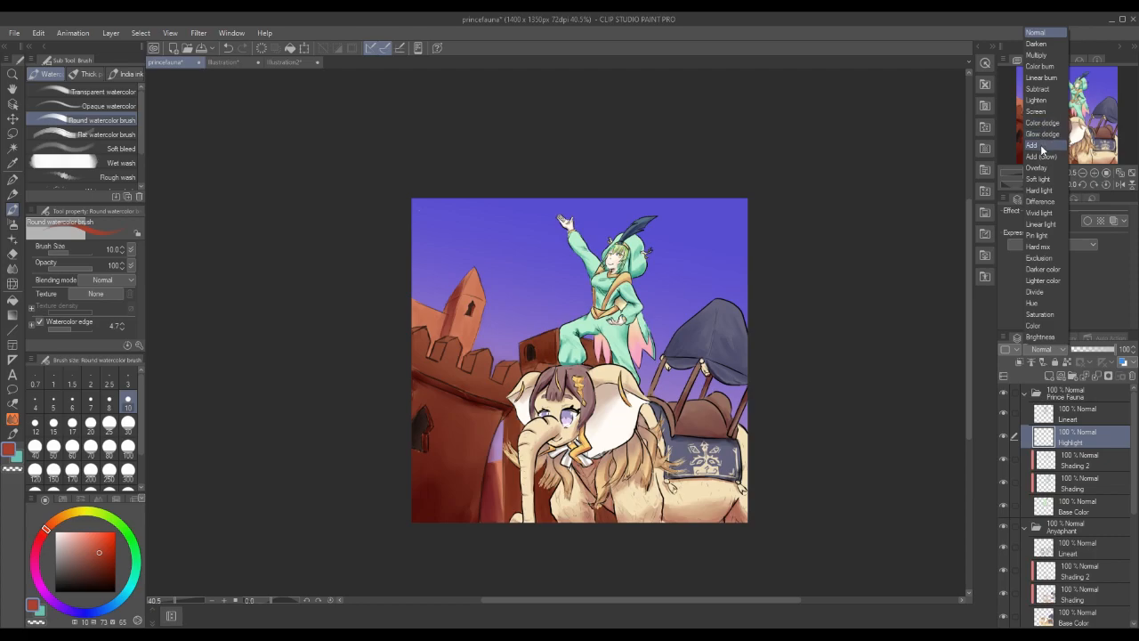
click(1008, 368)
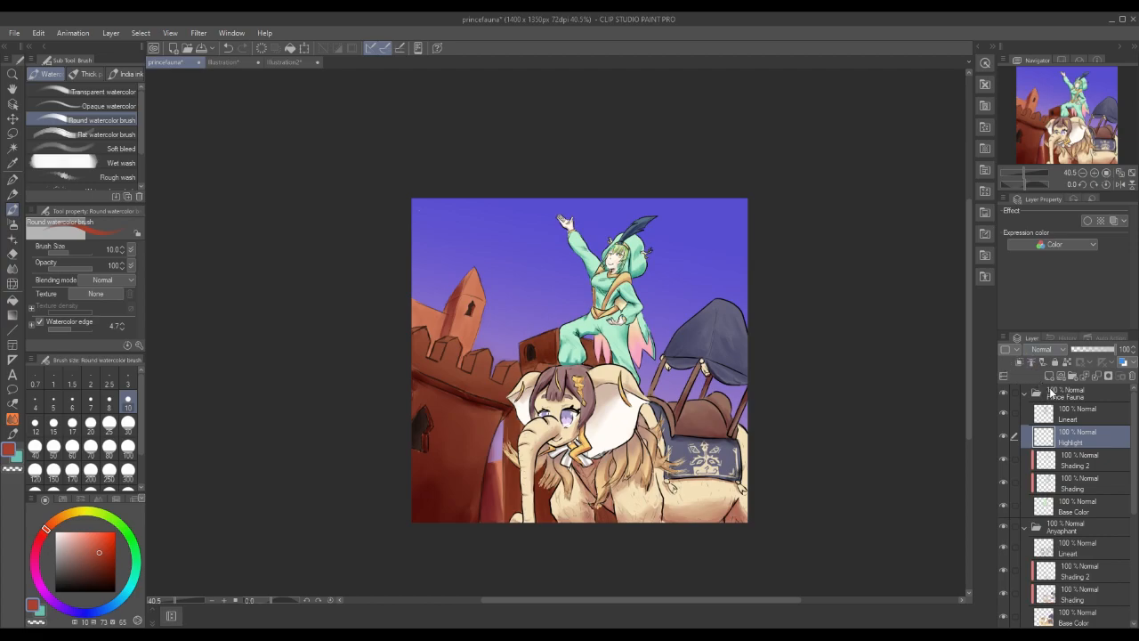
Add another new layer and move it above the Prince Fauna folder.
click(1049, 376)
drag(1045, 442, 1031, 384)
drag(1045, 431, 1035, 392)
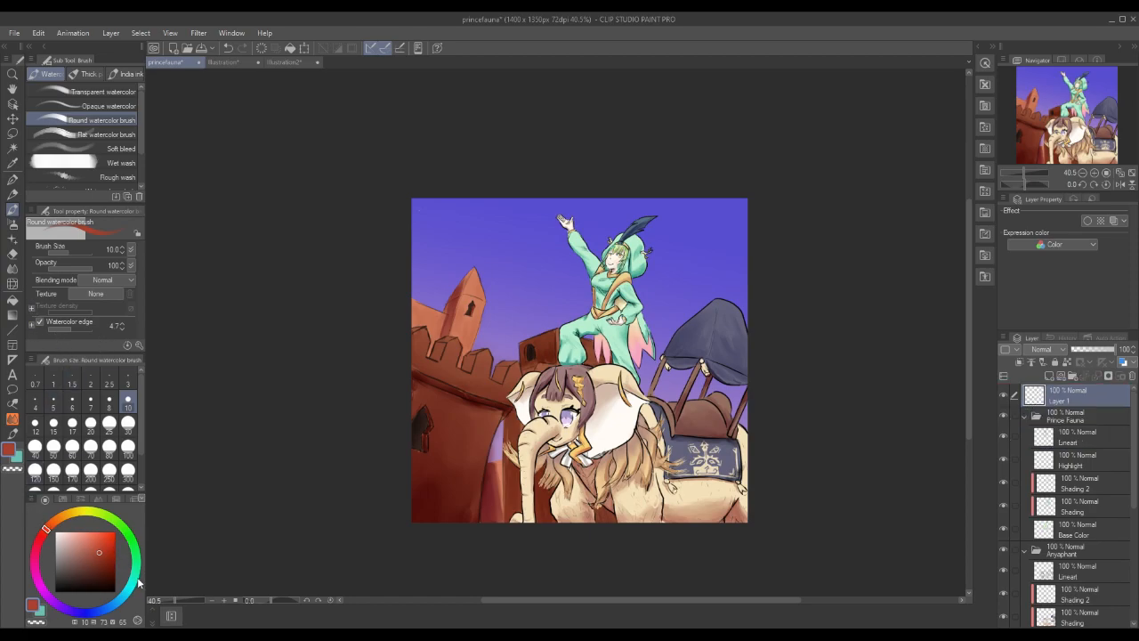
Handwrite "On break" across the upper part of the picture in dark green with digi brush 3.
click(135, 544)
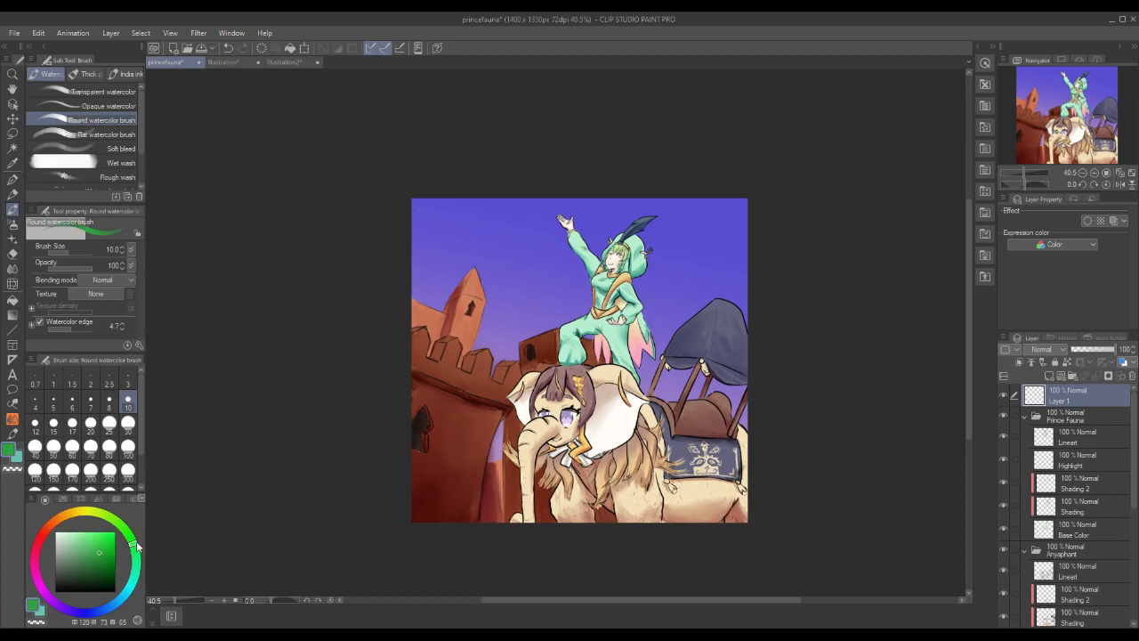
click(93, 565)
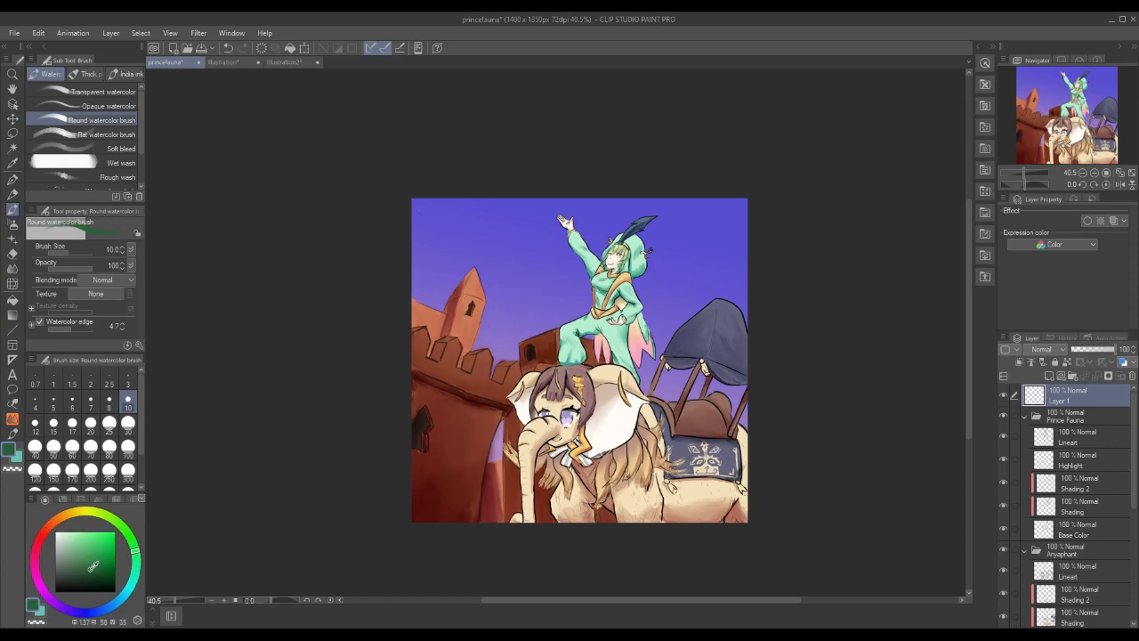
click(86, 563)
click(87, 576)
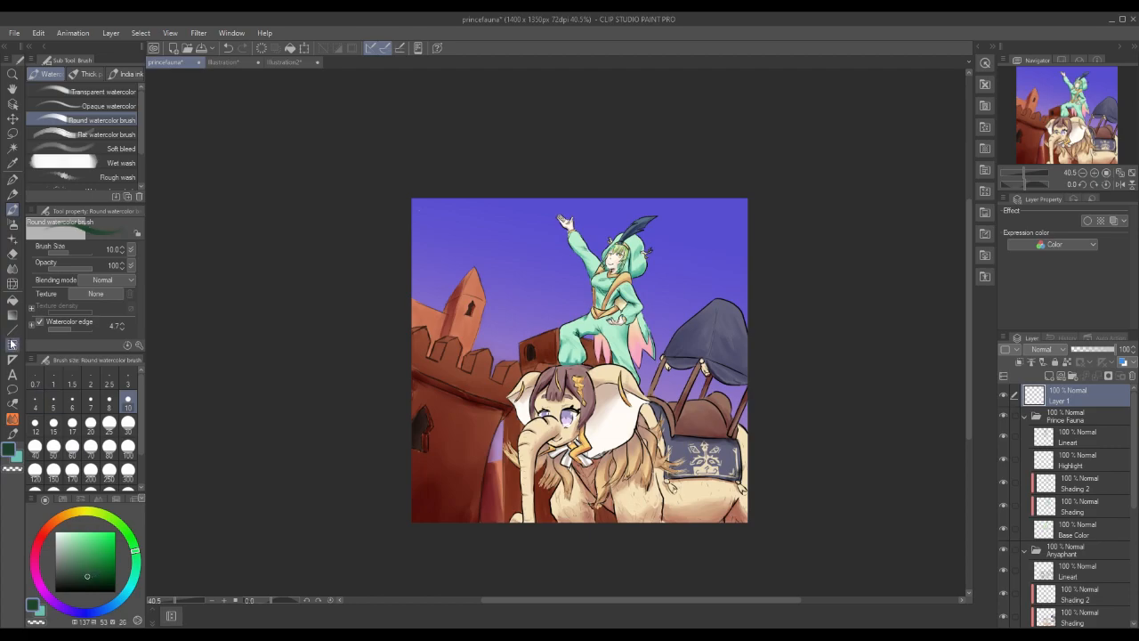
click(12, 433)
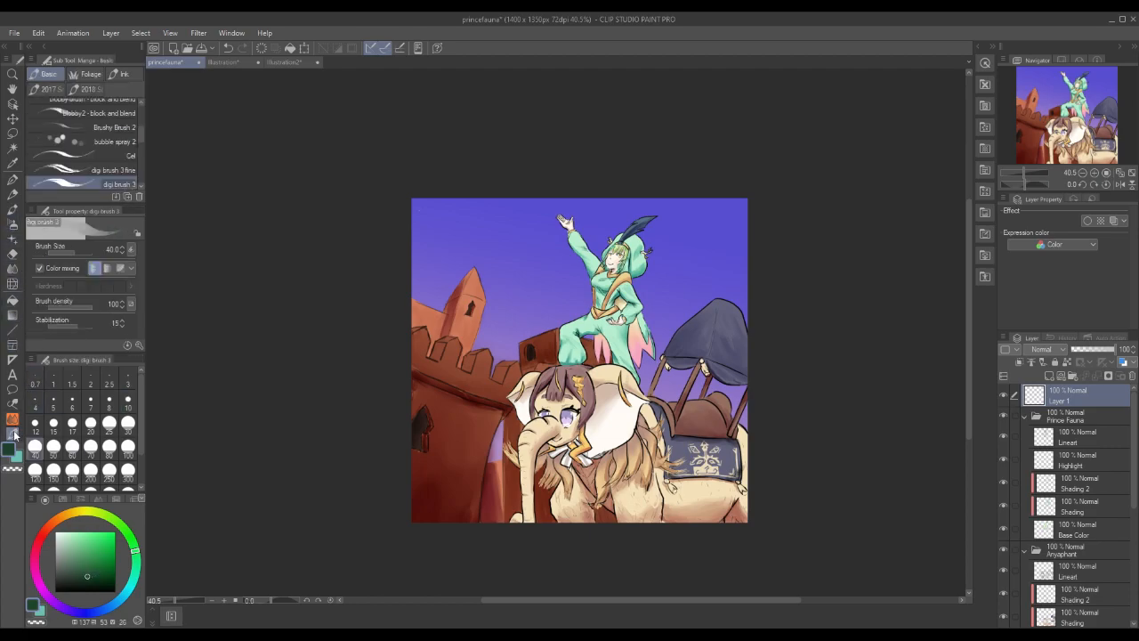
mouse_move(459, 246)
mouse_down()
mouse_move(440, 279)
mouse_move(475, 249)
mouse_move(514, 272)
mouse_move(523, 295)
mouse_up()
drag(553, 229, 554, 295)
mouse_move(597, 265)
mouse_down()
mouse_move(610, 289)
mouse_move(676, 280)
mouse_move(699, 259)
mouse_move(716, 301)
mouse_up()
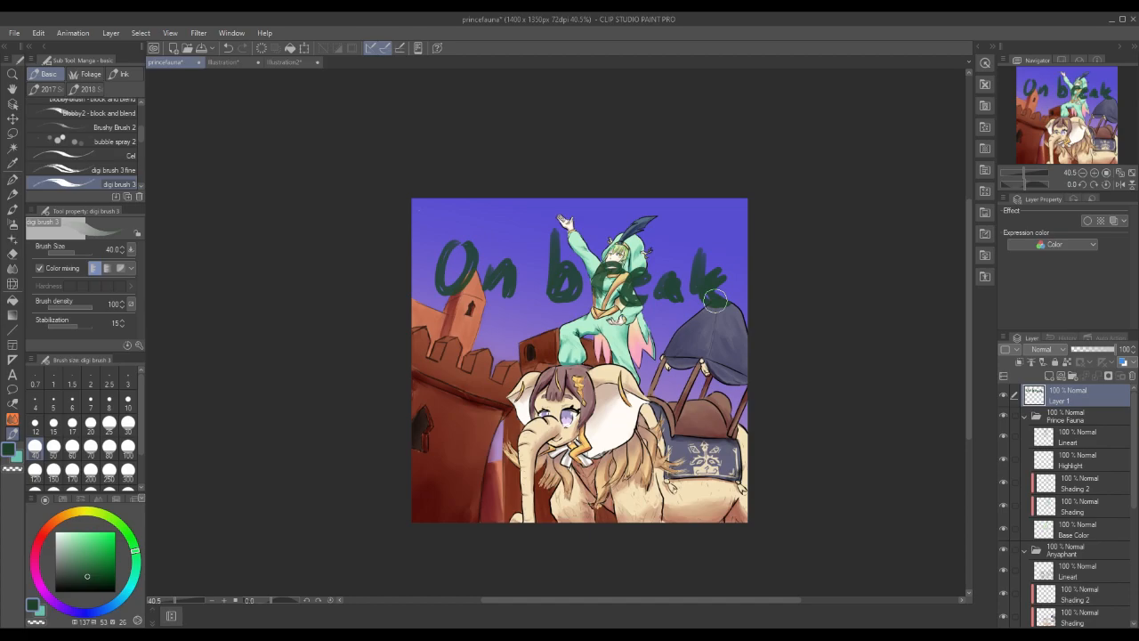
Undo all strokes of the "On break" lettering.
key(ctrl+z)
key(ctrl+z)
key(ctrl+z)
key(ctrl+z)
key(ctrl+z)
key(ctrl+z)
key(ctrl+z)
key(ctrl+z)
key(ctrl+z)
key(ctrl+z)
key(ctrl+z)
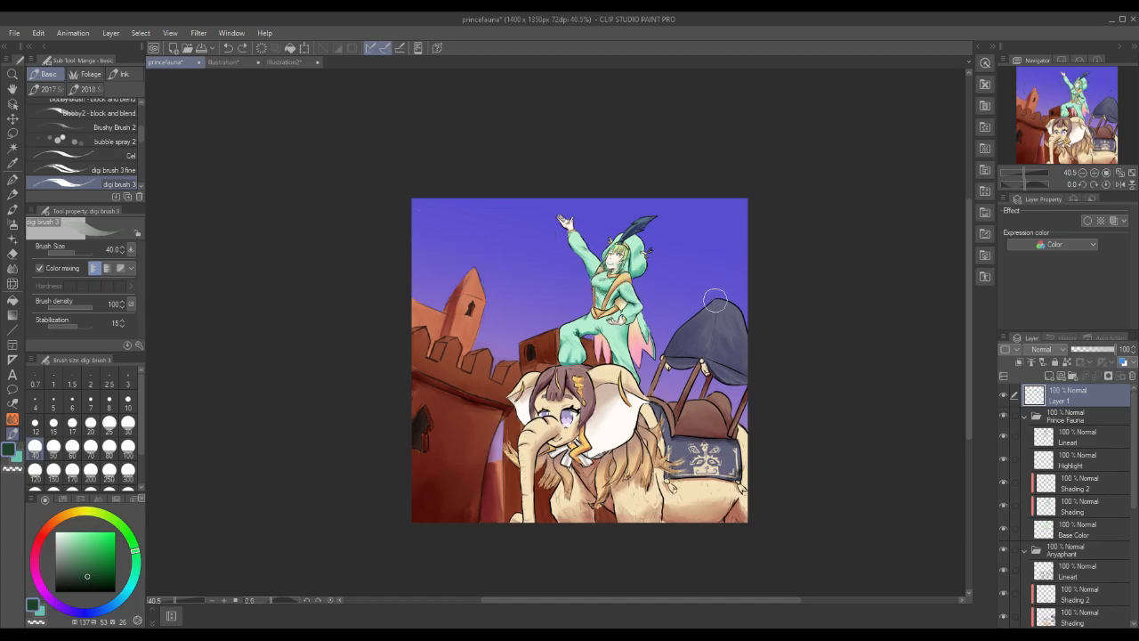
Handwrite "On break back in 5 mins" over the whole picture with the brush size set to 30.
click(128, 422)
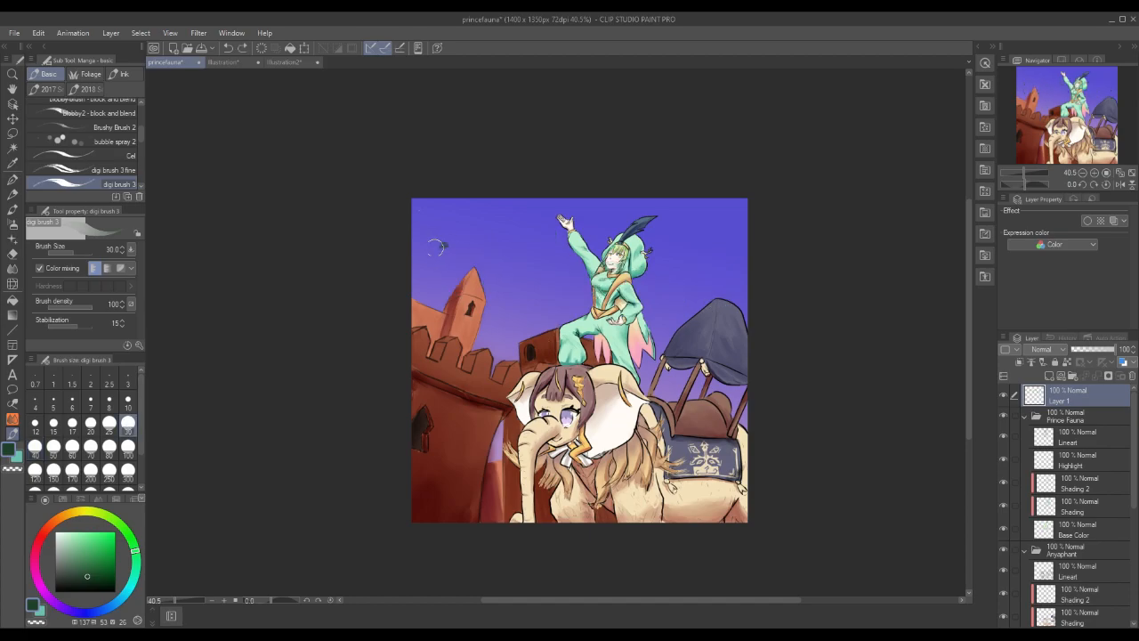
drag(439, 244, 445, 239)
drag(477, 307, 499, 307)
mouse_move(538, 236)
mouse_down()
mouse_move(556, 283)
mouse_move(539, 307)
mouse_move(623, 267)
mouse_move(640, 303)
mouse_move(672, 301)
mouse_up()
mouse_move(700, 247)
mouse_down()
mouse_move(695, 300)
mouse_move(727, 304)
mouse_up()
mouse_move(425, 328)
mouse_down()
mouse_move(444, 395)
mouse_move(478, 402)
mouse_up()
drag(522, 372, 511, 402)
mouse_move(534, 364)
mouse_down()
mouse_move(532, 398)
mouse_move(556, 411)
mouse_up()
mouse_move(595, 372)
mouse_down()
mouse_move(586, 401)
mouse_move(626, 406)
mouse_move(578, 427)
mouse_up()
click(589, 359)
mouse_move(580, 425)
mouse_down()
mouse_move(587, 459)
mouse_move(568, 485)
mouse_up()
mouse_move(628, 452)
mouse_down()
mouse_move(633, 481)
mouse_move(719, 488)
mouse_up()
click(693, 429)
drag(735, 450, 718, 484)
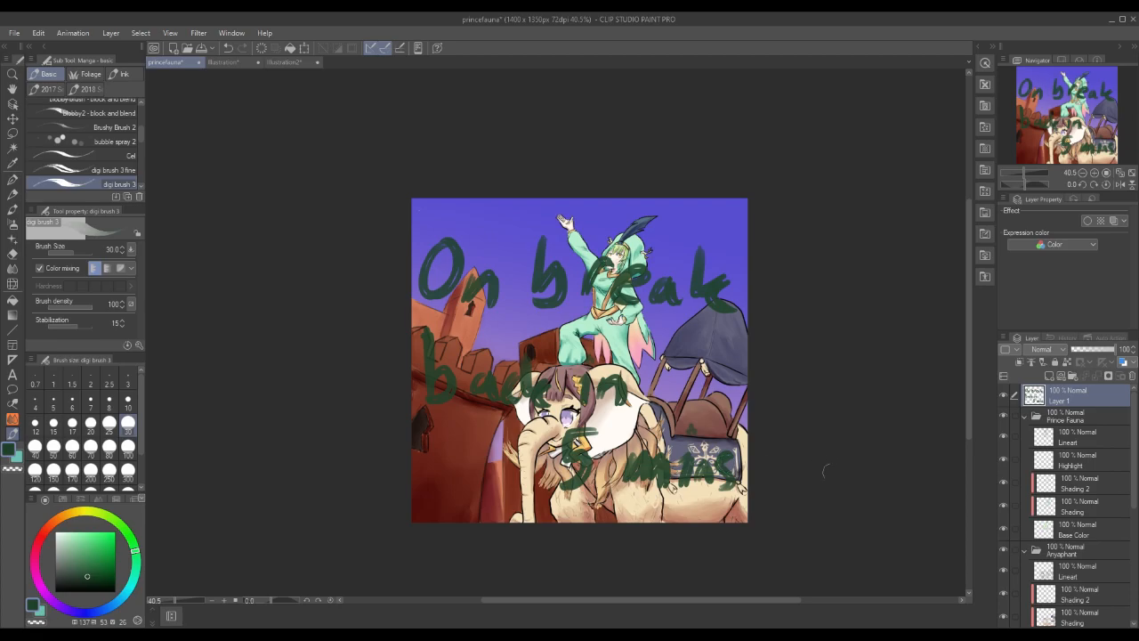
Try Multiply and Color burn on the lettering layer, settling on Linear burn as its blending mode.
click(1055, 349)
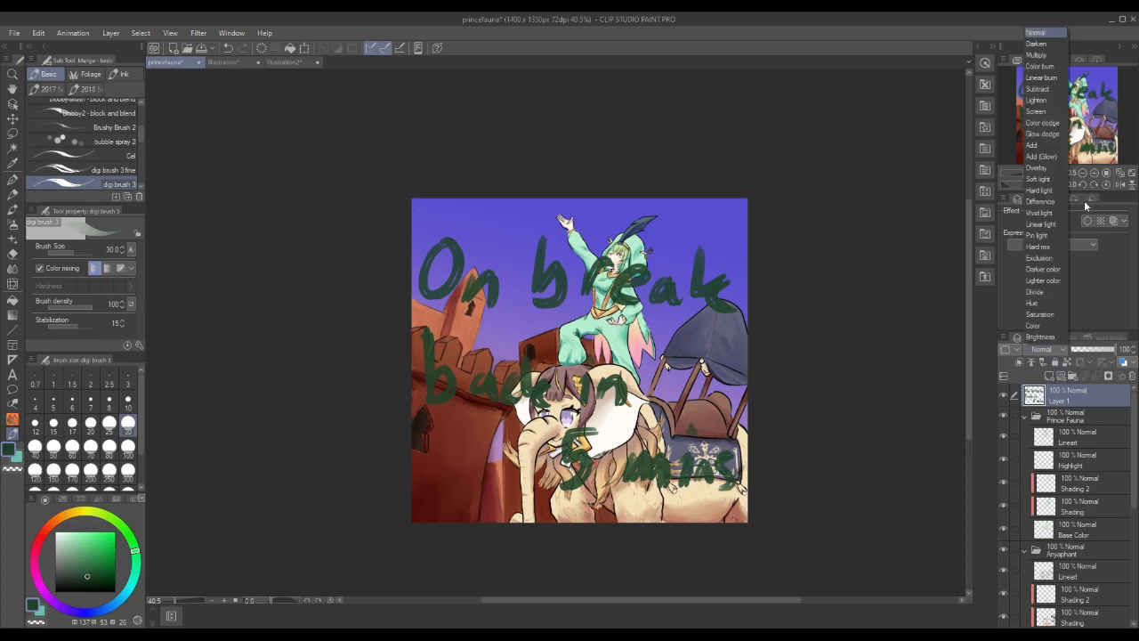
click(1046, 55)
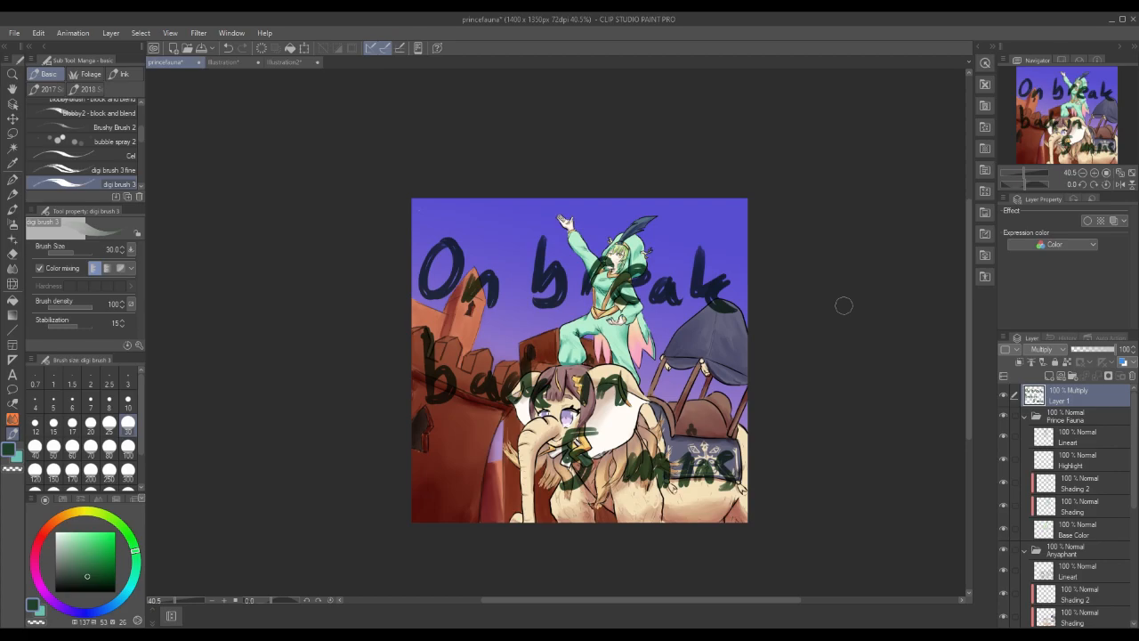
click(1048, 349)
click(1052, 76)
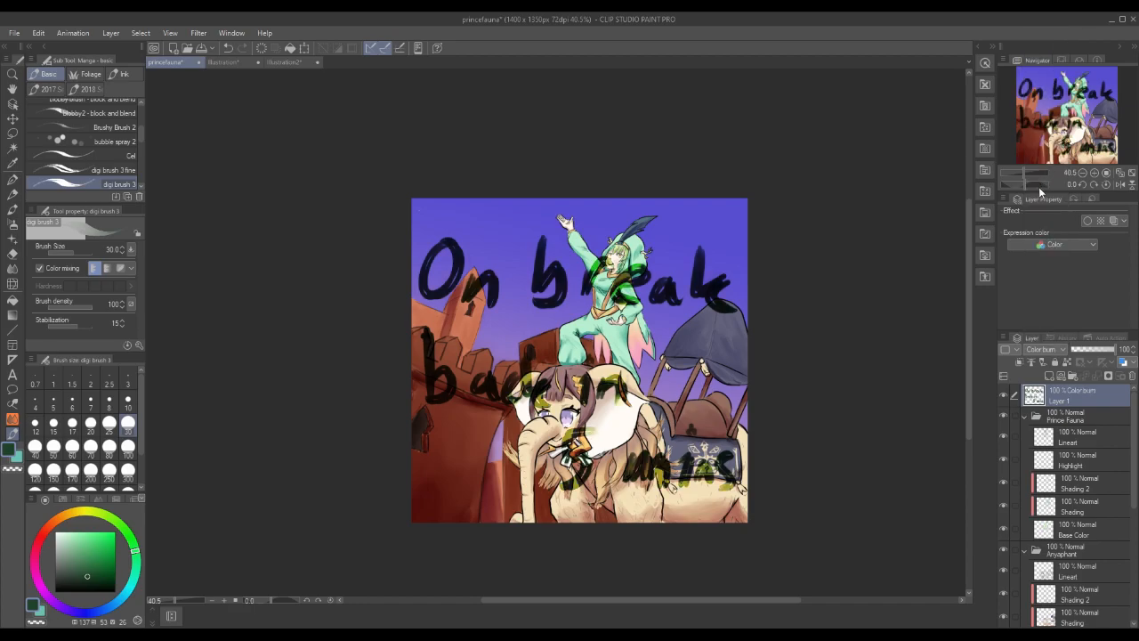
click(1048, 348)
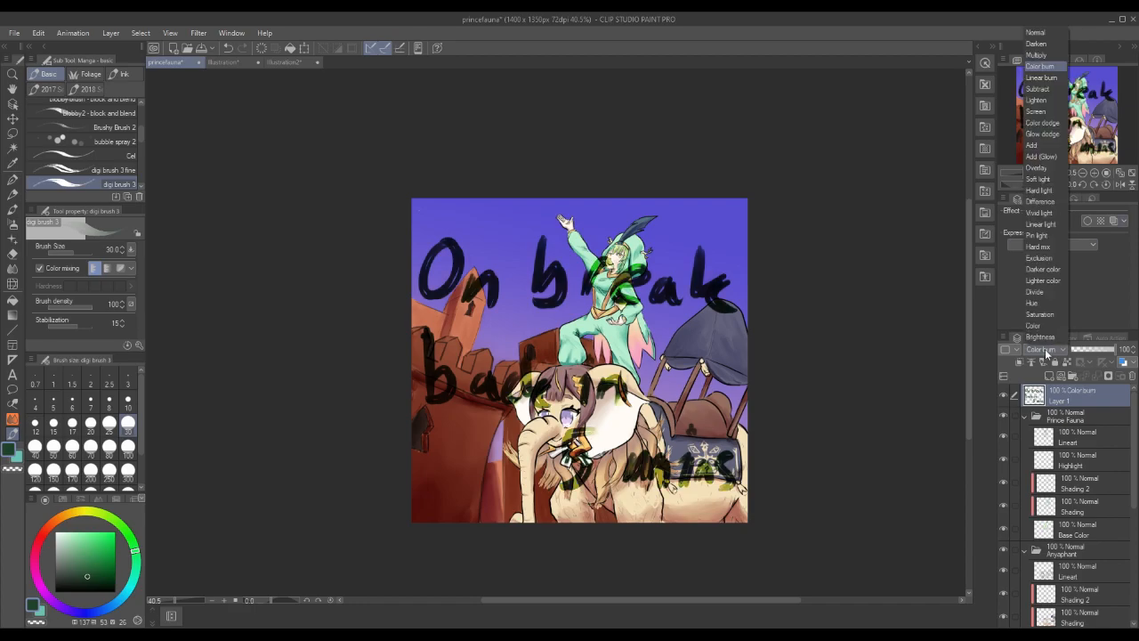
click(1039, 77)
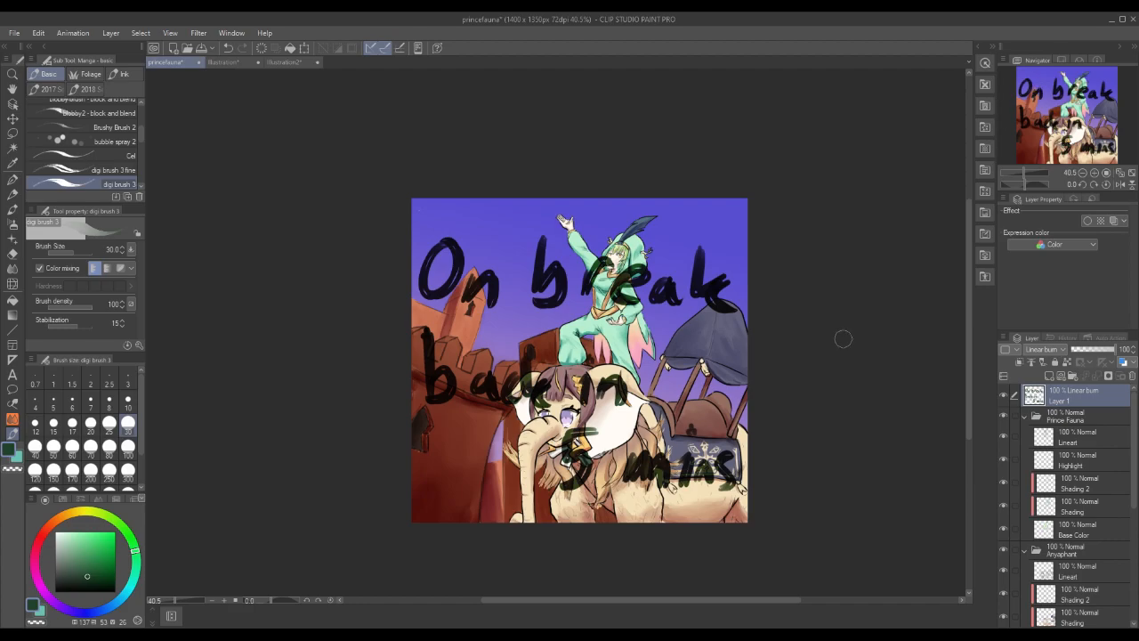
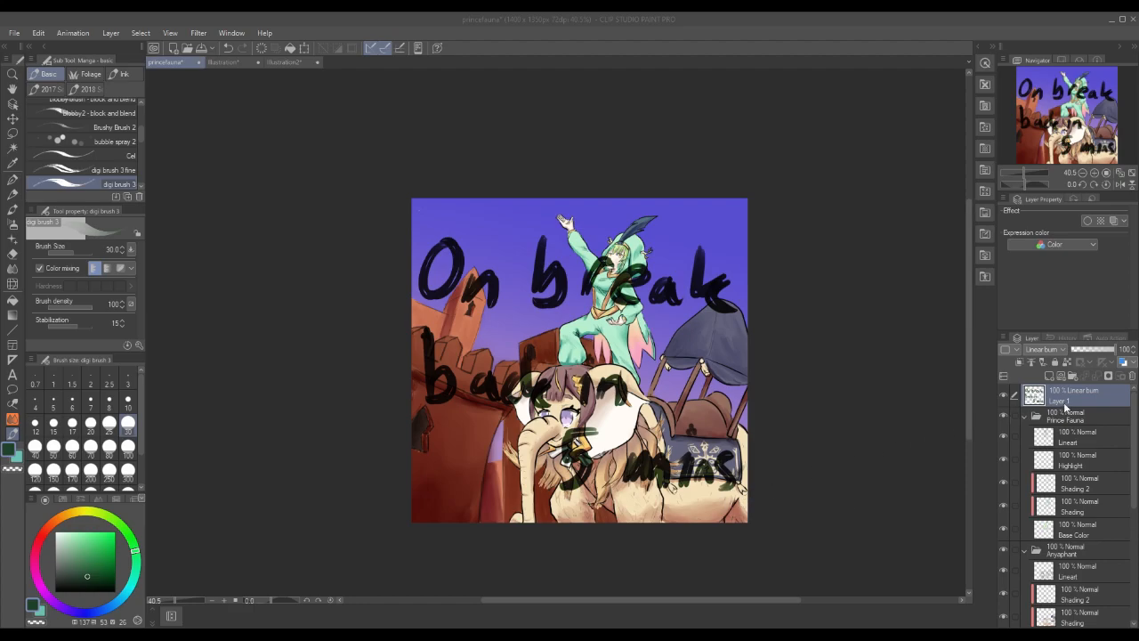
Delete the layer holding the break notice.
click(1132, 377)
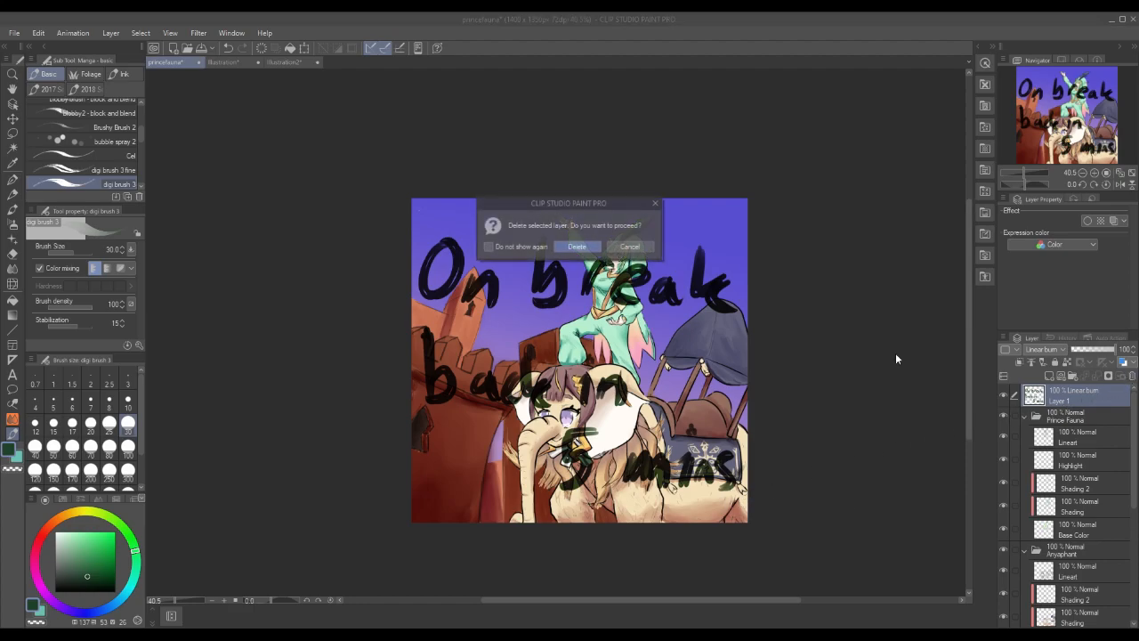
click(576, 245)
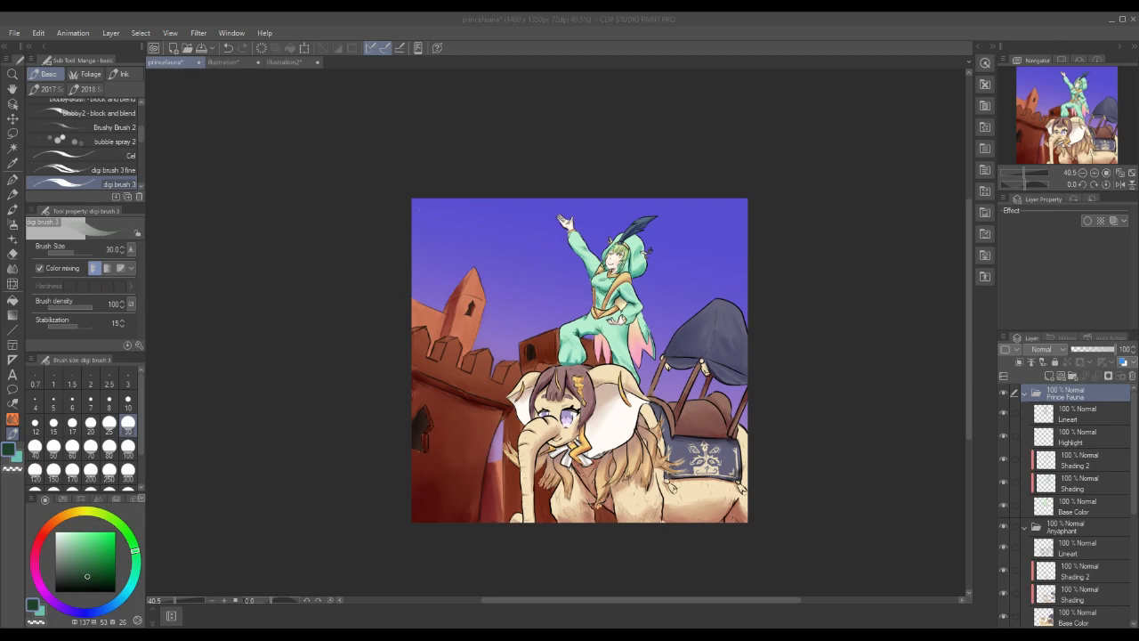
Clip the Highlight layer to the layer below and paint muted light blue highlights on the hat feather with the Round watercolor brush.
click(1092, 174)
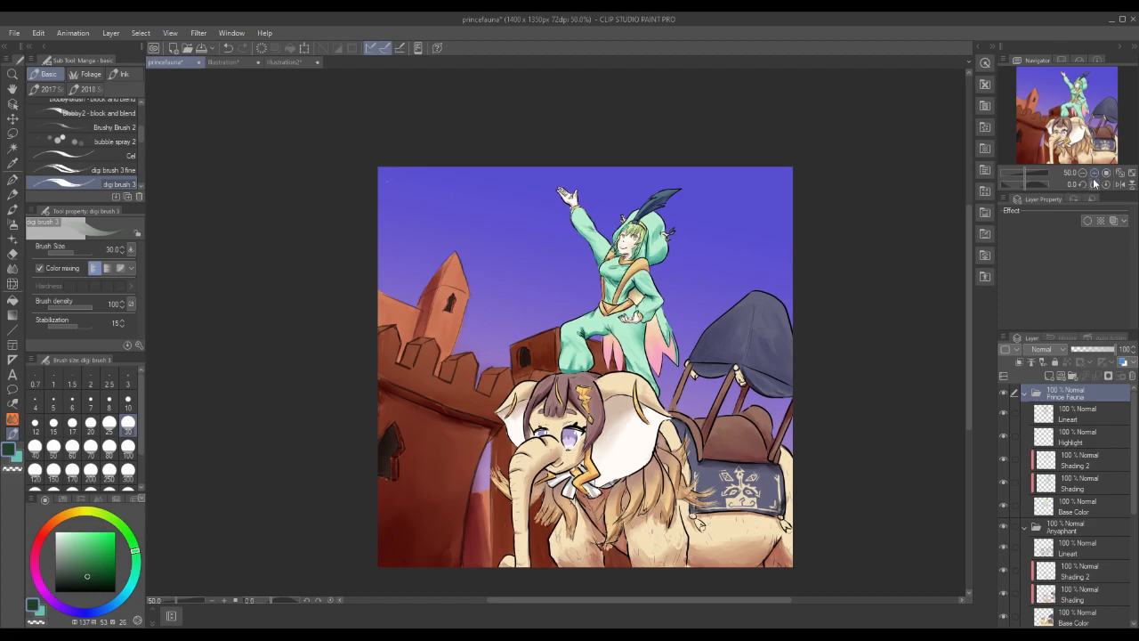
click(1082, 441)
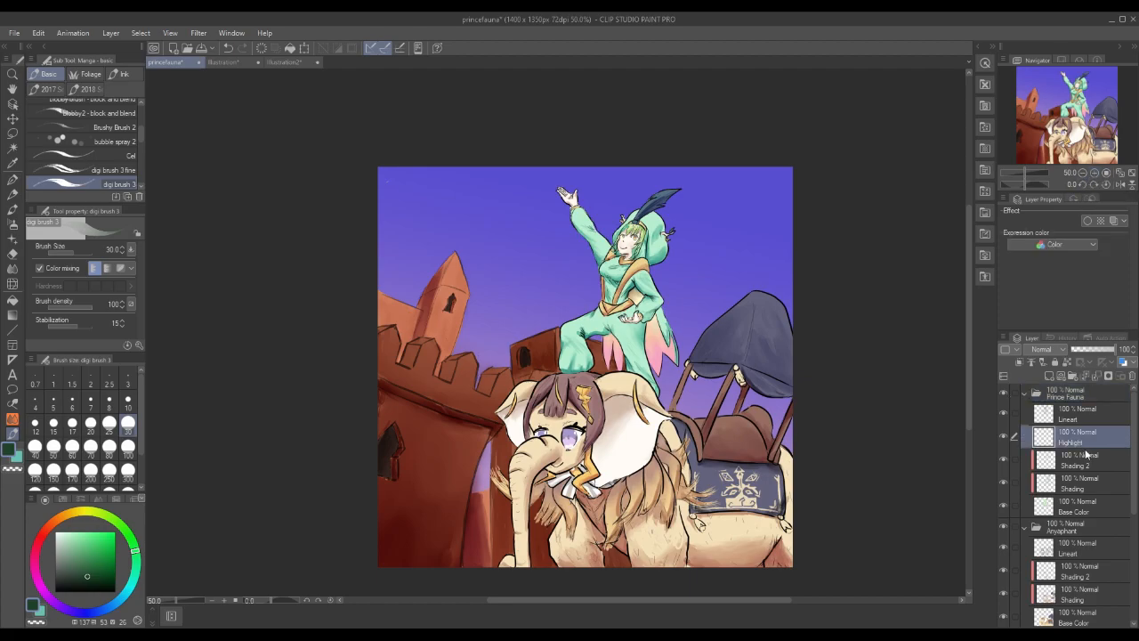
click(1093, 173)
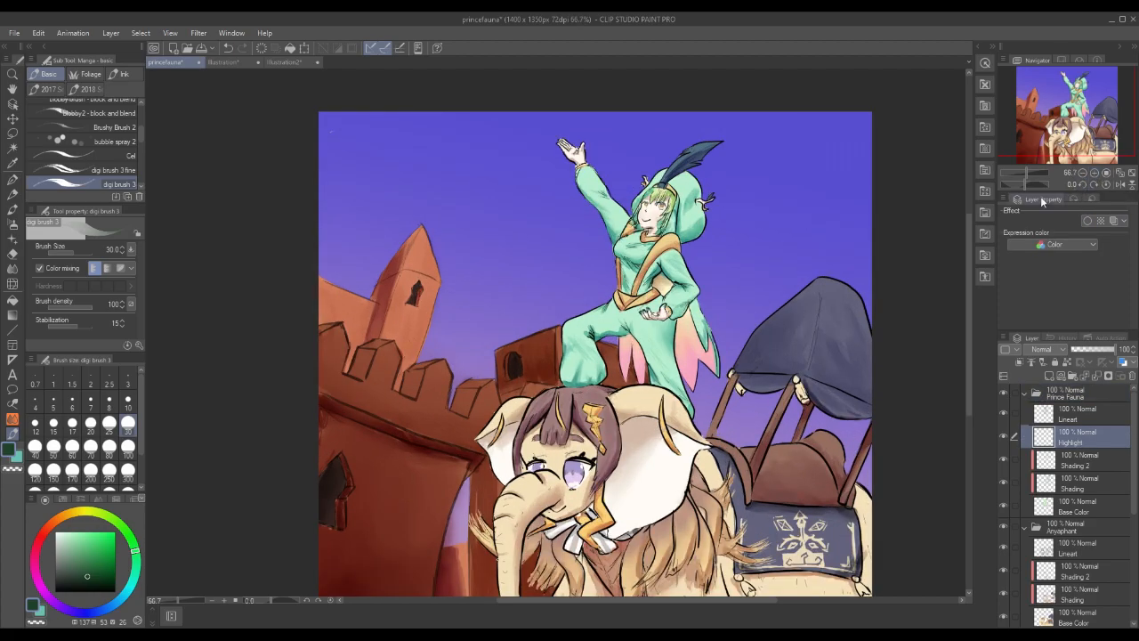
alt+click(702, 145)
click(72, 548)
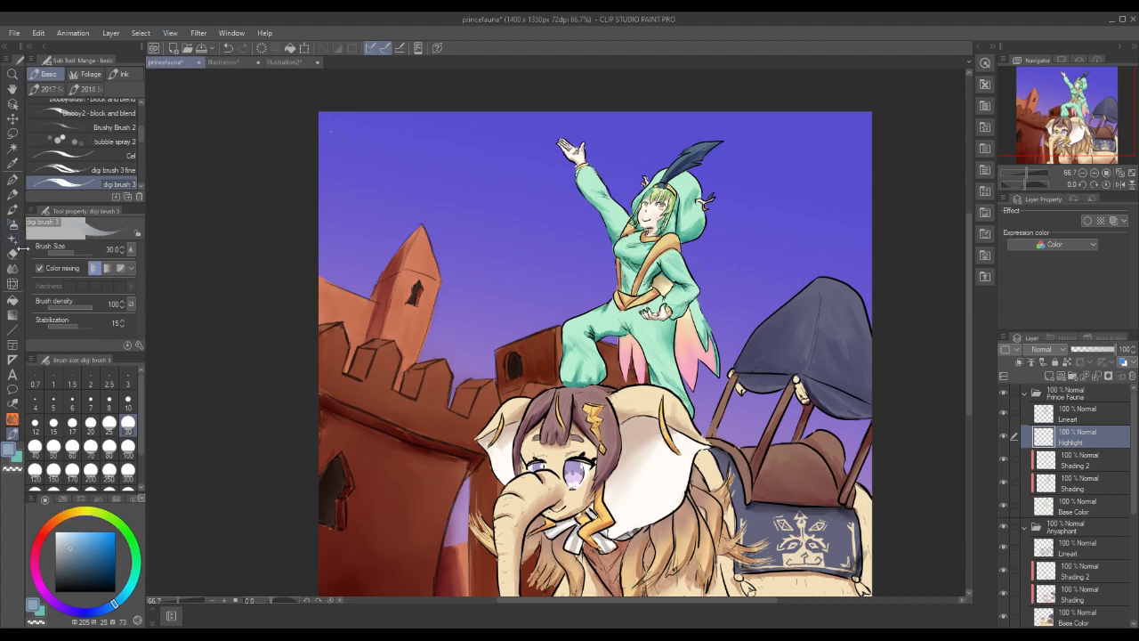
click(12, 223)
click(13, 208)
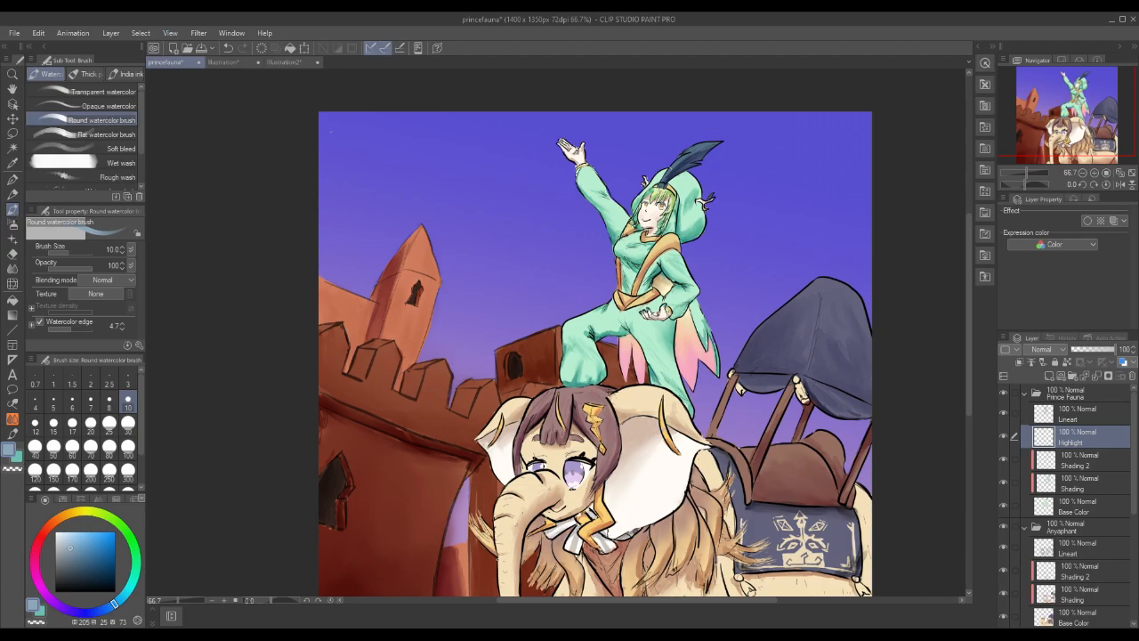
drag(715, 141, 734, 135)
click(1020, 362)
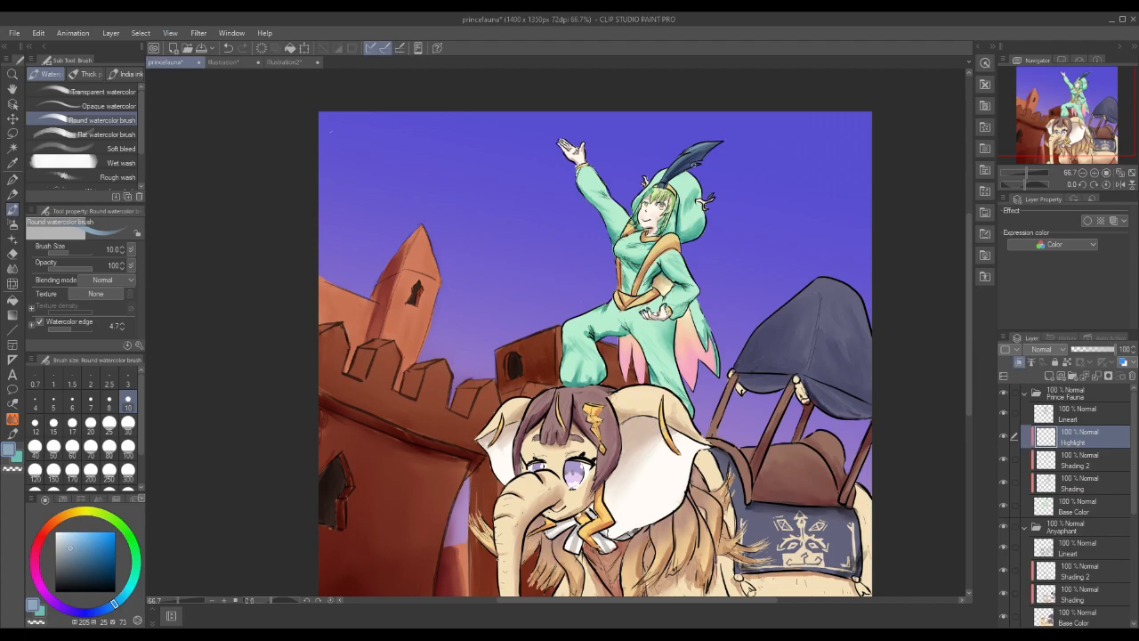
drag(678, 170, 692, 166)
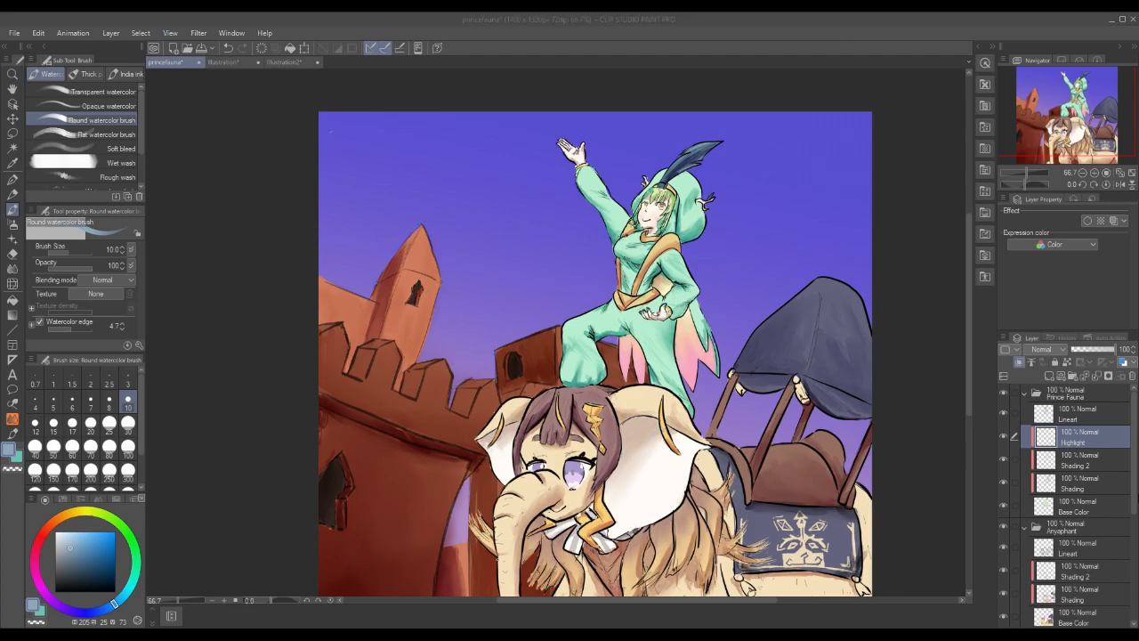
Select the Background folder's Shading layer and switch to the Blend tool.
click(1134, 511)
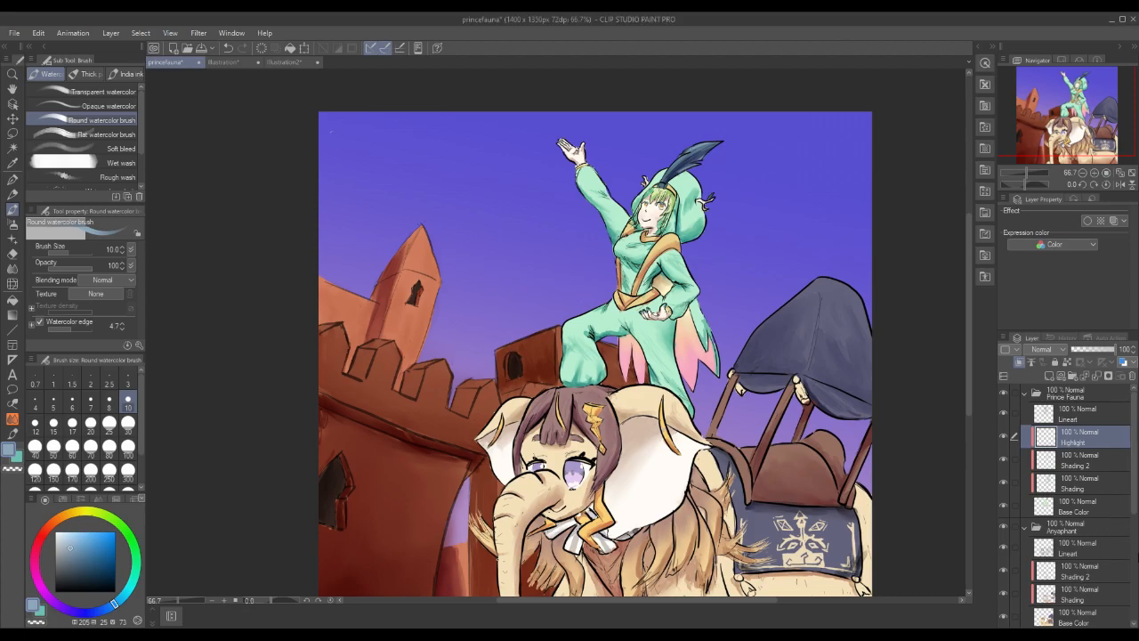
drag(1133, 501, 1136, 543)
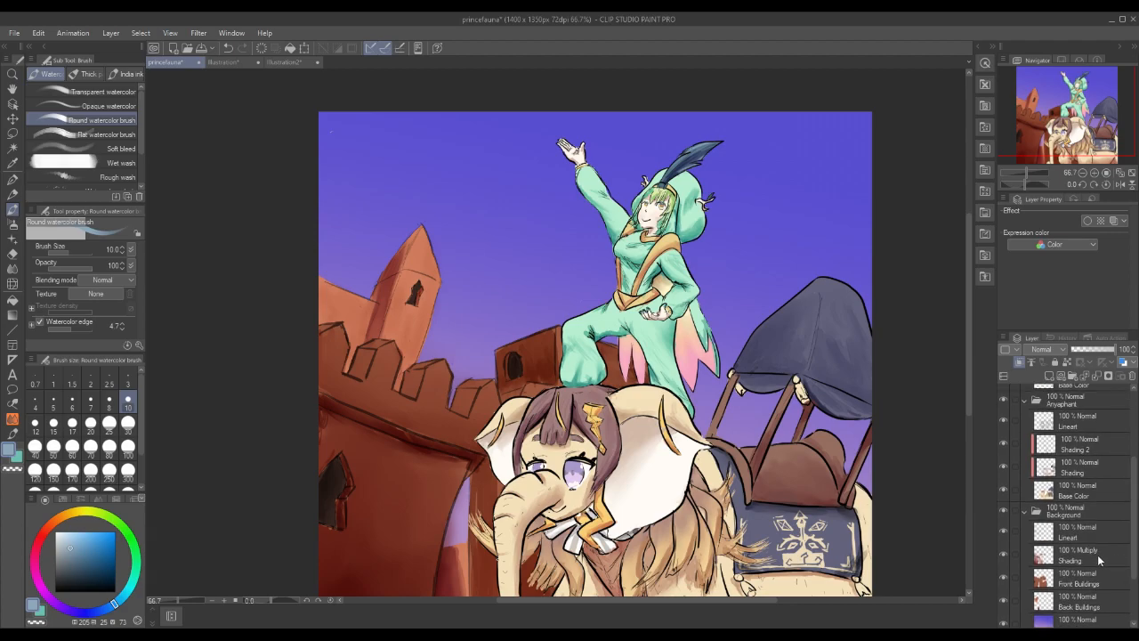
click(1101, 555)
key(j)
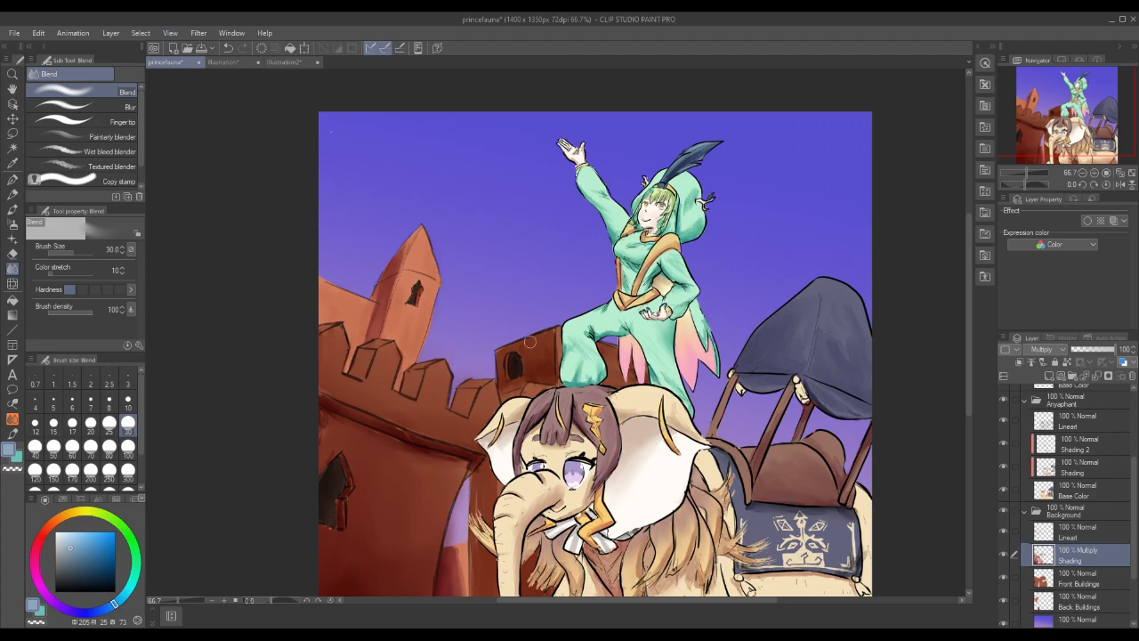
scroll(1112, 427, up, 3)
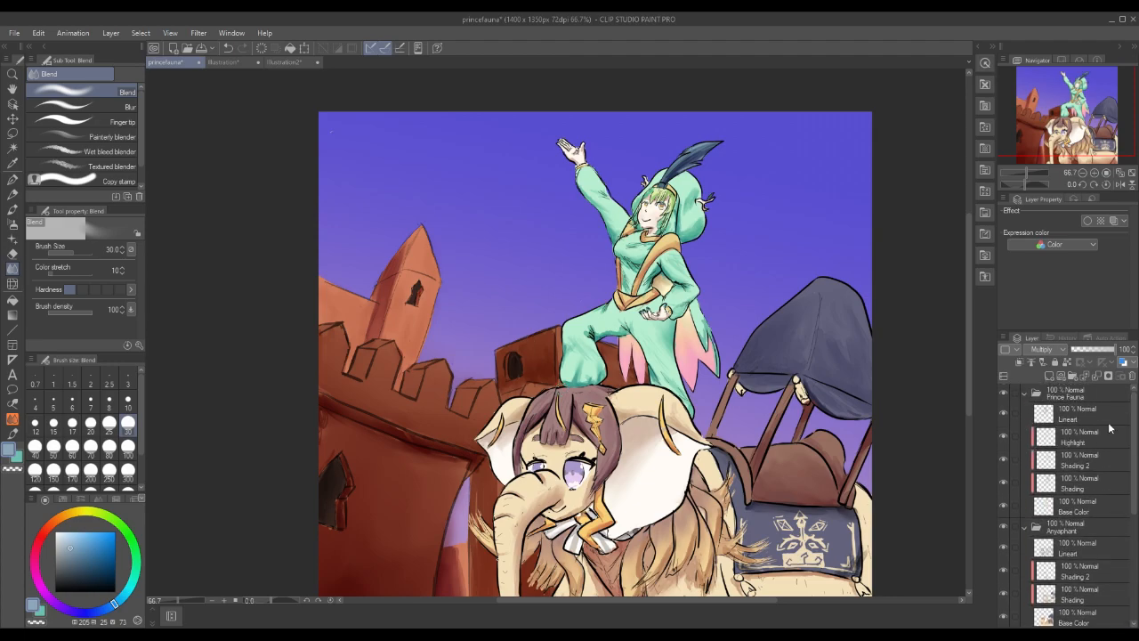
On the Prince Fauna folder's Highlight layer, paint soft highlights on the hood and costume with the Soft airbrush in a pale mint sampled from the hood.
click(1075, 437)
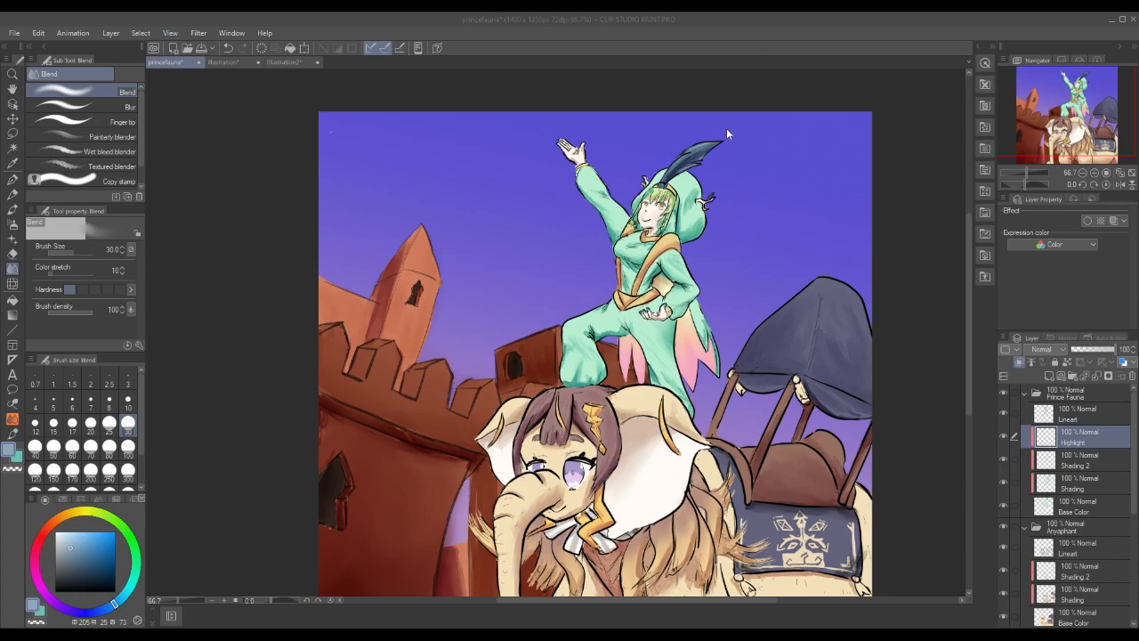
click(681, 190)
alt+click(683, 185)
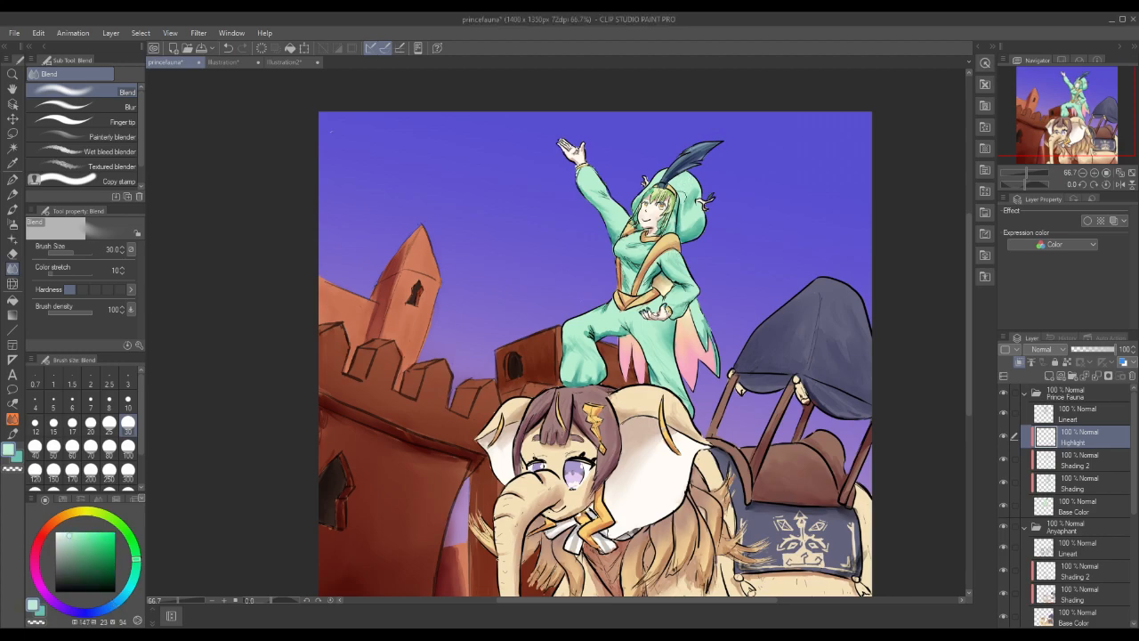
drag(67, 531, 62, 525)
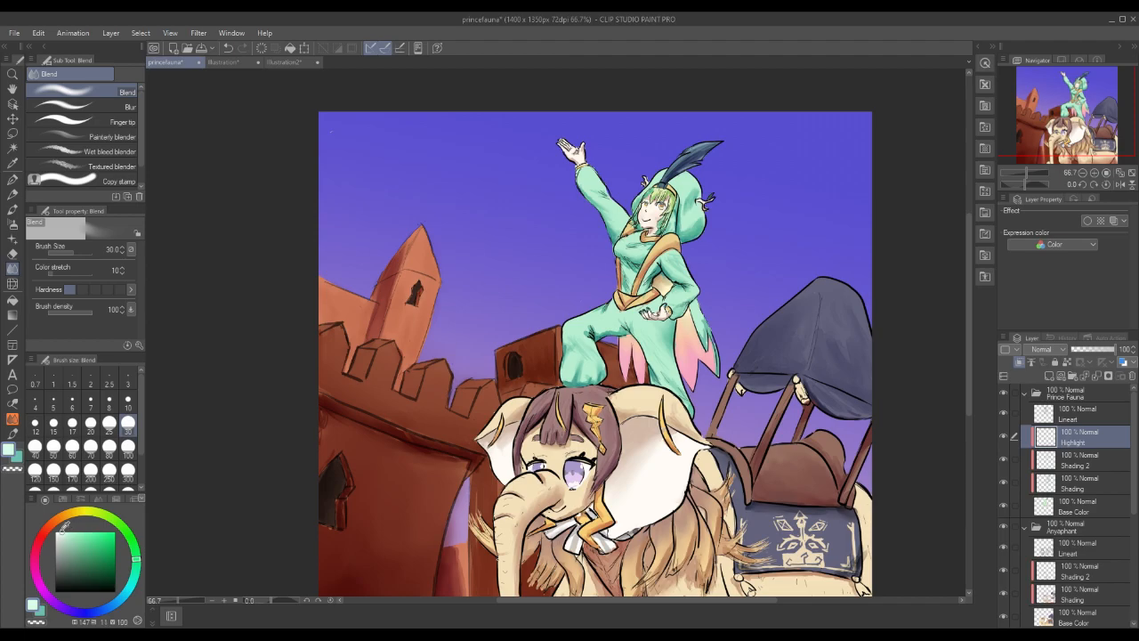
click(12, 223)
mouse_move(684, 180)
mouse_down()
mouse_move(685, 197)
mouse_move(690, 183)
mouse_move(676, 179)
mouse_up()
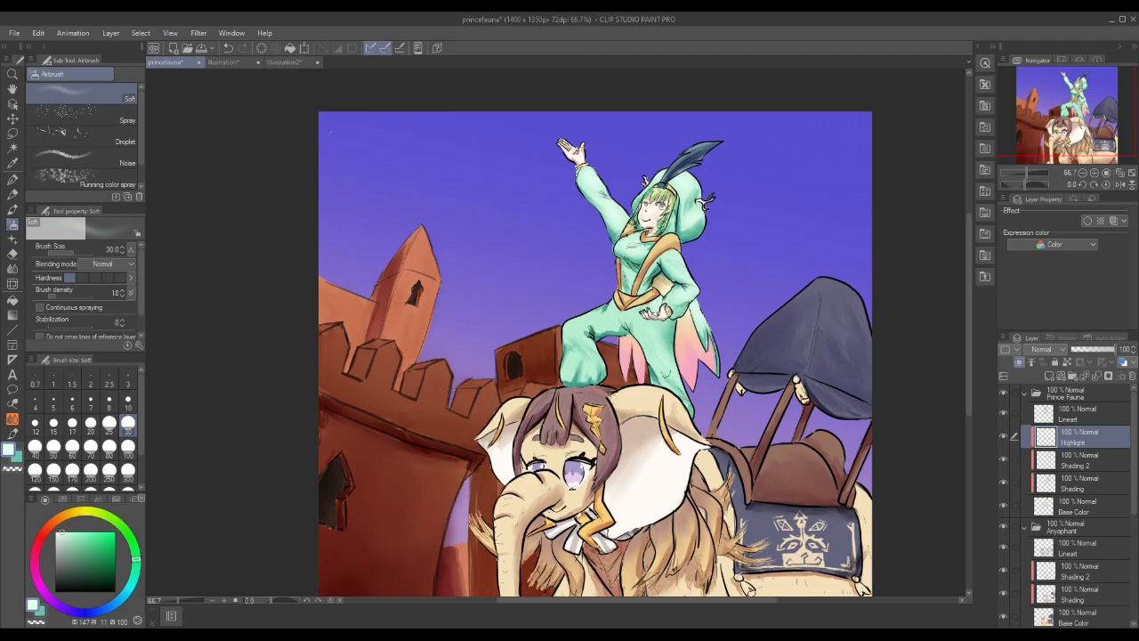
Try Add and Add (Glow) as the Highlight layer's blending mode, then restore it to Normal at 100% opacity.
click(1045, 350)
click(1047, 145)
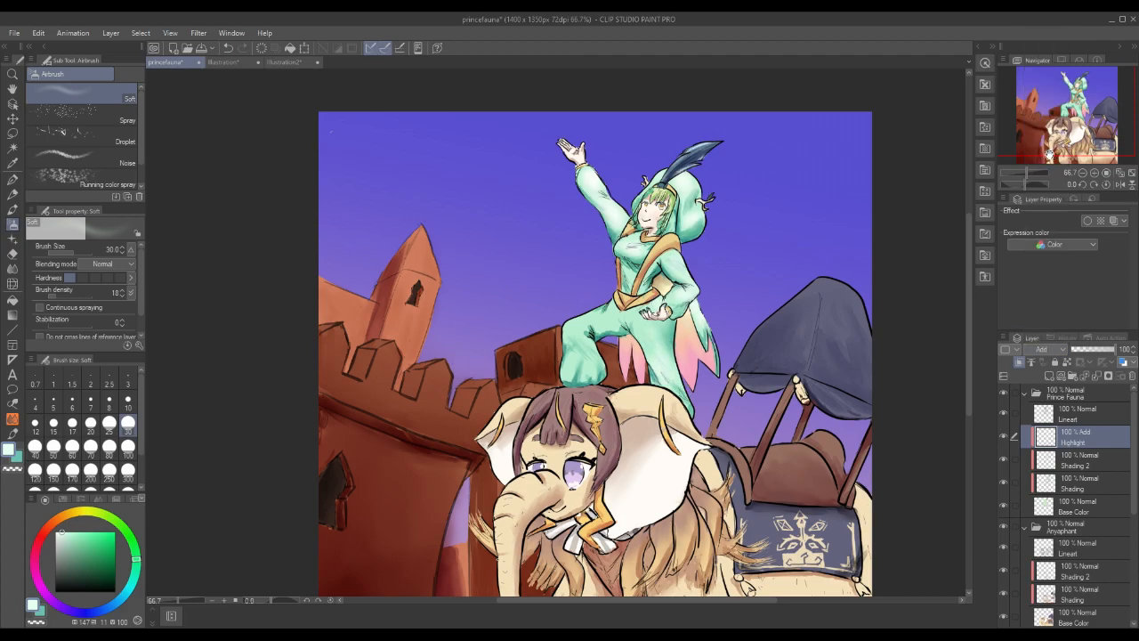
click(1054, 353)
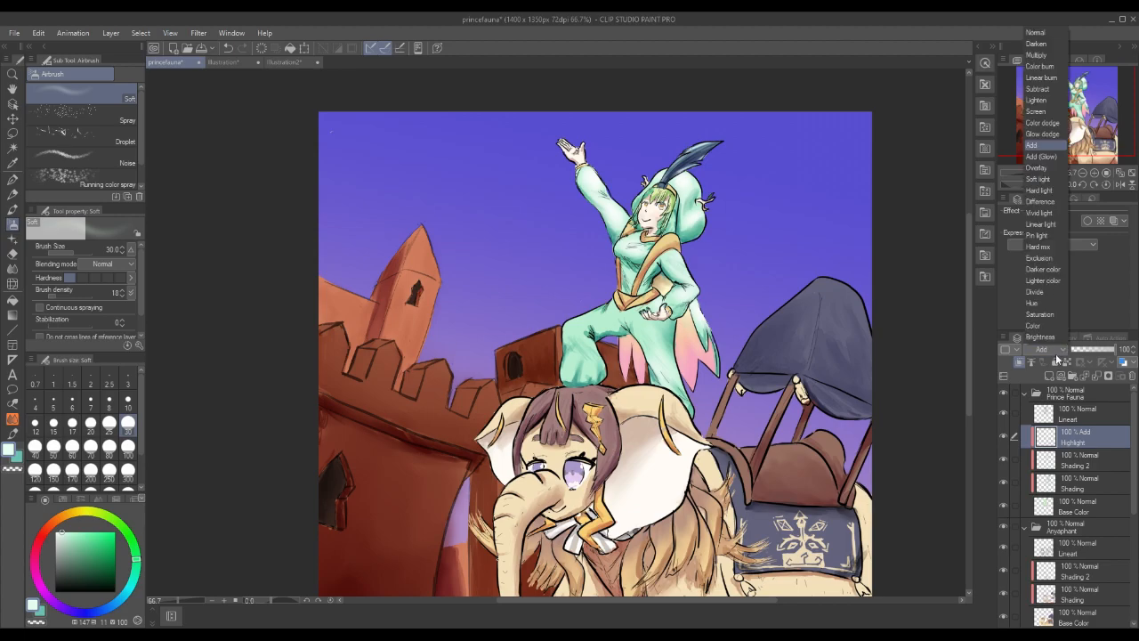
click(1051, 156)
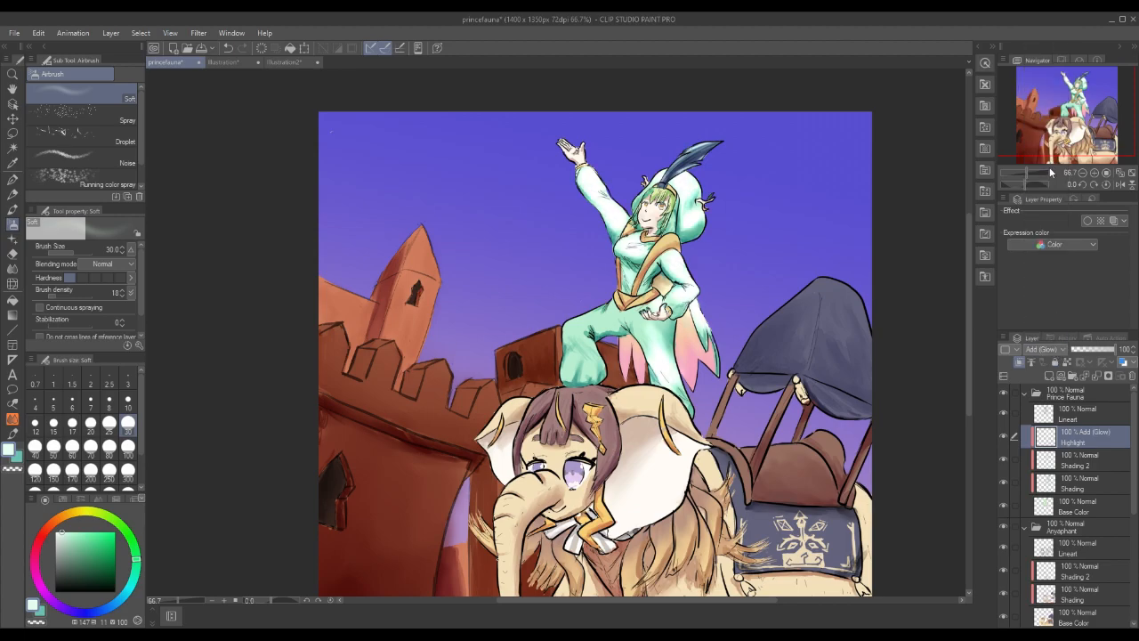
click(1041, 349)
click(1050, 153)
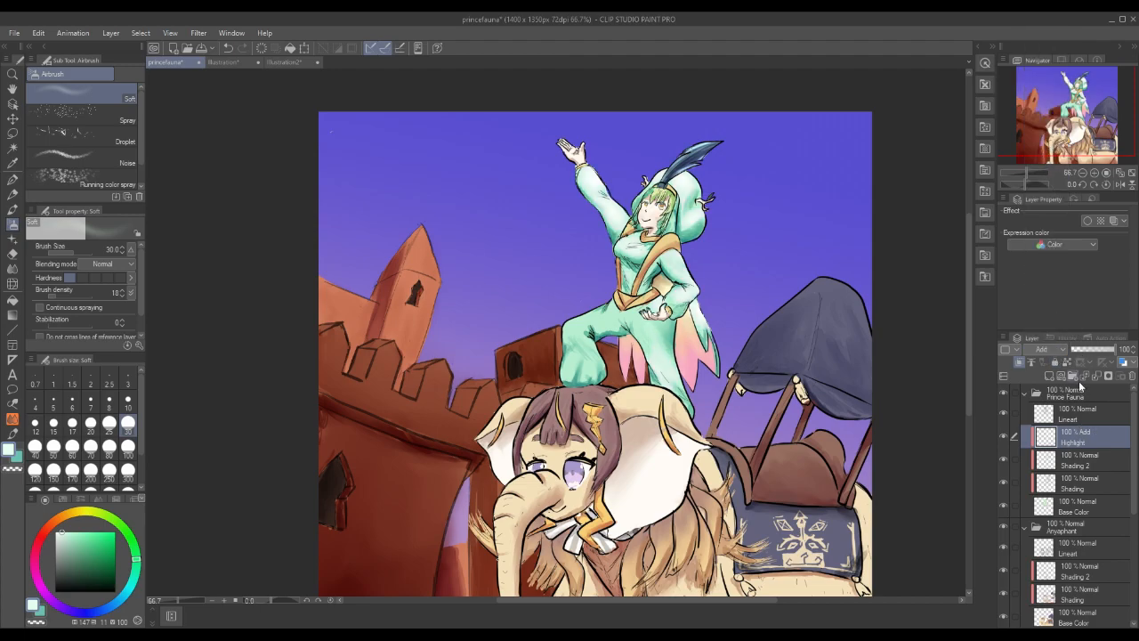
click(1041, 349)
click(1048, 36)
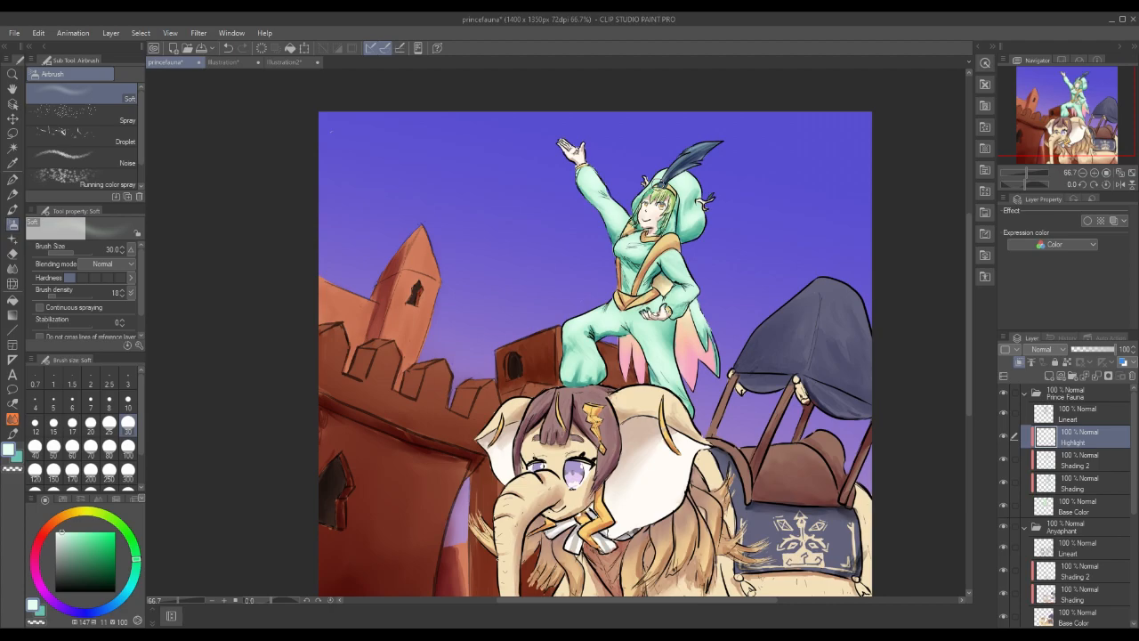
click(1048, 350)
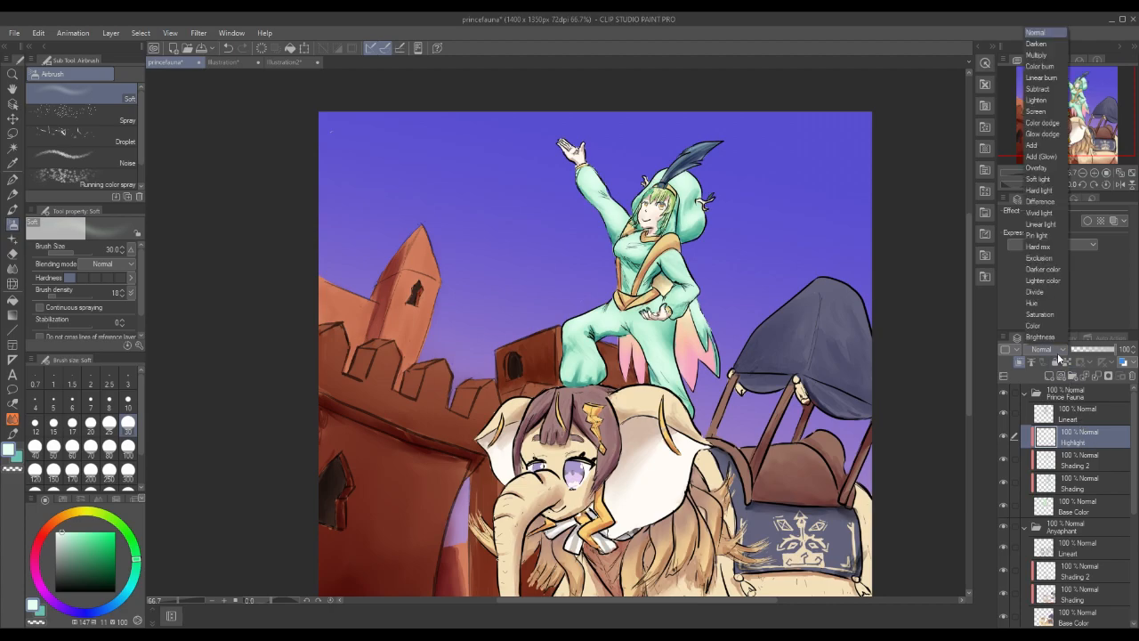
click(1032, 145)
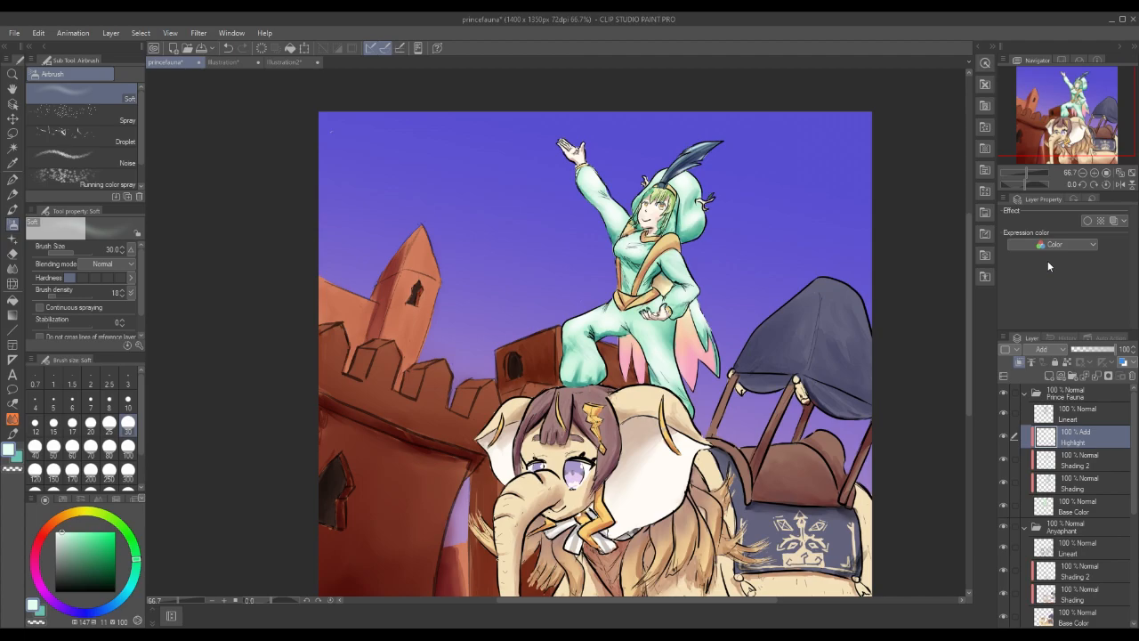
drag(1099, 351, 1123, 355)
click(1046, 348)
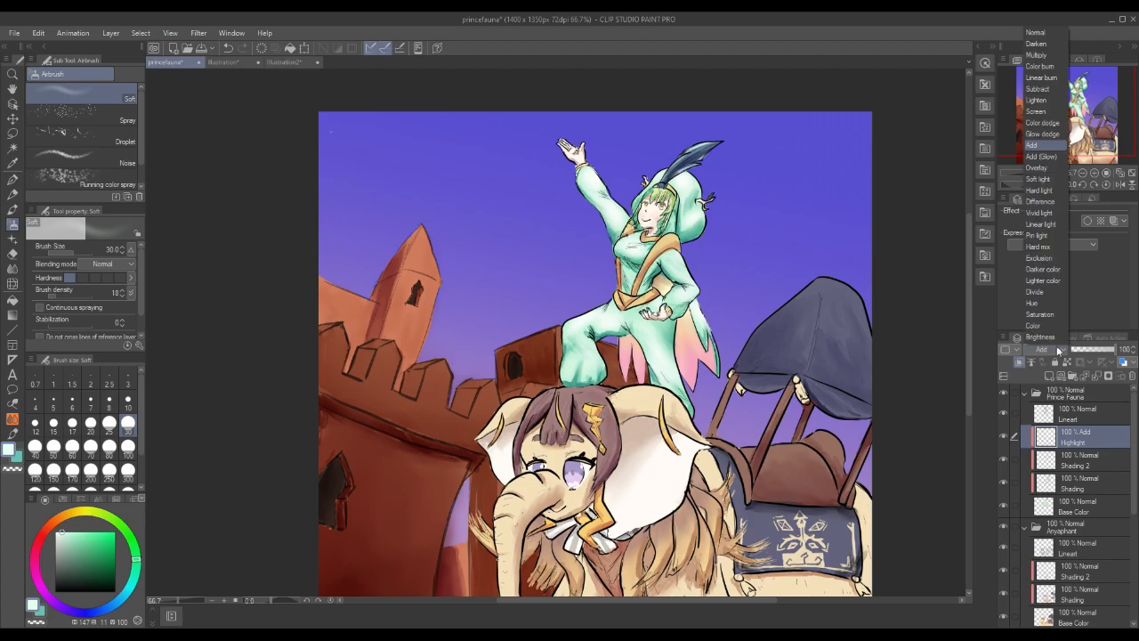
click(1046, 45)
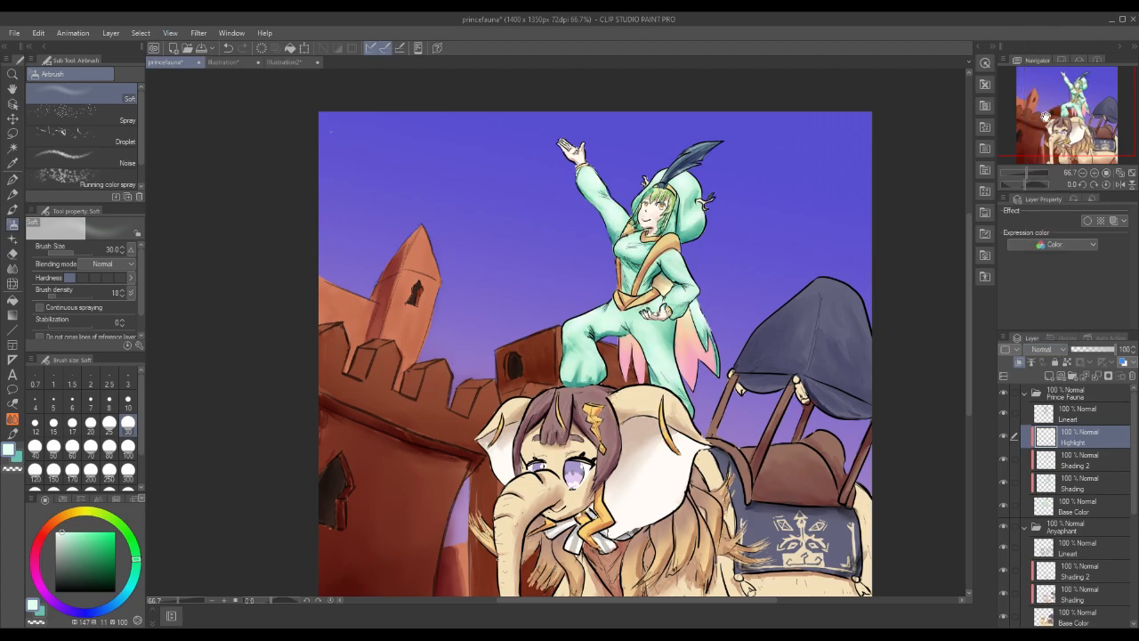
Sample the skin tone of the prince's raised hand, lighten it to white and switch to the Round watercolor brush.
alt+click(577, 153)
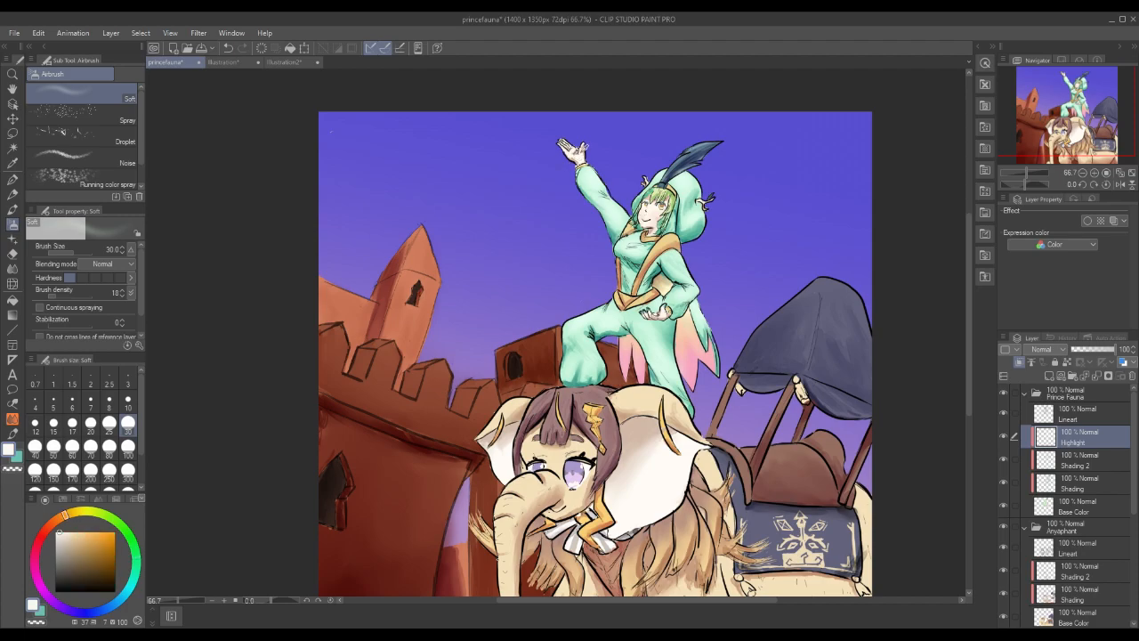
click(56, 531)
click(9, 182)
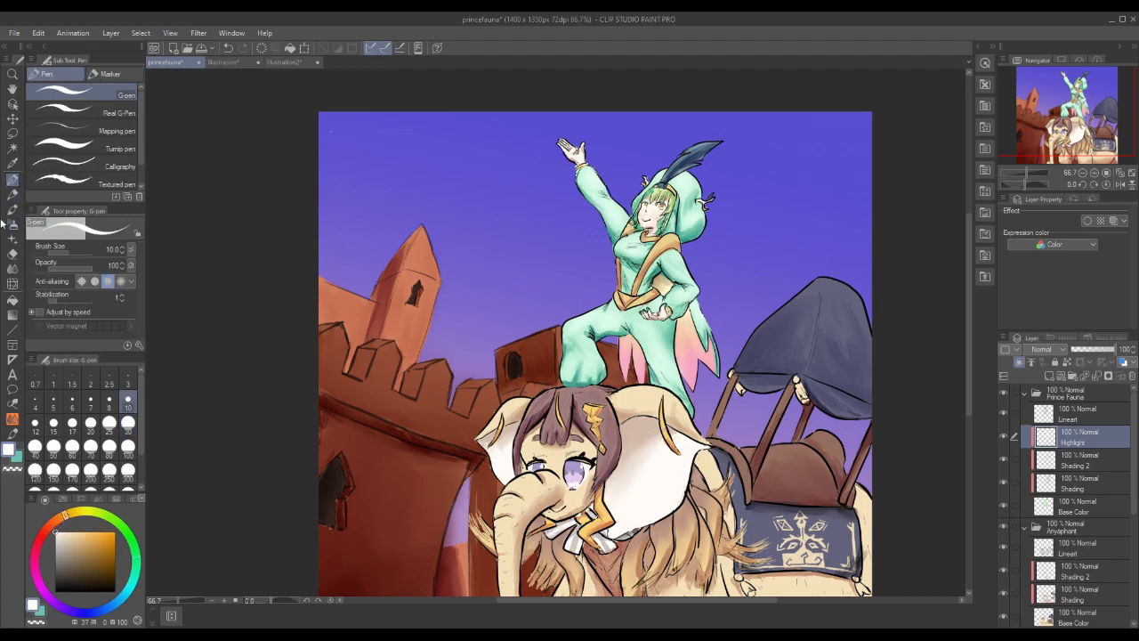
click(9, 210)
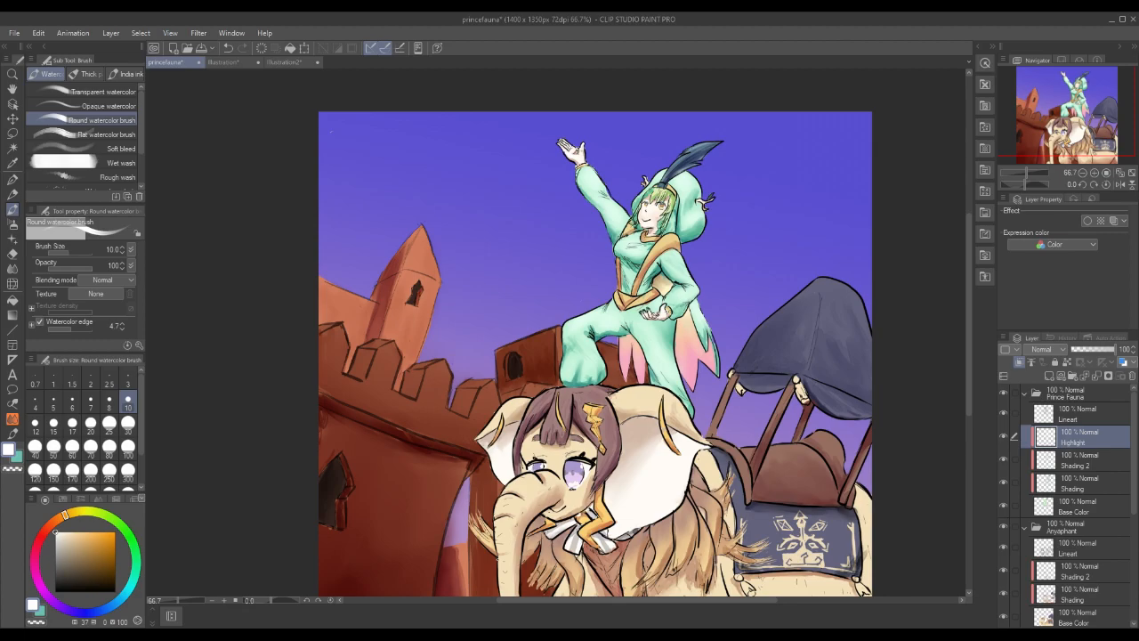
Sample the gold of the belt, shift it to a pale yellow and paint highlights along the prince's gold straps.
alt+click(650, 296)
click(72, 532)
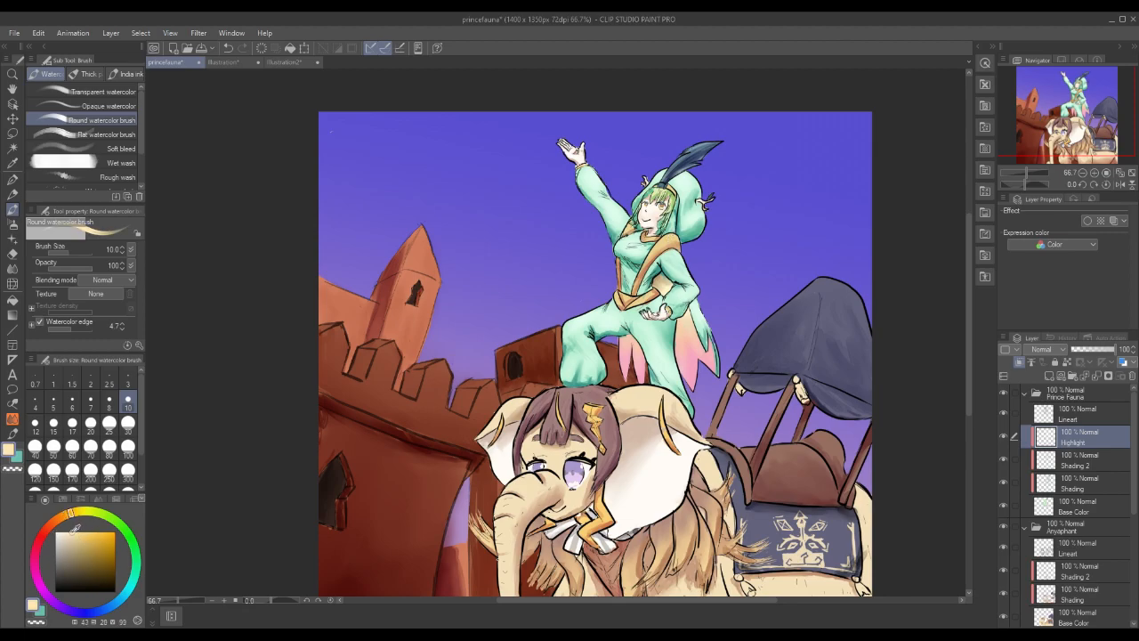
drag(85, 510, 76, 512)
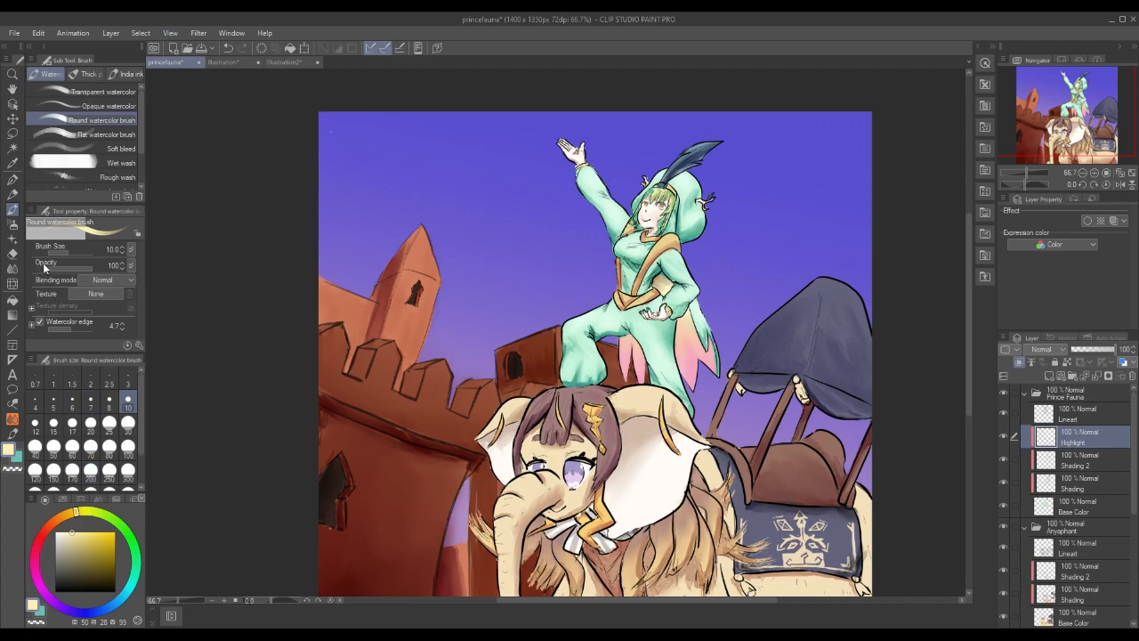
drag(650, 260, 637, 279)
Try Color dodge on the Highlight layer, then set its blending mode to Add.
click(1058, 352)
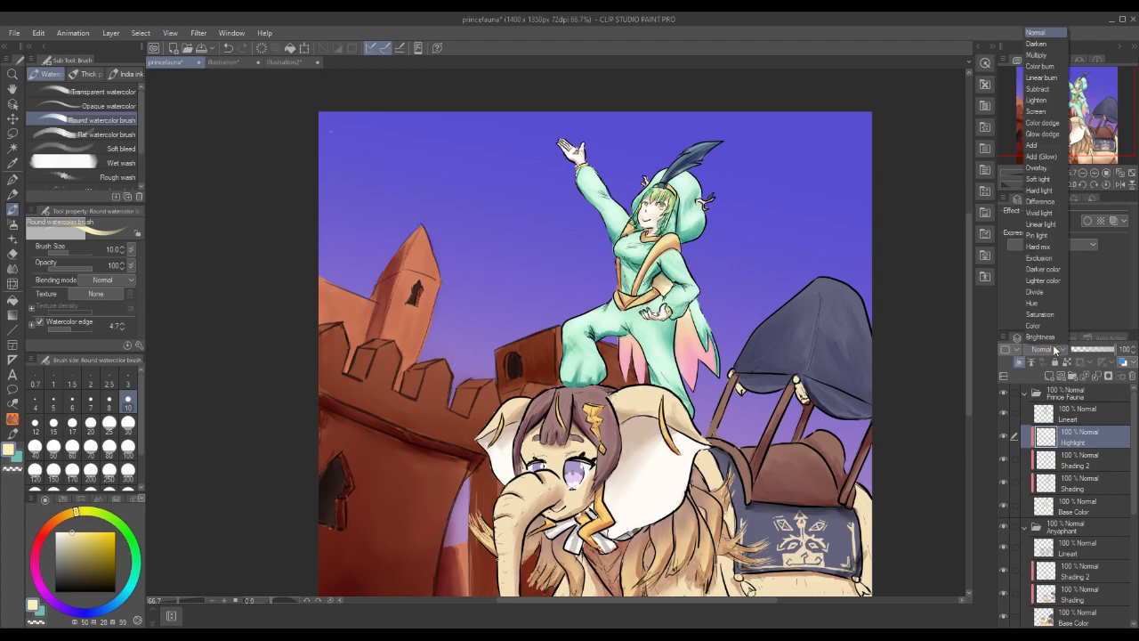
click(1054, 127)
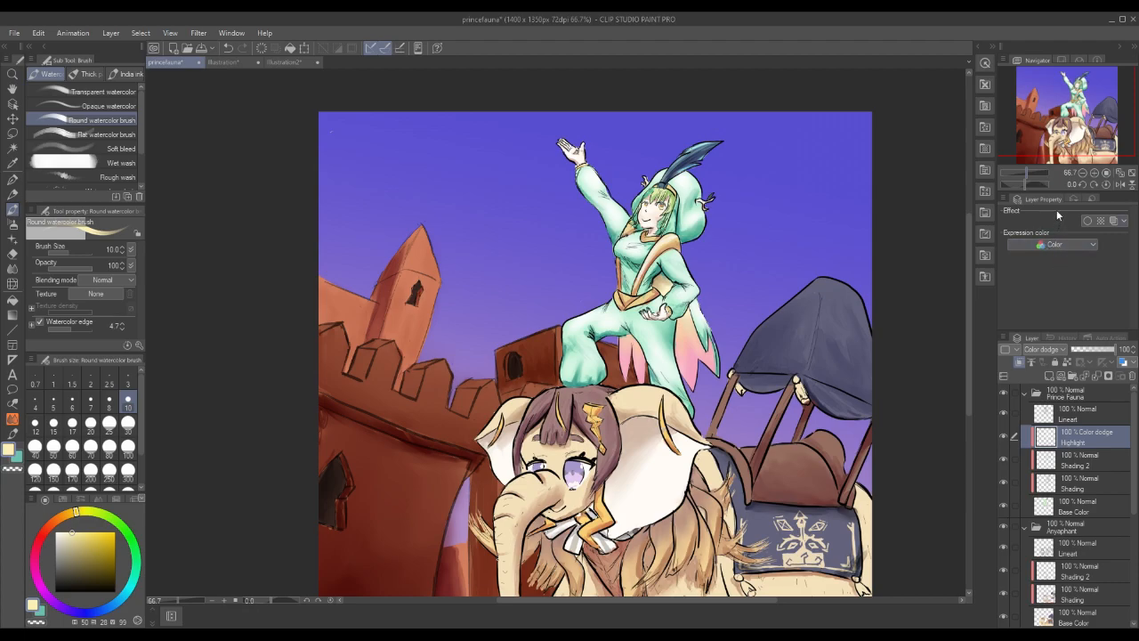
click(1055, 350)
click(1032, 145)
Smooth the highlights on the prince's gold shoulder strap with the Blend tool and return to the Round watercolor brush with white.
click(12, 268)
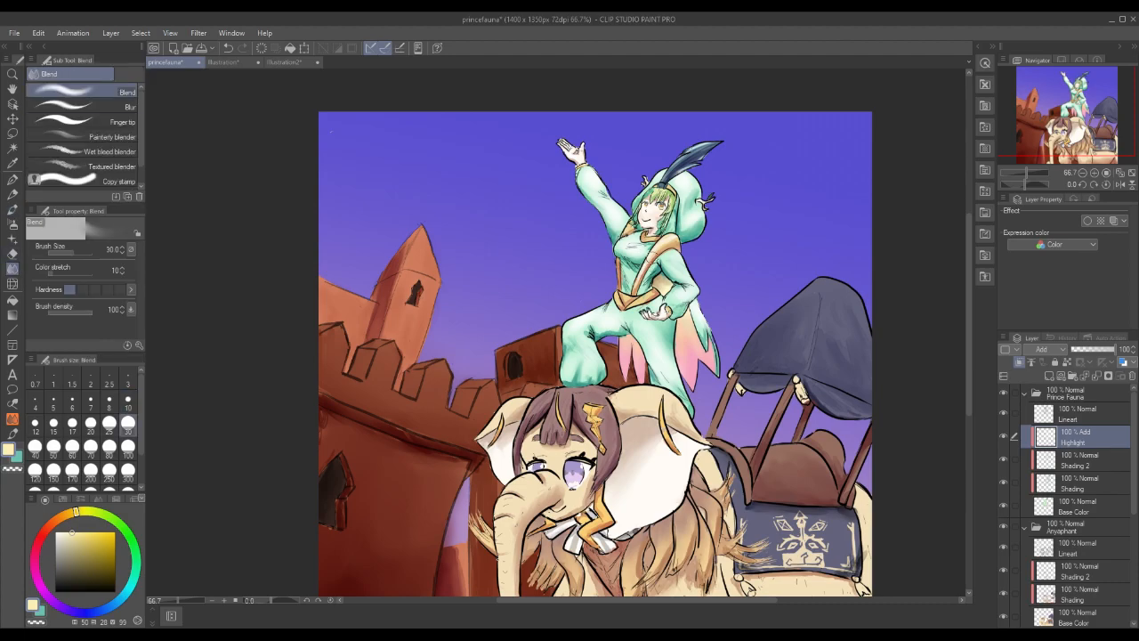
drag(666, 245, 680, 249)
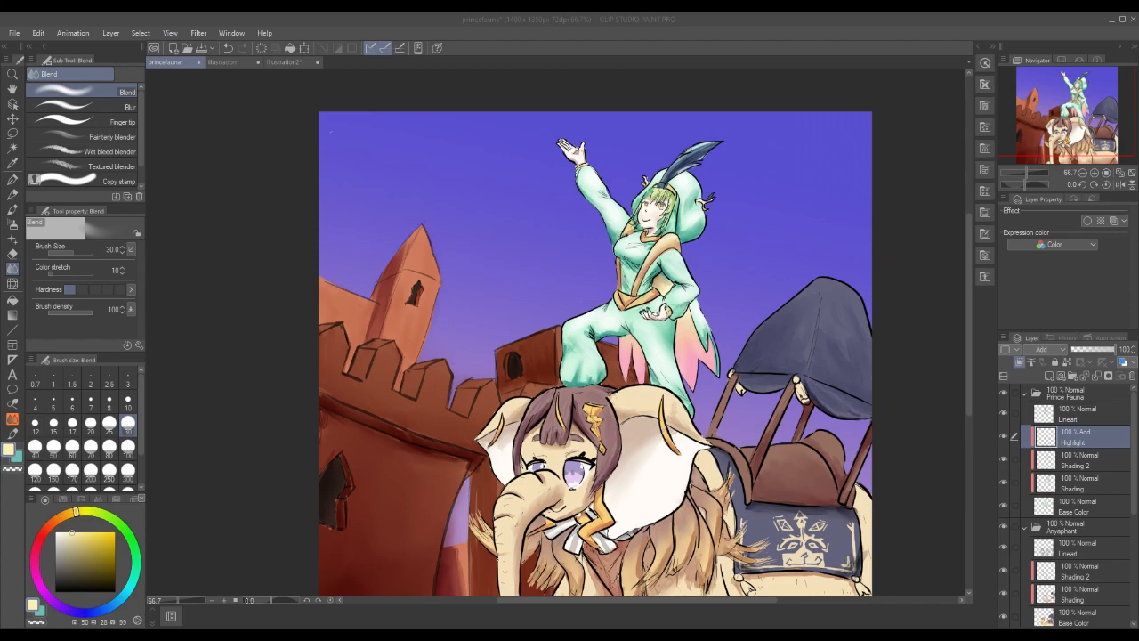
click(13, 209)
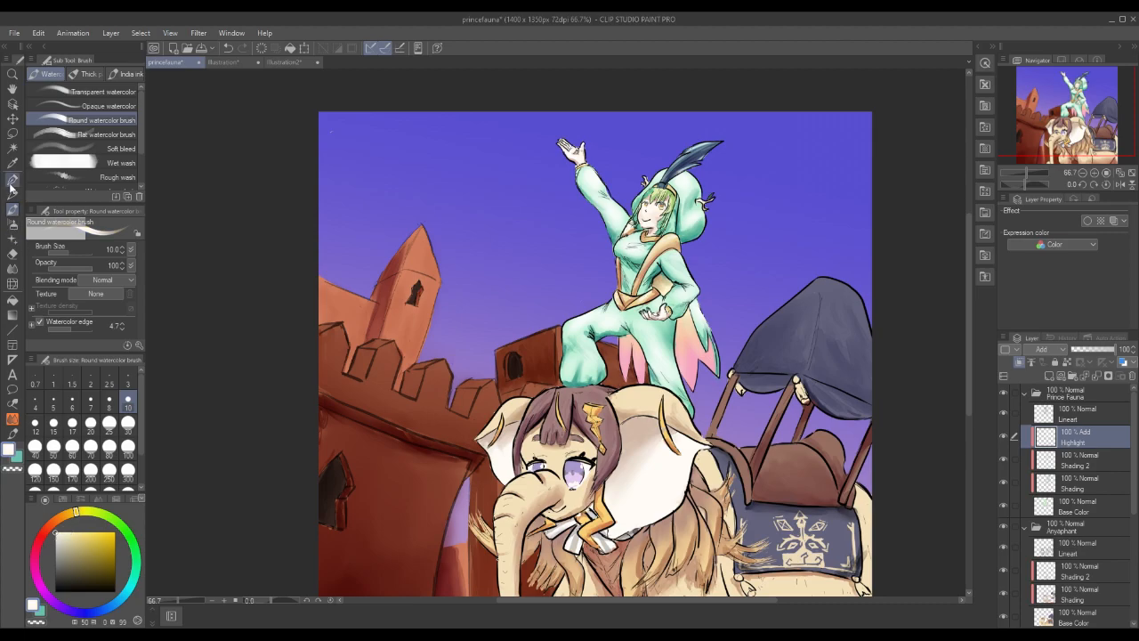
Paint pale yellow-green highlights on the prince's hair with the G-pen, using a lightened color sampled from the hair.
click(12, 181)
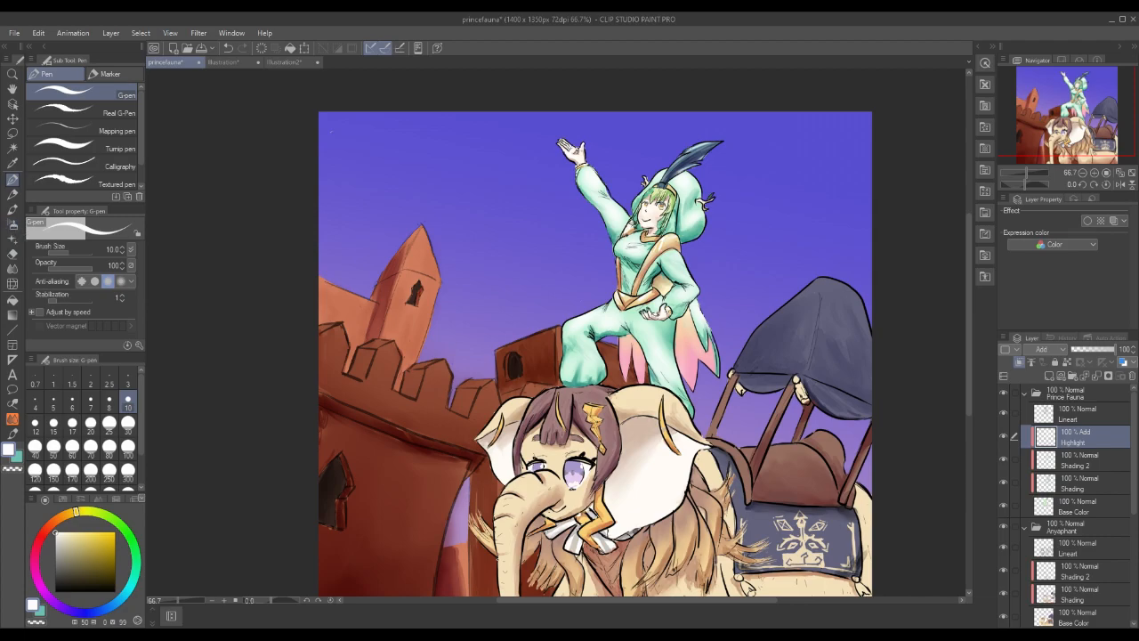
alt+click(657, 192)
click(65, 532)
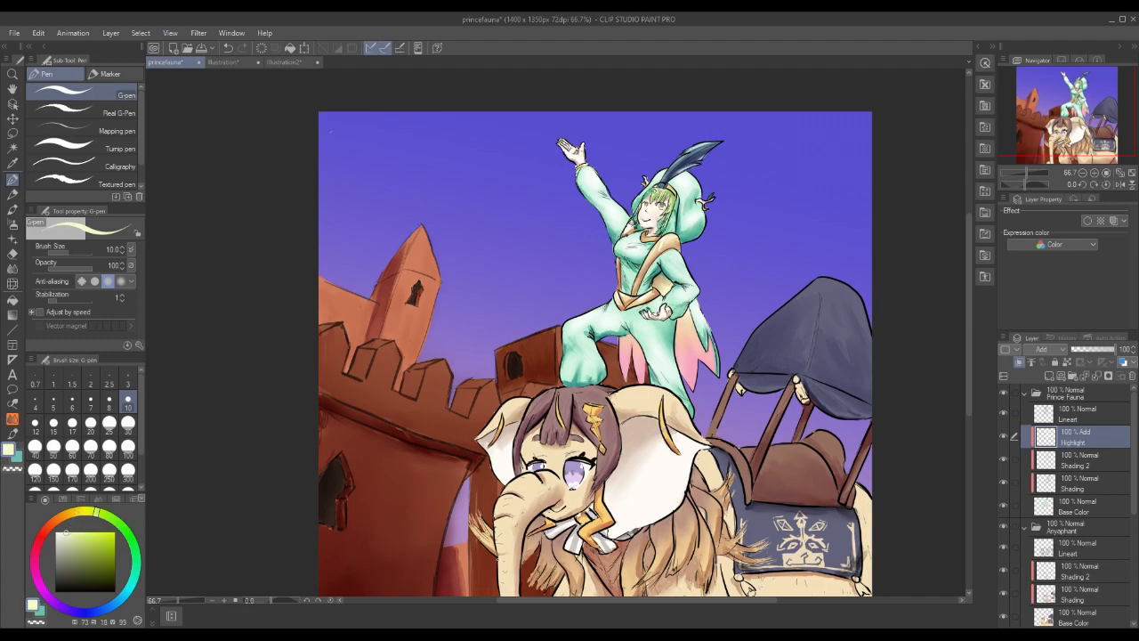
drag(654, 194, 669, 195)
Compare Normal and Glow dodge on the Highlight layer, settle on Color dodge and switch to the Blend tool.
click(1053, 349)
click(1049, 41)
click(1054, 352)
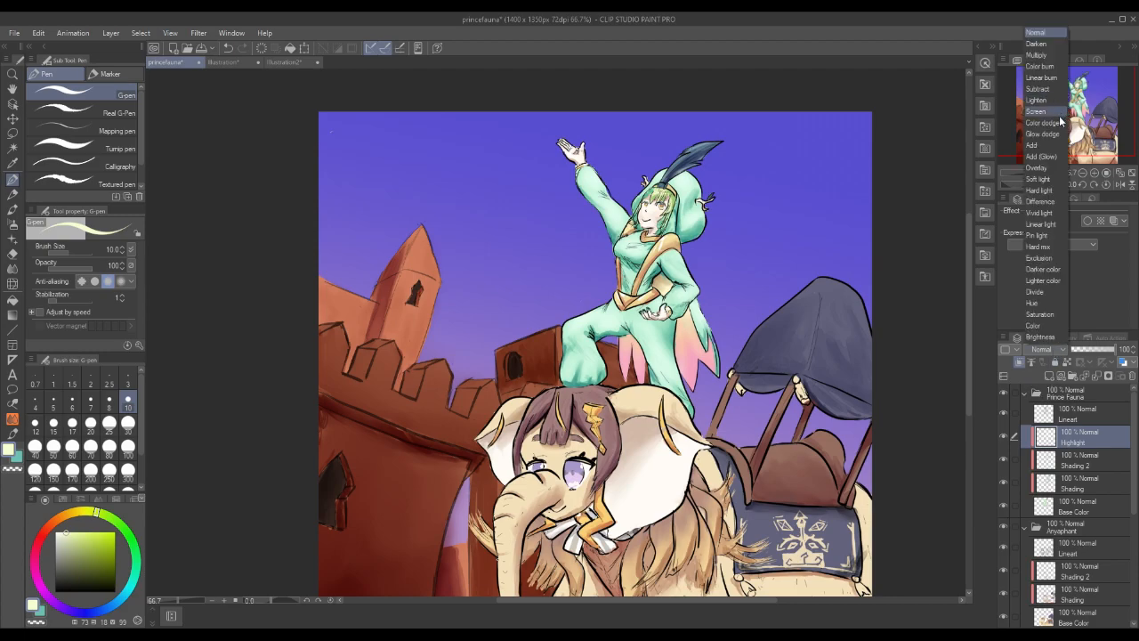
click(1054, 134)
click(1054, 351)
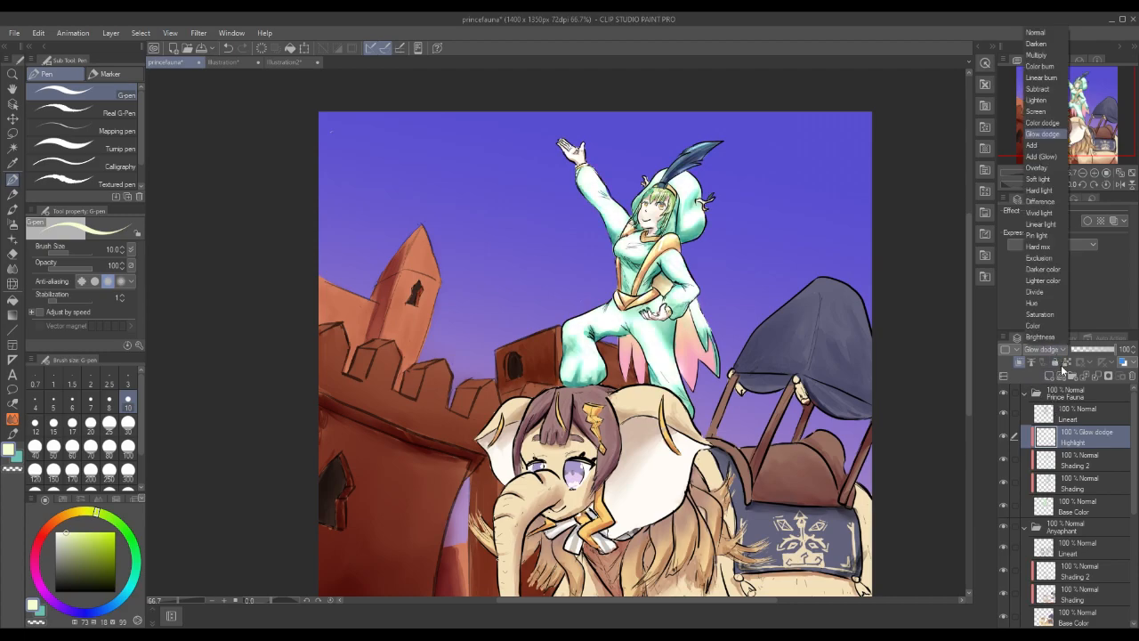
click(1048, 133)
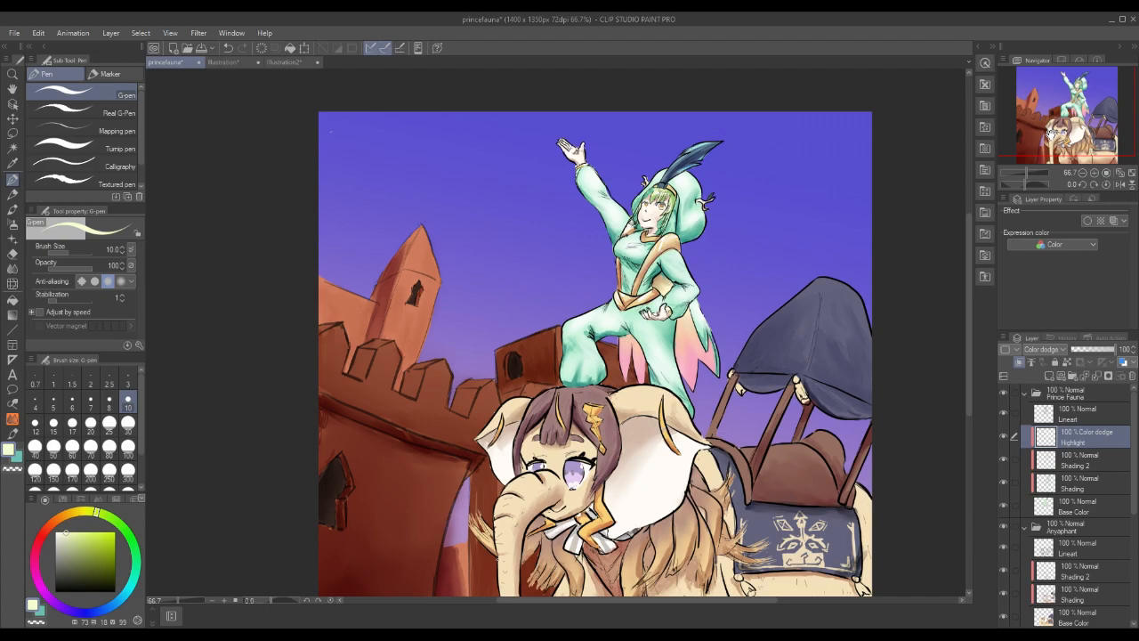
key(j)
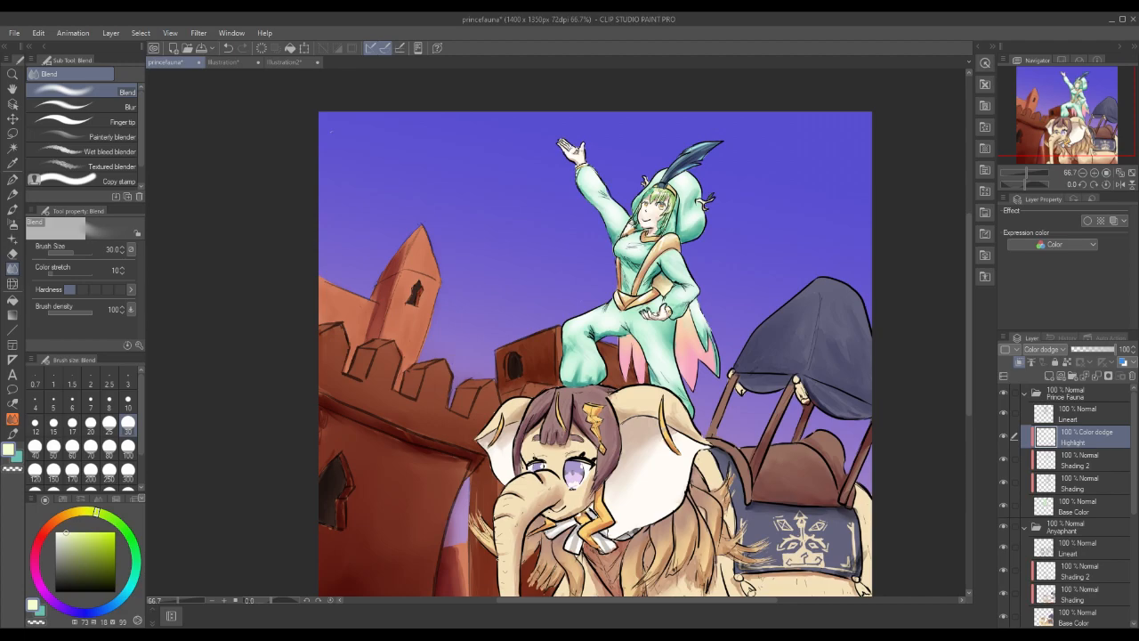
Compare Add with Color dodge on the Highlight layer, keep Color dodge and set the layer's opacity to 85%.
click(1048, 351)
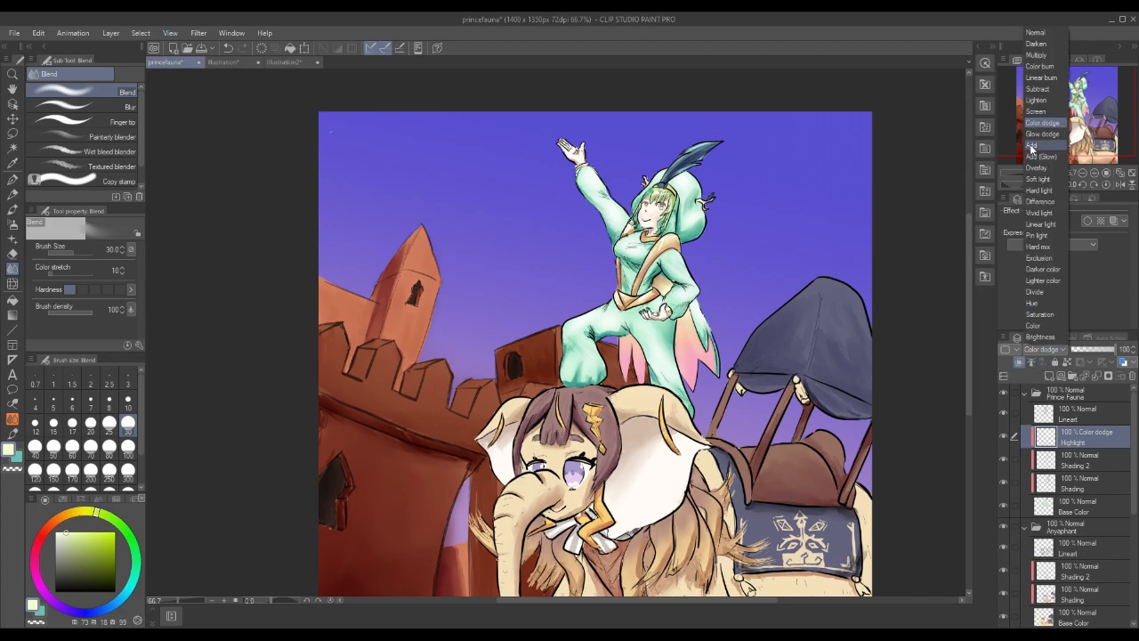
click(1030, 147)
click(1048, 350)
click(1055, 128)
drag(1113, 354, 1110, 350)
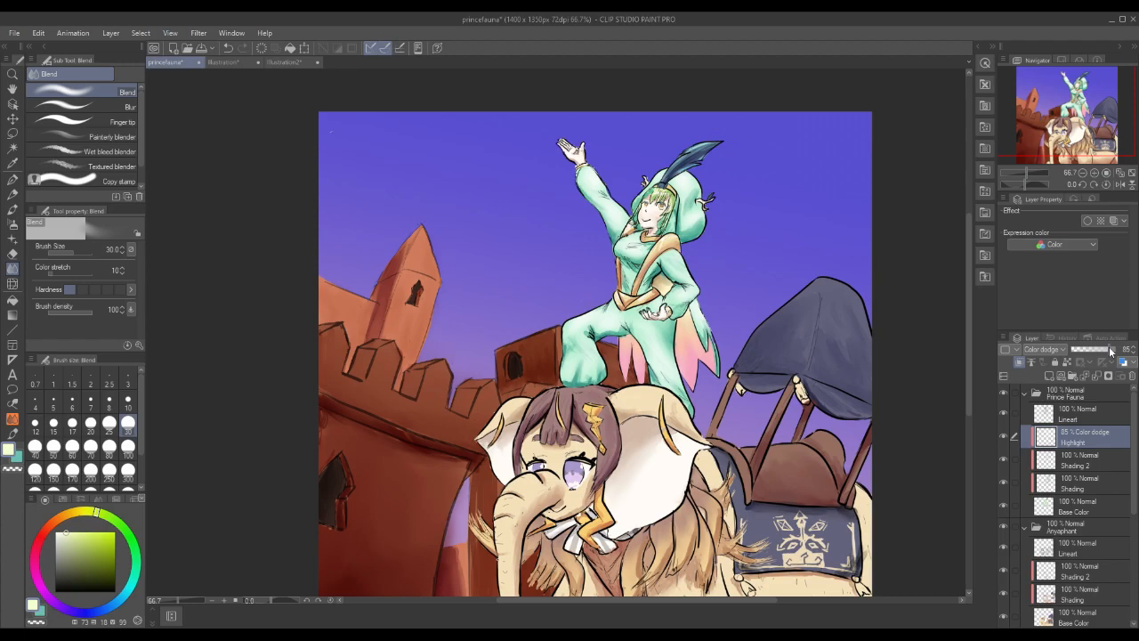
Add a new layer above Shading 2 in the Anyaphant folder and name it Highlight.
click(1076, 571)
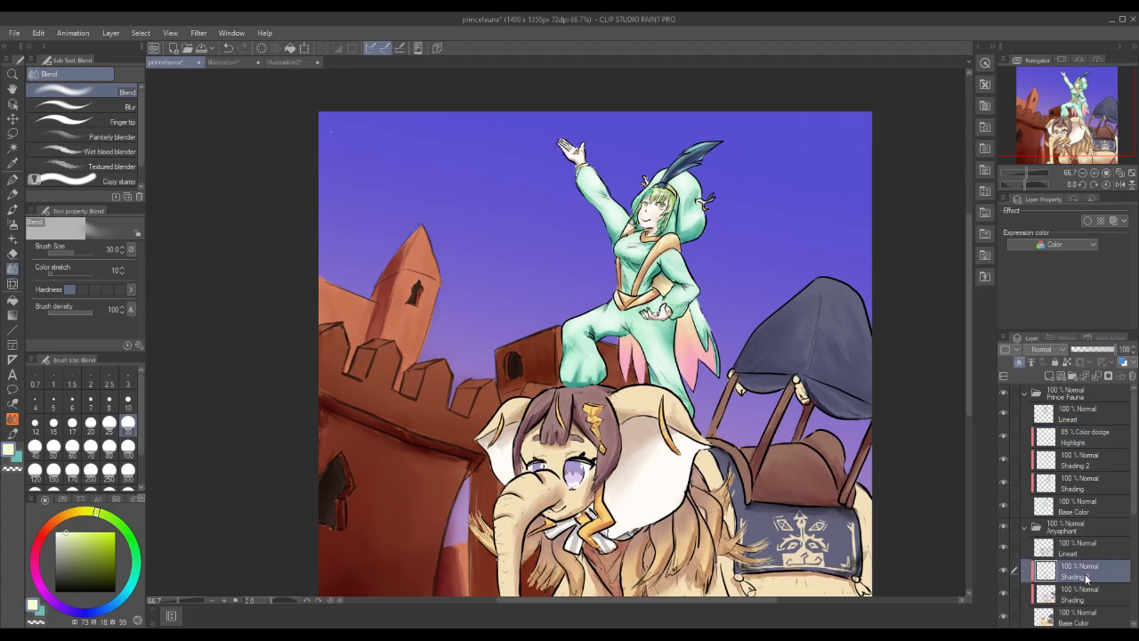
drag(967, 268, 969, 318)
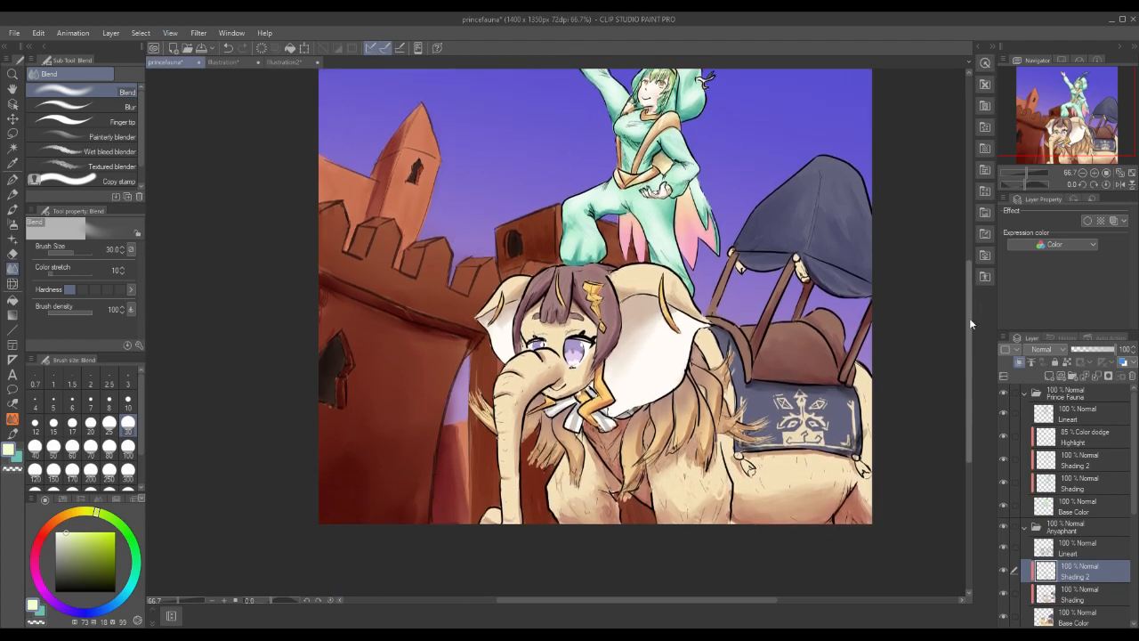
click(1050, 375)
double_click(1072, 574)
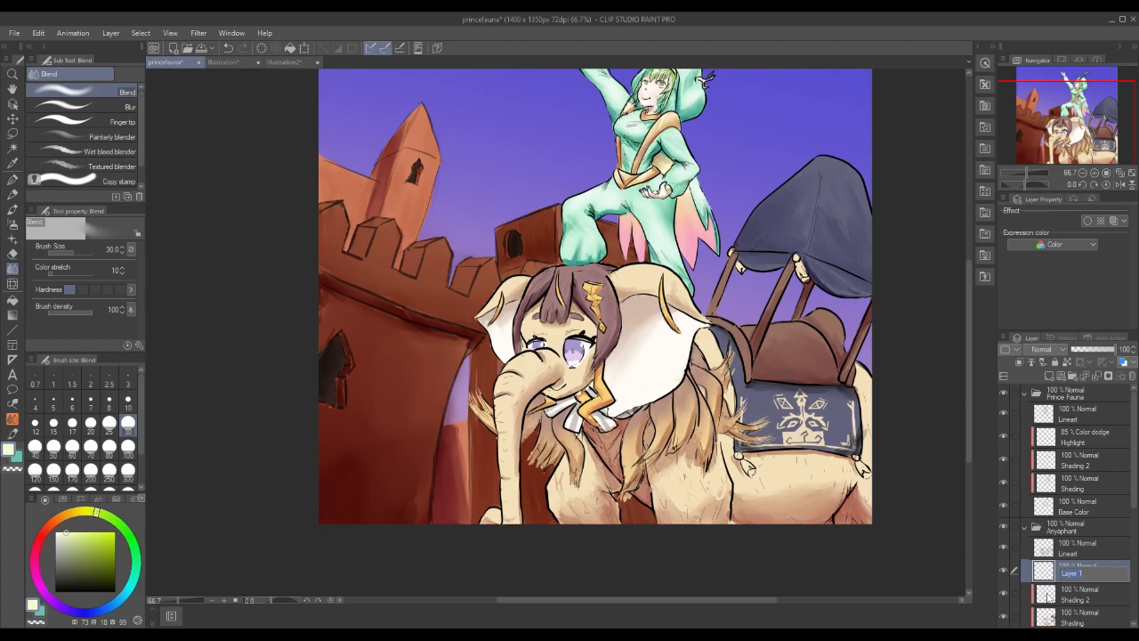
text(Highlight)
key(Return)
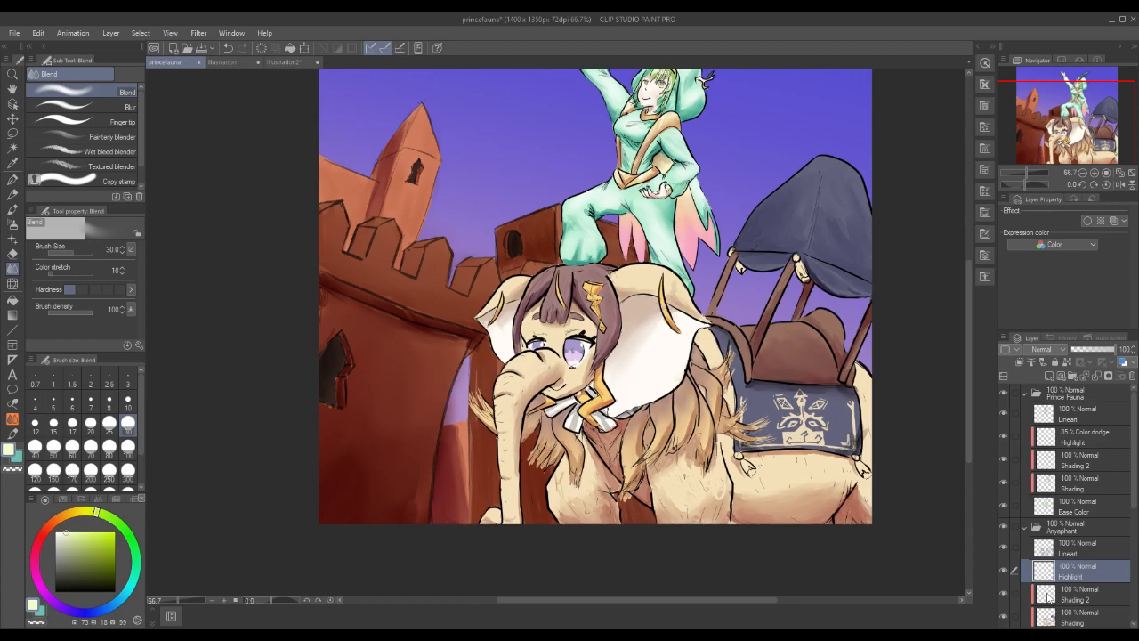
Blend the shading along the edge of the prince's pink-tipped cape on the Shading layer in the Prince Fauna folder.
click(1087, 485)
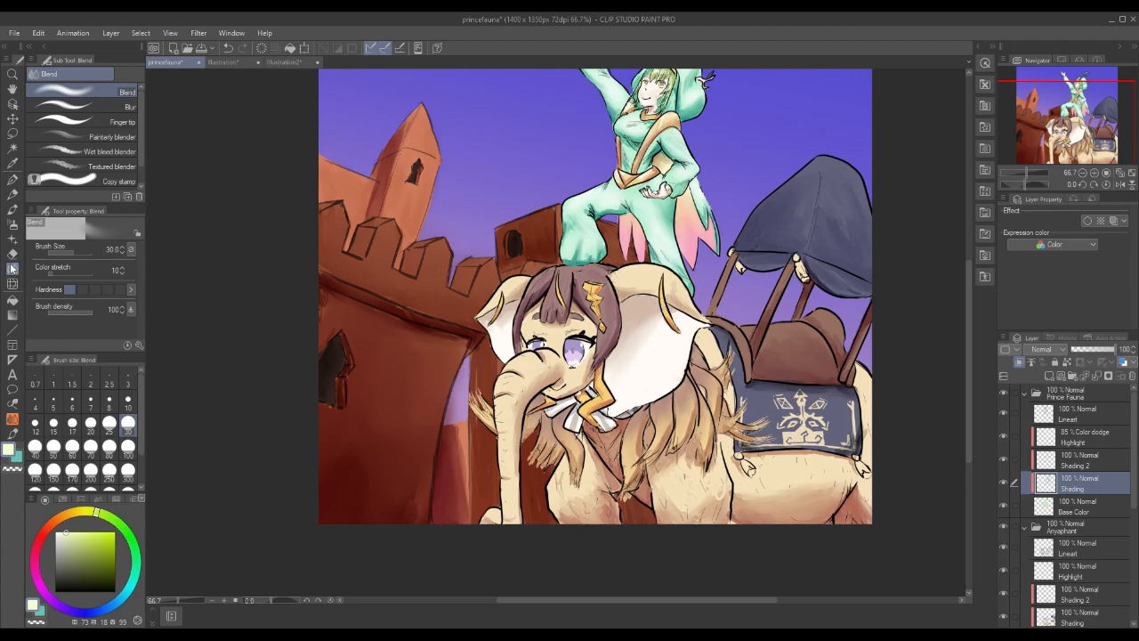
drag(703, 213, 707, 224)
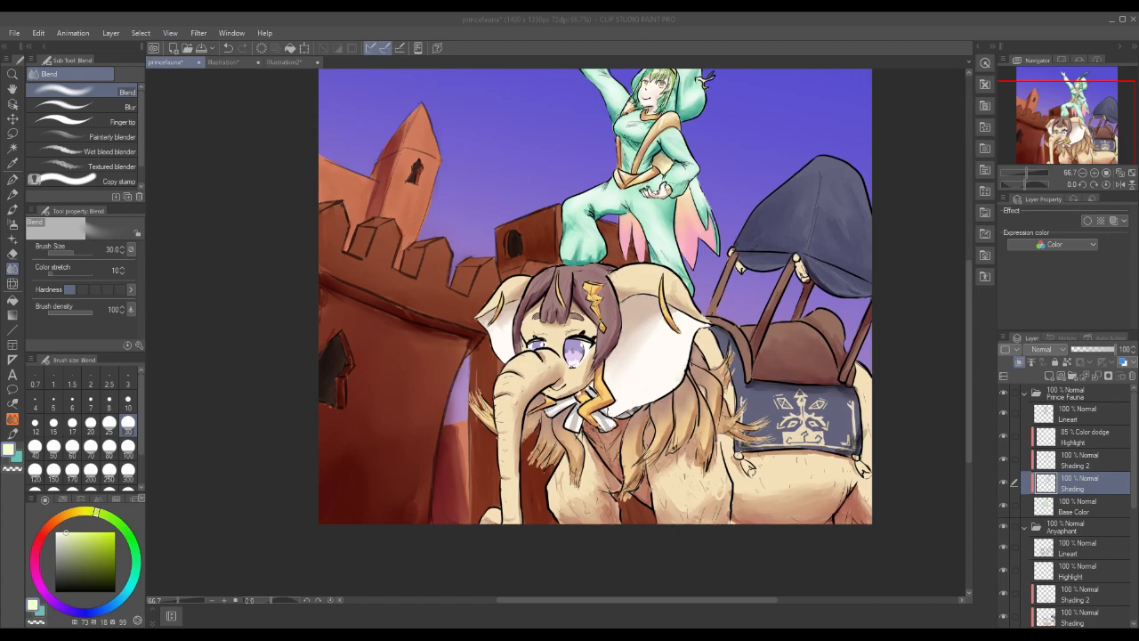
Paint light pinkish highlights on the elephant's purple hair on its Highlight layer with the Round watercolor brush, using a lightened color sampled from the hair.
right_click(599, 268)
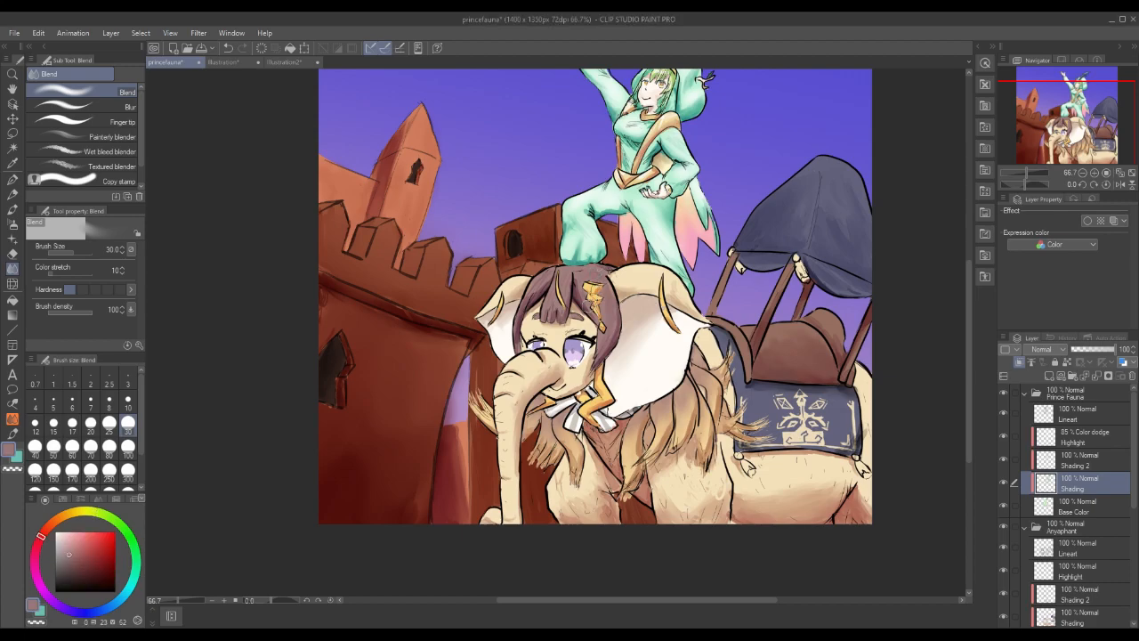
click(1094, 577)
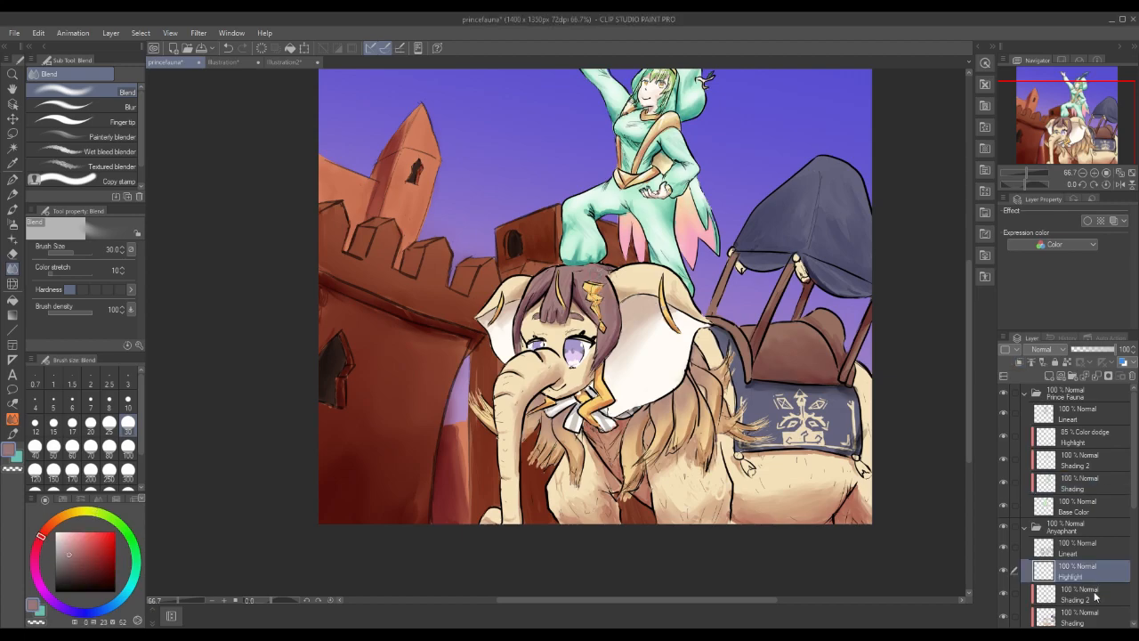
right_click(594, 281)
click(66, 546)
click(49, 530)
click(13, 209)
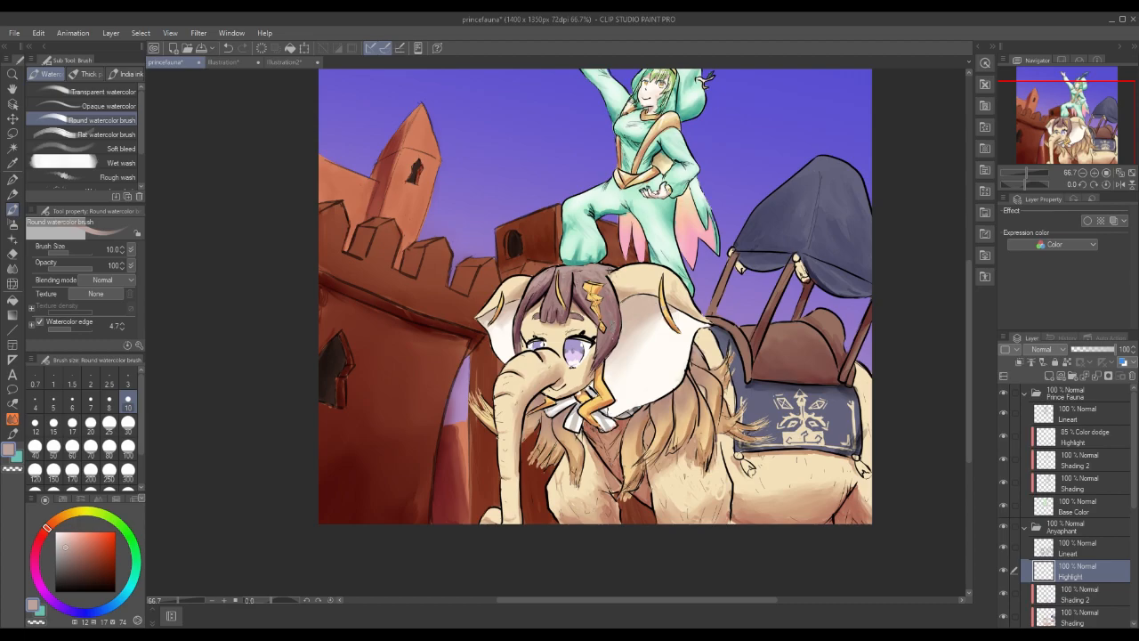
click(62, 538)
drag(580, 295, 584, 301)
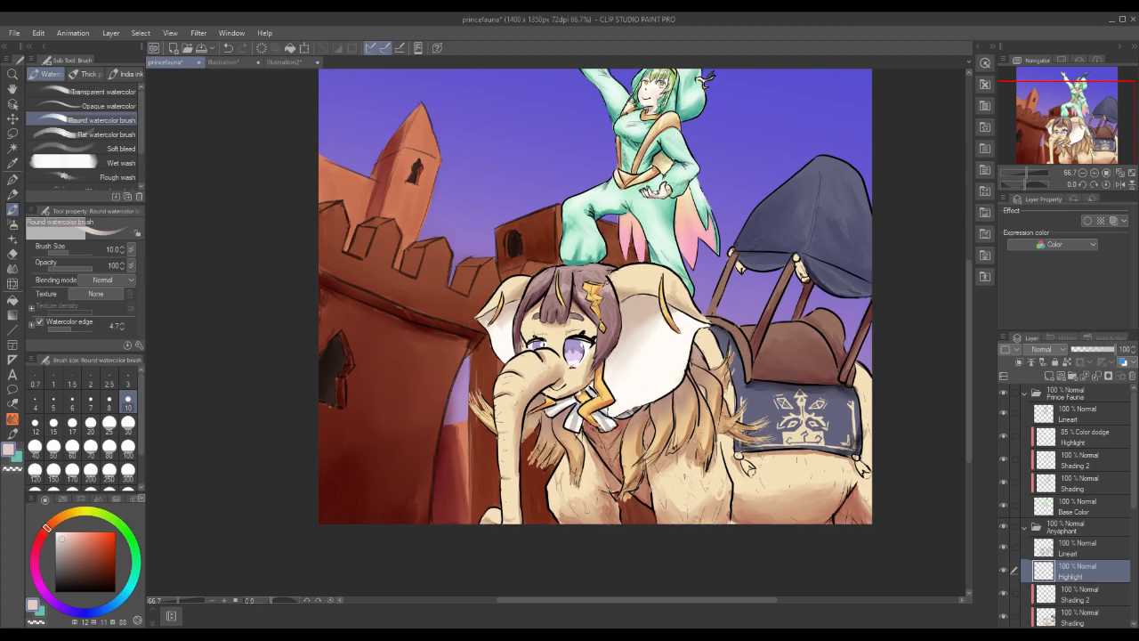
Try Add, Color dodge, Color burn and Add (Glow) blending on the elephant's Highlight layer, and return it to Normal.
click(1040, 348)
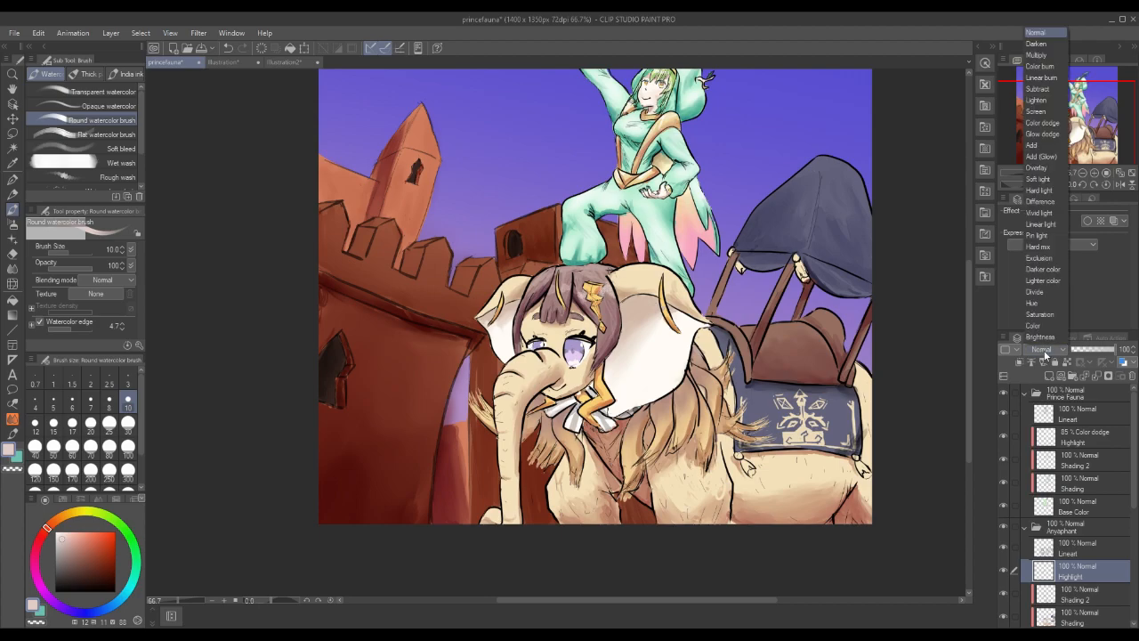
click(1055, 149)
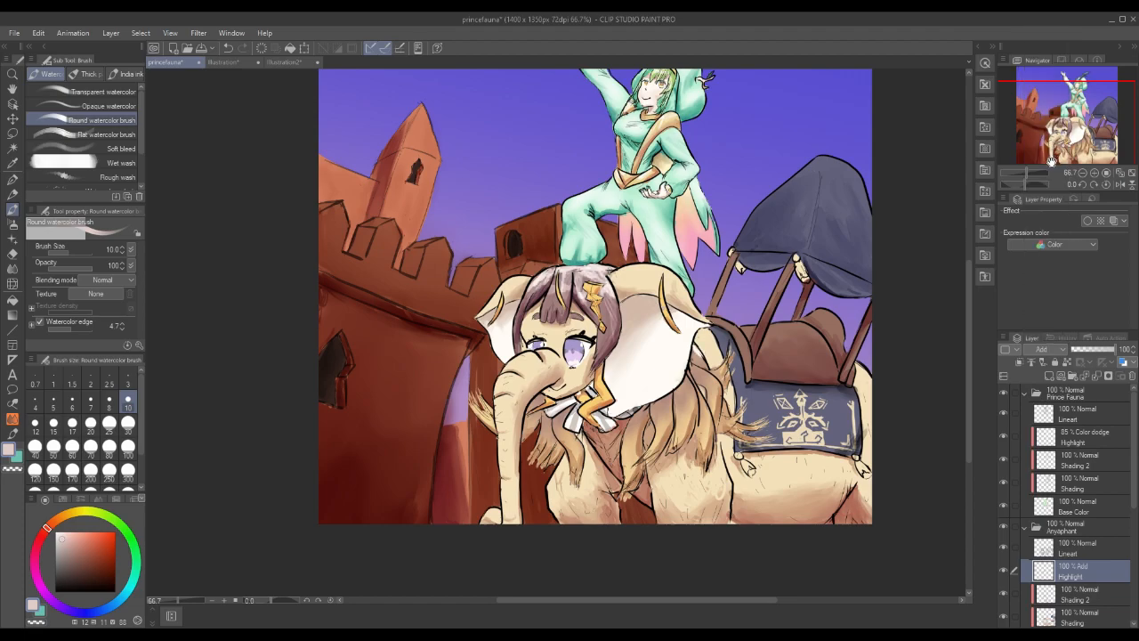
click(1067, 348)
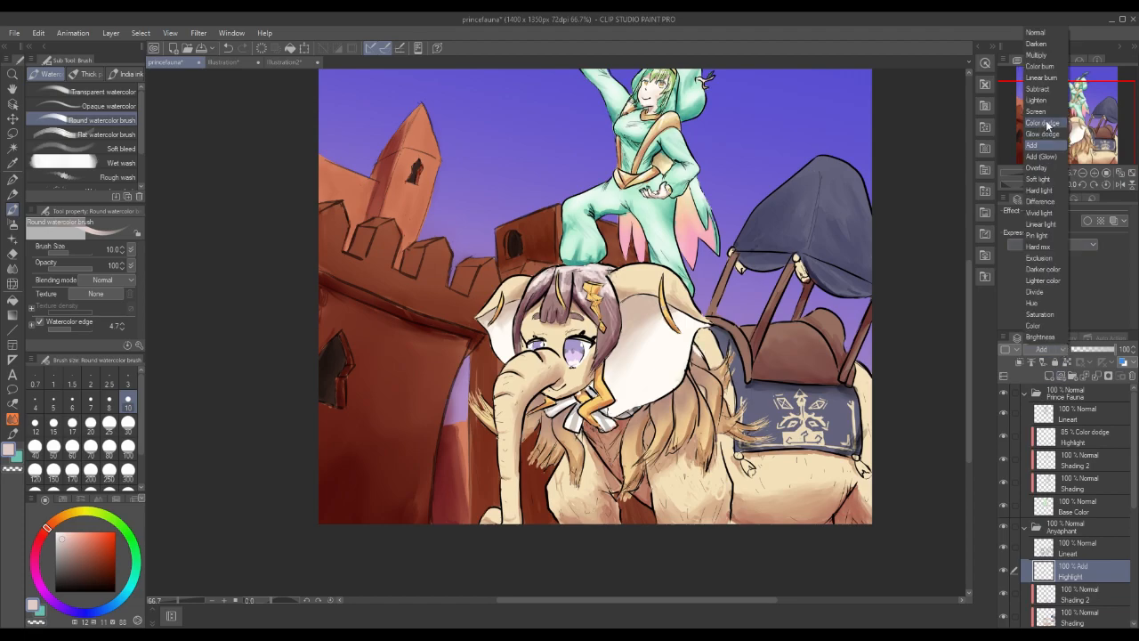
click(1043, 122)
click(1057, 350)
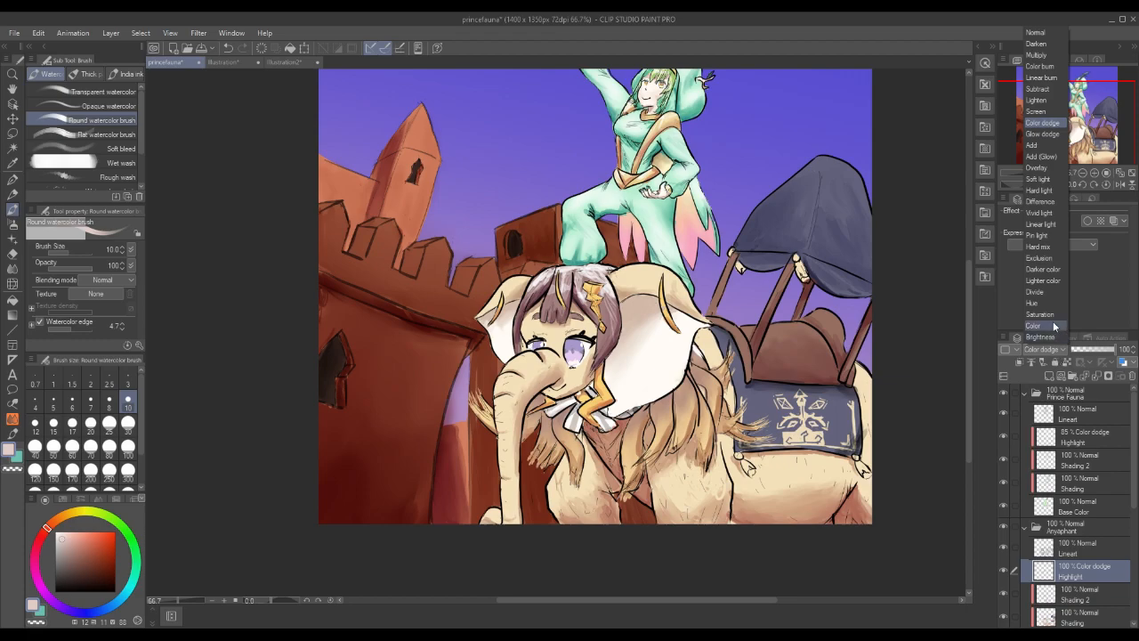
click(1042, 145)
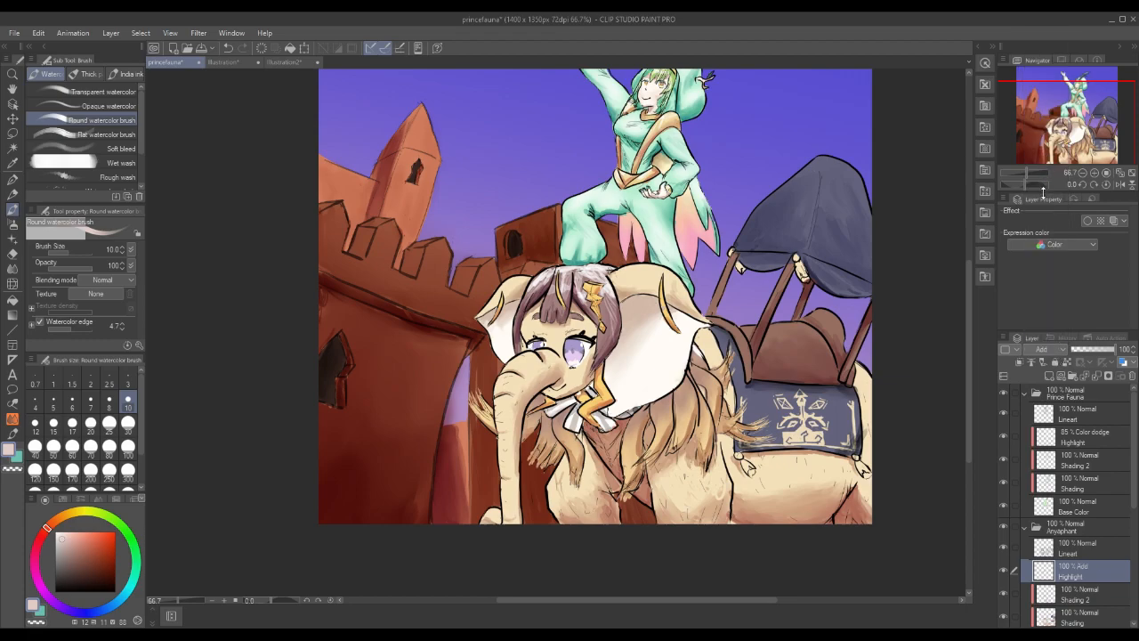
click(1057, 350)
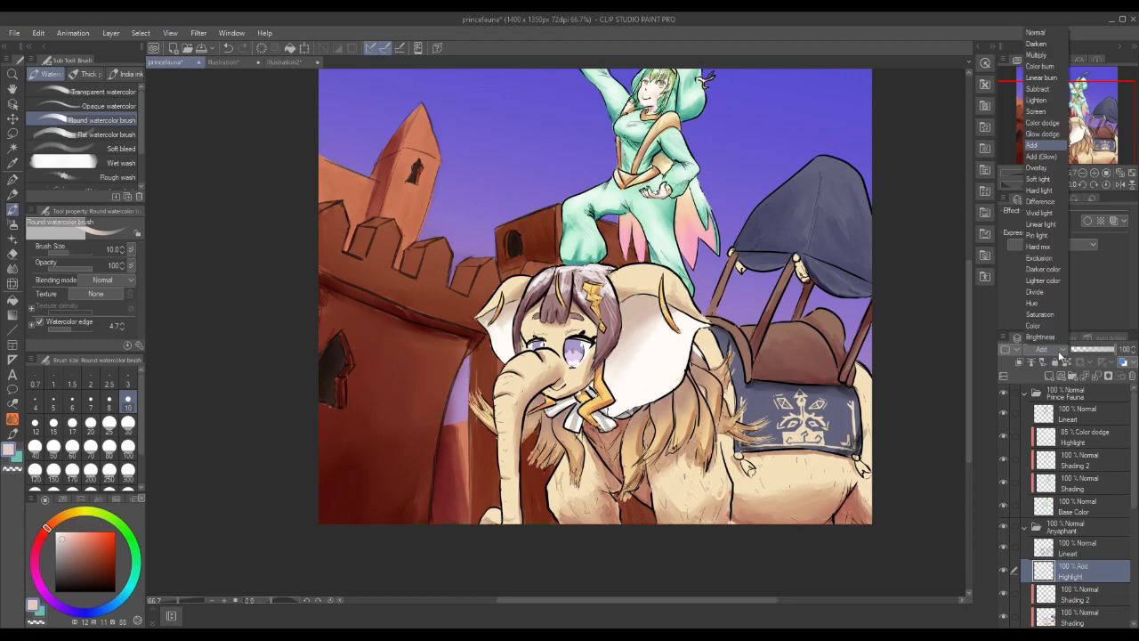
click(1049, 73)
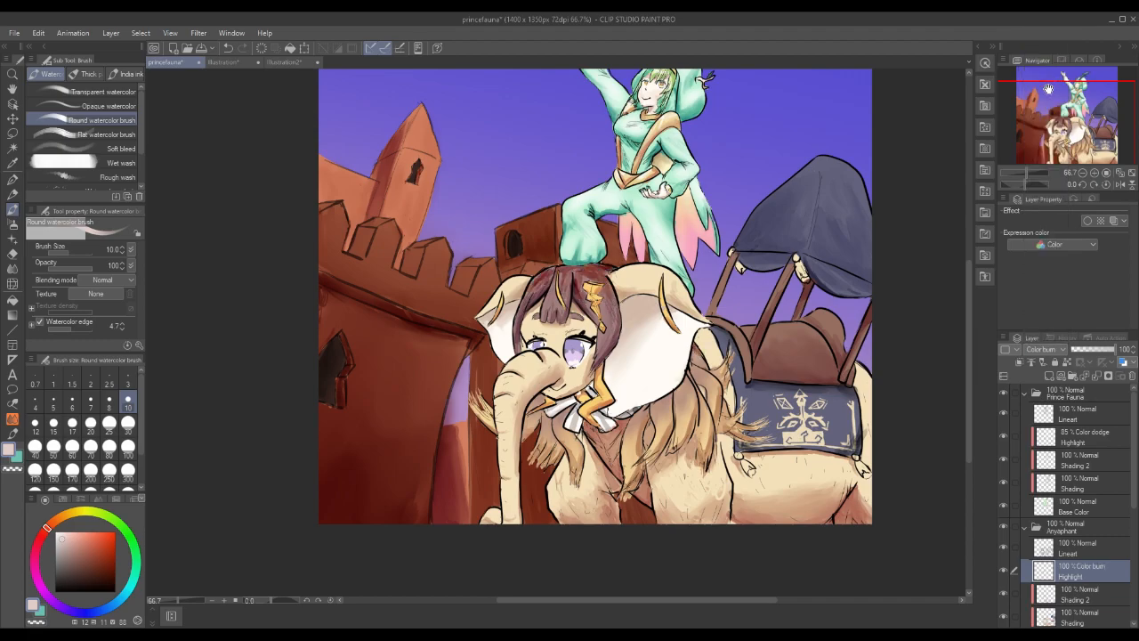
click(1055, 349)
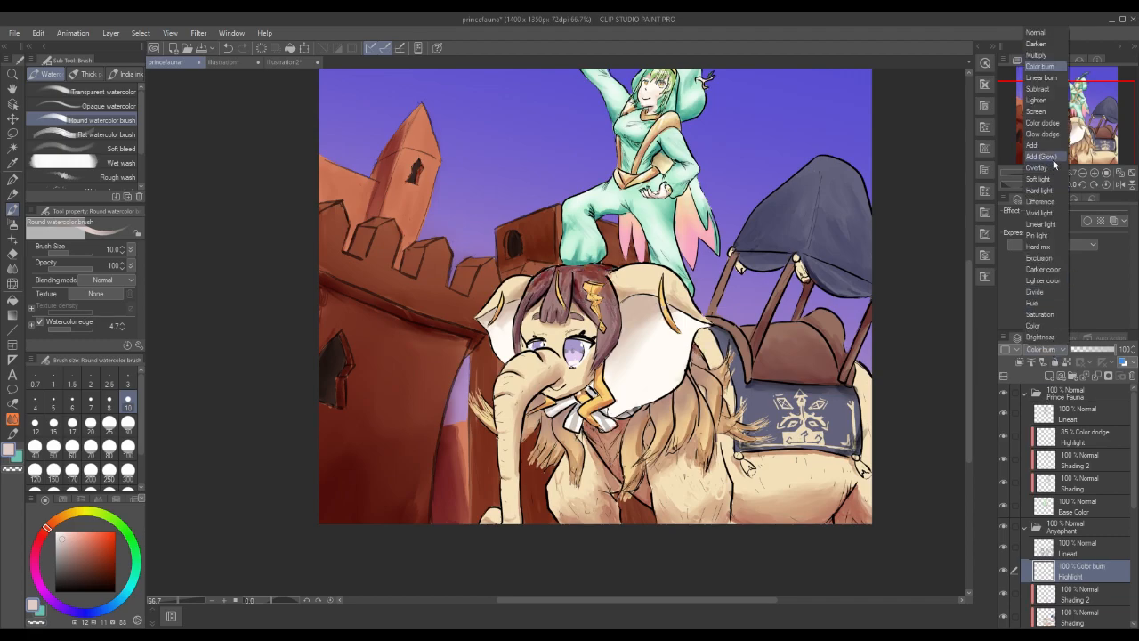
click(1048, 156)
click(1054, 354)
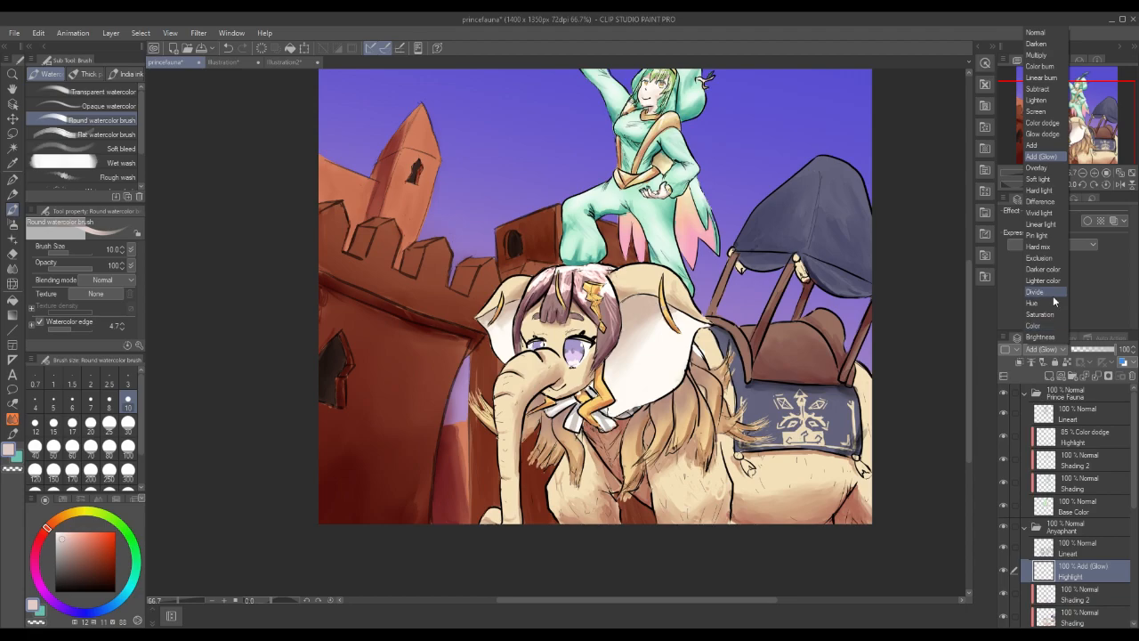
click(1040, 36)
Soften the highlight strokes across the top of the elephant's hair with the Blend tool.
key(j)
mouse_move(559, 285)
mouse_down()
mouse_move(611, 294)
mouse_move(584, 294)
mouse_move(587, 302)
mouse_move(593, 284)
mouse_up()
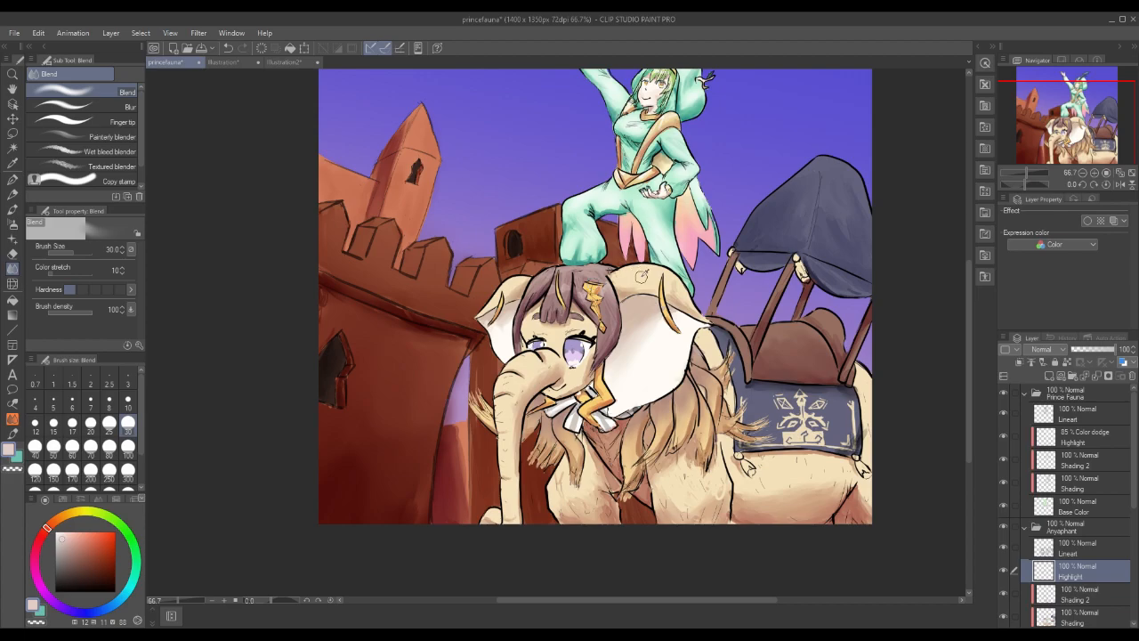
Paint pale yellow highlights on the elephant's ear with the Round watercolor brush at size 30 and clip the Highlight layer to the layer below.
alt+click(639, 289)
click(62, 533)
click(62, 532)
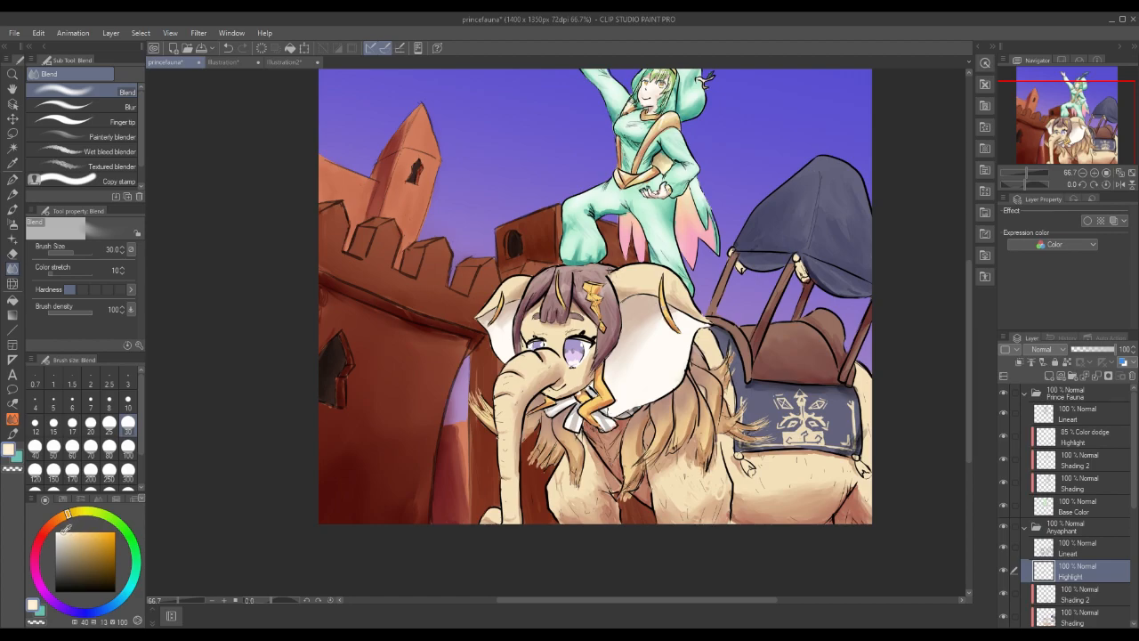
click(79, 512)
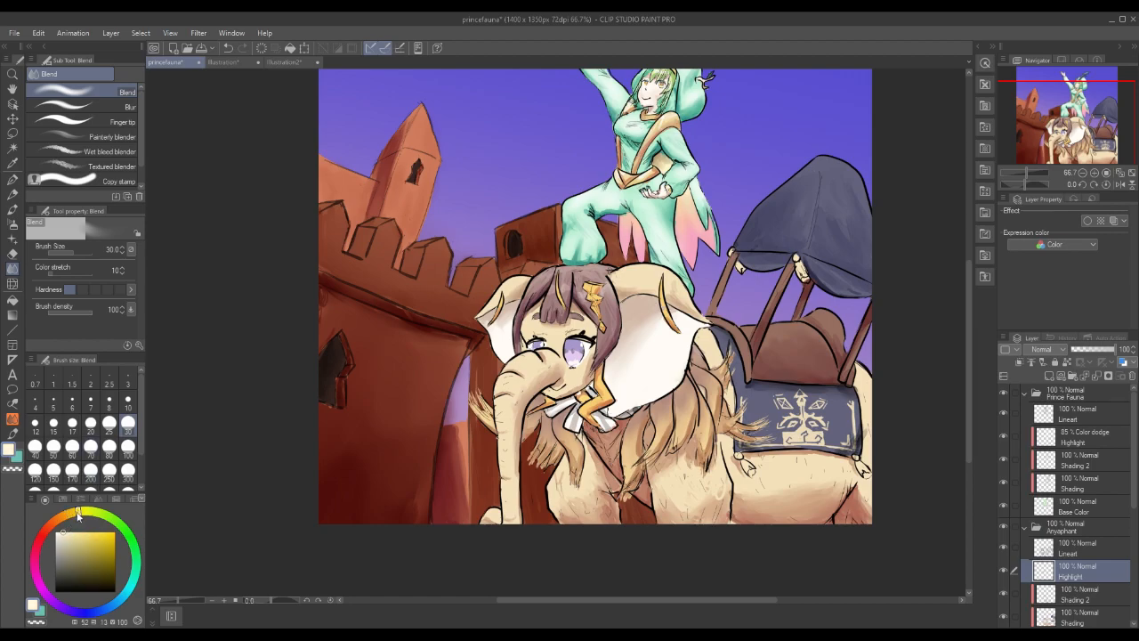
click(12, 208)
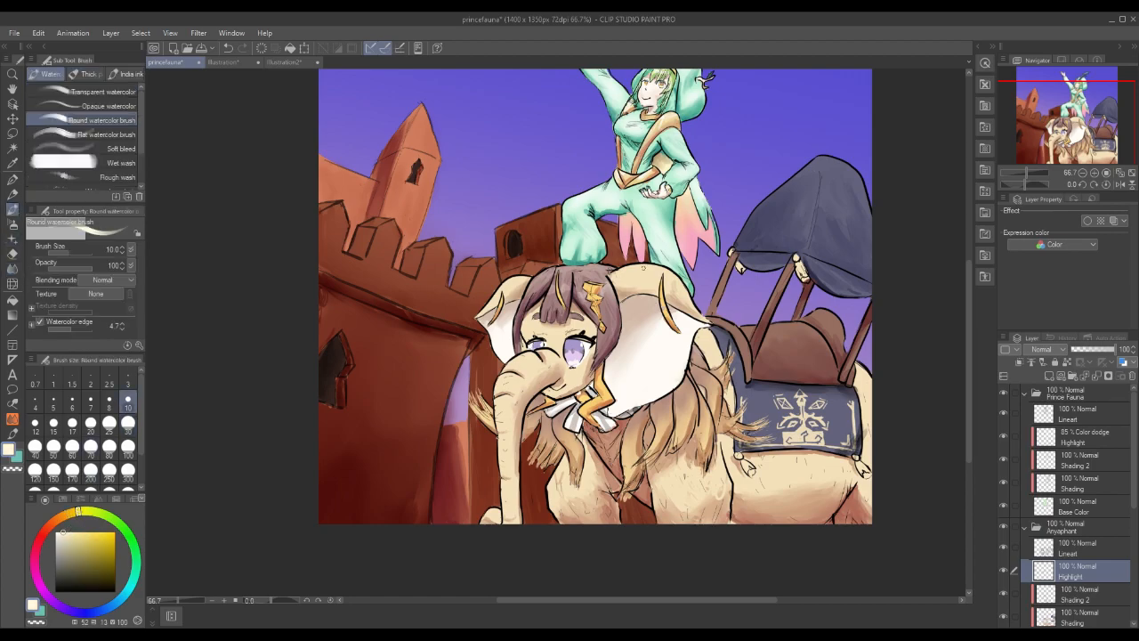
click(128, 421)
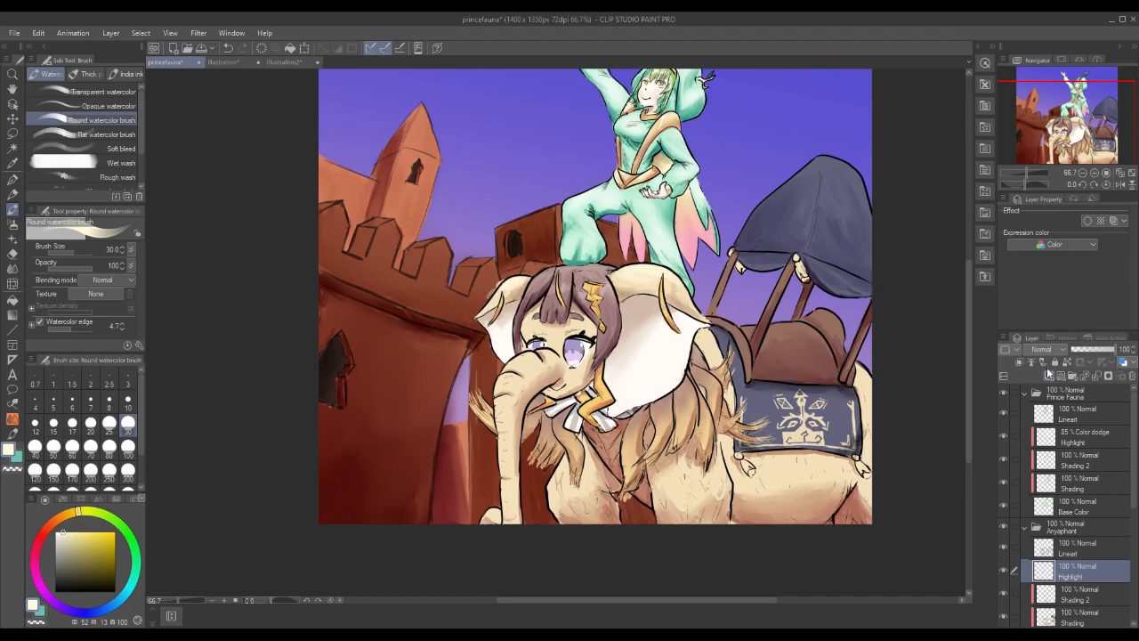
click(1020, 362)
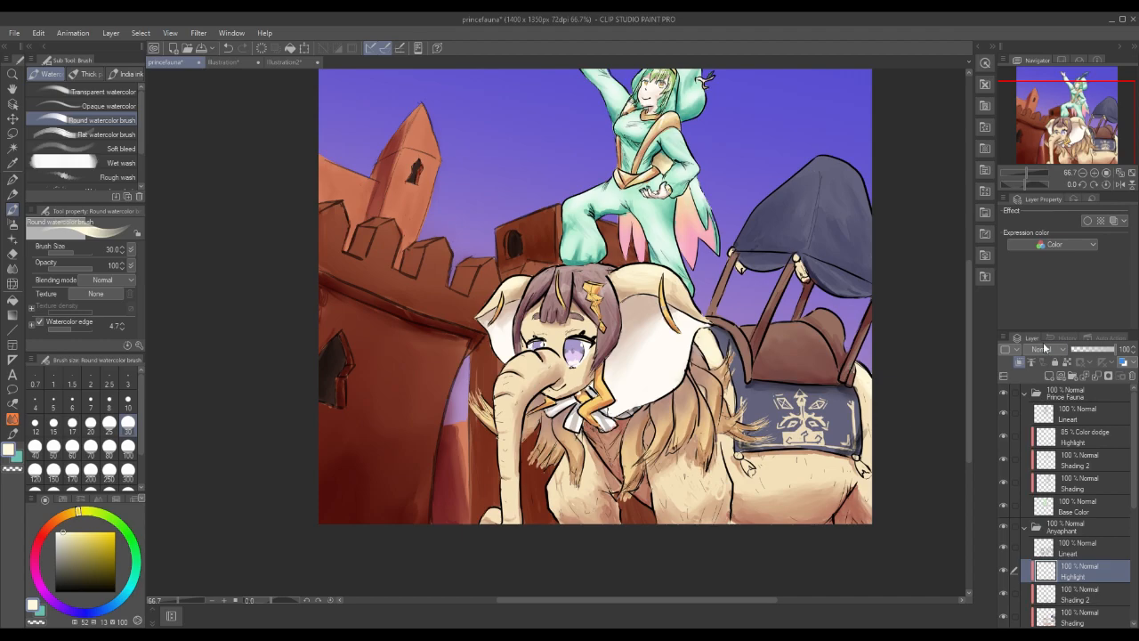
Try Add, Lighten, Subtract and Screen blending on the elephant's clipped Highlight layer.
click(1043, 347)
click(1046, 148)
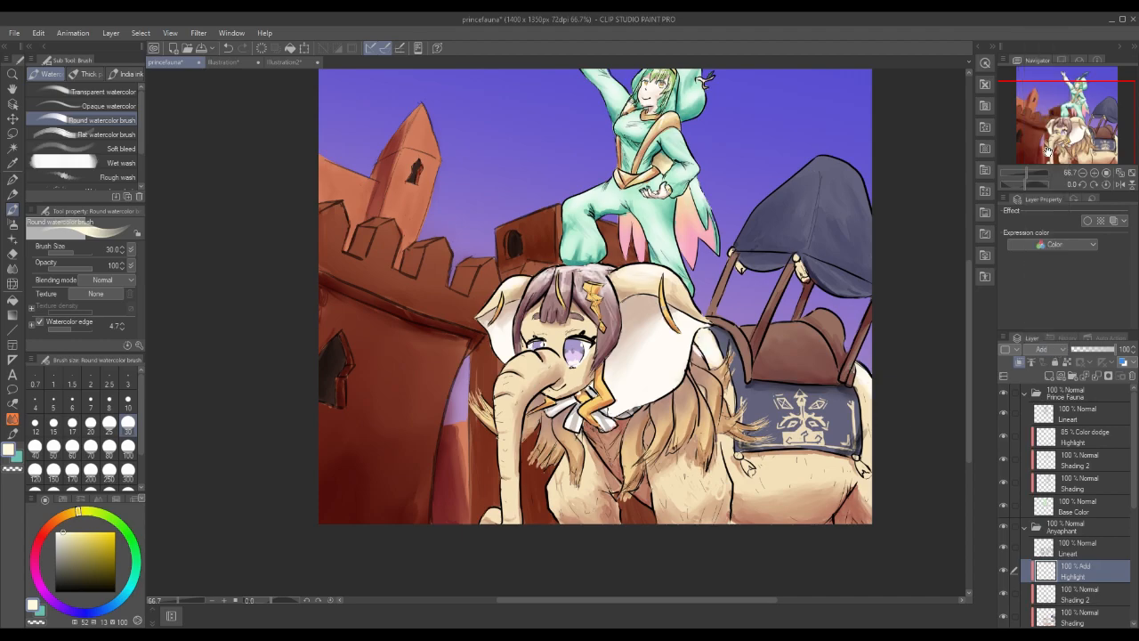
click(1067, 349)
click(1048, 108)
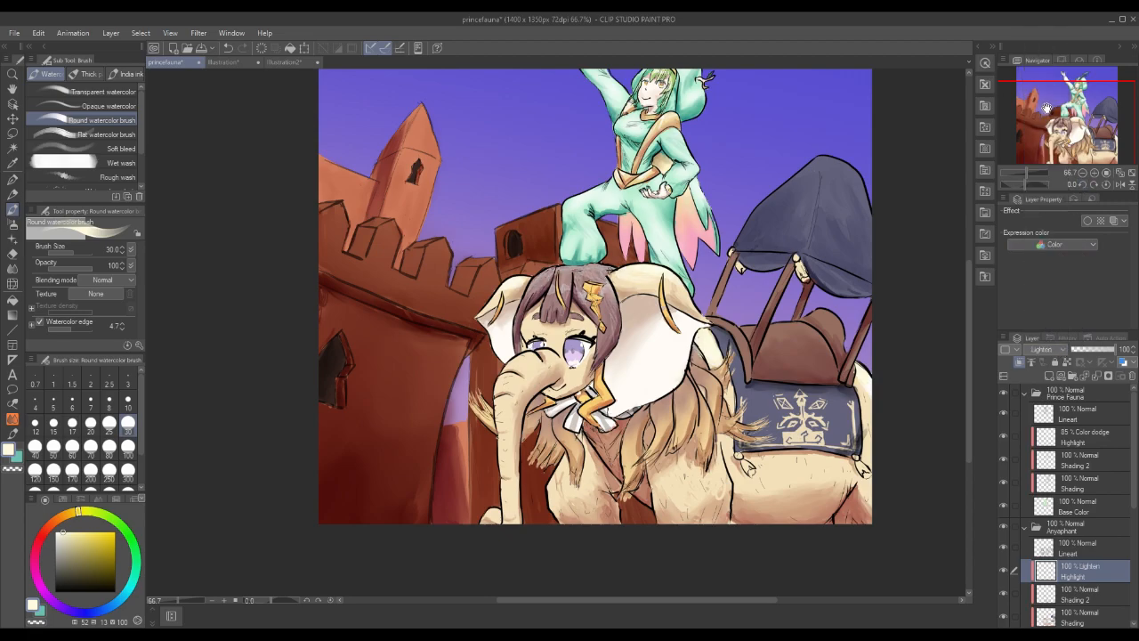
click(1061, 349)
click(1051, 93)
click(1052, 351)
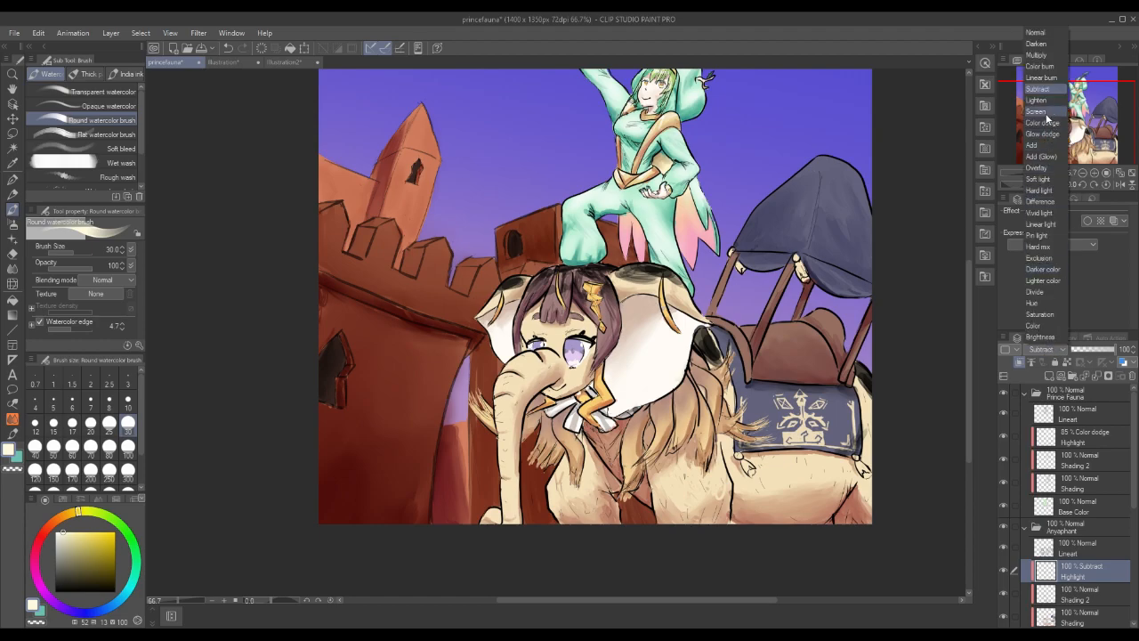
click(1046, 113)
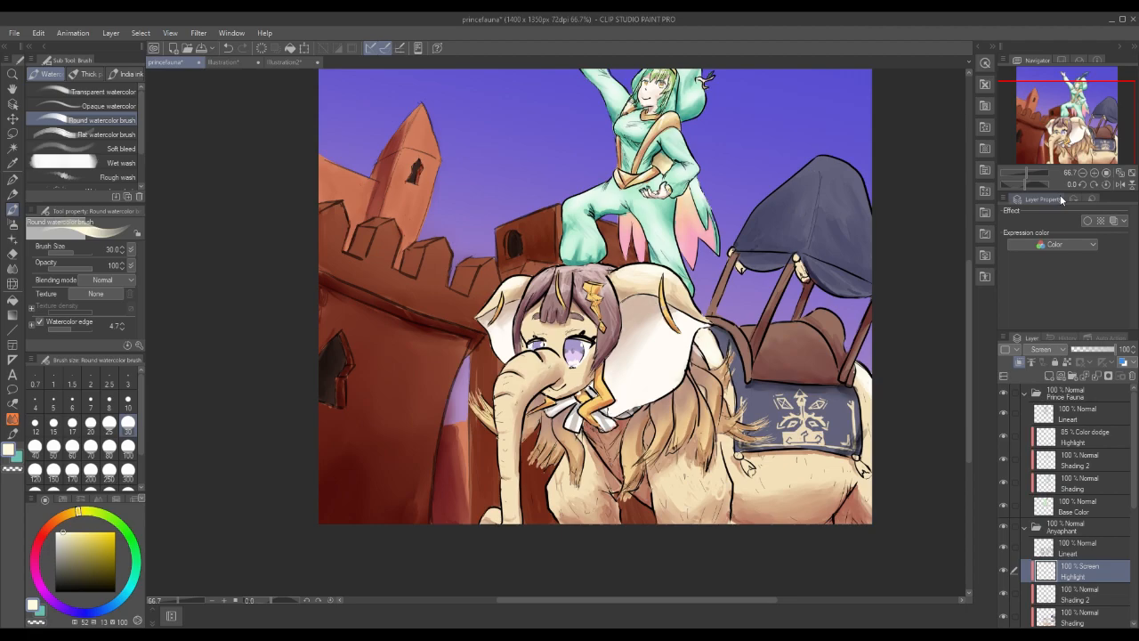
Switch to the Blend tool for the ear highlights and set the elephant's Highlight layer to Normal blending.
click(12, 267)
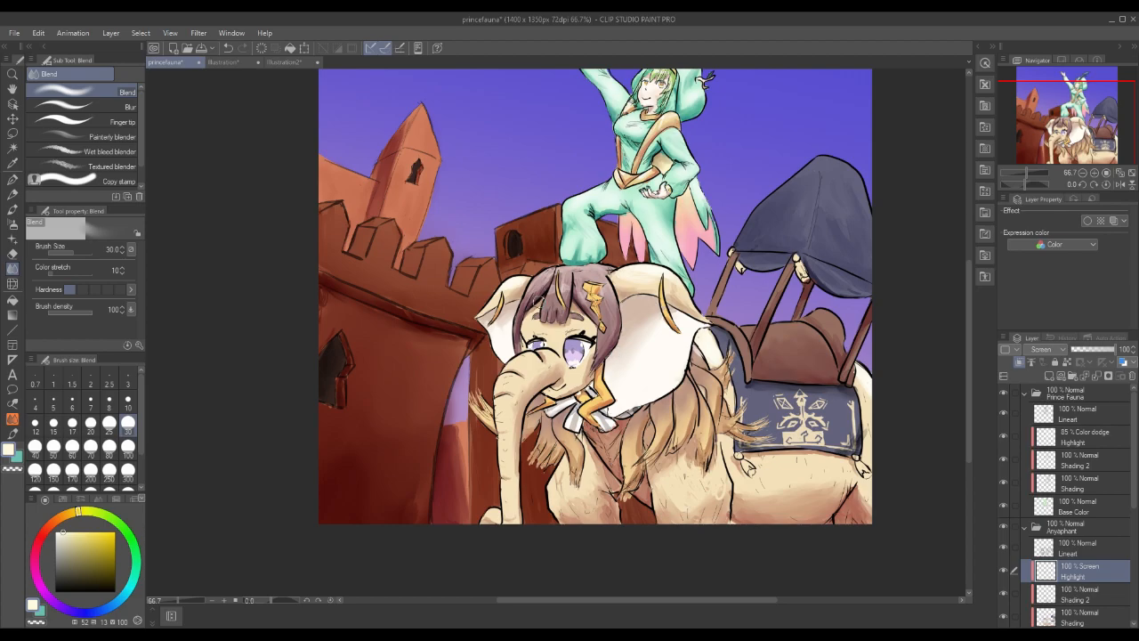
click(1041, 348)
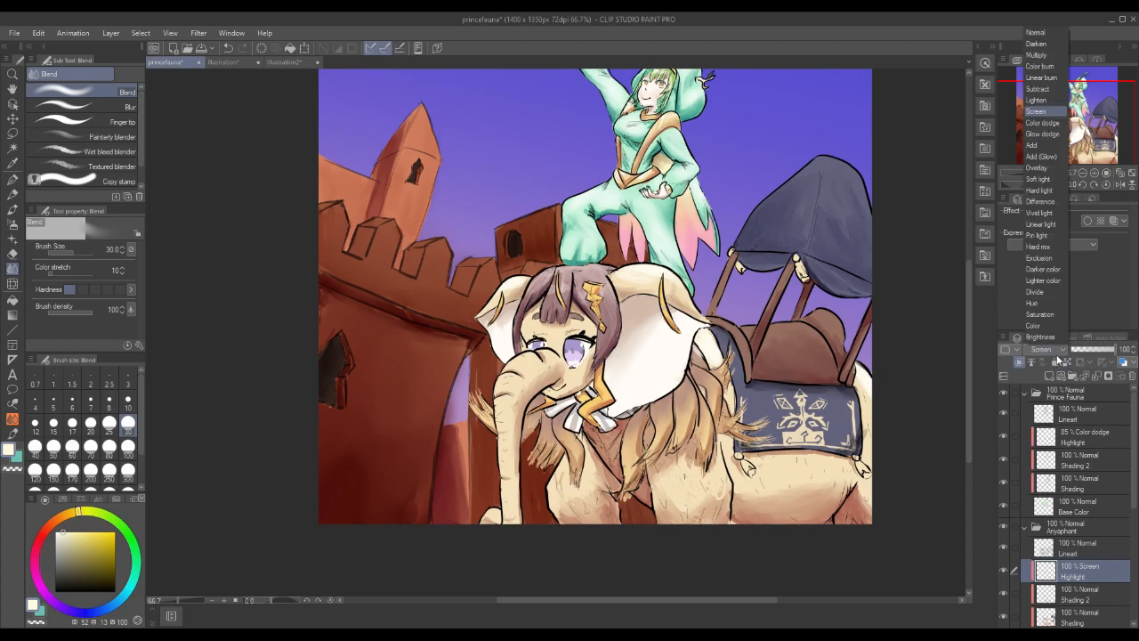
click(1046, 28)
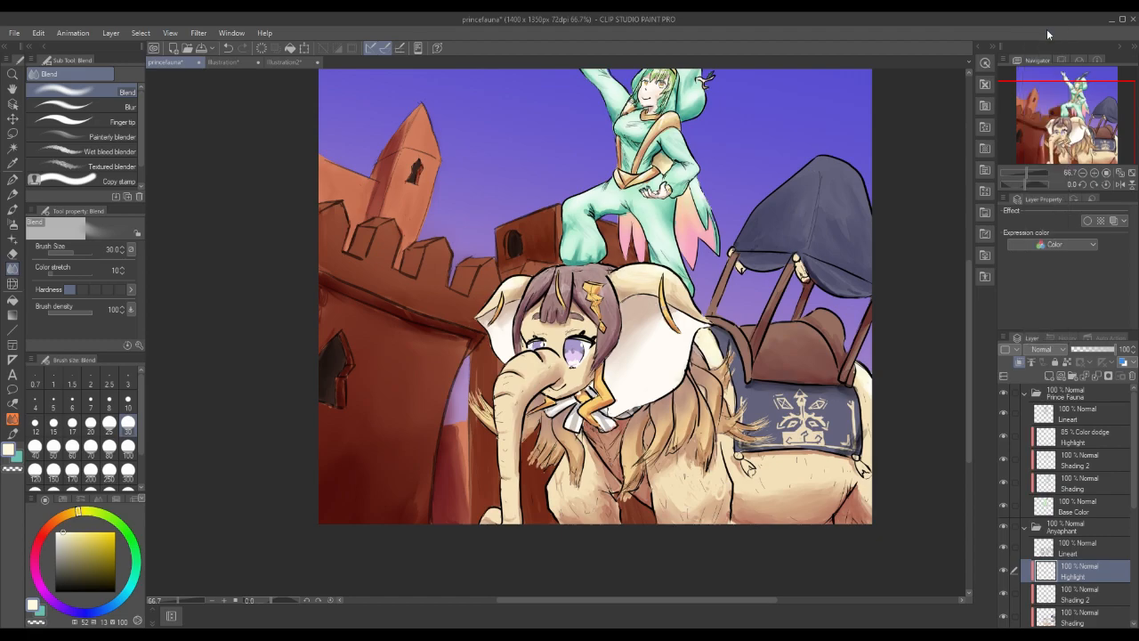
Paint pale yellow highlights on the elephant's legs, trunk and body with the Round watercolor brush and soften them with the Blend tool.
click(12, 209)
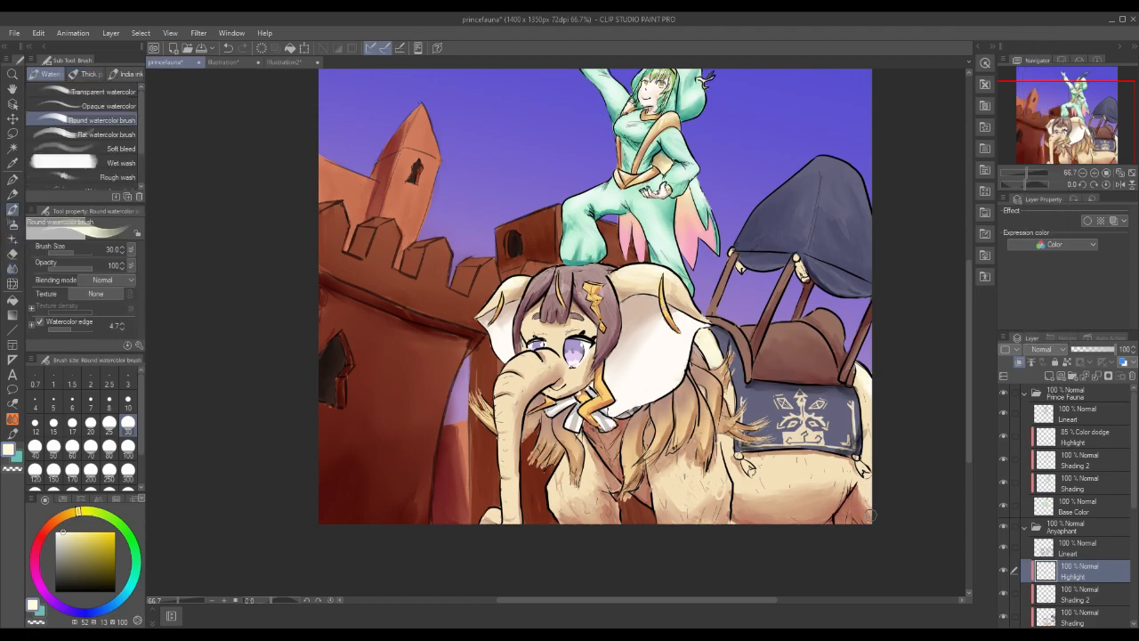
mouse_move(688, 493)
mouse_down()
mouse_move(679, 503)
mouse_move(721, 492)
mouse_move(656, 494)
mouse_move(655, 512)
mouse_up()
drag(554, 494, 562, 468)
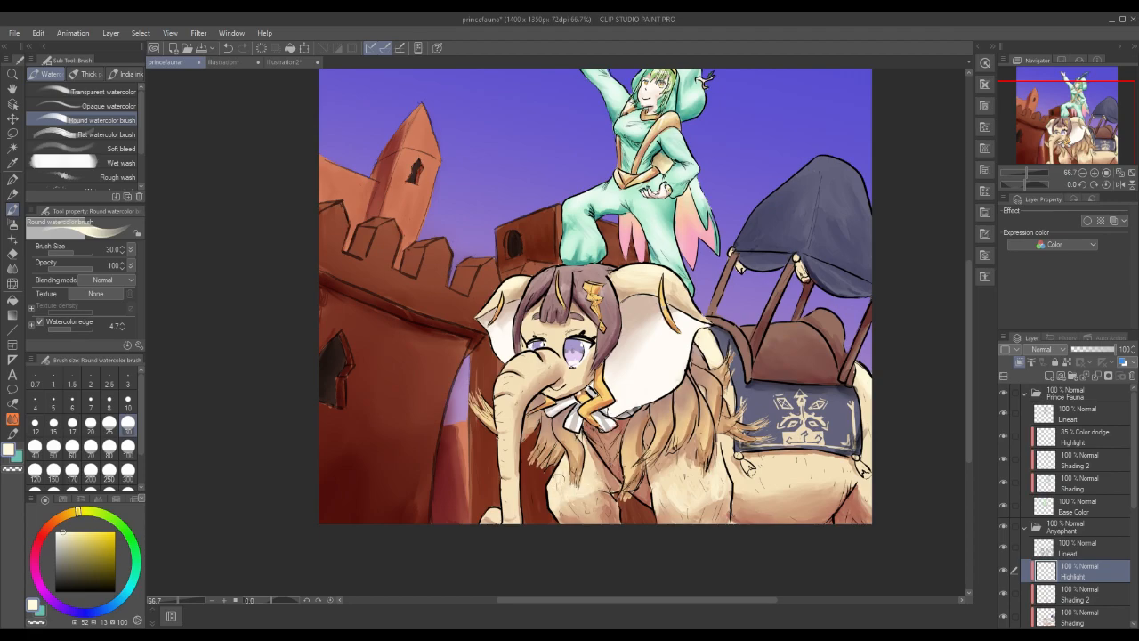
drag(523, 368, 548, 352)
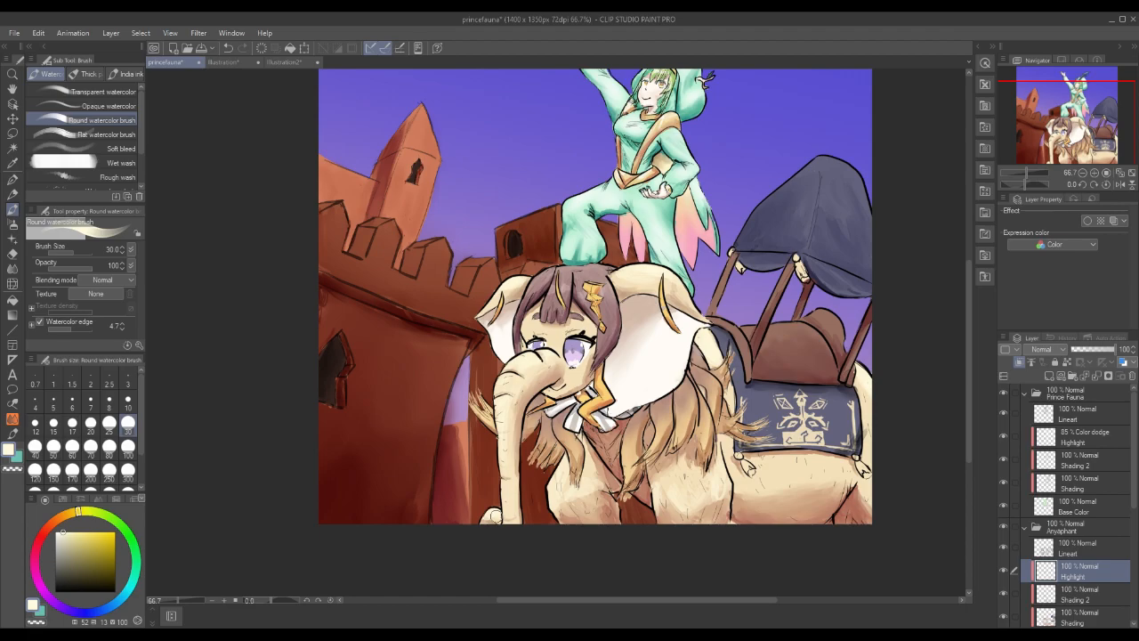
drag(829, 482, 815, 479)
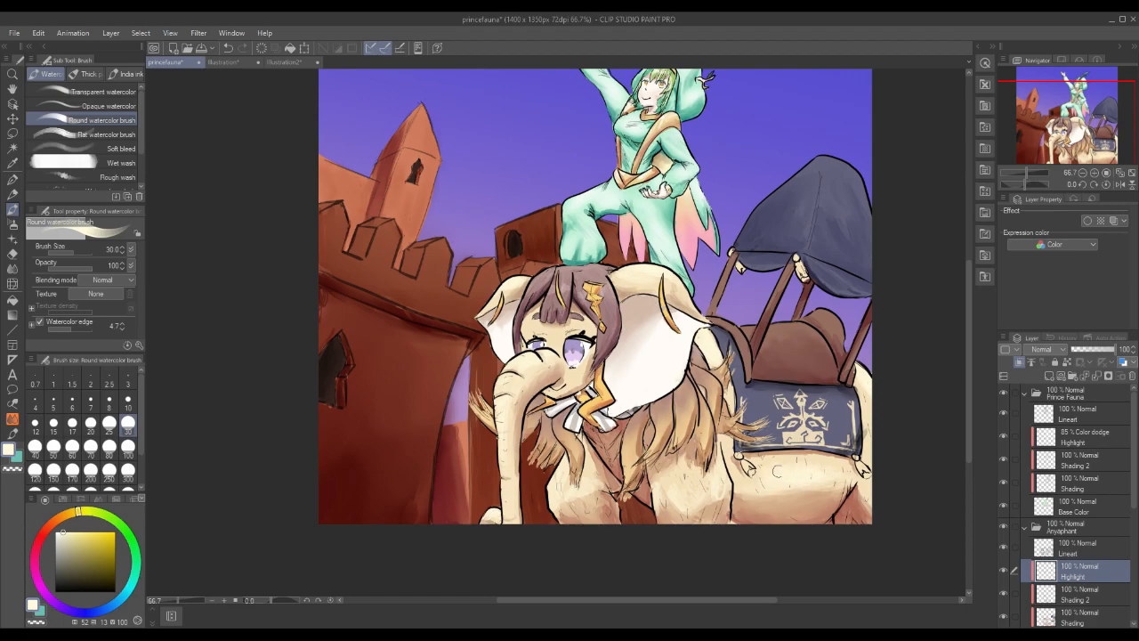
drag(834, 484, 854, 485)
click(12, 268)
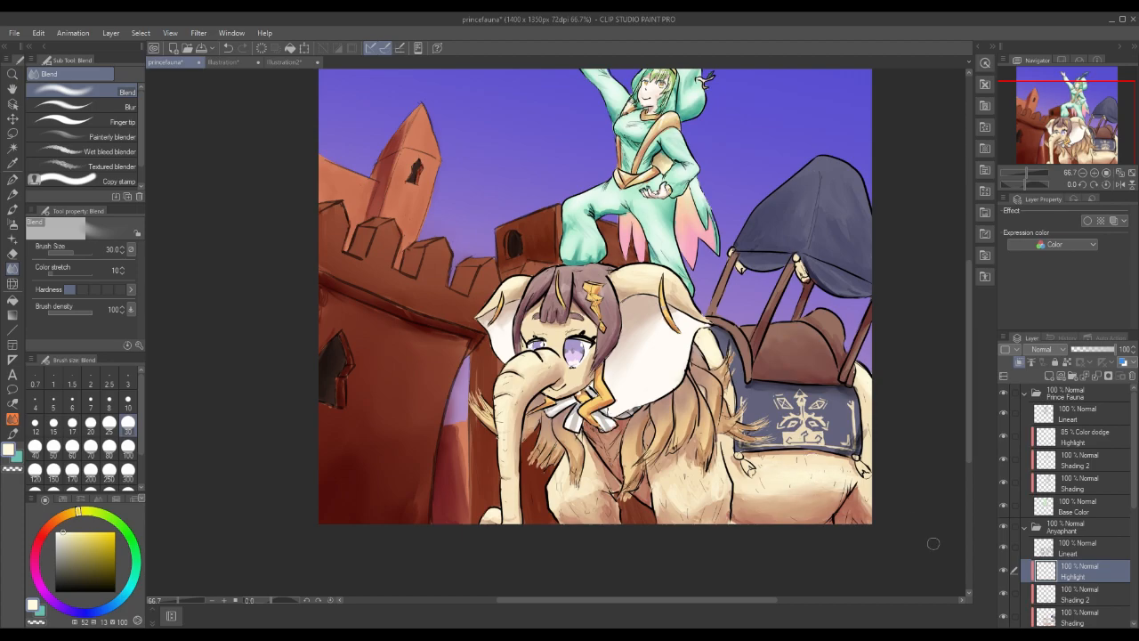
Paint light grey-blue highlights on the elephant's blue canopy with the Round watercolor brush and switch to the Blend tool to soften them.
click(12, 210)
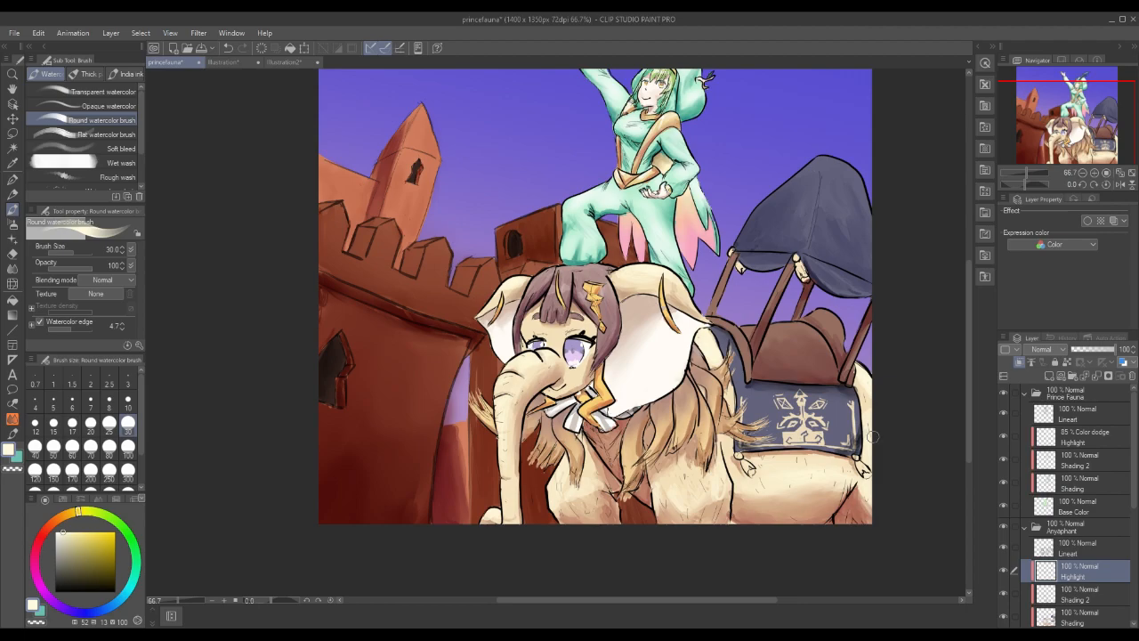
alt+click(833, 168)
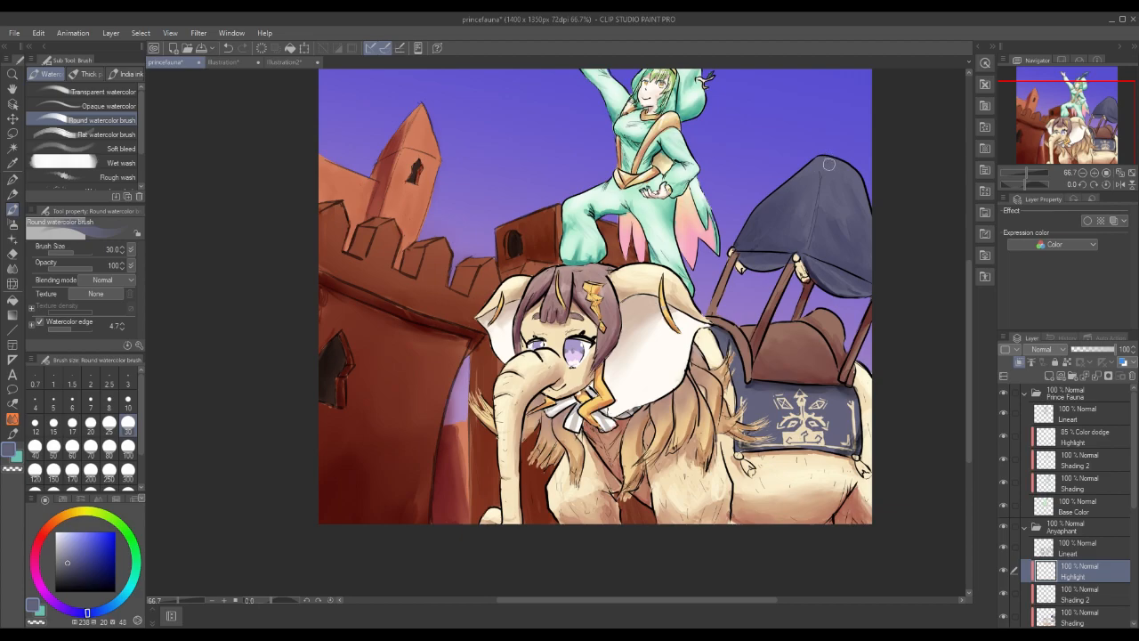
click(65, 554)
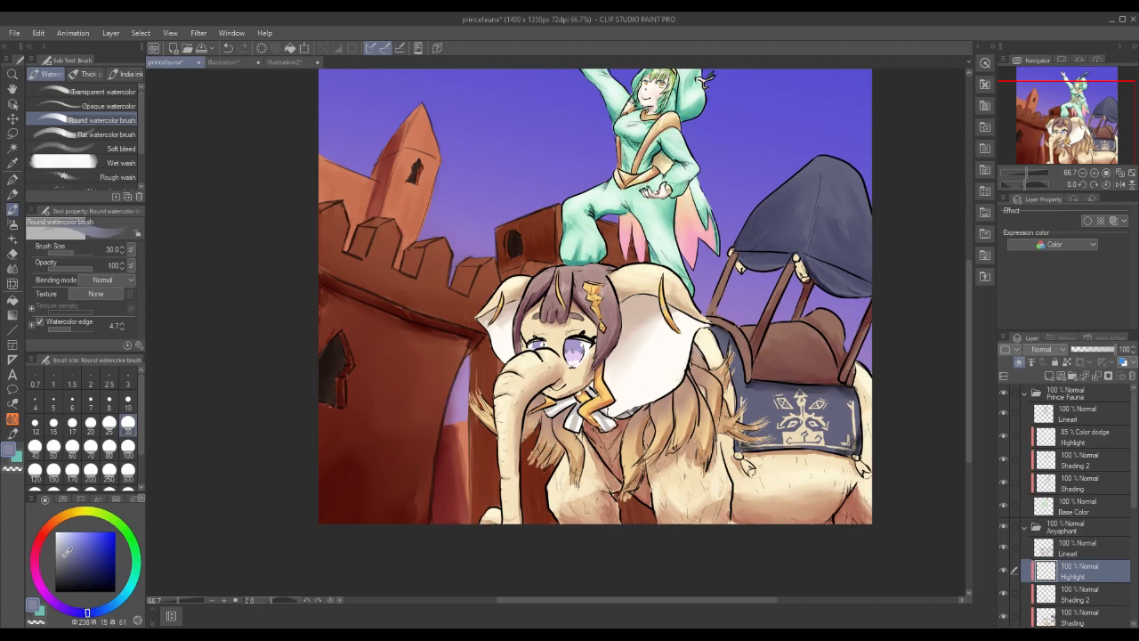
mouse_move(161, 635)
click(109, 609)
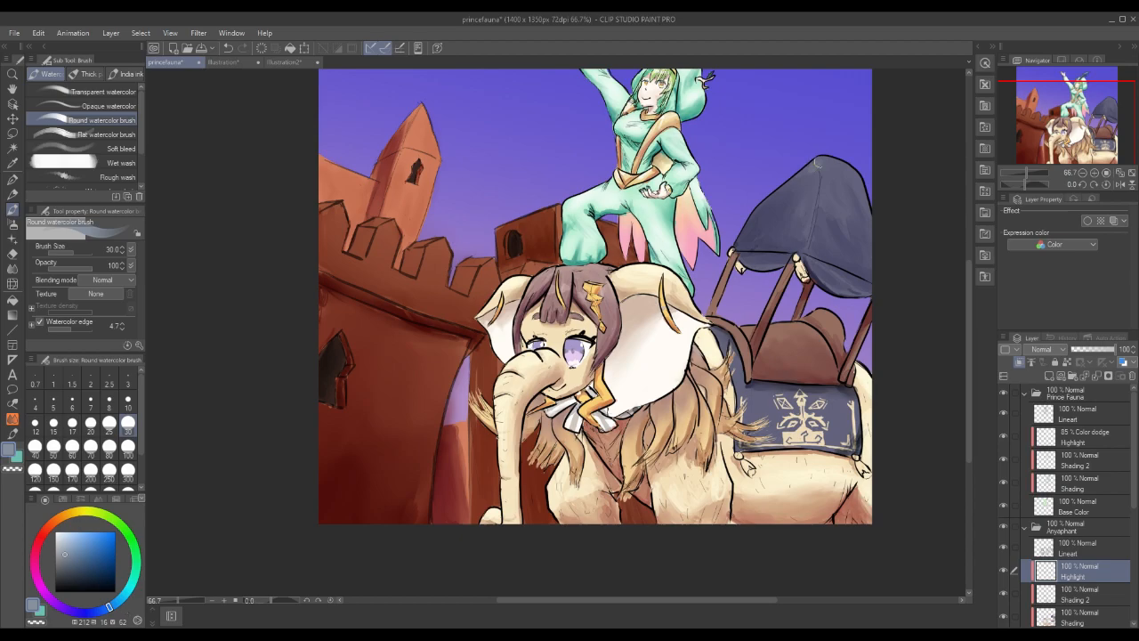
mouse_move(839, 164)
mouse_down()
mouse_move(868, 208)
mouse_move(837, 178)
mouse_up()
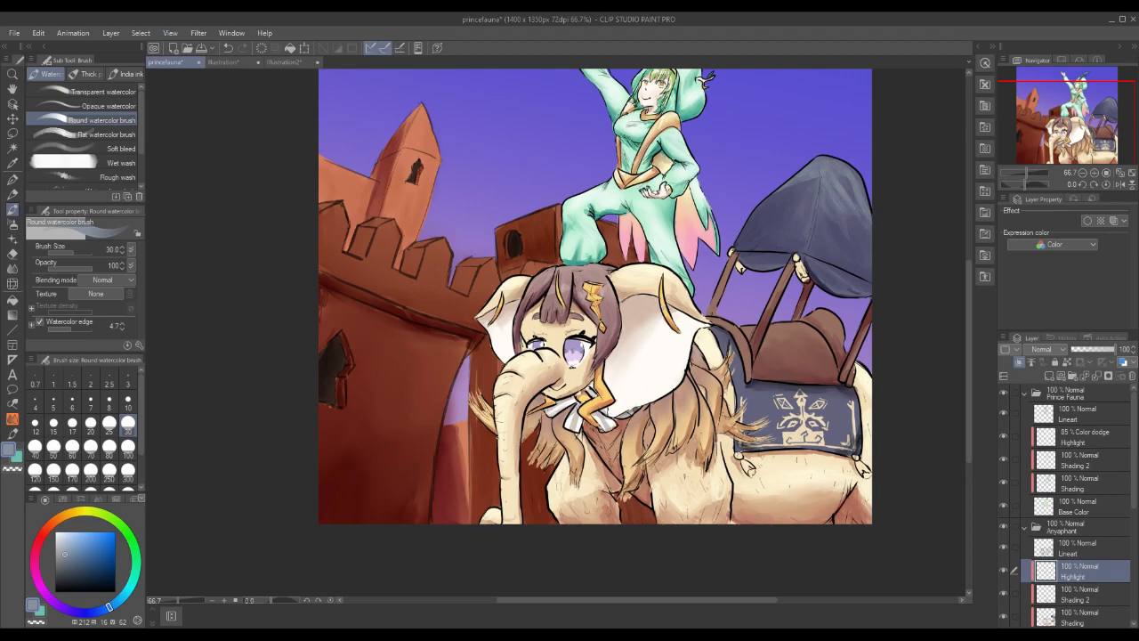
key(j)
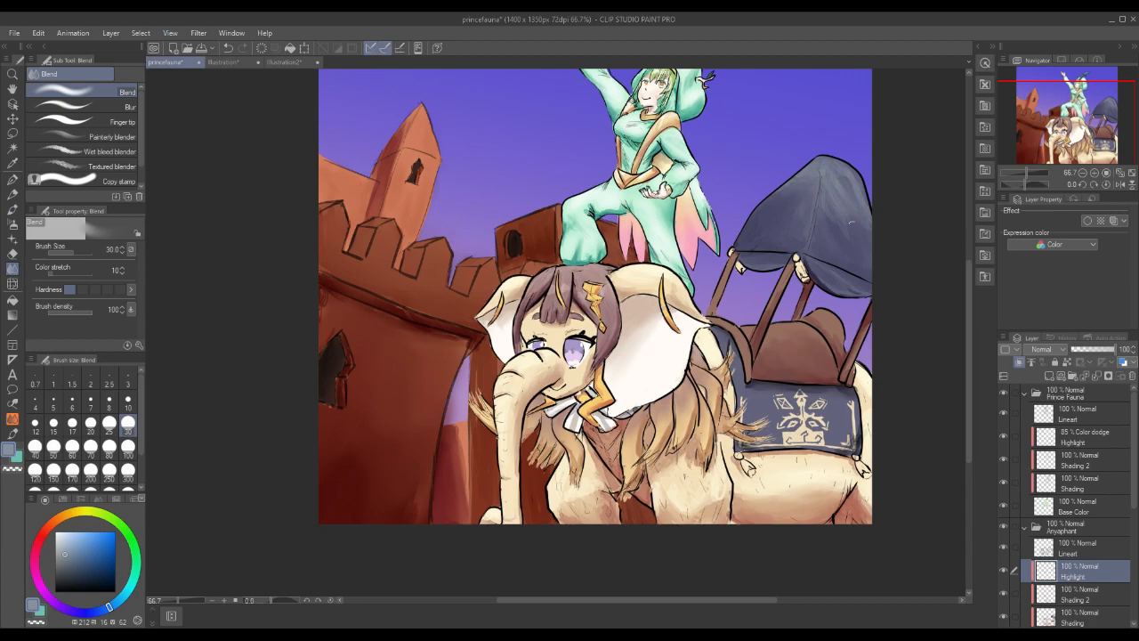
Paint and blend the same grey-blue highlights on the blue saddle blanket and set the elephant's Highlight layer to Screen.
key(b)
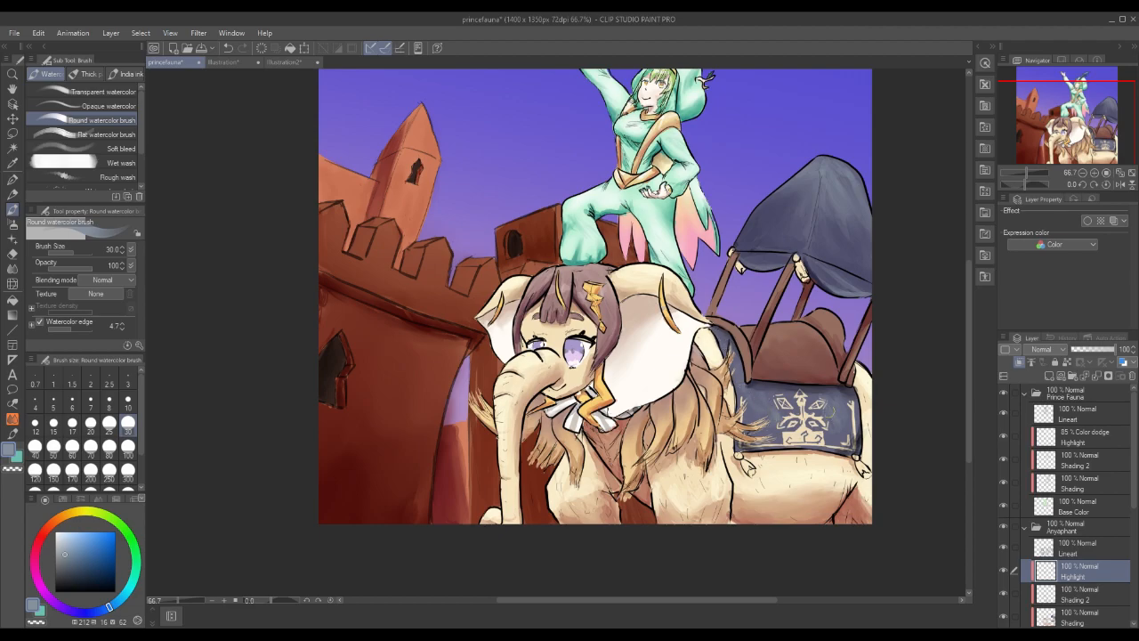
key(j)
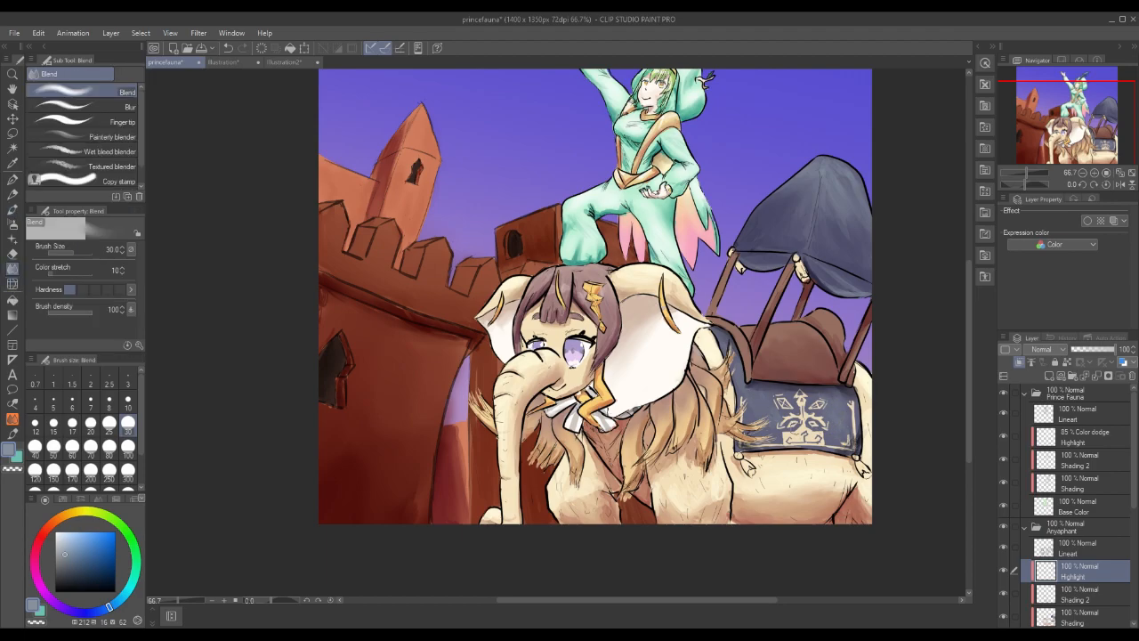
click(1043, 349)
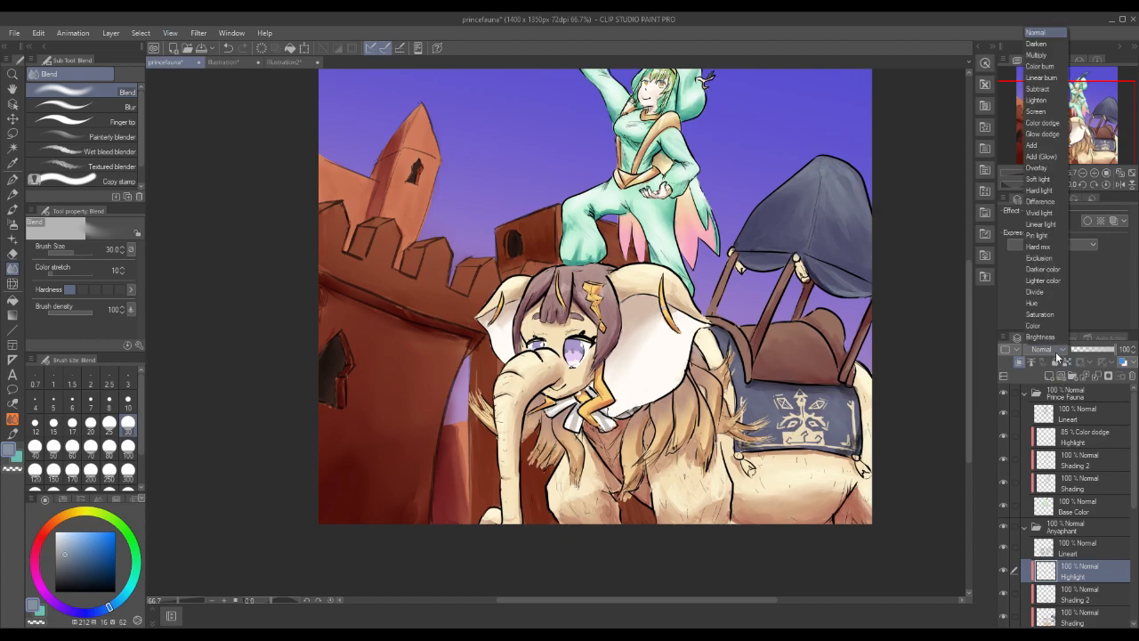
click(1055, 112)
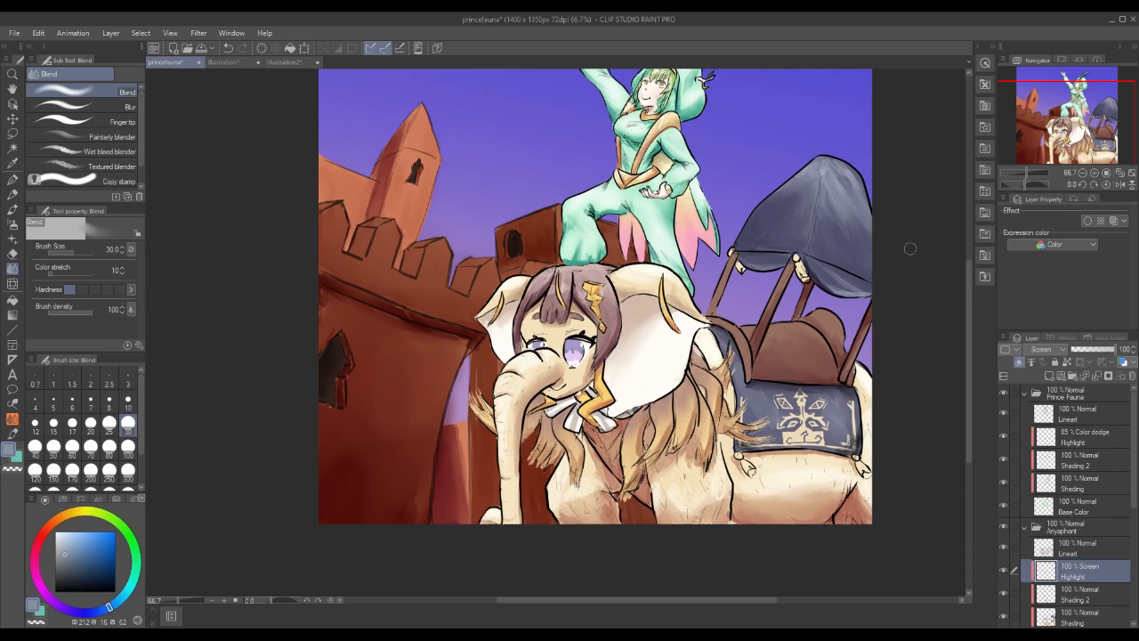
Paint light orange-brown highlights on the brown saddle with the Round watercolor brush at size 30 and soften them with the Blend tool.
alt+click(824, 323)
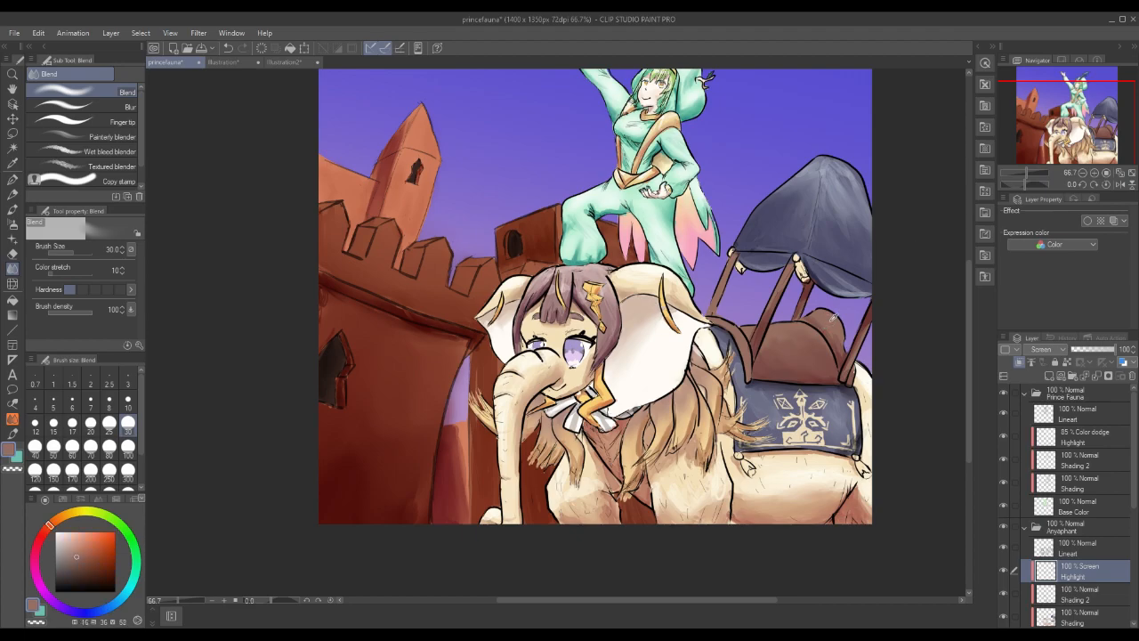
click(70, 542)
click(59, 518)
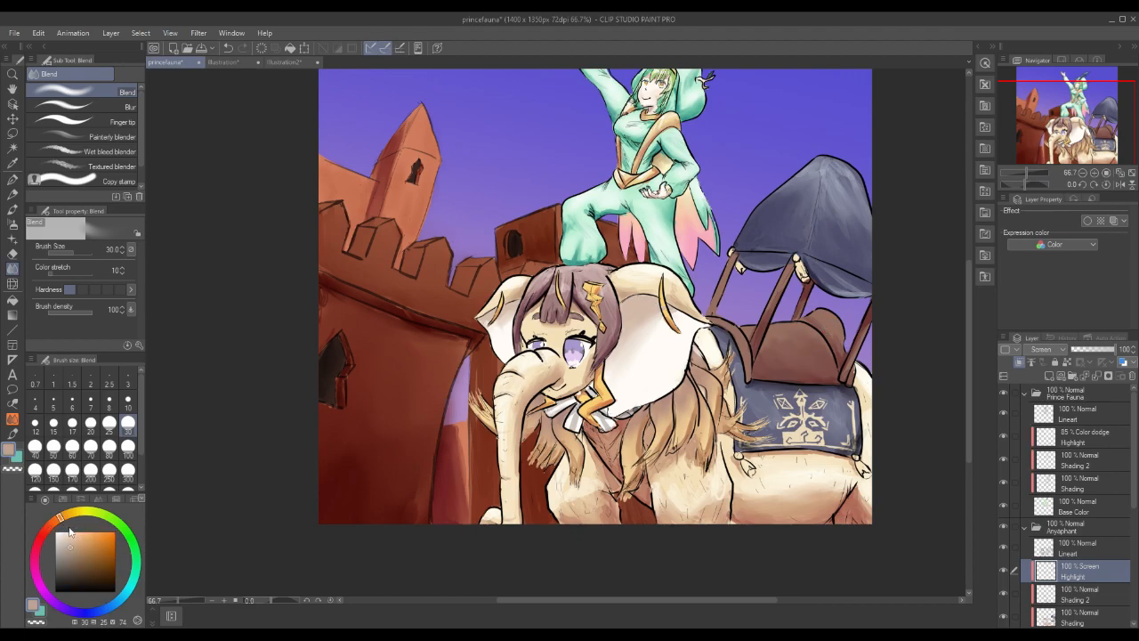
click(12, 210)
drag(819, 308, 837, 327)
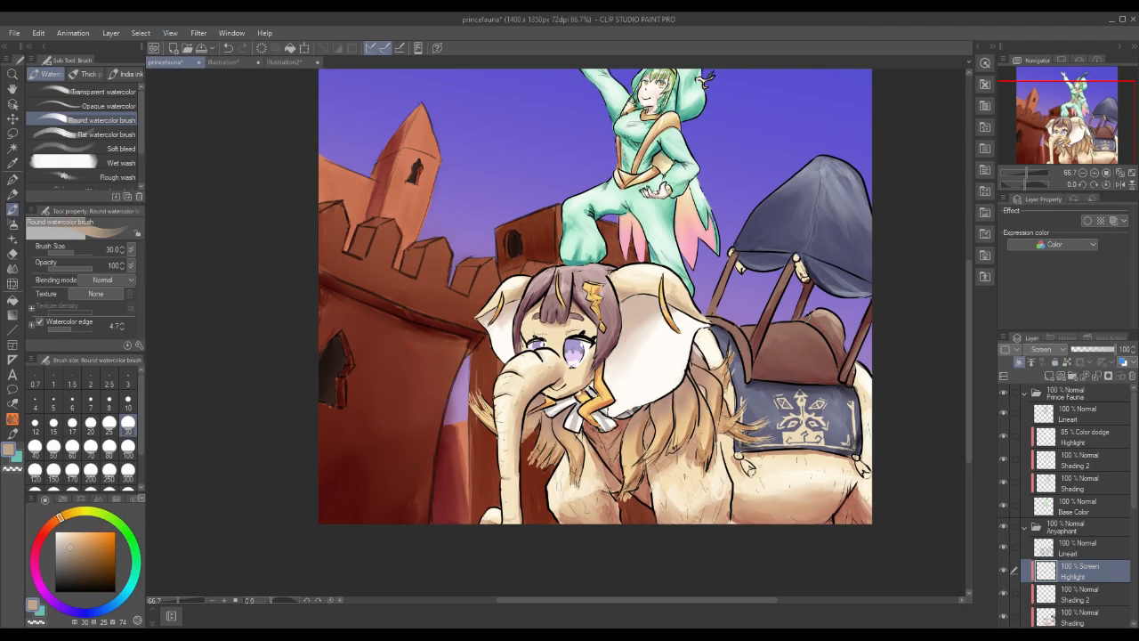
click(12, 283)
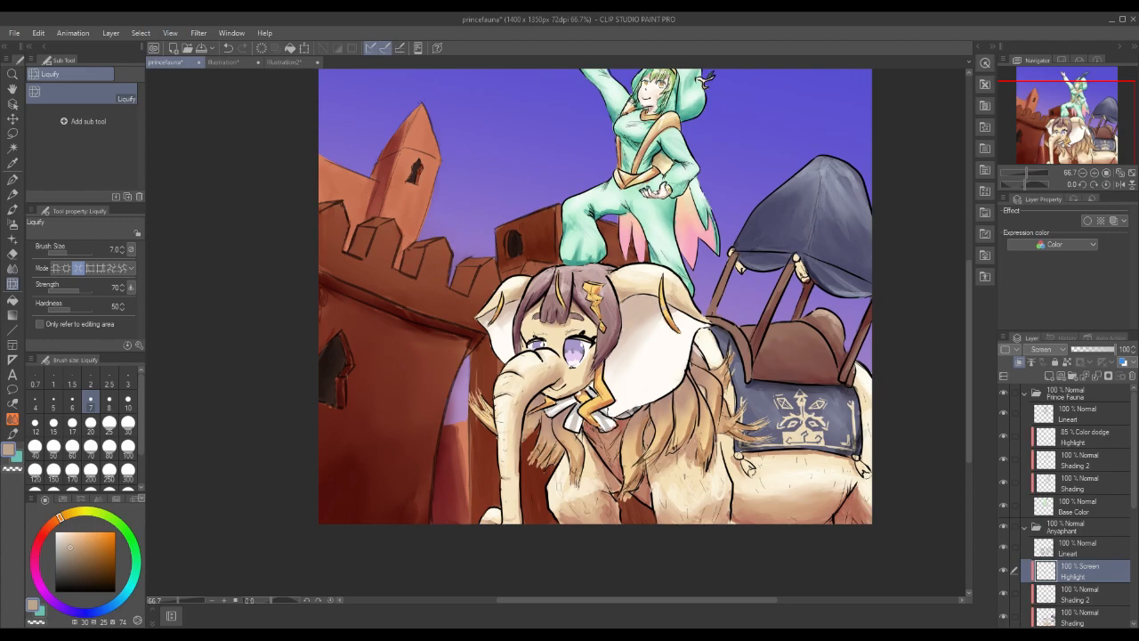
key(b)
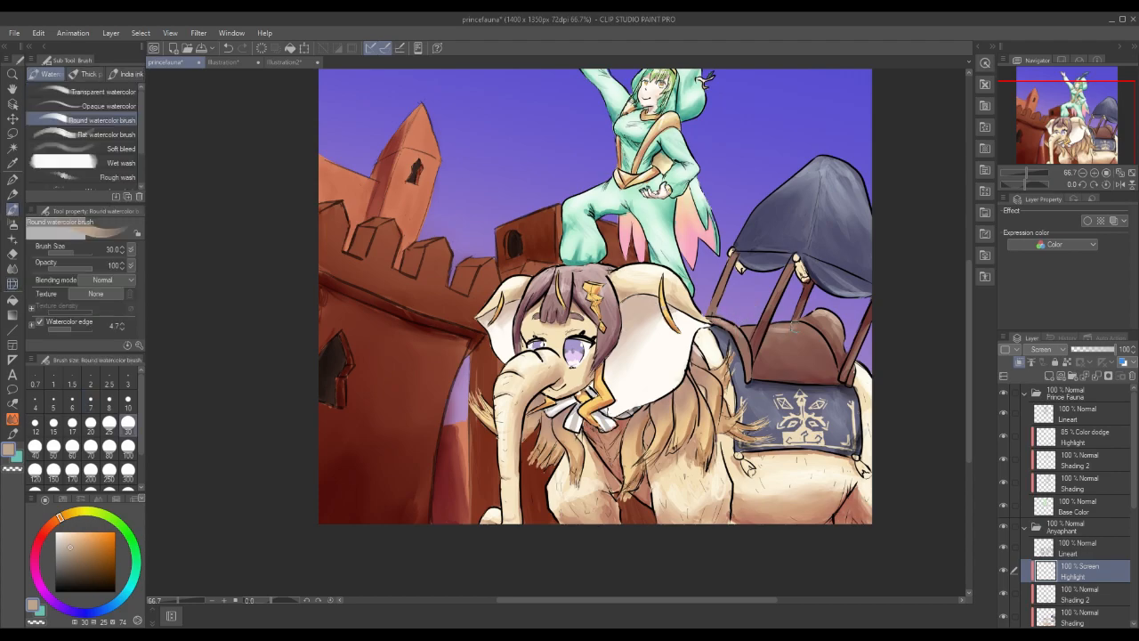
mouse_move(799, 325)
mouse_down()
mouse_move(823, 342)
mouse_move(753, 331)
mouse_move(779, 325)
mouse_move(818, 346)
mouse_move(755, 333)
mouse_move(776, 345)
mouse_up()
key(j)
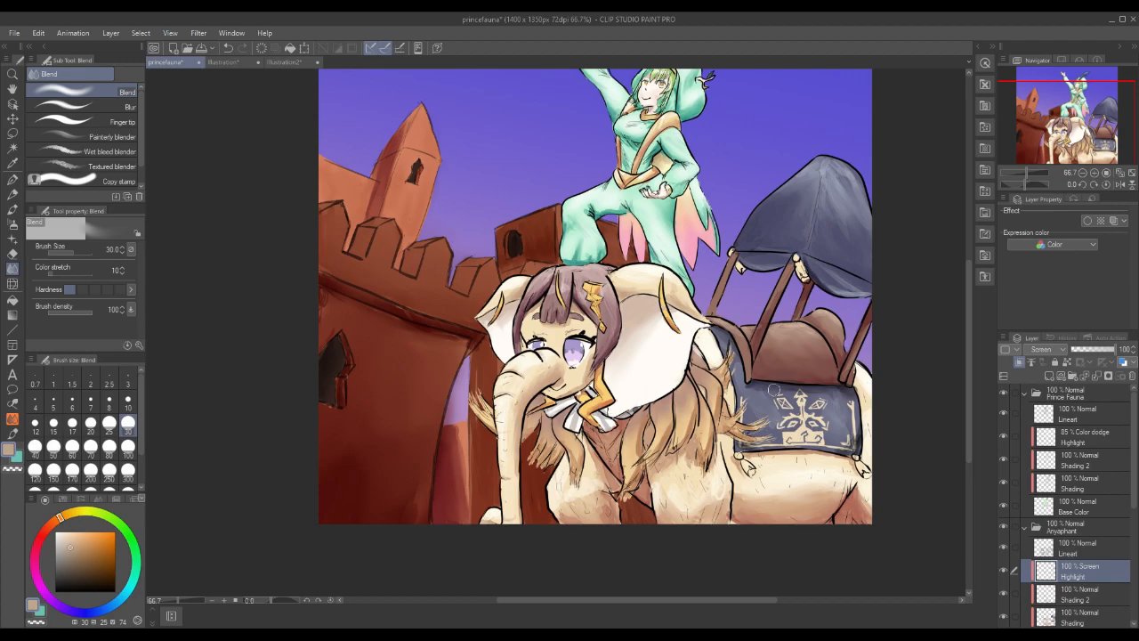
Paint dark reddish-brown shading on the saddle's lower front edge on the elephant's Shading 2 layer.
alt+click(838, 365)
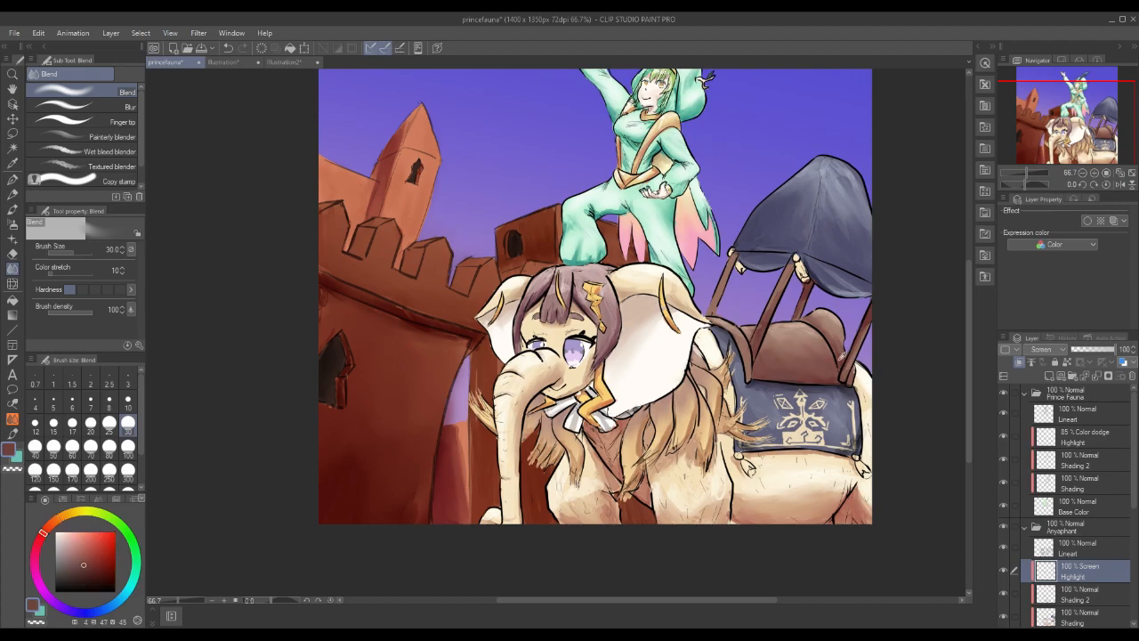
click(1096, 603)
click(13, 208)
drag(743, 354, 748, 383)
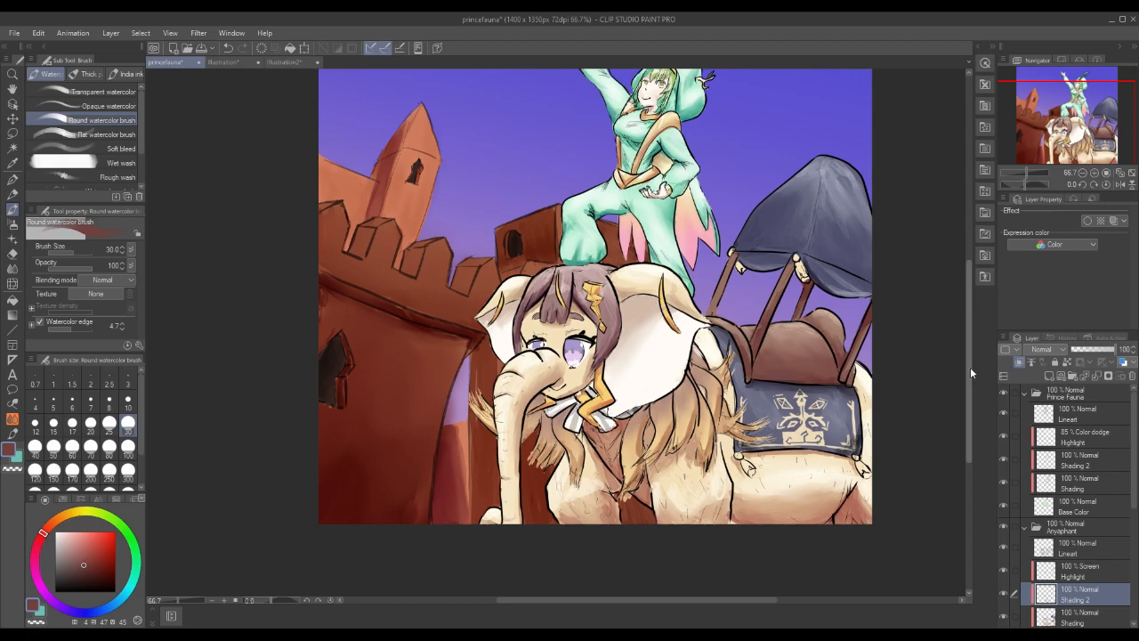
Add a new layer named Highlight above the Shading layer in the Background folder.
drag(968, 370, 967, 348)
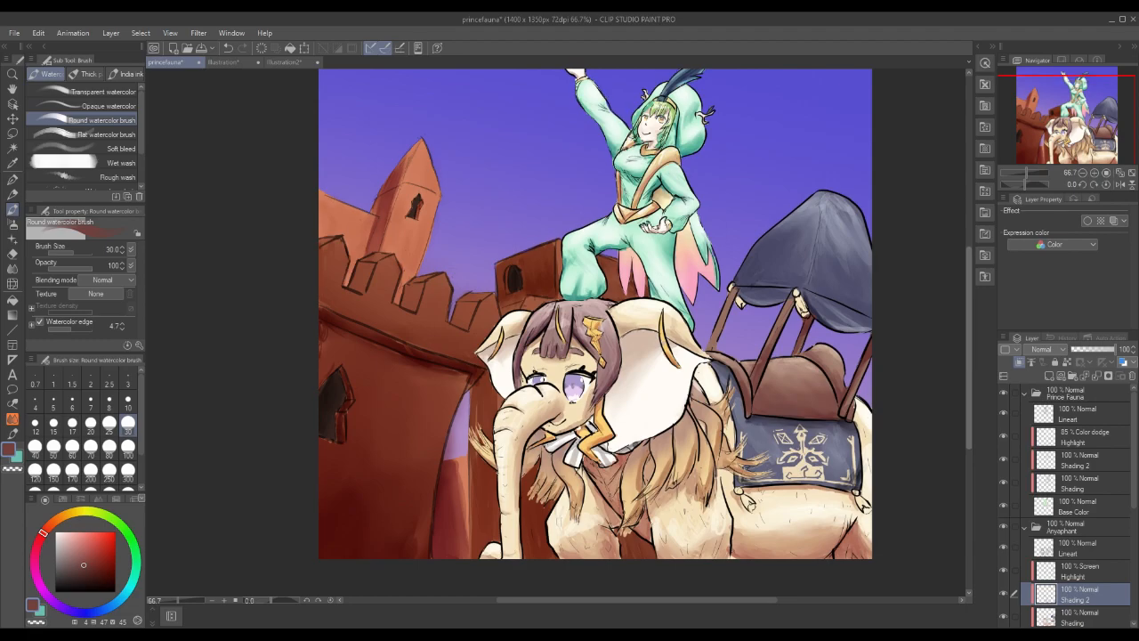
click(1096, 577)
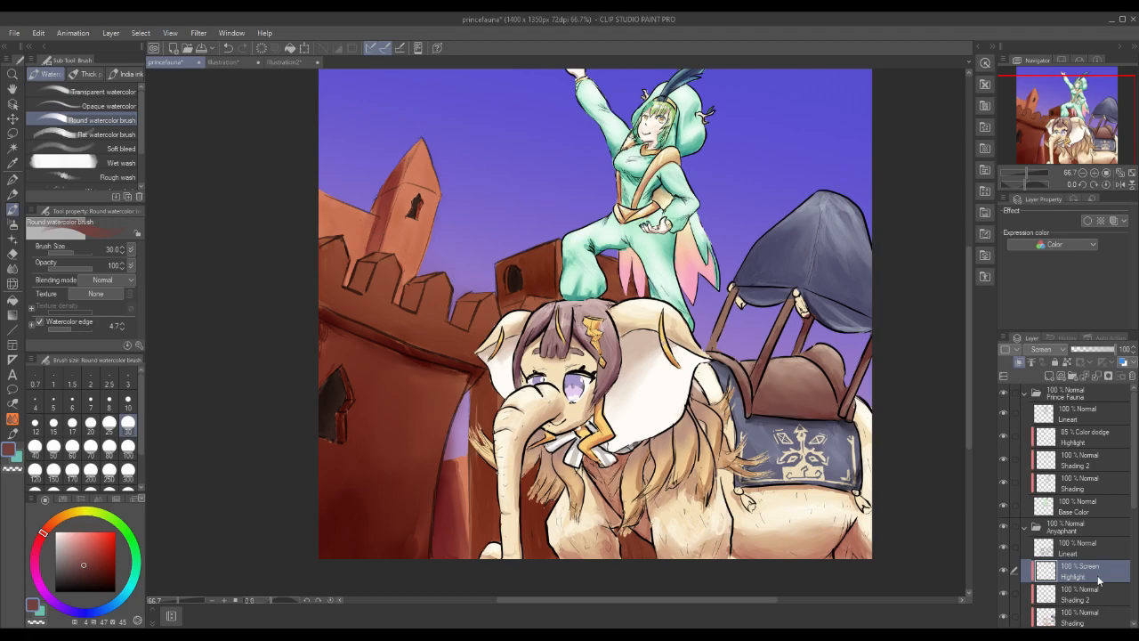
mouse_move(967, 389)
mouse_down()
mouse_move(967, 430)
mouse_move(969, 380)
mouse_up()
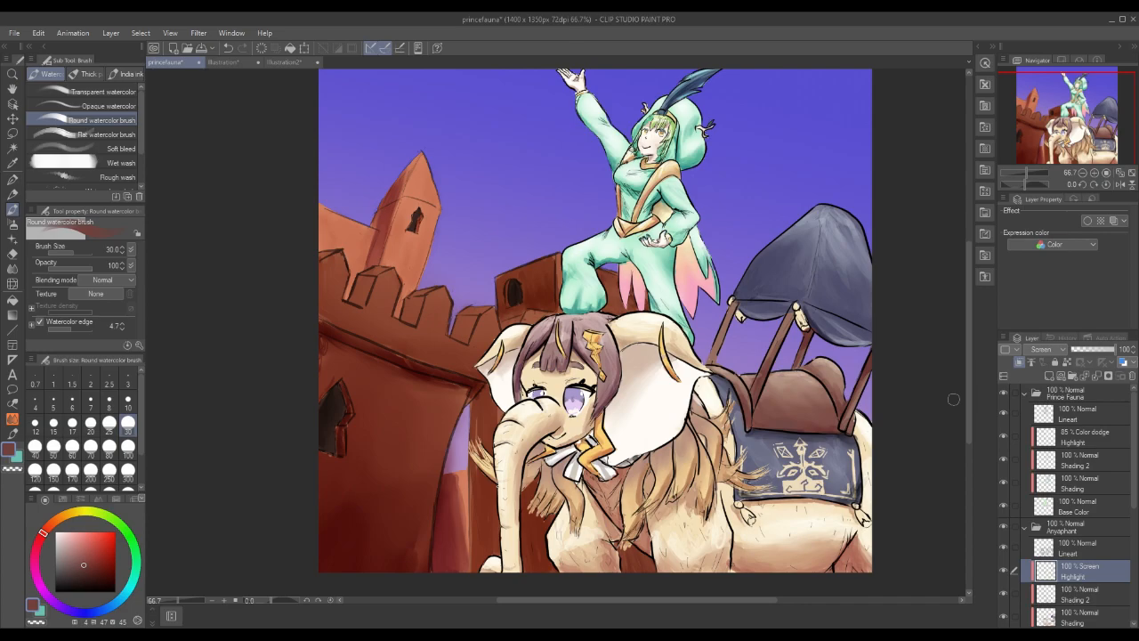
scroll(1076, 505, down, 5)
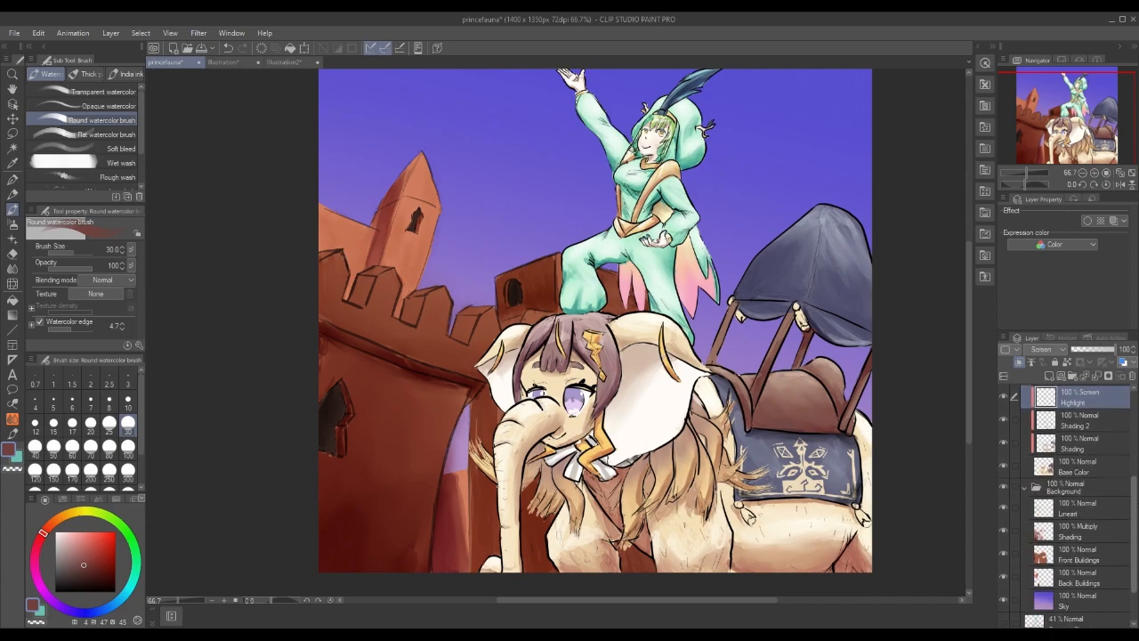
click(1076, 505)
click(1047, 375)
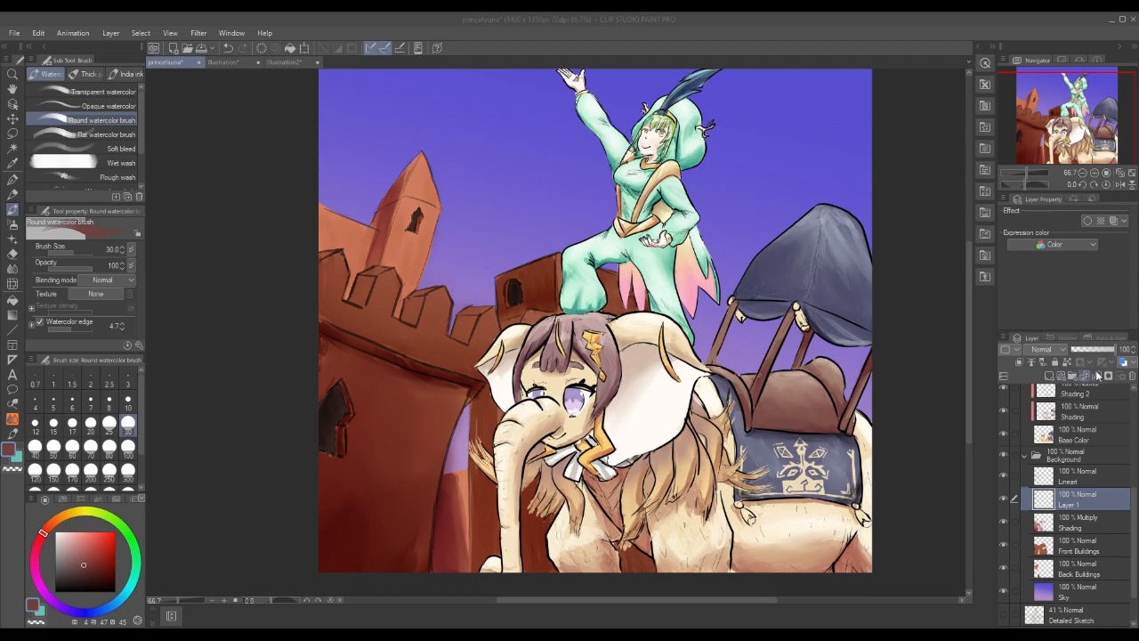
double_click(1072, 503)
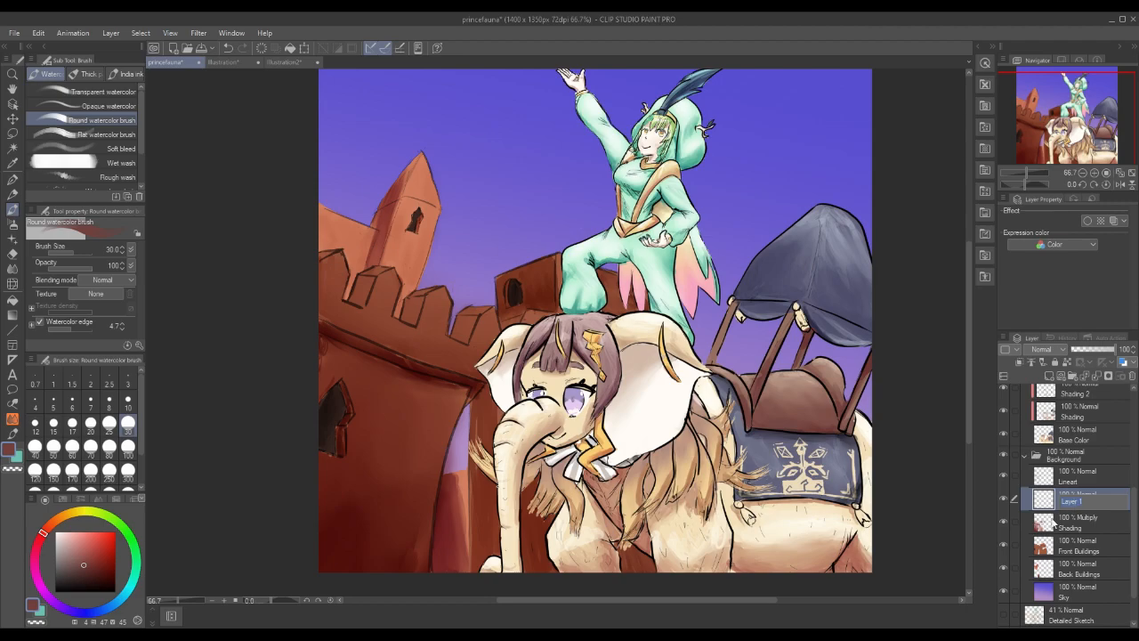
text(H)
key(BackSpace)
key(BackSpace)
text(ighlight)
key(Return)
Airbrush light orange highlights onto the front castle wall with the Soft airbrush at size 30.
right_click(419, 409)
right_click(433, 402)
click(85, 548)
click(62, 517)
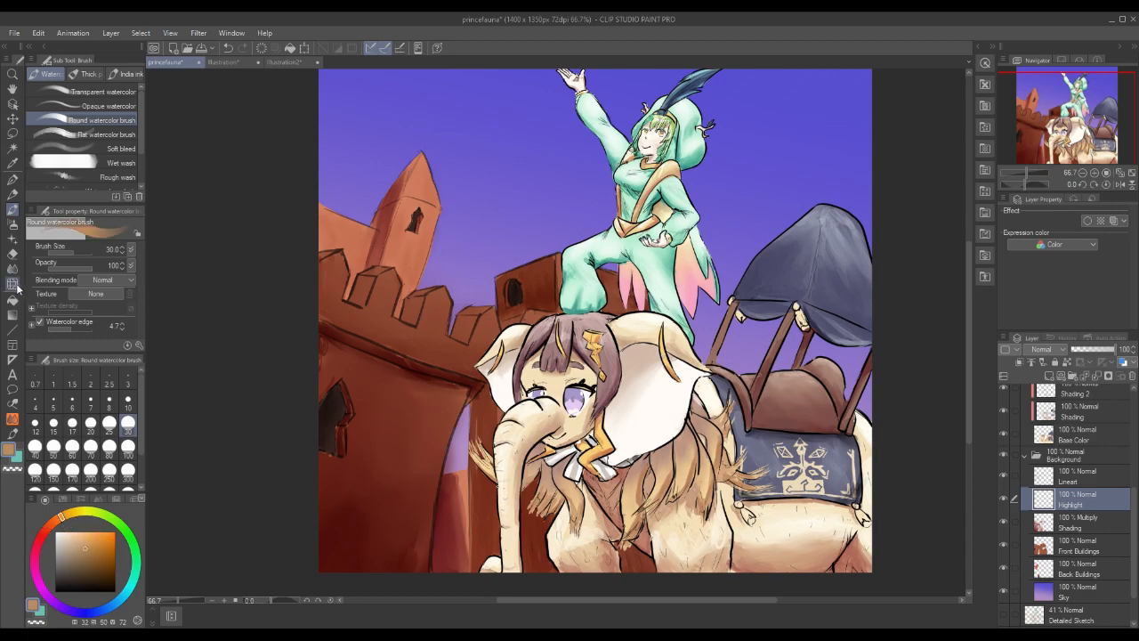
click(12, 225)
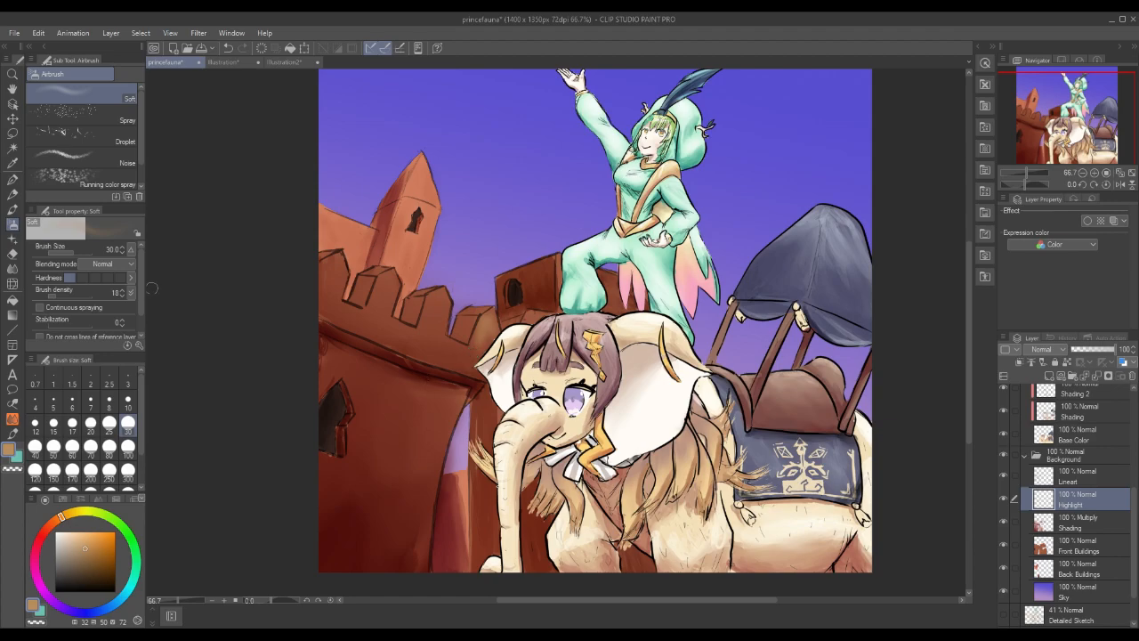
drag(142, 279, 138, 294)
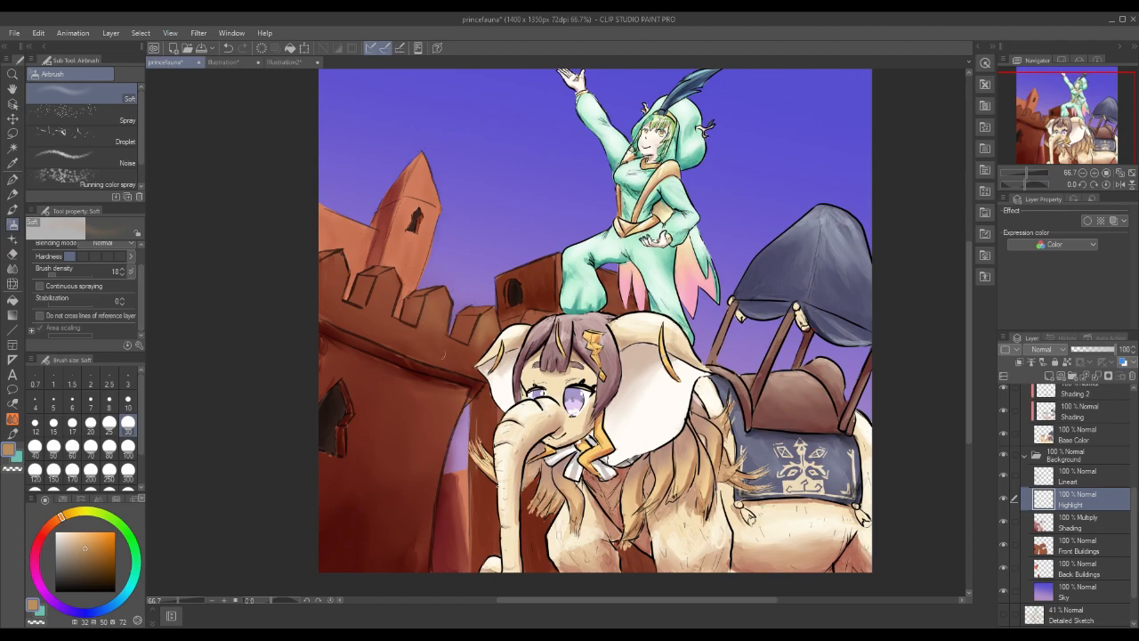
drag(402, 445, 421, 399)
drag(425, 467, 444, 424)
drag(407, 519, 409, 489)
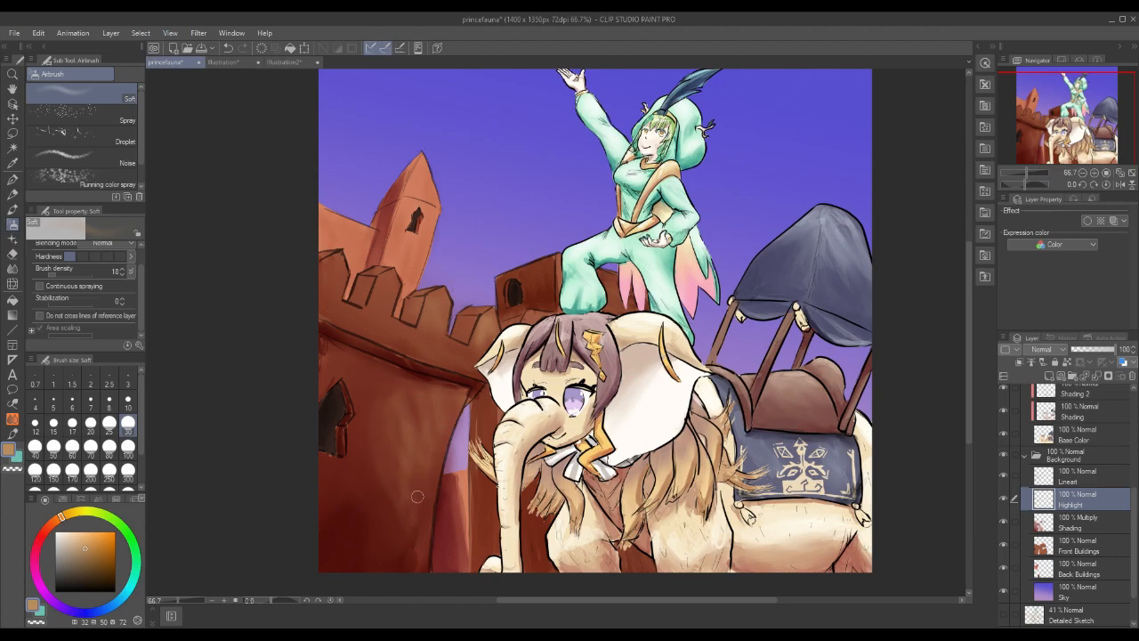
Spread the orange highlights broadly over the front castle wall with the Soft airbrush at size 100.
click(127, 449)
mouse_move(417, 433)
mouse_down()
mouse_move(400, 421)
mouse_move(404, 524)
mouse_up()
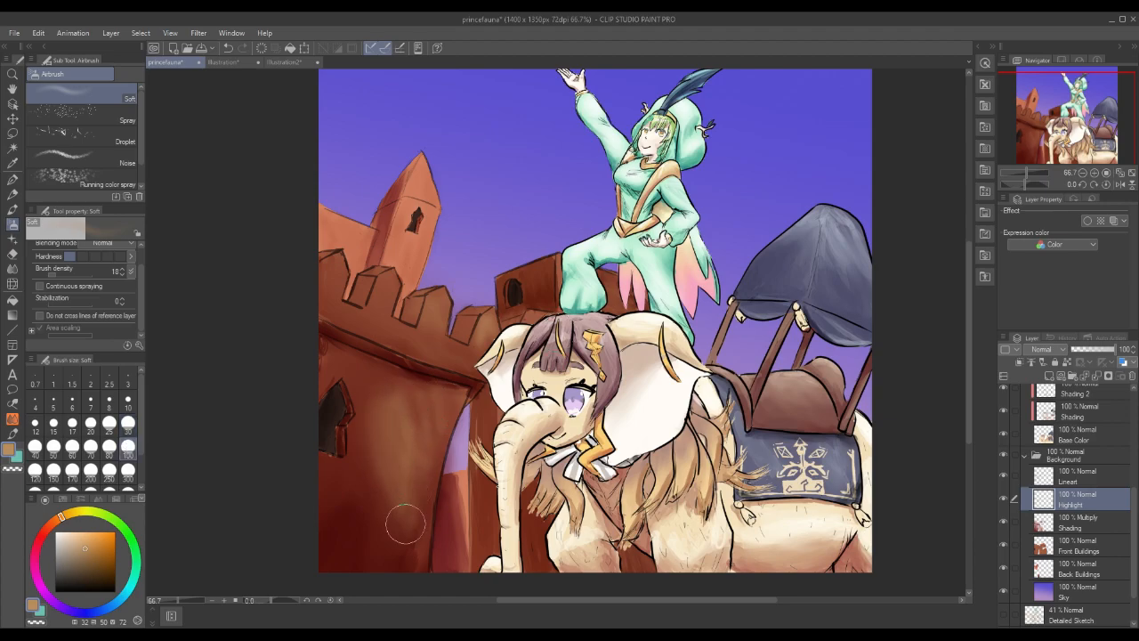
drag(337, 486, 341, 565)
mouse_move(363, 524)
mouse_down()
mouse_move(353, 415)
mouse_move(357, 392)
mouse_move(377, 372)
mouse_up()
drag(386, 467, 410, 529)
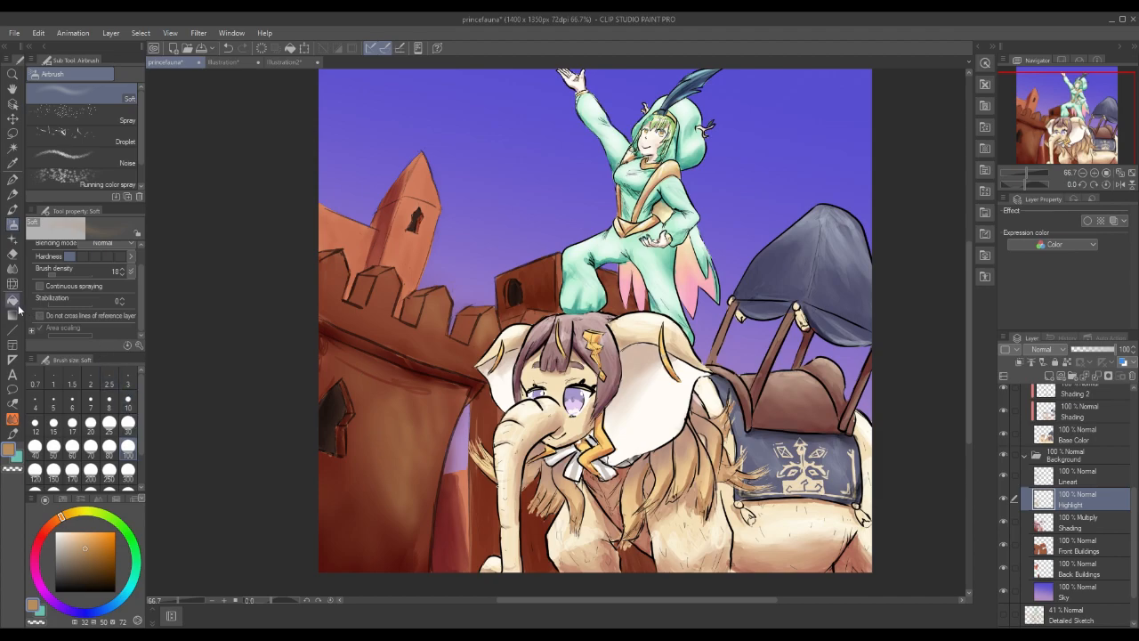
Set the Blend tool to size 100 and erase the highlights beneath the front wall's ledge with the Hard eraser.
click(13, 268)
click(128, 446)
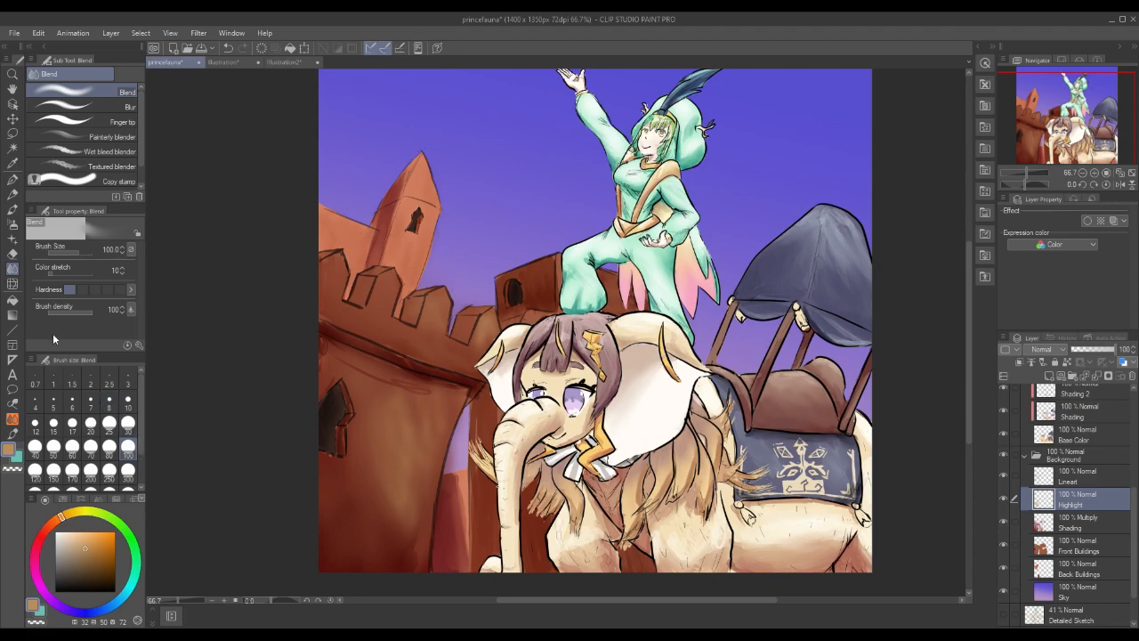
click(12, 253)
drag(330, 366, 443, 400)
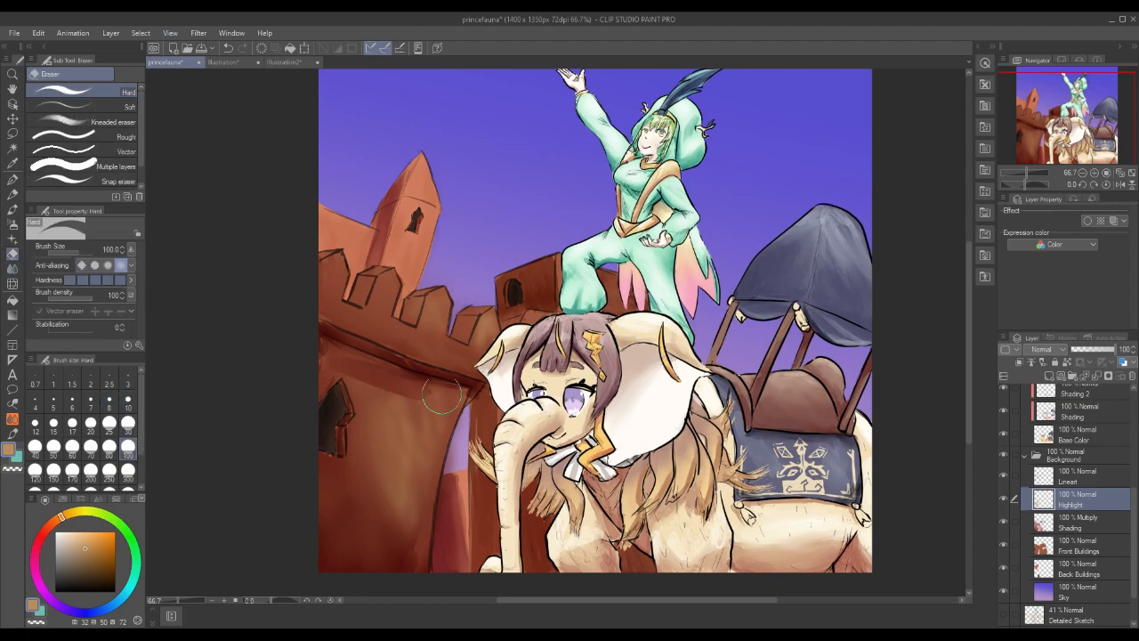
drag(336, 355, 457, 400)
mouse_move(318, 351)
mouse_down()
mouse_move(355, 378)
mouse_move(465, 401)
mouse_up()
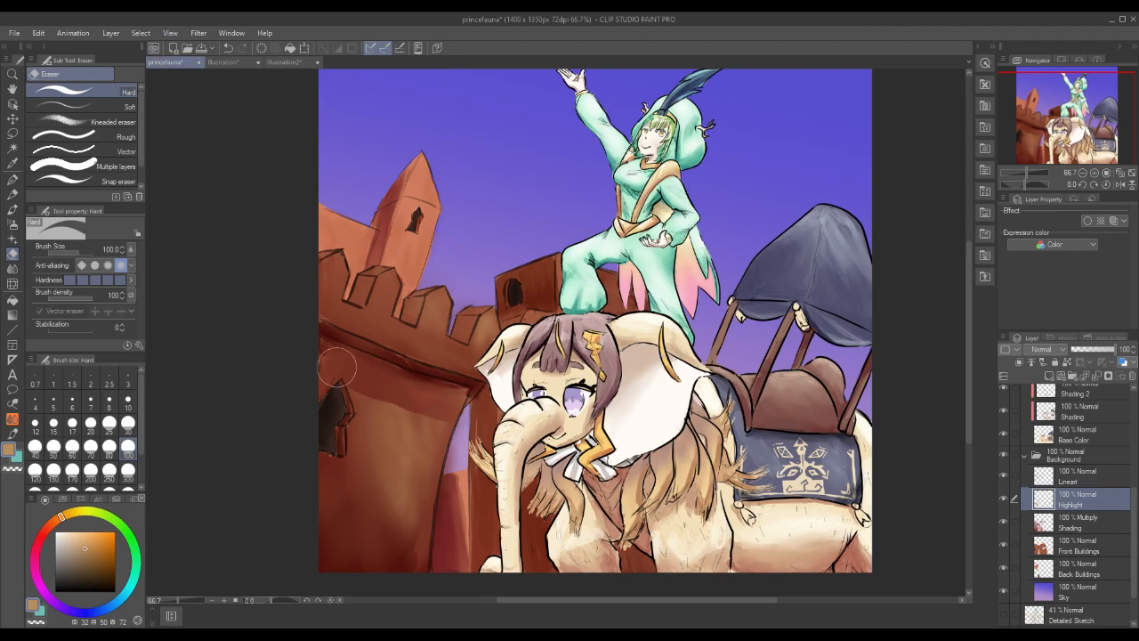
Soften the remaining orange highlights on the front castle wall with the Blend tool at size 100.
key(b)
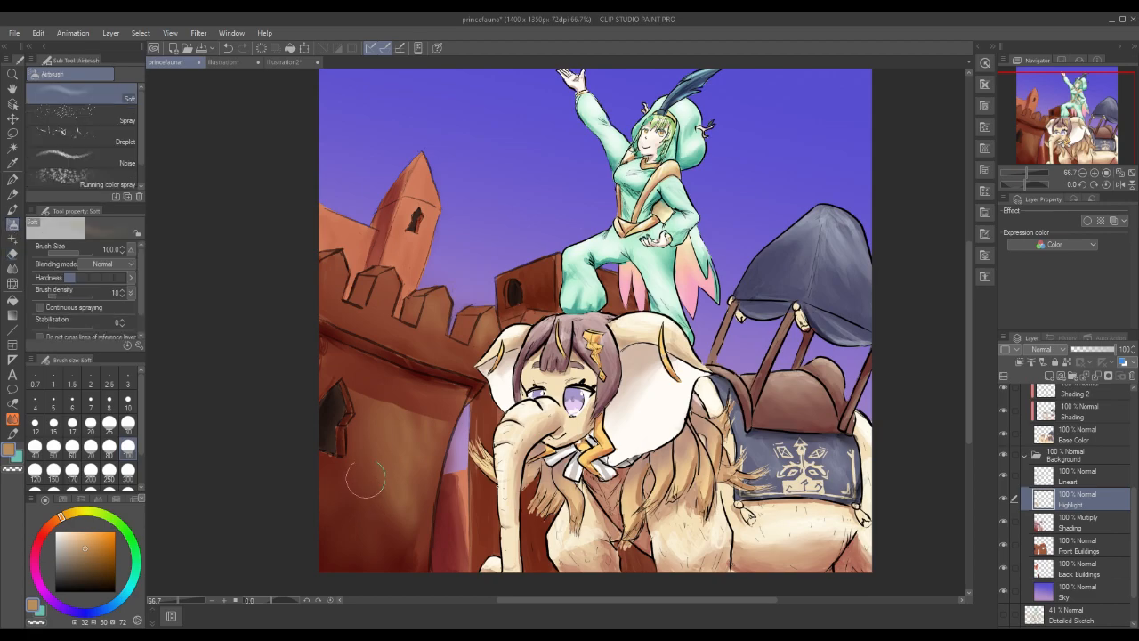
click(12, 269)
mouse_move(400, 480)
mouse_down()
mouse_move(379, 526)
mouse_move(370, 495)
mouse_move(393, 451)
mouse_move(412, 478)
mouse_move(391, 534)
mouse_up()
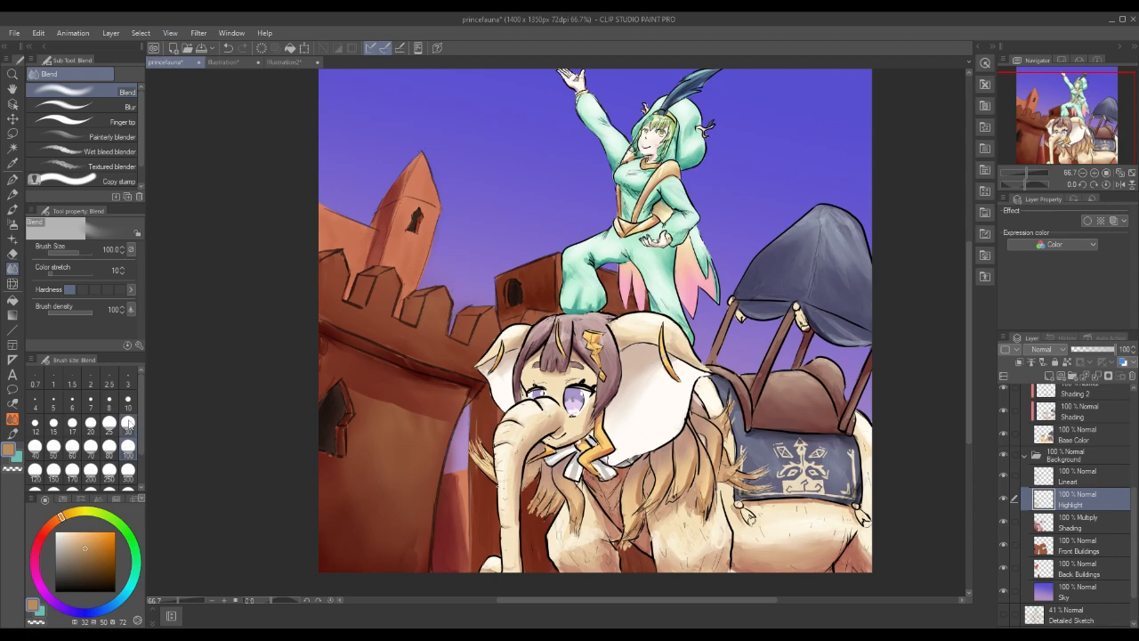
Airbrush light orange highlights onto the castle tower with the Soft airbrush at size 60.
click(13, 223)
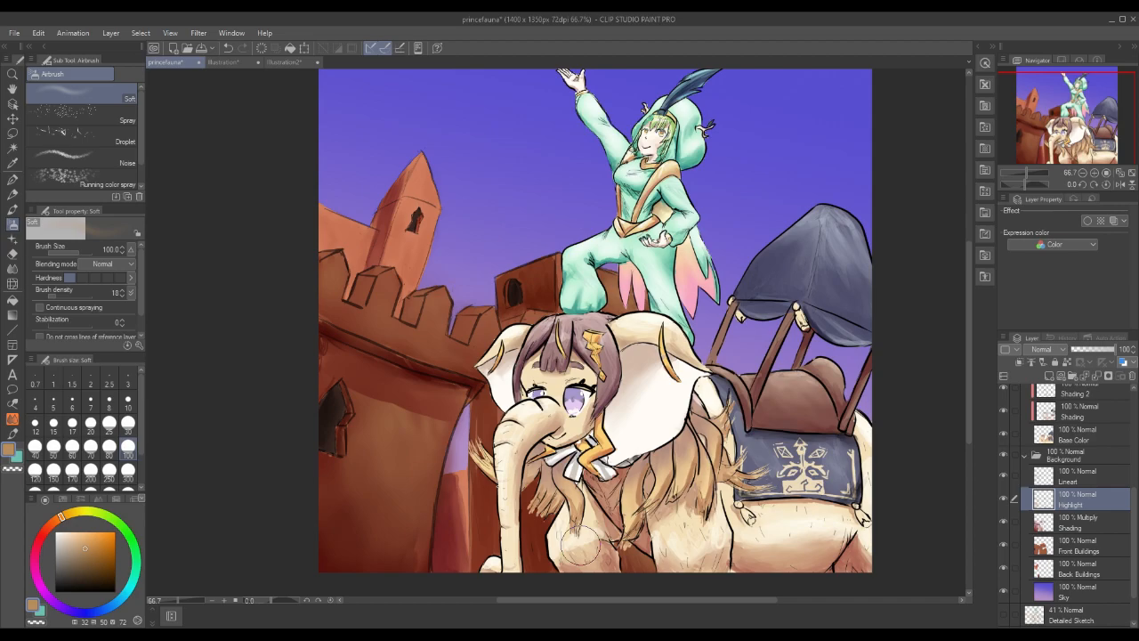
alt+click(422, 190)
click(82, 539)
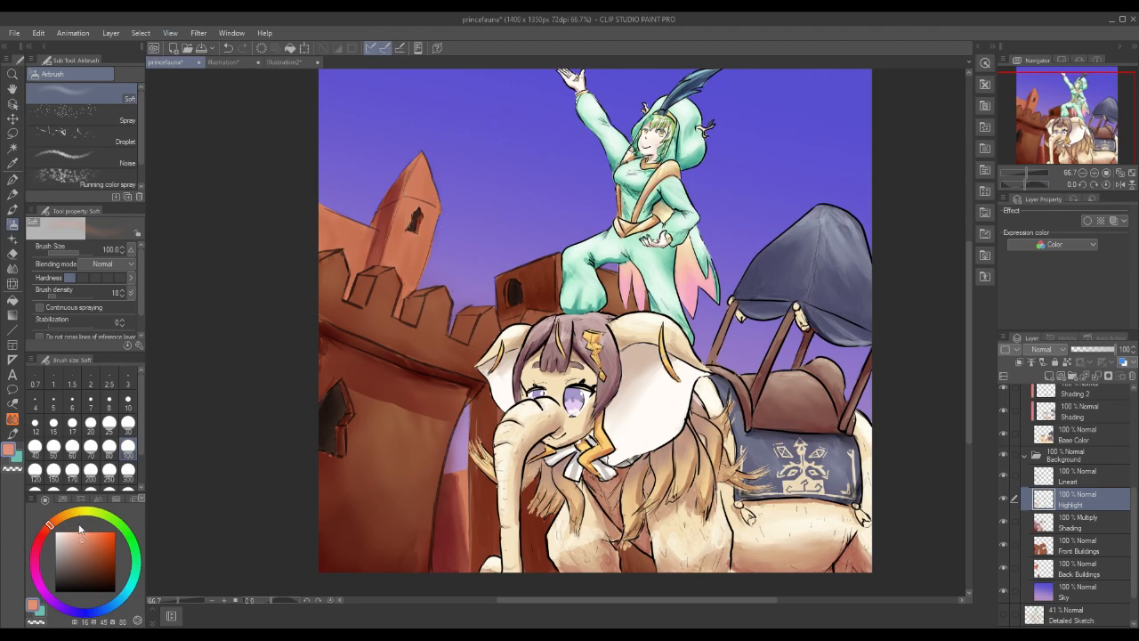
click(62, 517)
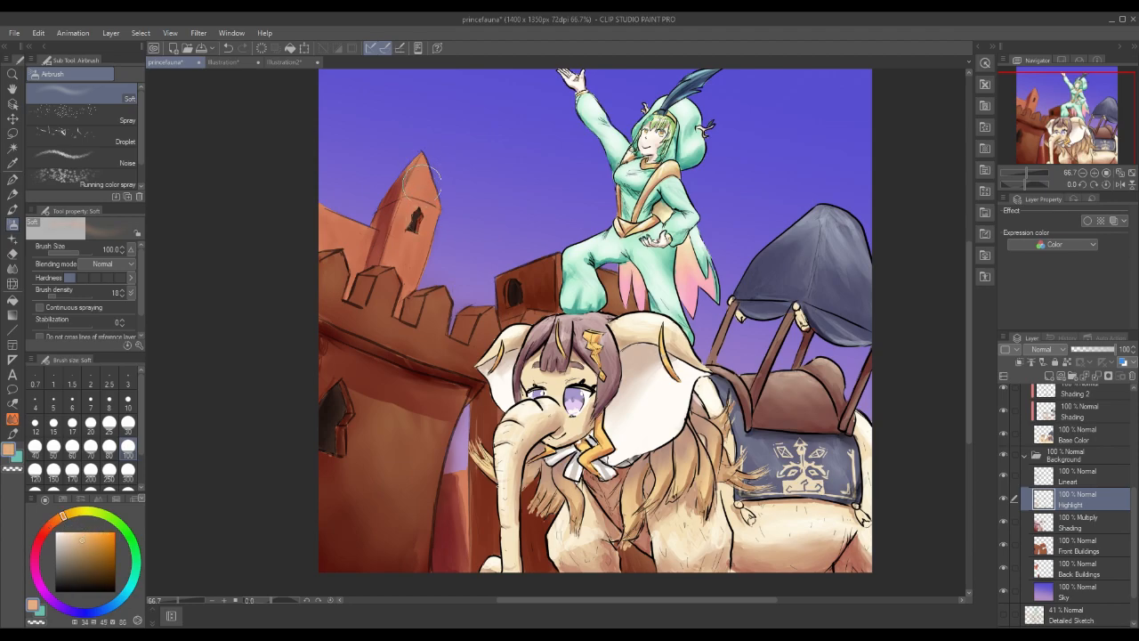
click(128, 424)
click(72, 445)
mouse_move(427, 176)
mouse_down()
mouse_move(437, 228)
mouse_move(421, 256)
mouse_move(414, 186)
mouse_move(398, 233)
mouse_move(411, 229)
mouse_move(414, 250)
mouse_move(436, 227)
mouse_move(432, 204)
mouse_move(438, 228)
mouse_move(409, 219)
mouse_move(393, 240)
mouse_move(415, 214)
mouse_up()
Clean up the tower highlights with the Hard eraser at size 10 and airbrush light orange onto the back castle wall.
click(12, 255)
click(127, 400)
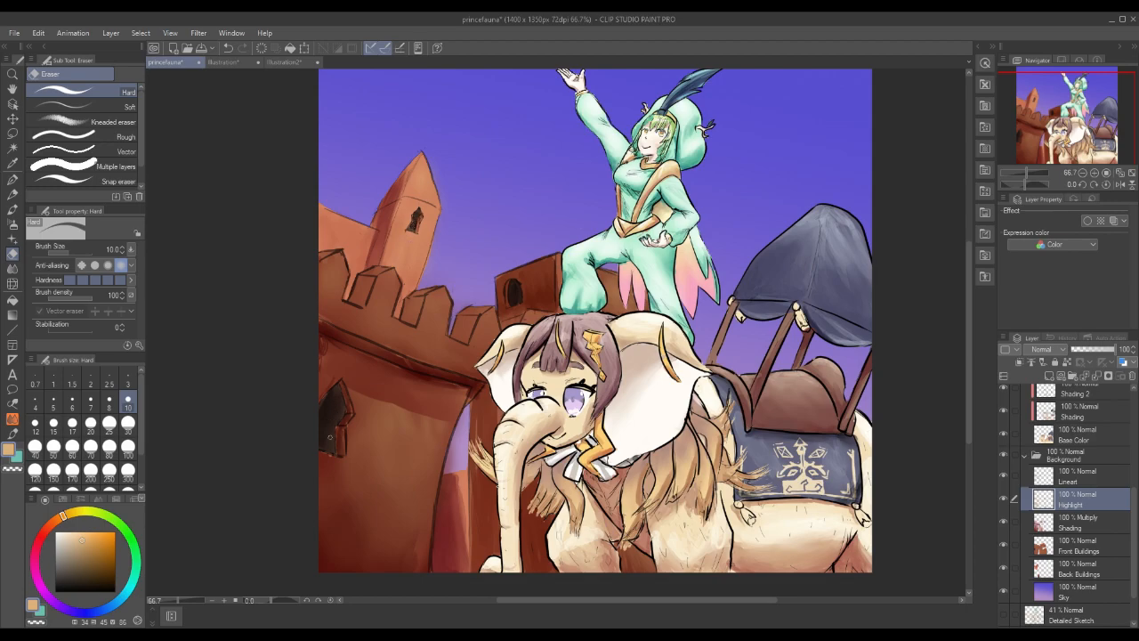
click(13, 223)
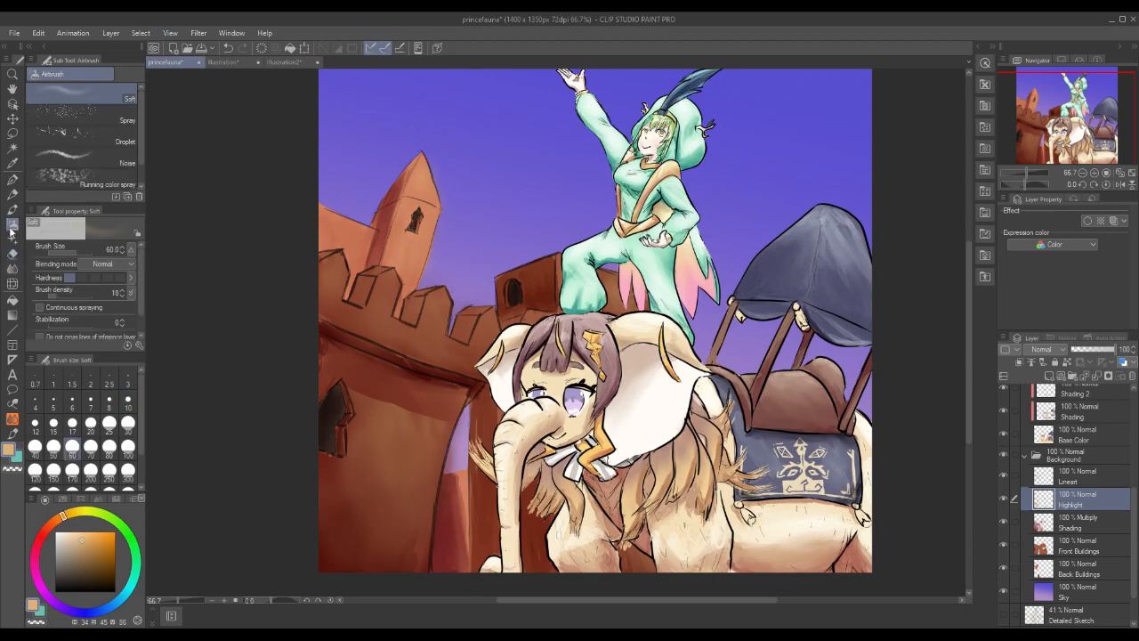
mouse_move(339, 230)
mouse_down()
mouse_move(350, 258)
mouse_move(355, 214)
mouse_move(353, 238)
mouse_move(322, 207)
mouse_move(370, 268)
mouse_move(348, 238)
mouse_move(357, 273)
mouse_move(359, 228)
mouse_move(315, 198)
mouse_move(360, 232)
mouse_up()
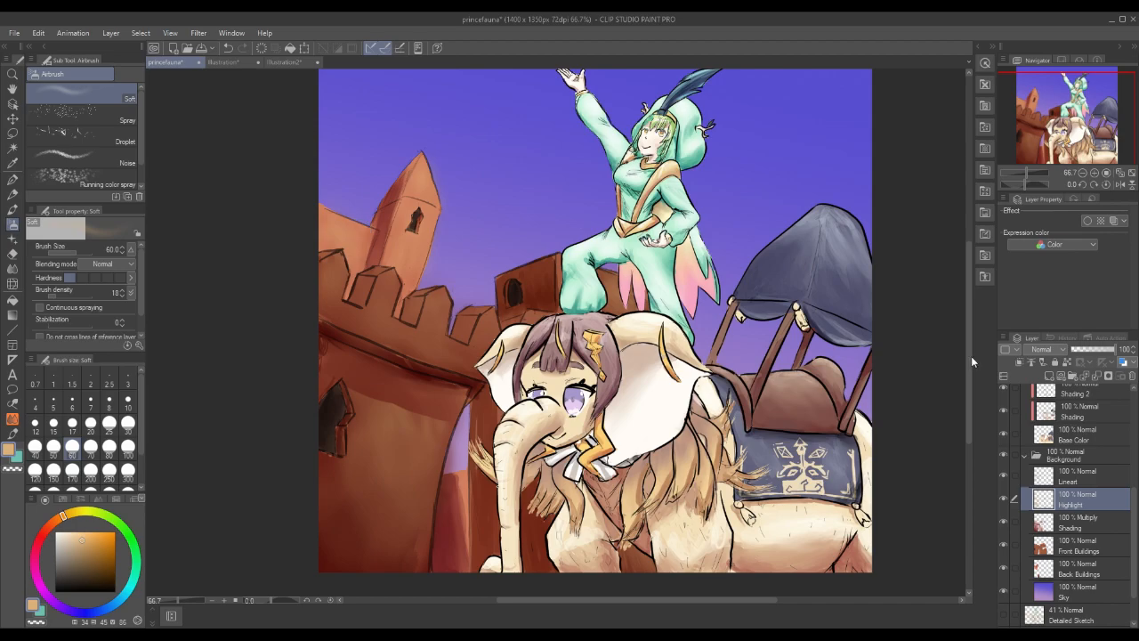
Save the princefauna illustration.
mouse_move(972, 337)
mouse_down()
mouse_move(970, 310)
mouse_move(969, 337)
mouse_up()
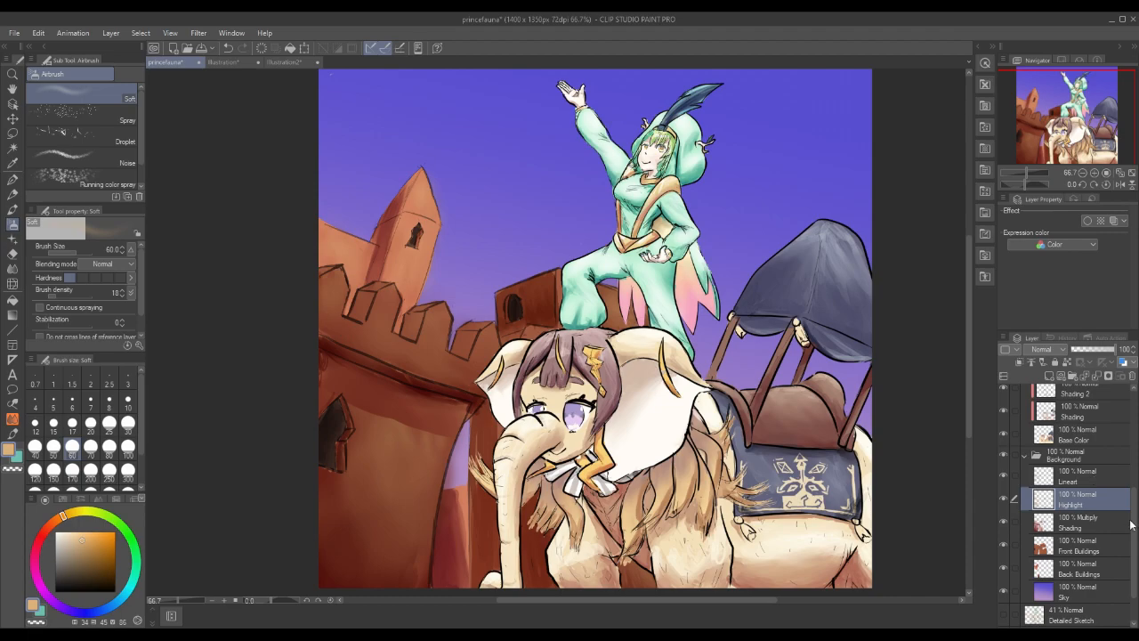
scroll(1103, 467, up, 5)
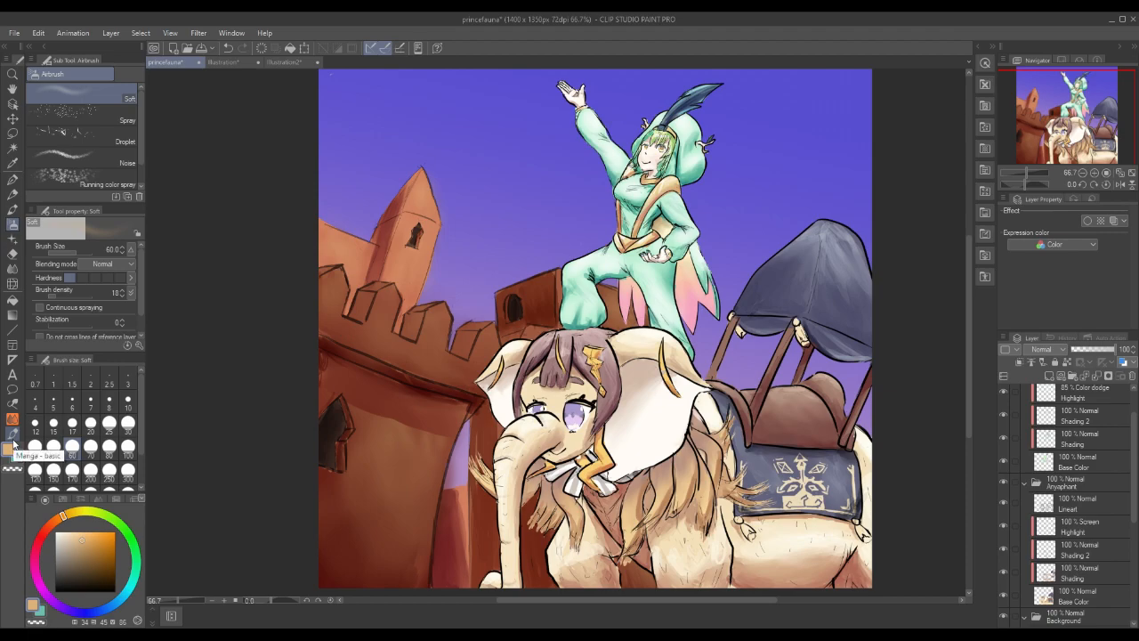
scroll(1091, 404, up, 2)
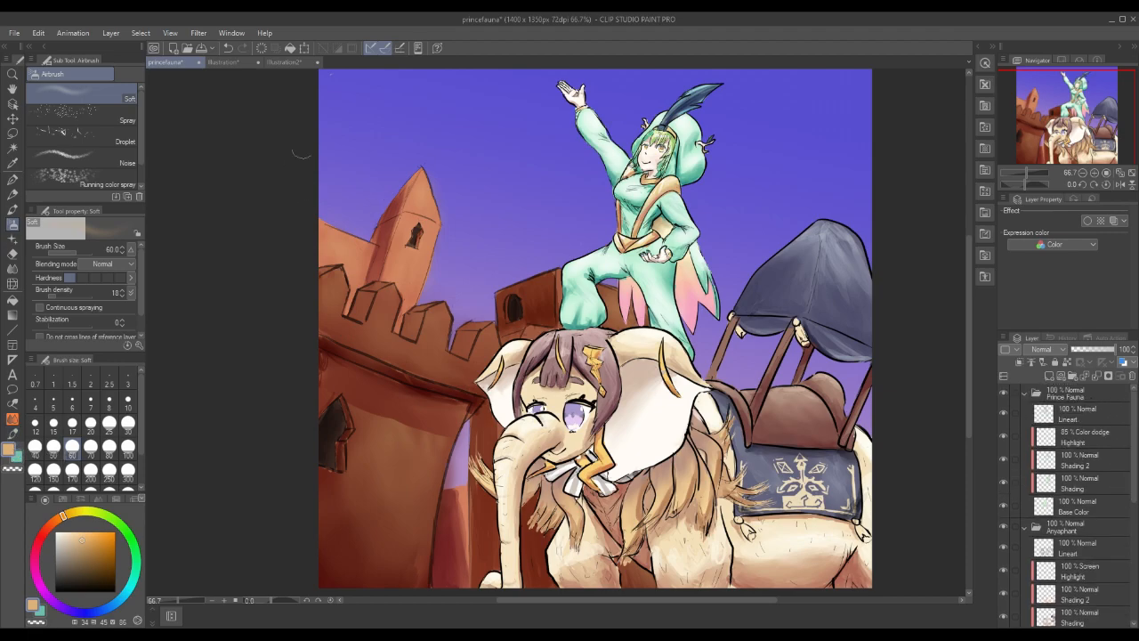
click(15, 33)
click(37, 123)
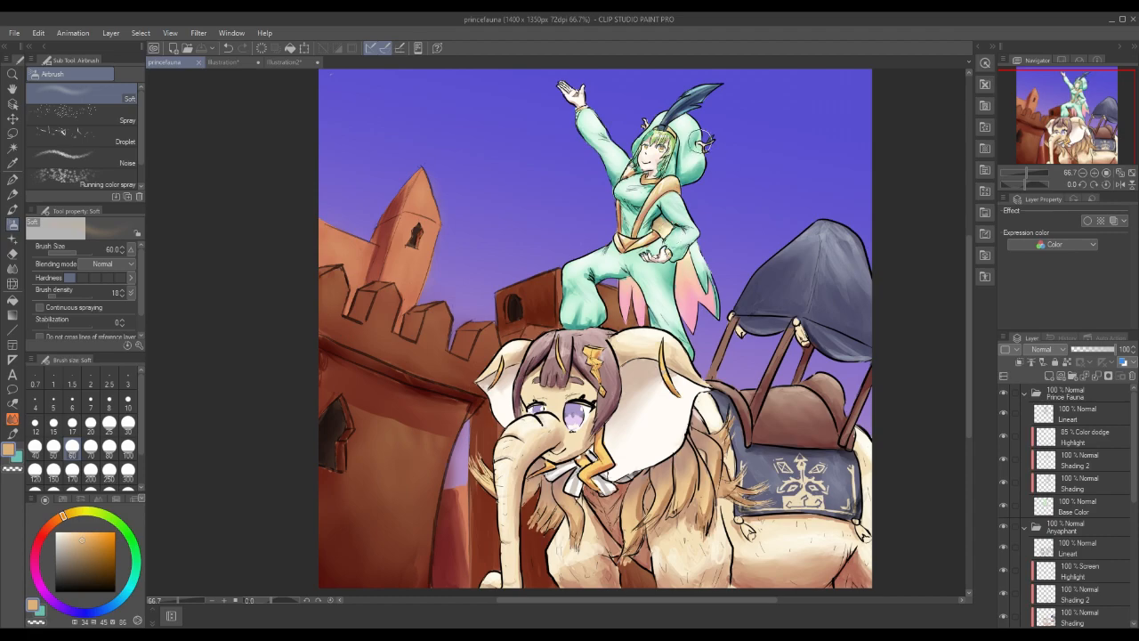
Lock the transparent pixels of the Prince Fauna Lineart layer and recolour the outfit's outlines dark teal with the G-pen at size 30.
click(1081, 413)
click(1068, 362)
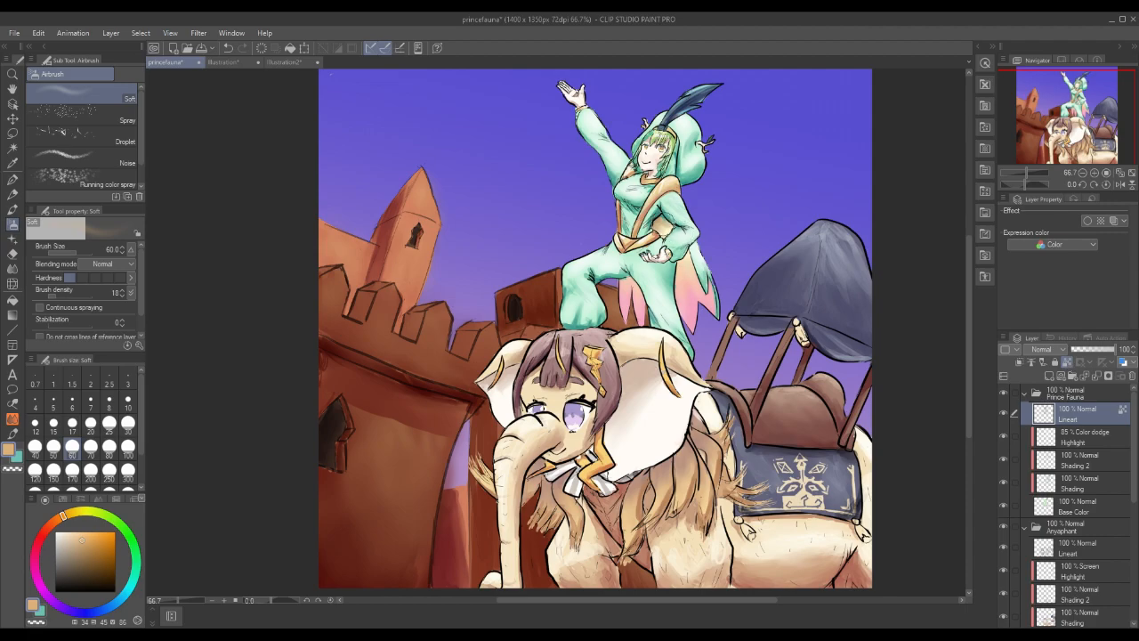
alt+click(660, 217)
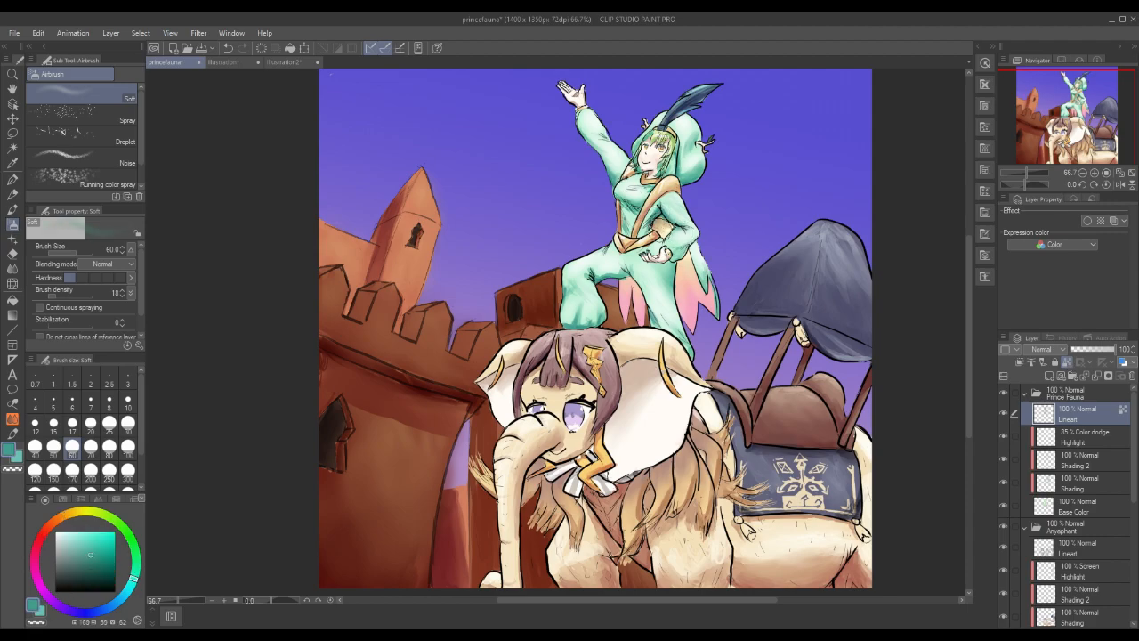
alt+click(659, 210)
click(101, 563)
click(13, 180)
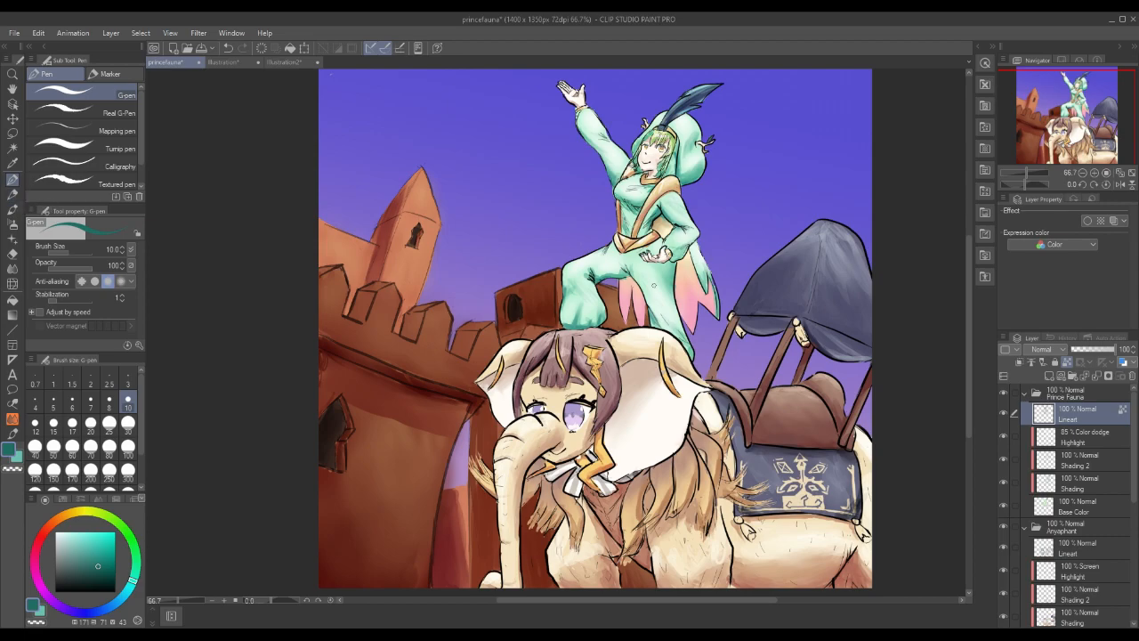
click(128, 422)
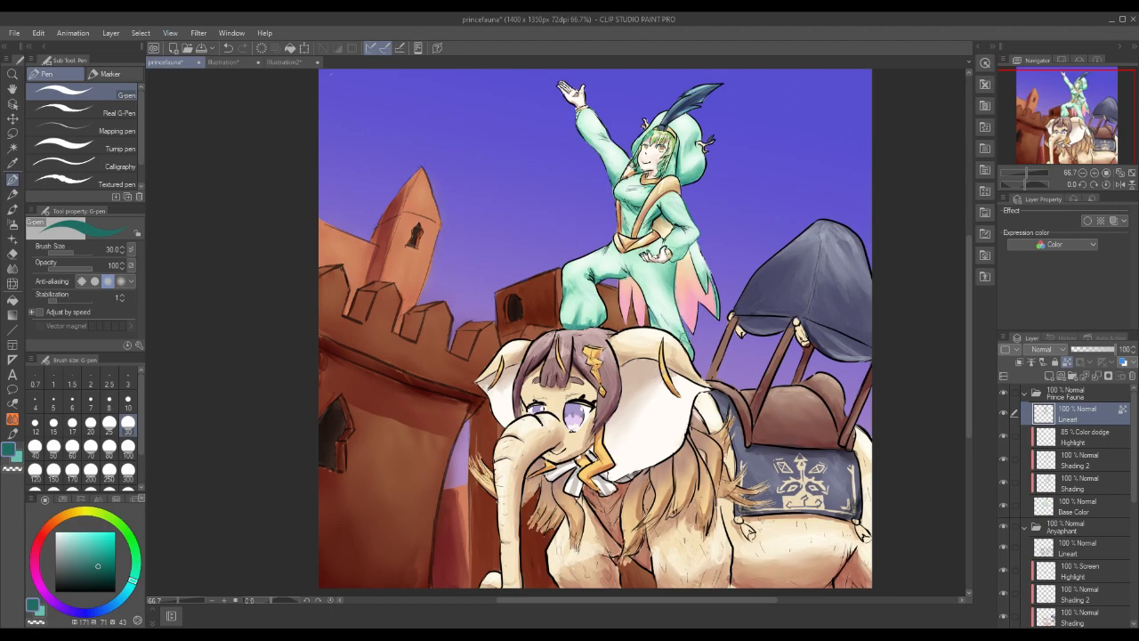
click(101, 574)
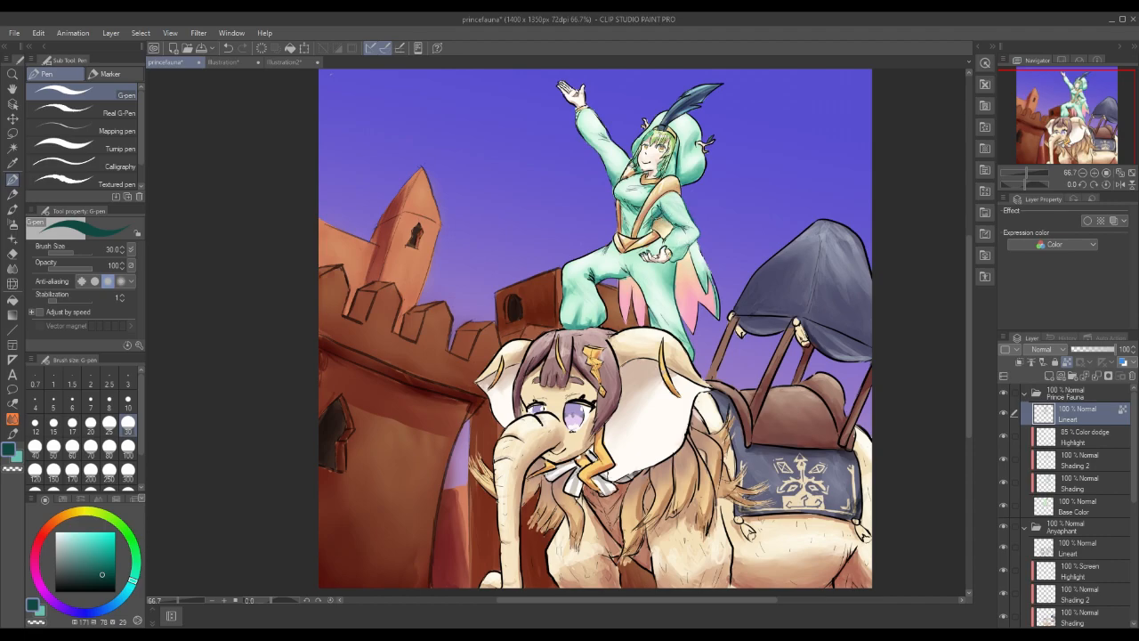
mouse_move(707, 265)
mouse_down()
mouse_move(717, 318)
mouse_move(693, 259)
mouse_up()
mouse_move(695, 179)
mouse_down()
mouse_move(707, 163)
mouse_move(694, 116)
mouse_move(660, 110)
mouse_up()
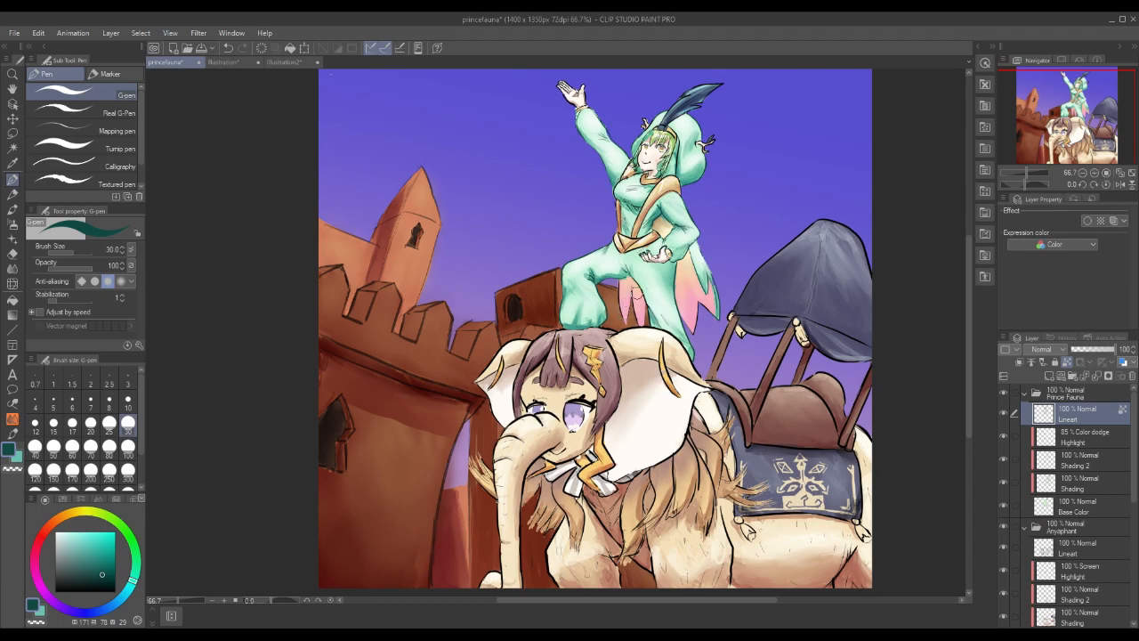
Soften the prince's outfit shading on the Prince Fauna Shading layer with the Blend tool at size 30.
click(1086, 485)
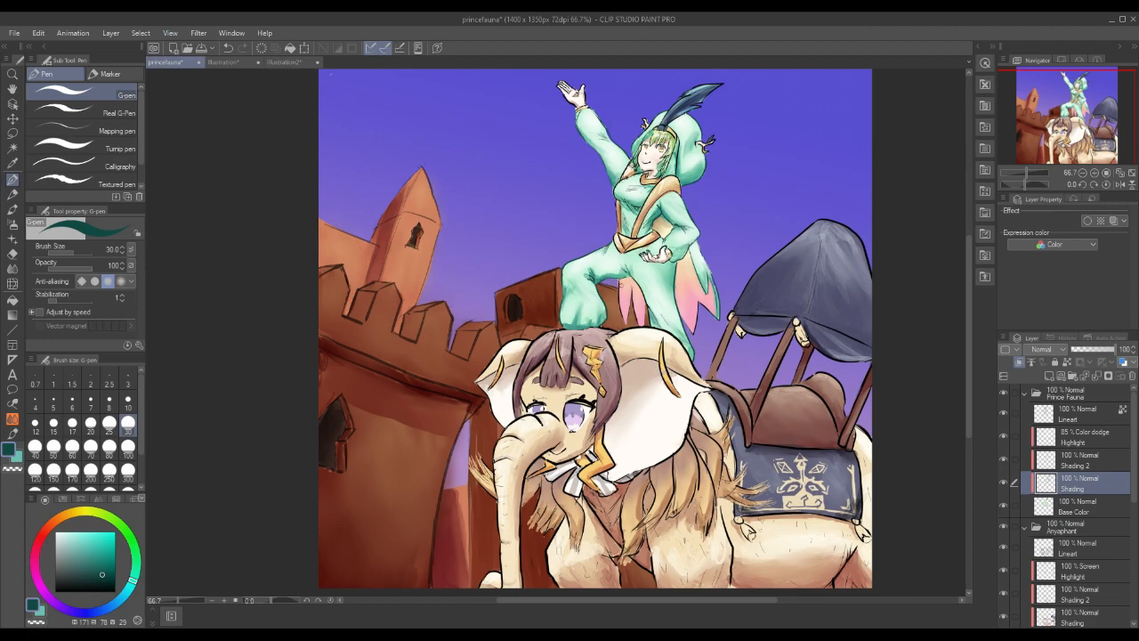
click(1105, 172)
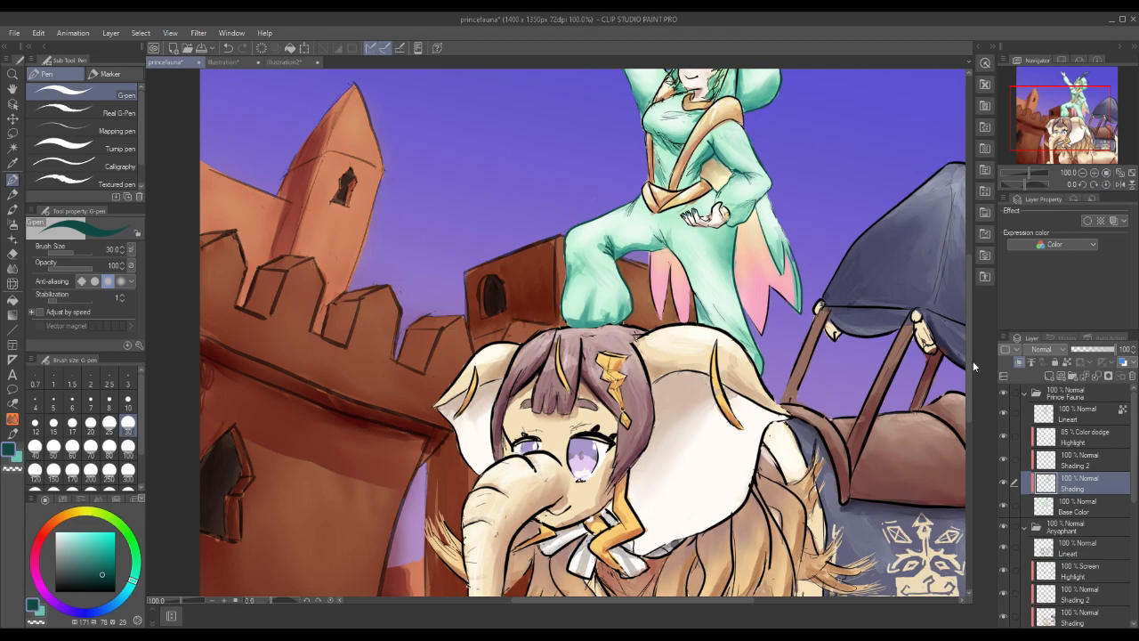
scroll(969, 369, up, 2)
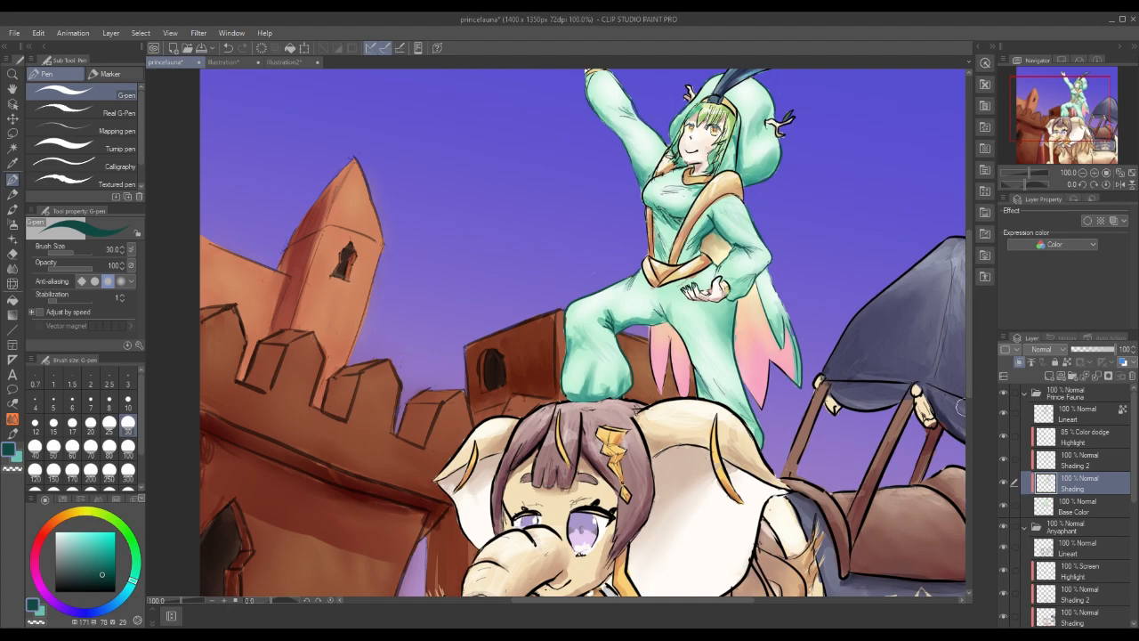
click(1096, 452)
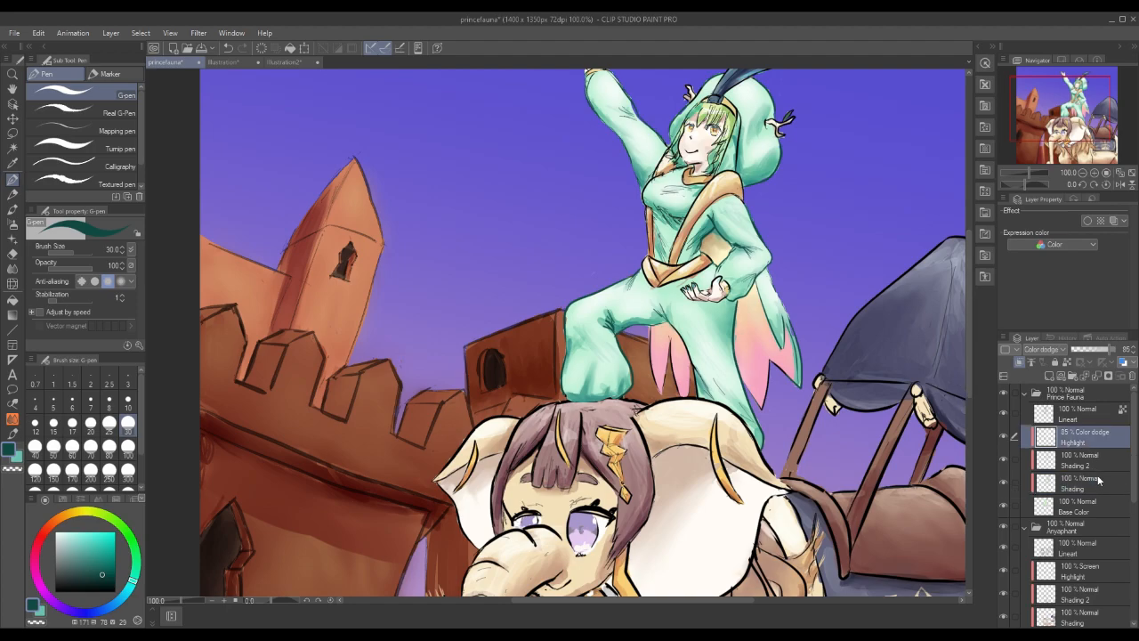
click(1099, 480)
key(j)
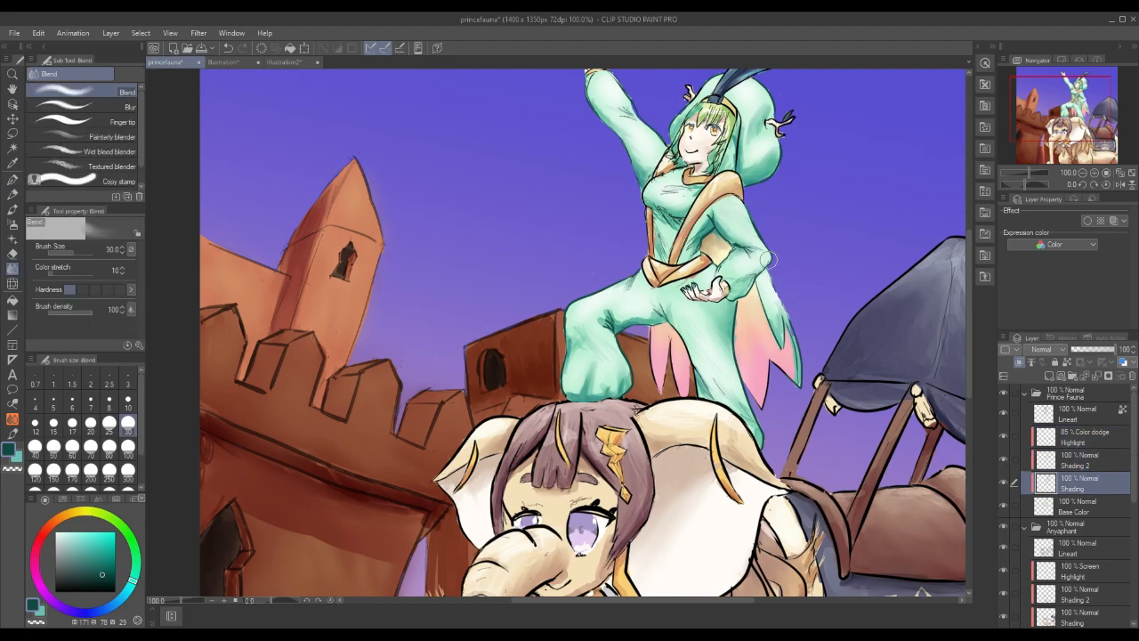
Recolour more of the prince's outfit outlines on the Lineart layer in a dark blue-teal with the G-pen at size 30.
click(1077, 418)
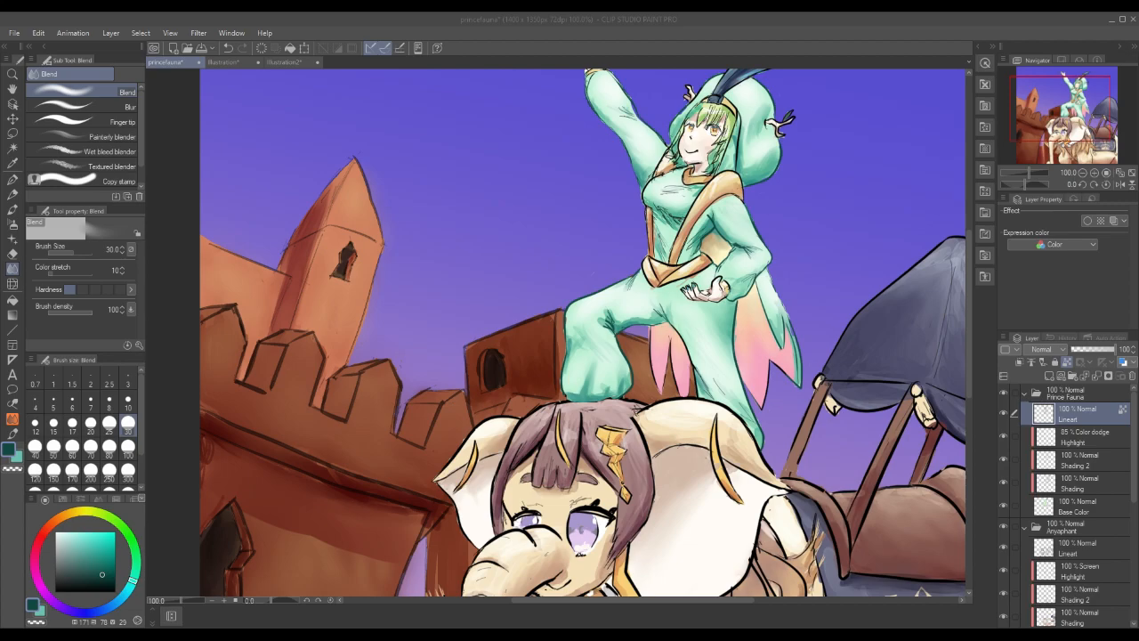
click(661, 369)
alt+click(660, 369)
alt+click(665, 376)
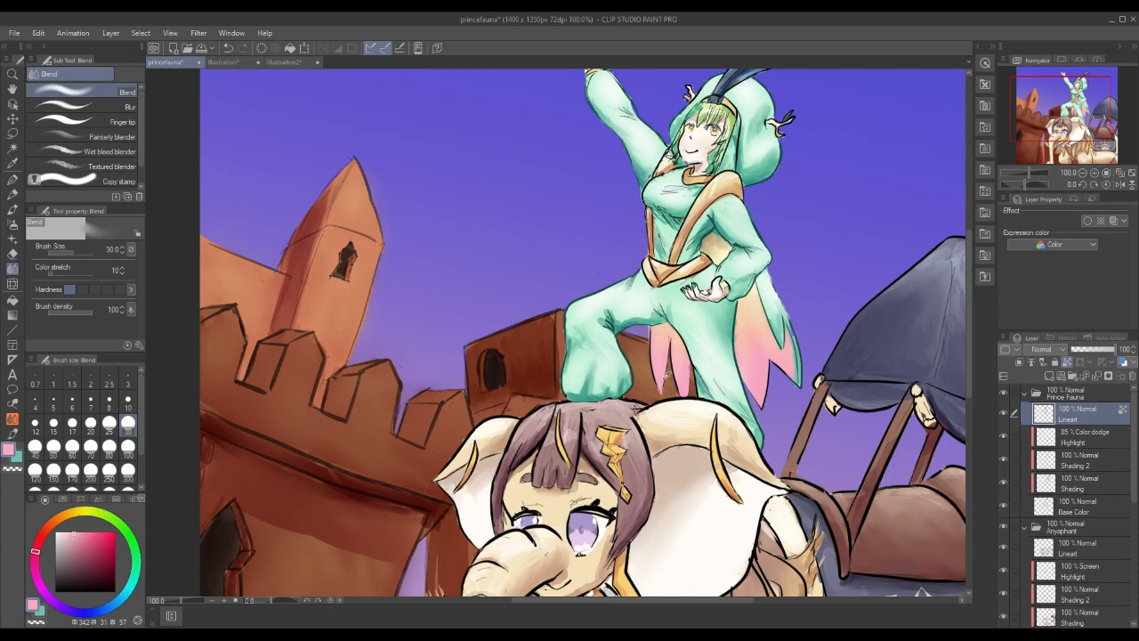
alt+click(710, 233)
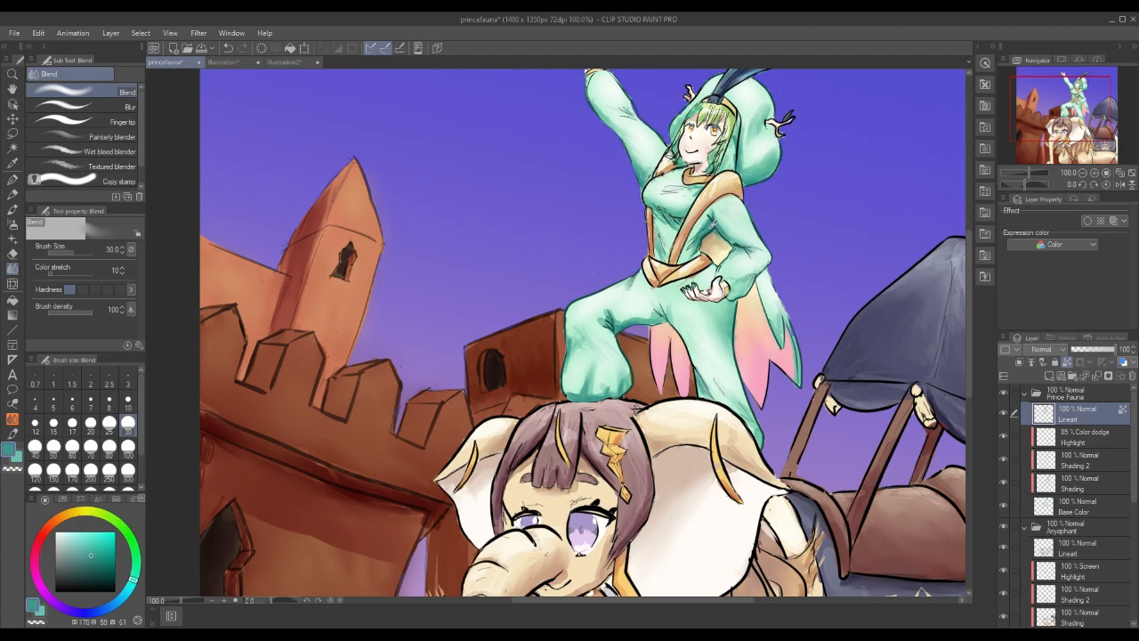
drag(90, 559, 98, 570)
click(131, 587)
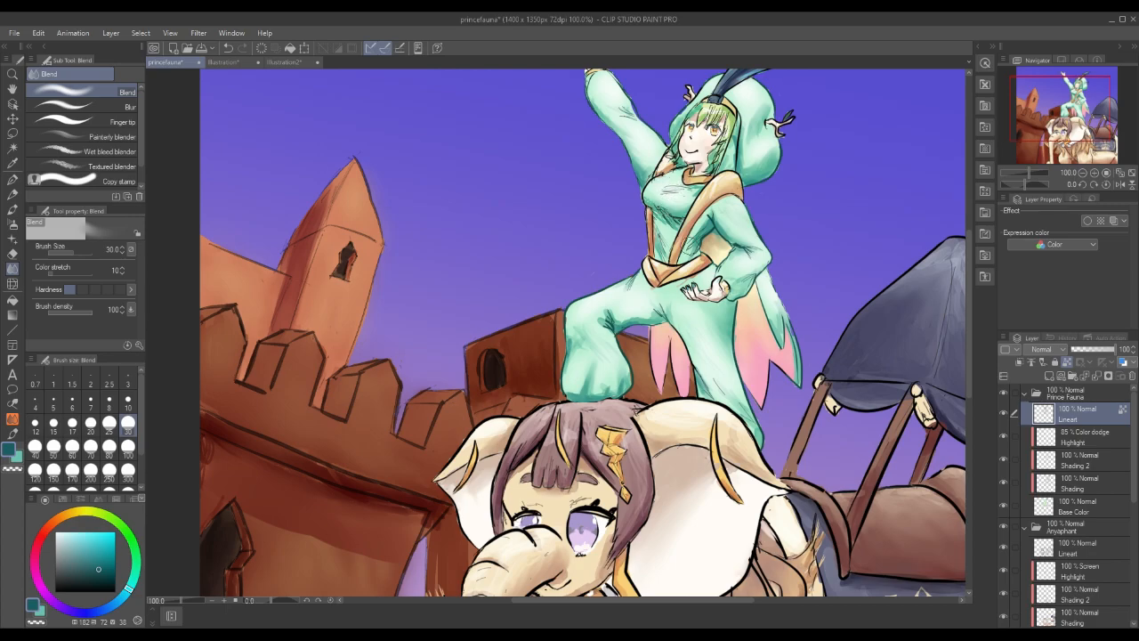
key(p)
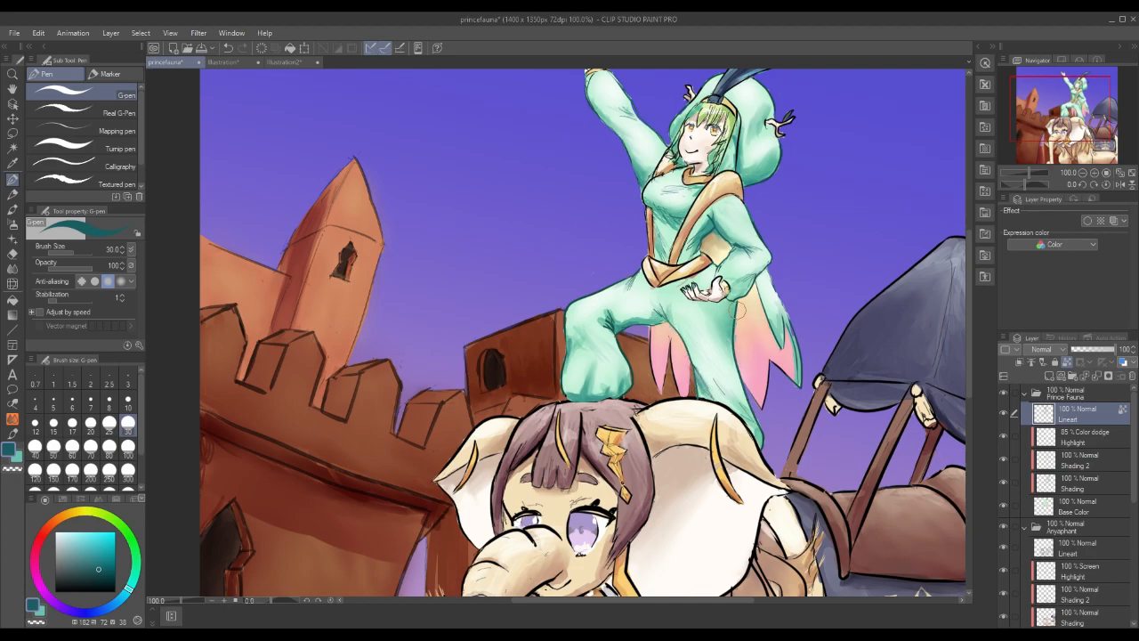
Mix a reddish brown from the belt's colour and recolour the belt's outlines on the Prince Fauna Lineart layer.
click(1089, 485)
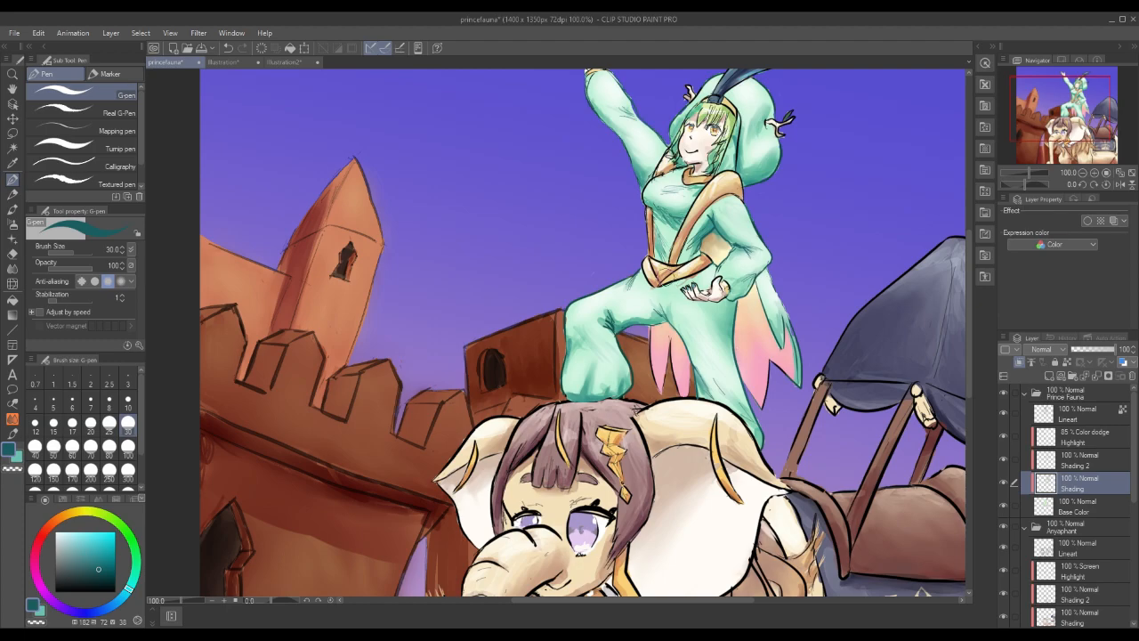
alt+click(669, 278)
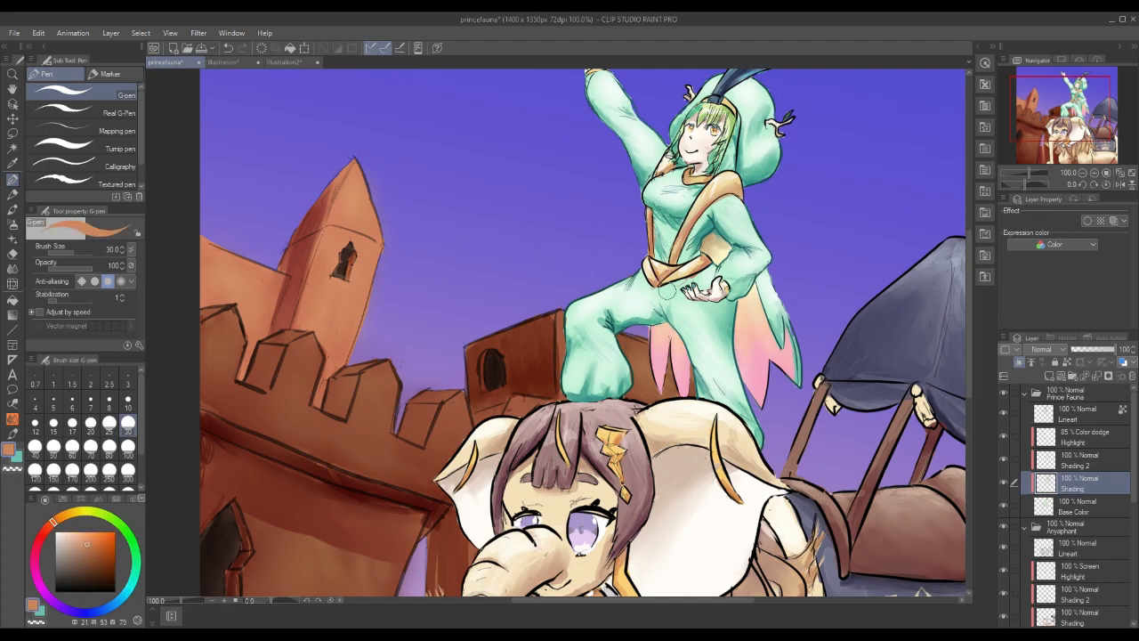
click(101, 552)
click(99, 560)
mouse_move(644, 252)
mouse_down()
mouse_move(662, 263)
mouse_move(674, 297)
mouse_up()
key(ctrl+z)
click(1076, 416)
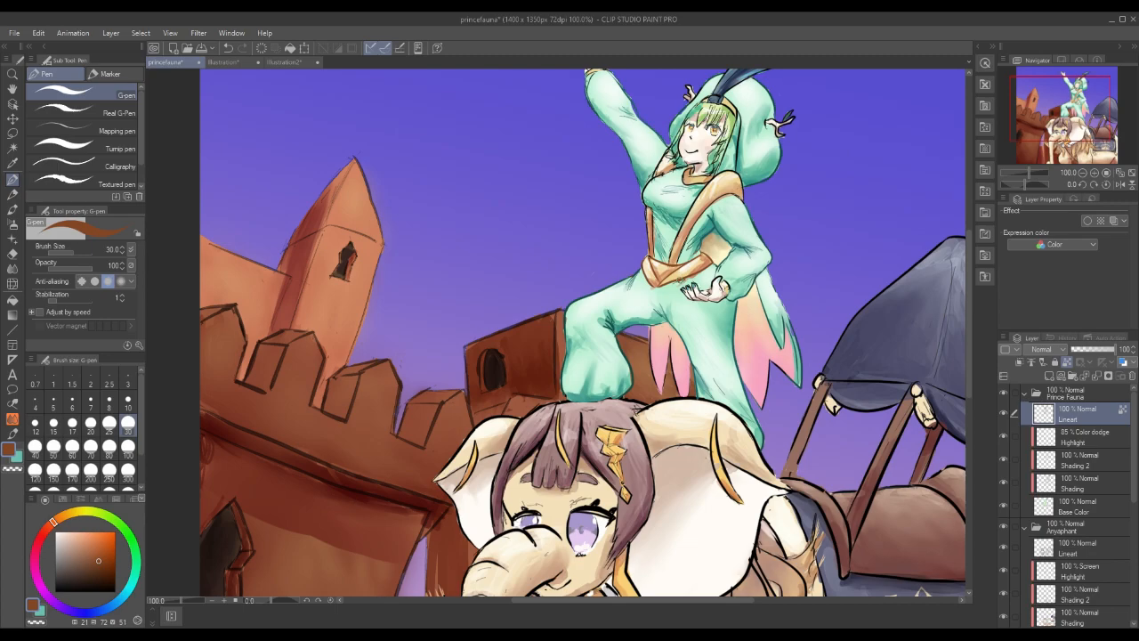
Recolour the outlines of the golden shoulder straps and collar reddish brown on the Prince Fauna Lineart layer.
click(1090, 485)
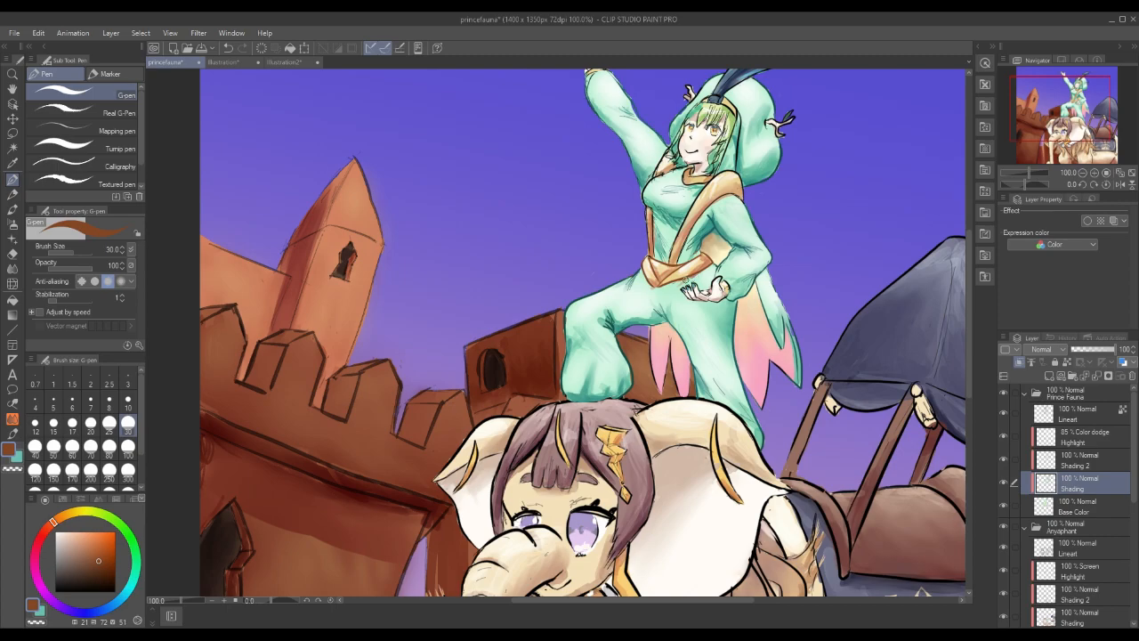
click(1094, 464)
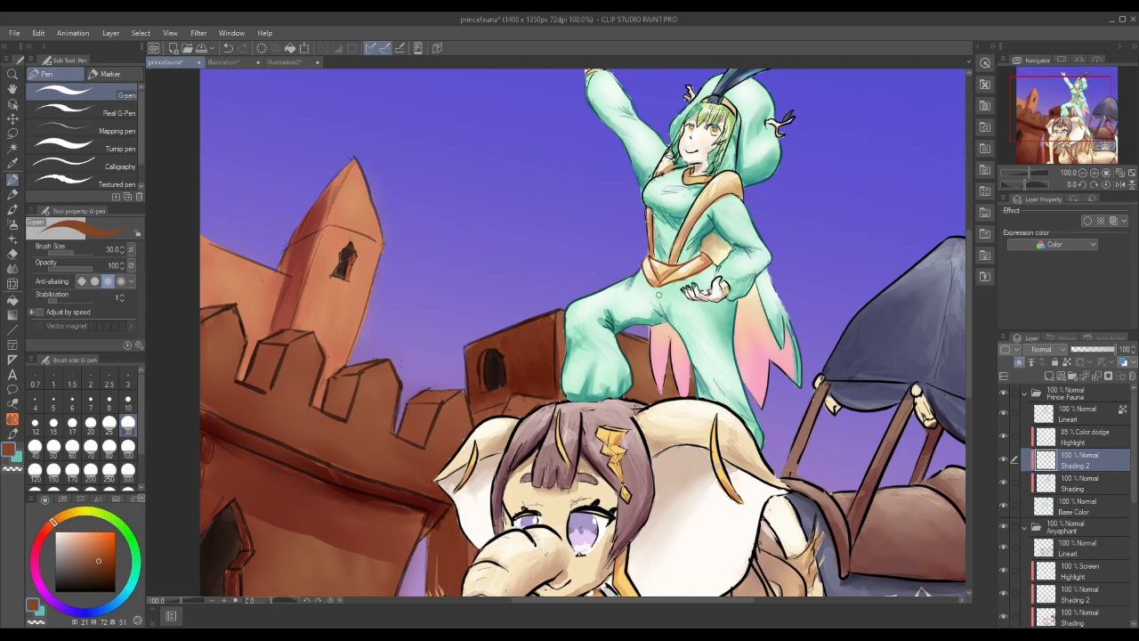
click(1085, 415)
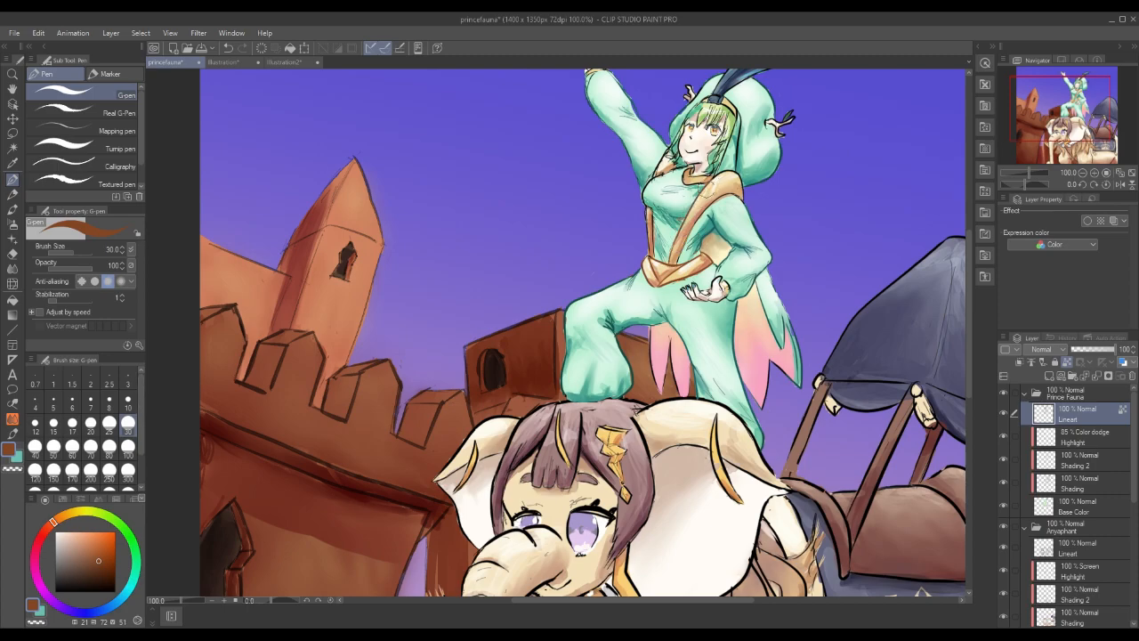
mouse_move(724, 176)
mouse_down()
mouse_move(742, 198)
mouse_move(696, 219)
mouse_move(706, 181)
mouse_move(692, 177)
mouse_up()
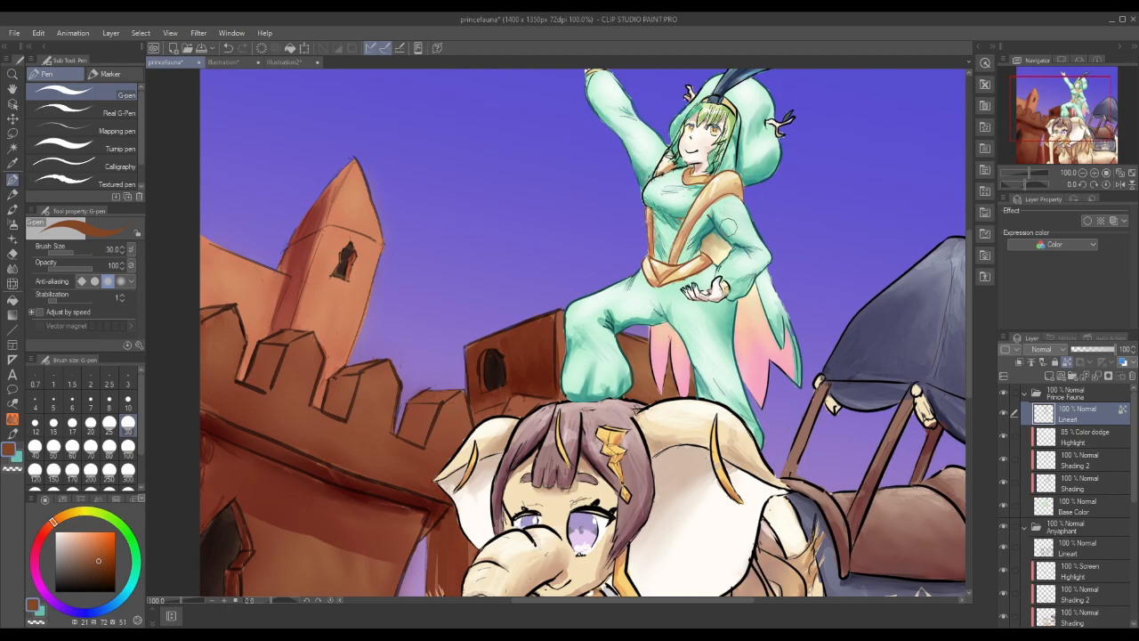
Recolour the remaining outfit and belt outlines on the Prince Fauna Lineart layer in dark teal and orange-brown with the G-pen, down to size 10.
alt+click(712, 224)
alt+click(713, 224)
drag(670, 175, 667, 185)
alt+click(709, 231)
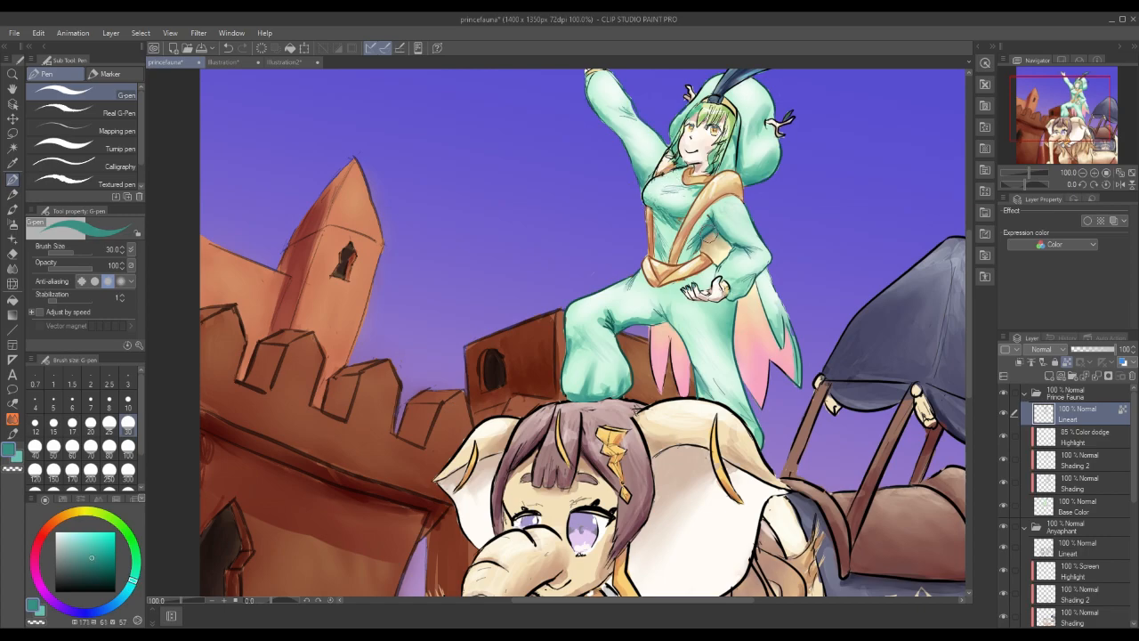
click(101, 569)
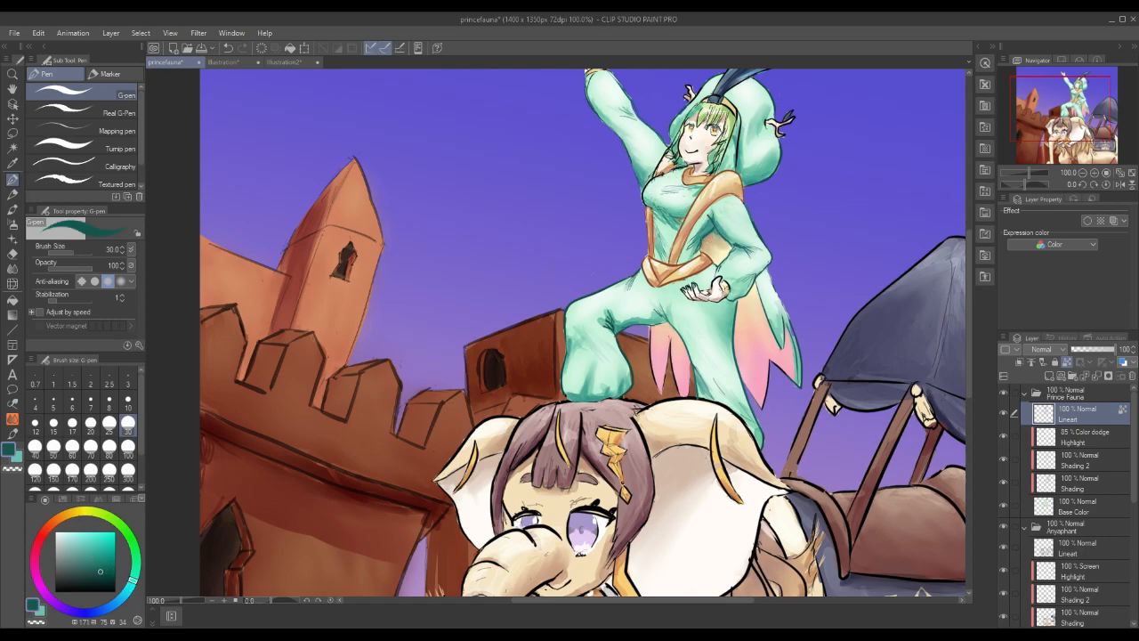
click(128, 400)
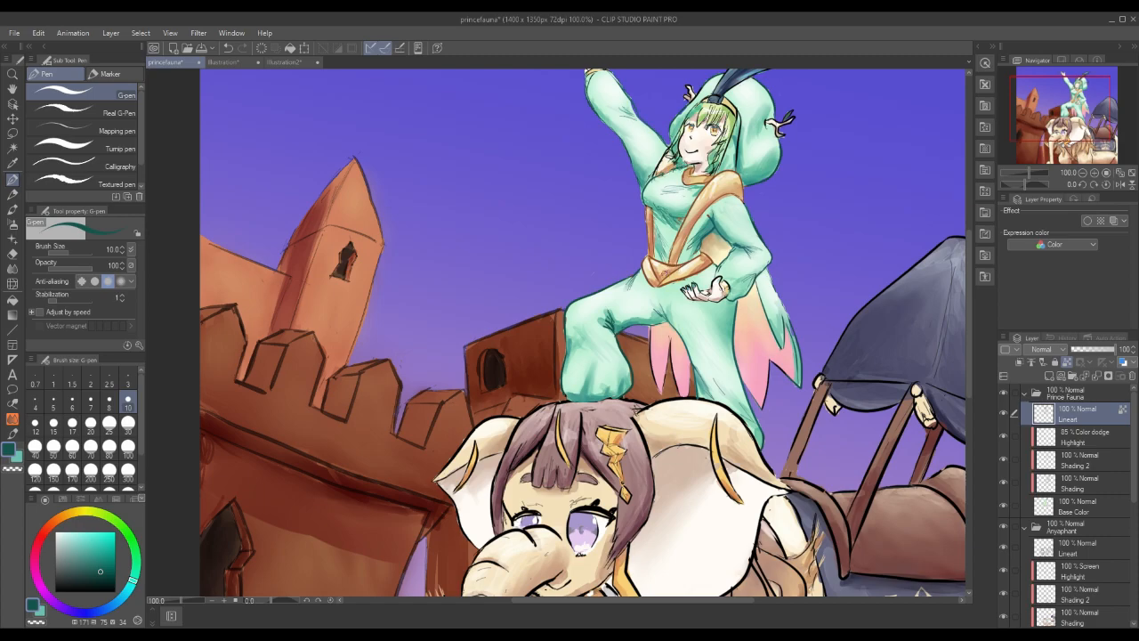
alt+click(664, 274)
click(97, 553)
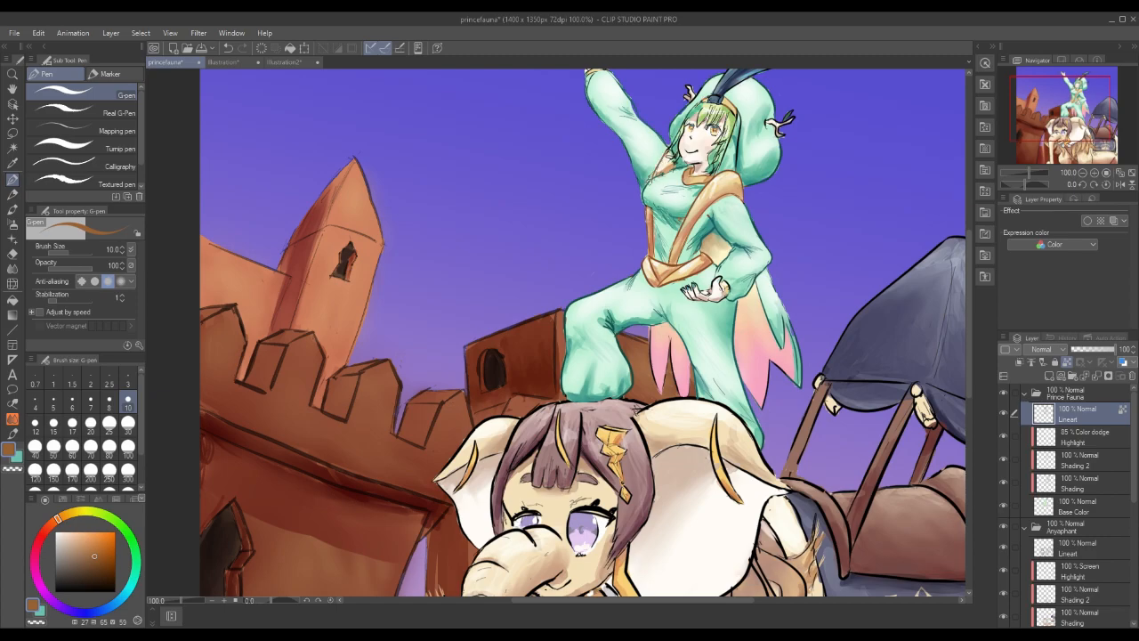
Mix a dark maroon from the elephant's hair and set the Anyaphant Shading 2 layer to Multiply for shading the hair.
click(1082, 173)
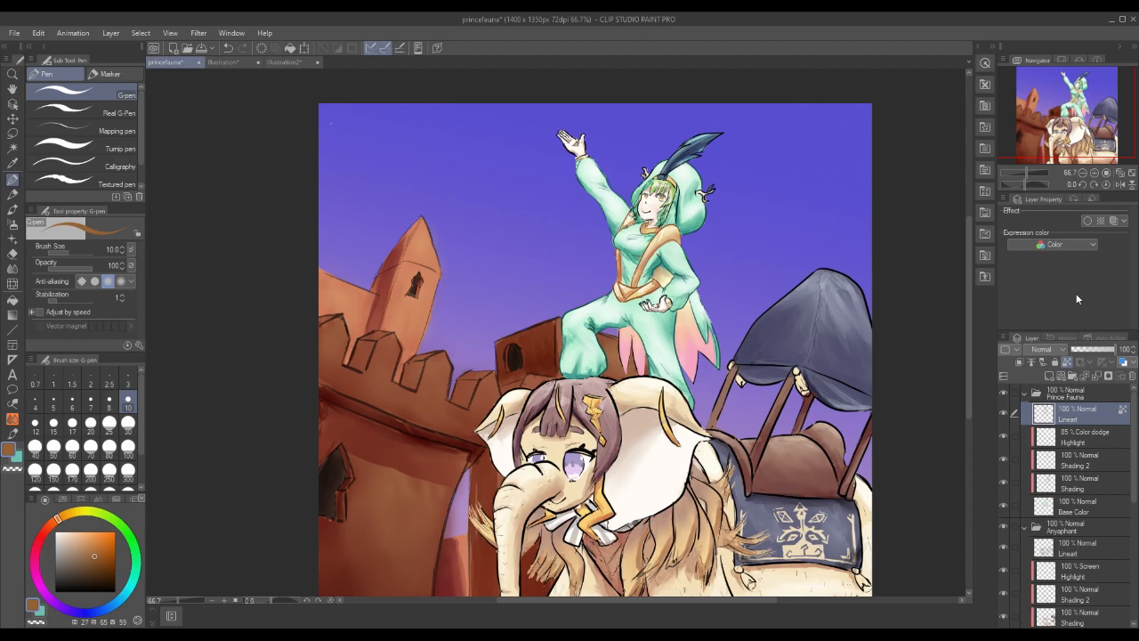
drag(969, 368, 968, 396)
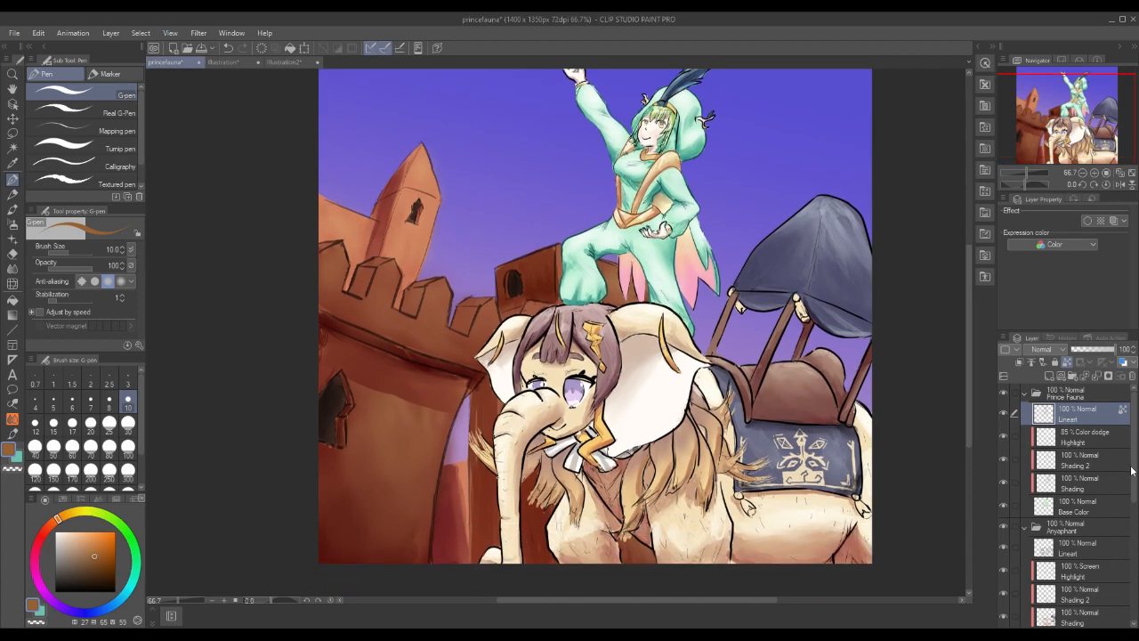
click(1068, 363)
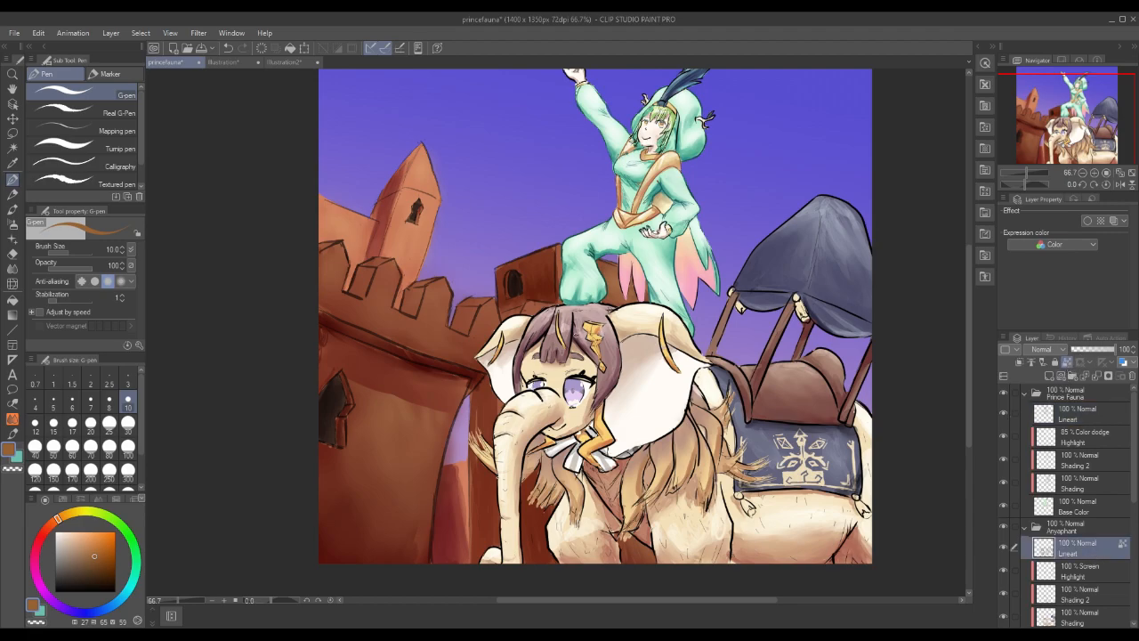
alt+click(547, 326)
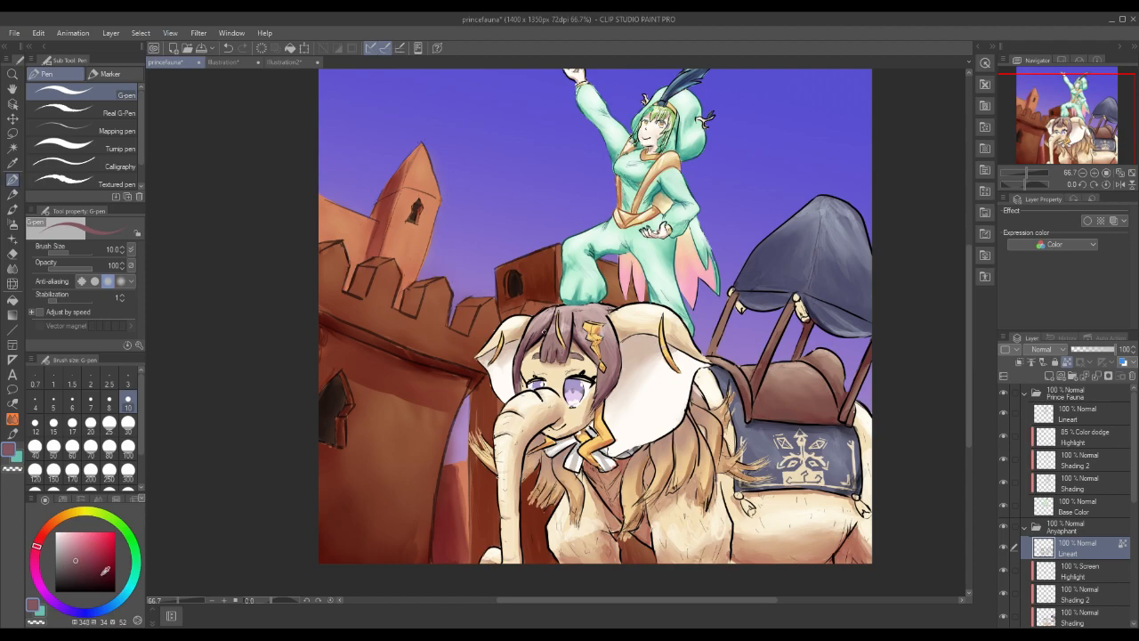
click(83, 569)
click(1092, 595)
click(1060, 350)
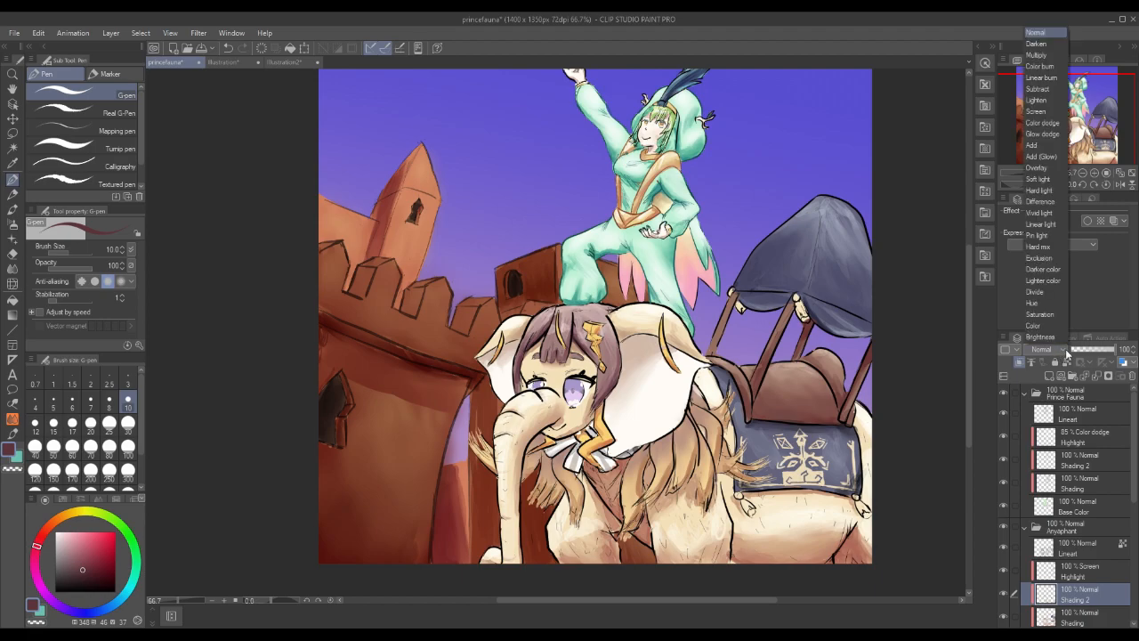
click(1040, 55)
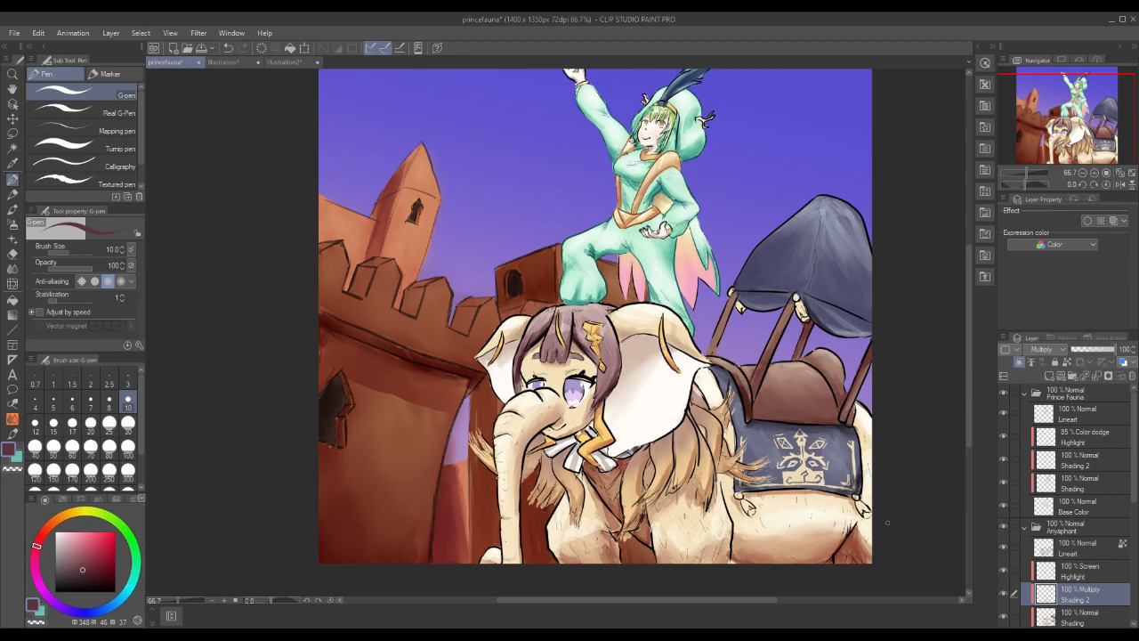
Soften the hair shading beside the elephant's face on the Anyaphant Shading 2 layer with the Blend tool at size 30.
click(16, 268)
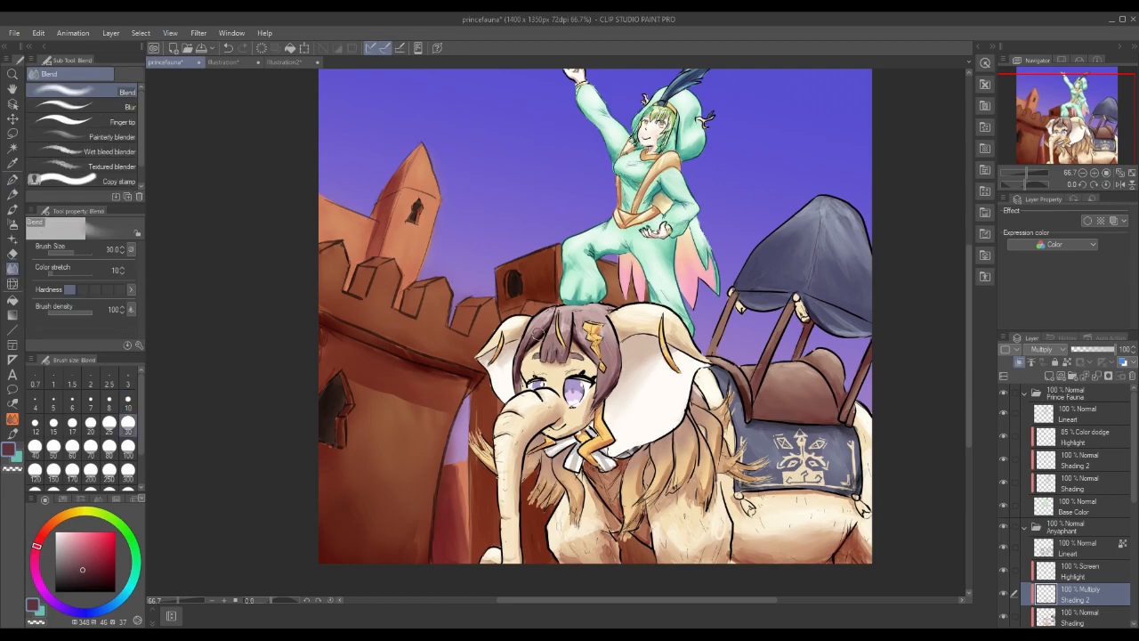
drag(526, 348, 513, 378)
mouse_move(520, 365)
mouse_down()
mouse_move(520, 392)
mouse_move(518, 381)
mouse_up()
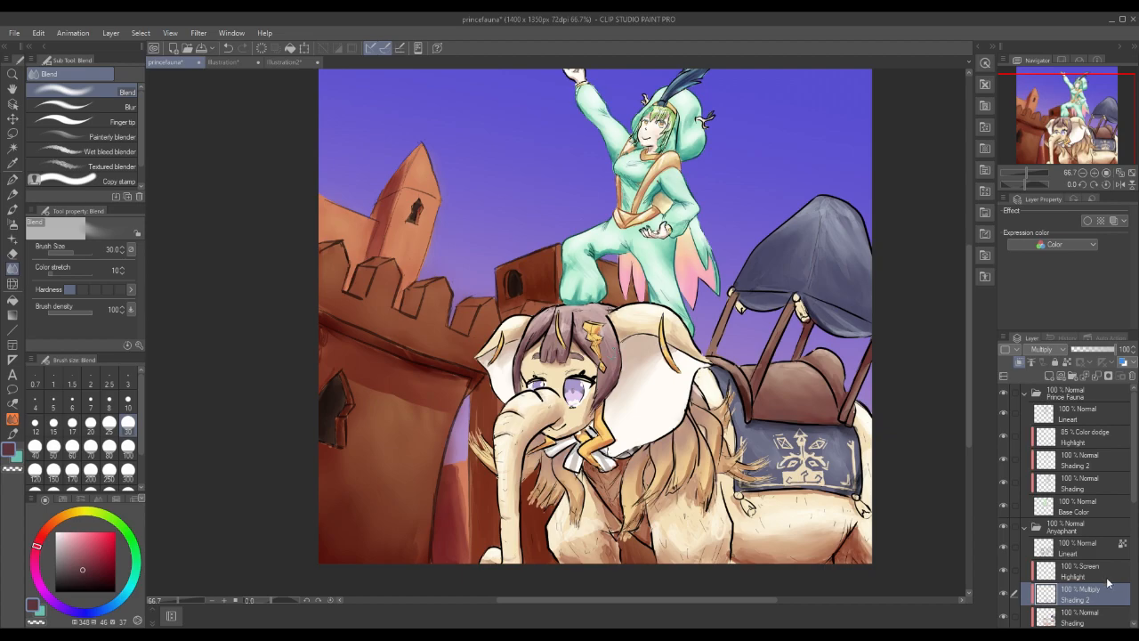
Recolour the elephant's hair outlines on the Anyaphant Lineart layer in a very dark maroon with the G-pen at size 30.
click(1081, 548)
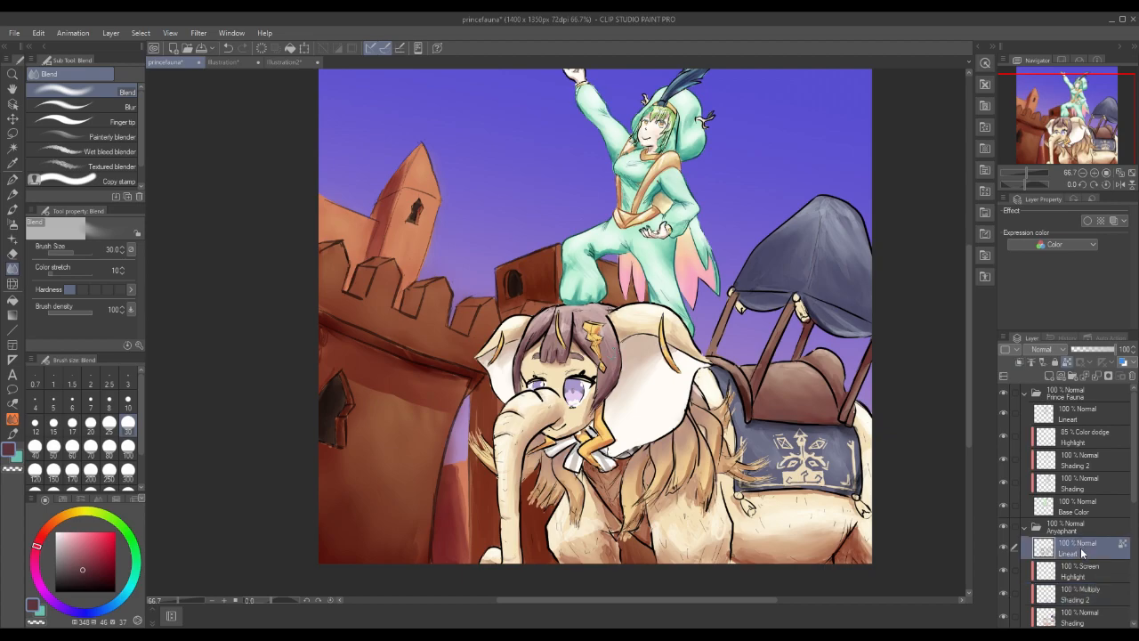
alt+click(532, 338)
click(82, 578)
click(13, 179)
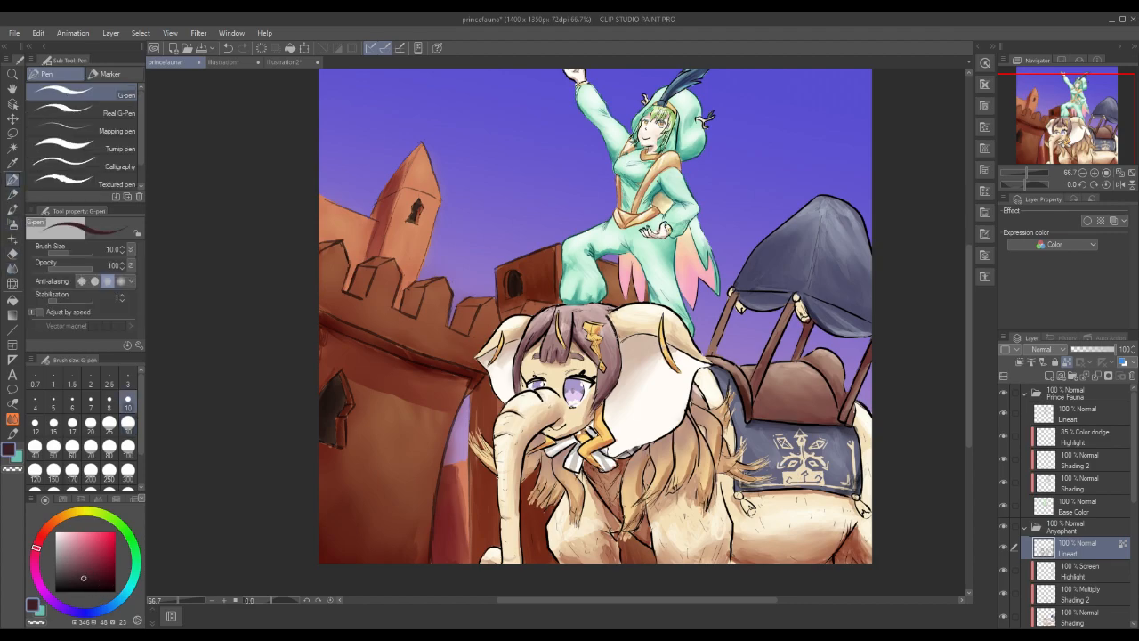
click(128, 422)
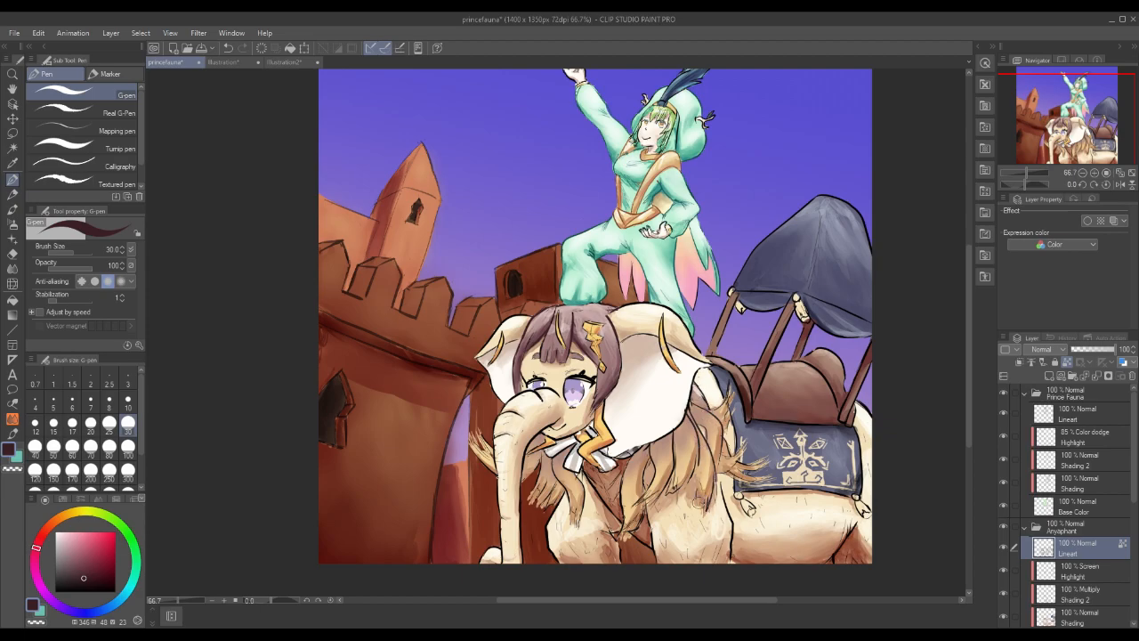
Recolour the outlines of the elephant's shaggy mane in a slightly lighter maroon with the G-pen at size 30.
click(79, 569)
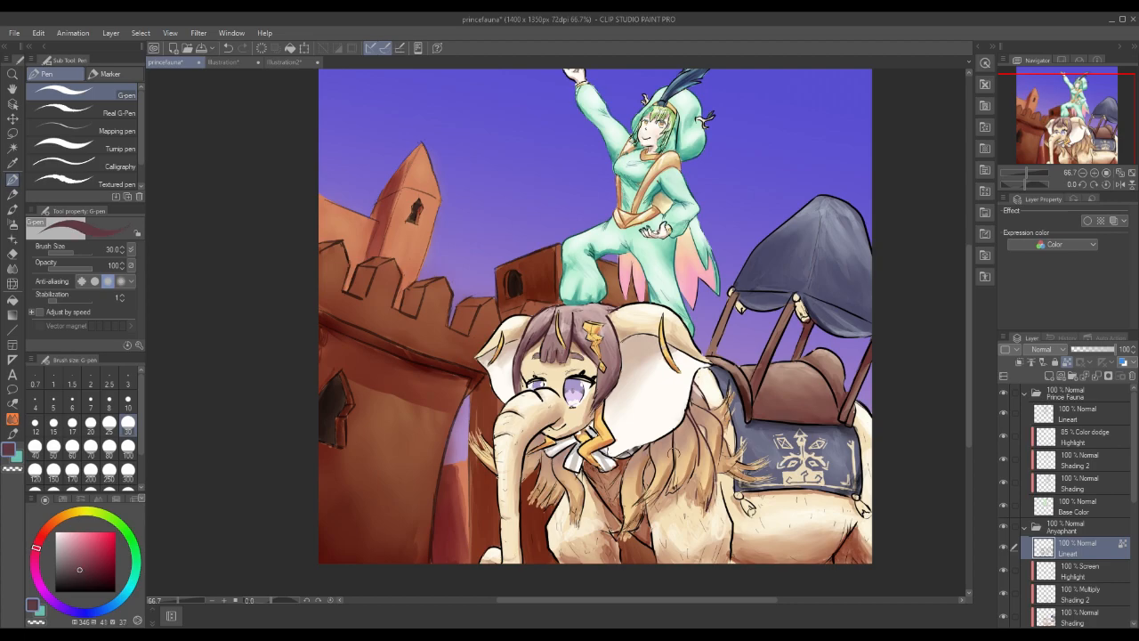
mouse_move(707, 468)
mouse_down()
mouse_move(699, 434)
mouse_move(699, 449)
mouse_move(730, 386)
mouse_move(744, 476)
mouse_up()
mouse_move(674, 477)
mouse_down()
mouse_move(674, 443)
mouse_move(691, 477)
mouse_move(646, 489)
mouse_move(613, 536)
mouse_move(639, 505)
mouse_move(621, 482)
mouse_move(641, 456)
mouse_up()
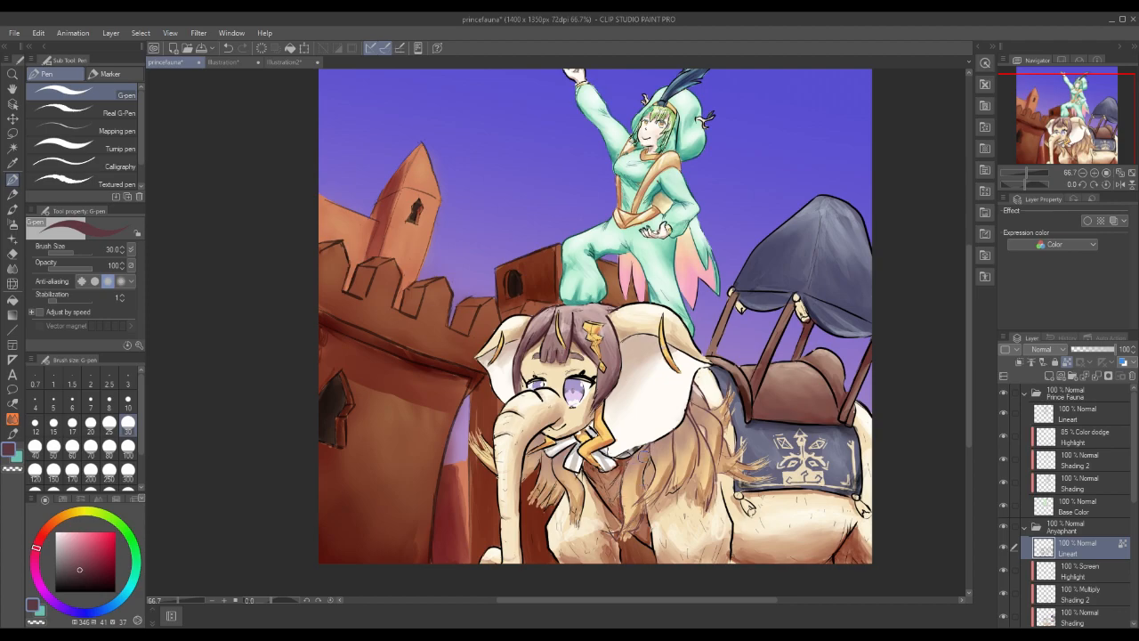
mouse_move(547, 465)
mouse_down()
mouse_move(567, 498)
mouse_move(539, 475)
mouse_move(536, 488)
mouse_up()
drag(483, 463, 485, 446)
Paint light cream highlights over the mane's fur tufts on the Anyaphant Highlight layer with the Round watercolor brush at size 30.
alt+click(627, 511)
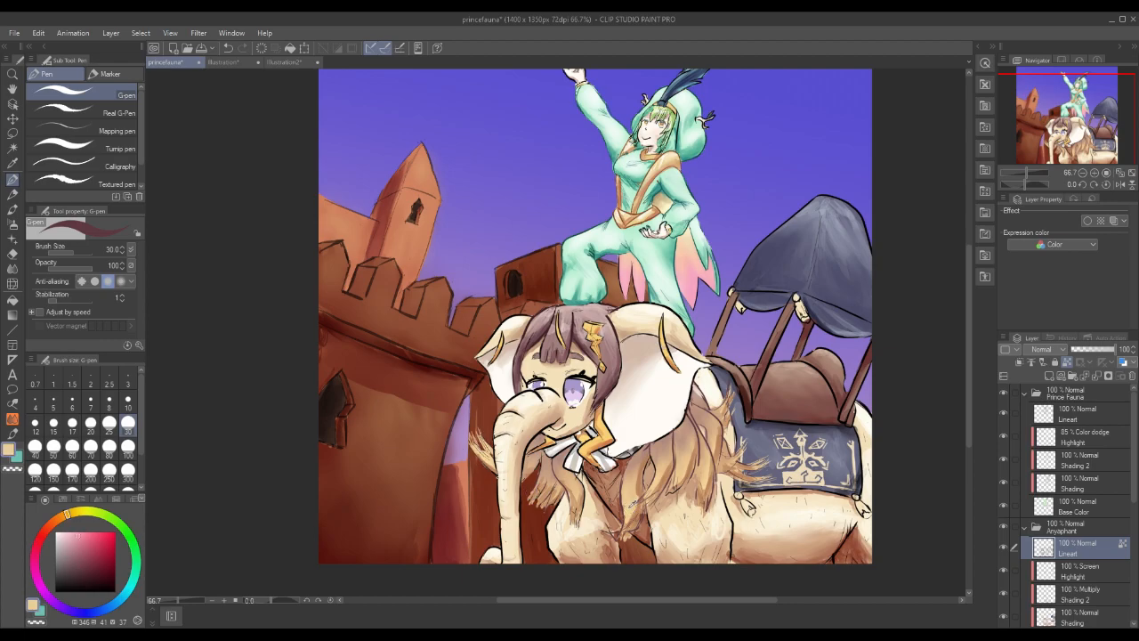
click(1100, 576)
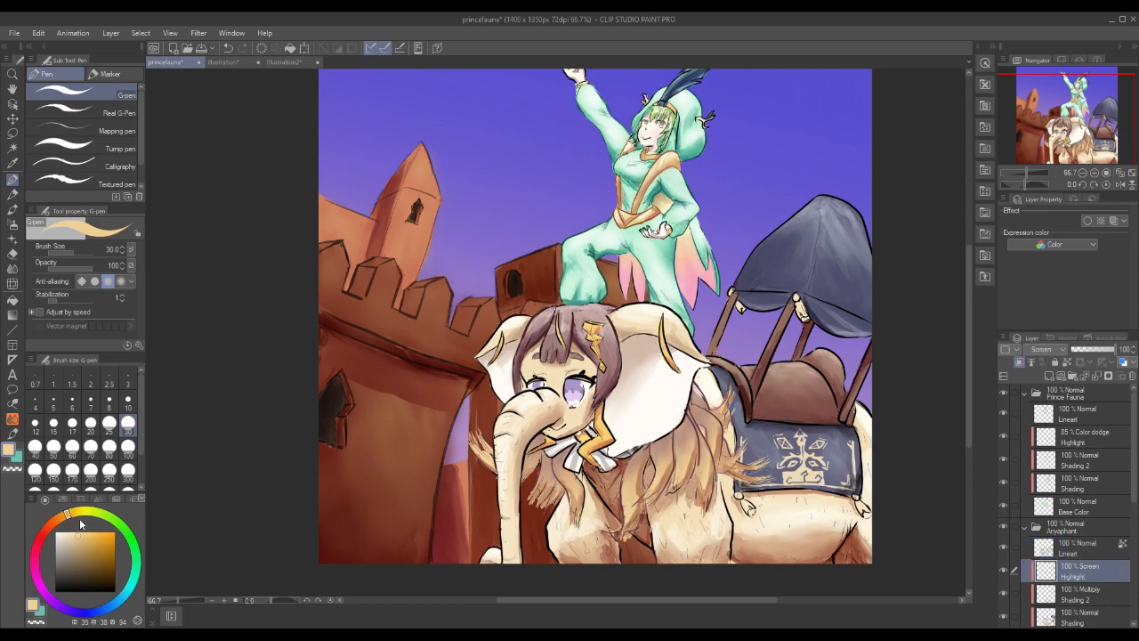
click(12, 208)
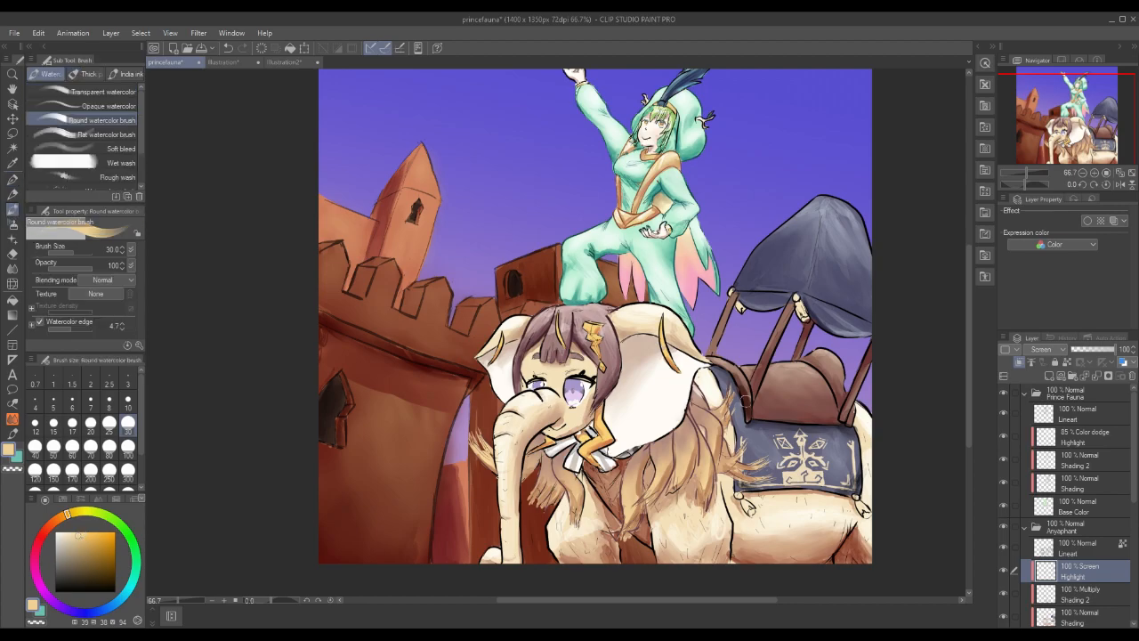
mouse_move(712, 413)
mouse_down()
mouse_move(721, 447)
mouse_move(722, 425)
mouse_move(702, 446)
mouse_move(707, 494)
mouse_move(682, 475)
mouse_move(691, 453)
mouse_move(655, 484)
mouse_move(627, 487)
mouse_up()
mouse_move(561, 474)
mouse_down()
mouse_move(580, 510)
mouse_move(537, 493)
mouse_move(534, 503)
mouse_move(555, 498)
mouse_up()
drag(499, 452, 475, 442)
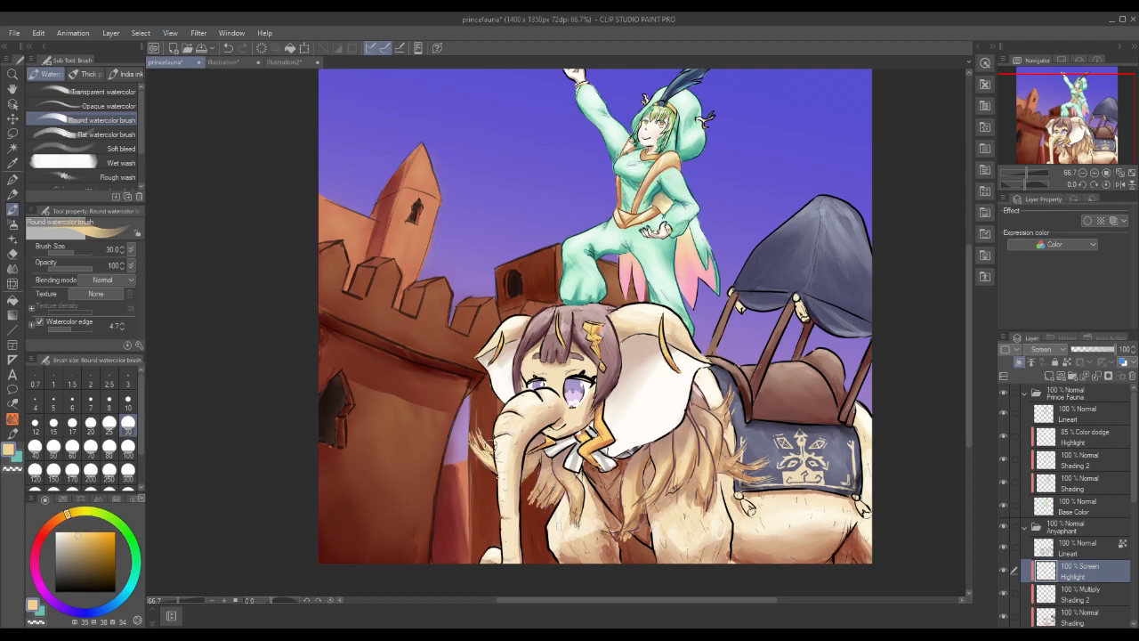
drag(708, 418, 723, 455)
mouse_move(729, 395)
mouse_down()
mouse_move(715, 416)
mouse_move(747, 469)
mouse_up()
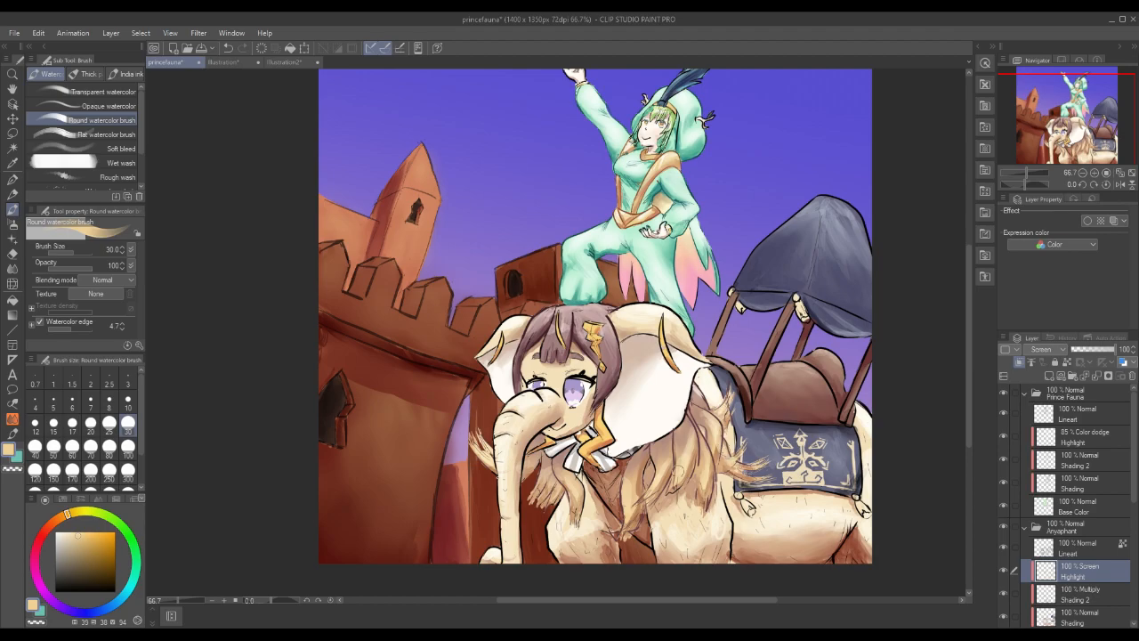
drag(686, 423, 662, 457)
mouse_move(545, 476)
mouse_down()
mouse_move(545, 496)
mouse_move(574, 506)
mouse_move(577, 518)
mouse_up()
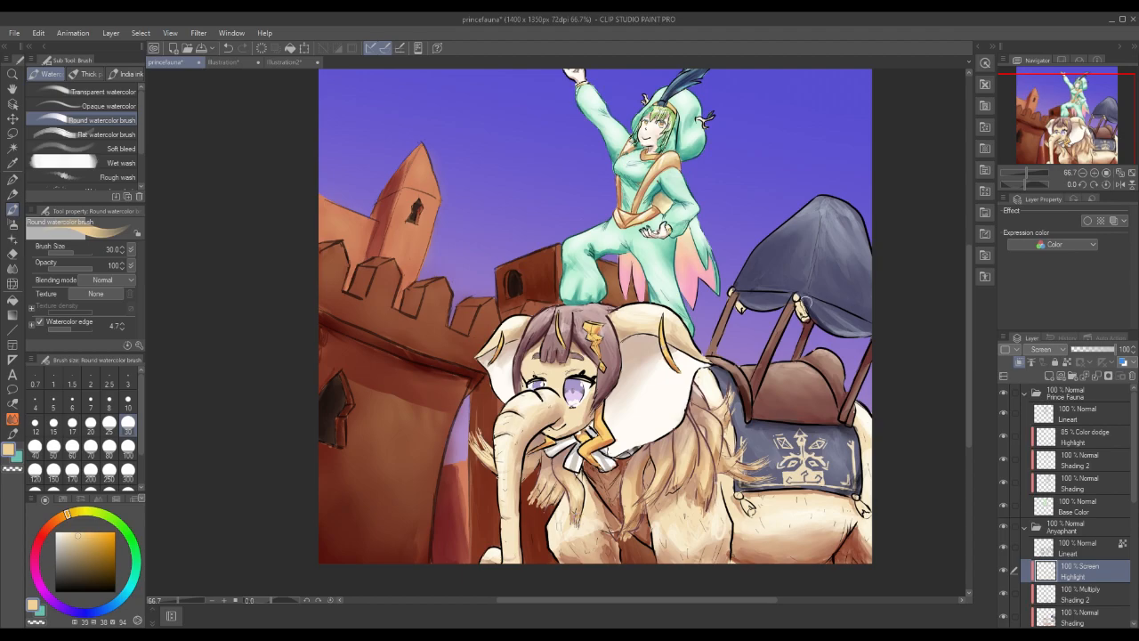
Shade the canopy's cream knots and the saddle cloth's tassels in ochre brown on the Anyaphant Shading layer with the Round watercolor brush at size 10.
click(1087, 616)
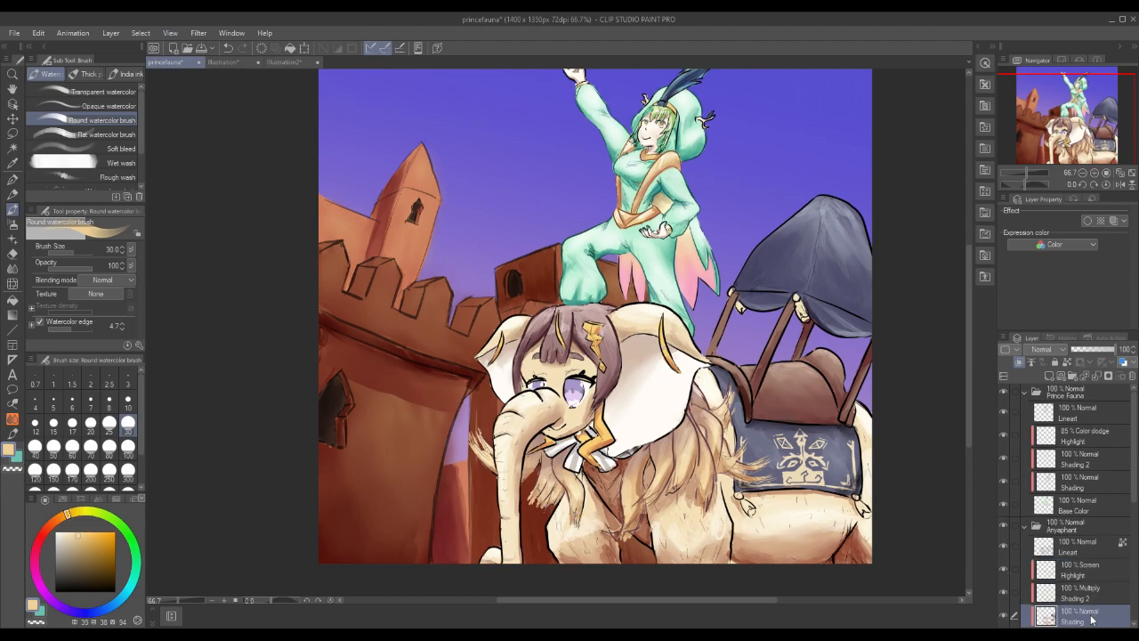
alt+click(798, 297)
click(80, 544)
click(81, 552)
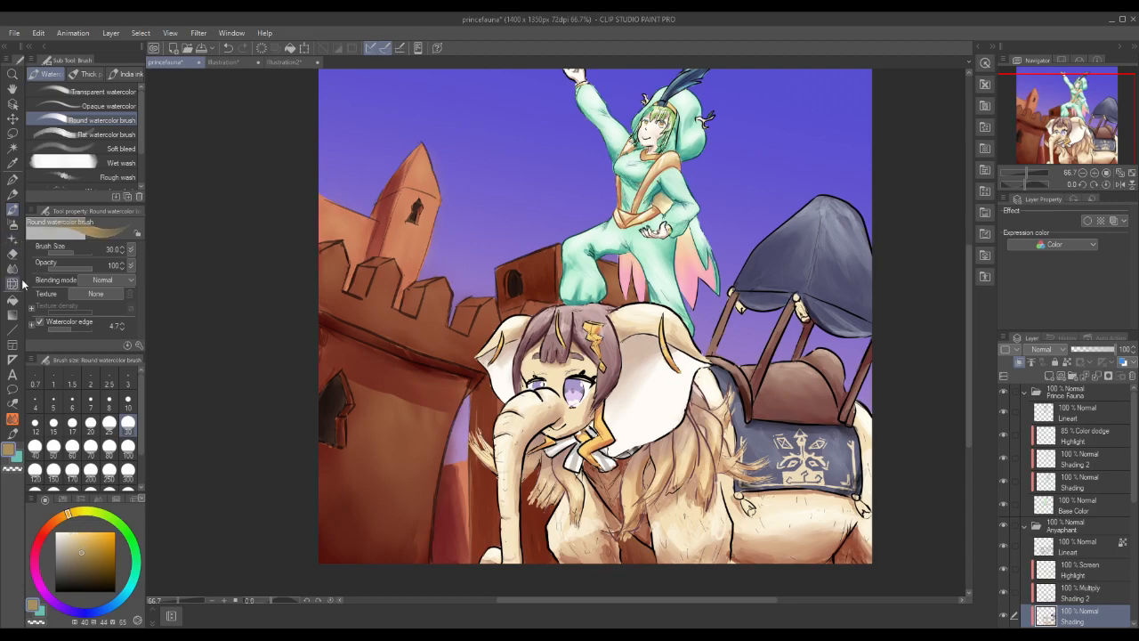
click(128, 402)
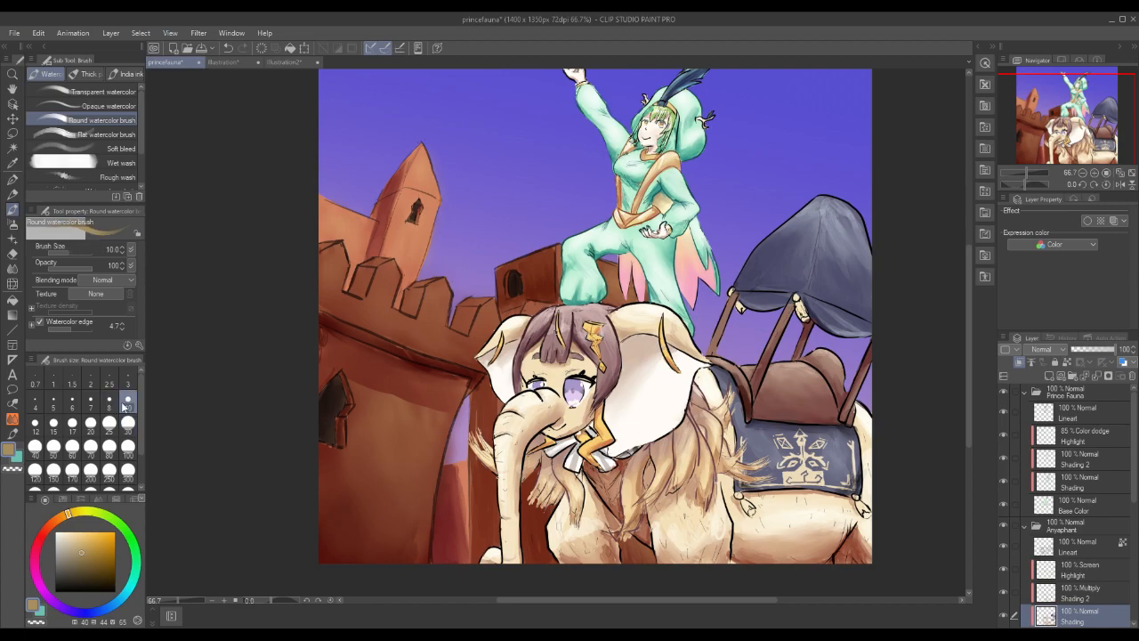
drag(793, 296, 805, 320)
drag(741, 307, 744, 312)
drag(853, 497, 863, 513)
drag(743, 506, 757, 514)
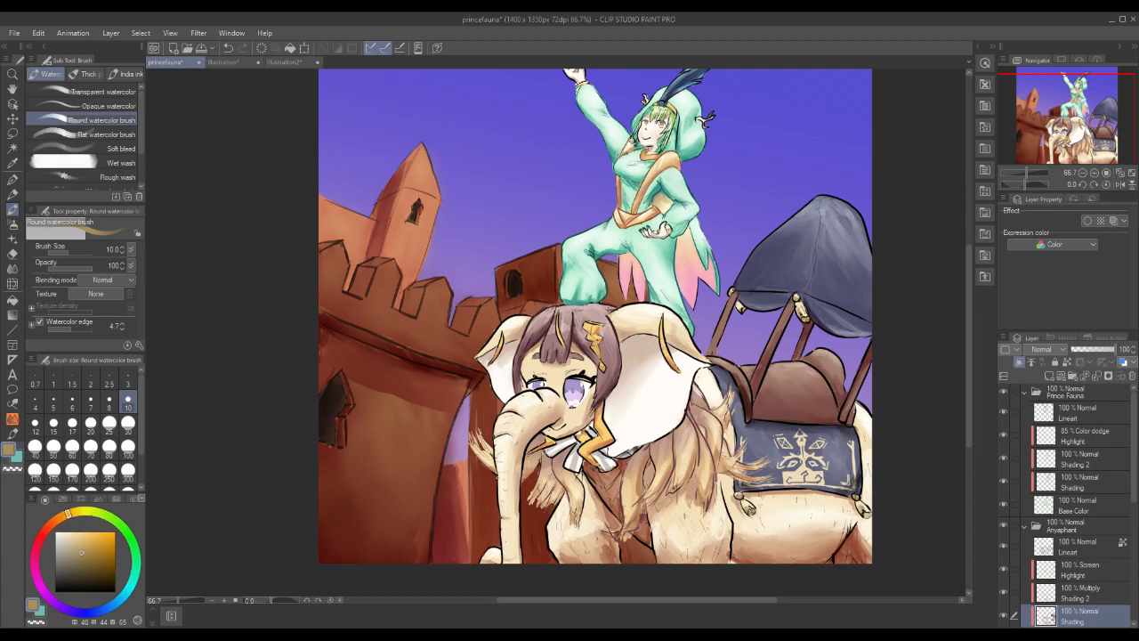
drag(798, 310, 804, 318)
Paint pale gold highlights on the elephant's hair ornament on the Anyaphant Highlight layer with the Round watercolor brush at size 10.
click(1074, 574)
click(77, 537)
alt+click(592, 322)
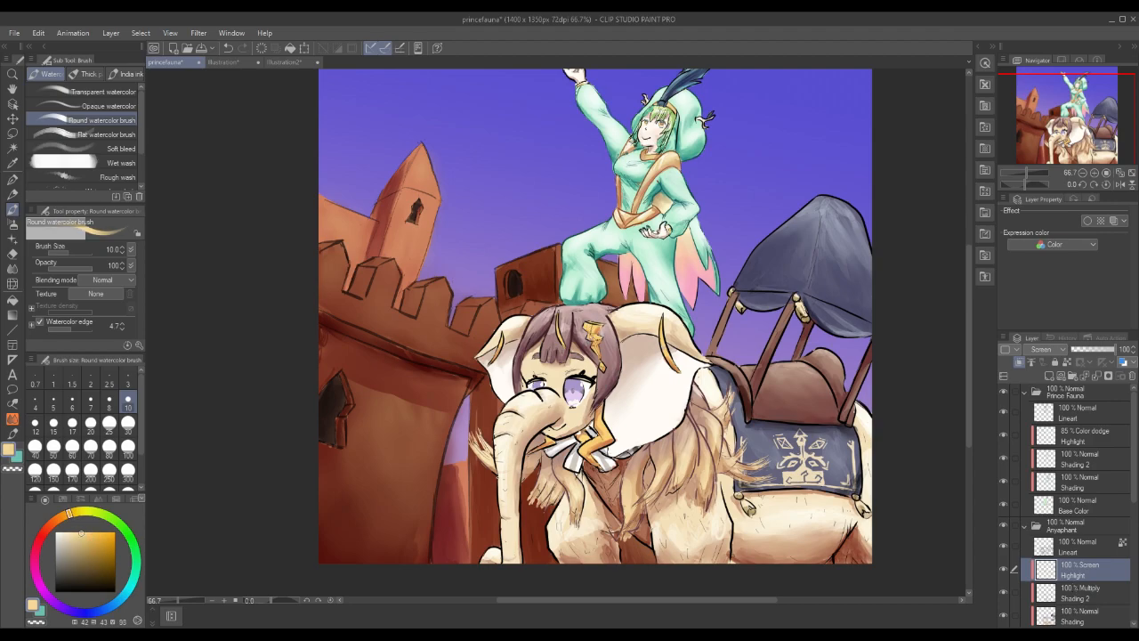
click(78, 529)
click(74, 531)
drag(585, 328, 596, 347)
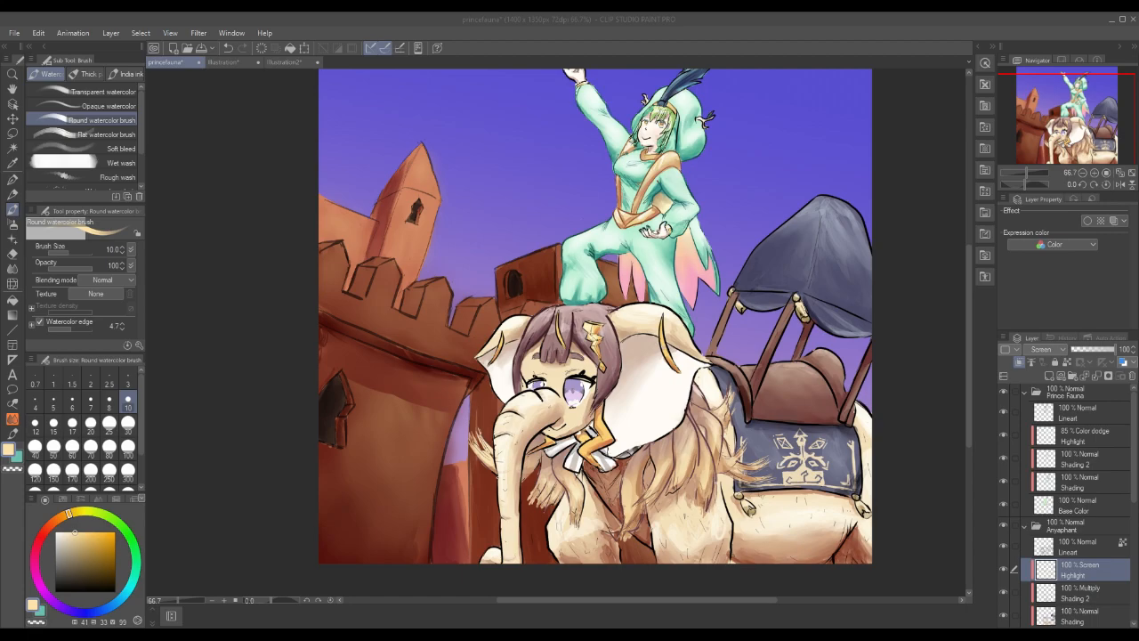
Add fine near-white glints to the elephant's gold ornaments on the Highlight layer with the G-pen at size 5.
click(58, 531)
click(12, 180)
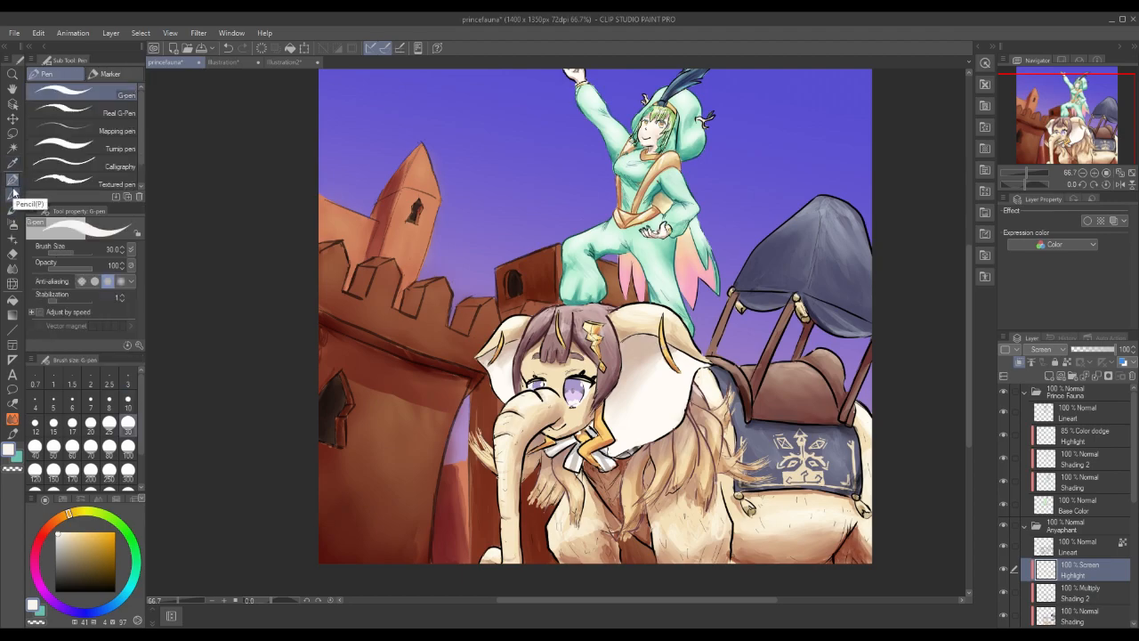
click(127, 389)
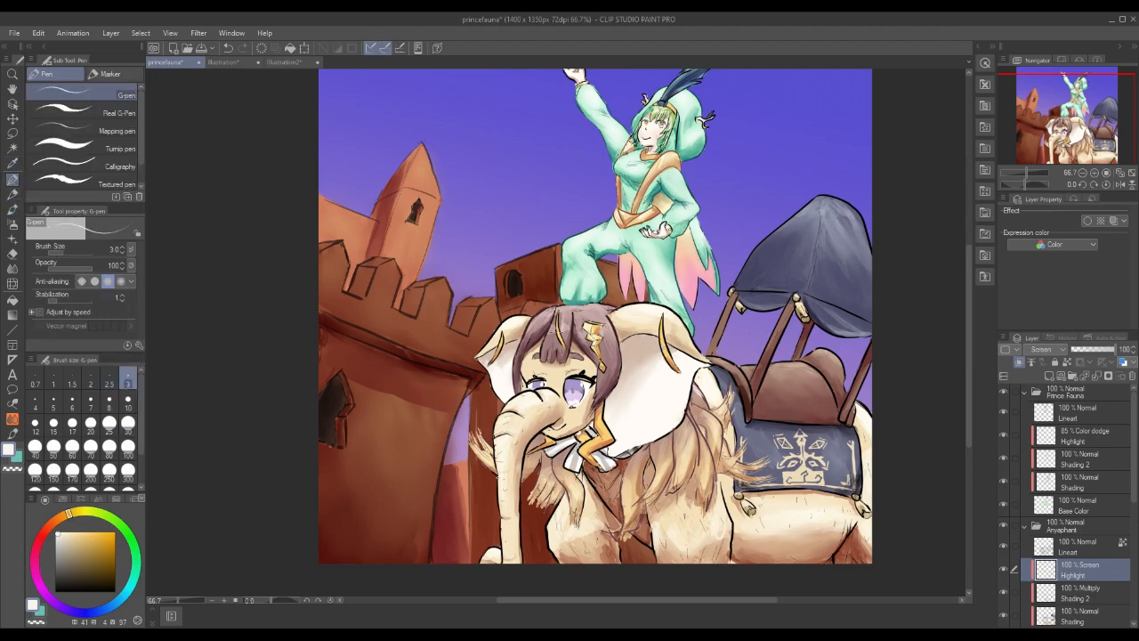
click(52, 401)
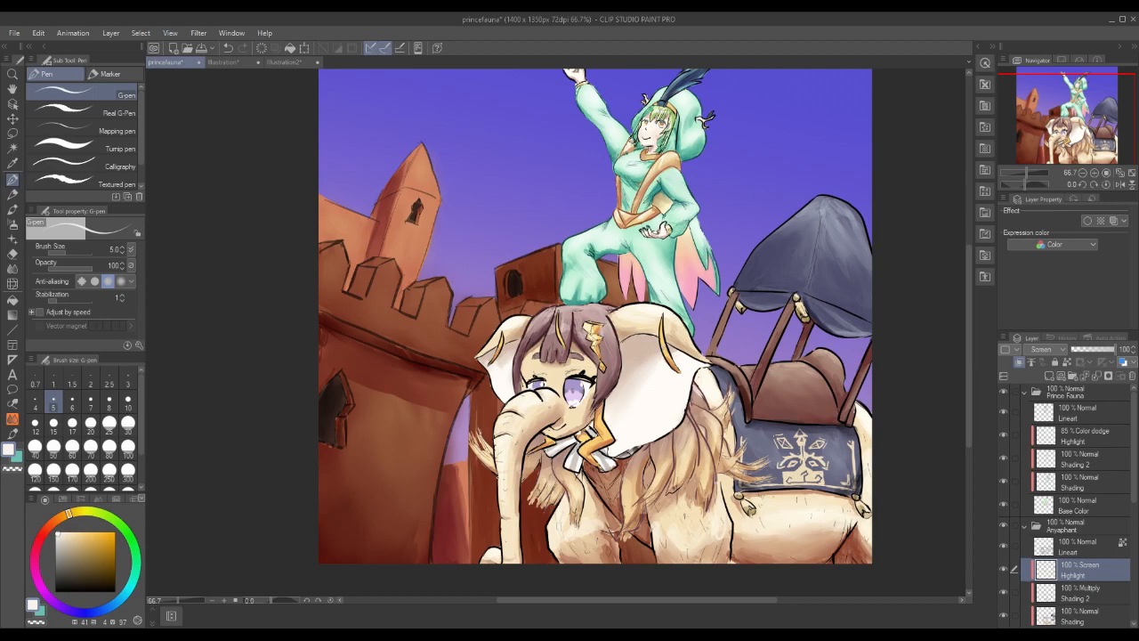
Draw near-white highlights on the elephant's neck ribbon and mane on the Highlight layer with the G-pen at size 10.
click(128, 401)
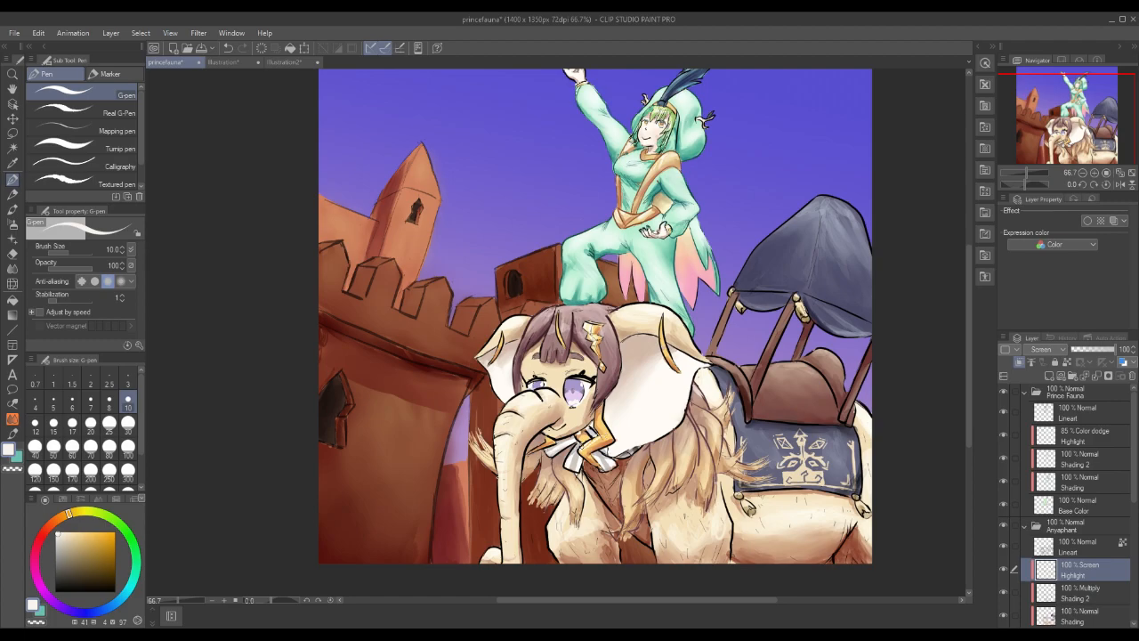
drag(539, 449, 592, 440)
mouse_move(656, 476)
mouse_down()
mouse_move(691, 457)
mouse_move(677, 471)
mouse_up()
key(j)
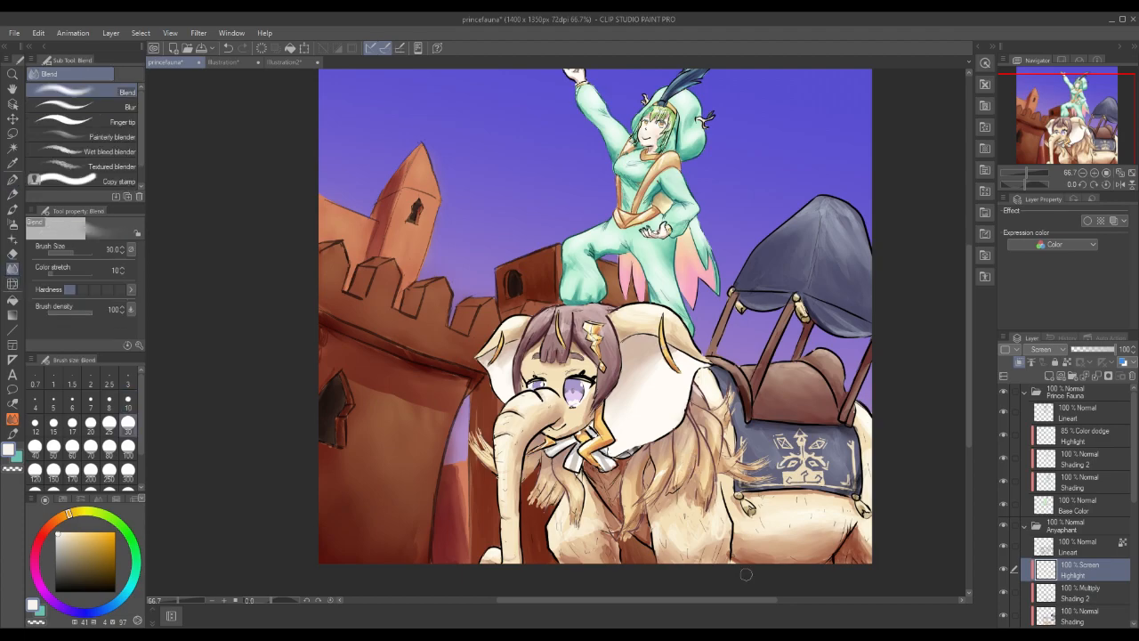
click(12, 210)
click(12, 180)
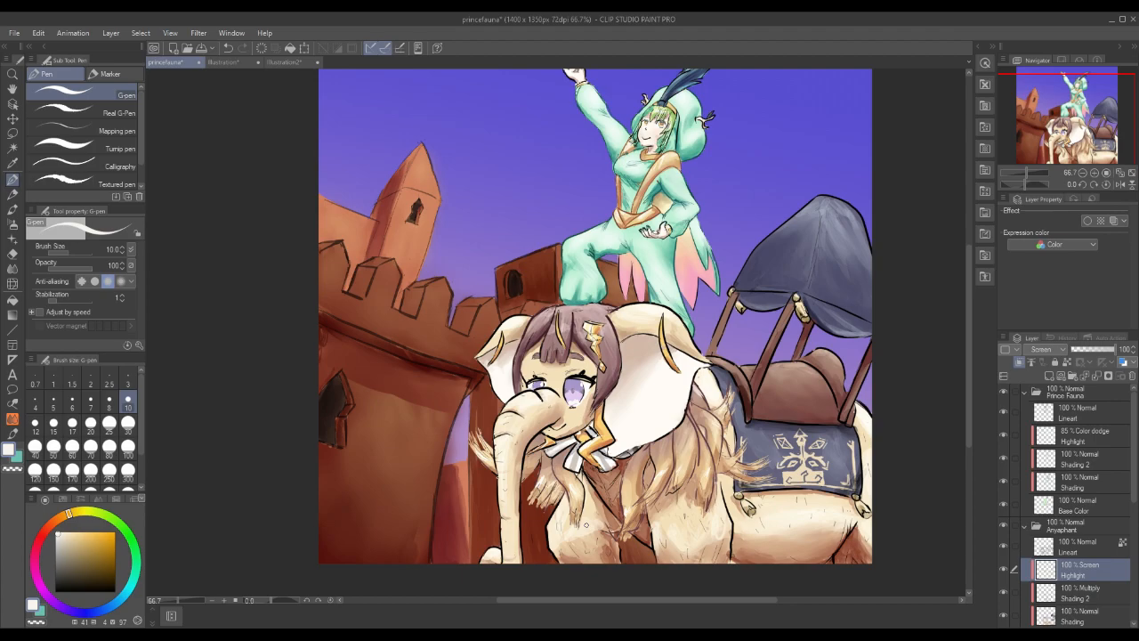
Recolour the outlines of the elephant's front legs dark red-brown on the Anyaphant Lineart layer with the G-pen at size 10.
click(12, 268)
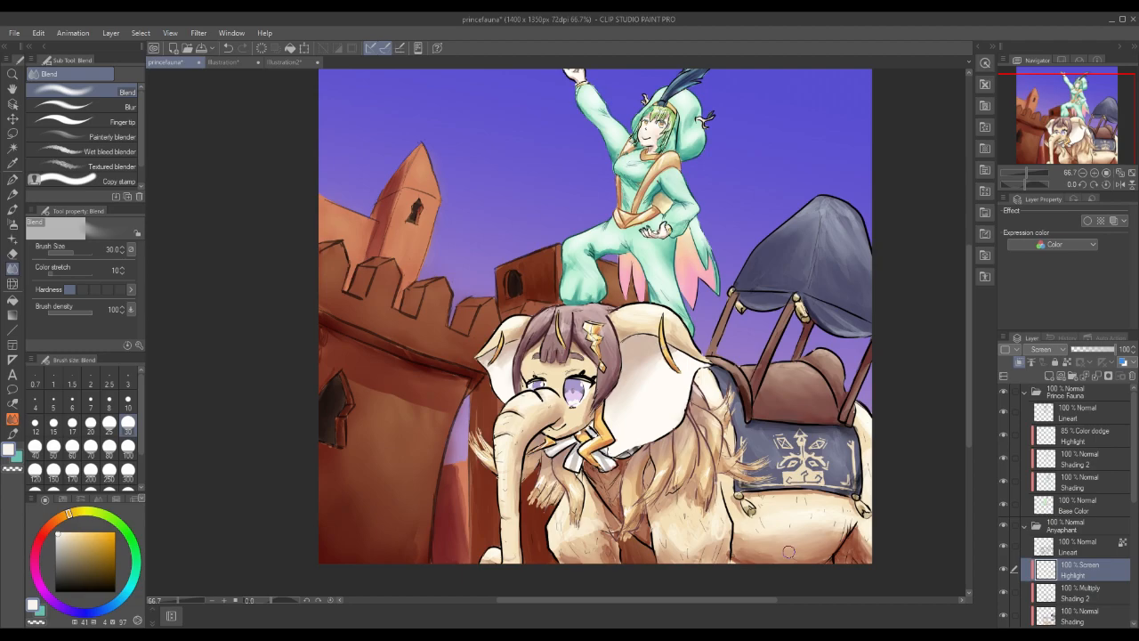
click(1069, 547)
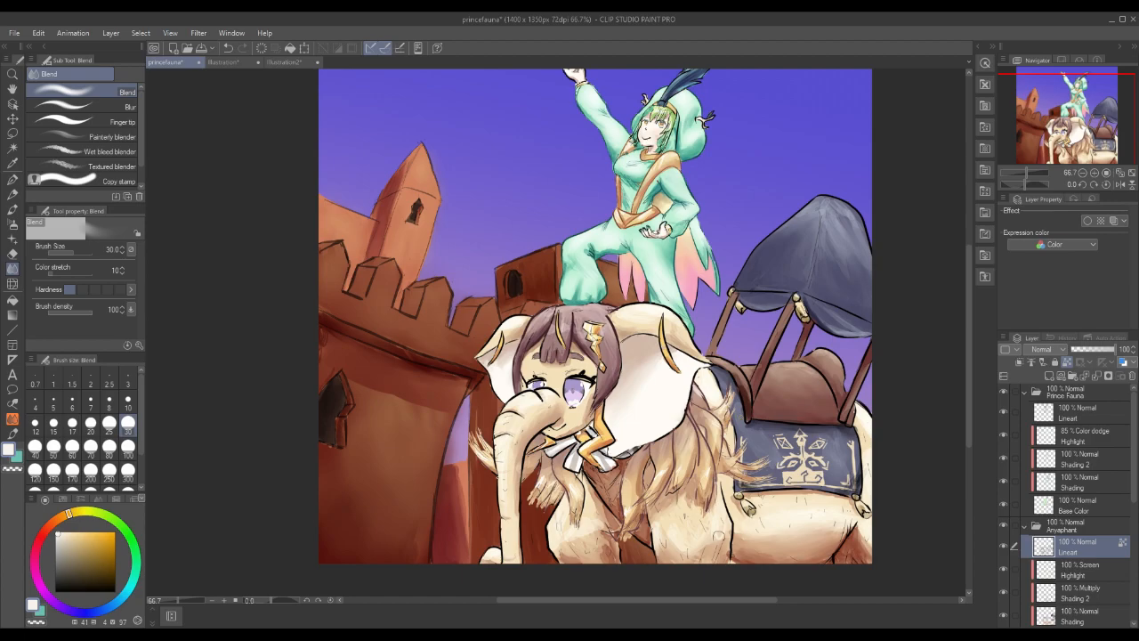
alt+click(643, 536)
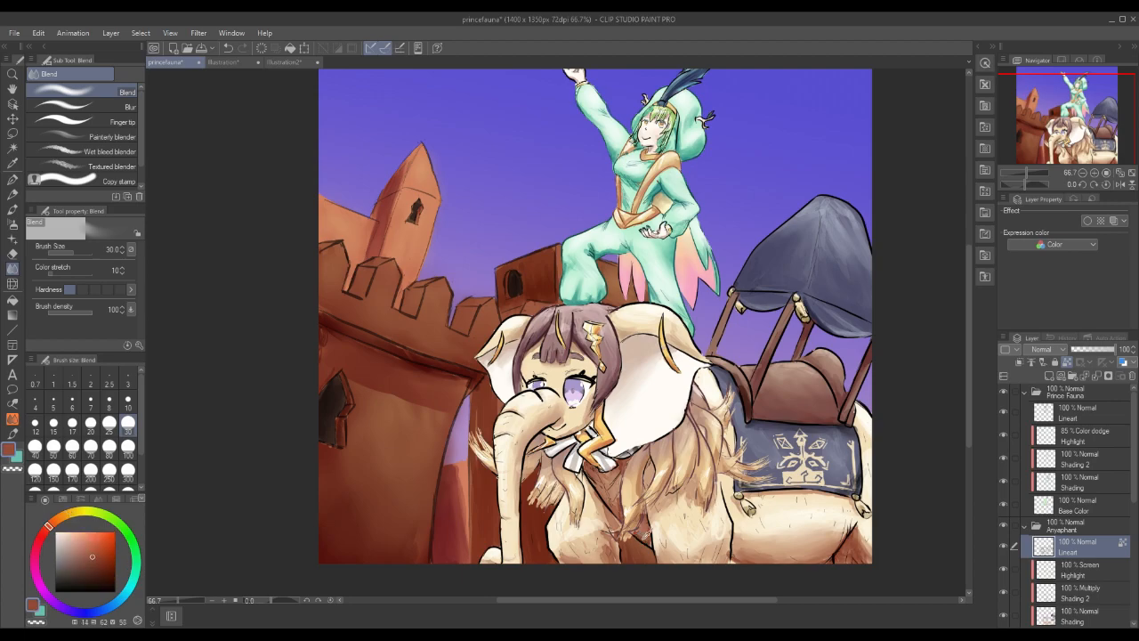
click(100, 566)
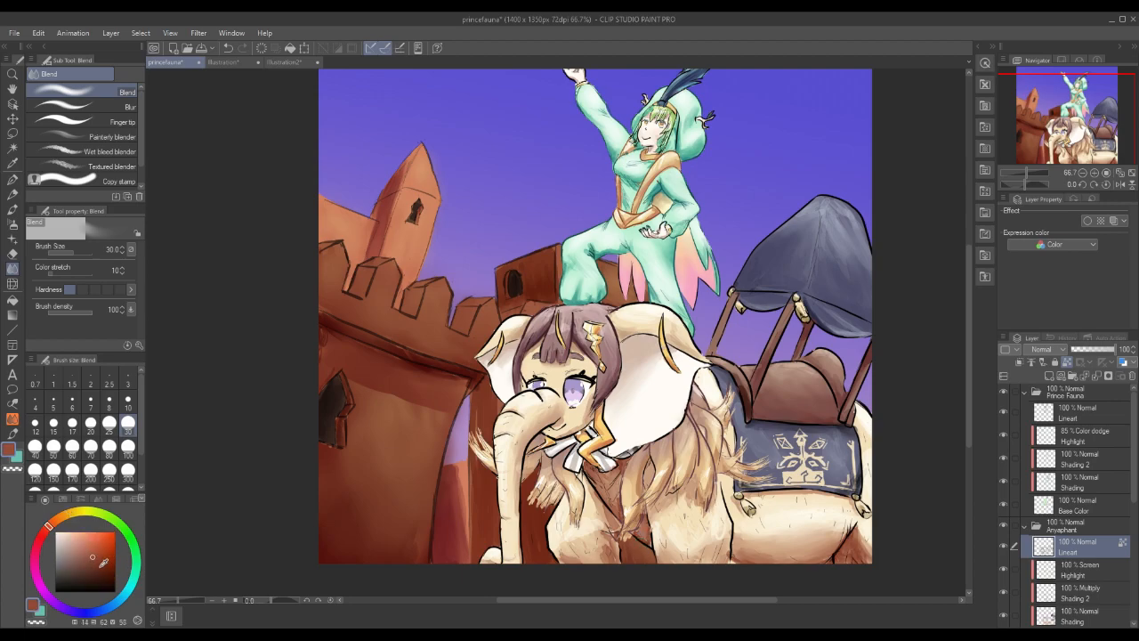
click(12, 179)
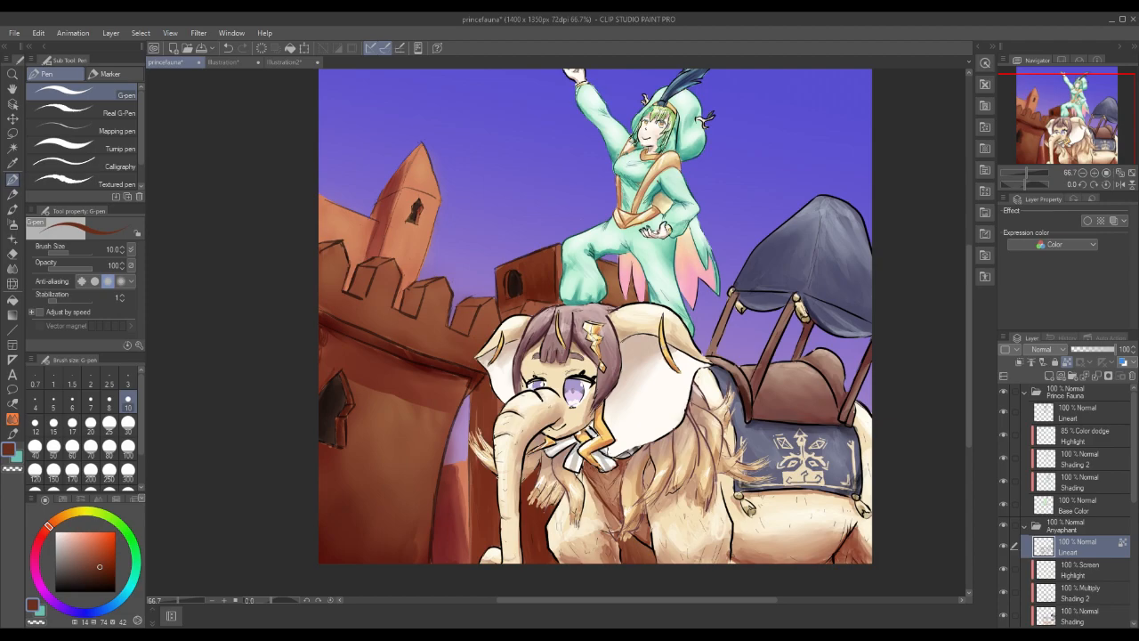
drag(728, 507, 733, 550)
drag(719, 485, 721, 494)
drag(655, 557, 640, 484)
drag(553, 513, 555, 560)
Recolour the outlines of the elephant's hind leg, trunk and lower face dark red-brown with the G-pen at size 30.
click(129, 422)
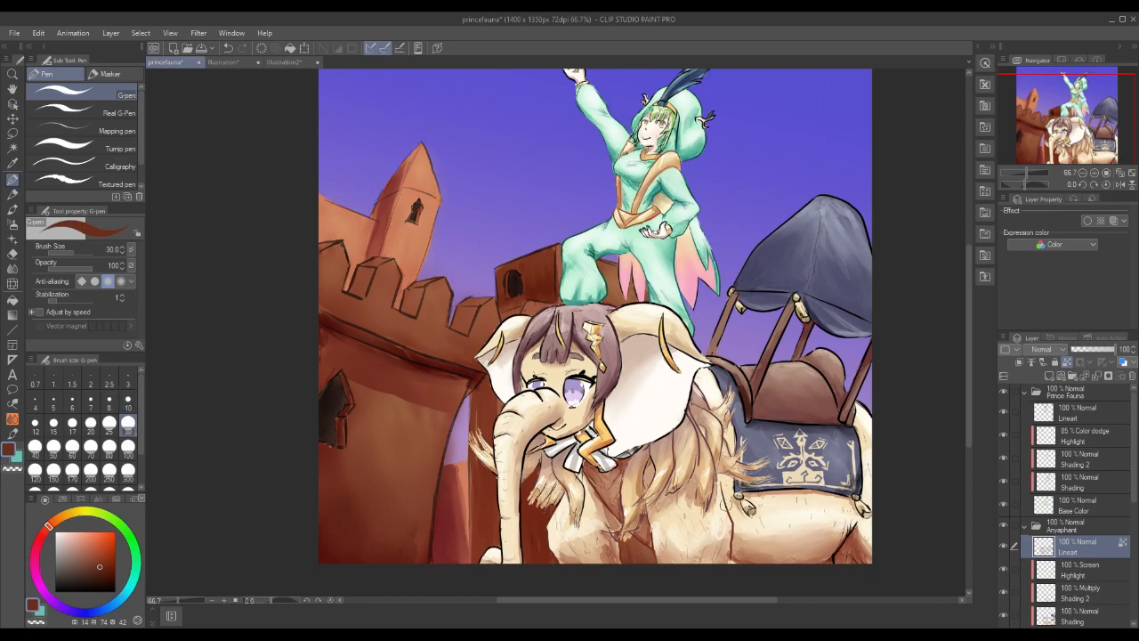
drag(829, 566, 850, 530)
mouse_move(498, 561)
mouse_down()
mouse_move(495, 550)
mouse_move(484, 557)
mouse_move(515, 524)
mouse_move(500, 503)
mouse_move(518, 474)
mouse_move(498, 463)
mouse_move(498, 431)
mouse_move(523, 452)
mouse_move(538, 428)
mouse_move(557, 436)
mouse_move(591, 423)
mouse_up()
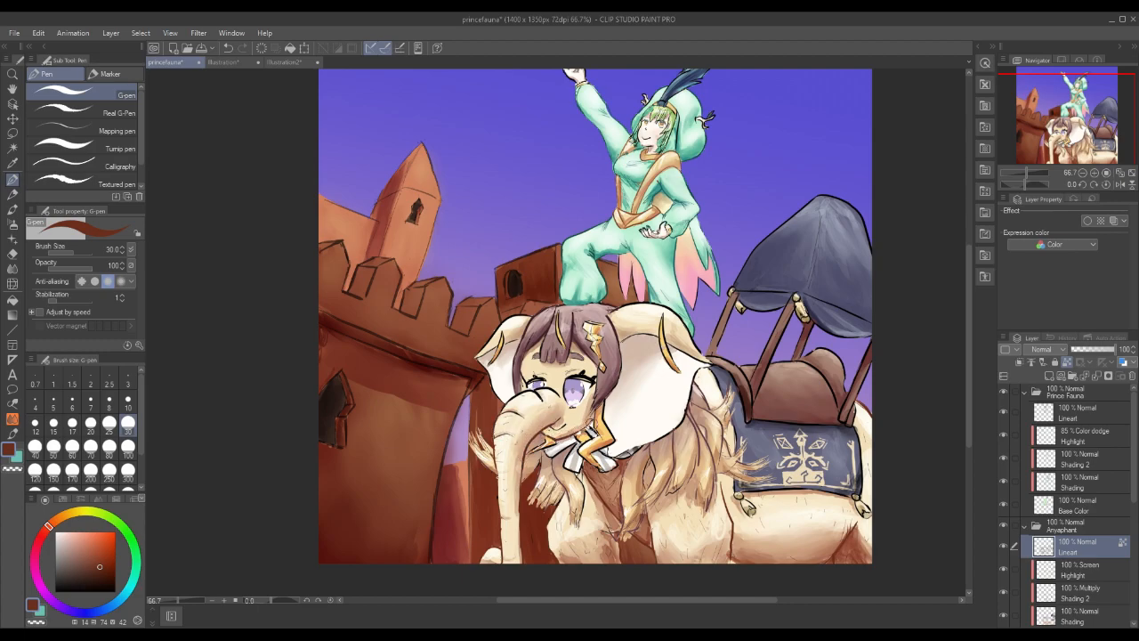
mouse_move(521, 382)
mouse_down()
mouse_move(537, 381)
mouse_move(522, 393)
mouse_move(551, 401)
mouse_move(553, 391)
mouse_move(562, 406)
mouse_up()
Shade the elephant's eye area in dark maroon on the Anyaphant Shading 2 layer with the G-pen at size 10 and the Blend tool.
alt+click(526, 384)
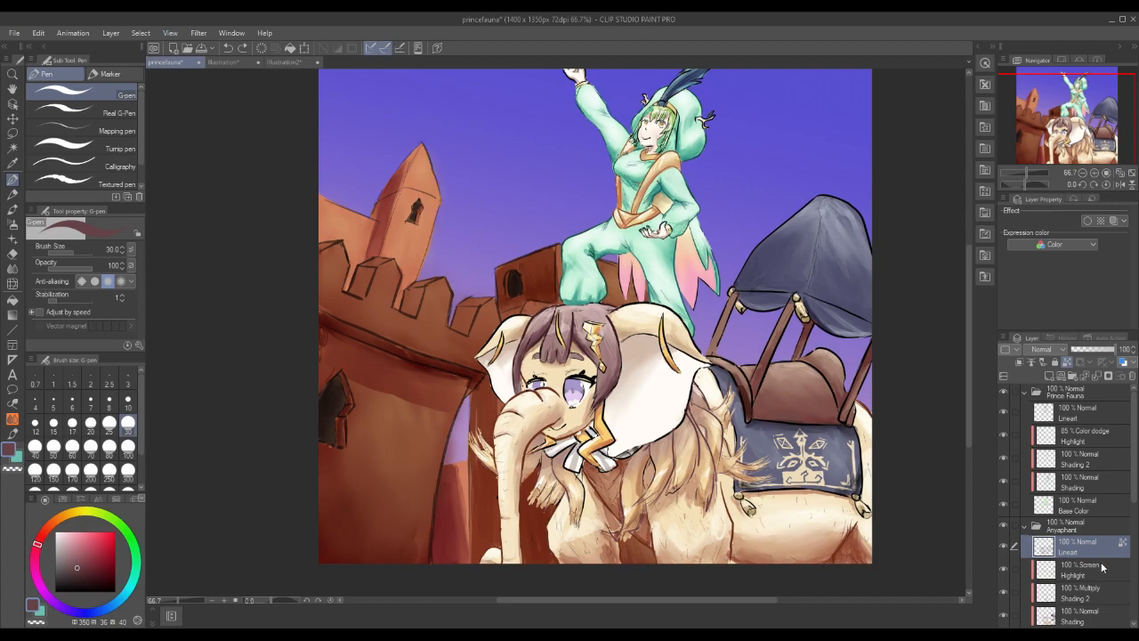
drag(1134, 481, 1135, 500)
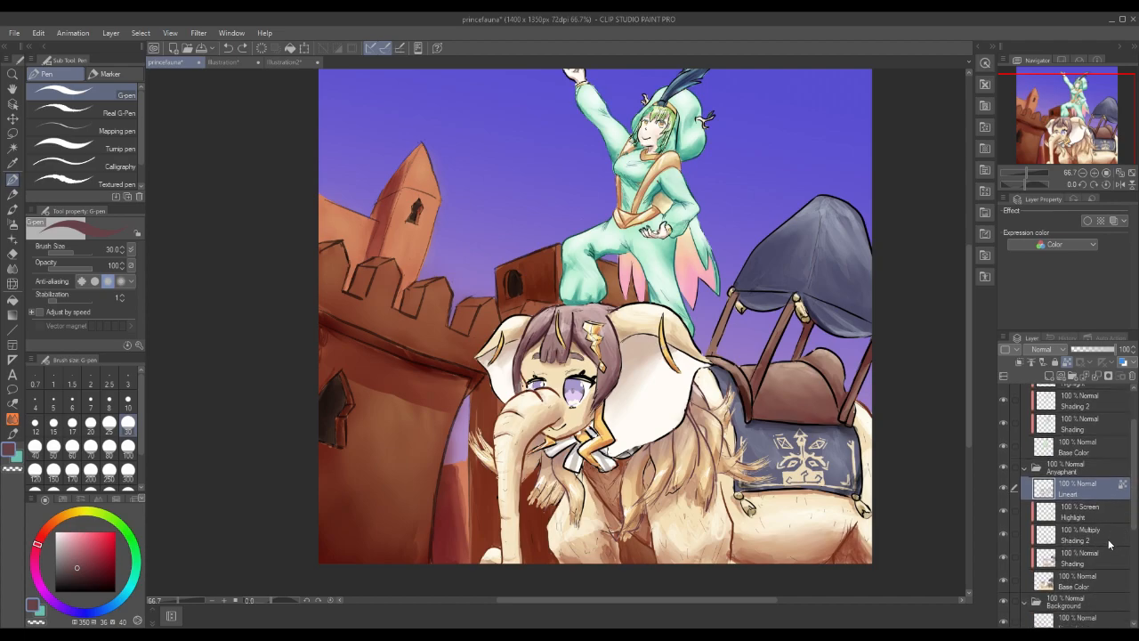
click(1110, 539)
click(80, 576)
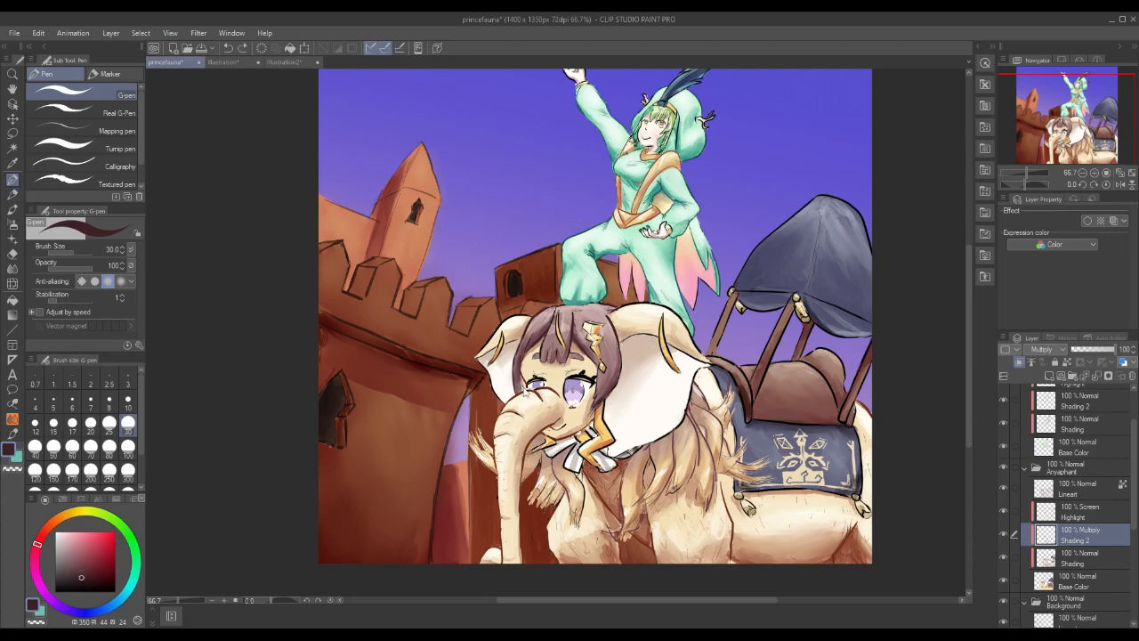
click(128, 402)
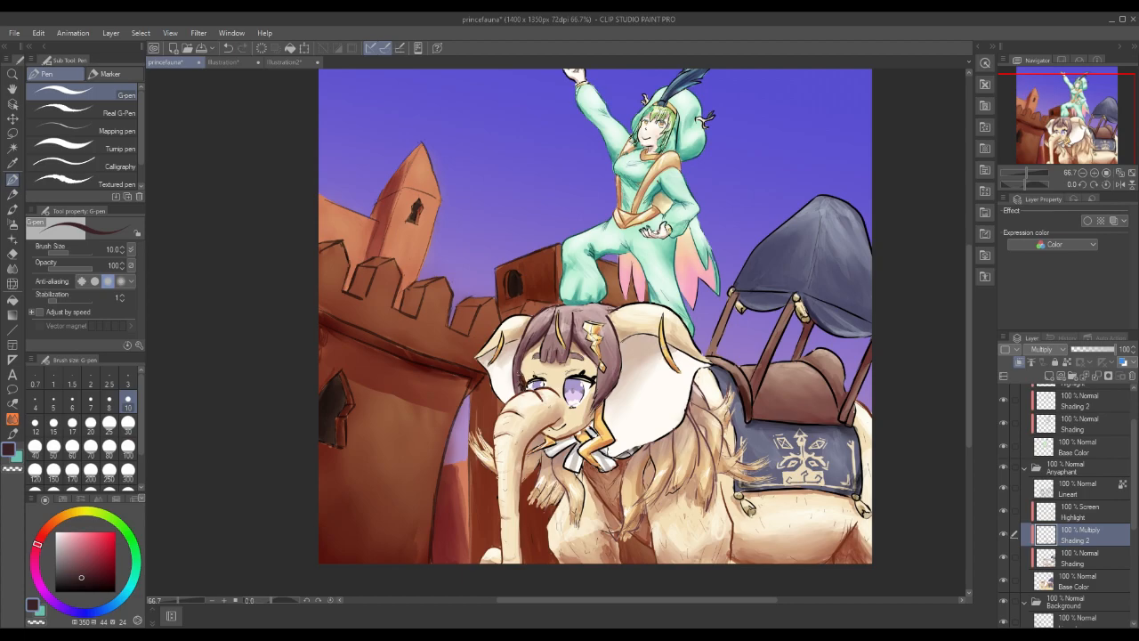
click(12, 267)
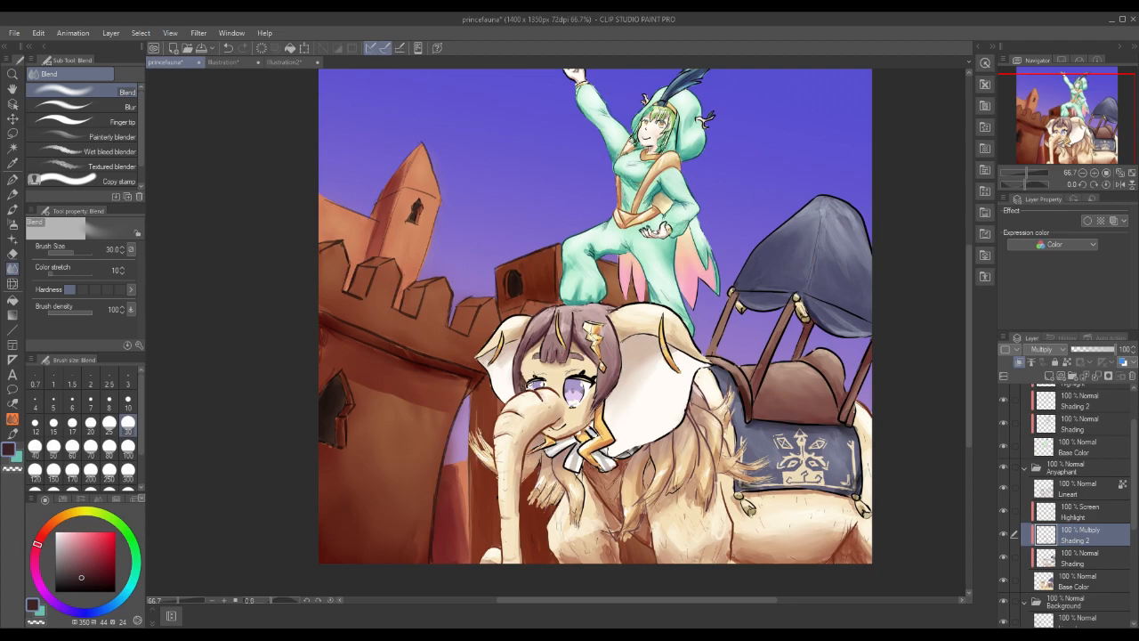
key(p)
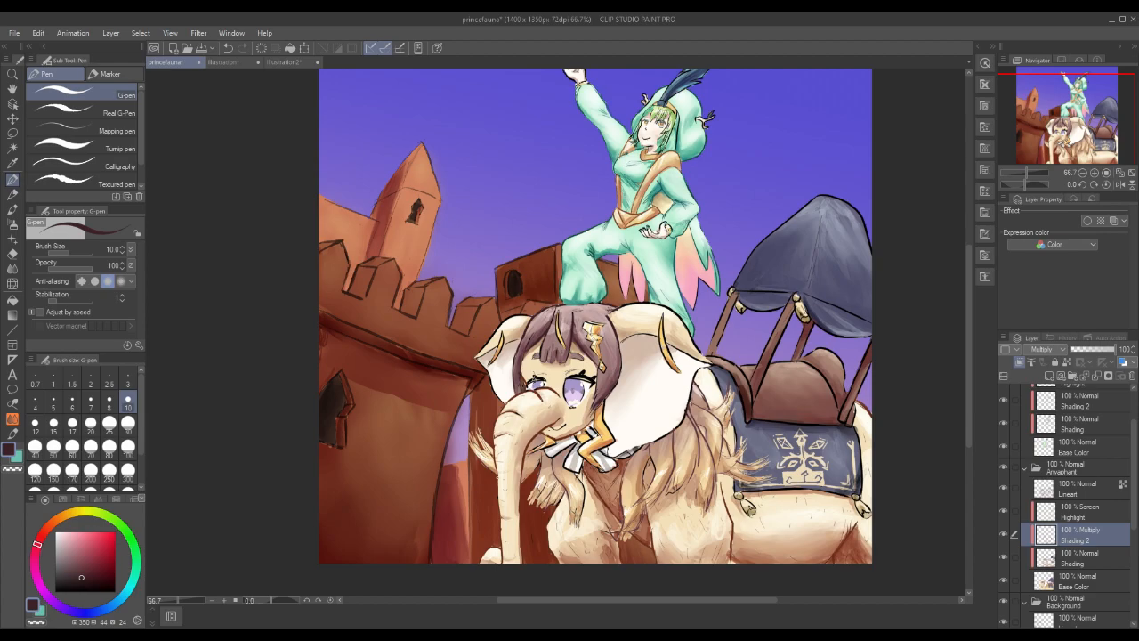
Touch up the elephant's eye line in black on the Anyaphant Lineart layer with the Cel brush at size 7, with transparent pixels unlocked.
click(1073, 504)
click(1072, 482)
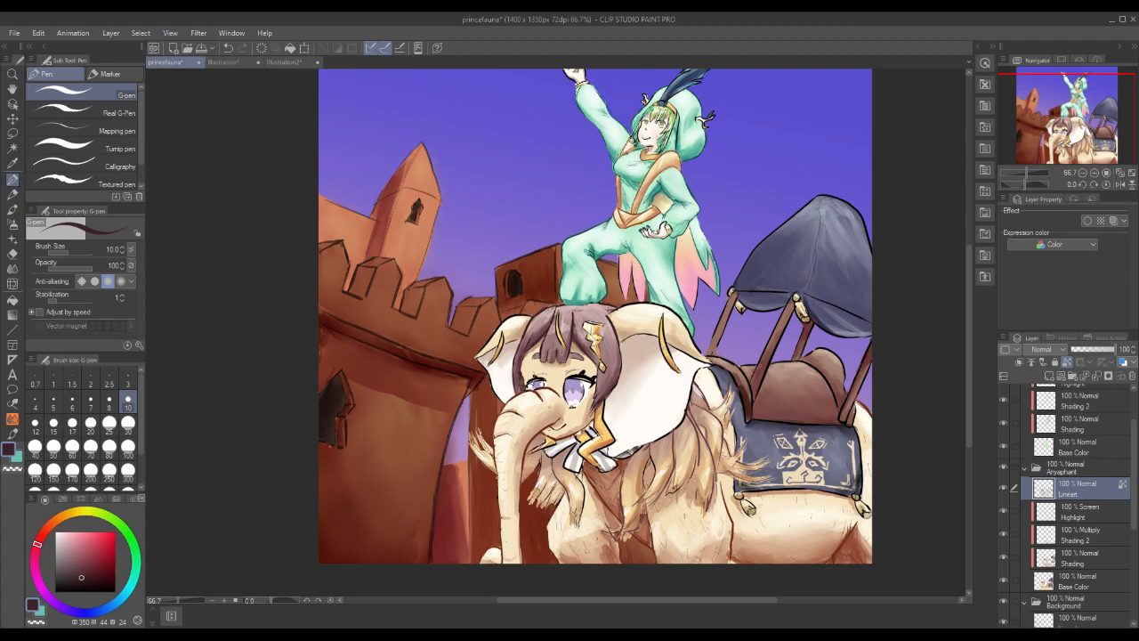
alt+click(578, 372)
alt+click(579, 371)
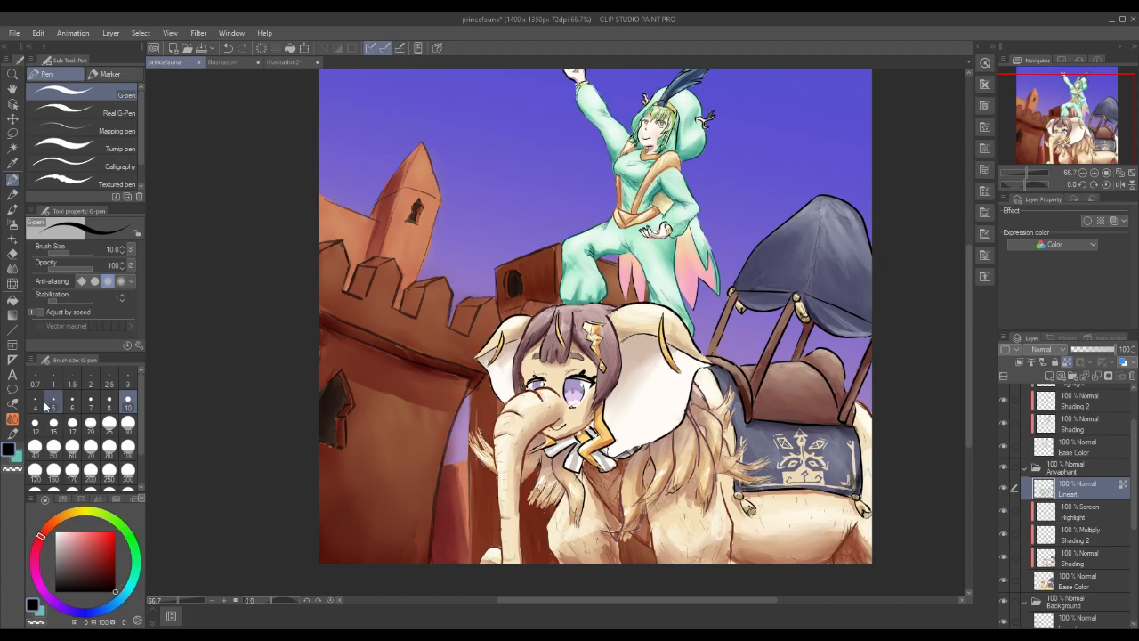
click(12, 433)
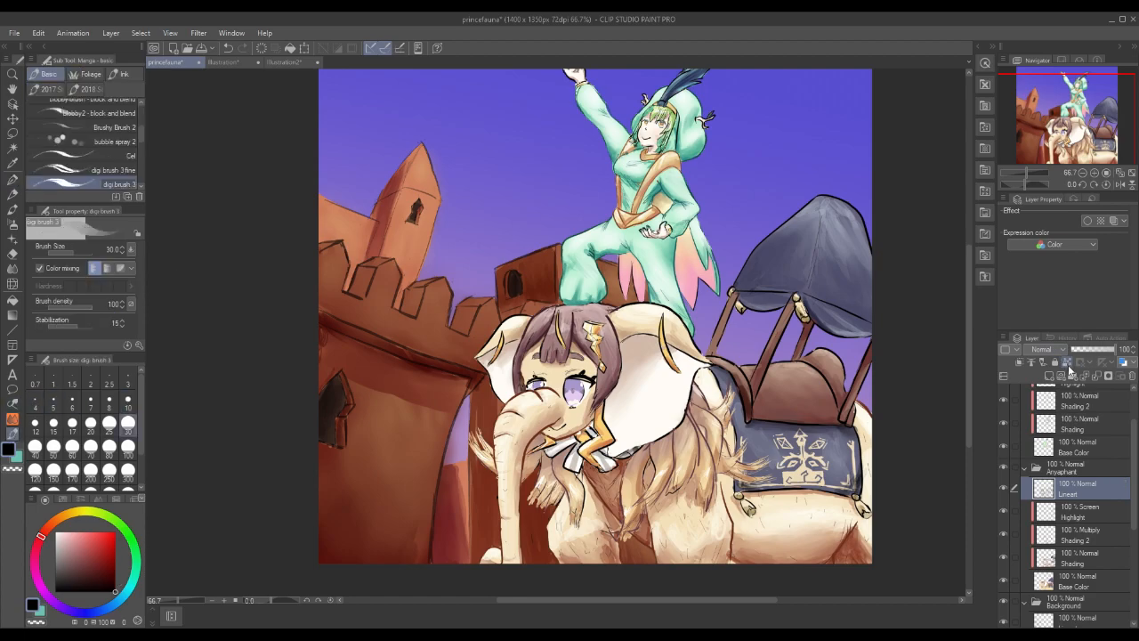
scroll(108, 169, down, 5)
scroll(139, 123, up, 6)
scroll(138, 128, down, 3)
click(129, 140)
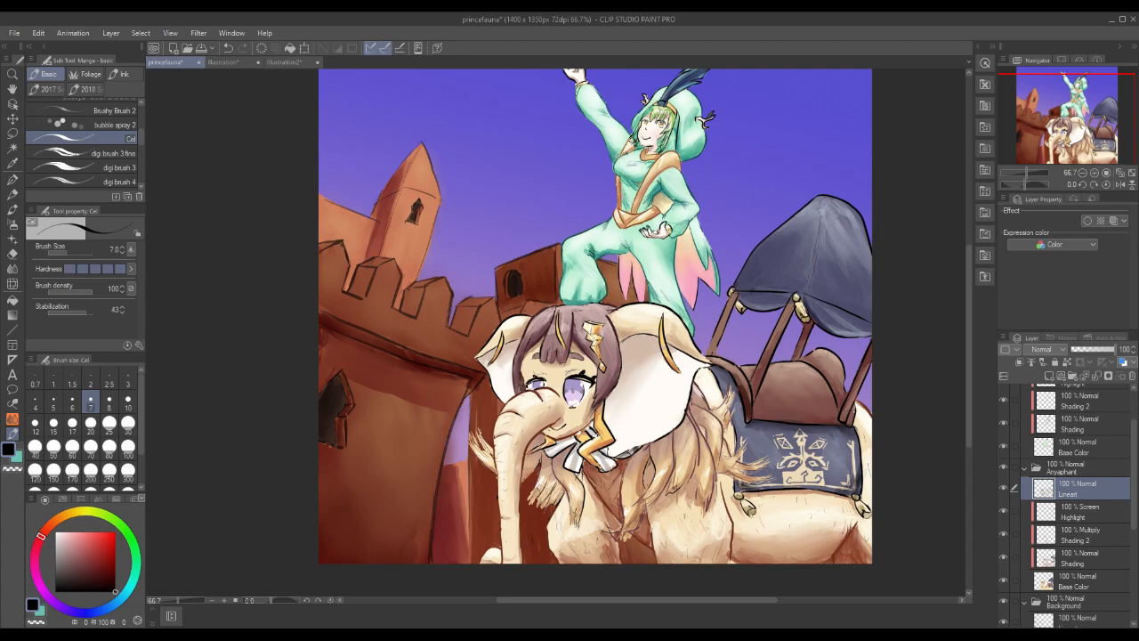
drag(411, 420, 453, 458)
key(ctrl+z)
click(525, 384)
Lock the Lineart layer's transparent pixels and recolour the elephant's head and ear outlines dark red-brown with the G-pen at size 10.
alt+click(652, 539)
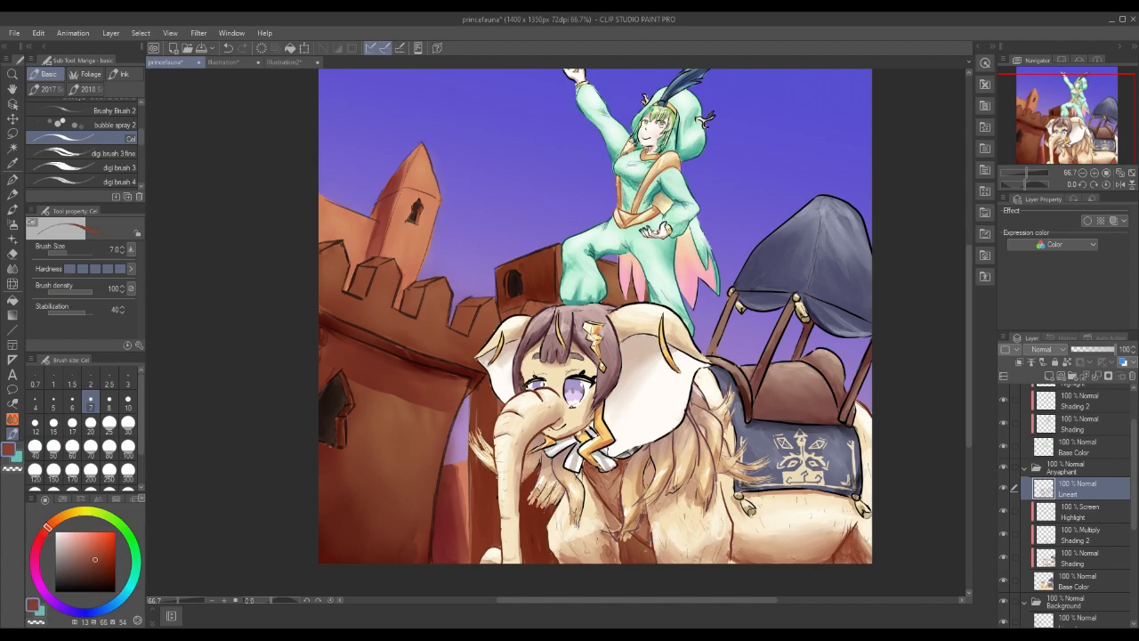
click(1067, 362)
click(103, 571)
click(14, 180)
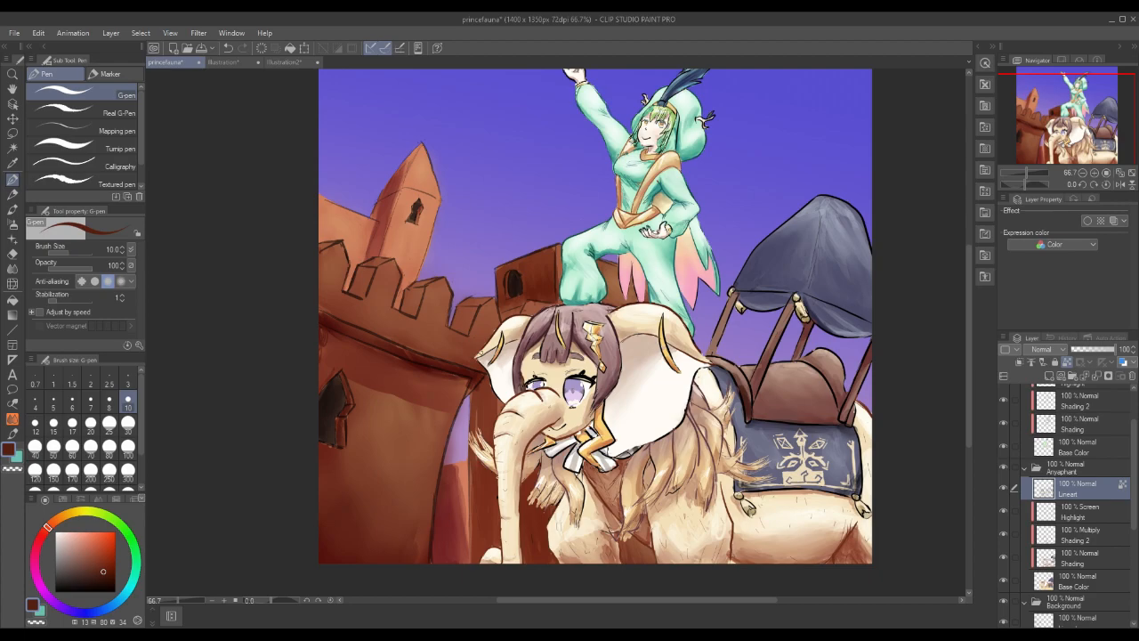
Recolour the outlines of the elephant's gold hair ornaments and ear markings orange-brown with the G-pen at size 10, and save the file.
alt+click(611, 439)
click(102, 557)
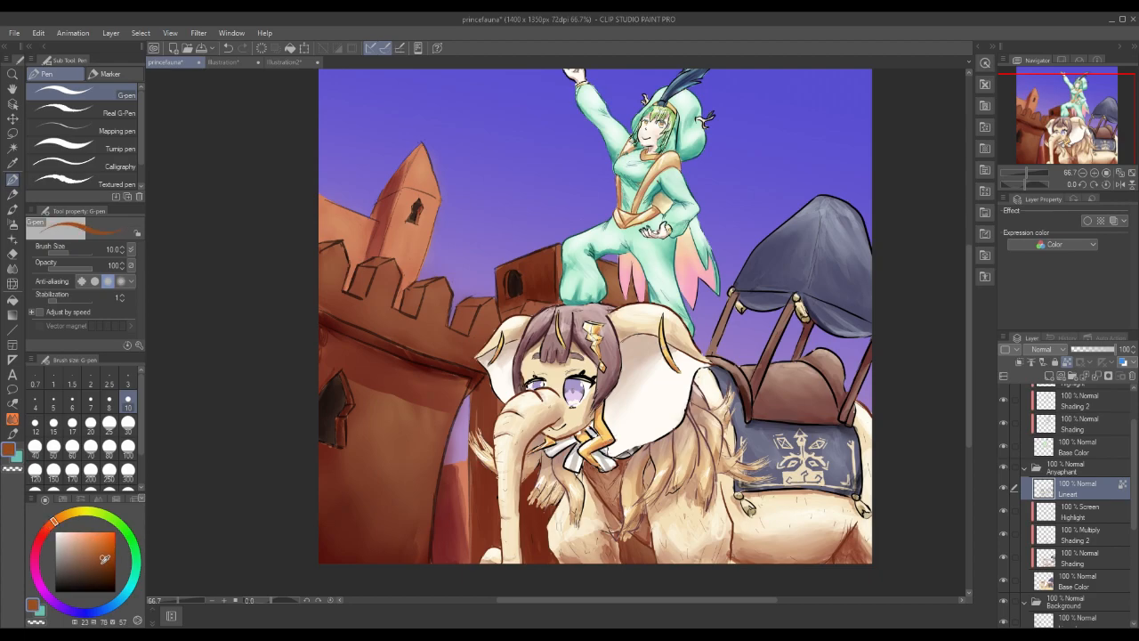
mouse_move(602, 406)
mouse_down()
mouse_move(612, 434)
mouse_move(584, 465)
mouse_move(577, 444)
mouse_move(600, 435)
mouse_up()
drag(586, 329, 605, 373)
drag(560, 311, 563, 345)
drag(664, 320, 678, 374)
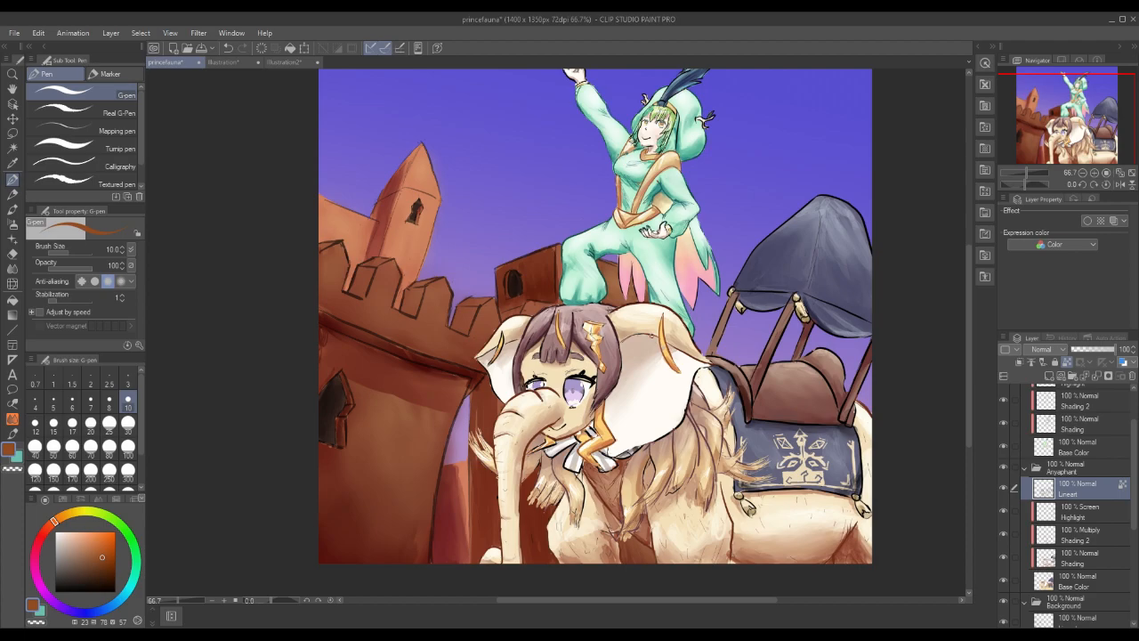
drag(501, 330, 494, 363)
mouse_move(541, 445)
mouse_down()
mouse_move(552, 443)
mouse_move(534, 446)
mouse_up()
click(14, 33)
click(43, 127)
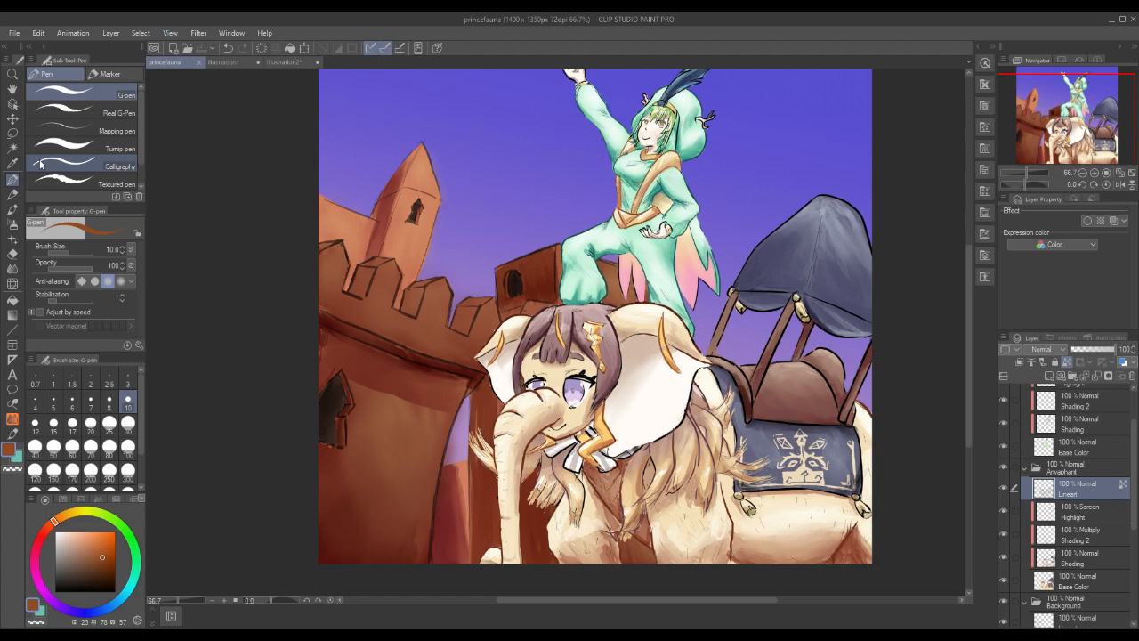
Try orange-brown strokes over the castle wall with the digi mess brush at size 70, and undo them.
click(12, 432)
scroll(139, 127, up, 2)
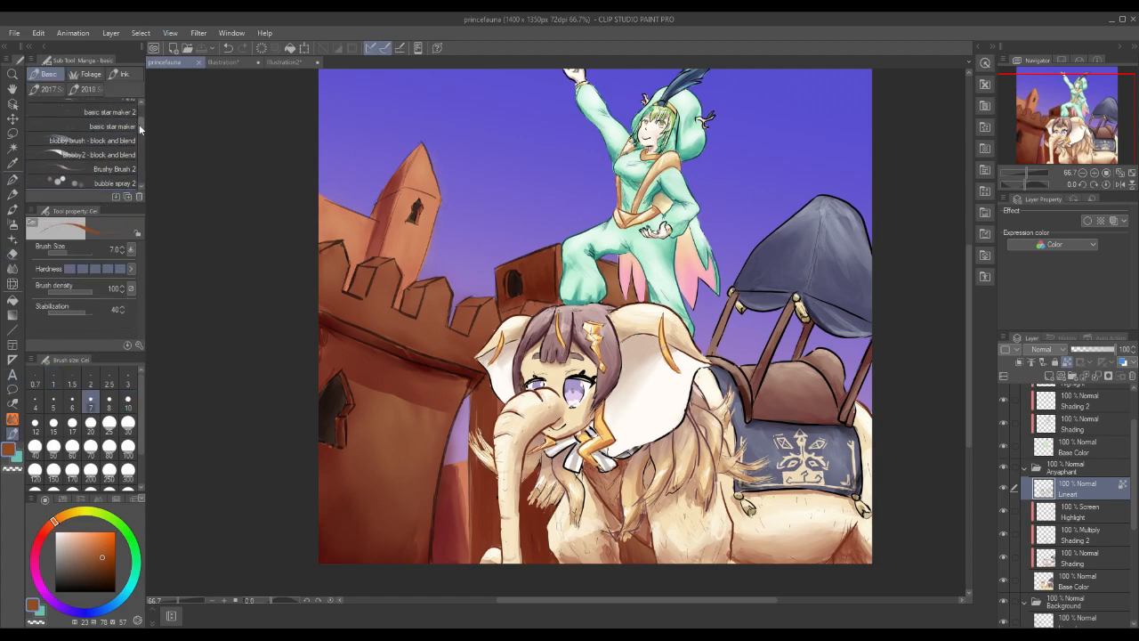
scroll(140, 119, up, 2)
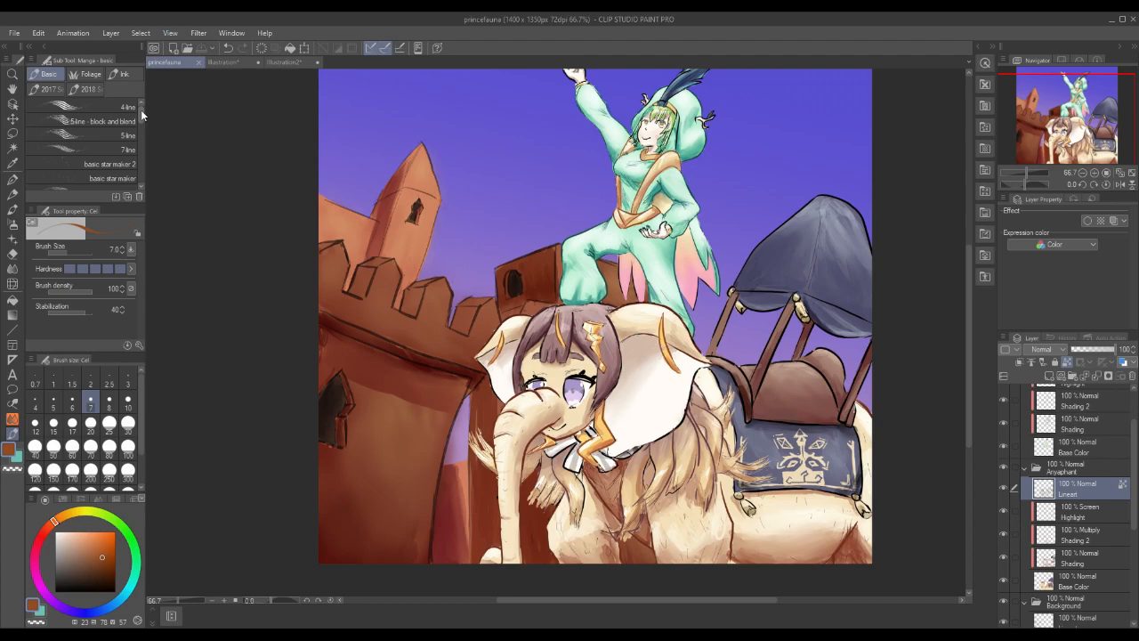
drag(140, 110, 144, 146)
click(129, 157)
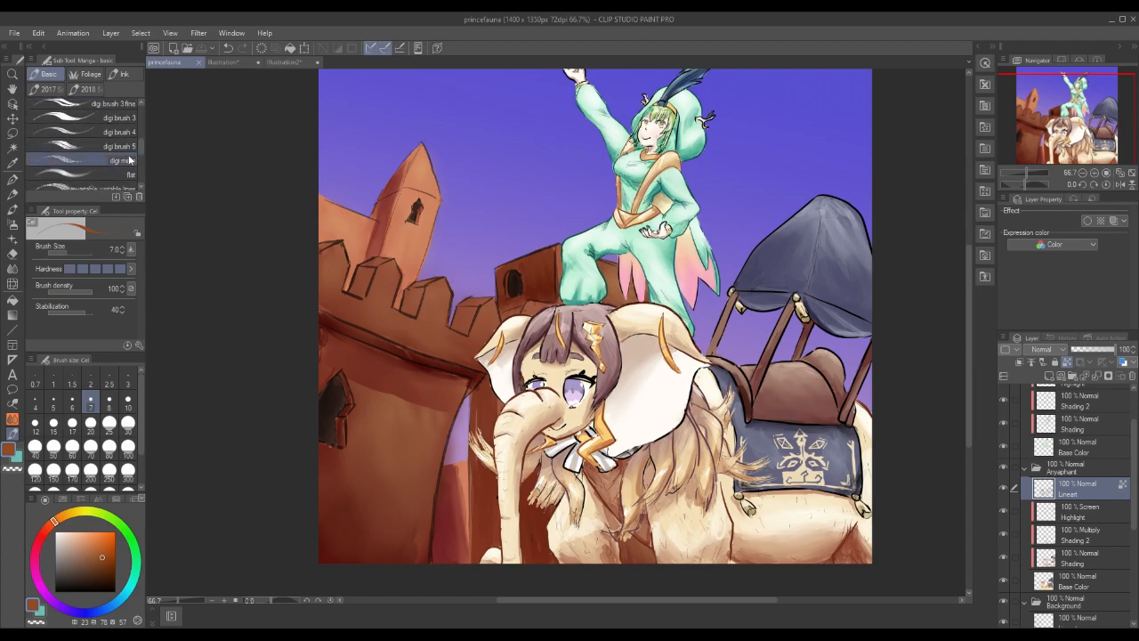
drag(396, 429, 418, 418)
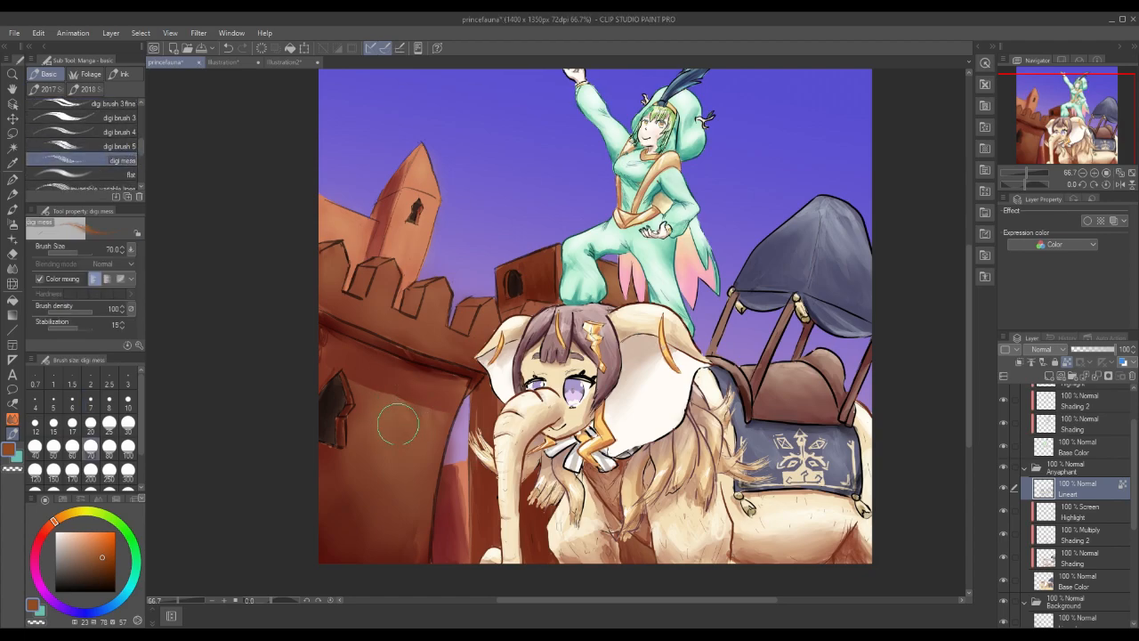
mouse_move(434, 420)
mouse_down()
mouse_move(394, 427)
mouse_move(410, 467)
mouse_move(399, 486)
mouse_move(388, 386)
mouse_up()
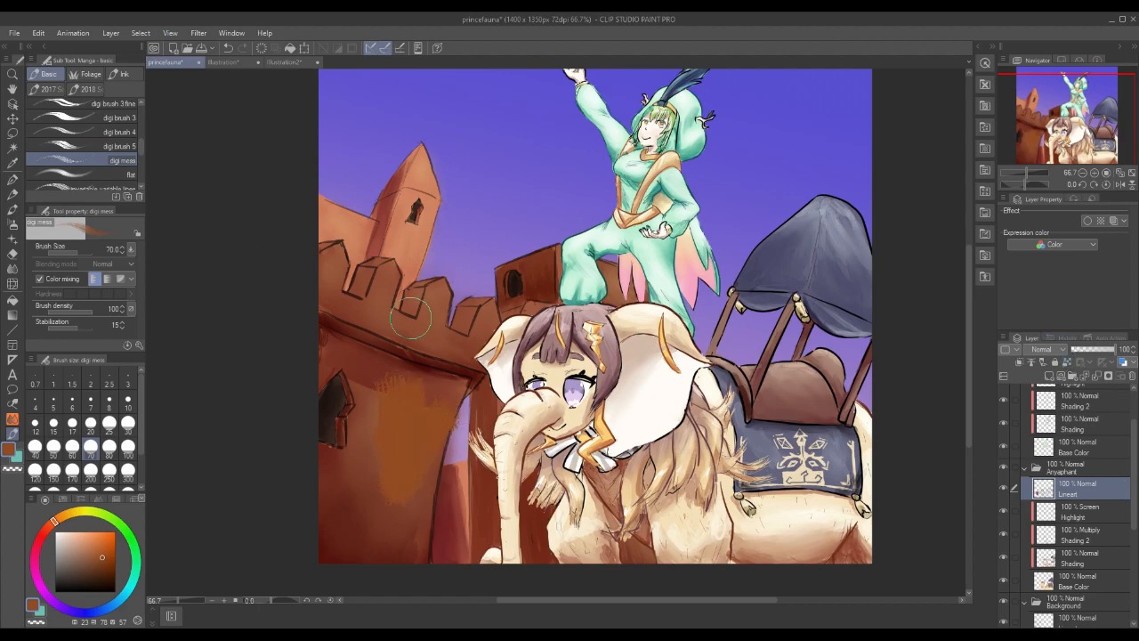
mouse_move(440, 356)
mouse_down()
mouse_move(376, 377)
mouse_move(344, 339)
mouse_move(355, 353)
mouse_move(367, 294)
mouse_move(370, 332)
mouse_move(381, 340)
mouse_move(404, 322)
mouse_move(395, 395)
mouse_move(360, 476)
mouse_move(387, 529)
mouse_move(399, 503)
mouse_move(360, 521)
mouse_up()
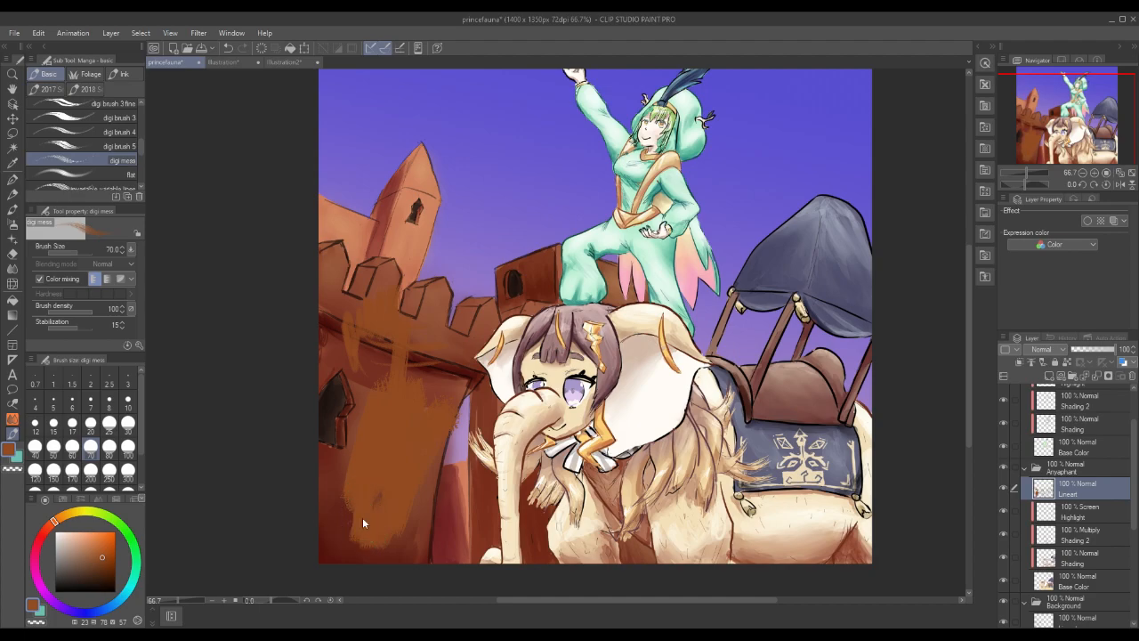
key(ctrl+z)
key(ctrl+z)
key(ctrl+z)
key(ctrl+z)
key(ctrl+z)
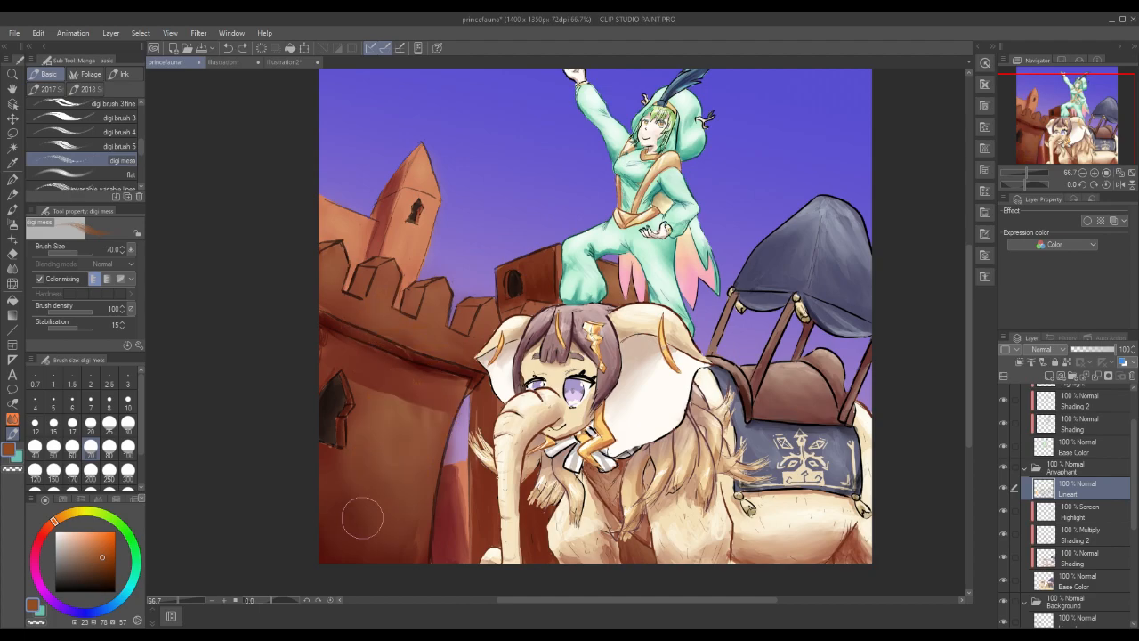
Try orange-brown strokes over the castle wall with the rectangle brush at size 80, and undo them.
scroll(140, 155, down, 4)
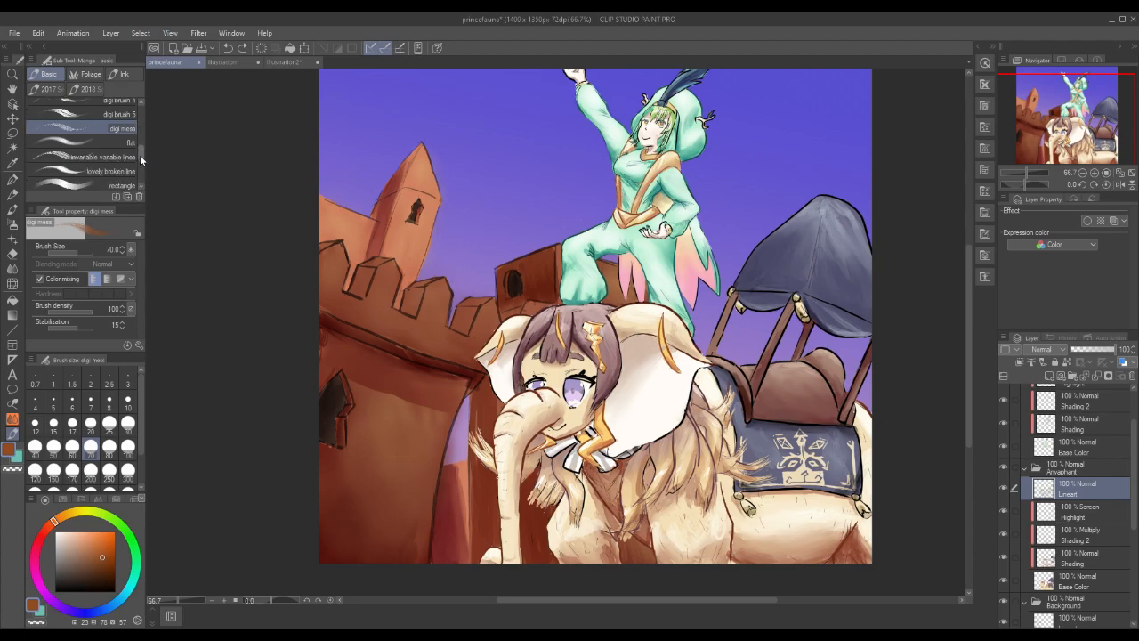
scroll(139, 160, down, 1)
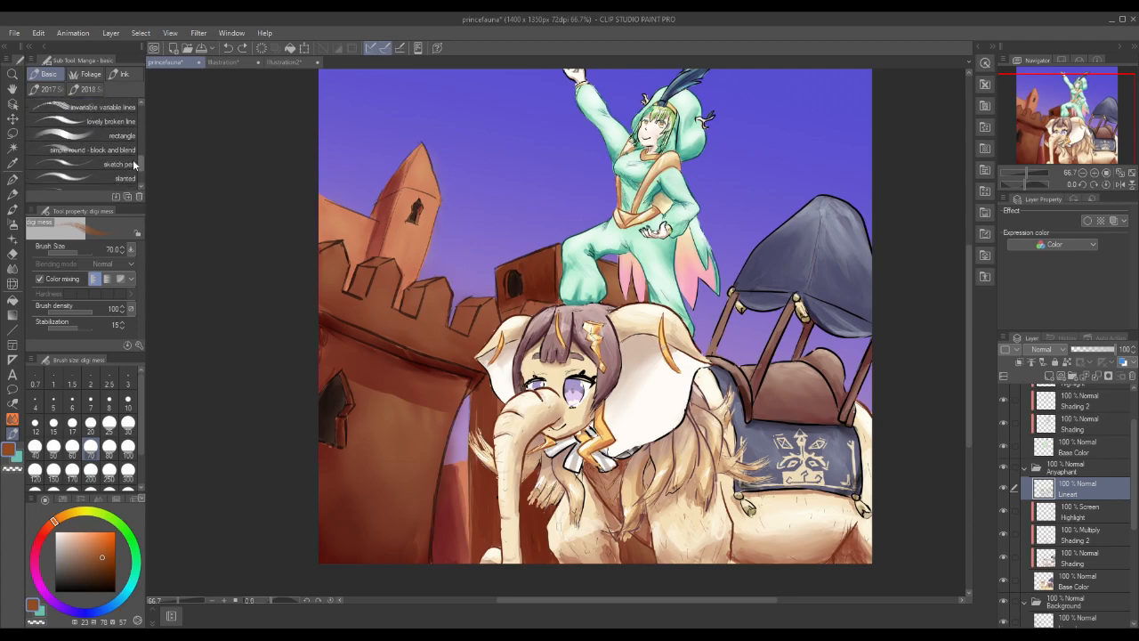
click(125, 139)
mouse_move(383, 329)
mouse_down()
mouse_move(415, 350)
mouse_move(394, 465)
mouse_move(395, 339)
mouse_move(392, 542)
mouse_up()
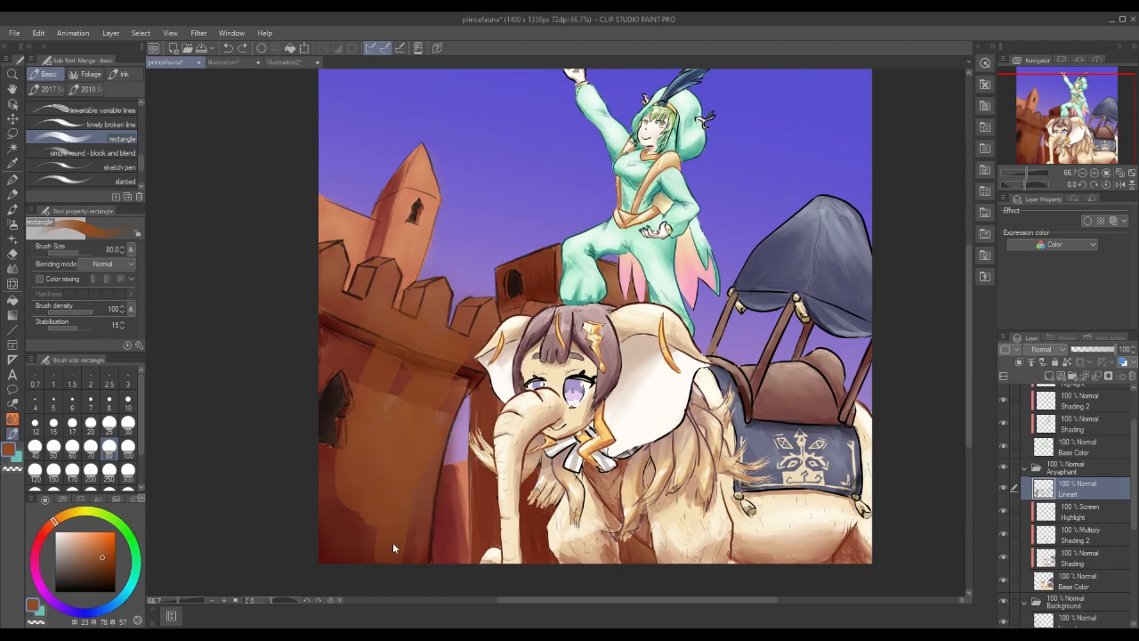
key(ctrl+z)
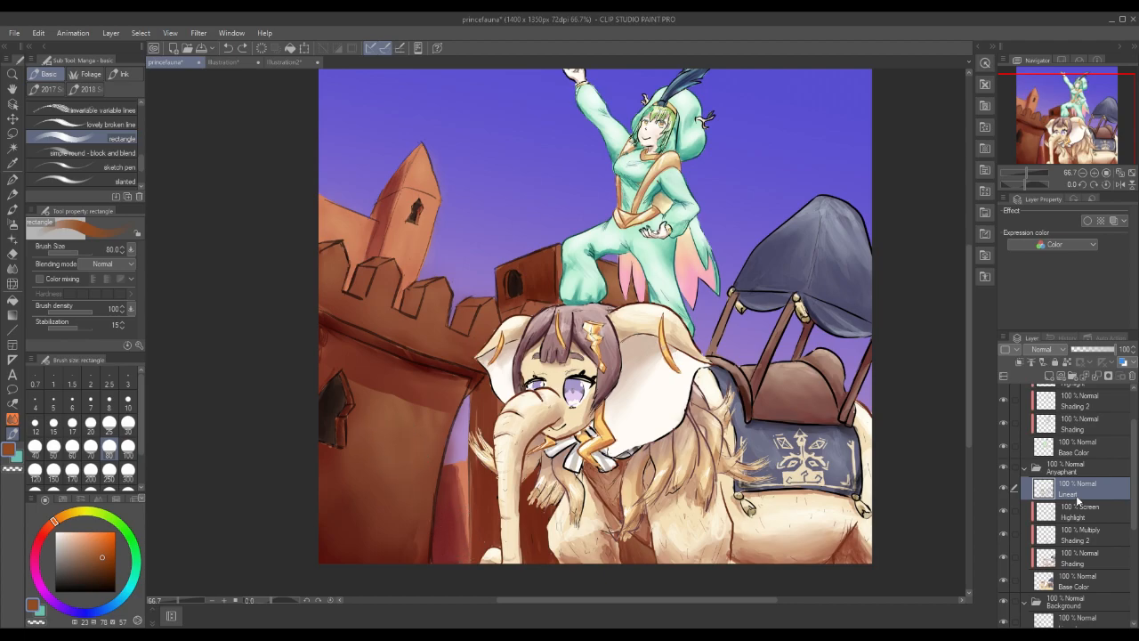
click(1095, 622)
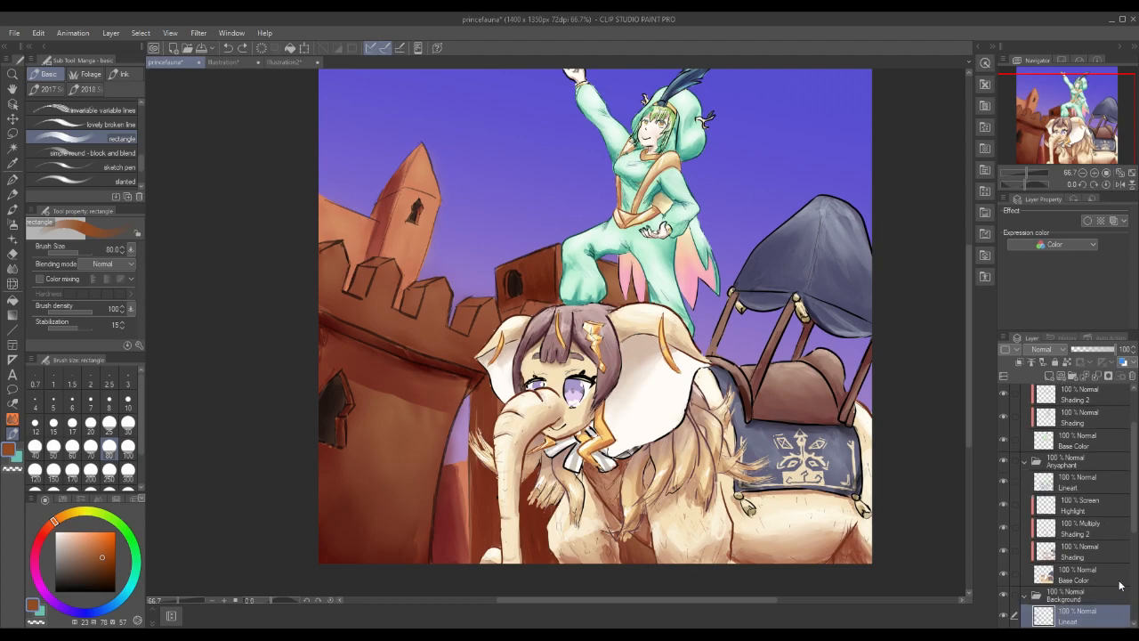
drag(1131, 491, 1132, 498)
click(1122, 499)
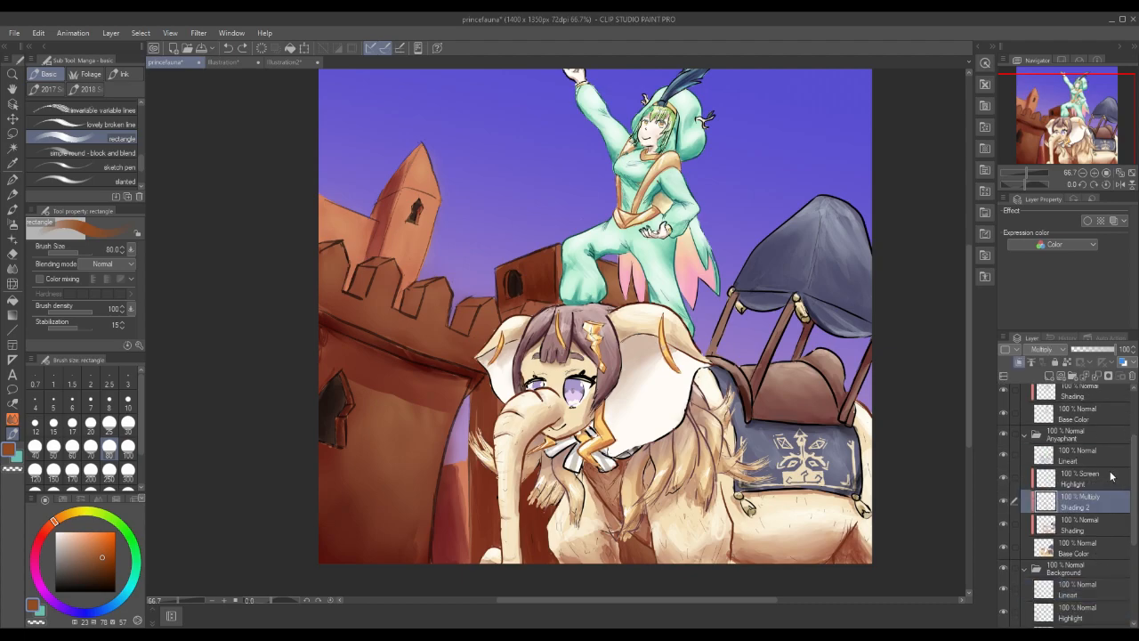
click(1078, 455)
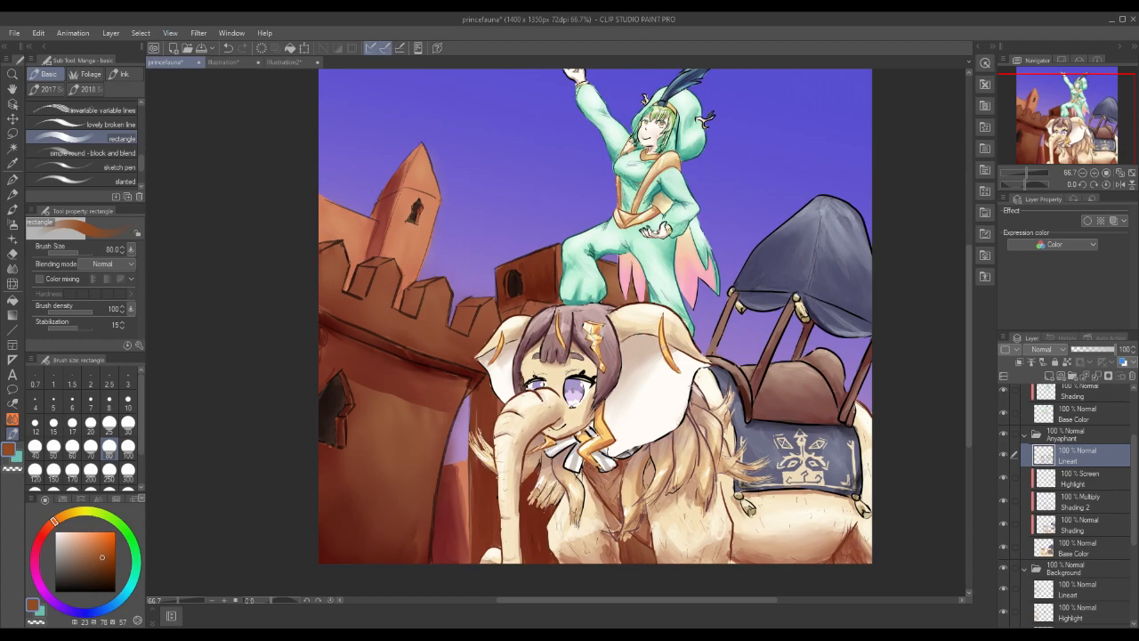
drag(691, 385, 686, 403)
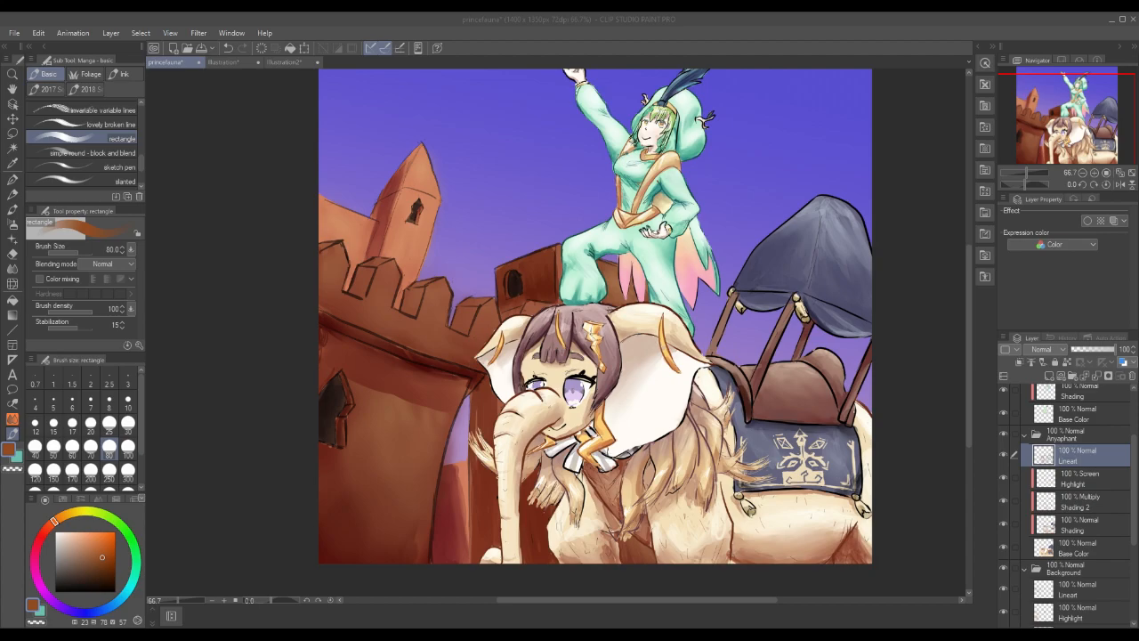
click(13, 268)
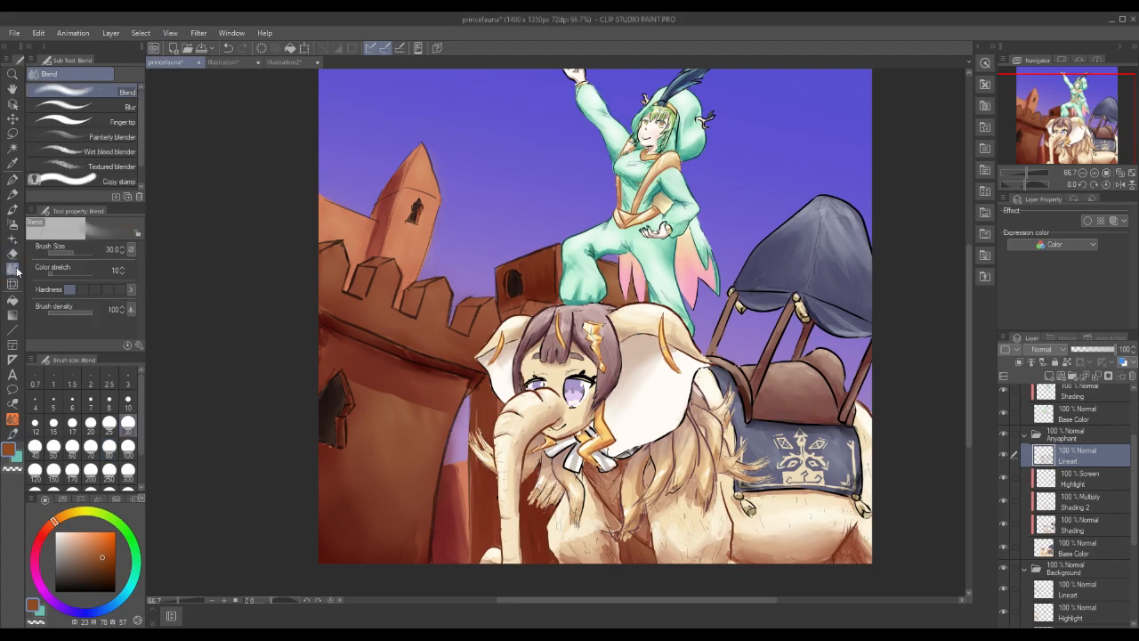
click(1089, 484)
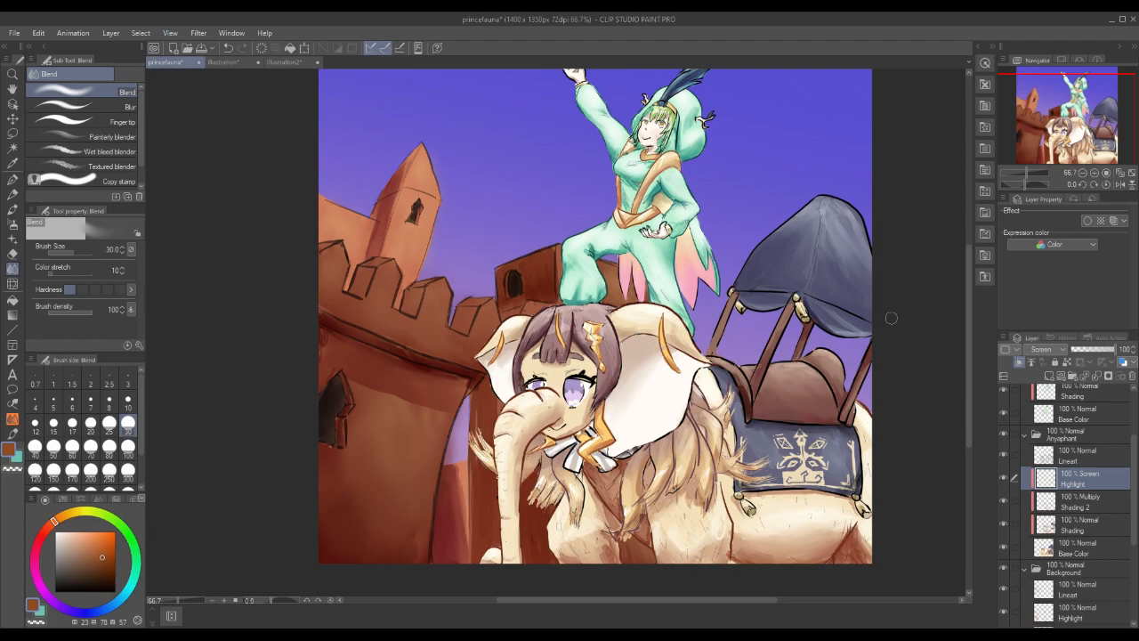
click(1081, 509)
click(1082, 522)
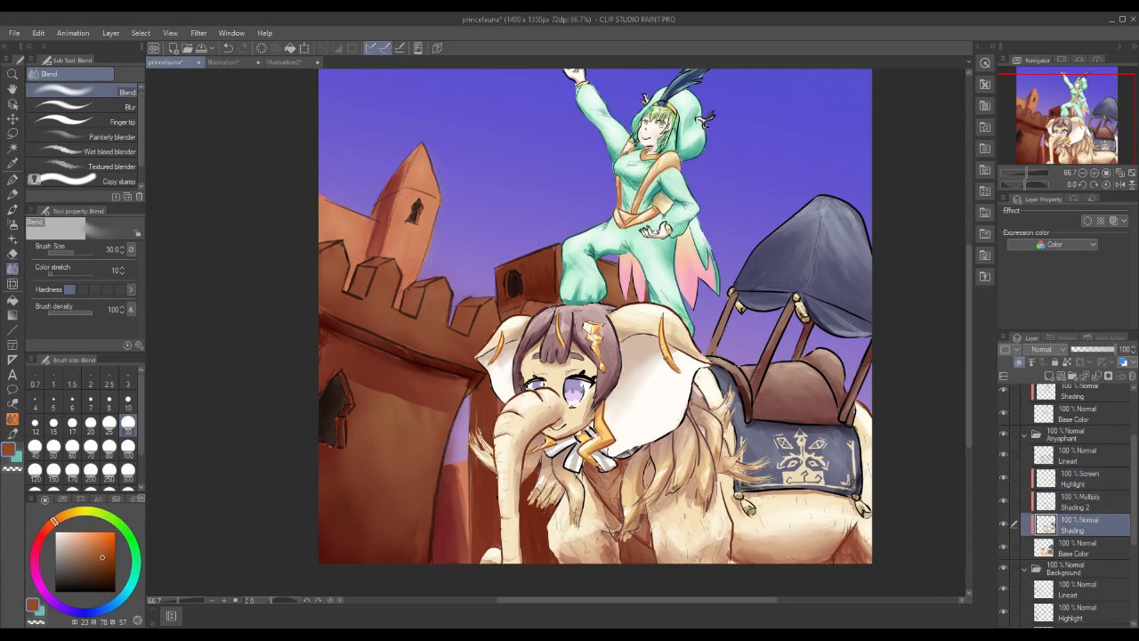
Choose the ink stroke 5 dark brush from the Ink brush group.
click(13, 434)
mouse_move(142, 148)
mouse_down()
mouse_move(137, 171)
mouse_move(132, 126)
mouse_move(142, 117)
mouse_move(140, 168)
mouse_up()
click(121, 74)
click(124, 143)
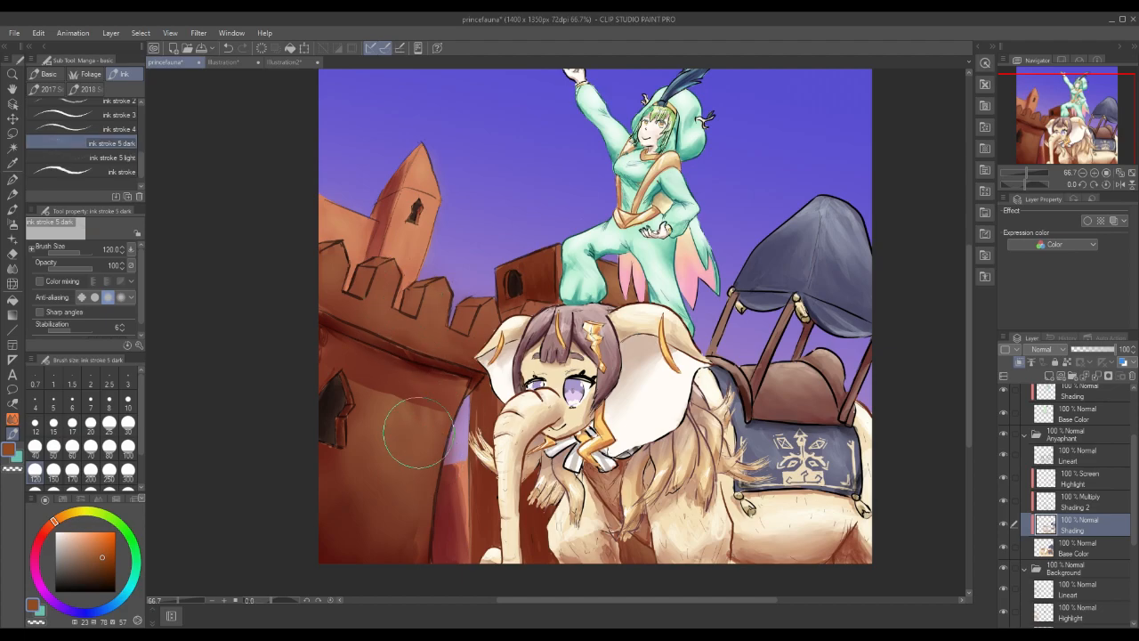
Try an ink stroke 5 dark stroke at size 120 over the castle wall on the elephant's Lineart layer, and undo it.
click(1081, 456)
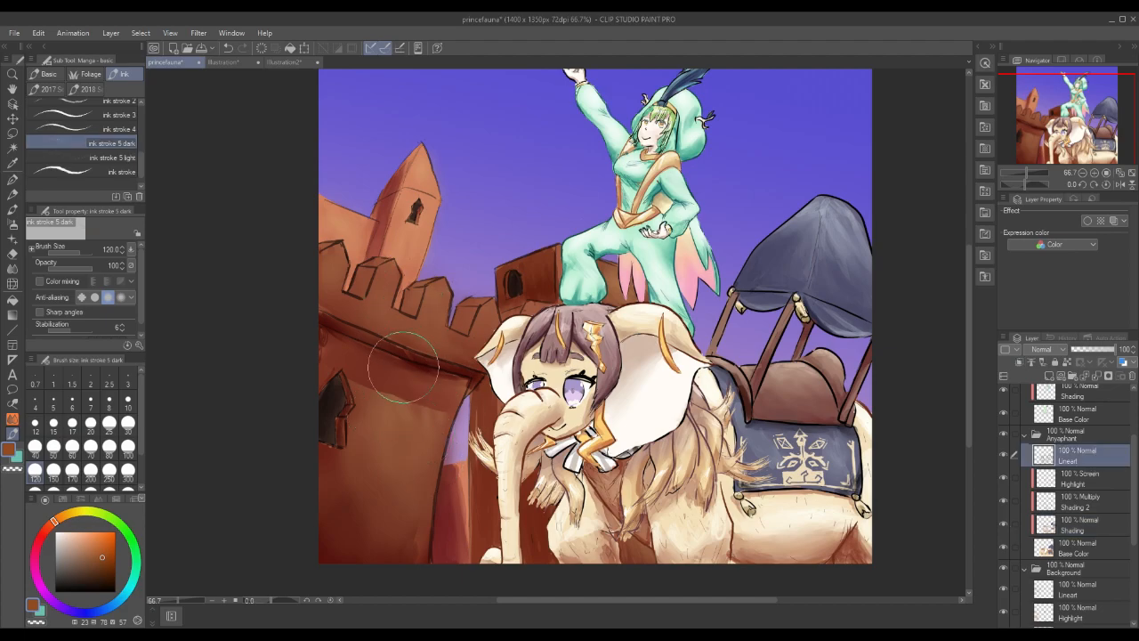
drag(460, 310, 423, 365)
key(ctrl+z)
Pick a dark red-brown colour and add a layer named Texture above the Highlight layer in the Background folder.
click(102, 567)
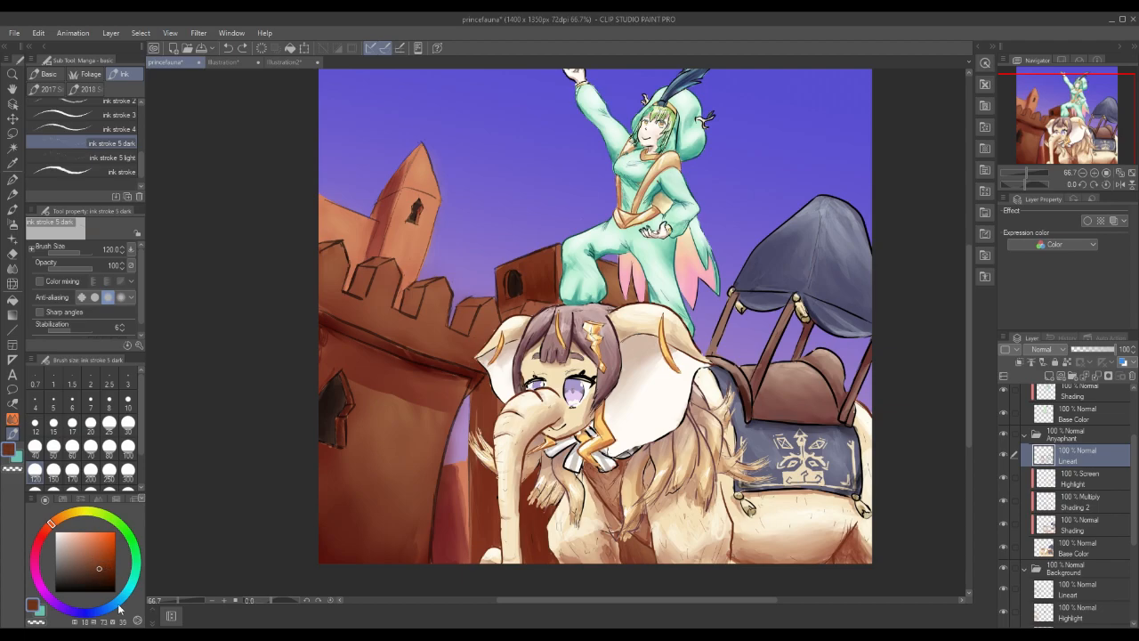
scroll(1106, 520, down, 5)
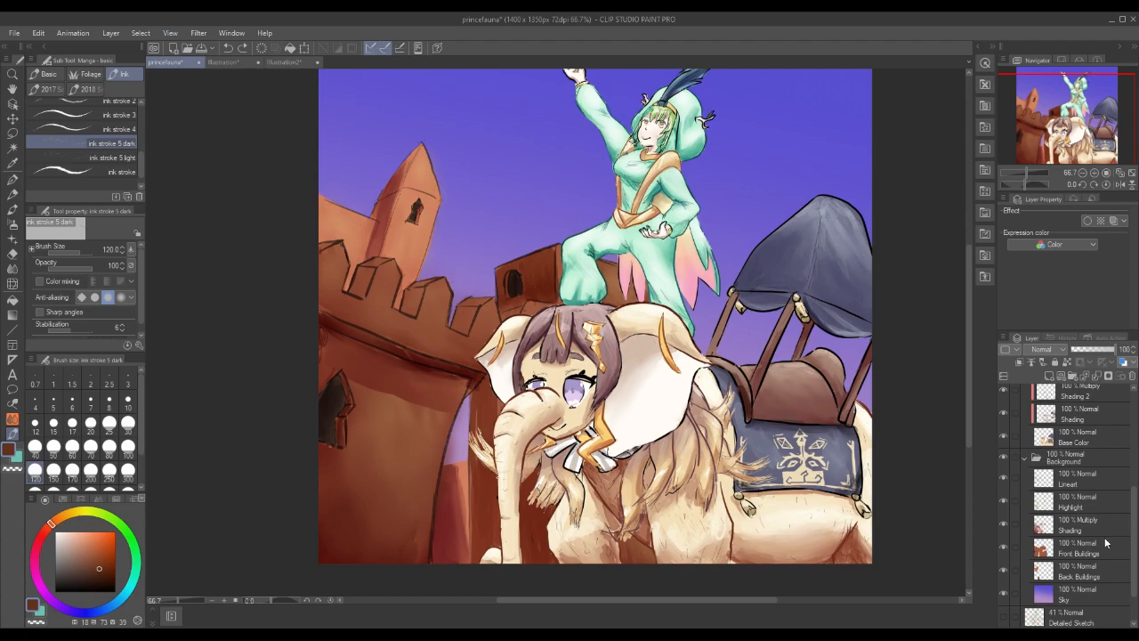
click(1093, 500)
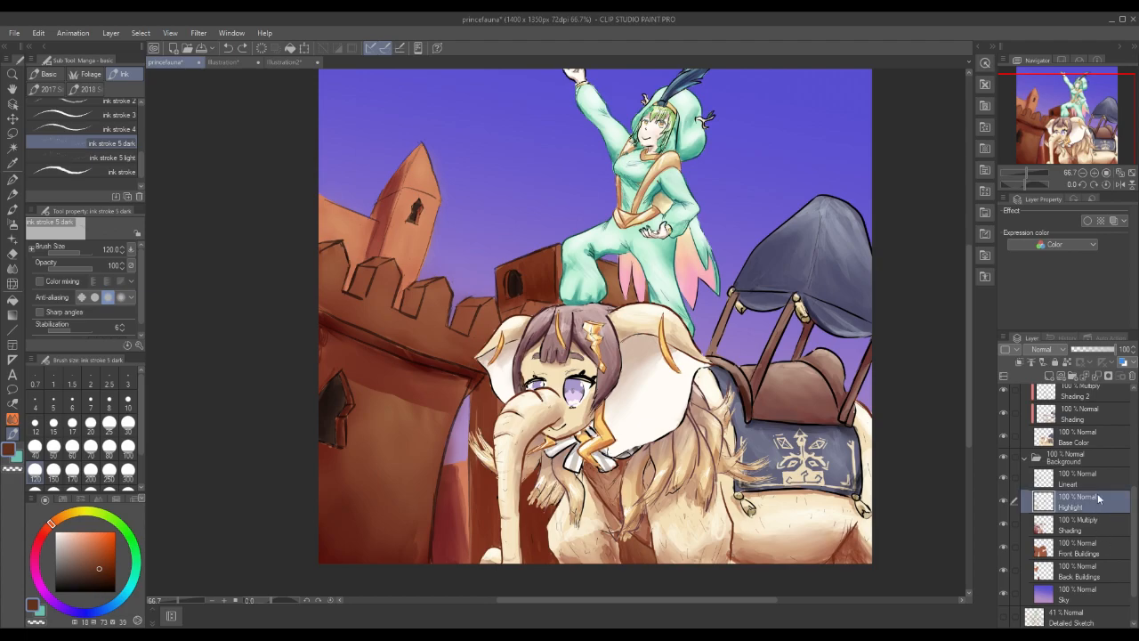
click(1049, 376)
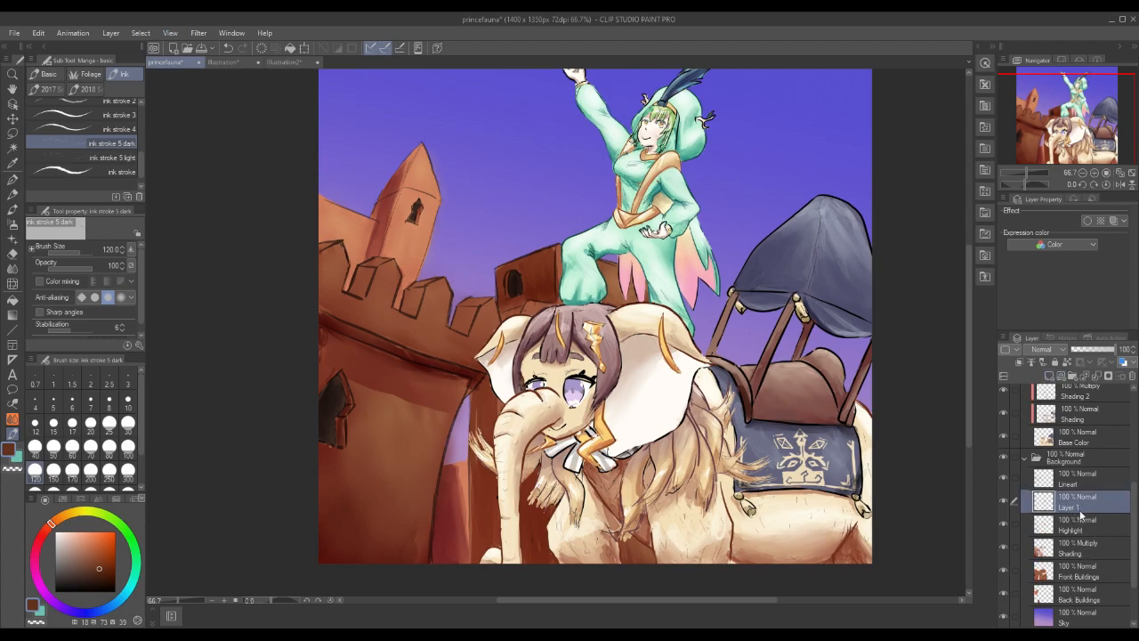
double_click(1074, 507)
key(Return)
Set the Texture layer to Multiply and speckle the large castle wall dark red-brown with the ink brush at size 120.
click(1063, 351)
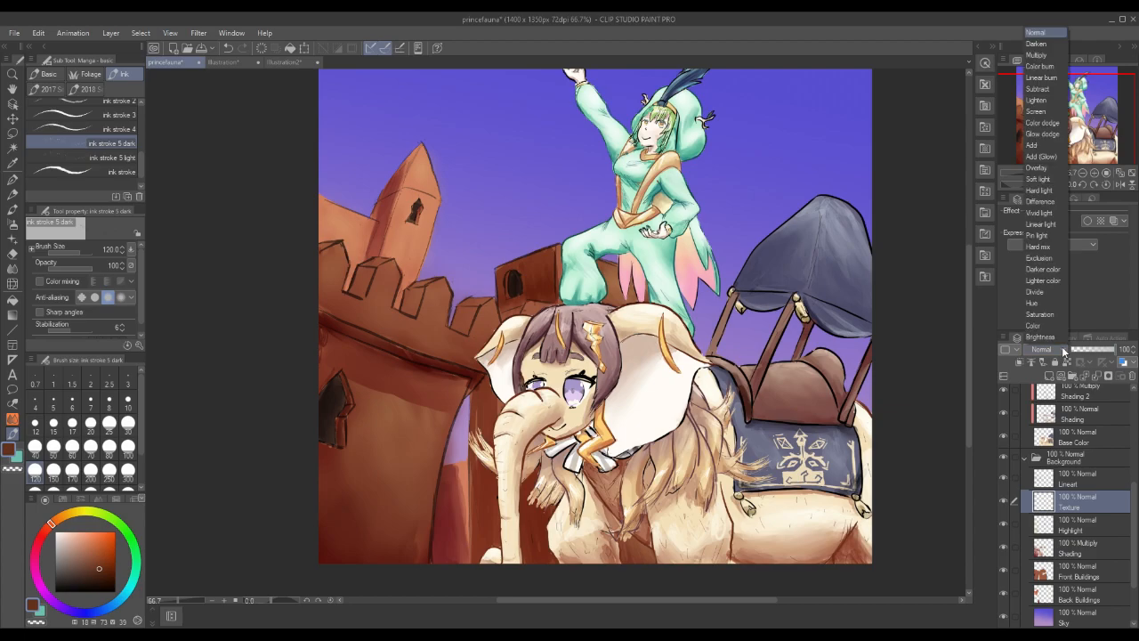
click(1037, 55)
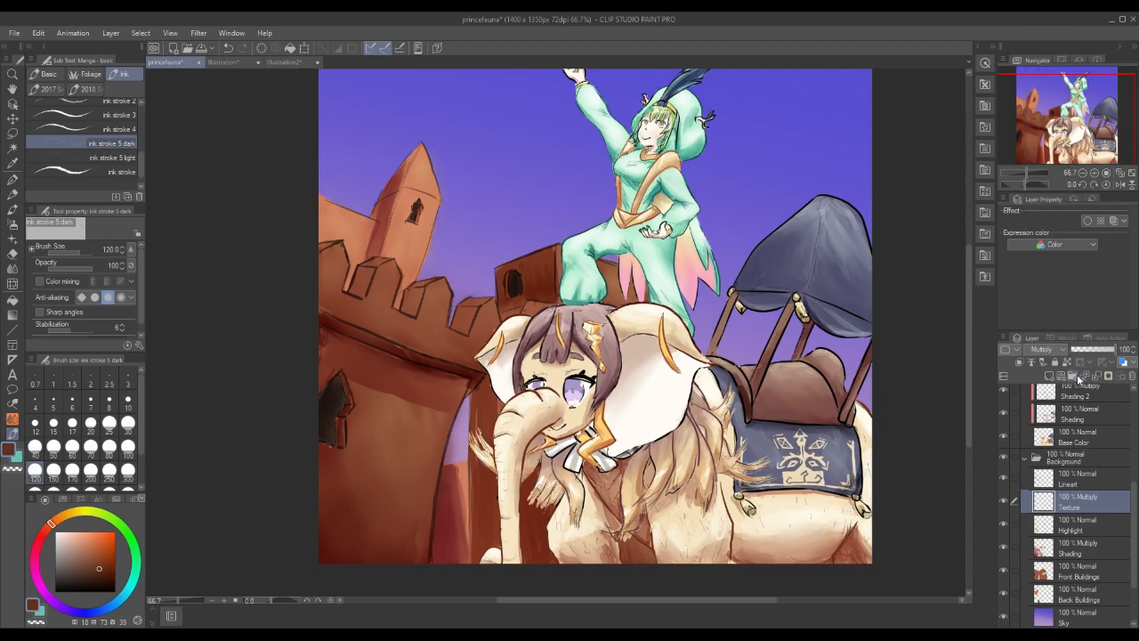
mouse_move(390, 501)
mouse_down()
mouse_move(413, 537)
mouse_move(432, 535)
mouse_move(417, 534)
mouse_move(423, 523)
mouse_move(393, 575)
mouse_move(388, 519)
mouse_move(363, 472)
mouse_move(370, 483)
mouse_move(392, 416)
mouse_move(395, 453)
mouse_move(440, 400)
mouse_move(422, 441)
mouse_move(391, 378)
mouse_move(338, 314)
mouse_move(396, 437)
mouse_move(405, 365)
mouse_move(383, 411)
mouse_up()
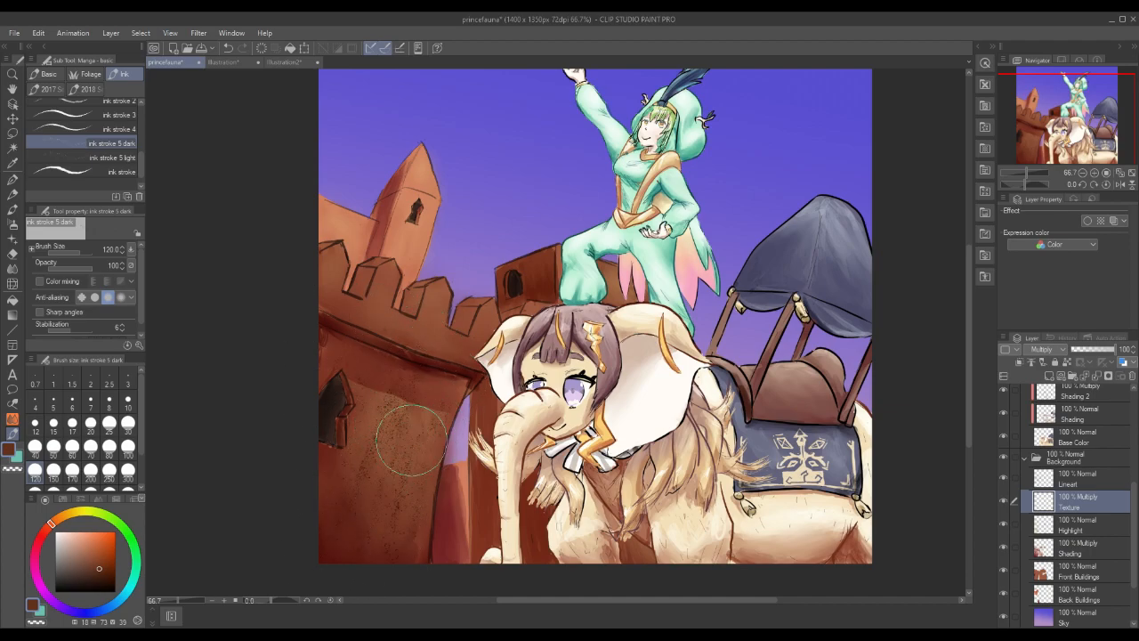
Set the Texture layer's blending mode to Normal and speckle the castle wall and battlements with a lighter reddish brown.
click(1054, 350)
click(1035, 32)
alt+click(314, 487)
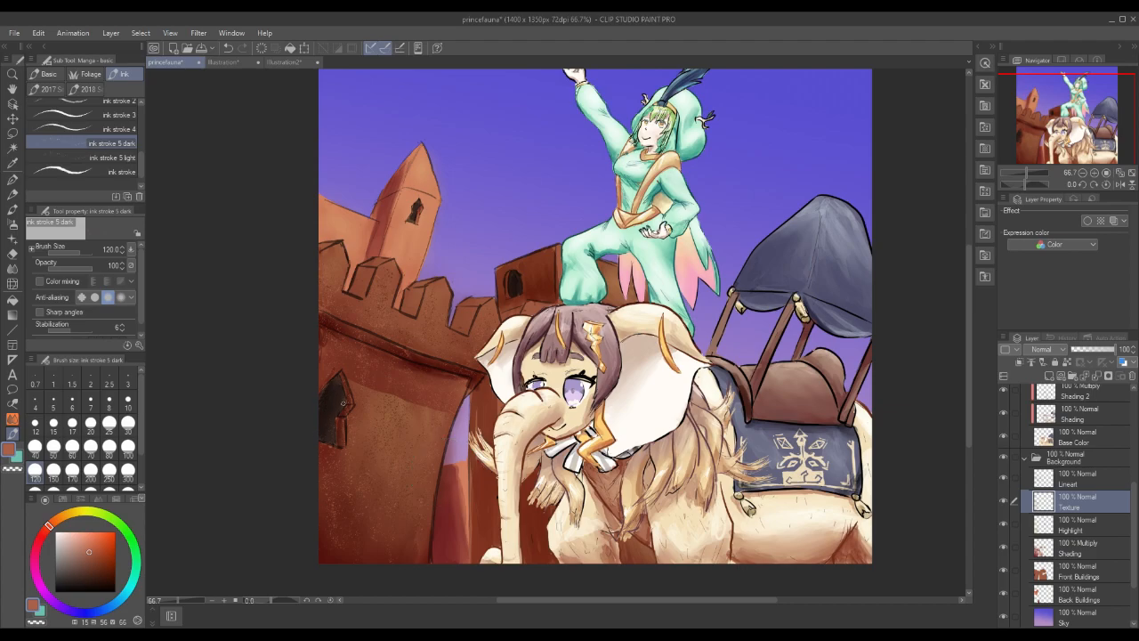
click(1100, 353)
click(1129, 350)
drag(658, 569, 648, 526)
Sample dark red-browns from the castle and speckle the dark tower behind the elephant with them.
alt+click(336, 552)
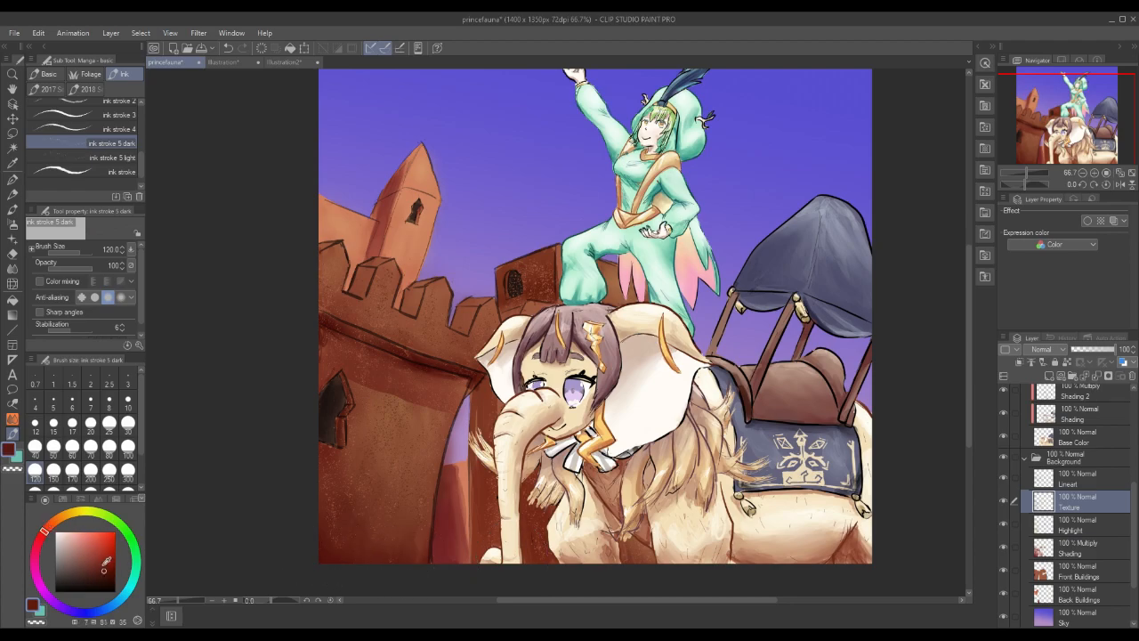
alt+click(381, 531)
alt+click(369, 533)
click(104, 572)
click(101, 571)
mouse_move(518, 542)
mouse_down()
mouse_move(502, 484)
mouse_move(493, 529)
mouse_move(528, 557)
mouse_up()
mouse_move(567, 483)
mouse_down()
mouse_move(534, 521)
mouse_move(521, 519)
mouse_up()
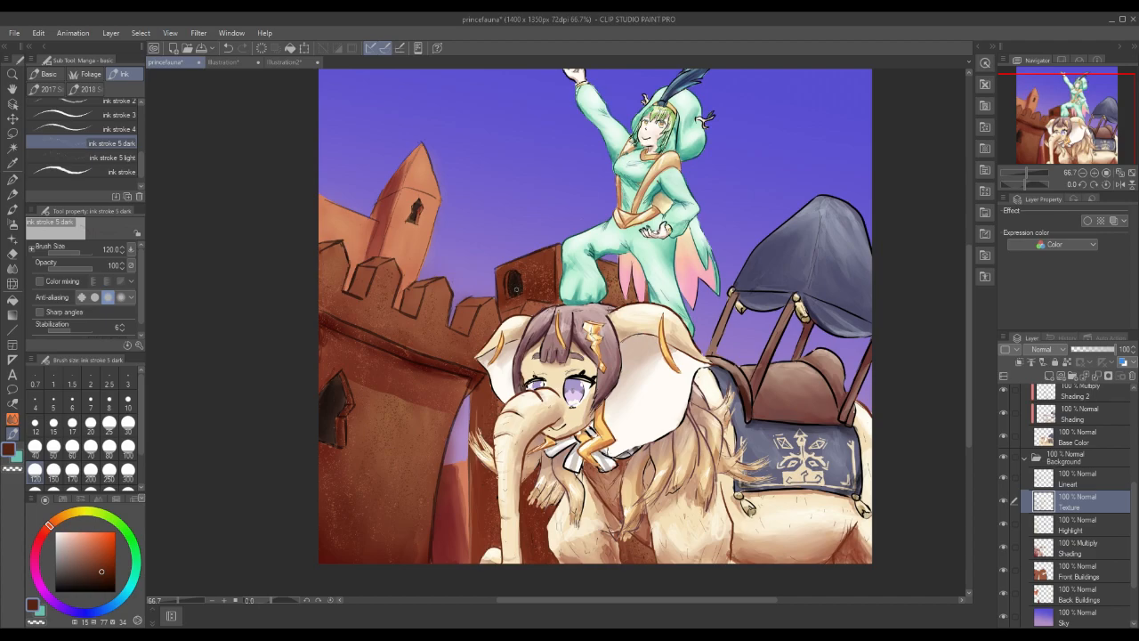
Lower the Texture layer's opacity to 45 and save the file.
drag(1114, 348, 1096, 352)
drag(1100, 356, 1092, 355)
click(14, 33)
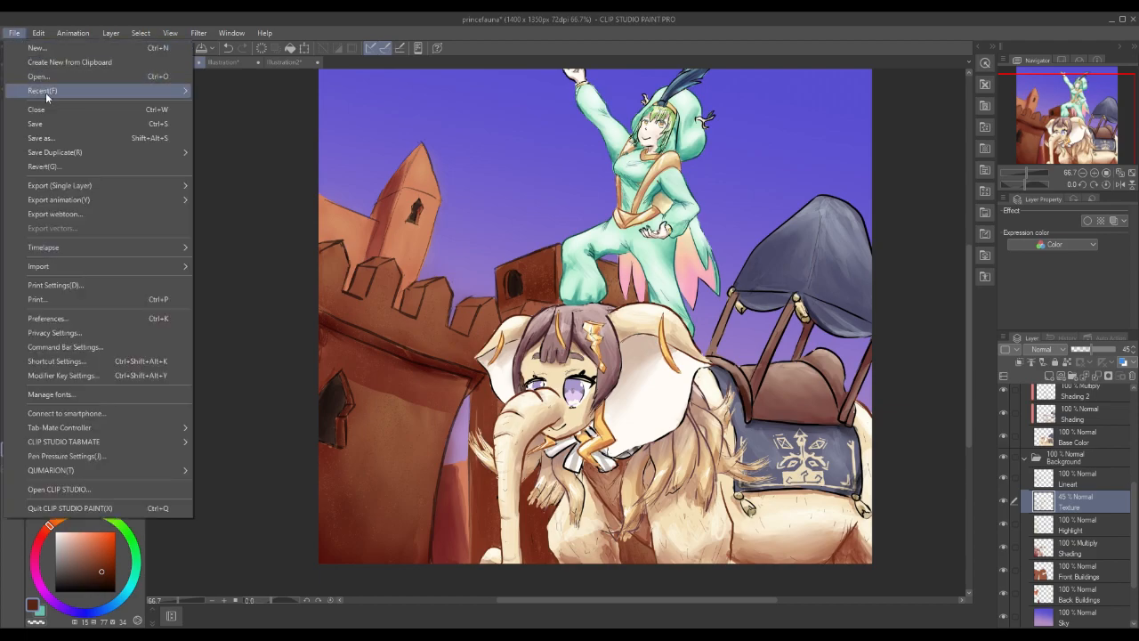
click(56, 122)
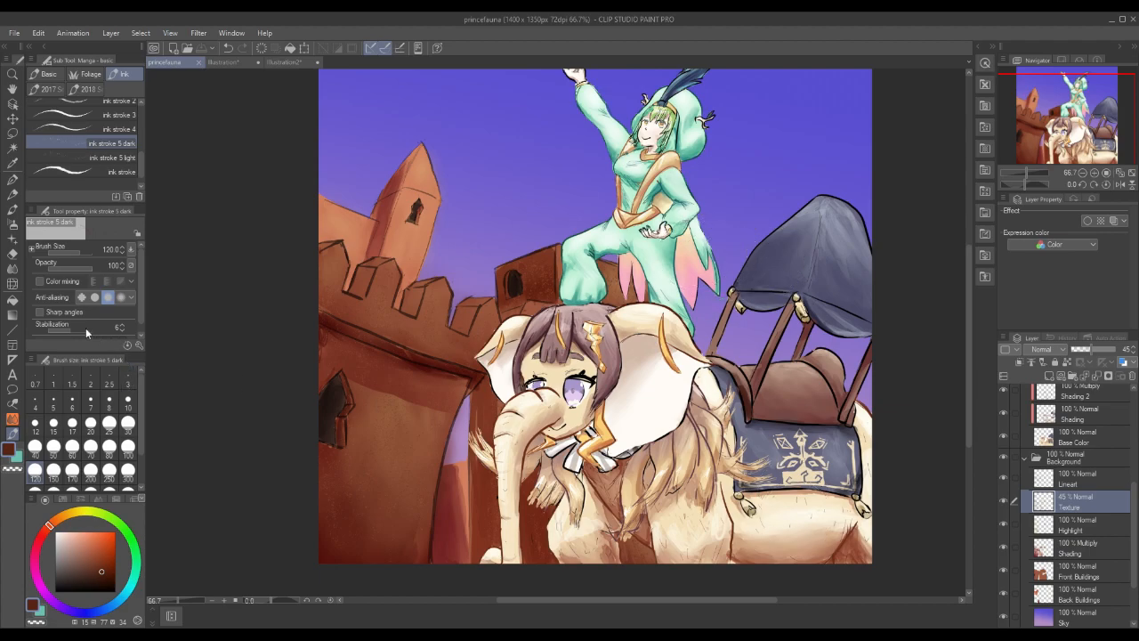
Choose the block and blend feathered brush and add a layer named Textures above the Highlight layer in the elephant's folder.
click(48, 90)
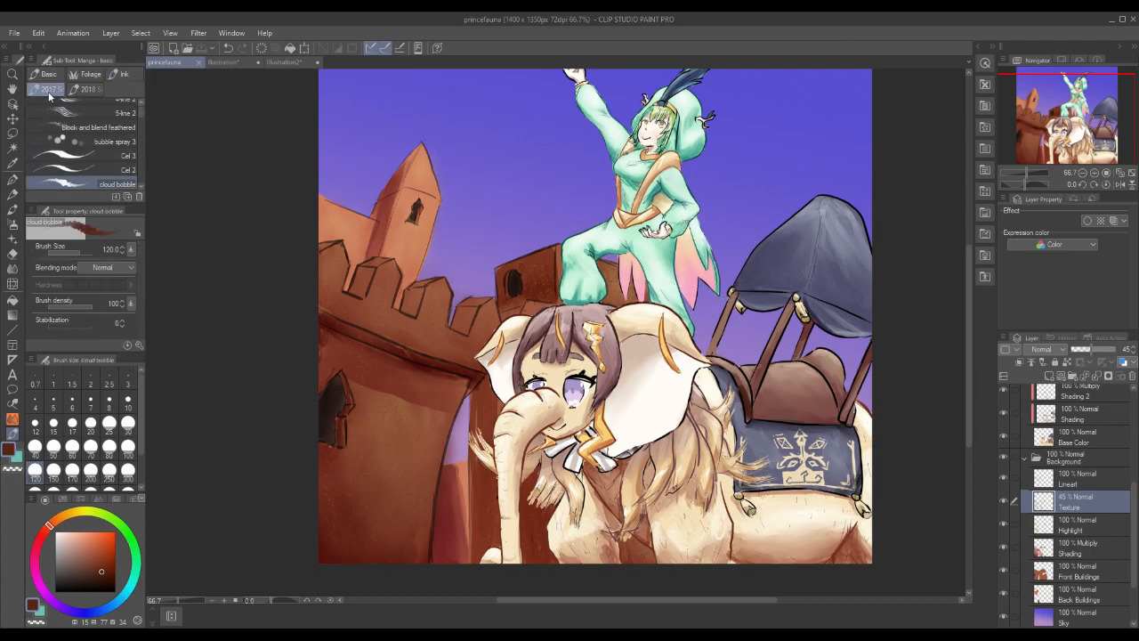
click(128, 128)
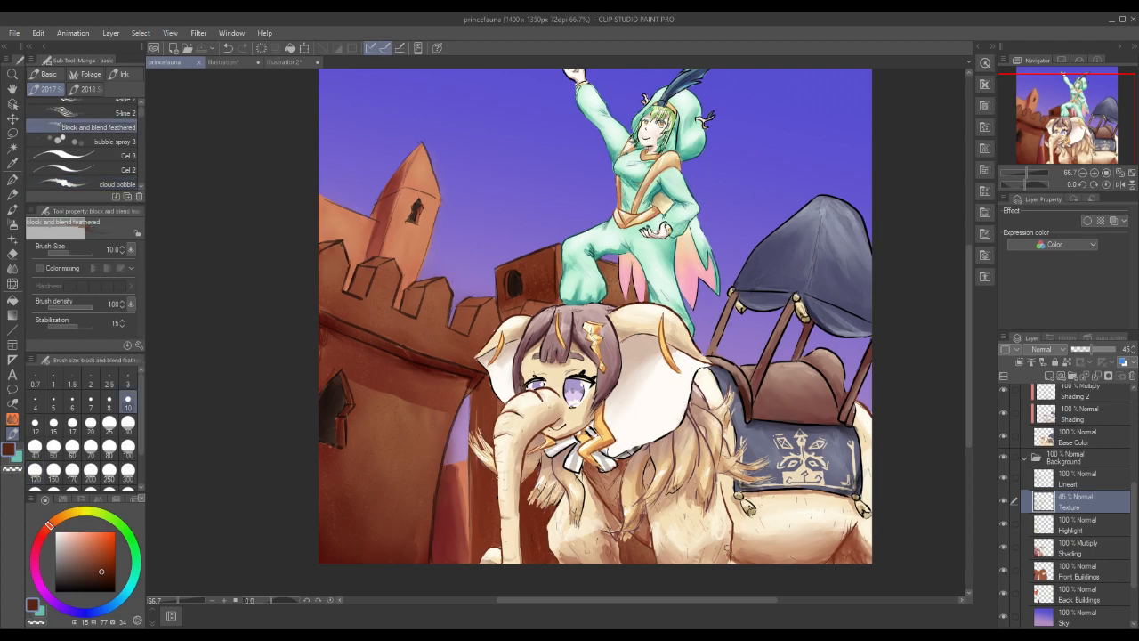
scroll(1076, 498, up, 4)
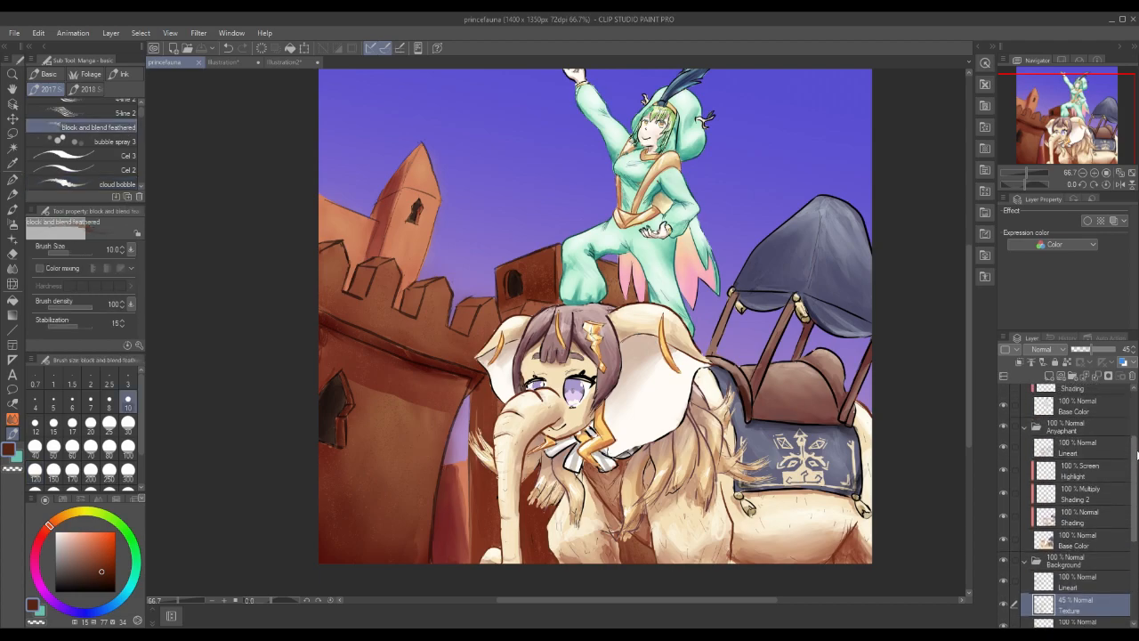
click(1086, 475)
click(1048, 375)
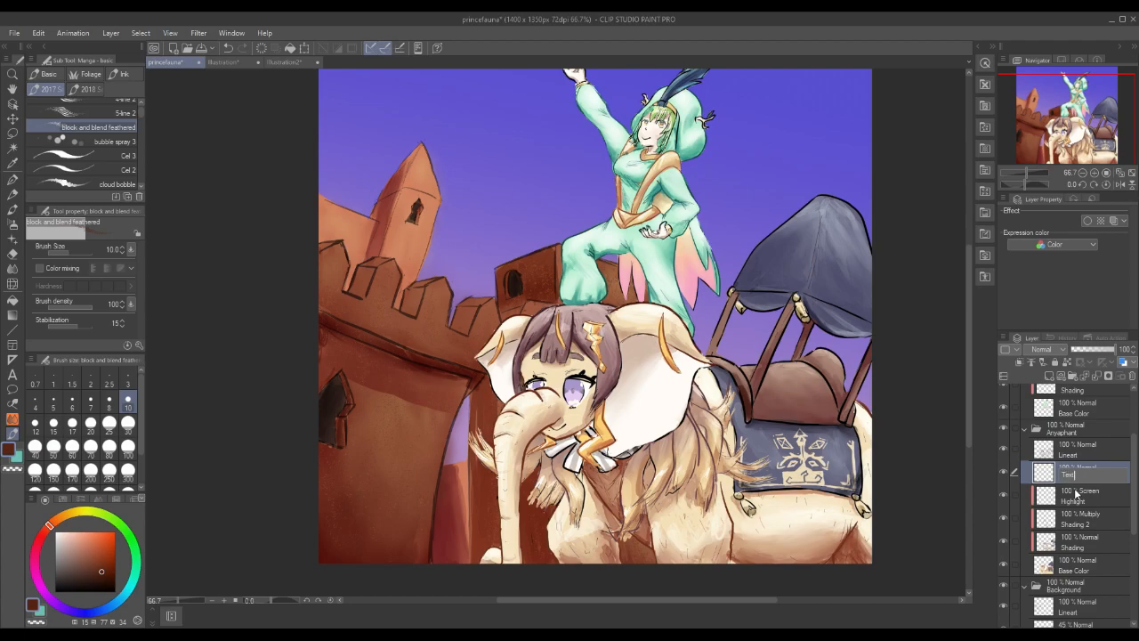
text(s)
key(Return)
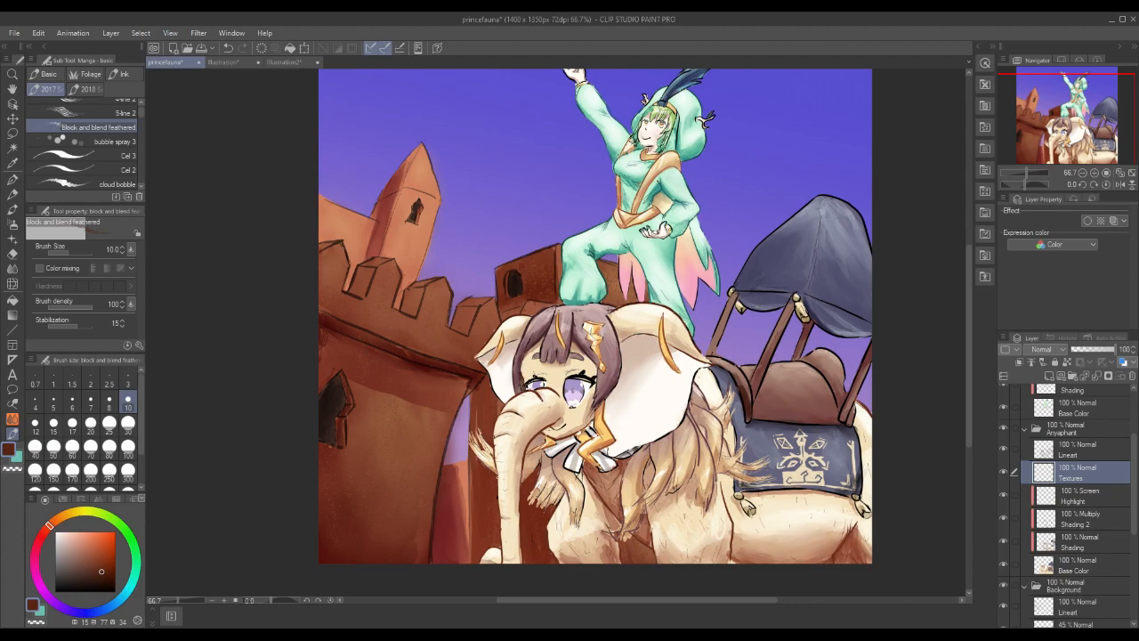
Try dark red-brown texture on the elephant's belly with the block and blend feathered brush at size 100, and undo it.
click(127, 445)
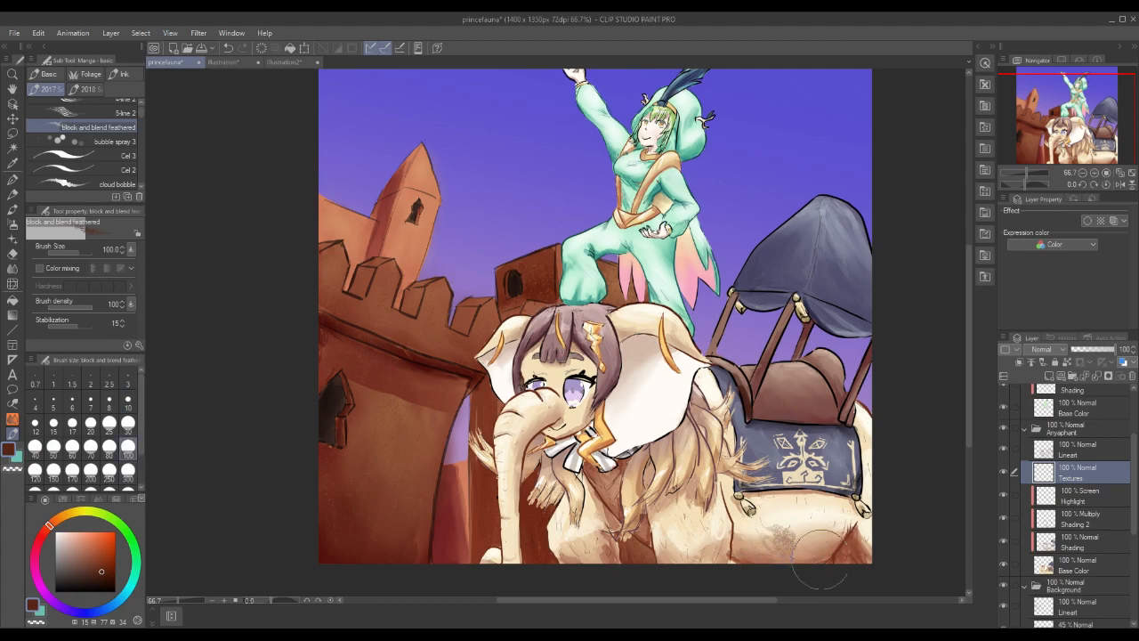
mouse_move(812, 537)
mouse_down()
mouse_move(827, 529)
mouse_move(792, 533)
mouse_move(821, 538)
mouse_up()
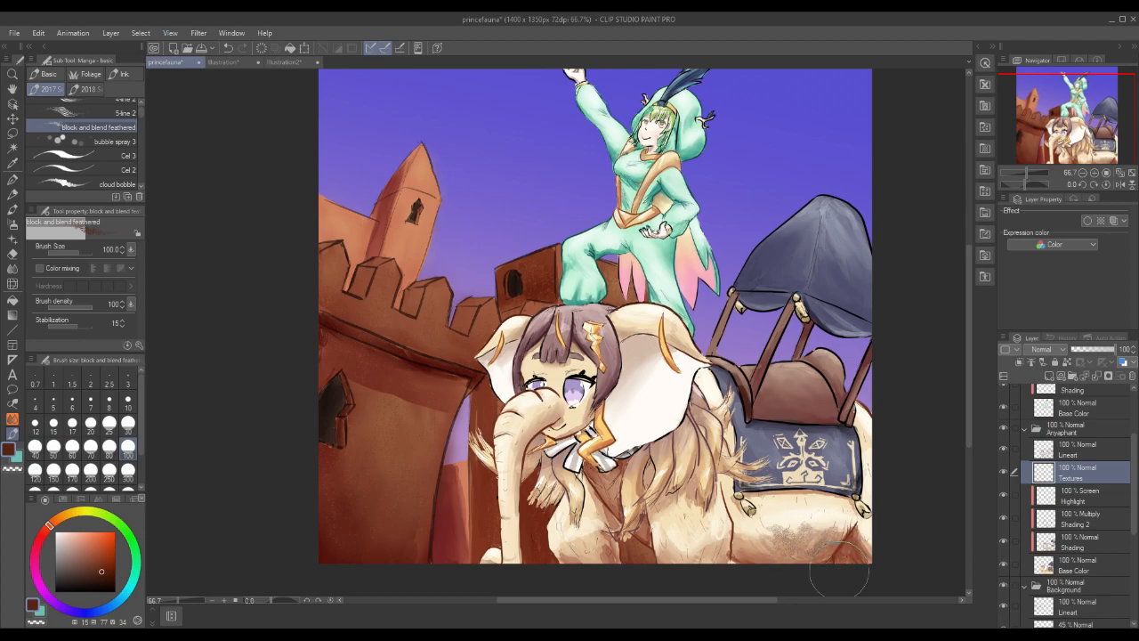
key(ctrl+z)
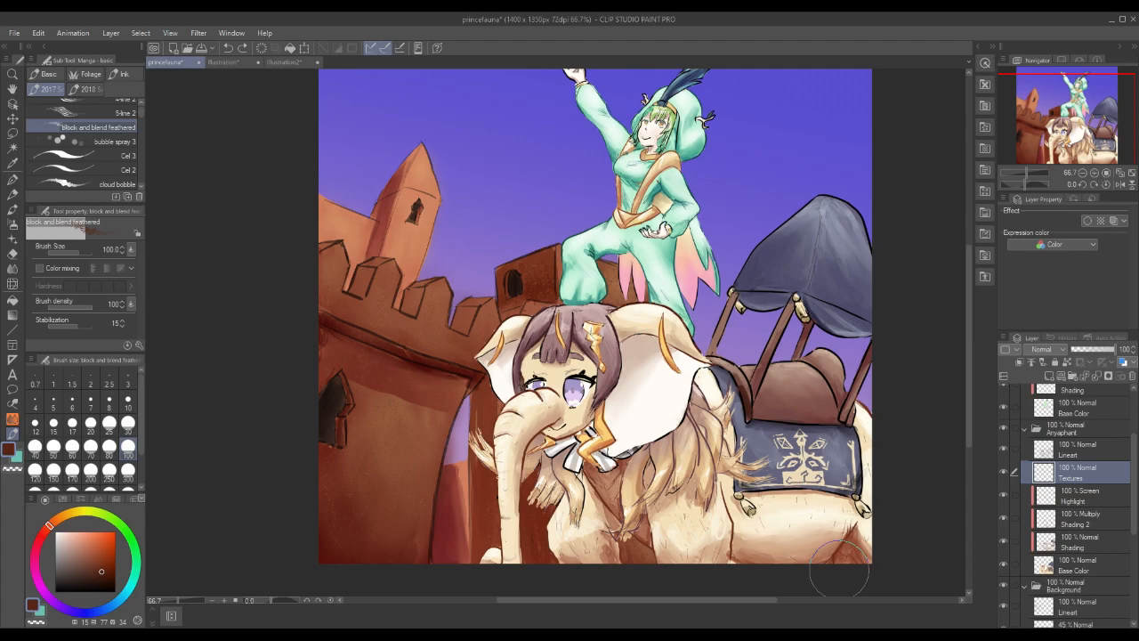
Try dark red-brown texture on the elephant's front leg with the block and blend feathered brush at size 300, and undo it.
drag(1135, 476, 1137, 491)
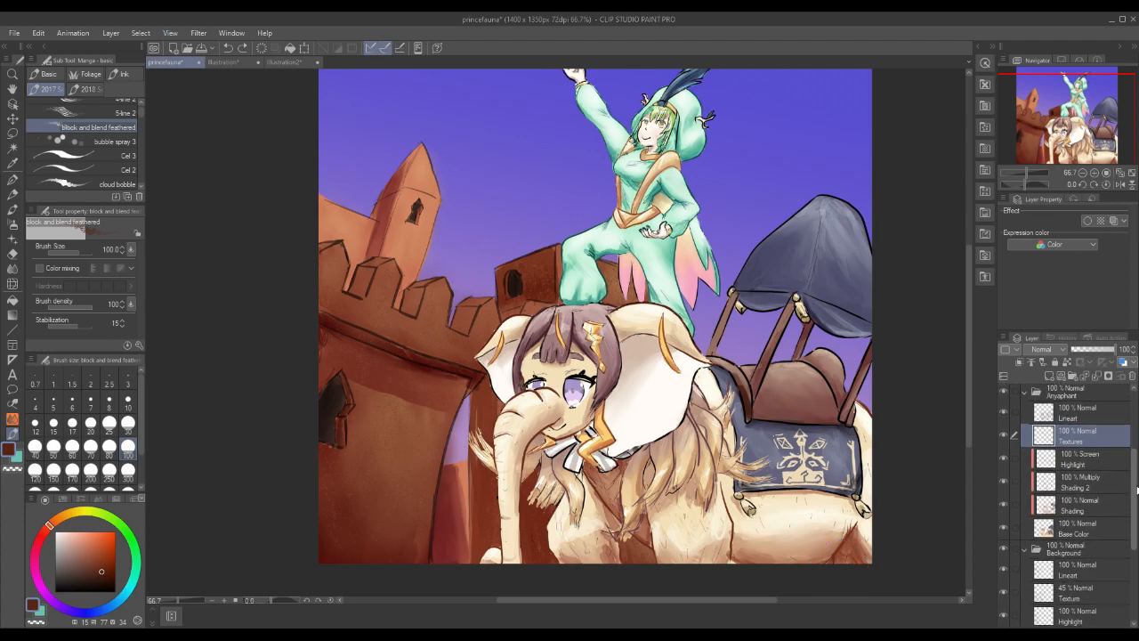
scroll(1114, 509, up, 1)
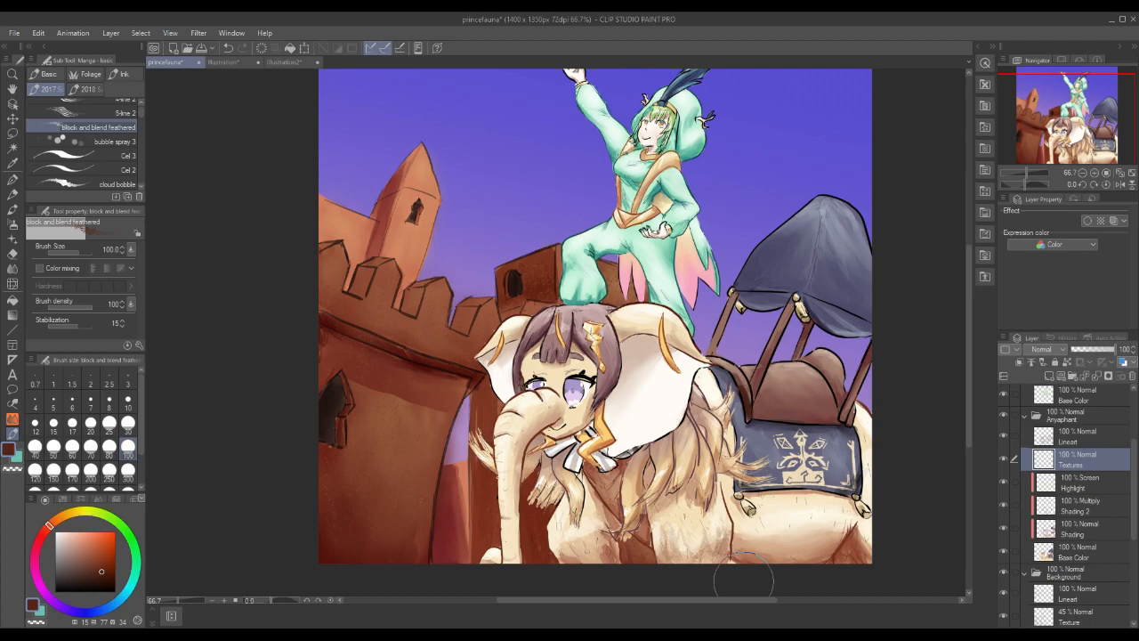
key(bracketright)
key(bracketright)
key(bracketright)
key(bracketright)
key(bracketright)
key(bracketright)
mouse_move(701, 526)
mouse_down()
mouse_move(666, 534)
mouse_move(671, 511)
mouse_move(728, 525)
mouse_move(721, 511)
mouse_move(709, 562)
mouse_move(705, 532)
mouse_move(683, 561)
mouse_move(675, 544)
mouse_move(832, 533)
mouse_up()
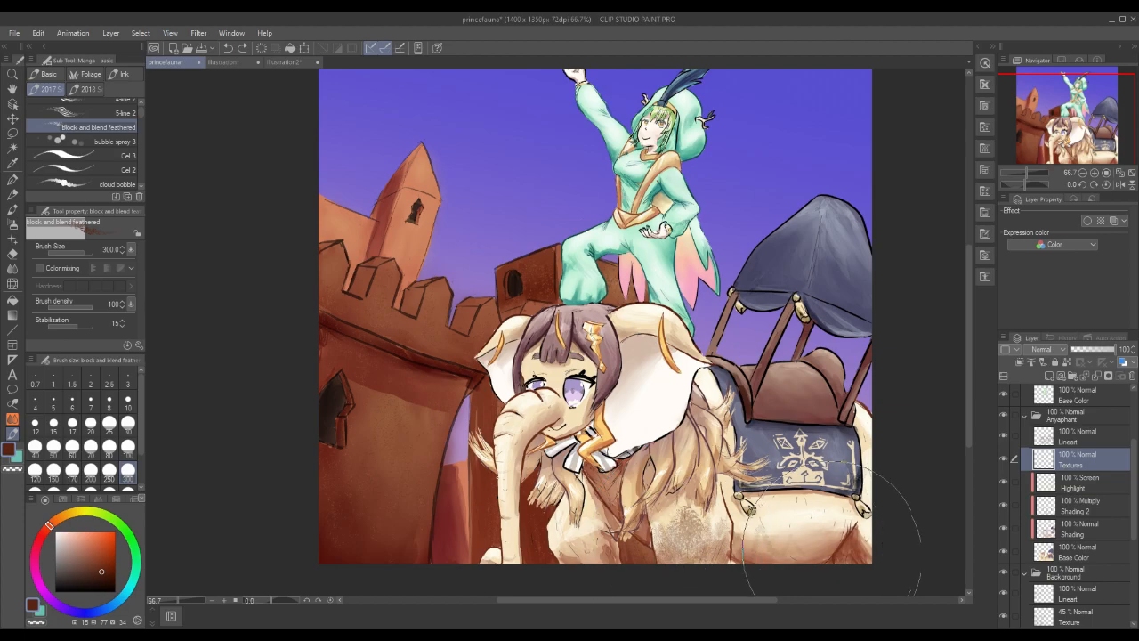
key(ctrl+z)
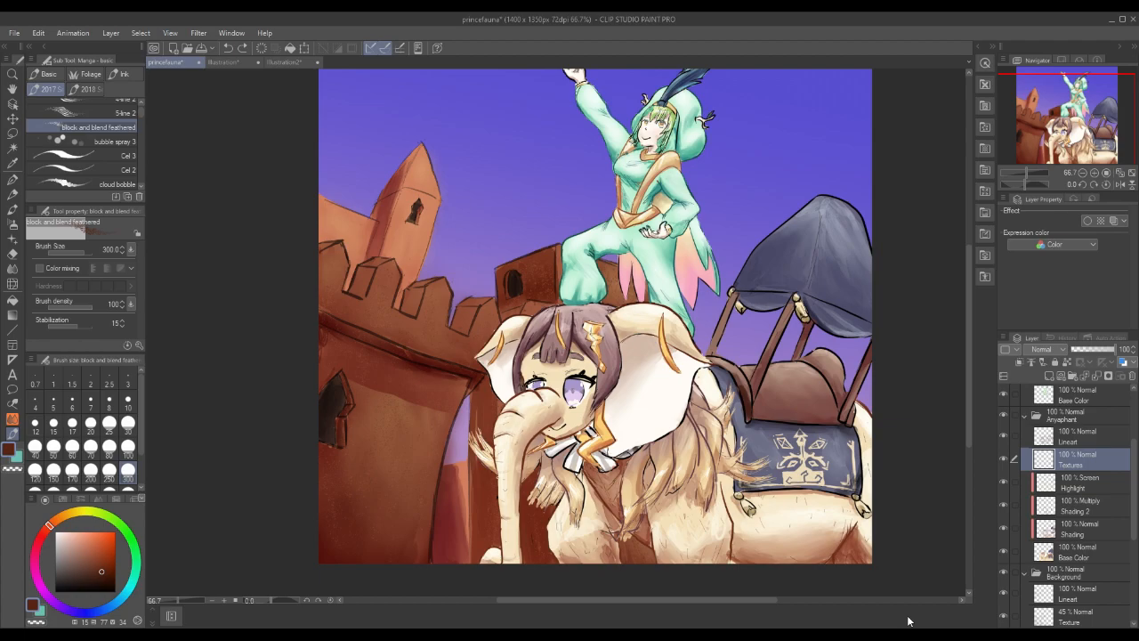
Sample the pale beige of the elephant's body and choose the paint blend speckle brush.
alt+click(798, 536)
click(54, 470)
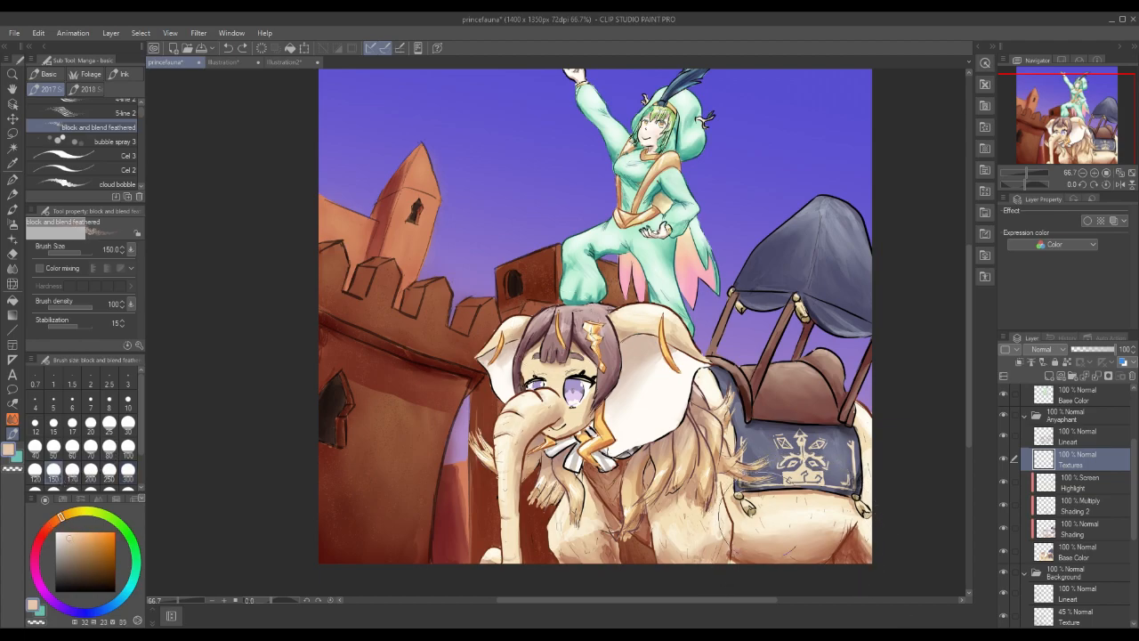
scroll(143, 115, down, 2)
drag(141, 117, 139, 162)
click(111, 148)
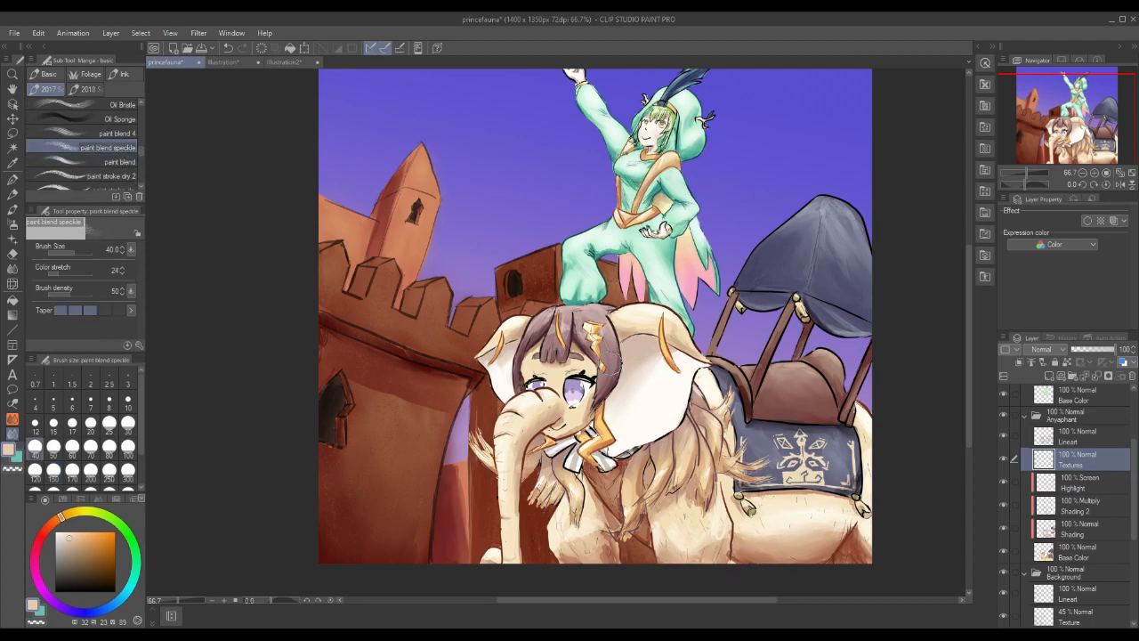
Pick a very dark brown and choose the some blobs brush.
click(1091, 555)
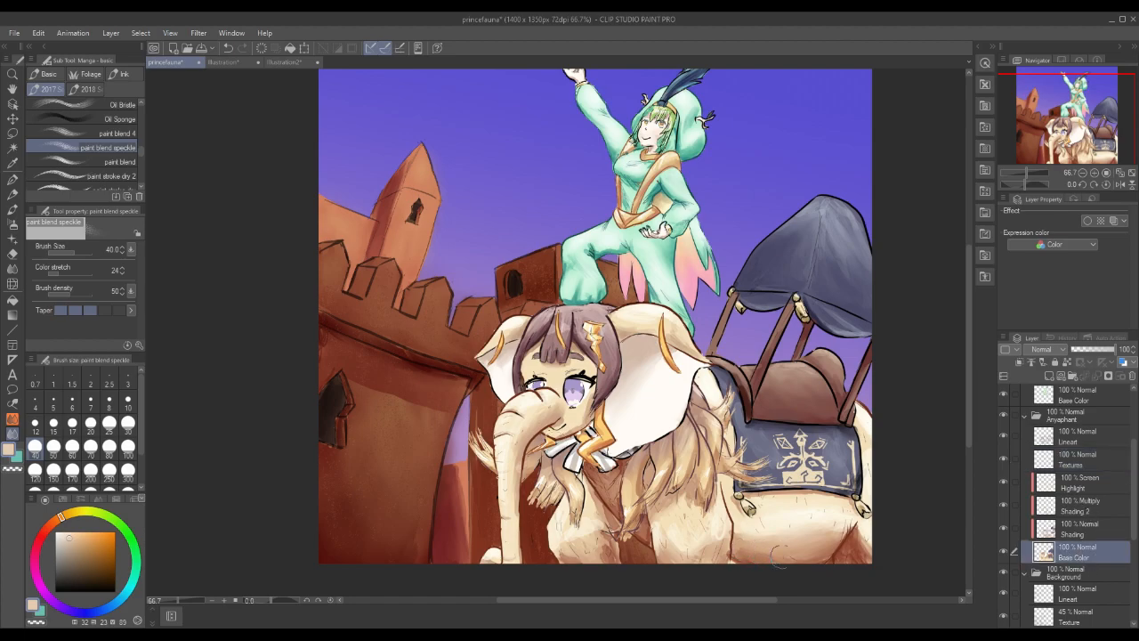
click(1093, 487)
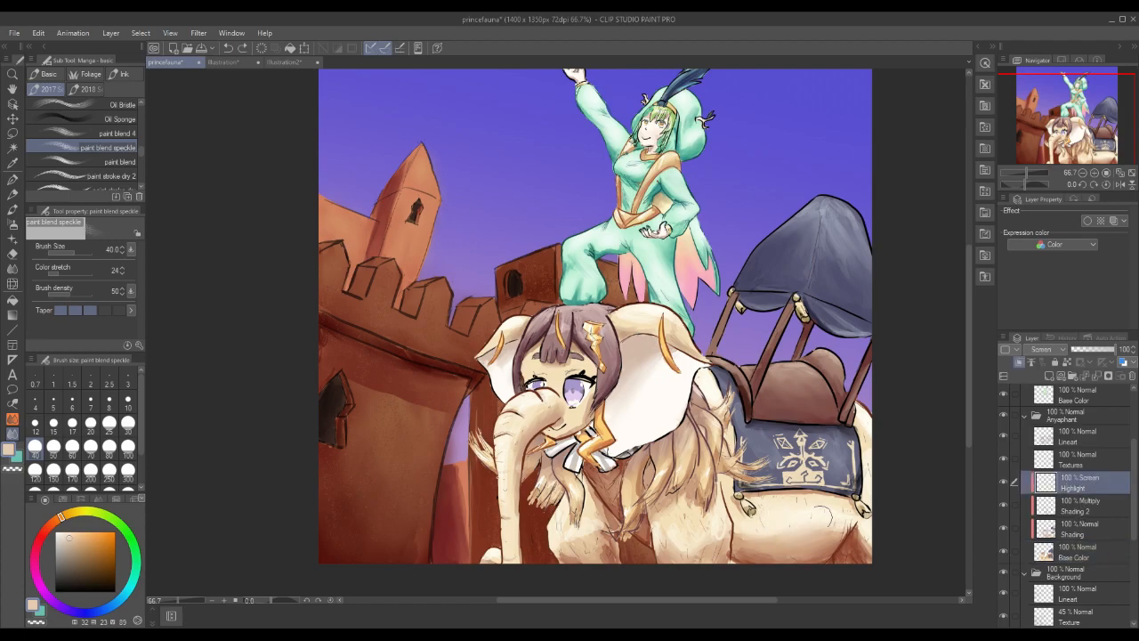
click(106, 579)
scroll(107, 169, down, 2)
scroll(124, 192, down, 2)
scroll(125, 192, down, 5)
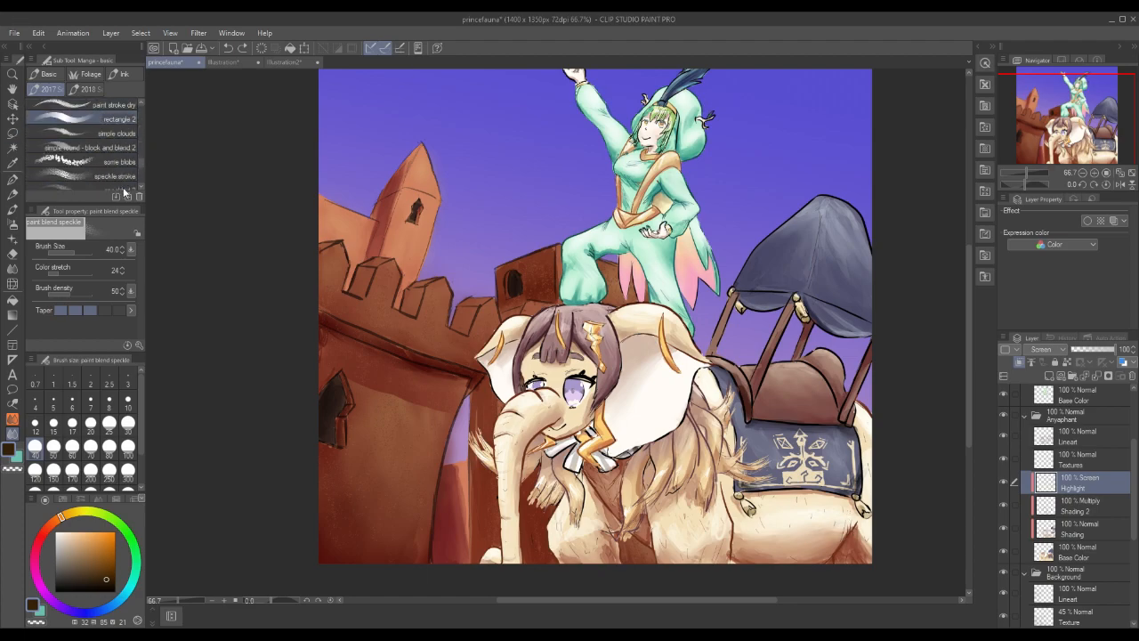
scroll(124, 192, up, 1)
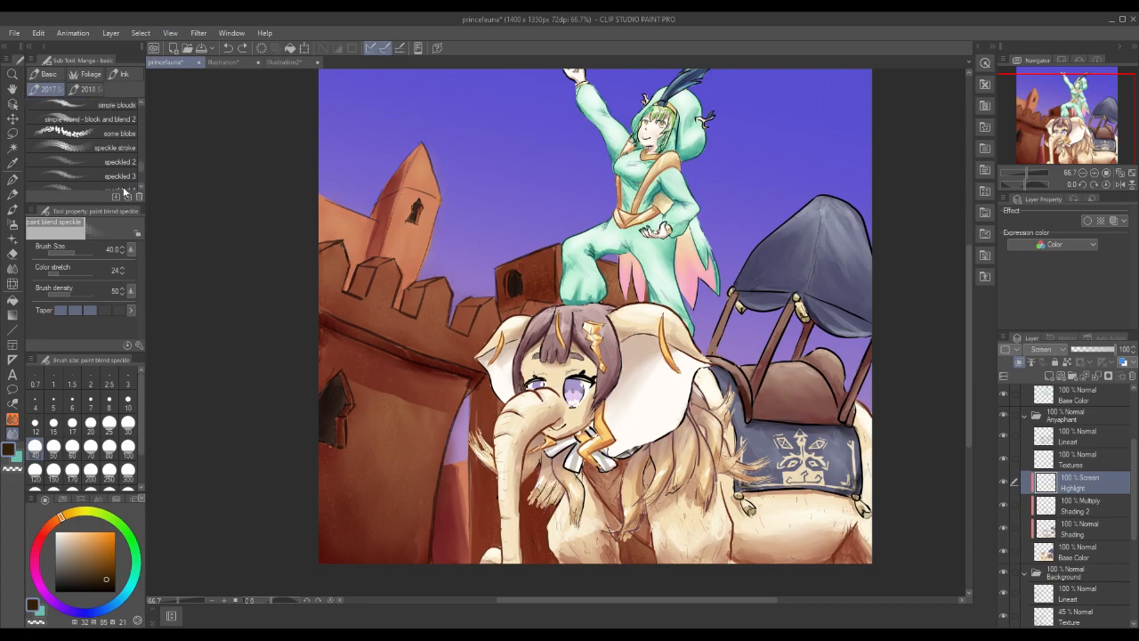
click(111, 133)
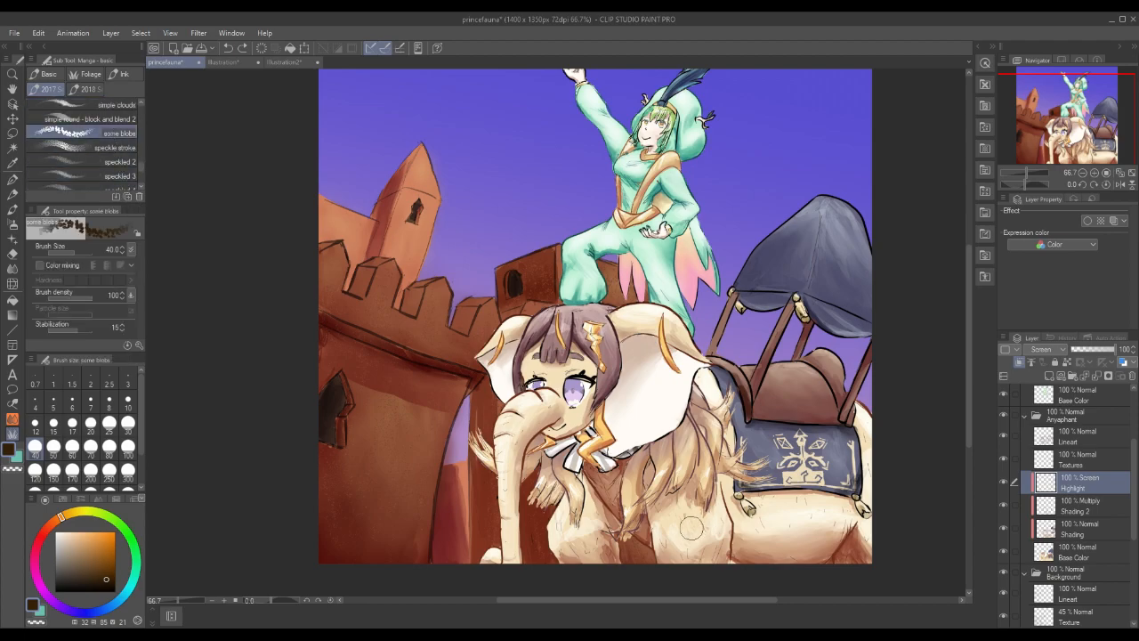
Try very dark brown blobs across the elephant's leg and belly on its Textures layer at brush size 40, and undo them.
click(1095, 455)
mouse_move(673, 536)
mouse_down()
mouse_move(698, 558)
mouse_move(734, 520)
mouse_move(878, 533)
mouse_move(849, 515)
mouse_move(841, 556)
mouse_up()
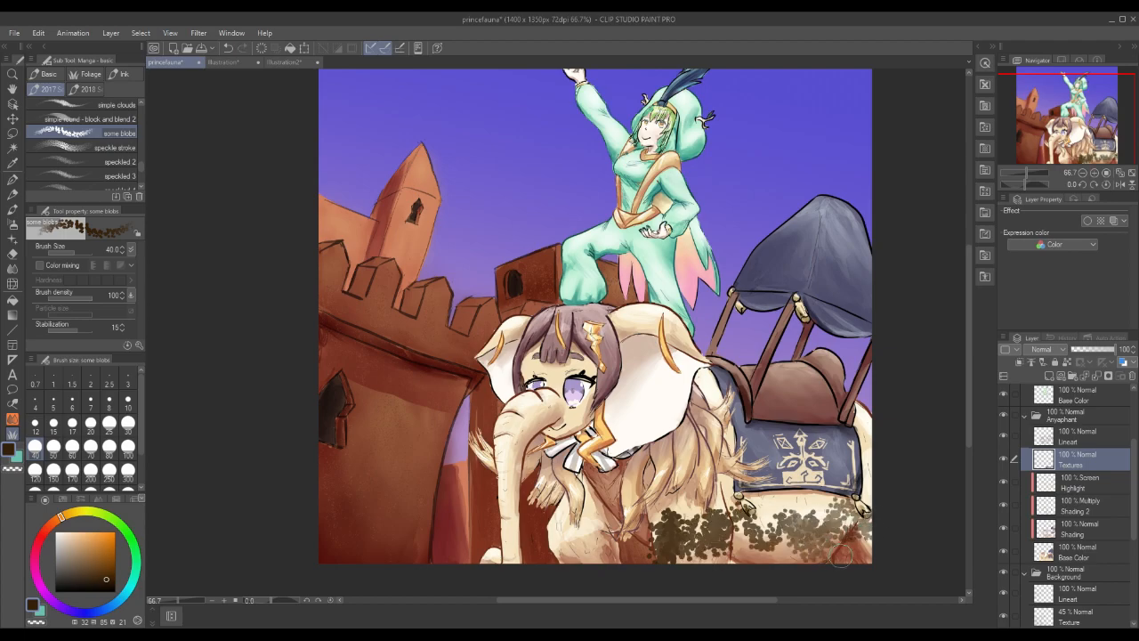
key(ctrl+z)
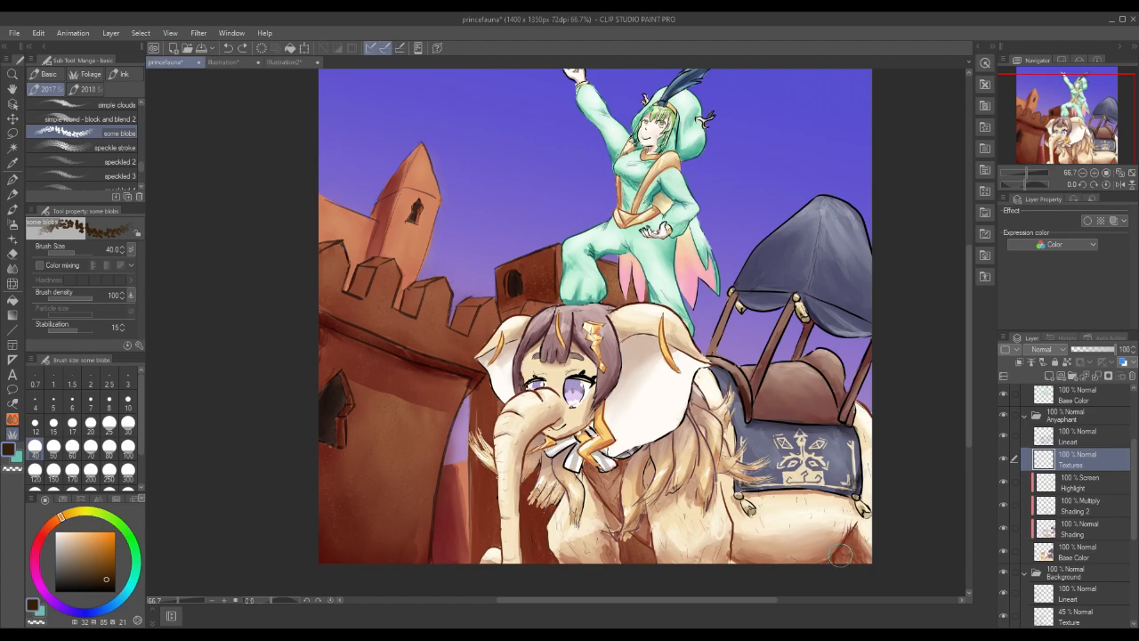
Try brown blobs at brush size 100 on the elephant's legs and belly, with the Textures layer set to Multiply.
click(97, 569)
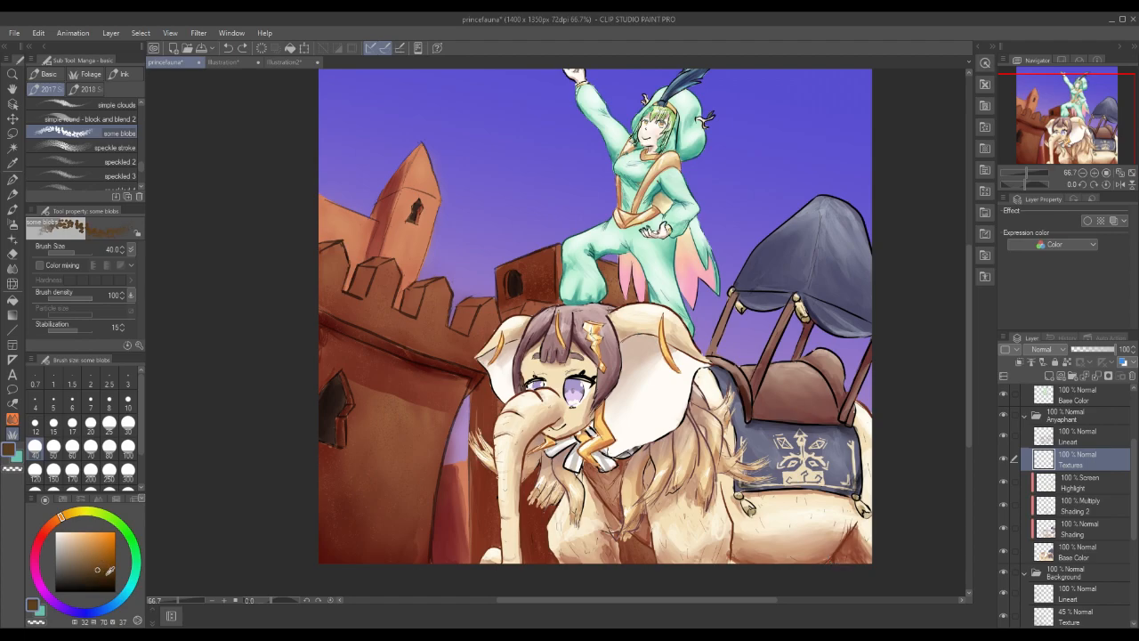
click(129, 455)
mouse_move(685, 533)
mouse_down()
mouse_move(719, 533)
mouse_move(716, 544)
mouse_move(684, 539)
mouse_move(708, 553)
mouse_move(774, 548)
mouse_move(746, 532)
mouse_move(804, 547)
mouse_move(815, 539)
mouse_move(759, 526)
mouse_move(870, 545)
mouse_up()
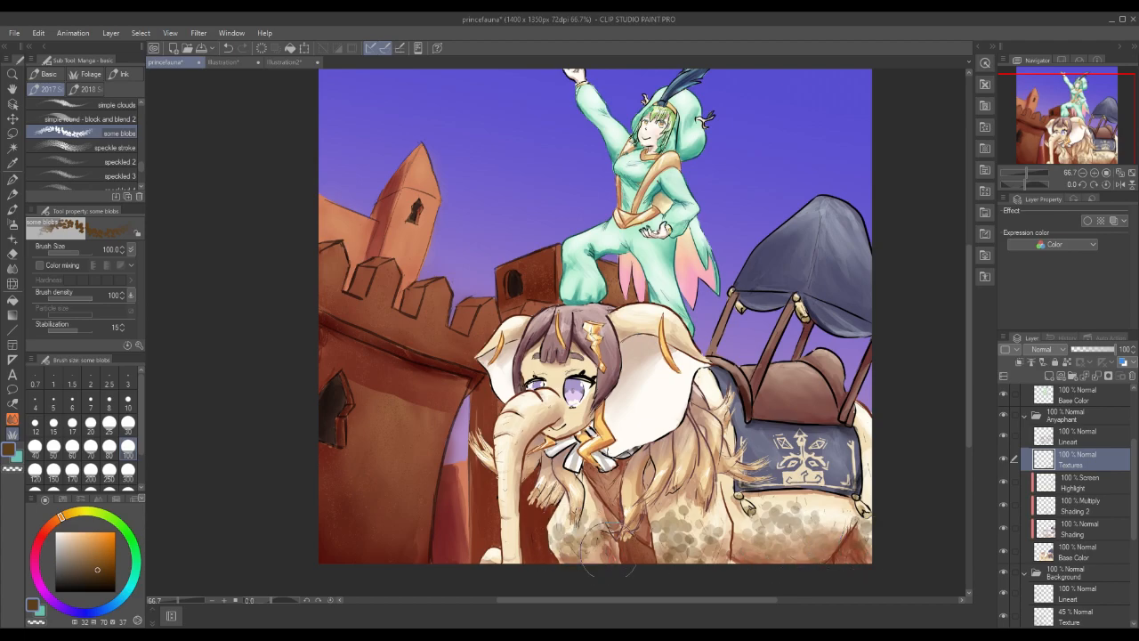
click(1067, 349)
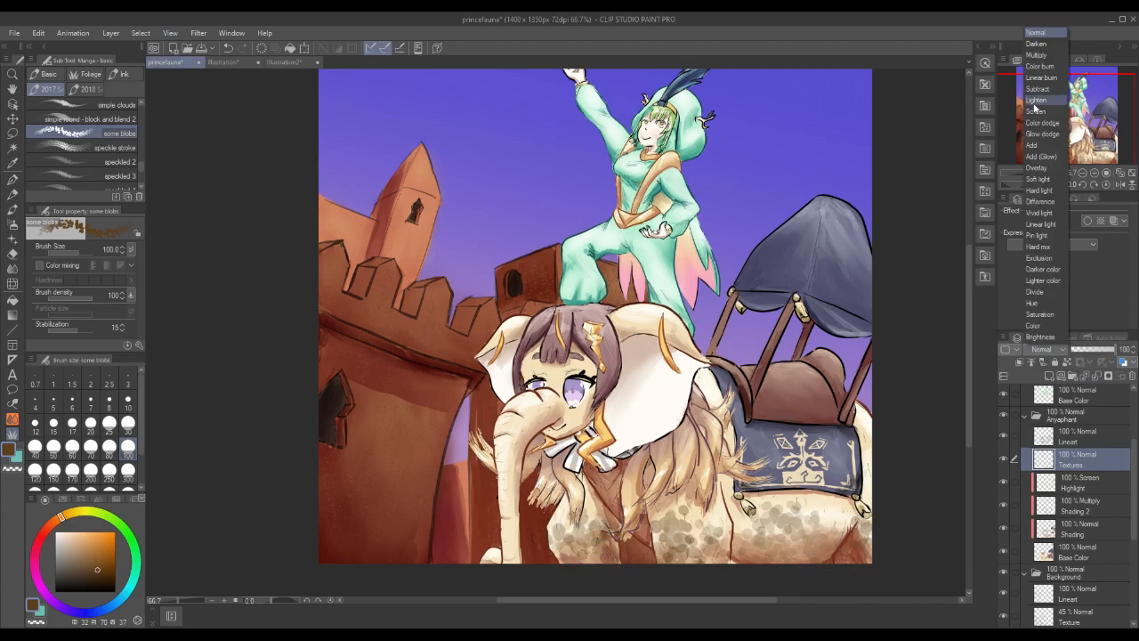
click(1048, 57)
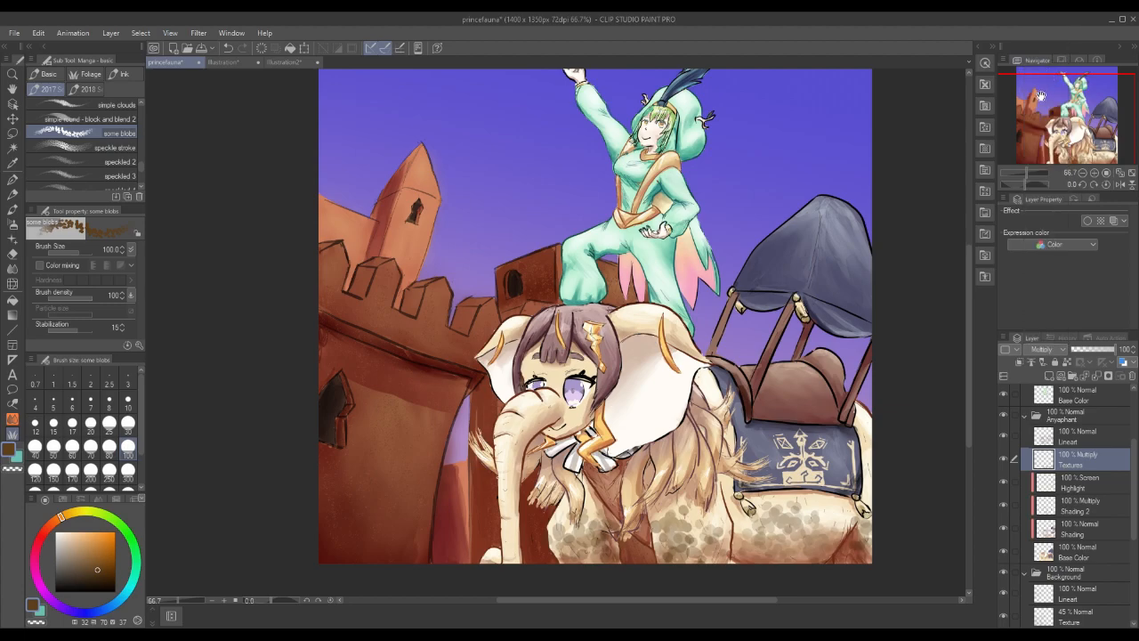
mouse_move(881, 514)
mouse_down()
mouse_move(882, 541)
mouse_move(769, 508)
mouse_move(805, 520)
mouse_move(730, 536)
mouse_up()
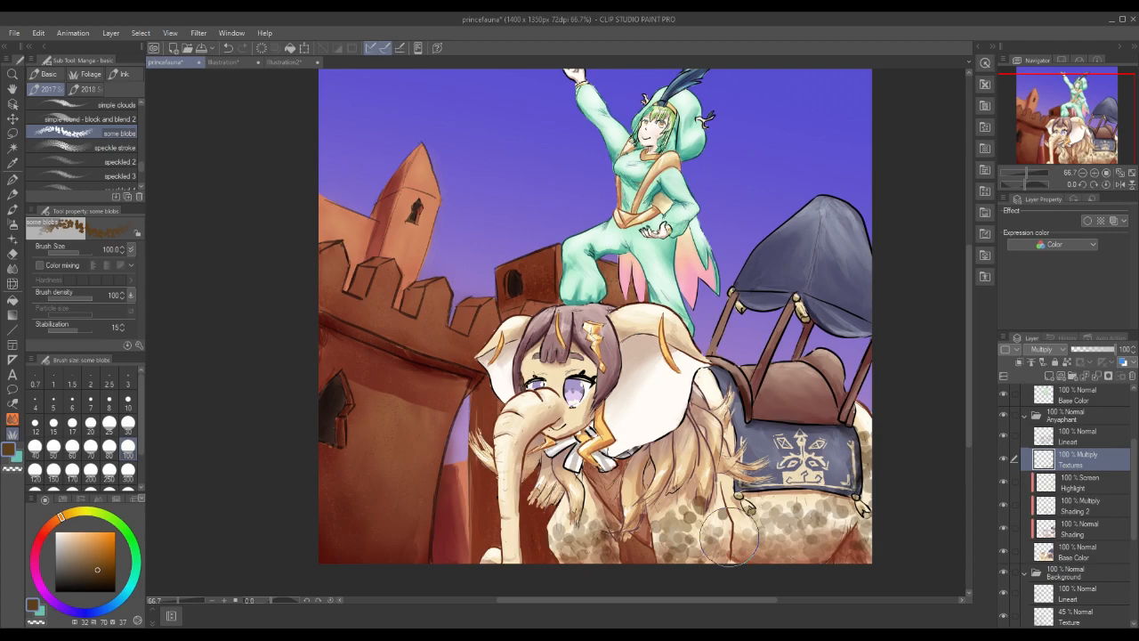
Undo all the size 100 brown blobs and the Textures layer's Multiply blending mode.
key(ctrl+z)
key(ctrl+z)
key(ctrl+z)
key(ctrl+z)
key(ctrl+z)
key(ctrl+z)
key(ctrl+z)
key(ctrl+z)
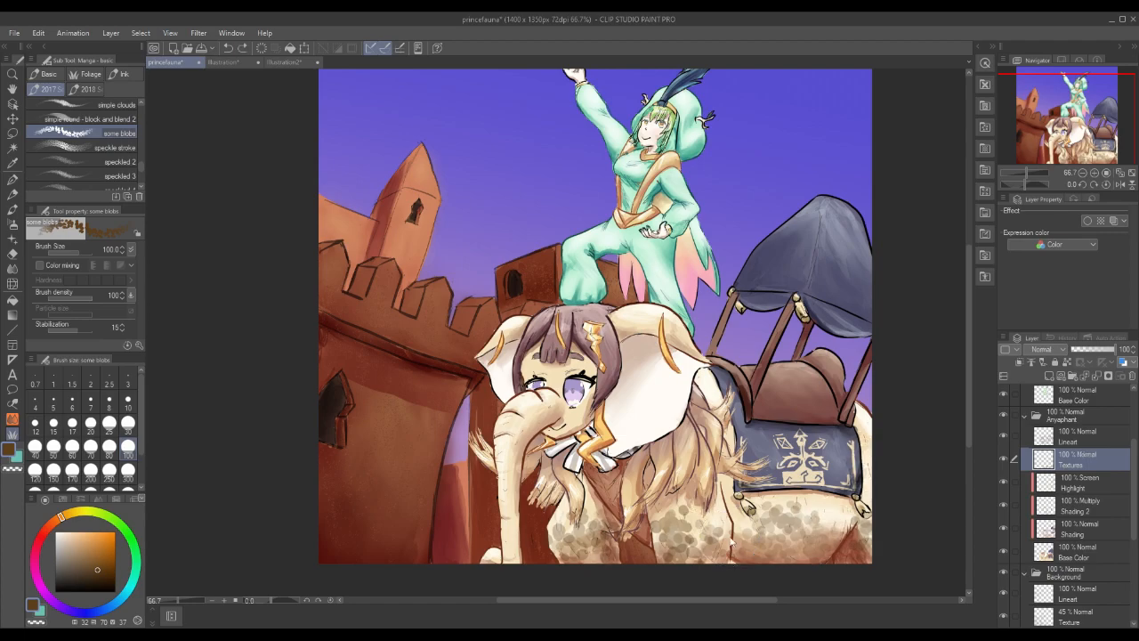
key(ctrl+z)
key(ctrl+z)
key(ctrl+z)
key(ctrl+z)
key(ctrl+z)
key(ctrl+z)
key(ctrl+z)
key(ctrl+z)
key(ctrl+z)
key(ctrl+z)
key(ctrl+z)
key(ctrl+z)
key(ctrl+z)
key(ctrl+z)
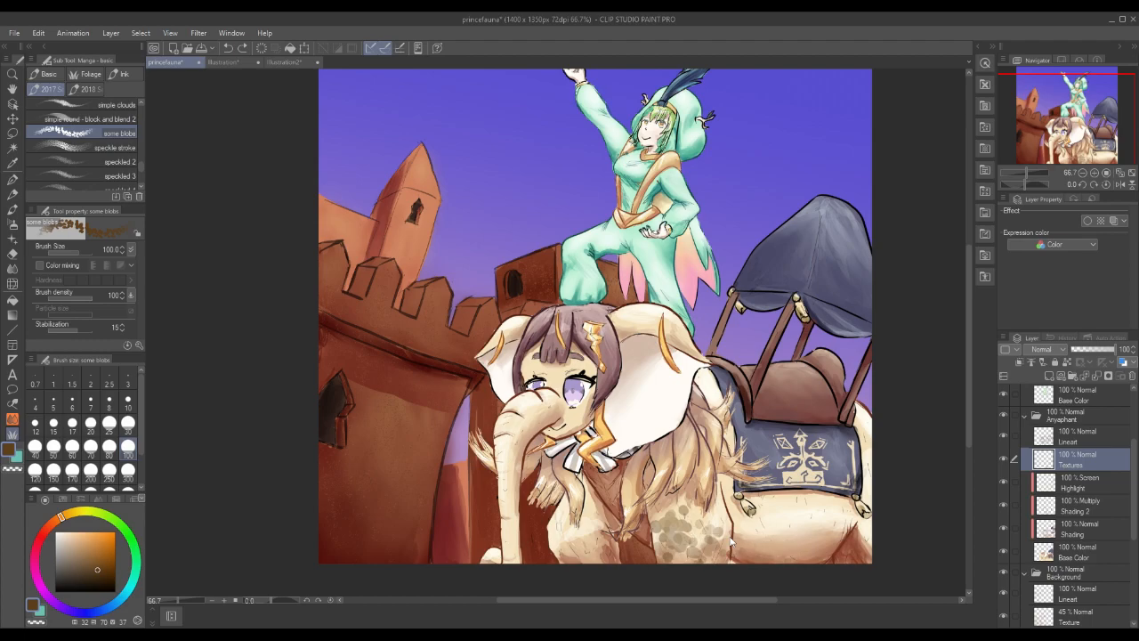
key(ctrl+z)
key(ctrl+z)
key(ctrl+z)
key(ctrl+z)
key(ctrl+z)
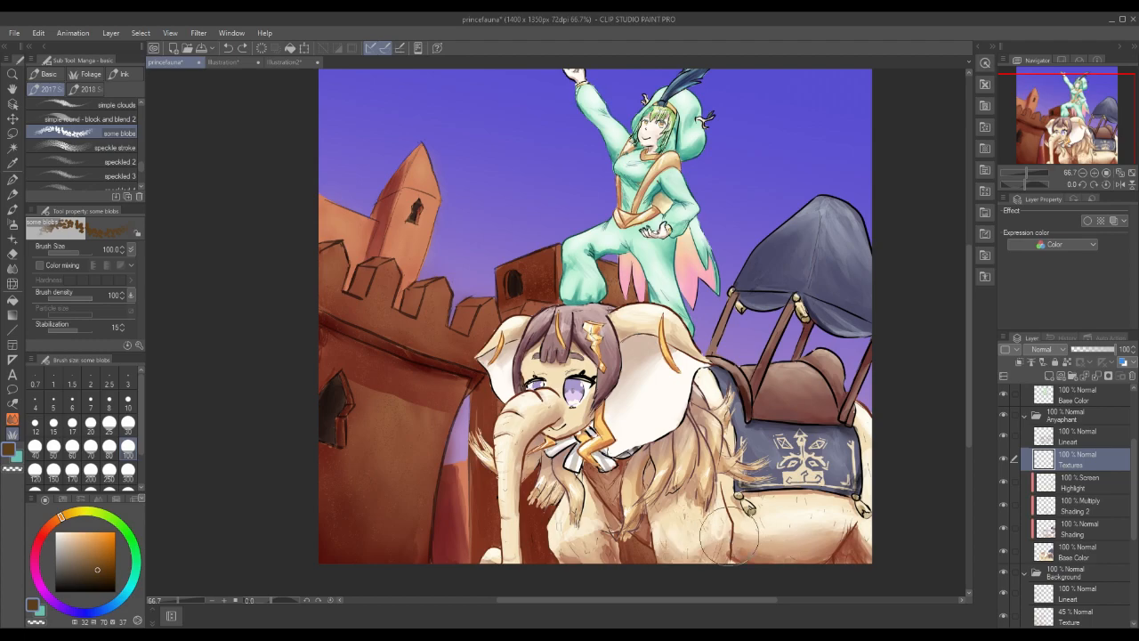
Speckle the elephant's front legs, belly and rump with brown blobs at brush size 60.
key(bracketleft)
key(bracketleft)
key(bracketleft)
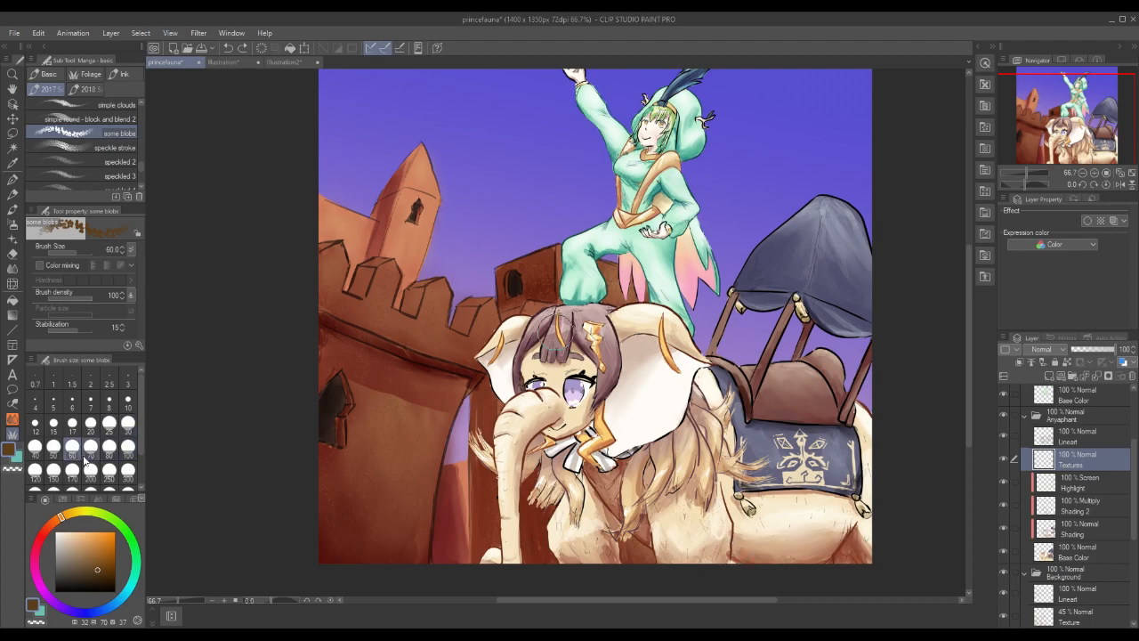
mouse_move(667, 512)
mouse_down()
mouse_move(707, 541)
mouse_move(687, 525)
mouse_move(706, 541)
mouse_move(721, 529)
mouse_move(718, 564)
mouse_move(725, 529)
mouse_move(801, 564)
mouse_move(750, 539)
mouse_move(739, 549)
mouse_move(819, 554)
mouse_move(832, 546)
mouse_move(780, 536)
mouse_move(813, 527)
mouse_move(837, 537)
mouse_move(881, 537)
mouse_up()
drag(870, 419, 867, 437)
mouse_move(873, 522)
mouse_down()
mouse_move(762, 531)
mouse_move(810, 516)
mouse_up()
mouse_move(550, 525)
mouse_down()
mouse_move(564, 560)
mouse_move(580, 542)
mouse_move(623, 556)
mouse_up()
drag(591, 509, 592, 531)
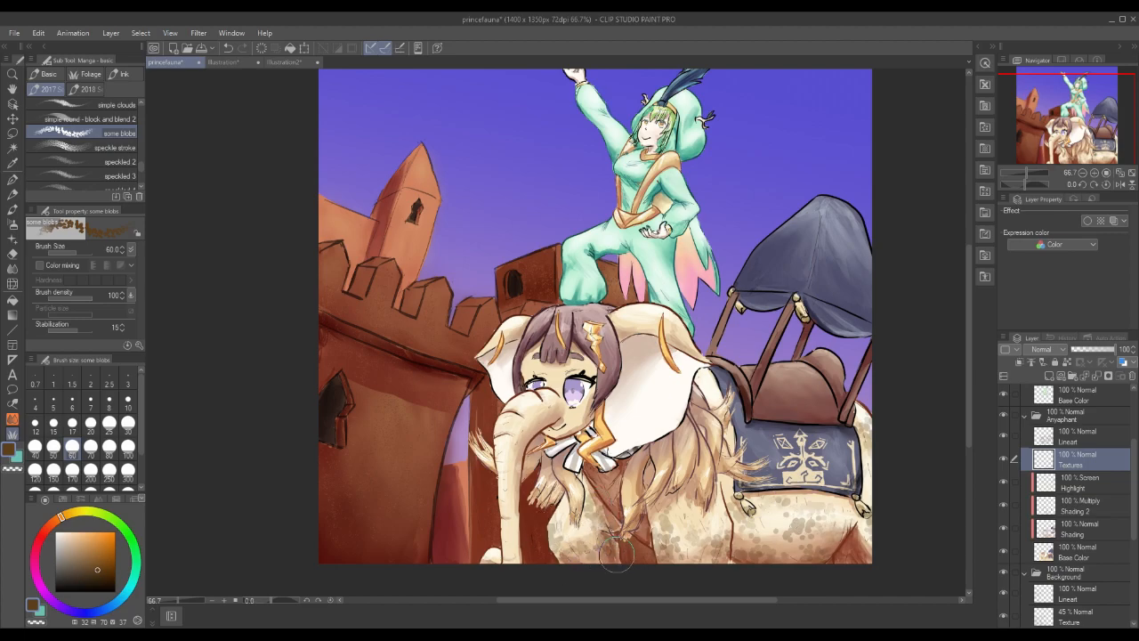
Set the elephant's Textures layer to Multiply at 39% opacity.
click(1042, 349)
click(1049, 58)
drag(1100, 352, 1093, 356)
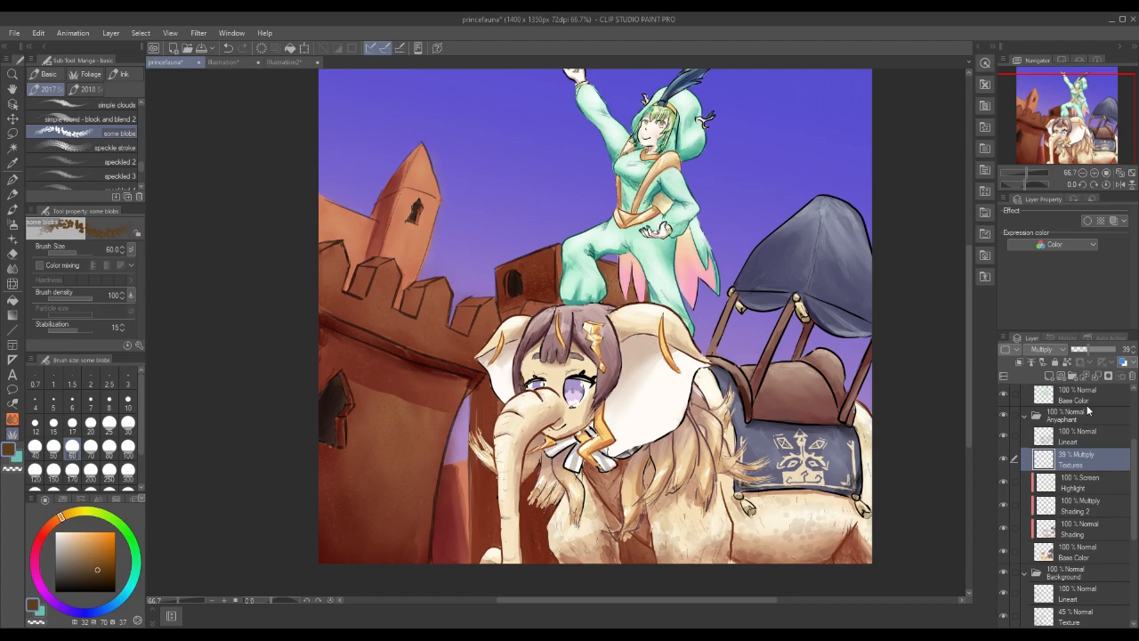
click(13, 213)
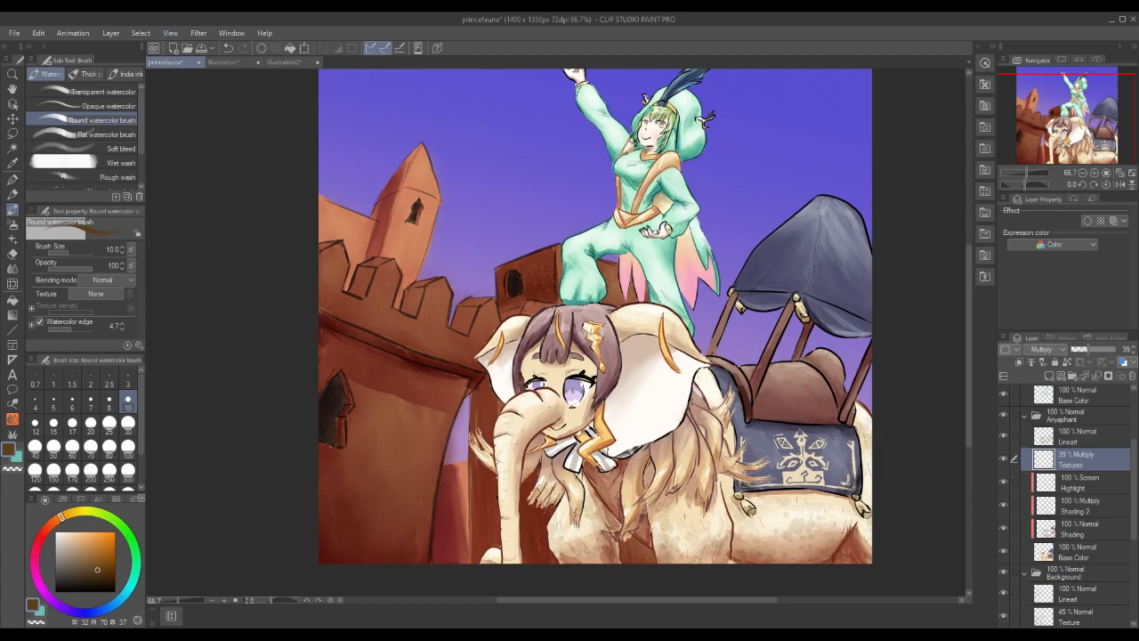
click(13, 433)
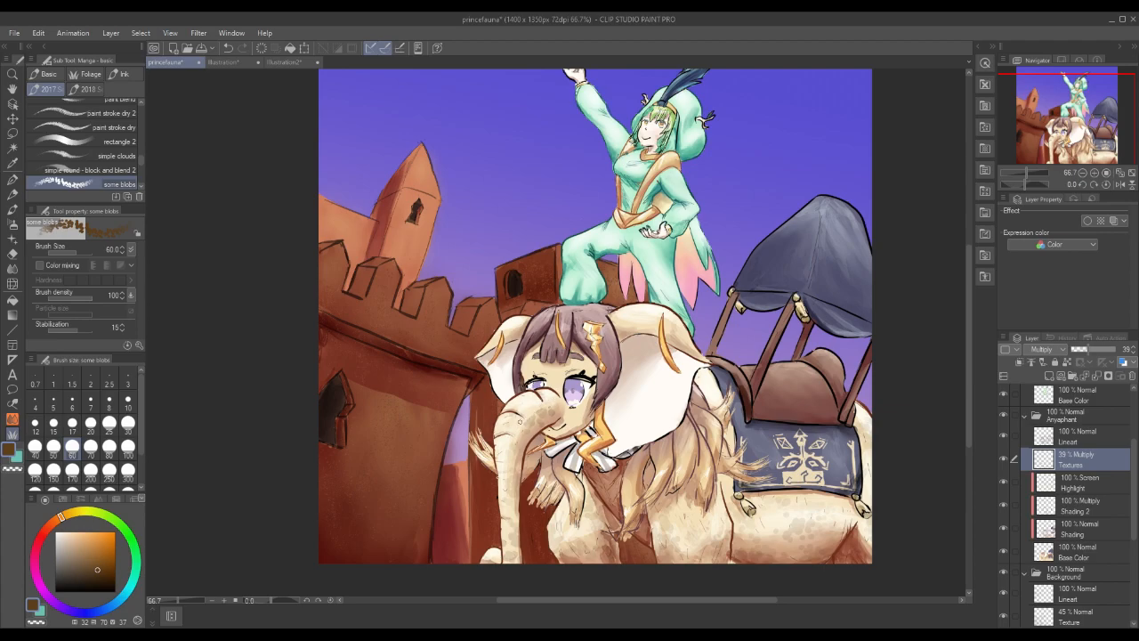
click(12, 268)
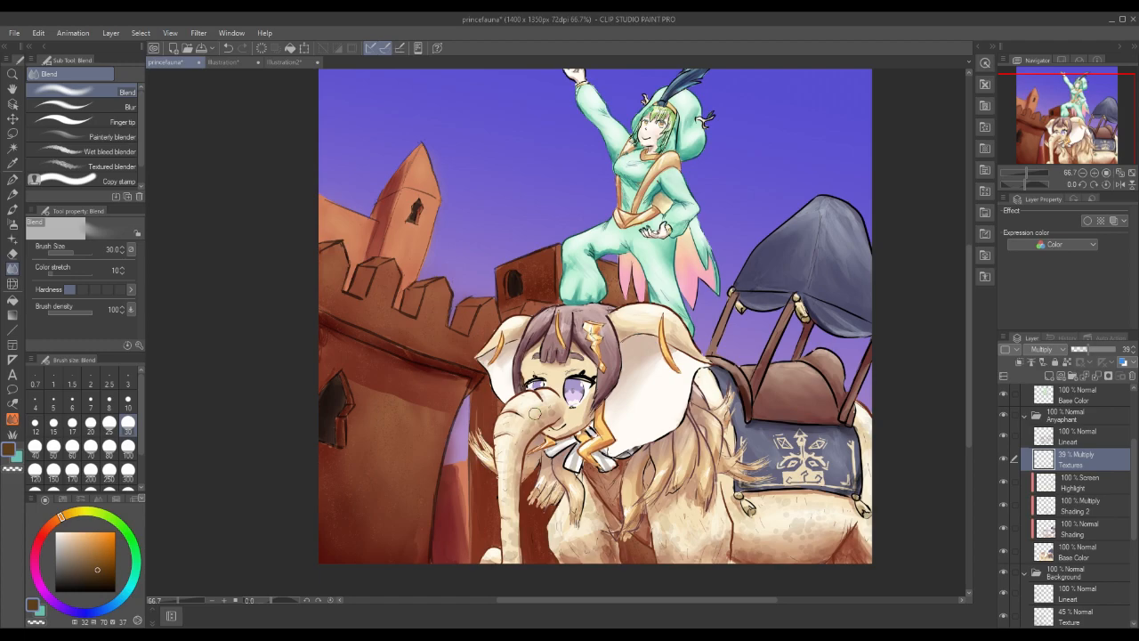
Set the Textures layer to Normal blending and add light orange blobs to the elephant's belly with the some blobs brush.
click(85, 548)
click(12, 432)
mouse_move(800, 545)
mouse_down()
mouse_move(748, 534)
mouse_move(788, 544)
mouse_move(758, 523)
mouse_move(844, 535)
mouse_up()
click(1049, 349)
click(1046, 57)
mouse_move(758, 541)
mouse_down()
mouse_move(790, 546)
mouse_move(811, 510)
mouse_move(849, 526)
mouse_up()
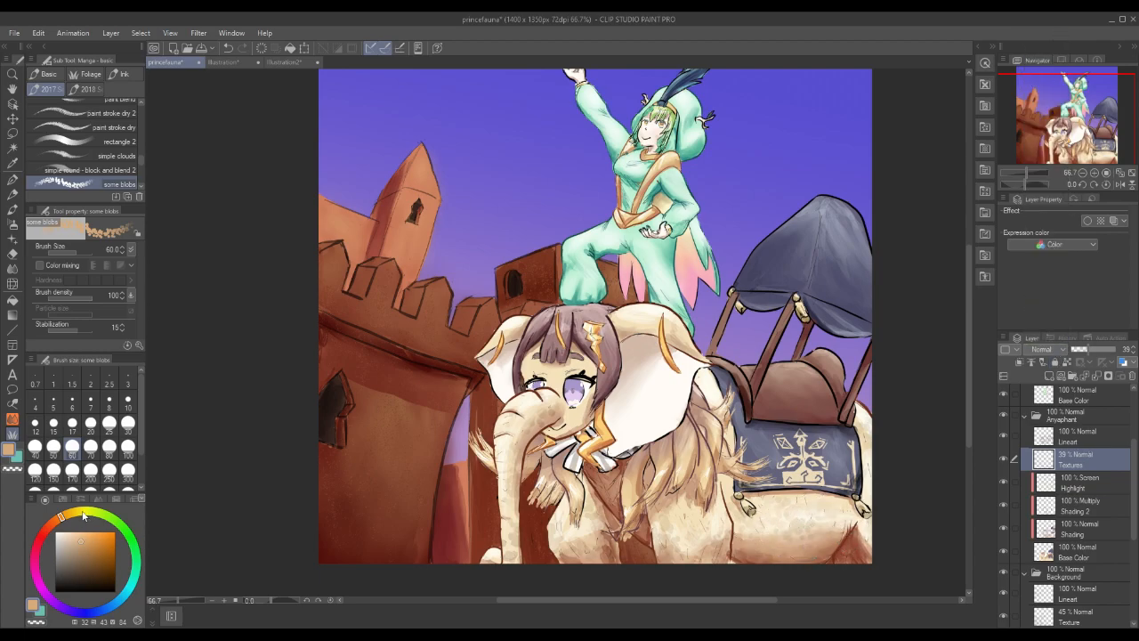
Switch the color to yellow and paint blobs across the elephant's belly.
click(81, 512)
click(86, 533)
click(92, 533)
mouse_move(741, 526)
mouse_down()
mouse_move(771, 538)
mouse_move(746, 537)
mouse_move(782, 539)
mouse_move(803, 520)
mouse_move(837, 529)
mouse_move(825, 520)
mouse_move(827, 551)
mouse_up()
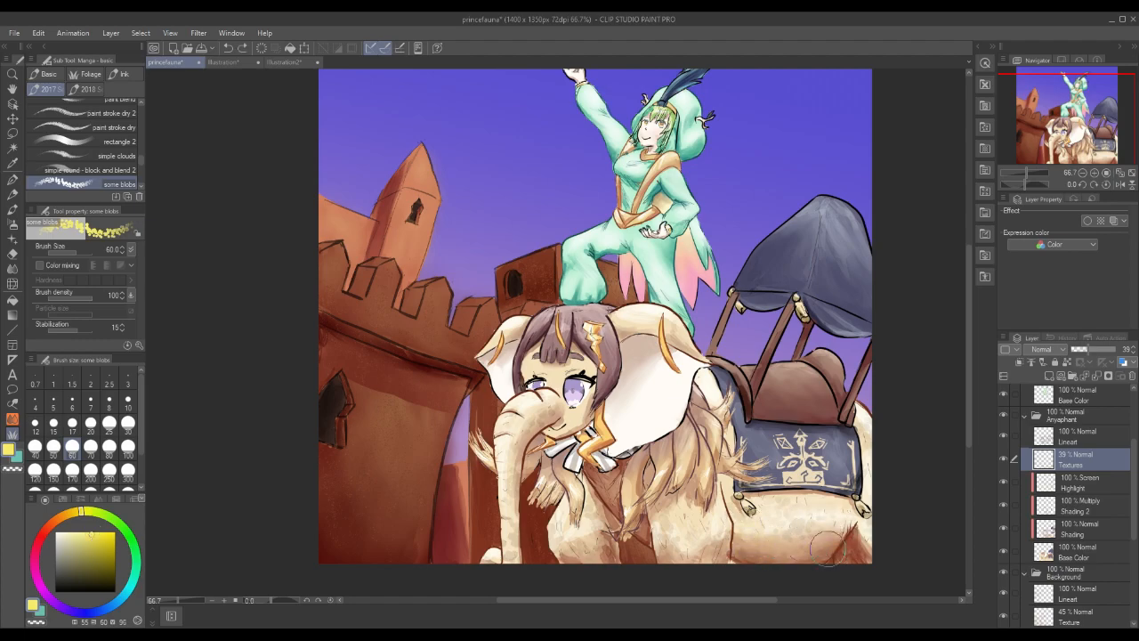
Lighten the color to pale yellow and add blobs to the elephant's belly, front leg and the top of its ear.
click(65, 533)
click(783, 543)
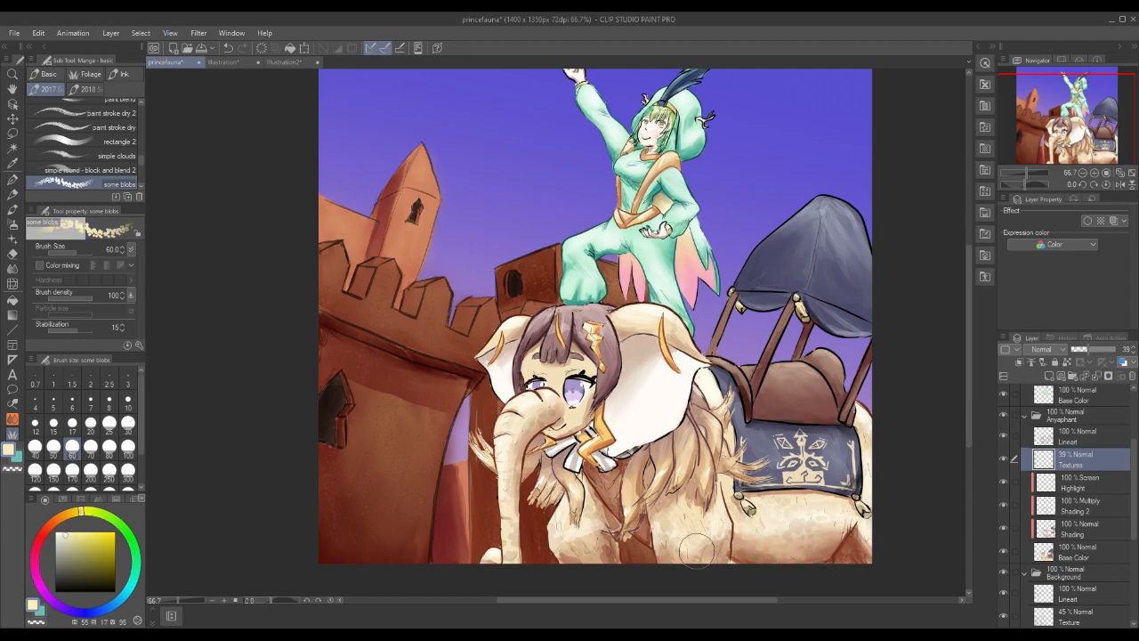
click(576, 534)
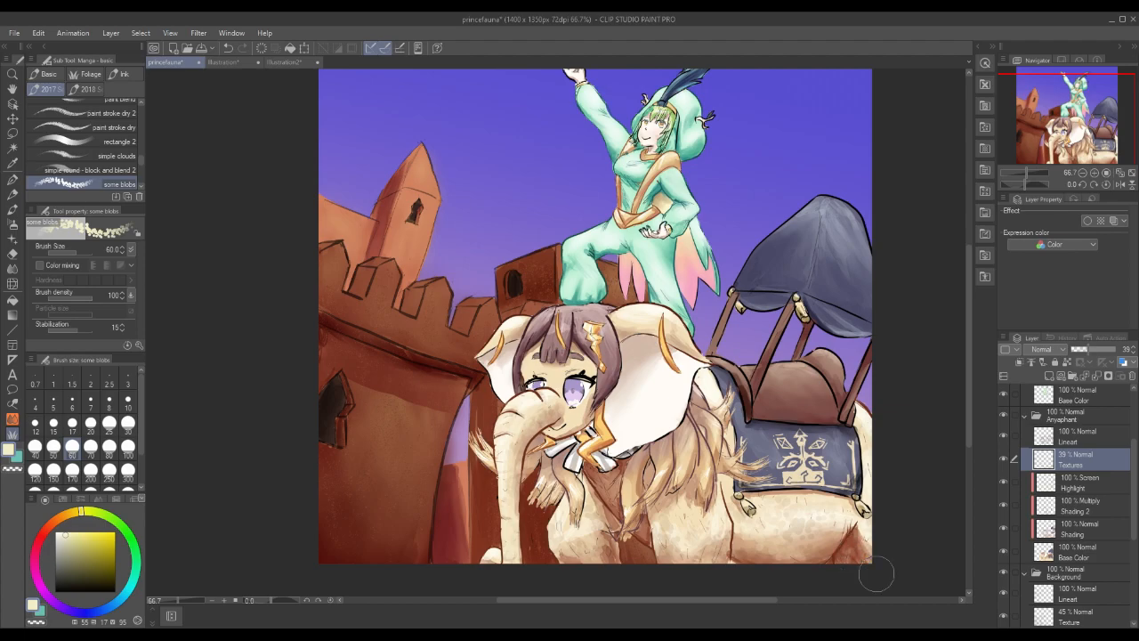
mouse_move(630, 338)
mouse_down()
mouse_move(624, 325)
mouse_move(673, 324)
mouse_up()
Save the illustration.
click(15, 32)
key(Escape)
key(ctrl+s)
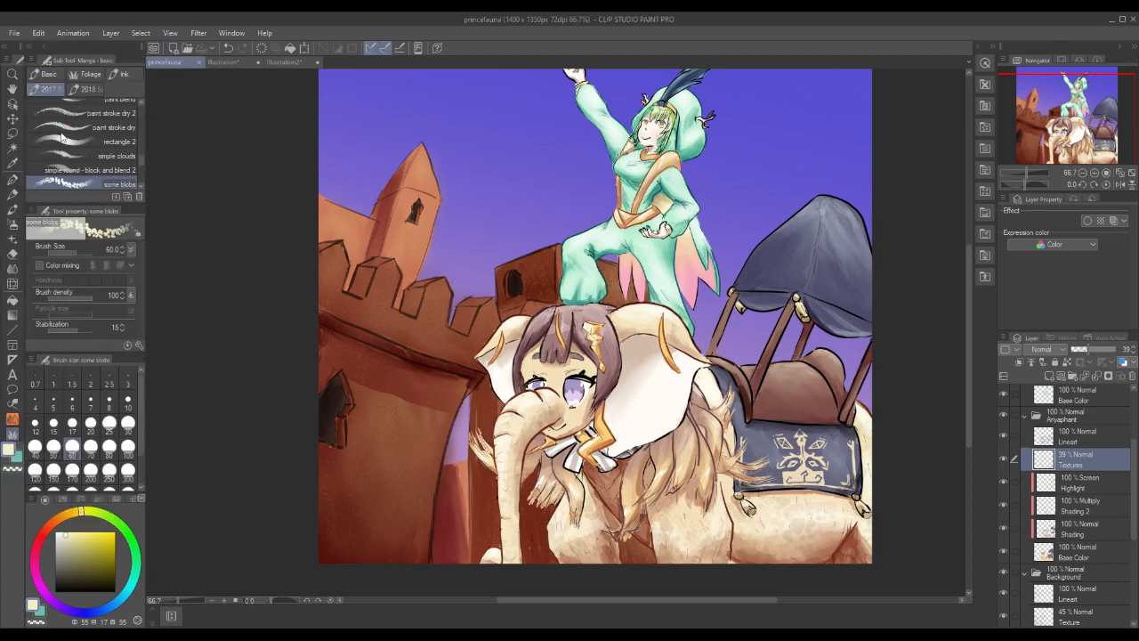
Choose the speckled 4 brush and a muted green based on the color sampled from the prince's outfit.
scroll(139, 162, down, 3)
drag(141, 165, 140, 173)
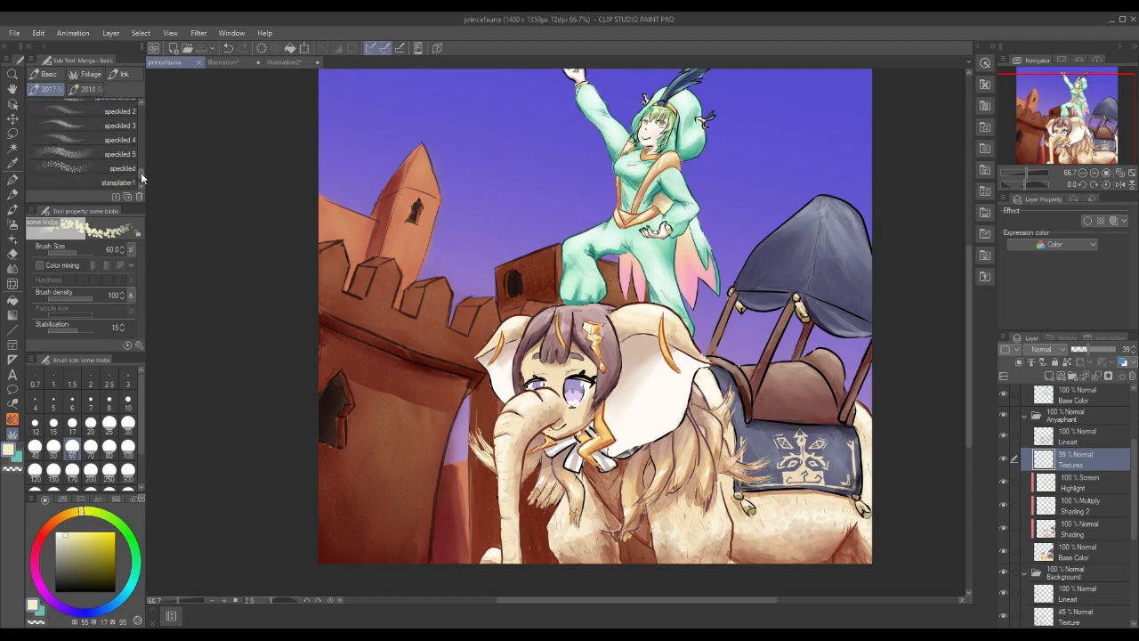
click(98, 139)
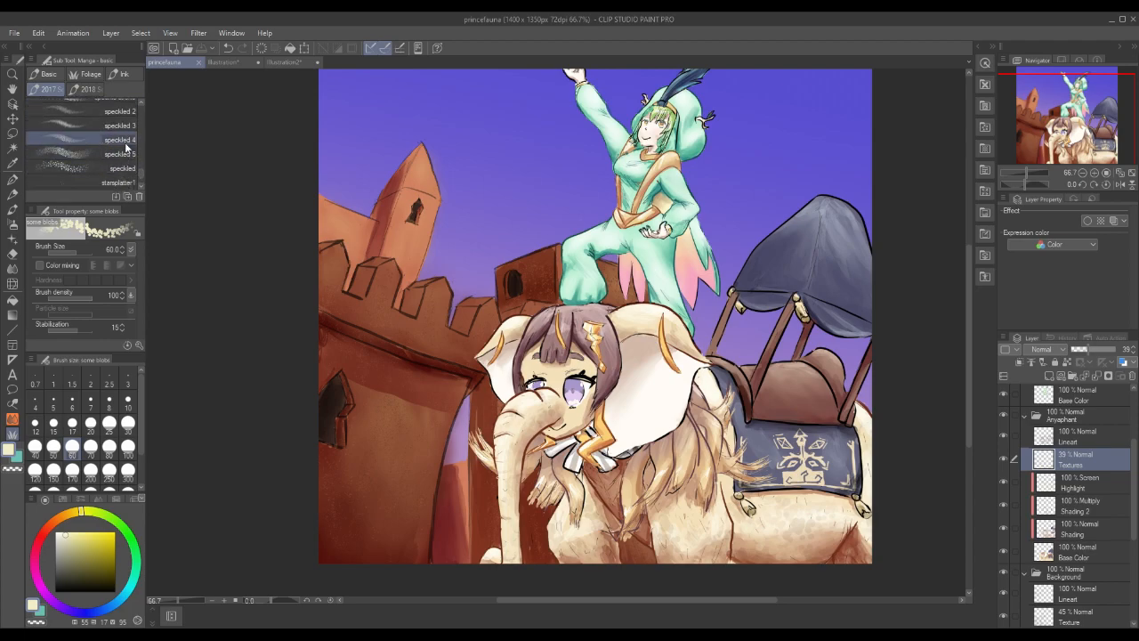
alt+click(663, 260)
click(88, 551)
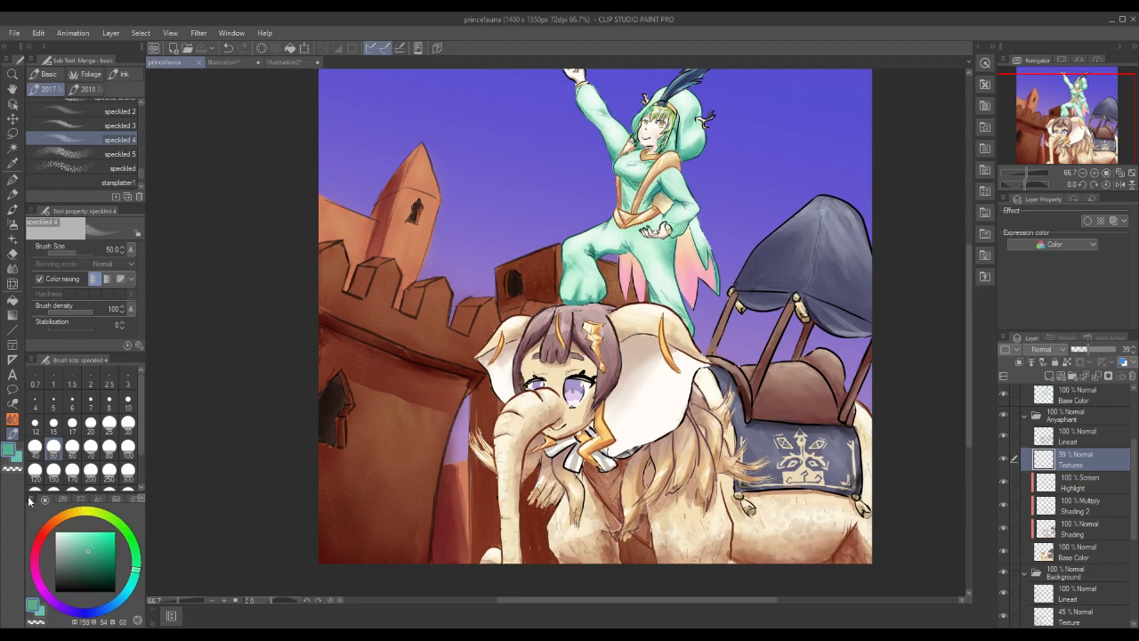
Add a layer named Textures above the Highlight layer in the prince's folder.
scroll(1130, 462, up, 5)
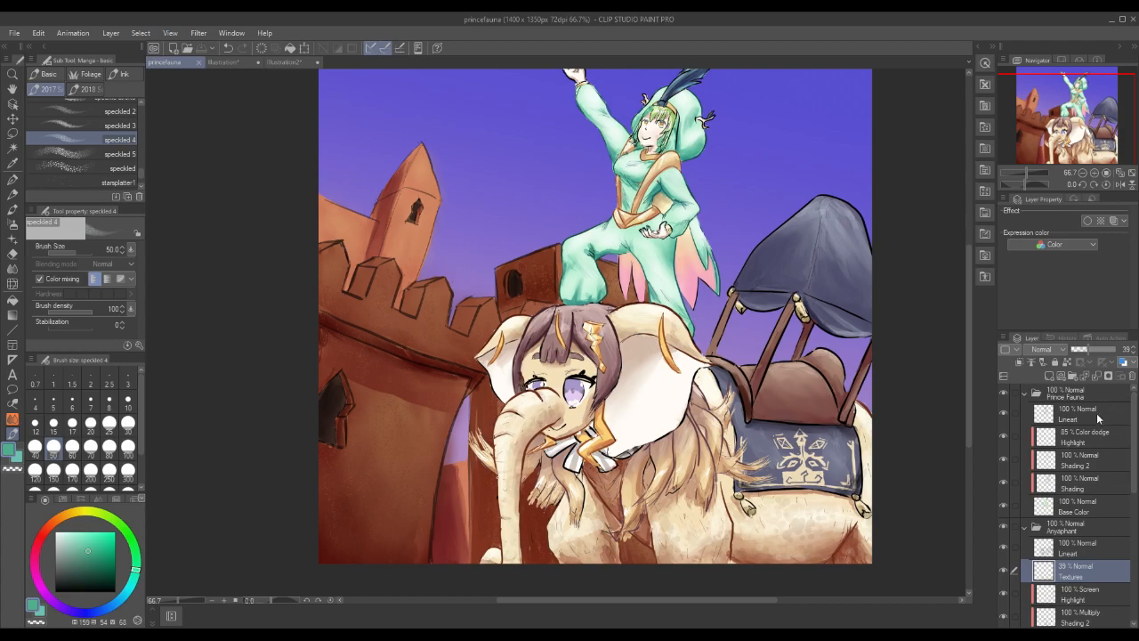
click(1086, 415)
click(1093, 437)
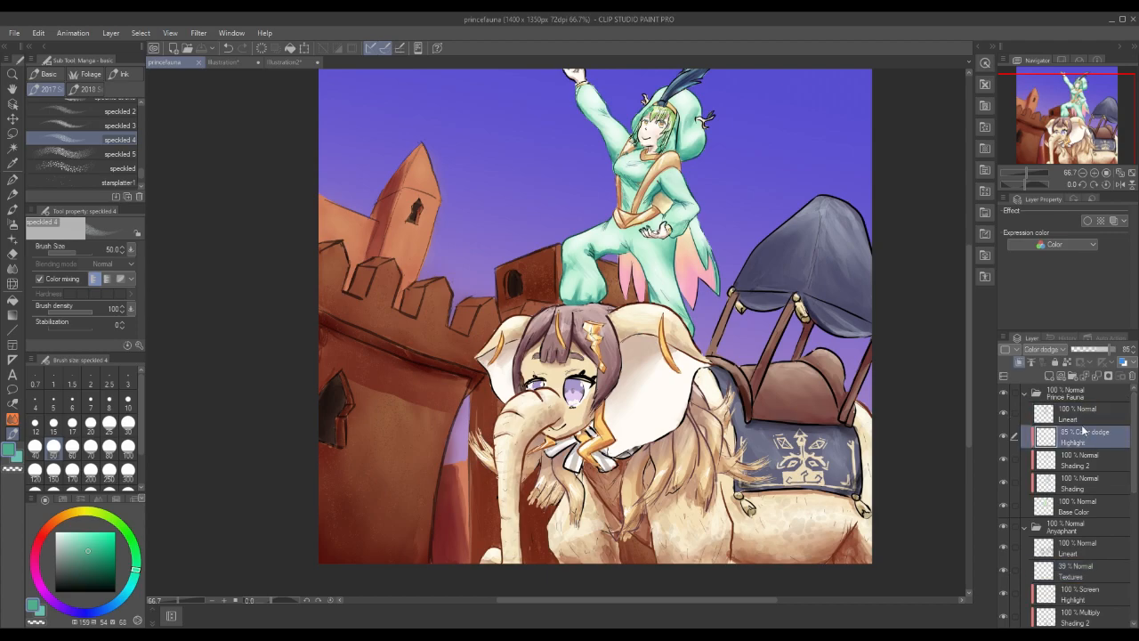
click(1049, 376)
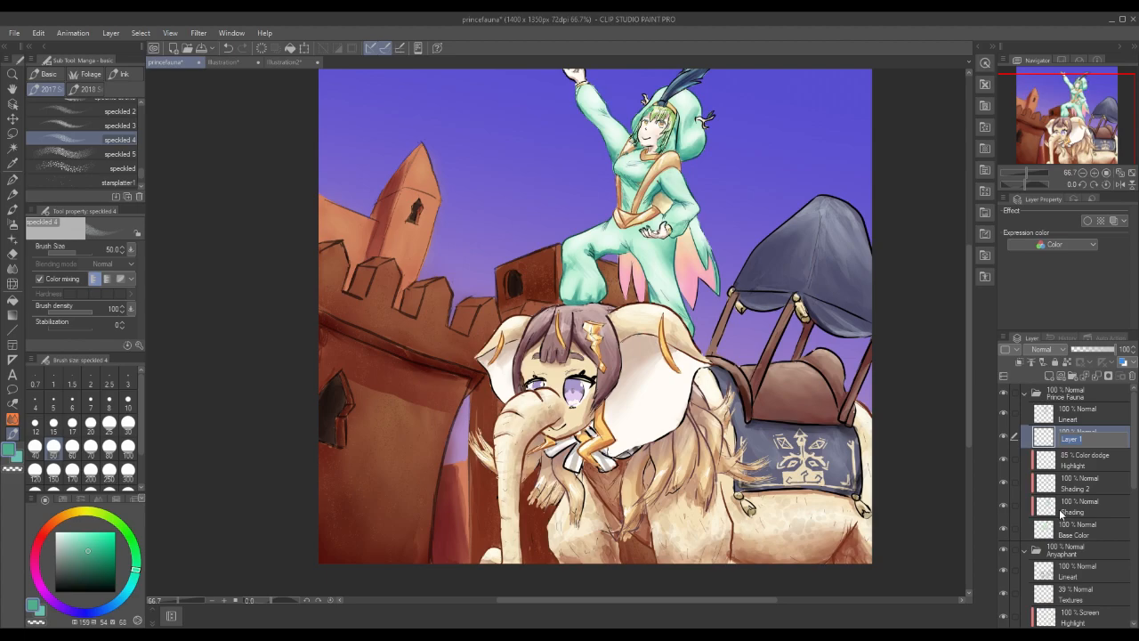
text(Textures)
key(Return)
Darken the green and texture the prince's trousers, switching from the speckled 4 brush to the speckled brush at size 40.
click(97, 563)
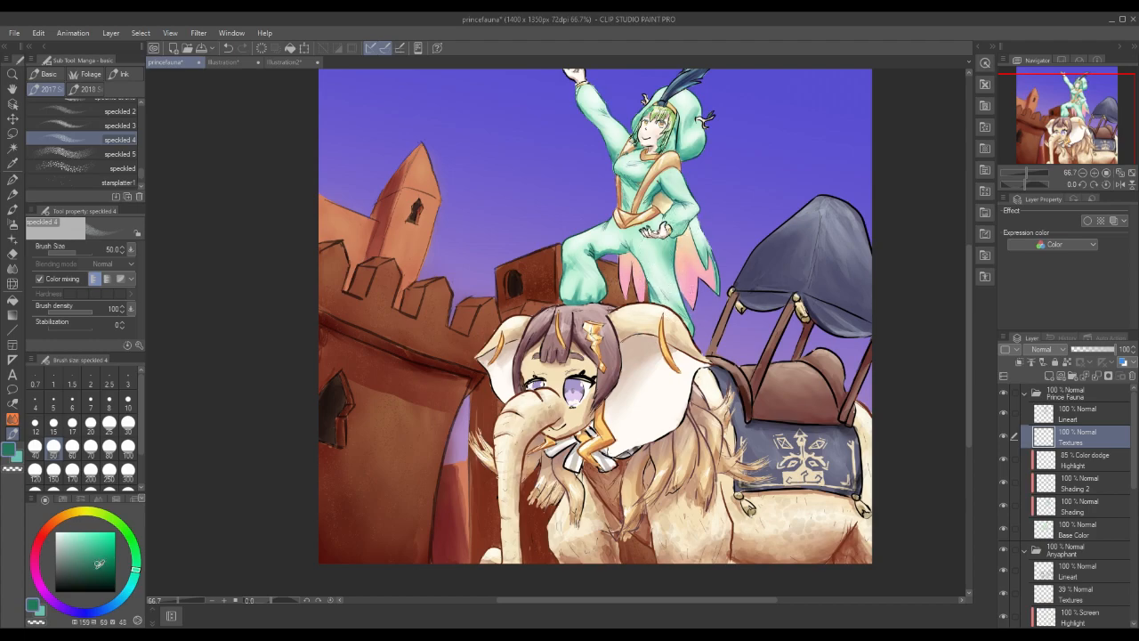
click(656, 267)
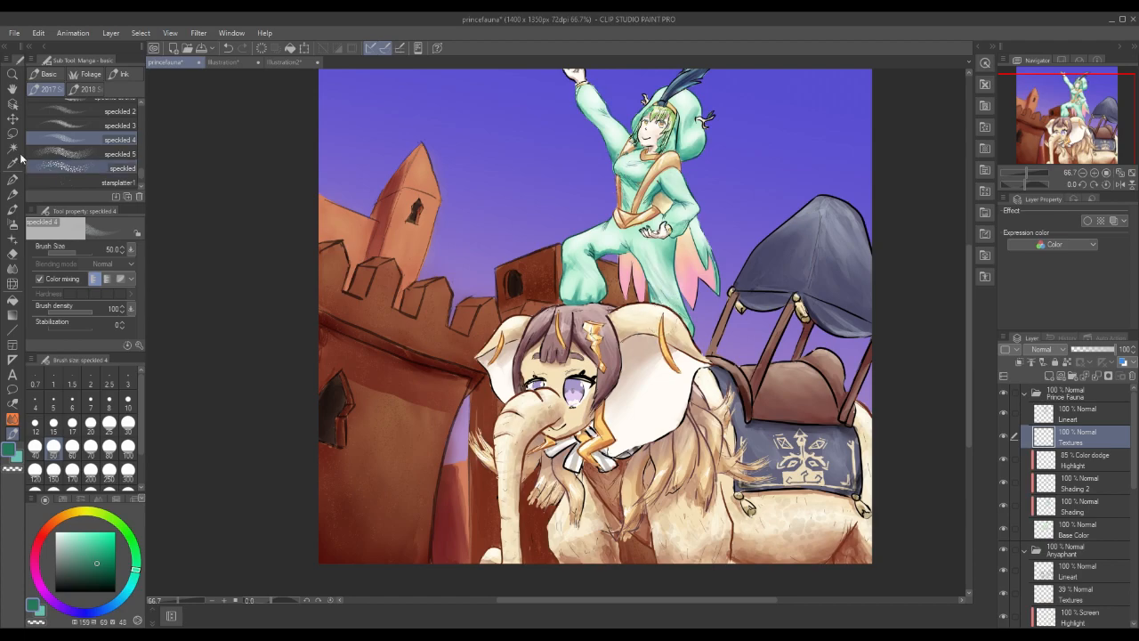
click(56, 165)
mouse_move(631, 254)
mouse_down()
mouse_move(676, 272)
mouse_move(689, 320)
mouse_up()
click(675, 295)
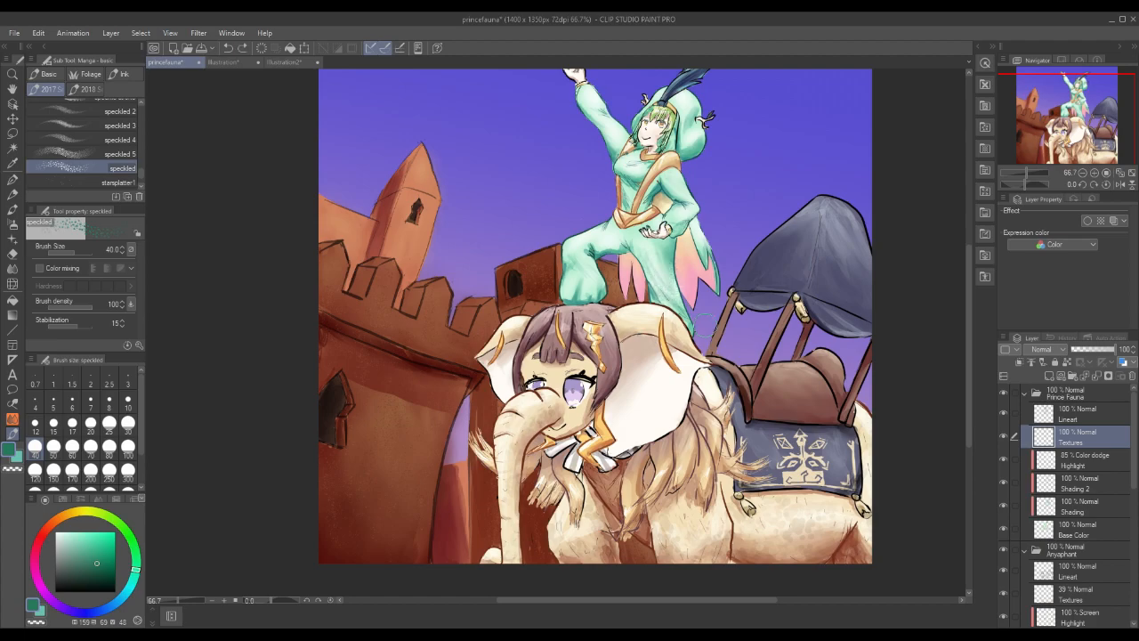
Choose the dw Stardust brush from the 2018 brush set.
drag(145, 175, 147, 177)
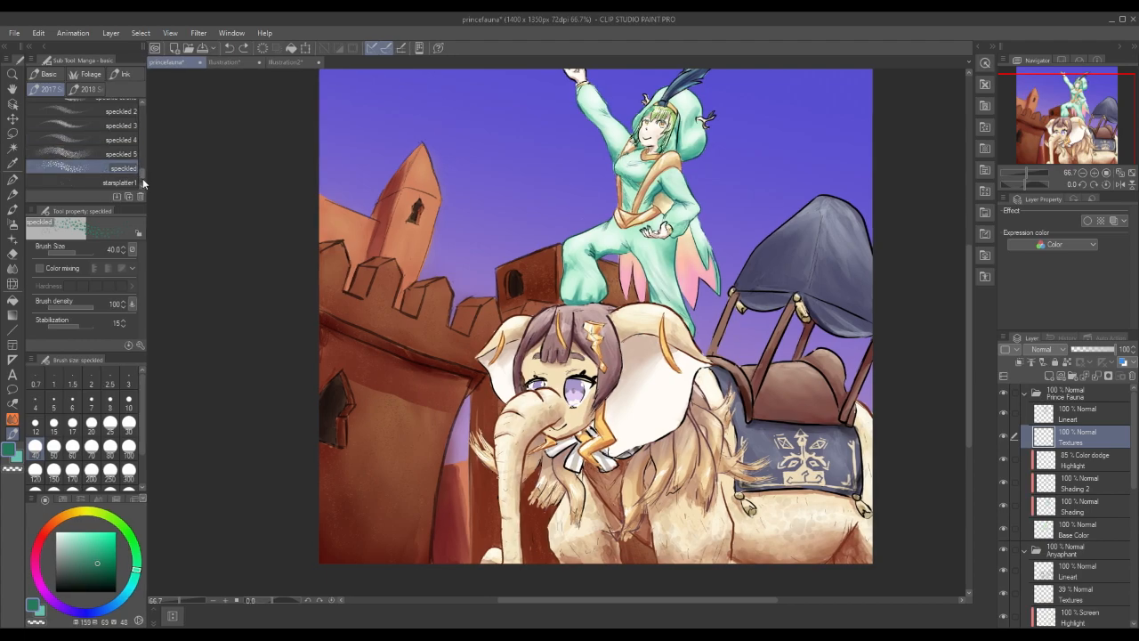
click(86, 90)
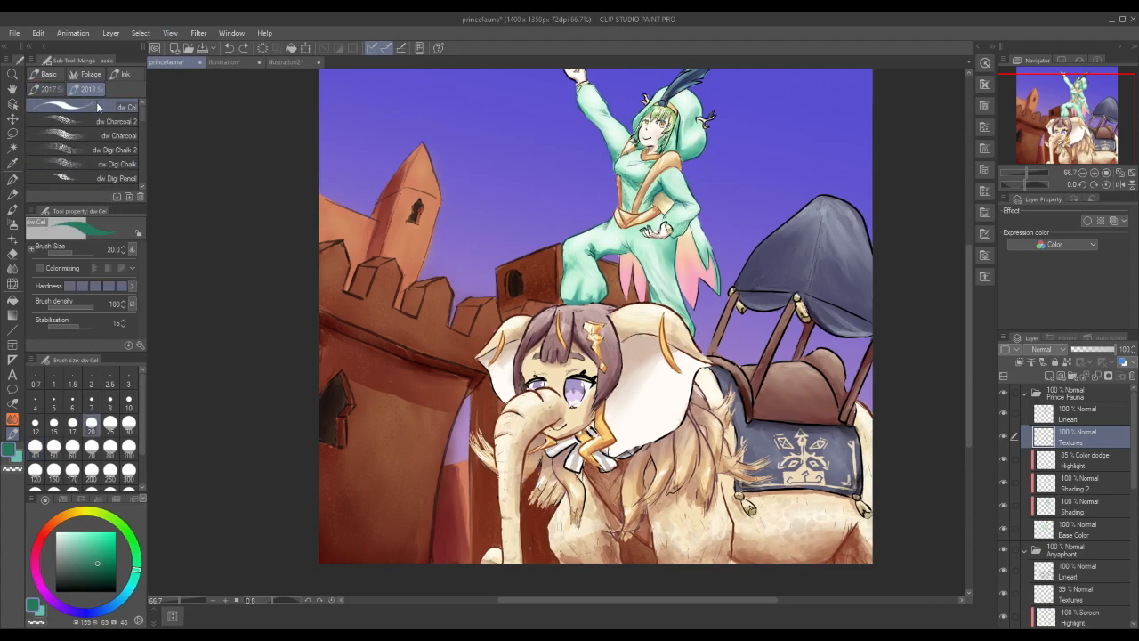
scroll(123, 166, down, 3)
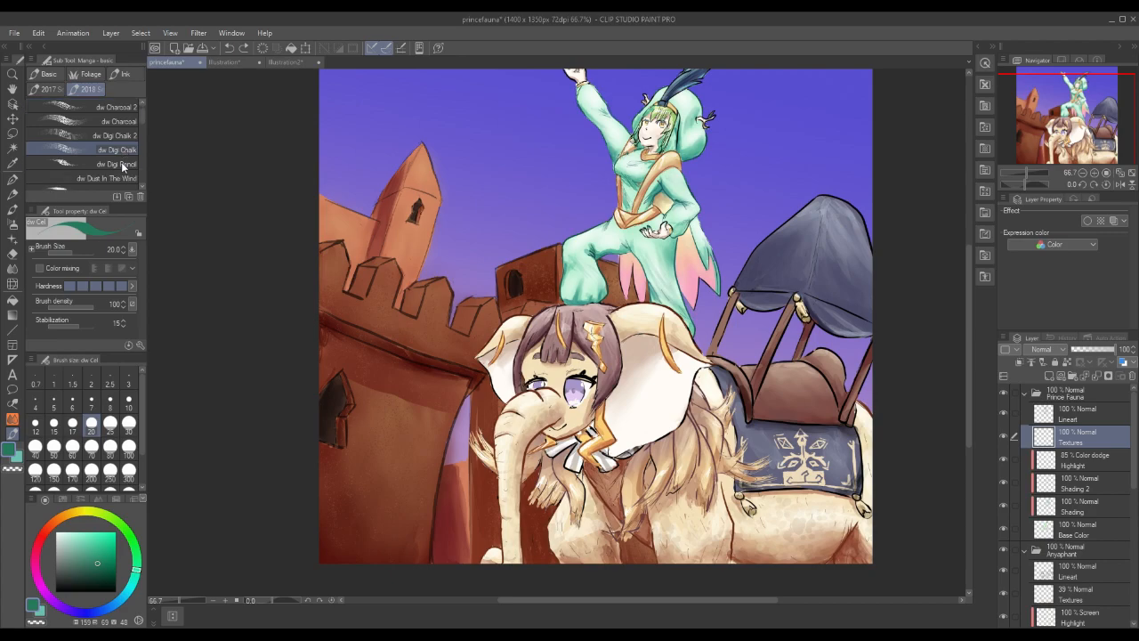
scroll(123, 169, down, 1)
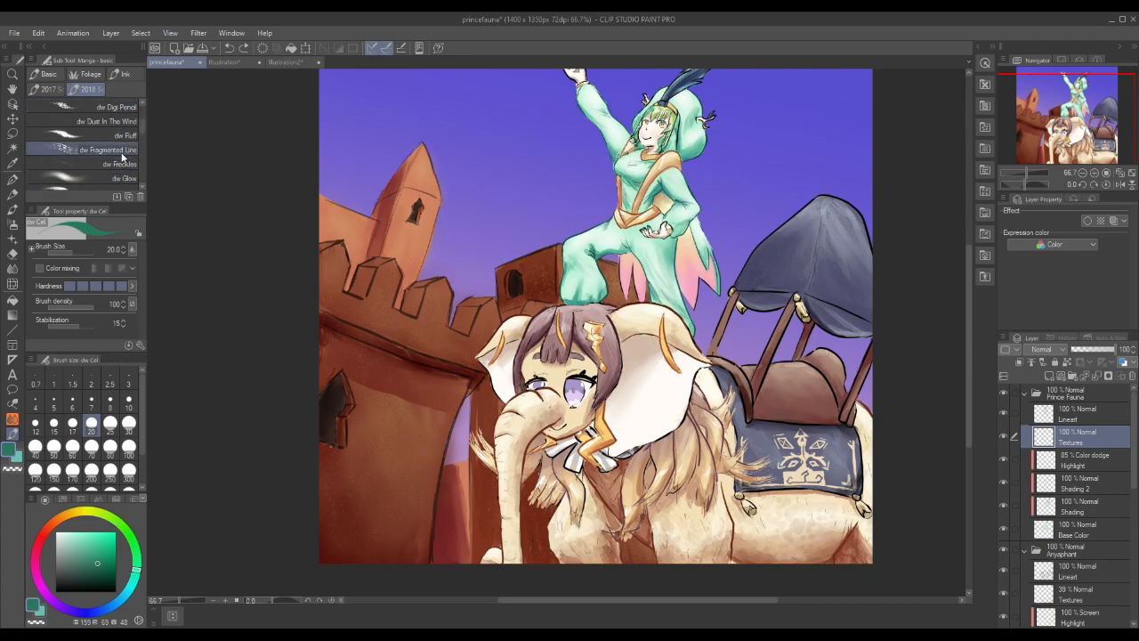
scroll(123, 166, down, 3)
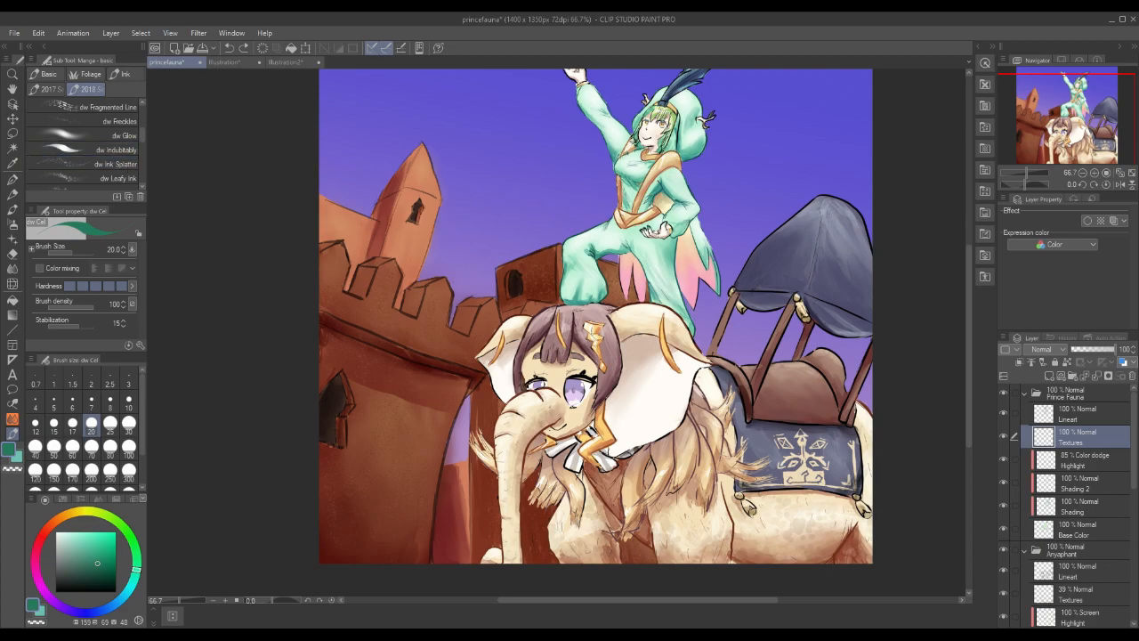
scroll(113, 179, down, 5)
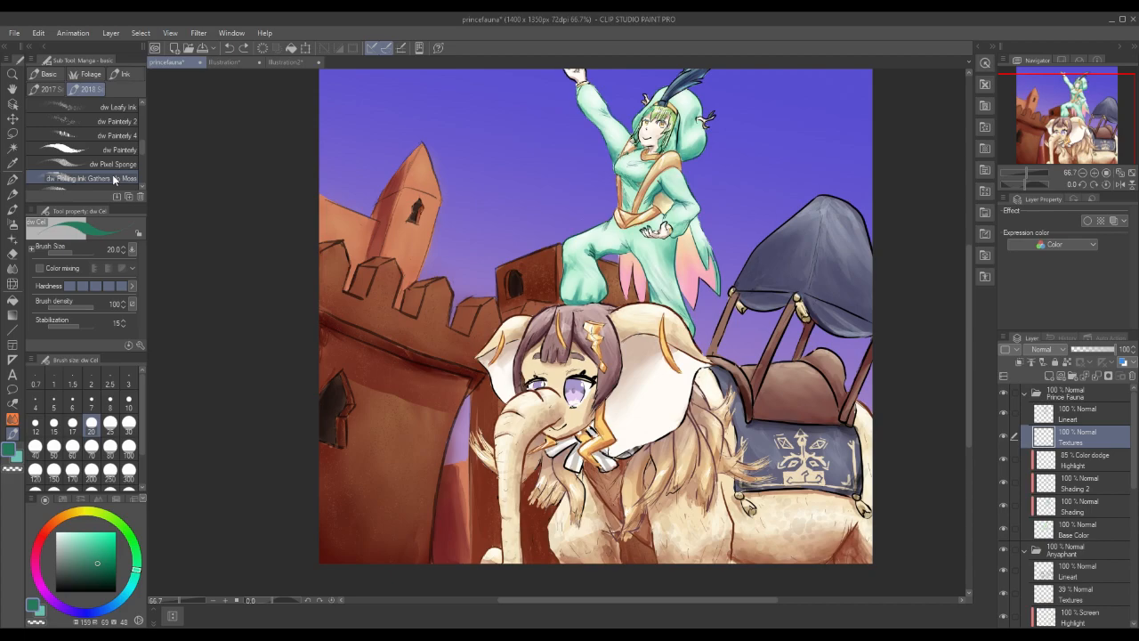
scroll(107, 169, down, 3)
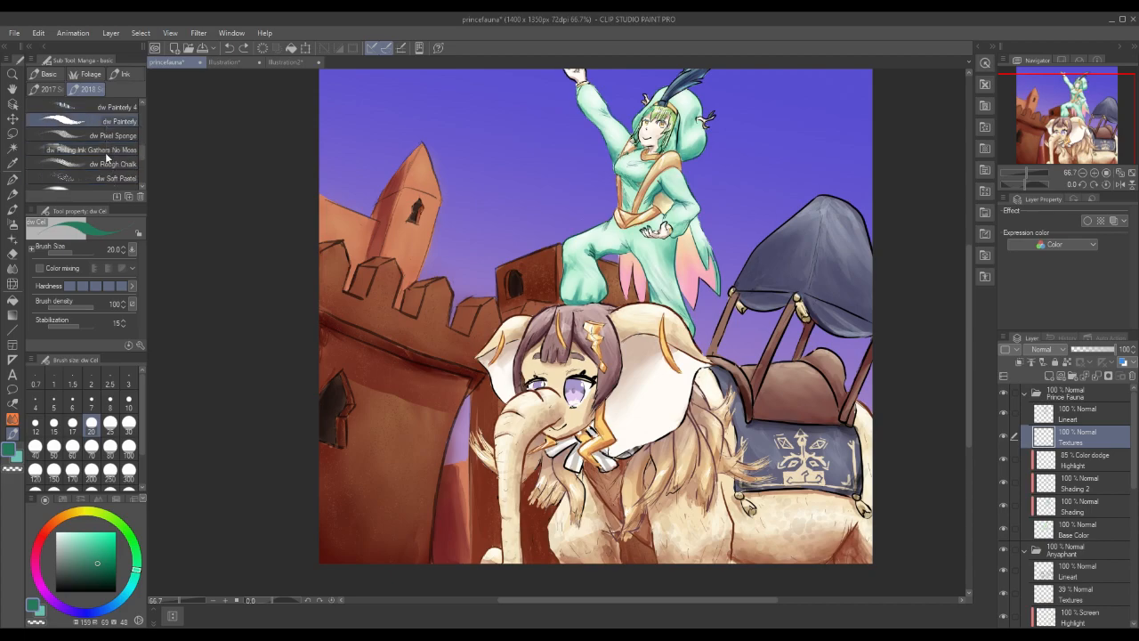
scroll(109, 170, down, 3)
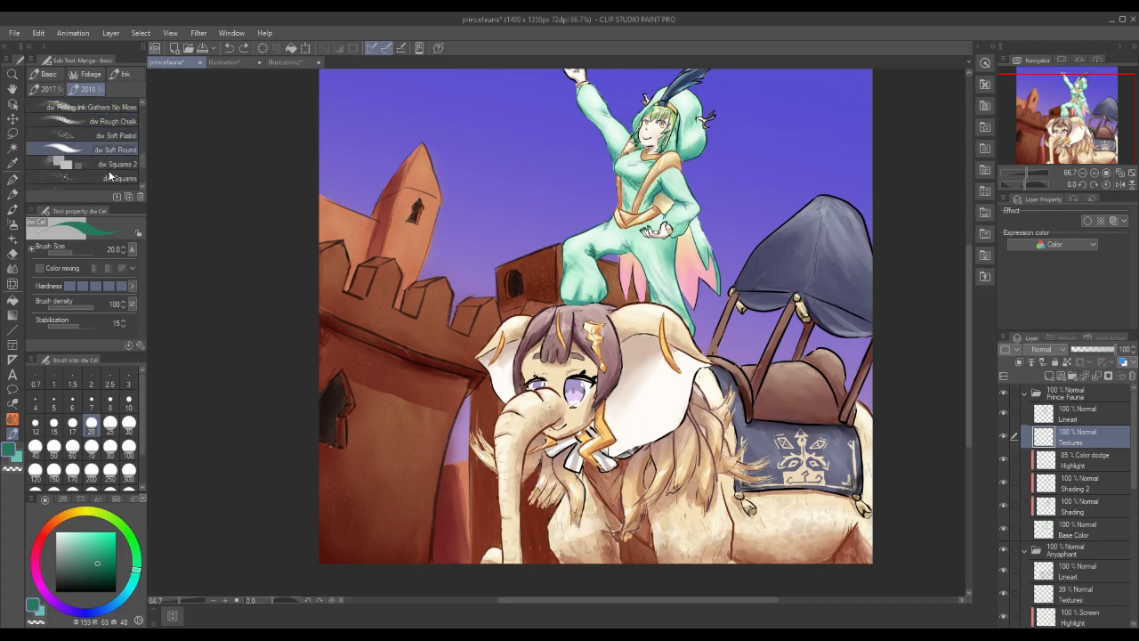
scroll(113, 178, down, 1)
scroll(114, 179, down, 1)
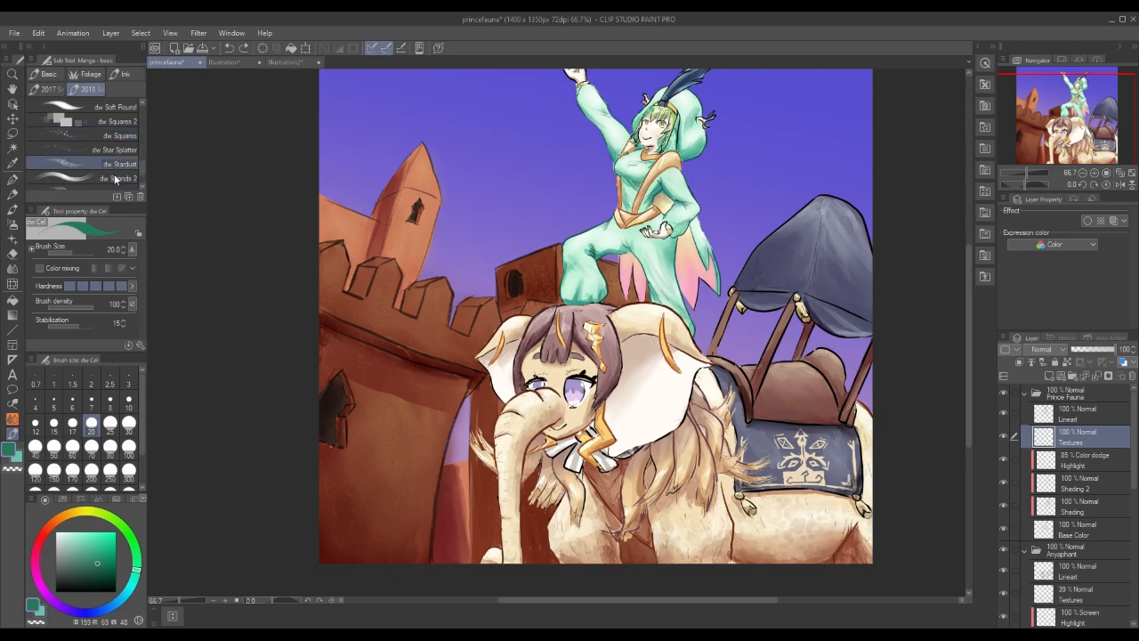
scroll(114, 180, down, 1)
click(108, 148)
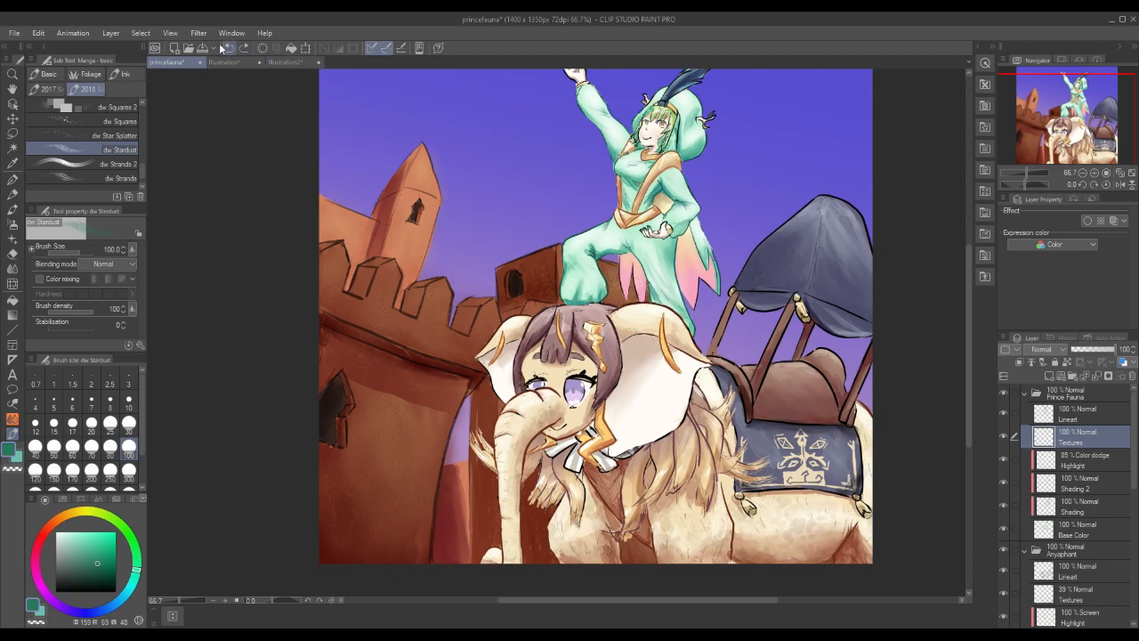
click(198, 34)
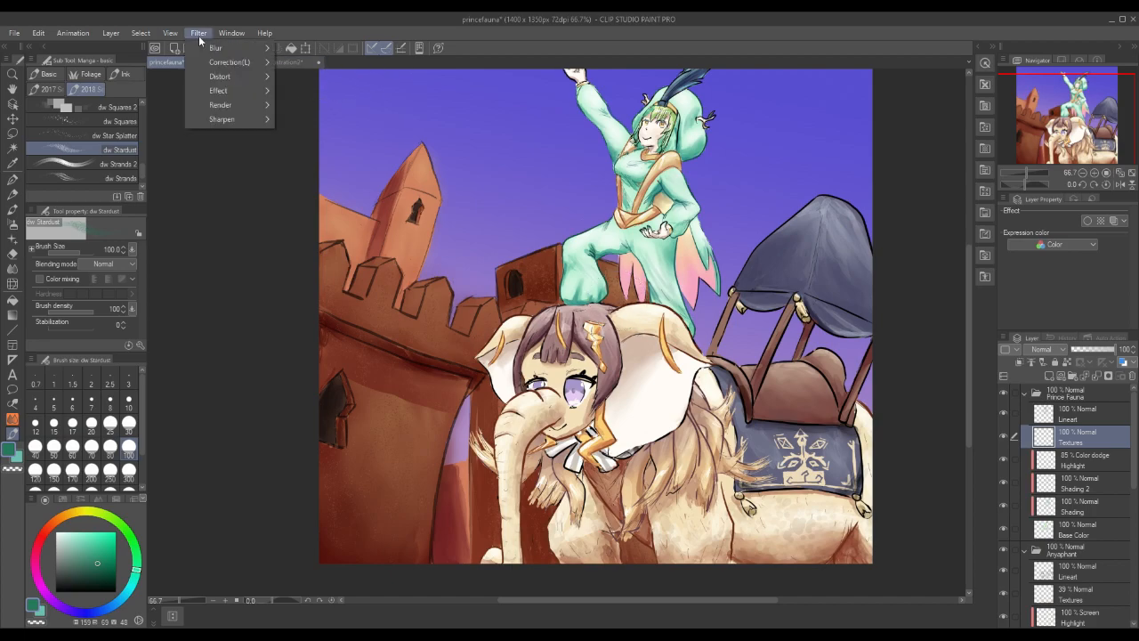
mouse_move(116, 36)
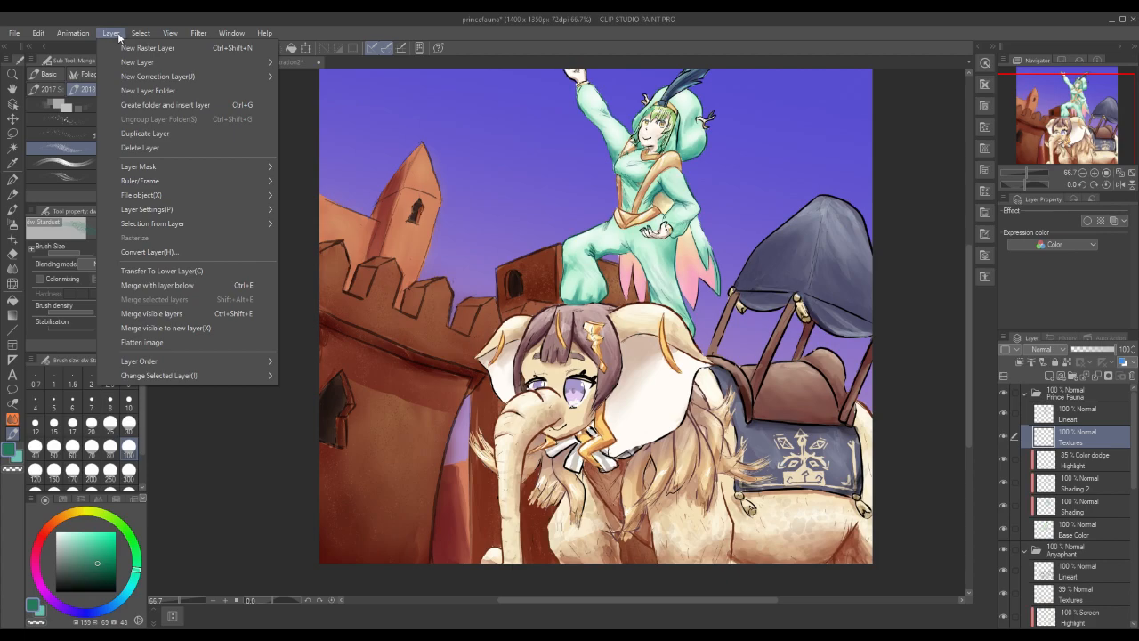
mouse_move(194, 37)
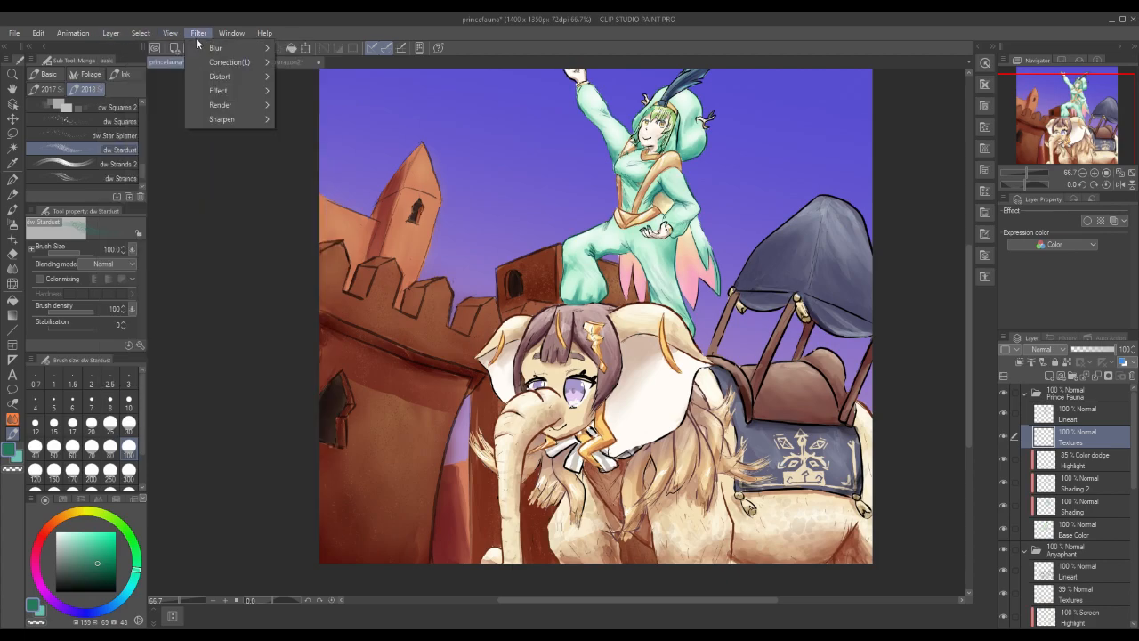
mouse_move(228, 105)
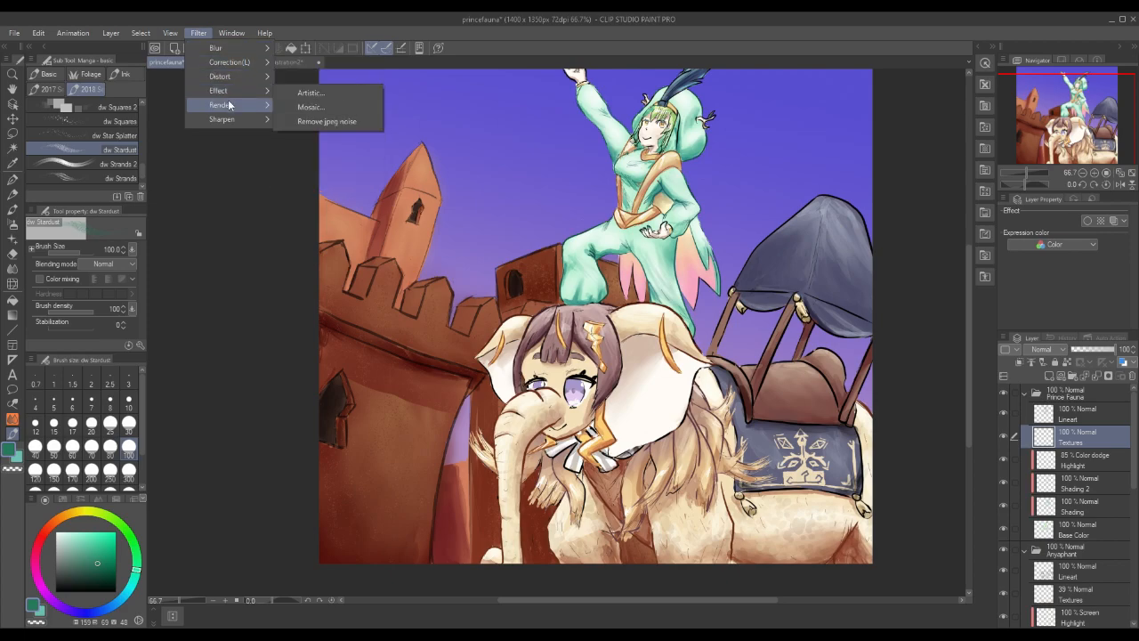
mouse_move(230, 81)
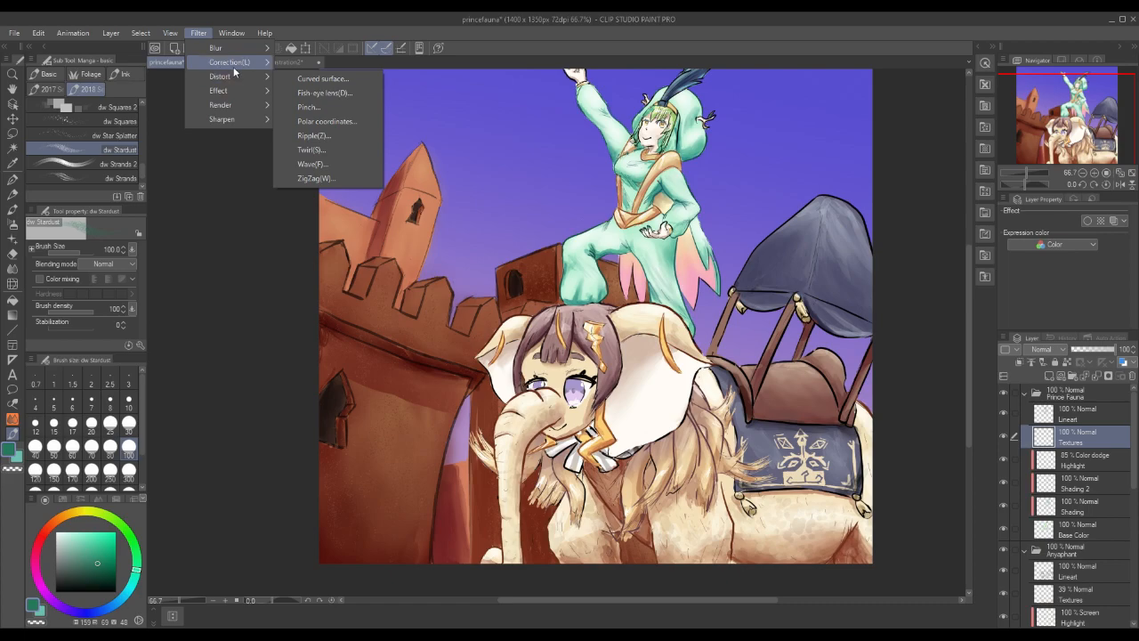
mouse_move(233, 56)
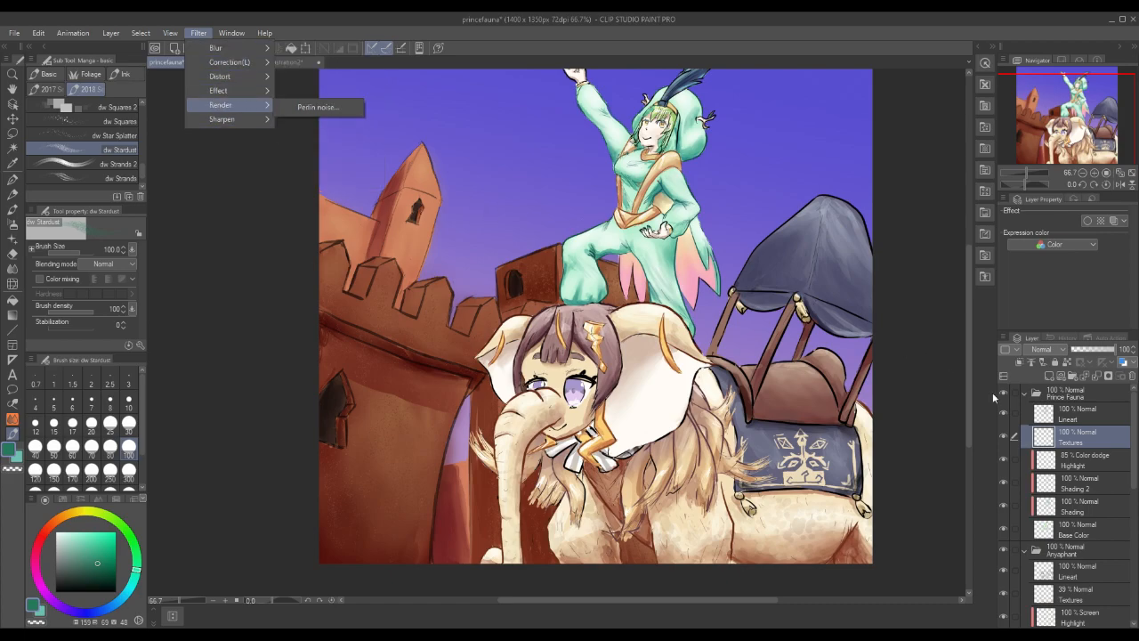
click(1081, 439)
right_click(1082, 441)
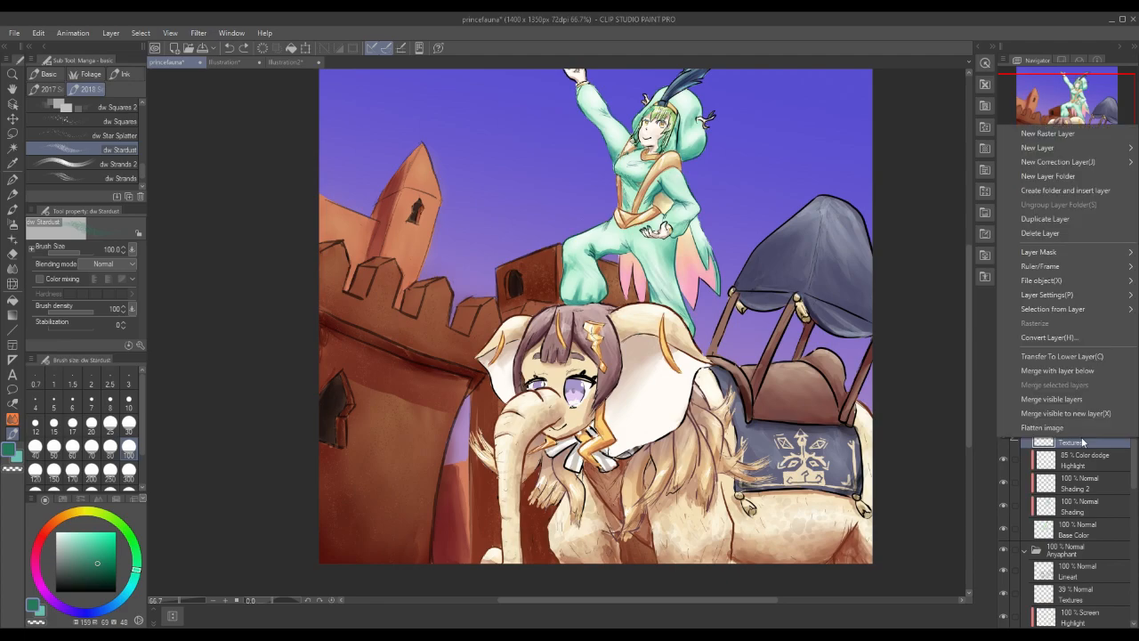
click(1081, 441)
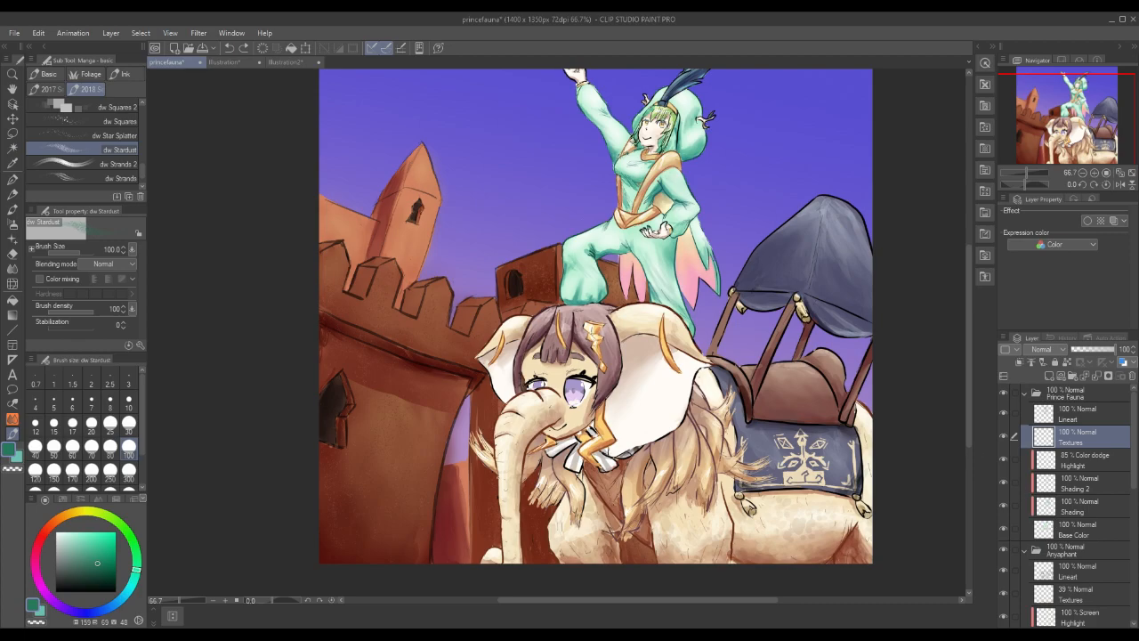
click(198, 33)
mouse_move(233, 91)
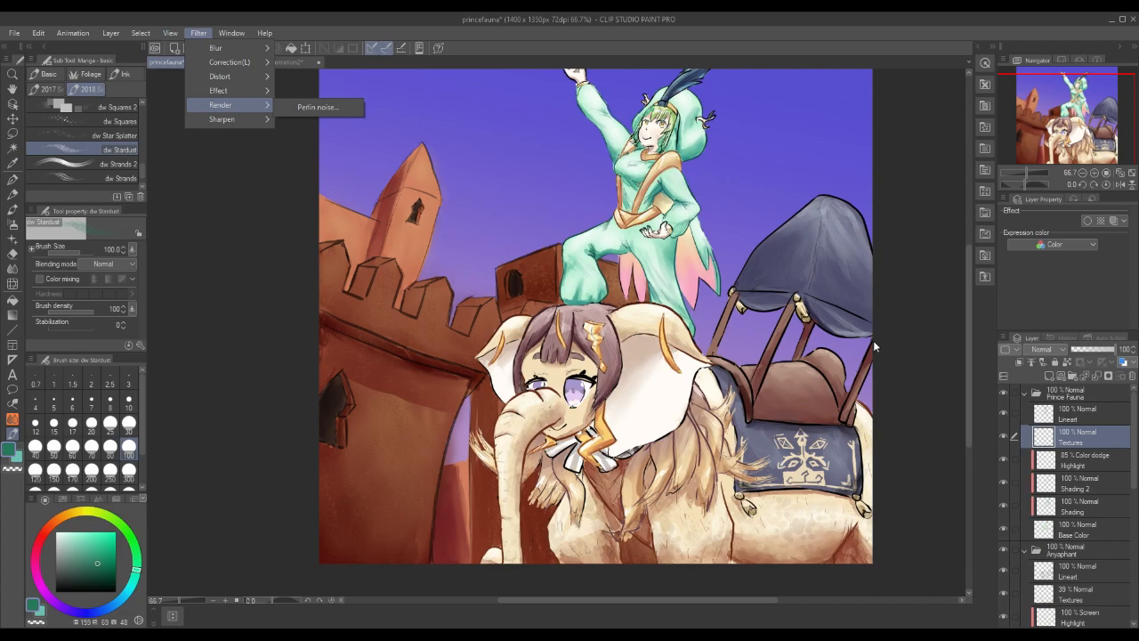
click(634, 49)
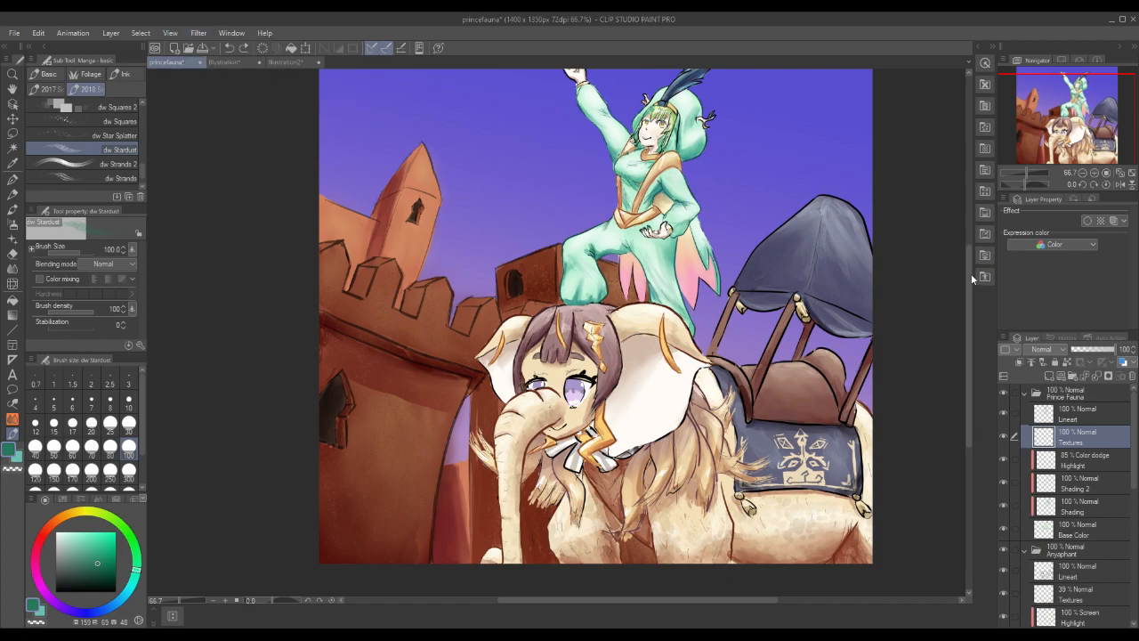
scroll(971, 273, up, 2)
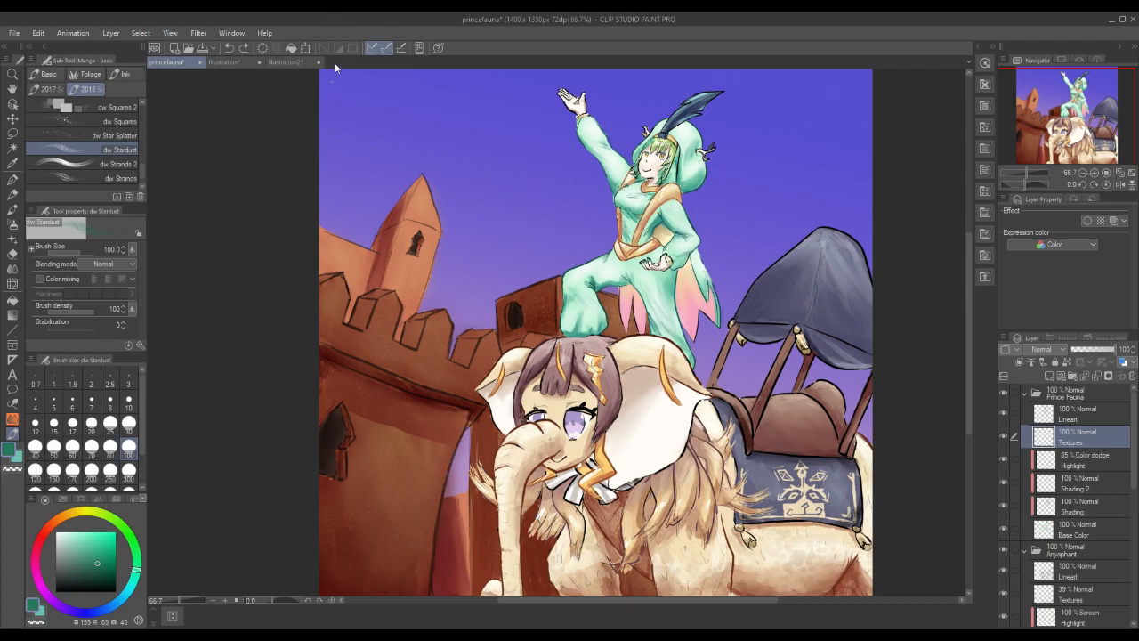
click(200, 33)
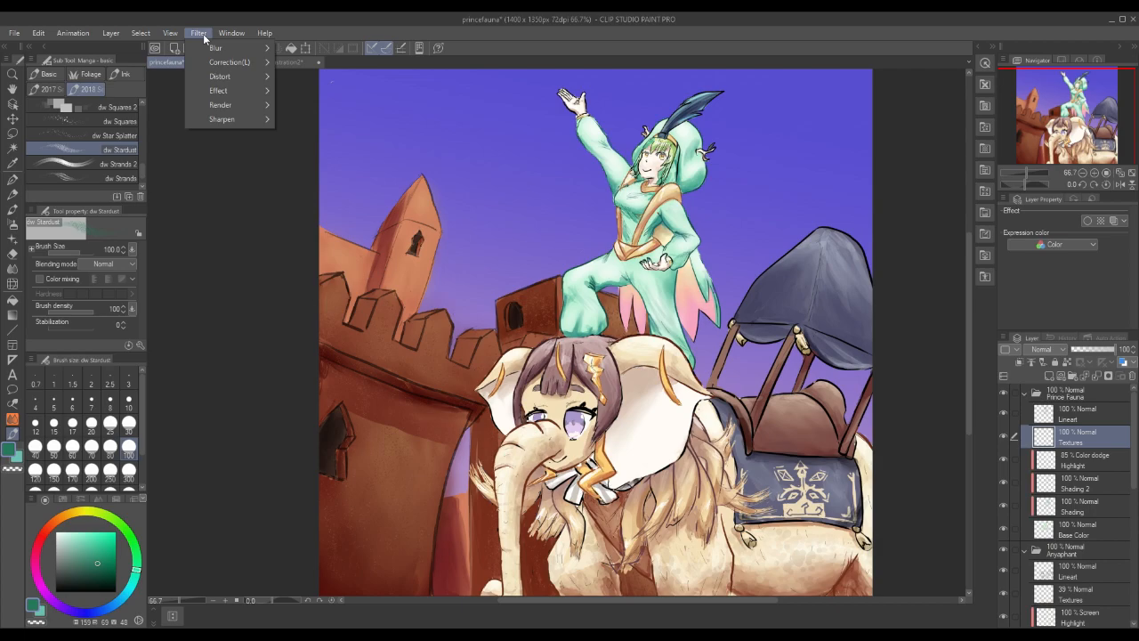
click(319, 22)
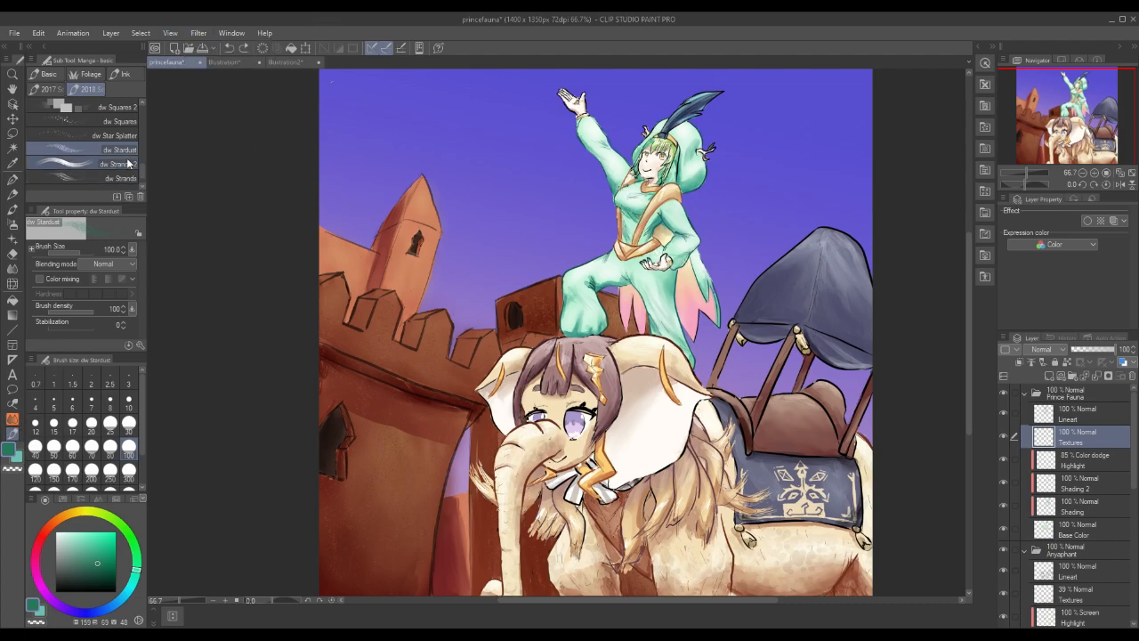
Texture the prince's outfit with dw Stardust in pale mint and near-white, using brush sizes 70, 50 and 80.
scroll(141, 171, up, 1)
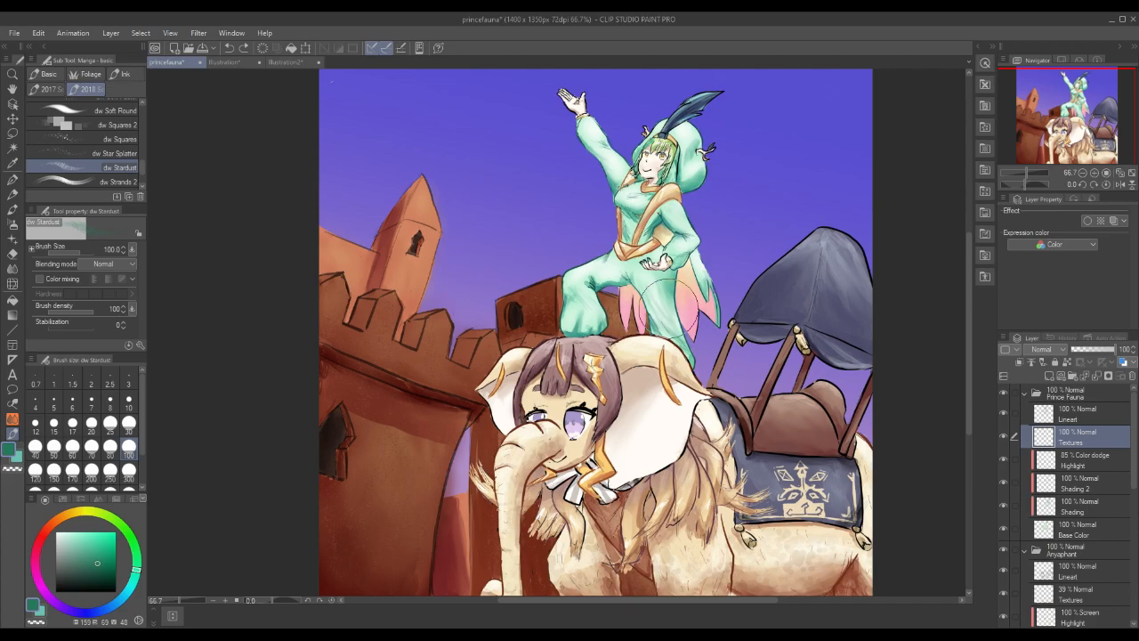
click(91, 446)
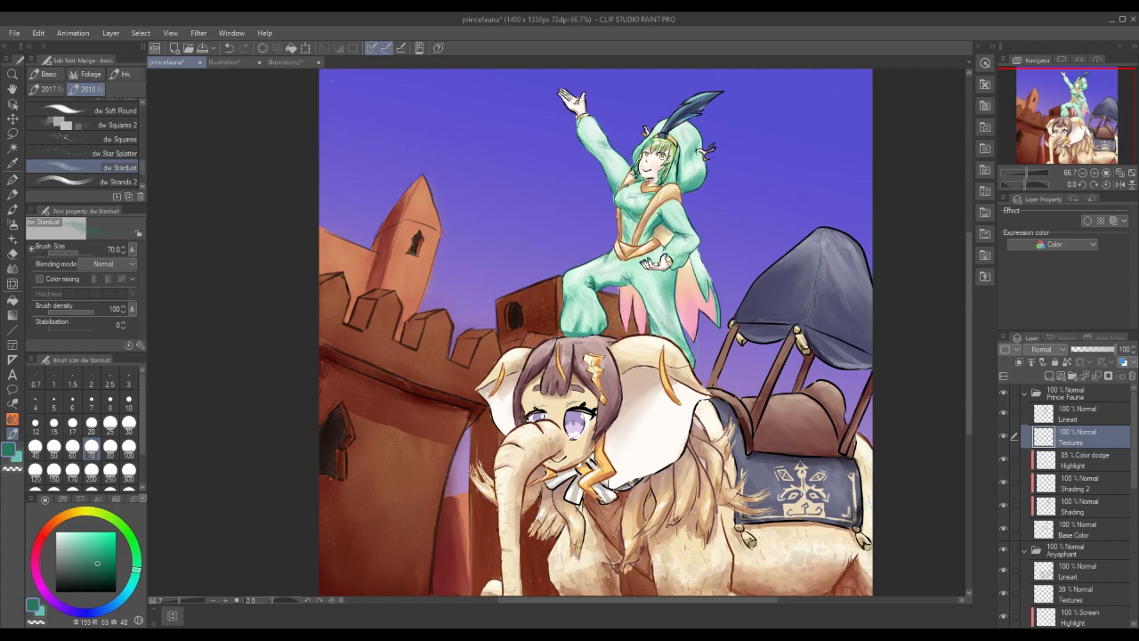
click(60, 537)
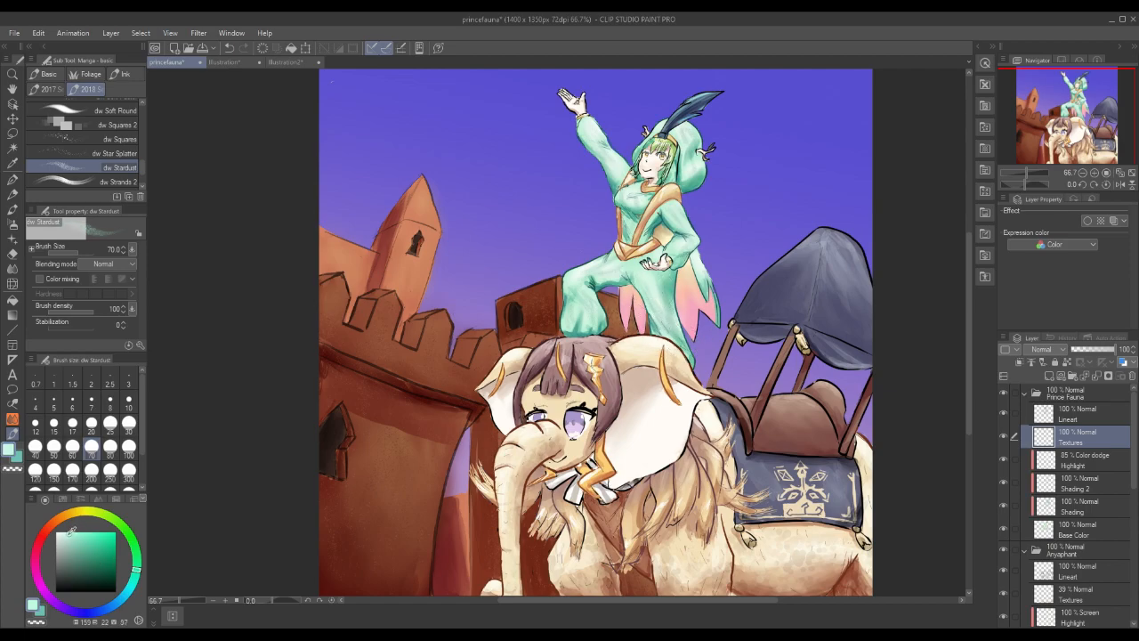
click(129, 423)
click(53, 445)
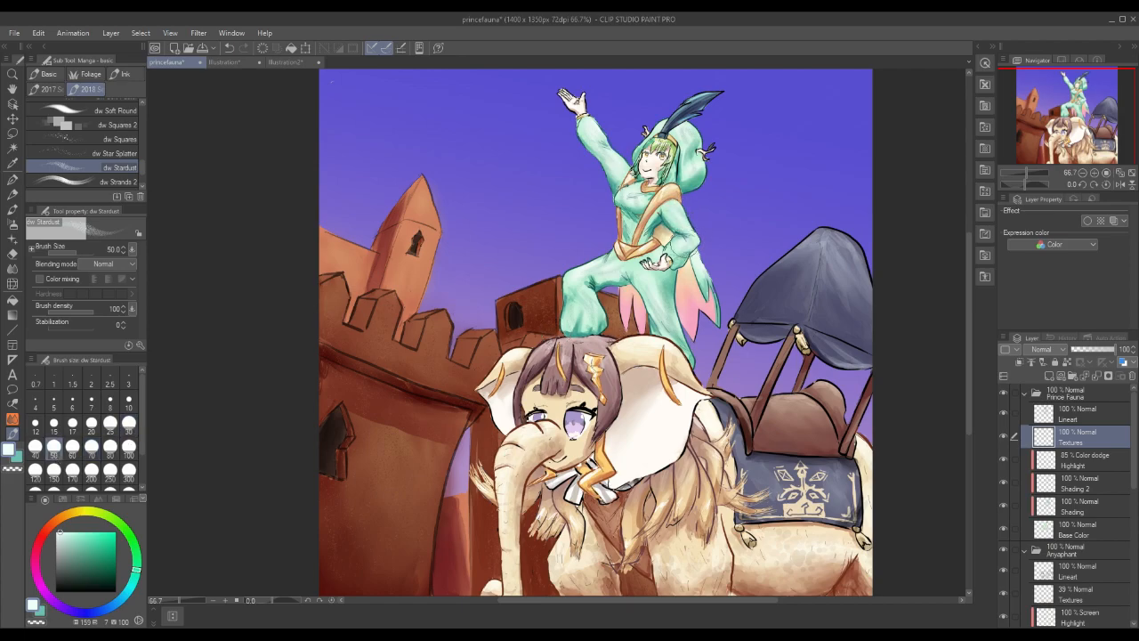
click(110, 447)
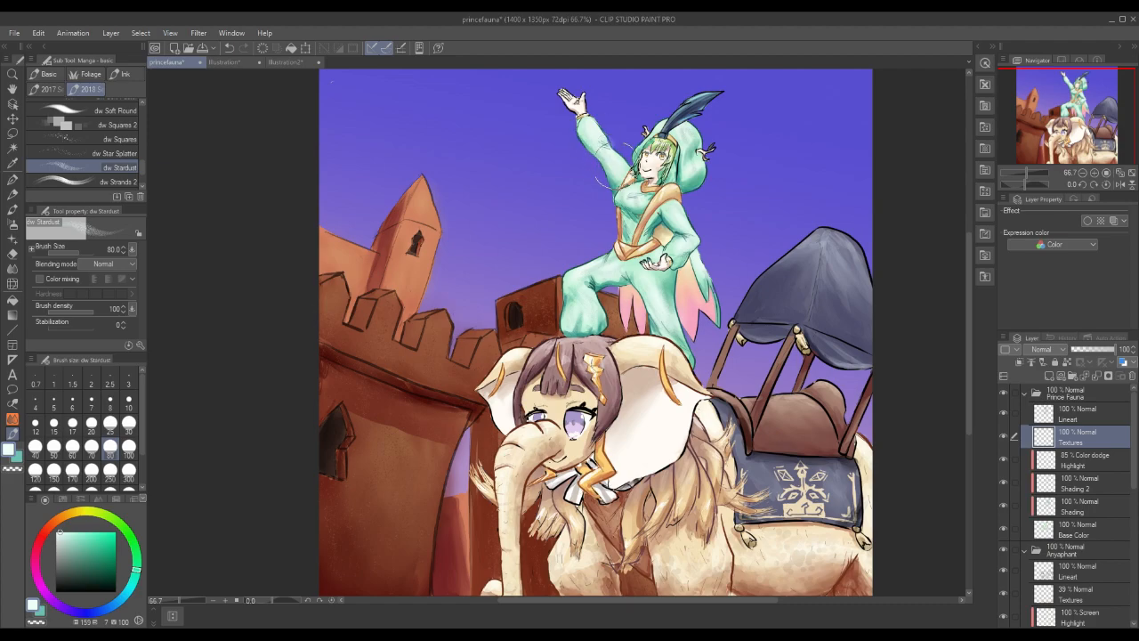
Clip the Textures layer to the layer below and check the prince's folder hidden and shown.
click(1019, 362)
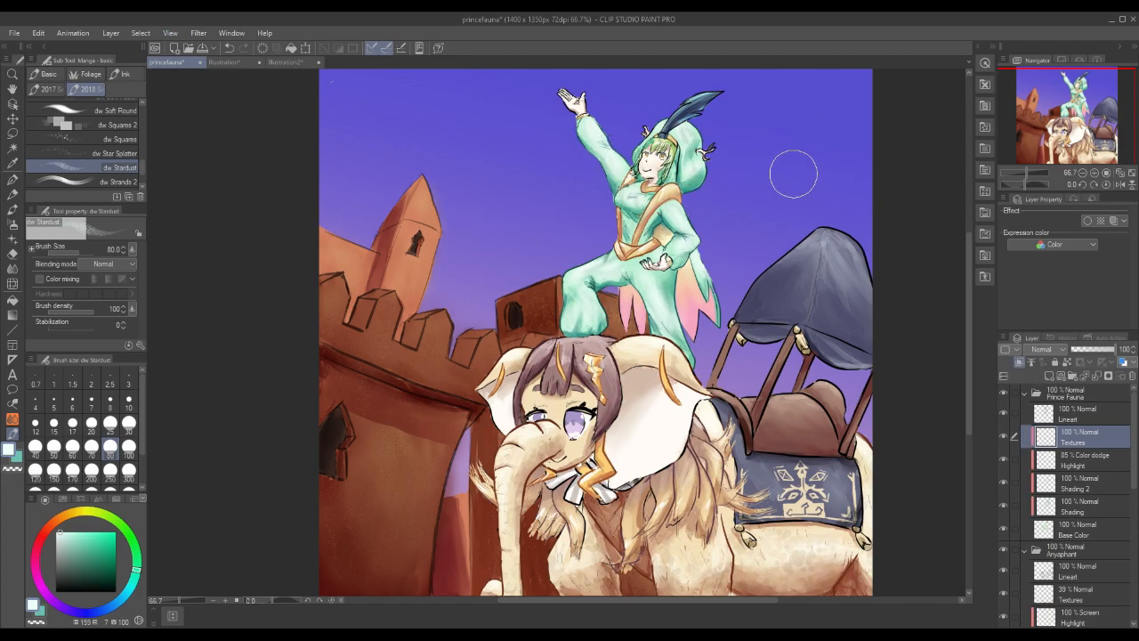
key(alt+bracketright)
mouse_move(788, 173)
mouse_down()
mouse_move(827, 90)
mouse_move(811, 178)
mouse_move(837, 177)
mouse_move(839, 201)
mouse_move(832, 163)
mouse_up()
key(ctrl+z)
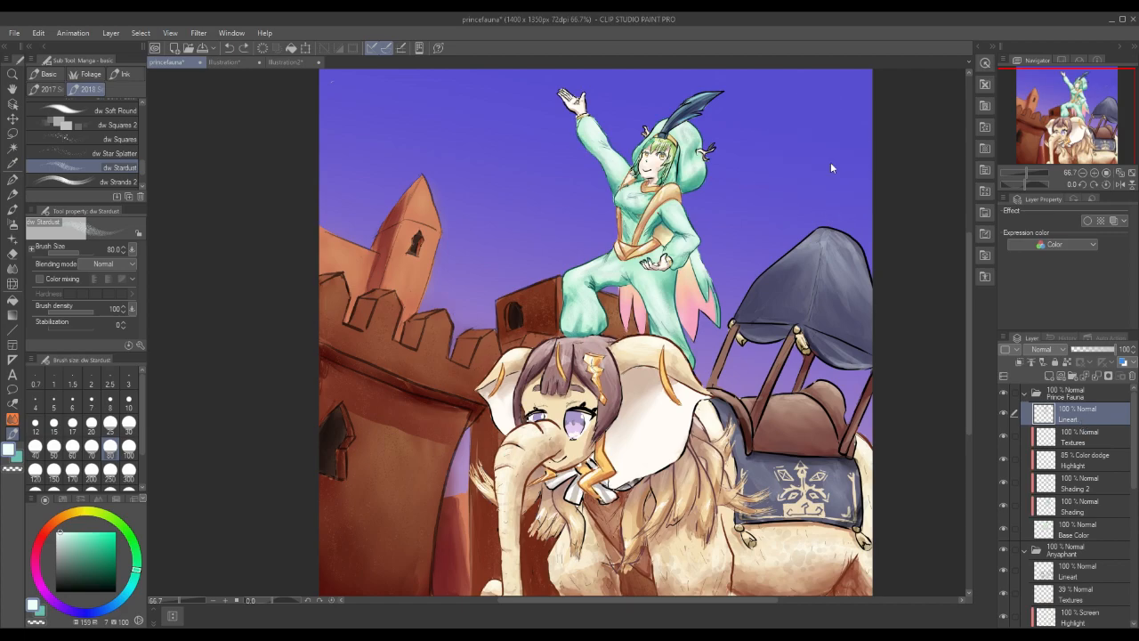
drag(698, 121, 710, 145)
click(1003, 392)
click(1003, 393)
click(1023, 437)
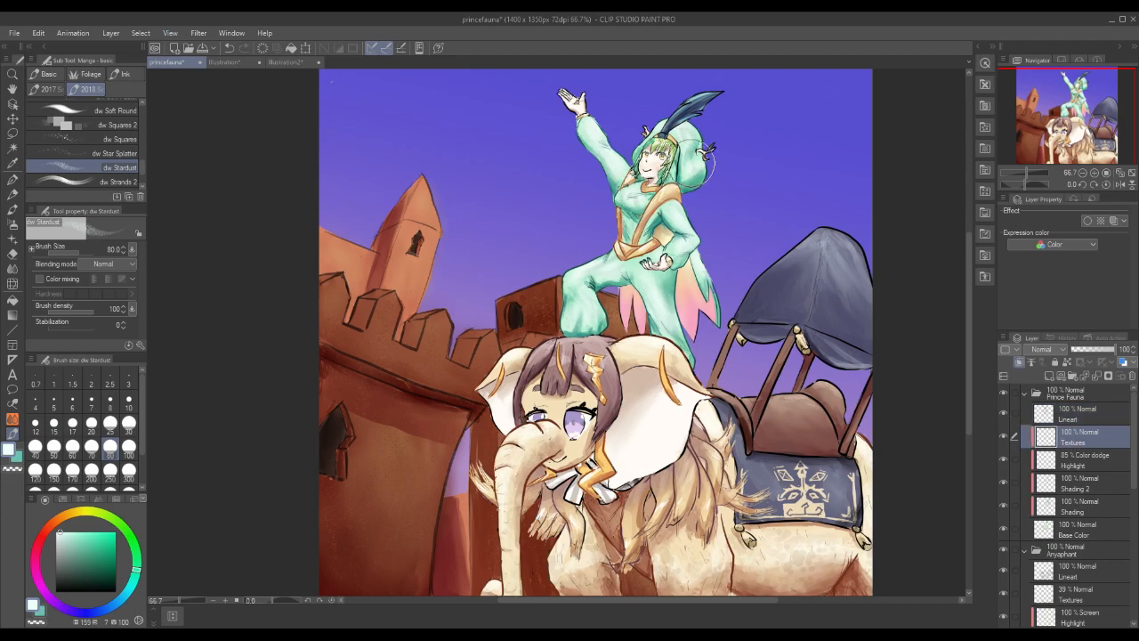
Try Glow dodge on the prince's Textures layer, settle on Color dodge, and fit the whole illustration in view.
click(1043, 349)
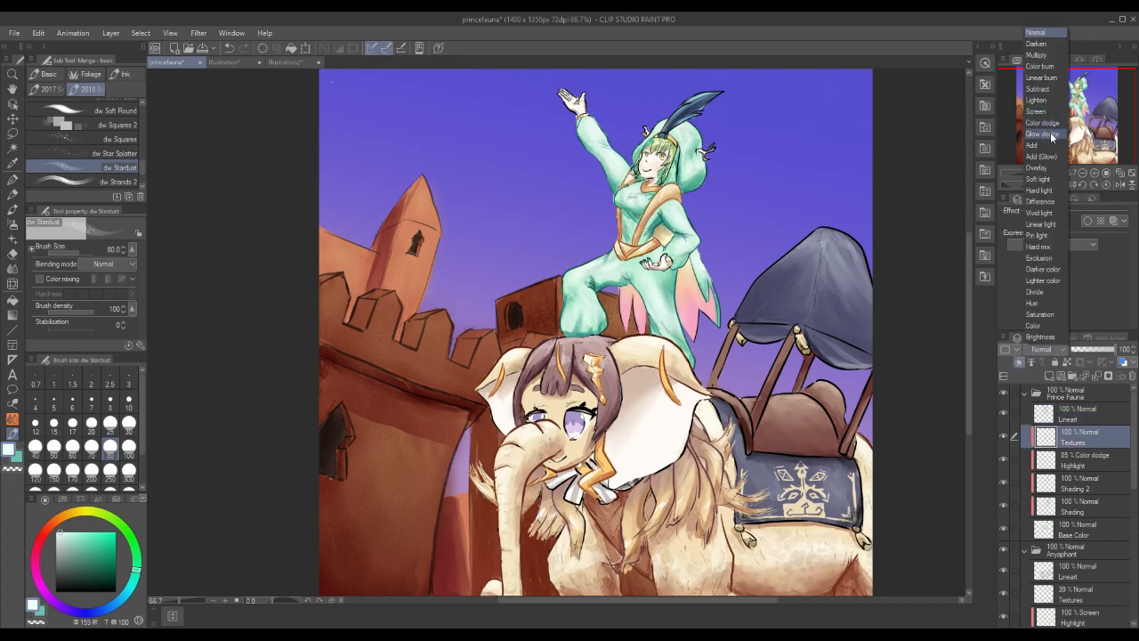
click(1051, 133)
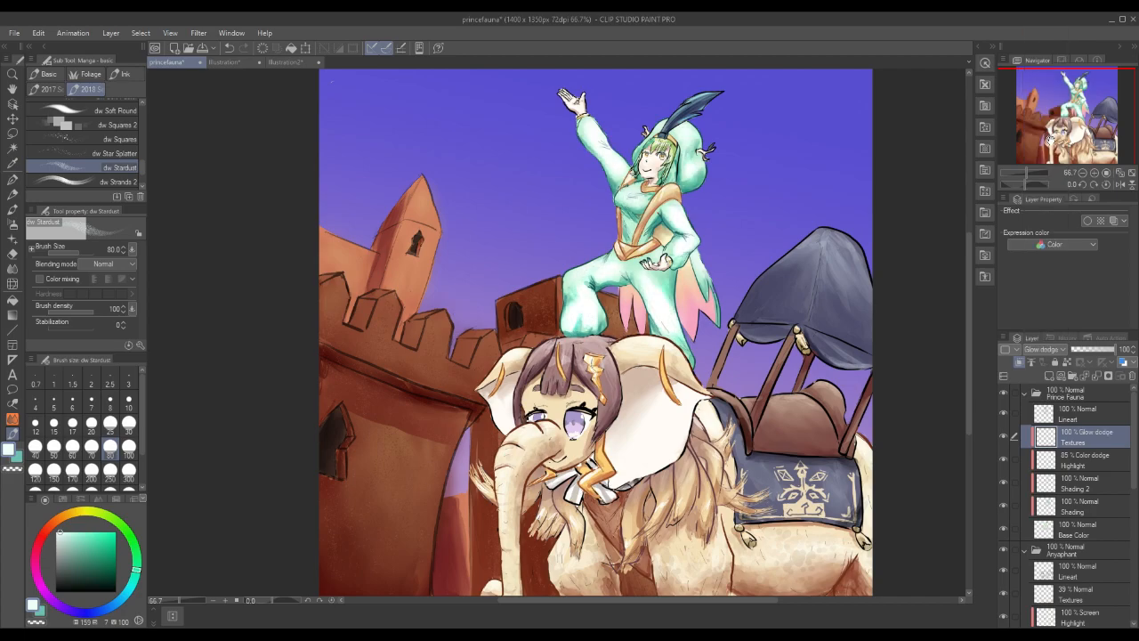
click(1056, 350)
click(1052, 123)
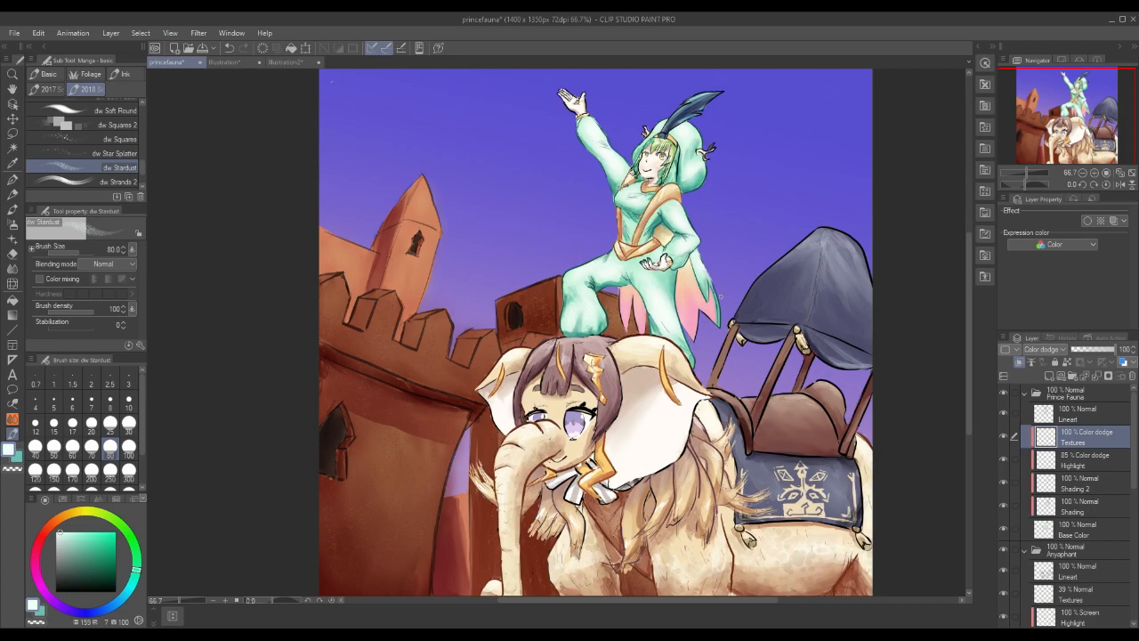
click(1113, 173)
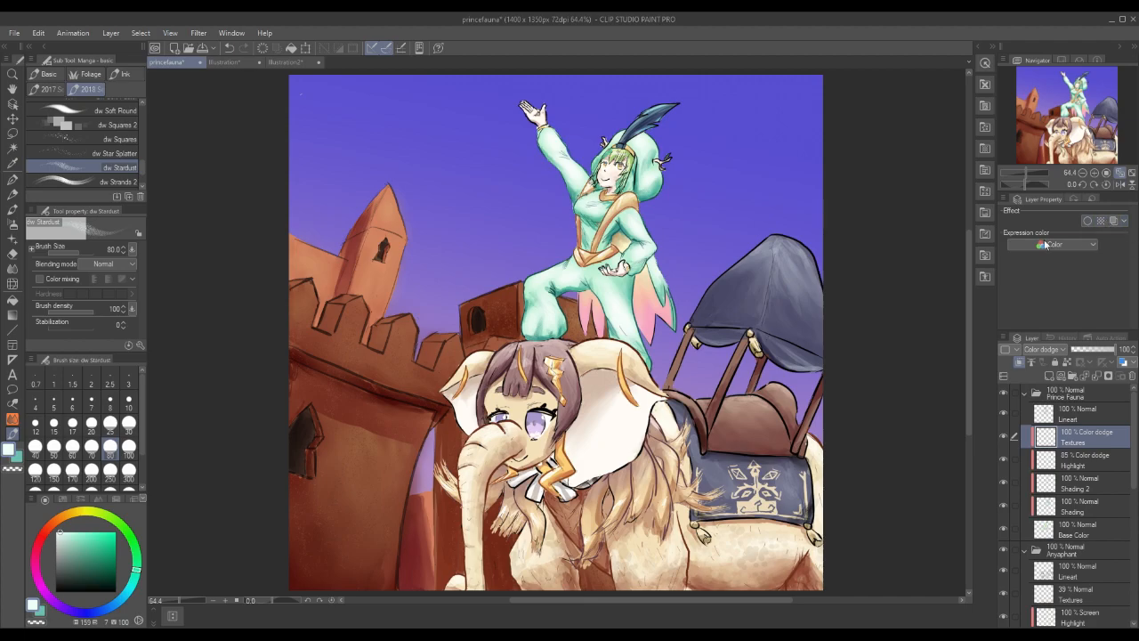
Save the illustration with the prince's outfit textures.
click(17, 37)
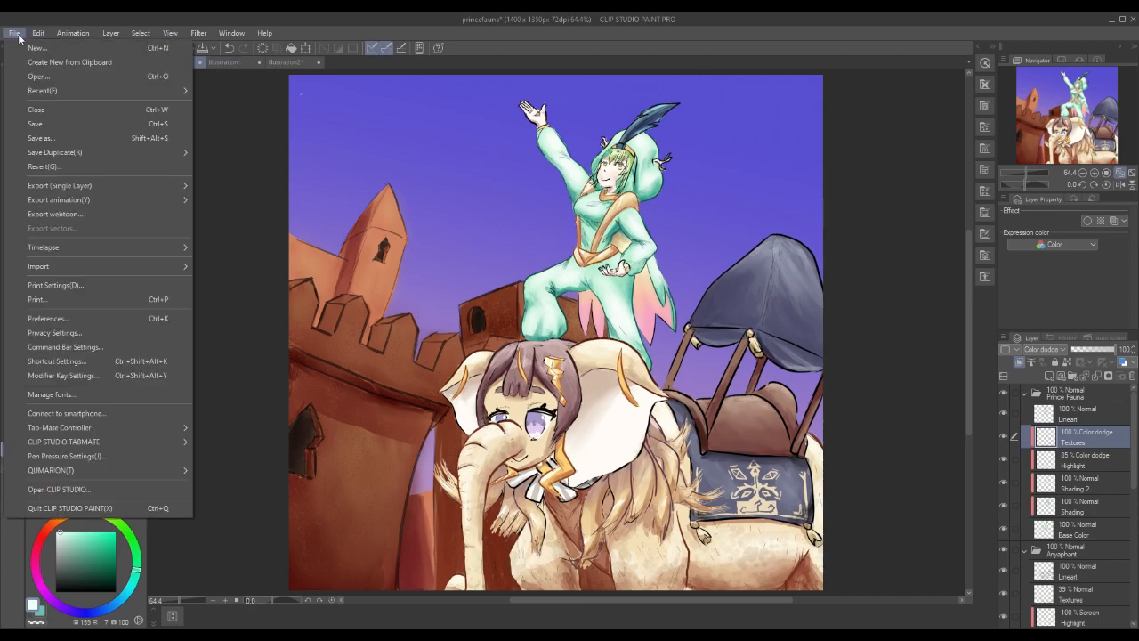
click(37, 122)
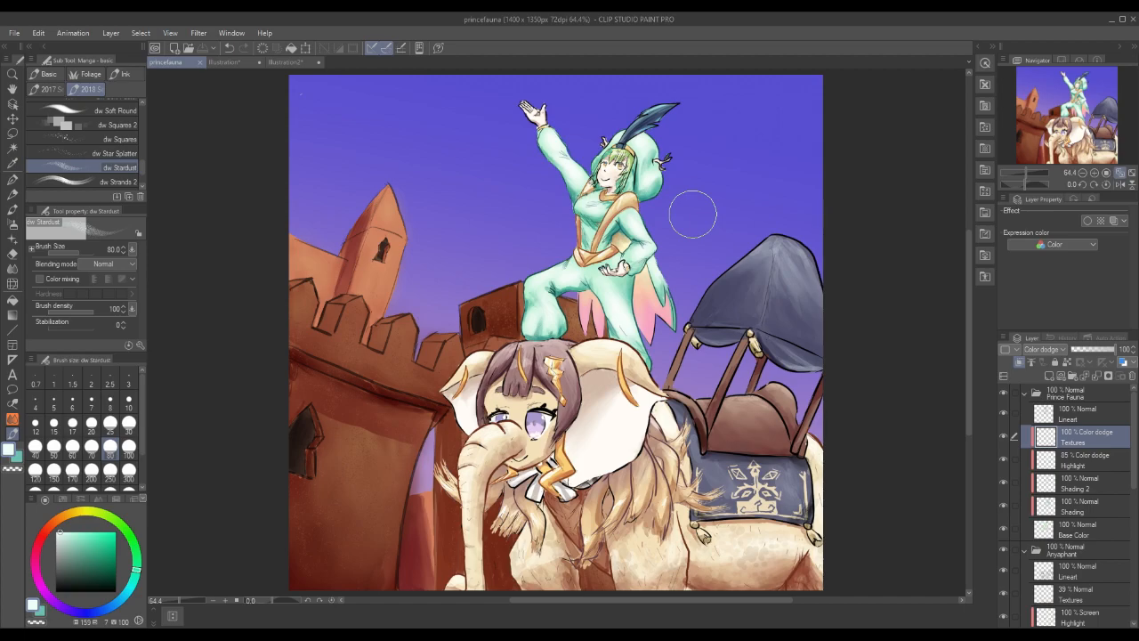
On the elephant's Textures layer, sample the canopy's dark blue, adjust the shade and brush dw Stardust texture across the canopy.
scroll(1060, 556, down, 1)
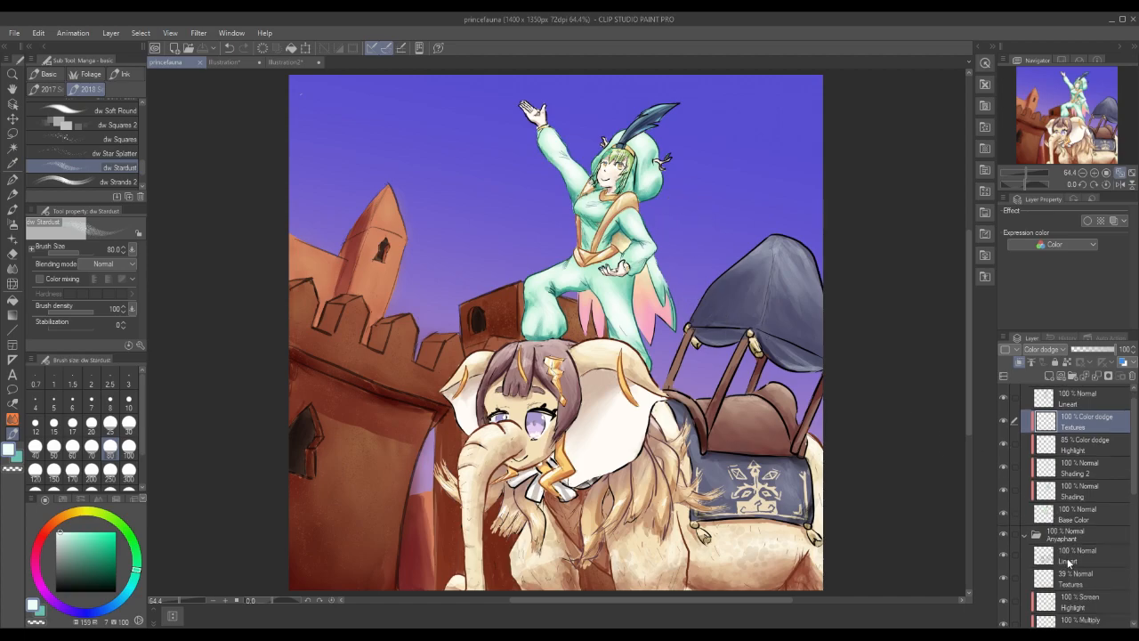
click(1074, 579)
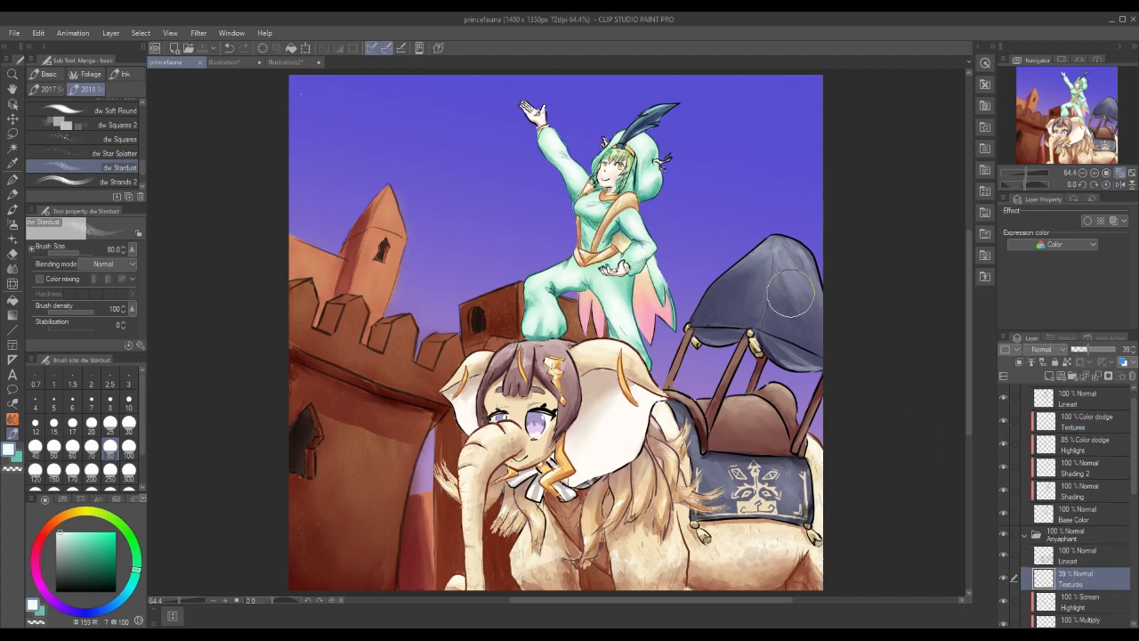
alt+click(733, 295)
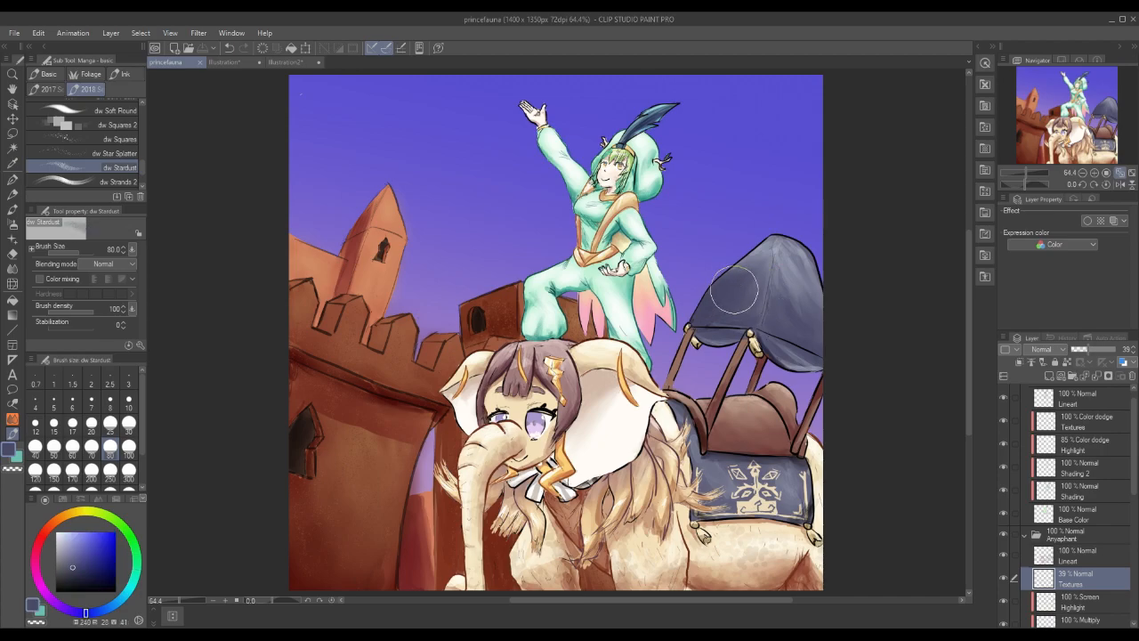
click(83, 570)
mouse_move(743, 290)
mouse_down()
mouse_move(744, 280)
mouse_move(728, 301)
mouse_move(771, 258)
mouse_move(806, 311)
mouse_move(802, 277)
mouse_move(787, 320)
mouse_move(792, 270)
mouse_up()
Add a new layer above the elephant's Textures layer and texture the canopy and saddle blanket with dw Stardust in pale lavender.
click(1041, 362)
mouse_move(792, 294)
mouse_down()
mouse_move(784, 324)
mouse_move(802, 322)
mouse_move(807, 277)
mouse_move(813, 326)
mouse_move(799, 339)
mouse_move(774, 313)
mouse_move(818, 351)
mouse_move(801, 295)
mouse_move(823, 330)
mouse_move(772, 289)
mouse_move(726, 299)
mouse_move(735, 266)
mouse_move(719, 322)
mouse_move(783, 288)
mouse_move(832, 337)
mouse_move(783, 324)
mouse_move(779, 342)
mouse_move(815, 359)
mouse_move(750, 331)
mouse_move(807, 331)
mouse_move(795, 304)
mouse_move(799, 249)
mouse_move(801, 266)
mouse_move(751, 295)
mouse_move(813, 326)
mouse_move(821, 344)
mouse_move(774, 288)
mouse_move(713, 326)
mouse_move(731, 288)
mouse_move(763, 251)
mouse_move(753, 276)
mouse_up()
click(68, 541)
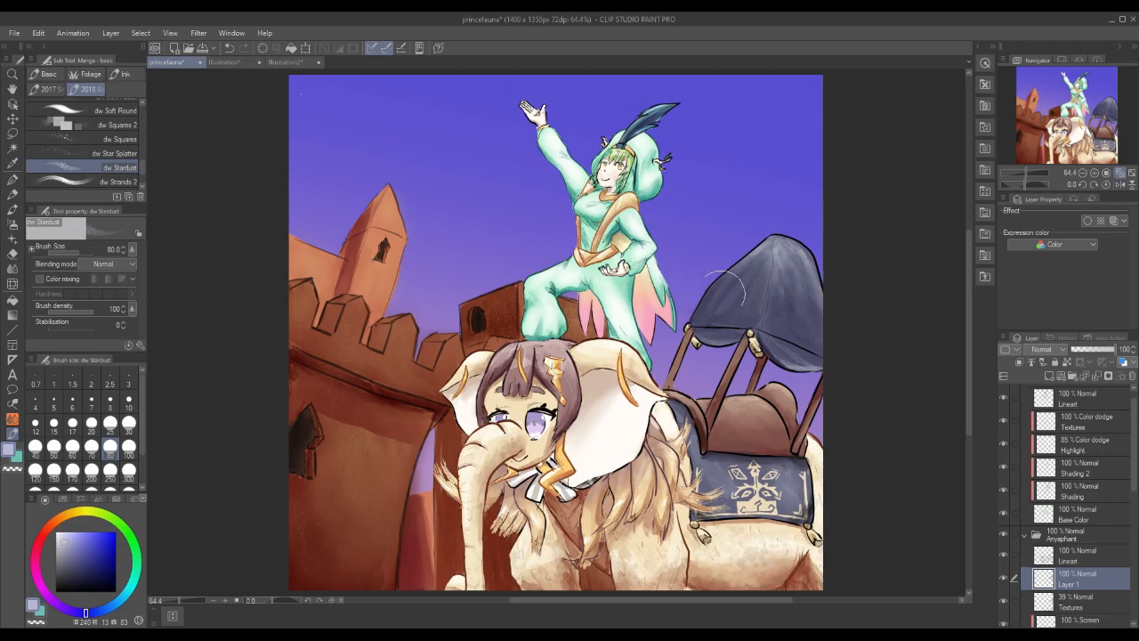
mouse_move(735, 280)
mouse_down()
mouse_move(765, 271)
mouse_move(751, 307)
mouse_move(776, 251)
mouse_move(779, 279)
mouse_up()
key(ctrl+z)
key(ctrl+z)
mouse_move(803, 249)
mouse_down()
mouse_move(809, 277)
mouse_move(783, 240)
mouse_move(778, 270)
mouse_move(755, 256)
mouse_up()
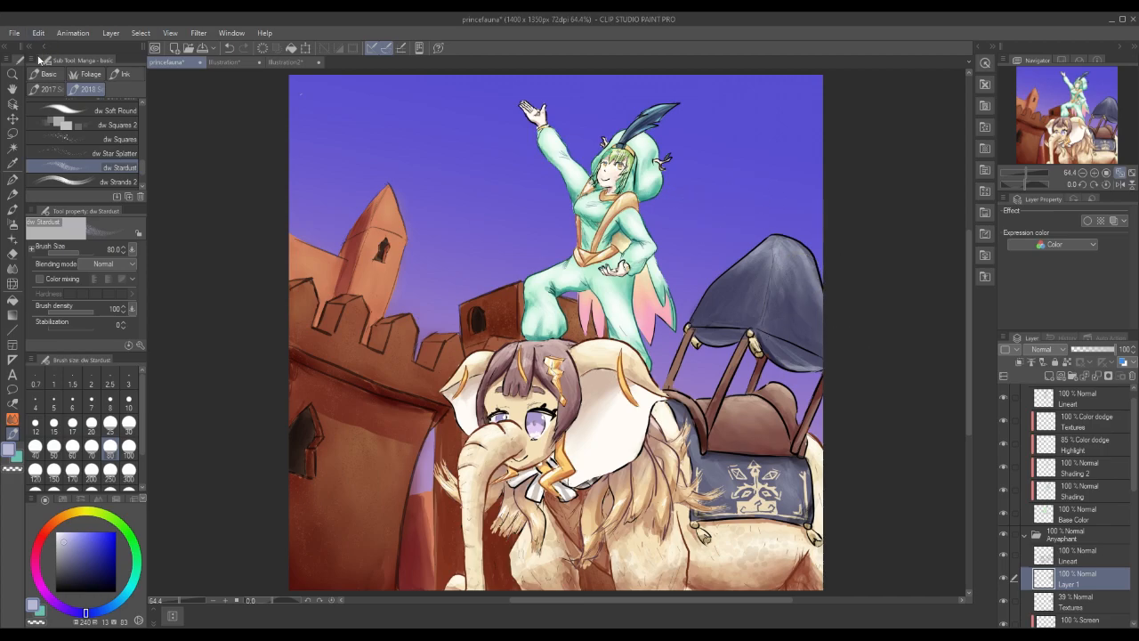
mouse_move(790, 473)
mouse_down()
mouse_move(706, 470)
mouse_move(726, 519)
mouse_move(726, 432)
mouse_move(731, 460)
mouse_move(746, 456)
mouse_move(726, 444)
mouse_move(731, 458)
mouse_move(767, 460)
mouse_move(792, 489)
mouse_up()
Save the illustration with the canopy and saddle blanket textures.
click(15, 33)
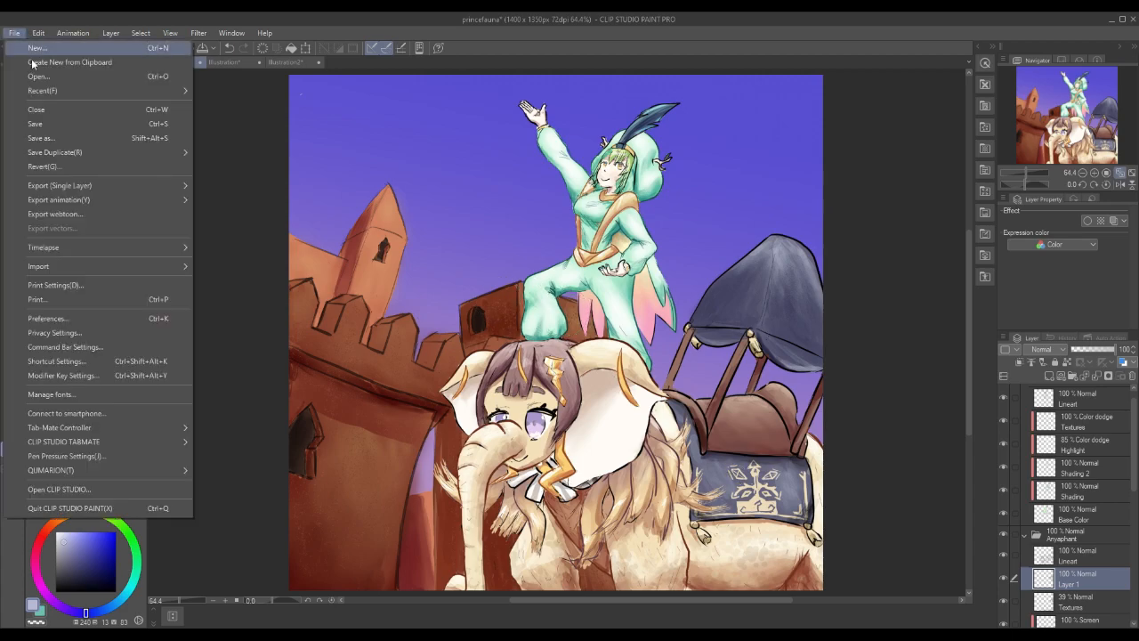
click(67, 123)
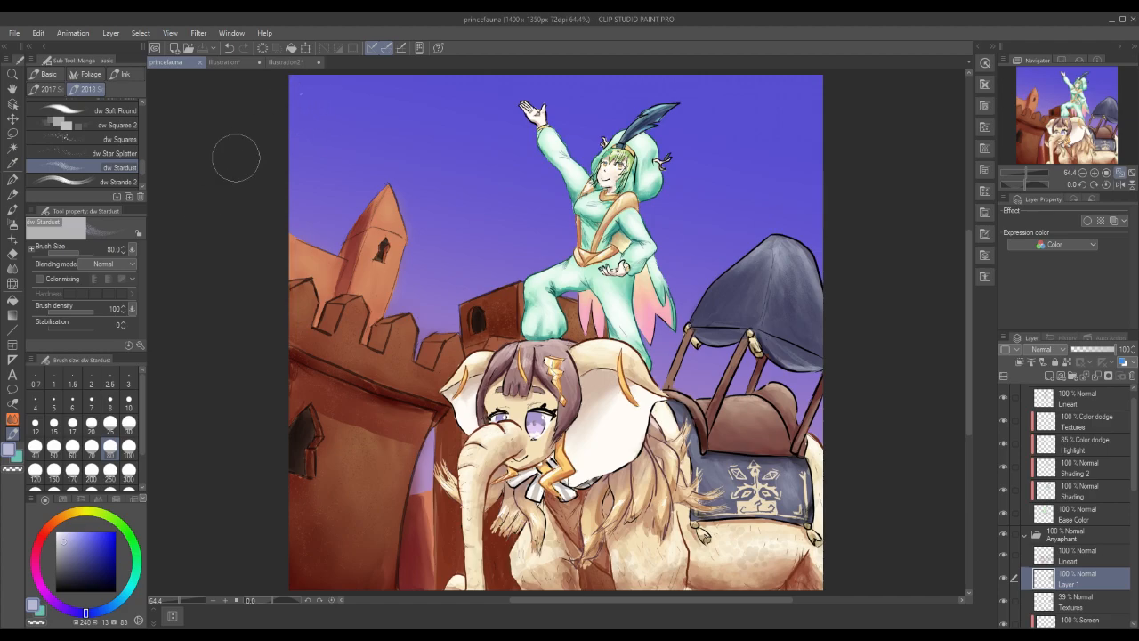
scroll(249, 214, down, 1)
scroll(249, 213, up, 1)
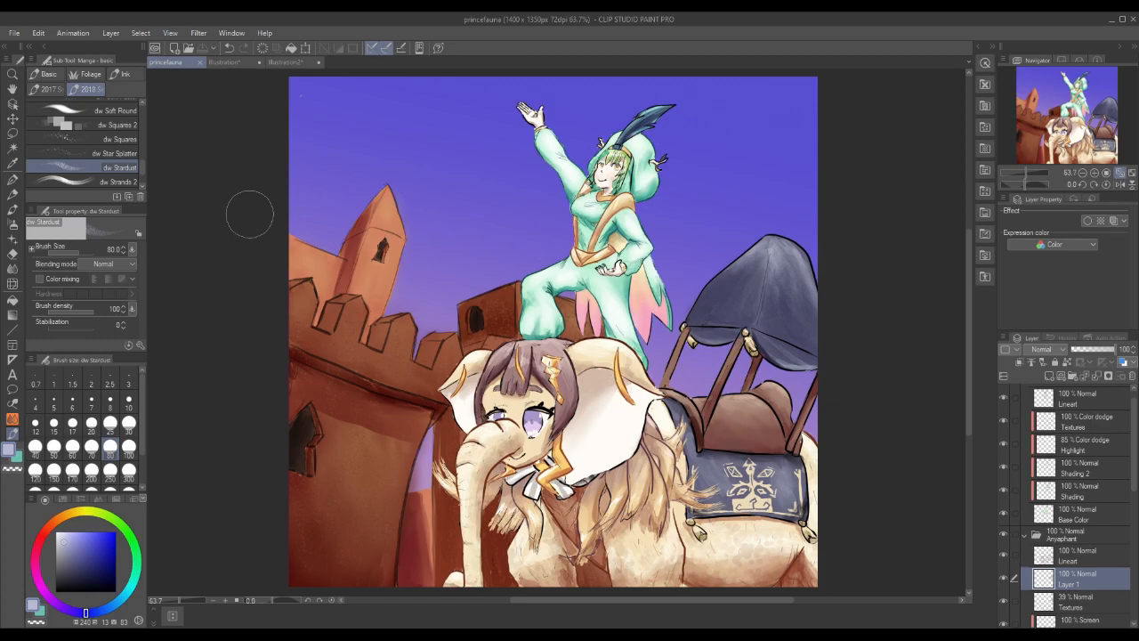